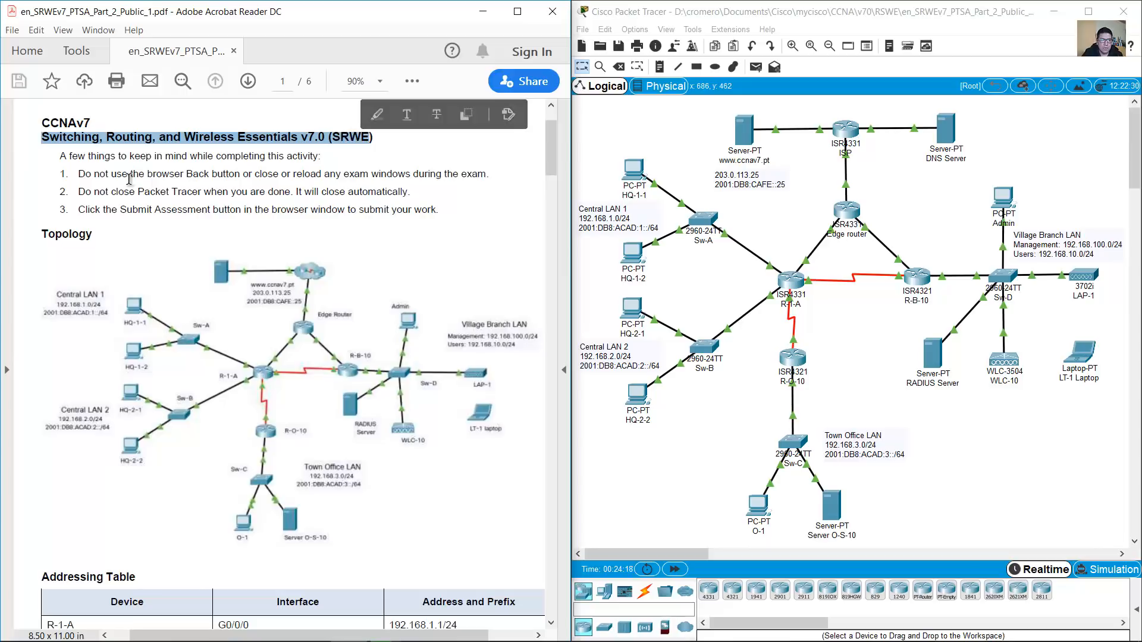
Review the network topology in the PDF and pick out the Edge router
scroll(233, 169, "down", 4)
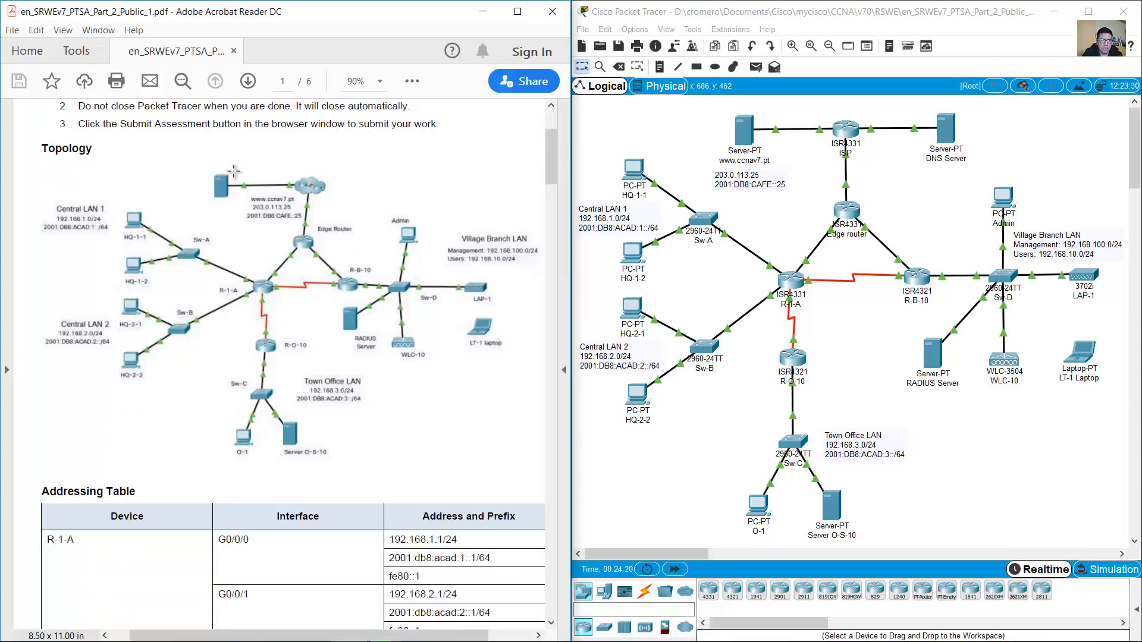
double_click(48, 125)
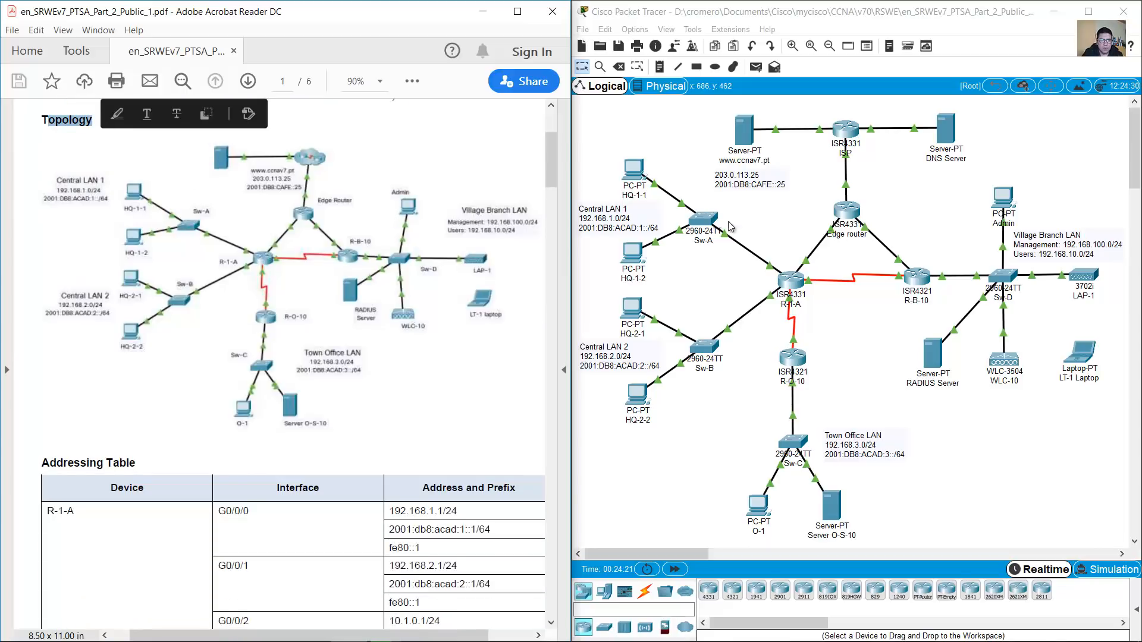
left_click(620, 123)
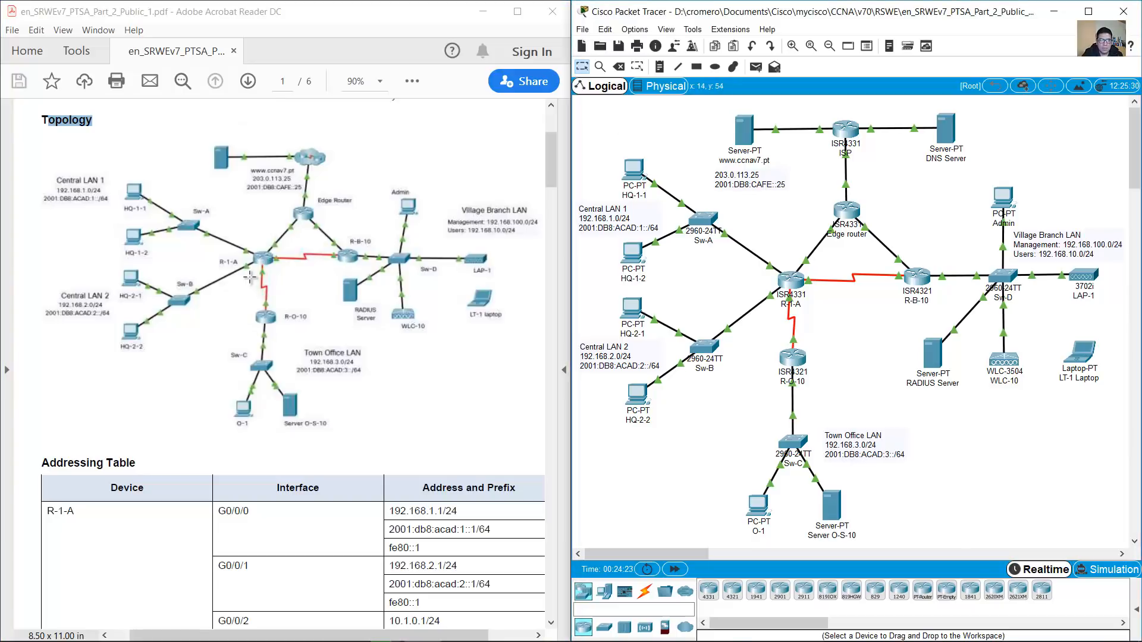
scroll(249, 277, "down", 11)
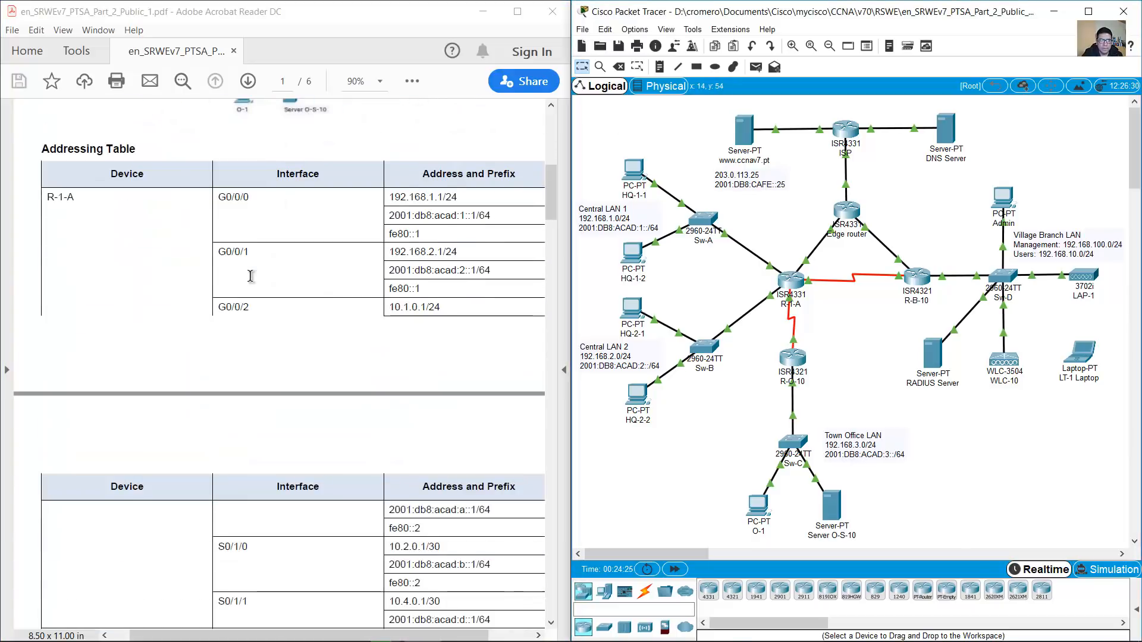
scroll(251, 276, "up", 10)
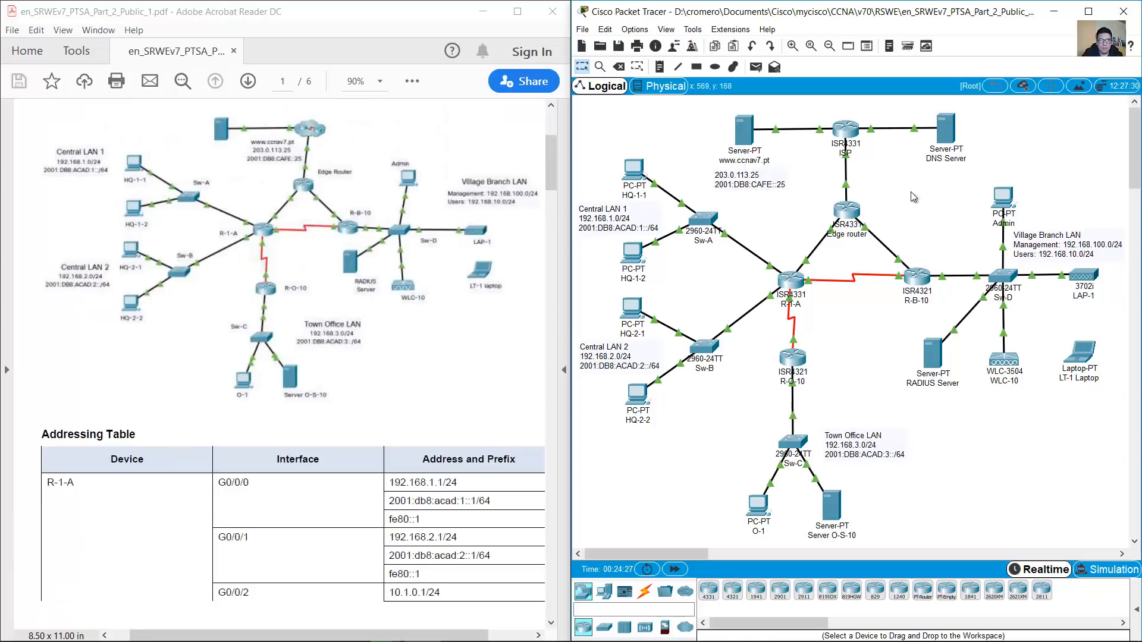
left_click_drag(894, 172, 798, 234)
left_click(918, 198)
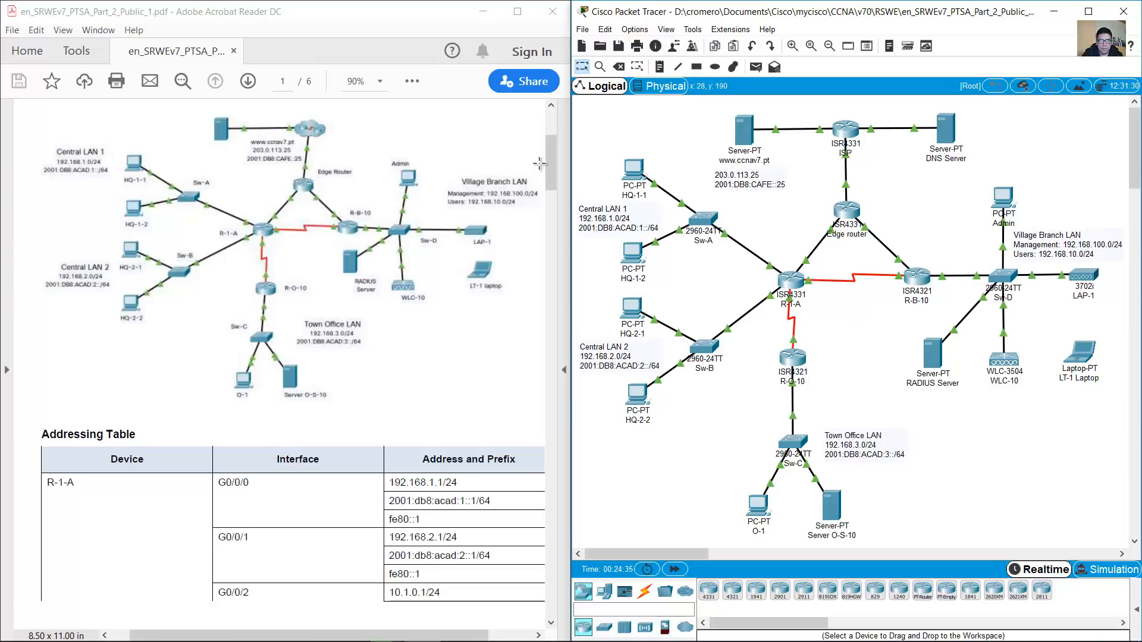
left_click_drag(551, 161, 551, 191)
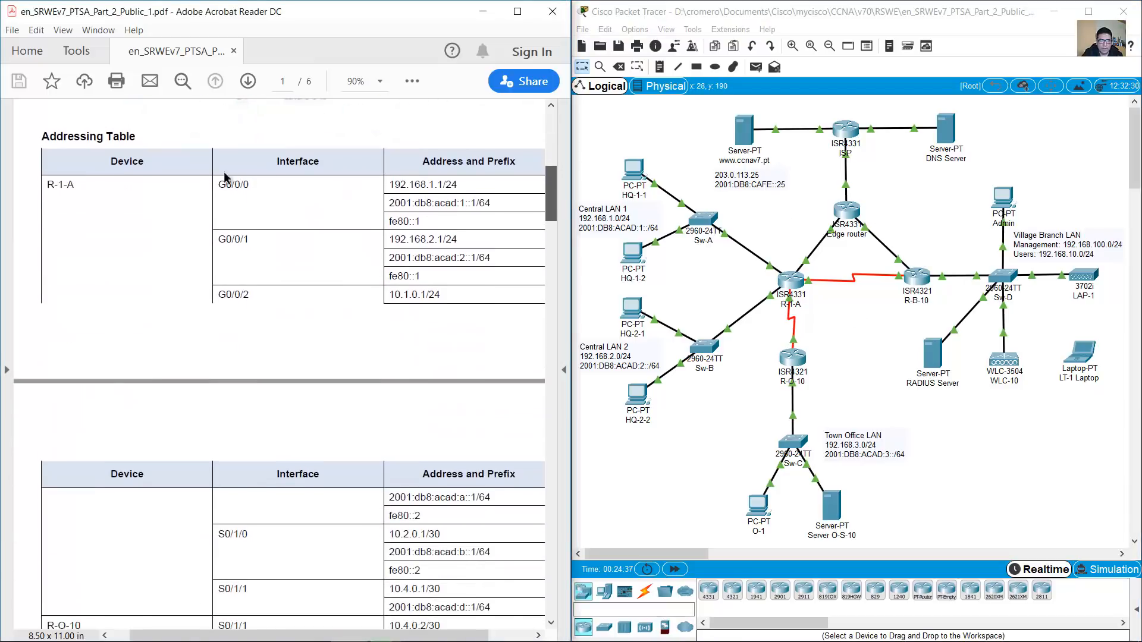
Read the Addressing Table rows for R-O-10, R-B-10, Edge Router and Server O-S-10, then continue to Part 1
left_click_drag(44, 135, 138, 142)
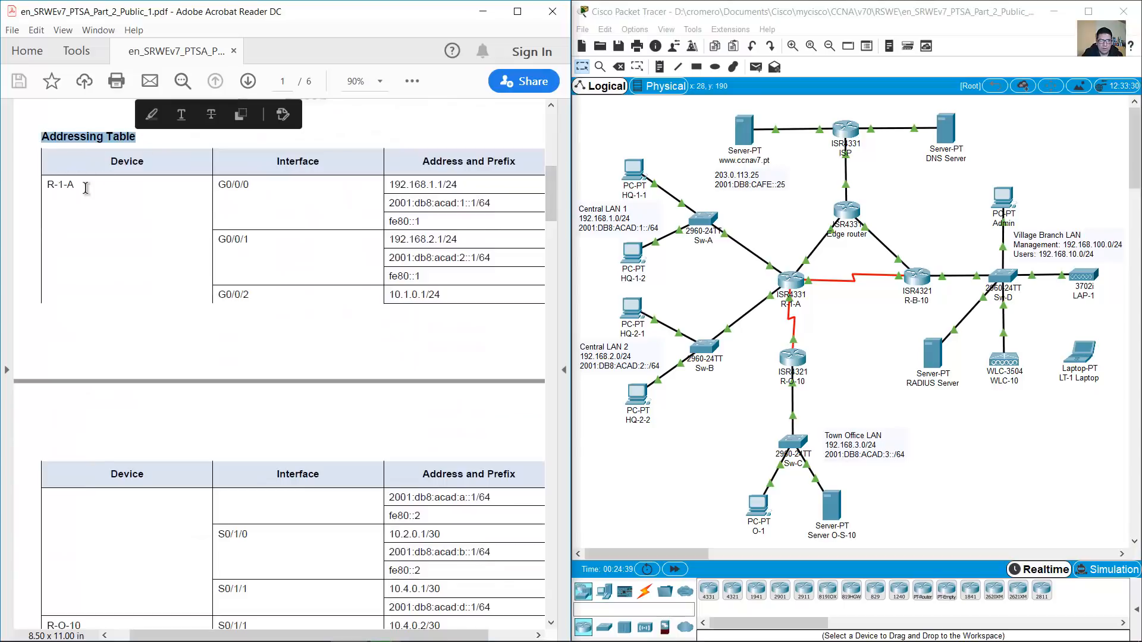
scroll(85, 195, "down", 1)
left_click_drag(45, 156, 95, 167)
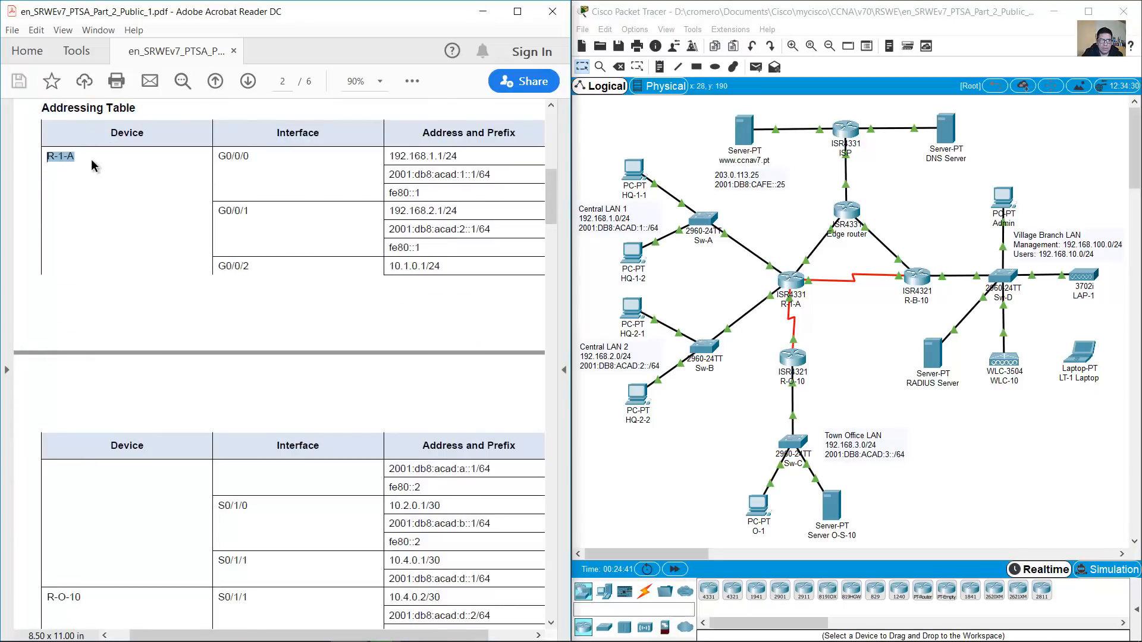
scroll(71, 341, "down", 9)
left_click_drag(47, 341, 83, 341)
left_click_drag(53, 451, 130, 440)
scroll(169, 393, "down", 11)
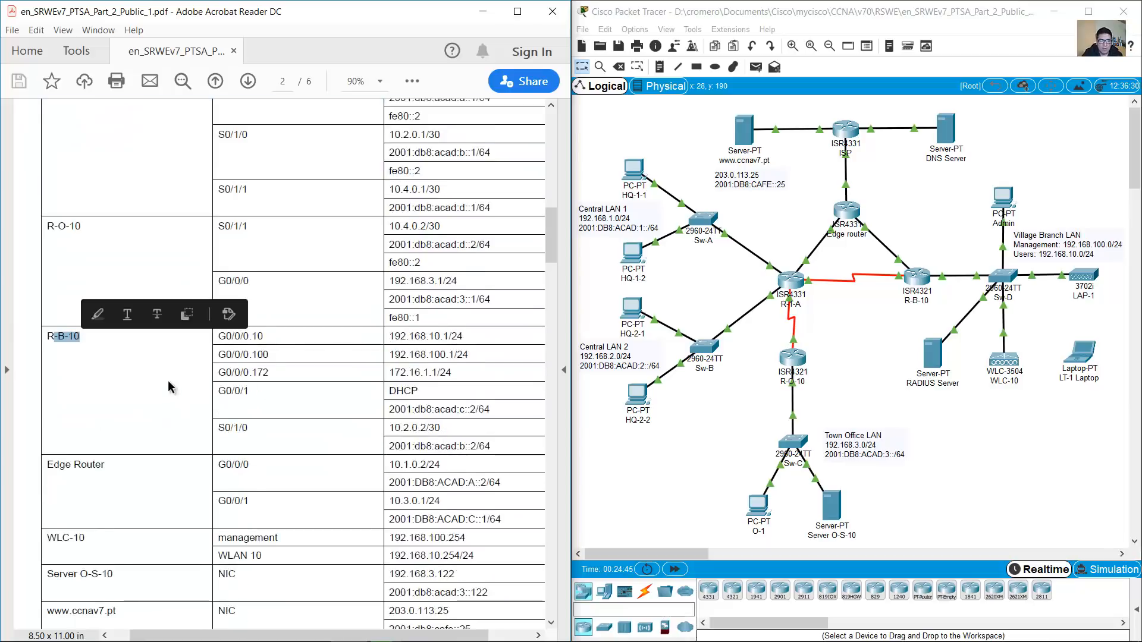
left_click_drag(47, 265, 108, 269)
left_click_drag(48, 343, 71, 345)
left_click(38, 338)
left_click_drag(49, 267, 105, 270)
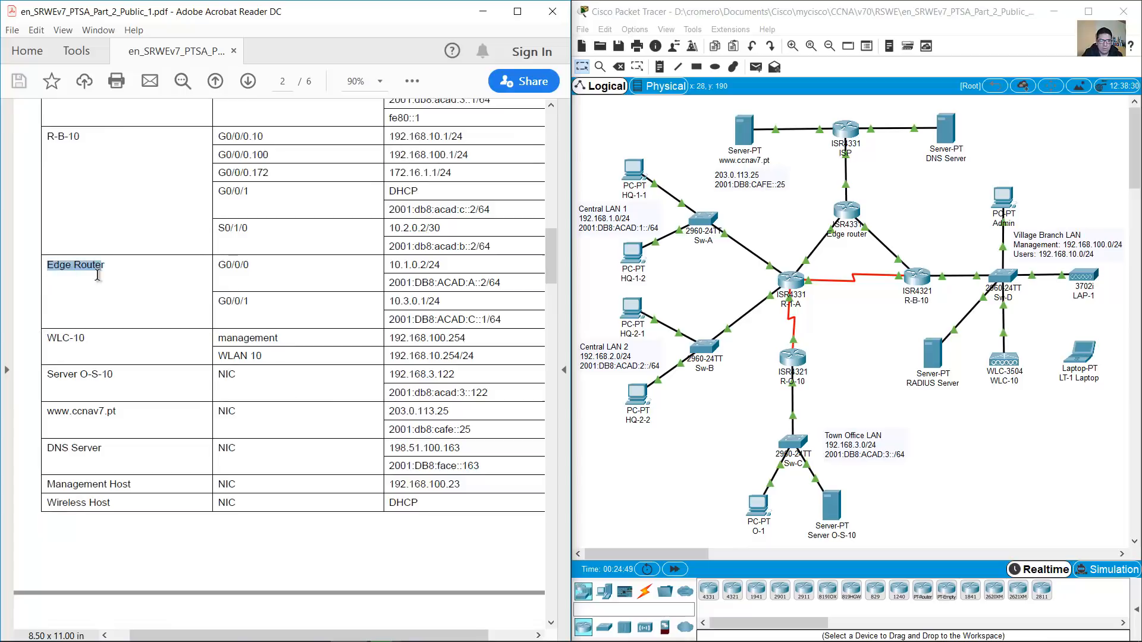
left_click_drag(47, 344, 96, 540)
scroll(101, 380, "down", 12)
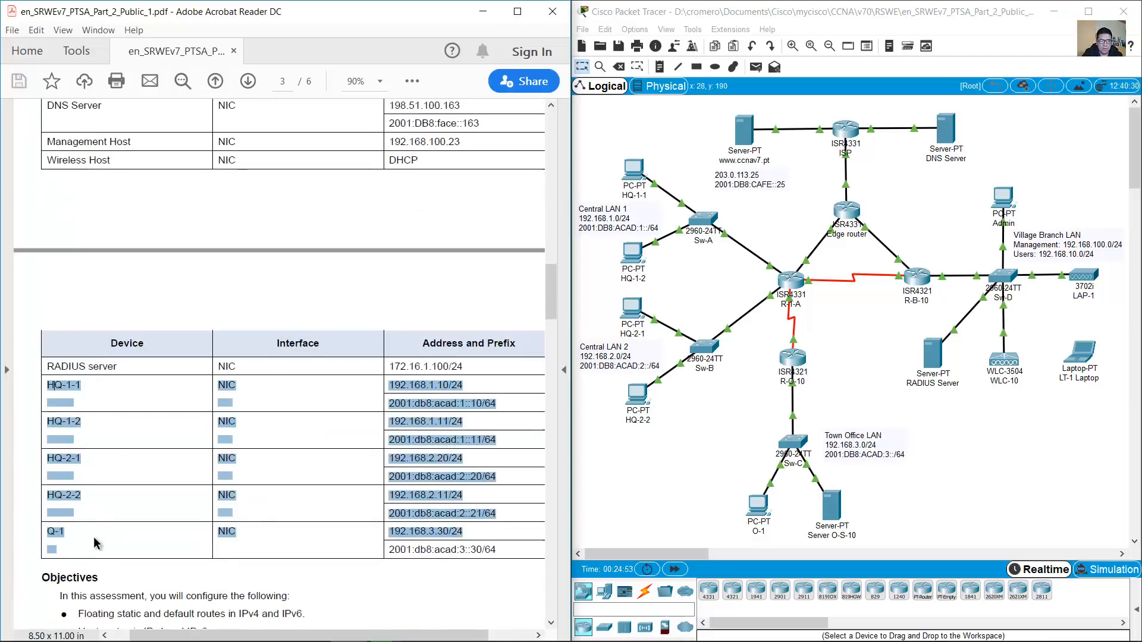
left_click(118, 464)
scroll(124, 454, "up", 6)
scroll(127, 447, "down", 5)
scroll(134, 446, "down", 10)
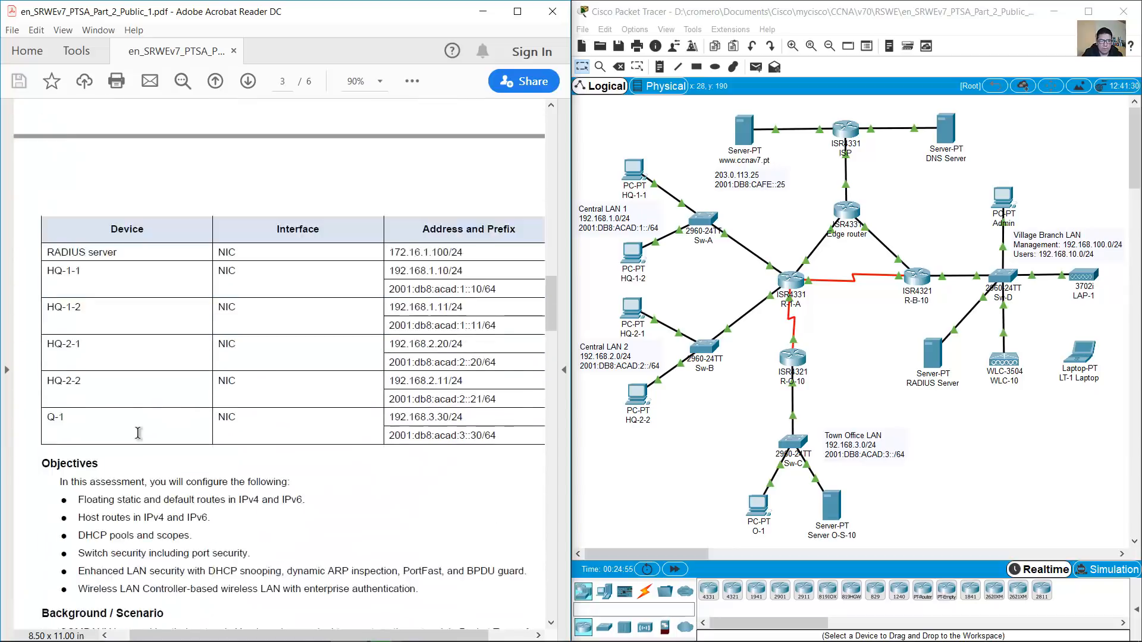
scroll(387, 375, "down", 8)
scroll(390, 373, "down", 7)
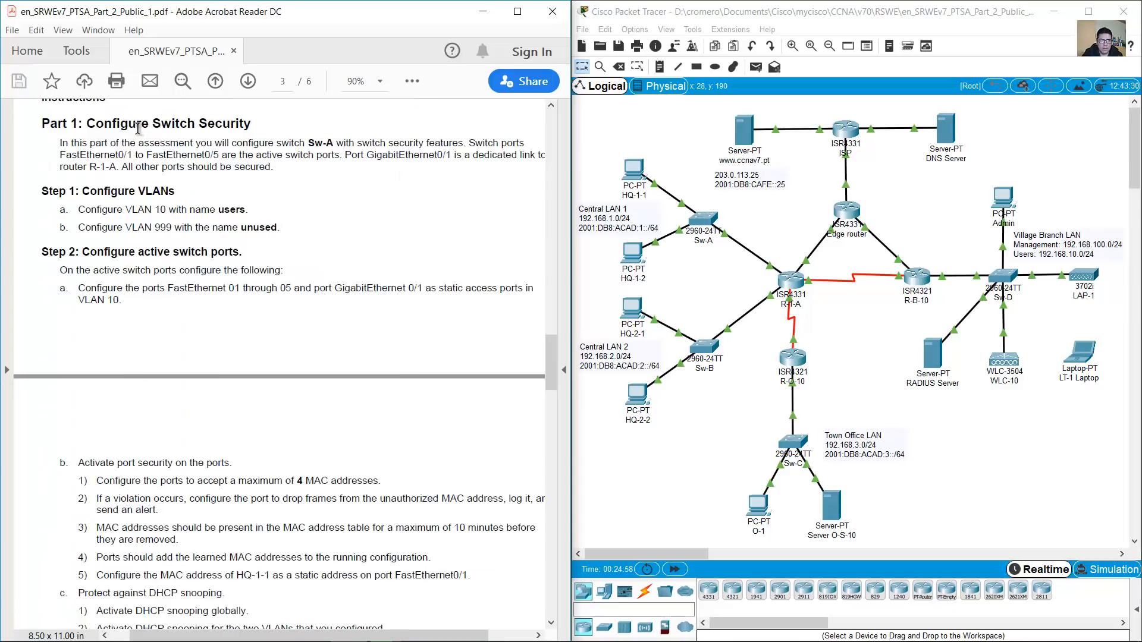
Highlight the Part 1 overview sentences naming Sw-A, its active ports and the GigabitEthernet0/1 router link
left_click_drag(90, 124, 264, 126)
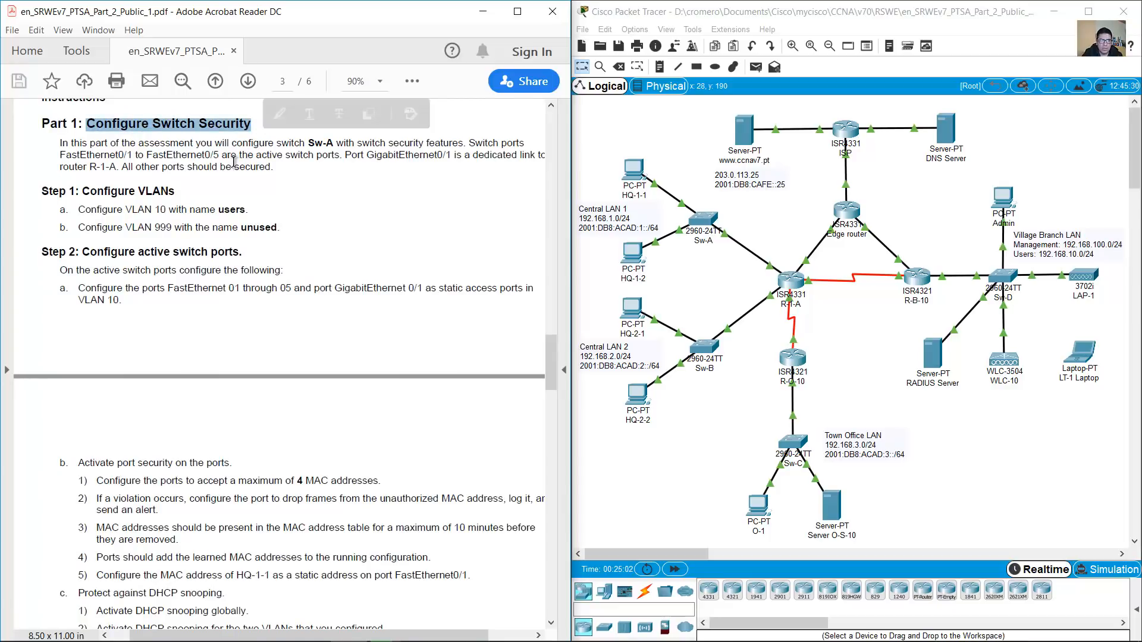
left_click_drag(197, 142, 334, 141)
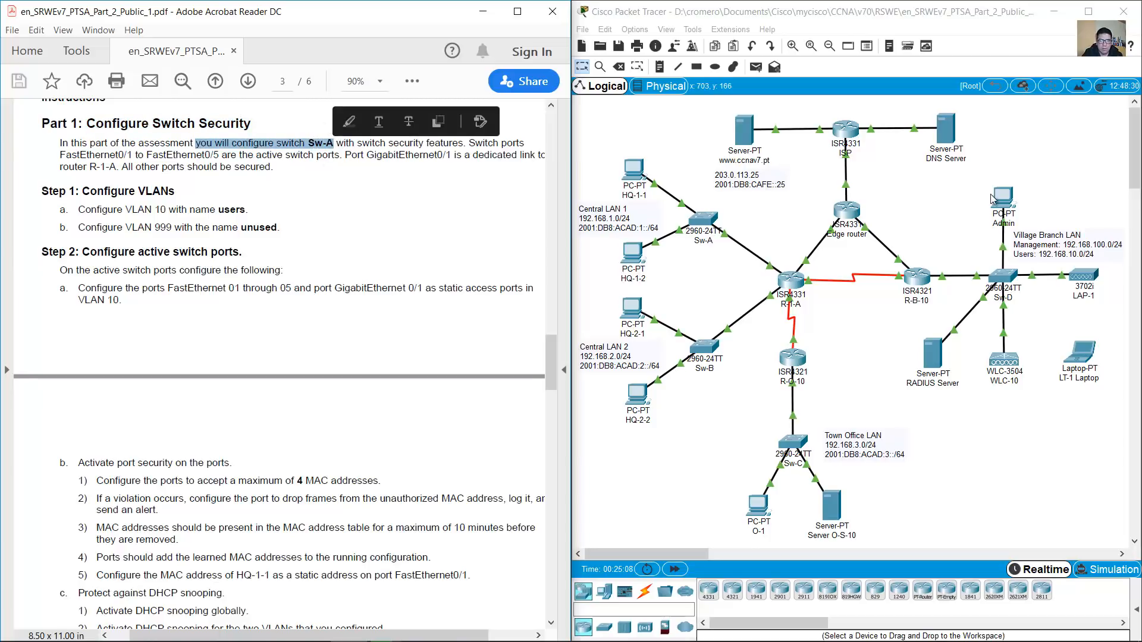
left_click_drag(773, 197, 675, 268)
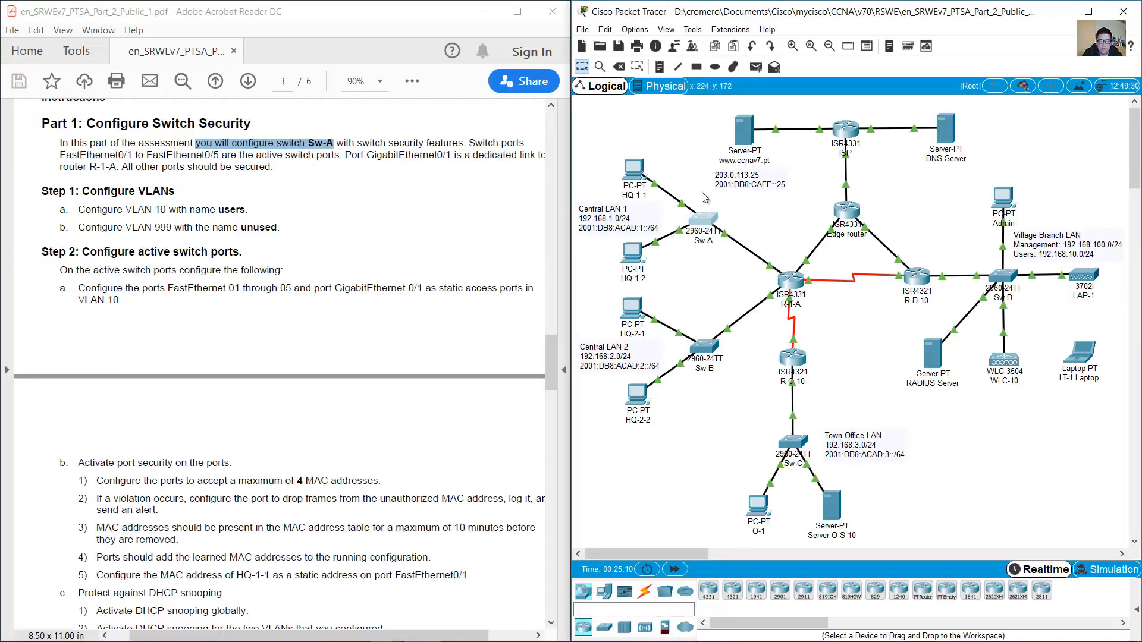
left_click(393, 162)
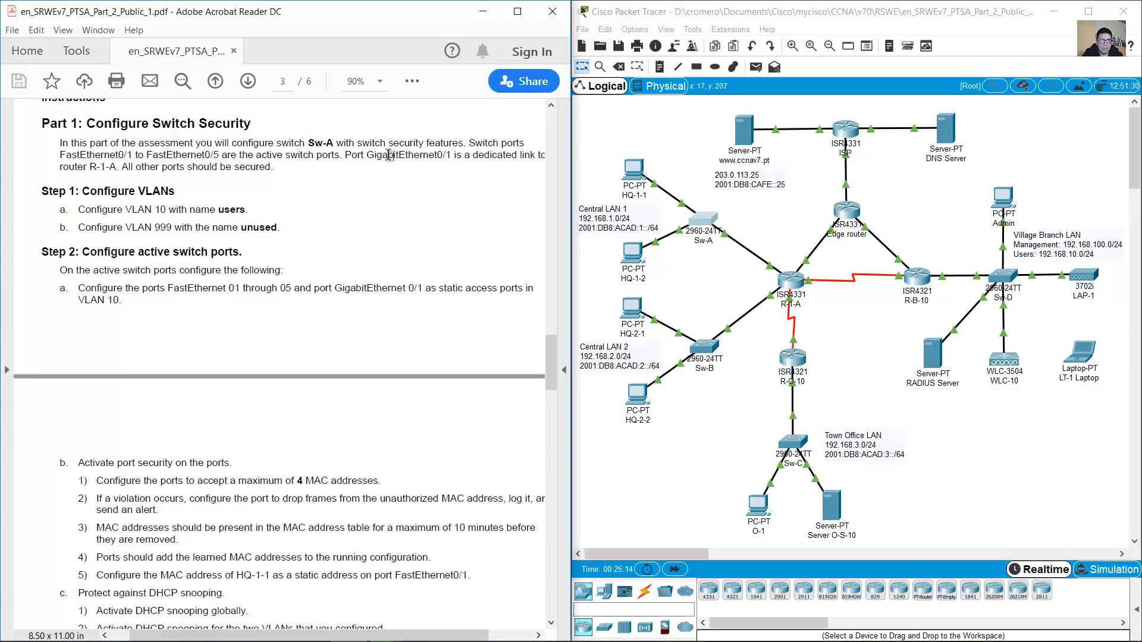
left_click_drag(495, 144, 318, 156)
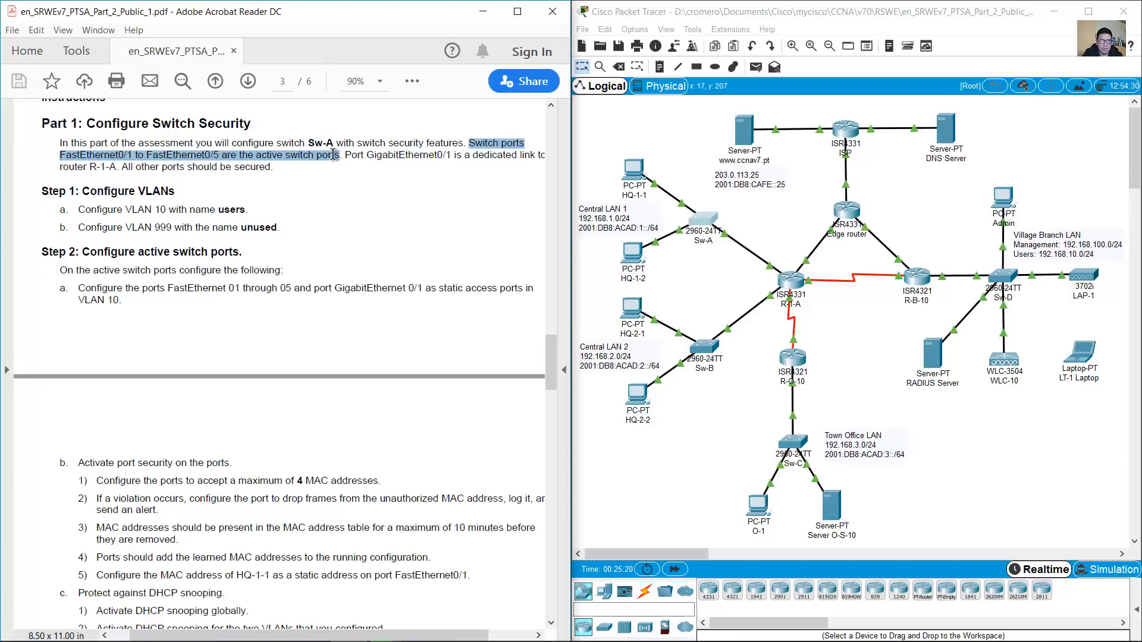
left_click_drag(333, 155, 289, 166)
left_click(288, 166)
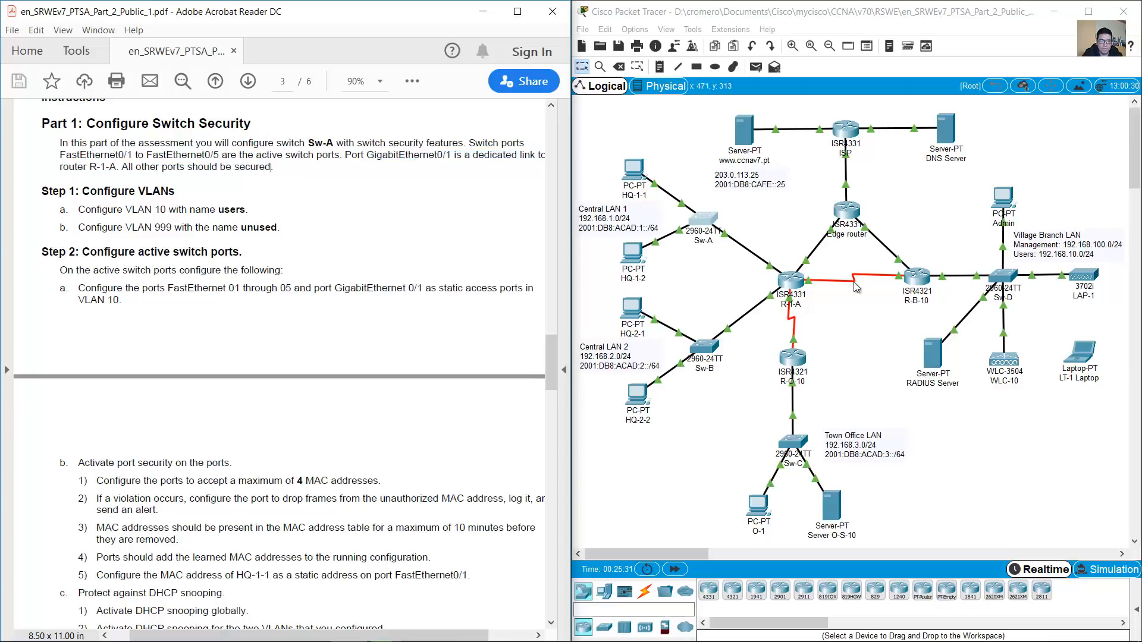
left_click(718, 252)
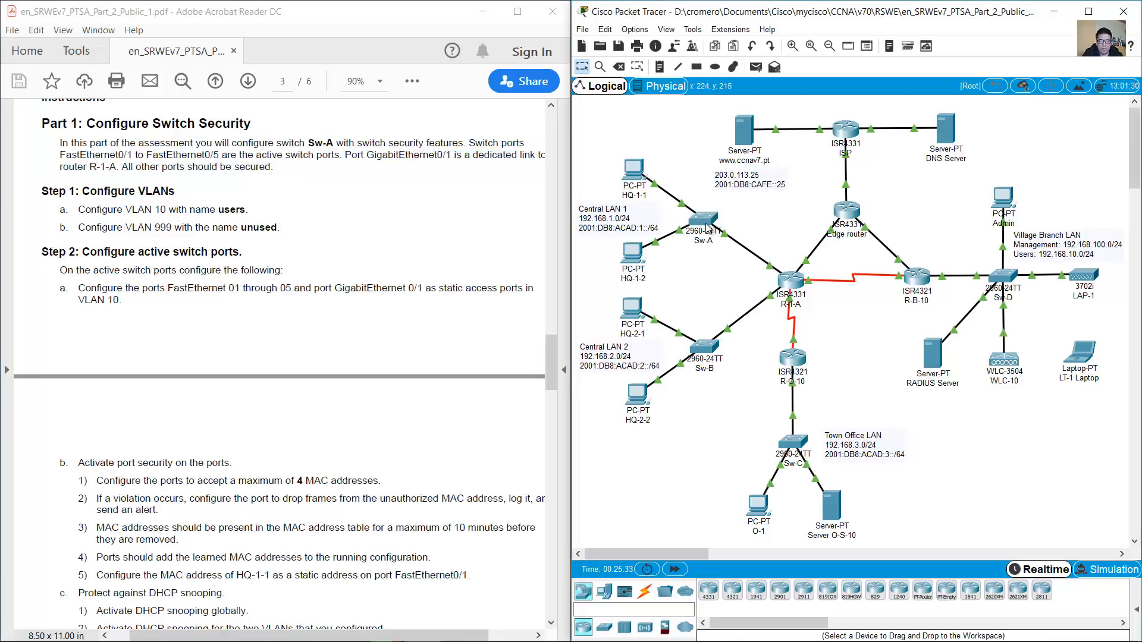
mouse_move(726, 232)
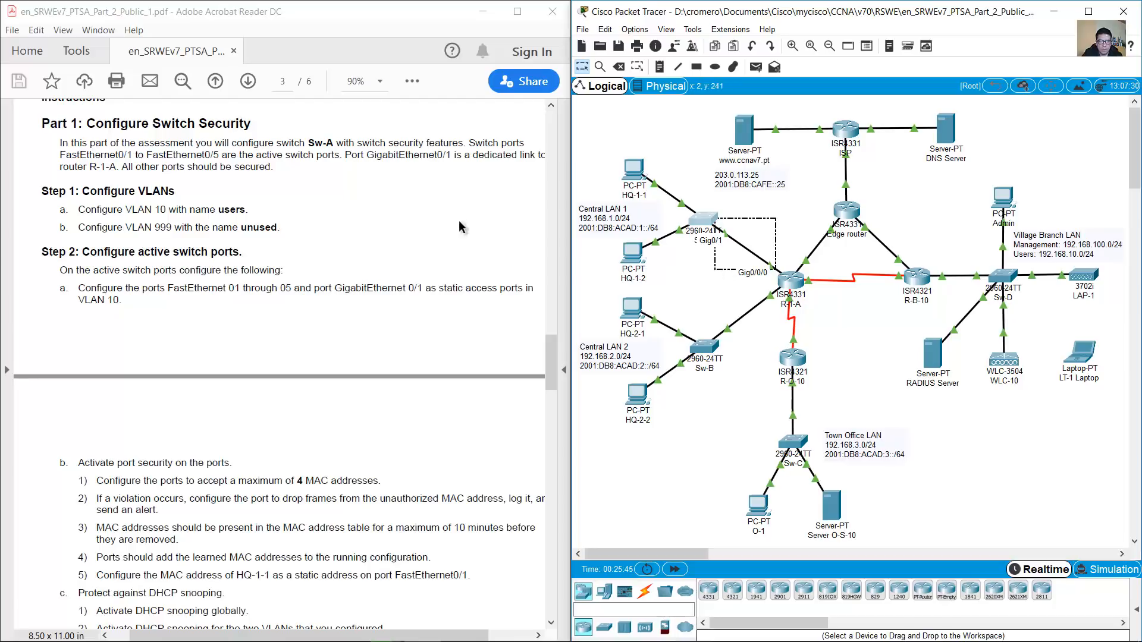
left_click(410, 224)
Scroll to Step 1: Configure VLANs and select its VLAN 10 and VLAN 999 items
scroll(411, 223, "down", 1)
scroll(410, 223, "down", 1)
left_click_drag(85, 133, 277, 172)
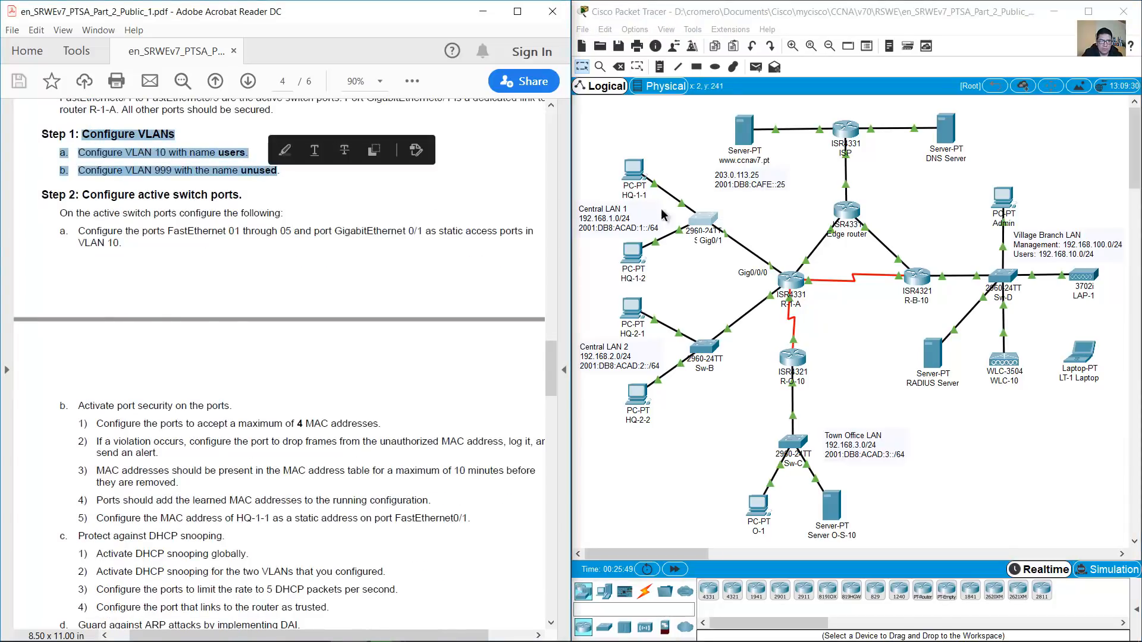
left_click(795, 219)
left_click_drag(733, 206, 693, 262)
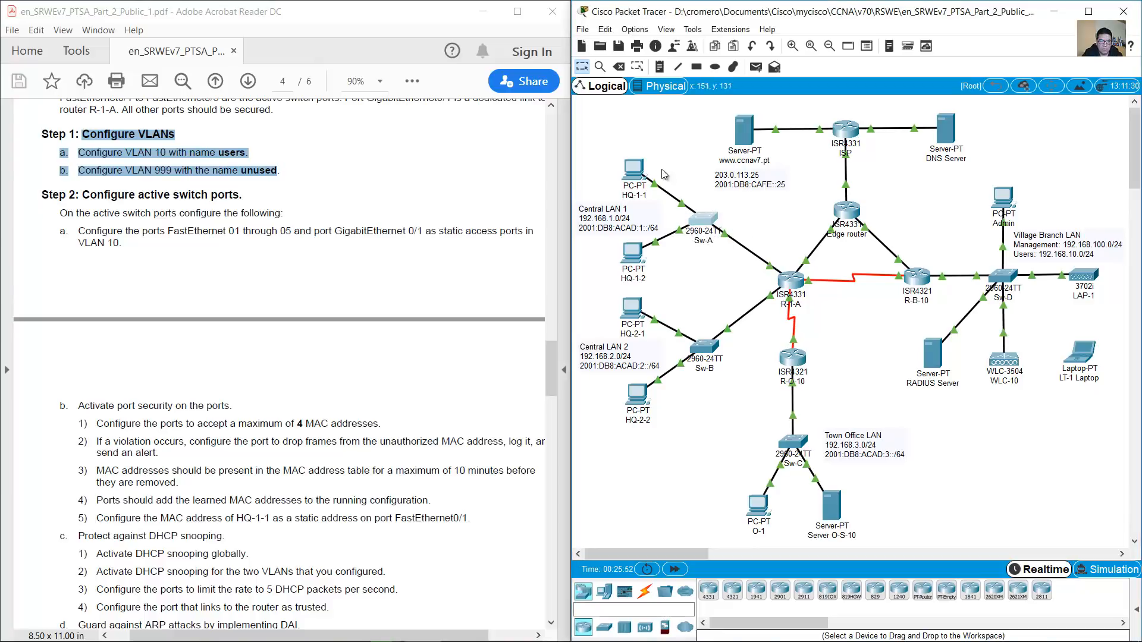
Connect a console cable from HQ-1-1's RS 232 port to Sw-A's Console port
left_click(645, 589)
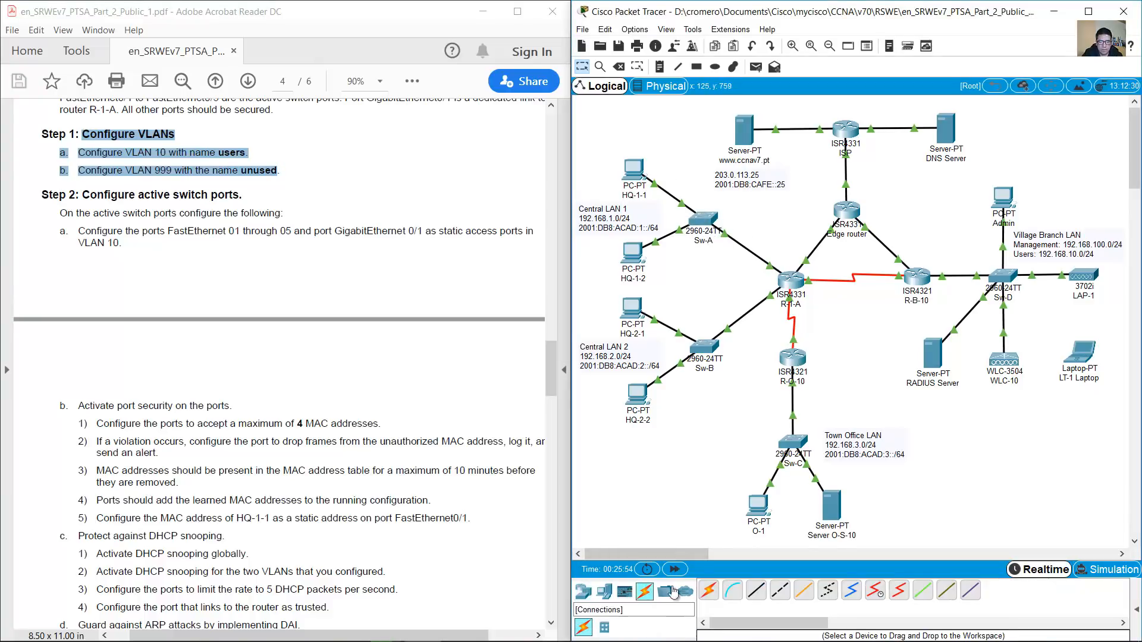
left_click(733, 590)
left_click(641, 170)
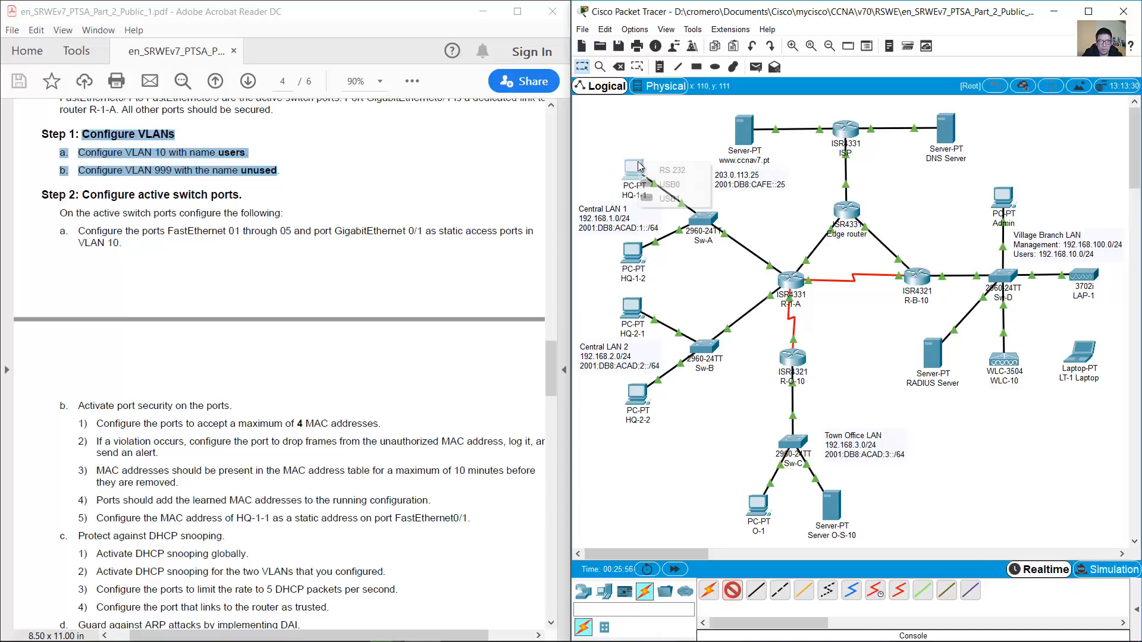
left_click(653, 169)
left_click(707, 212)
left_click(728, 224)
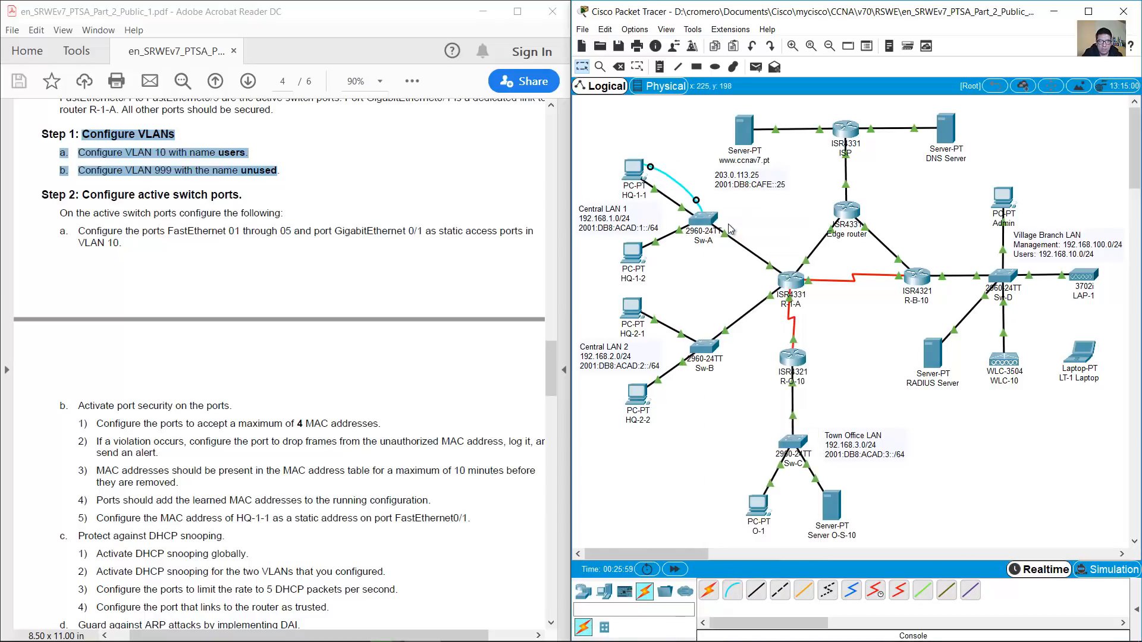
Enlarge HQ-1-1's device window and launch Terminal from its Desktop
left_click(634, 169)
left_click_drag(641, 142, 579, 277)
left_click_drag(699, 258, 926, 8)
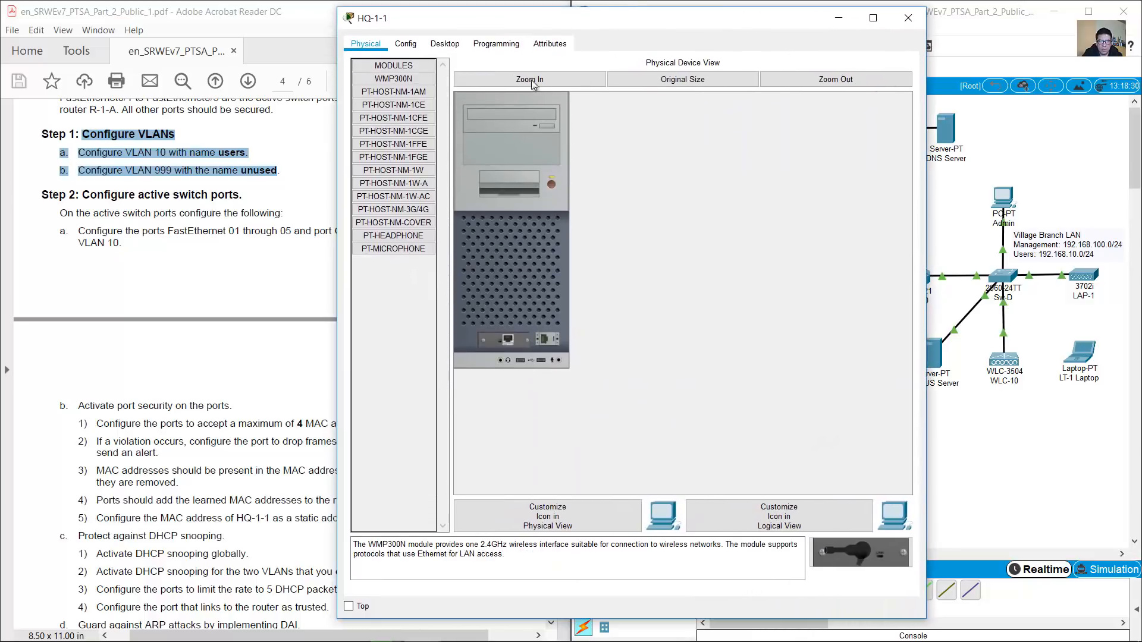
left_click(446, 44)
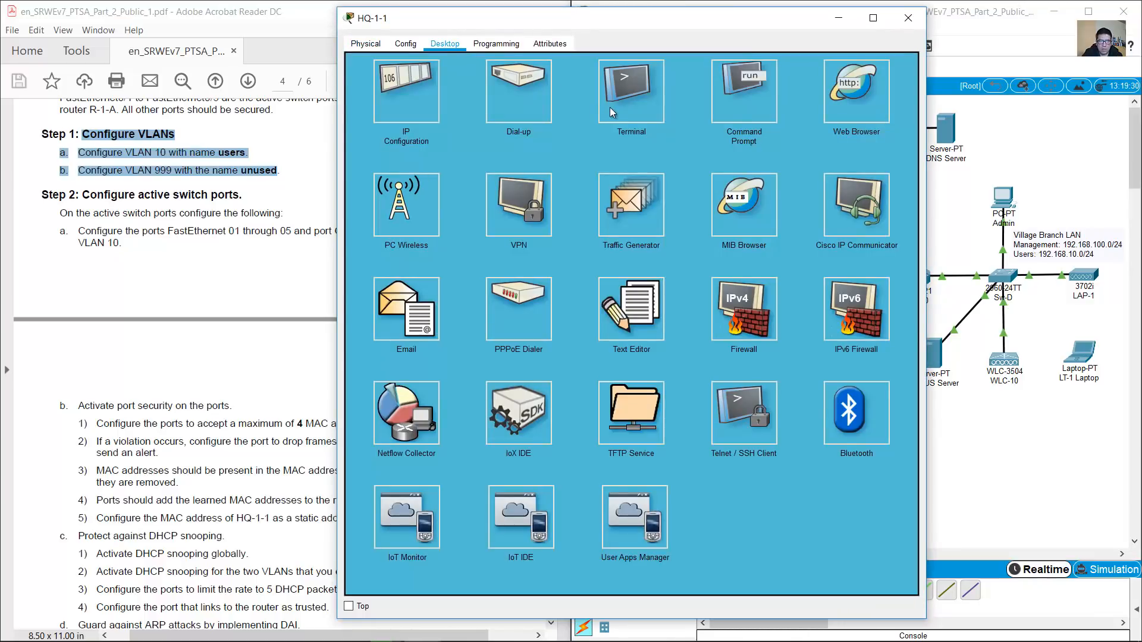
left_click(609, 107)
Connect with default console settings, enter enable and conf term, and check the VLAN step
left_click(888, 190)
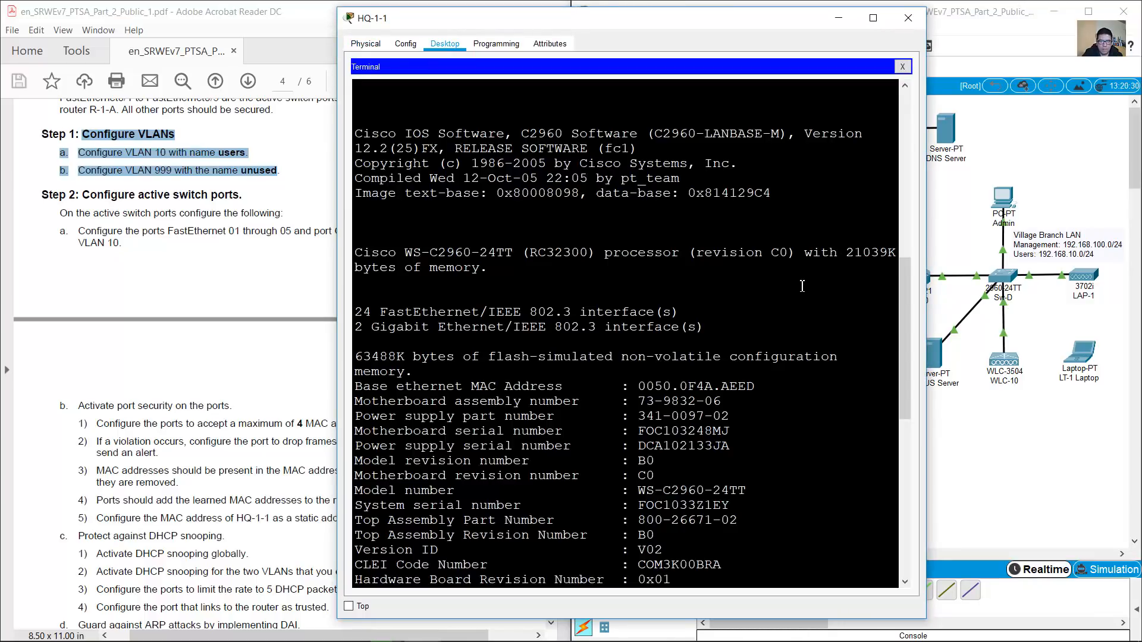
type("en")
key("Return")
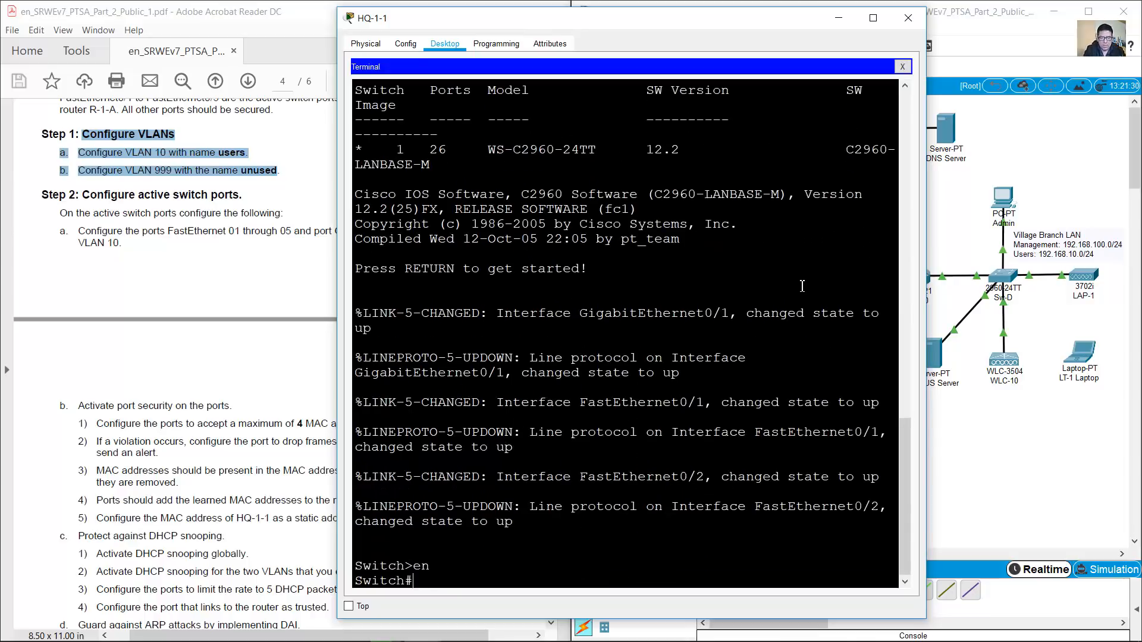
type("conf term")
key("Return")
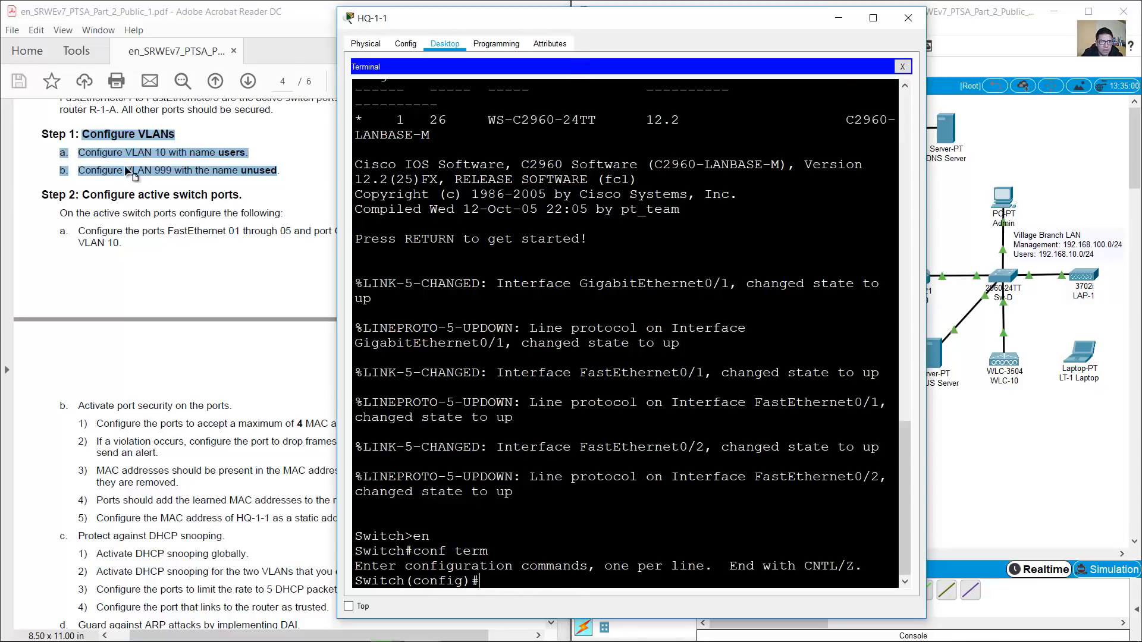
left_click(129, 172)
left_click_drag(78, 153, 292, 173)
left_click(743, 344)
Create VLAN 10 named users and VLAN 999 named unused, then exit VLAN mode
type("va")
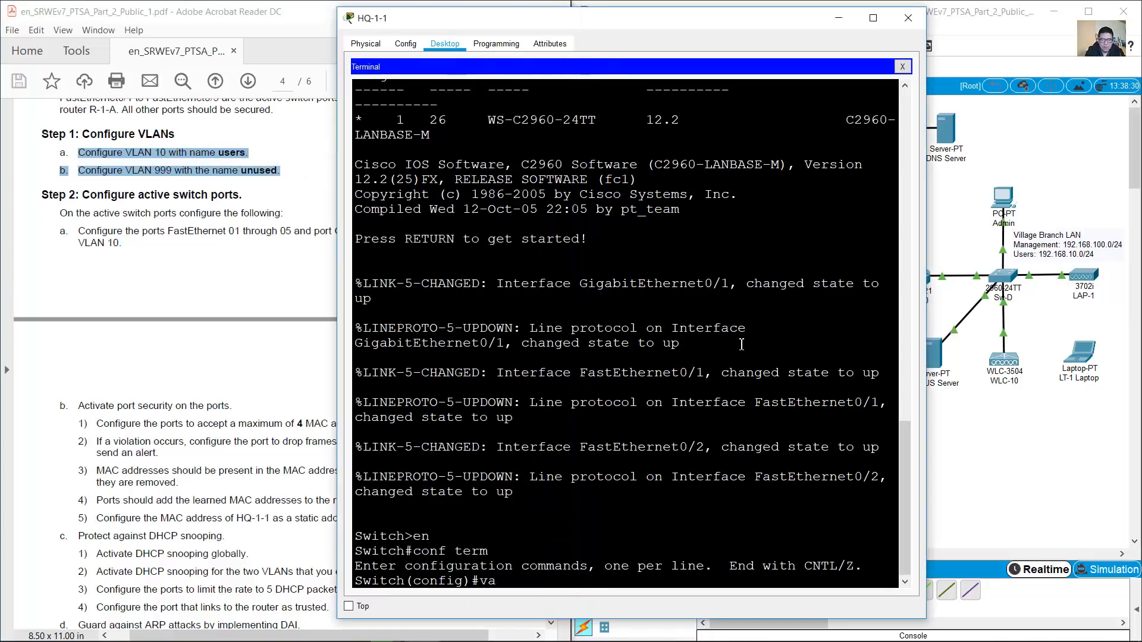
type("an 10")
key("Return")
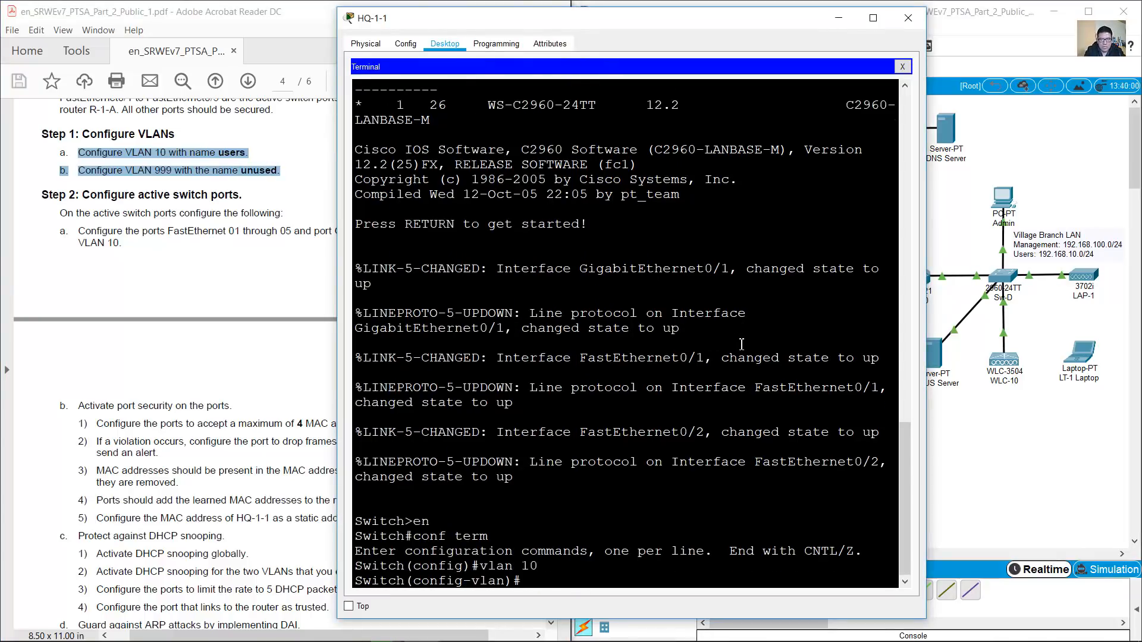
key("Return")
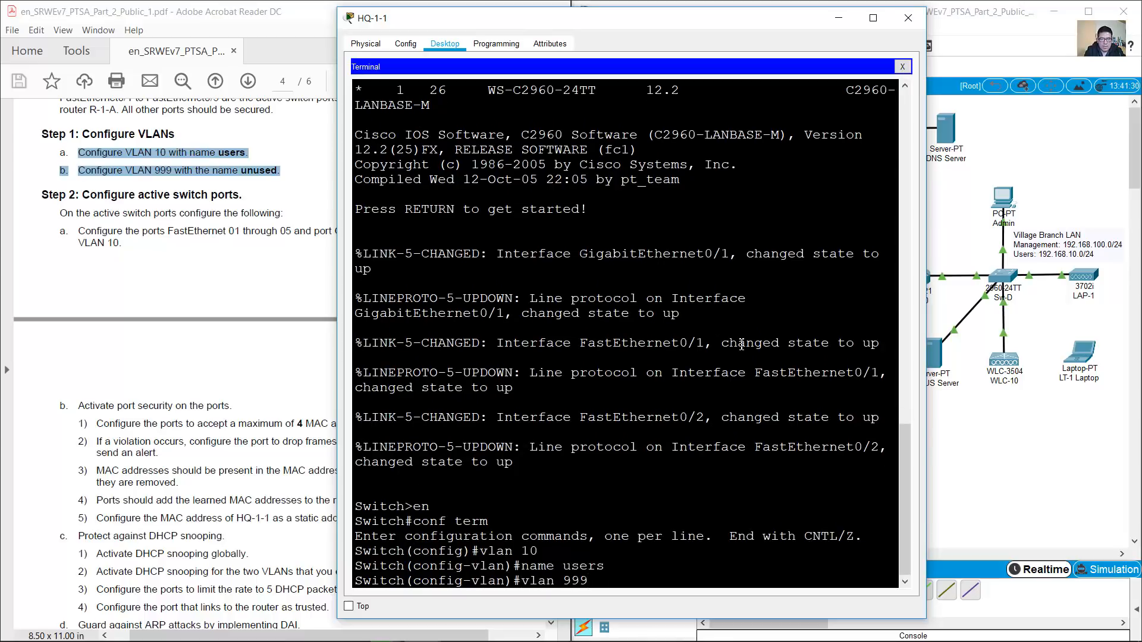
type("vlan 999")
key("Return")
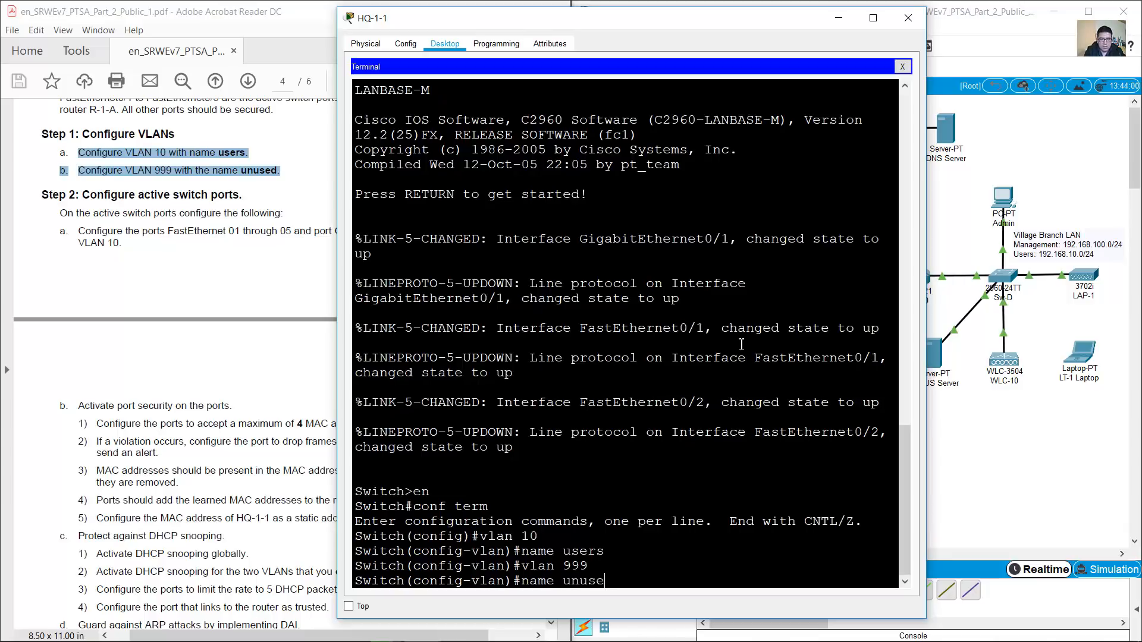
type("name unused")
key("Return")
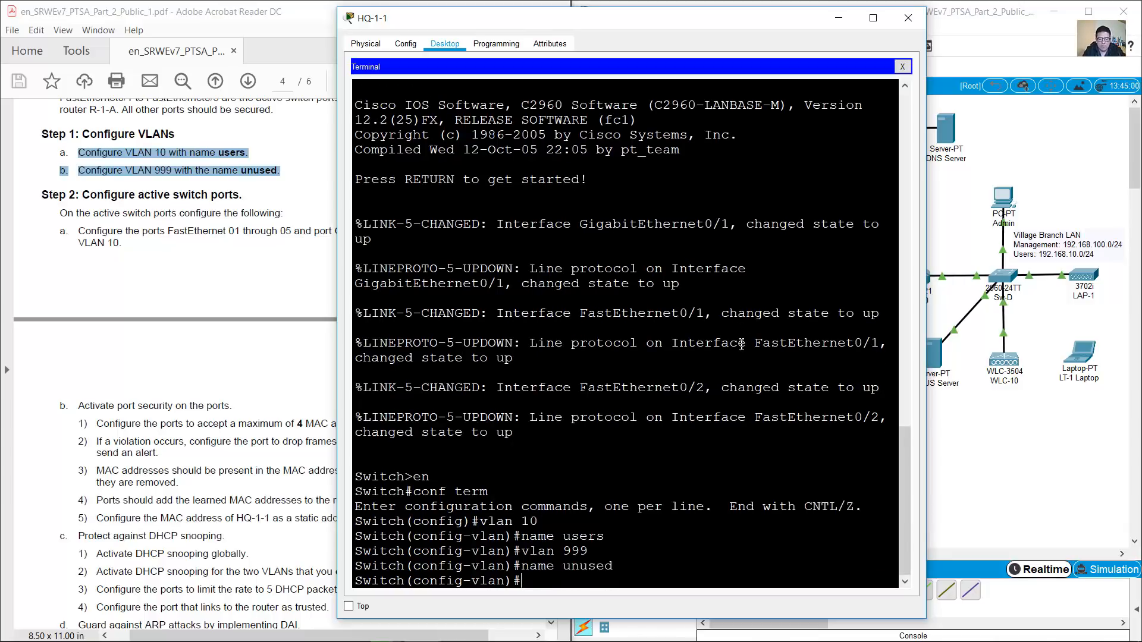
key("Return")
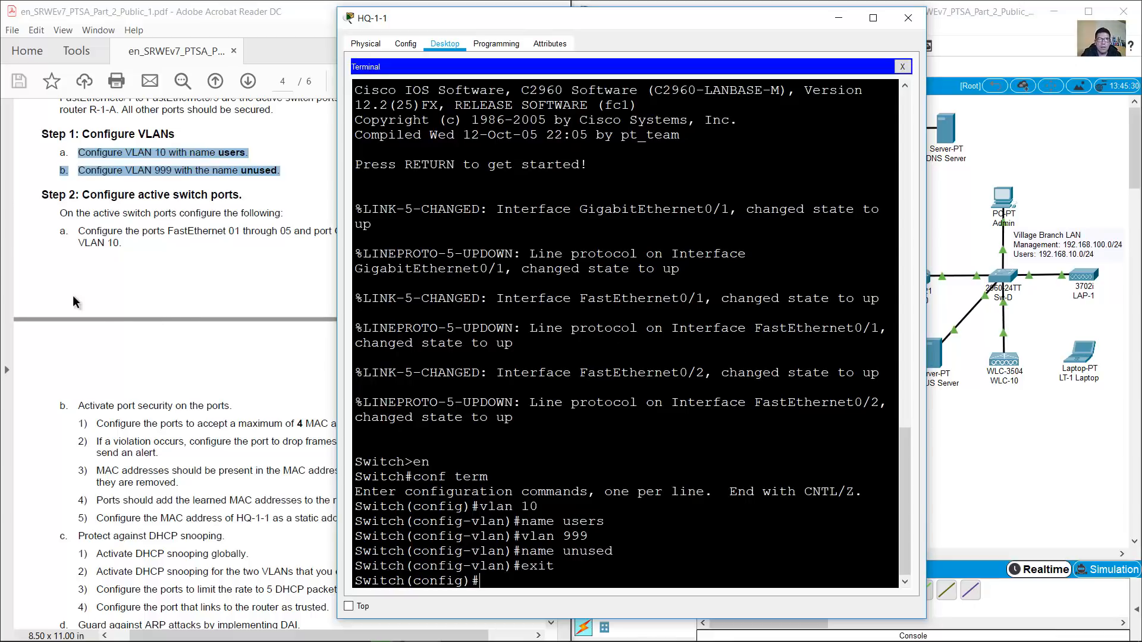
Note Step 2's active ports F0/1–0/5 and uplink G0/1, then type int range f0/1-5,g0/1
left_click(132, 268)
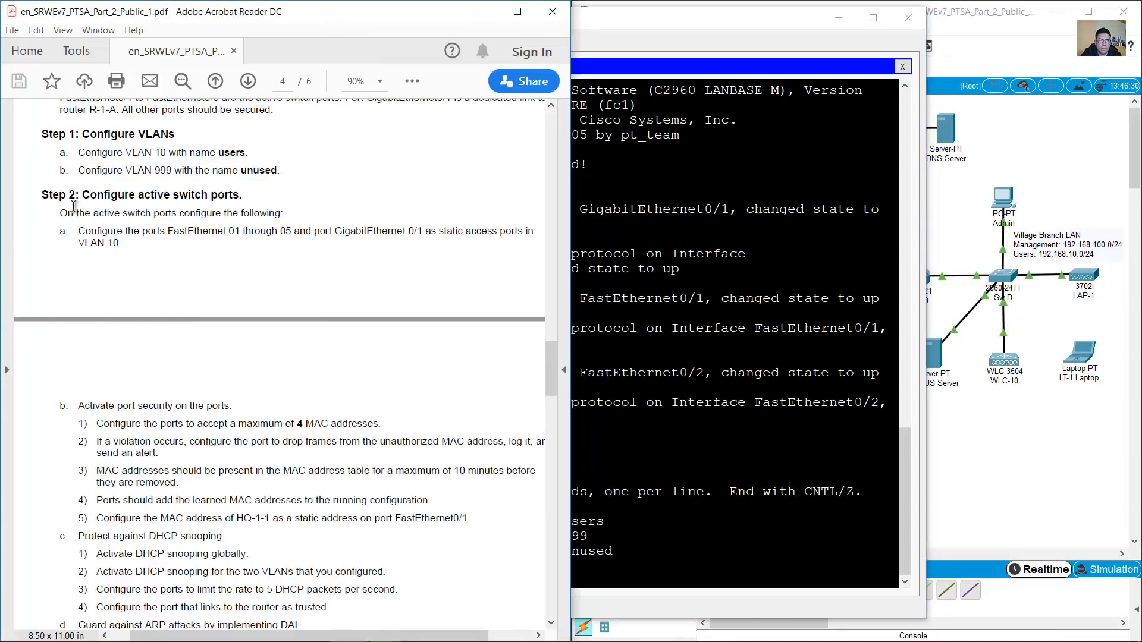
left_click_drag(80, 197, 243, 197)
scroll(187, 215, "up", 4)
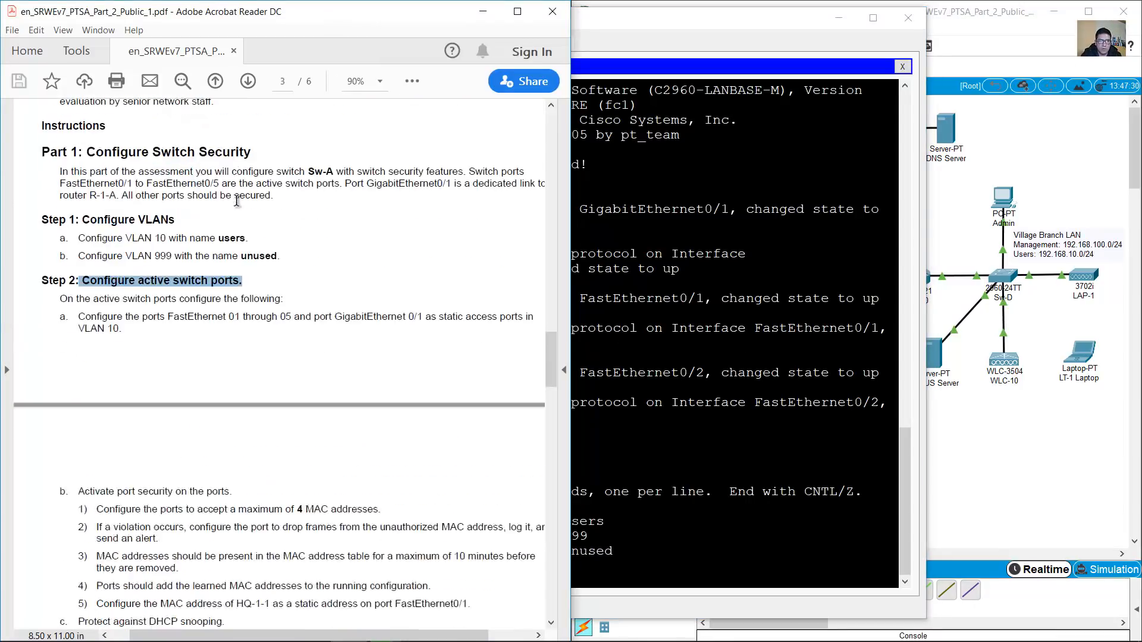
left_click_drag(60, 212, 221, 213)
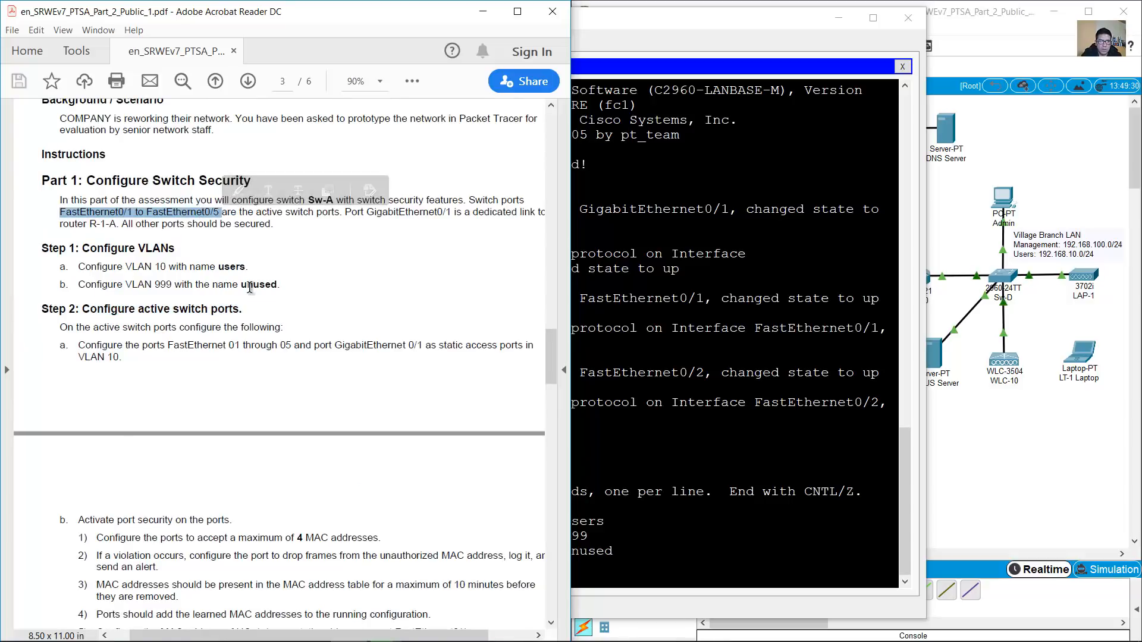
scroll(249, 288, "down", 3)
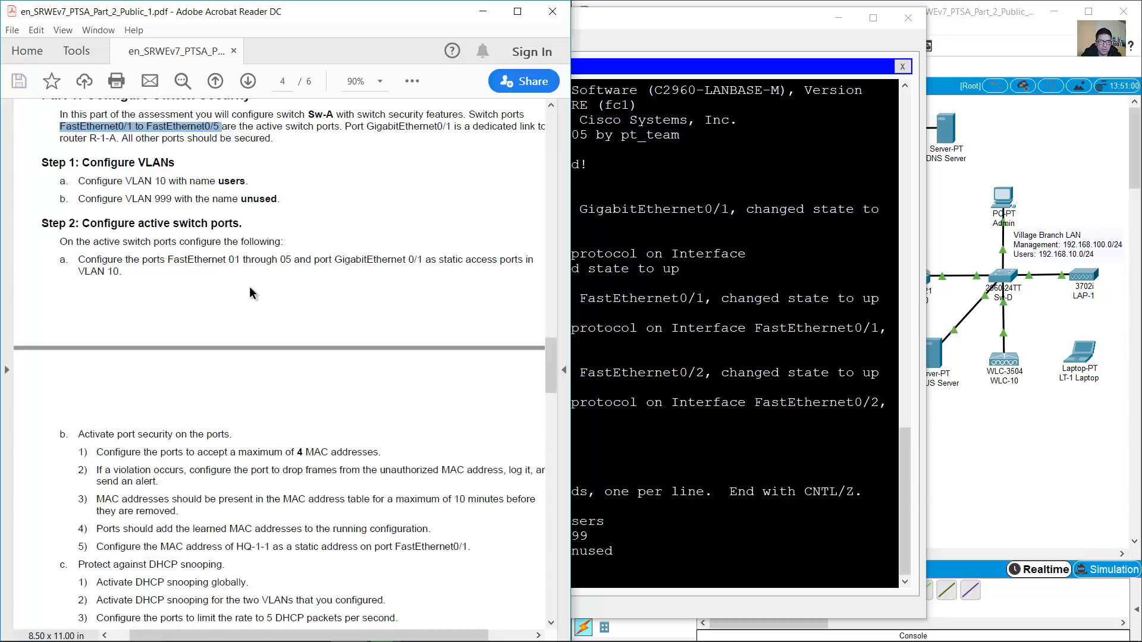
scroll(248, 287, "down", 9)
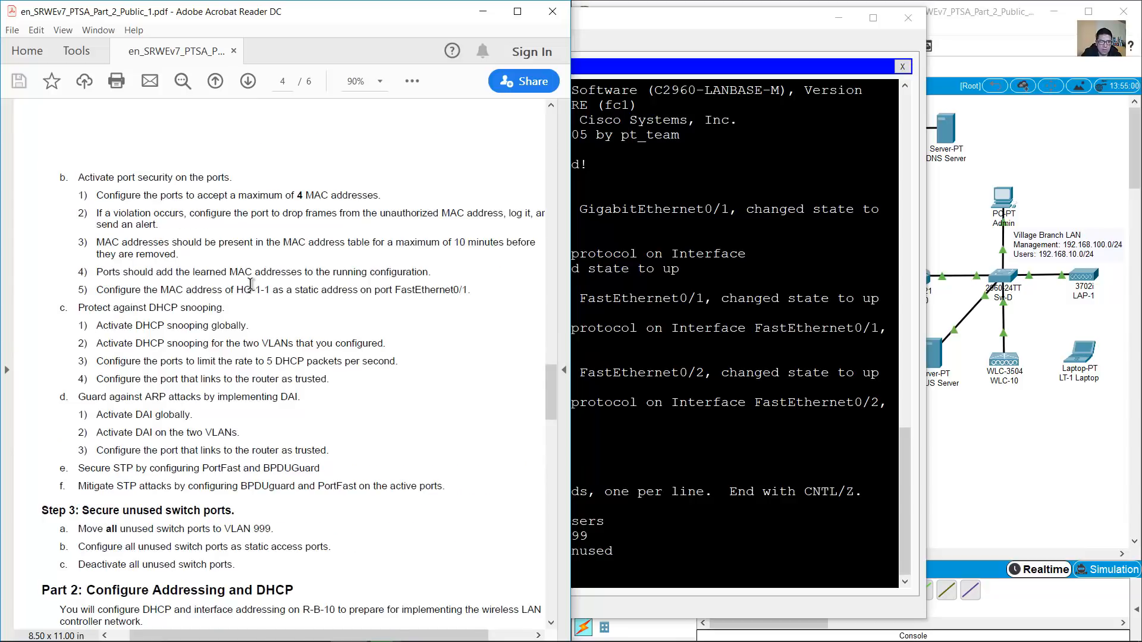
scroll(250, 284, "up", 12)
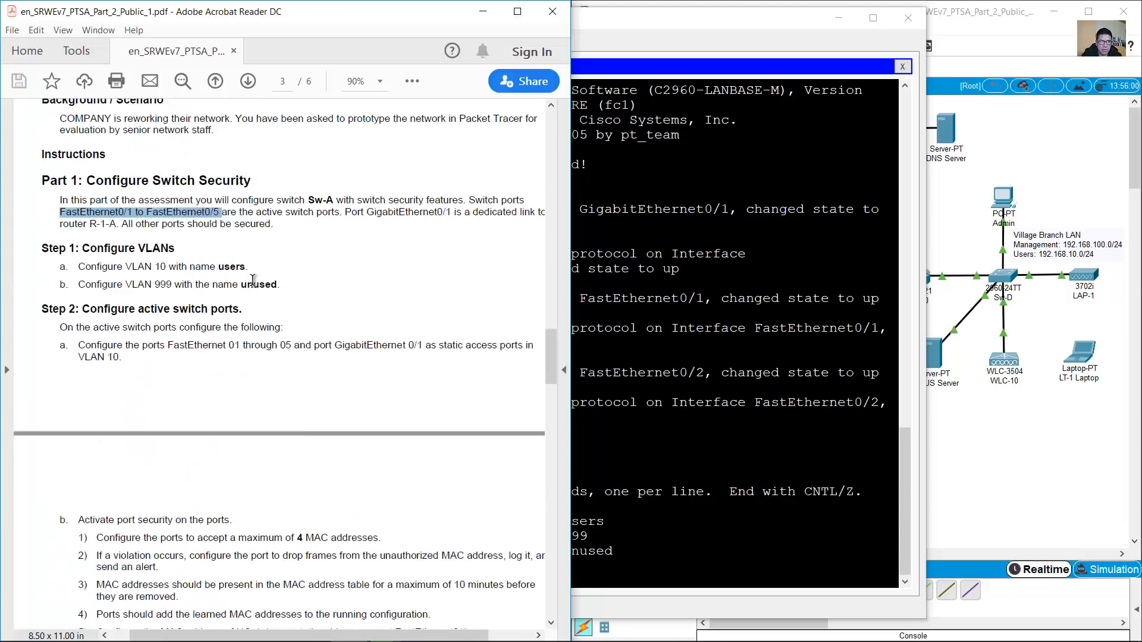
left_click_drag(343, 212, 452, 212)
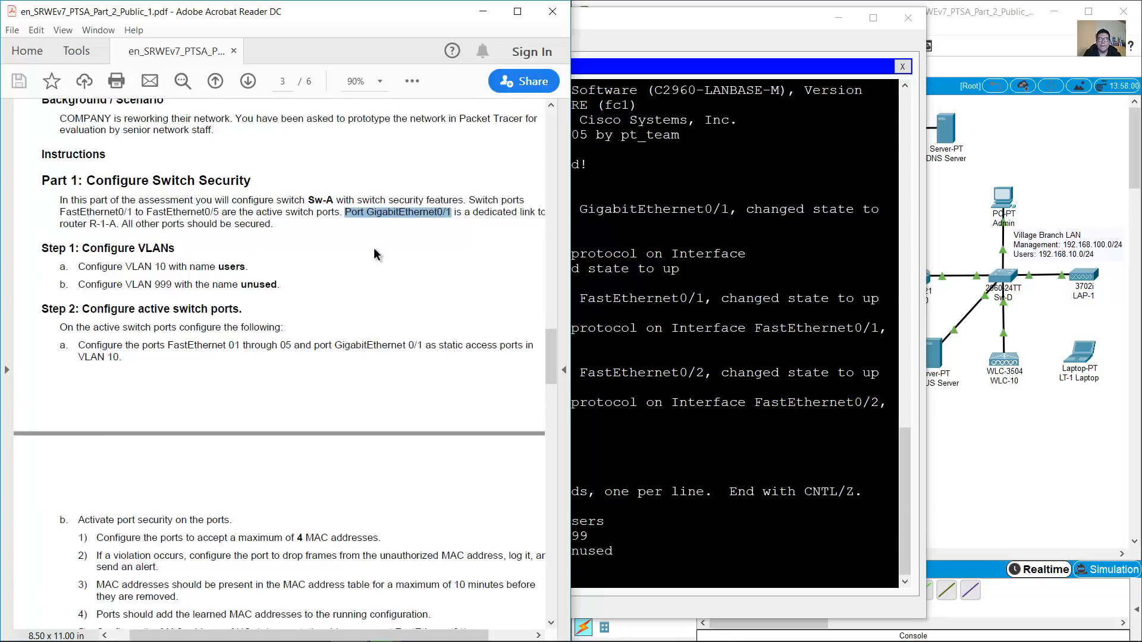
scroll(374, 250, "down", 6)
left_click_drag(84, 177, 126, 185)
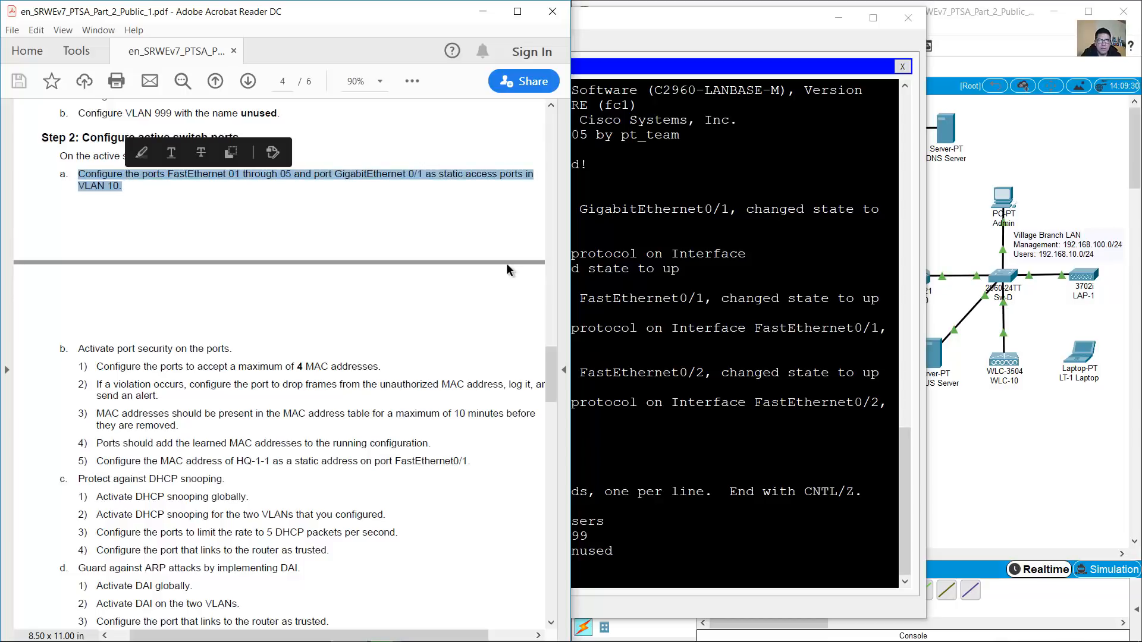
left_click(676, 389)
type("int range f0/")
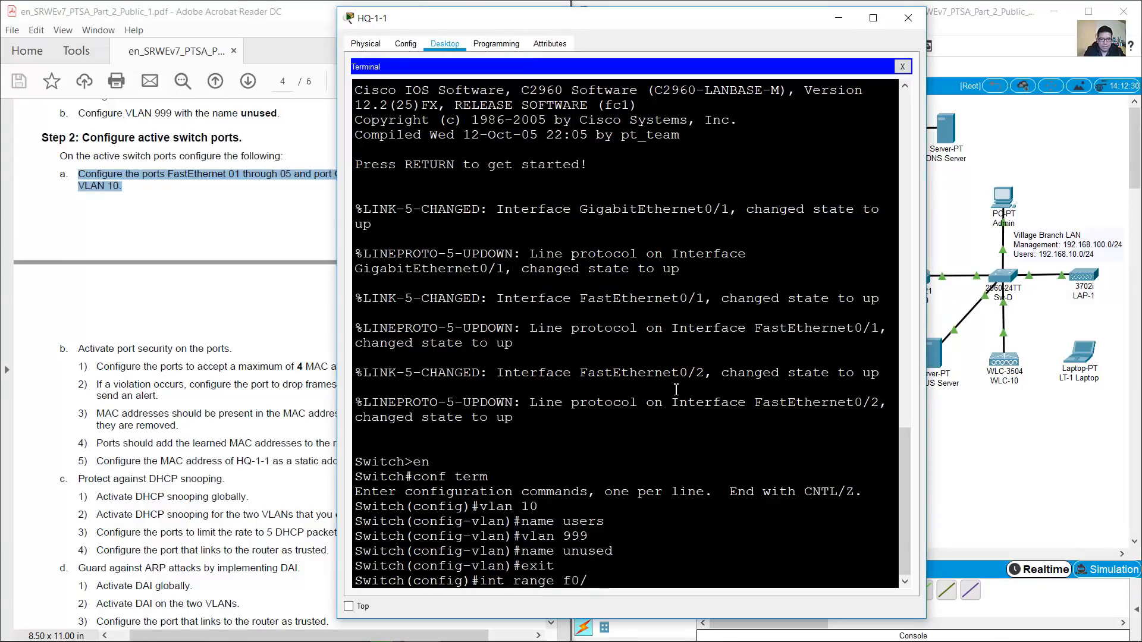
type("1-5,g0/1")
Apply switchport mode access and switchport access vlan 10 to the f0/1-5,g0/1 range
key("Return")
type("switchport mode acce")
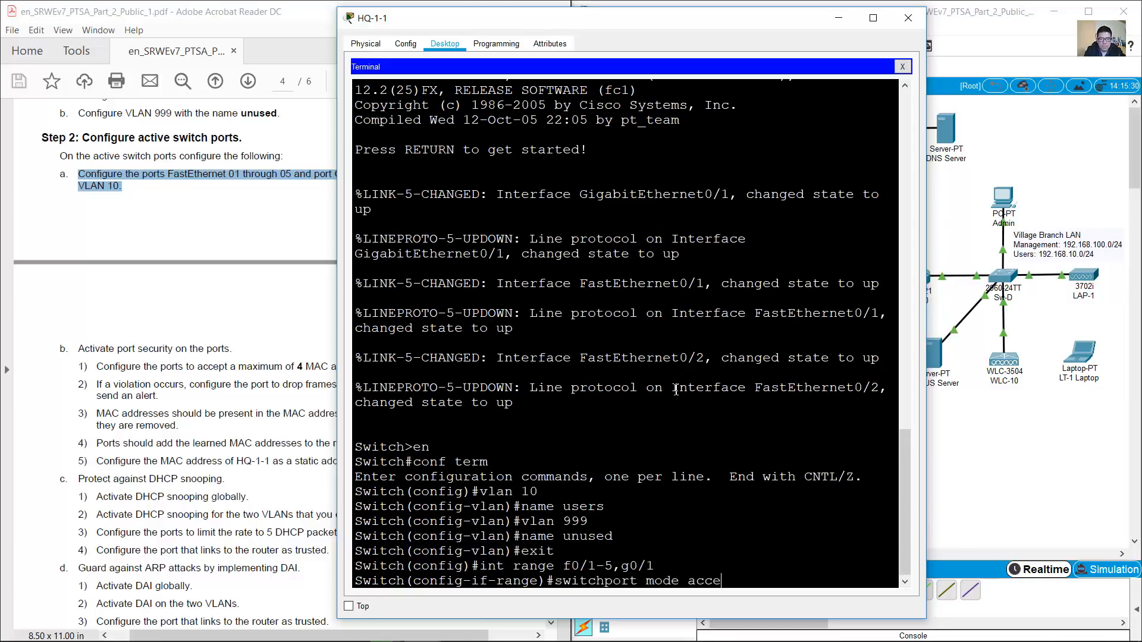
type("ss")
key("Return")
key("Up")
key("Left")
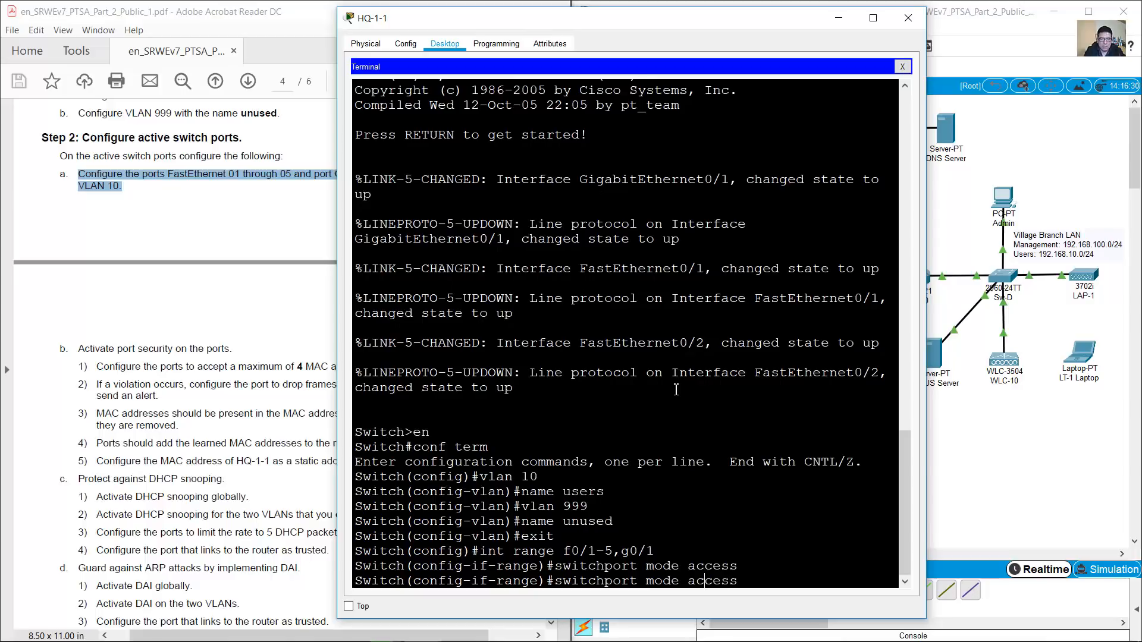
key("BackSpace")
key("BackSpace")
key("BackSpace")
key("BackSpace")
type("vlan 10")
key("Return")
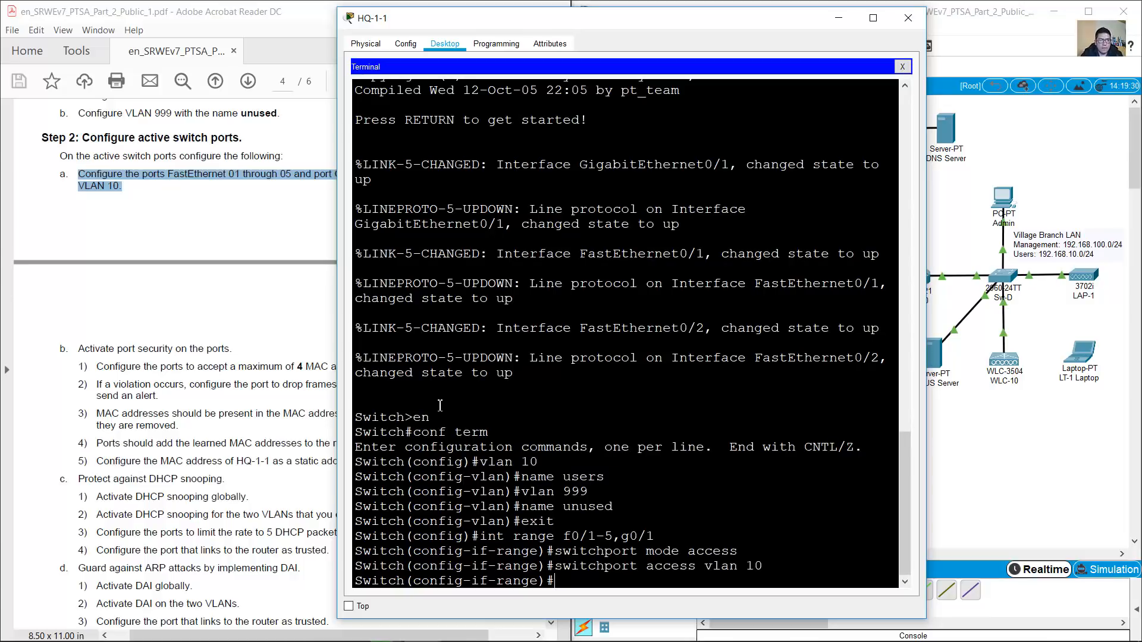
Read step b's port security requirements in the PDF
left_click(215, 332)
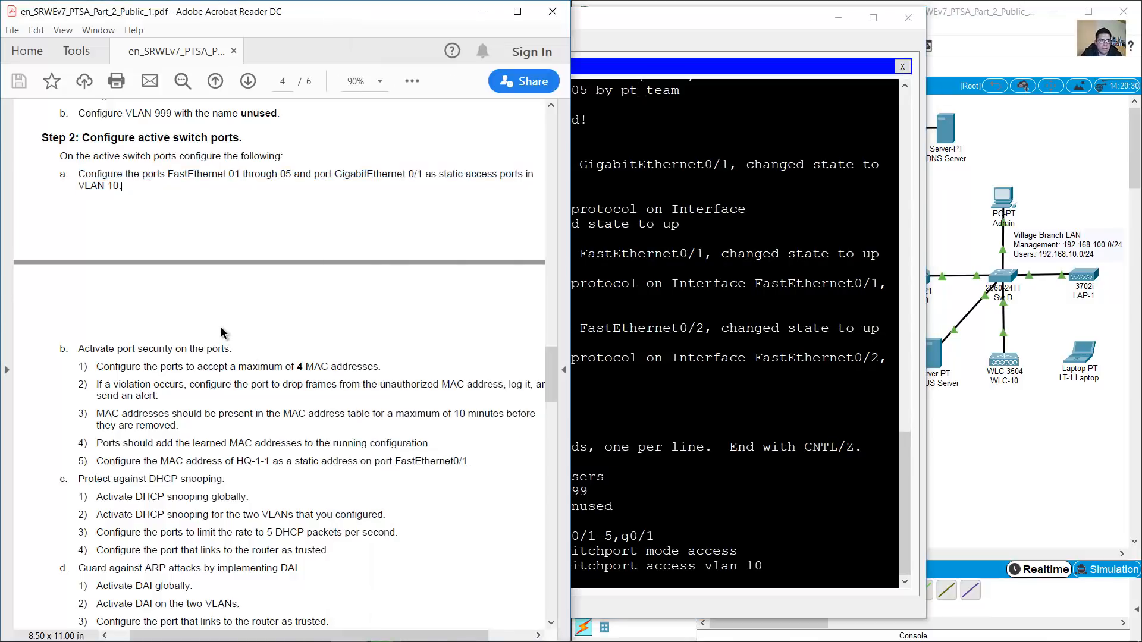
scroll(226, 327, "down", 2)
scroll(230, 324, "down", 1)
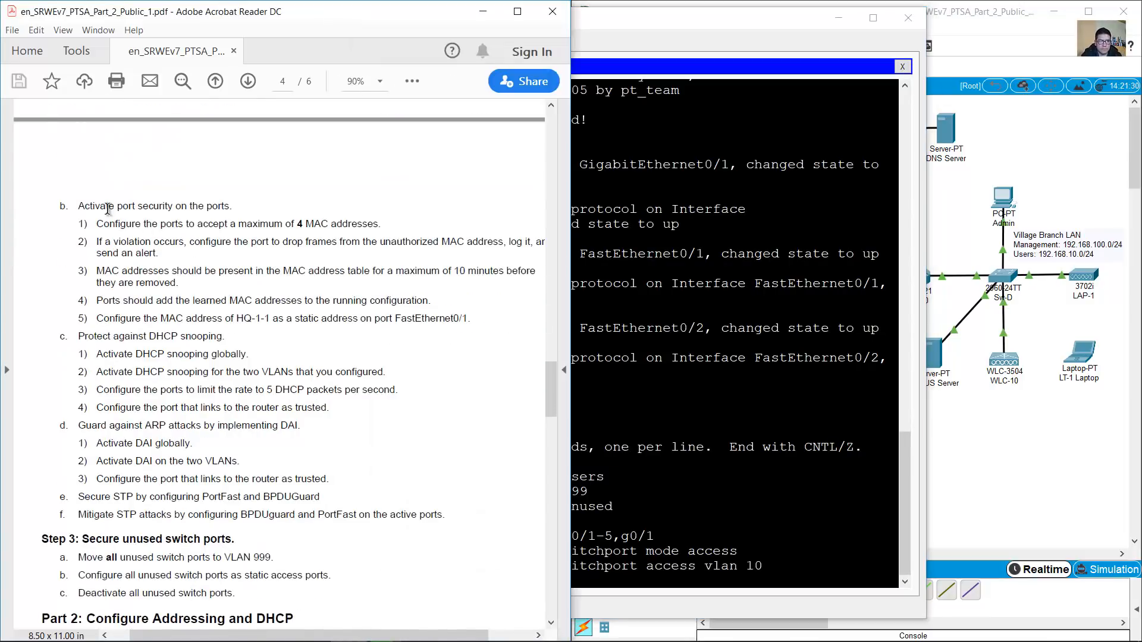
left_click_drag(78, 206, 233, 209)
left_click(156, 236)
Check which Sw-A ports the HQ PCs use and bring HQ-1-1's terminal back
left_click(668, 4)
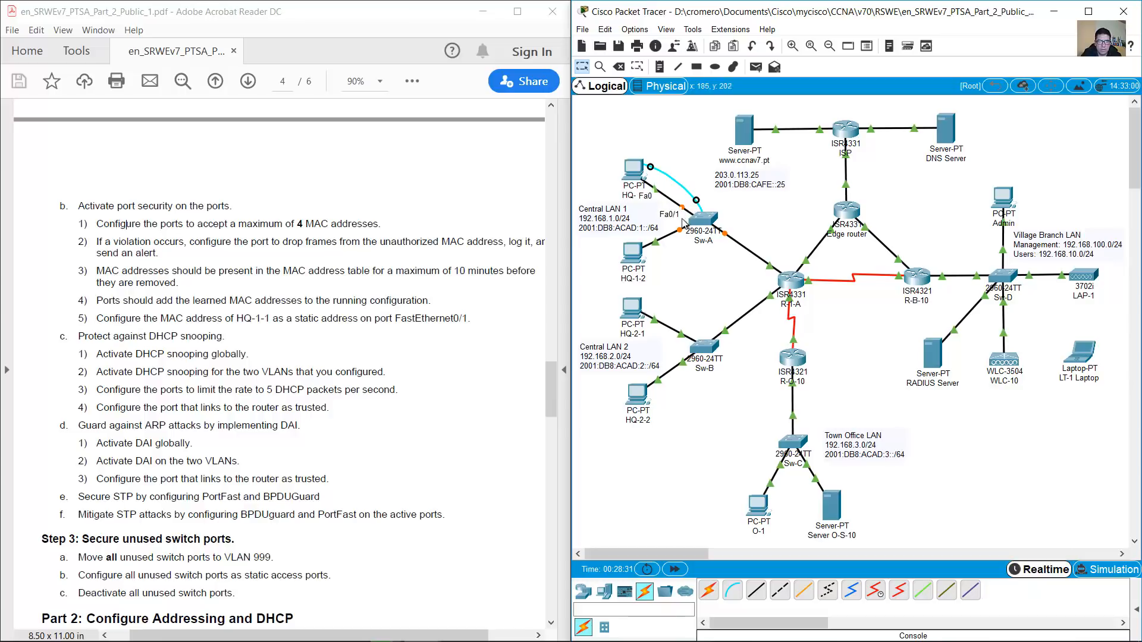
mouse_move(682, 227)
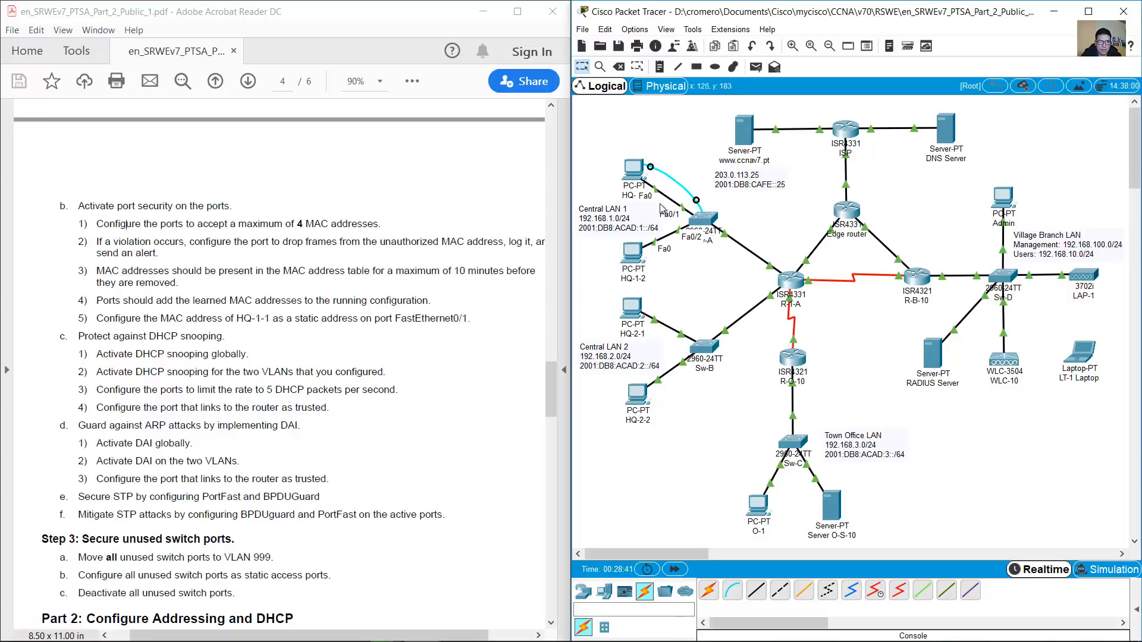
left_click(634, 172)
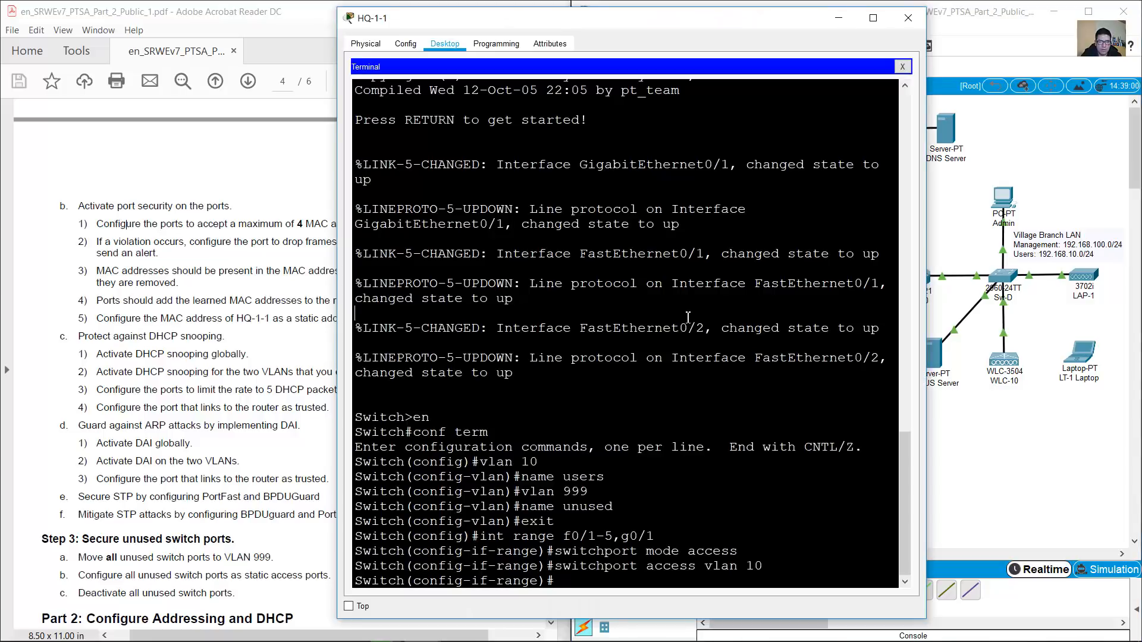
Reselect ports f0/1-5, enable switchport port-security, and set maximum 4 MAC addresses
key("Up")
key("Up")
key("Up")
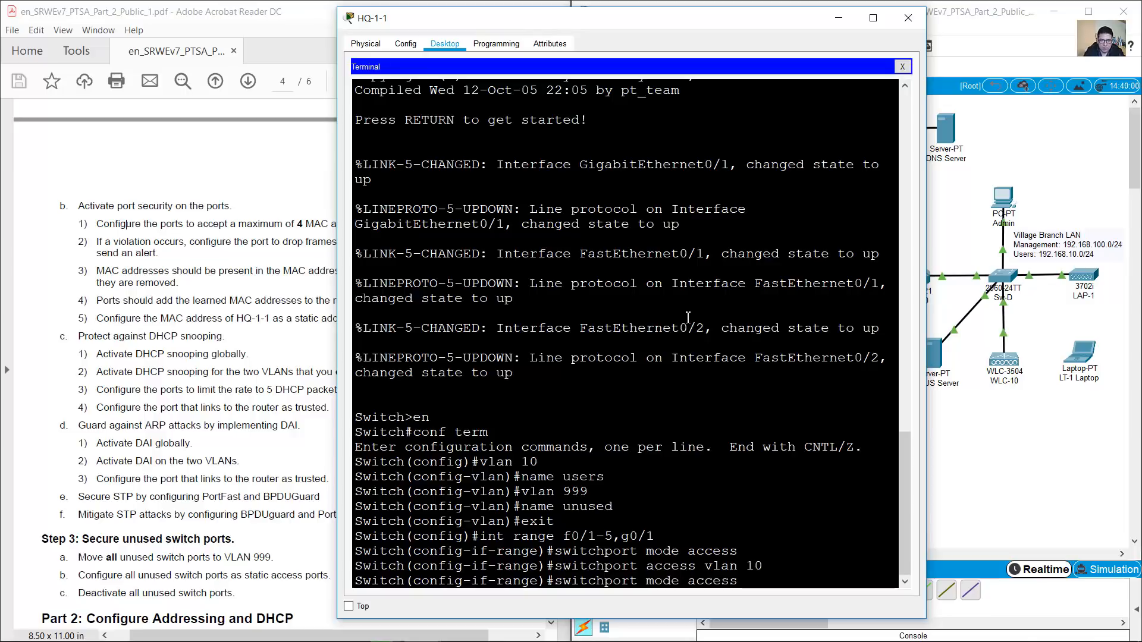
key("Return")
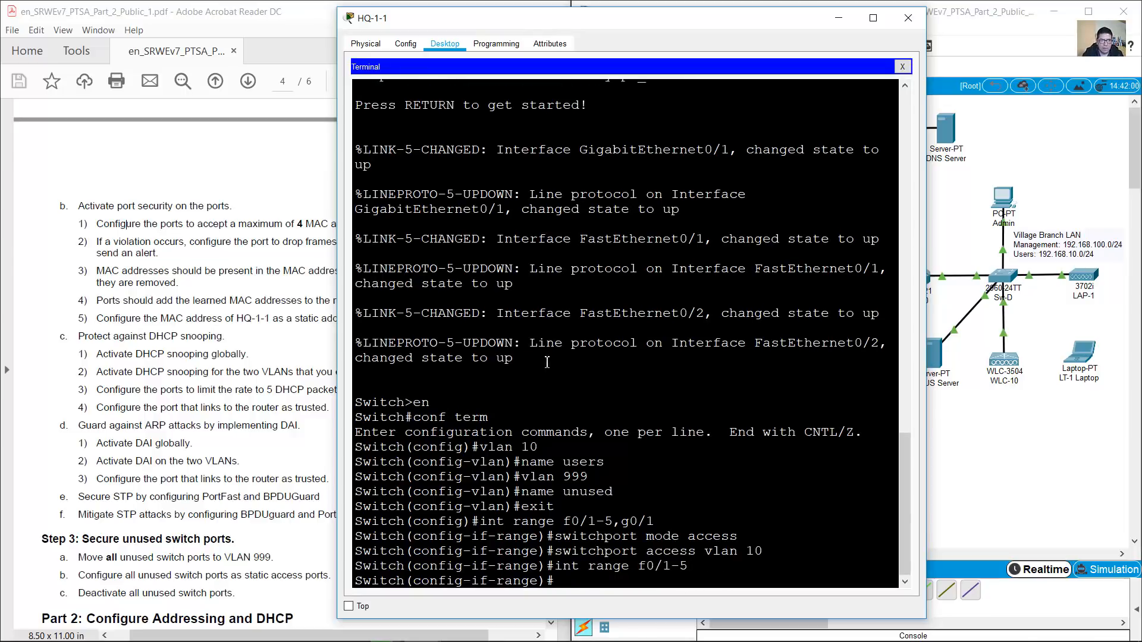
left_click(81, 220)
left_click_drag(97, 223, 375, 229)
left_click(702, 402)
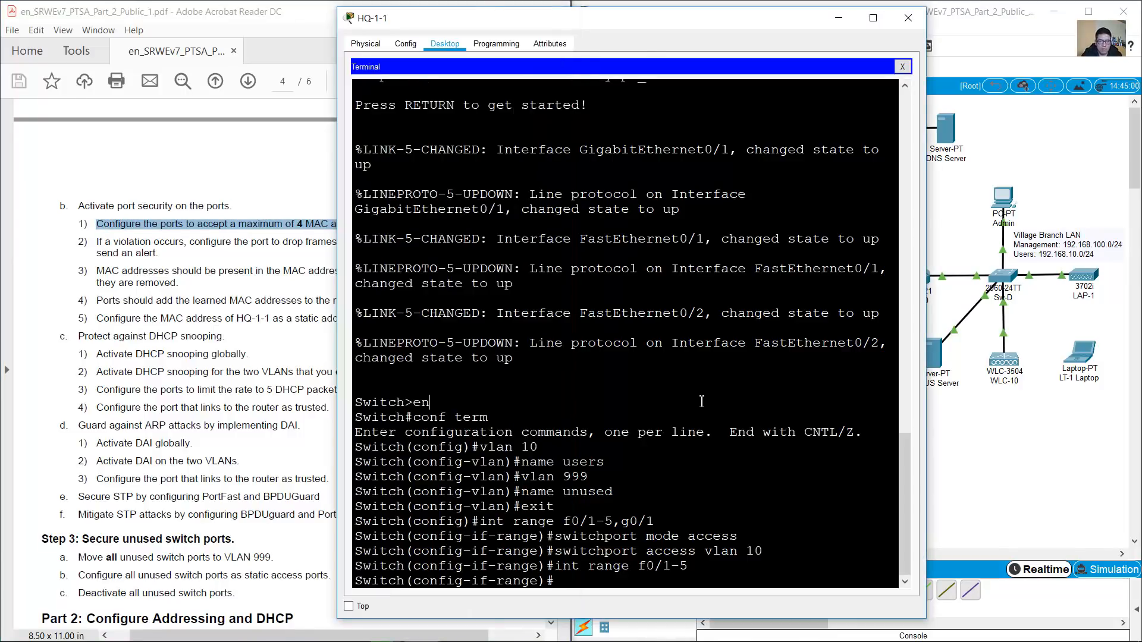
type("switchport ac")
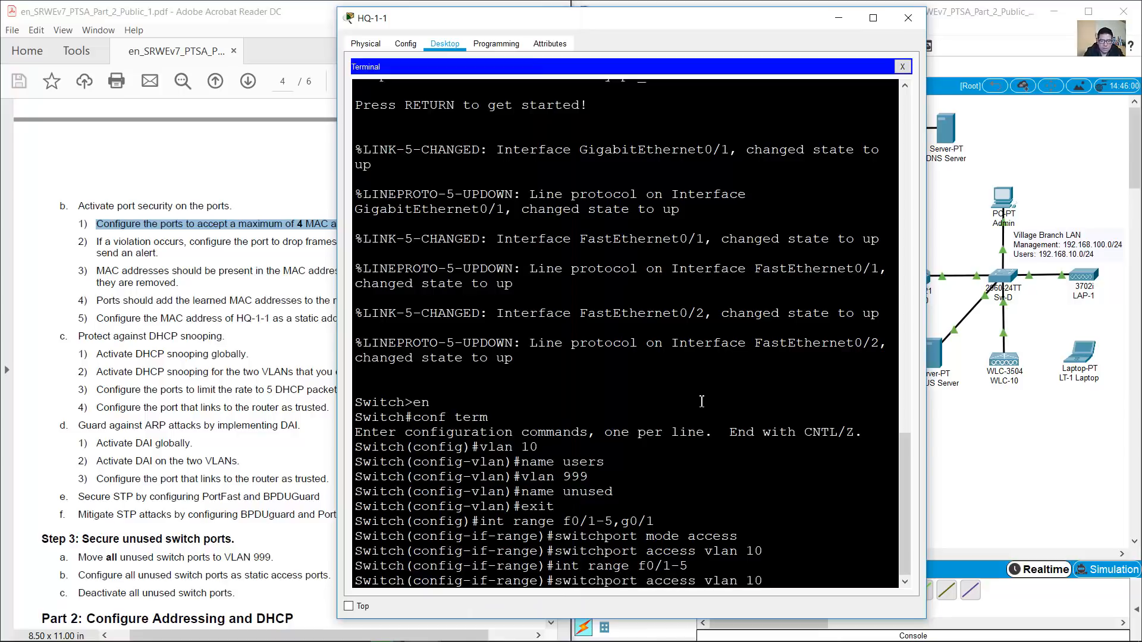
key("BackSpace")
key("BackSpace")
type("port-security")
key("Return")
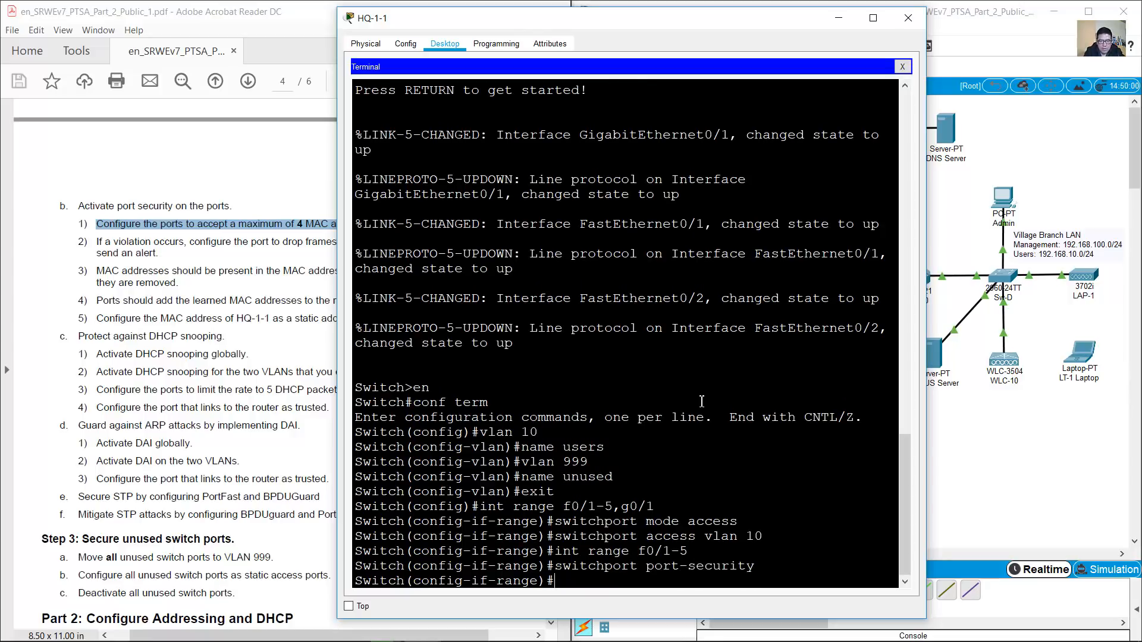
key("Up")
type("maximum 4")
key("Return")
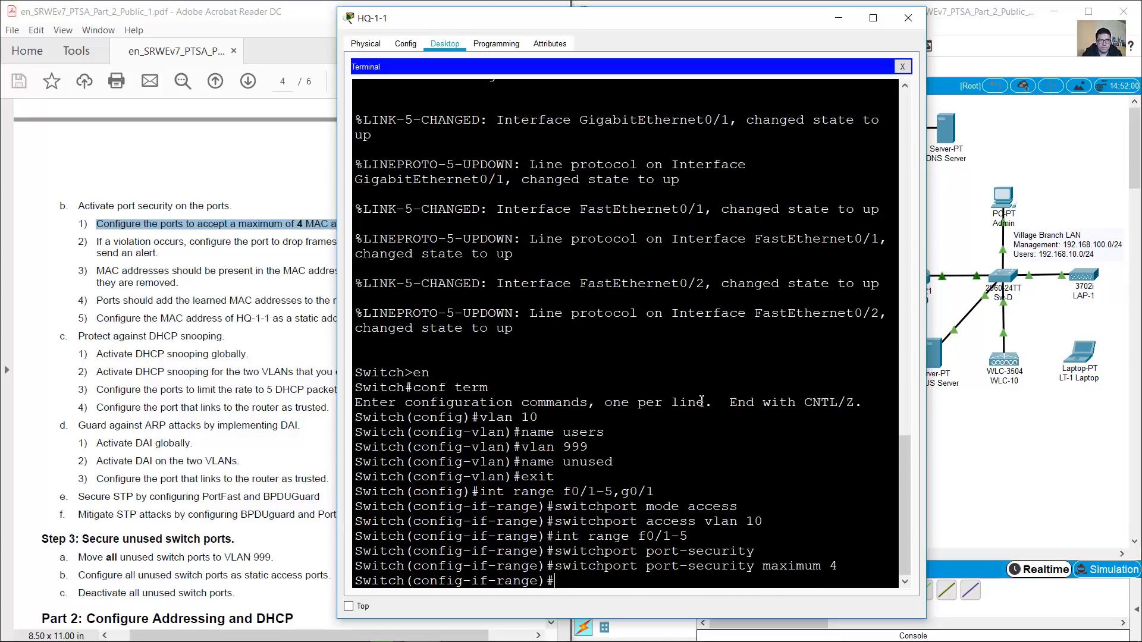
Set switchport port-security violation restrict so violations are logged and alerted
left_click(132, 273)
left_click_drag(99, 242, 530, 242)
mouse_move(331, 626)
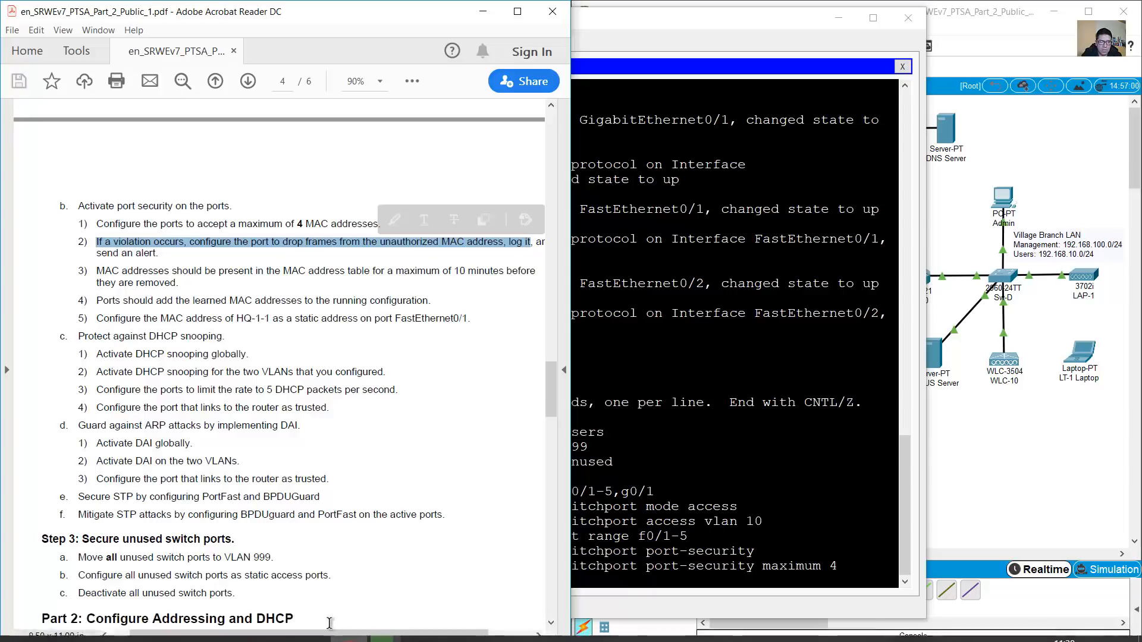
left_click_drag(329, 636, 343, 636)
left_click(482, 242)
left_click_drag(486, 242, 141, 253)
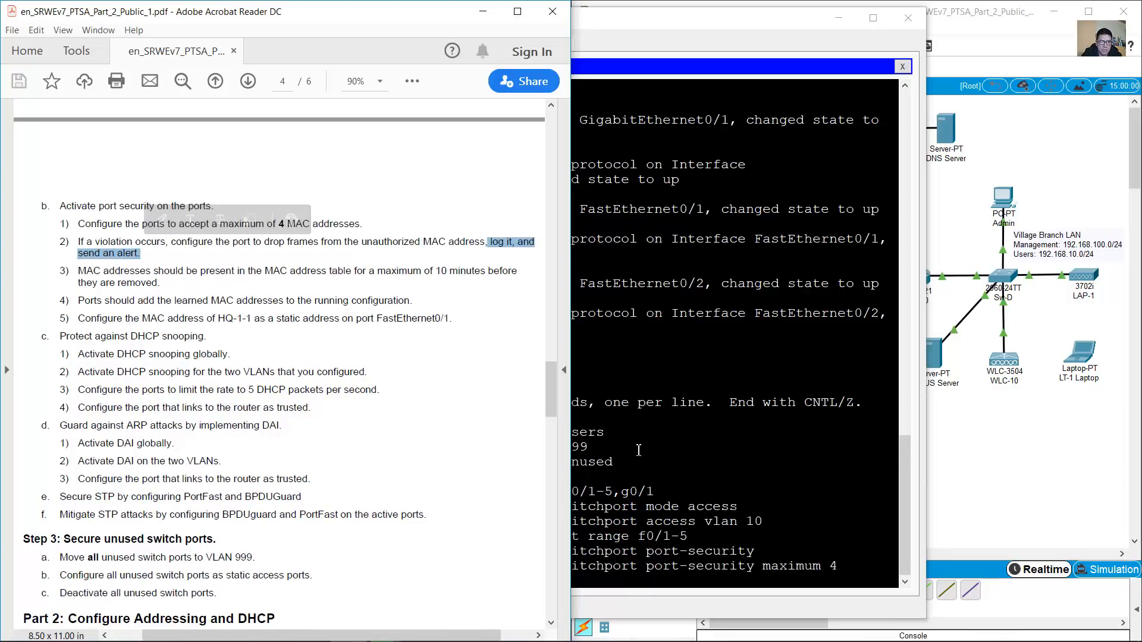
left_click(639, 451)
key("Up")
key("BackSpace")
key("BackSpace")
key("BackSpace")
key("BackSpace")
key("BackSpace")
key("BackSpace")
type("violati")
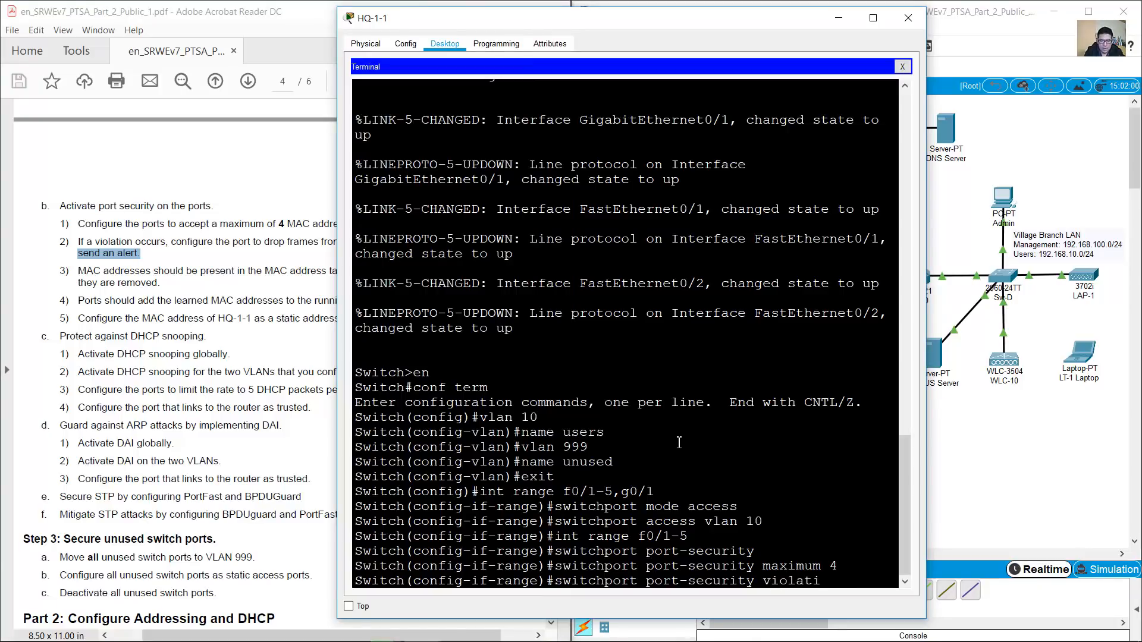
type("on")
left_click_drag(928, 357, 1041, 364)
type("re")
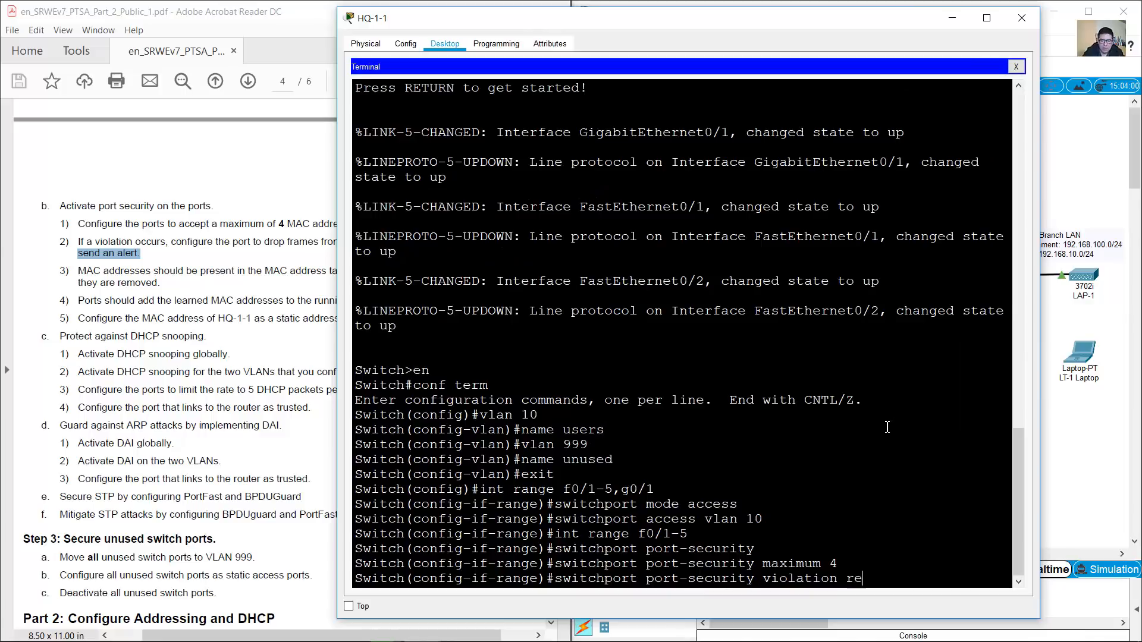
type("strict")
key("Return")
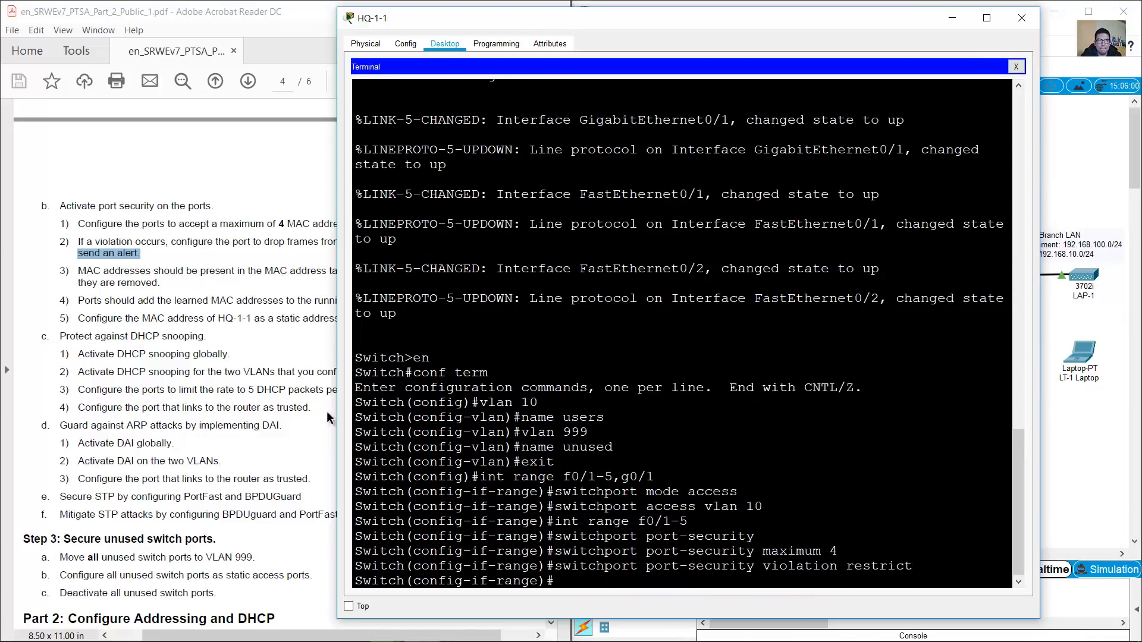
left_click(127, 270)
left_click_drag(77, 270, 166, 284)
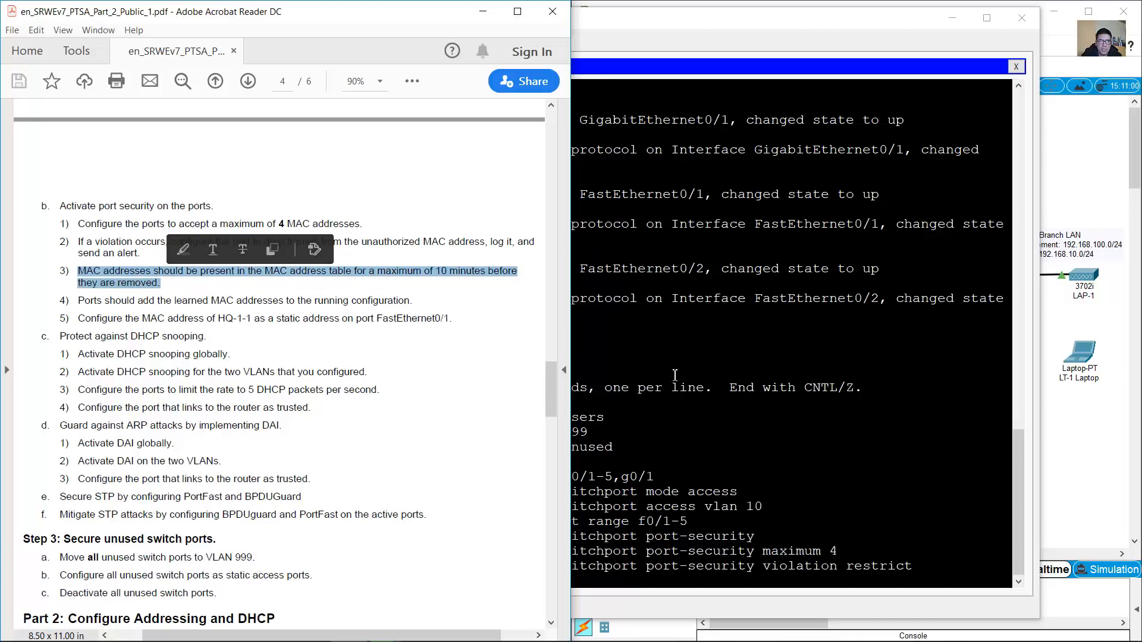
Set switchport port-security aging time 10 on ports f0/1-5
left_click(781, 497)
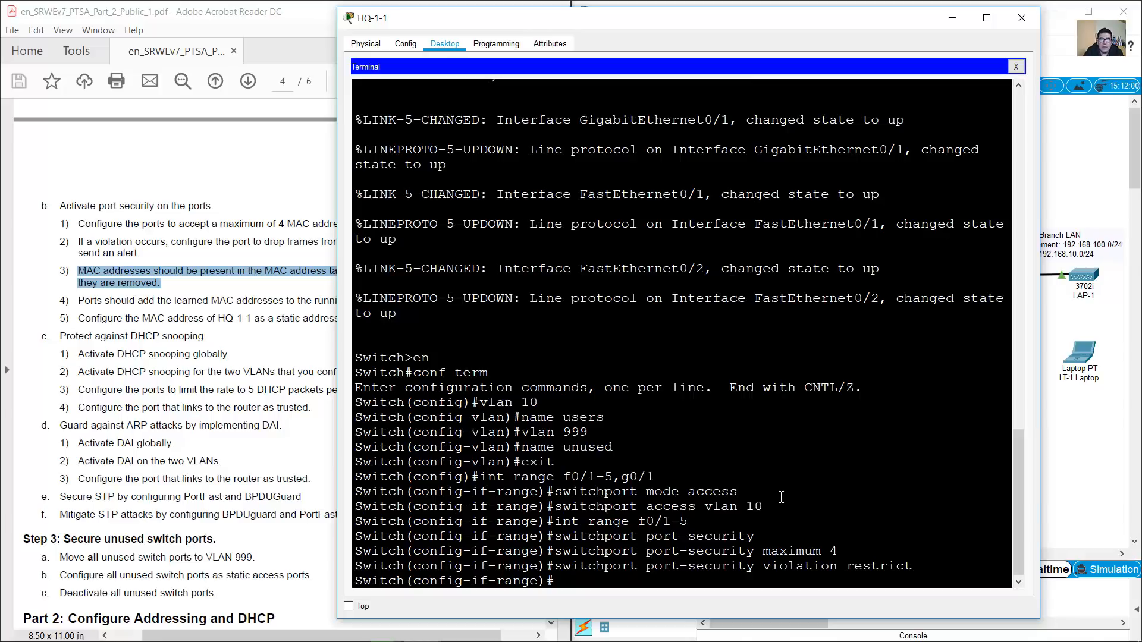
key("Up")
key("BackSpace")
key("BackSpace")
key("BackSpace")
key("BackSpace")
key("BackSpace")
key("BackSpace")
key("BackSpace")
key("BackSpace")
key("BackSpace")
key("BackSpace")
key("BackSpace")
key("BackSpace")
key("BackSpace")
key("BackSpace")
key("BackSpace")
key("BackSpace")
key("BackSpace")
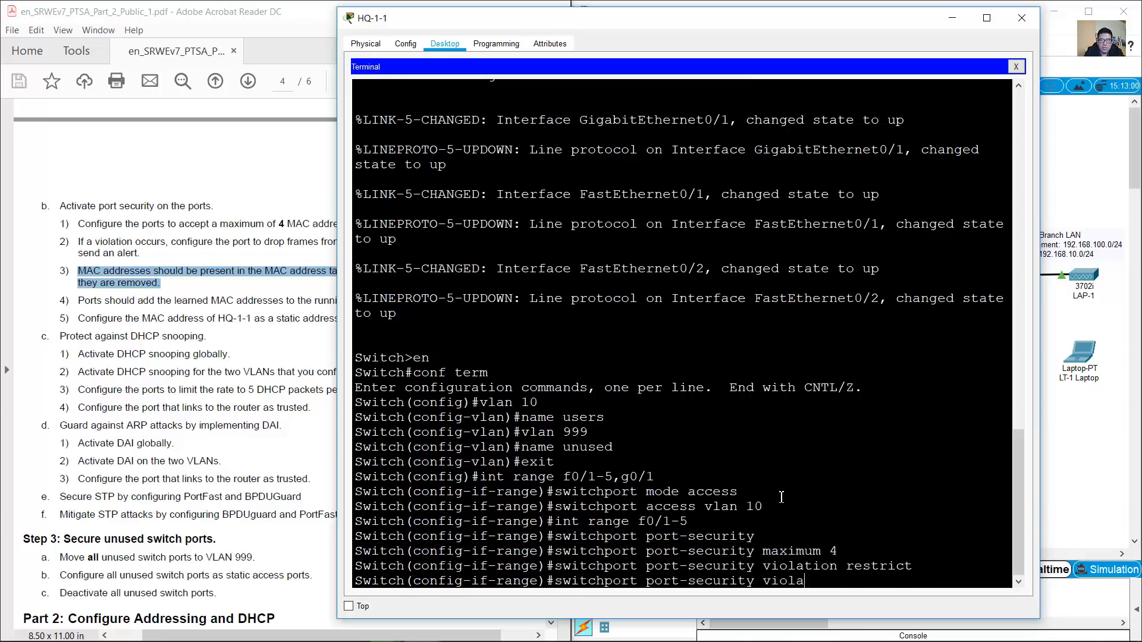
type("aging time 10")
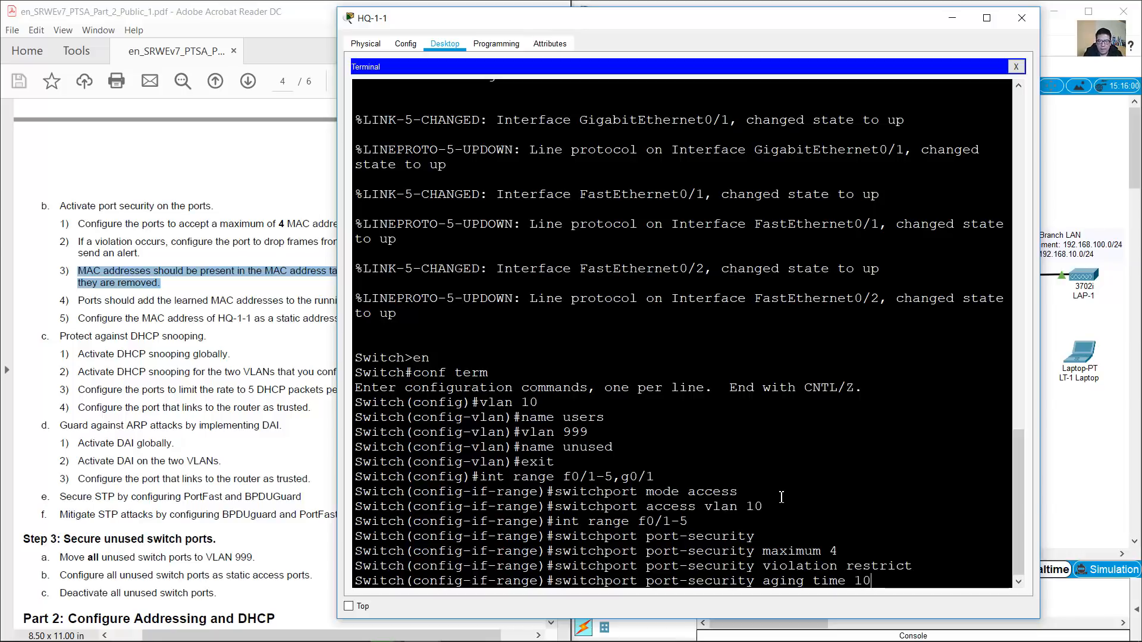
key("Return")
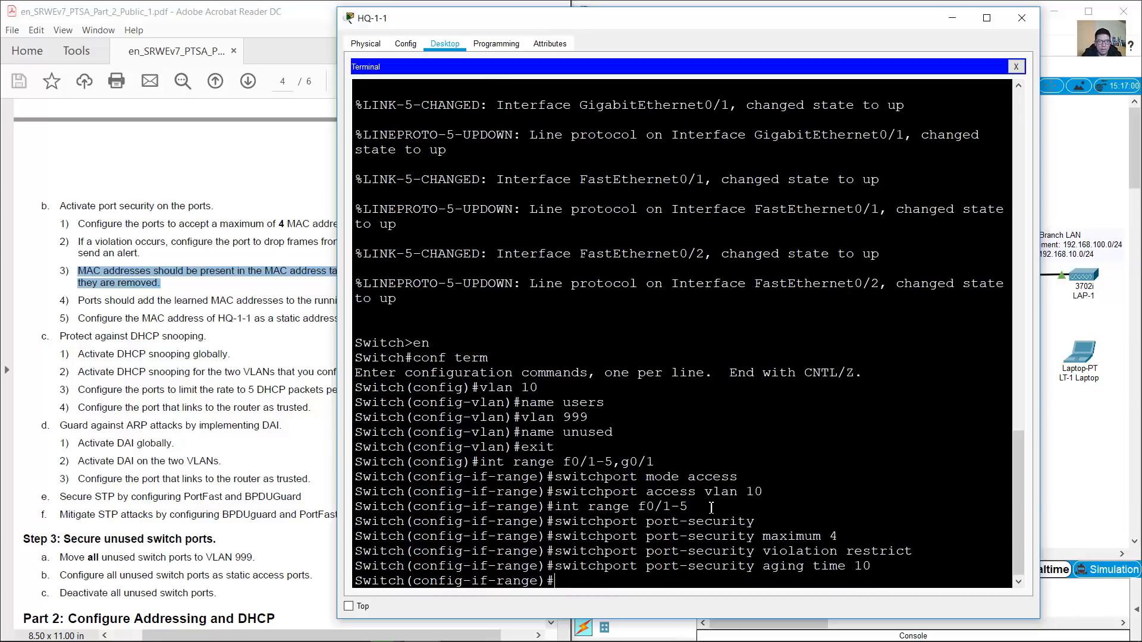
Enable switchport port-security mac-address sticky for learned MAC addresses
left_click(178, 312)
left_click_drag(79, 299, 389, 300)
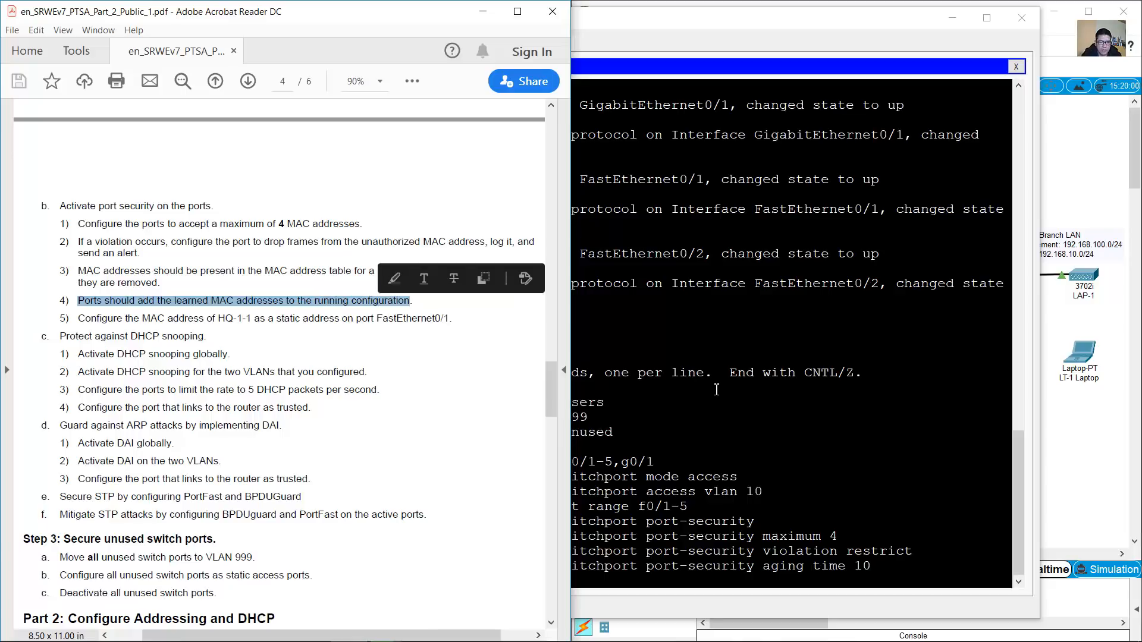
left_click(738, 373)
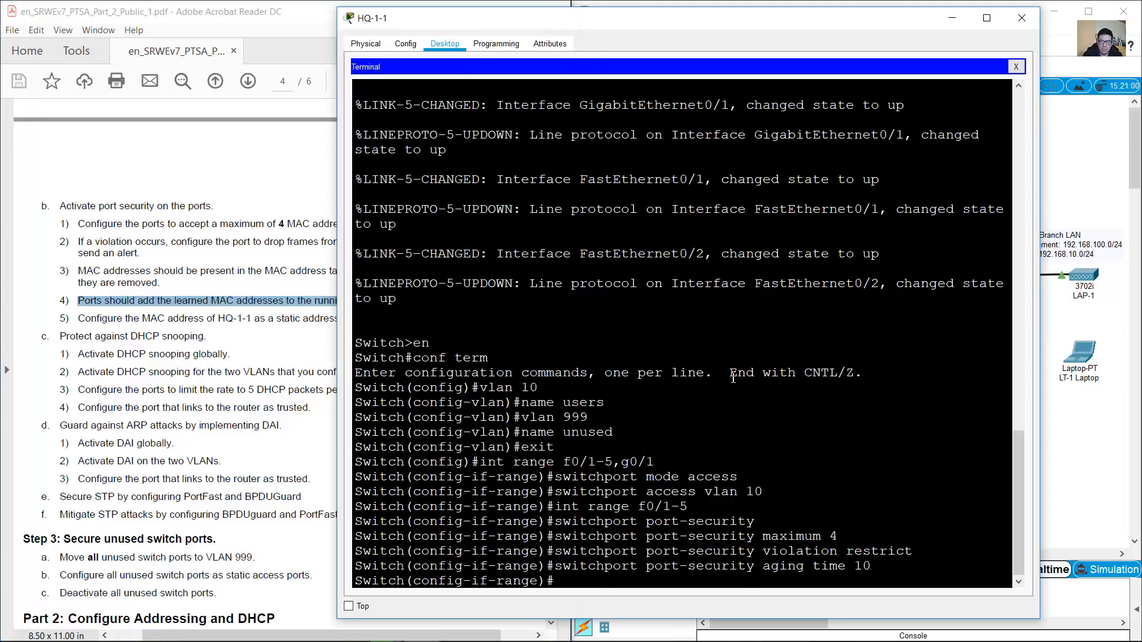
key("Up")
key("BackSpace")
key("BackSpace")
key("BackSpace")
key("BackSpace")
key("BackSpace")
key("BackSpace")
key("BackSpace")
key("BackSpace")
key("BackSpace")
key("BackSpace")
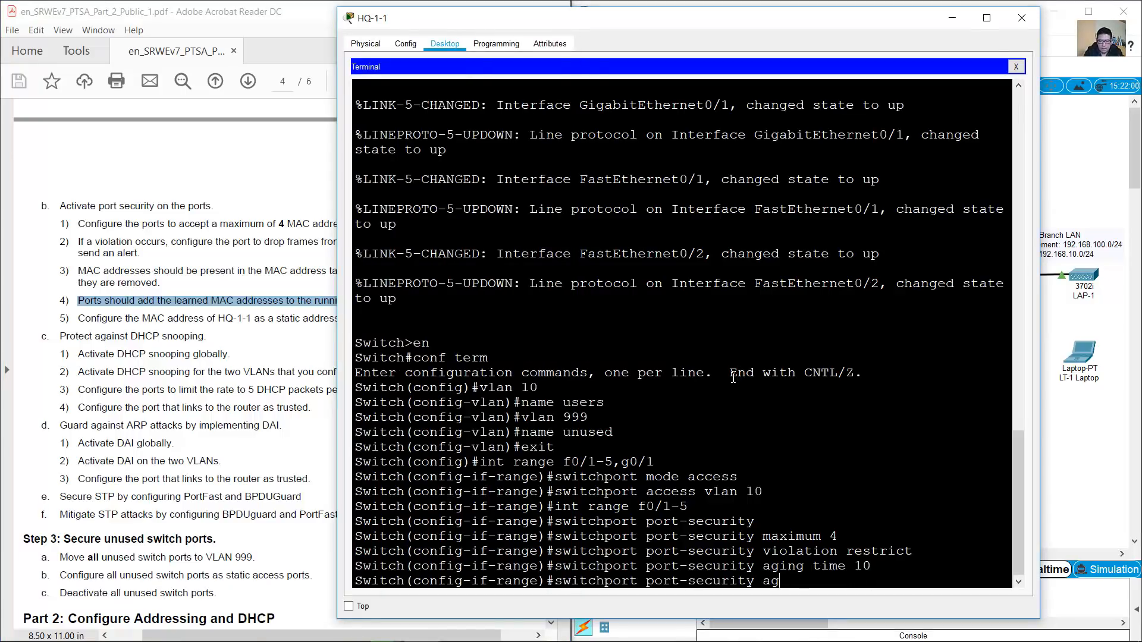
type("mac-address sticky")
key("Return")
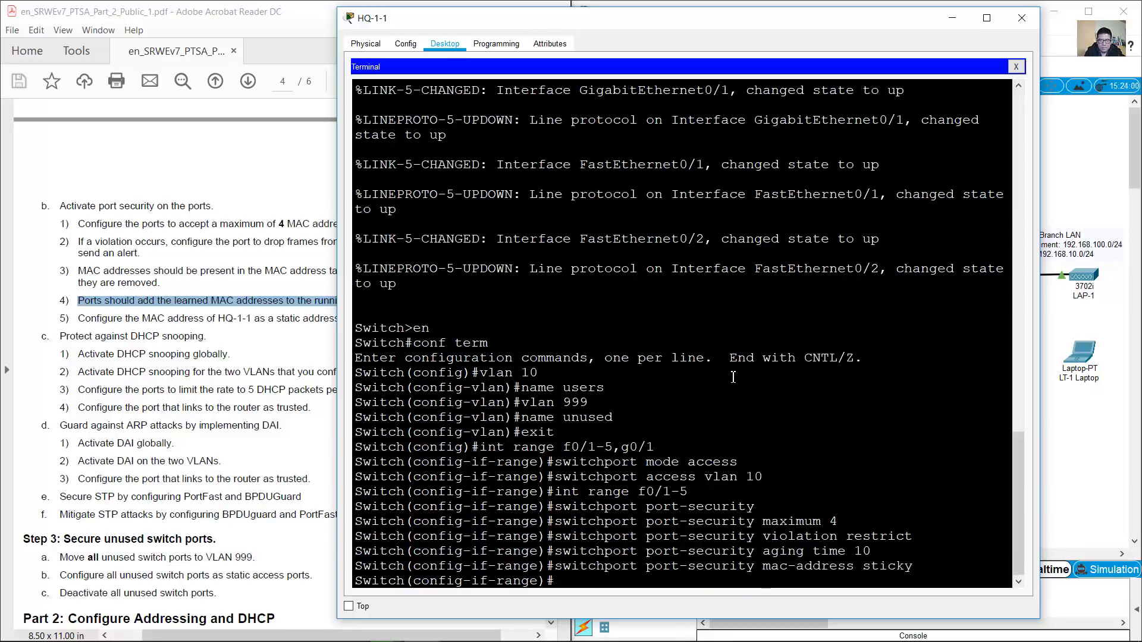
left_click(94, 316)
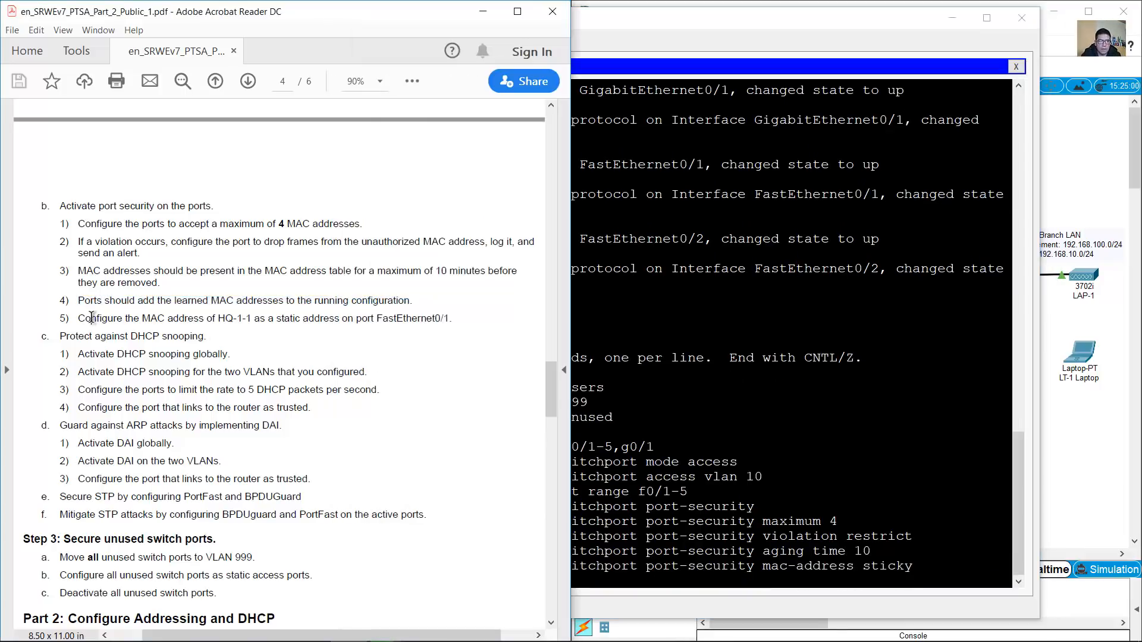
left_click_drag(79, 319, 449, 322)
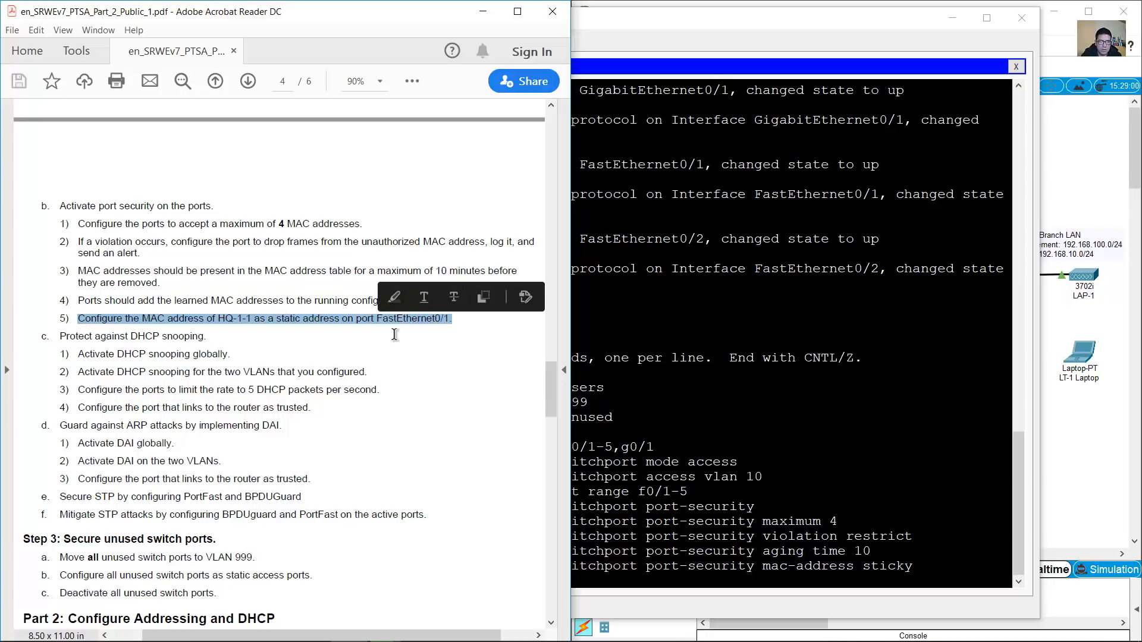
left_click(693, 4)
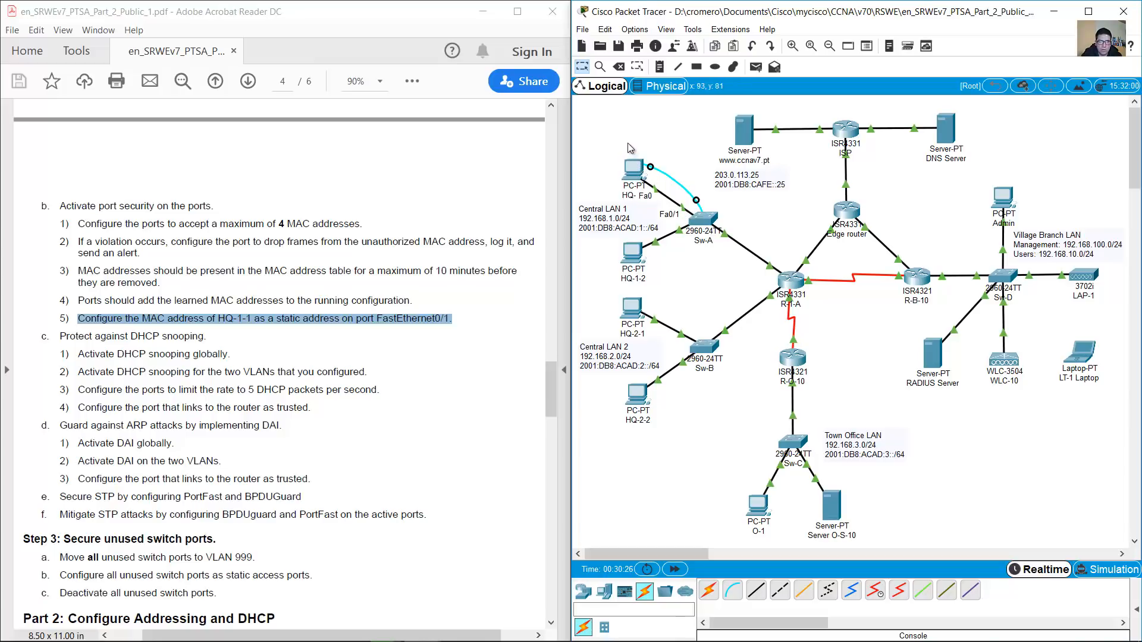
Open the Command Prompt on PC HQ-1-1's Desktop
left_click_drag(601, 135, 677, 205)
left_click(665, 134)
left_click(638, 173)
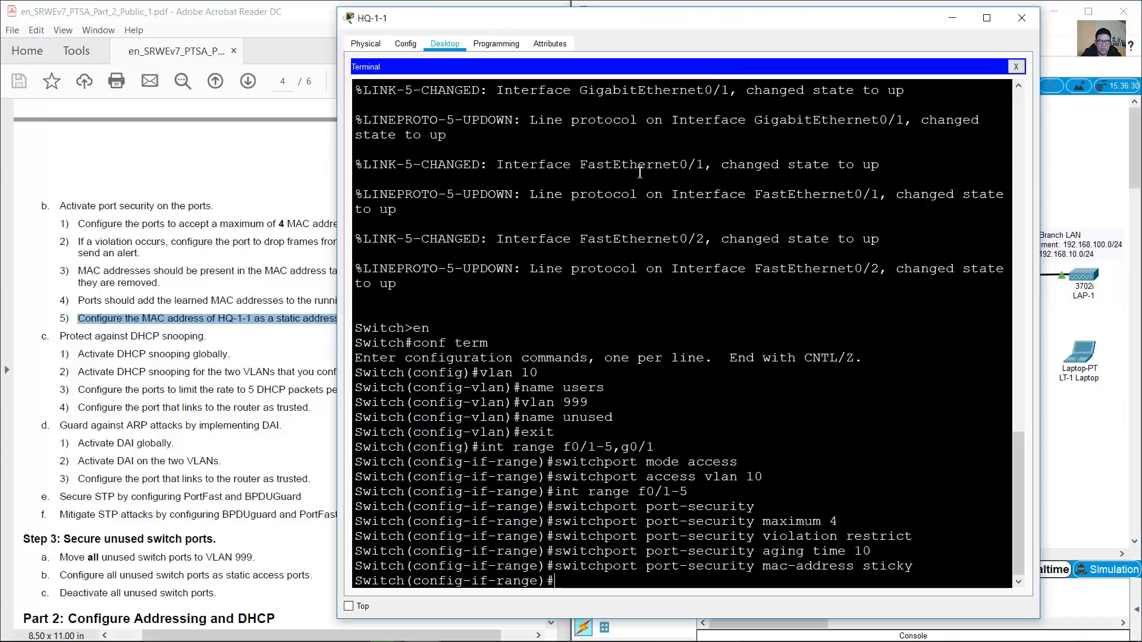
left_click(1017, 67)
left_click(824, 95)
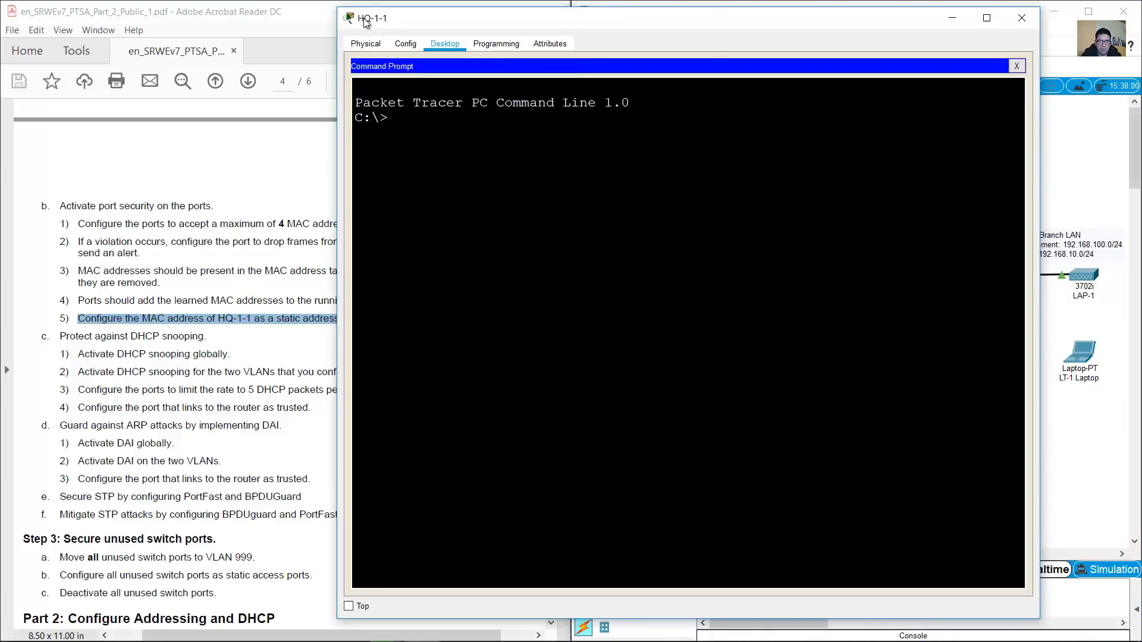
left_click_drag(370, 24, 389, 26)
left_click(690, 3)
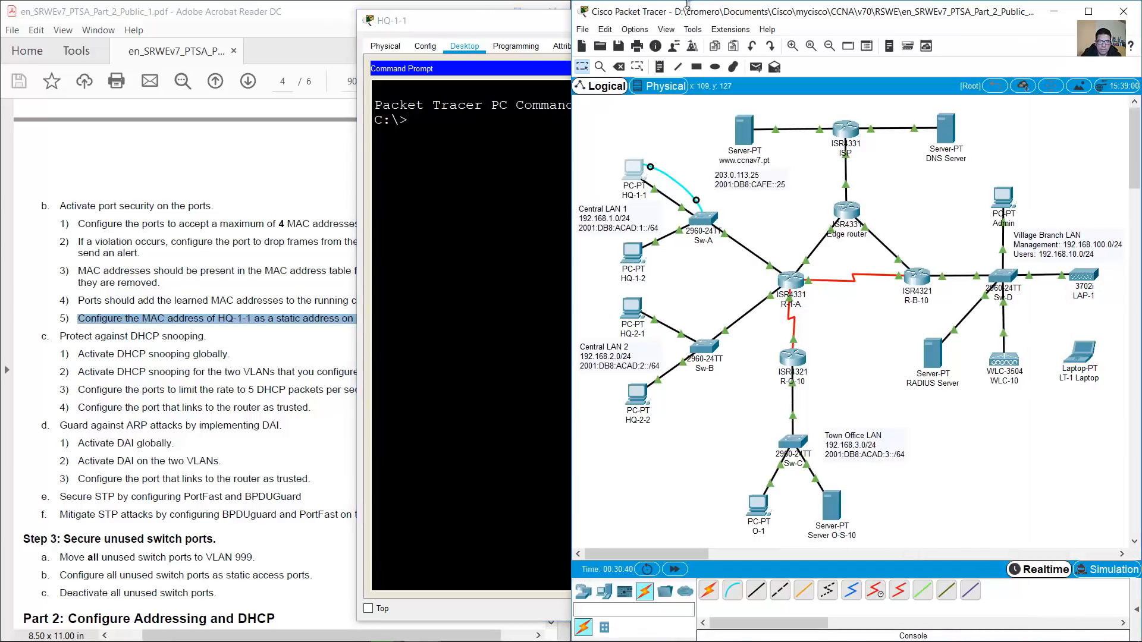
left_click_drag(598, 145, 652, 213)
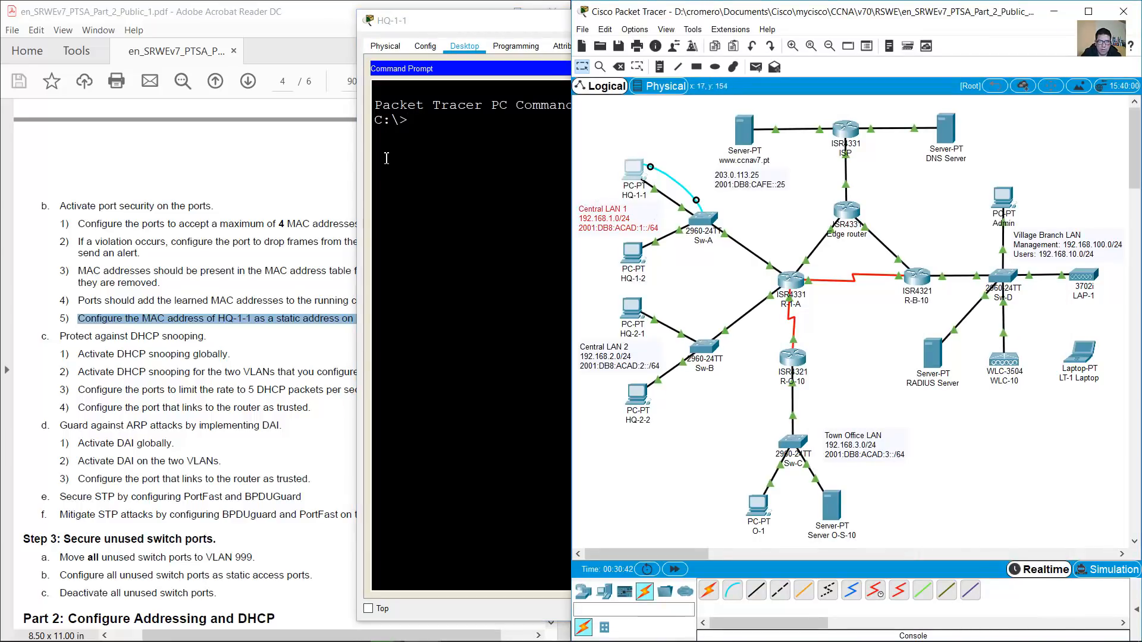
left_click(448, 157)
Run ipconfig /all and copy HQ-1-1's MAC address 0001.4303.61DE
type("ip")
type("config /all")
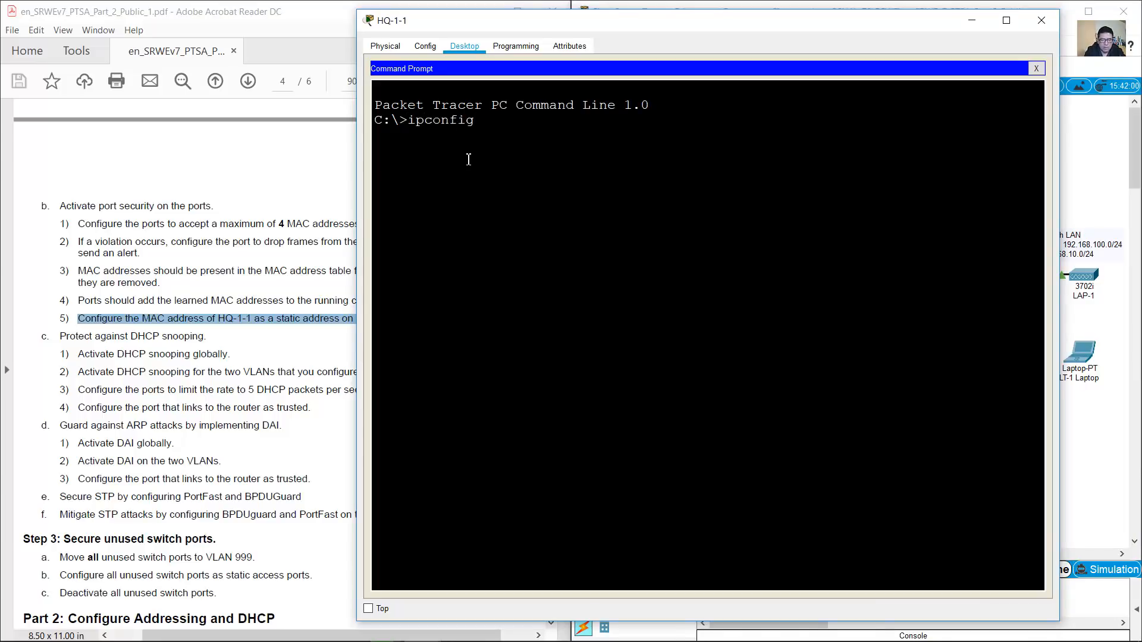
key("Return")
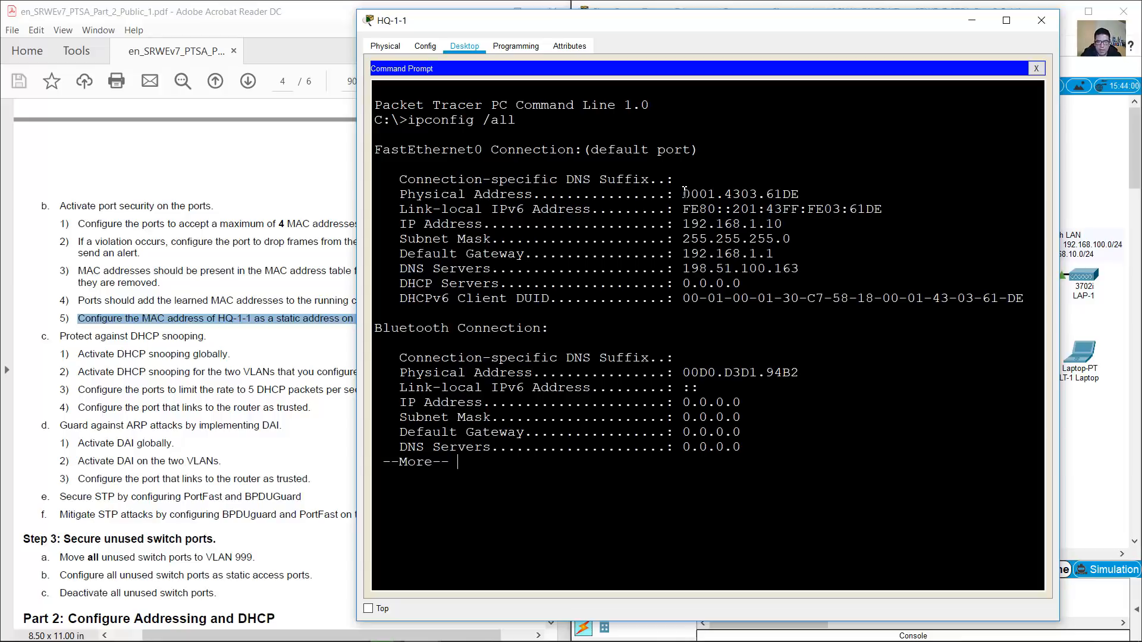
left_click_drag(684, 191, 784, 194)
right_click(784, 194)
left_click(813, 198)
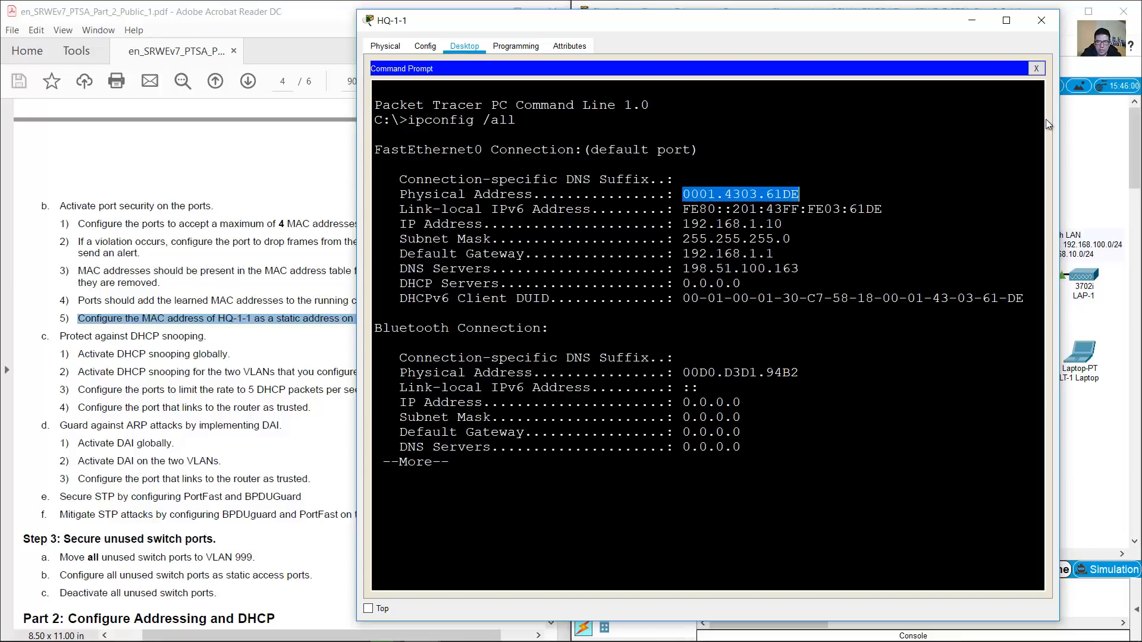
left_click(1035, 69)
Connect the terminal to Sw-A and add static MAC 0001.4303.61DE on ports f0/1-5
left_click(711, 122)
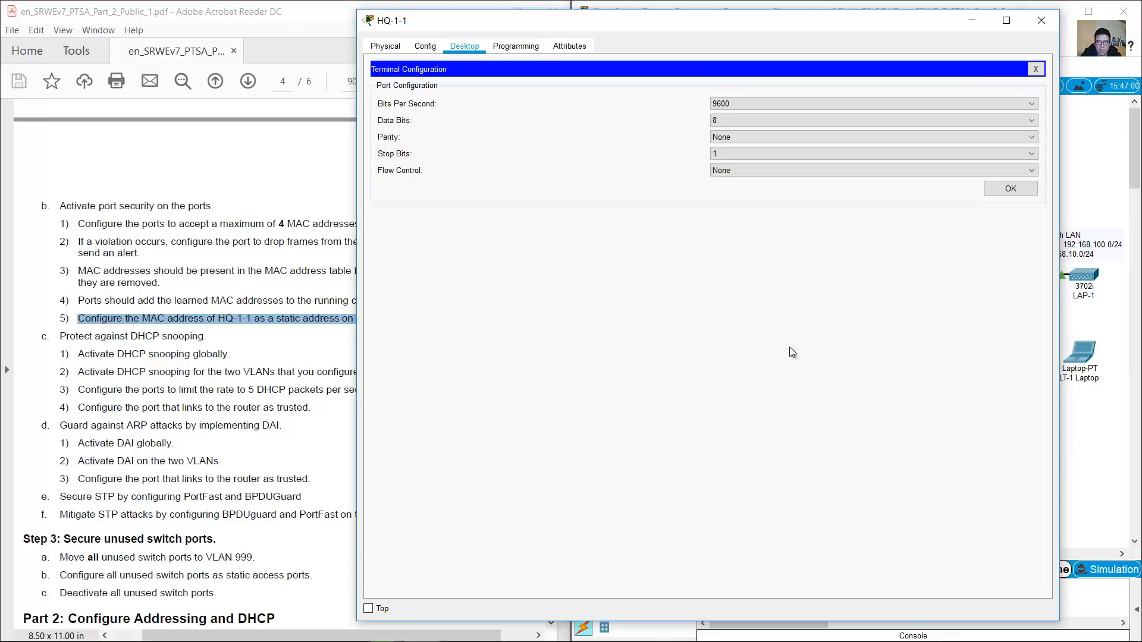
left_click(1011, 188)
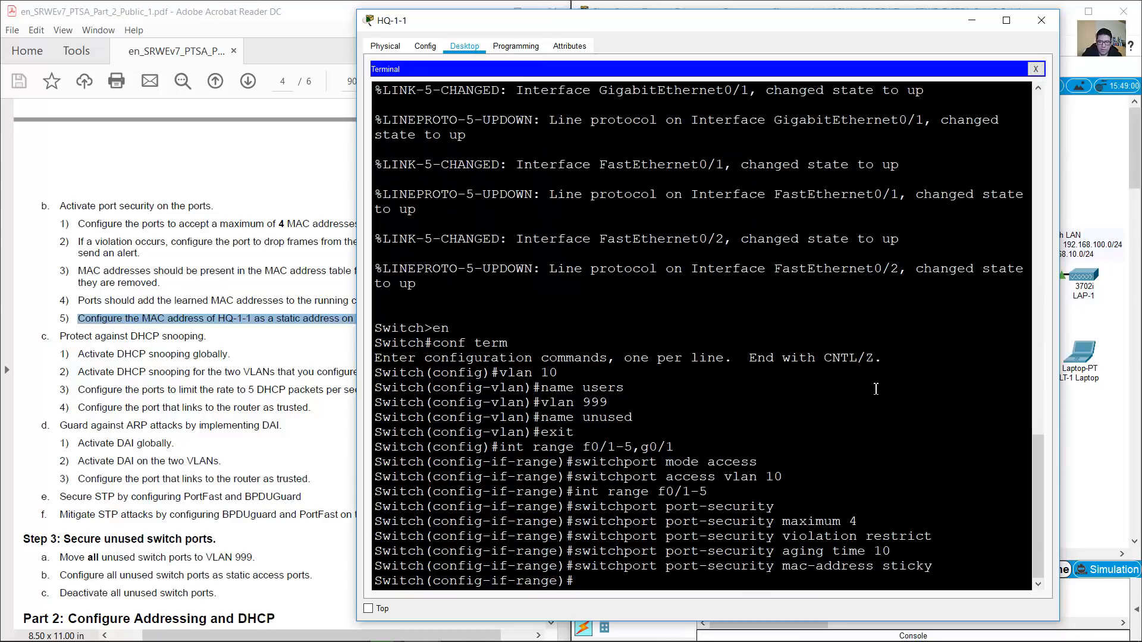
key("Up")
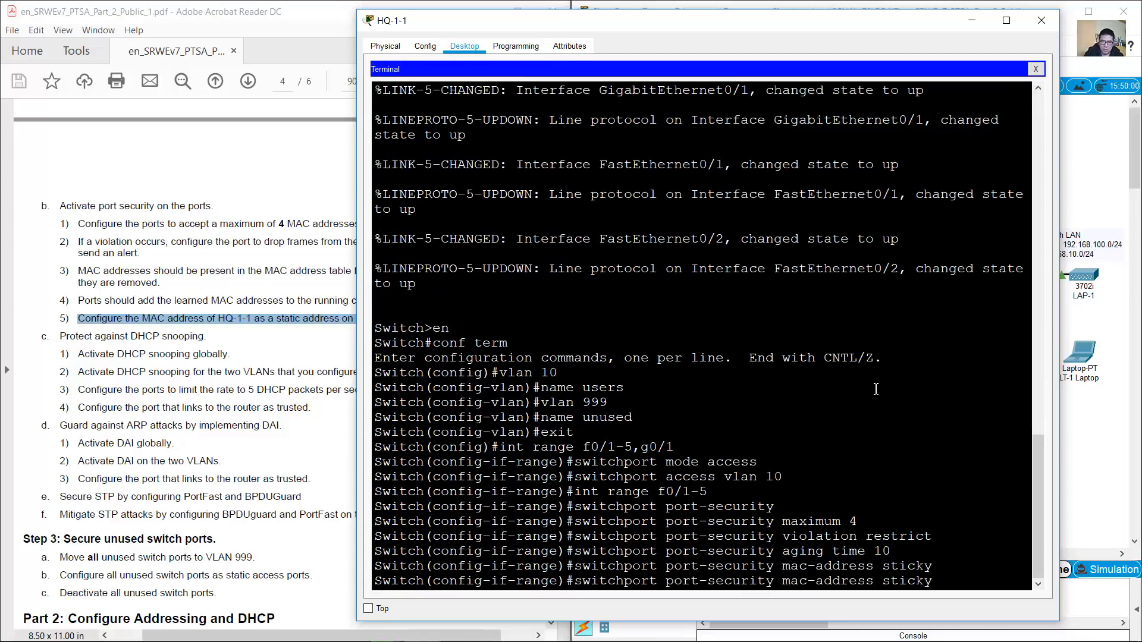
right_click(872, 427)
left_click(889, 451)
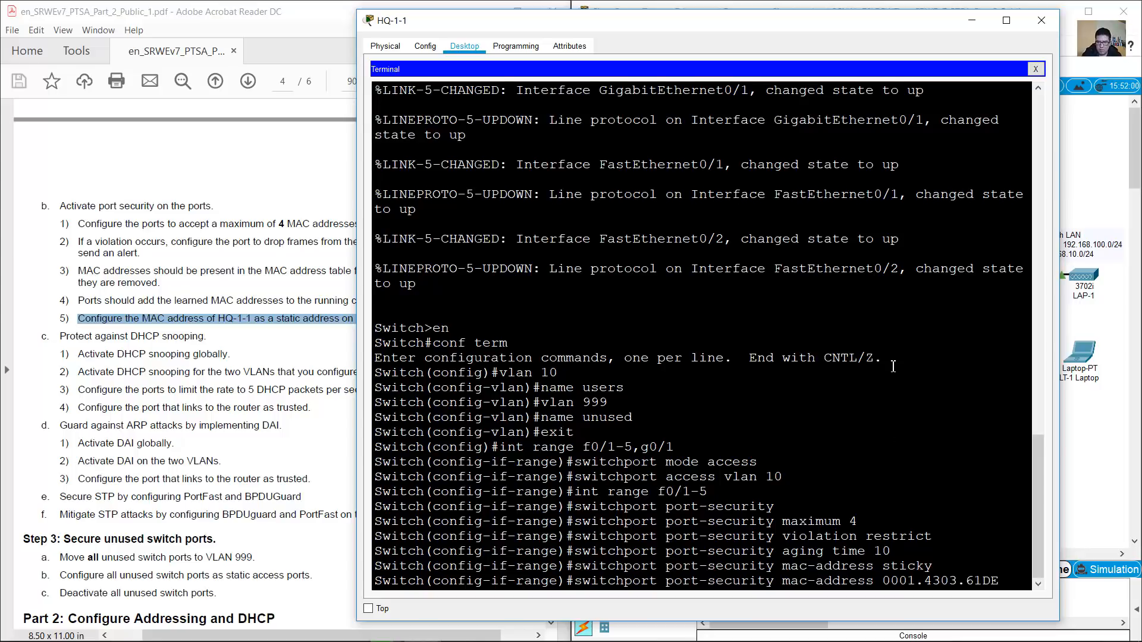
key("Return")
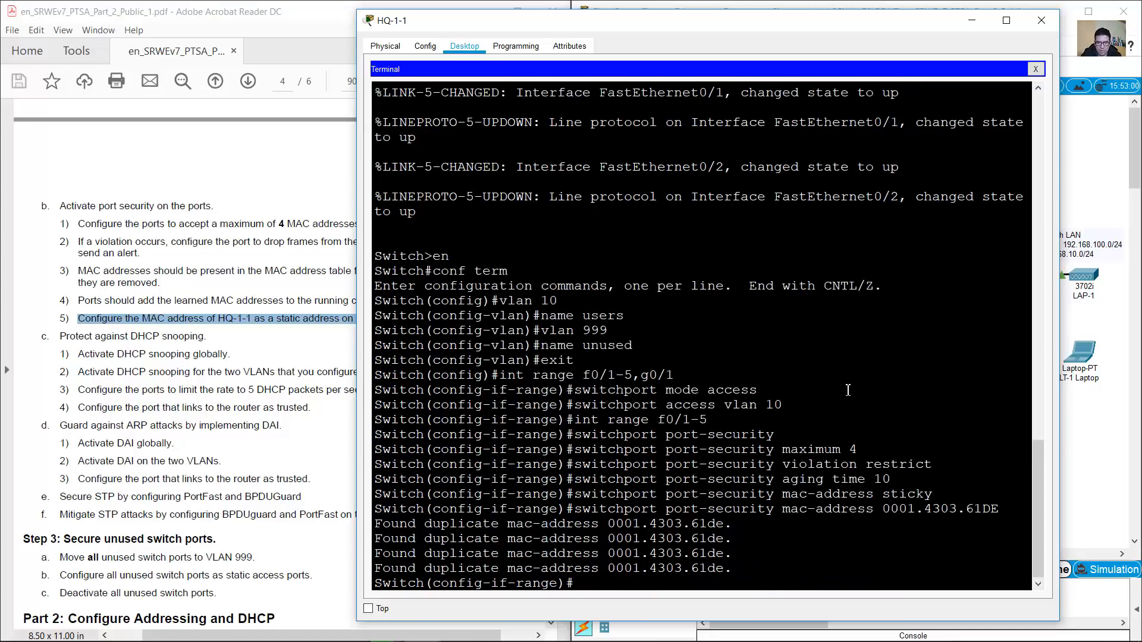
Compare the duplicate mac-address warnings with the earlier sticky command
left_click_drag(383, 527, 735, 568)
left_click_drag(884, 496, 934, 496)
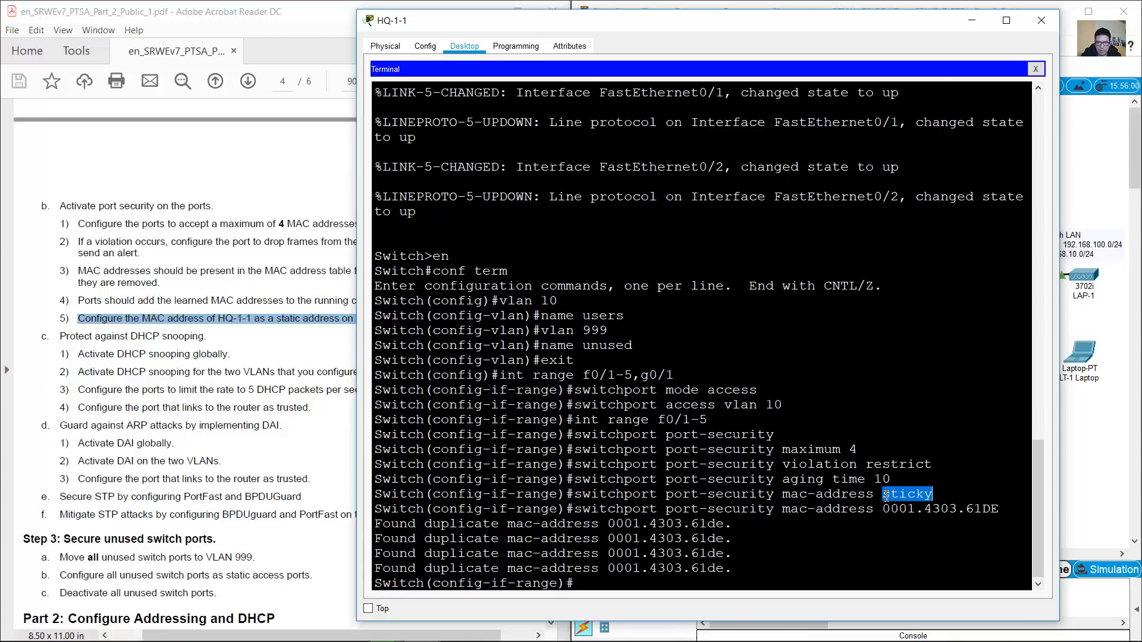
left_click_drag(573, 509, 1001, 509)
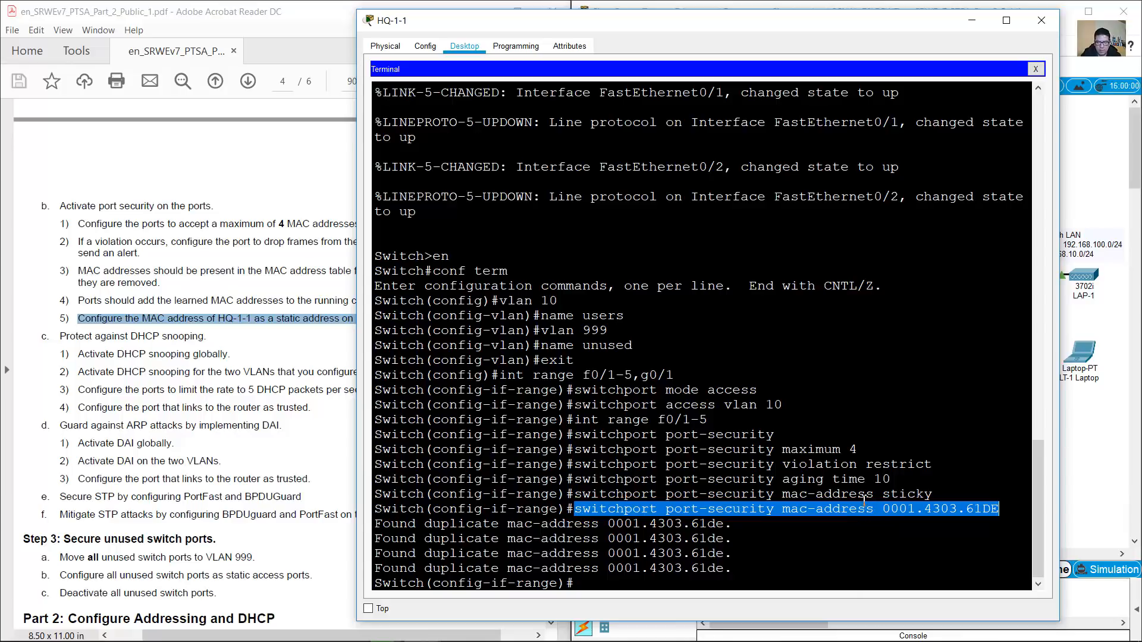
left_click_drag(783, 495, 931, 496)
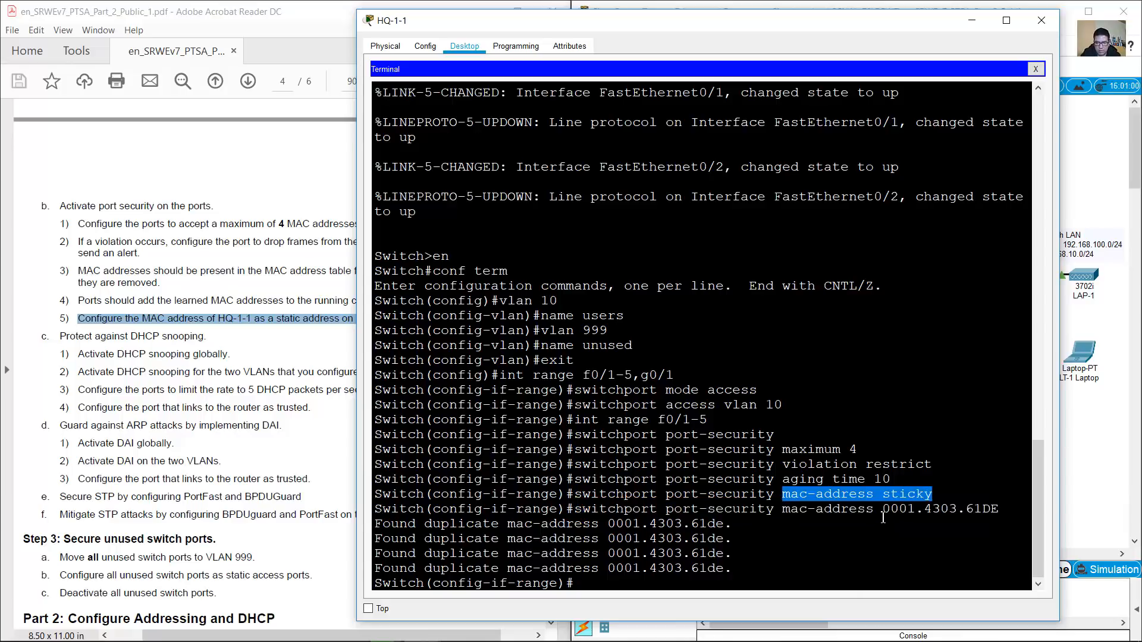
left_click(94, 306)
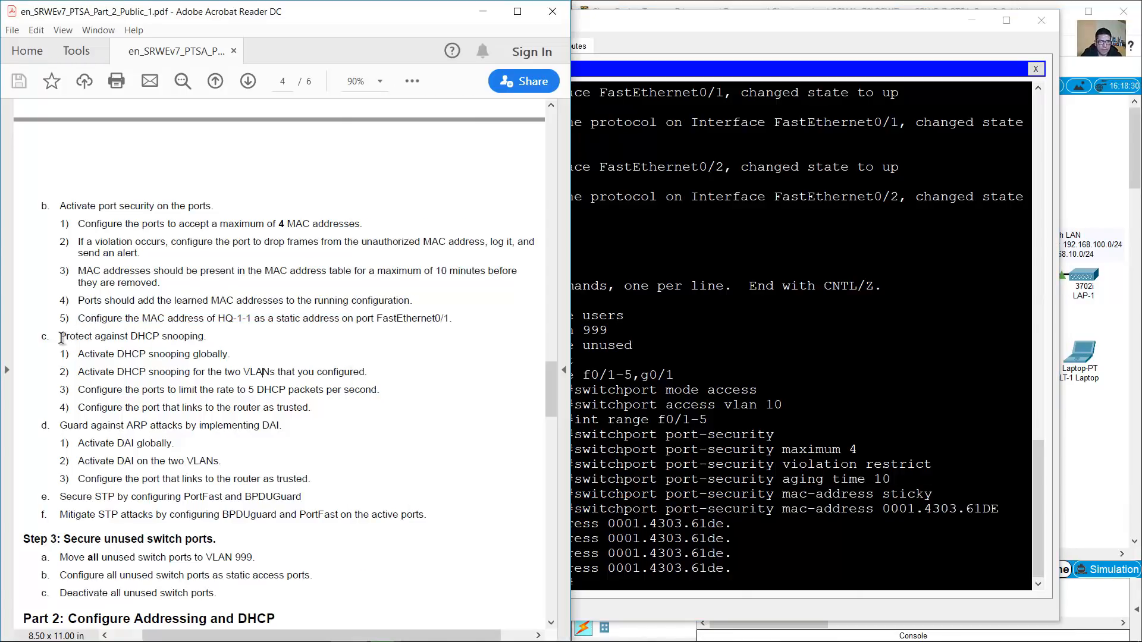
Leave the interface range configuration and enable DHCP snooping globally
left_click_drag(62, 336, 203, 333)
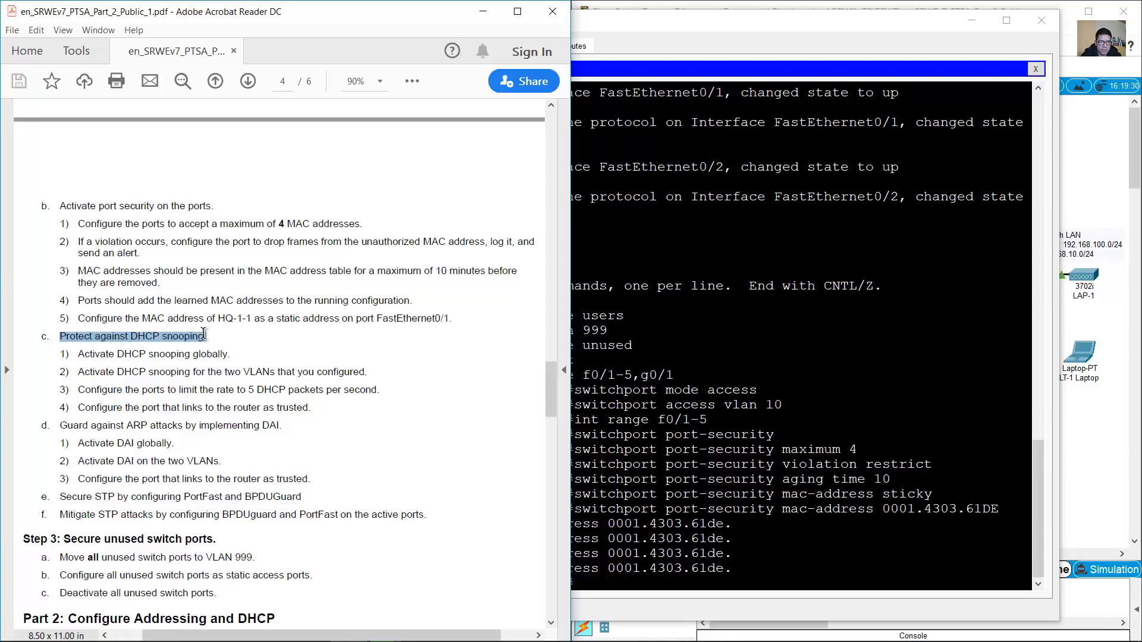
left_click(118, 356)
left_click_drag(78, 354, 231, 354)
left_click(726, 491)
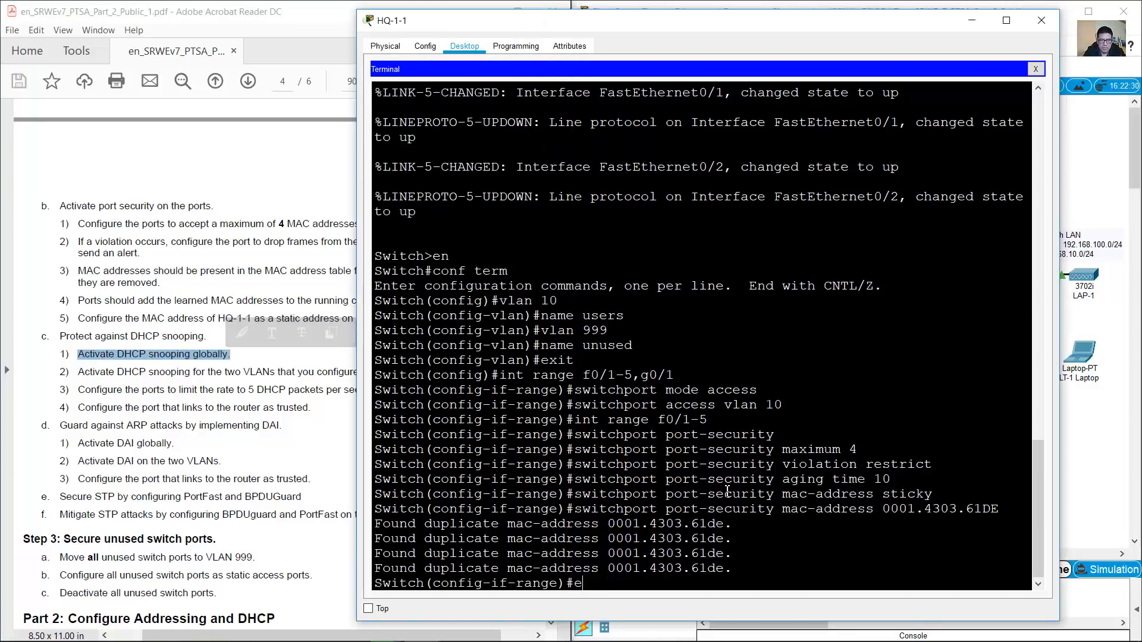
type("exit")
key("Return")
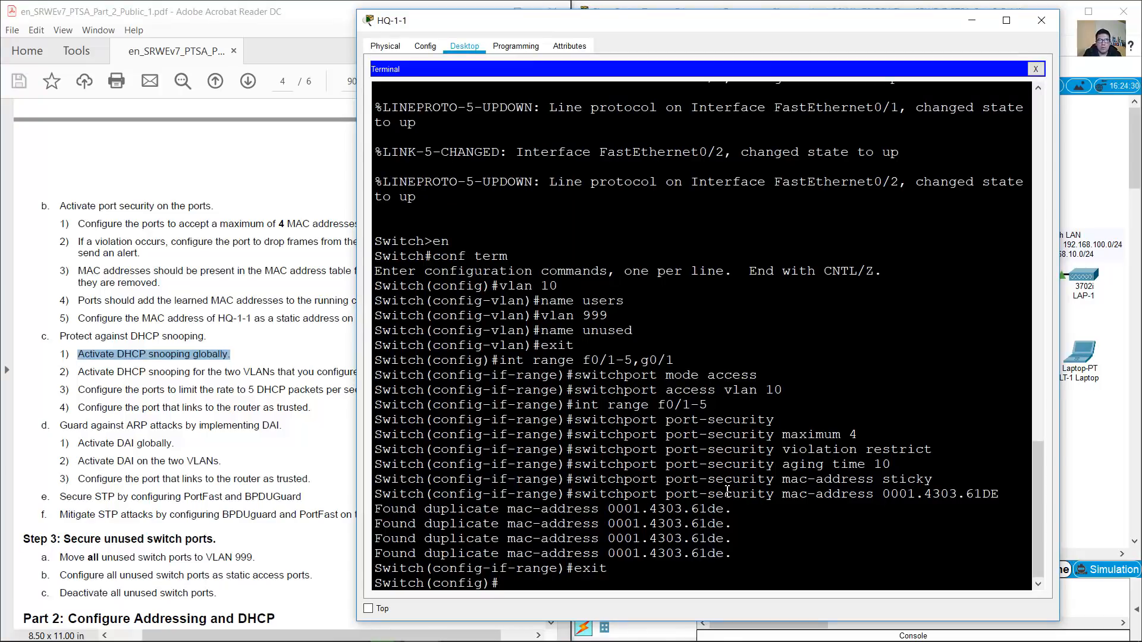
type("dhcp snooping")
key("Return")
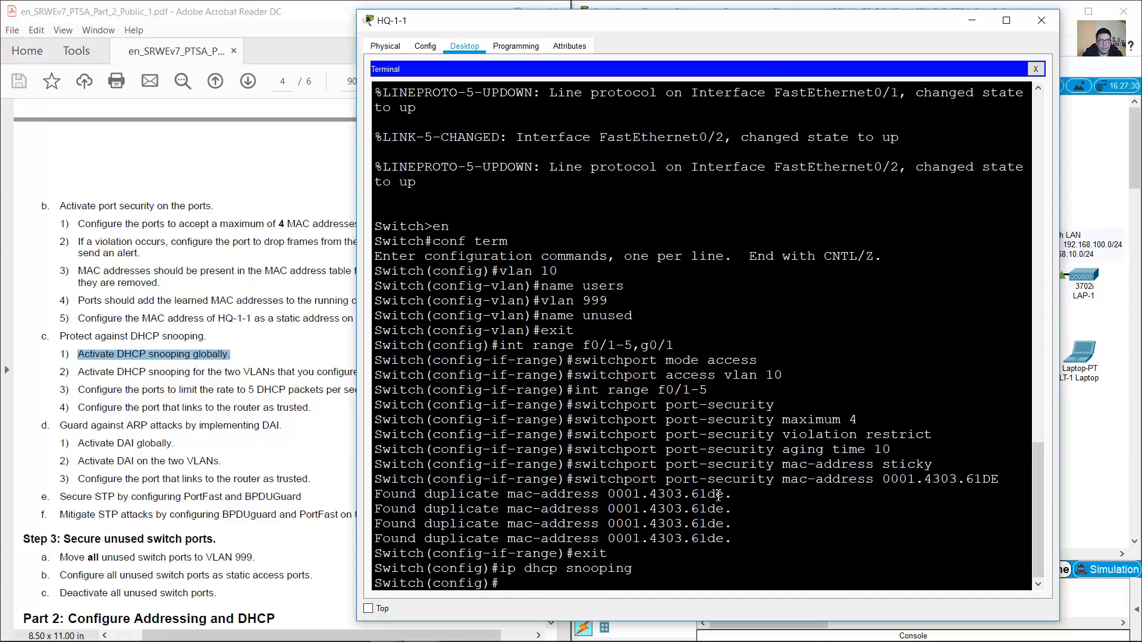
Enable DHCP snooping on VLANs 10 and 999 with 'ip dhcp snooping vlan 10,999'
left_click_drag(78, 372, 364, 371)
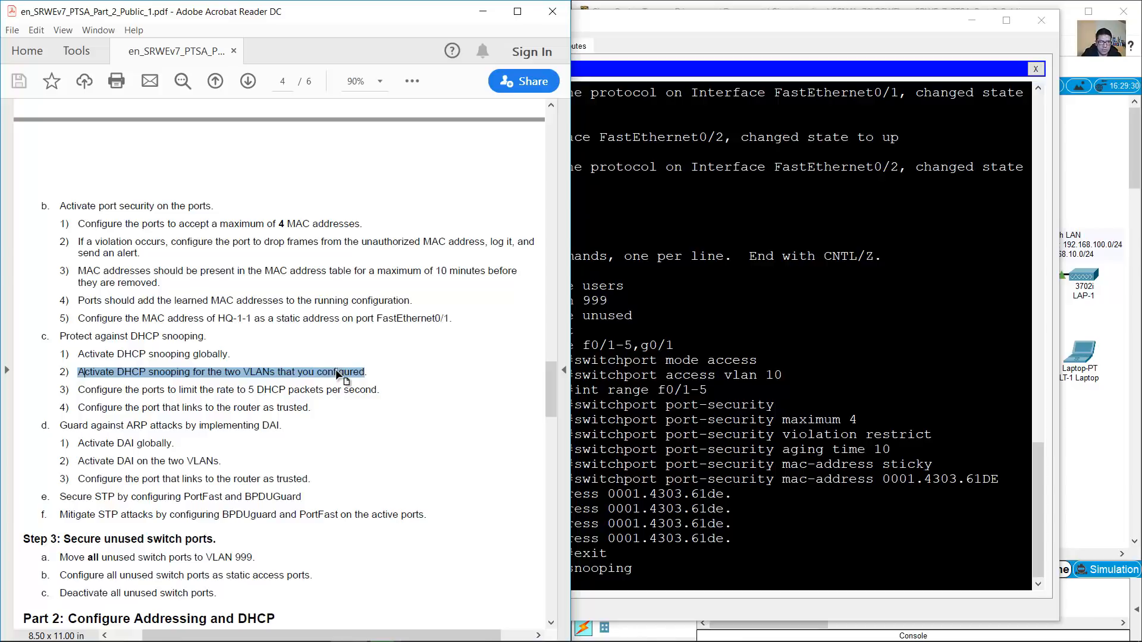
left_click(603, 363)
left_click_drag(535, 274, 608, 300)
left_click(751, 573)
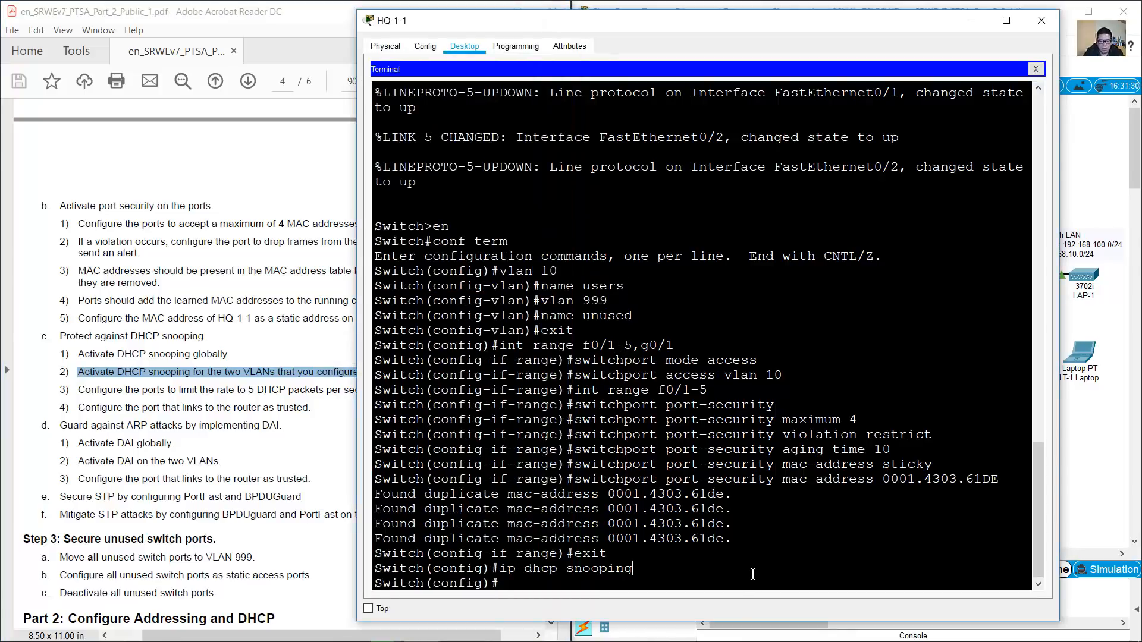
key("Up")
type("vlan")
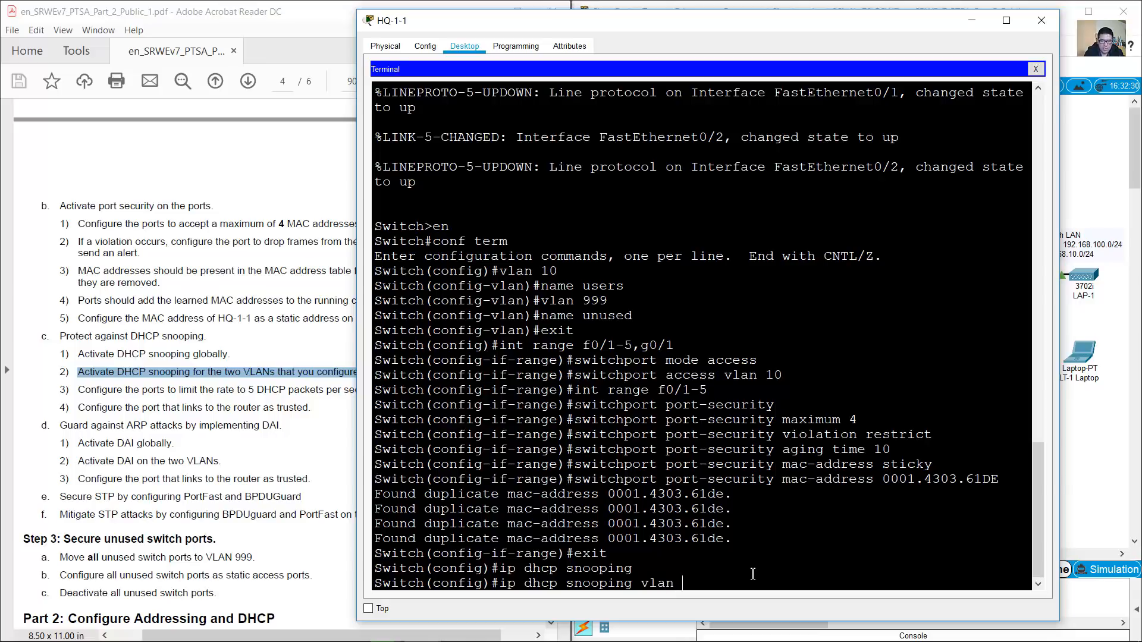
type(" 10,999")
key("Return")
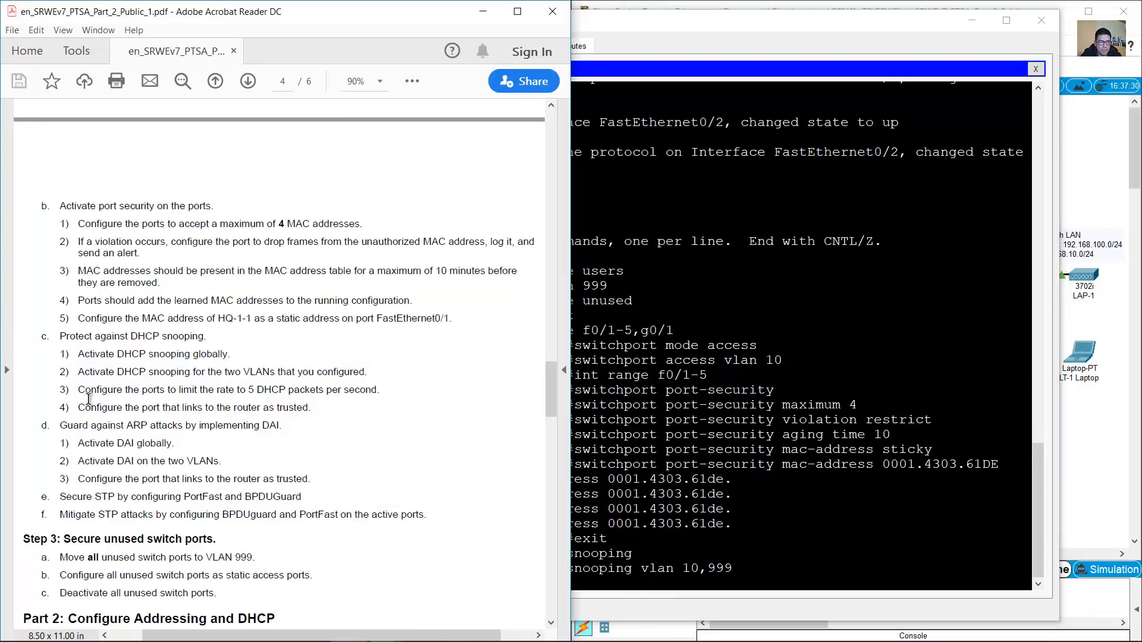
left_click_drag(78, 391, 380, 391)
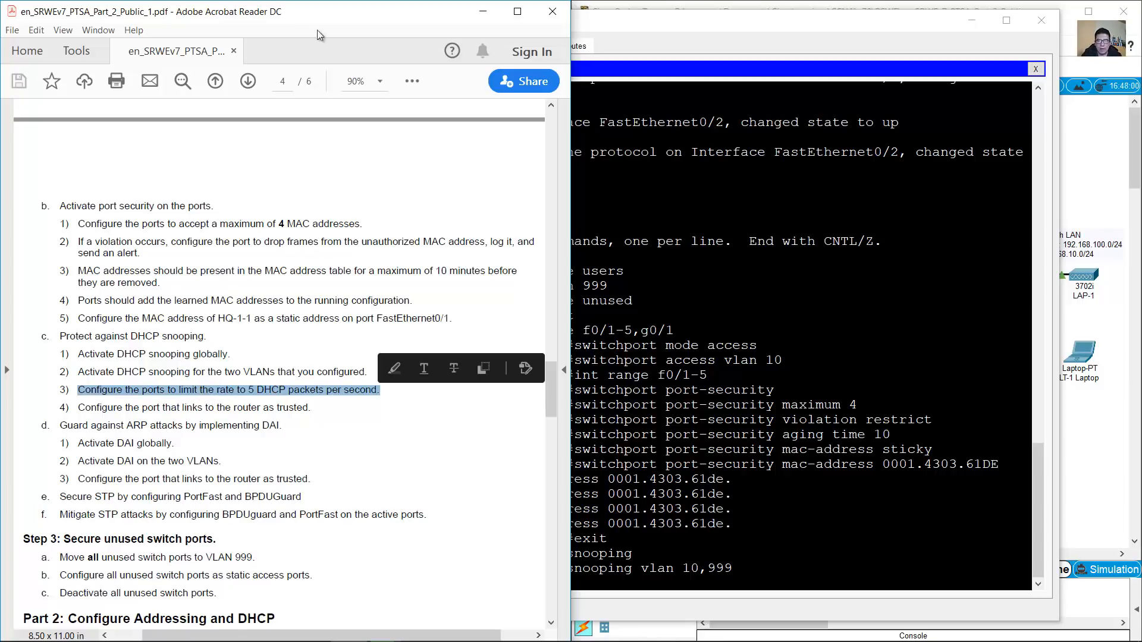
left_click(768, 5)
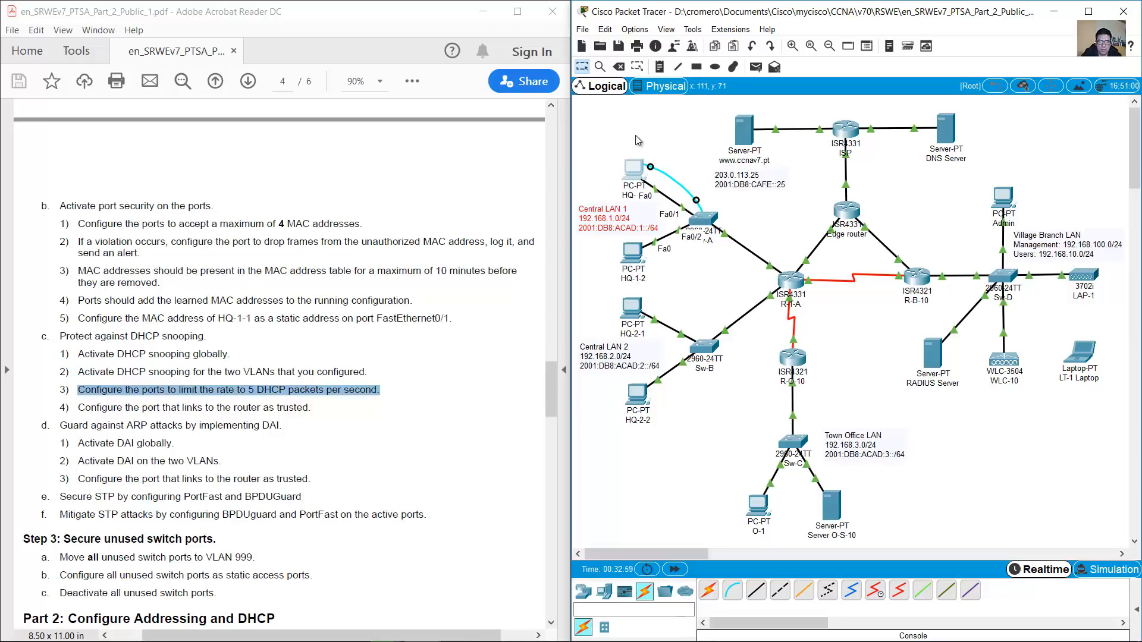
Set a DHCP snooping rate limit of 5 packets per second on ports f0/1-5
left_click_drag(651, 284, 574, 120)
left_click(635, 169)
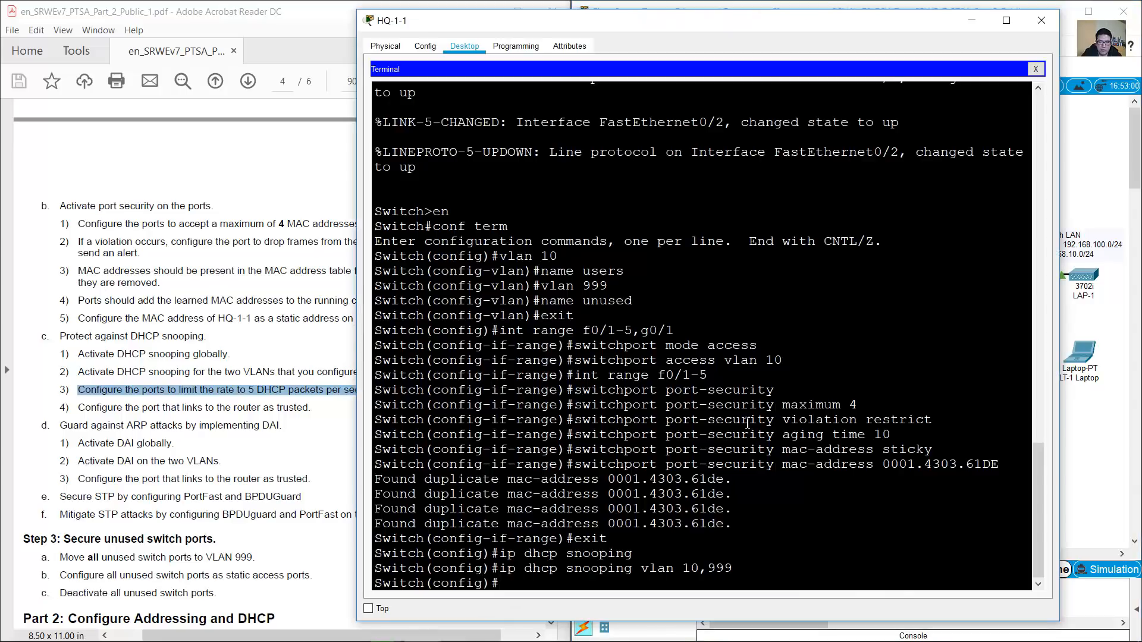
key("Up")
key("Up")
key("Up")
key("Up")
key("Up")
key("Up")
key("Up")
key("Up")
key("Up")
key("Up")
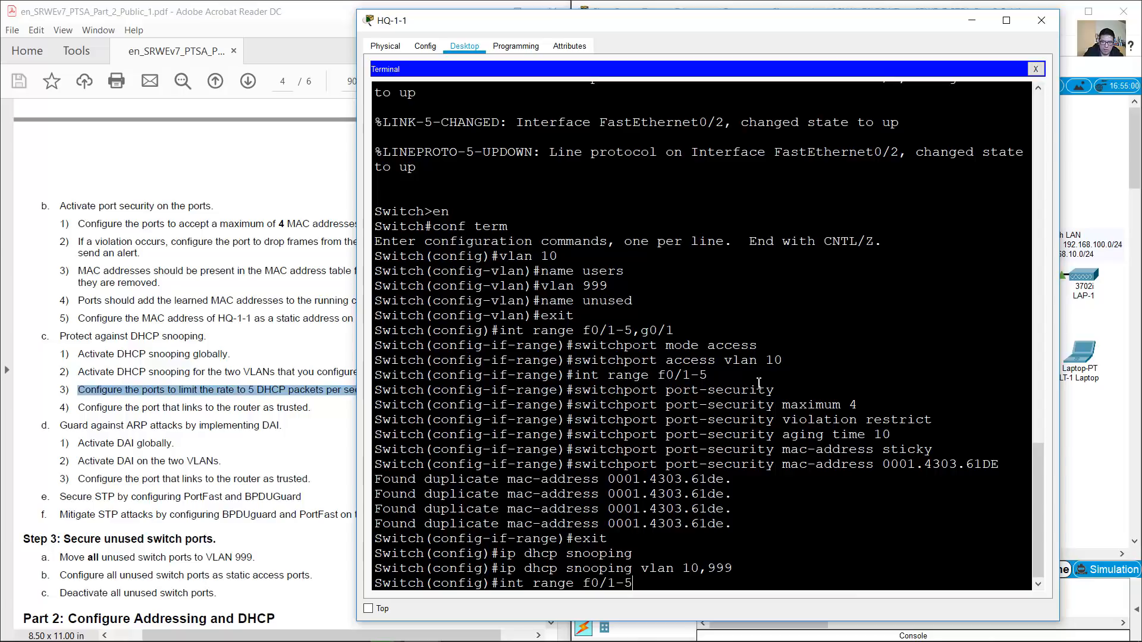
key("Return")
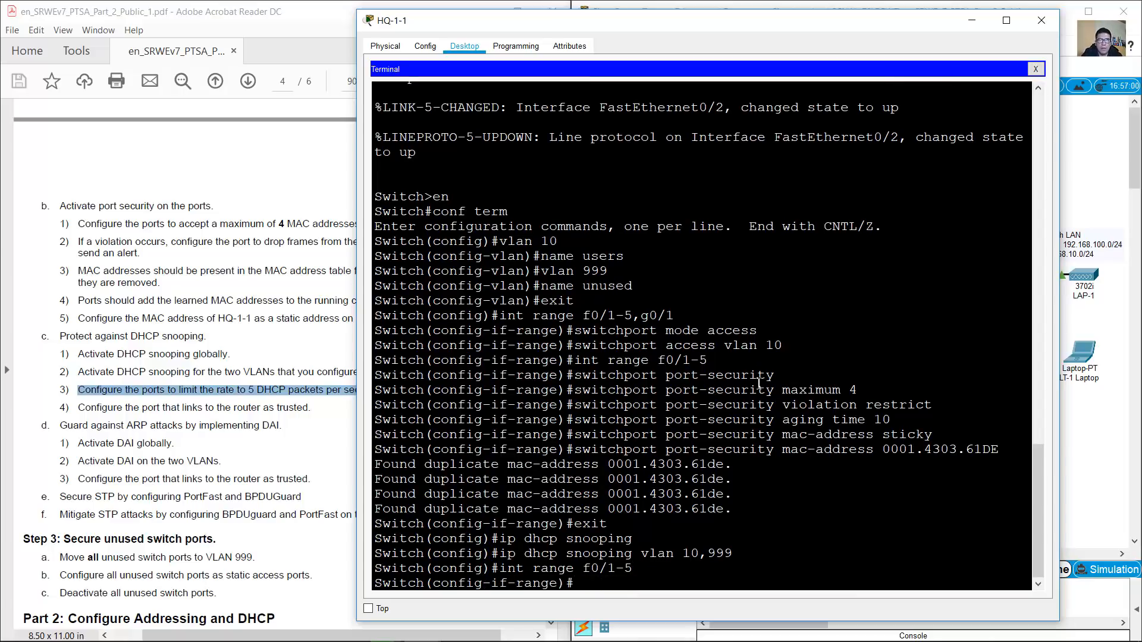
type("ip dhc")
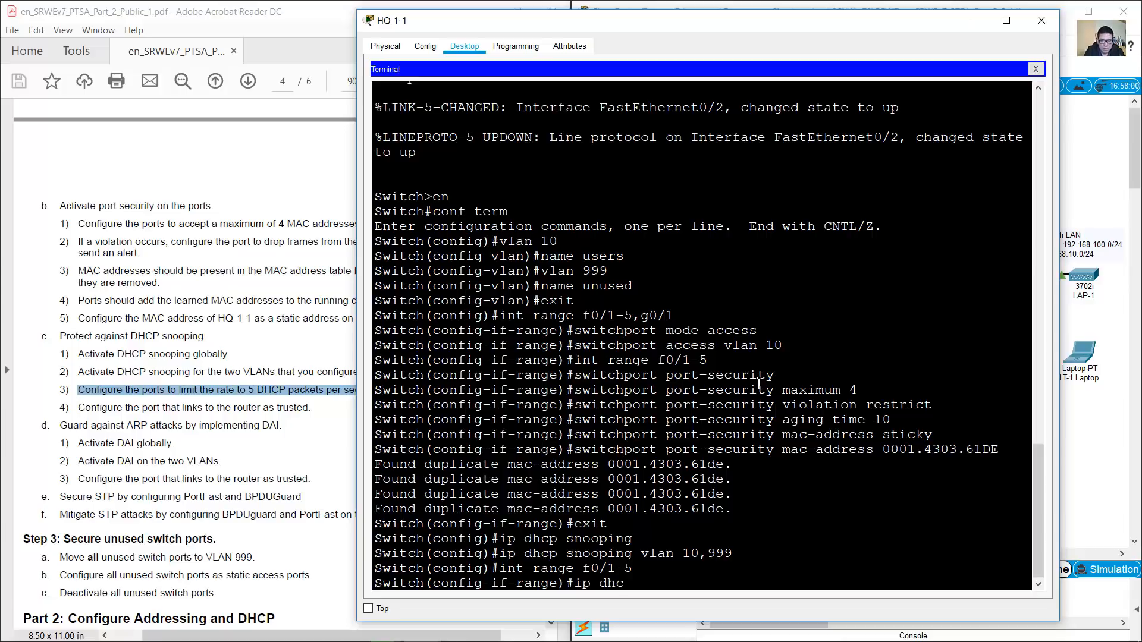
type("p snooping limit rate")
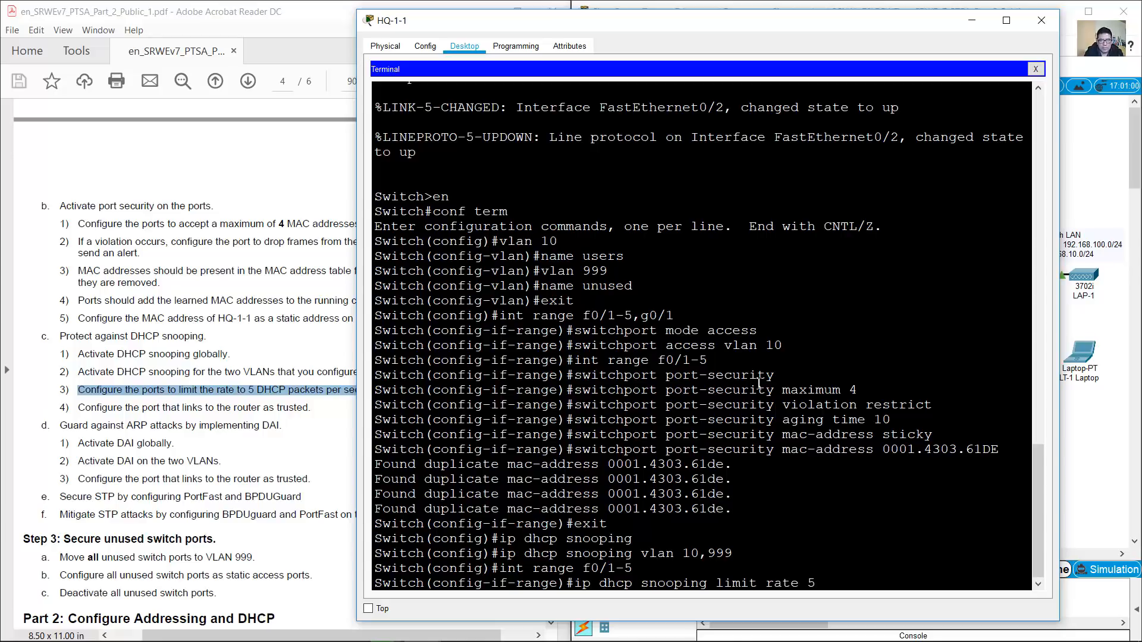
type(" 5")
key("Return")
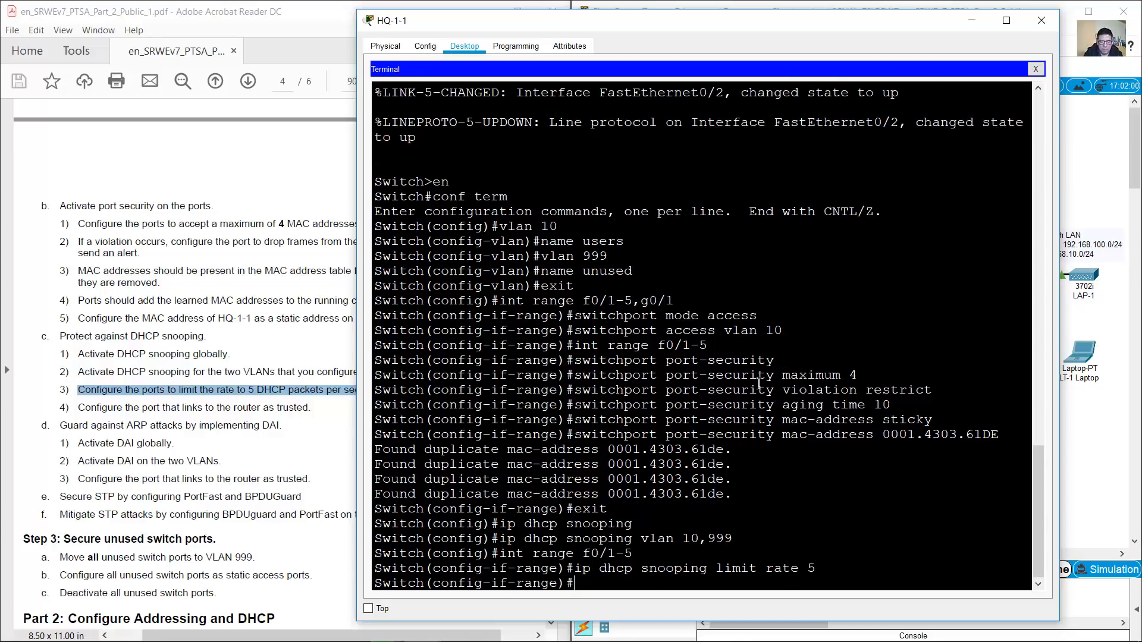
Change the configured interface from the f0/1-5 range to g0/1
left_click(305, 391)
left_click_drag(82, 410, 310, 409)
left_click(775, 477)
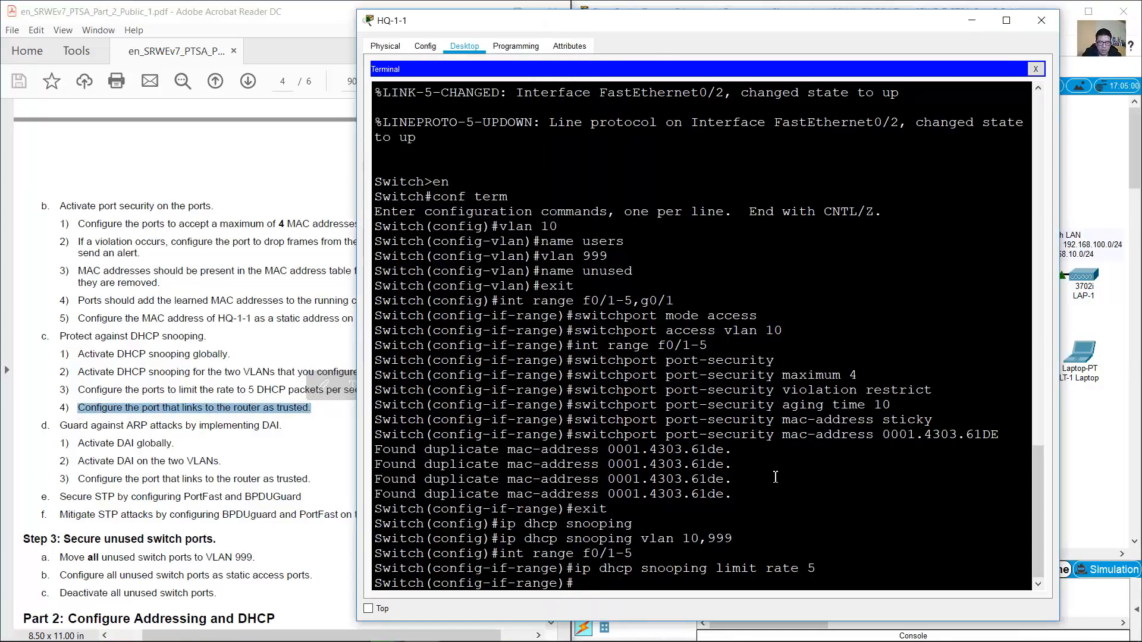
key("Up")
key("Up")
key("Up")
key("Down")
key("BackSpace")
key("BackSpace")
key("BackSpace")
key("BackSpace")
key("BackSpace")
key("BackSpace")
key("BackSpace")
key("BackSpace")
key("BackSpace")
key("BackSpace")
type("g0/1")
key("Return")
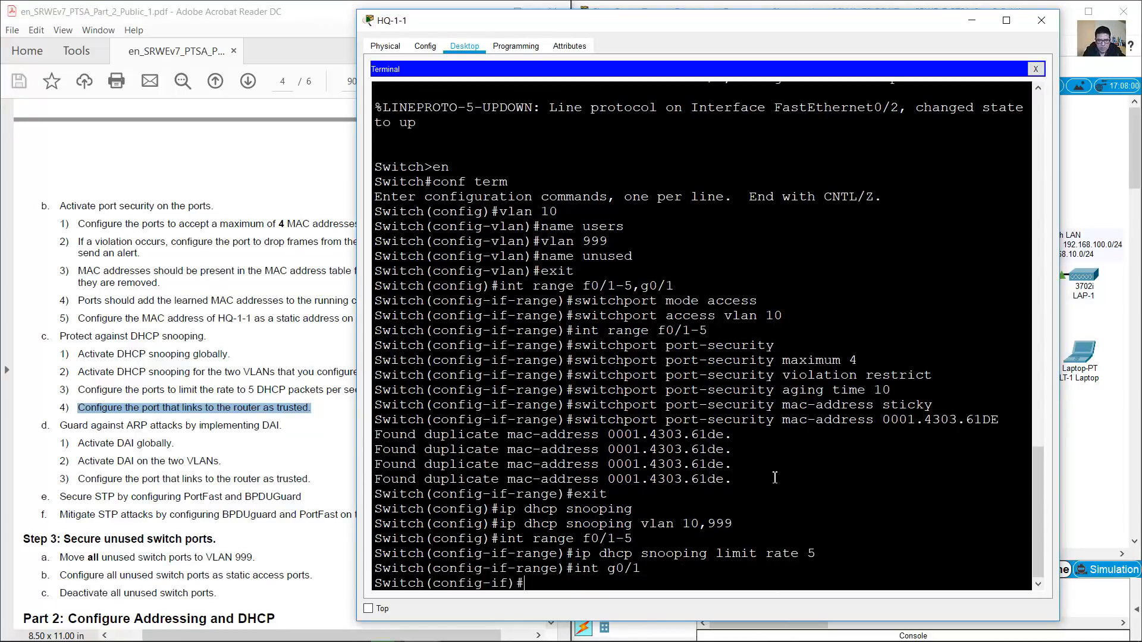
Make g0/1 DHCP-snooping trusted, correcting the misspelled 'snoopint' command
type("ip dhcp")
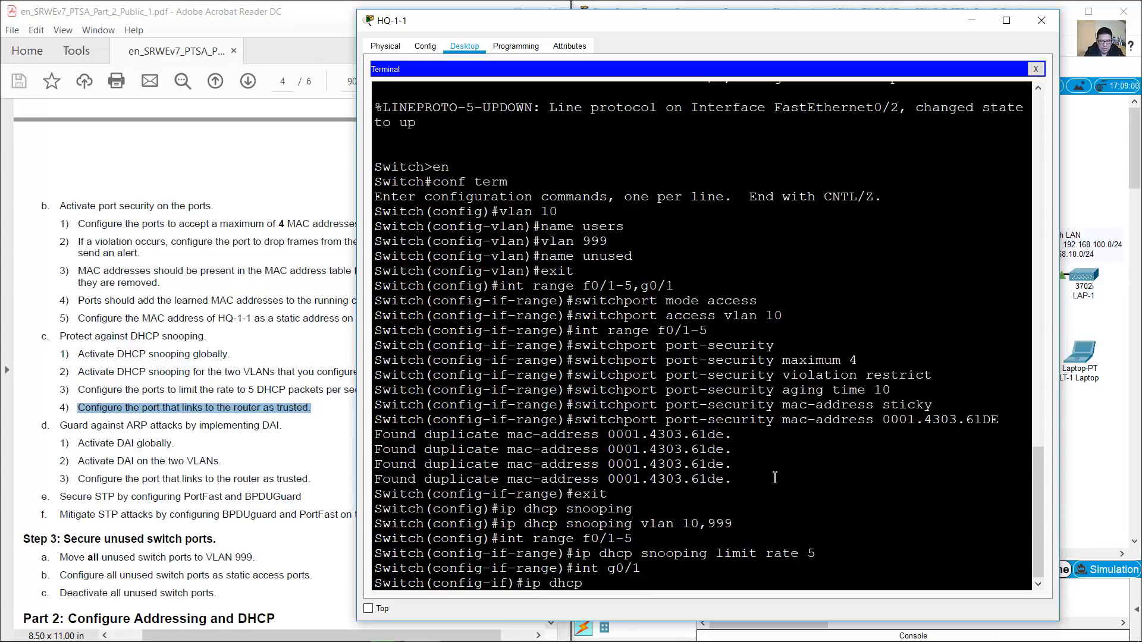
type(" snoopint trust")
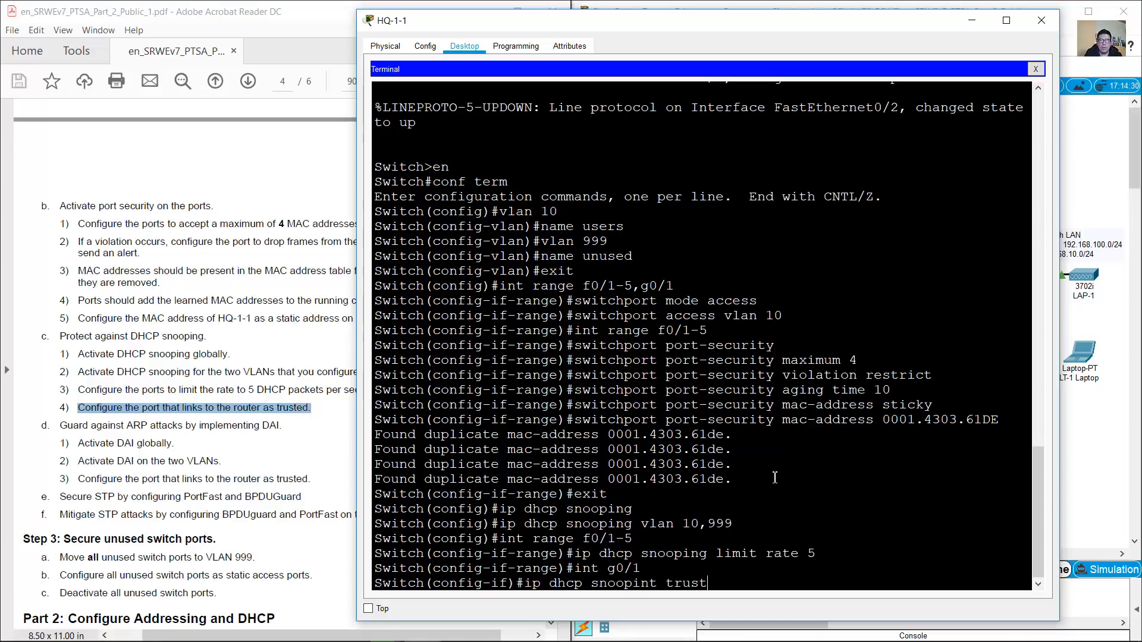
key("Return")
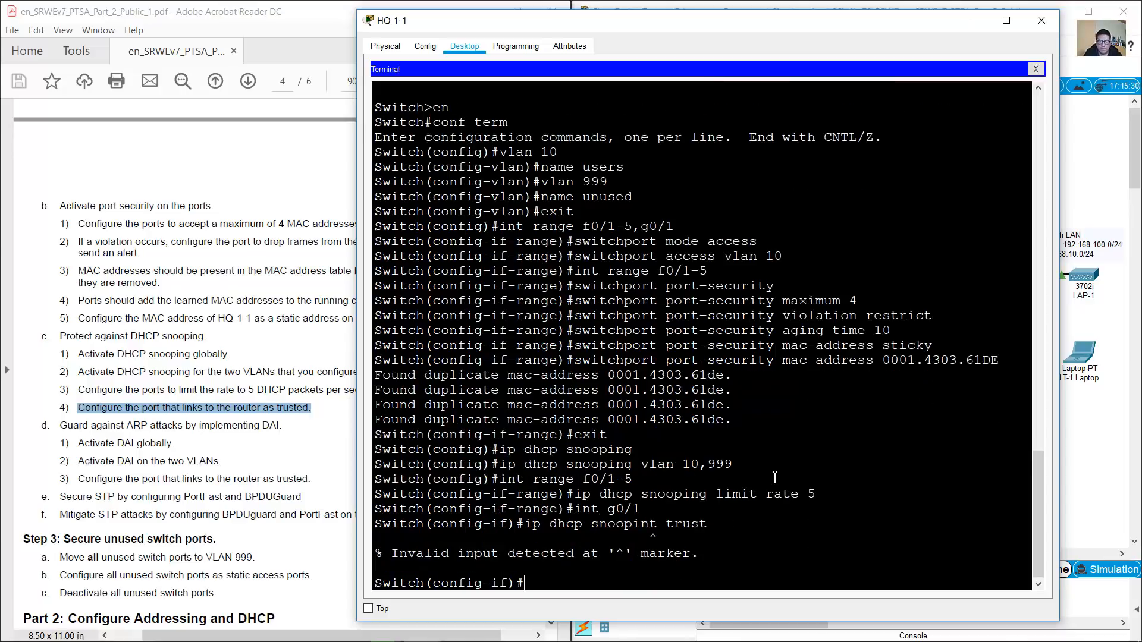
key("Up")
key("BackSpace")
key("BackSpace")
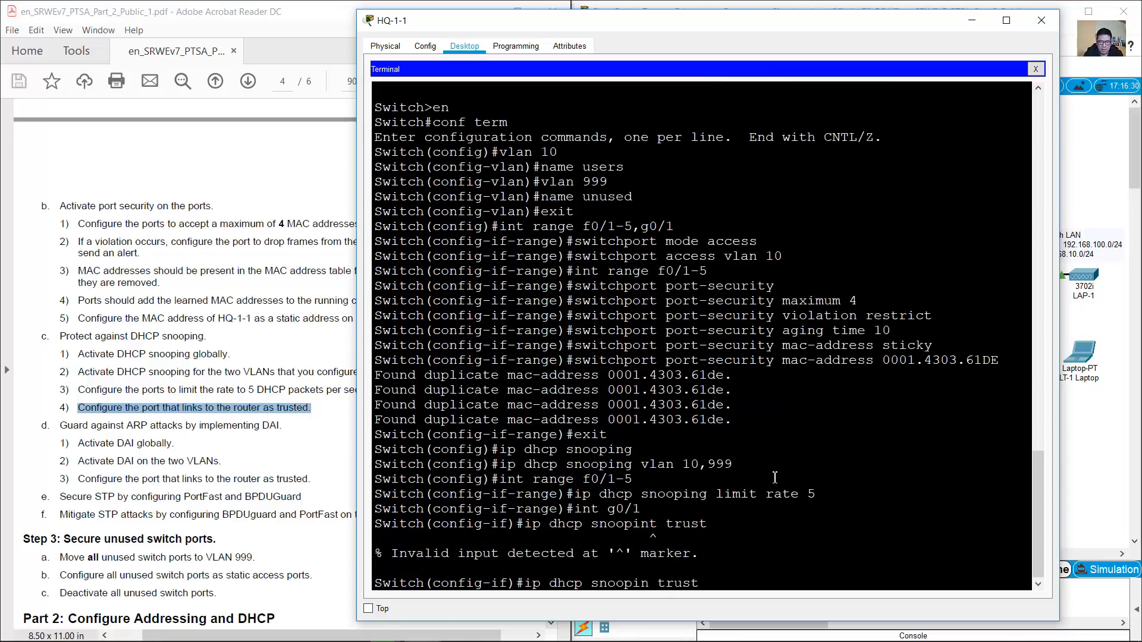
type("g")
key("Return")
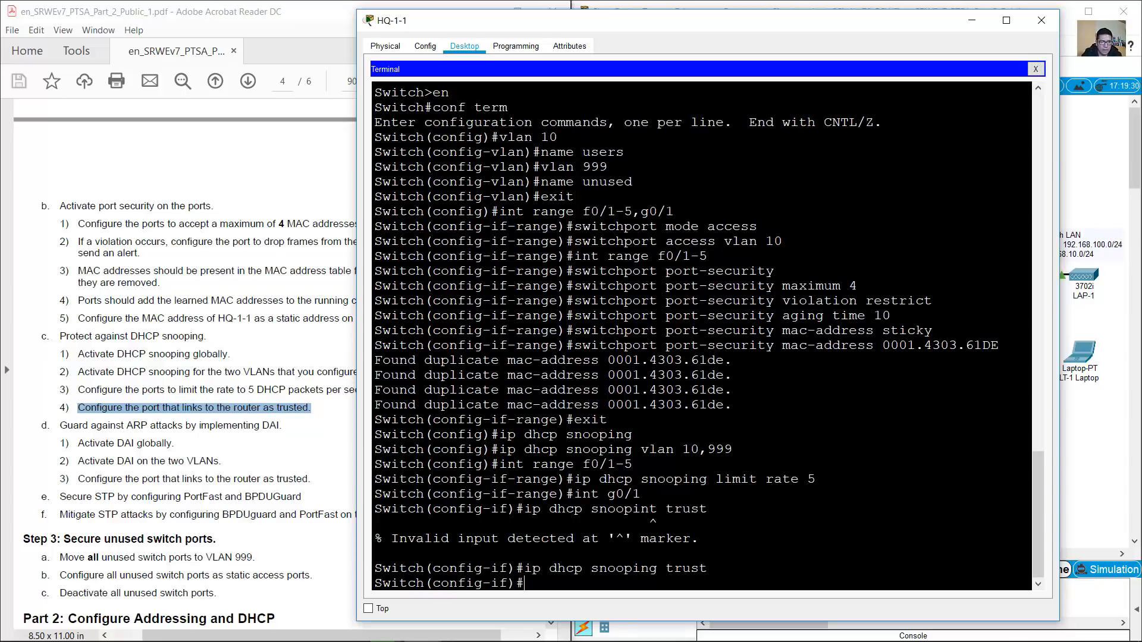
mouse_move(135, 425)
left_mouse_down()
mouse_move(91, 425)
mouse_move(291, 429)
left_mouse_up()
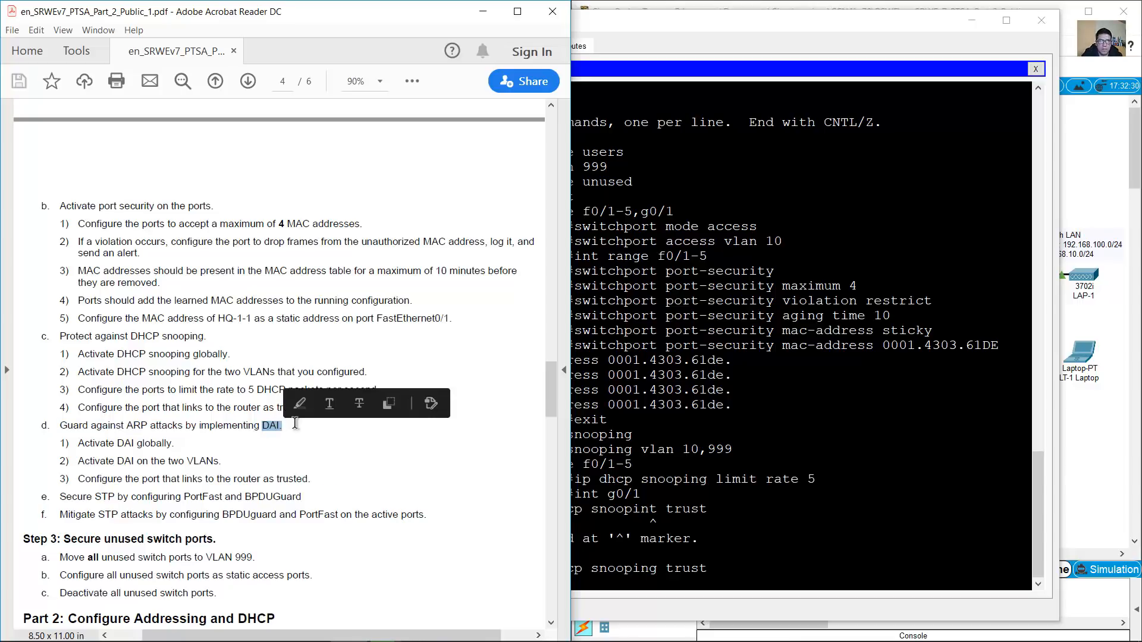
Exit the g0/1 interface configuration mode
left_click(321, 440)
left_click_drag(77, 443, 173, 440)
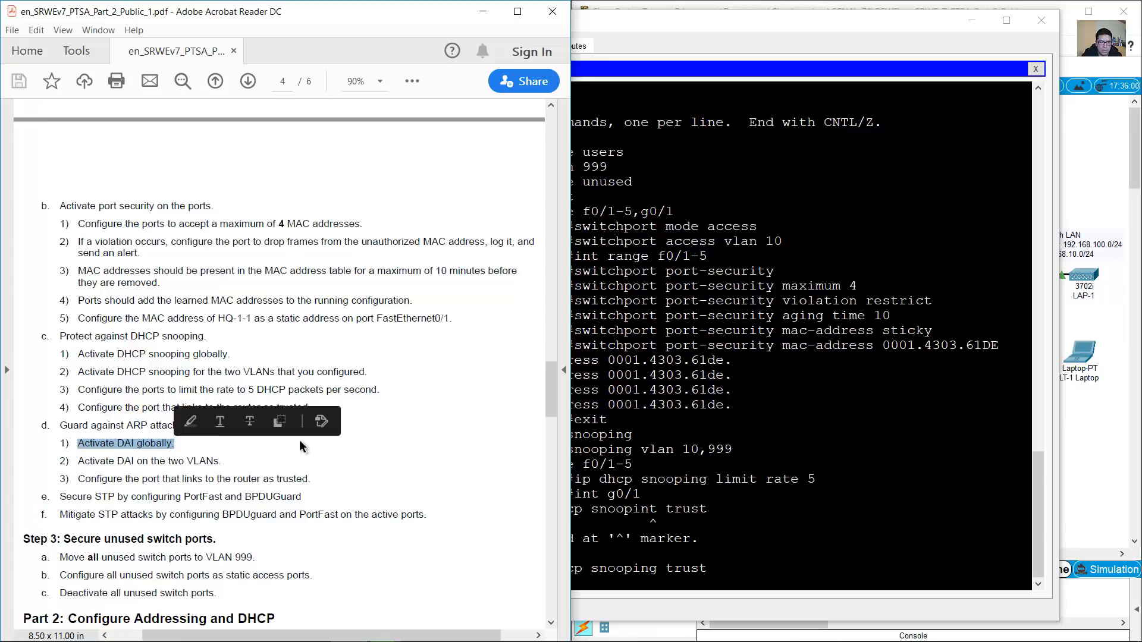
left_click(791, 493)
type("exit")
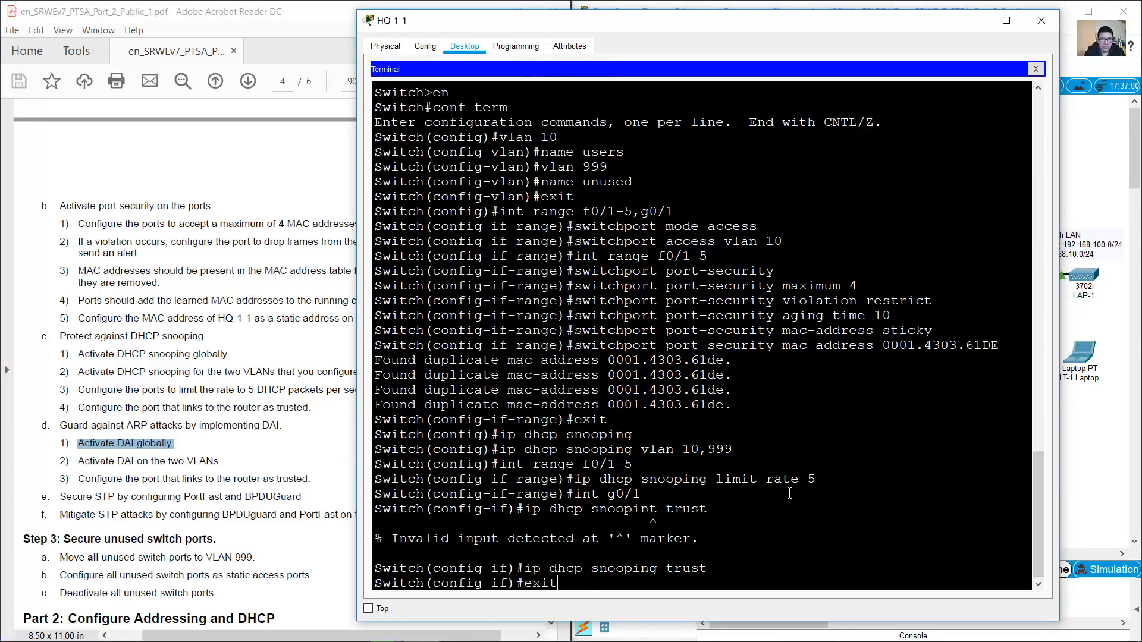
key("Return")
Return to global config and enable ARP inspection on VLANs 10 and 999
left_click(283, 516)
left_click_drag(78, 461, 226, 464)
left_click(162, 447)
left_click_drag(77, 443, 223, 463)
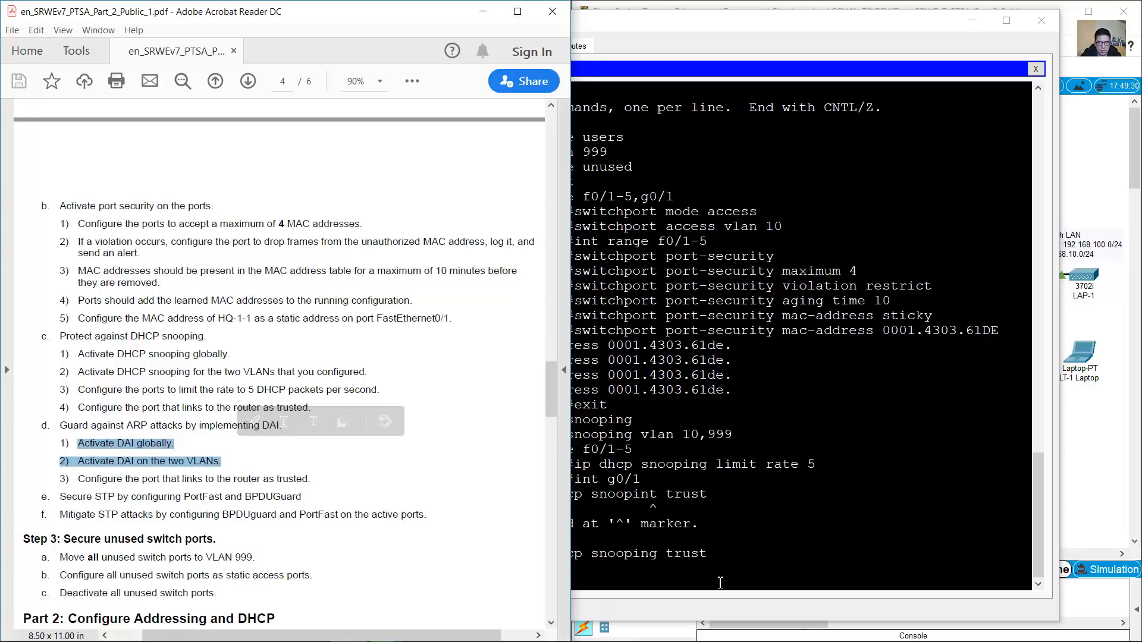
left_click(719, 583)
type("exit")
key("Return")
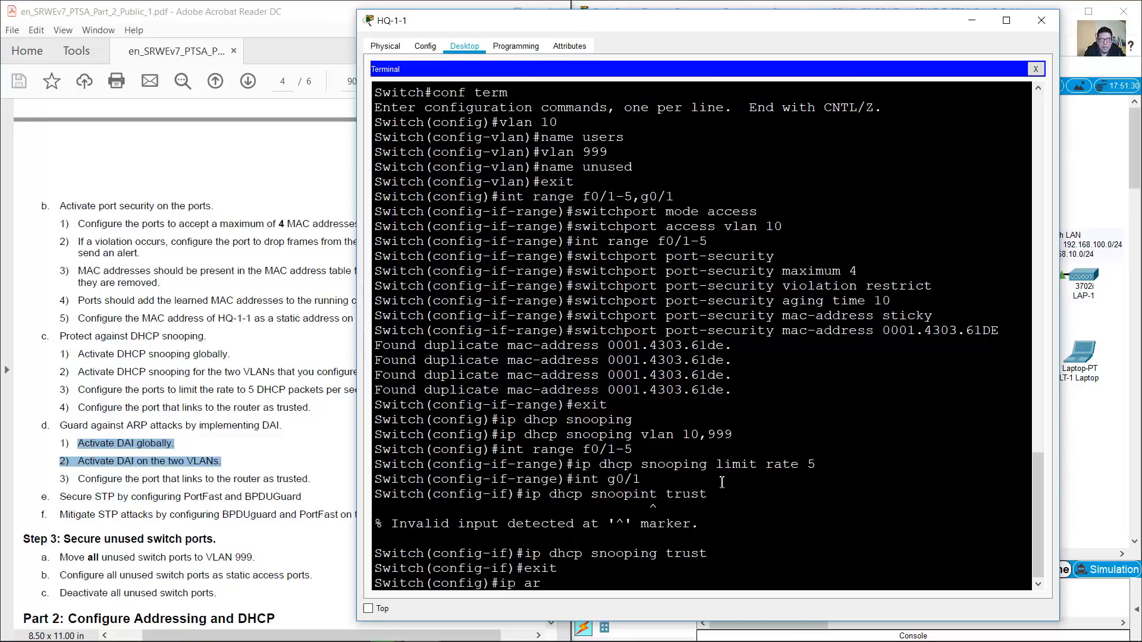
type("ip arp inspection vlan 10")
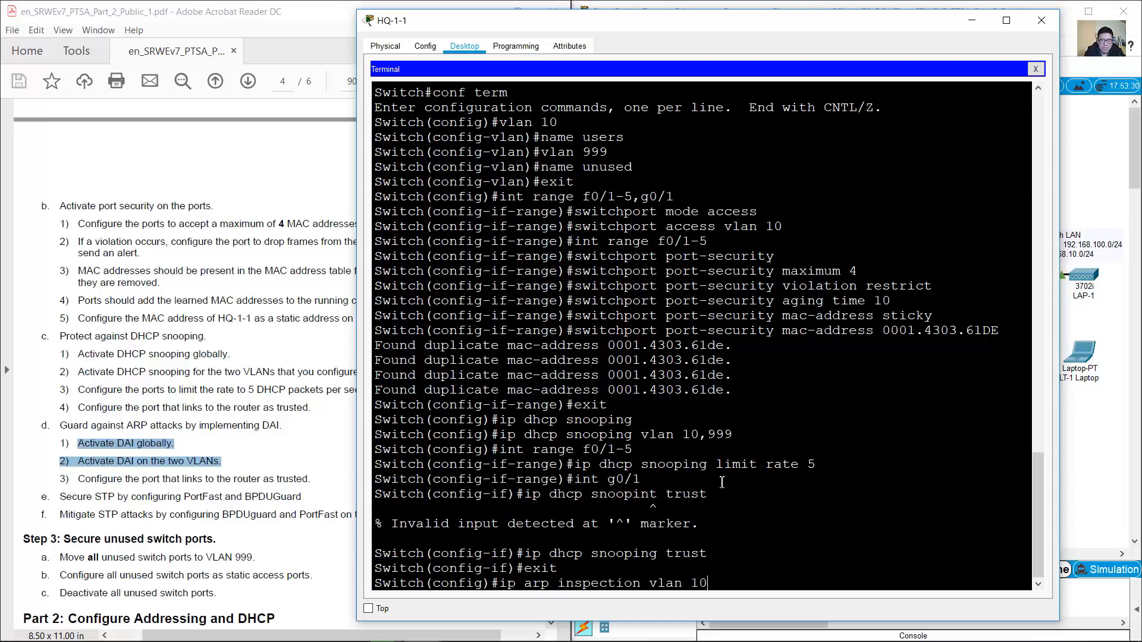
type(",999")
key("Return")
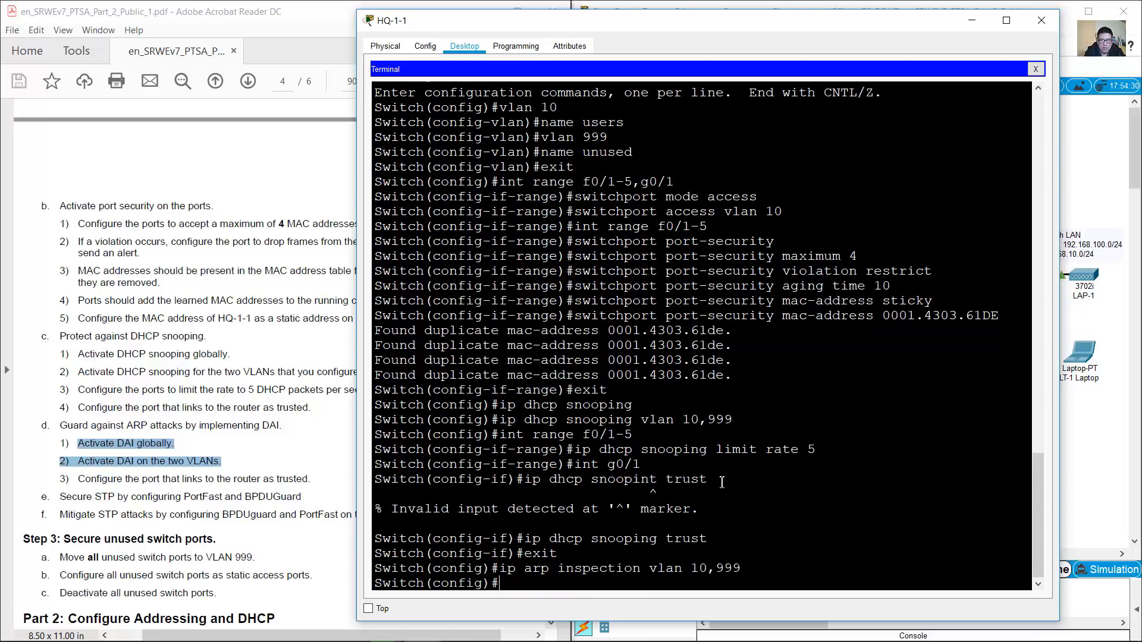
Trust interface G0/1 for ARP inspection and return to global configuration
left_click(171, 461)
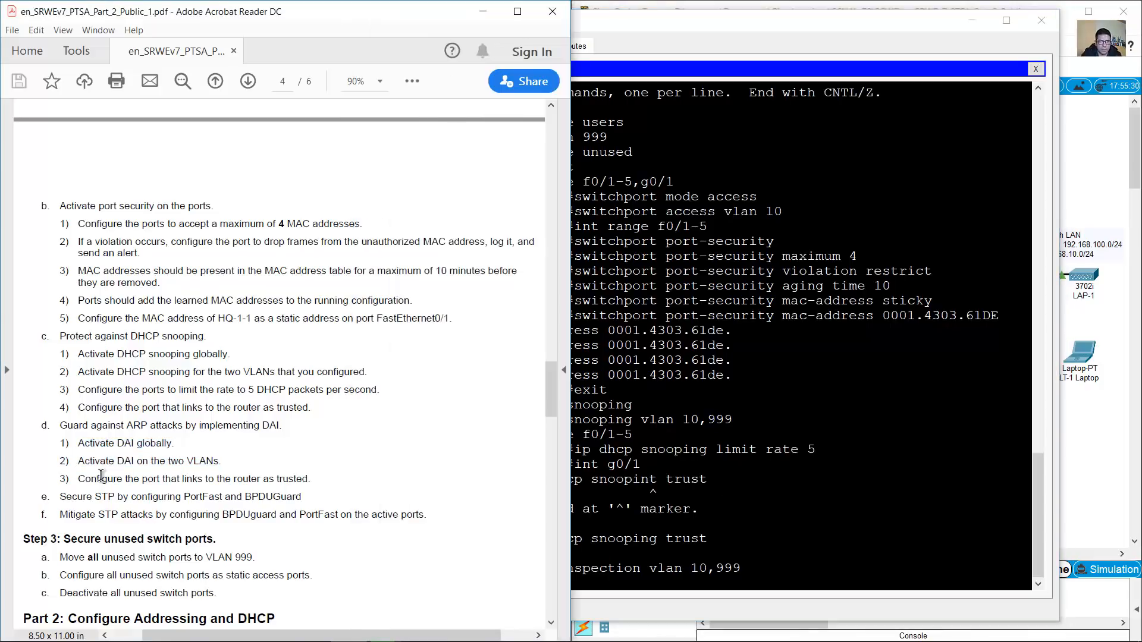
left_click_drag(77, 478, 308, 479)
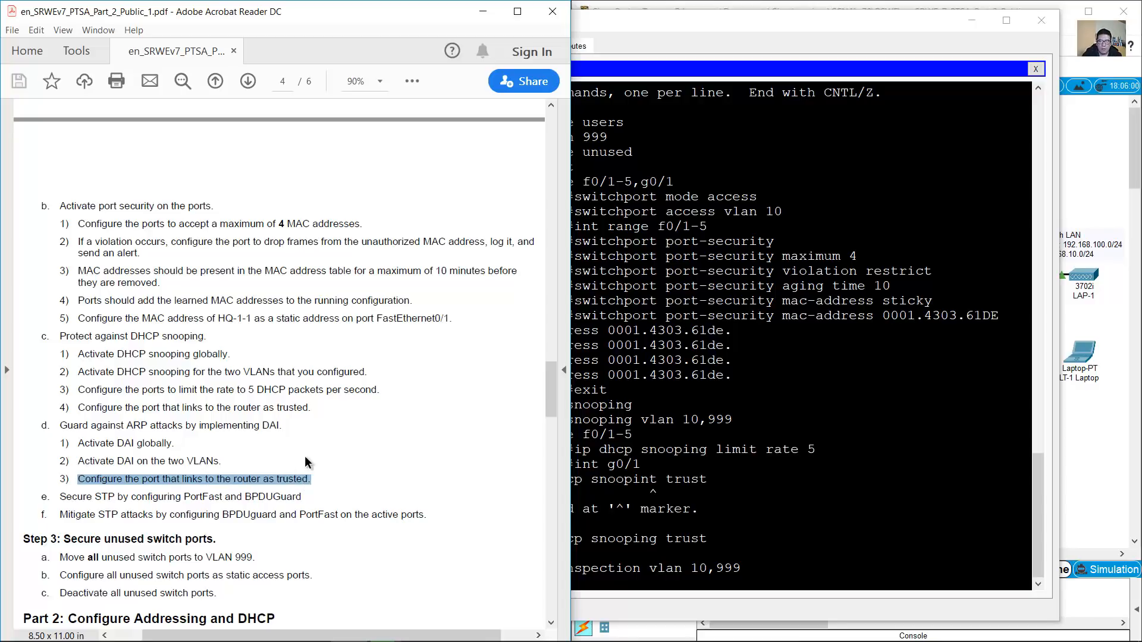
left_click(870, 522)
key("Up")
key("Up")
key("Up")
key("Up")
key("Up")
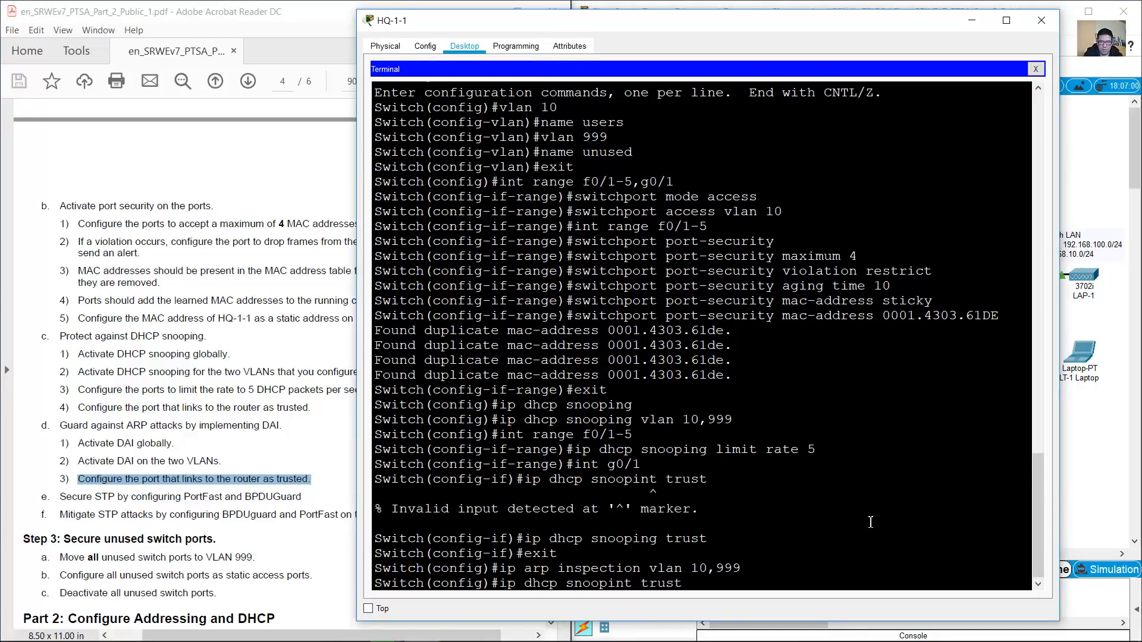
key("Return")
type("ip arp")
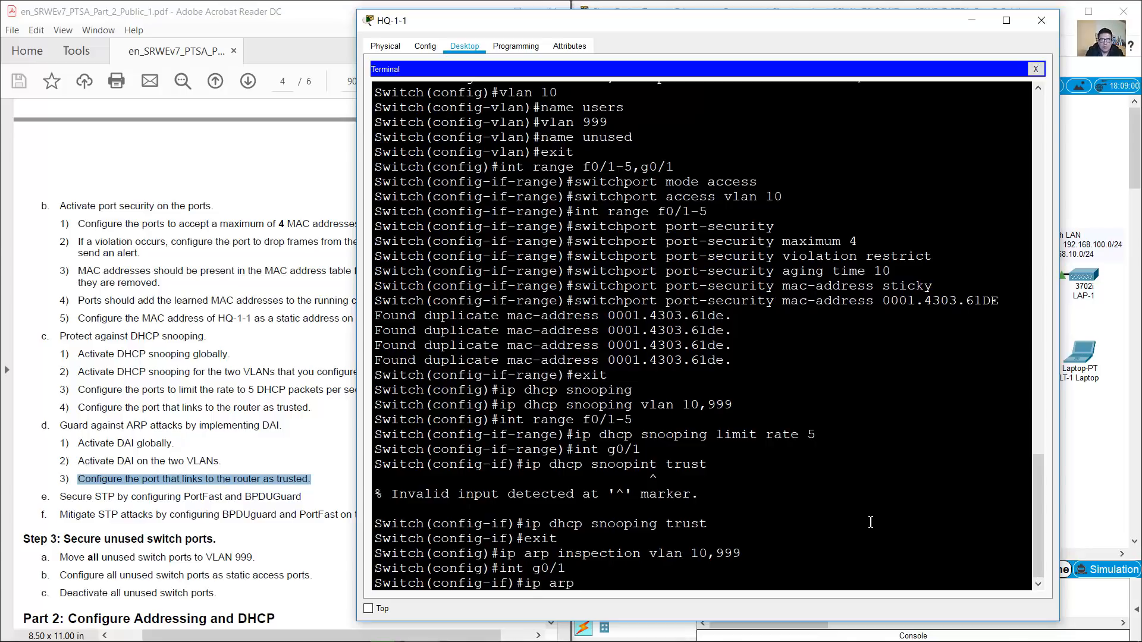
type(" inspection trust")
key("Return")
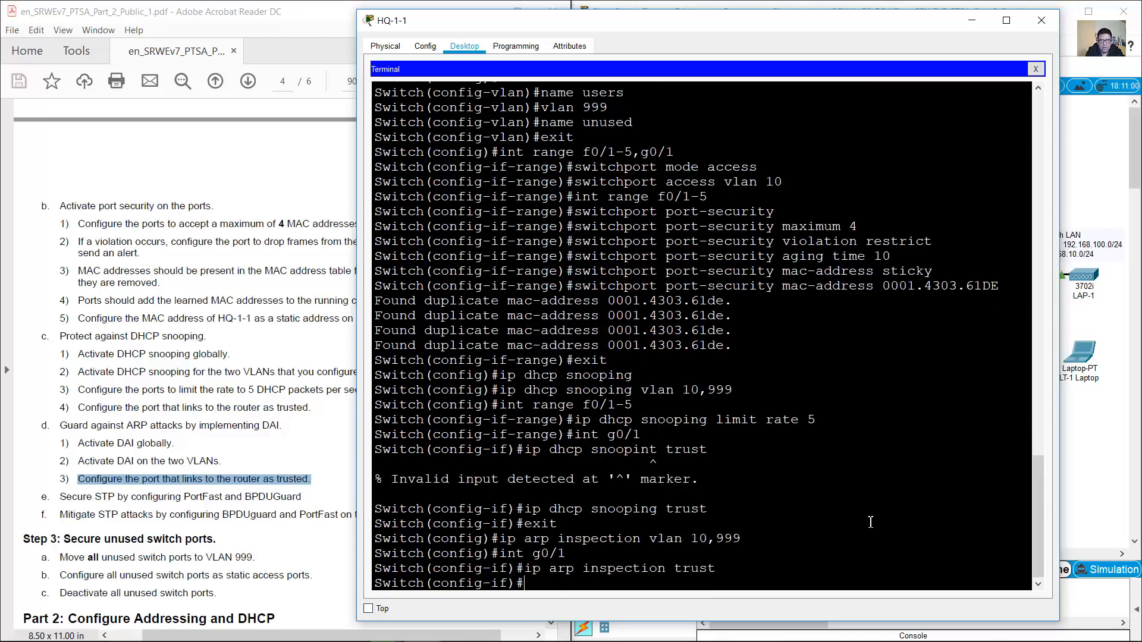
type("exit")
key("Return")
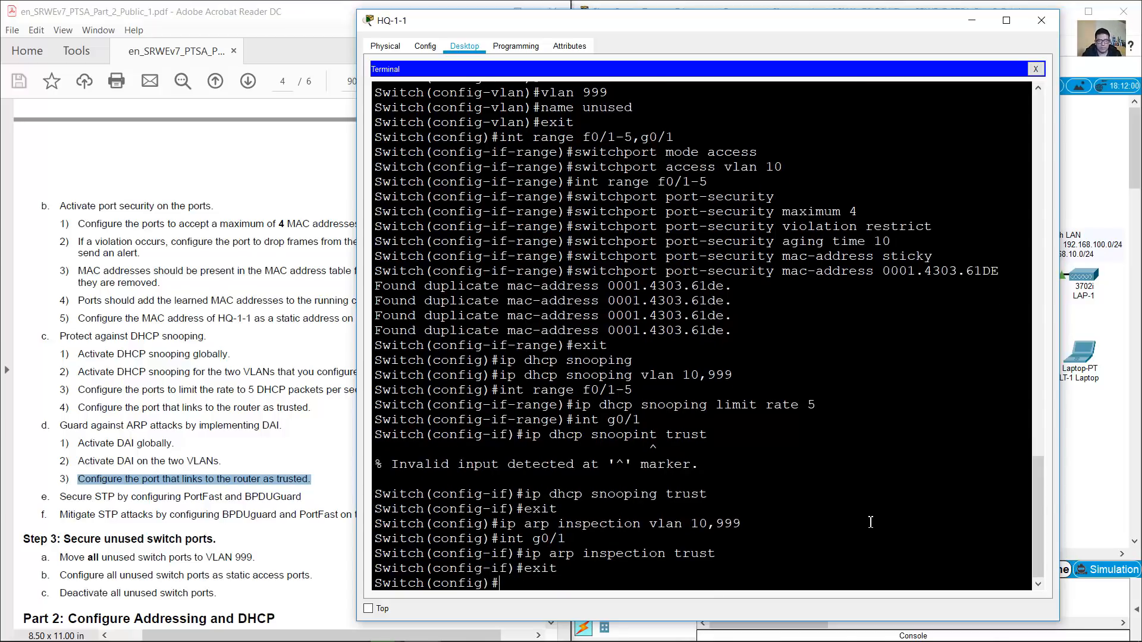
left_click(177, 481)
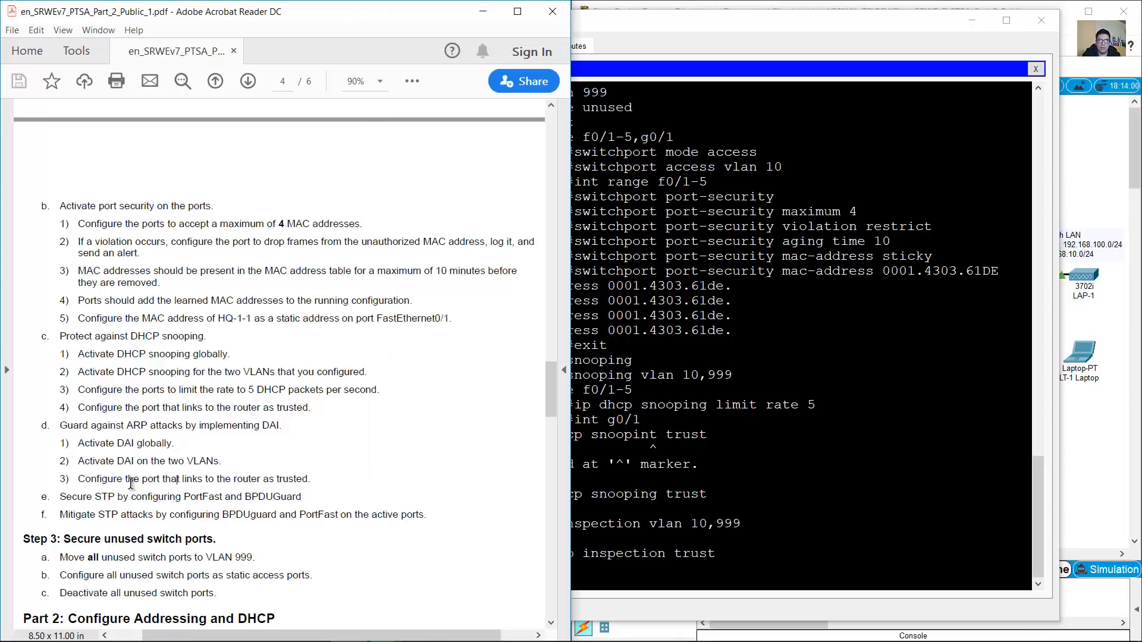
Enable spanning-tree PortFast on ports f0/1-5
left_click(59, 499)
left_click_drag(60, 498, 308, 498)
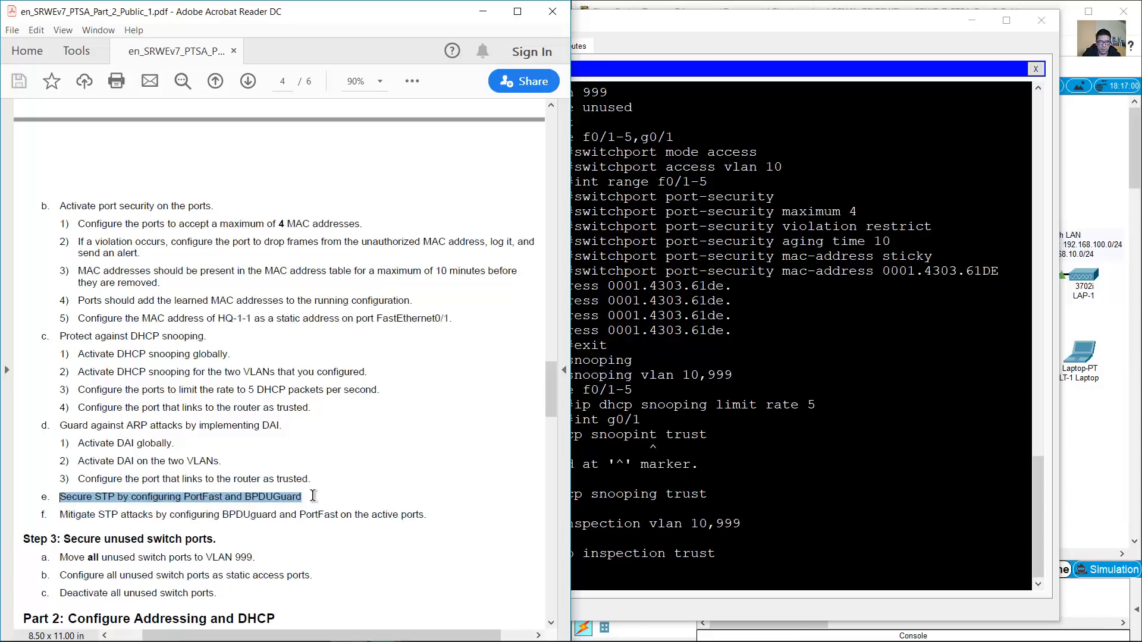
left_click(696, 3)
left_click_drag(647, 250, 620, 285)
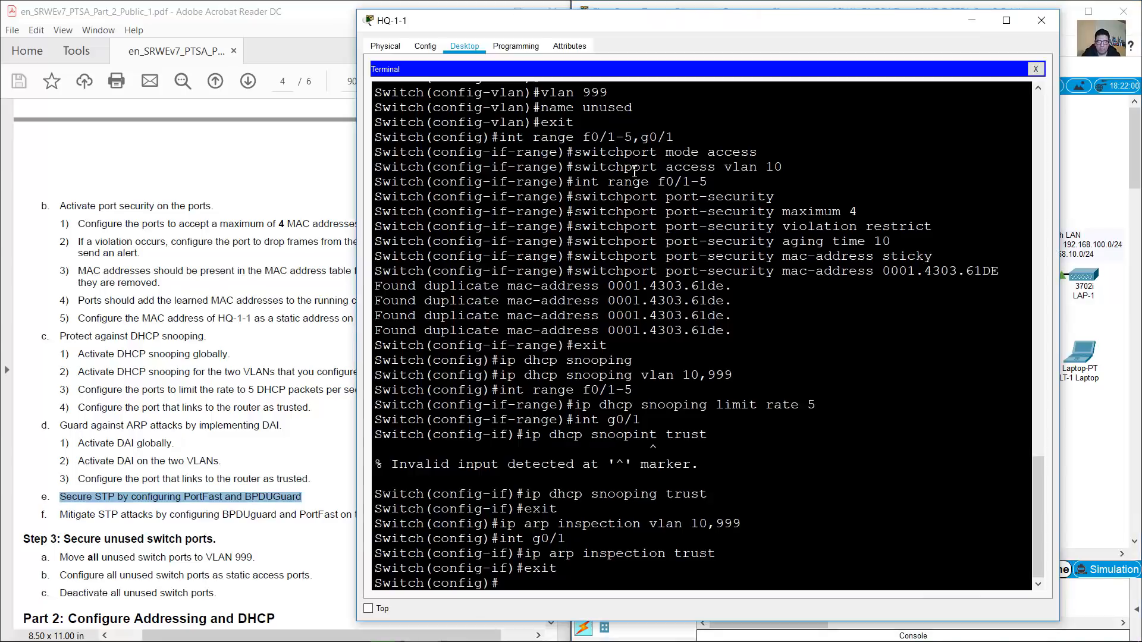
left_click(765, 387)
key("Up")
key("Up")
key("Up")
key("Up")
key("Up")
key("Up")
key("Up")
key("Up")
key("Up")
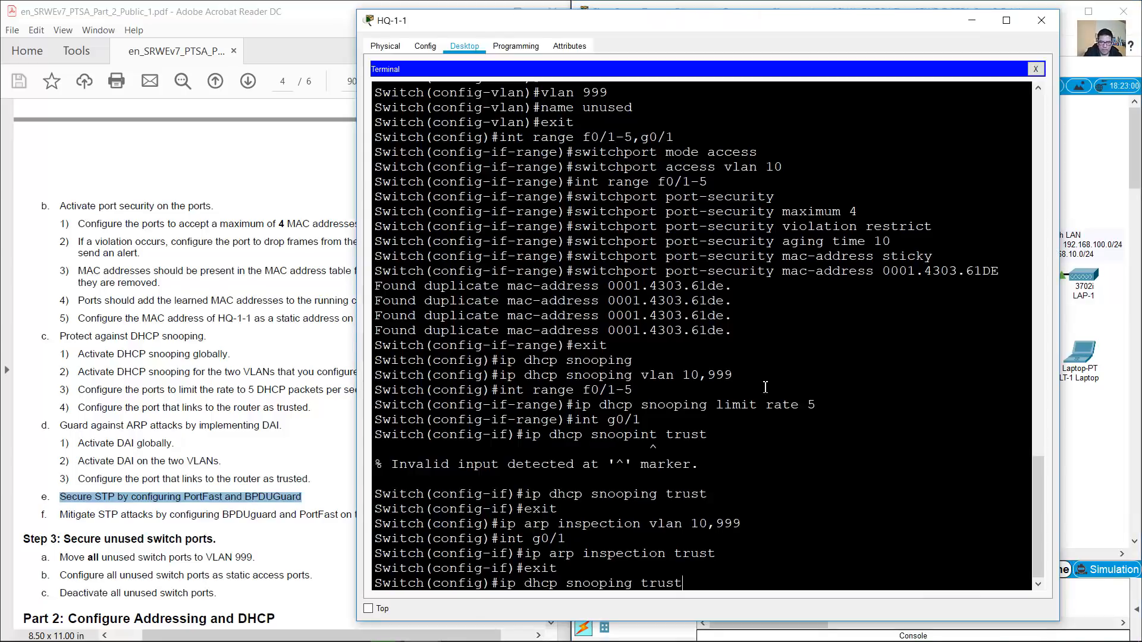
key("Up")
key("Return")
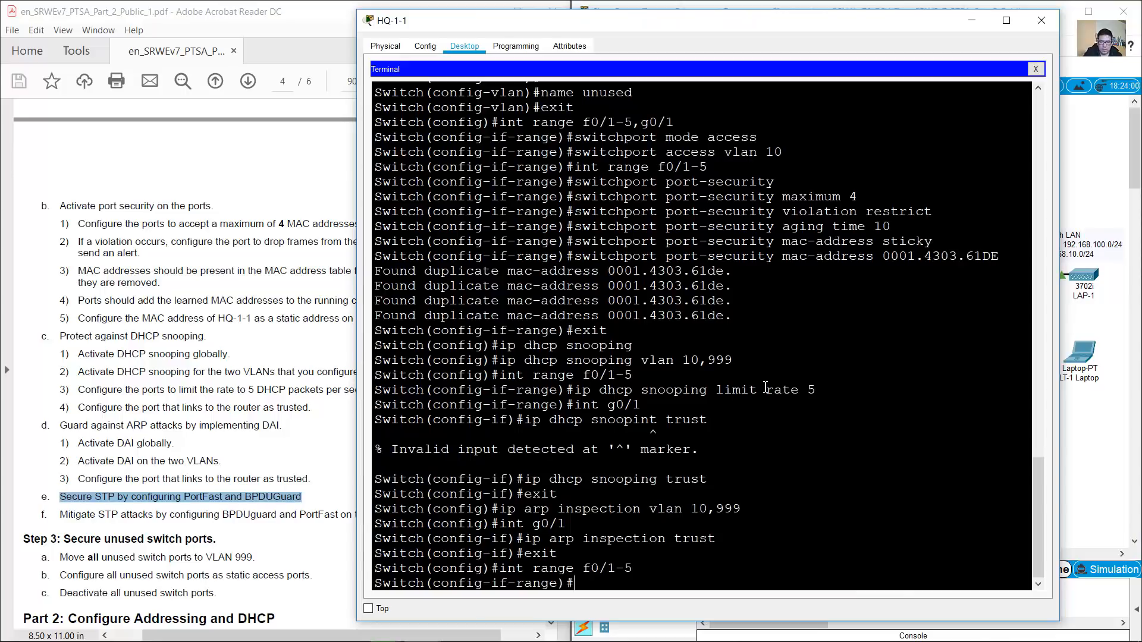
type("spanning-")
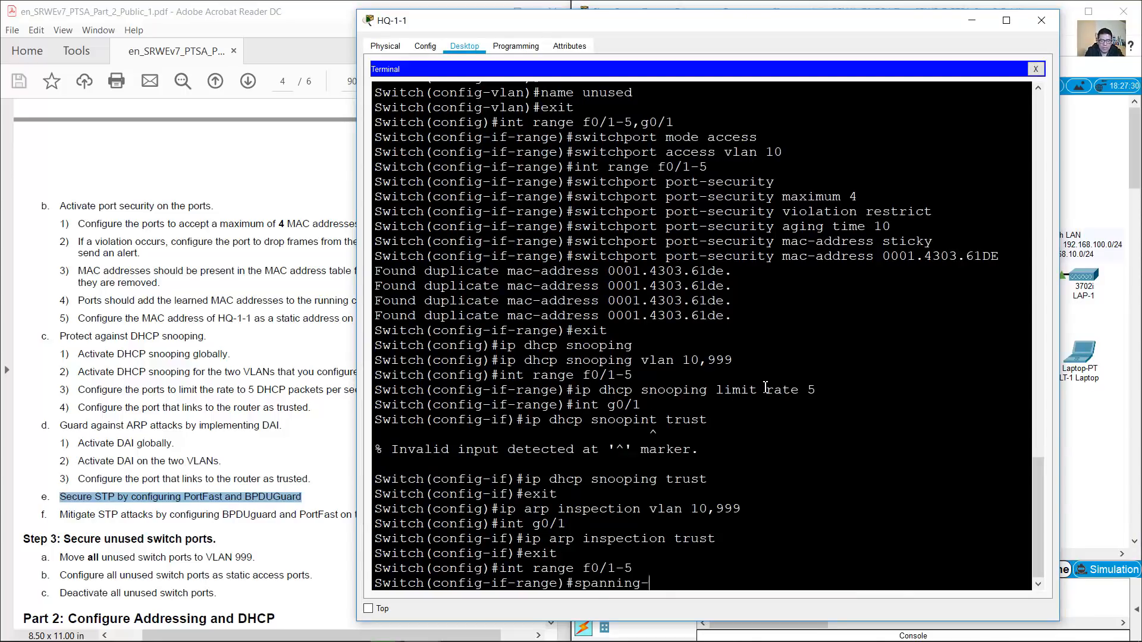
type("tree portf")
key("Return")
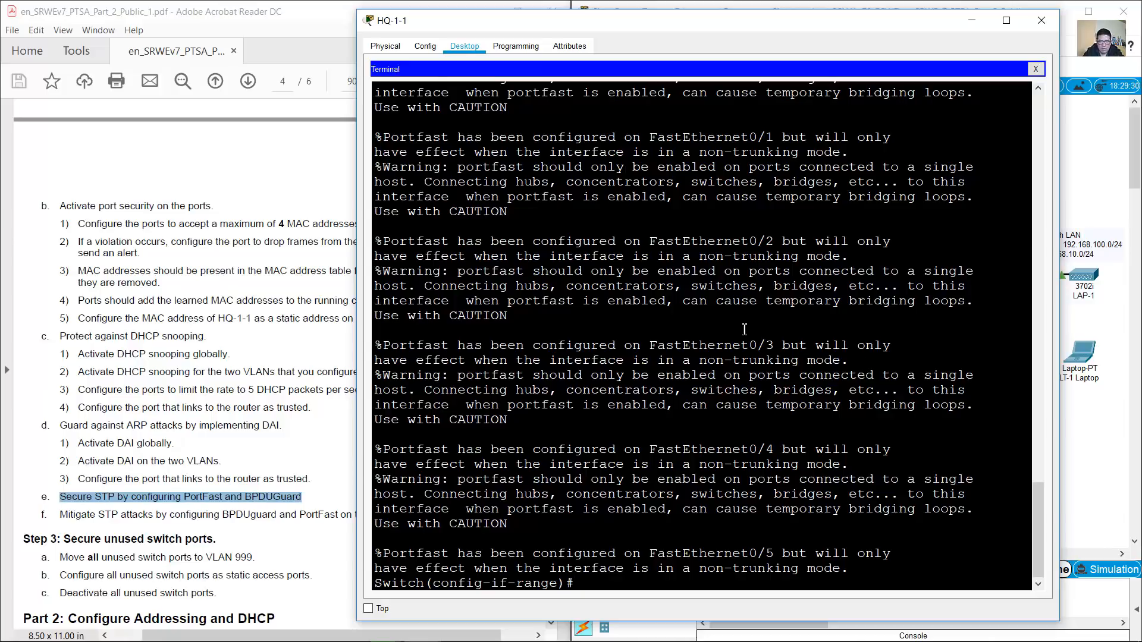
Try adding bpduguard to the recalled spanning-tree command on ports f0/1-5
scroll(769, 355, "up", 3)
left_click_drag(375, 206, 758, 548)
left_click(599, 205)
left_click_drag(583, 192, 766, 193)
scroll(735, 357, "down", 3)
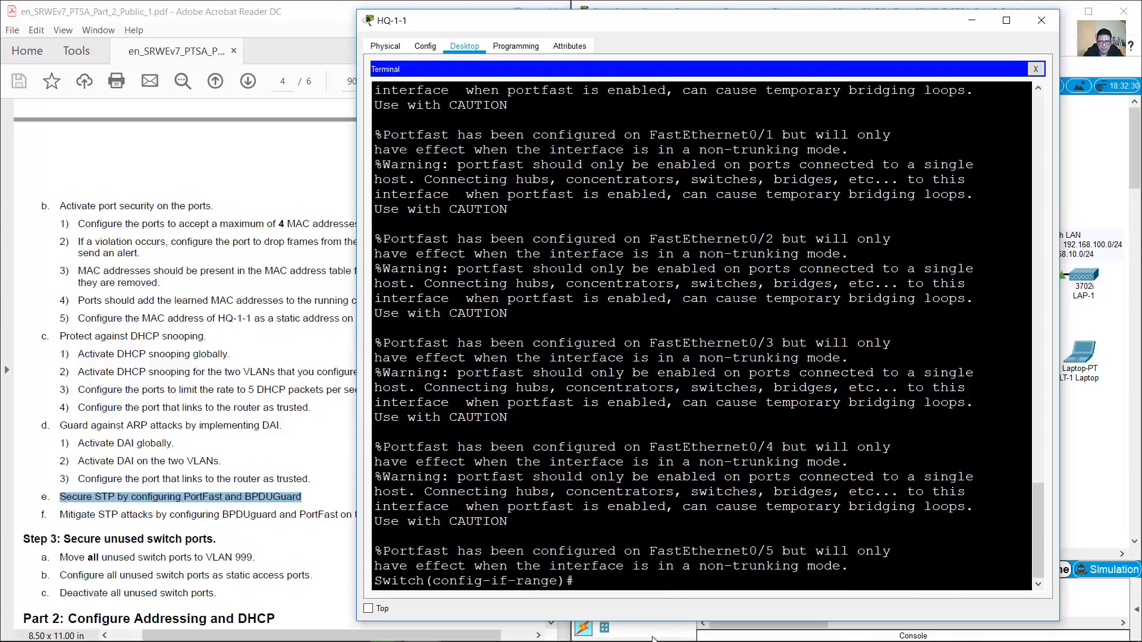
type("spanning-tree portfast")
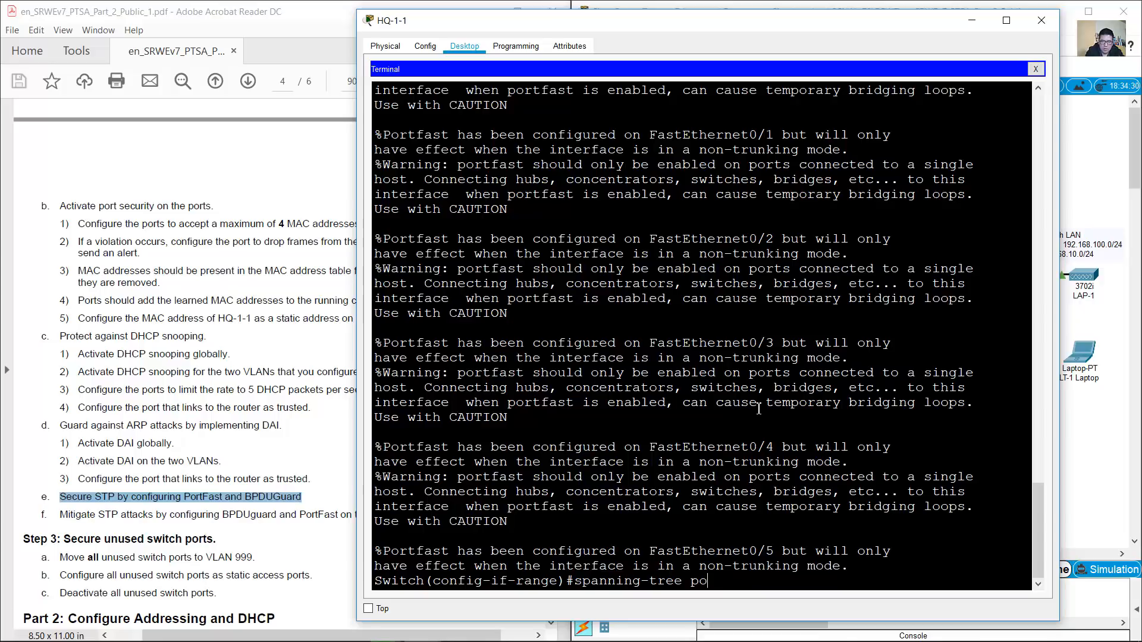
type("bpduguard enable")
key("Return")
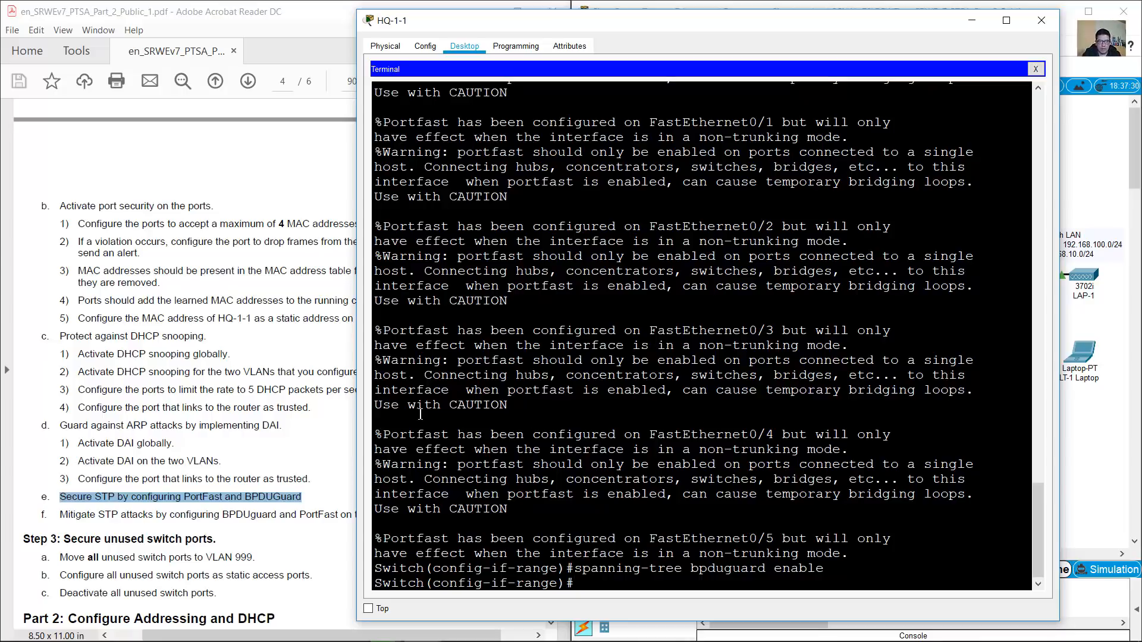
Apply 'spanning-tree bpduguard enable' to ports f0/1-5 after checking the lab requirements
left_click(110, 501)
left_click_drag(68, 515, 415, 513)
left_click(243, 513)
left_click_drag(182, 497, 277, 515)
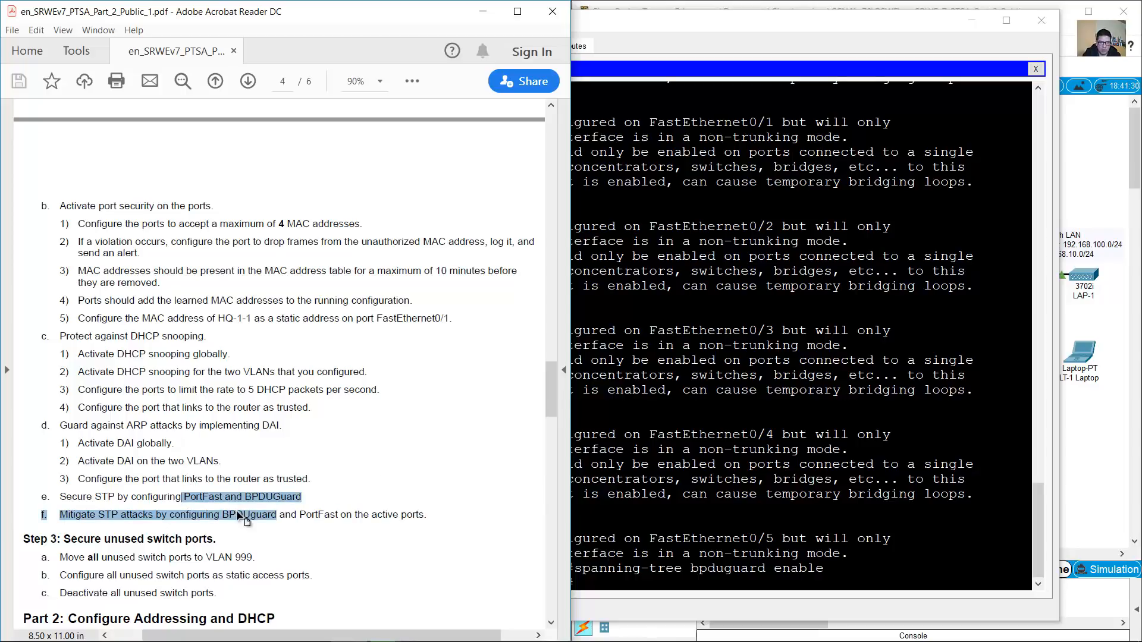
left_click(641, 486)
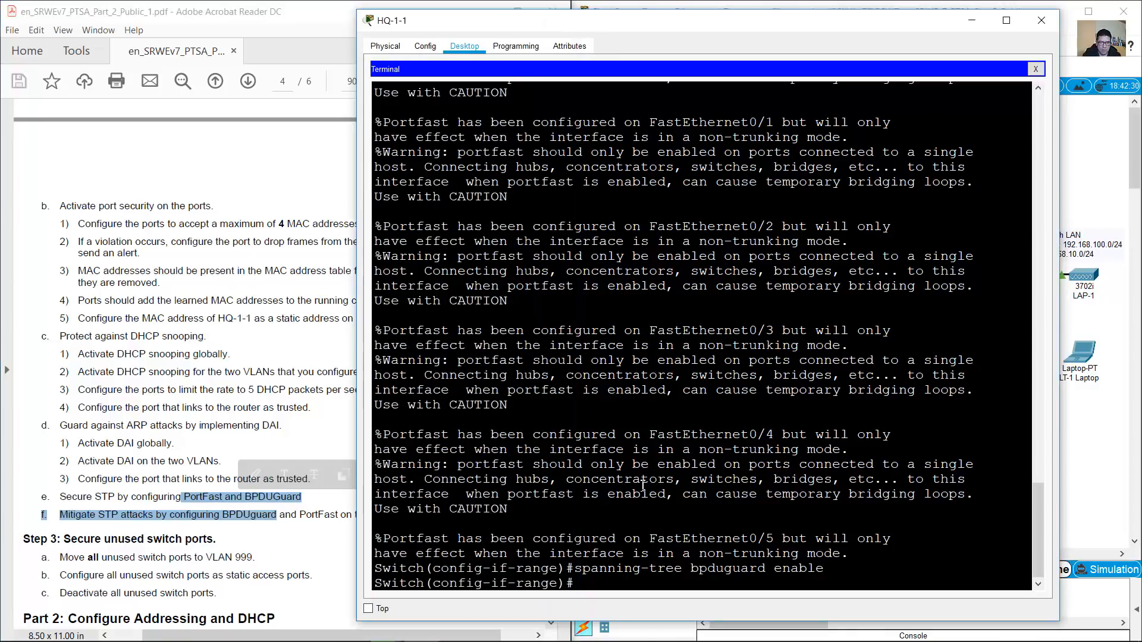
scroll(654, 529, "up", 3)
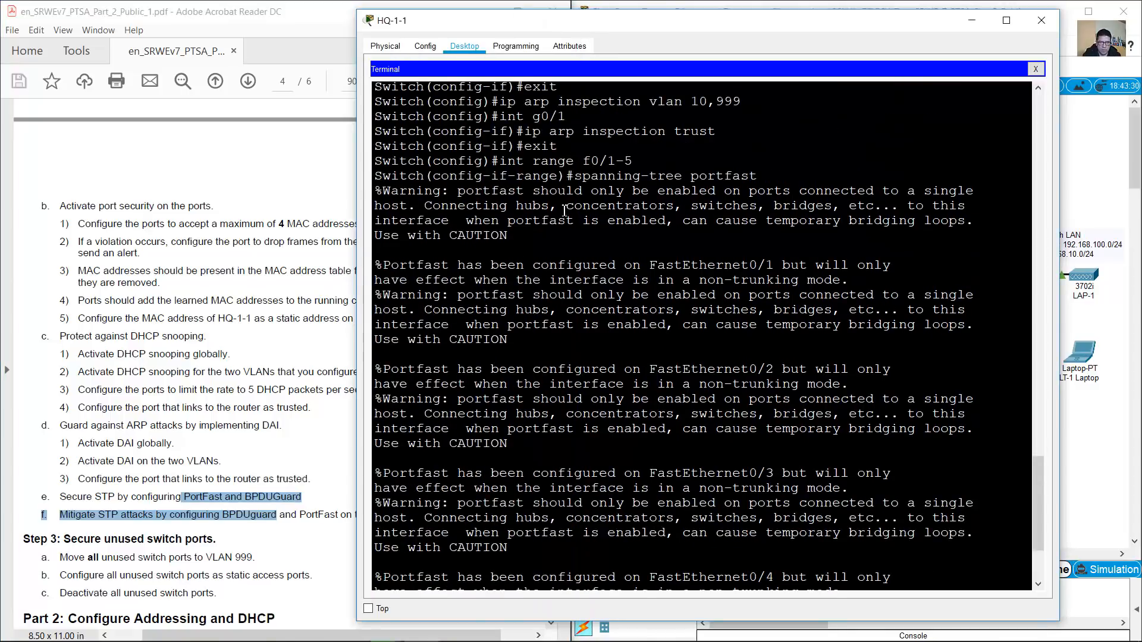
left_click_drag(504, 156, 635, 160)
left_click(620, 257)
type("spanning-tree bpduguard enable")
key("Return")
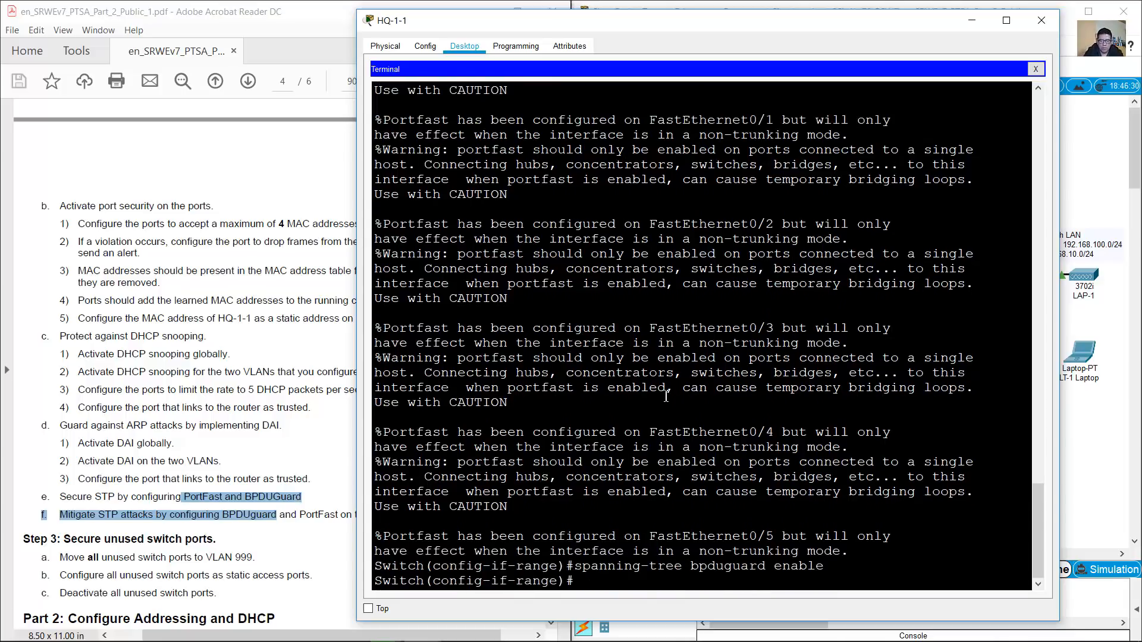
End configuration and page through show run to verify the VLAN, BPDU guard and G0/1 settings
type("end")
key("Return")
type("show run")
key("Return")
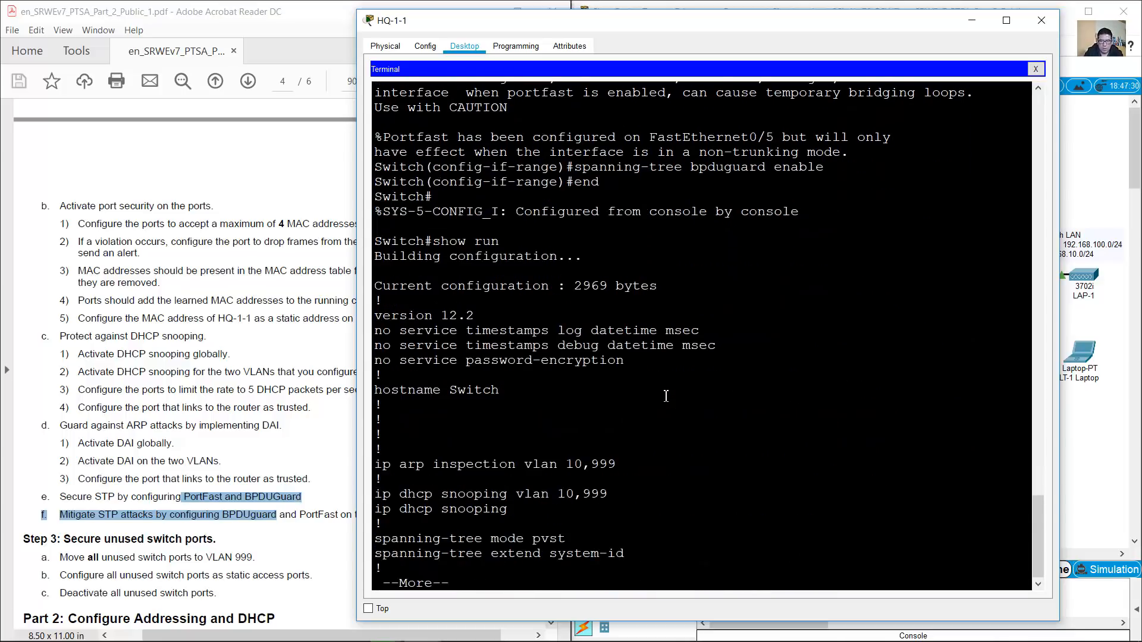
key("space")
left_click_drag(548, 272, 631, 420)
key("space")
key("space")
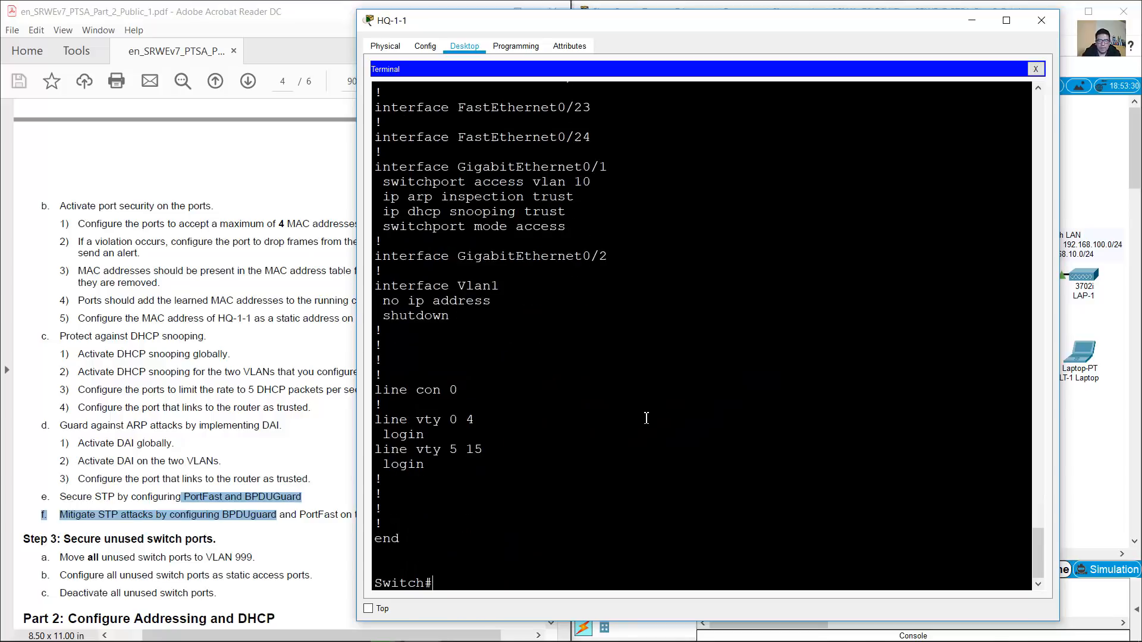
left_click_drag(386, 166, 588, 222)
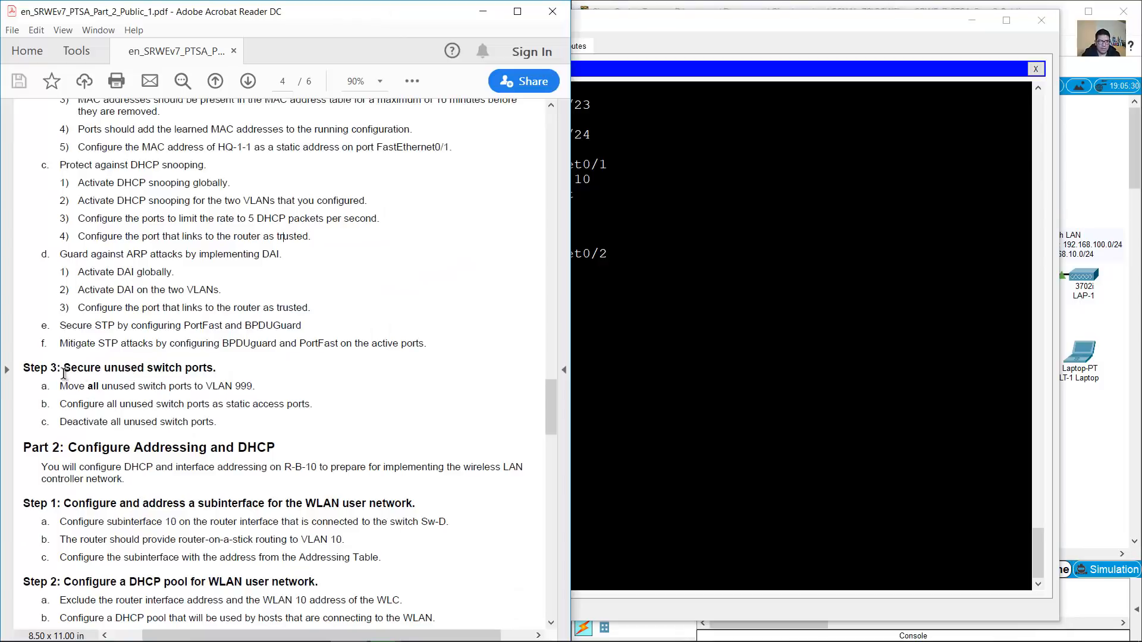
left_click_drag(64, 373, 212, 365)
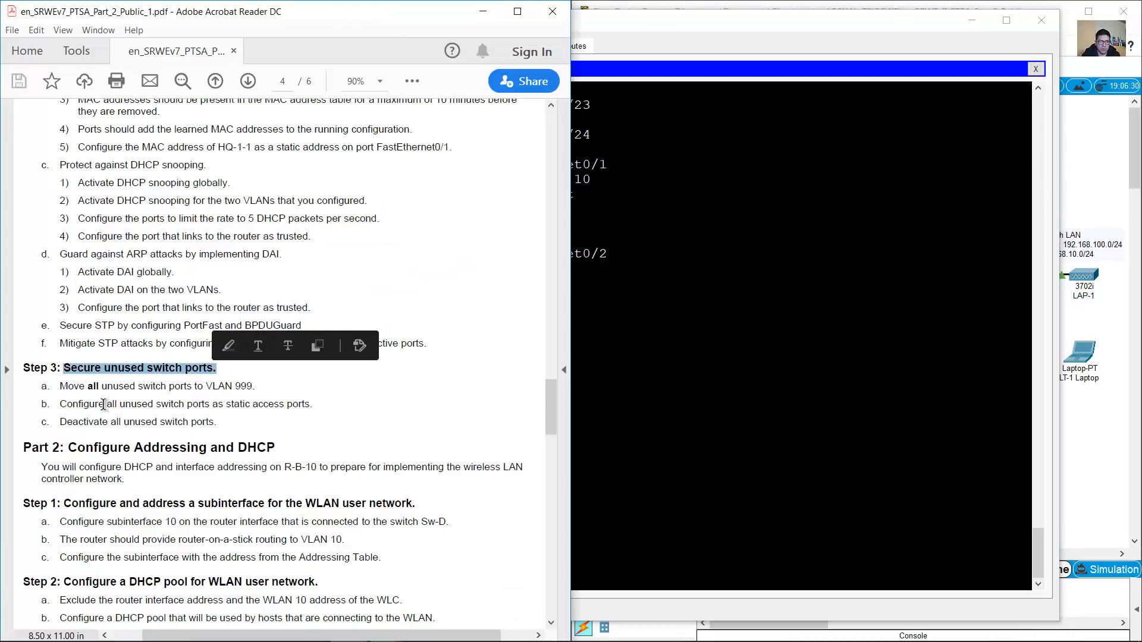
Enter global configuration and select the interface range Fa0/6–24 and G0/2 on Sw-A
left_click_drag(60, 386, 257, 388)
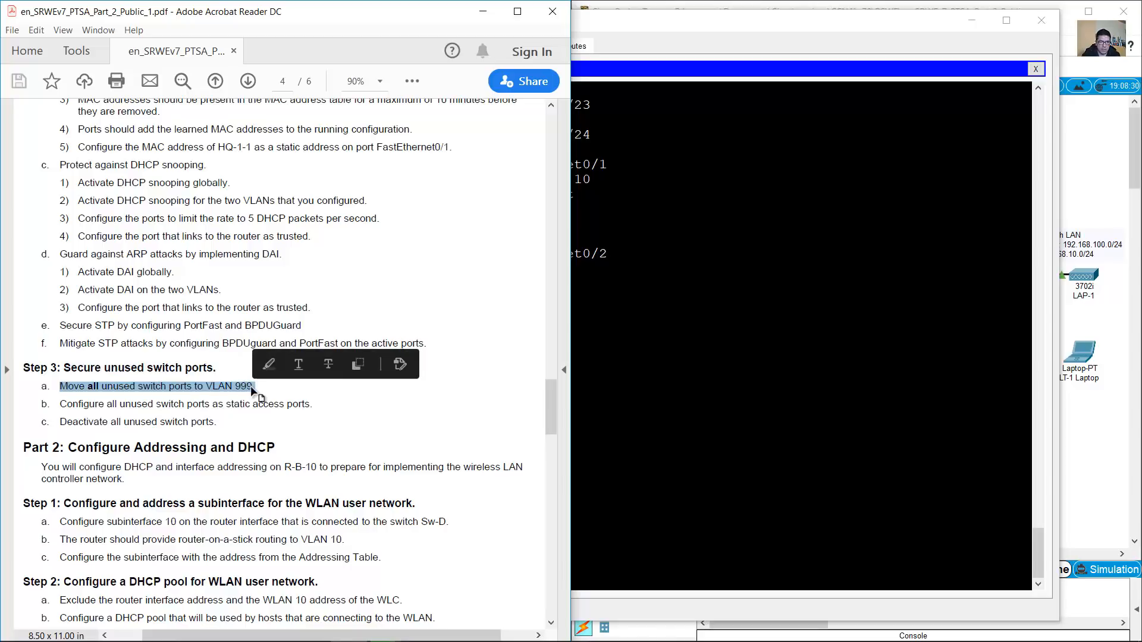
left_click(274, 403)
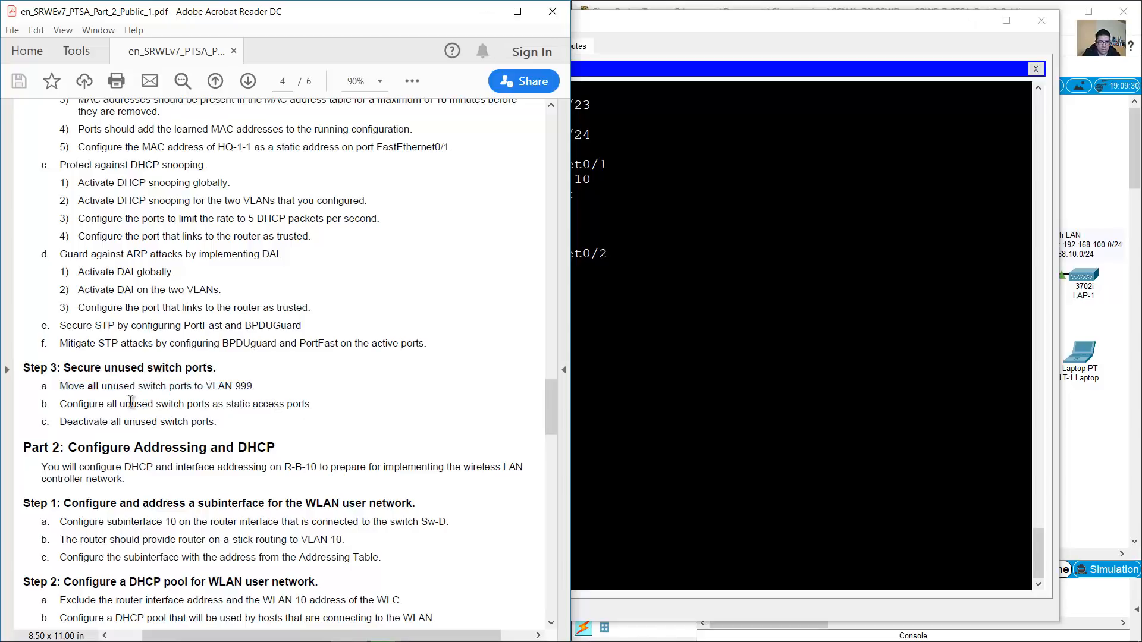
left_click_drag(71, 404, 309, 399)
left_click(863, 448)
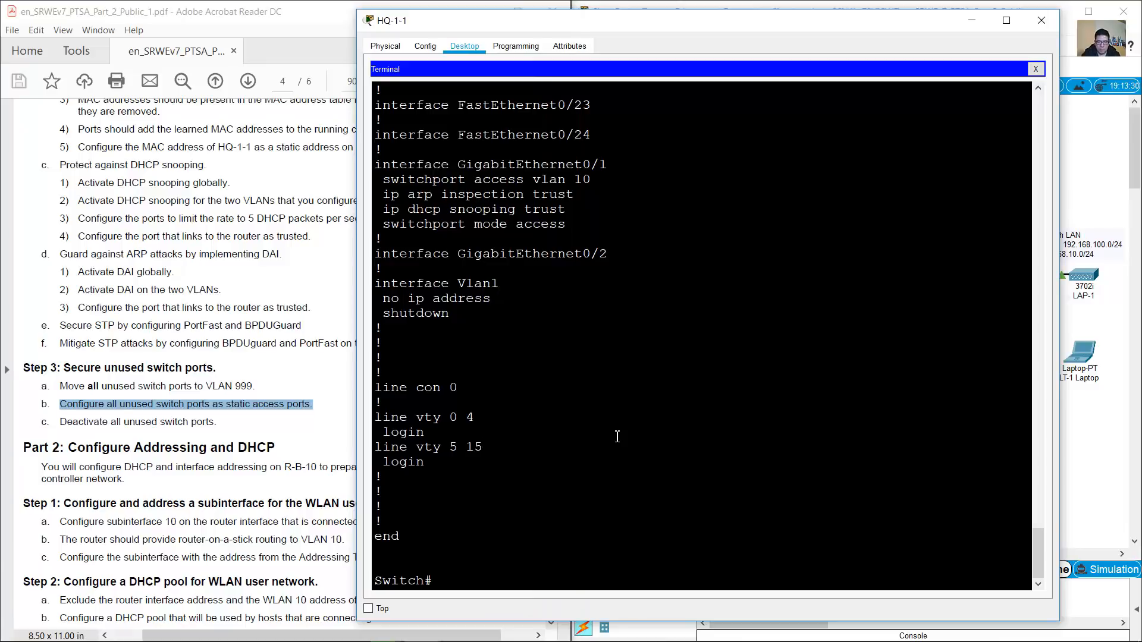
left_click(712, 3)
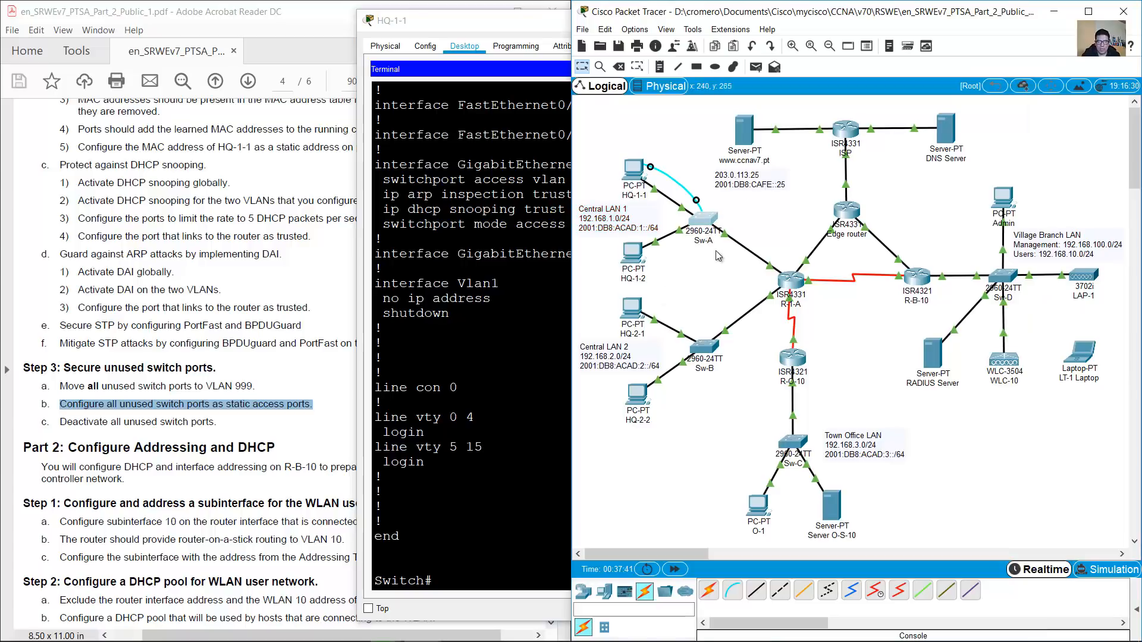
left_click(496, 442)
type("conf term")
key("Return")
type("int range f0/6-24,g0/2")
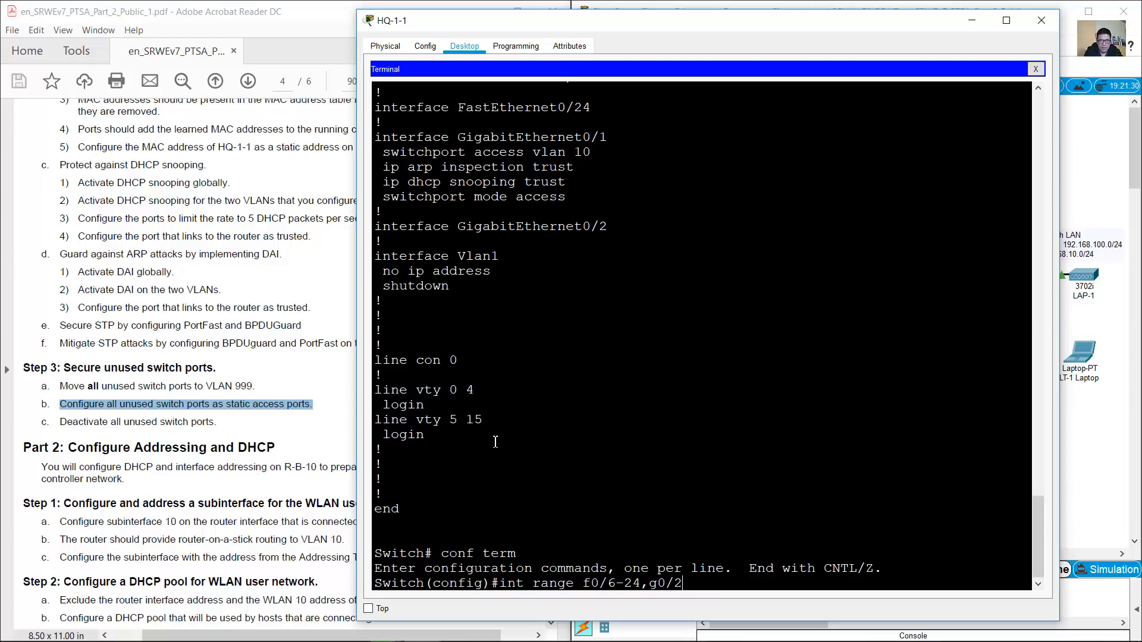
key("Return")
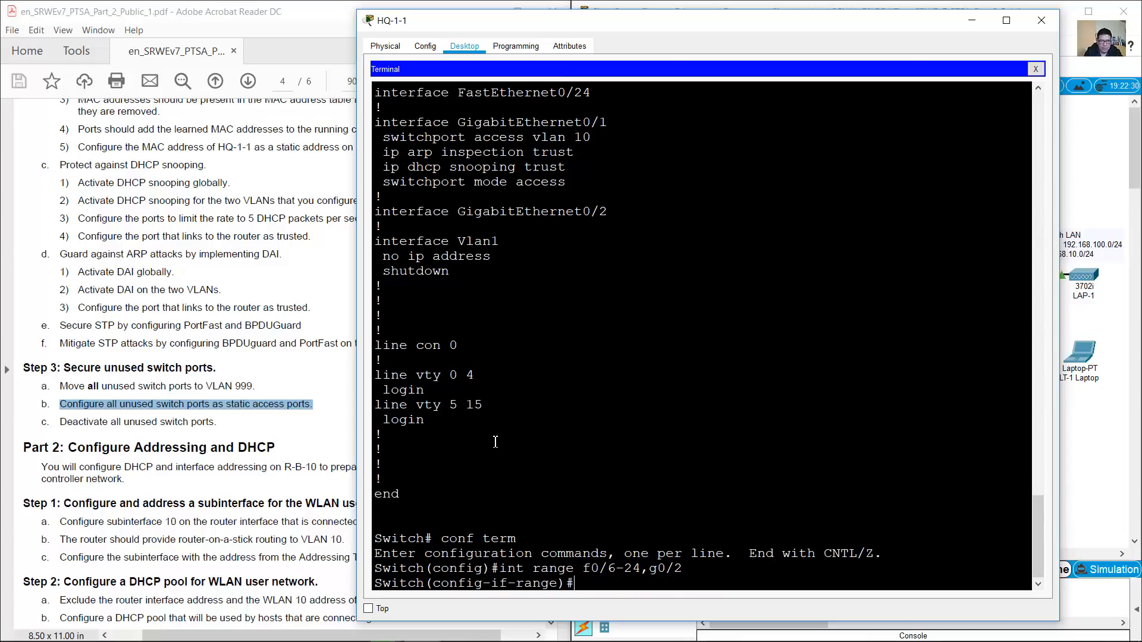
Make the selected ports static access ports assigned to VLAN 999
left_click(204, 403)
left_click_drag(236, 399, 312, 404)
left_click(707, 447)
type("switchport mode access")
key("Return")
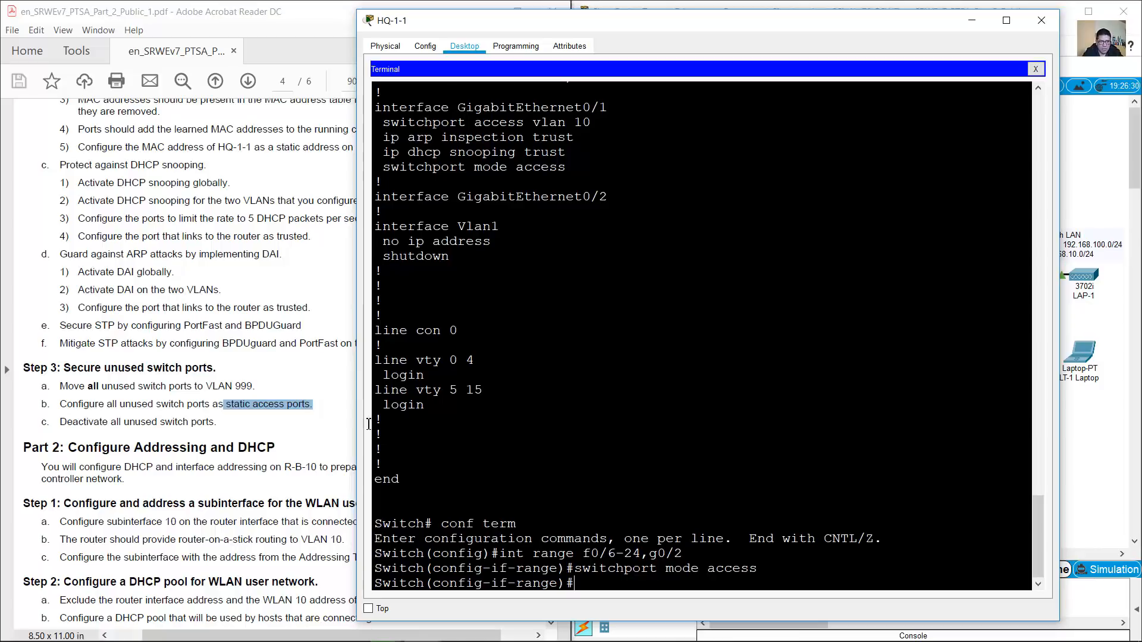
left_click_drag(207, 387, 255, 386)
left_click(729, 428)
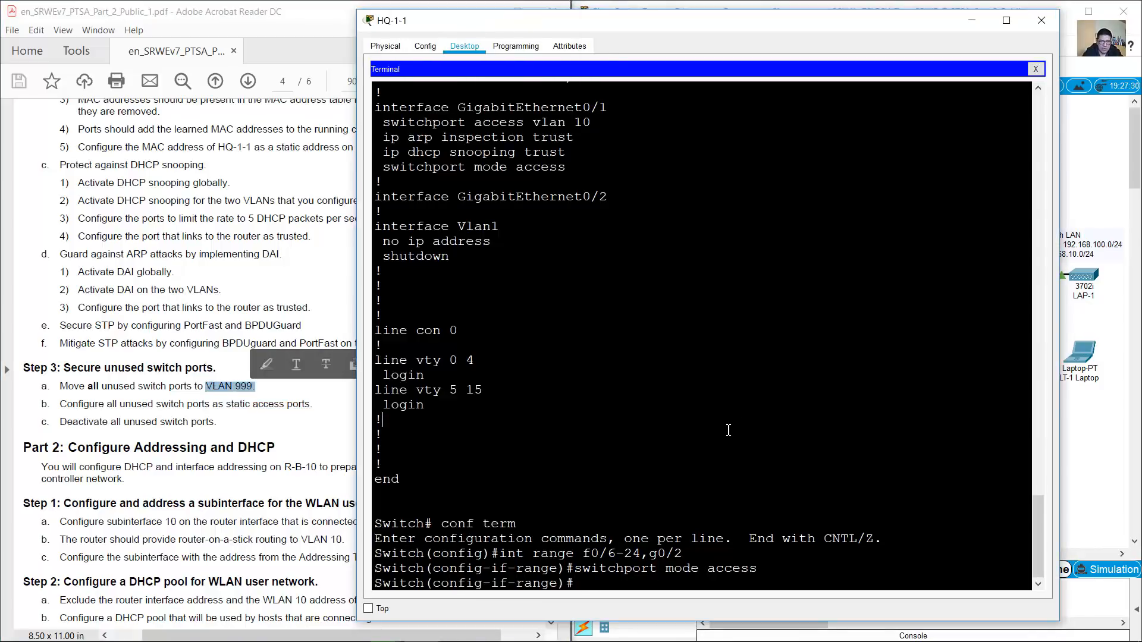
key("Up")
key("Left")
key("Left")
key("Left")
key("BackSpace")
key("BackSpace")
key("BackSpace")
key("BackSpace")
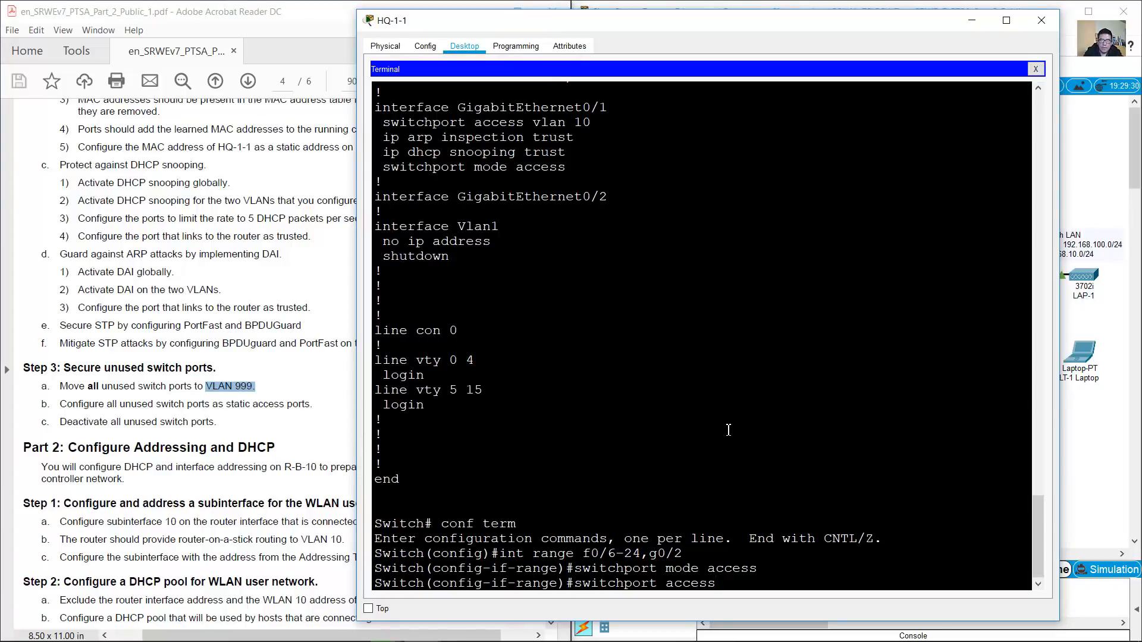
key("Return")
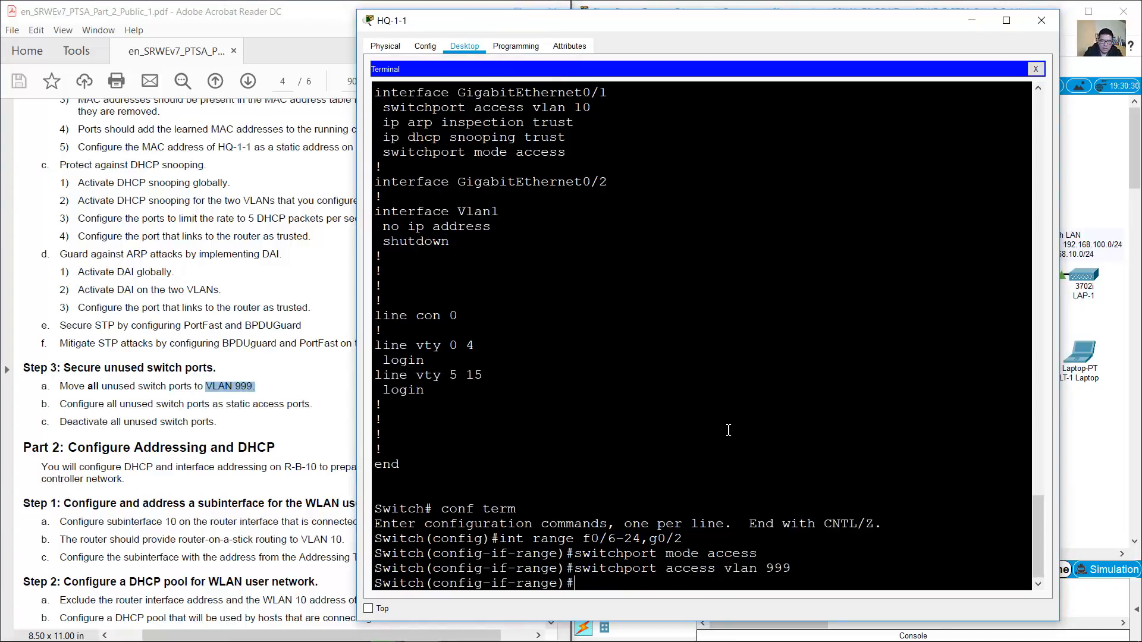
Shut down all the unused ports in the range
left_click_drag(60, 422, 214, 421)
left_click(754, 393)
type("shutdown")
key("Return")
key("Return")
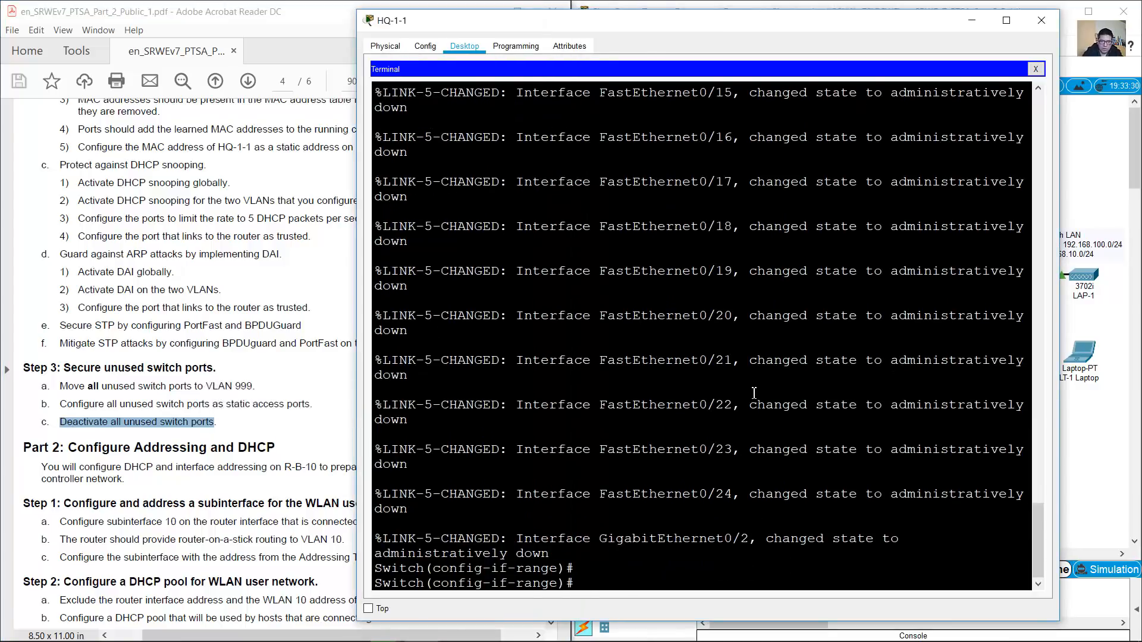
Minimize the switch terminal and scroll the PDF to the Part 2 heading and introduction
left_click(972, 20)
left_click(378, 306)
scroll(378, 306, "down", 5)
scroll(378, 306, "down", 5)
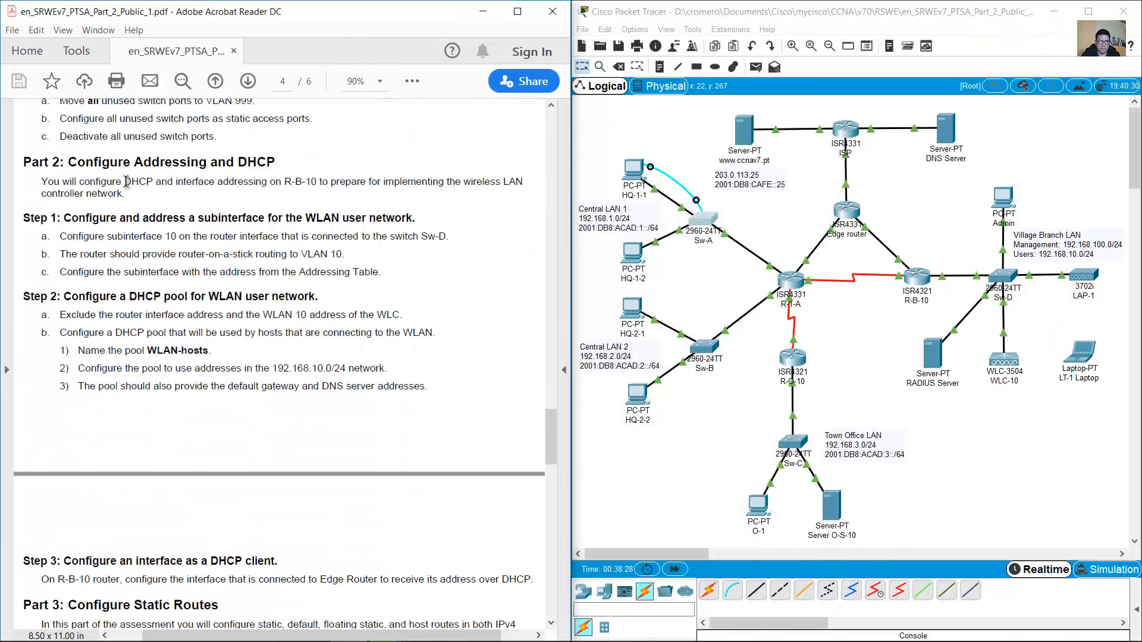
left_click_drag(75, 164, 271, 160)
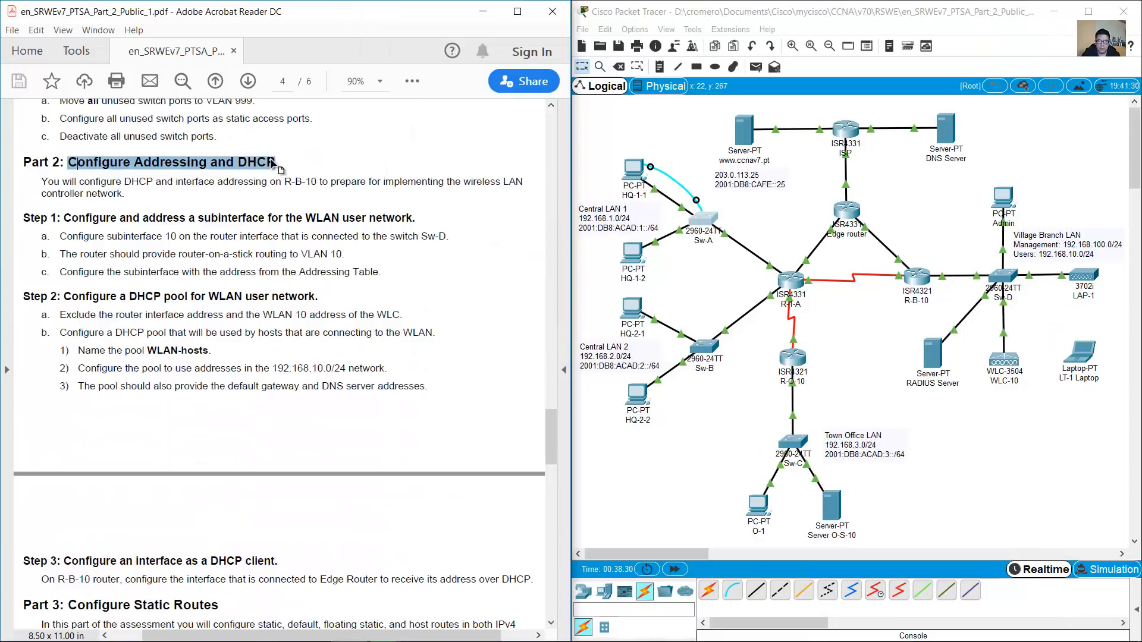
left_click(474, 173)
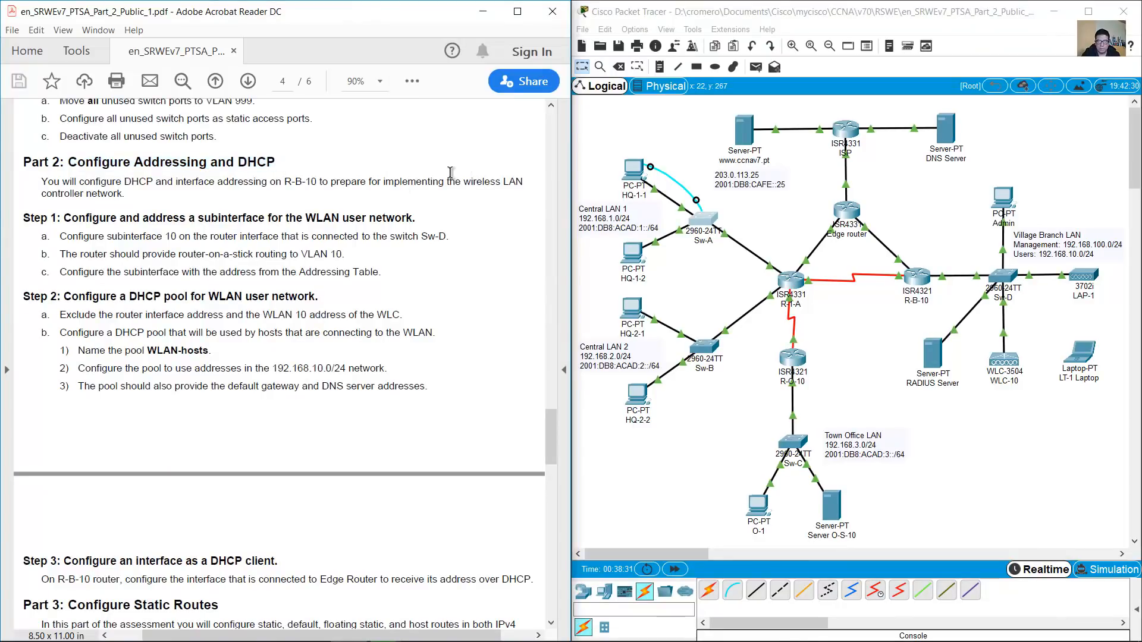
left_click_drag(41, 181, 321, 182)
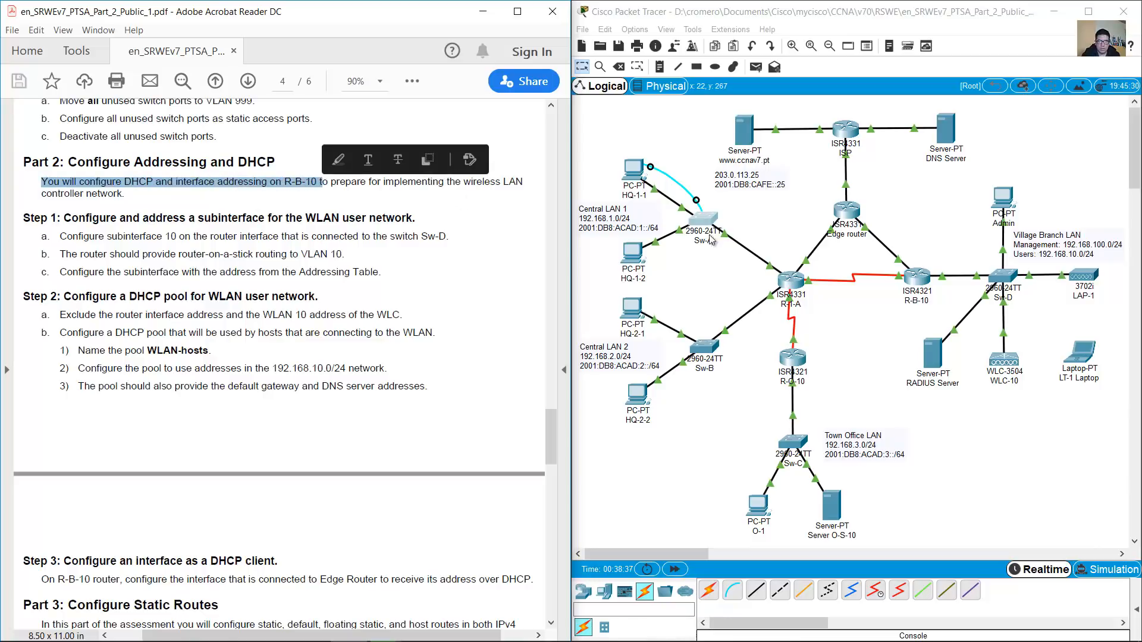
Locate R-B-10 and the Village Branch LAN on the topology, then scroll to Step 1
left_click(807, 229)
left_click_drag(947, 308, 885, 325)
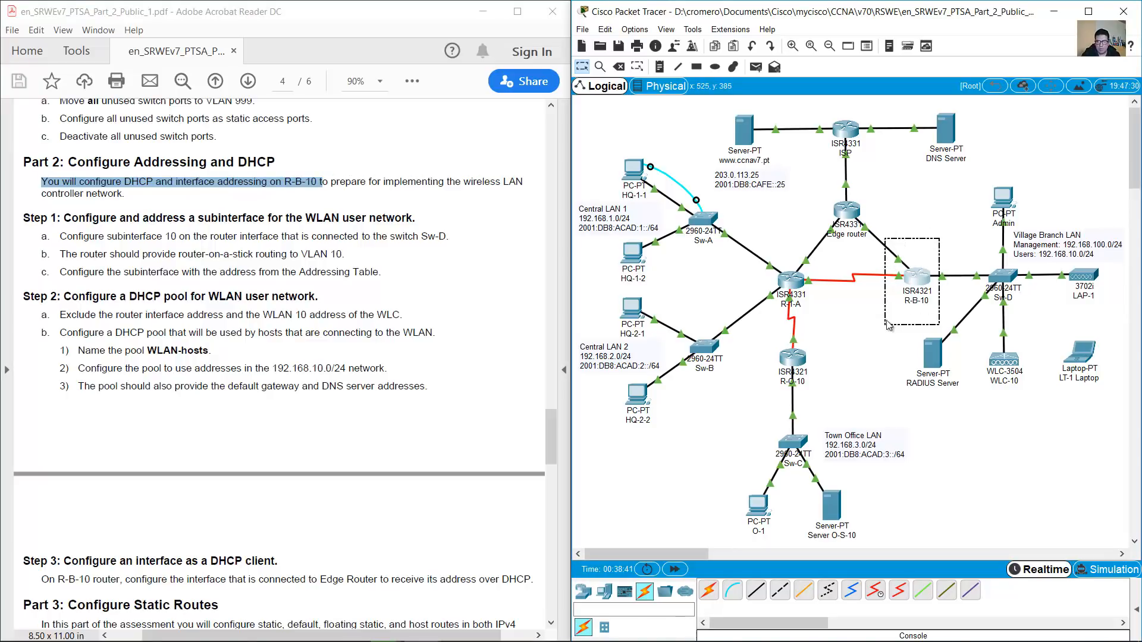
left_click(903, 262)
left_click_drag(927, 237, 876, 315)
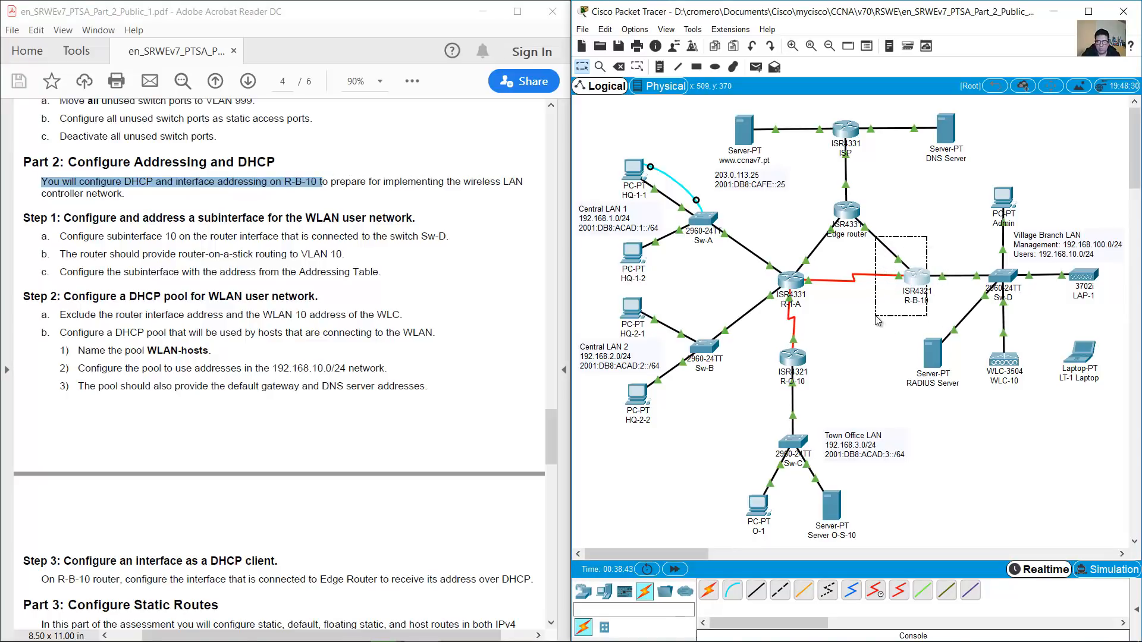
left_click(338, 191)
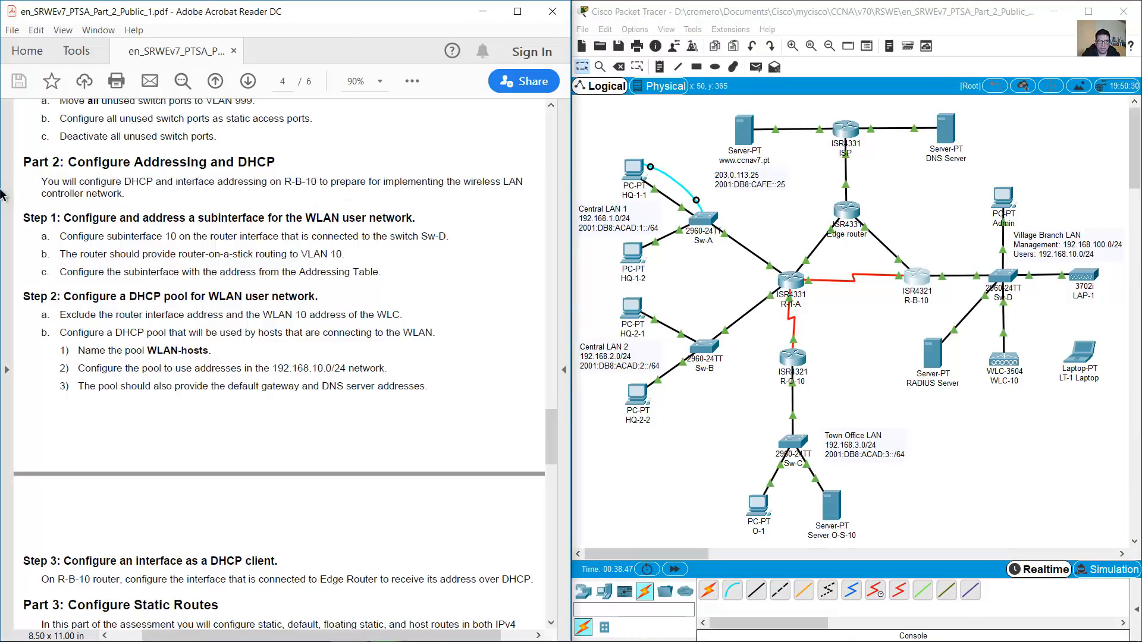
left_click_drag(81, 184, 128, 194)
left_click(1081, 149)
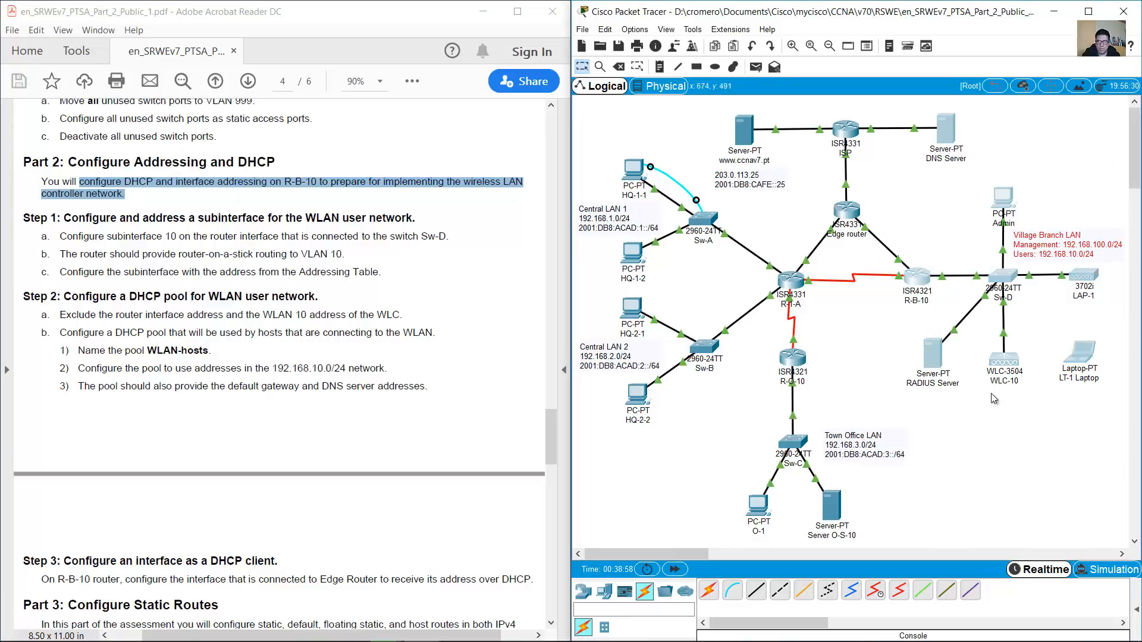
left_click_drag(1095, 433, 941, 181)
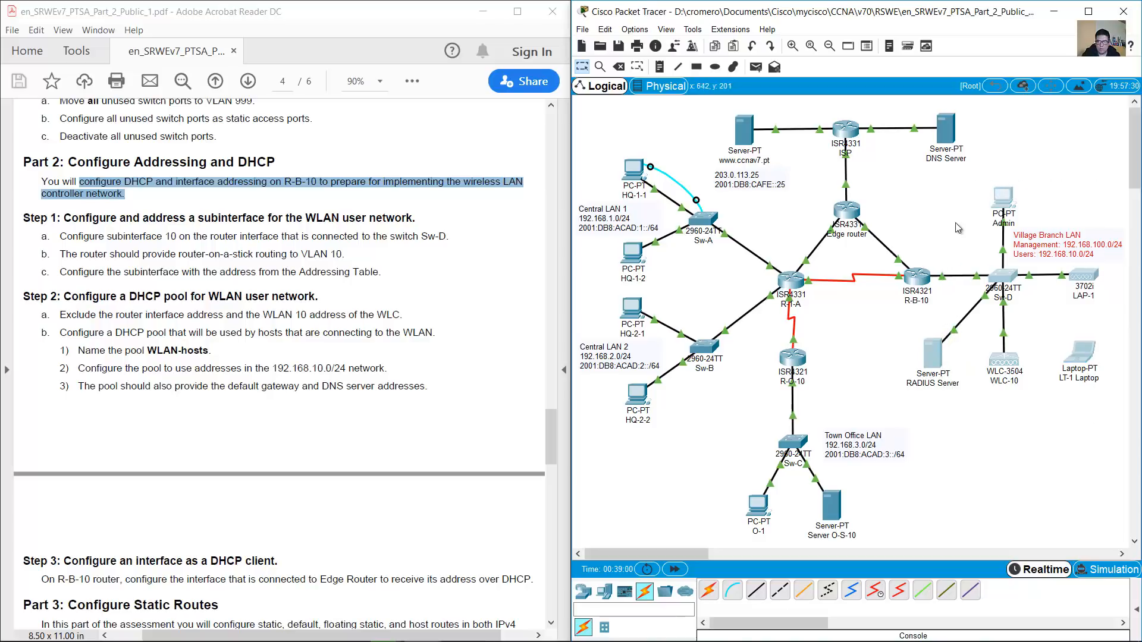
left_click(961, 227)
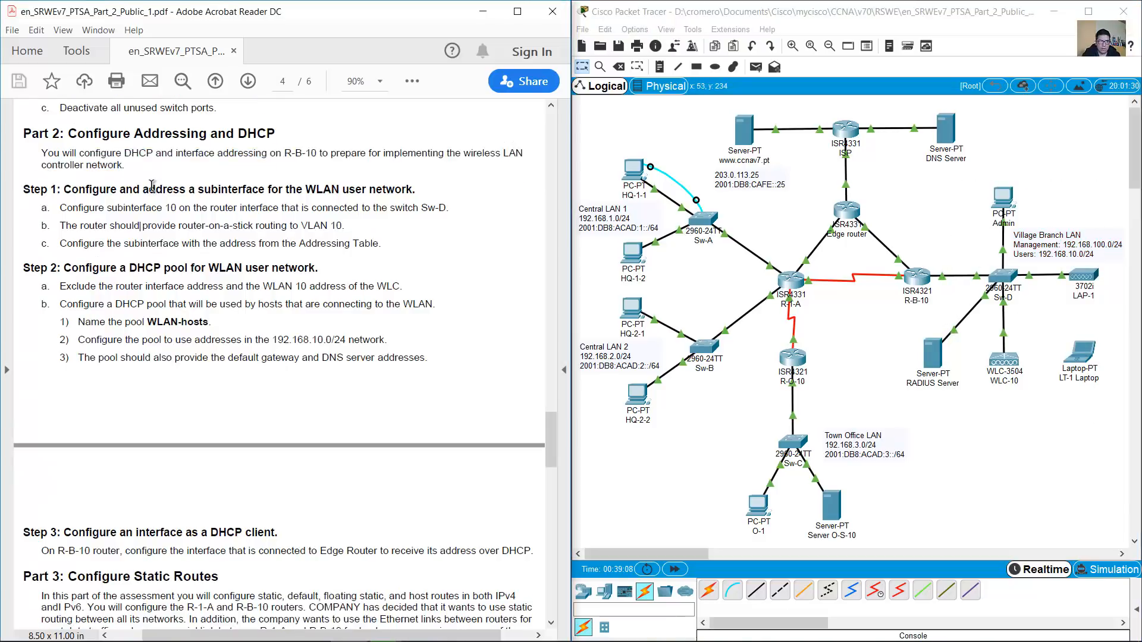
scroll(152, 186, "down", 1)
left_click_drag(65, 161, 414, 161)
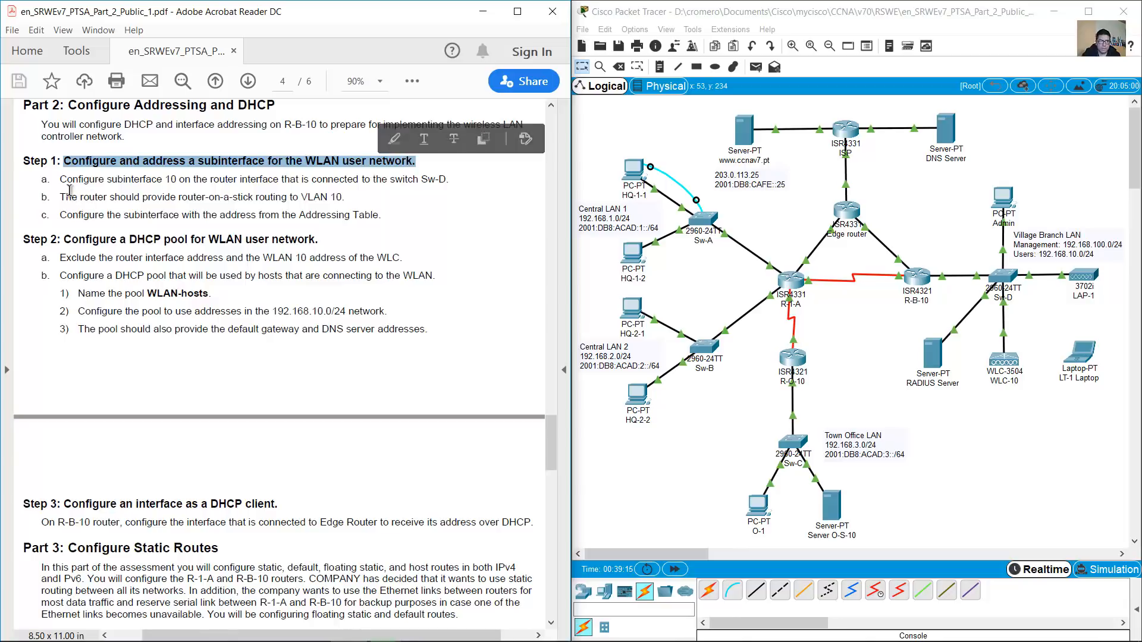
Read Step 1's router-on-a-stick subinterface 10 task, locating Sw-D and R-B-10 on the topology
left_click_drag(63, 180, 452, 178)
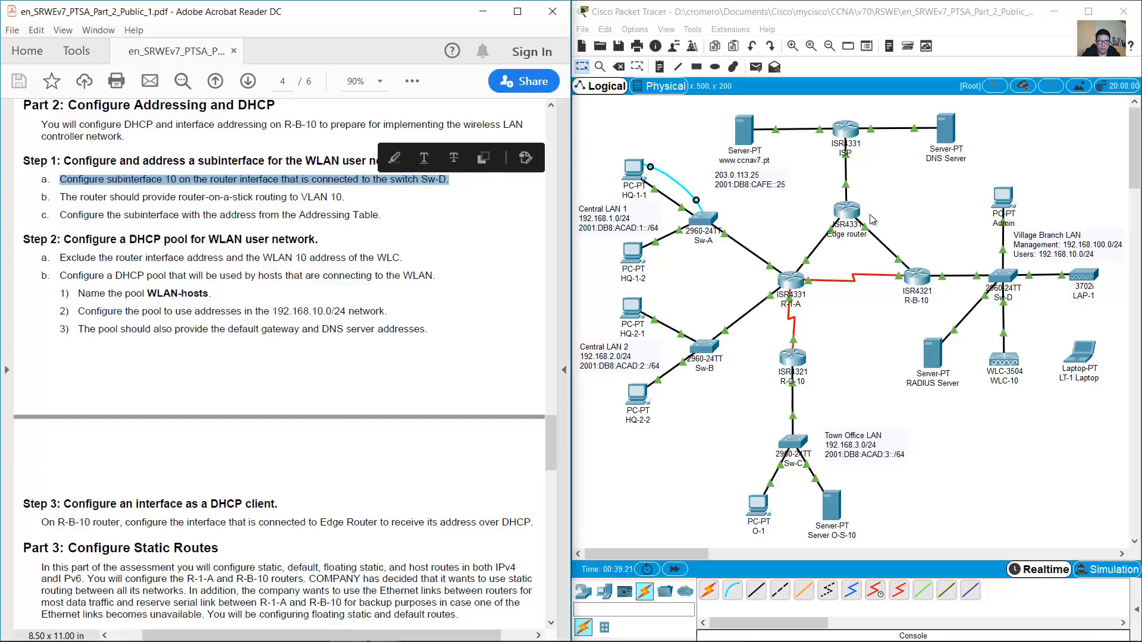
left_click_drag(960, 237, 1036, 319)
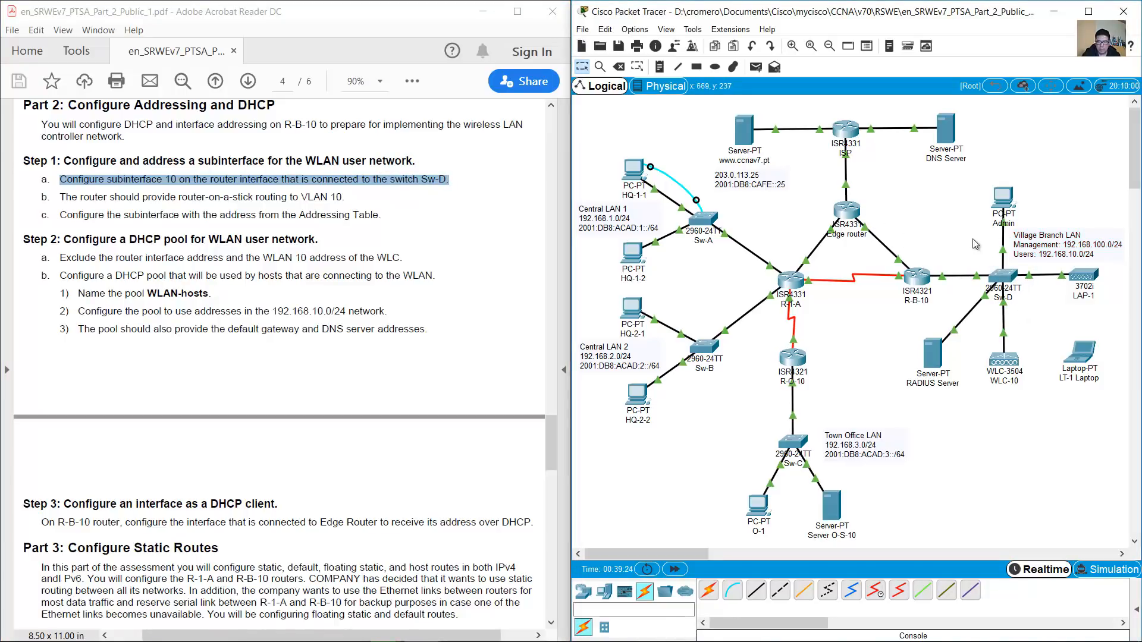
left_click_drag(926, 232, 886, 318)
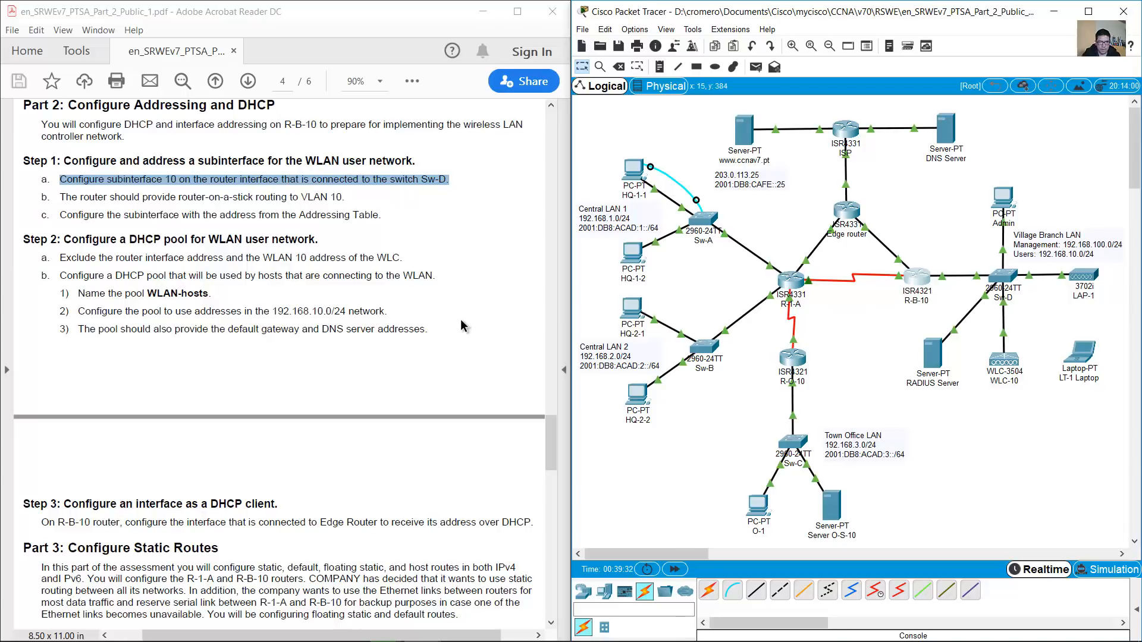
left_click_drag(60, 197, 346, 200)
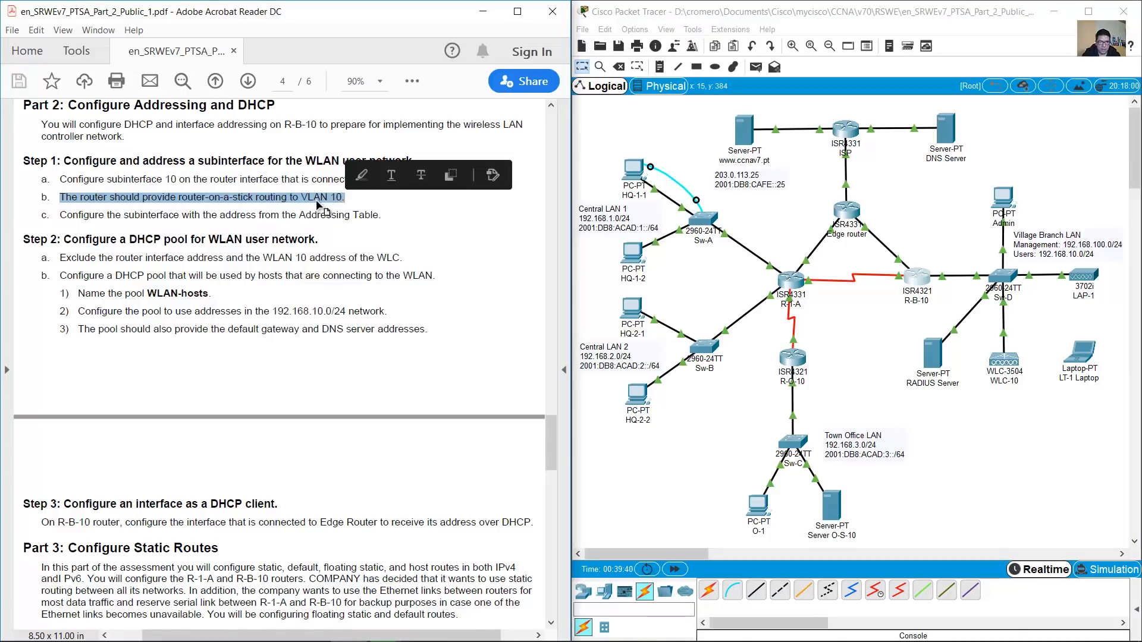
left_click_drag(60, 215, 376, 215)
Find R-B-10's G0/0/0.10 address 192.168.10.1/24 in page 2's Addressing Table
left_click_drag(553, 452, 538, 256)
left_click_drag(36, 278, 68, 278)
left_click(249, 276)
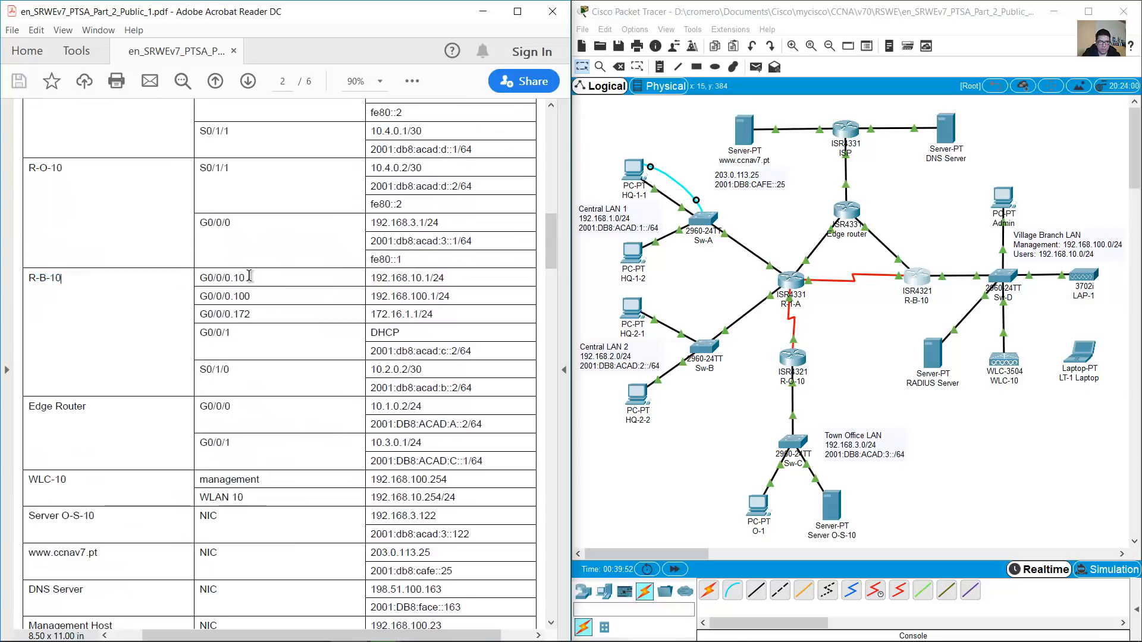
left_click_drag(552, 233, 526, 415)
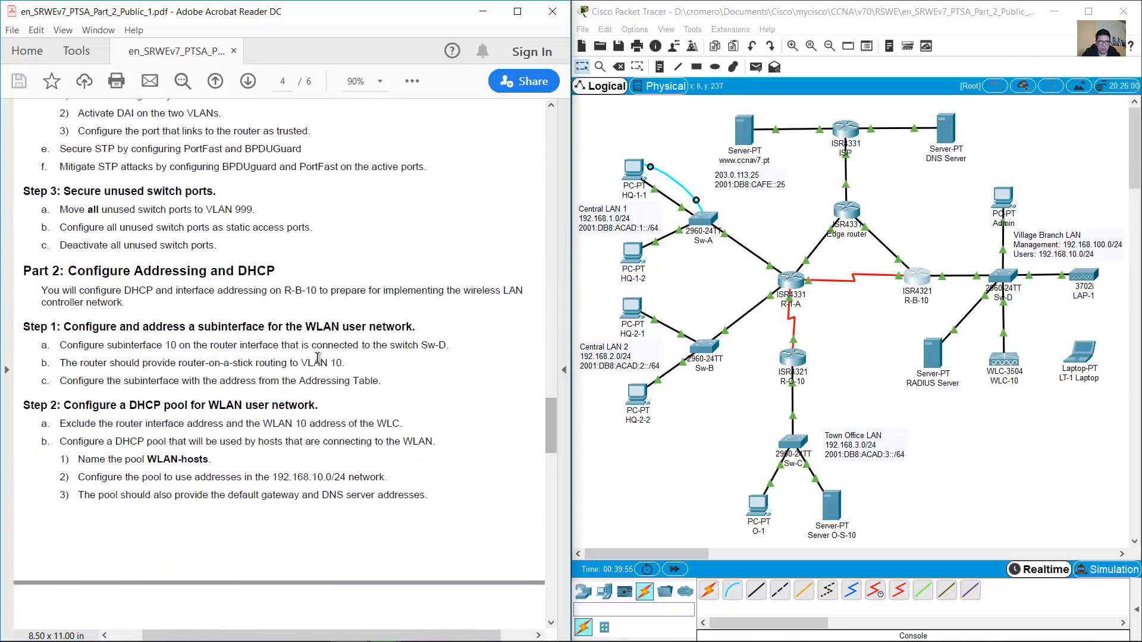
left_click_drag(60, 346, 176, 346)
left_click_drag(551, 425, 552, 245)
left_click_drag(191, 268, 446, 269)
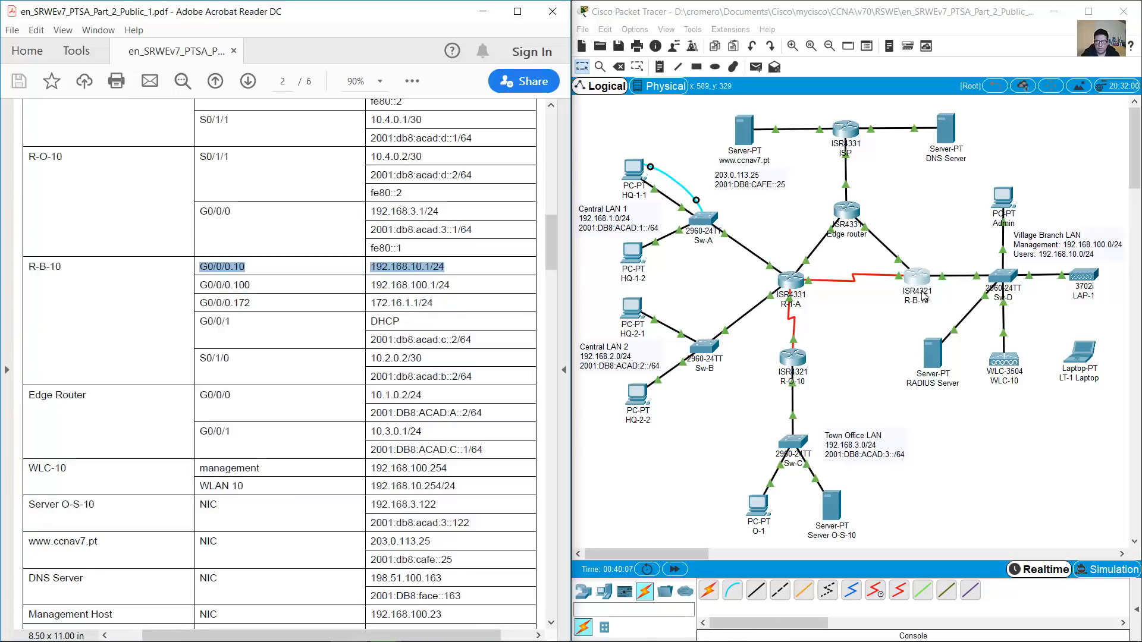
Connect a console cable from Admin's RS 232 port to R-B-10's Console port
left_click(733, 591)
left_click(1004, 198)
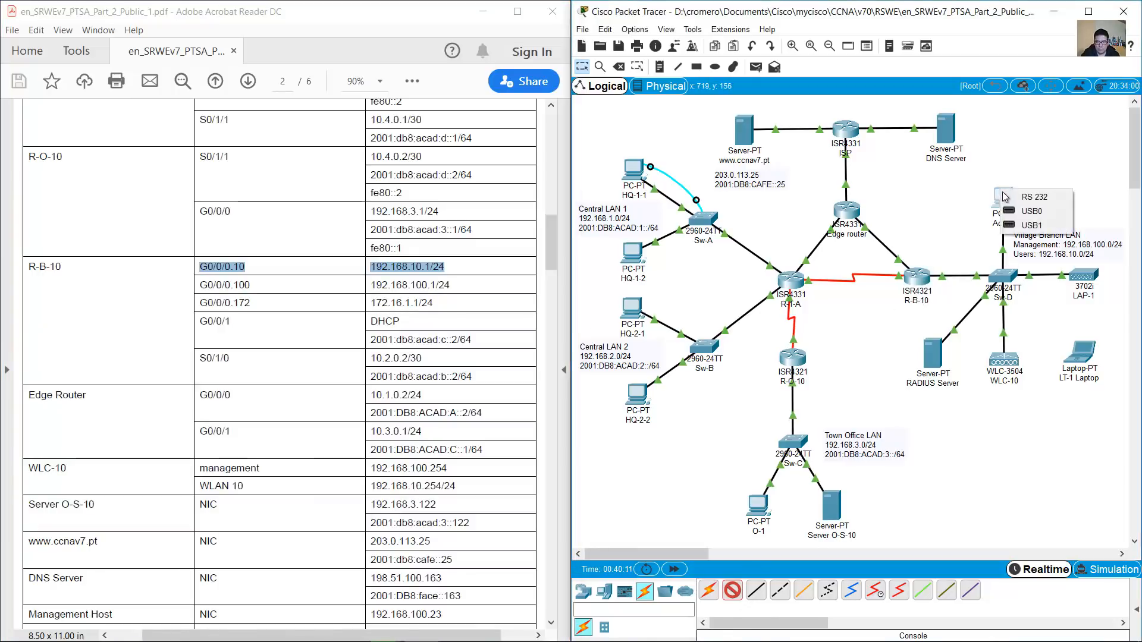
left_click(1023, 197)
left_click(919, 276)
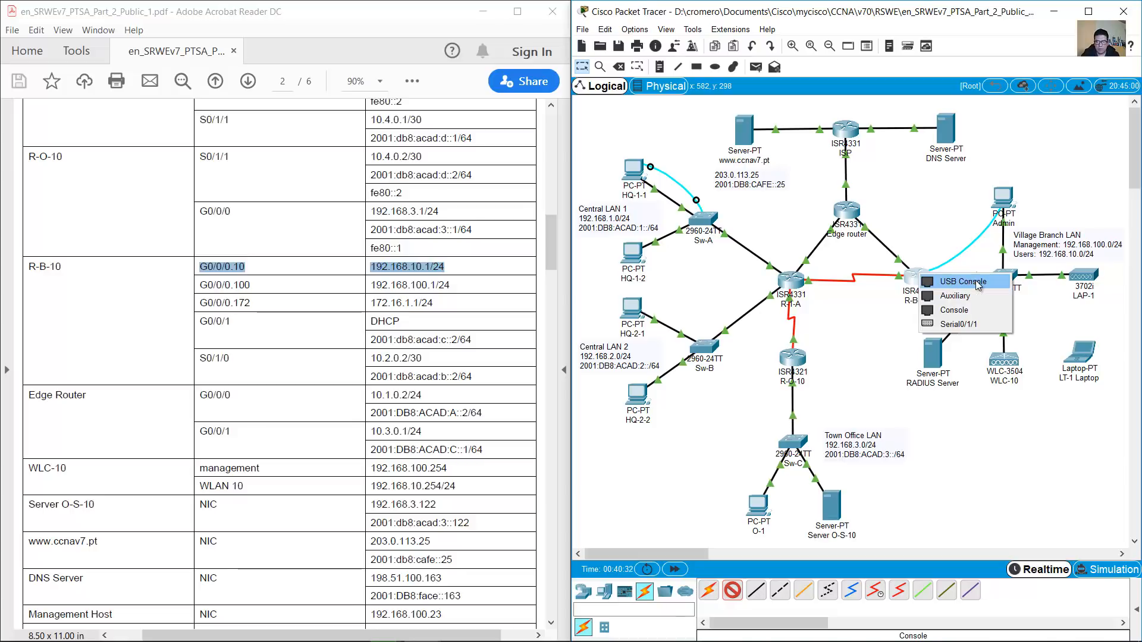
left_click(971, 311)
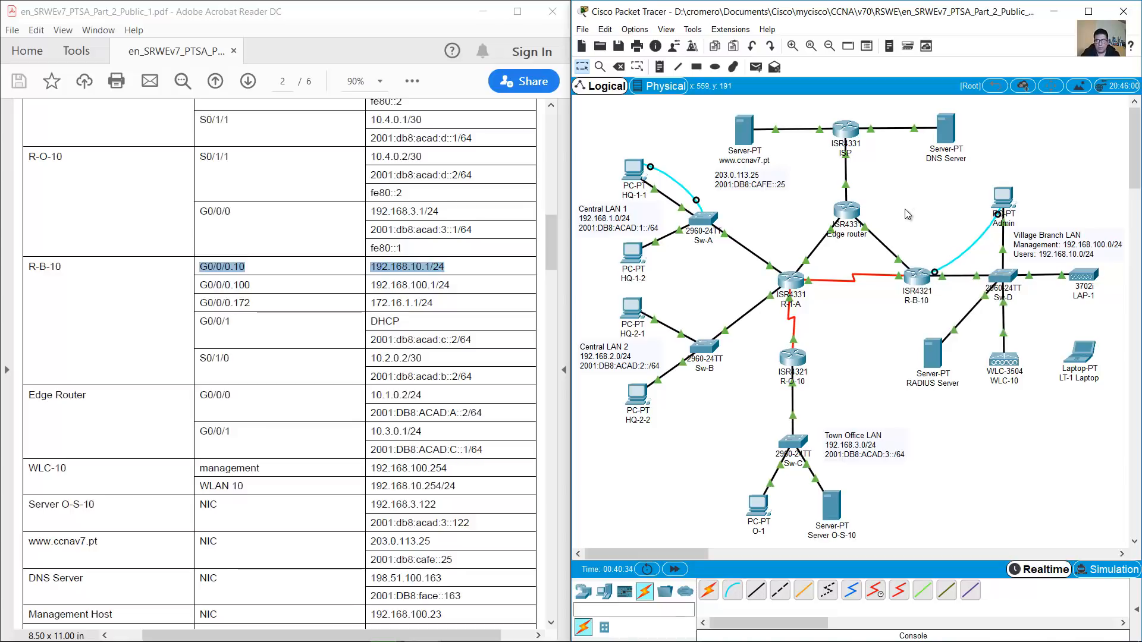
Enlarge the Admin PC window and open its Terminal with default settings
left_click(1003, 198)
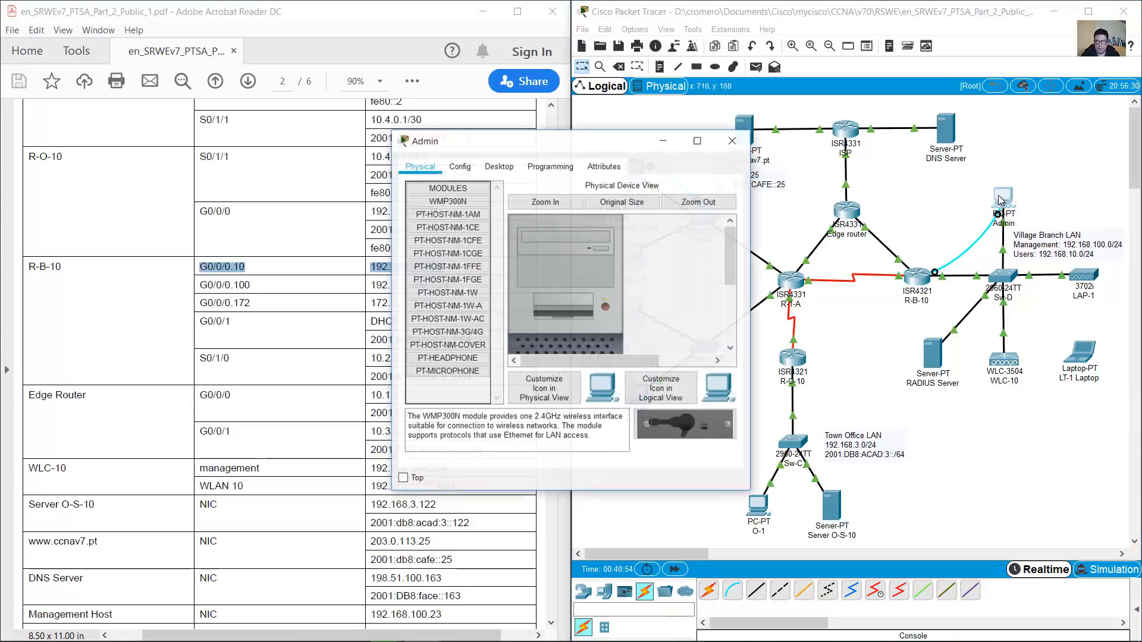
left_click_drag(529, 140, 598, 67)
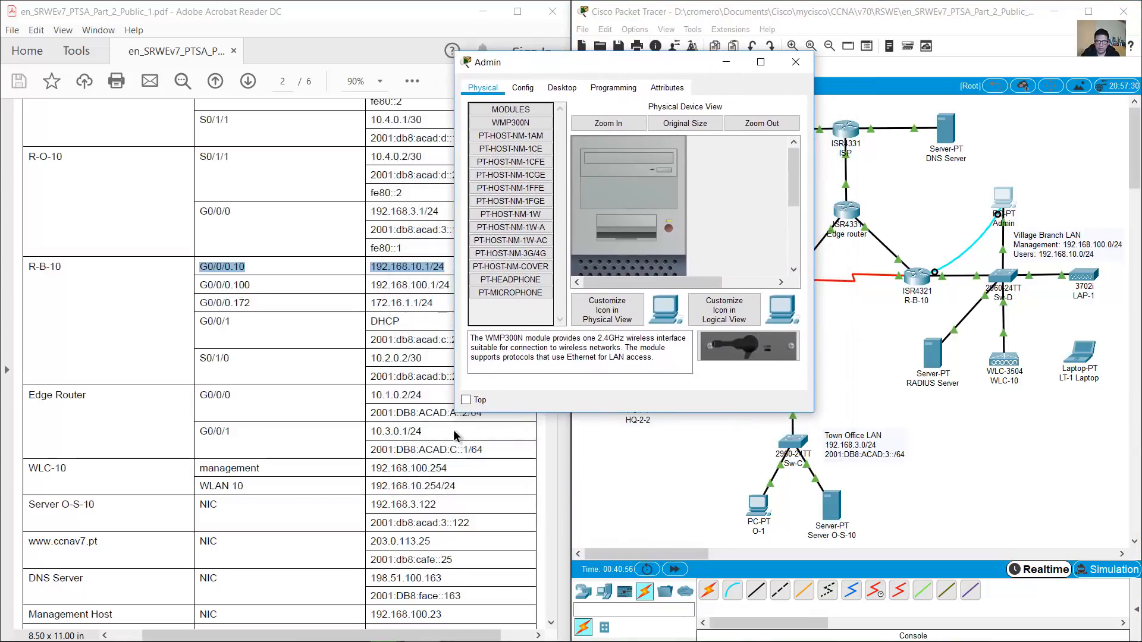
left_click_drag(814, 415, 964, 601)
left_click(576, 89)
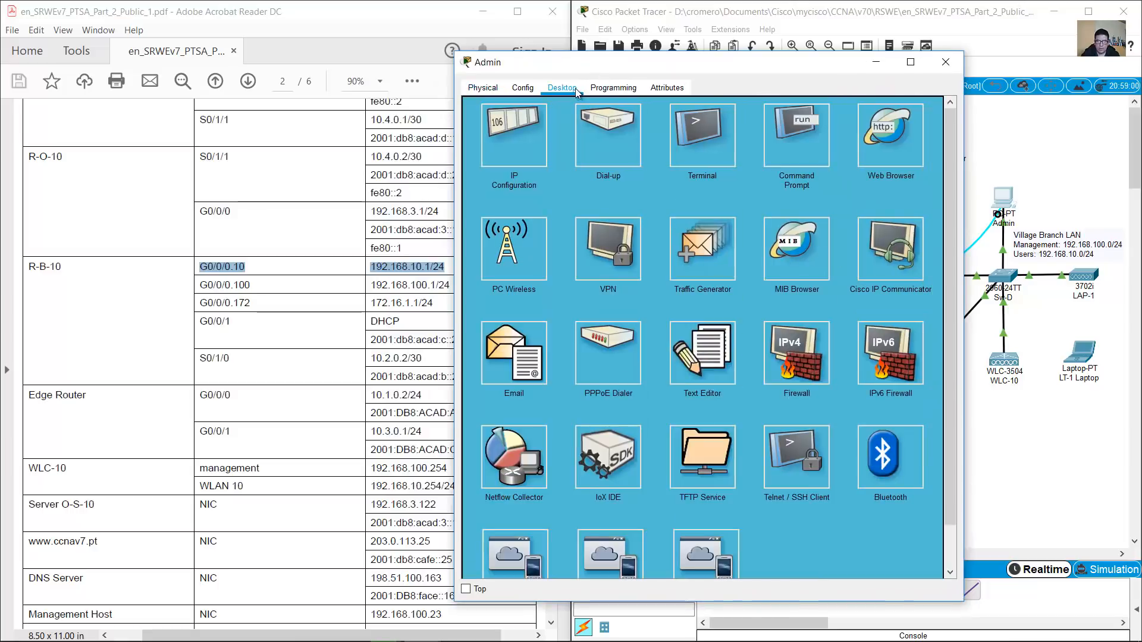
left_click(696, 143)
left_click(916, 232)
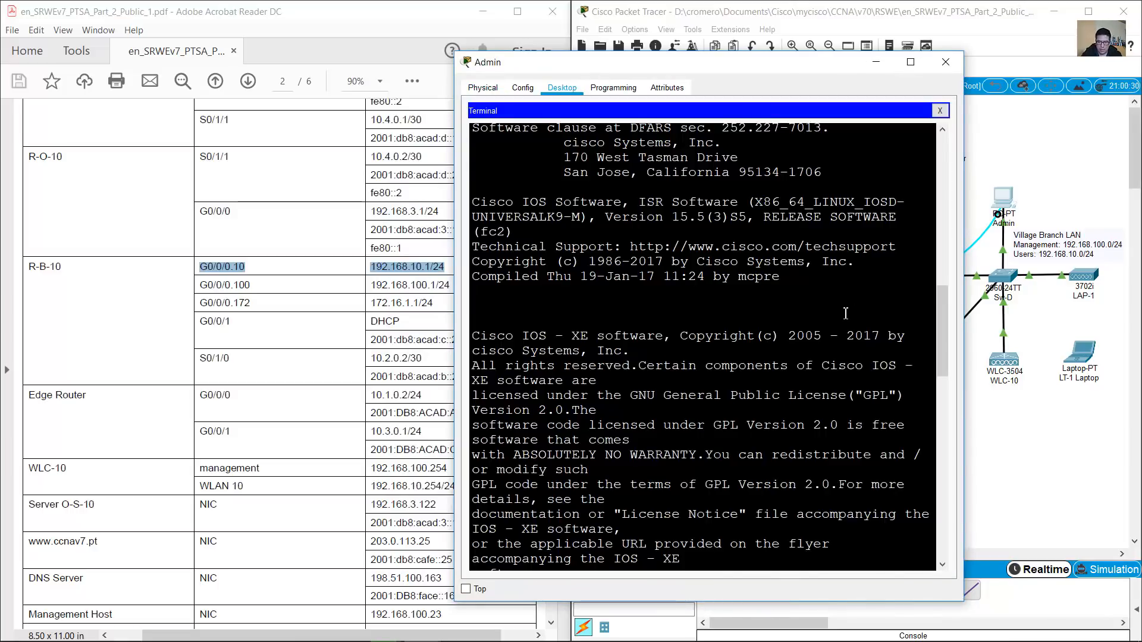
Enter enable and conf term on R-B-10, then start typing int g0/0/0
key("Return")
type("en")
key("Return")
type("conf term")
key("Return")
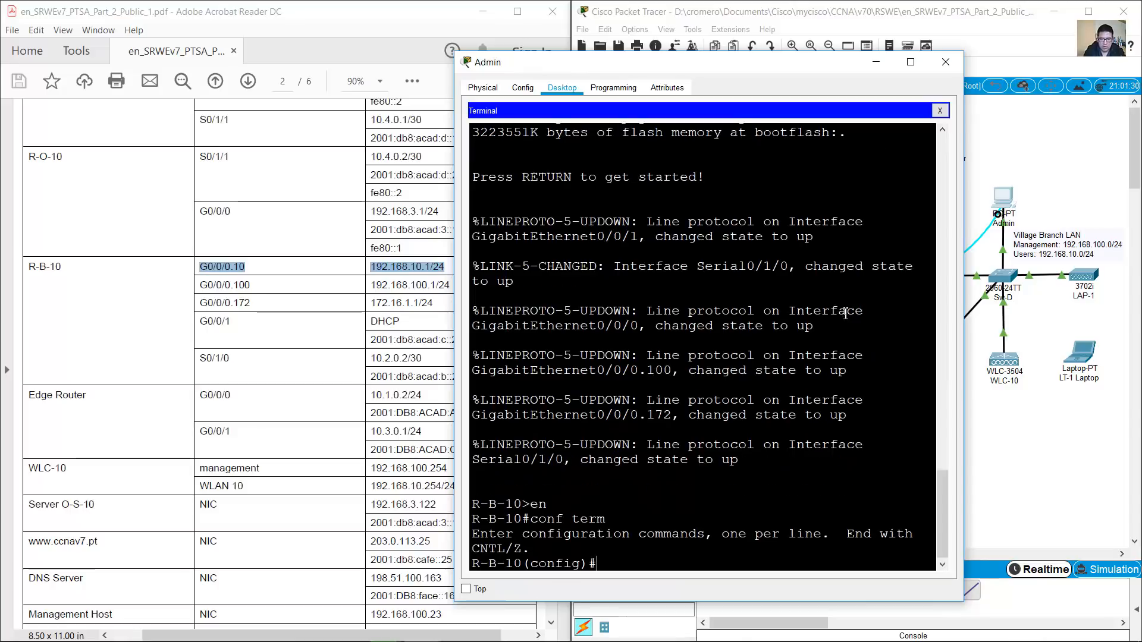
type("int g07")
key("BackSpace")
key("BackSpace")
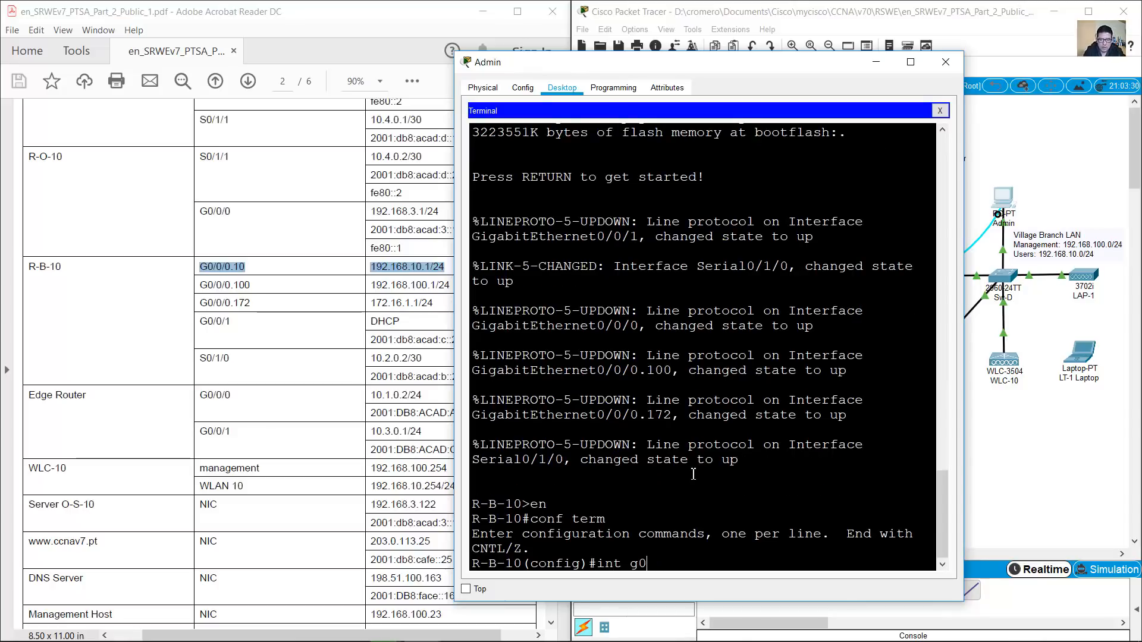
type("/0/0.10")
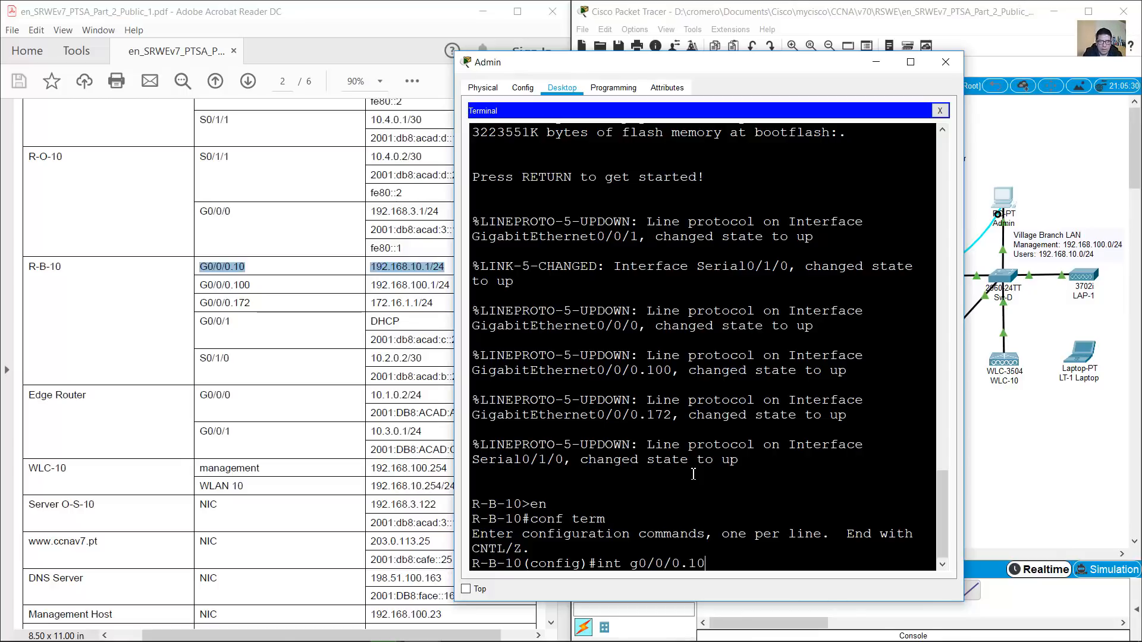
Enter subinterface G0/0/0.10 and give it the description 'WLAN users'
key("Return")
key("Return")
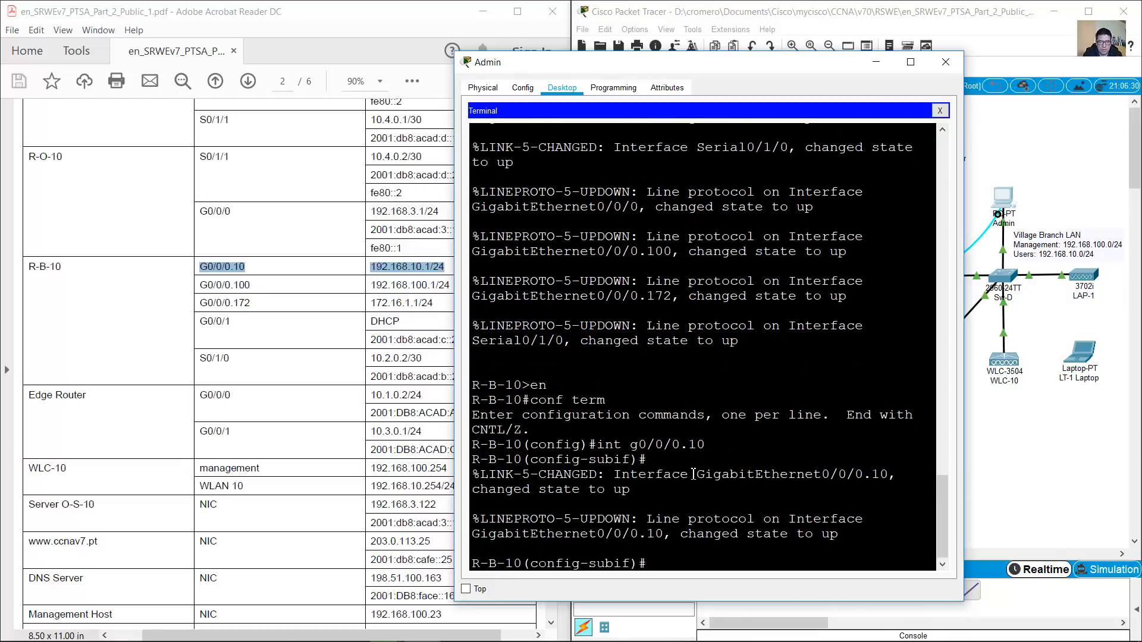
type("description")
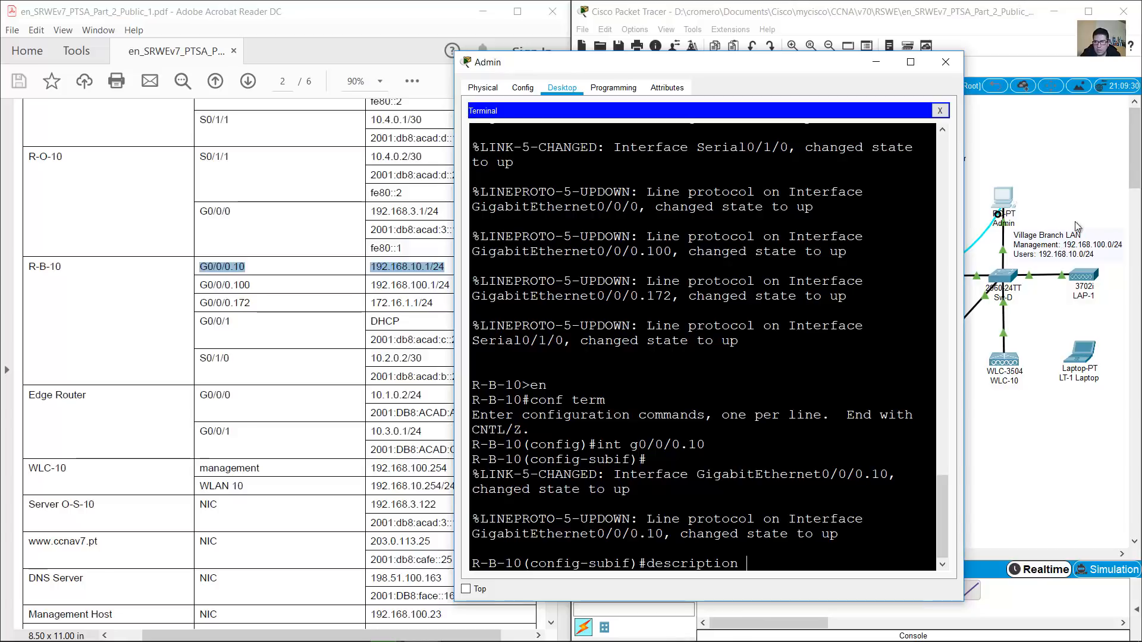
left_click(380, 278)
left_click_drag(370, 266, 454, 267)
left_click(463, 274)
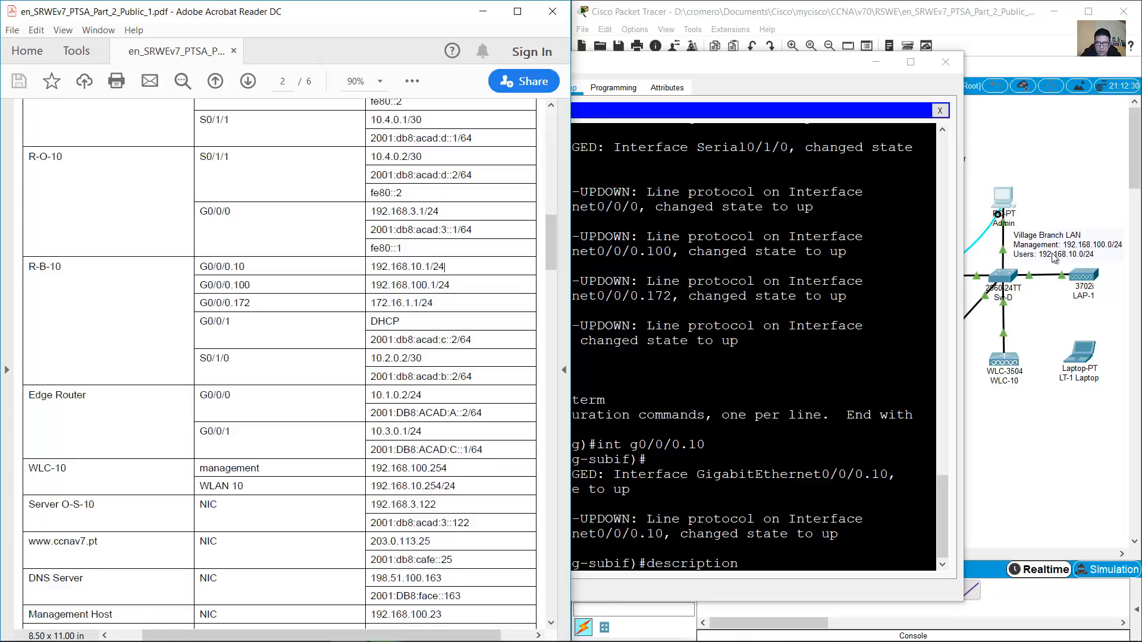
left_click(1064, 270)
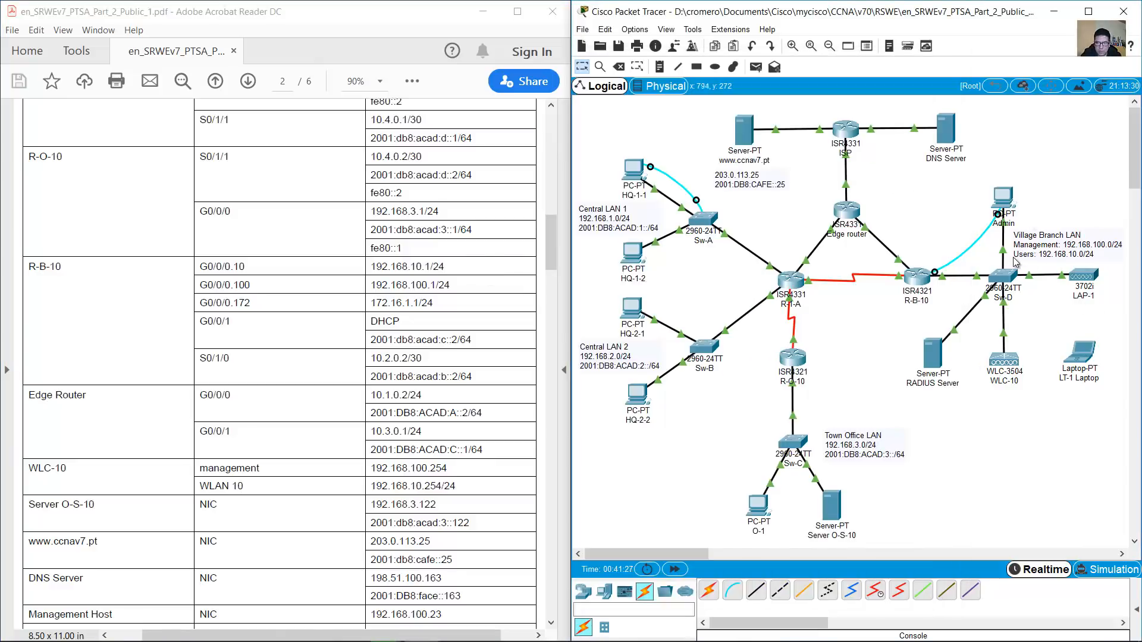
left_click(1005, 215)
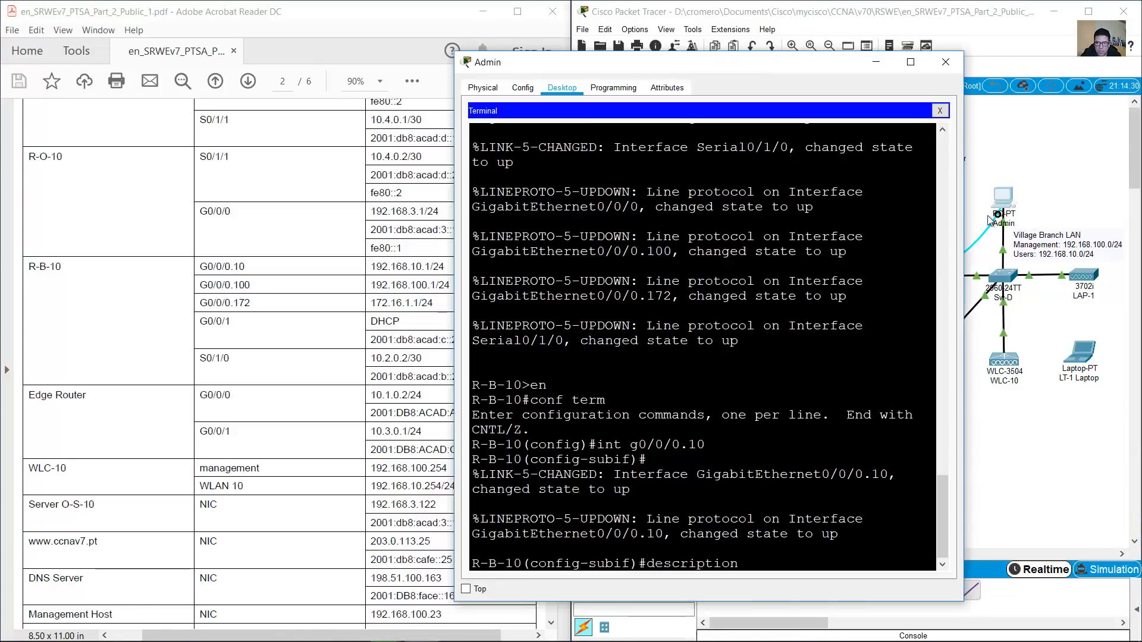
type("AN users")
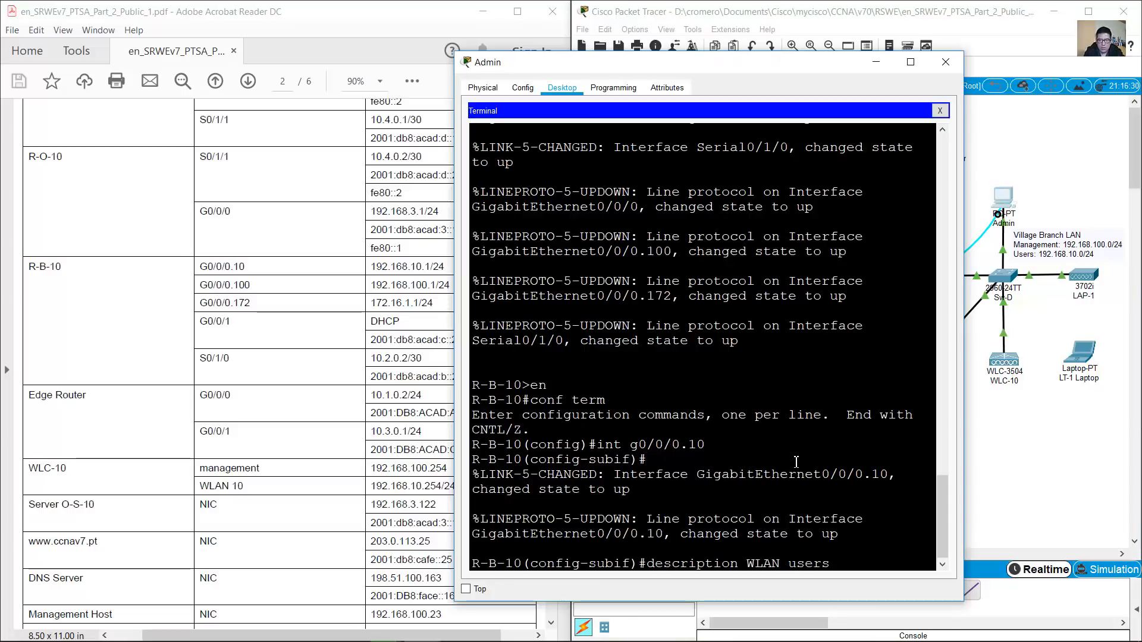
key("Return")
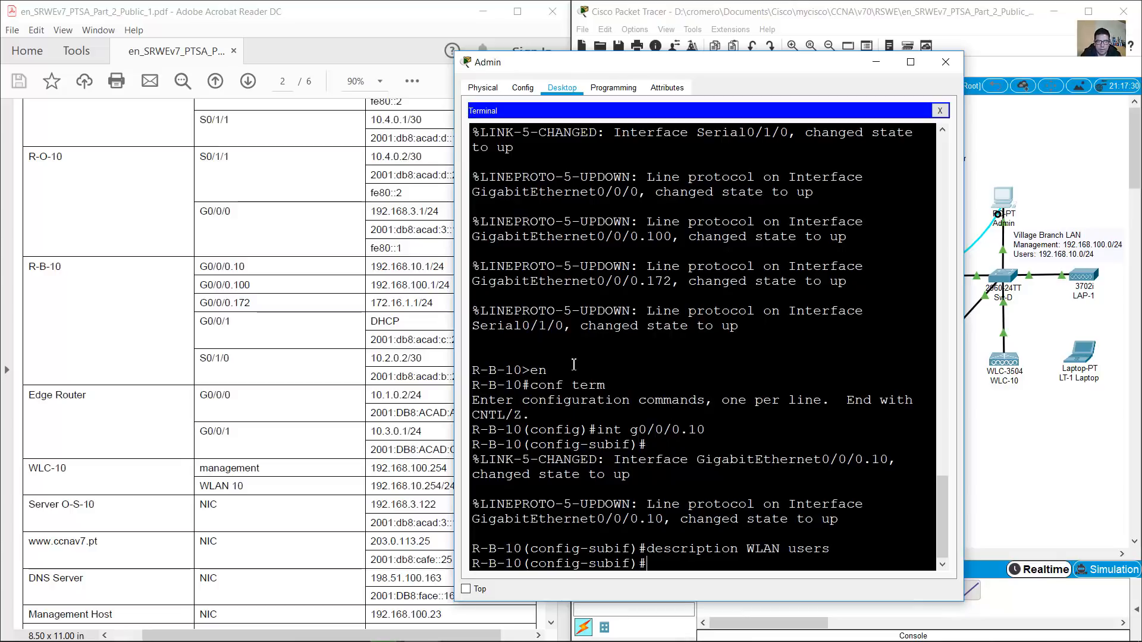
Set dot1Q encapsulation for VLAN 10 on the subinterface
type("enc")
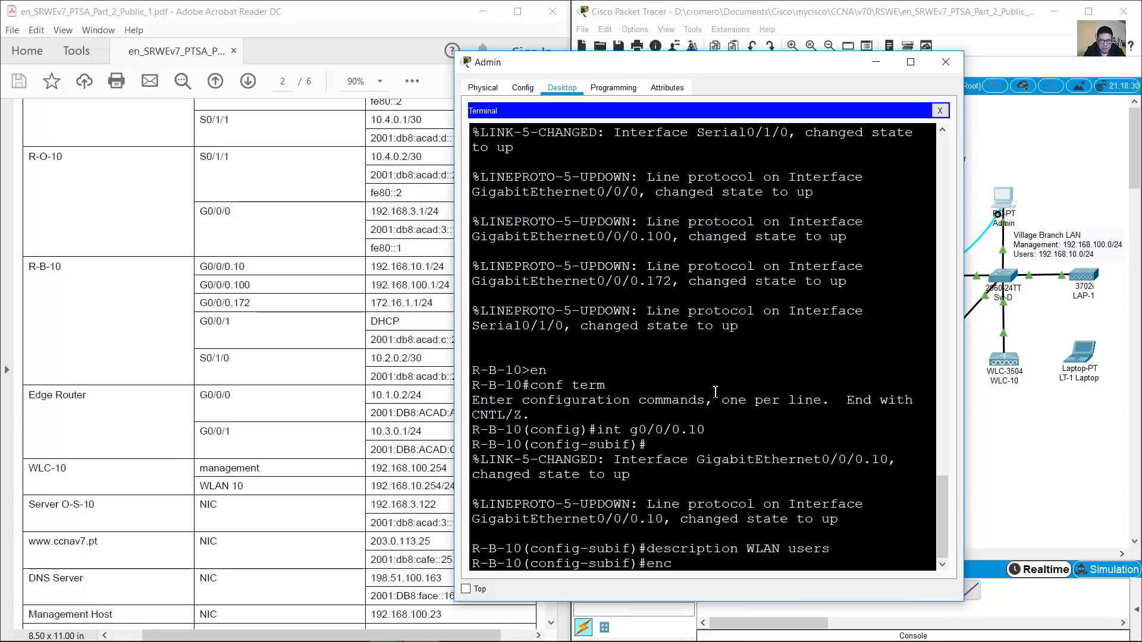
type("apsulation dot1q")
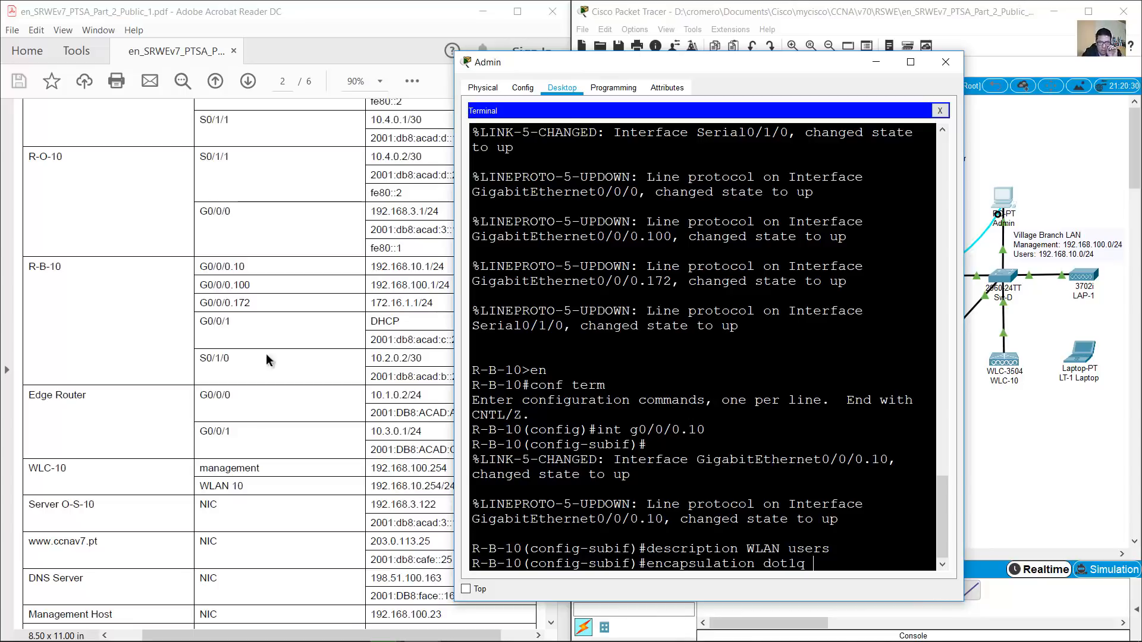
left_click(551, 242)
left_click_drag(552, 242, 529, 431)
left_click_drag(300, 283, 346, 283)
left_click(839, 560)
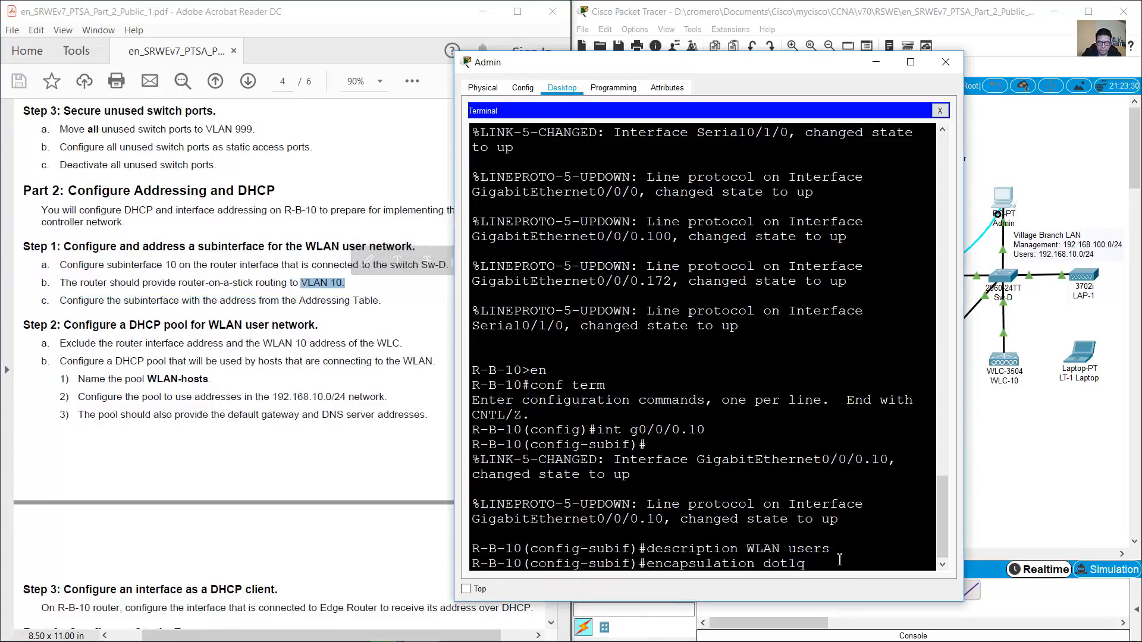
key("Return")
Assign the subinterface IP address 192.168.10.1 255.255.255.0
left_click_drag(182, 300, 350, 300)
left_click_drag(548, 435, 548, 243)
left_click_drag(370, 278, 441, 275)
left_click(861, 470)
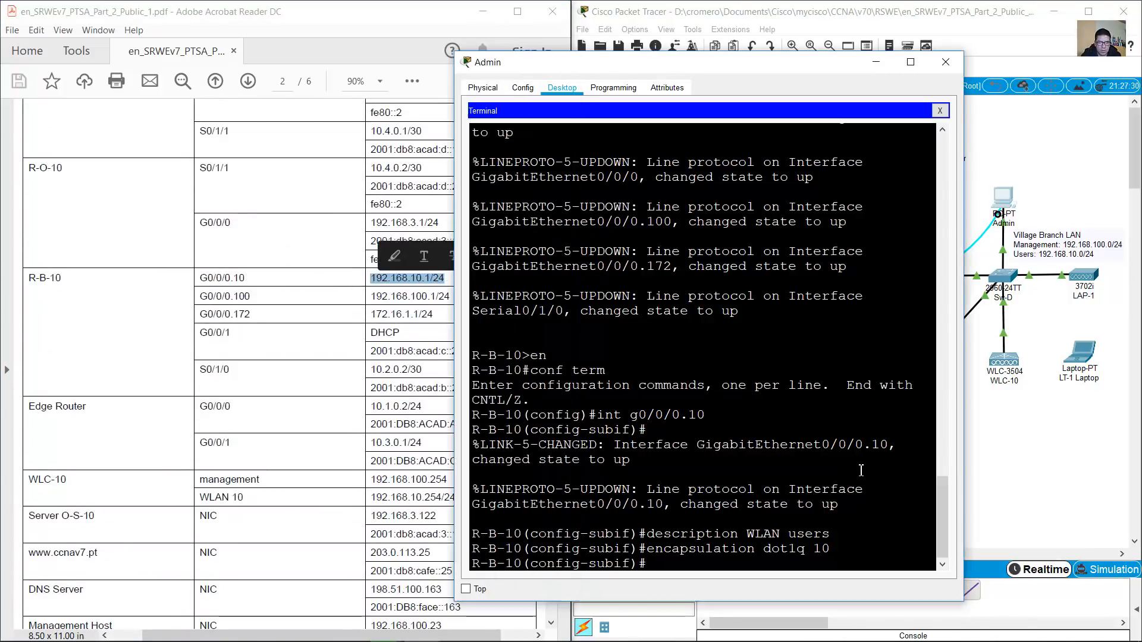
type("ip add")
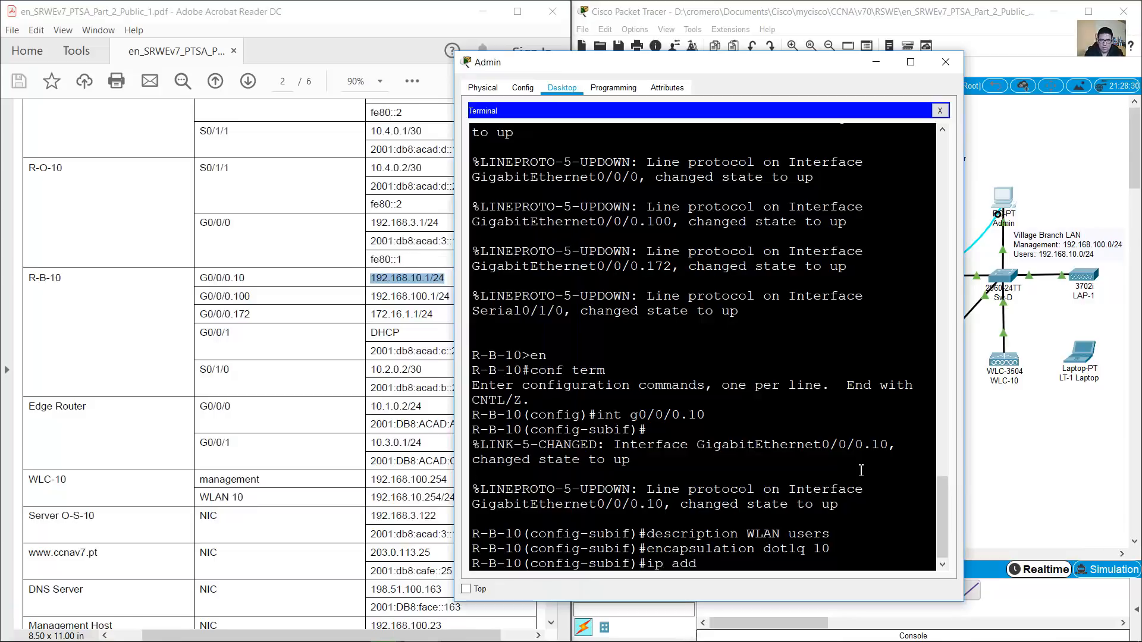
type("ress 192.168.10.1 255.255.")
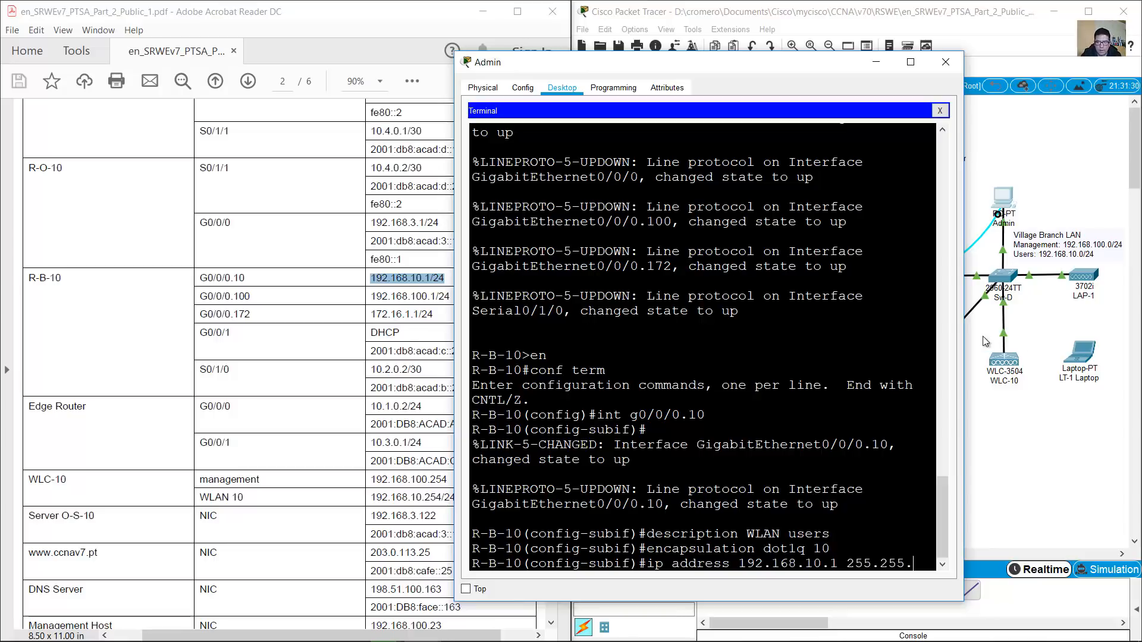
left_click_drag(964, 328, 1107, 328)
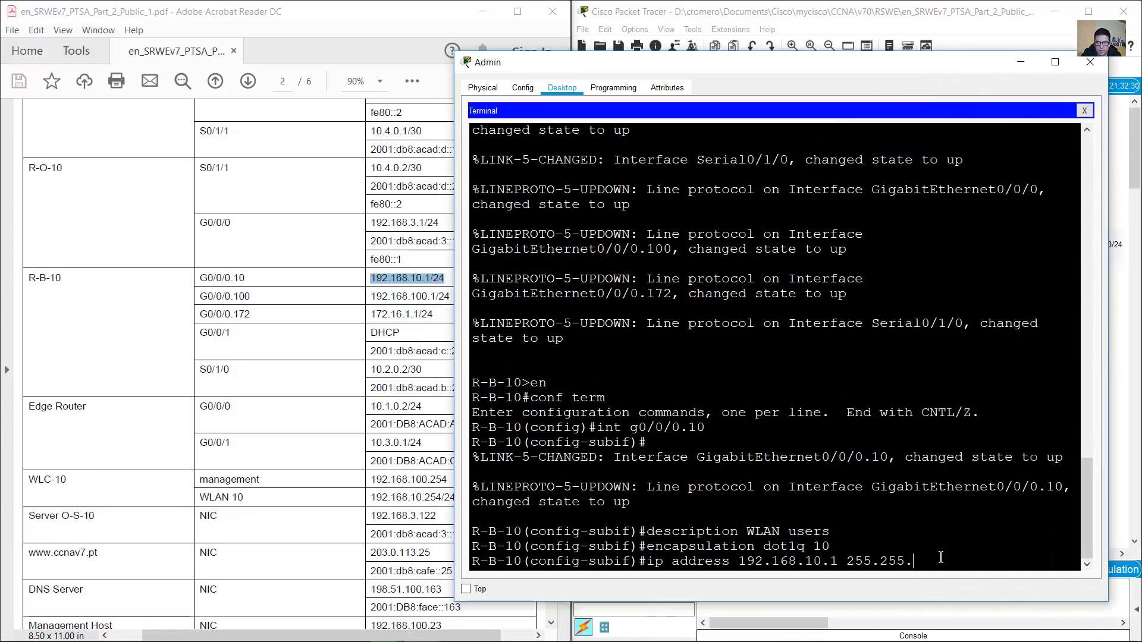
type("255.0")
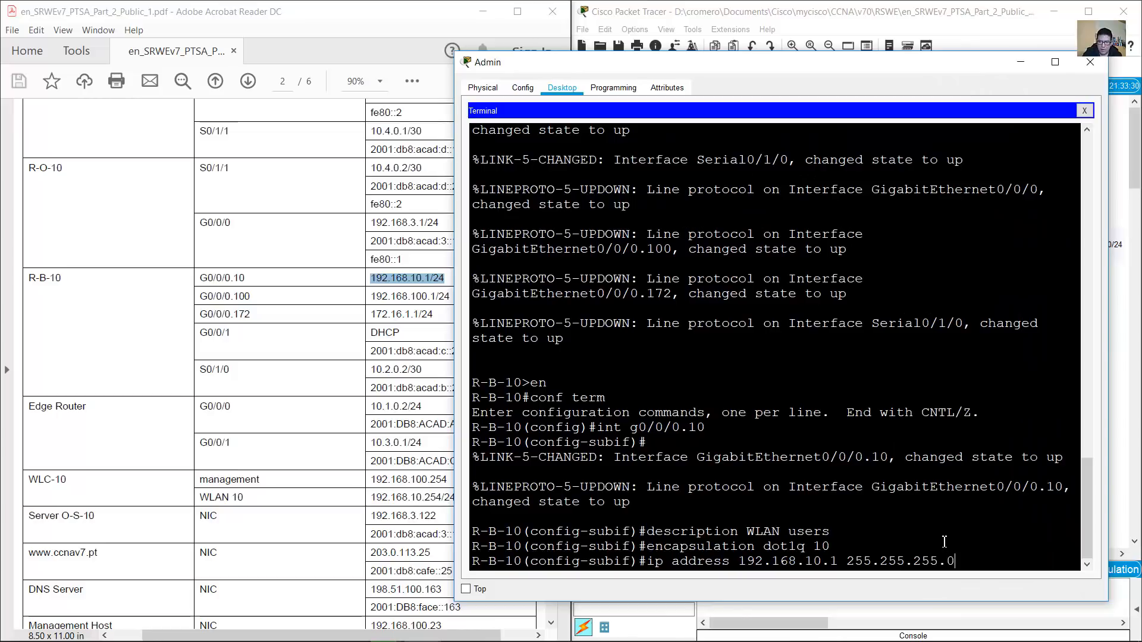
key("Return")
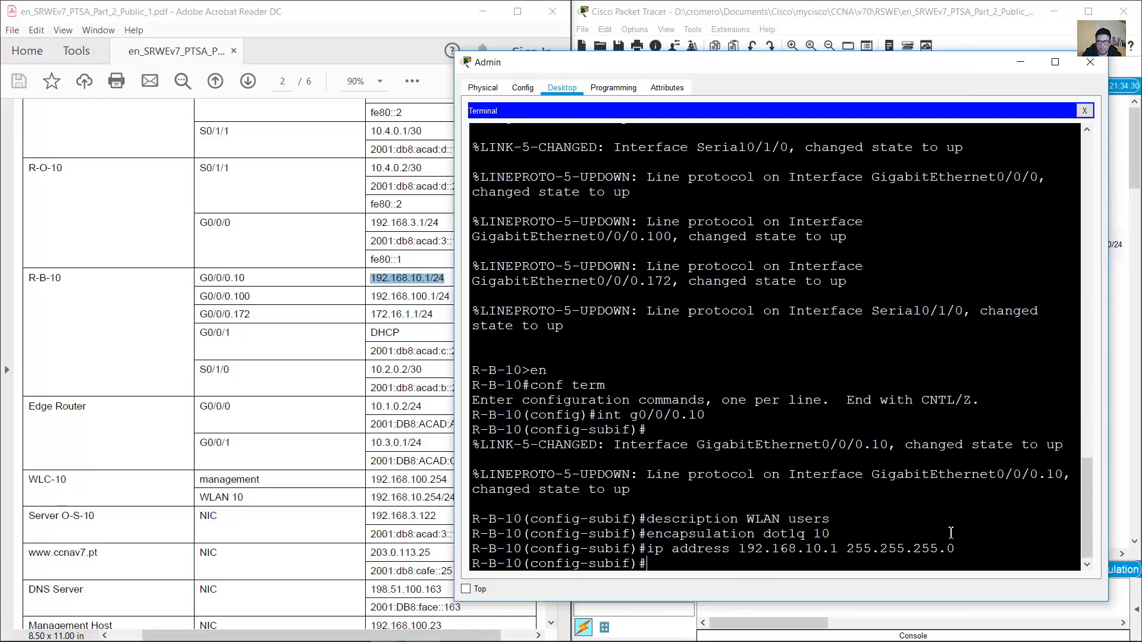
left_click(946, 23)
Scroll the PDF to Step 2 and read the 2a address-exclusion instructions
left_click(544, 68)
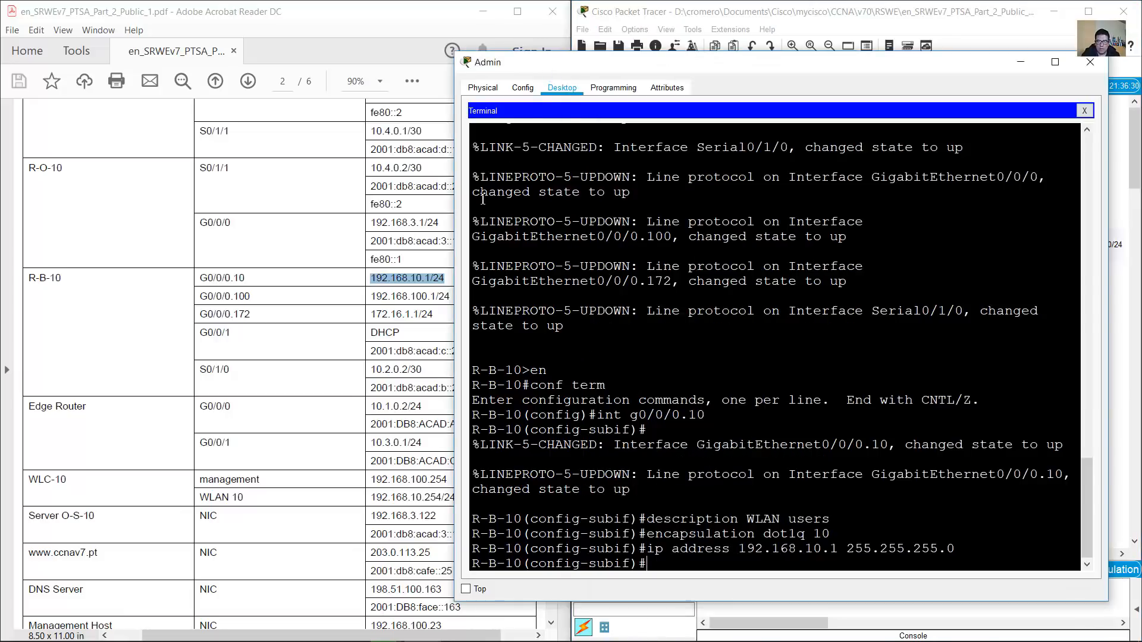
left_click(420, 263)
left_click_drag(547, 244, 537, 443)
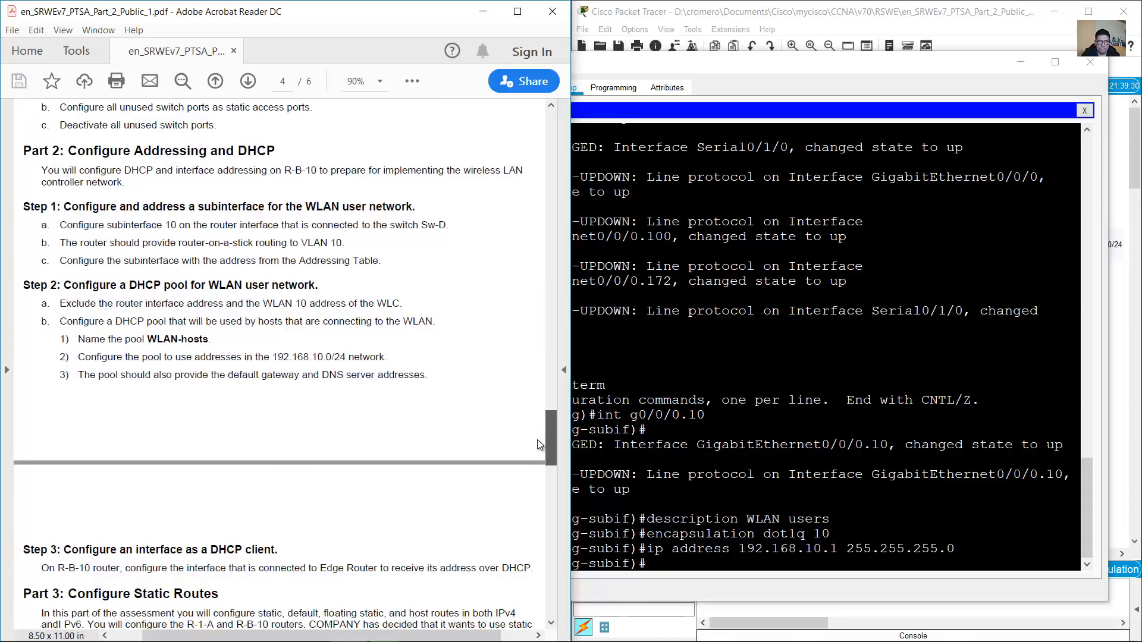
left_click_drag(537, 440, 537, 449)
left_click_drag(71, 197, 322, 196)
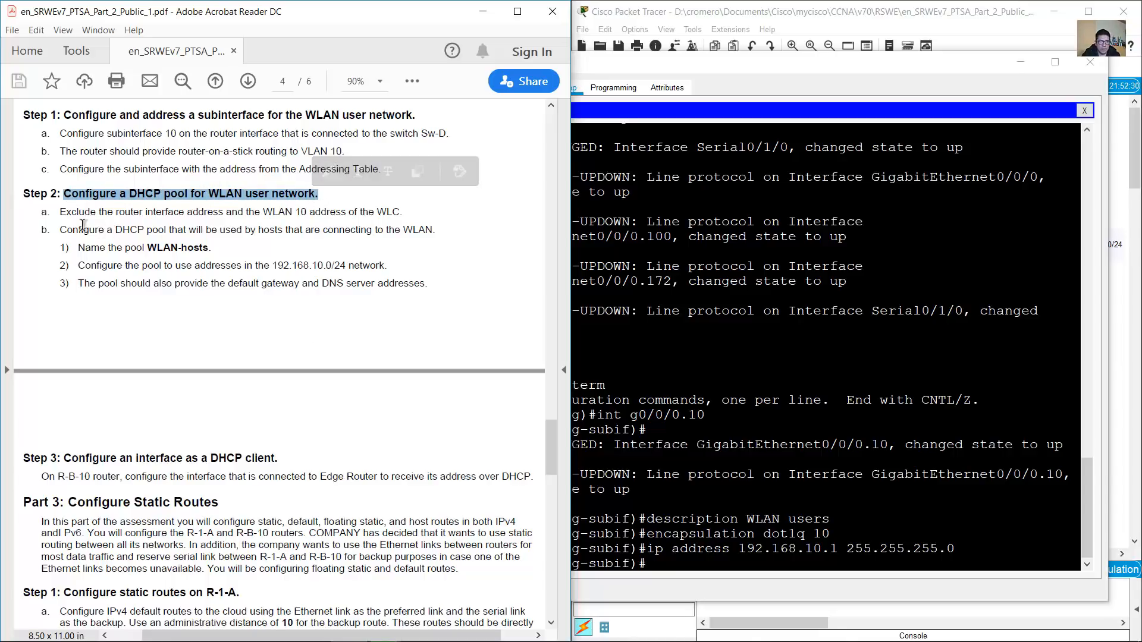
left_click_drag(60, 213, 302, 210)
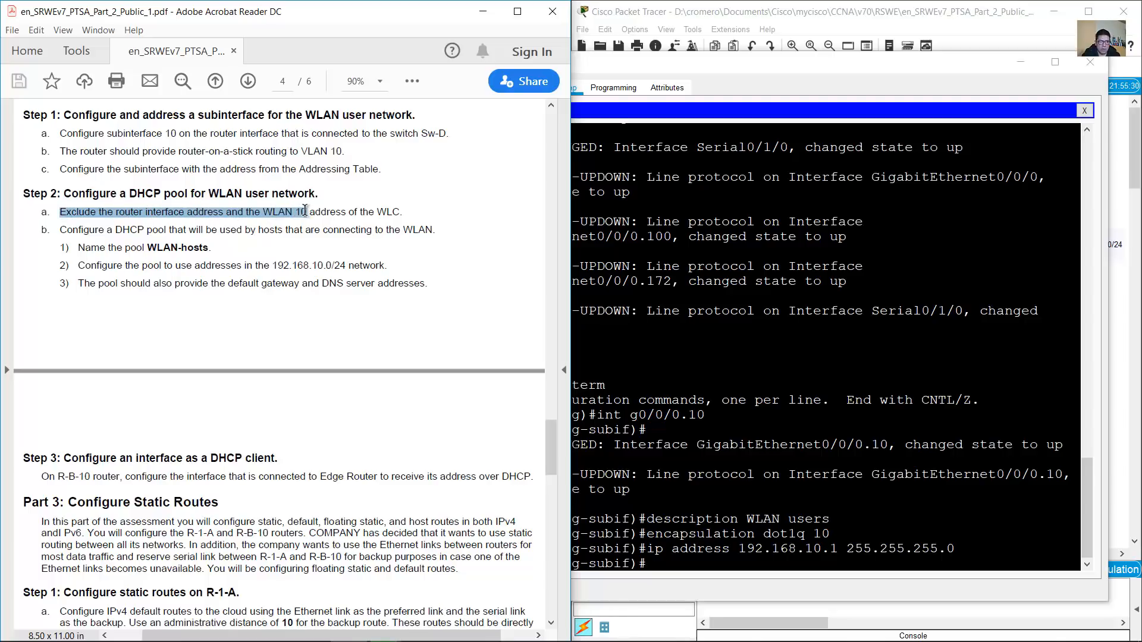
left_click_drag(306, 211, 410, 212)
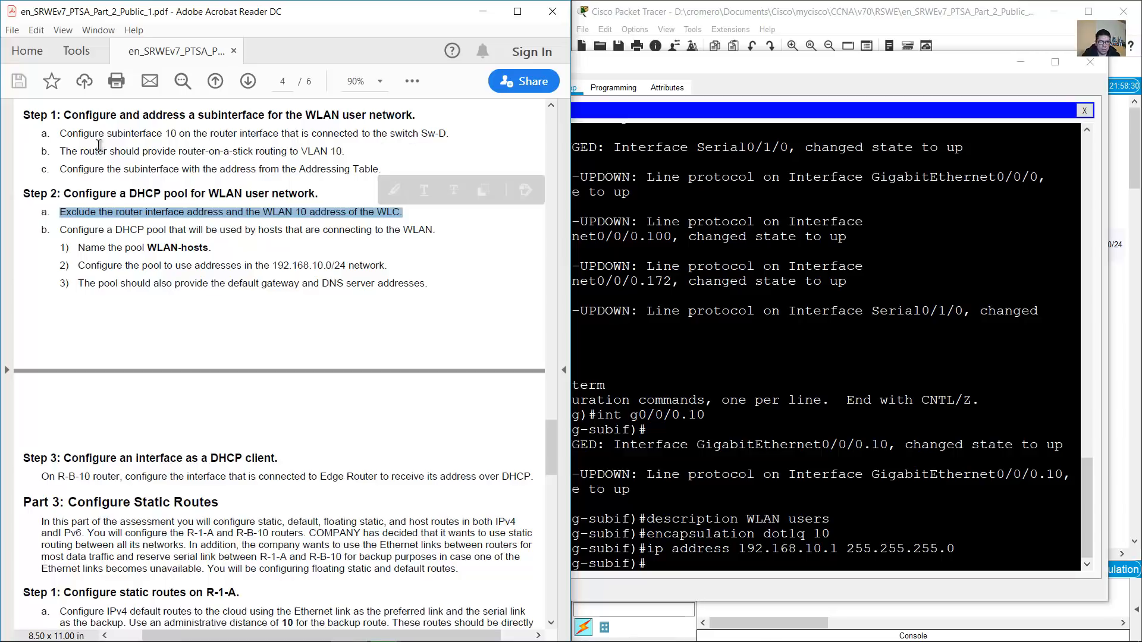
left_click(100, 189)
left_click_drag(66, 211, 223, 211)
Exit the subinterface and exclude 192.168.10.1 from DHCP with ip dhcp excluded-address
left_click(793, 420)
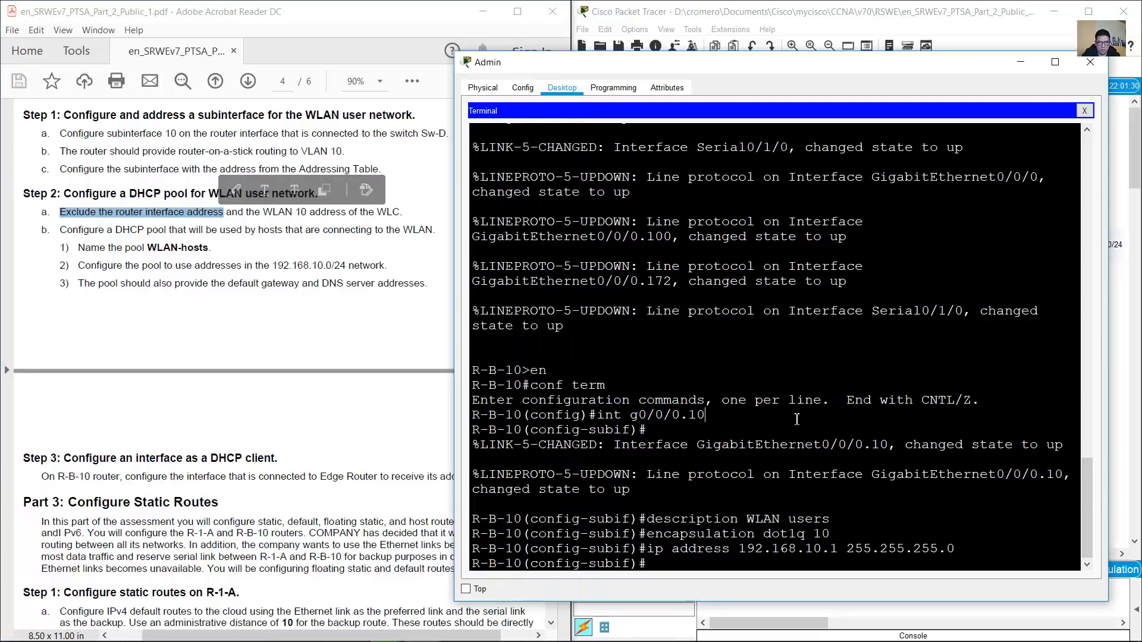
type("exit")
key("Return")
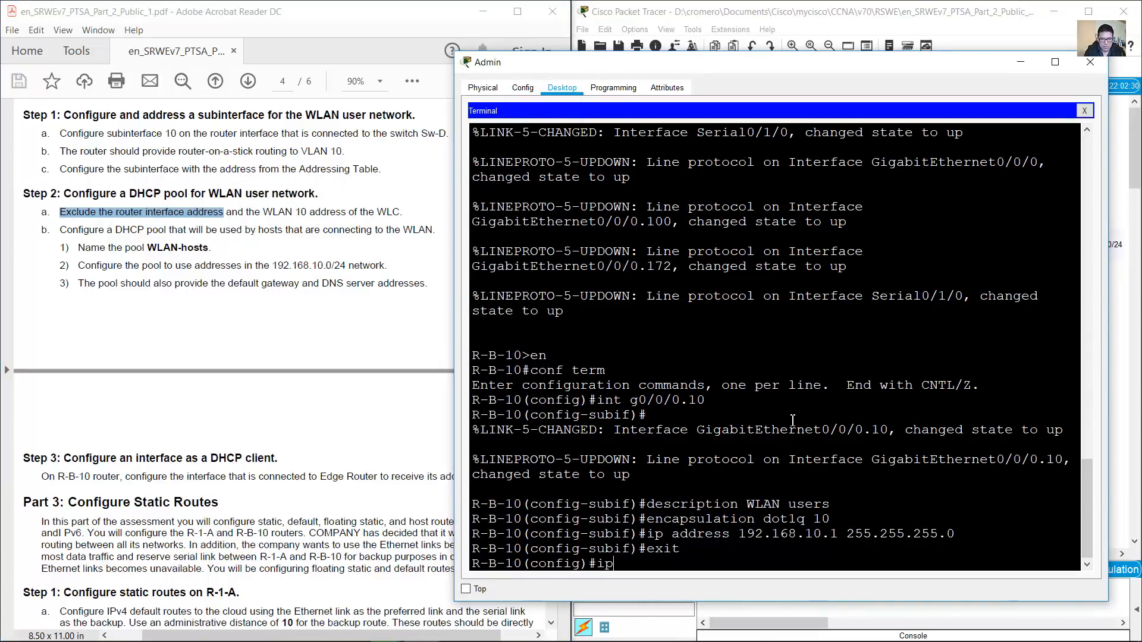
type("ip dhcp excluded-a")
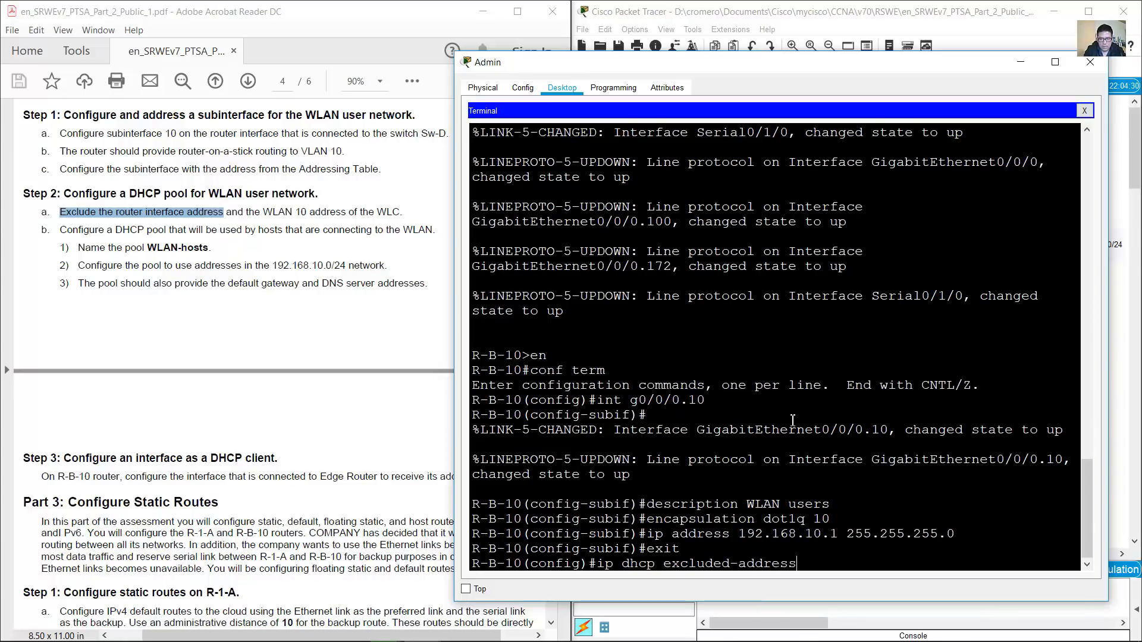
type("ddress 192.168.10.1")
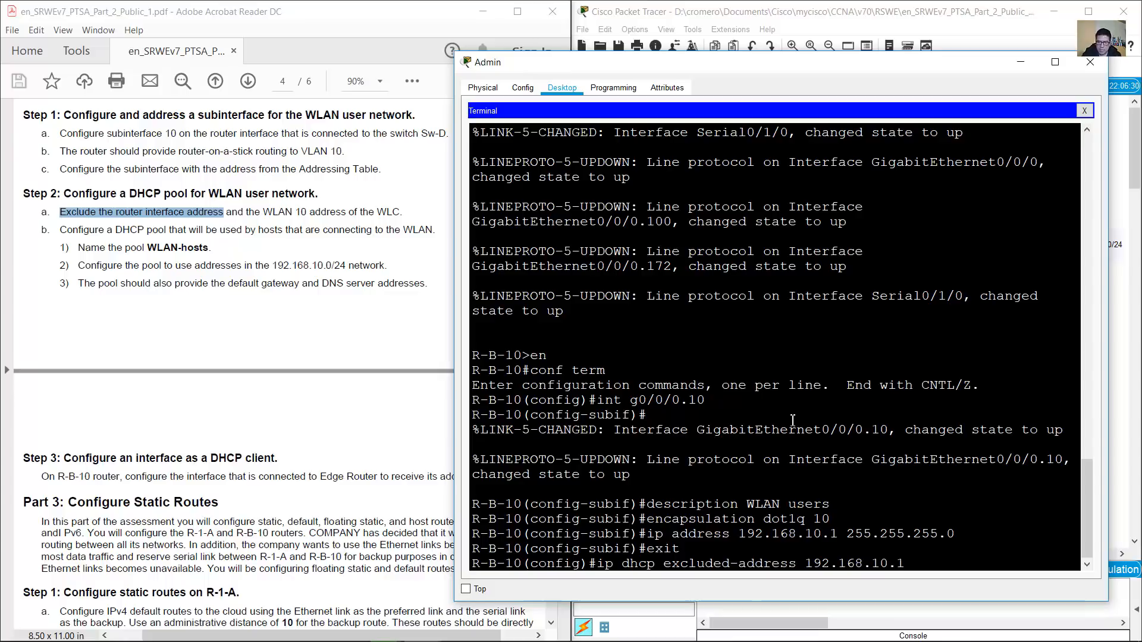
left_click_drag(838, 540, 739, 541)
left_click(914, 565)
left_click(803, 18)
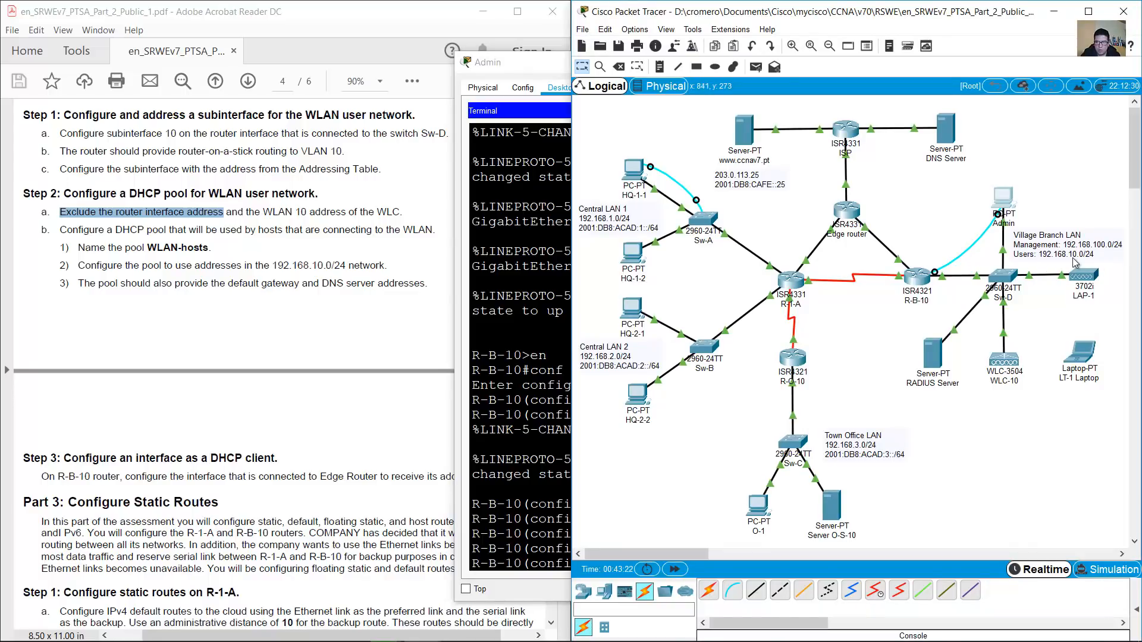
left_click(562, 444)
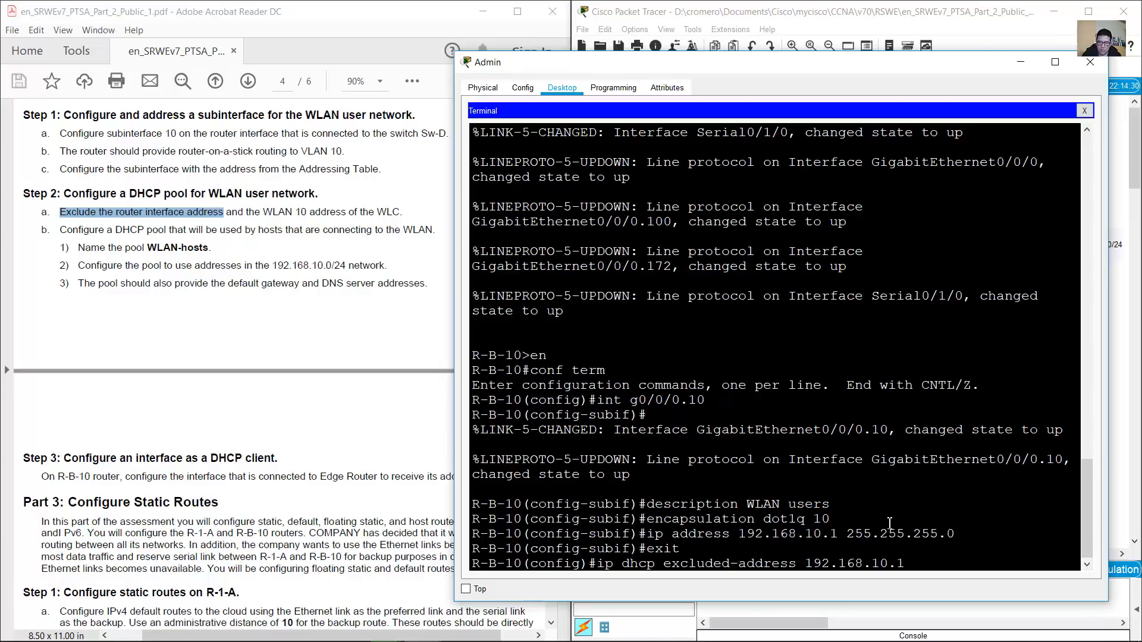
key("Return")
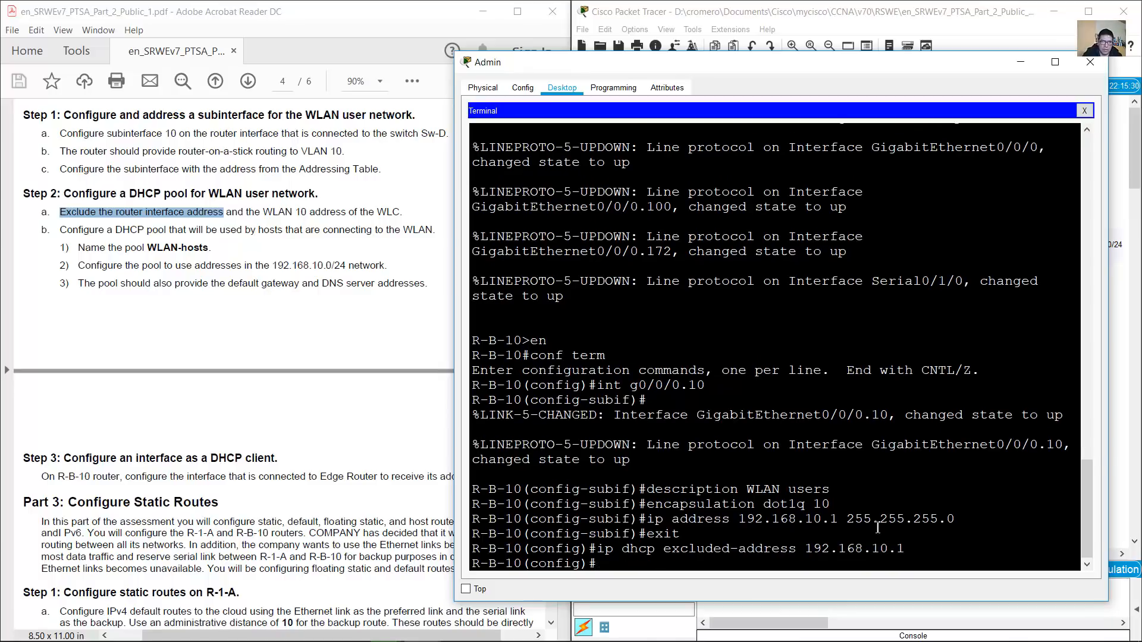
Confirm WLC-10's WLAN 10 address in the table and exclude 192.168.10.254 too
left_click(246, 212)
left_click_drag(263, 212, 402, 212)
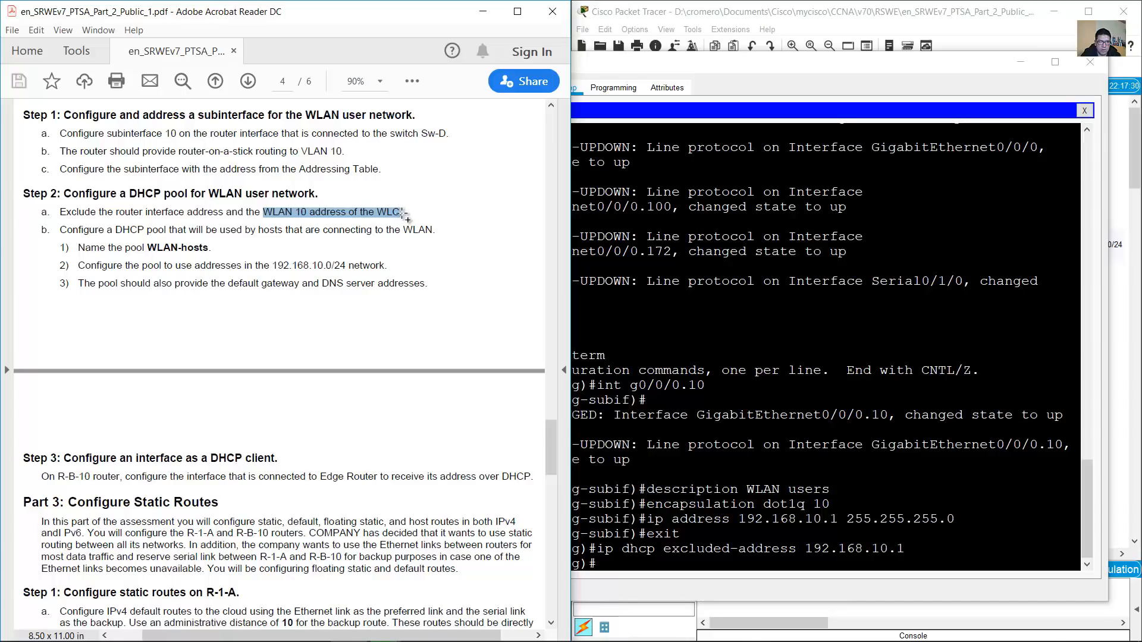
left_click(1120, 345)
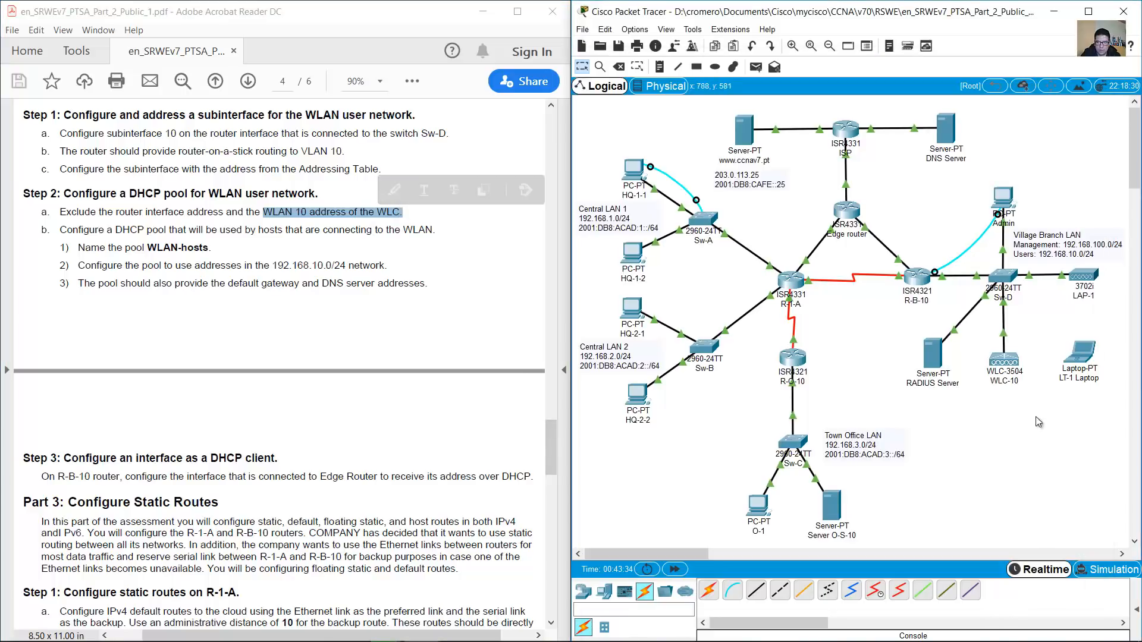
left_click_drag(553, 471, 550, 293)
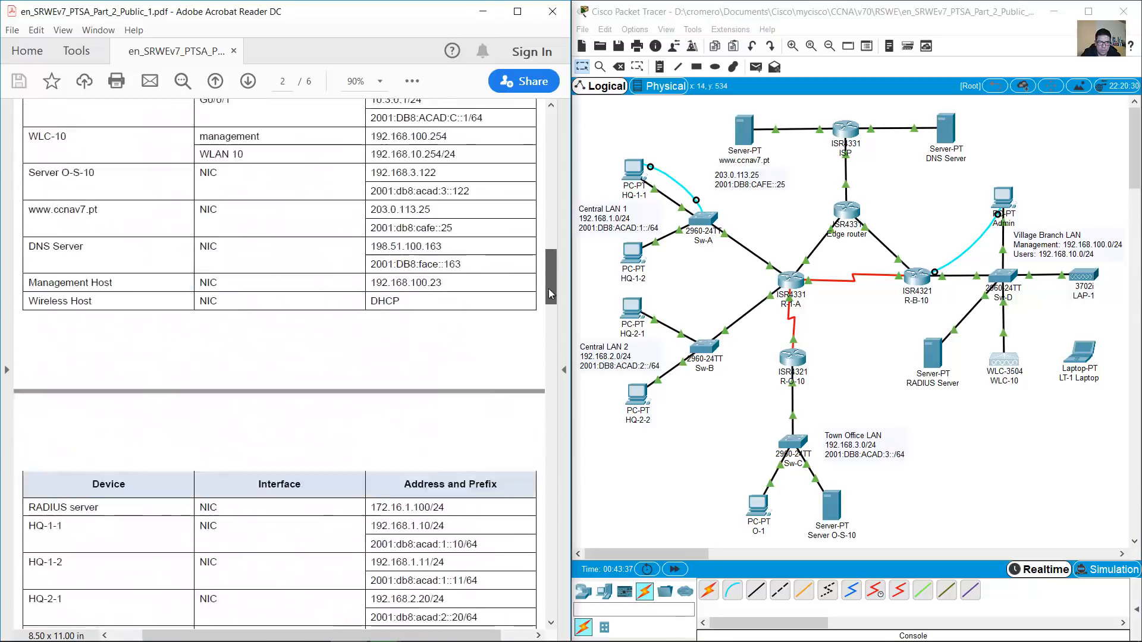
left_click_drag(38, 241, 476, 265)
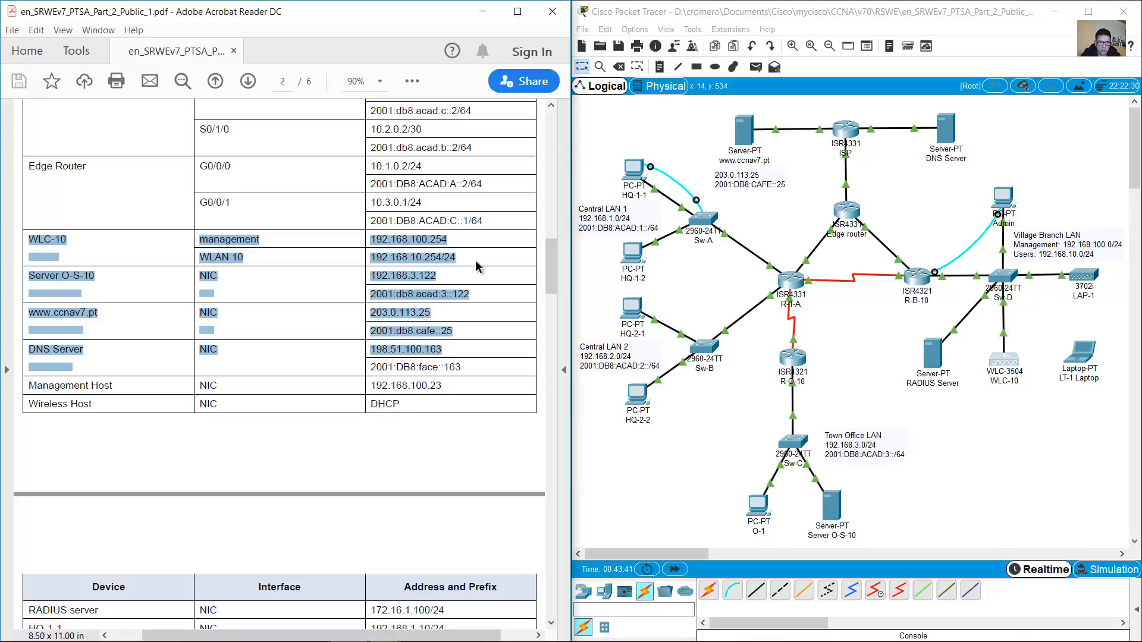
left_click(475, 266)
left_click_drag(204, 239, 443, 261)
left_click(415, 263)
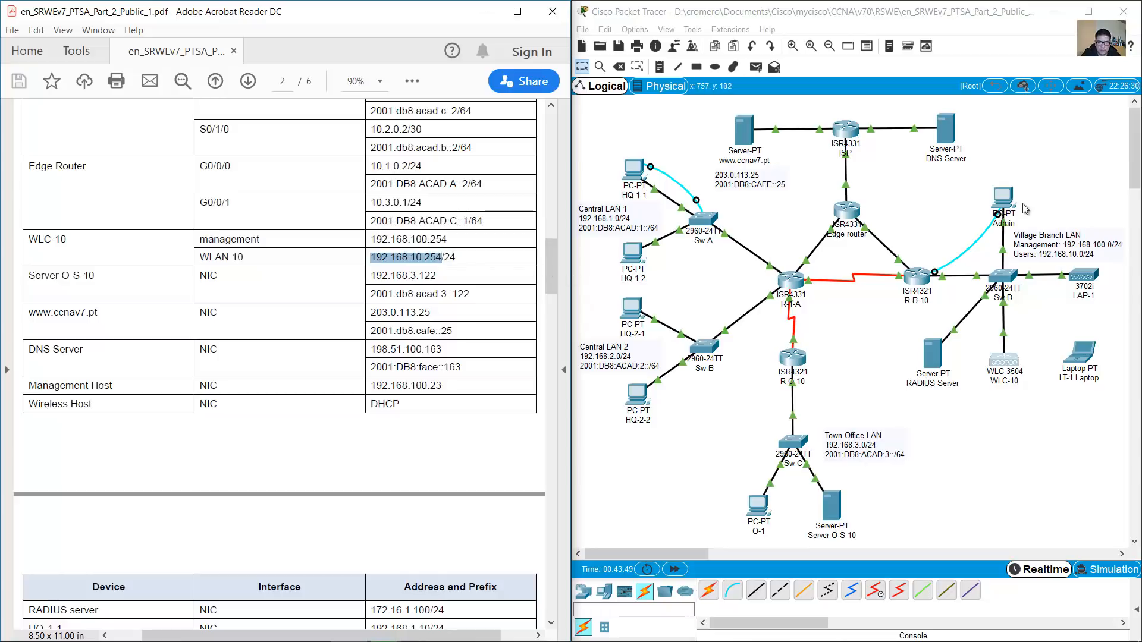
left_click(1011, 201)
key("Up")
key("BackSpace")
type("254")
key("Return")
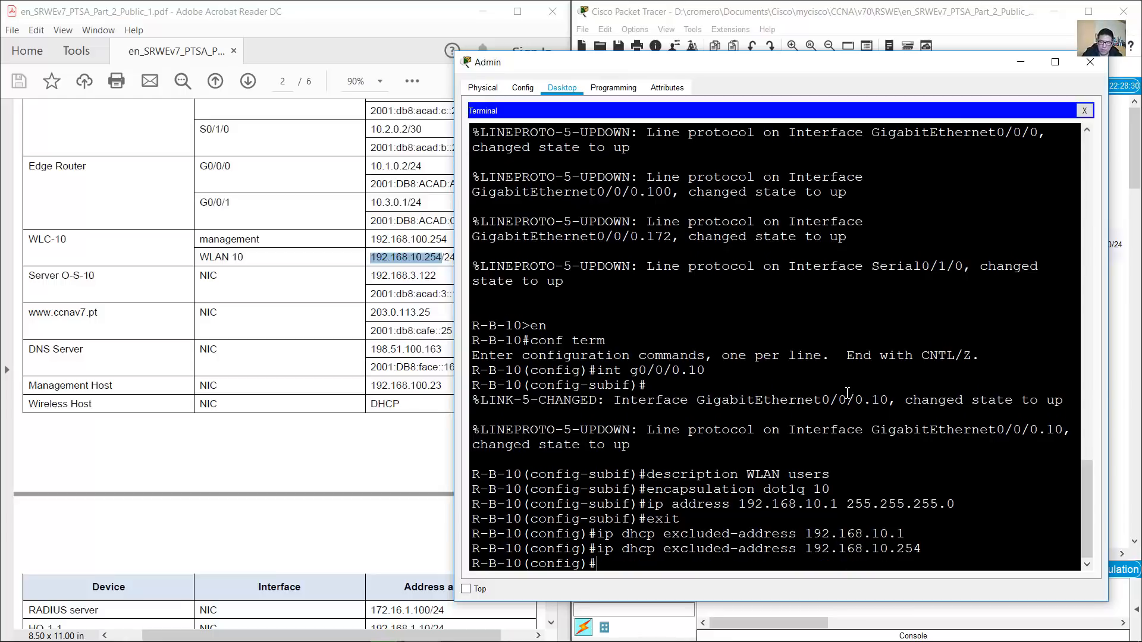
Create pool WLAN-hosts with network 192.168.10.0 255.255.255.0 and default-router 192.168.10.1
left_click(299, 324)
left_click_drag(552, 268, 555, 455)
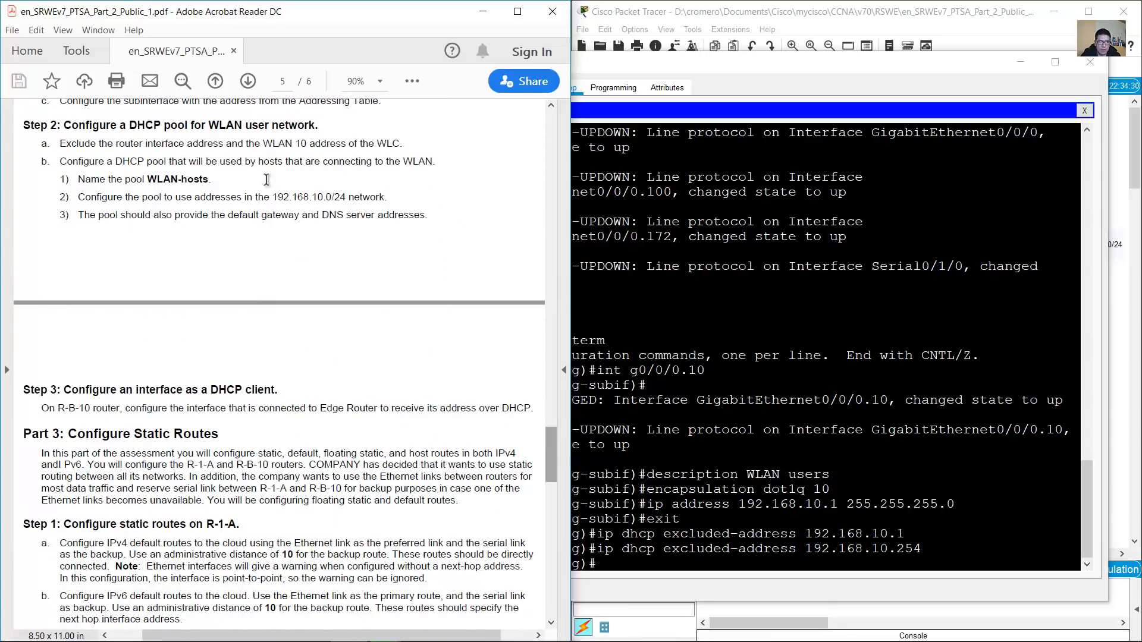
left_click_drag(77, 179, 227, 181)
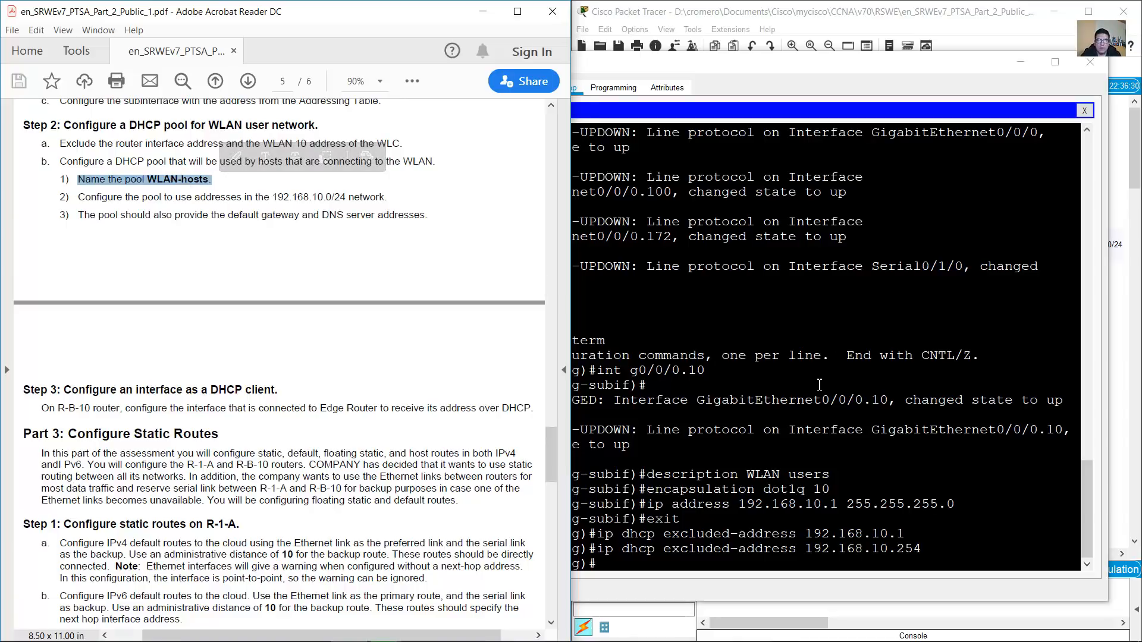
left_click(822, 388)
type("ip dhcp ")
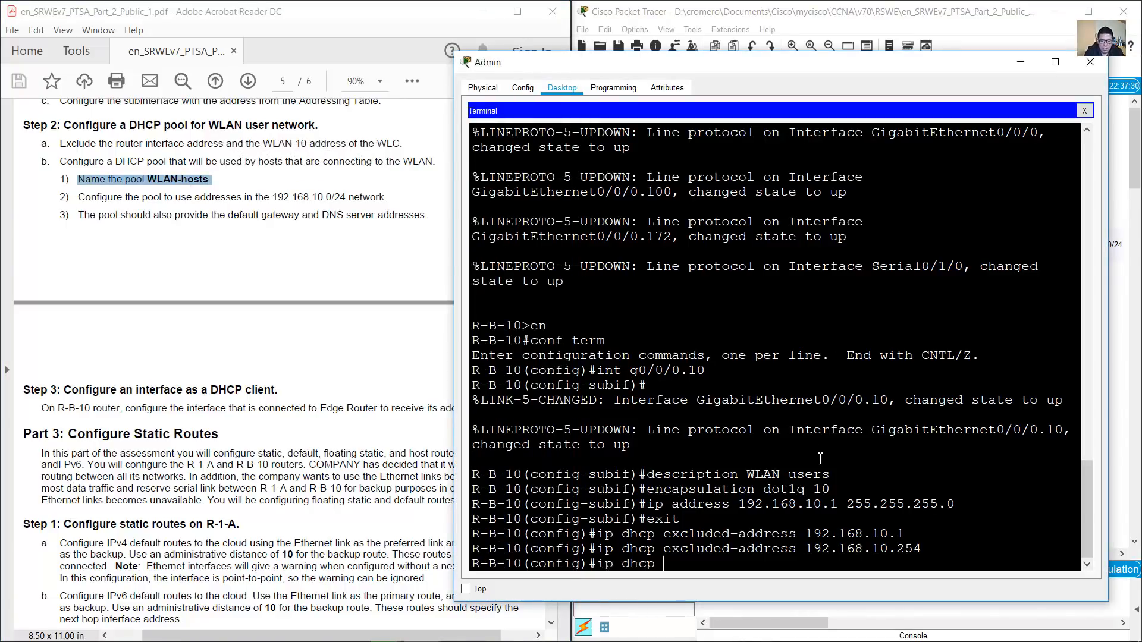
type("pool W")
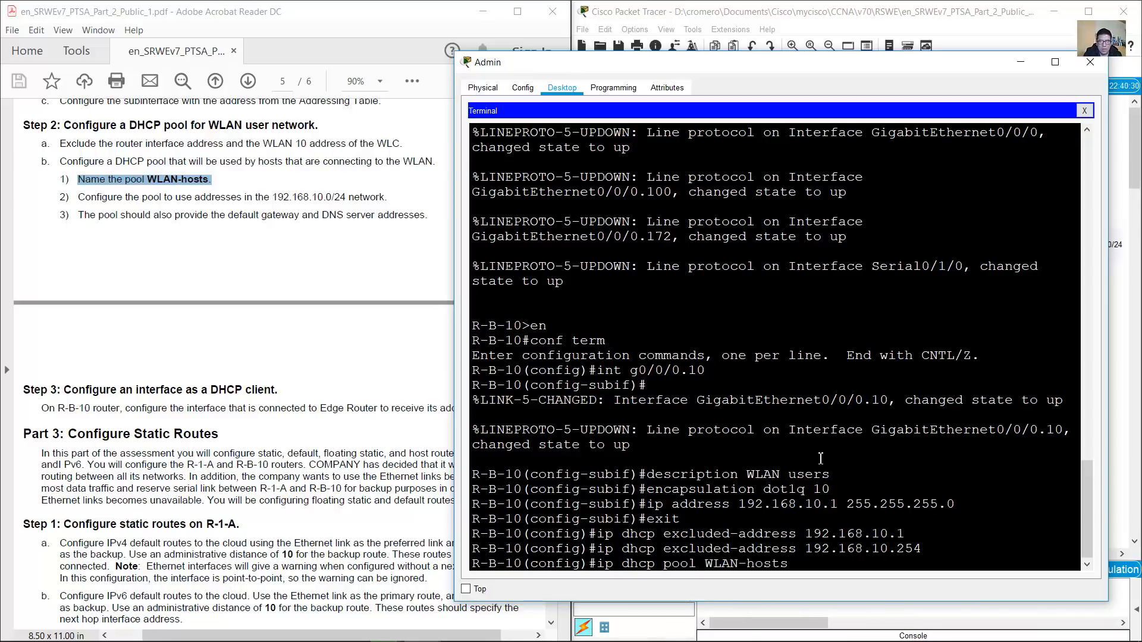
type("LAN-hosts")
key("Return")
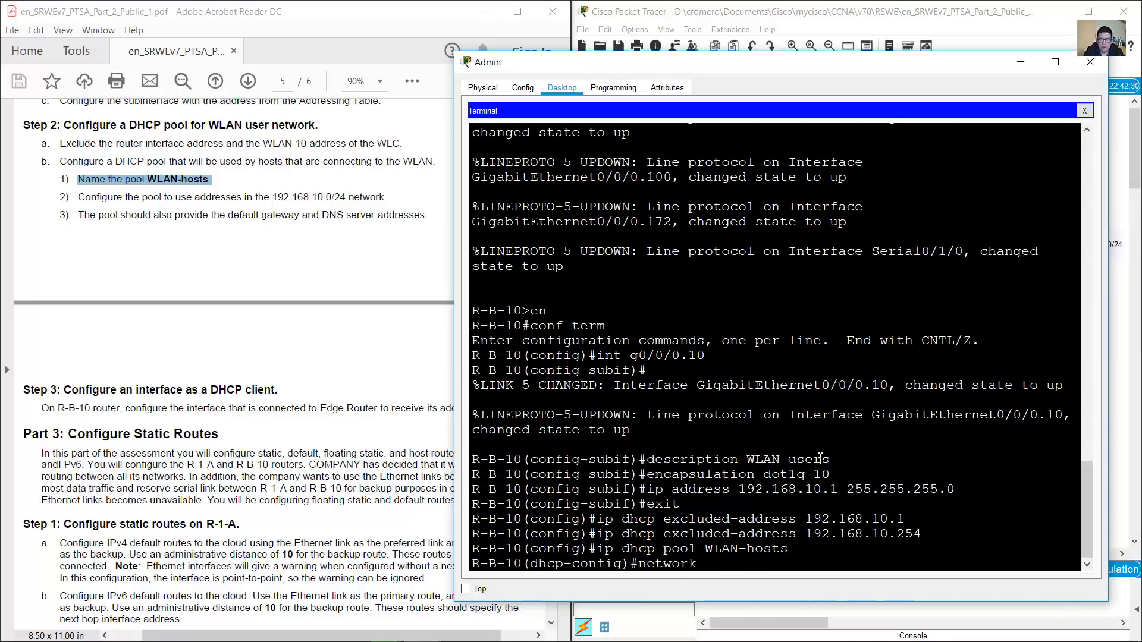
type("network 192.168.10.0 255.255.255.0")
key("Return")
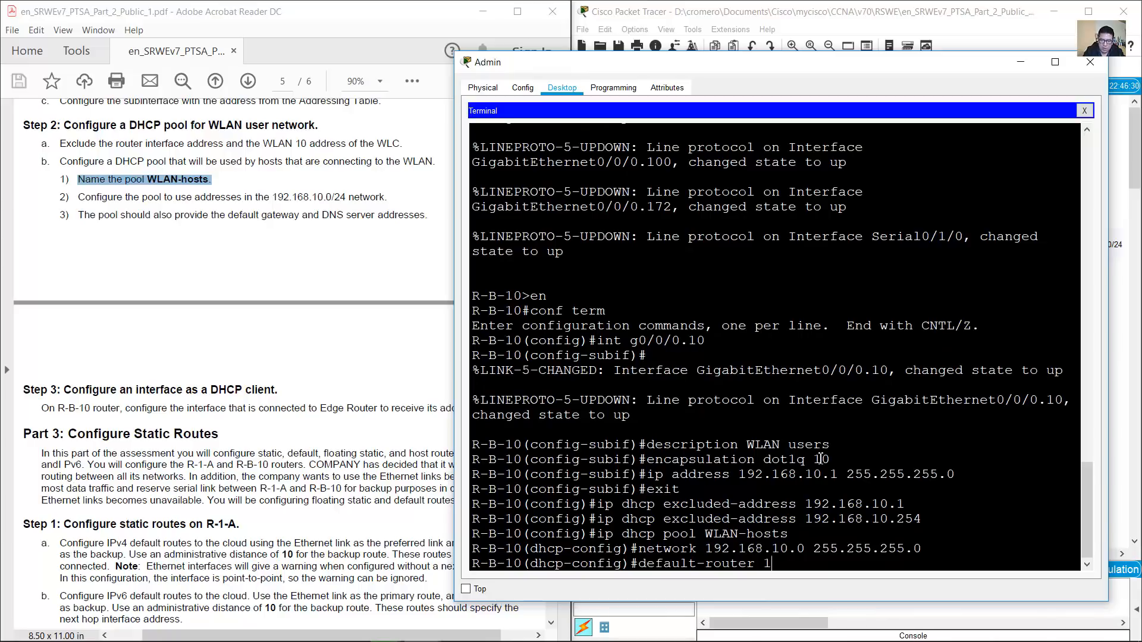
key("Return")
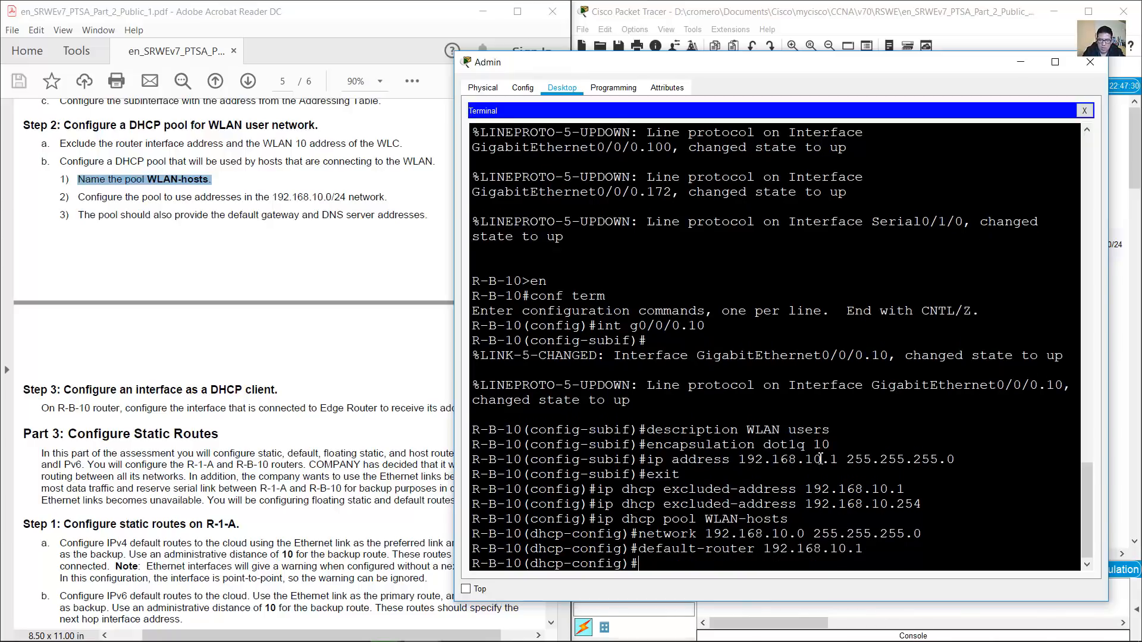
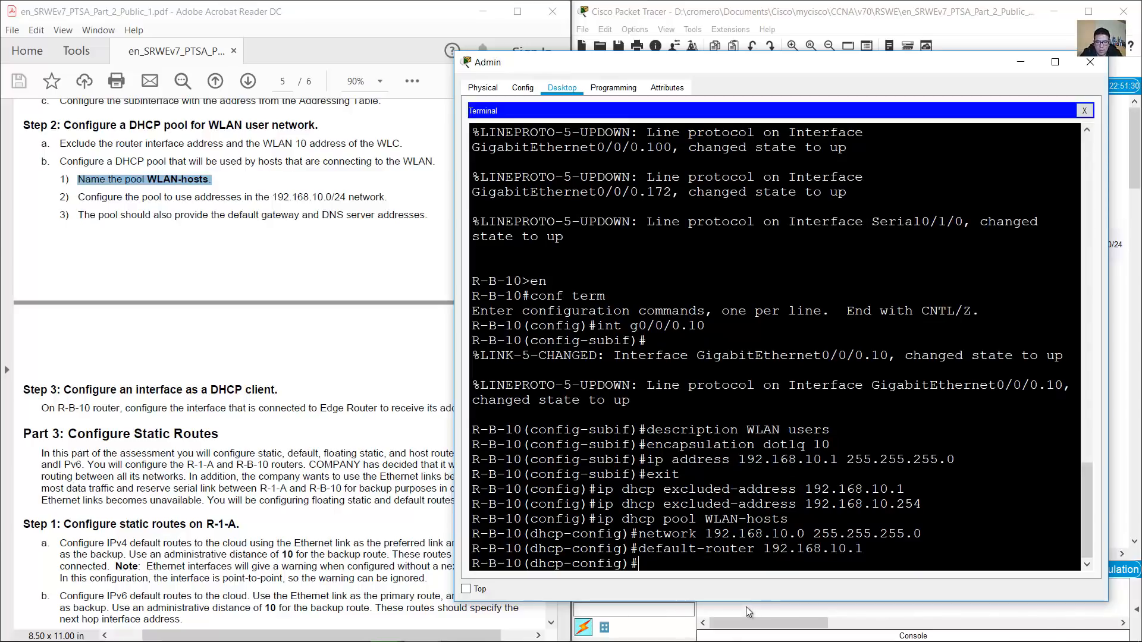
Check the WLAN-hosts pool's network and default-router lines against the assessment requirements
left_click(166, 210)
left_click_drag(78, 197, 340, 198)
left_click(729, 489)
left_click_drag(730, 535, 792, 537)
left_click_drag(655, 536, 776, 530)
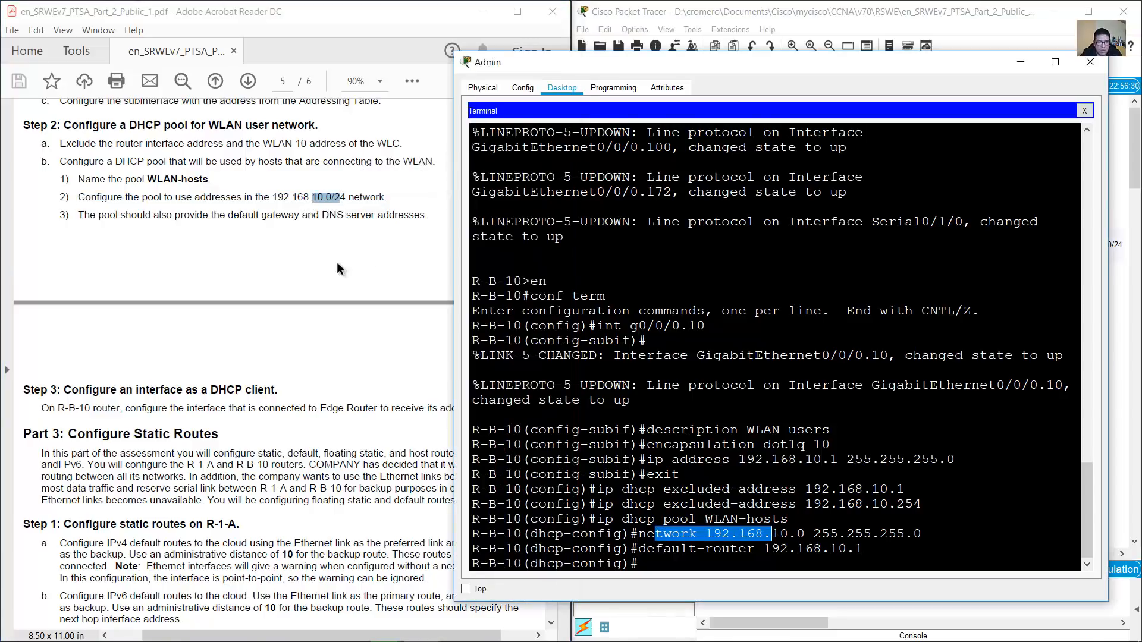
left_click(190, 222)
left_click_drag(97, 218, 319, 216)
left_click(742, 509)
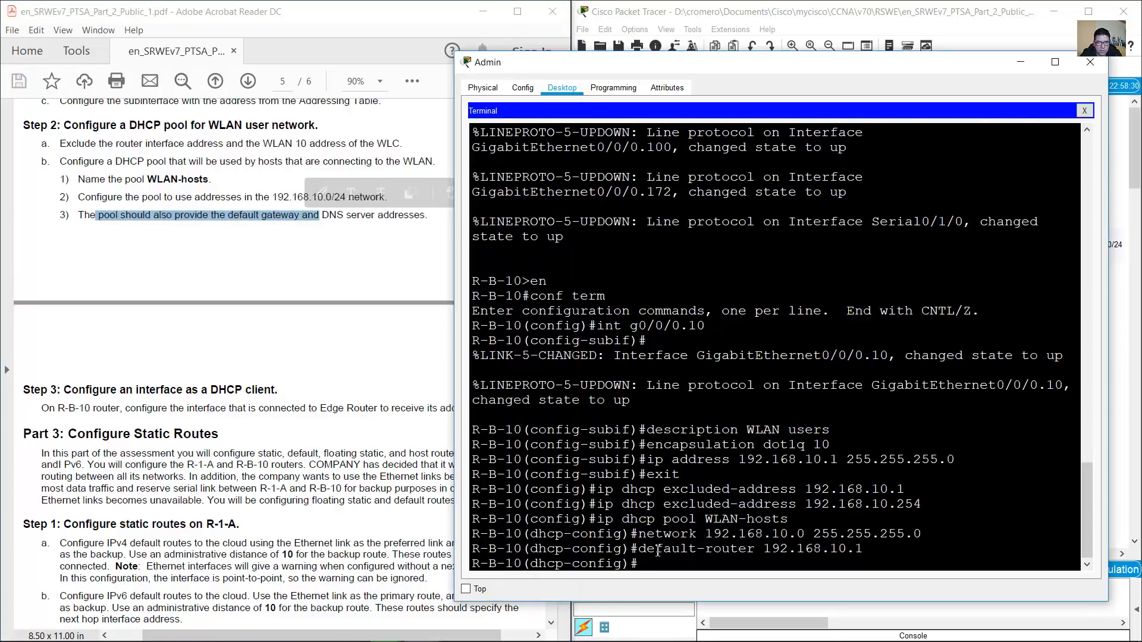
left_click_drag(655, 548, 862, 548)
Find the DNS server address 198.51.100.163 in the instructions
left_click(342, 216)
left_click_drag(322, 215, 391, 212)
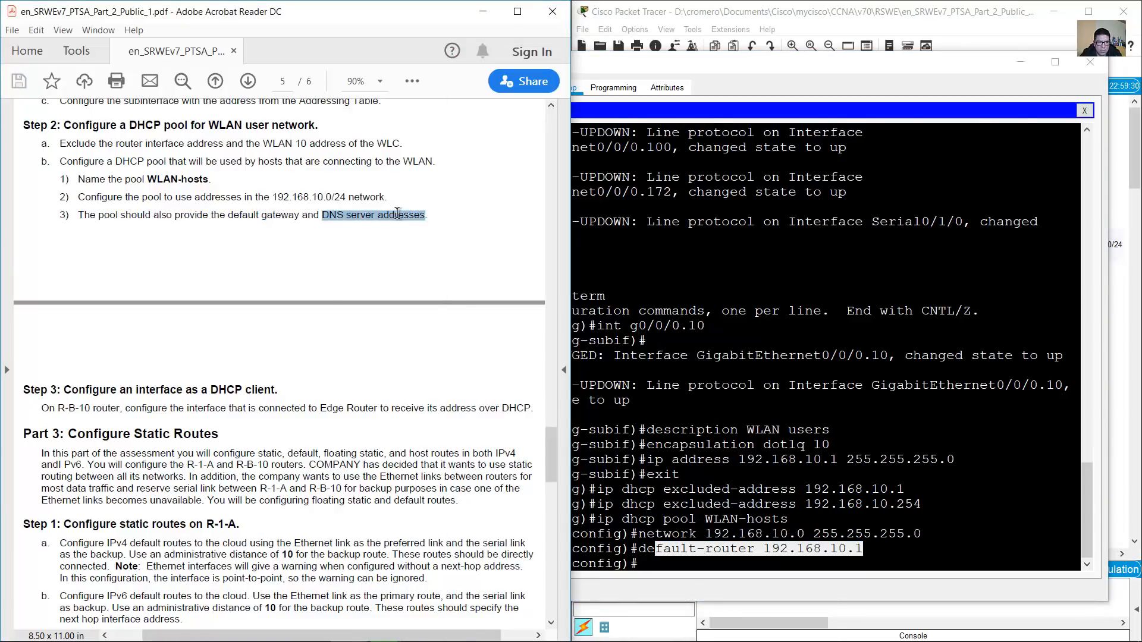
left_click_drag(551, 456, 552, 245)
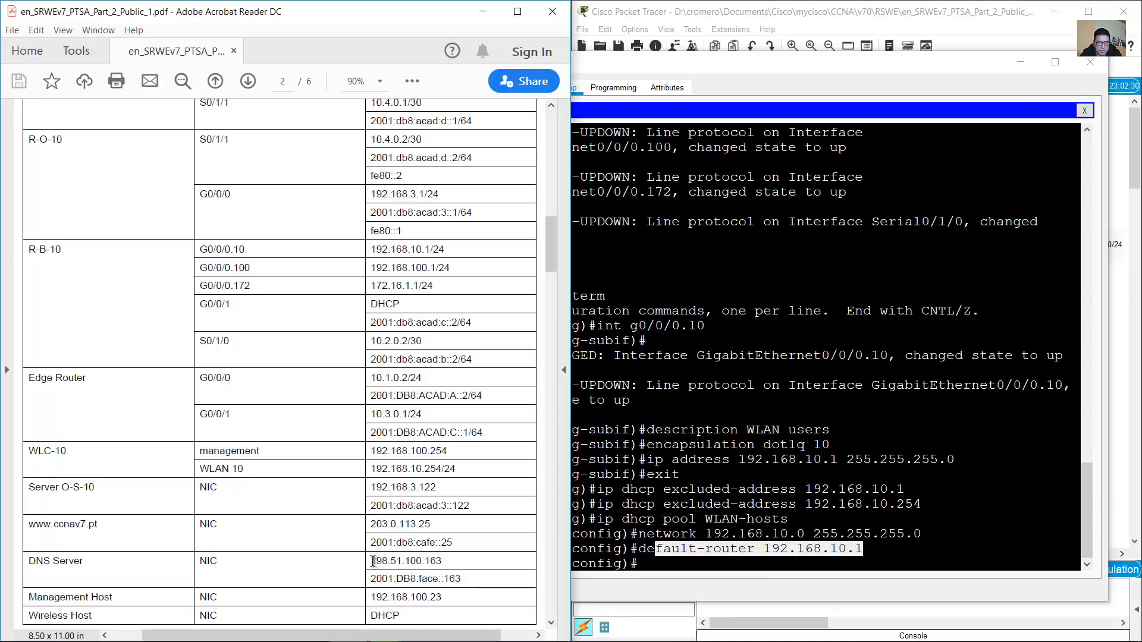
left_click_drag(373, 561, 443, 562)
Add dns-server 198.51.100.163 to the WLAN-hosts pool and exit pool configuration
left_click(802, 565)
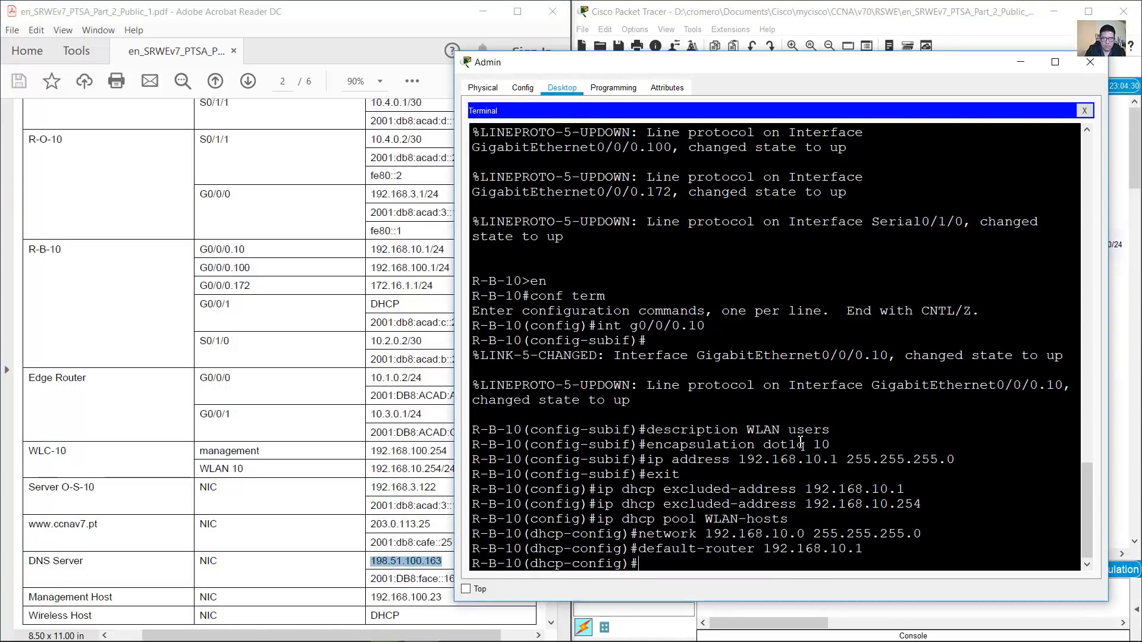
type("dns-server 198.51.100.163")
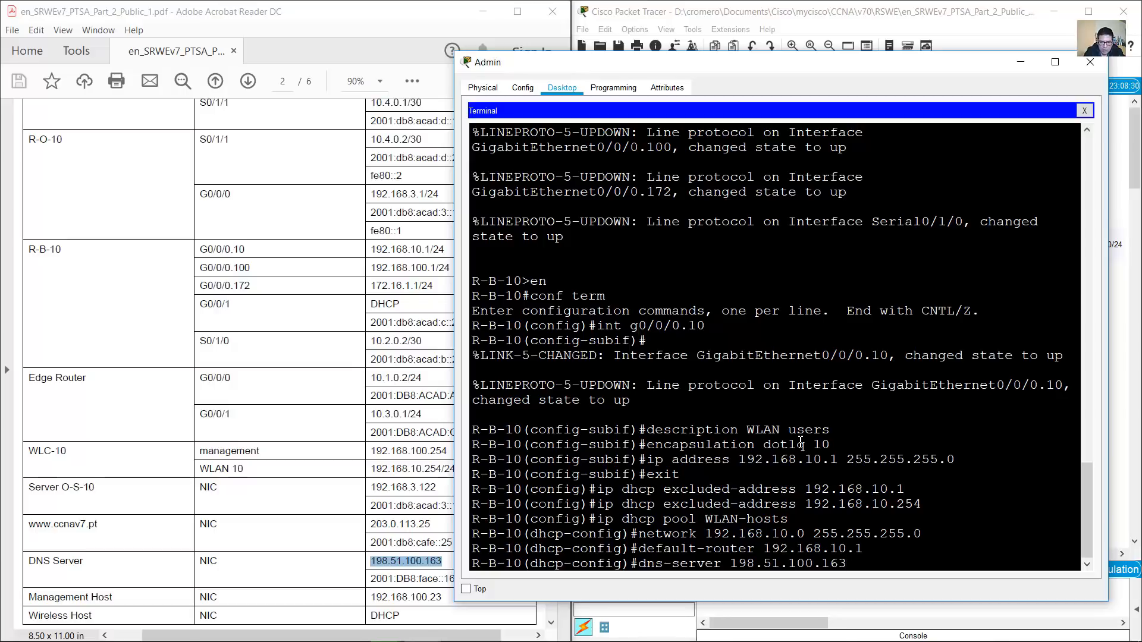
key("Return")
type("exit")
key("Return")
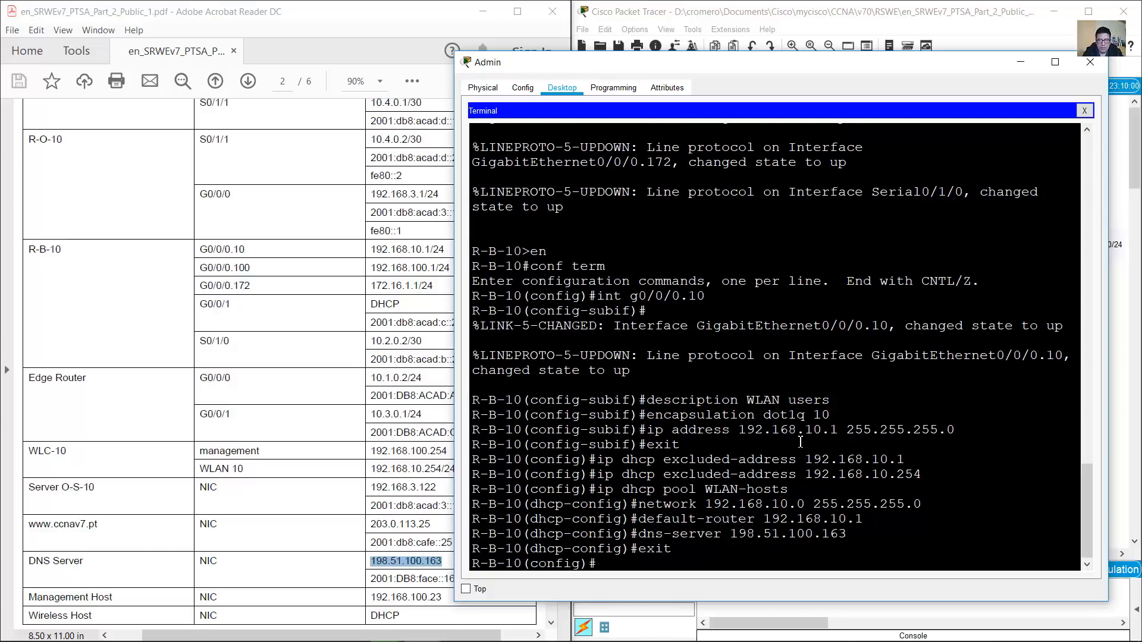
left_click(266, 398)
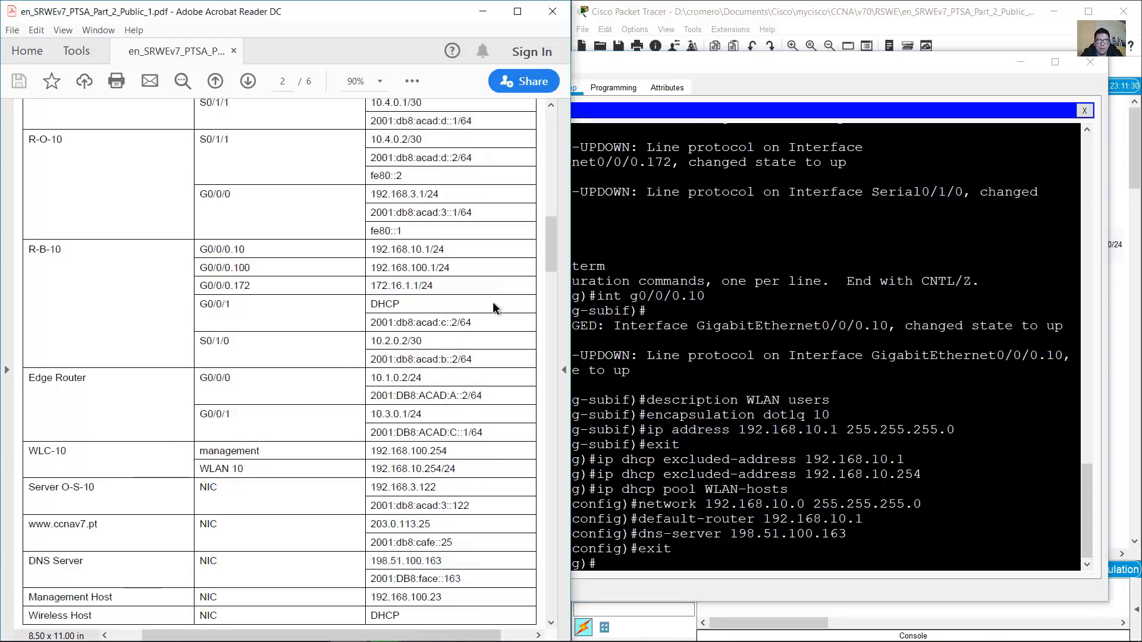
Scroll the instructions to the DHCP client step for R-B-10
left_click_drag(545, 249, 531, 460)
scroll(254, 354, "down", 3)
left_click_drag(68, 343, 267, 344)
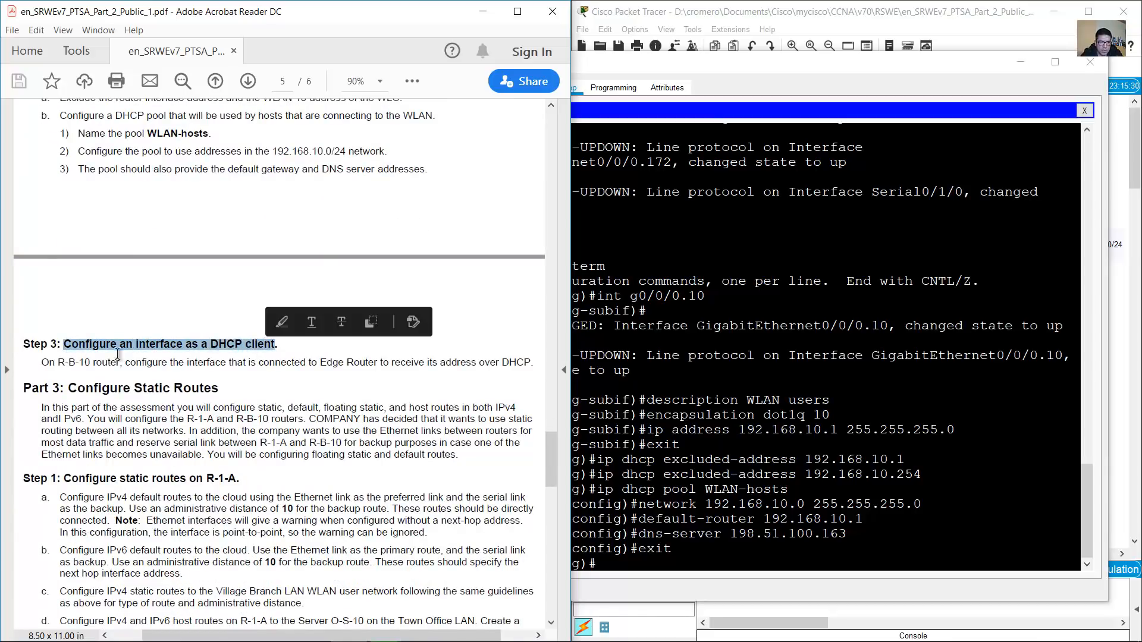
left_click_drag(41, 362, 122, 362)
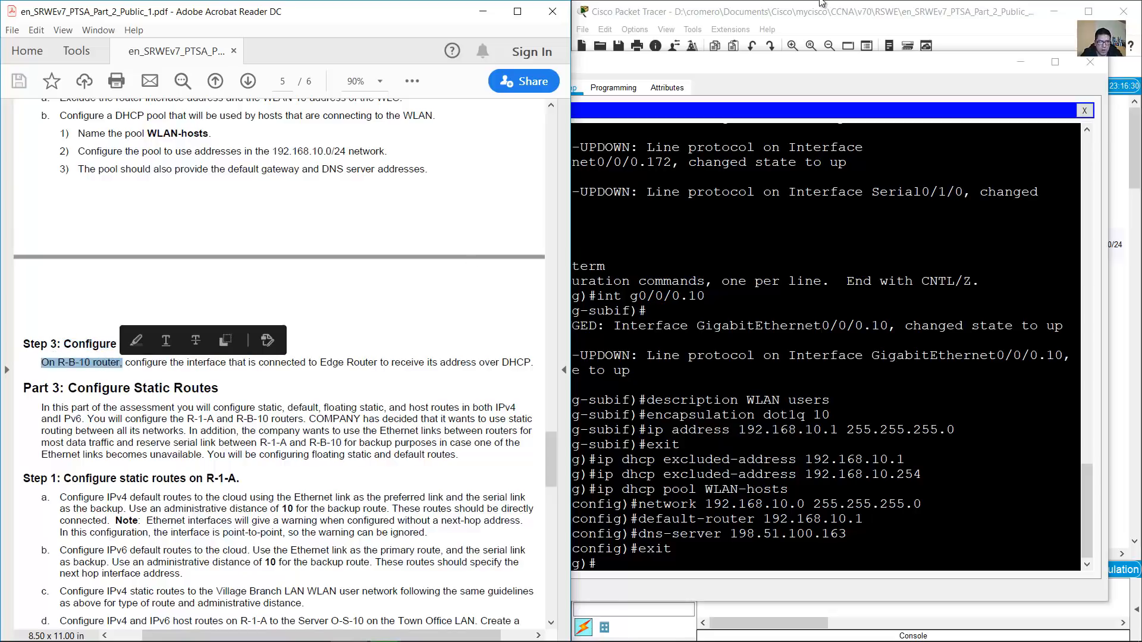
Identify the Edge router–R-B-10 link as R-B-10's Gig0/0/1 in the topology
left_click(781, 49)
left_click_drag(945, 206, 891, 331)
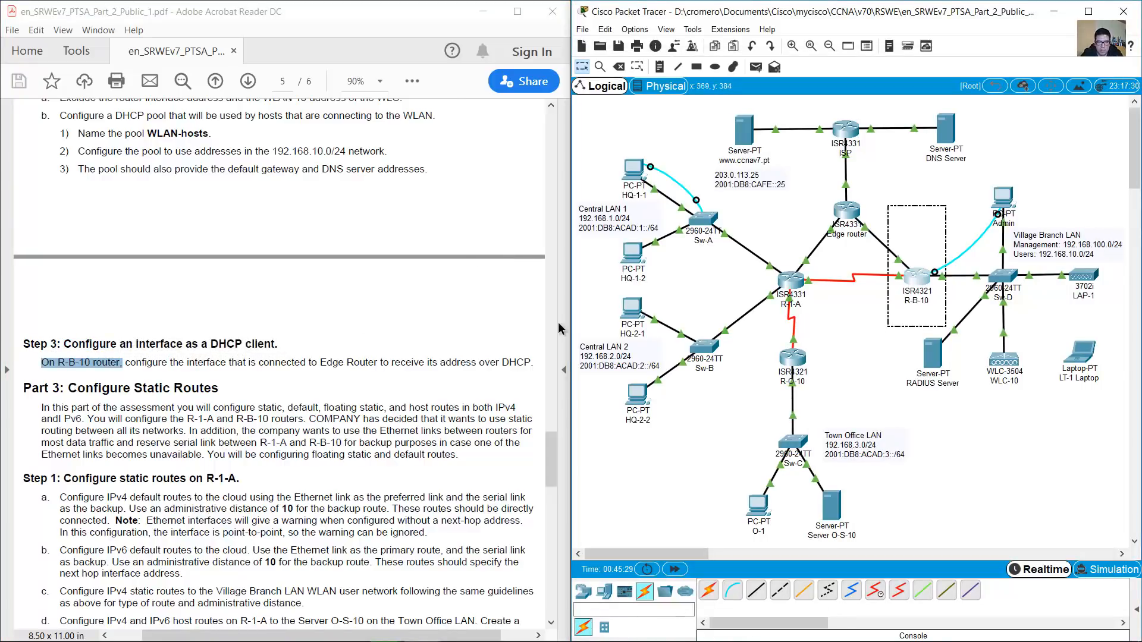
left_click(118, 363)
left_click_drag(41, 362, 370, 363)
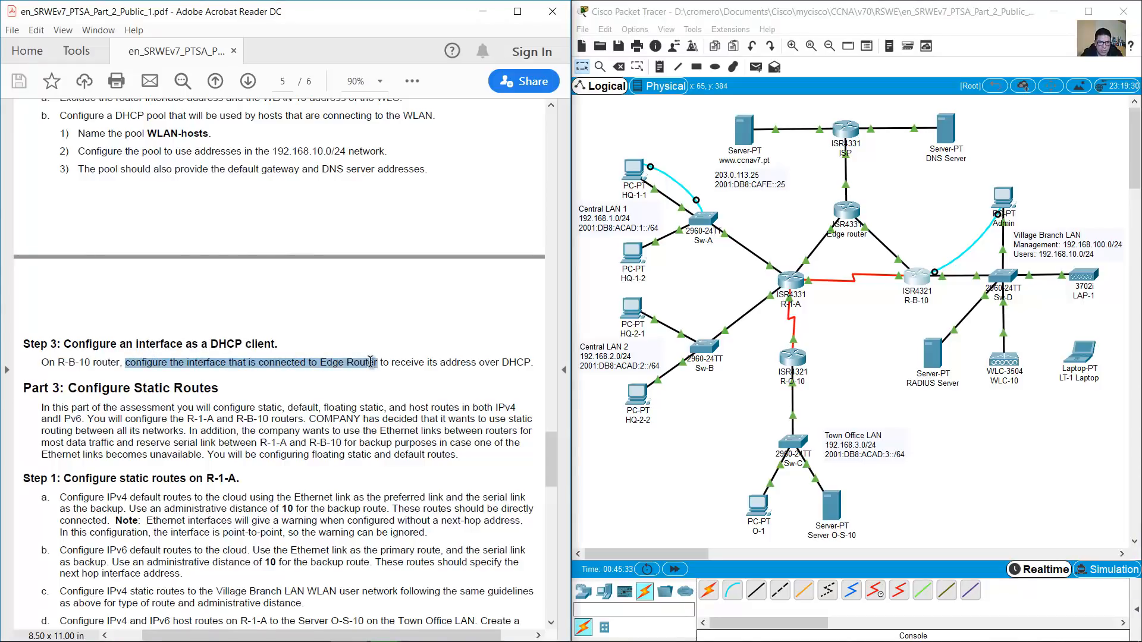
left_click(886, 209)
left_click_drag(909, 205, 856, 248)
left_click(886, 207)
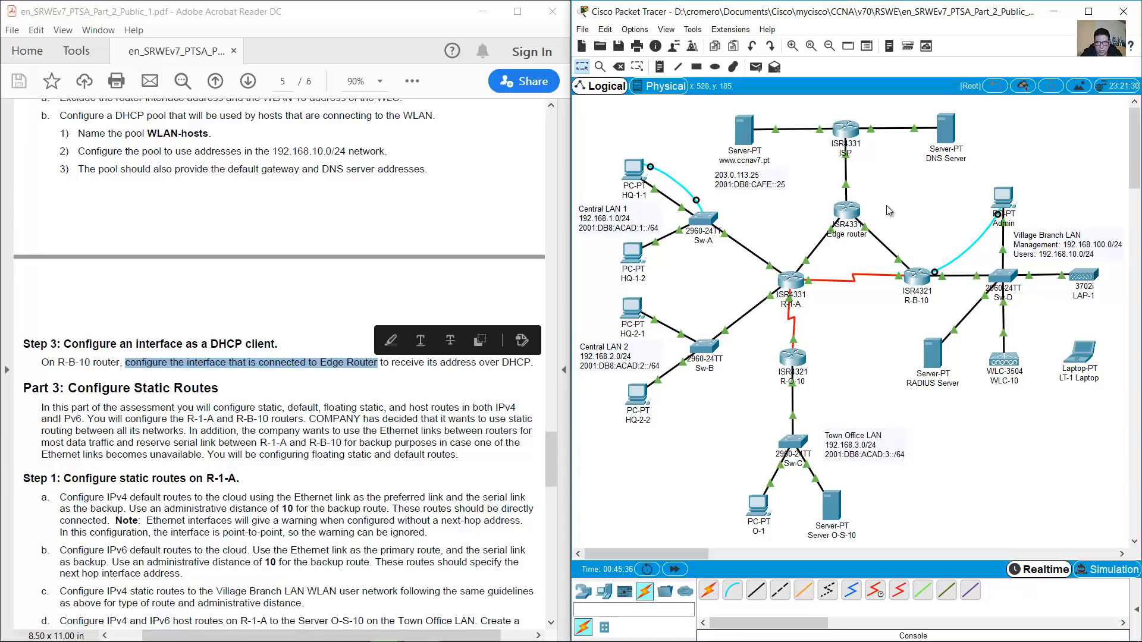
mouse_move(909, 260)
Confirm in the addressing table that R-B-10's G0/0/1 gets its address via DHCP
left_click_drag(382, 364, 517, 363)
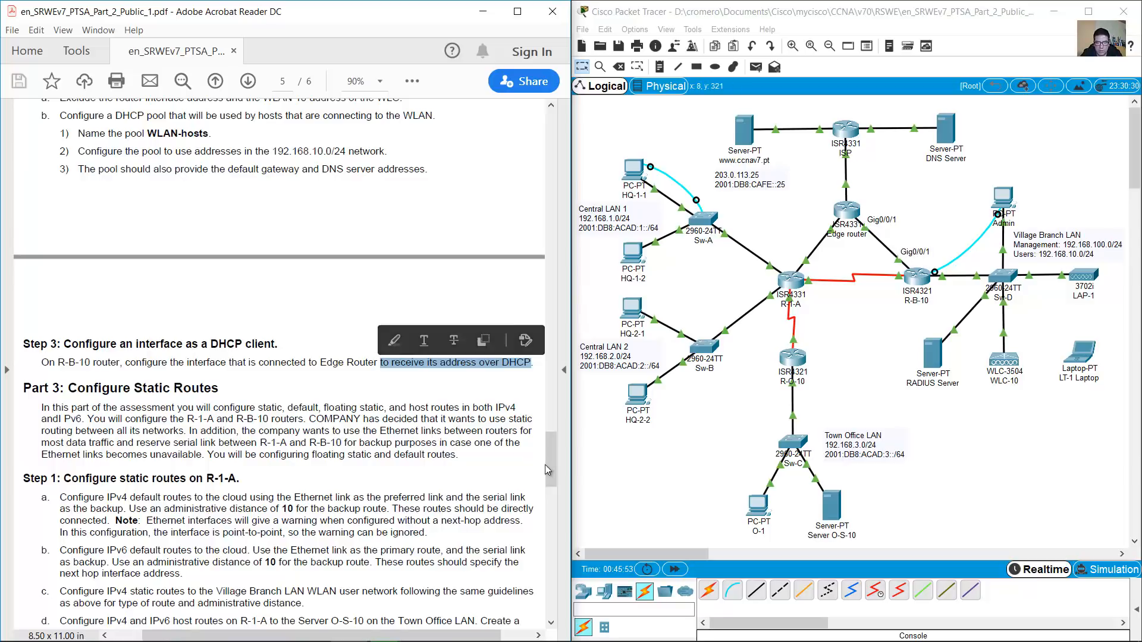
left_click_drag(549, 465, 549, 229)
left_click_drag(200, 364, 37, 359)
left_click_drag(209, 415, 480, 440)
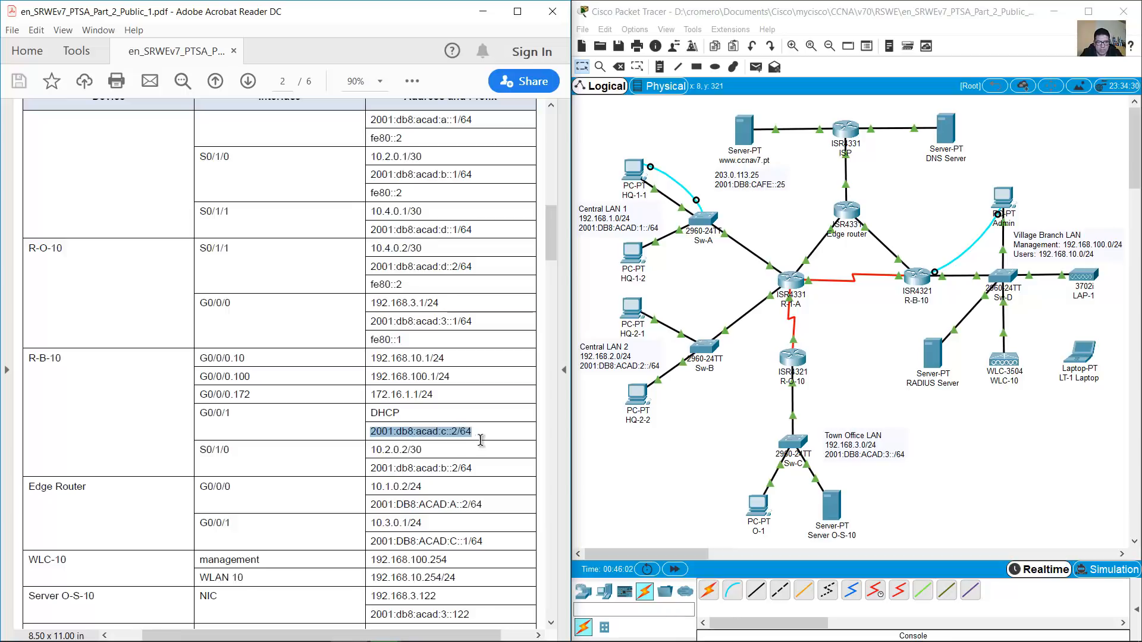
left_click(220, 423)
left_click_drag(203, 417, 233, 415)
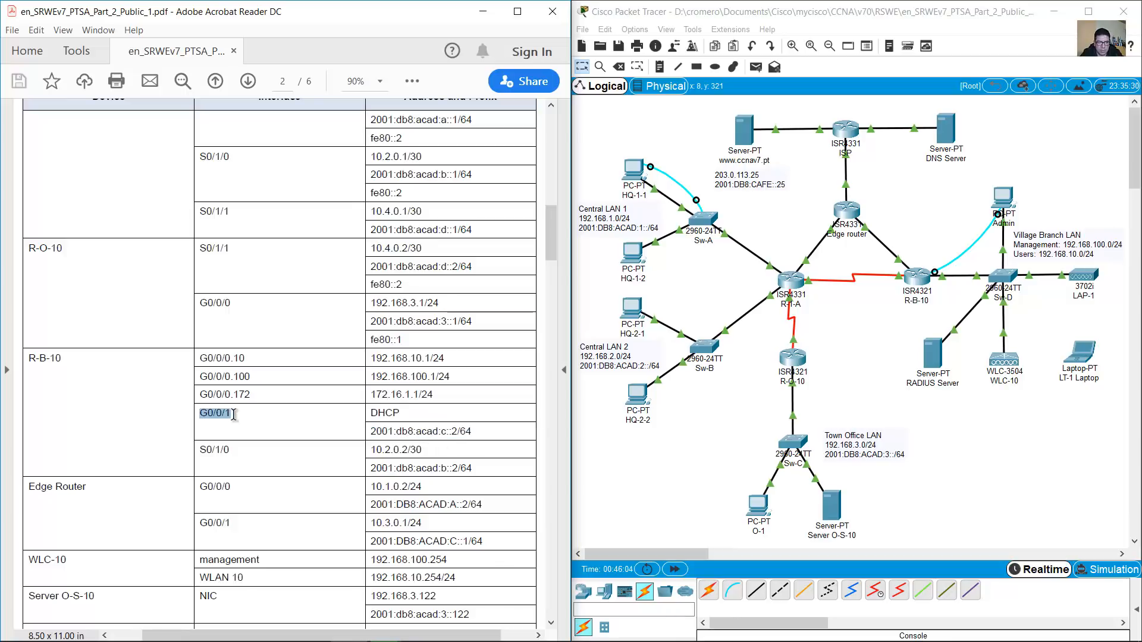
left_click_drag(414, 431, 371, 412)
double_click(385, 413)
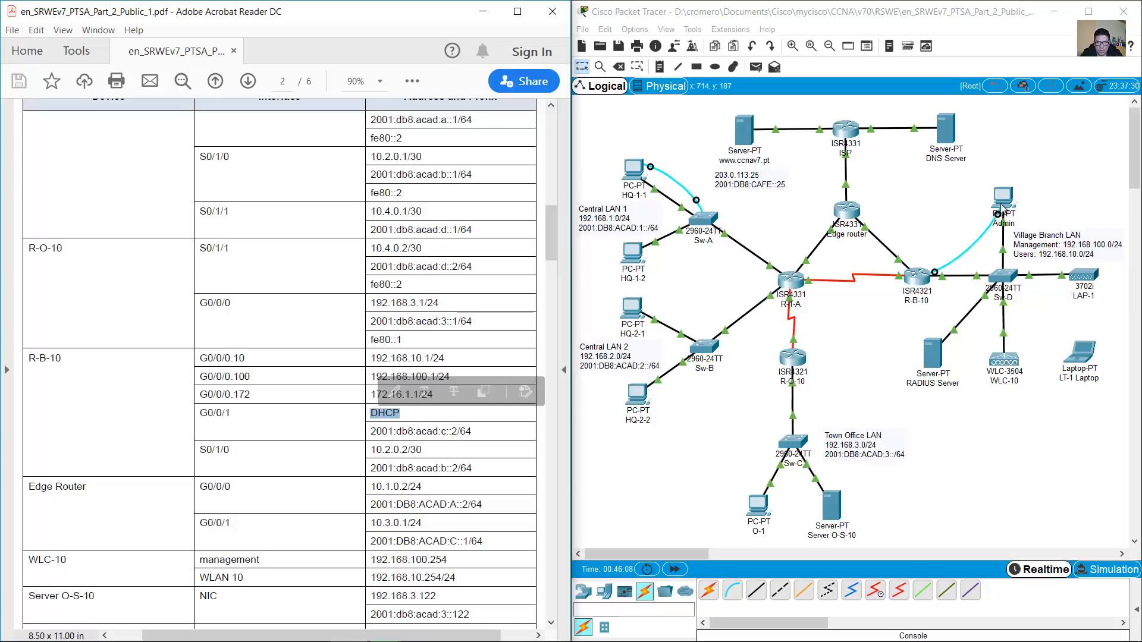
Set R-B-10's int g0/0/1 to ip address dhcp and confirm it receives 10.3.0.2
left_click(1000, 209)
type("int g0")
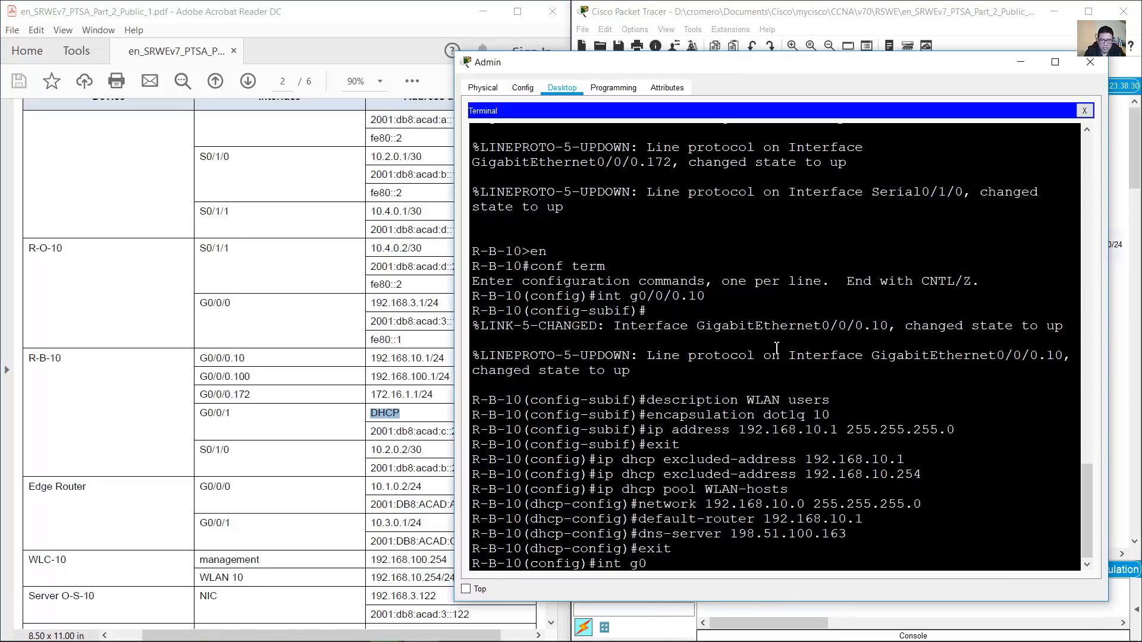
type("/0/1")
key("Return")
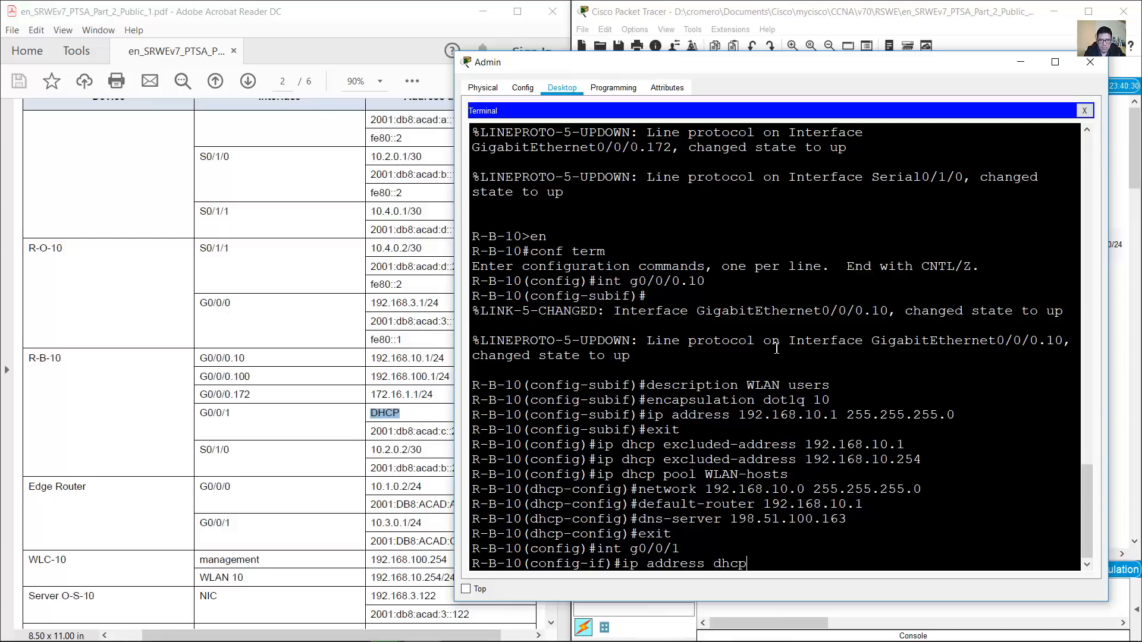
key("Return")
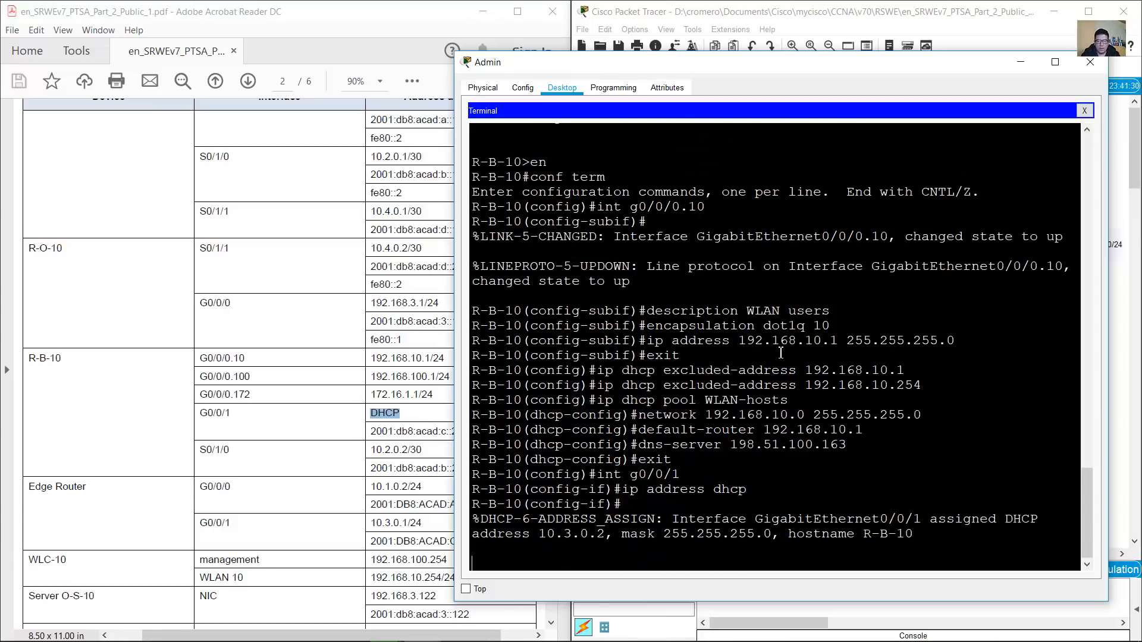
key("Return")
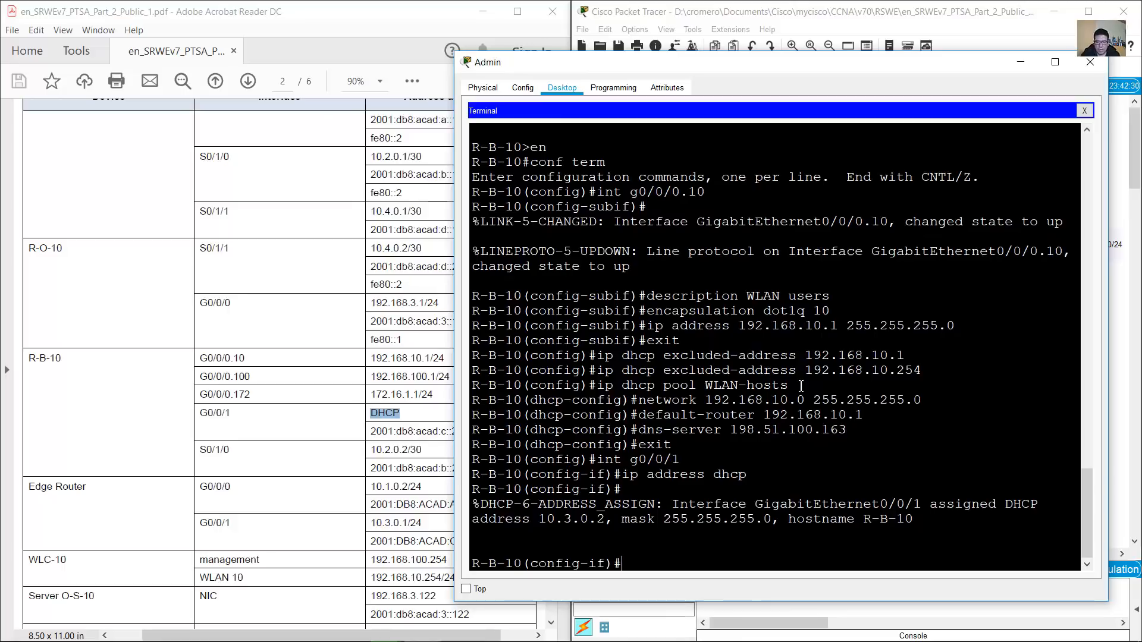
left_click_drag(541, 519, 606, 518)
left_click(667, 518)
Put away the Admin terminal and scroll the PDF to Part 3's static routes for R-1-A and R-B-10
left_click(1020, 62)
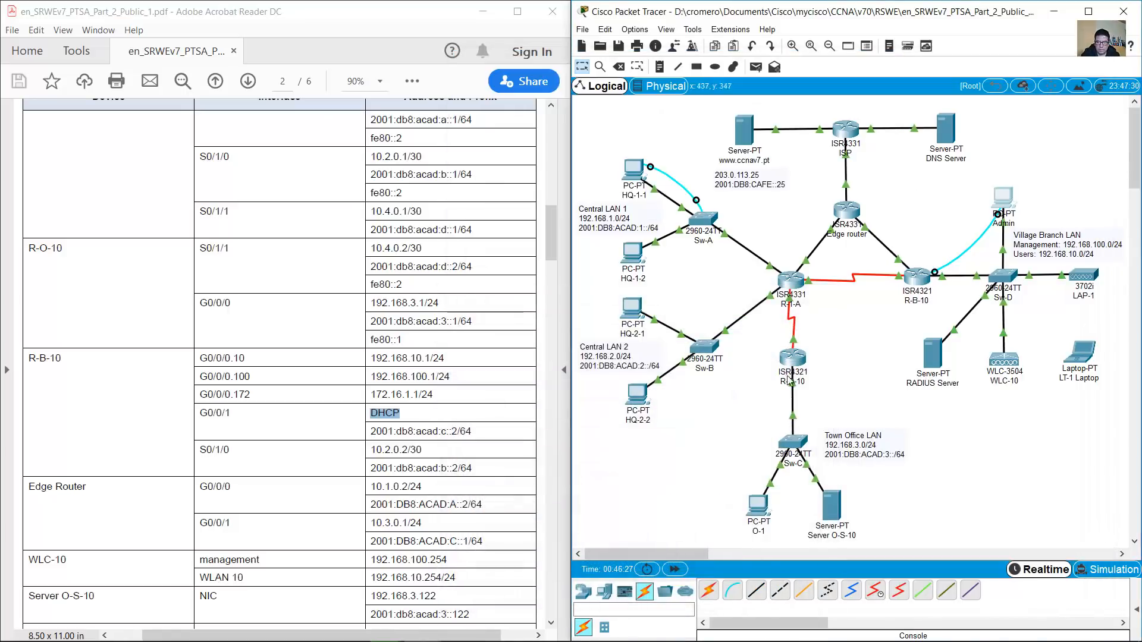
left_click(339, 422)
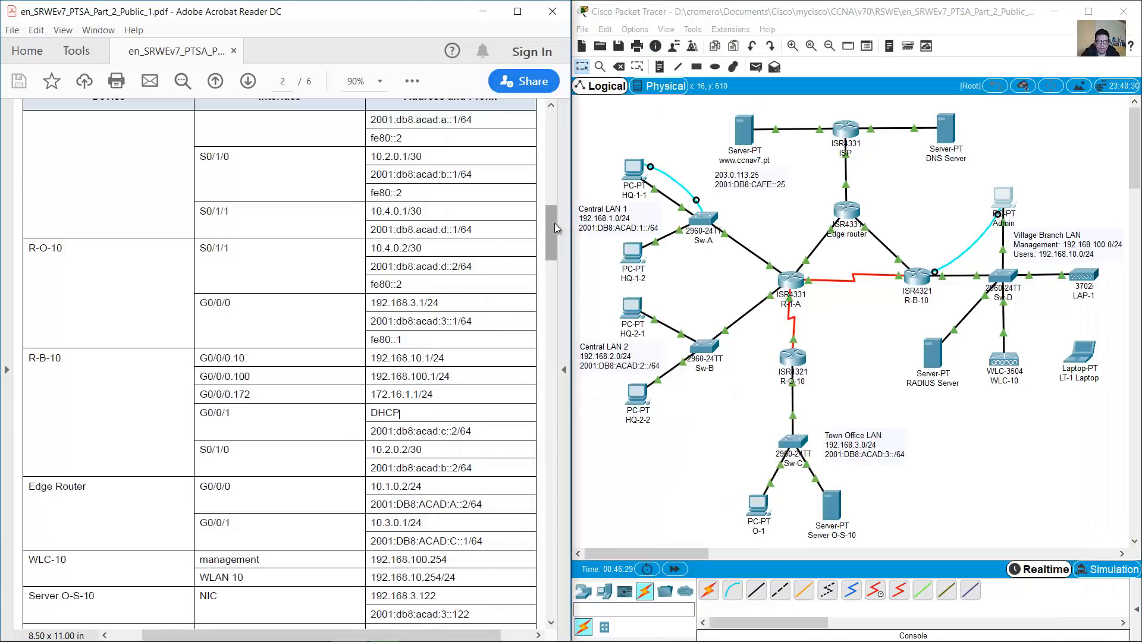
left_click_drag(553, 223, 530, 411)
scroll(530, 419, "down", 3)
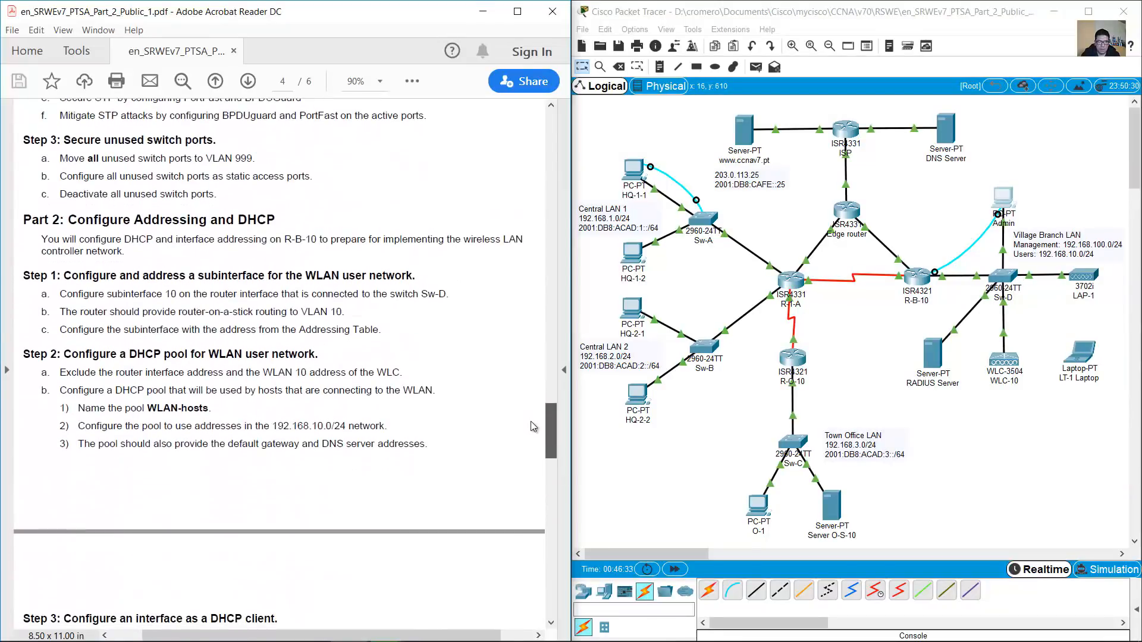
scroll(530, 423, "down", 8)
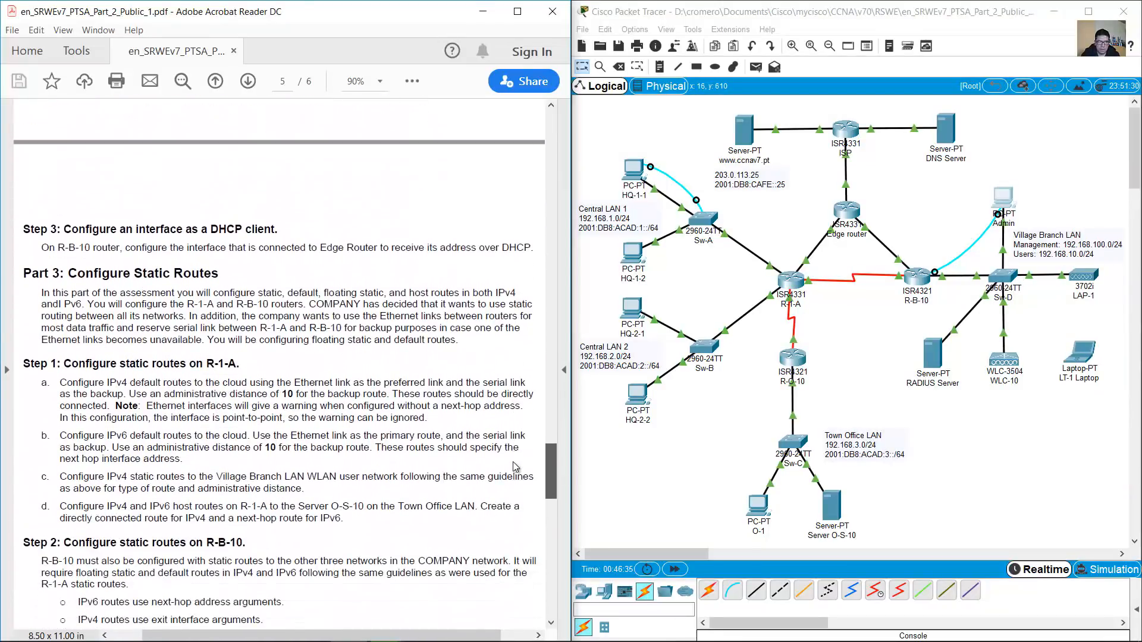
scroll(515, 470, "down", 3)
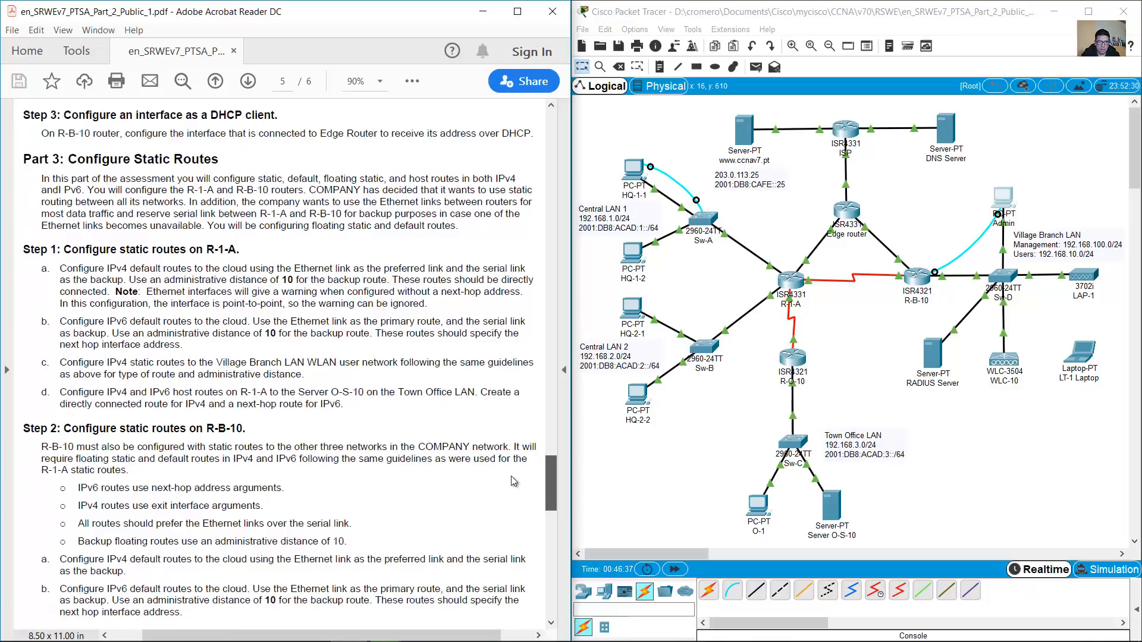
left_click_drag(68, 125, 219, 129)
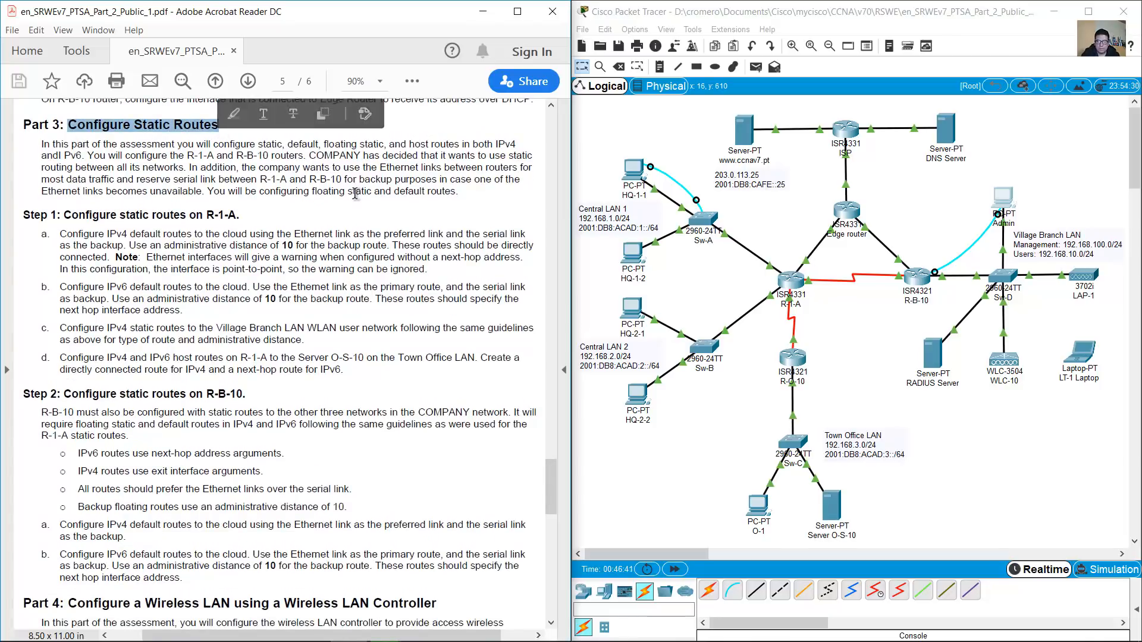
left_click(387, 259)
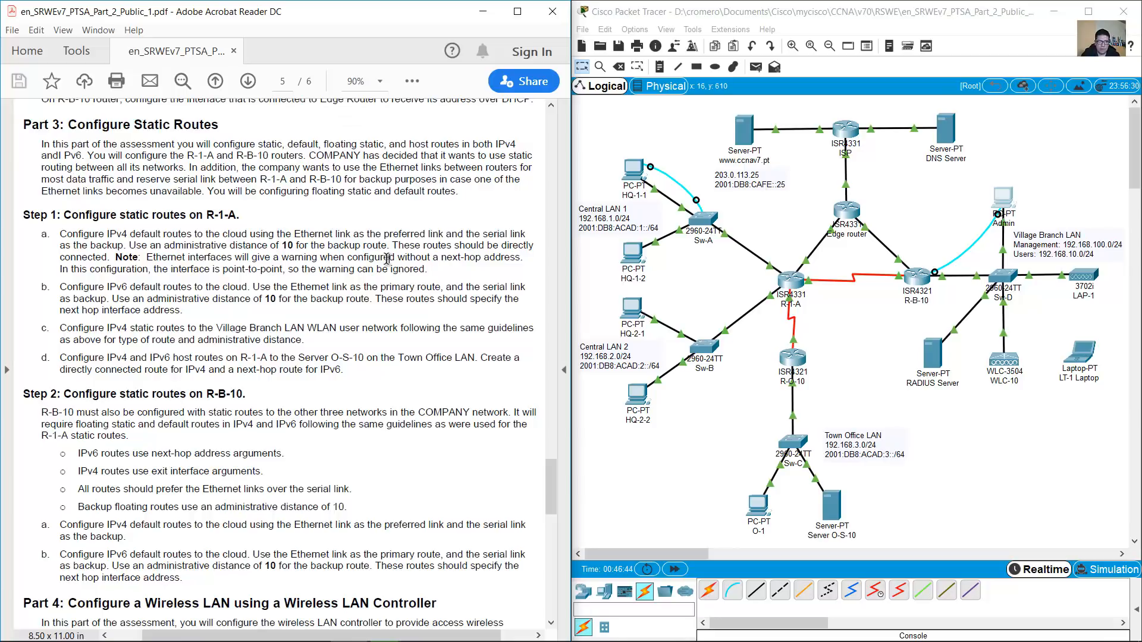
left_click_drag(177, 144, 214, 156)
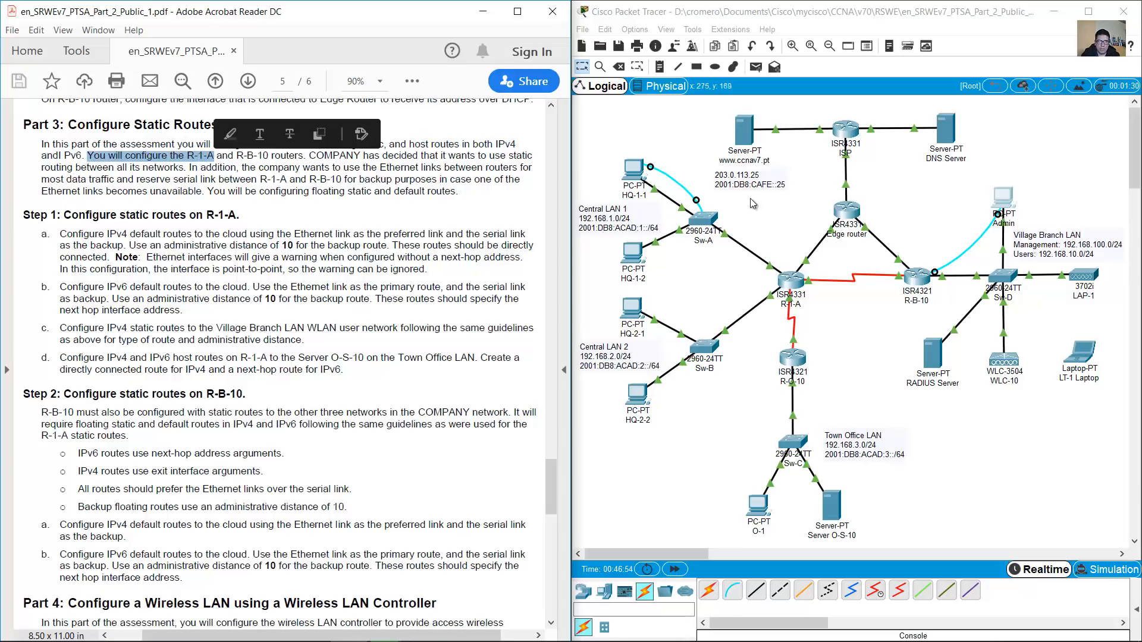
left_click(766, 220)
left_click_drag(765, 219, 815, 316)
left_click_drag(761, 228, 819, 318)
left_click_drag(236, 156, 287, 157)
left_click(913, 230)
left_click_drag(911, 210, 940, 321)
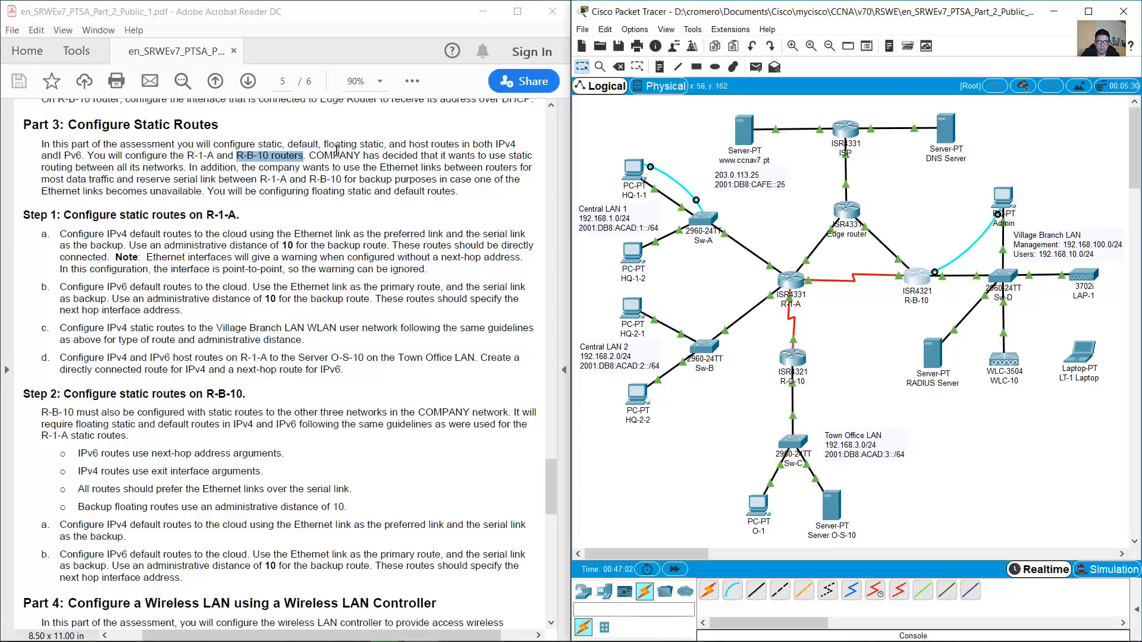
left_click(316, 157)
mouse_move(315, 158)
left_mouse_down()
mouse_move(522, 157)
mouse_move(83, 166)
mouse_move(177, 168)
left_mouse_up()
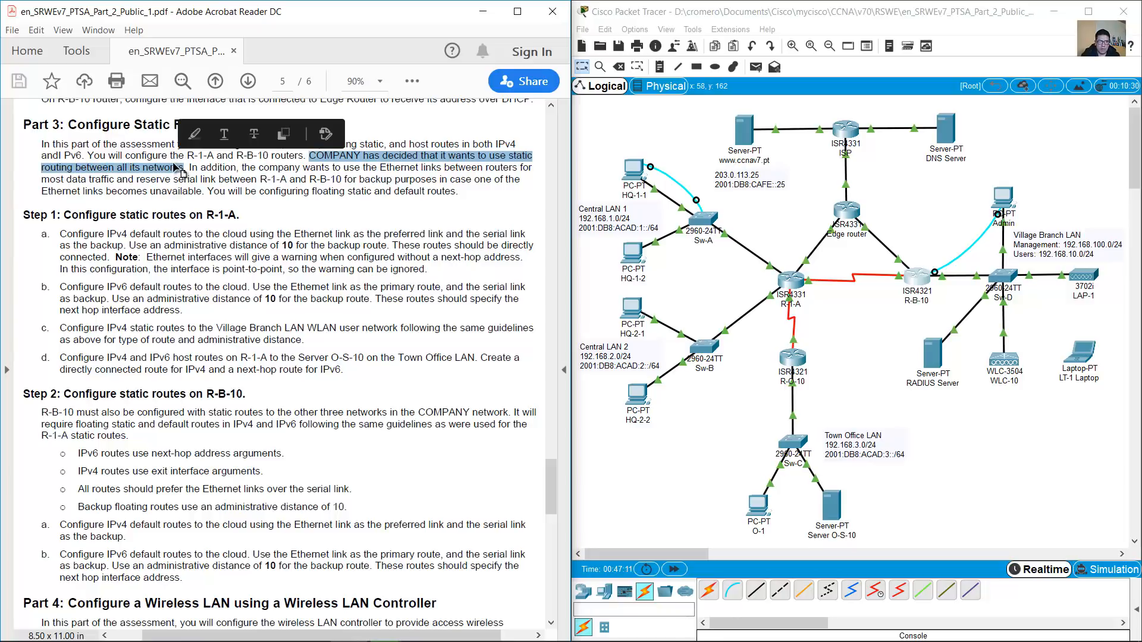
left_click(175, 169)
left_click_drag(273, 165, 185, 189)
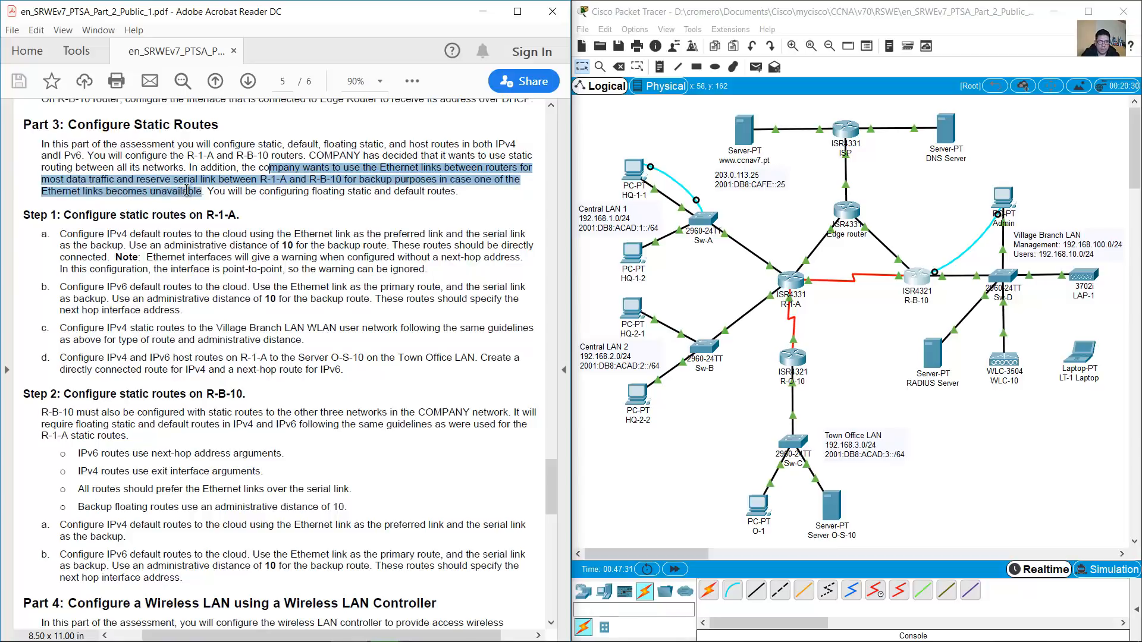
left_click_drag(186, 190, 464, 192)
left_click(773, 238)
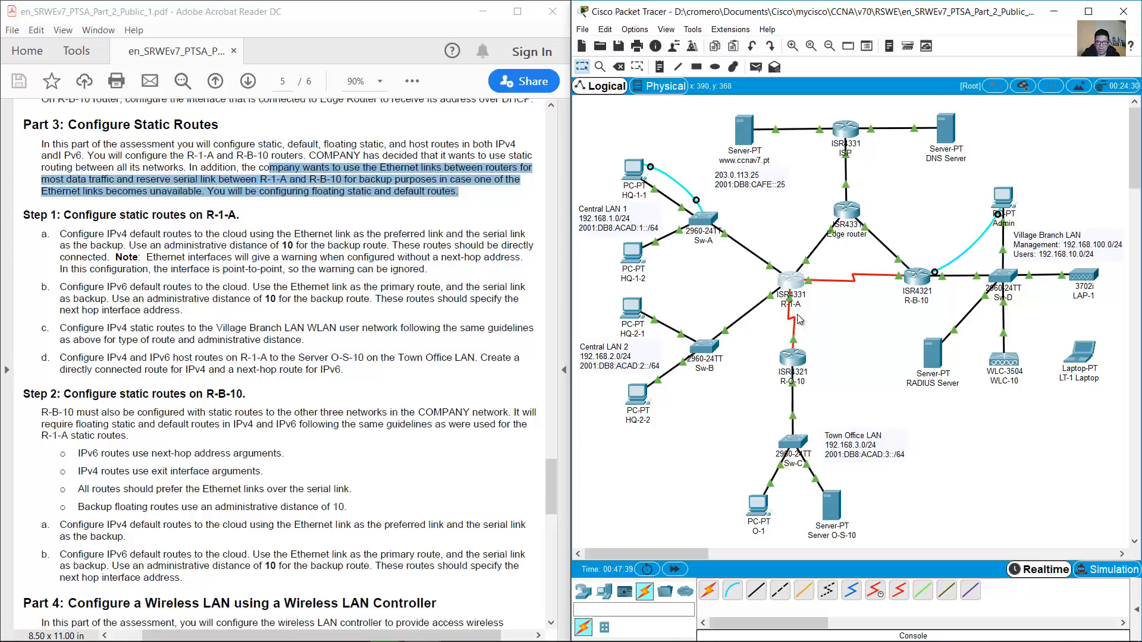
left_click_drag(801, 276, 807, 304)
mouse_move(804, 261)
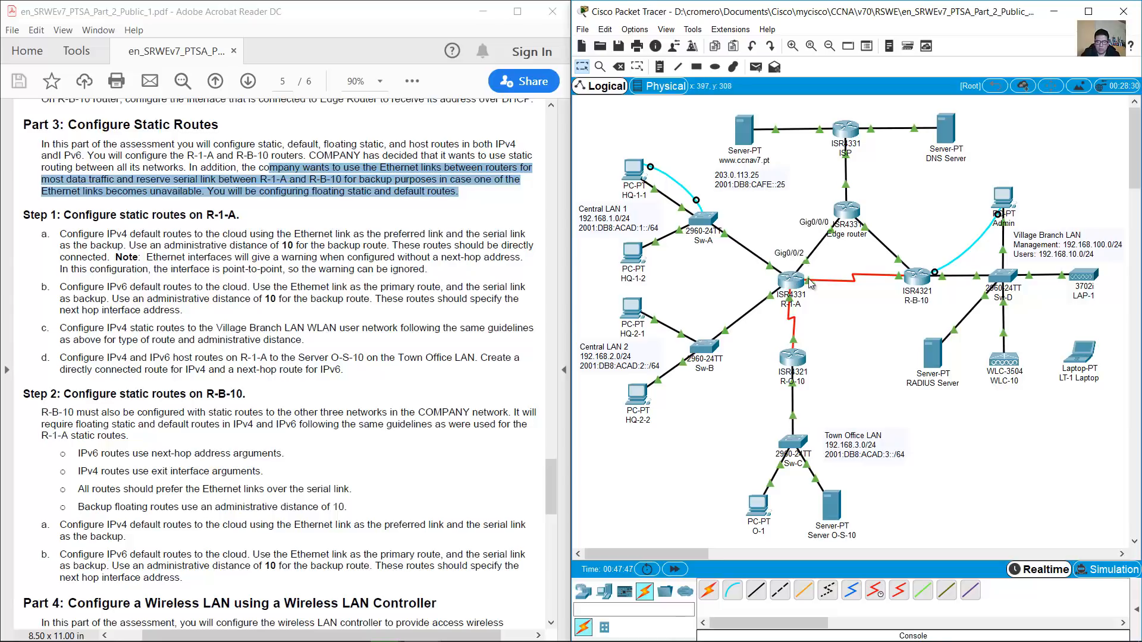
mouse_move(810, 284)
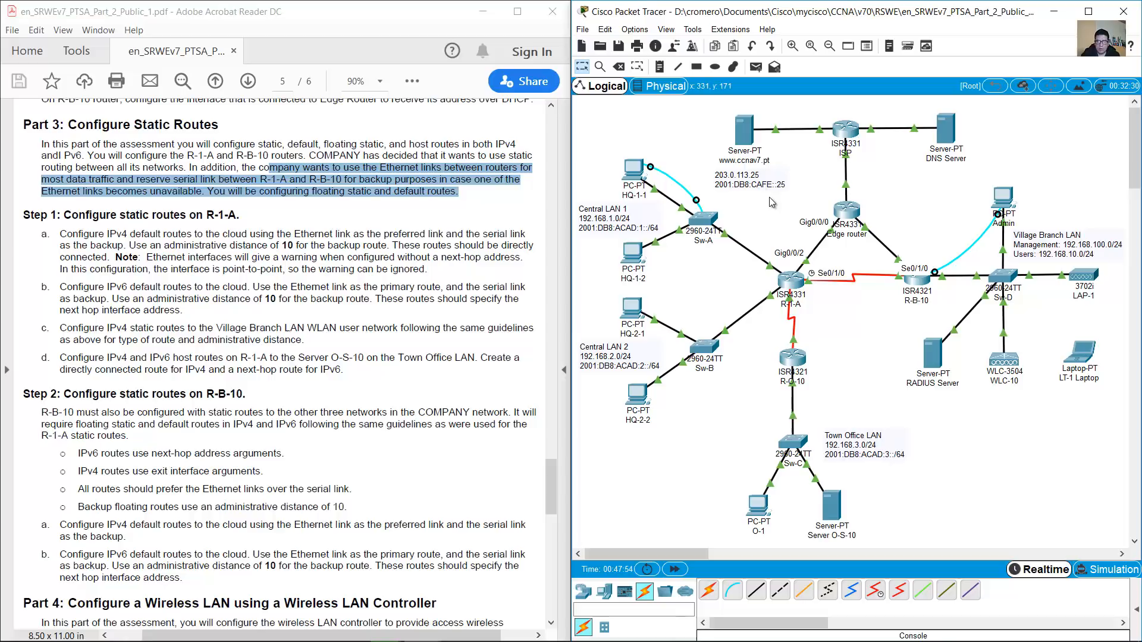
scroll(297, 202, "down", 2)
left_click_drag(63, 158, 244, 160)
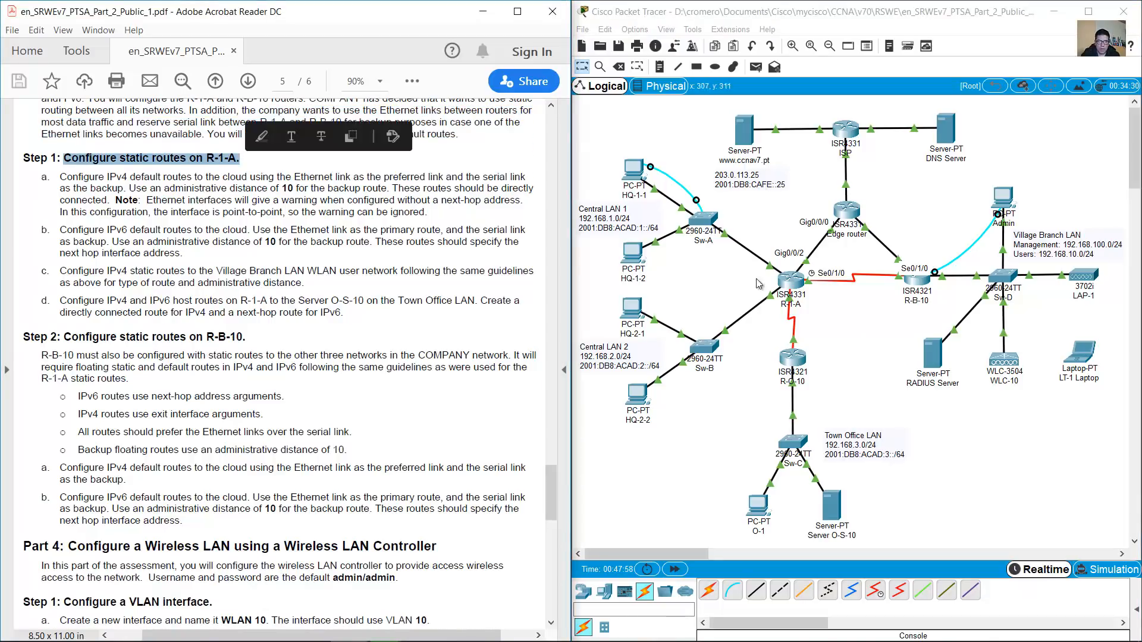
left_click(758, 286)
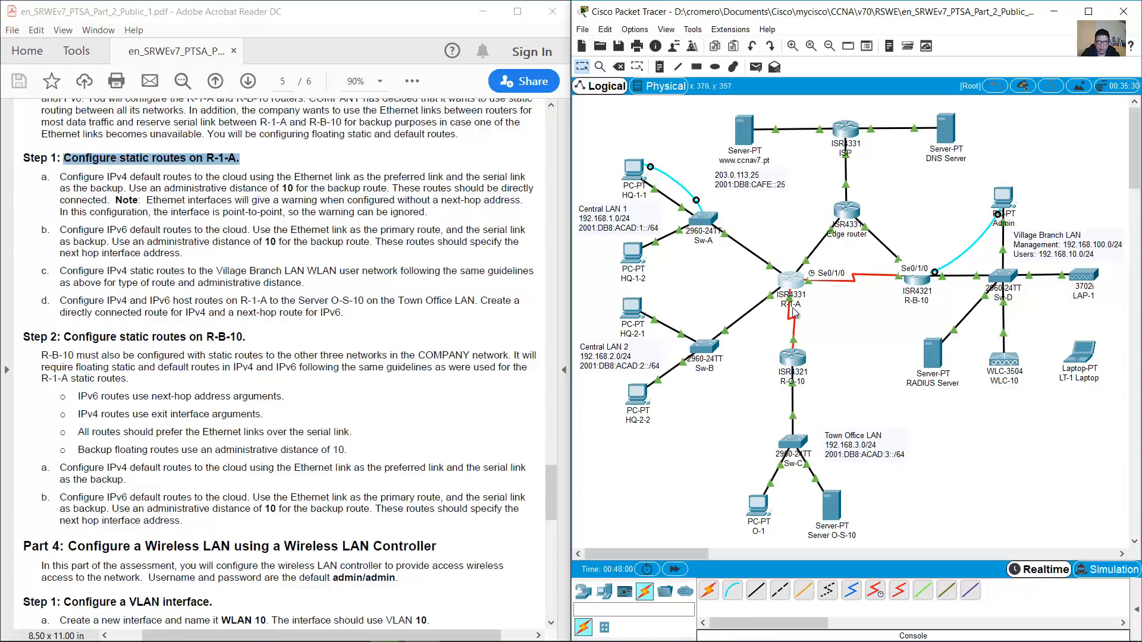
left_click_drag(60, 176, 129, 188)
left_click(790, 227)
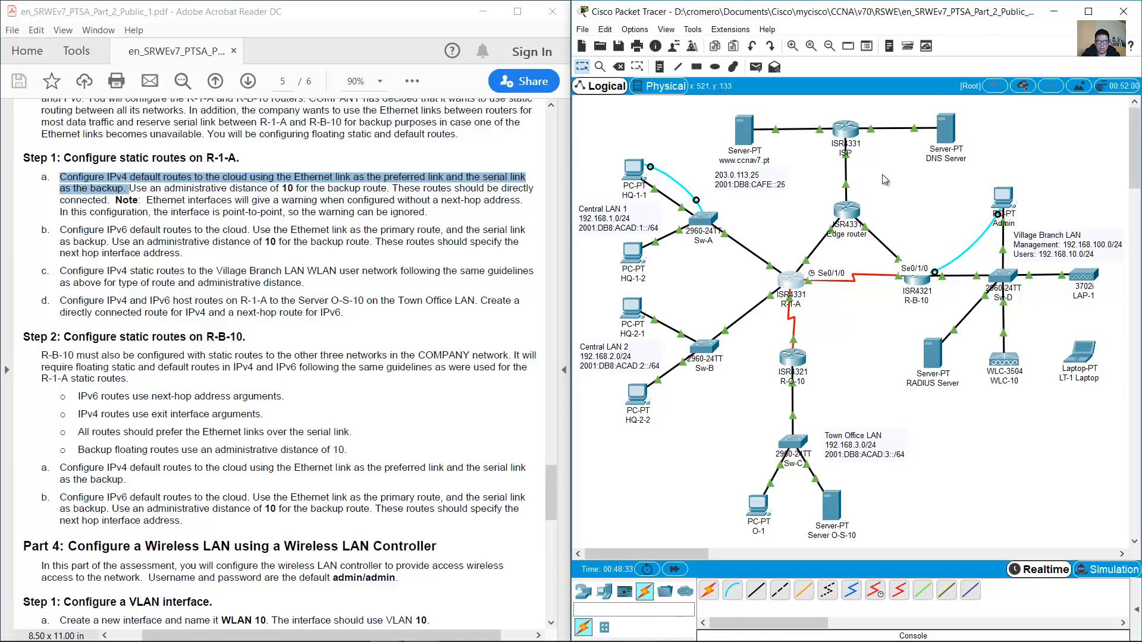
left_click_drag(964, 184, 827, 106)
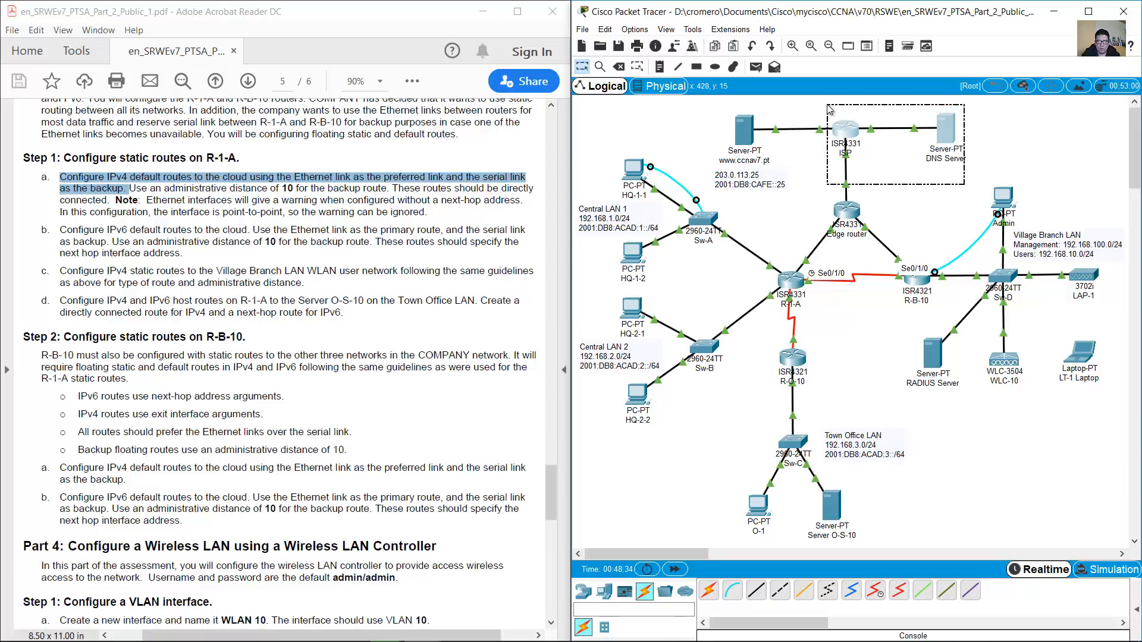
left_click_drag(1004, 109, 701, 176)
left_click(813, 185)
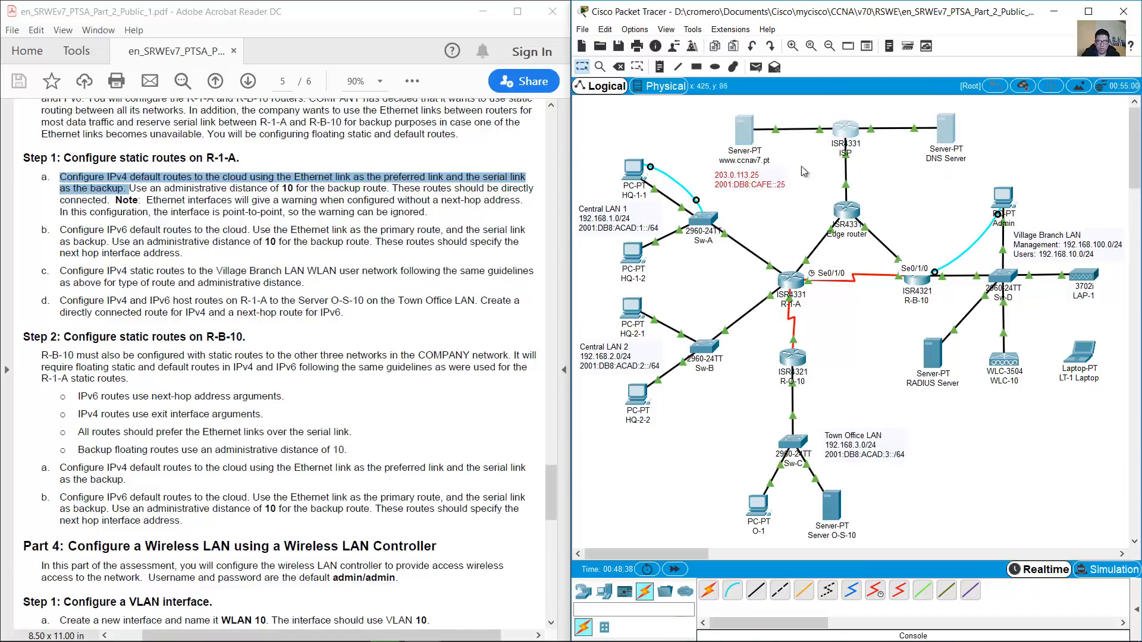
left_click_drag(693, 107, 981, 187)
left_click(996, 156)
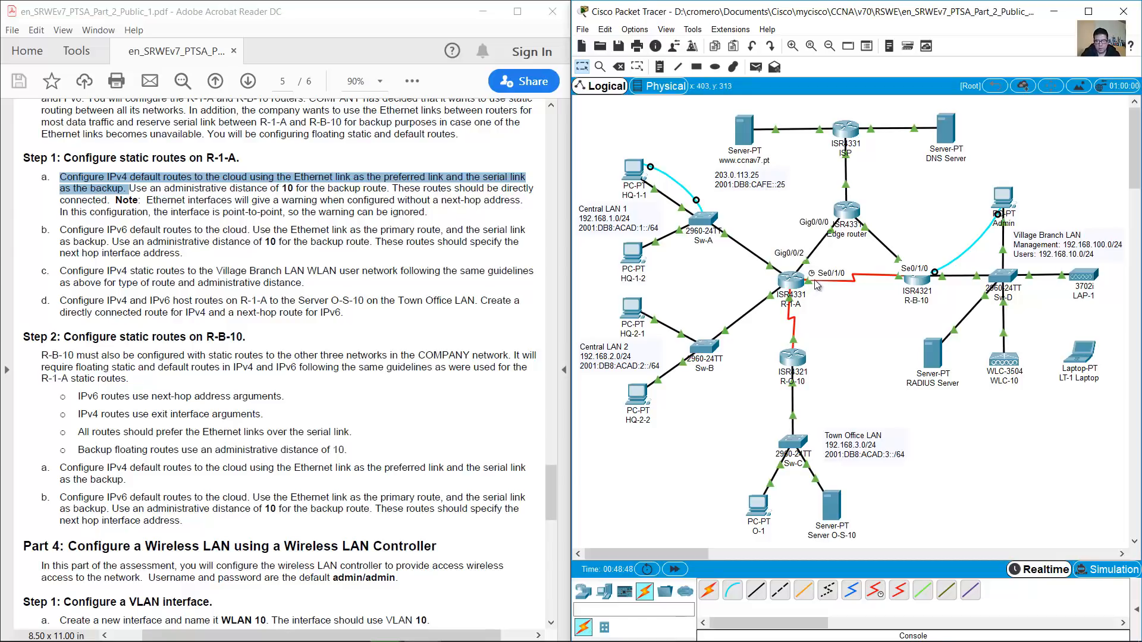
left_click(161, 221)
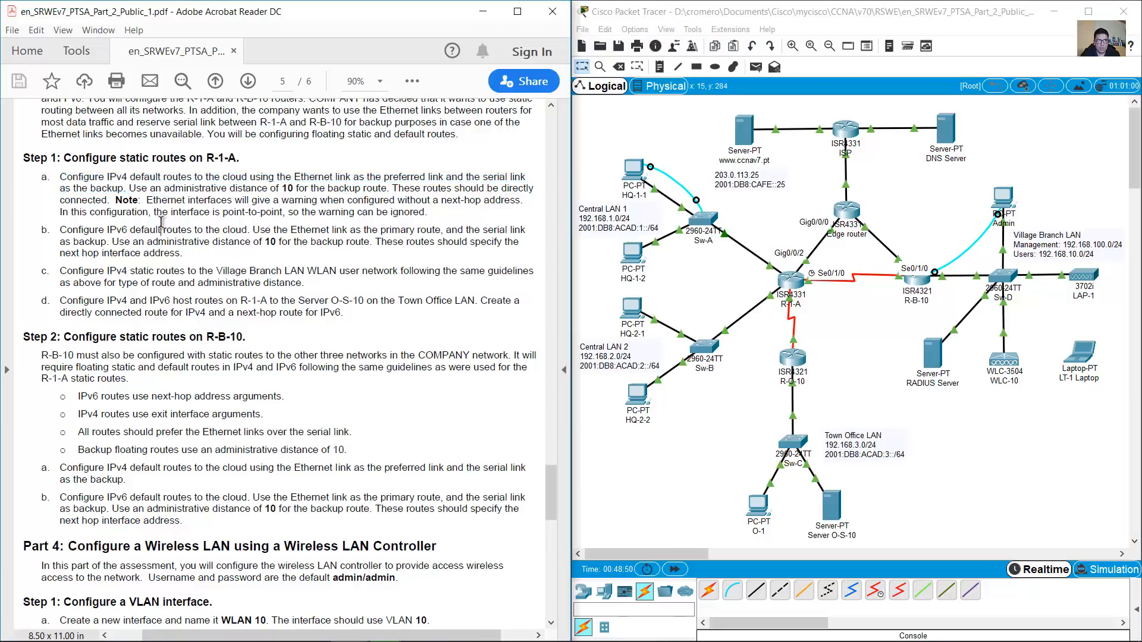
mouse_move(130, 188)
left_mouse_down()
mouse_move(262, 201)
mouse_move(532, 189)
mouse_move(462, 199)
mouse_move(77, 189)
mouse_move(105, 199)
left_mouse_up()
left_click(344, 198)
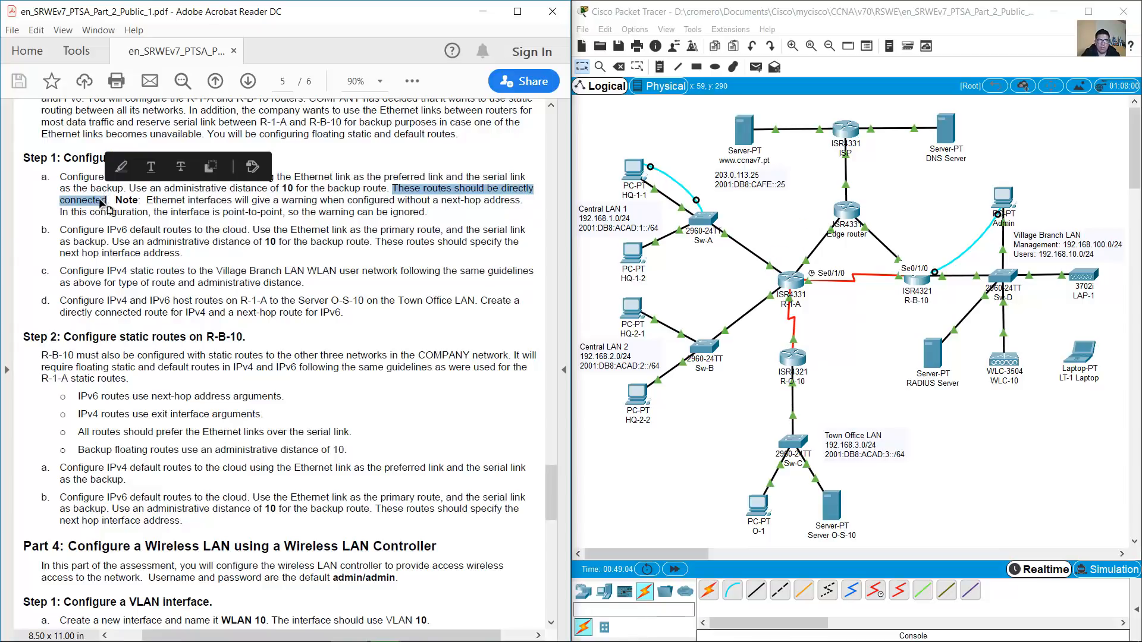
left_click(807, 256)
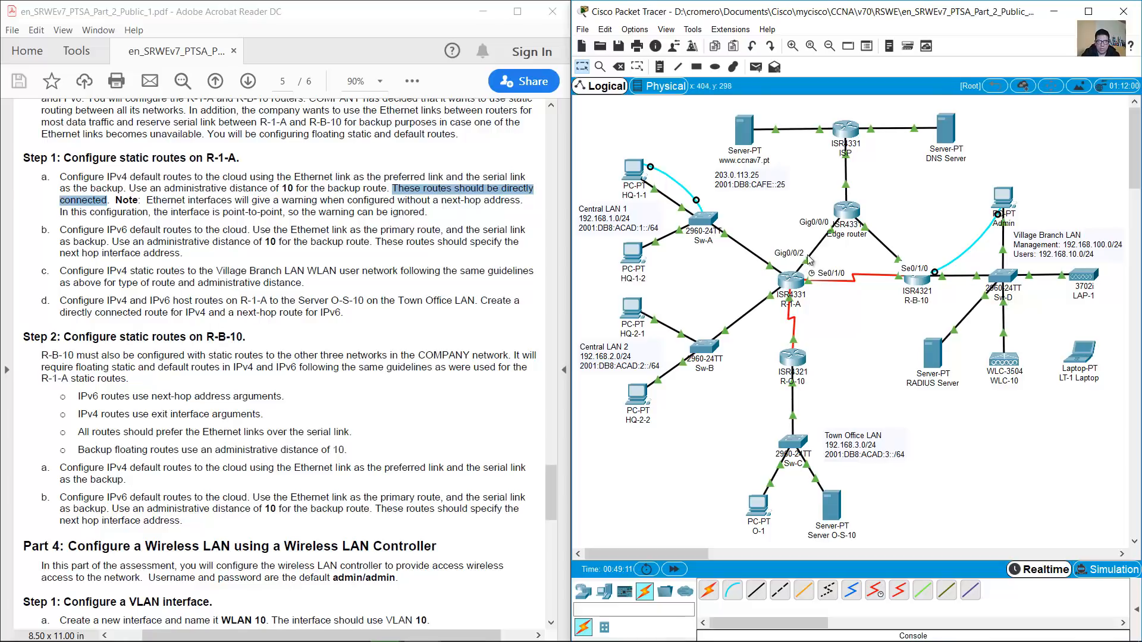
left_click(183, 201)
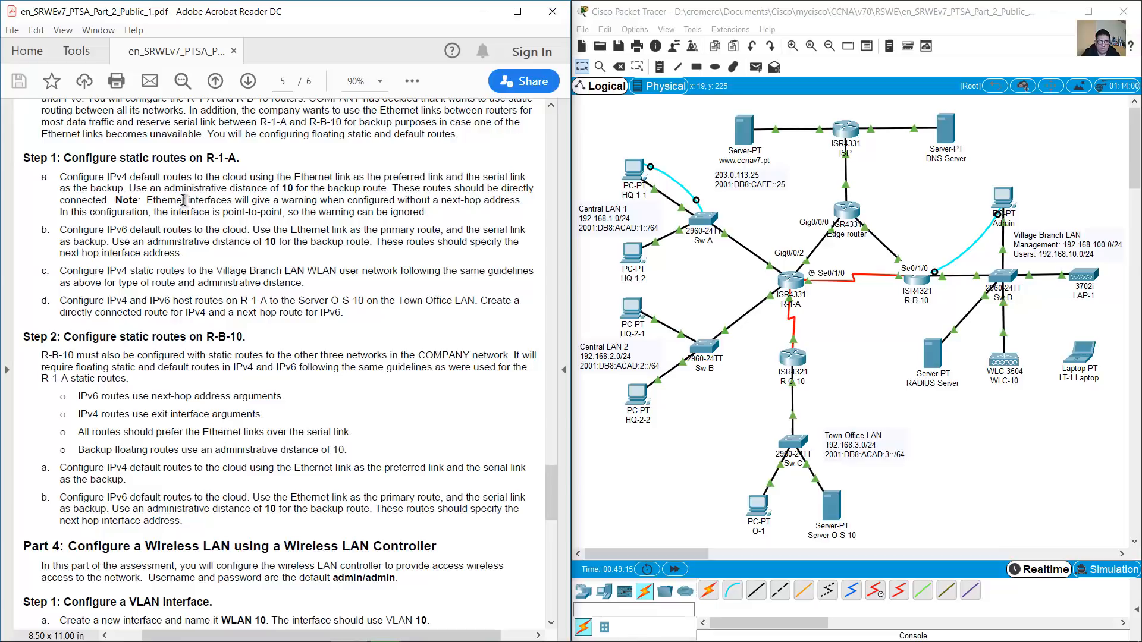
scroll(188, 200, "down", 1)
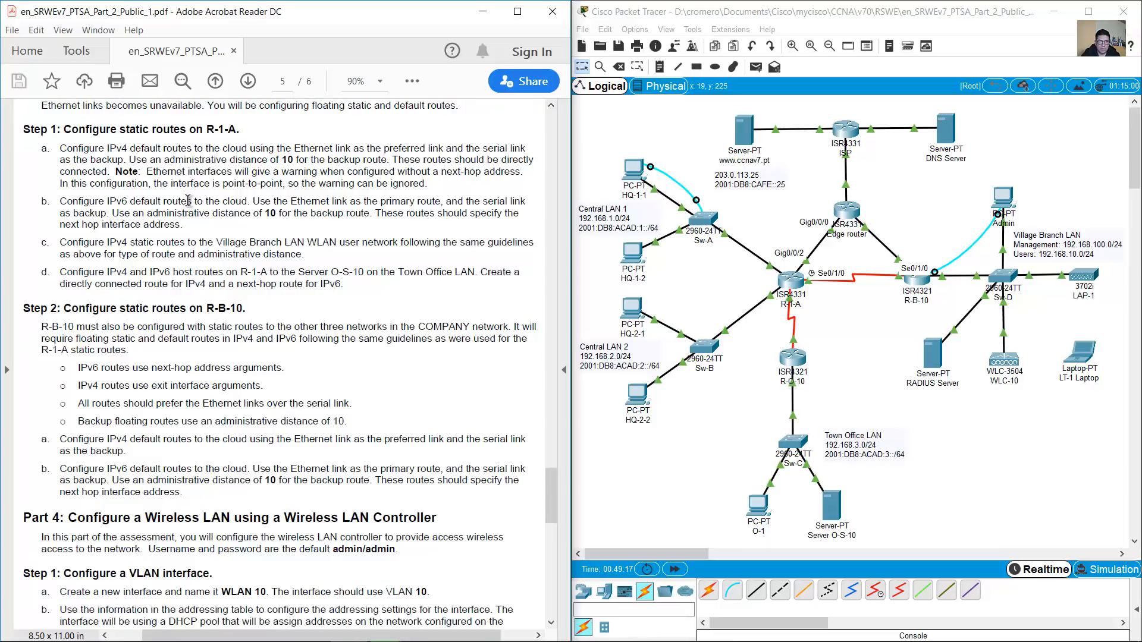
Connect a console cable from HQ-1-2's RS 232 port to R-1-A's Console port
scroll(188, 200, "up", 1)
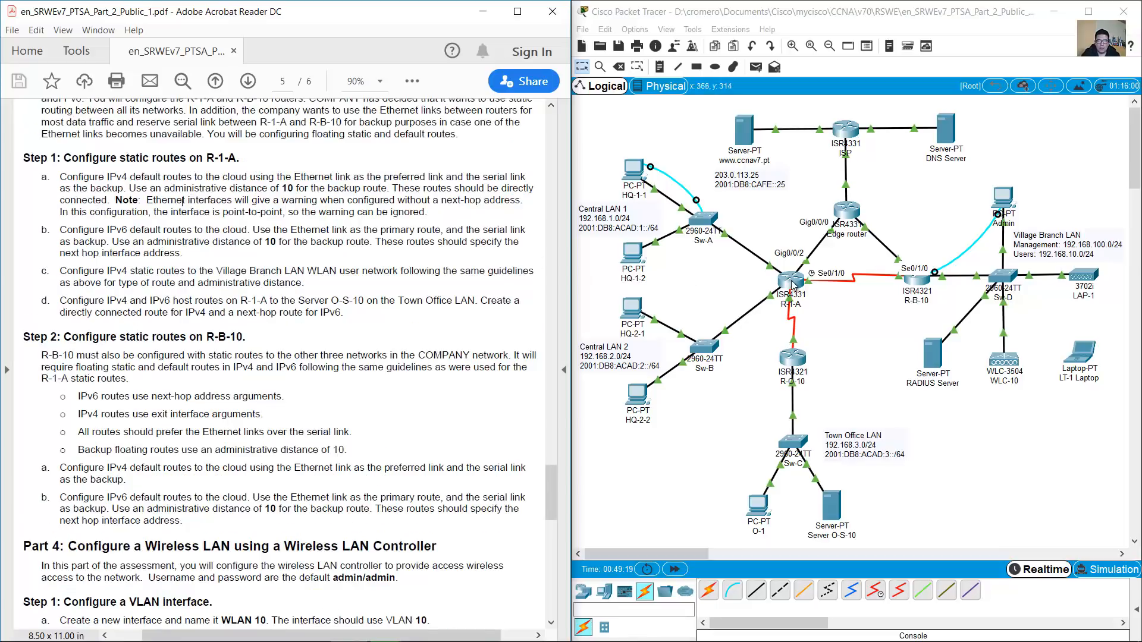
left_click(764, 238)
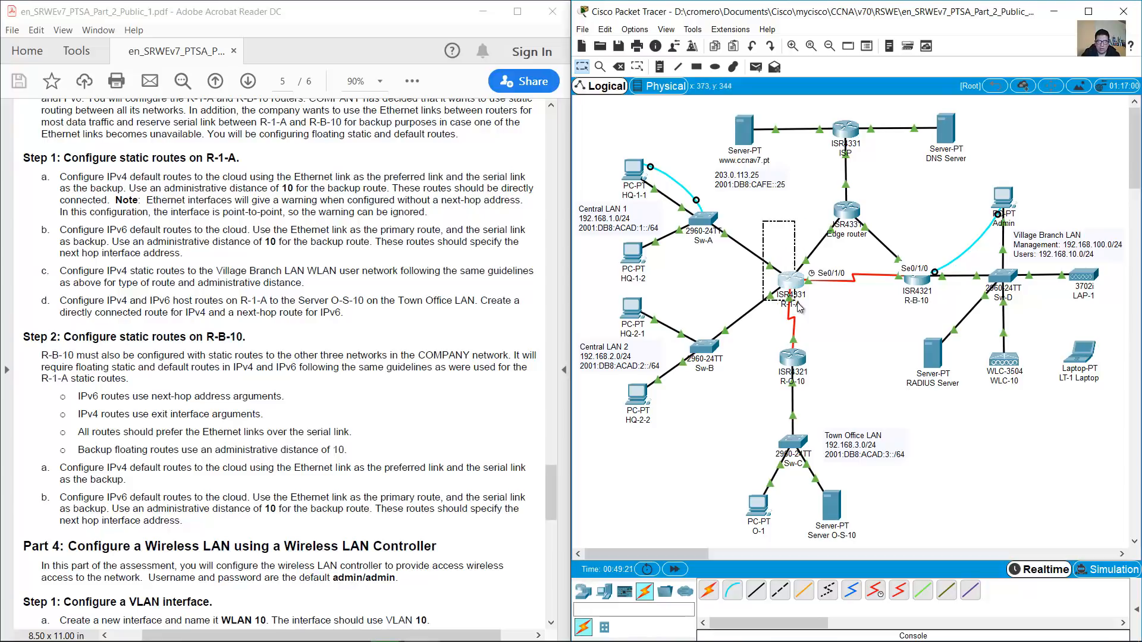
left_click(732, 591)
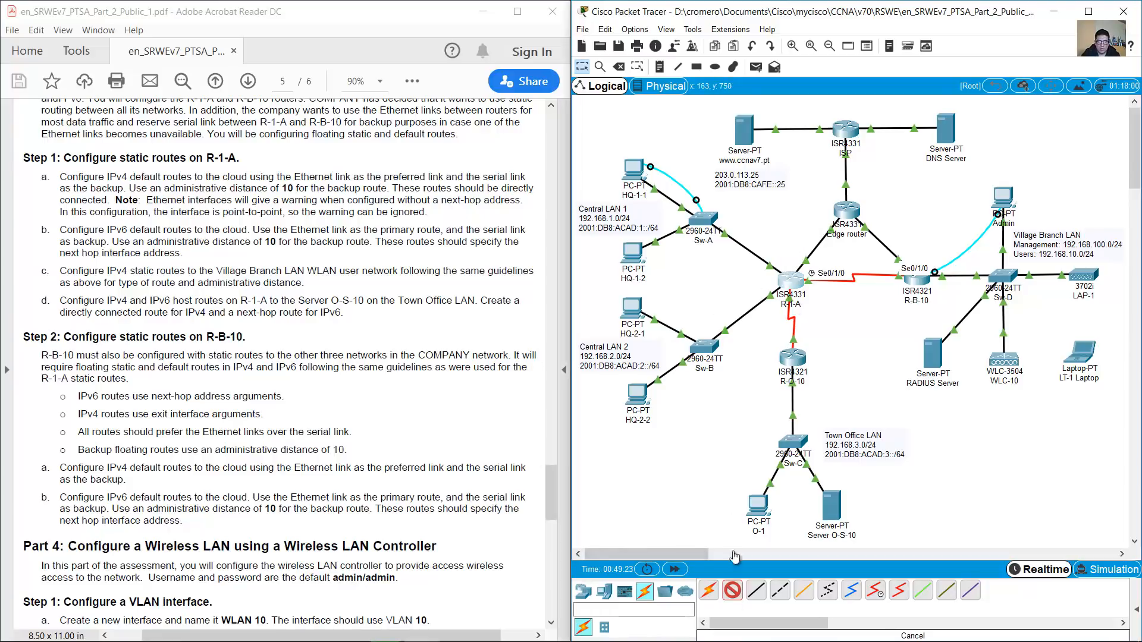
left_click(632, 253)
left_click(681, 260)
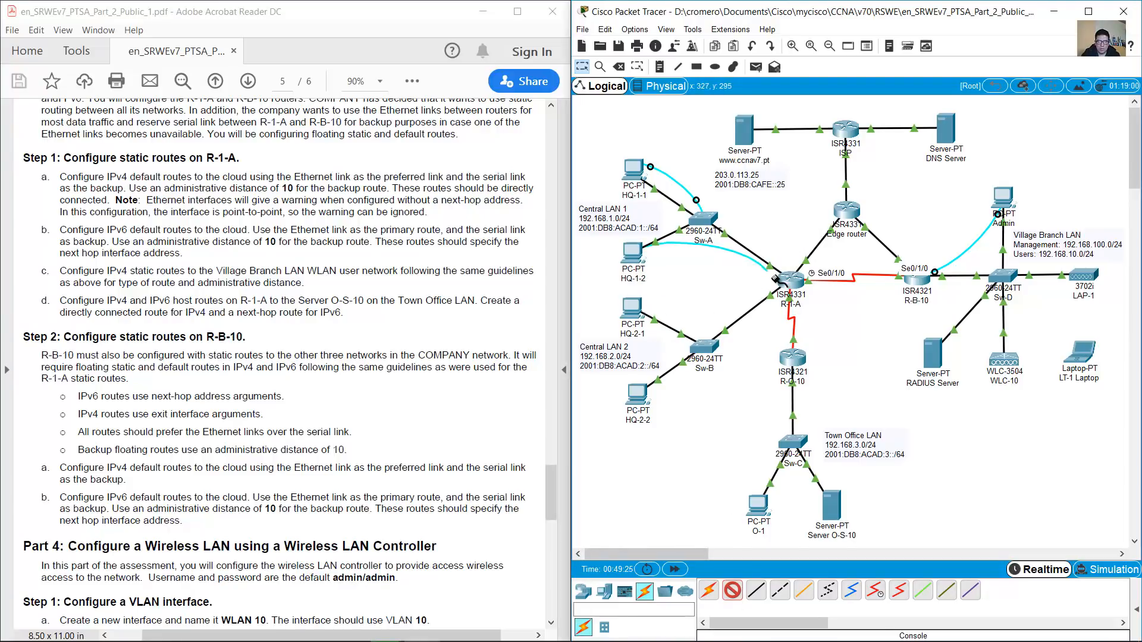
left_click(790, 275)
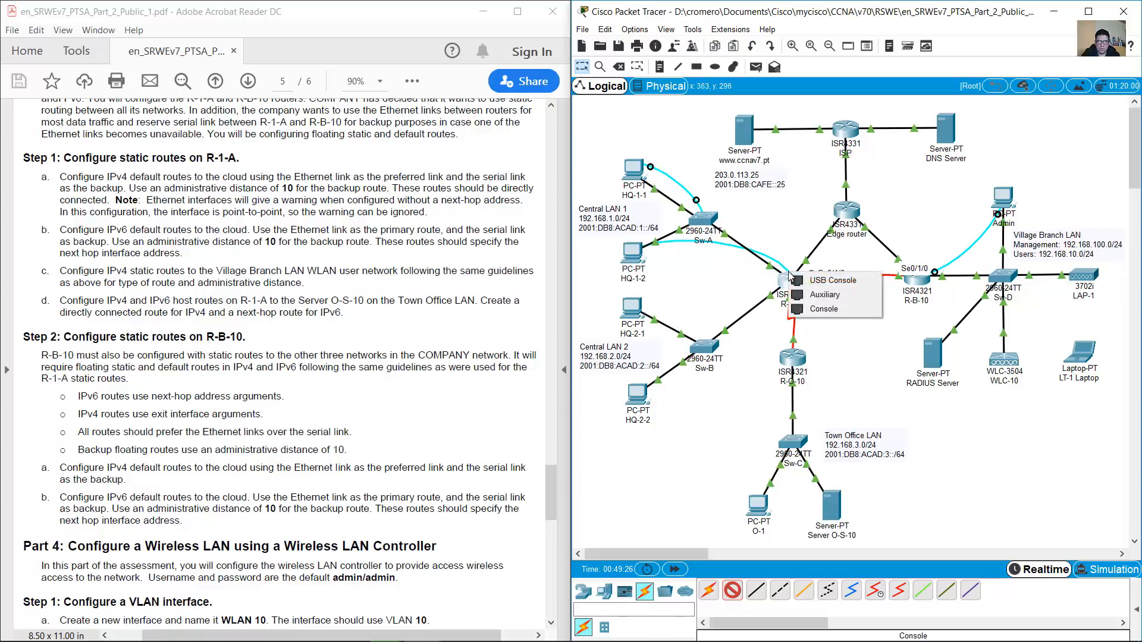
left_click(819, 307)
Open HQ-1-2's Terminal with default settings and enter privileged mode on R-1-A with en
left_click(634, 253)
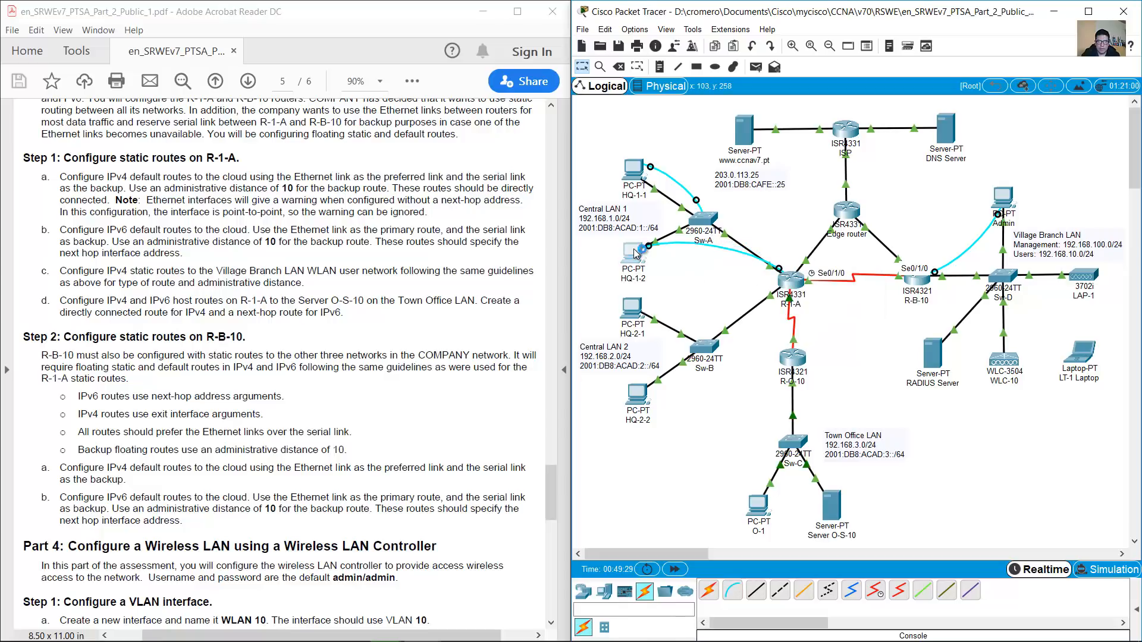
left_click_drag(683, 132, 602, 48)
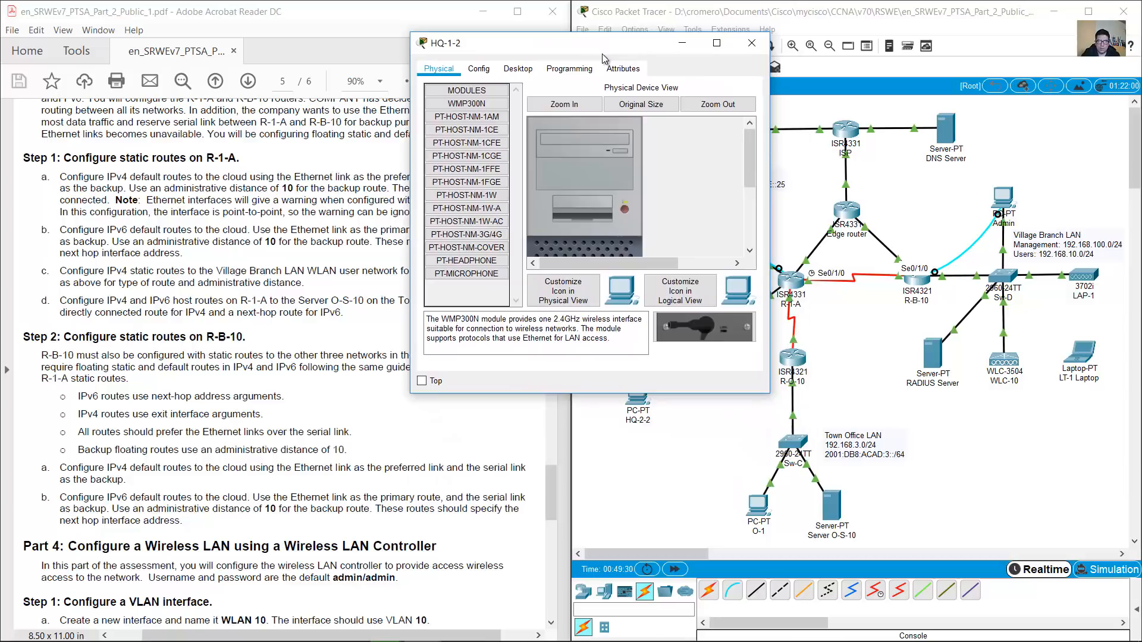
left_click_drag(931, 527, 1008, 607)
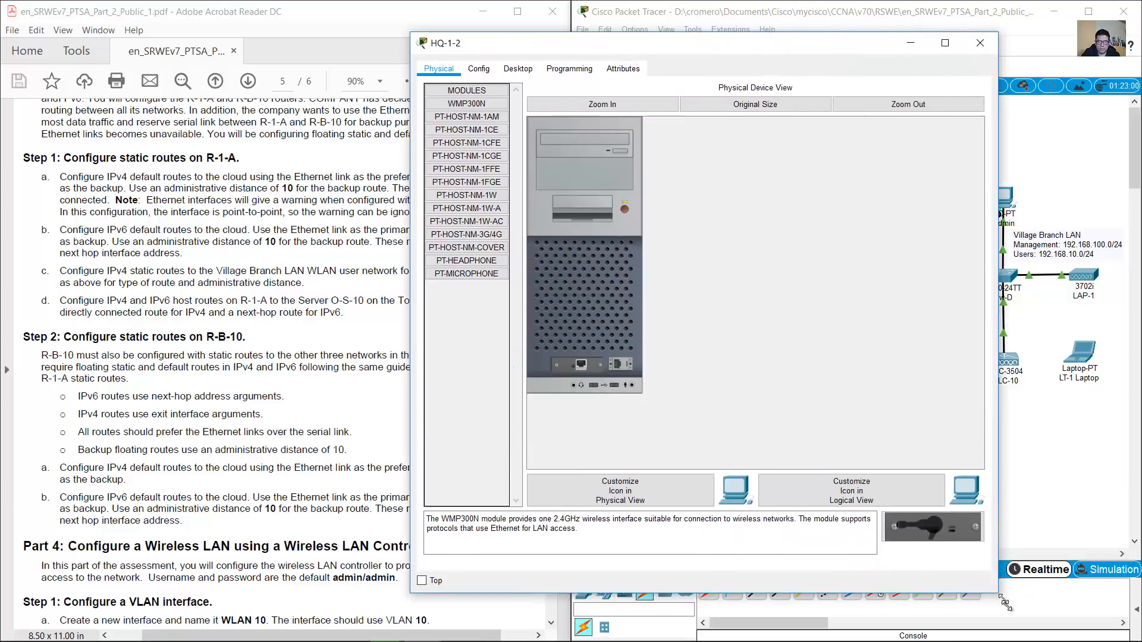
left_click(518, 68)
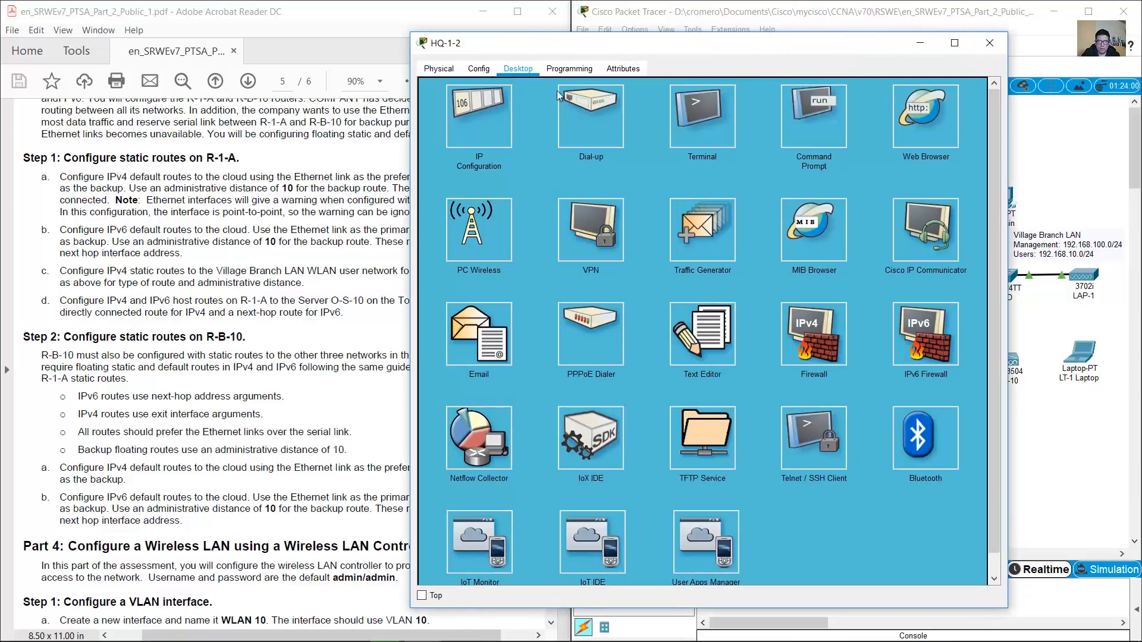
left_click(802, 135)
left_click(984, 91)
left_click(738, 119)
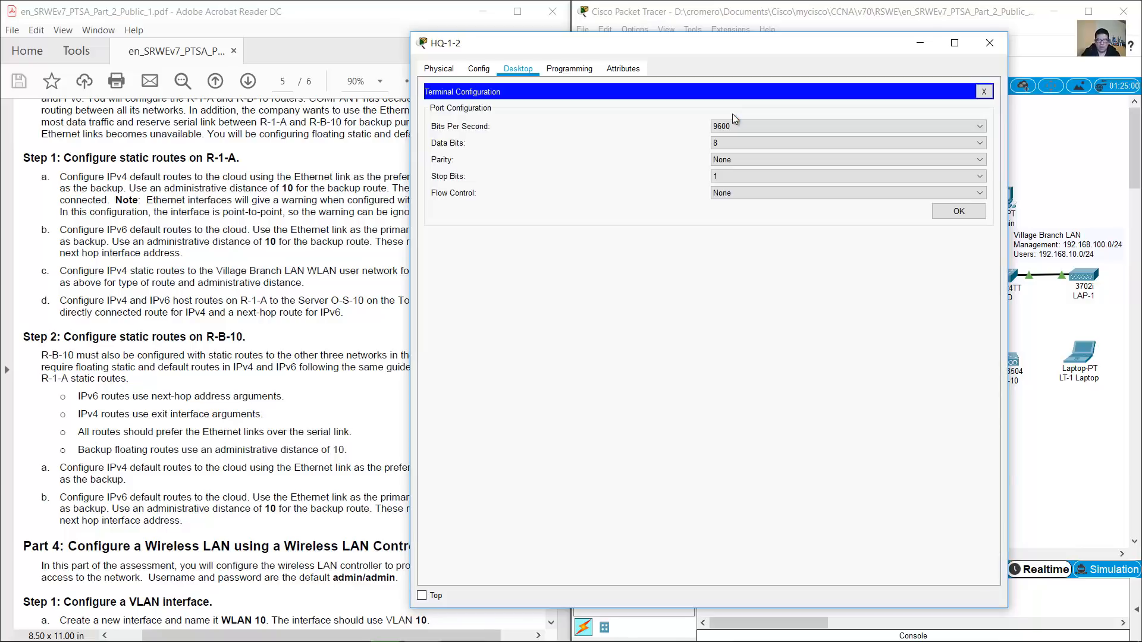
left_click(934, 214)
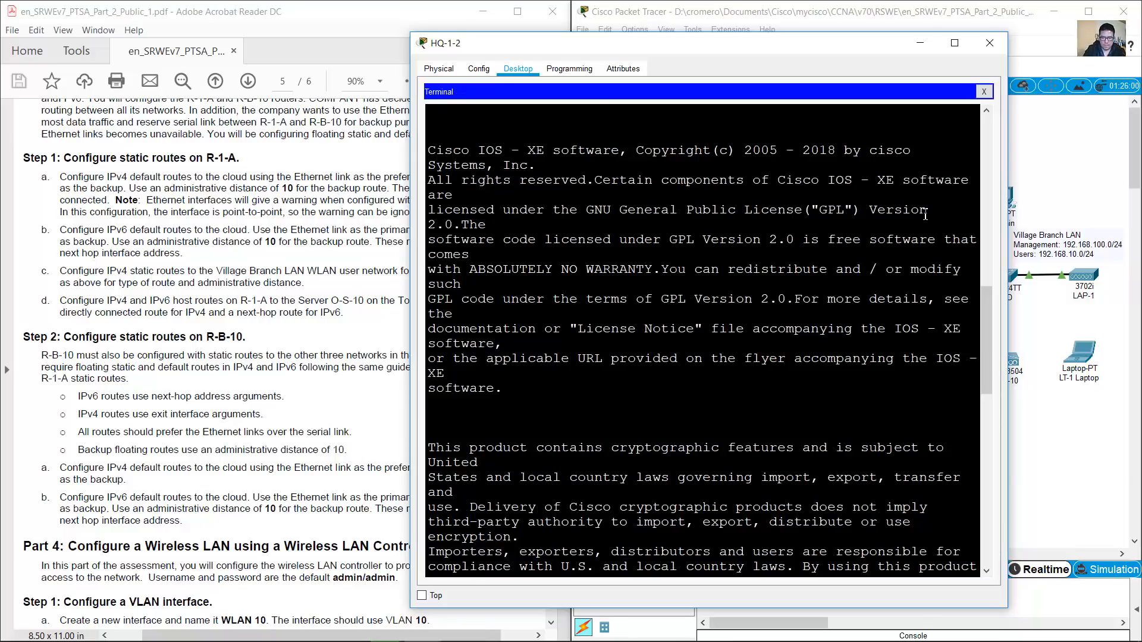
key("Return")
type("en")
key("Return")
Enter global configuration on R-1-A and start an ip route while checking the route requirements
type("conf term")
key("Return")
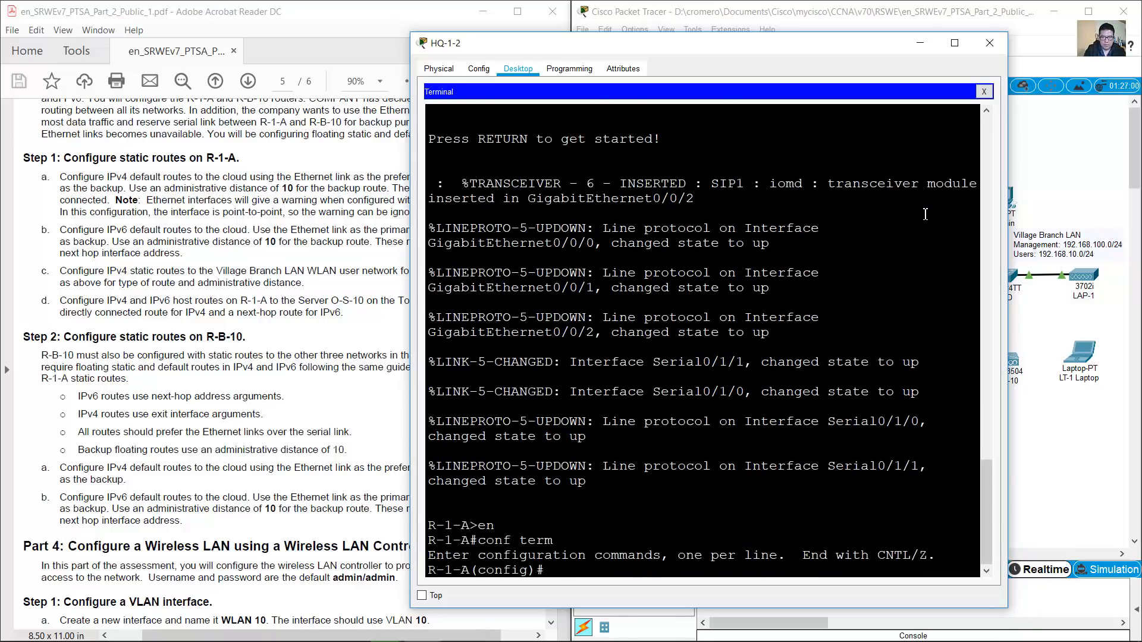
type("ip route 0.0.0.0 0.0.0.0")
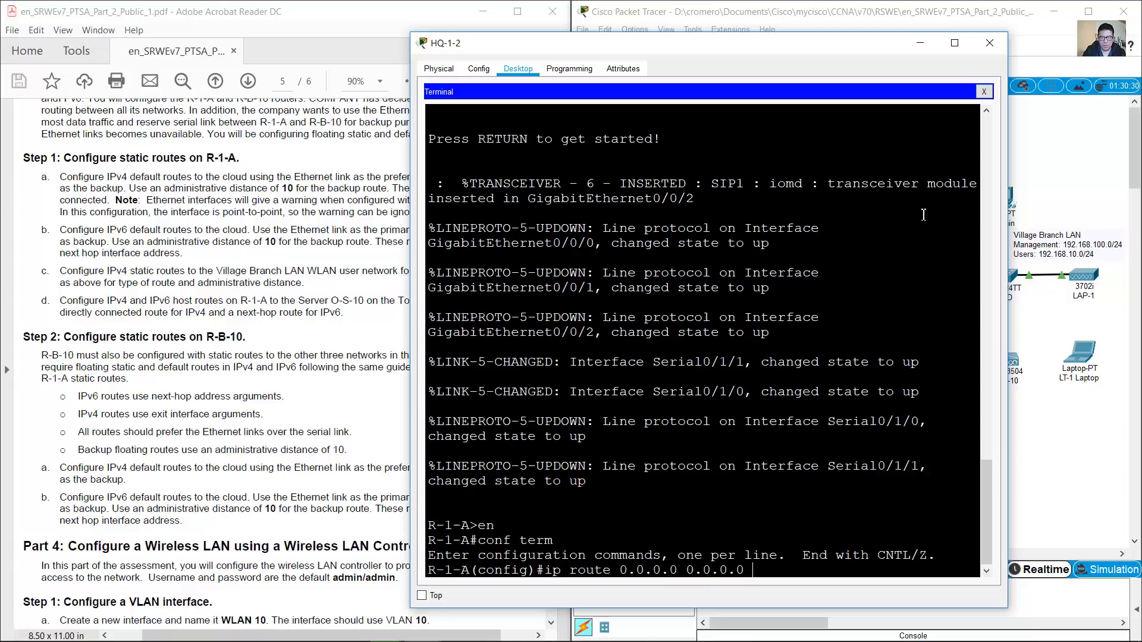
left_click_drag(181, 230, 187, 230)
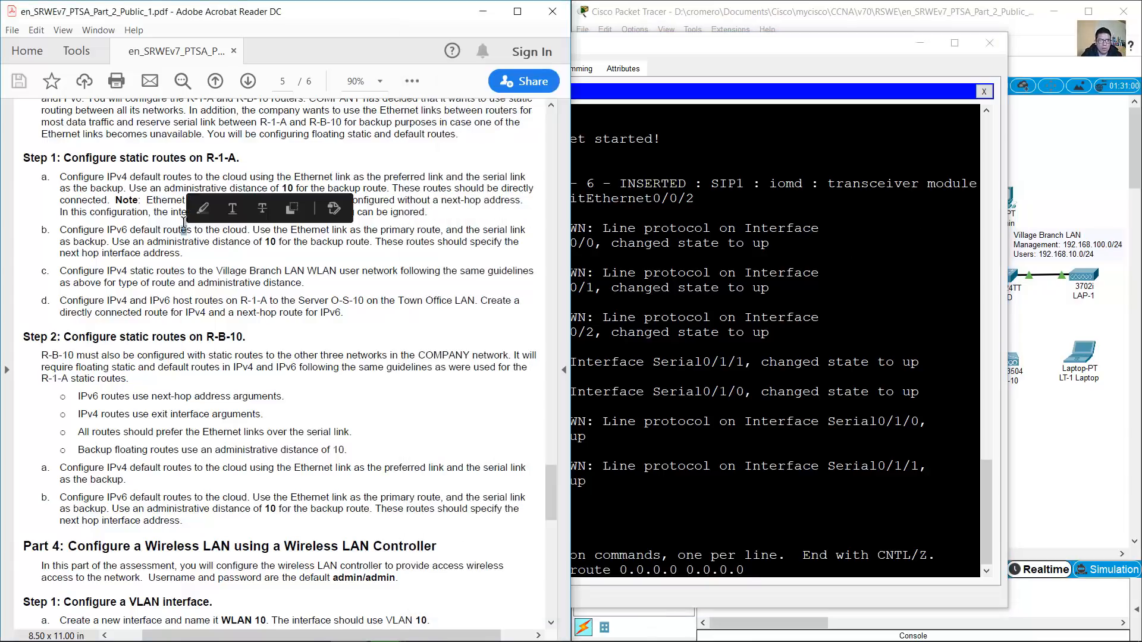
left_click(236, 176)
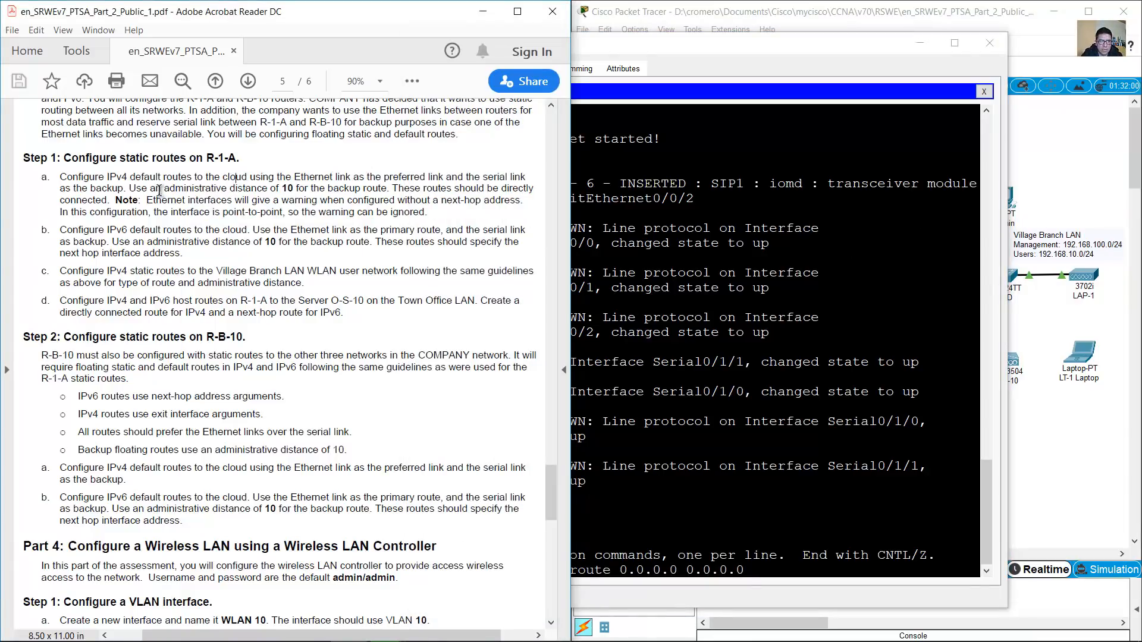
left_click_drag(454, 188, 109, 201)
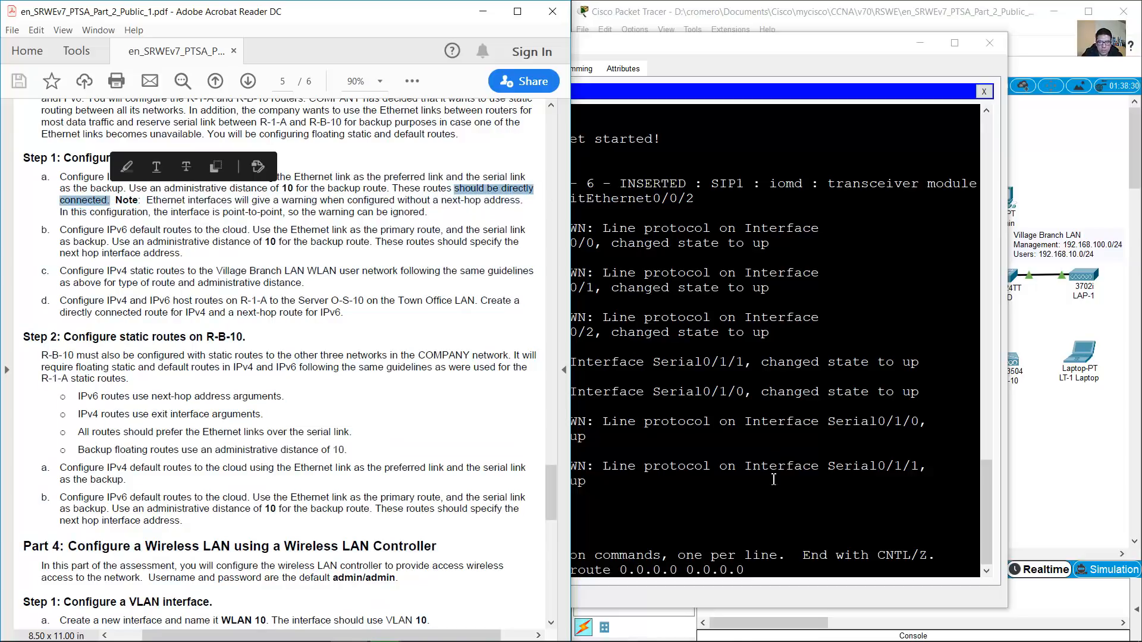
left_click(793, 566)
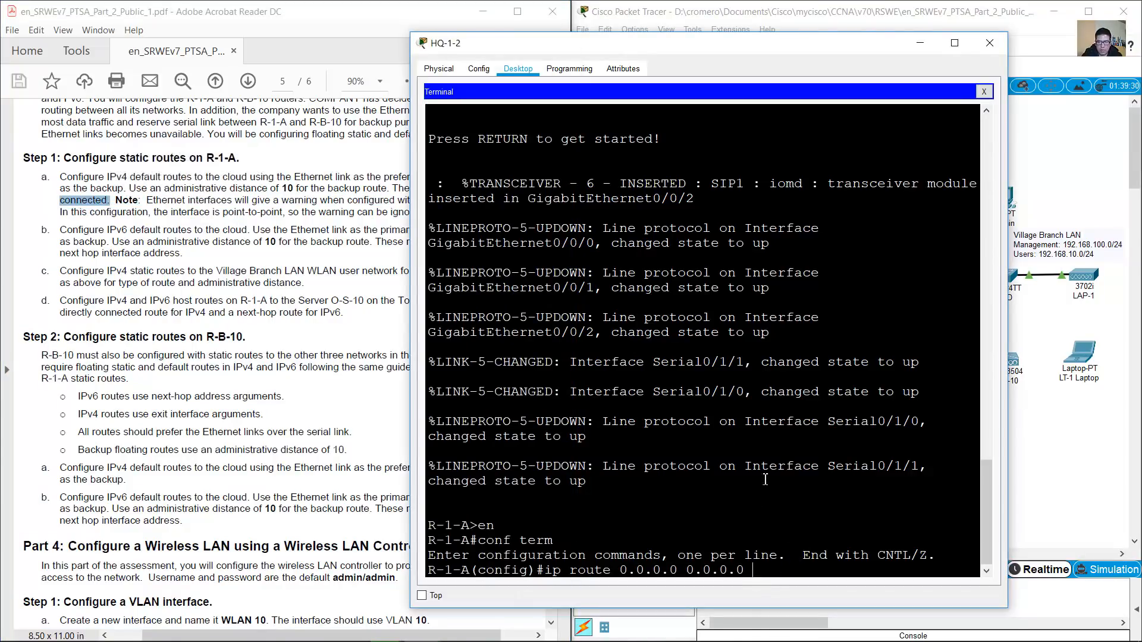
Complete the IPv4 default route 0.0.0.0 0.0.0.0 out g0/0/2
left_click(835, 20)
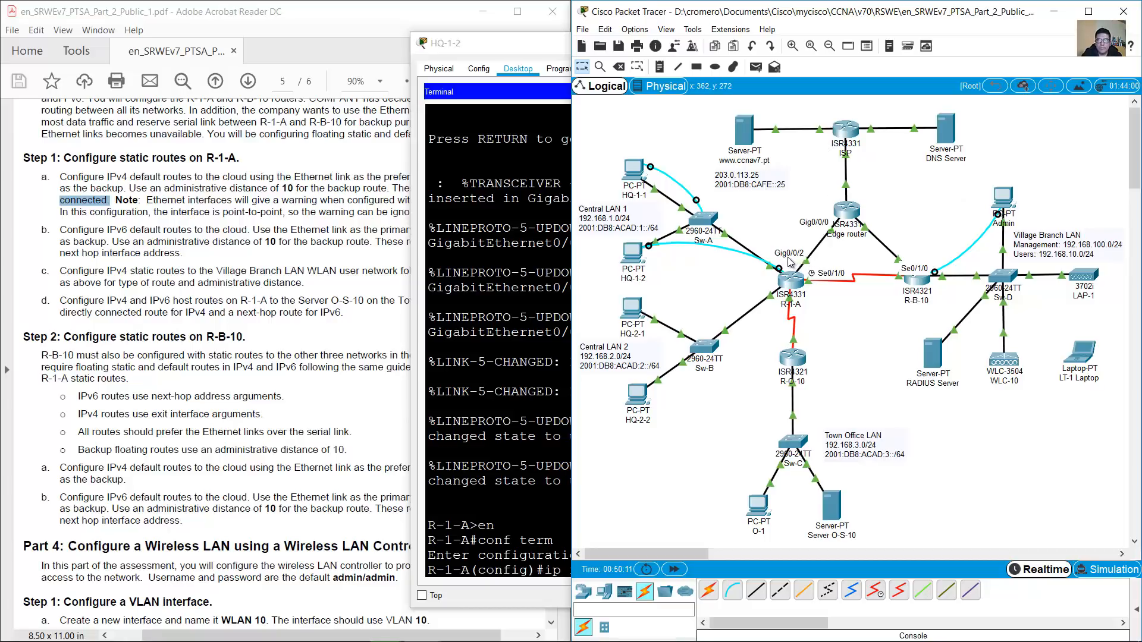
left_click(642, 260)
type("g")
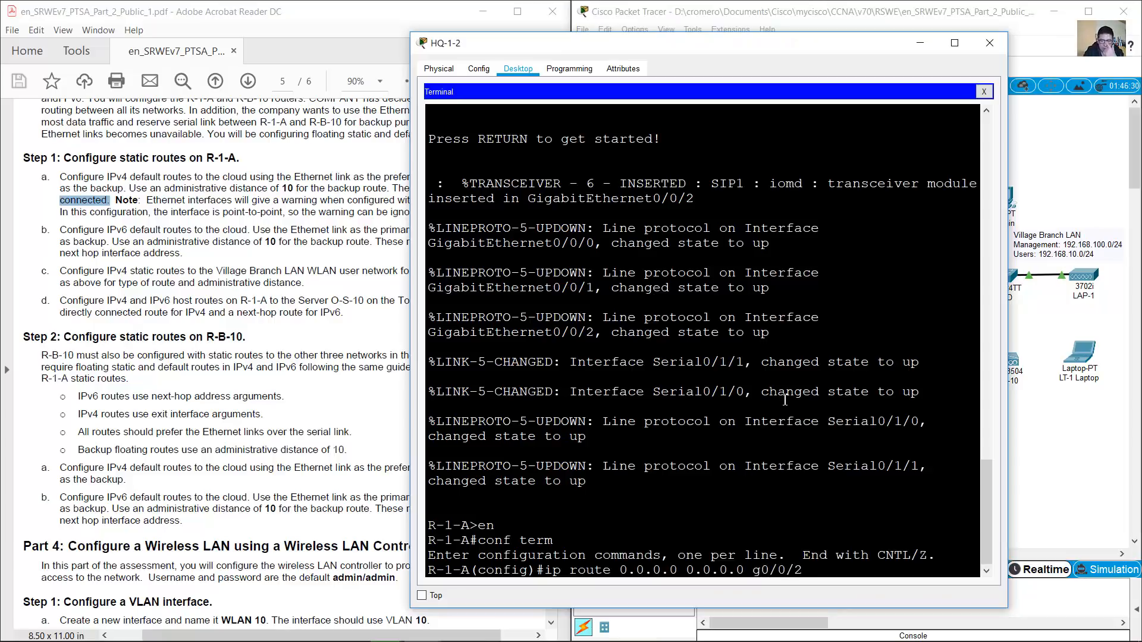
type("0/0/2")
key("Return")
left_click_drag(612, 559, 422, 544)
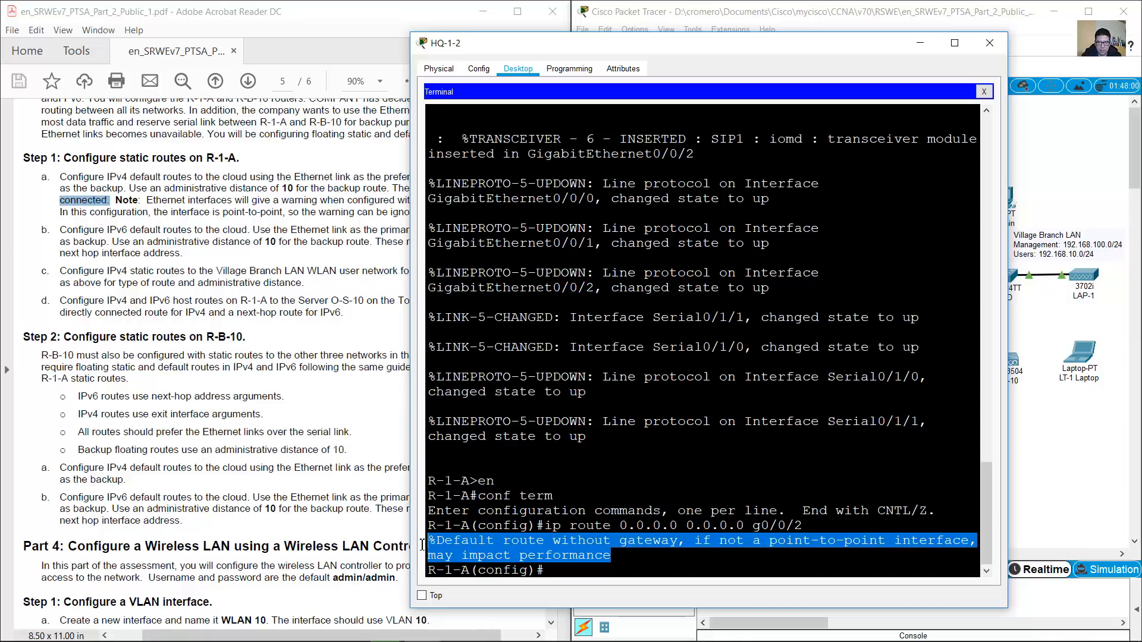
left_click(641, 565)
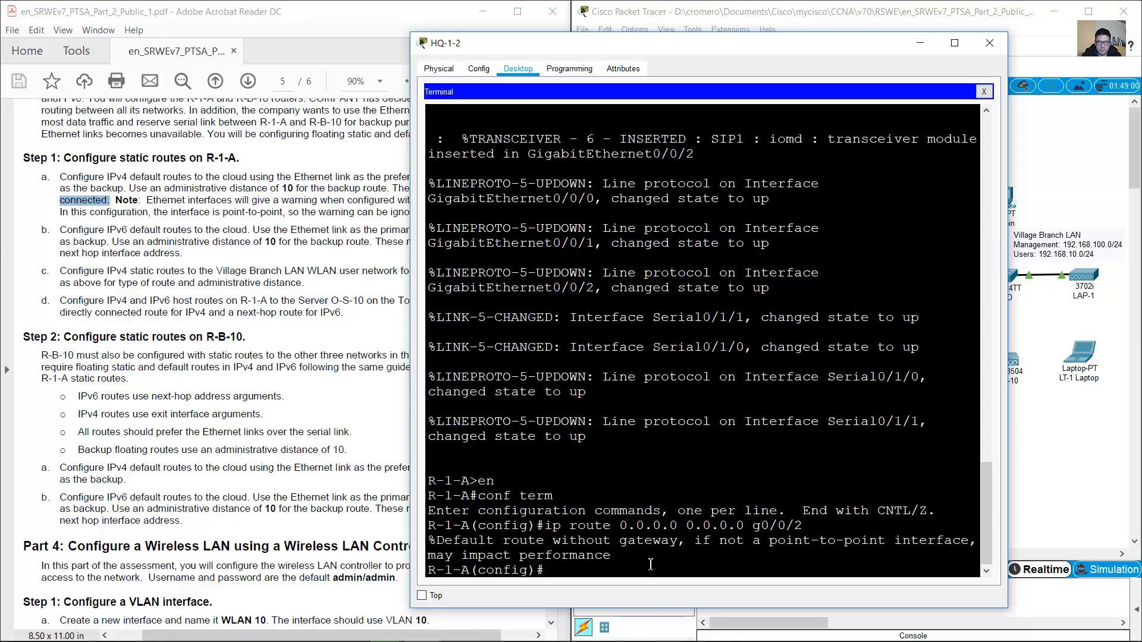
left_click(1080, 166)
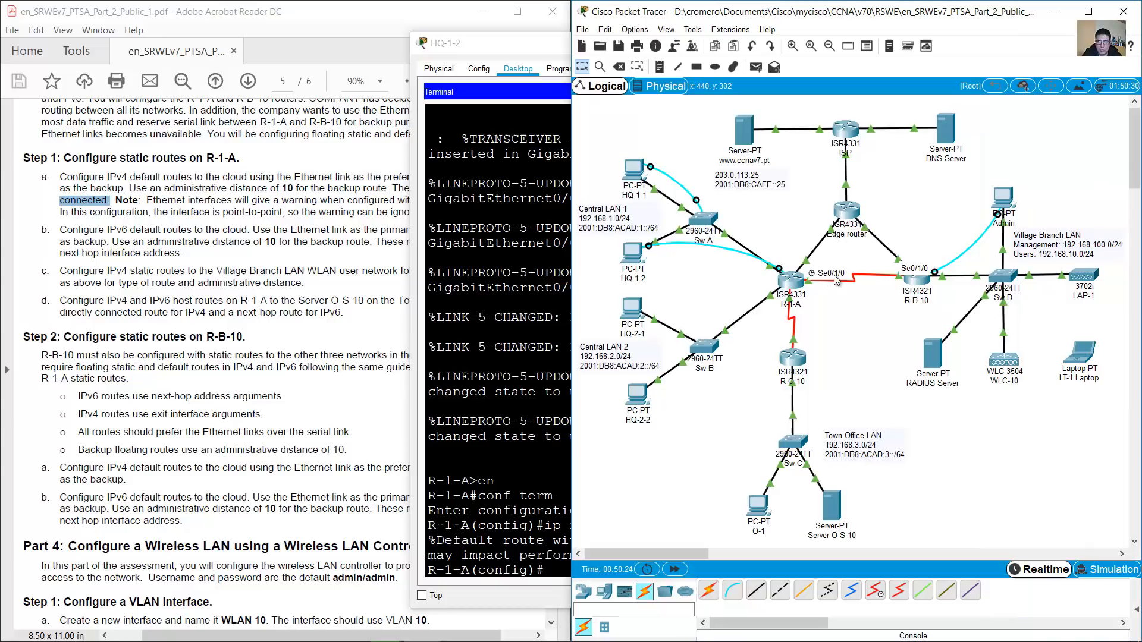
left_click(638, 254)
Add the floating default route 0.0.0.0 0.0.0.0 s0/1/0 with administrative distance 10
key("Up")
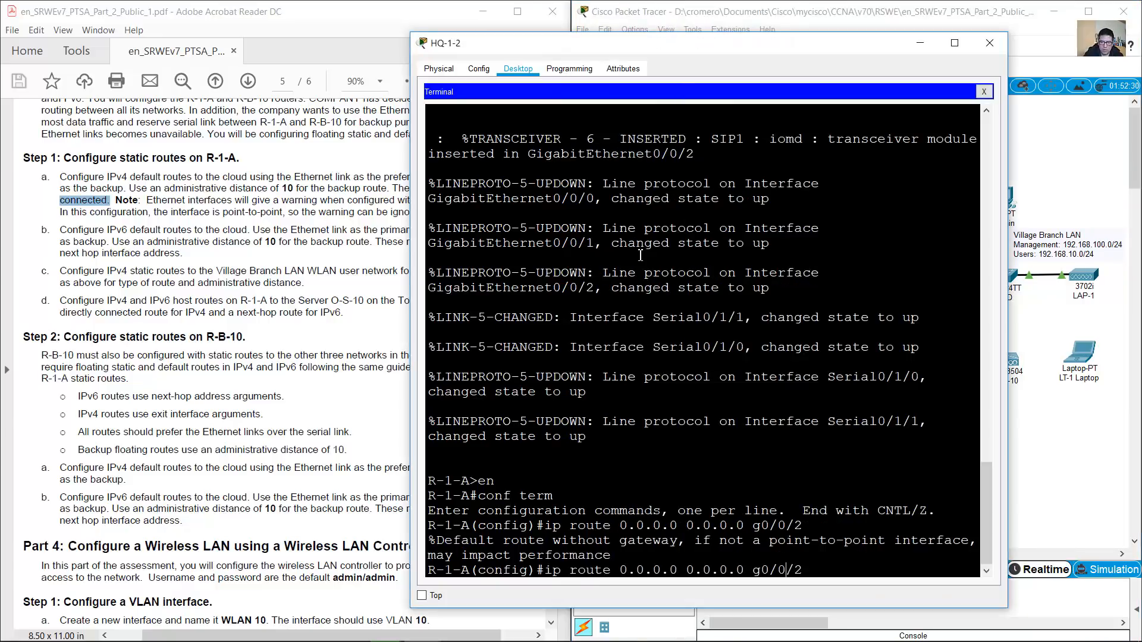
key("Left")
key("Left")
key("Left")
key("Left")
key("Left")
key("BackSpace")
type("s0/1")
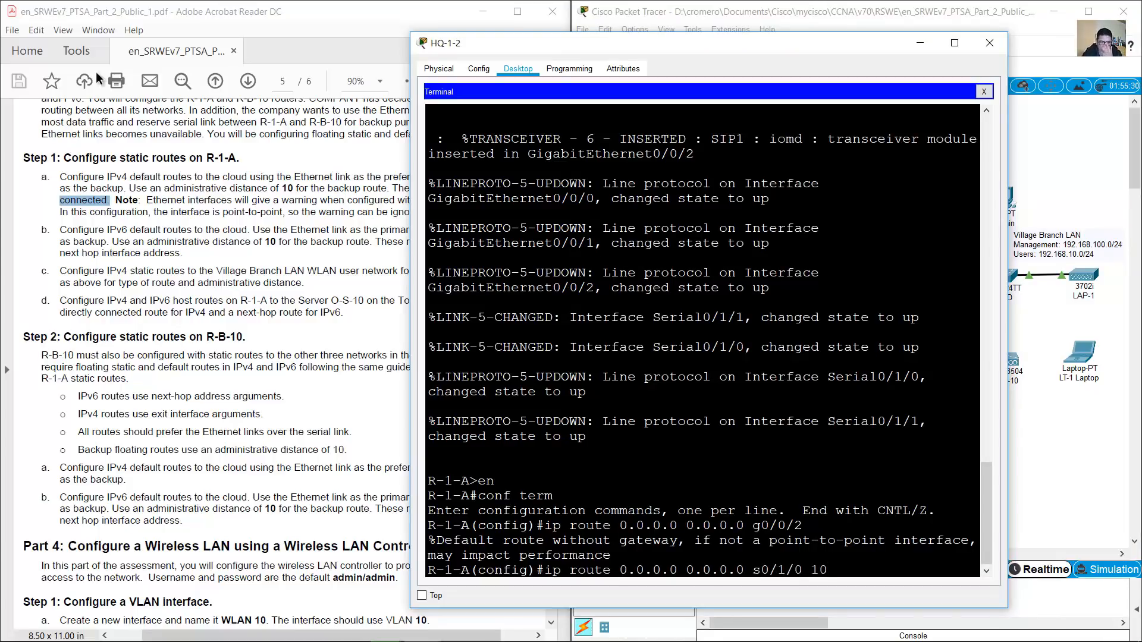
left_click(250, 198)
left_click_drag(165, 188, 383, 191)
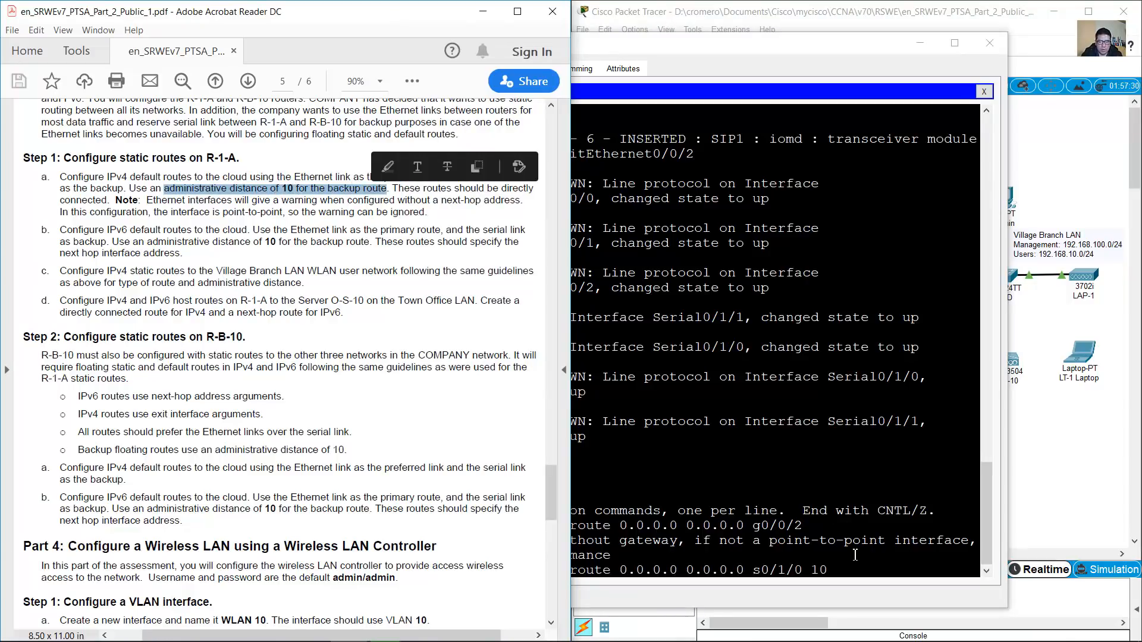
left_click(853, 562)
key("Return")
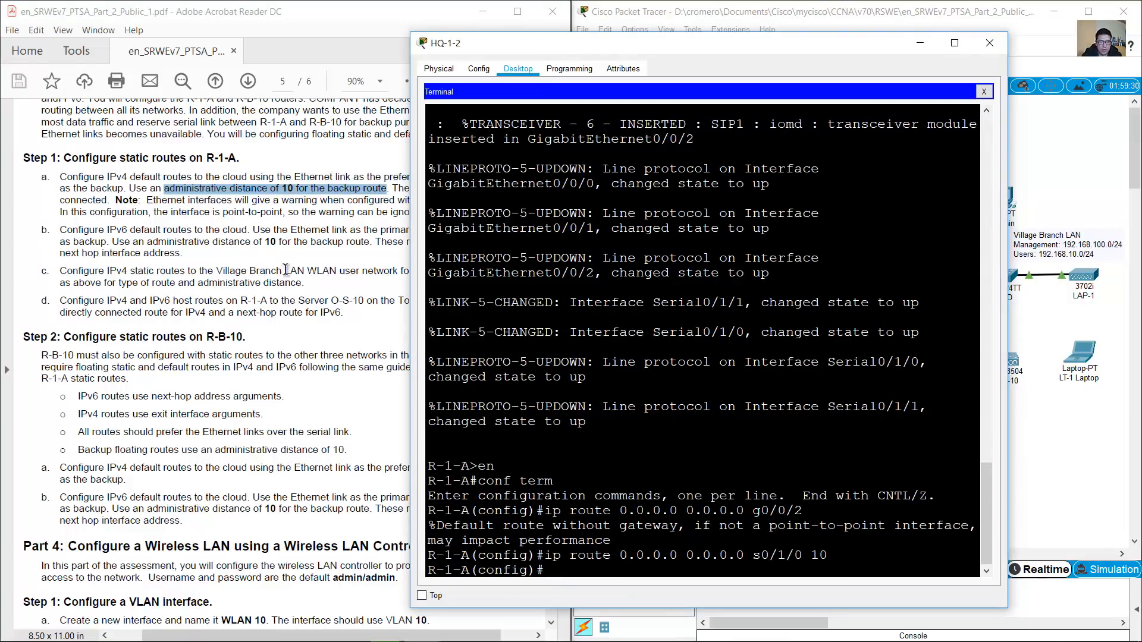
left_click(294, 236)
Read the IPv6 default route step and look up Edge Router G0/0/0's address 2001:DB8:ACAD:A::2/64
left_click_drag(60, 230, 180, 254)
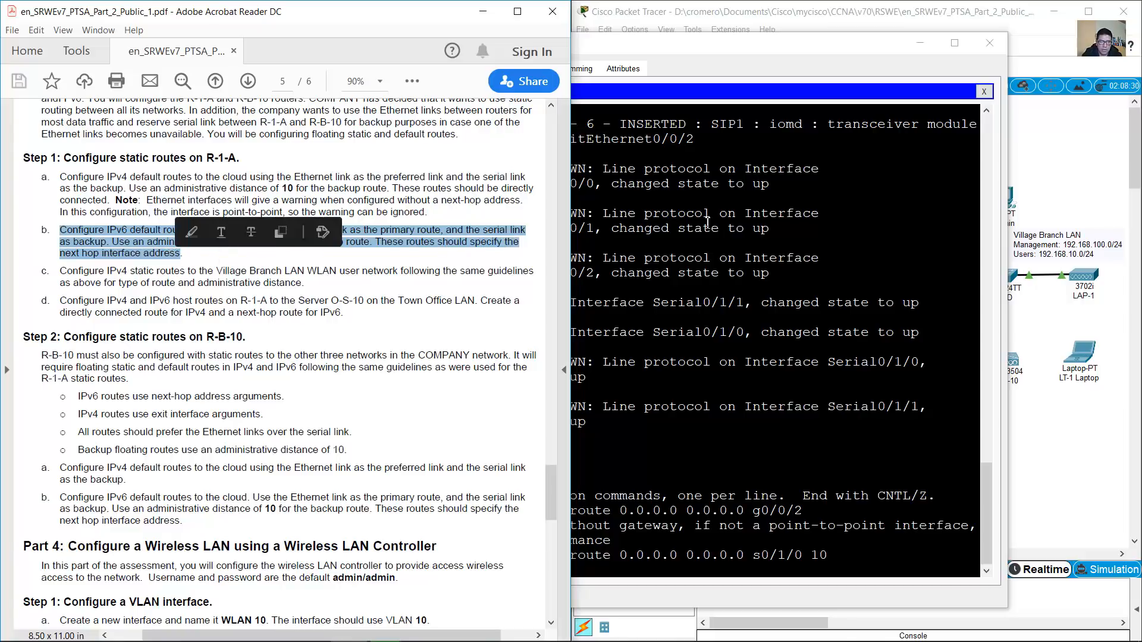
left_click(799, 19)
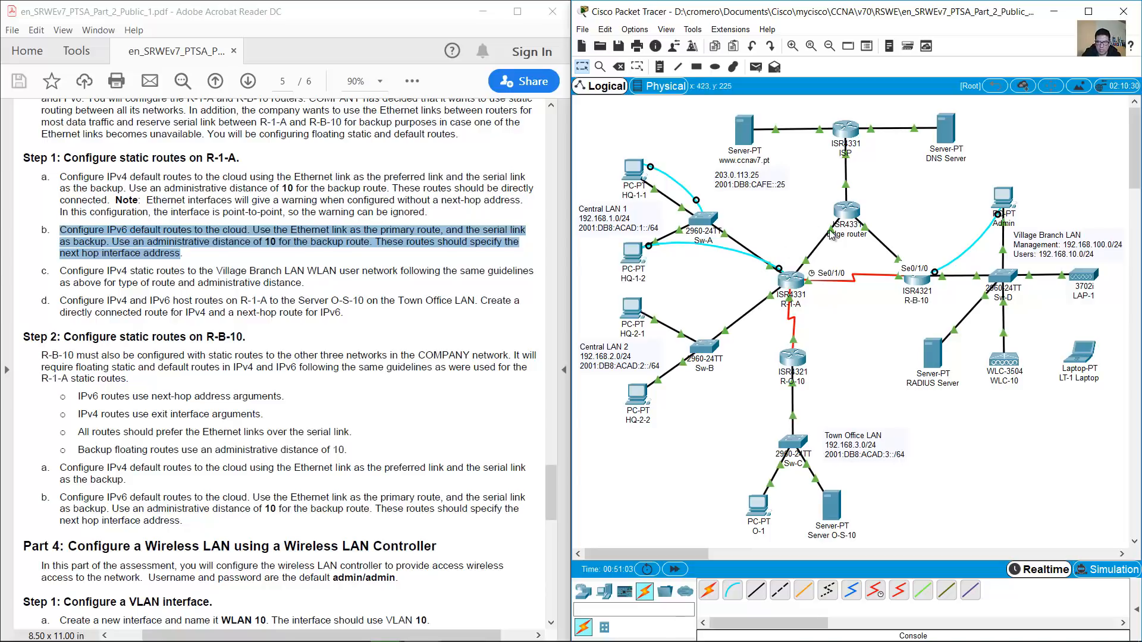
mouse_move(830, 235)
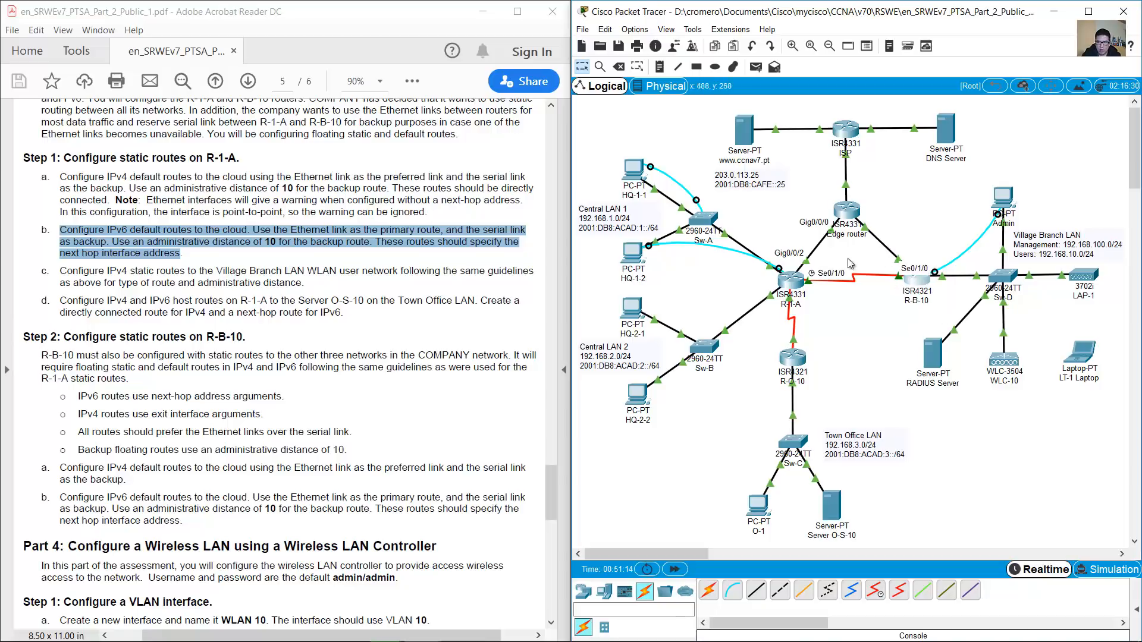
left_click(633, 252)
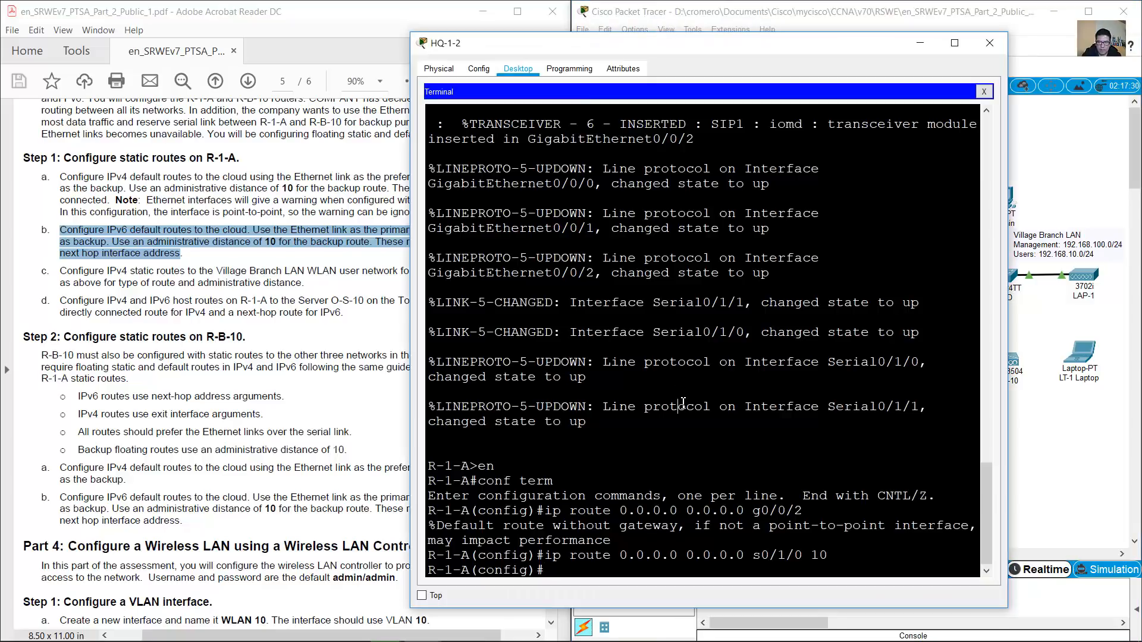
type("ipv6 ")
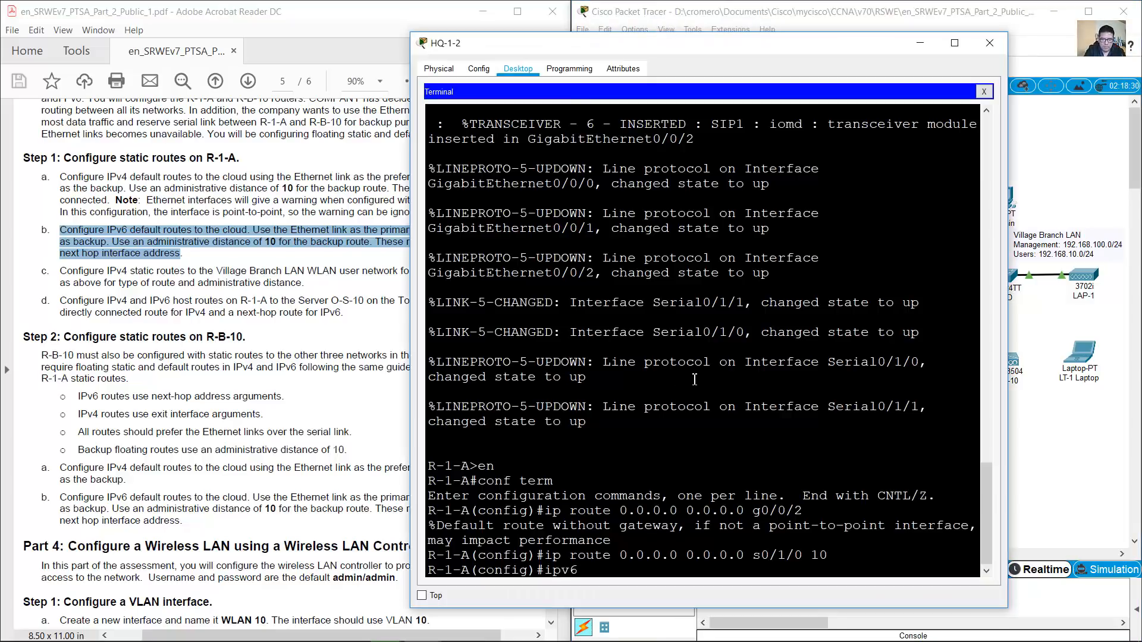
type("route ::/0")
left_click(818, 3)
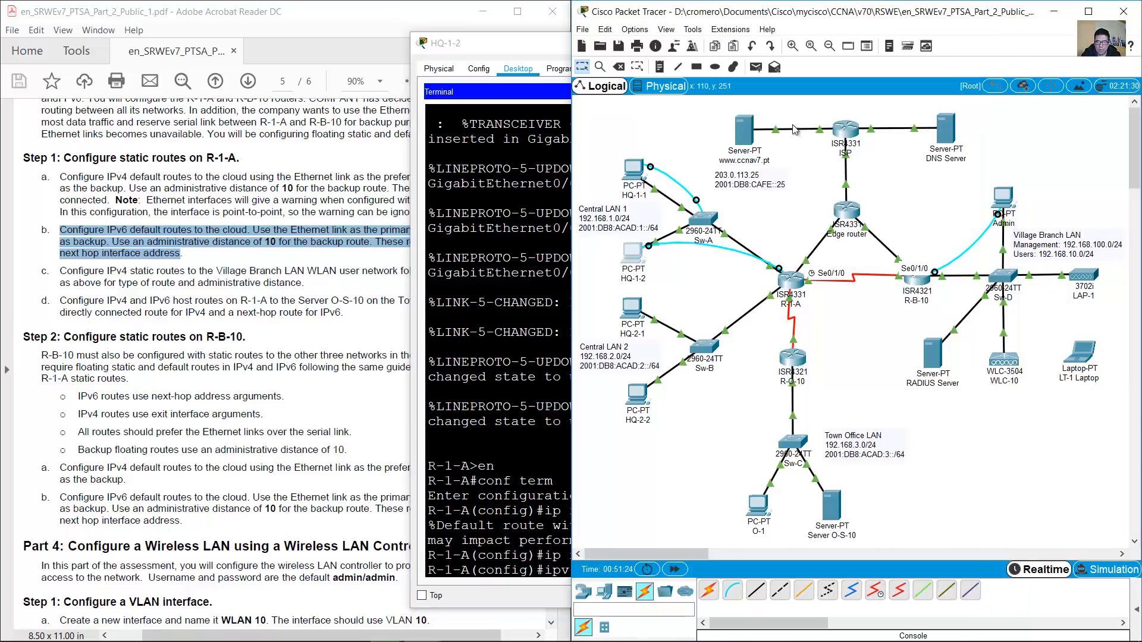
mouse_move(833, 231)
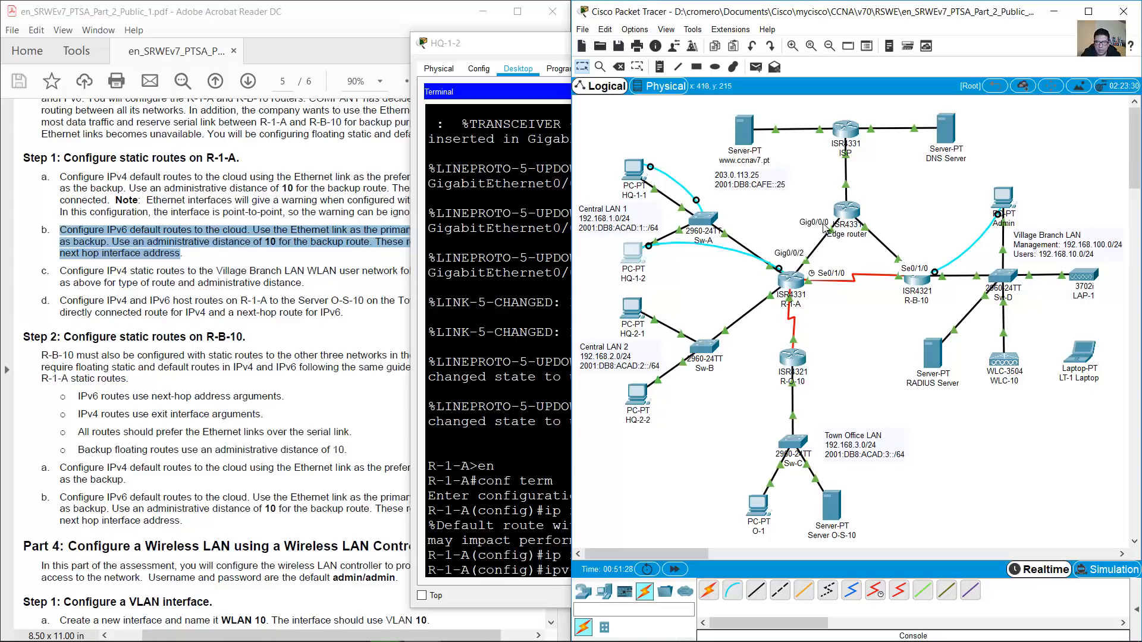
left_click(289, 265)
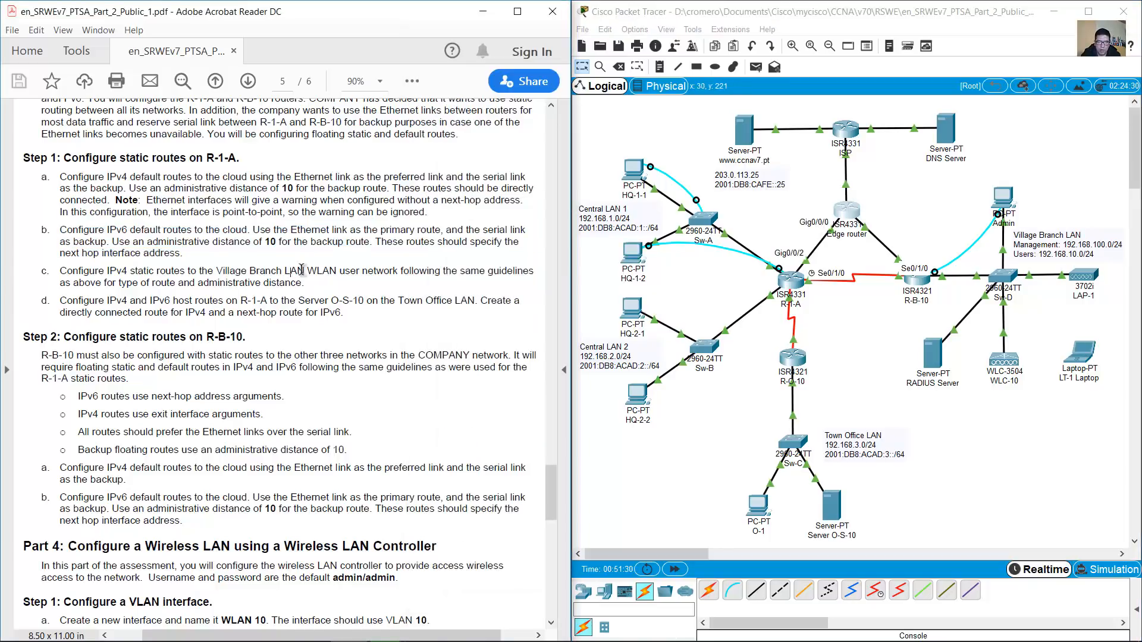
left_click_drag(551, 480, 553, 230)
left_click_drag(200, 389, 485, 408)
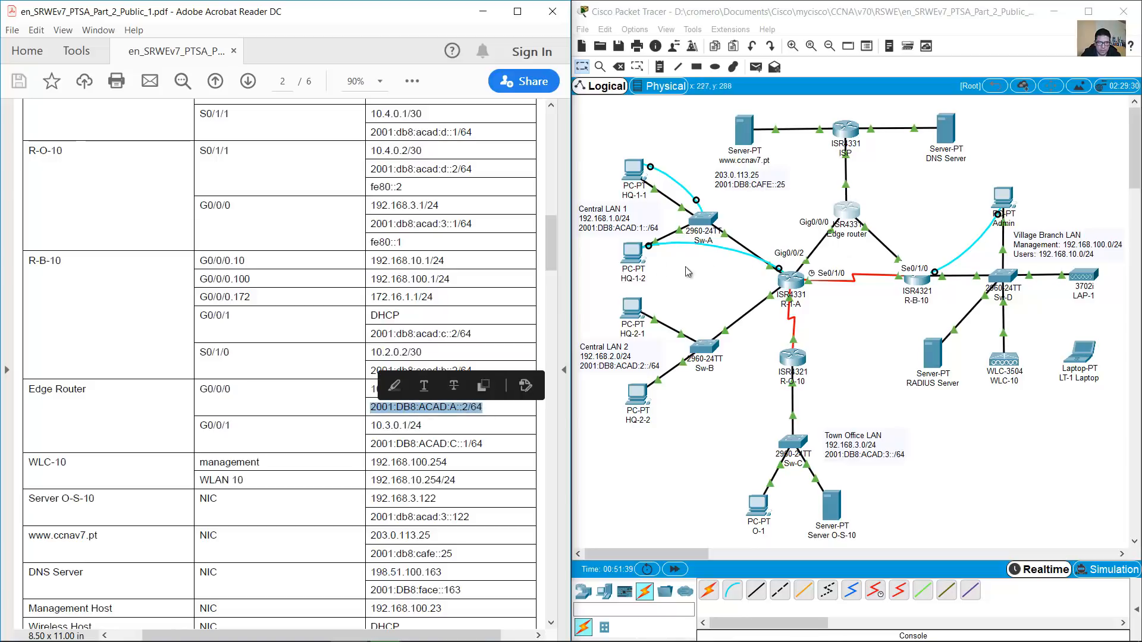
Add the IPv6 default route ::/0 via 2001:db8:acad:a::2
left_click(633, 257)
type("2001:db8:acad:a::2")
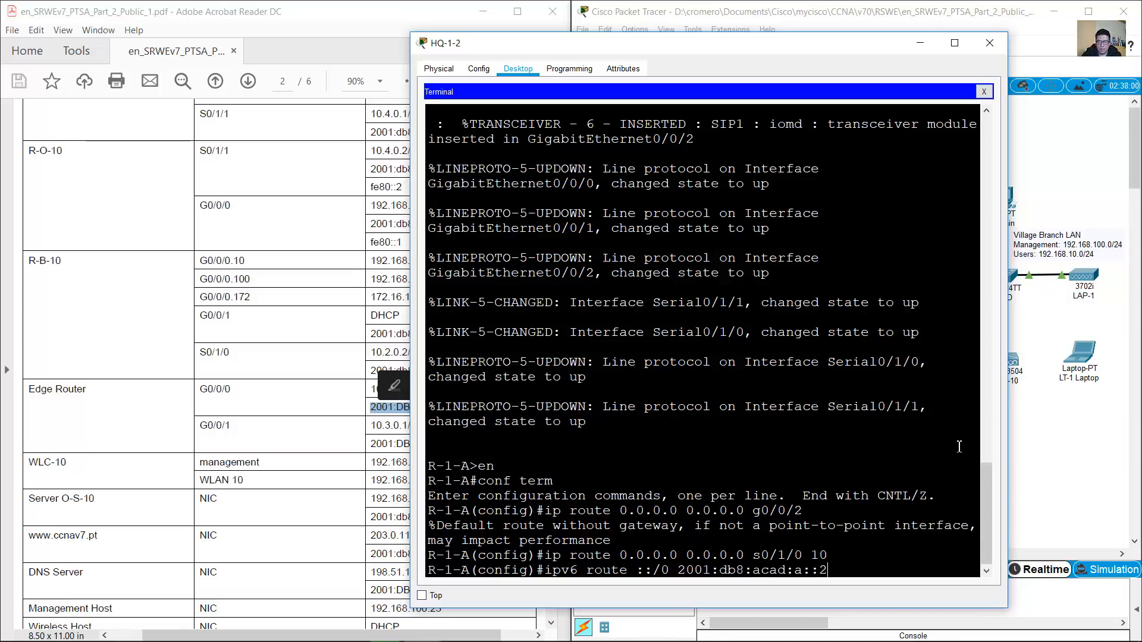
key("Return")
Add a floating IPv6 default route ::/0 via 2001:db8:acad:b::2 with distance 10
left_click(738, 15)
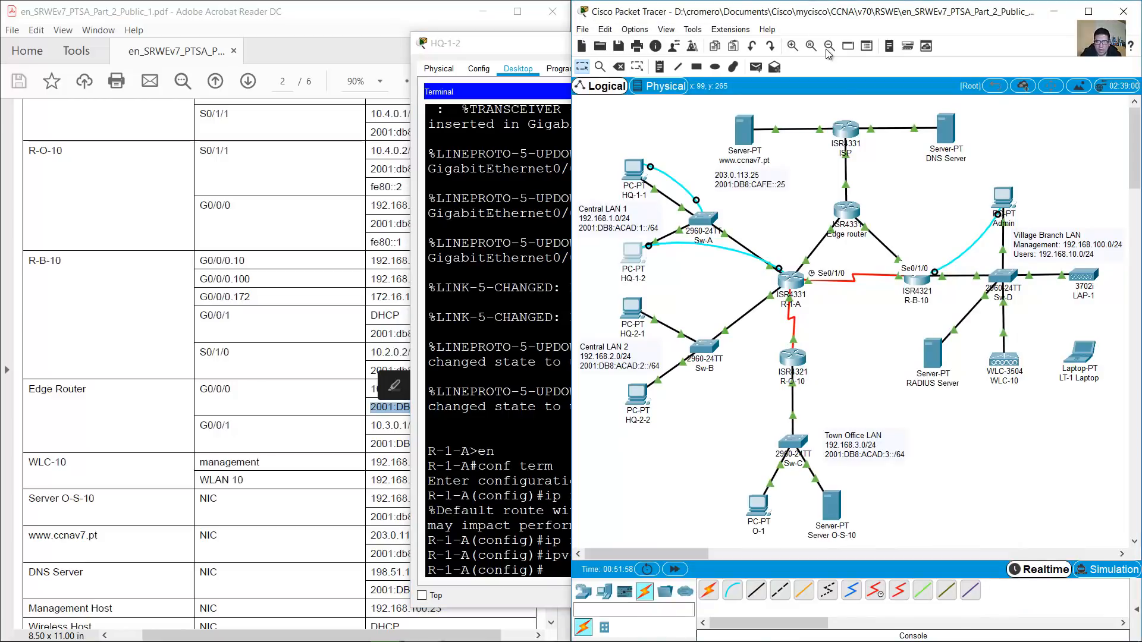
left_click_drag(932, 316, 898, 259)
left_click(292, 301)
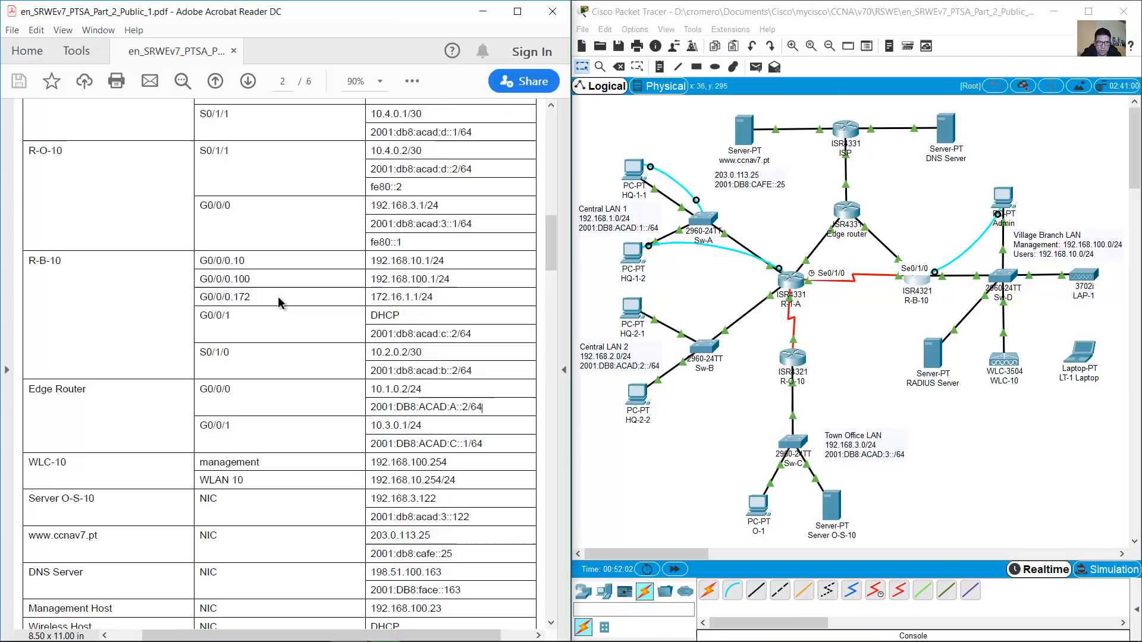
left_click_drag(247, 354, 470, 375)
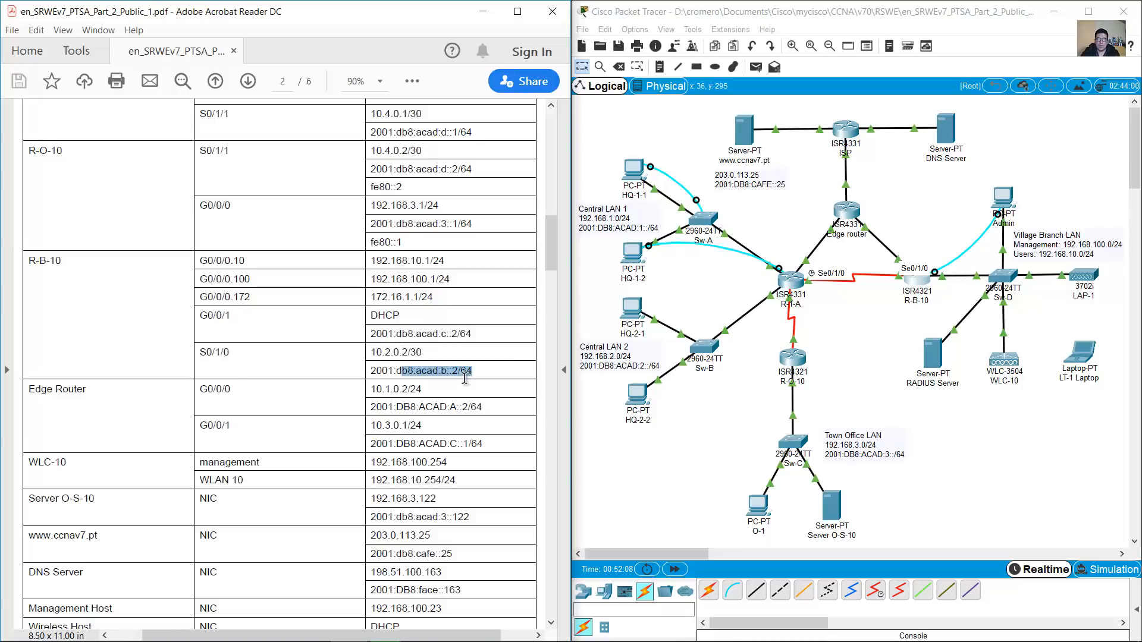
left_click(639, 261)
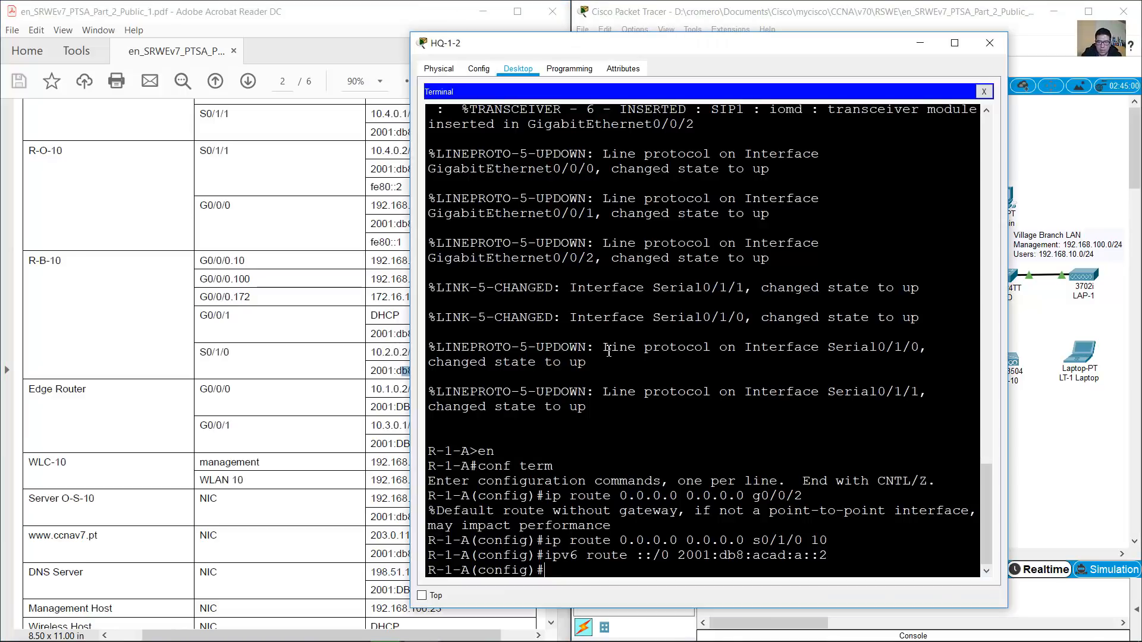
key("Up")
type("b")
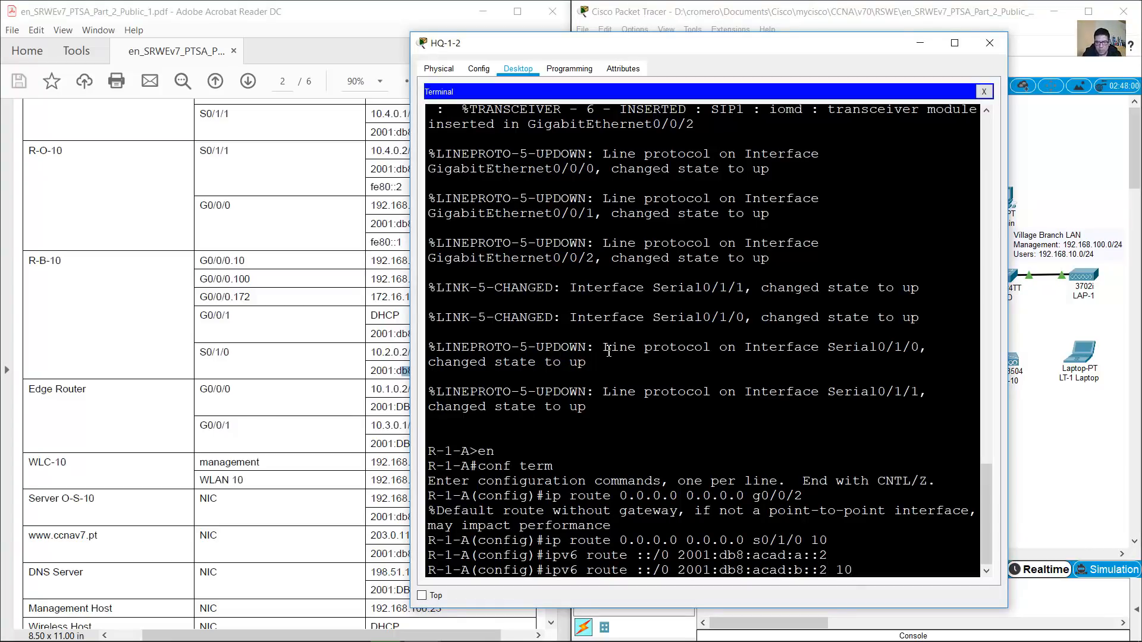
key("Return")
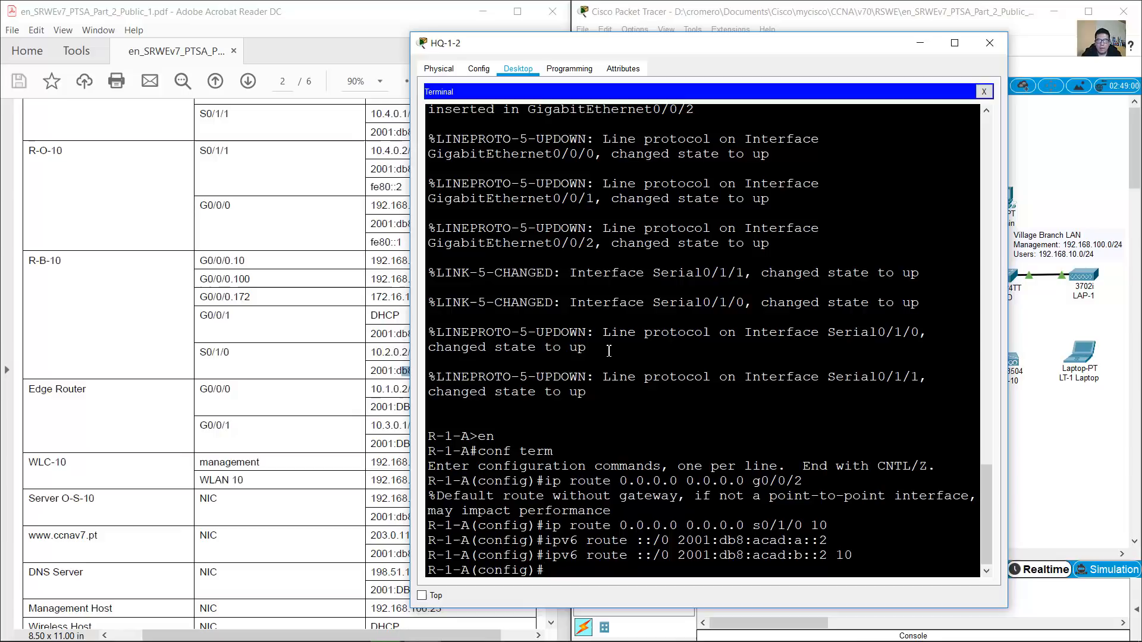
left_click(321, 242)
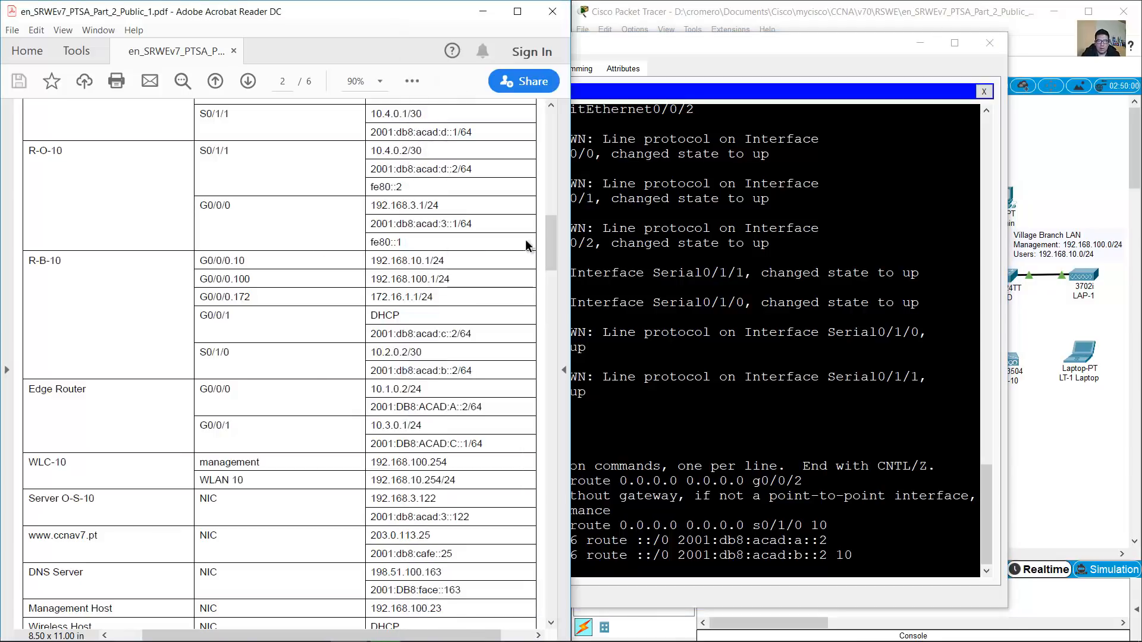
left_click(853, 3)
left_click_drag(545, 233, 523, 434)
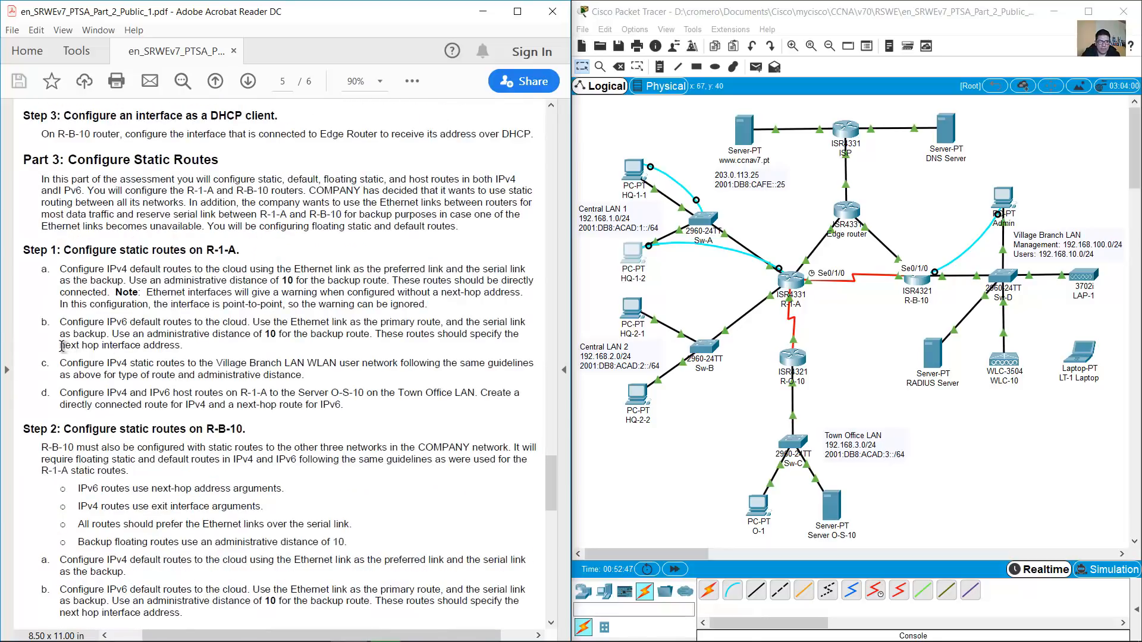
left_click_drag(61, 360, 399, 364)
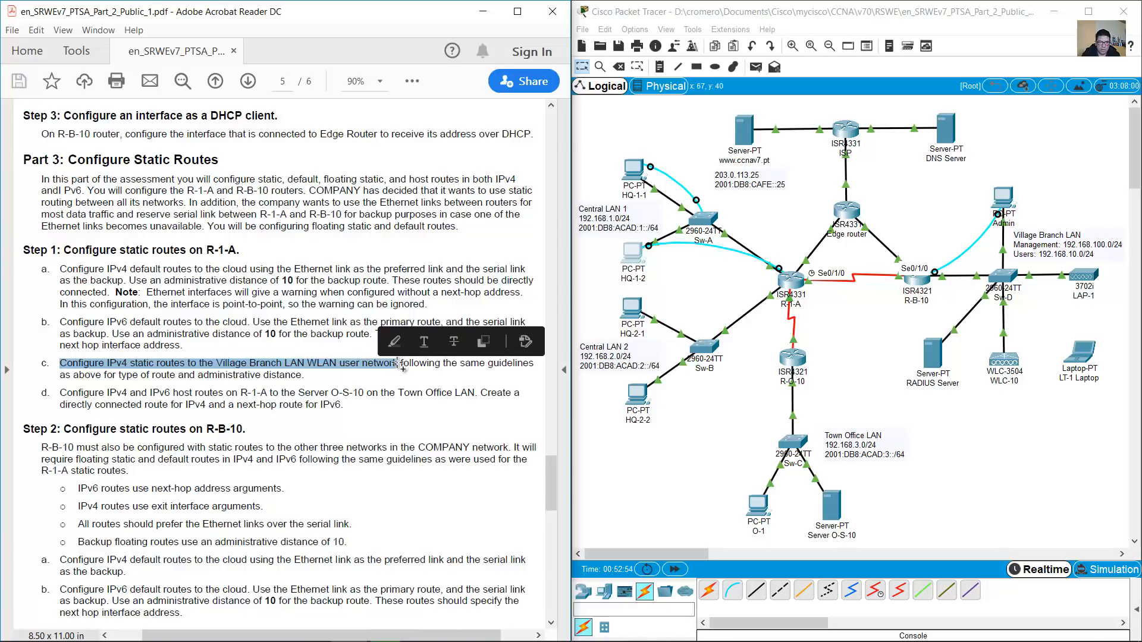
left_click(316, 361)
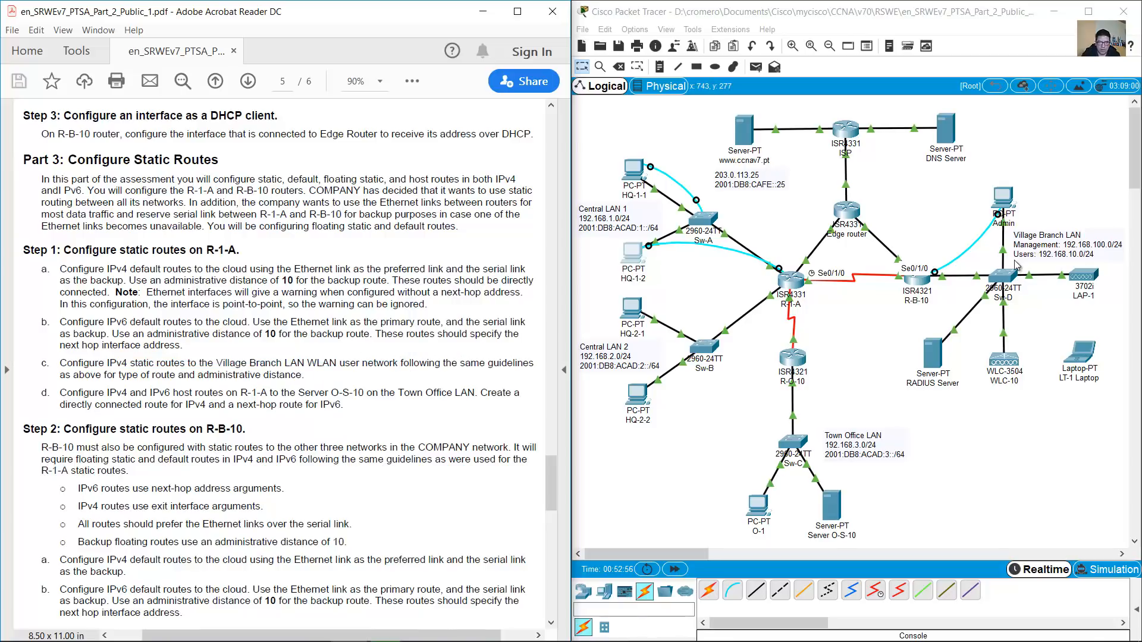
left_click(1059, 255)
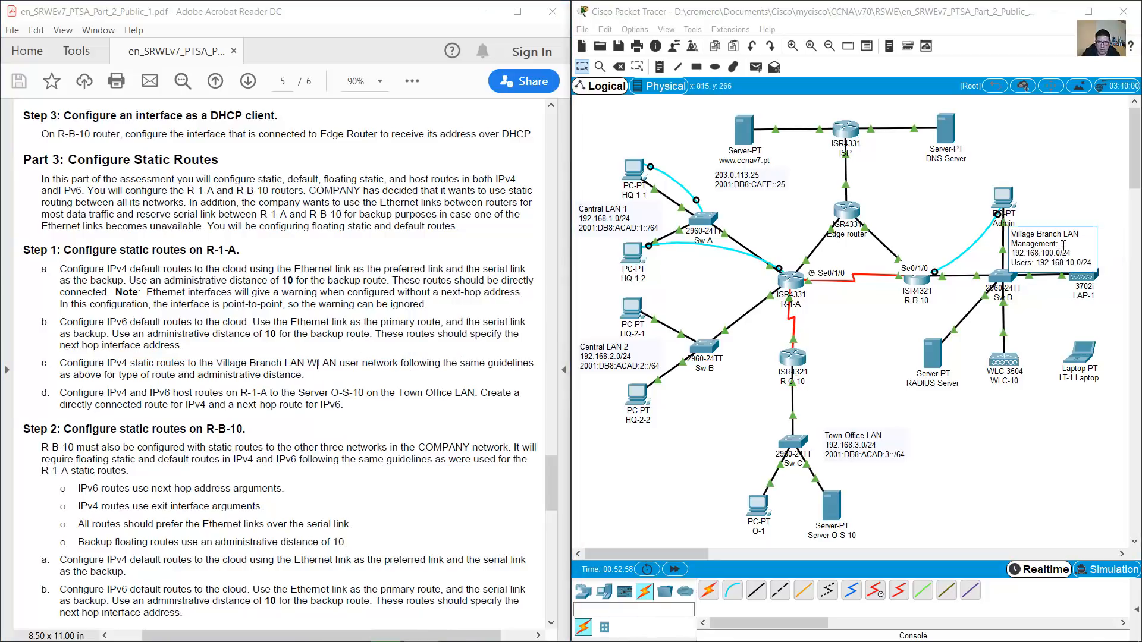
left_click_drag(1011, 234, 1081, 255)
left_click(1106, 242)
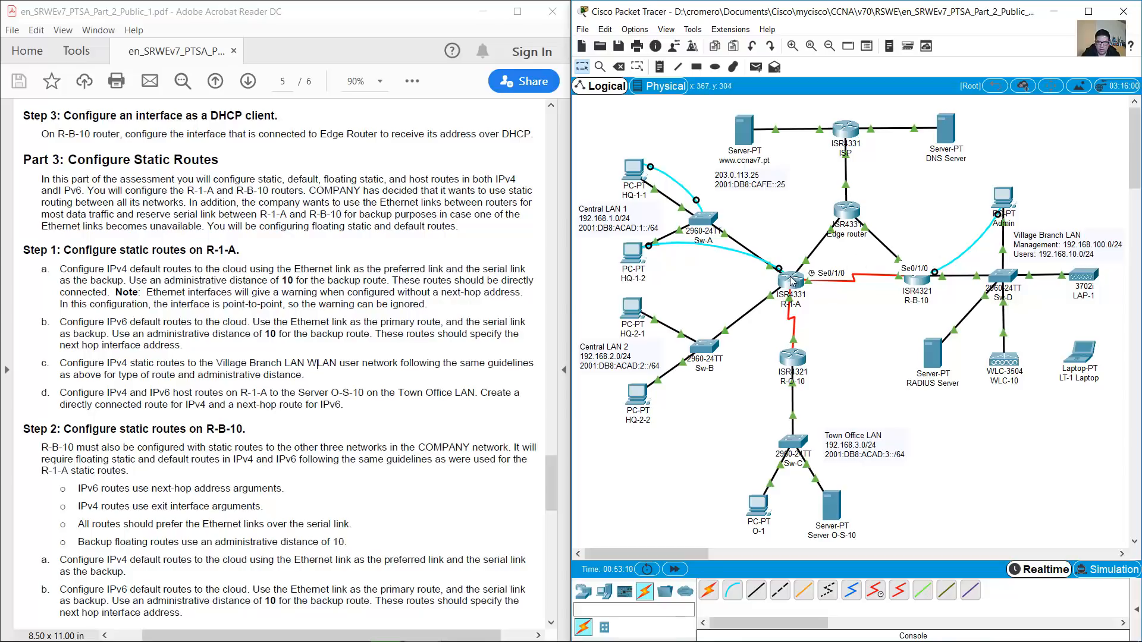
Add the static route 192.168.10.0 255.255.255.0 out g0/0/2 on R-1-A
left_click(634, 259)
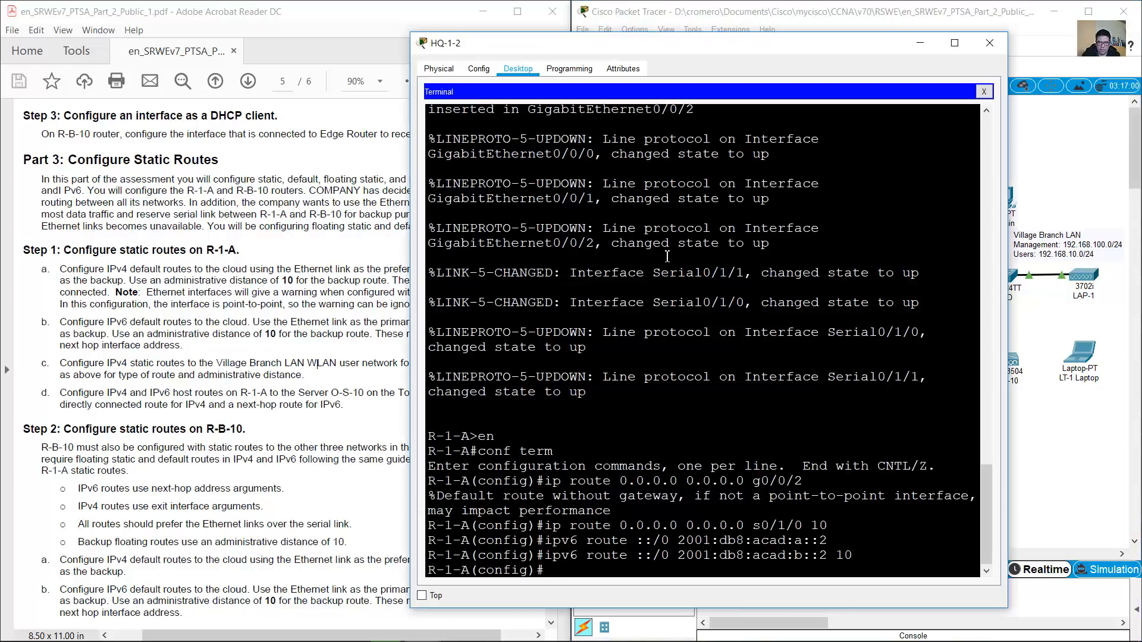
type("ip route 192.168.10.0 255.255.255.0")
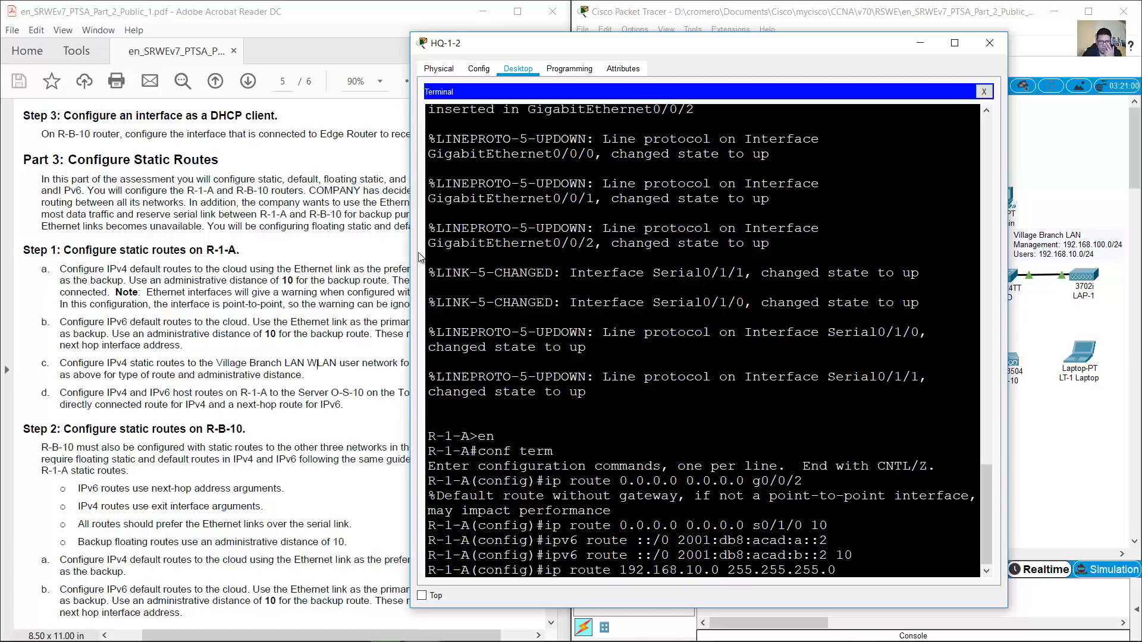
left_click(253, 348)
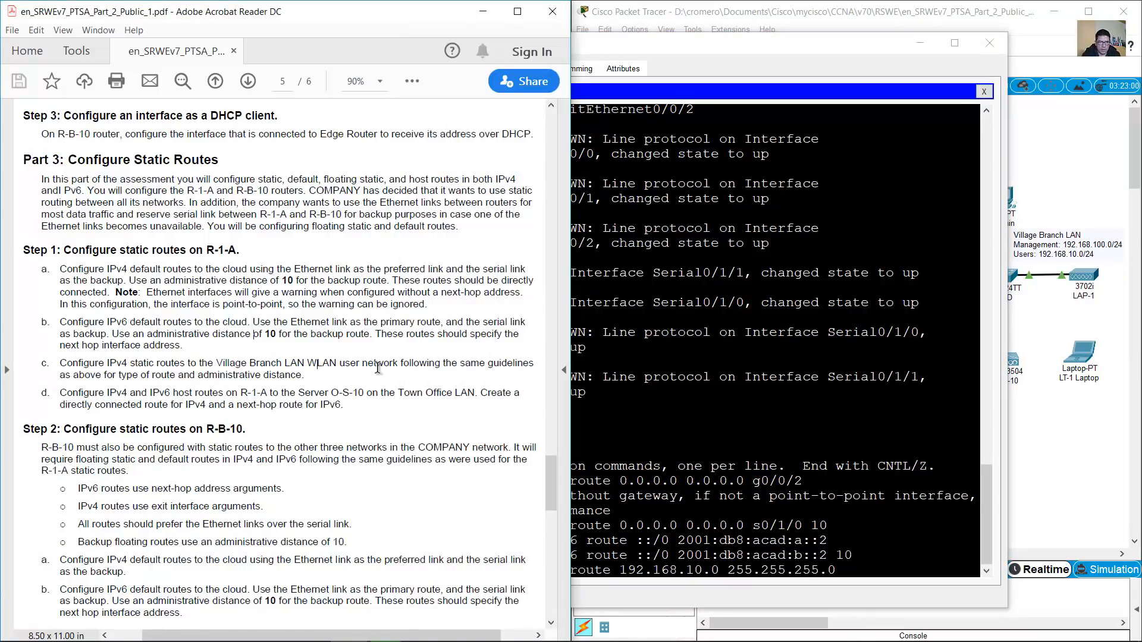
left_click_drag(400, 364, 313, 376)
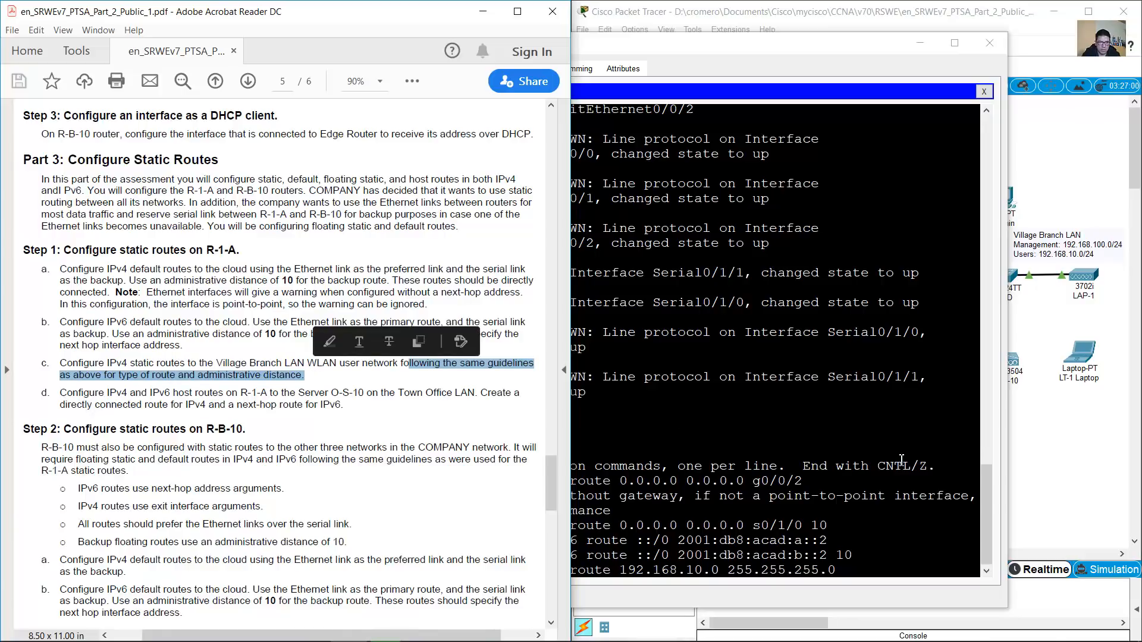
left_click(867, 568)
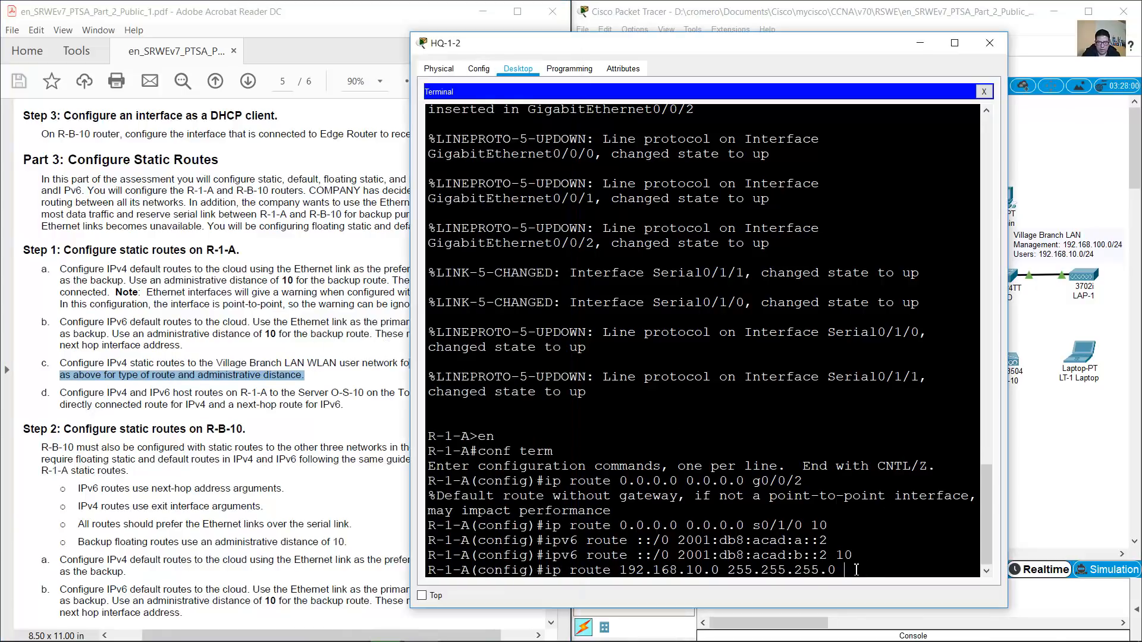
left_click_drag(546, 572, 837, 571)
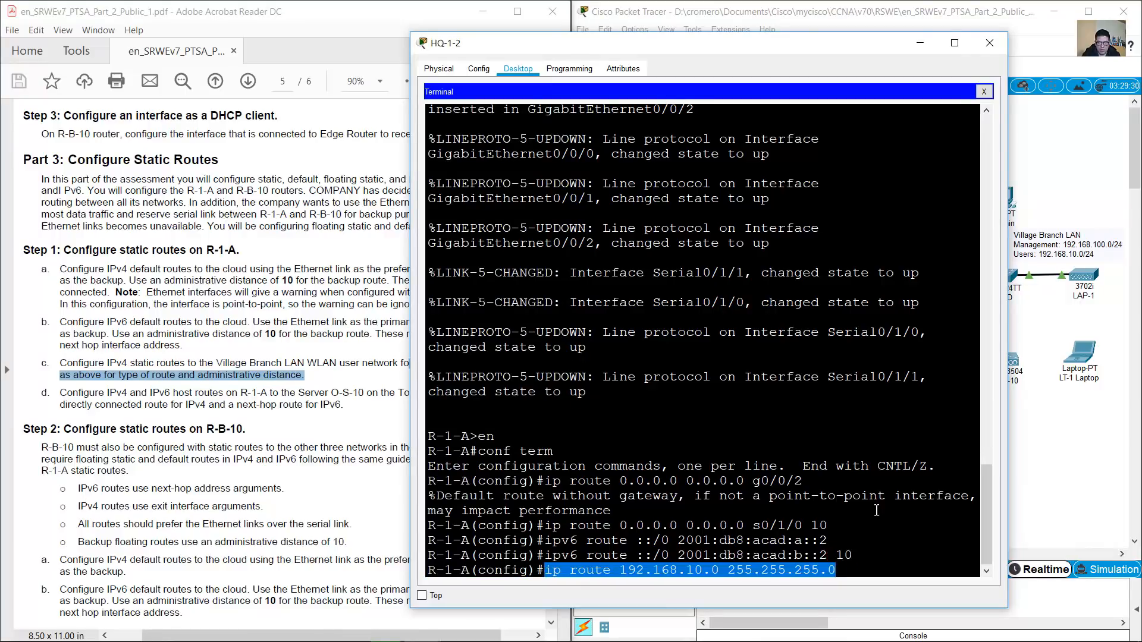
left_click(933, 10)
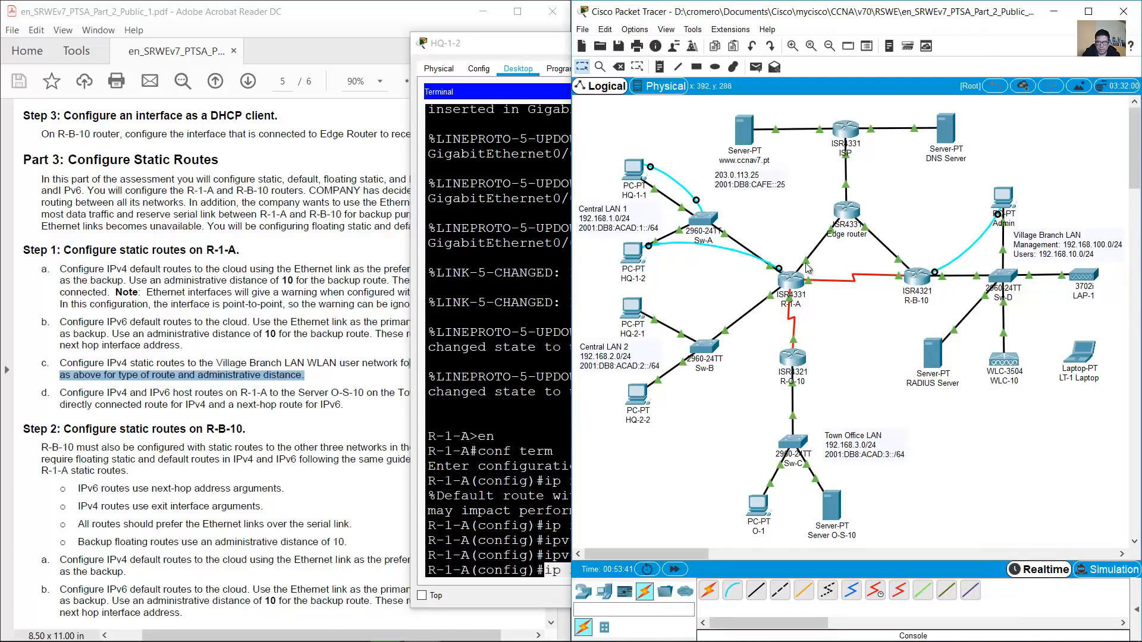
mouse_move(806, 261)
left_click(634, 254)
type("g")
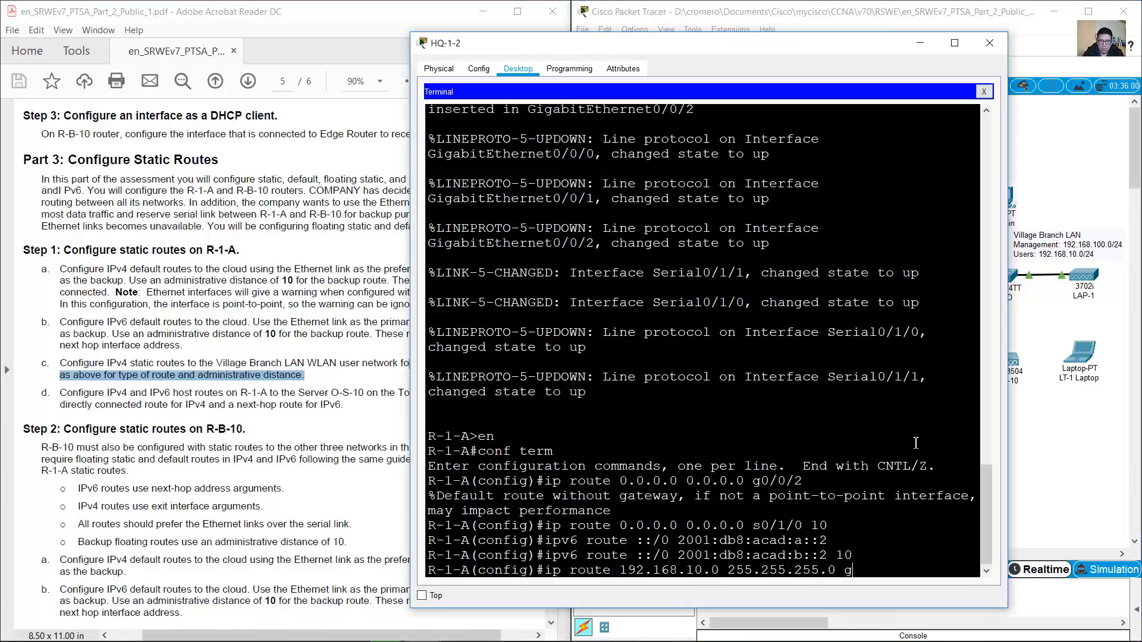
type("0/0/2")
key("Return")
Add the backup route to 192.168.10.0/24 via s0/1/0 with distance 10
left_click(910, 12)
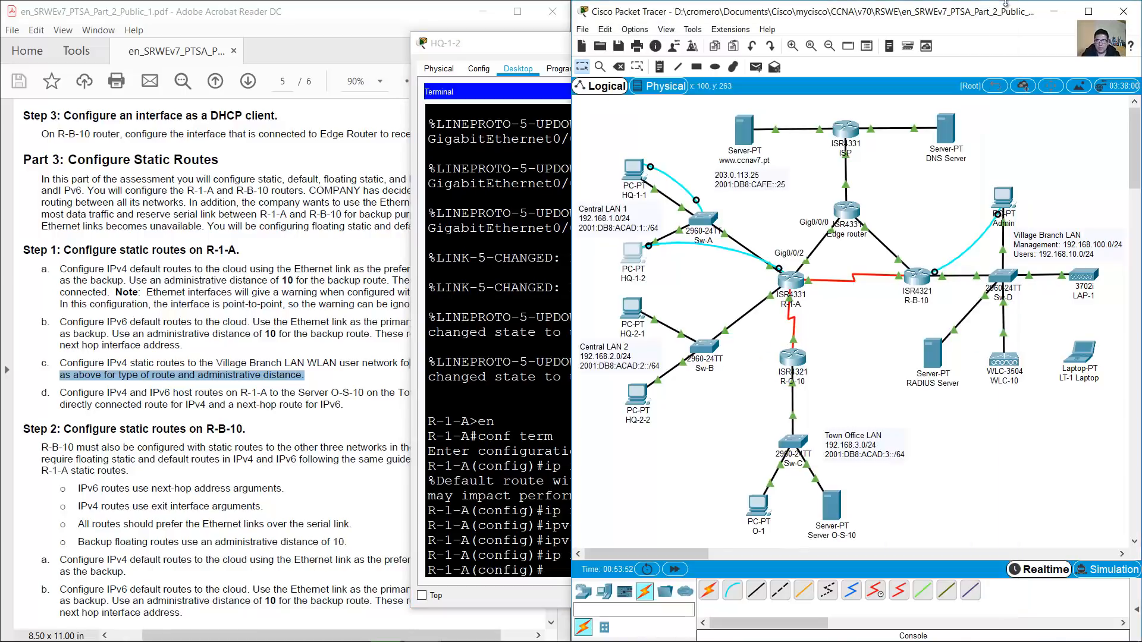
mouse_move(886, 279)
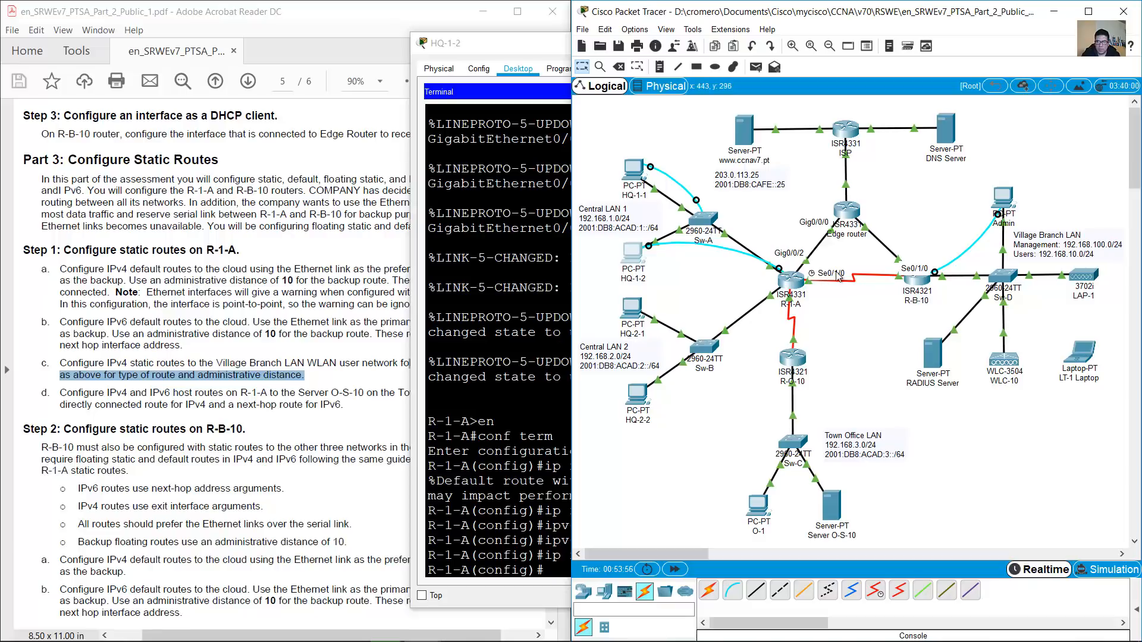
left_click_drag(826, 304, 783, 246)
left_click(632, 254)
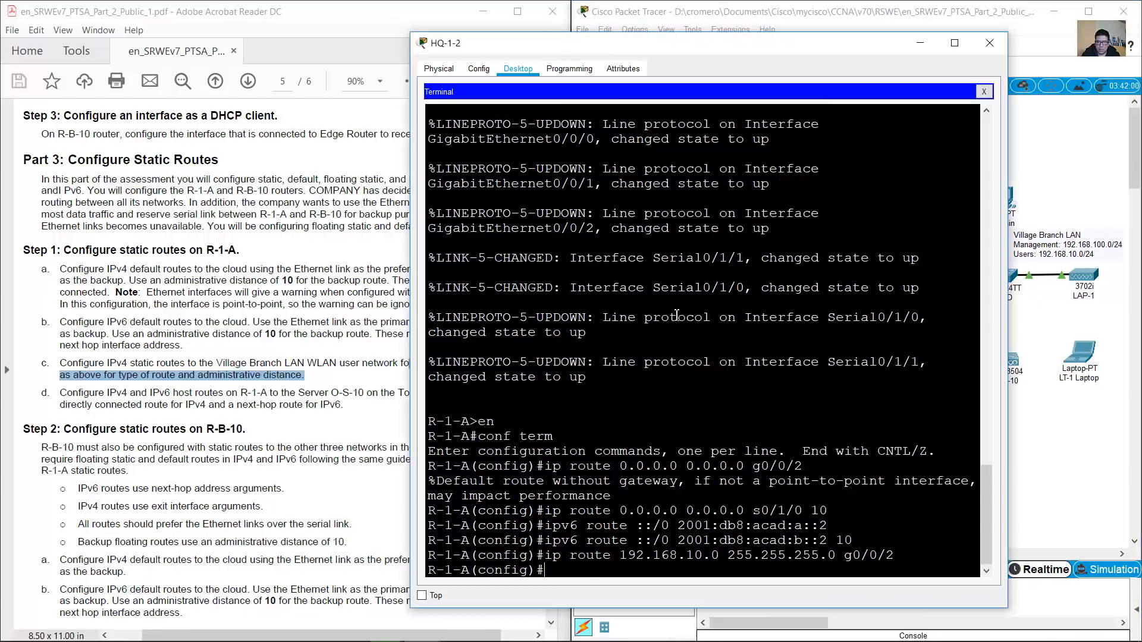
key("Up")
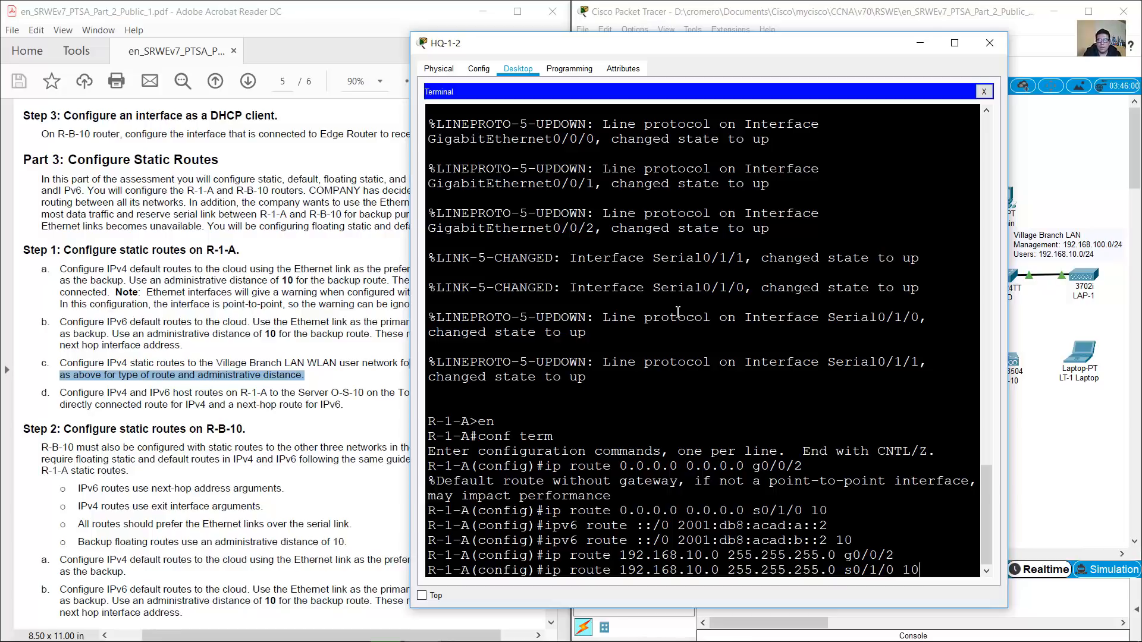
key("Return")
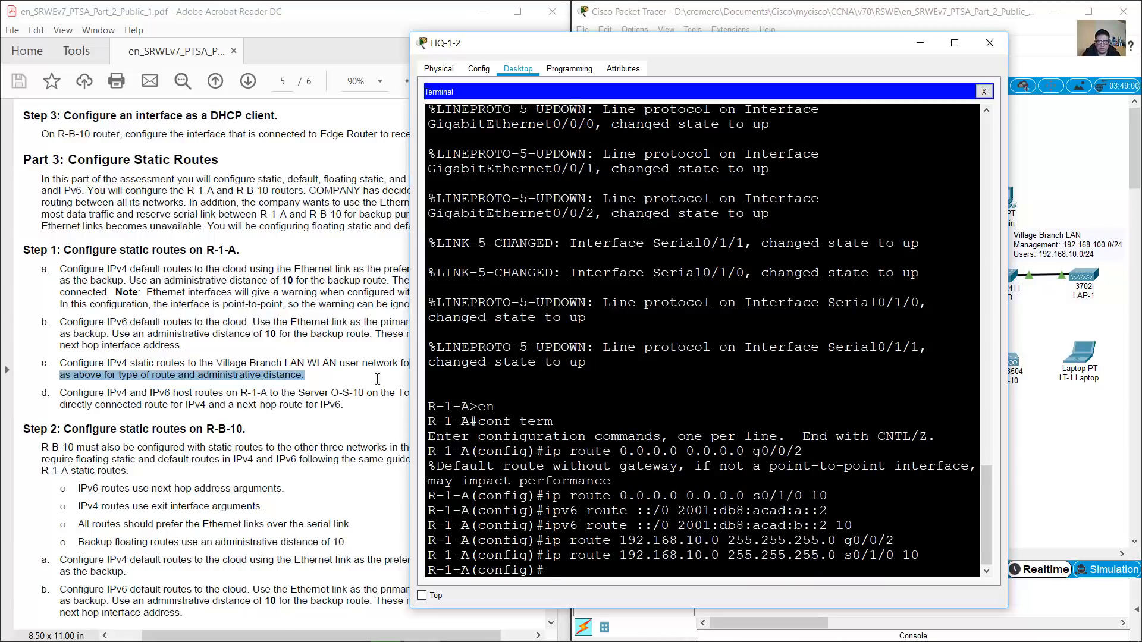
Highlight item d's host-route requirement and select Server O-S-10 in the topology
left_click(271, 386)
left_click_drag(59, 393, 379, 392)
left_click(981, 2)
left_click_drag(927, 486, 795, 540)
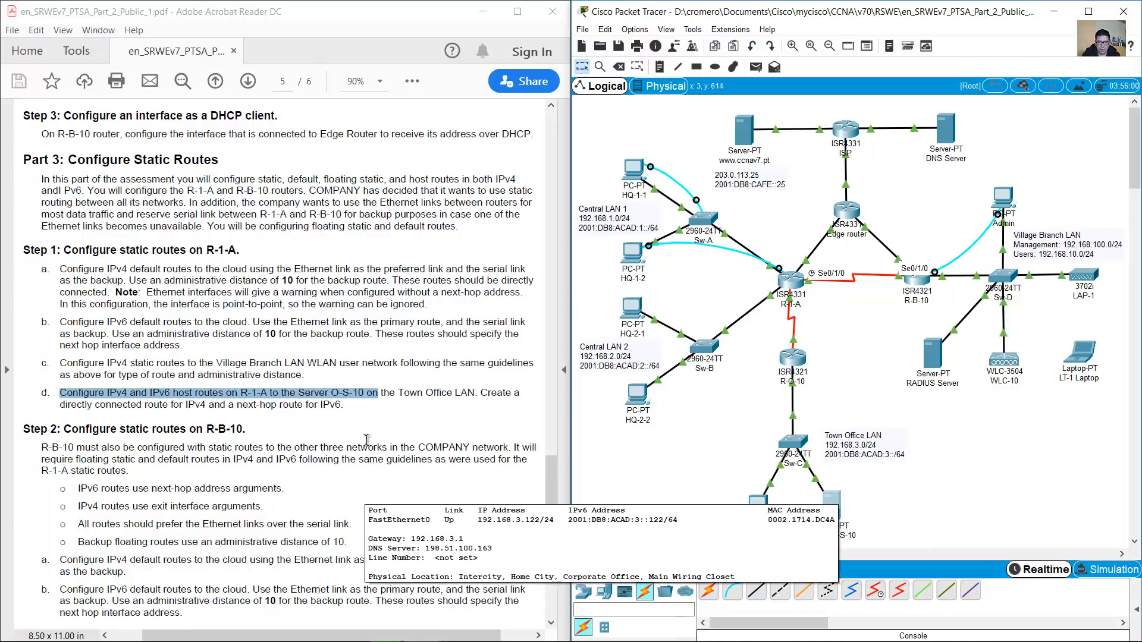
Mark Town Office LAN and the directly connected route requirement, narrowing the selection to Server O-S-10
left_click_drag(397, 394, 474, 394)
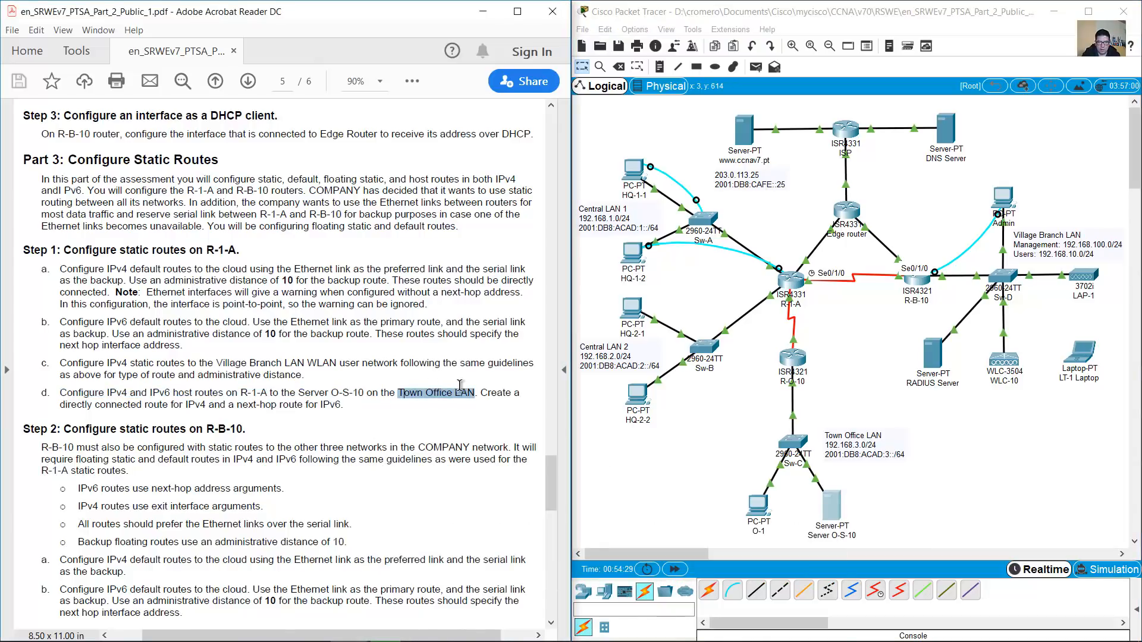
left_click(920, 437)
left_click_drag(951, 415, 711, 528)
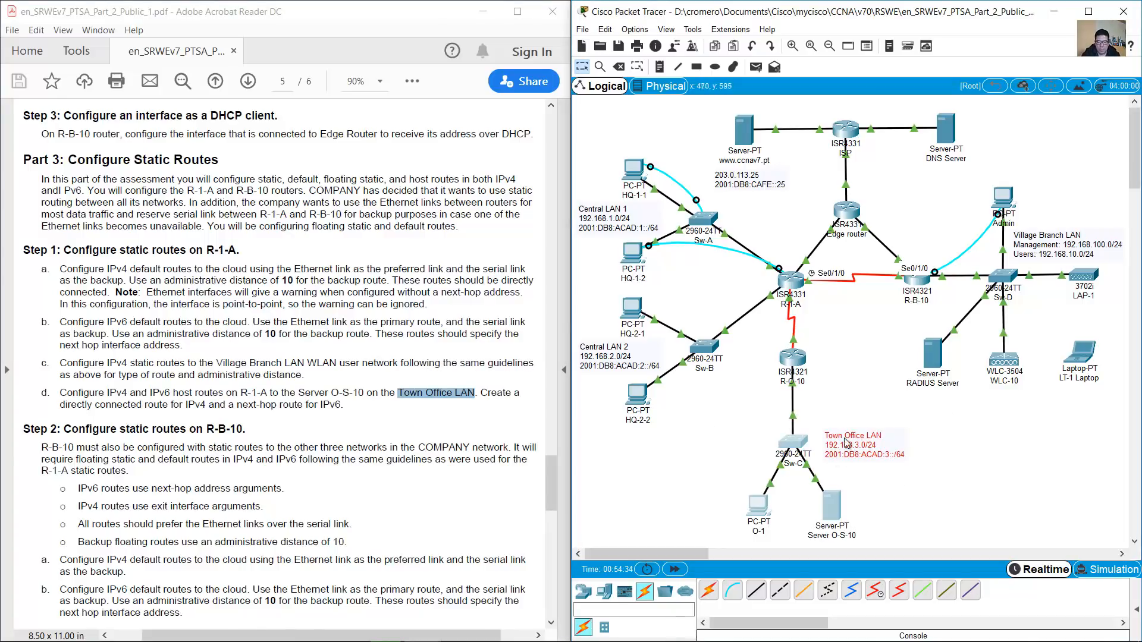
left_click_drag(943, 409, 709, 540)
left_click_drag(895, 482, 828, 528)
left_click_drag(888, 492, 804, 541)
left_click(475, 405)
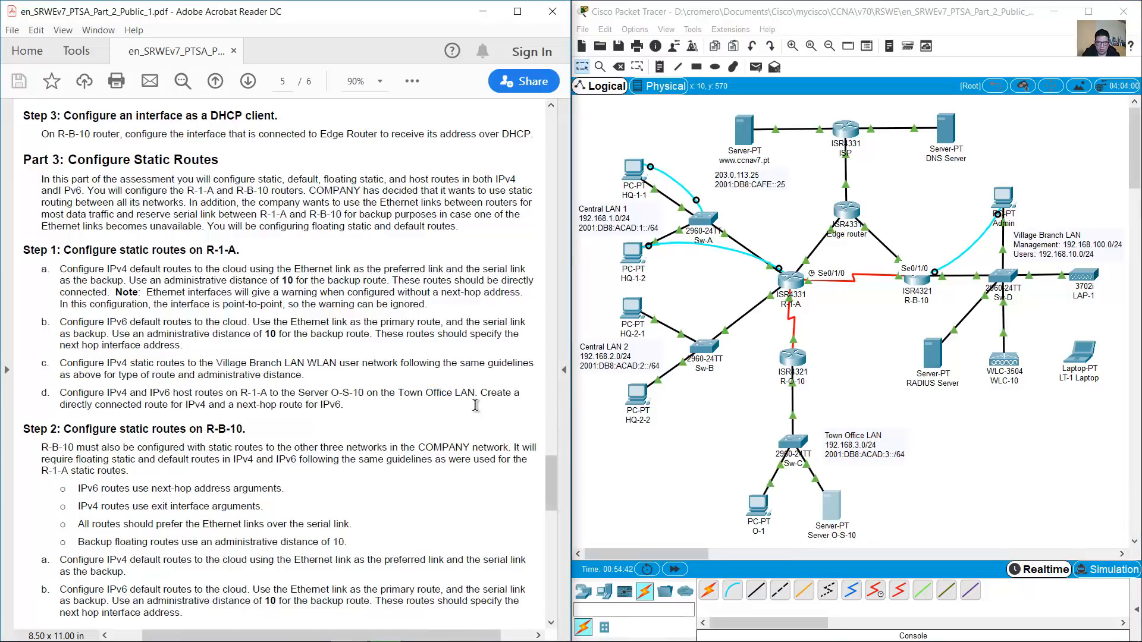
left_click_drag(490, 394, 343, 405)
left_click(694, 441)
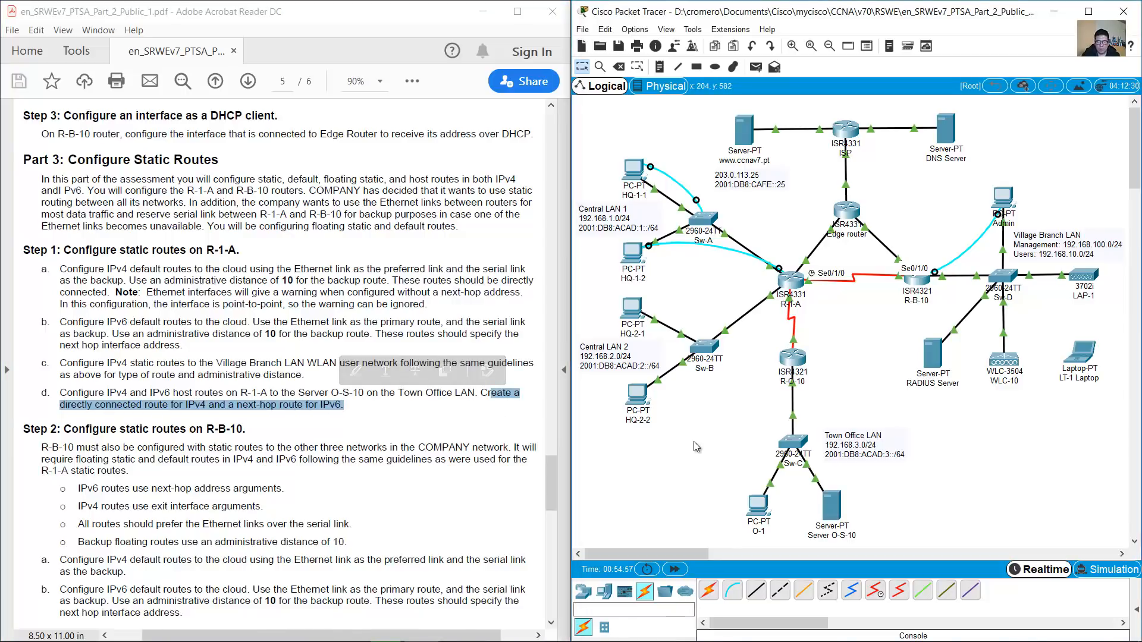
Start the route command on R-1-A and look up Server O-S-10's IPv4 address 192.168.3.122
left_click(633, 253)
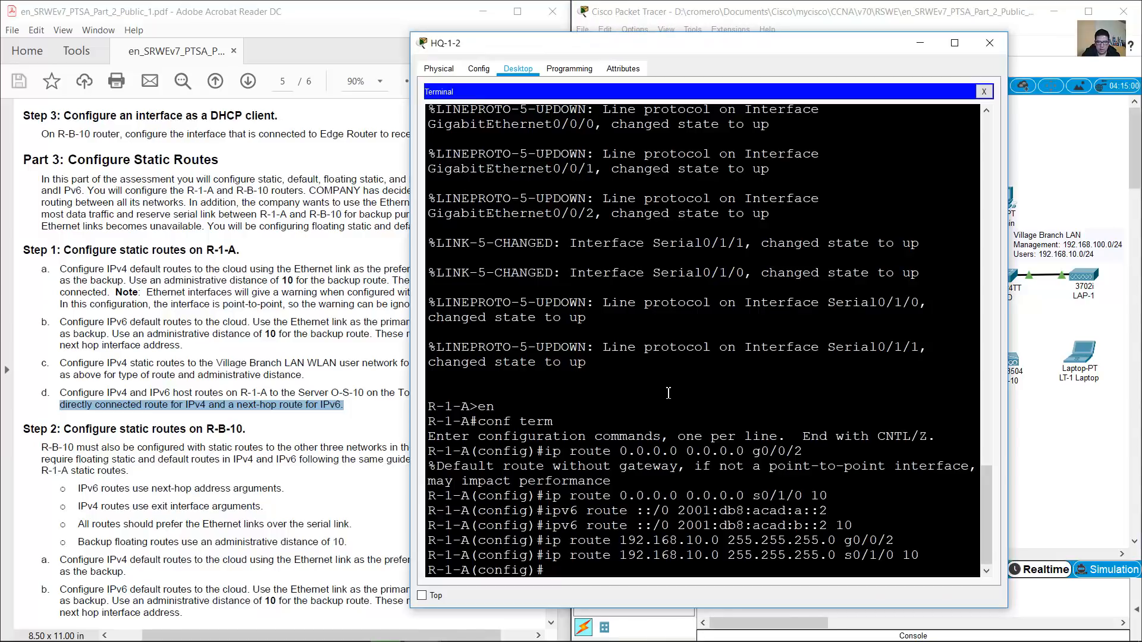
type("ip route")
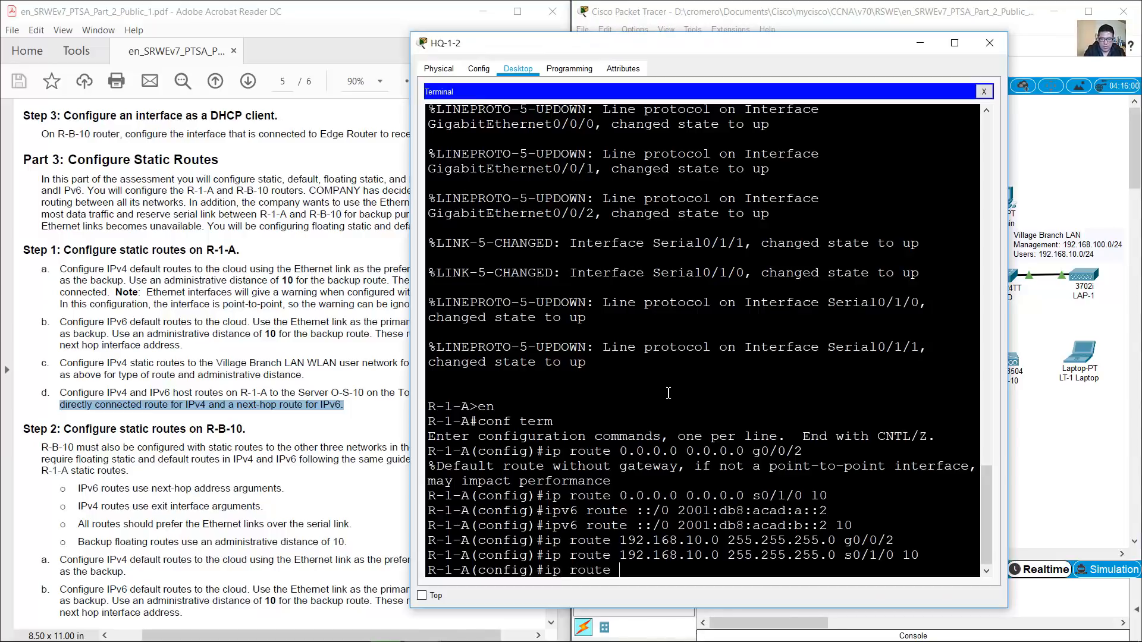
left_click(362, 311)
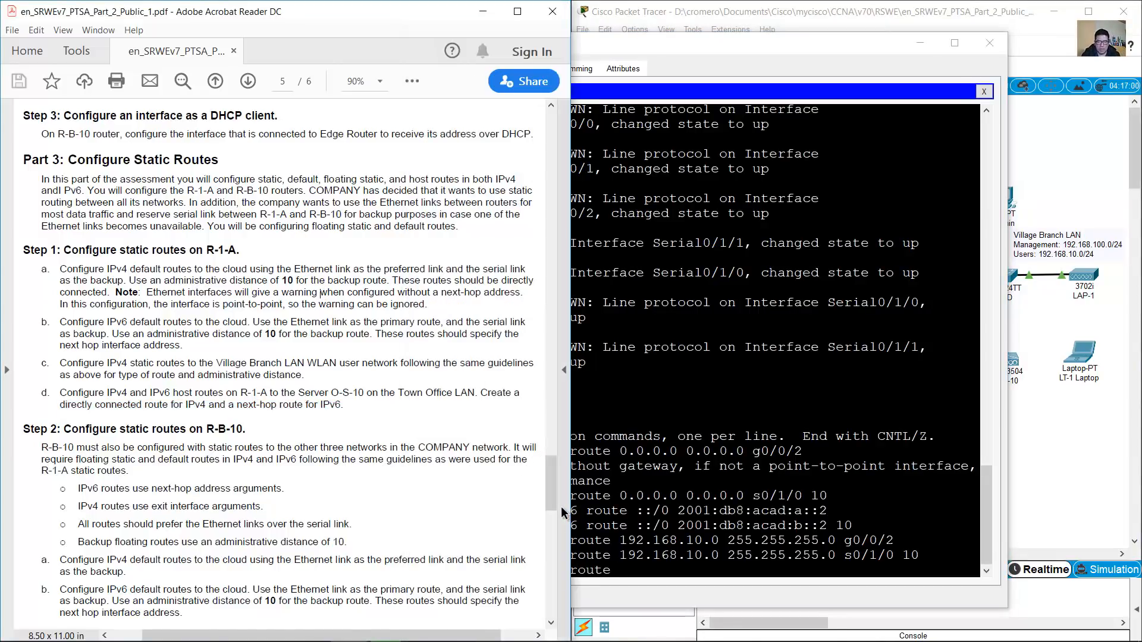
left_click_drag(555, 497, 546, 311)
scroll(198, 362, "up", 7)
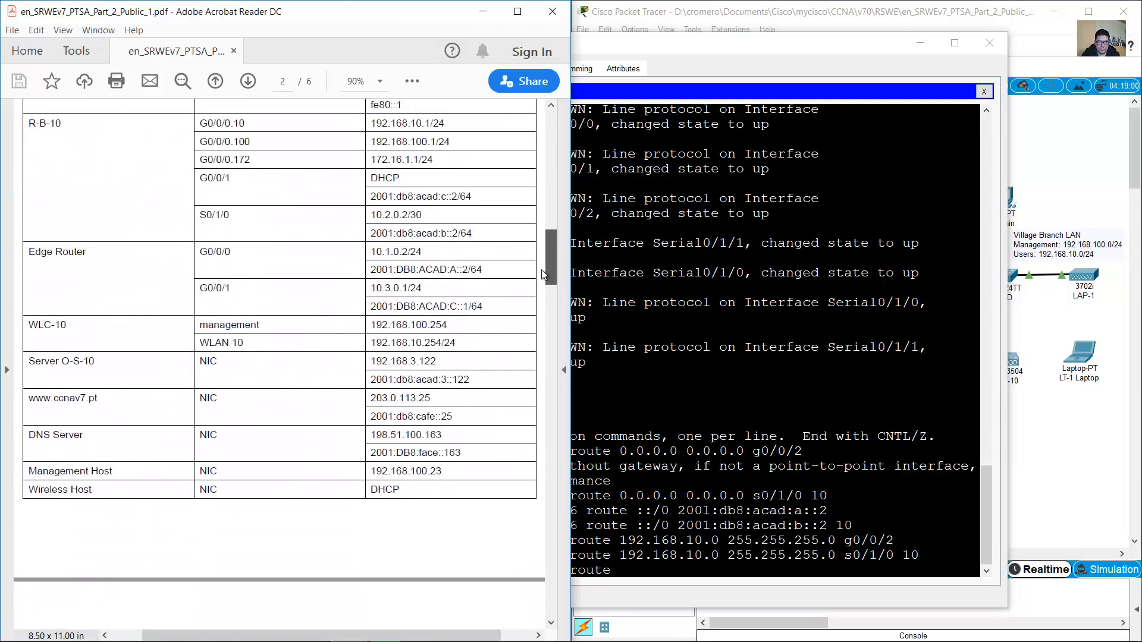
left_click_drag(25, 373, 437, 375)
left_click(377, 378)
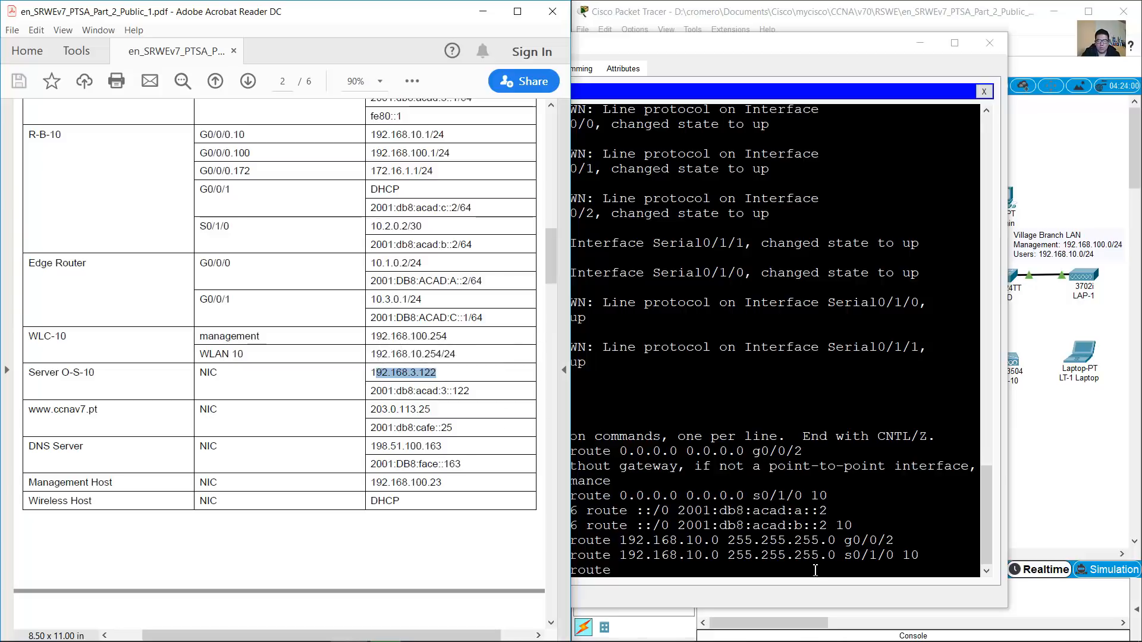
Enter 'ip route 192.168.3.122 255.255.255.255 s0/1/1' on R-1-A
left_click(794, 536)
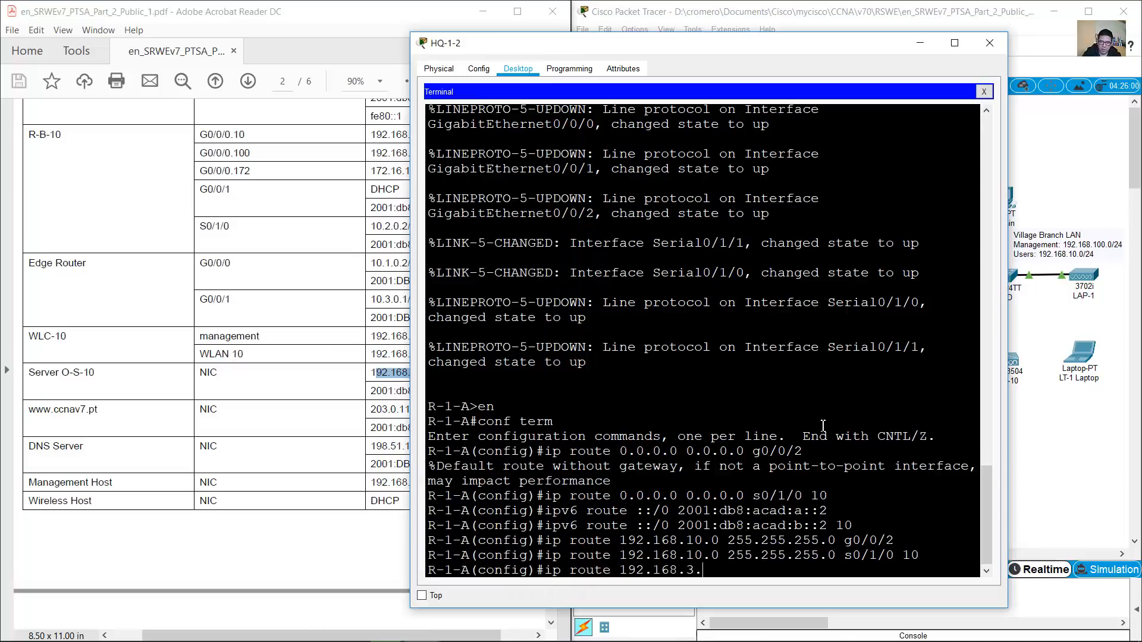
left_click_drag(625, 51, 668, 39)
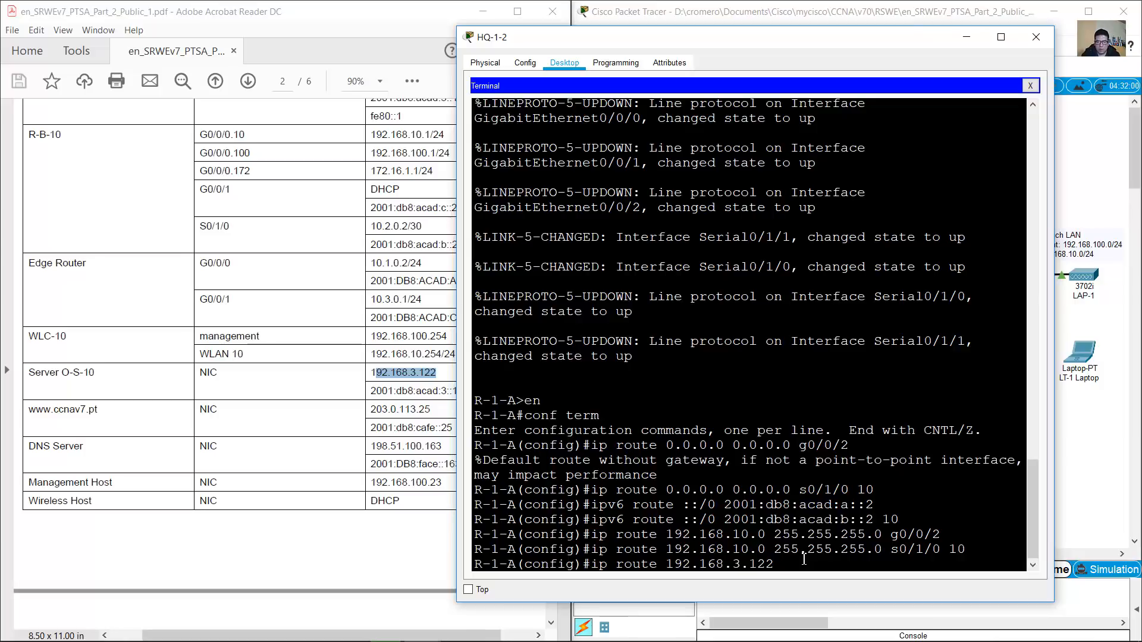
type("255.255.255.255")
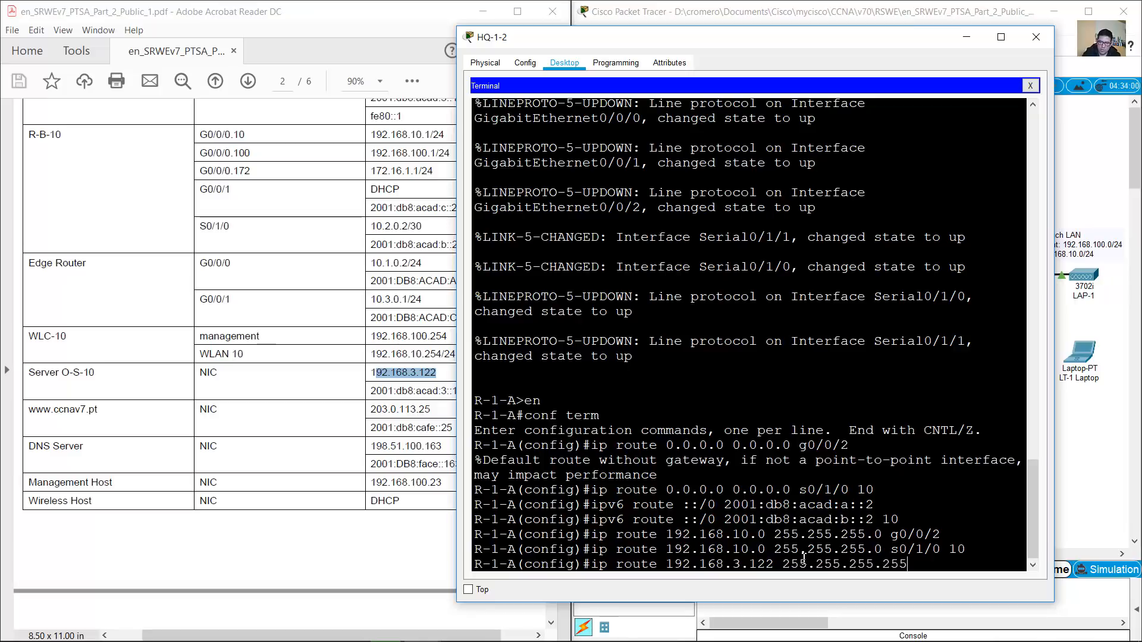
left_click_drag(797, 566, 906, 564)
left_click(912, 564)
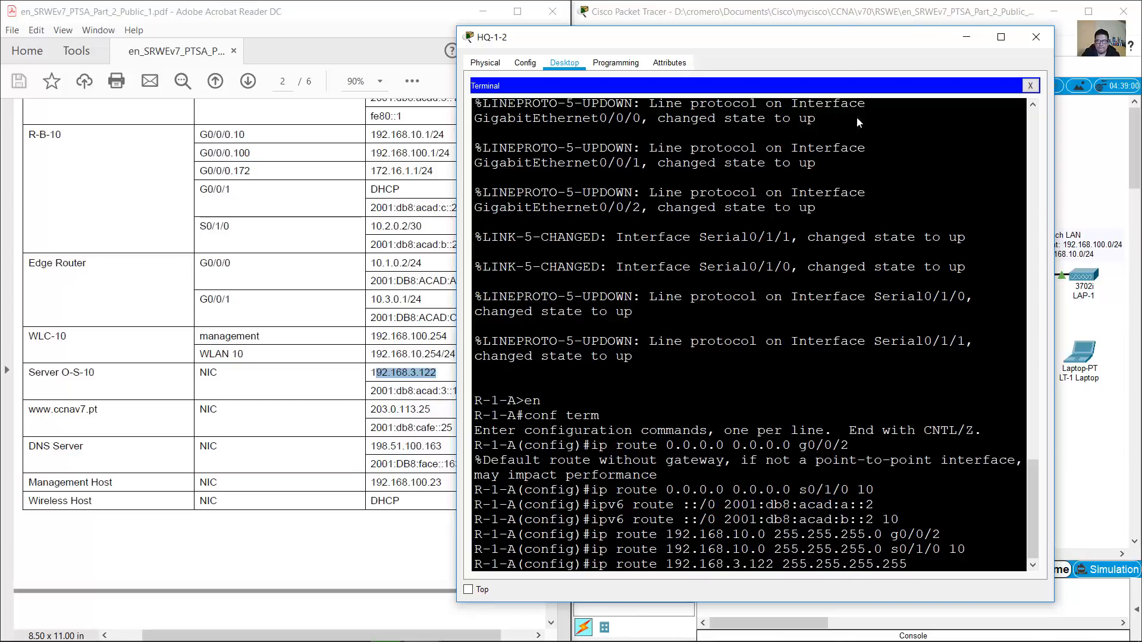
left_click(842, 18)
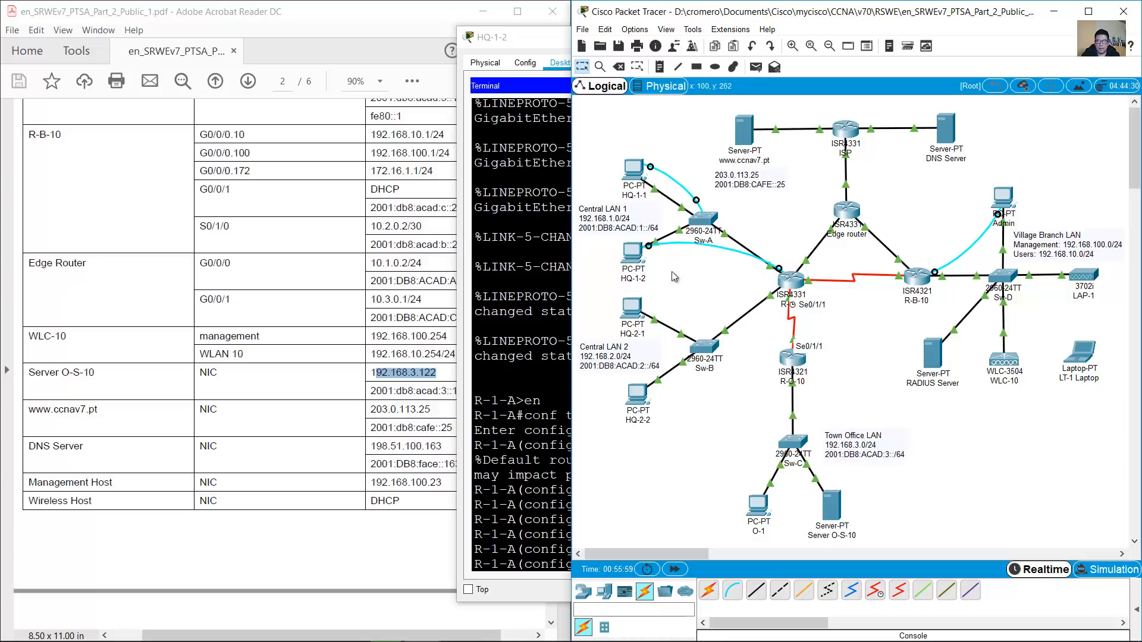
left_click(635, 257)
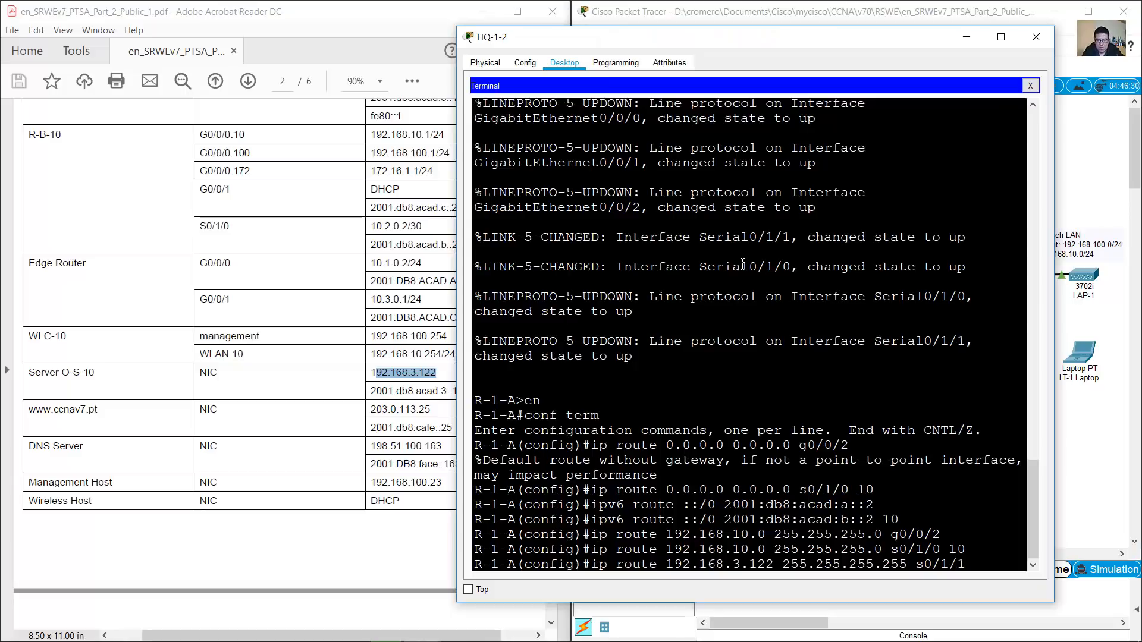
type("1")
key("Return")
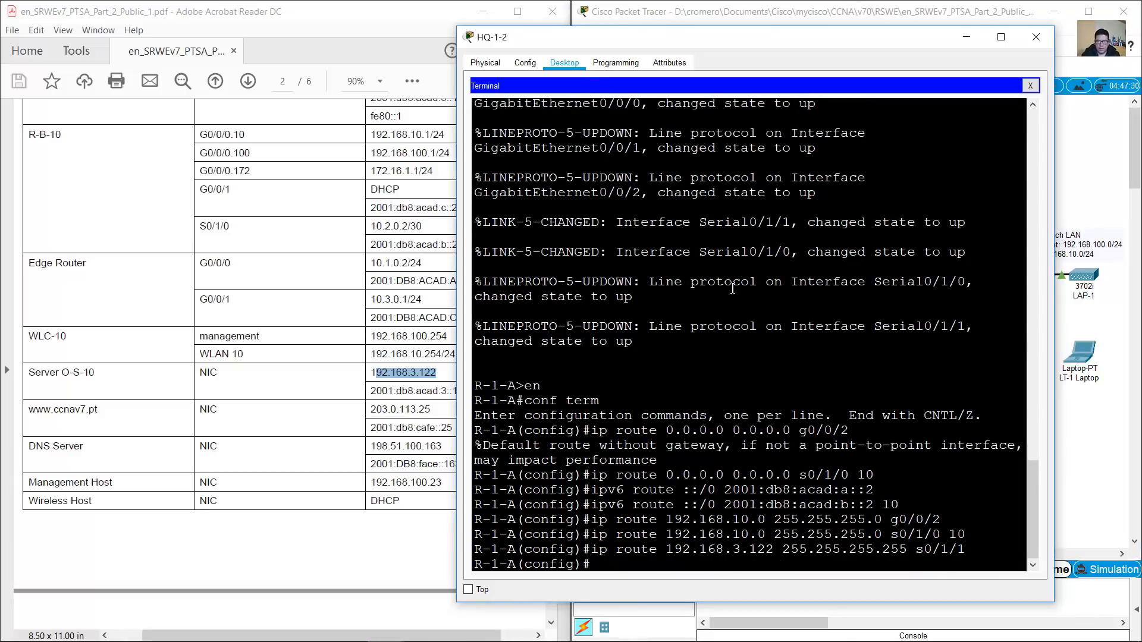
Type 'ipv6 route' with Server O-S-10's address 2001:db8:acad:3::122/128, checked against the addressing table
left_click_drag(1055, 289, 1110, 290)
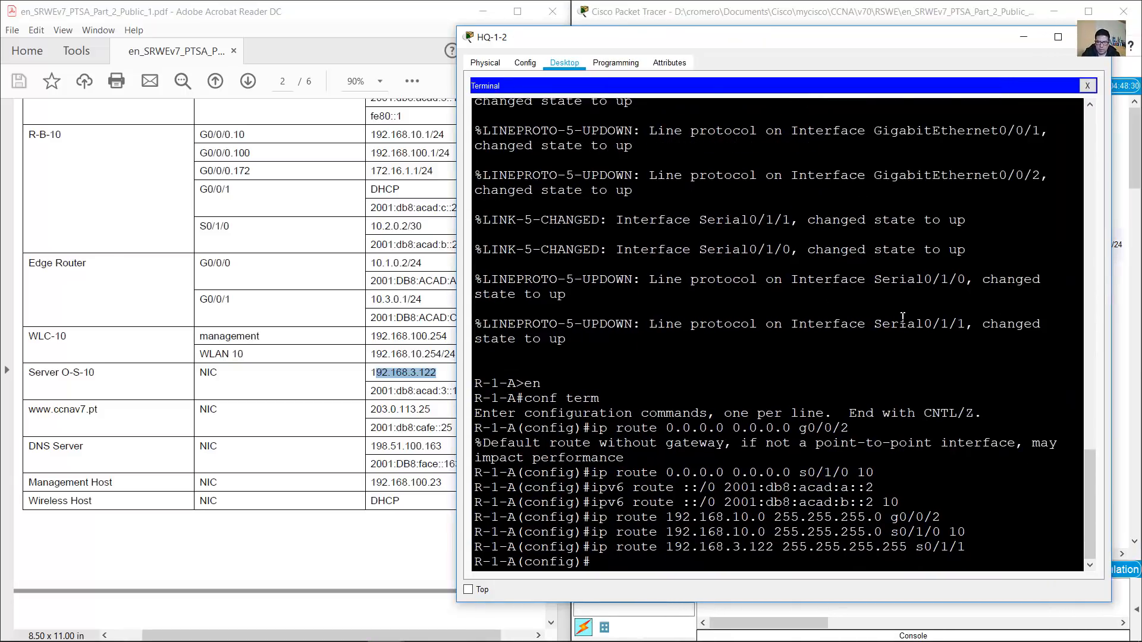
type("ipv6 route")
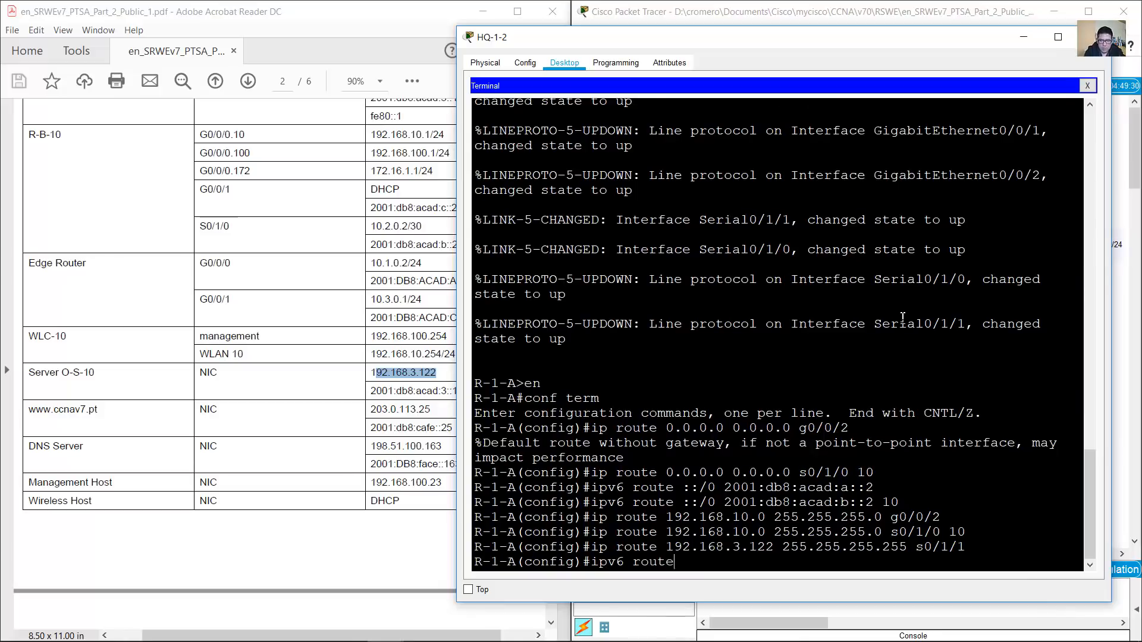
left_click(381, 398)
left_click_drag(374, 391, 468, 392)
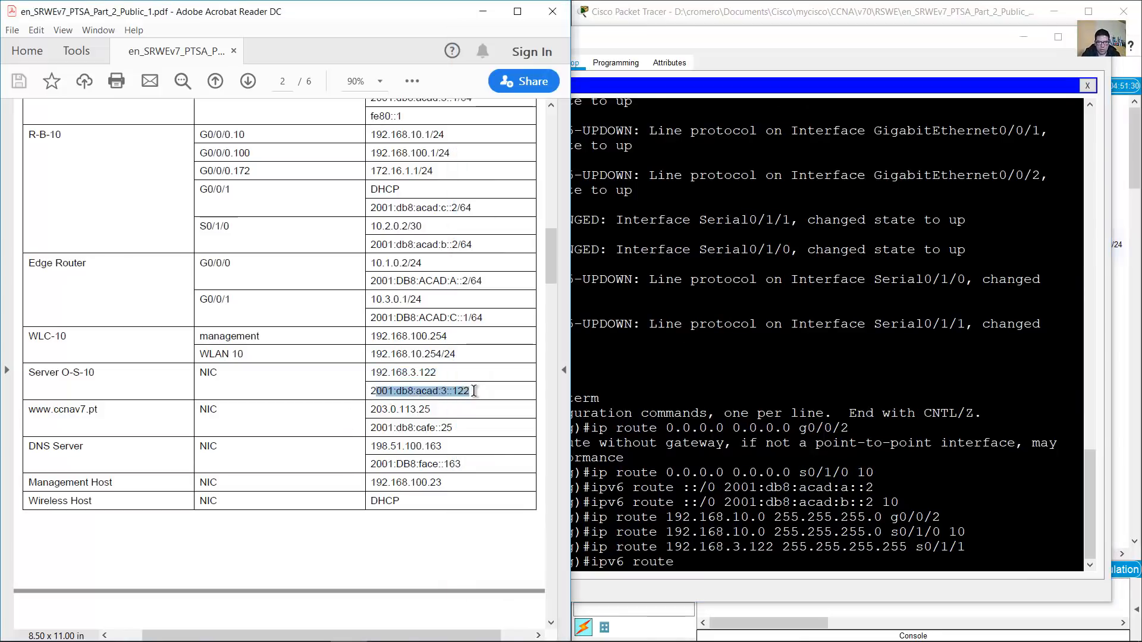
left_click(776, 517)
type("e 2001:db8:acad:3::122")
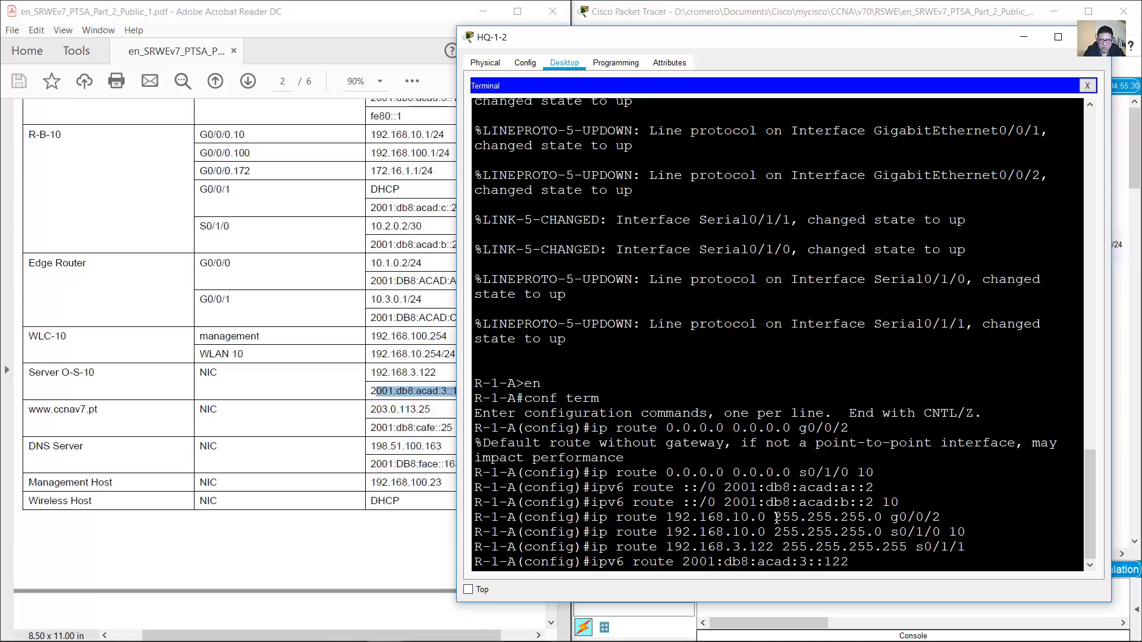
left_click(326, 446)
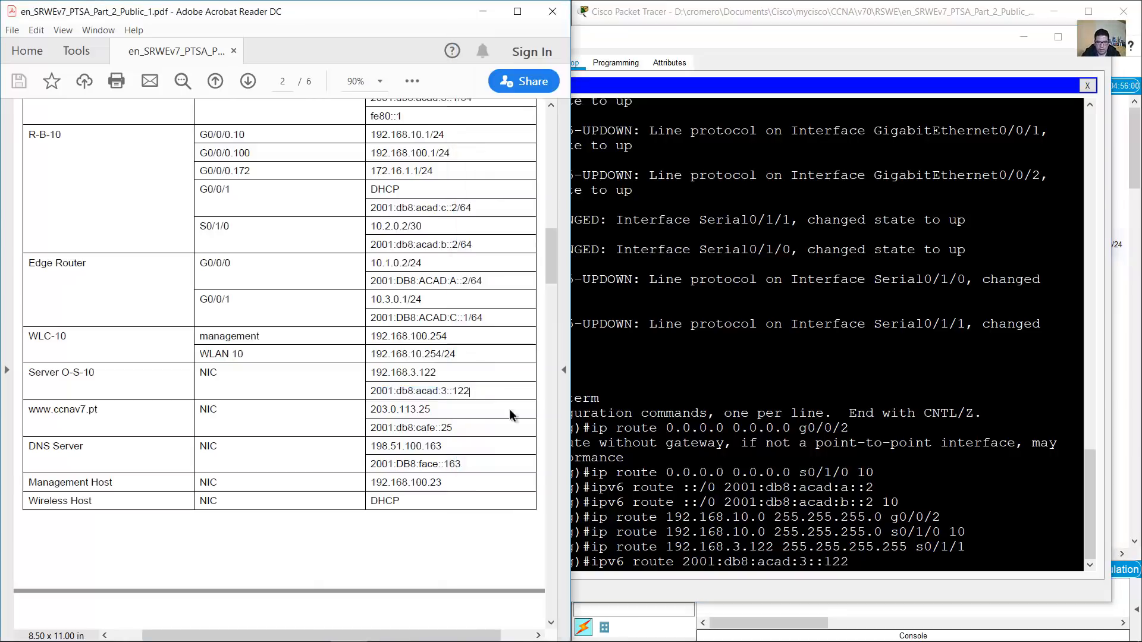
left_click(868, 562)
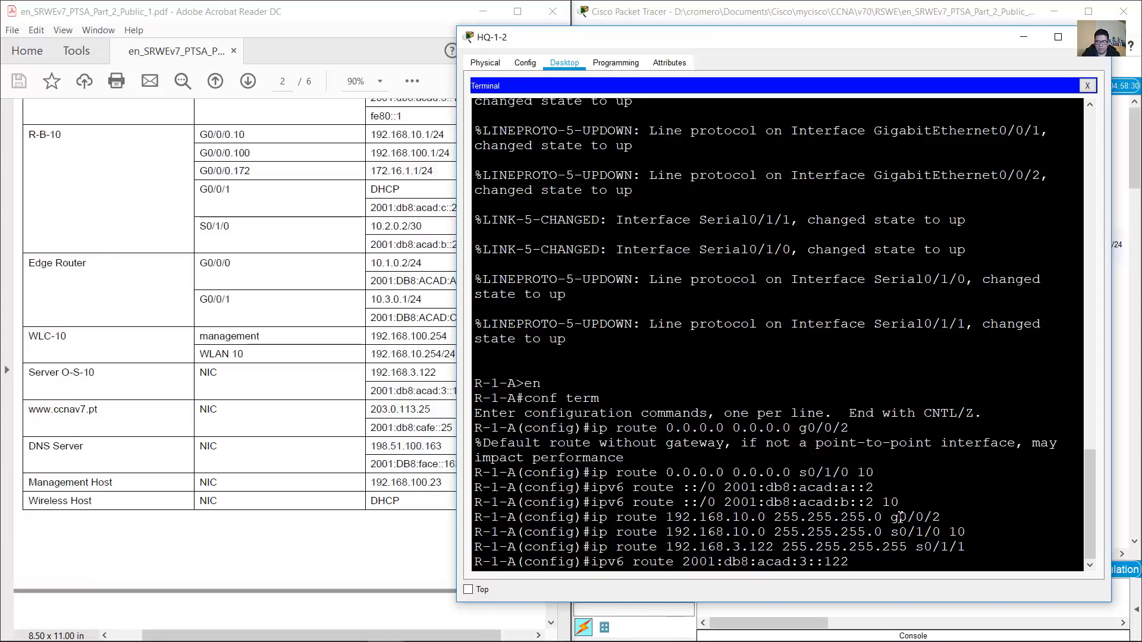
left_click(443, 393)
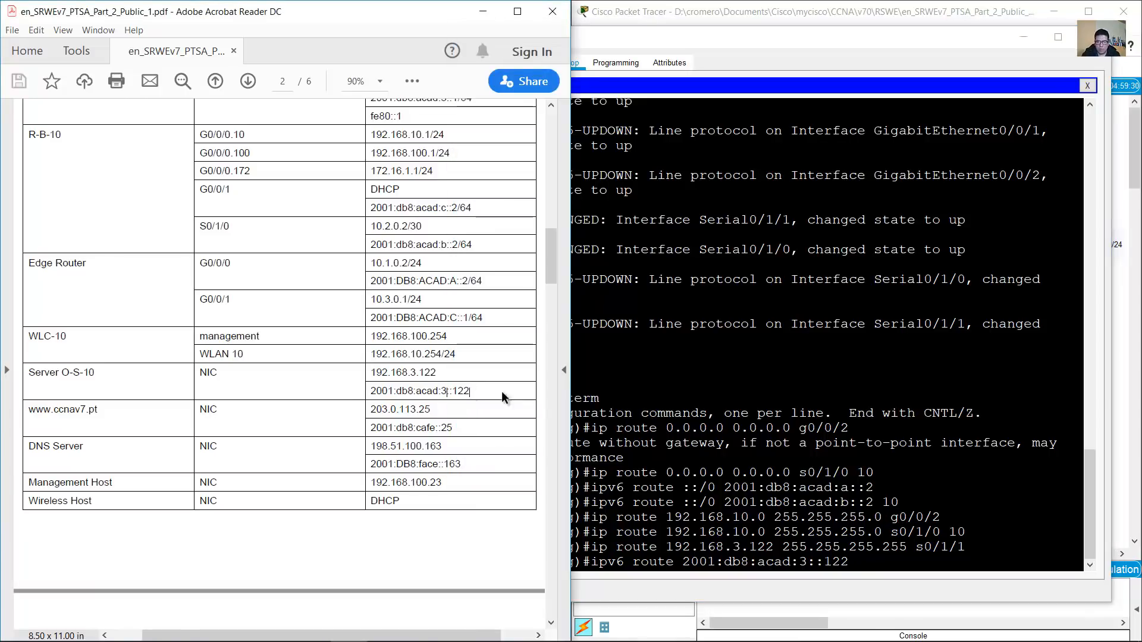
left_click(862, 547)
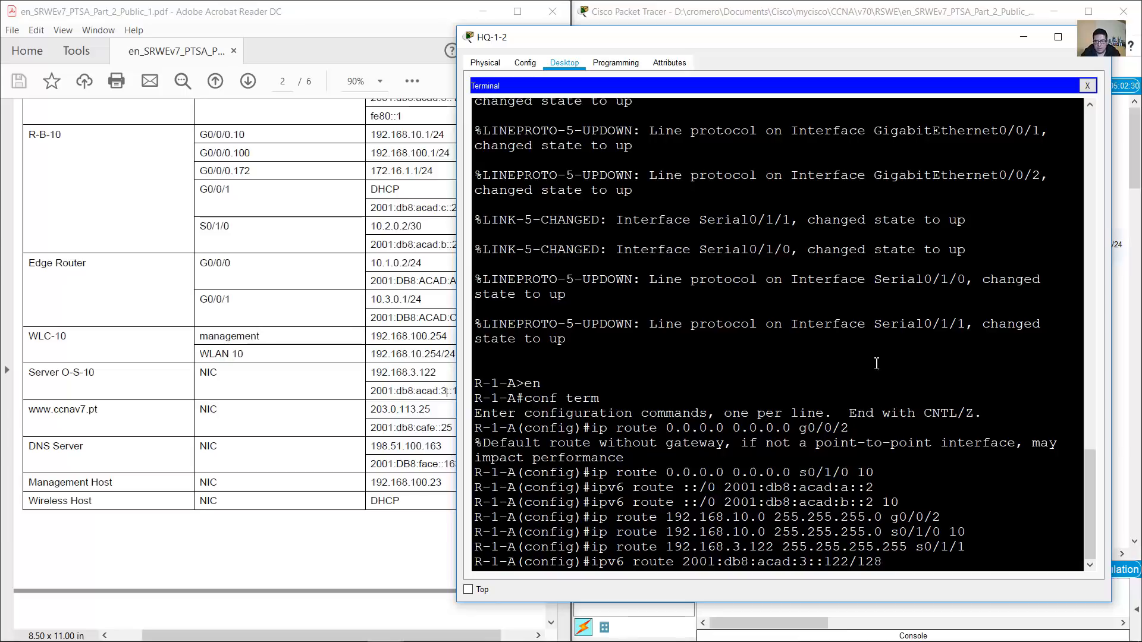
Look up R-O-10's serial IPv6 address 2001:db8:acad:d::2 in the topology and addressing table
left_click(788, 4)
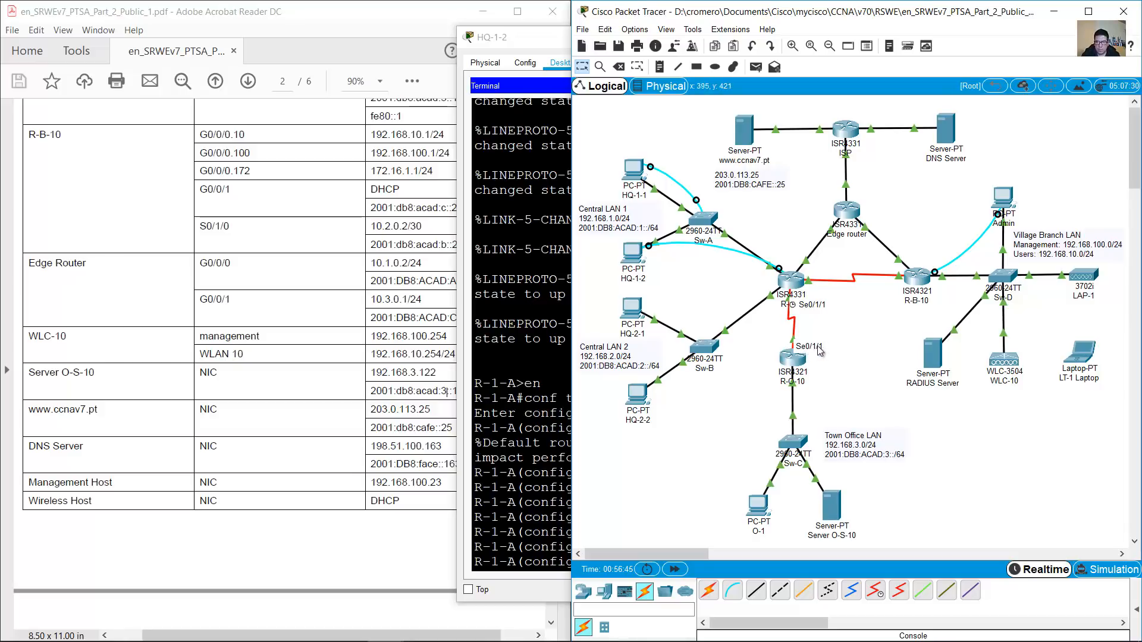
left_click_drag(856, 370, 771, 401)
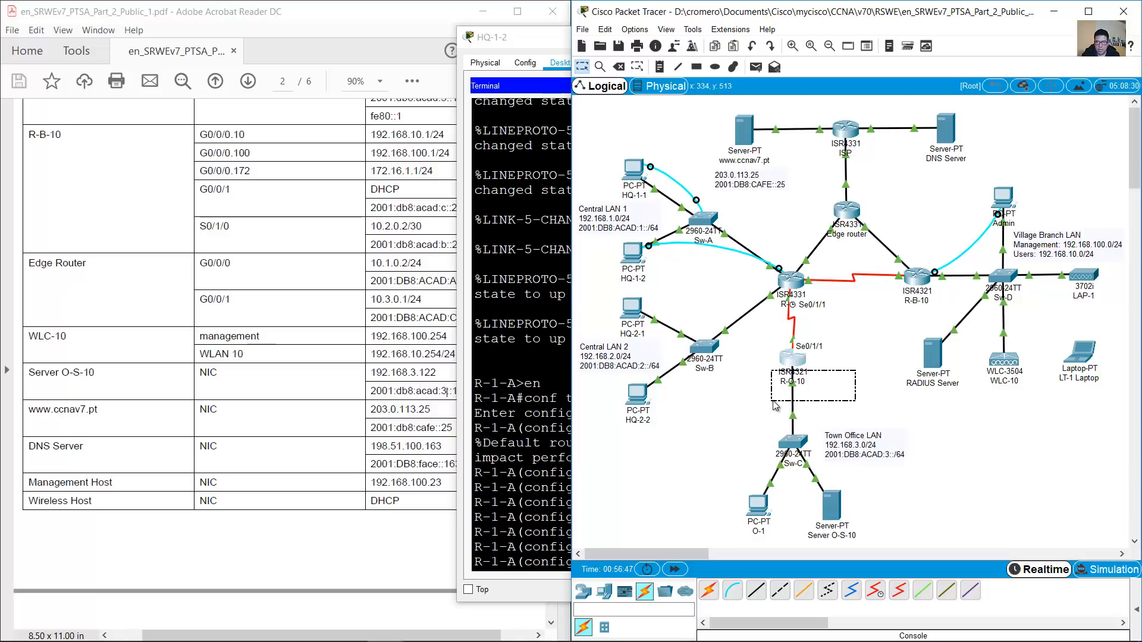
left_click(857, 368)
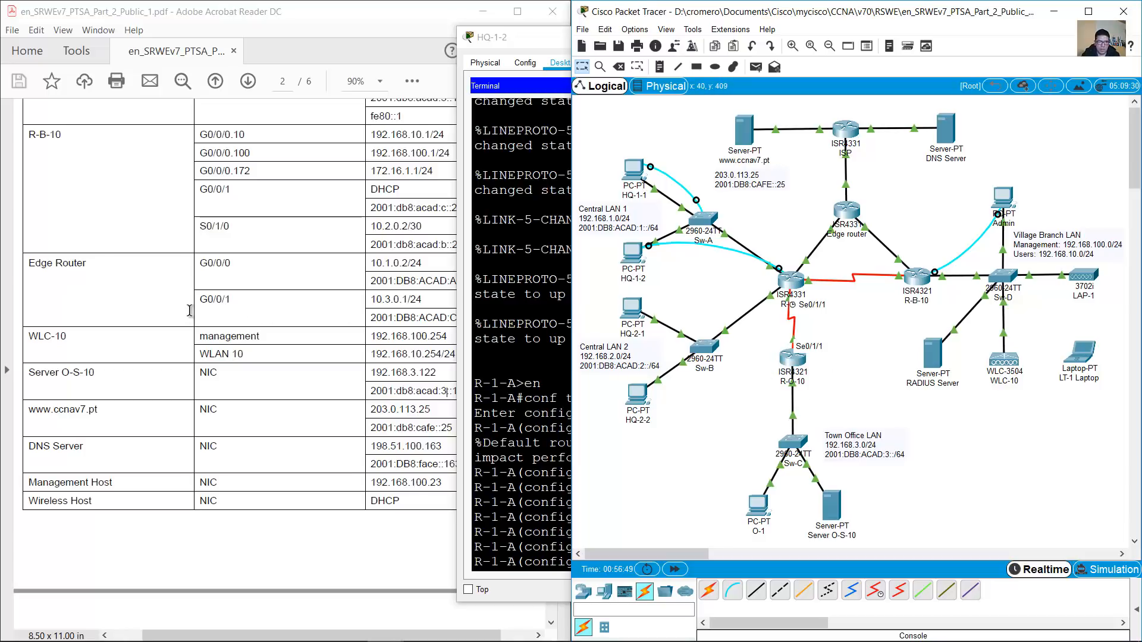
left_click(188, 329)
scroll(188, 327, "up", 5)
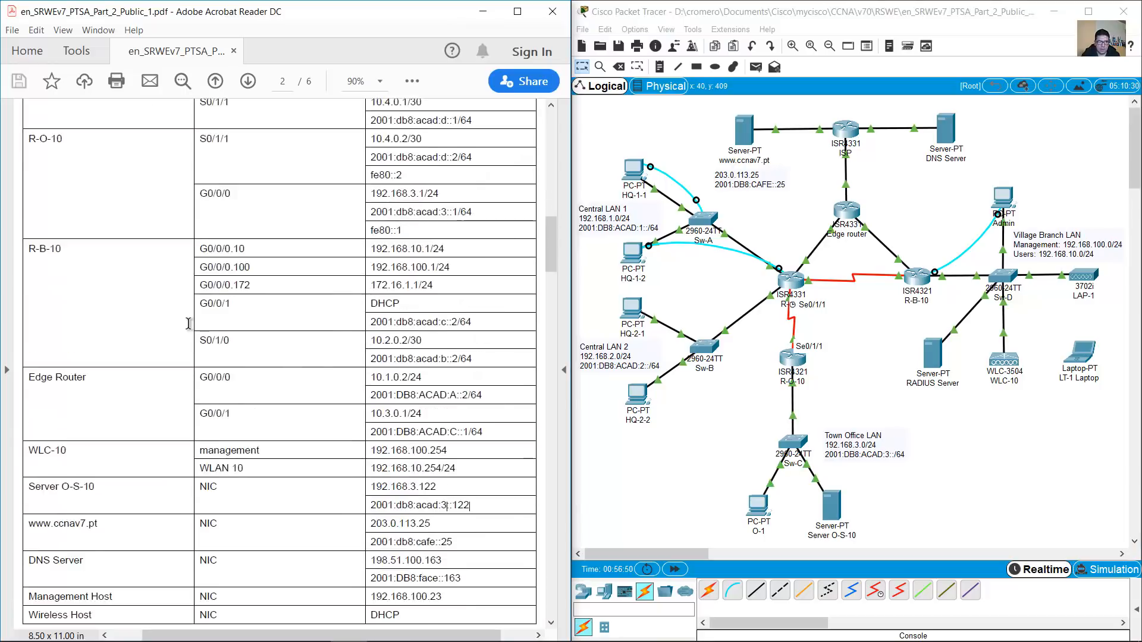
left_click_drag(206, 167, 309, 168)
left_click_drag(47, 167, 80, 168)
left_click(308, 181)
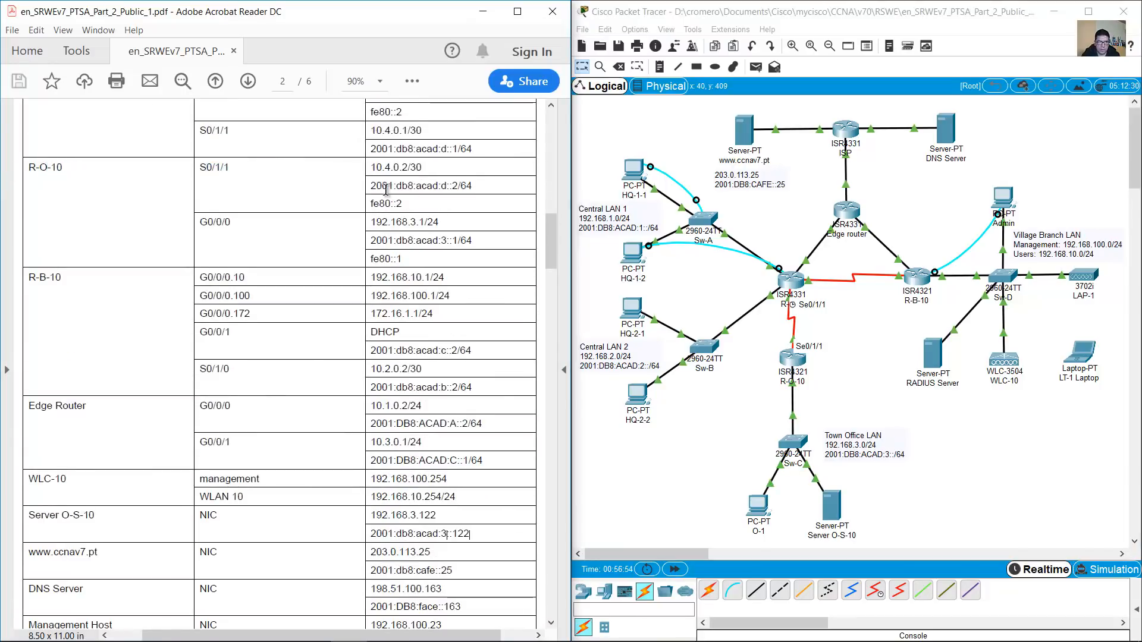
left_click_drag(372, 186, 478, 186)
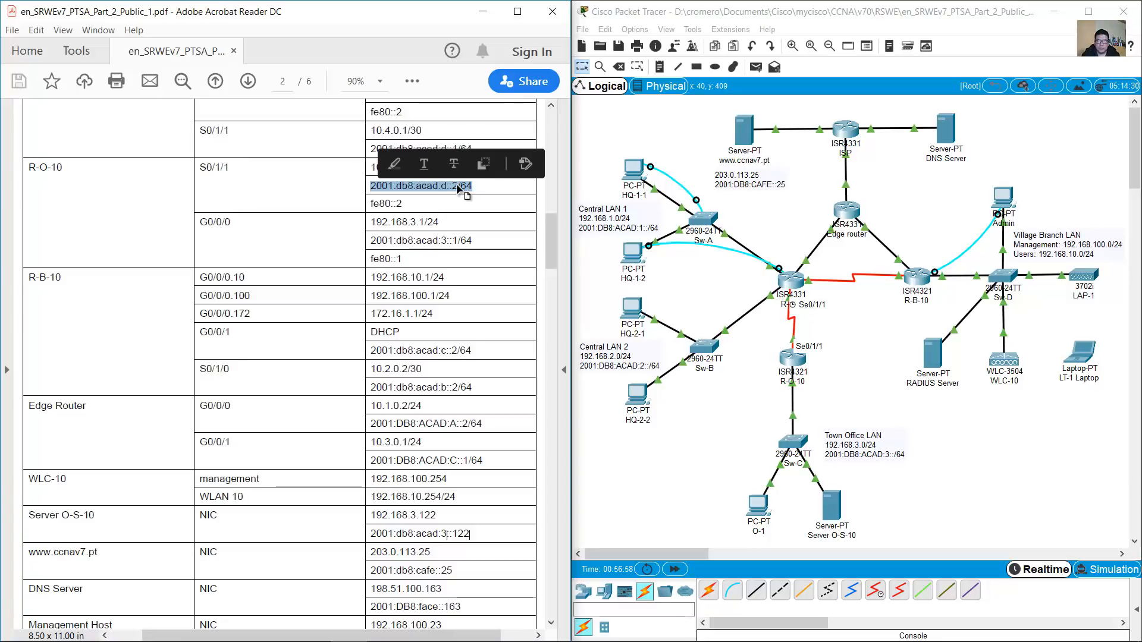
Finish the IPv6 host route with next hop 2001:db8:acad:d::2 and enter it
left_click(646, 255)
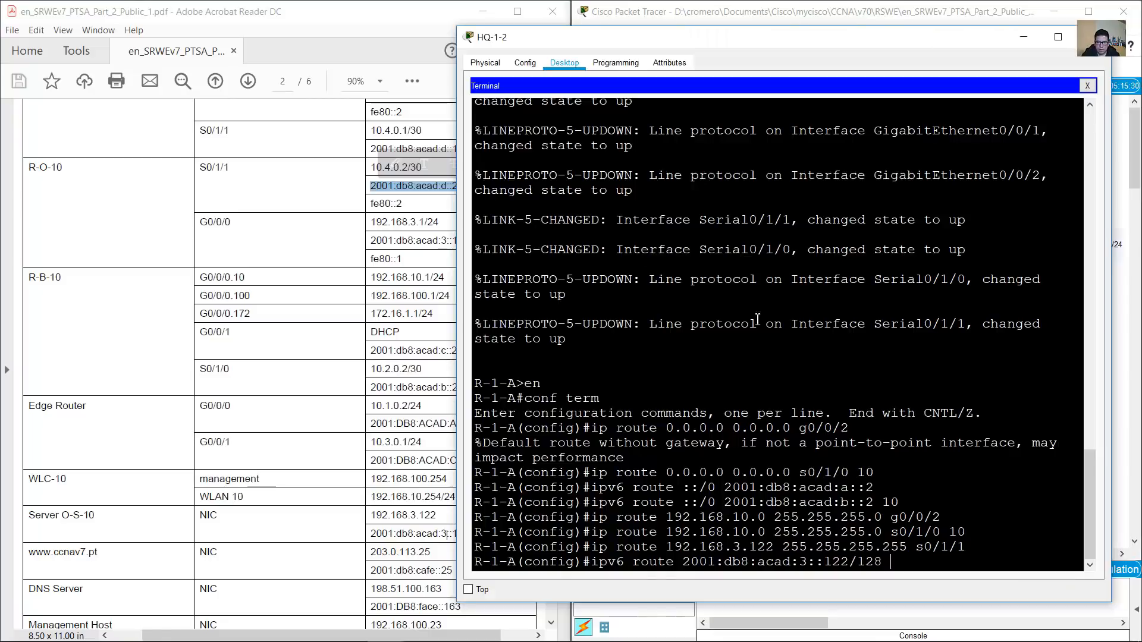
type("20")
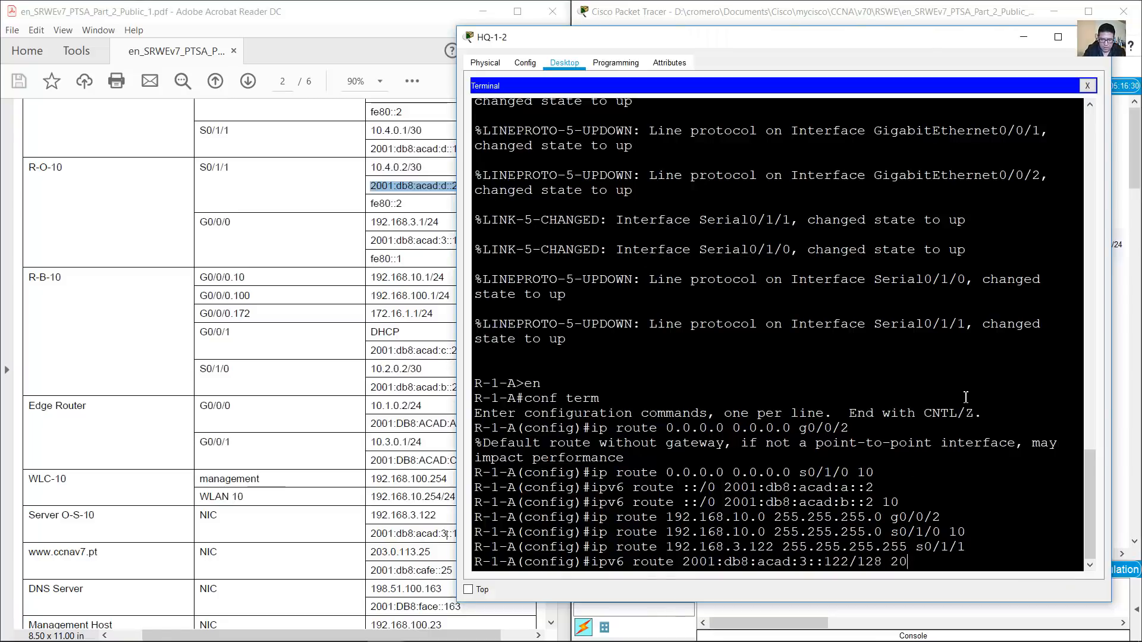
type("01:db8:acad:d::2")
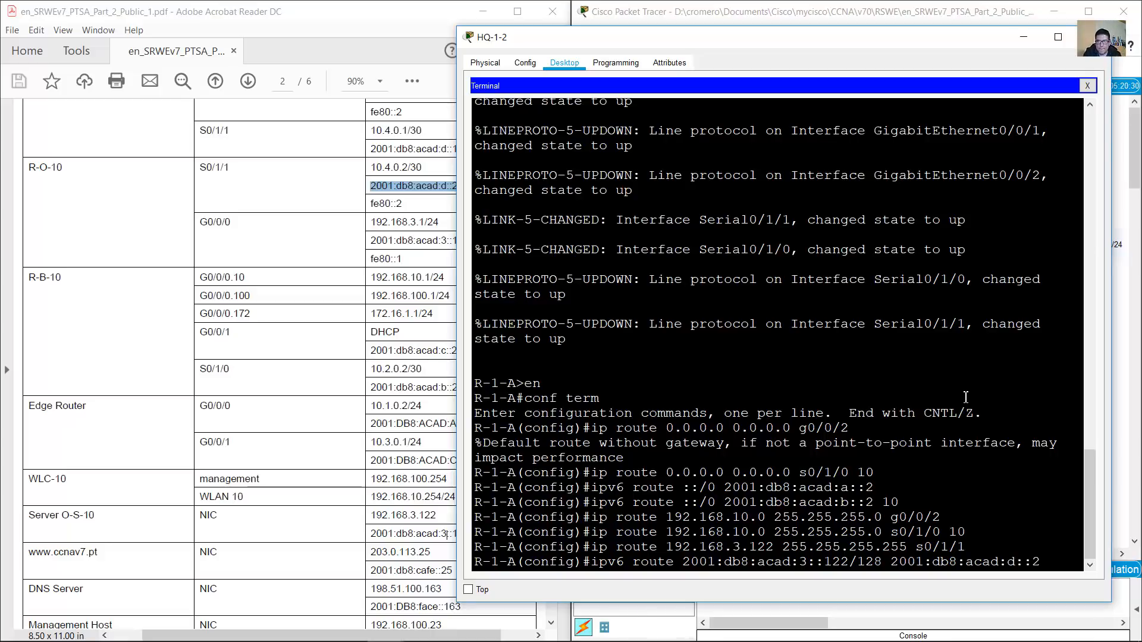
key("Return")
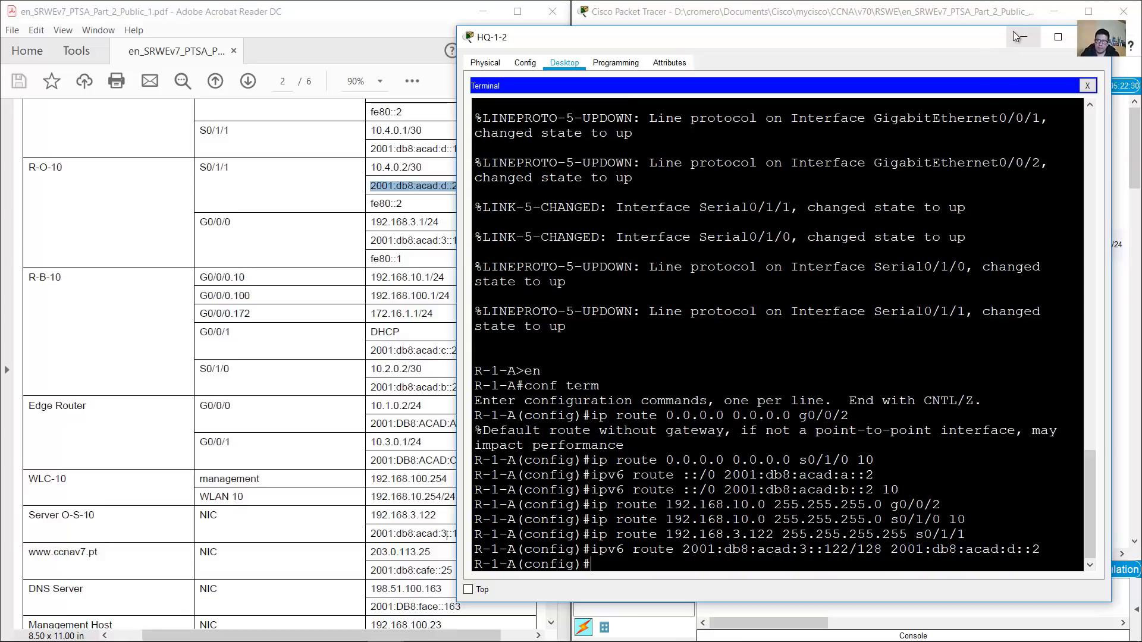
left_click(260, 452)
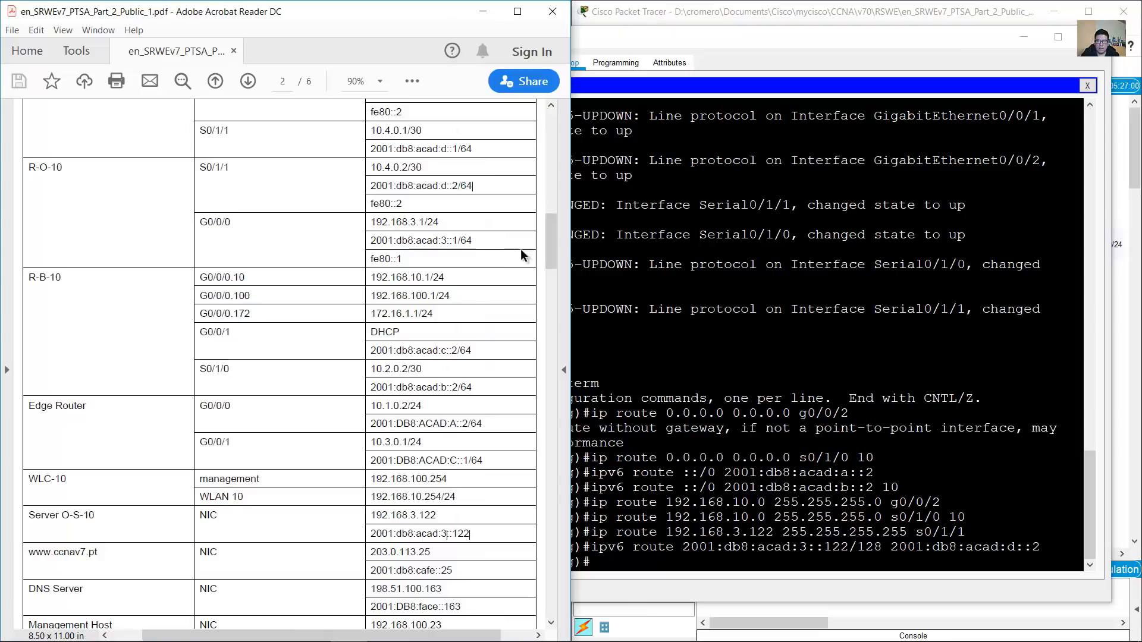
Highlight the 'Configure static routes on R-B-10' step in the instructions
left_click_drag(551, 249, 538, 503)
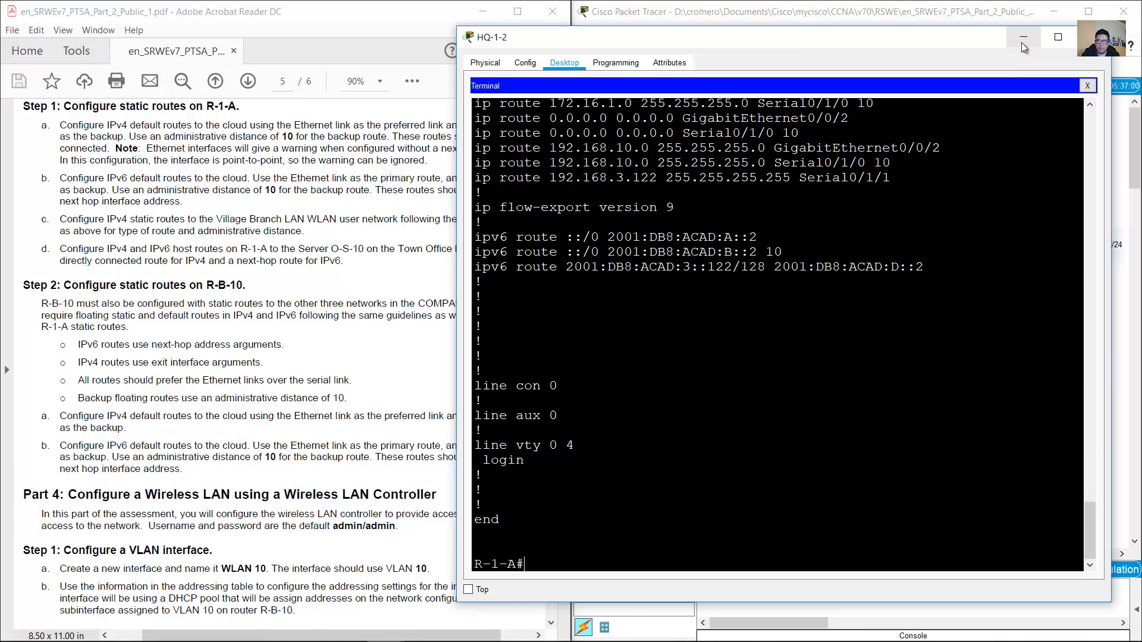
left_click(1022, 42)
left_click_drag(60, 227, 258, 228)
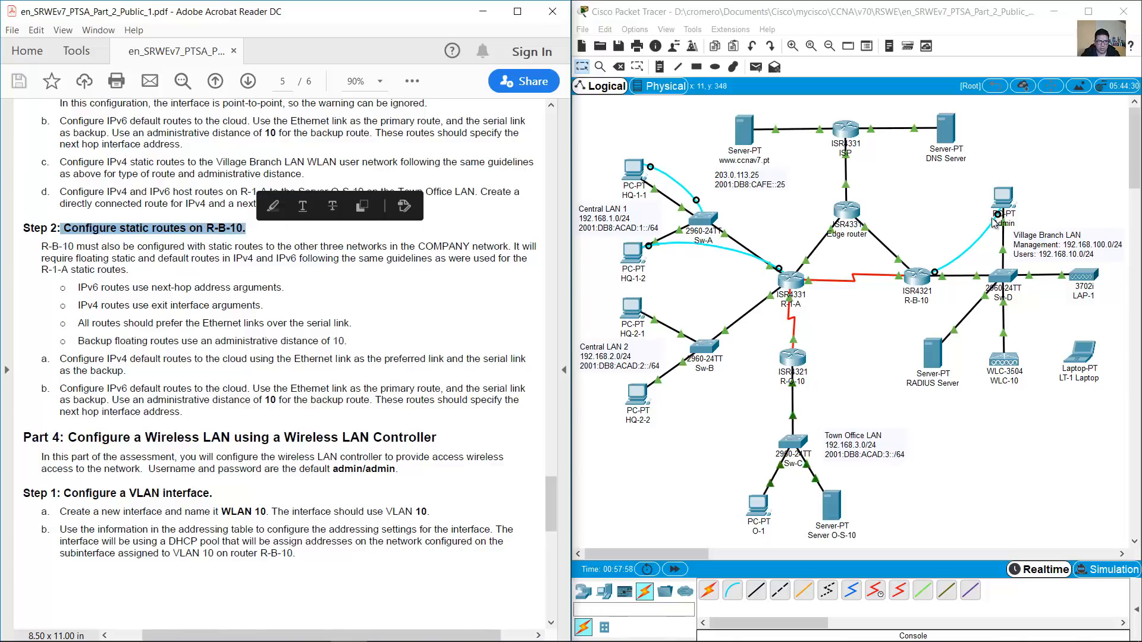
left_click(974, 220)
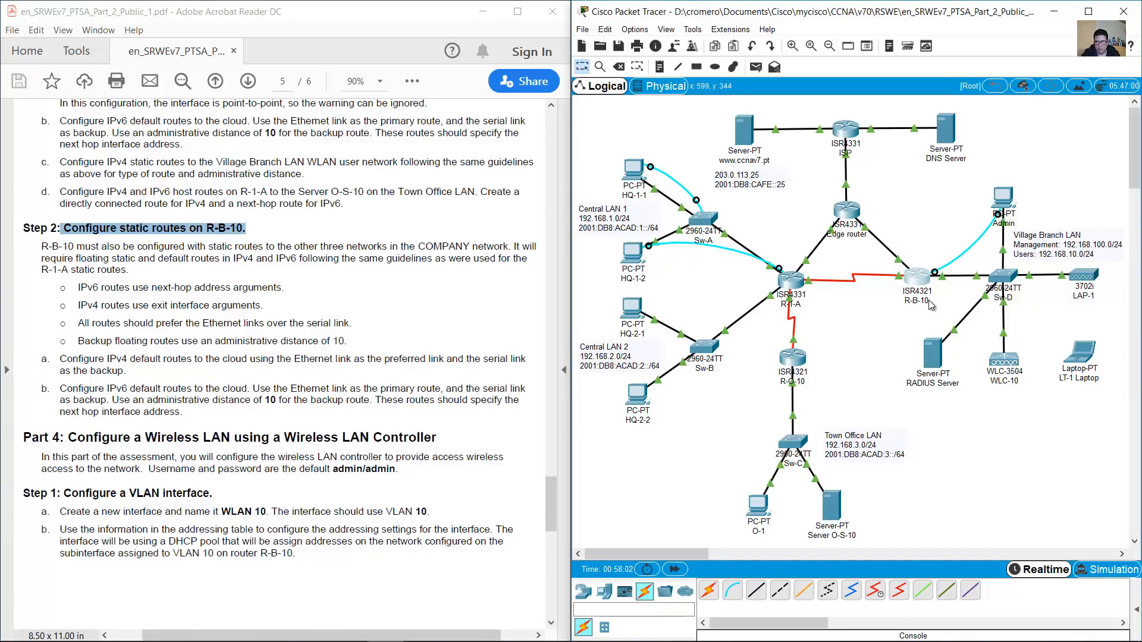
Open the Admin PC terminal to R-B-10 and enter global configuration mode with 'en' and 'conf term'
left_click(1002, 196)
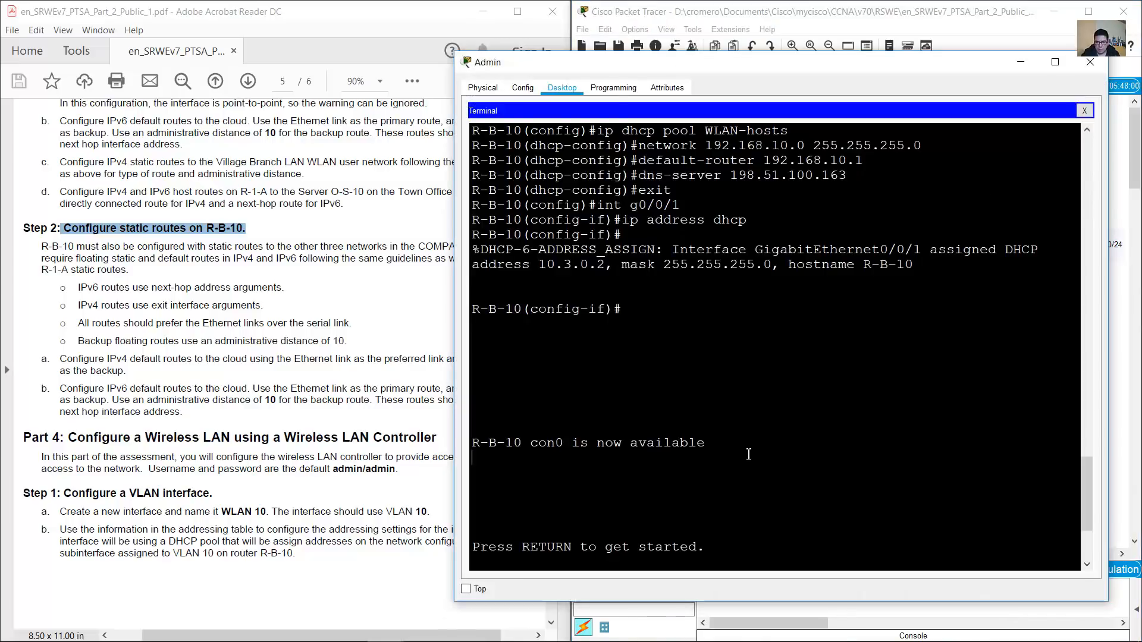
key("Return")
type("en")
key("Return")
type("conf term")
key("Return")
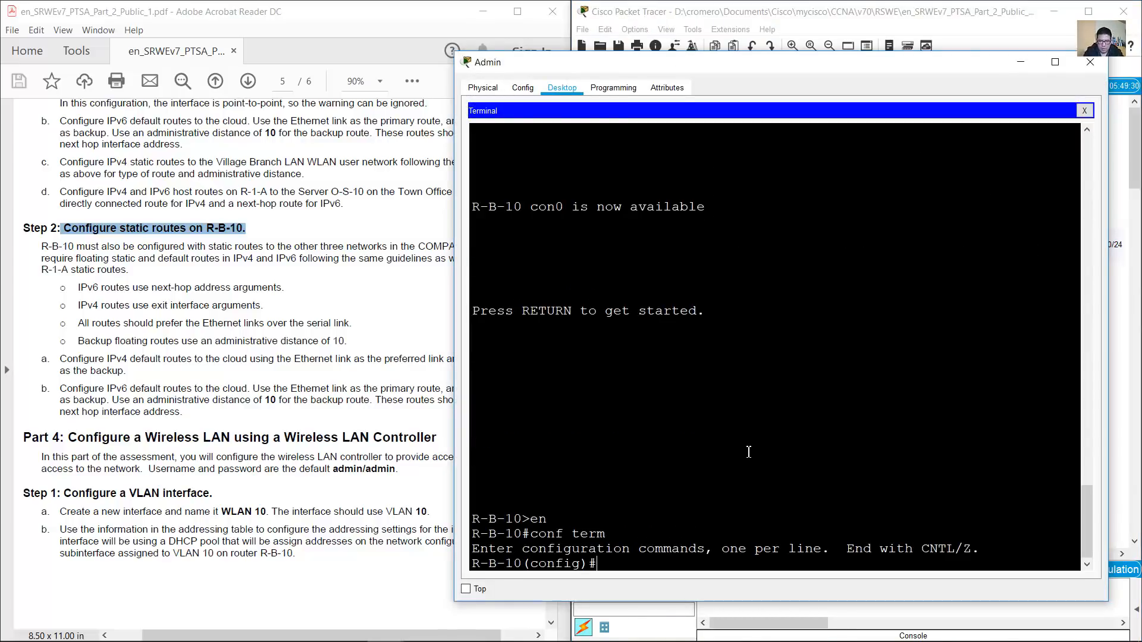
Review R-B-10's guidelines: IPv6 next hops, IPv4 exit interfaces, prefer Ethernet links; mark R-B-10
left_click(392, 449)
left_click_drag(41, 246, 130, 272)
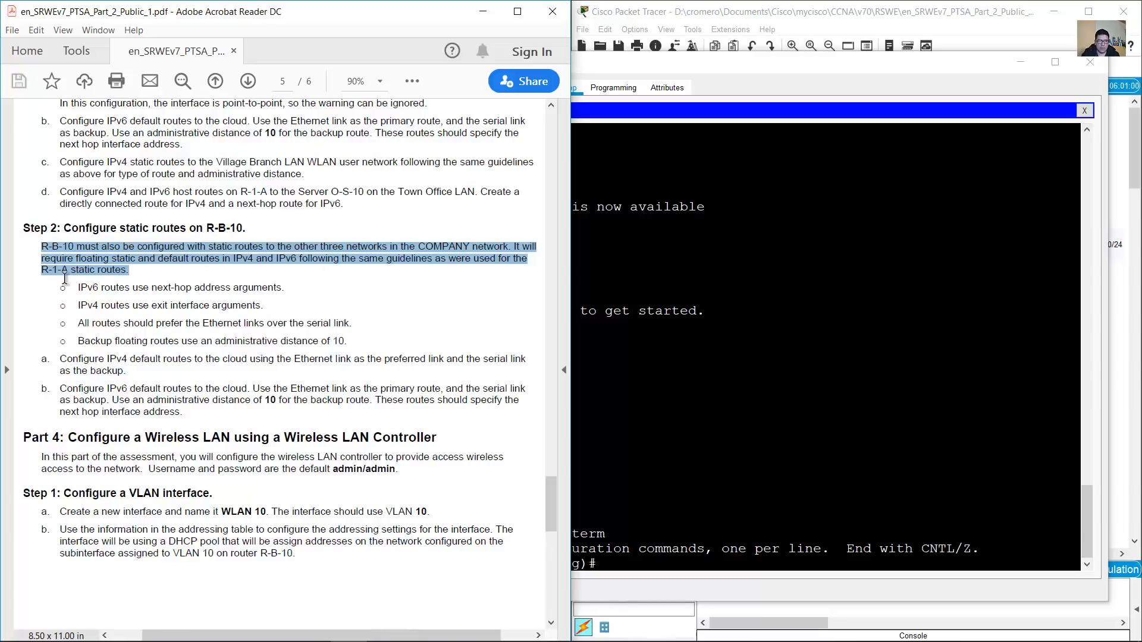
left_click_drag(77, 289, 291, 287)
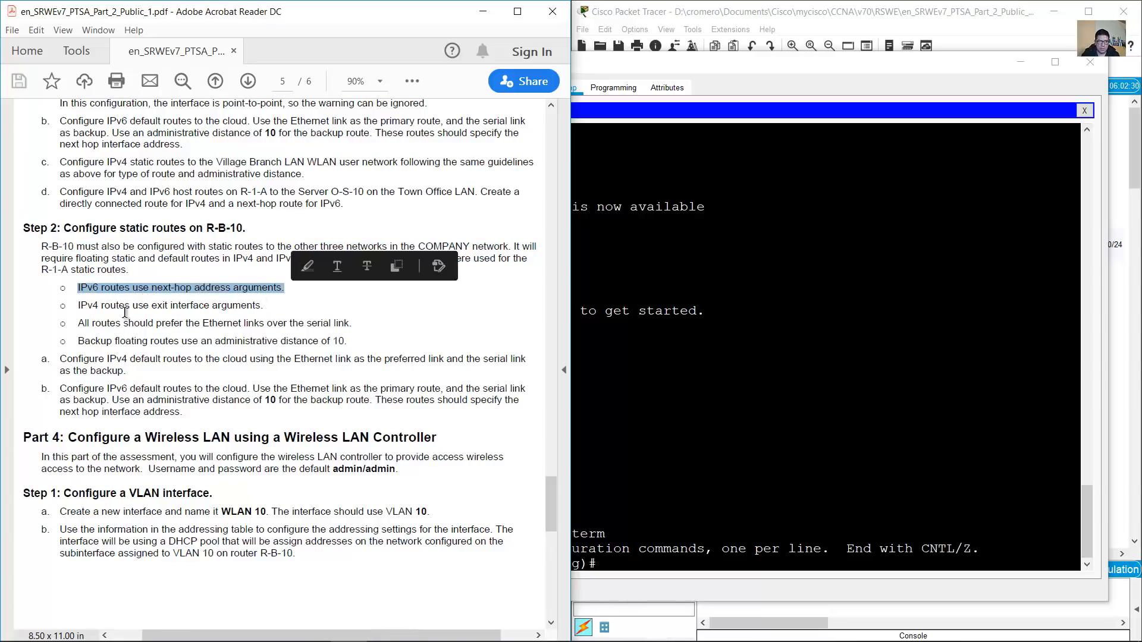
left_click_drag(78, 304, 265, 305)
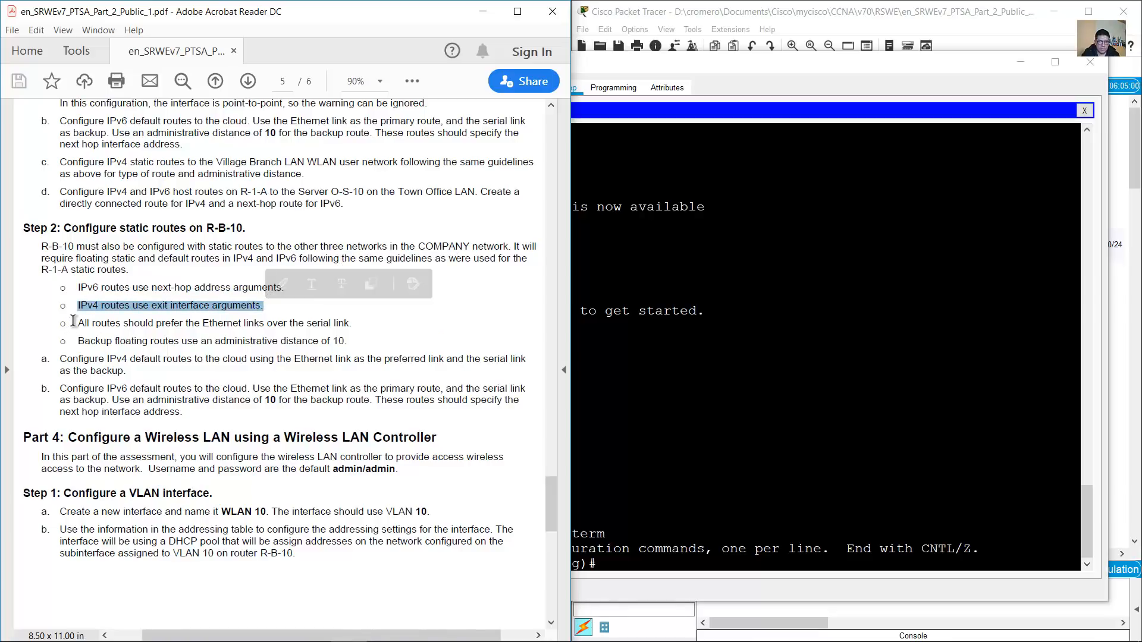
left_click_drag(79, 322, 353, 322)
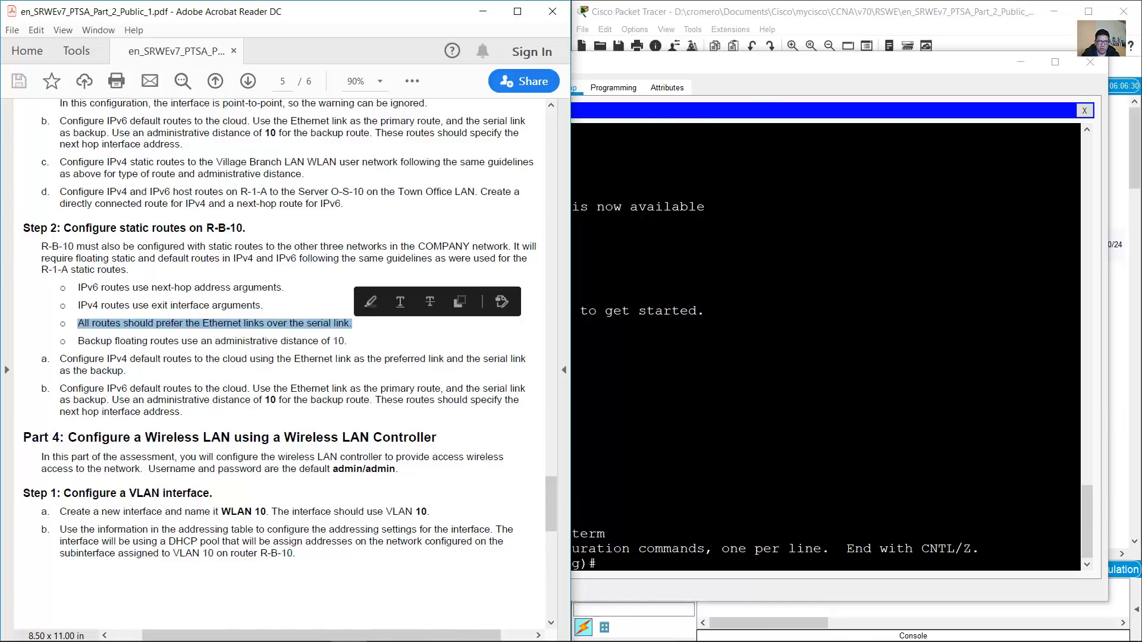
left_click(902, 16)
left_click_drag(925, 236, 901, 315)
mouse_move(901, 265)
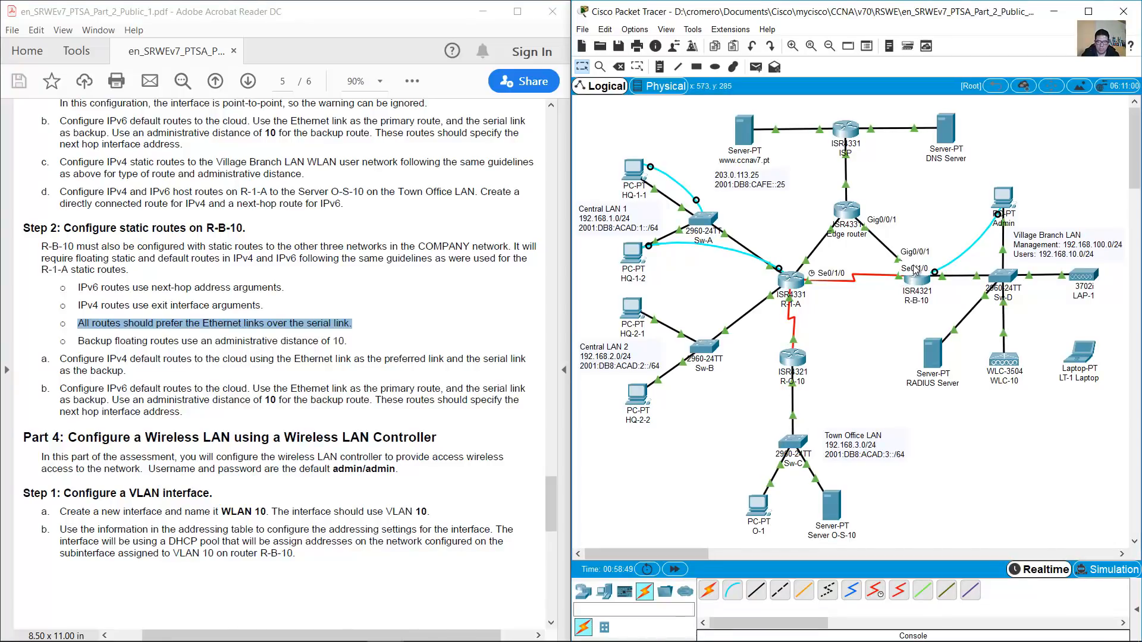
Highlight the floating backup route, administrative distance and IPv4 default route guidelines for Step 2a
left_click(301, 345)
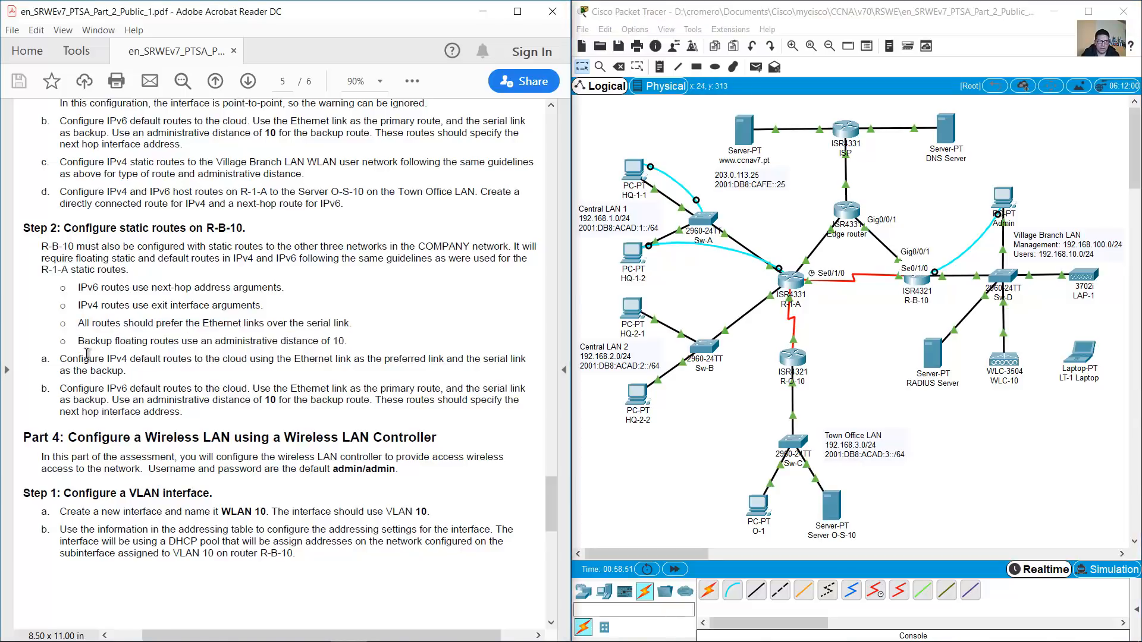
left_click_drag(77, 341, 366, 345)
left_click(367, 347)
left_click_drag(60, 359, 170, 361)
left_click_drag(207, 360, 127, 372)
left_click(887, 189)
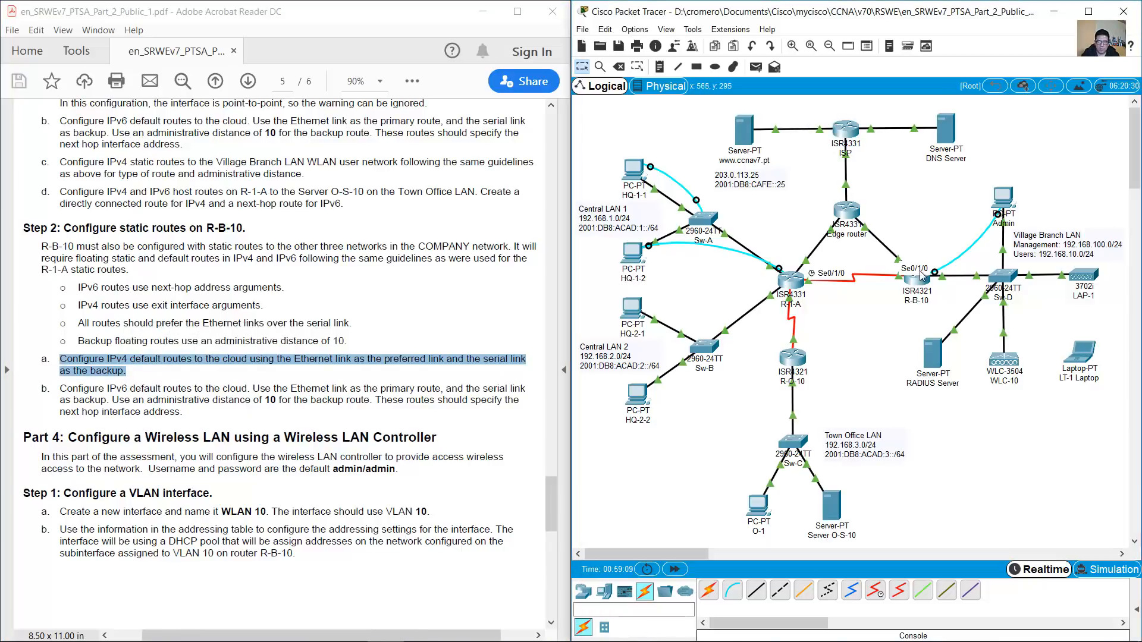
mouse_move(1007, 204)
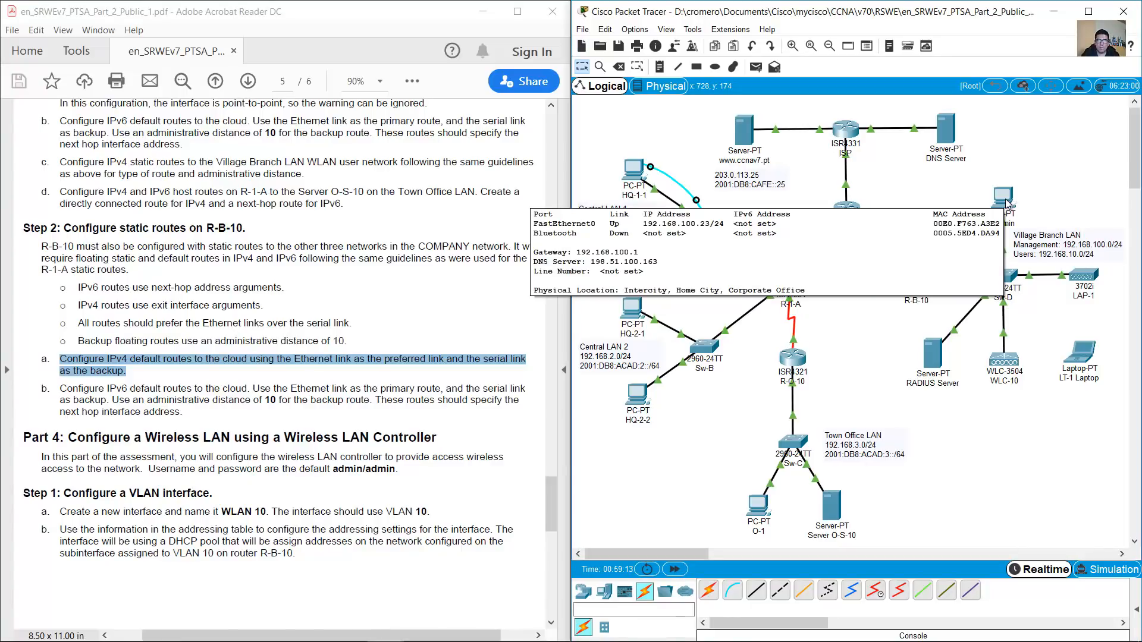
Enter the primary default route 'ip route 0.0.0.0 0.0.0.0 g0/0/1' on R-B-10
left_click(1007, 204)
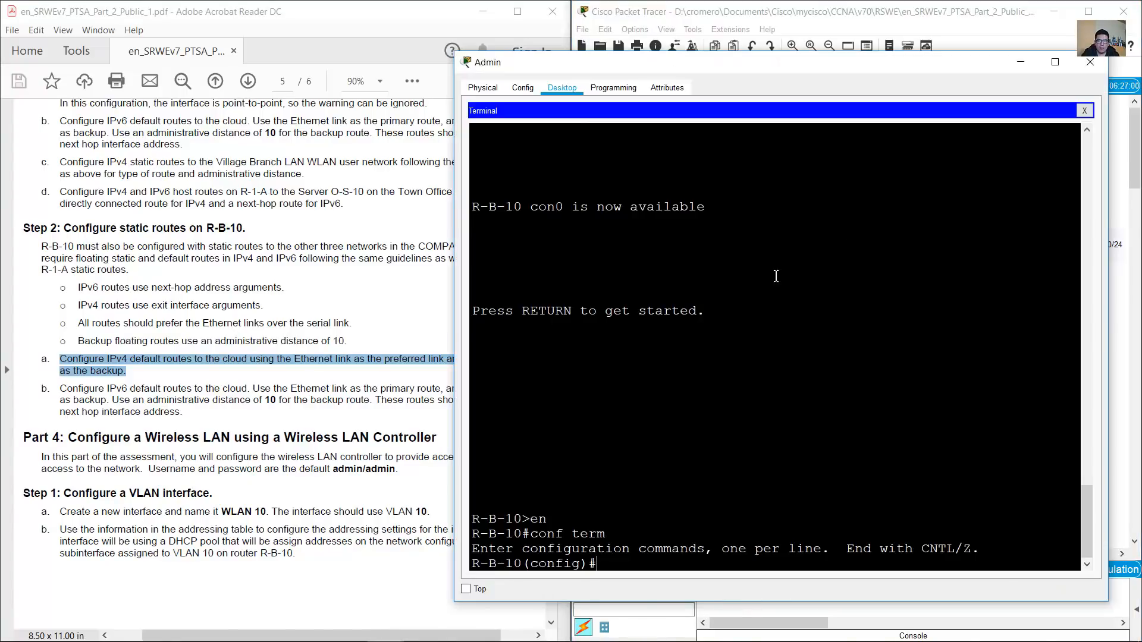
type("ip route 0.0.0.0 0.0.0.0")
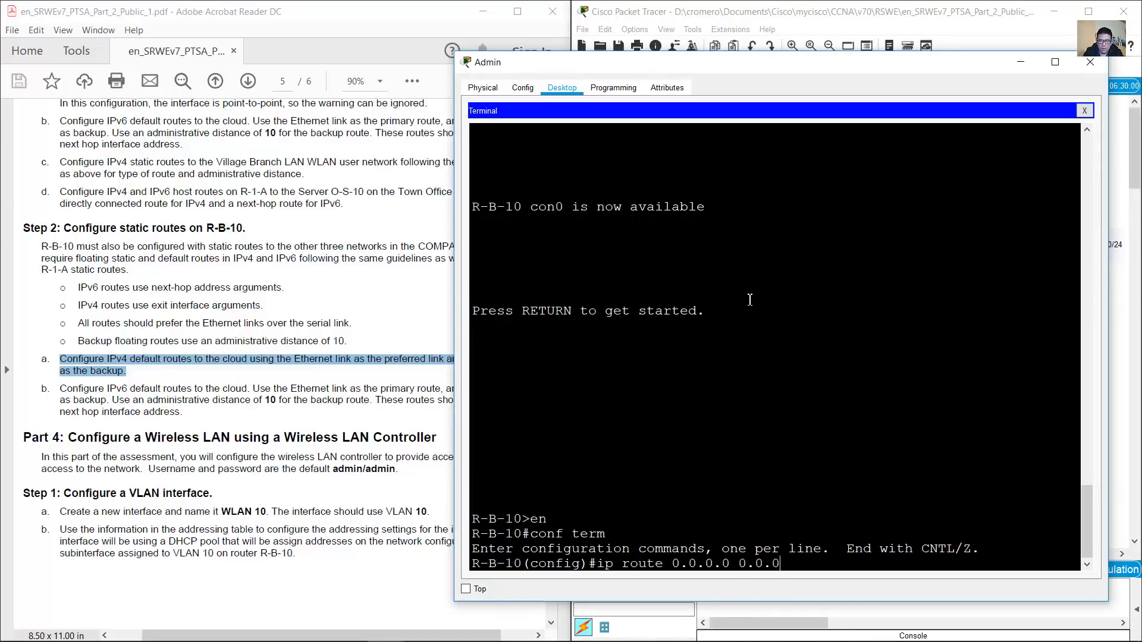
left_click(801, 15)
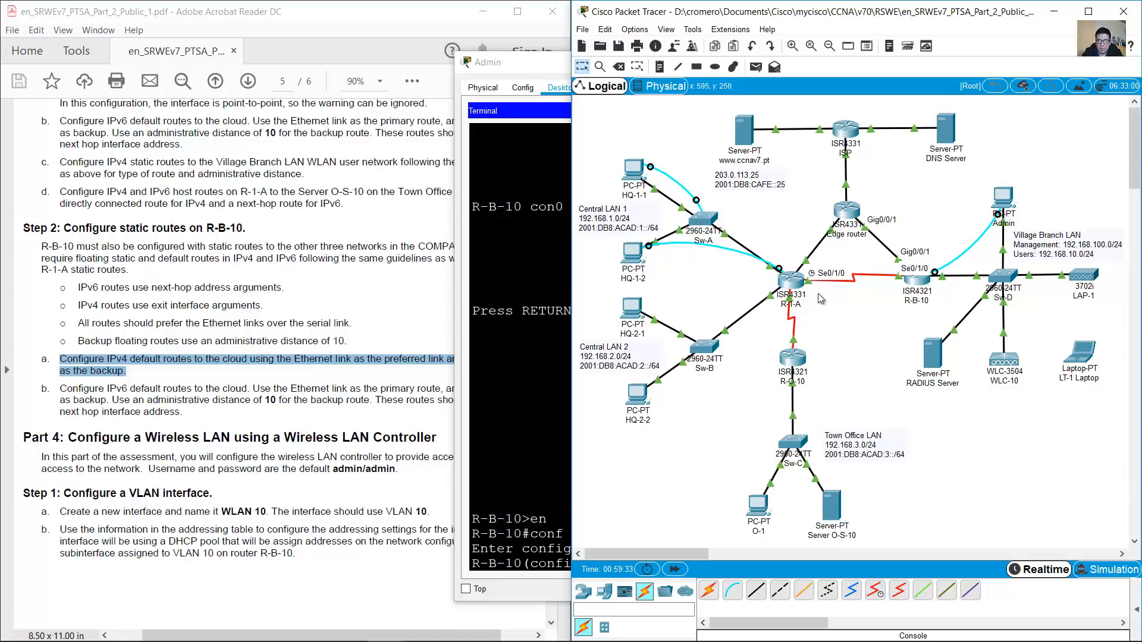
left_click(556, 483)
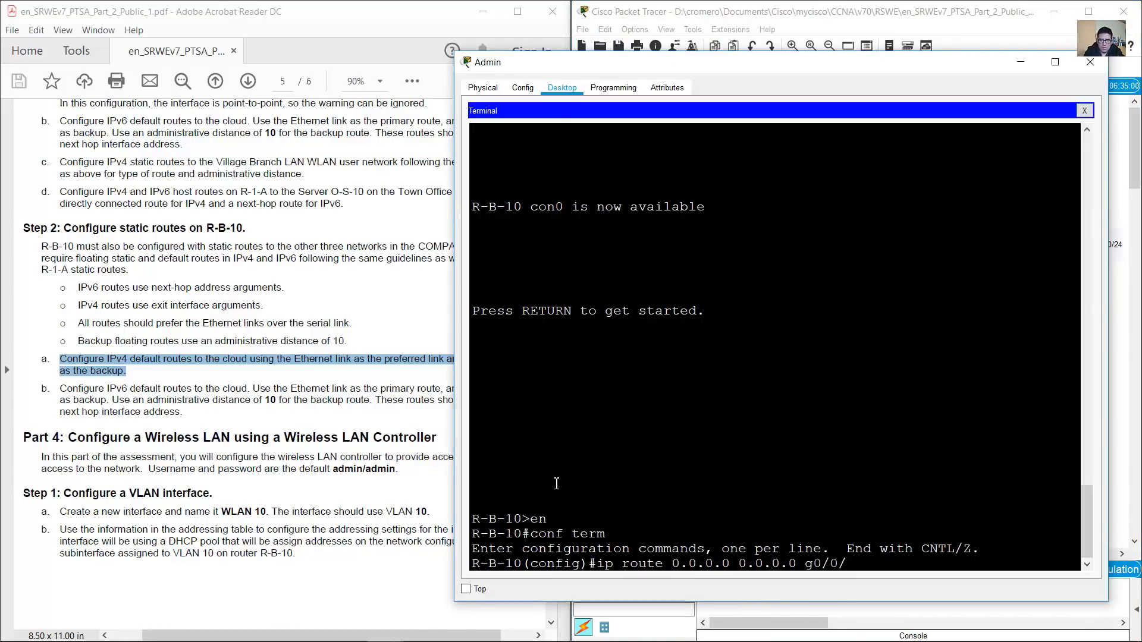
key("Return")
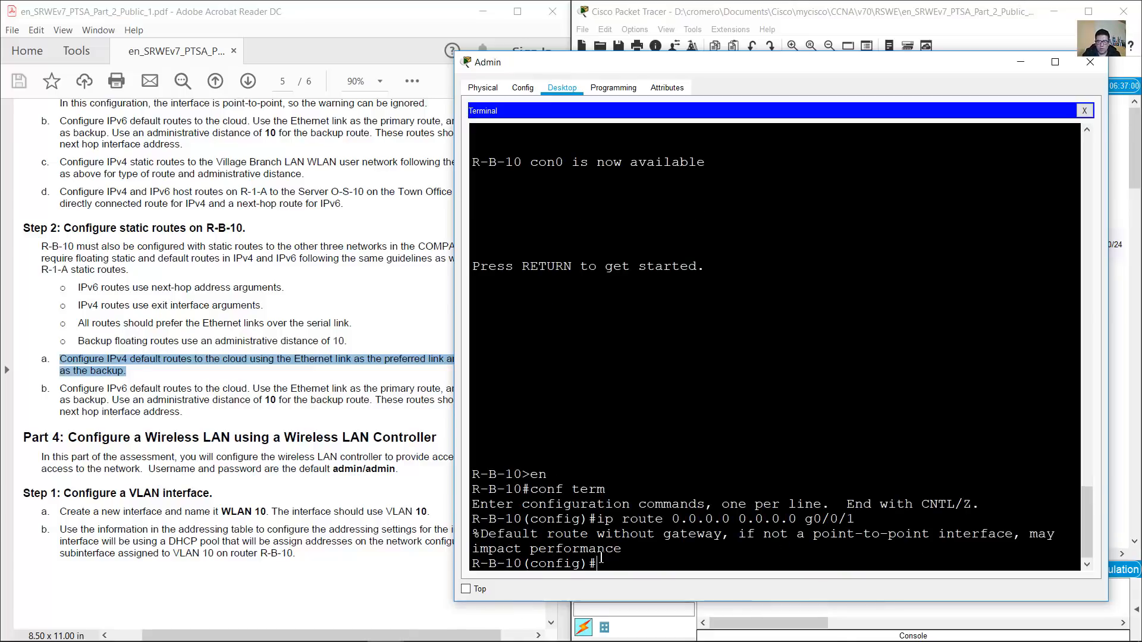
left_click_drag(622, 552, 484, 543)
Add the floating backup 'ip route 0.0.0.0 0.0.0.0 s0/1/0 10' on R-B-10
left_click(833, 2)
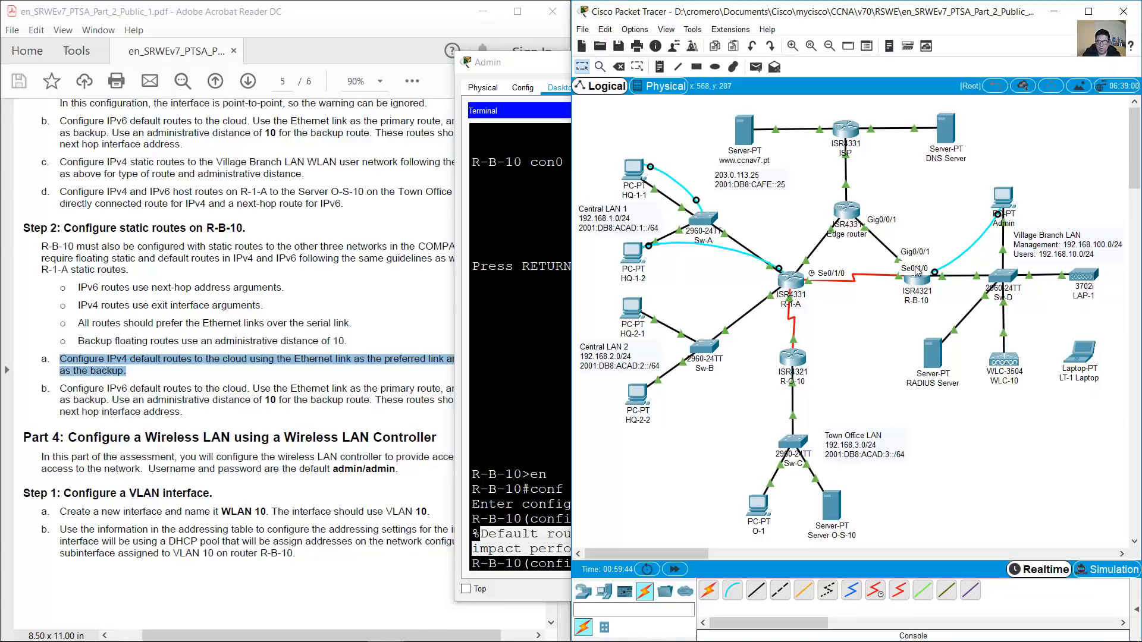
left_click(550, 457)
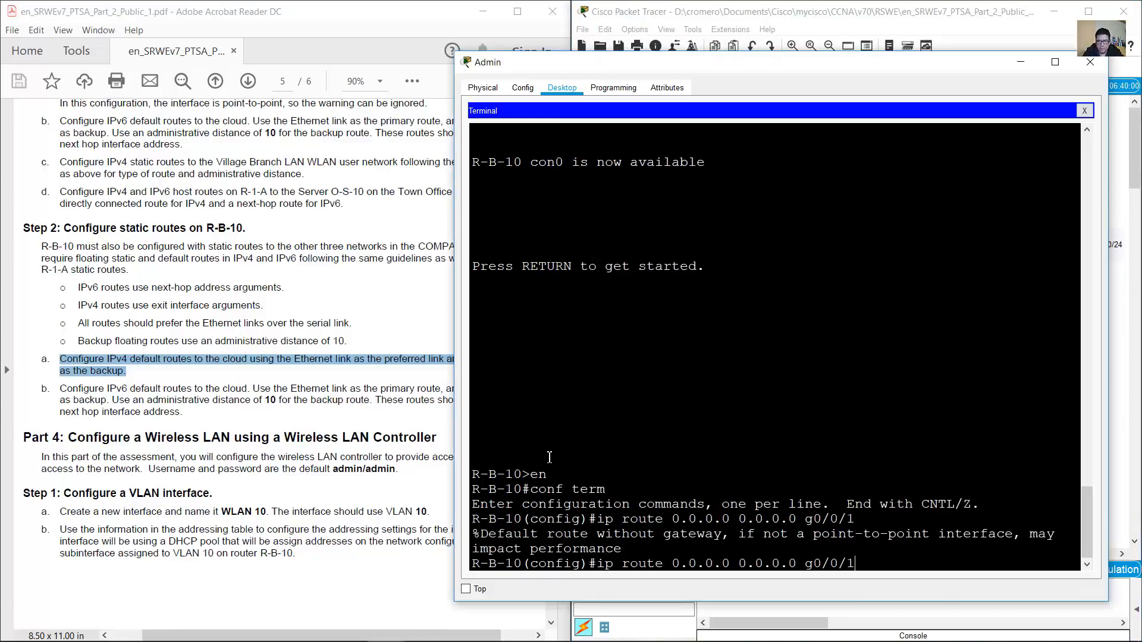
key("BackSpace")
type("s")
key("Return")
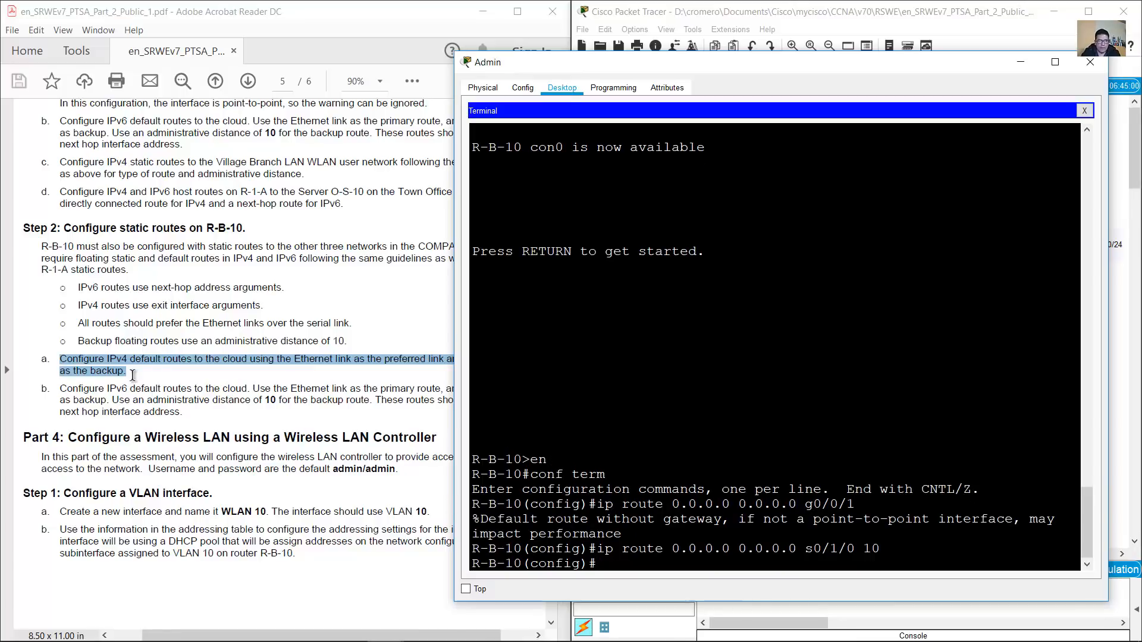
left_click(117, 394)
scroll(117, 394, "down", 1)
left_click_drag(79, 357, 229, 355)
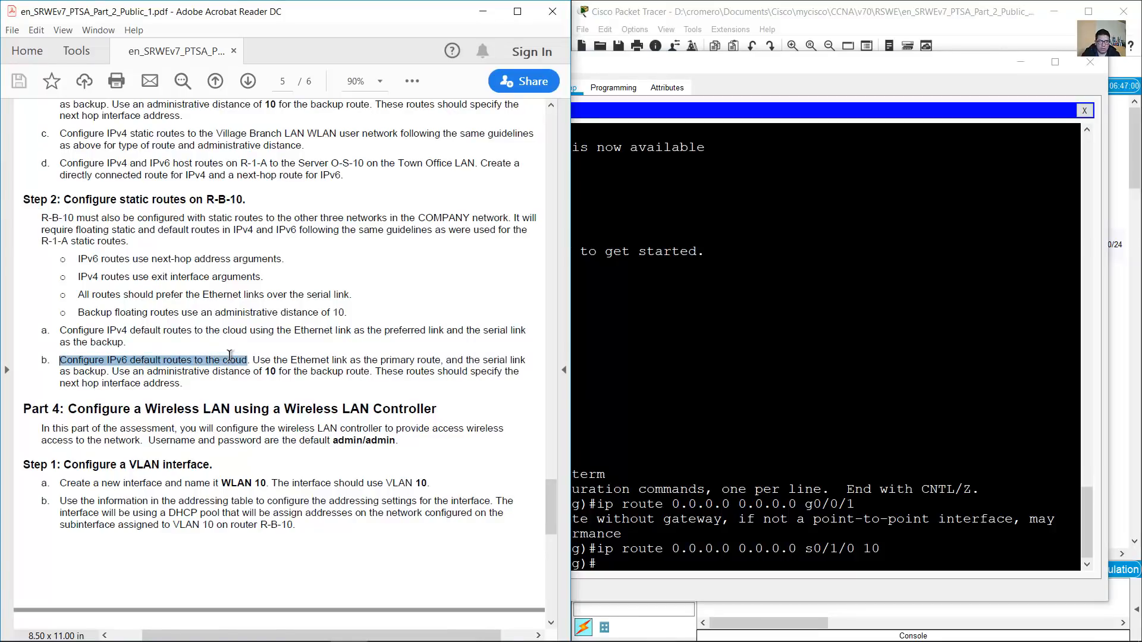
Review the primary and backup route requirements and type 'ipv6 route ::' on R-B-10
left_click(800, 6)
left_click_drag(942, 201, 766, 114)
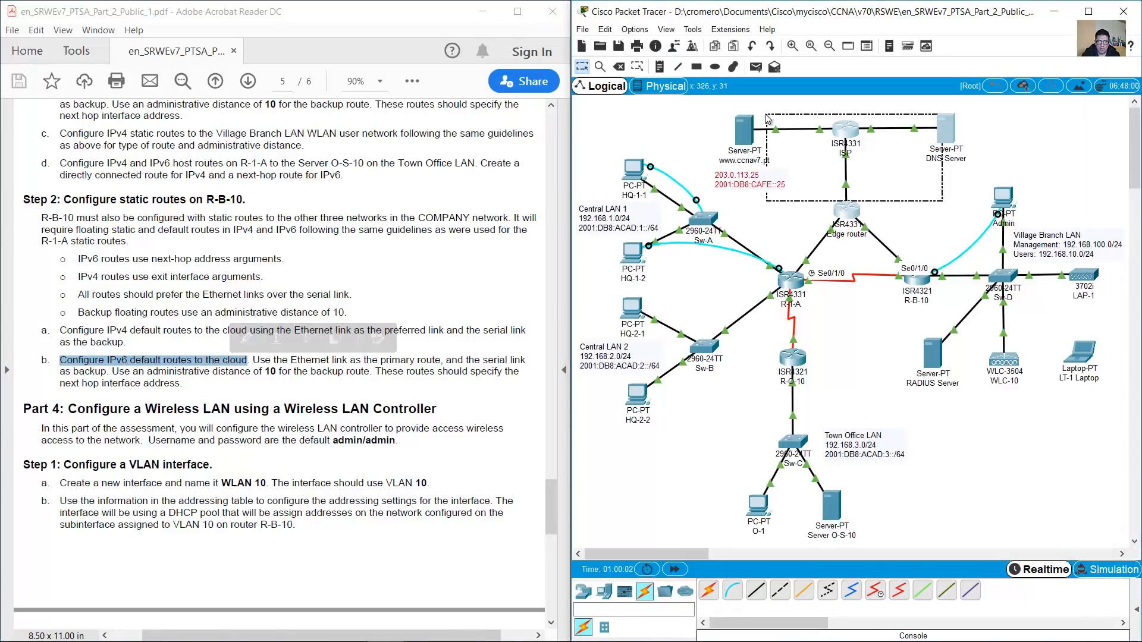
left_click_drag(270, 361, 182, 390)
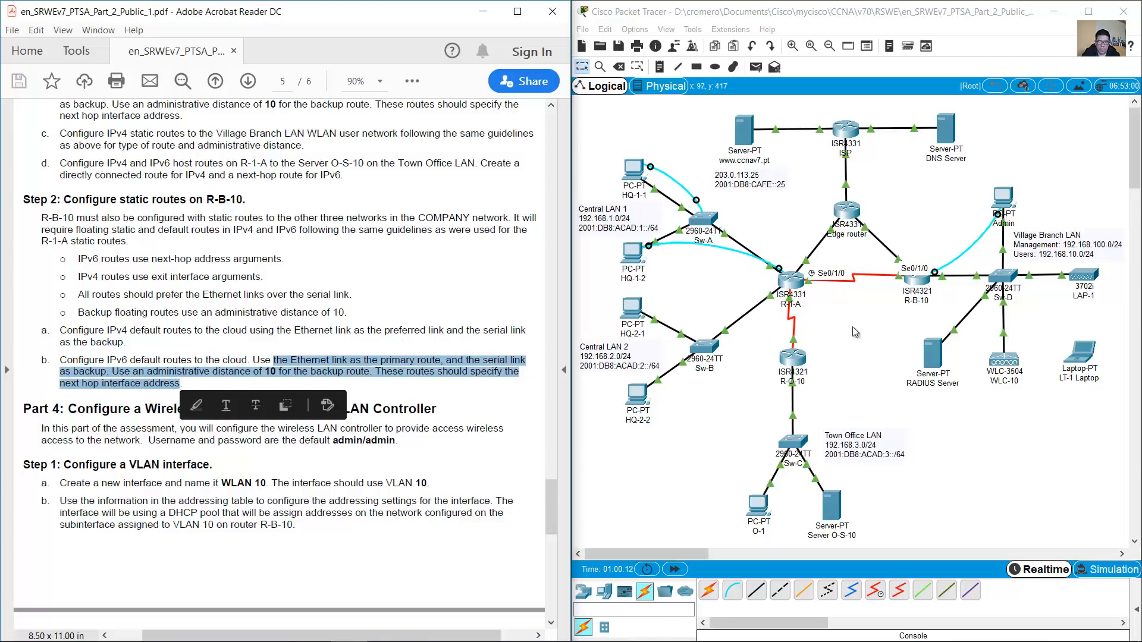
left_click(1004, 193)
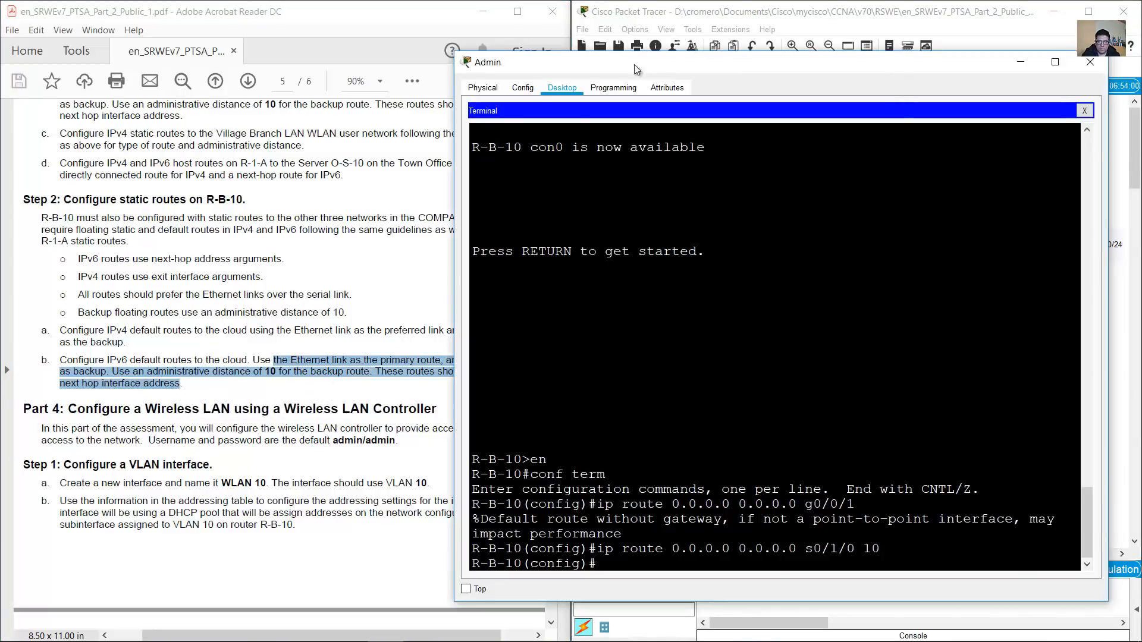
left_click_drag(893, 64, 455, 64)
type("ipv6 route ::/0")
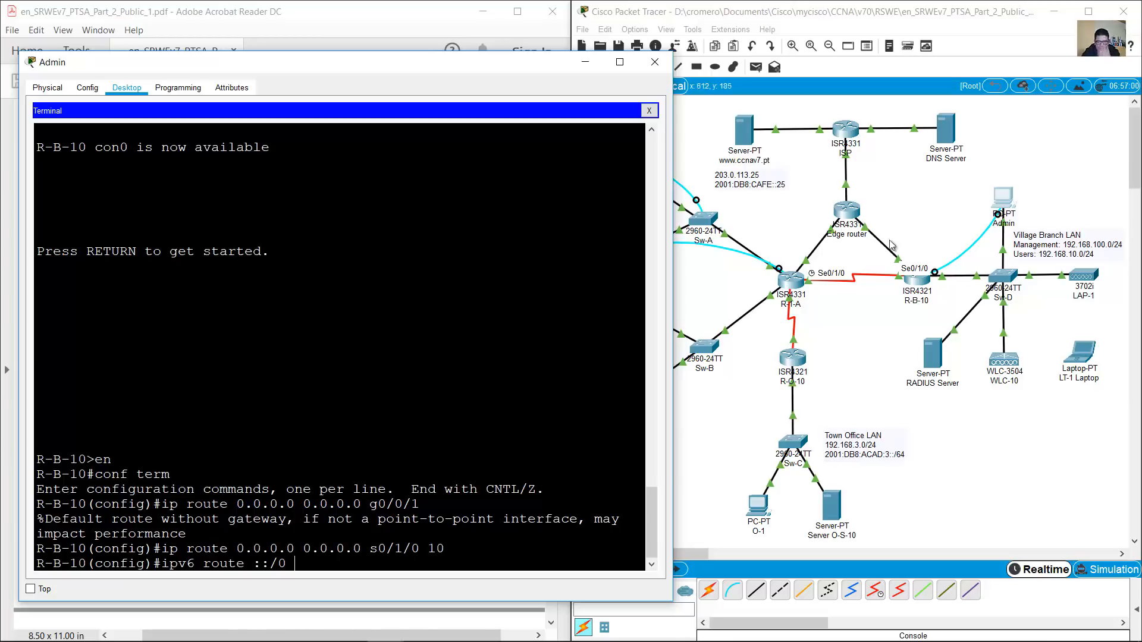
Look up the Edge Router's G0/0/1 IPv6 address in the addressing table and topology
left_click(901, 209)
mouse_move(866, 228)
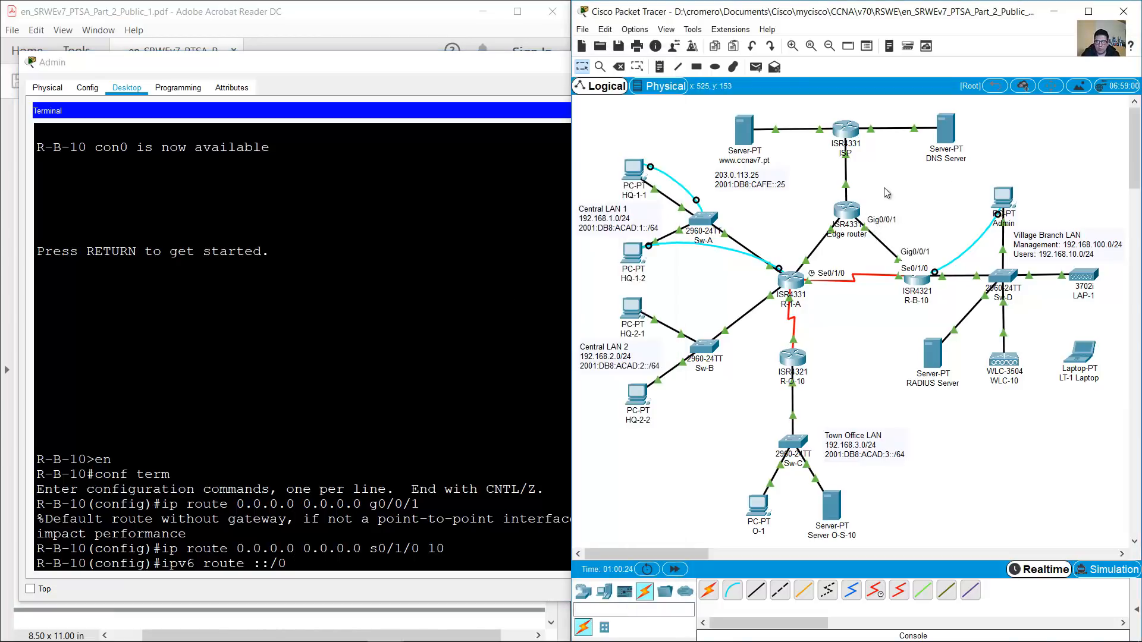
left_click(348, 4)
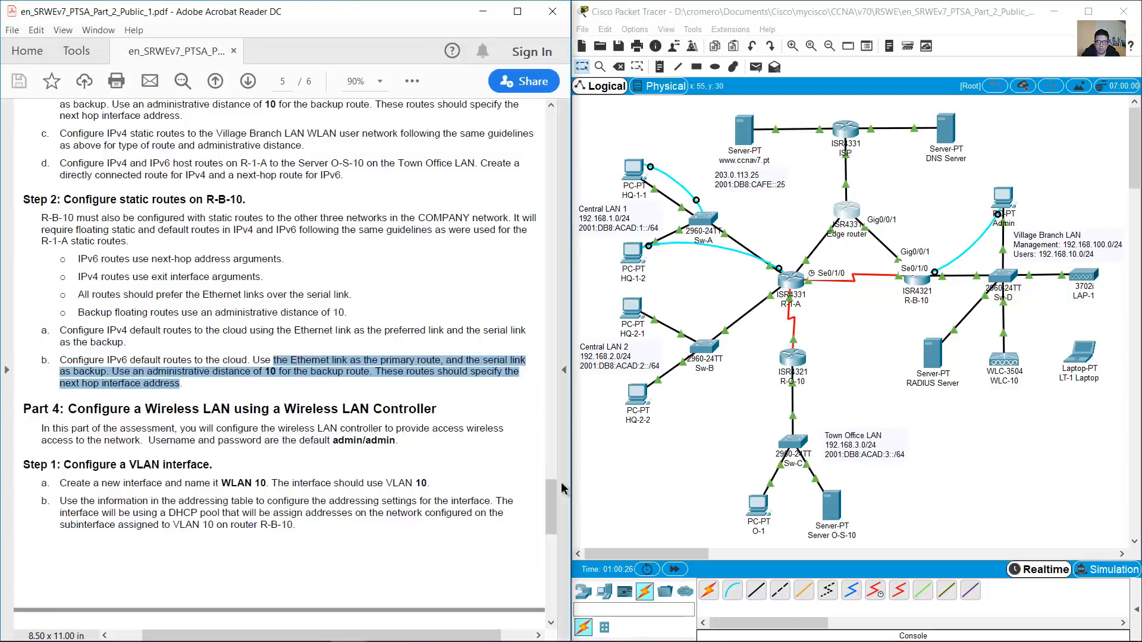
left_click_drag(555, 468, 558, 243)
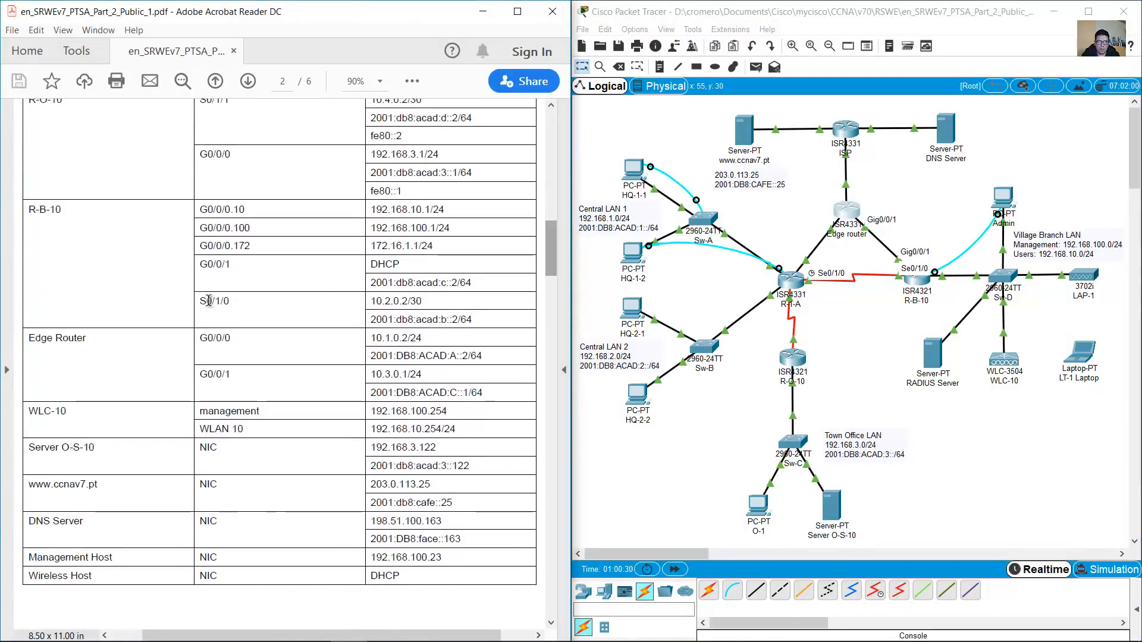
left_click_drag(30, 341, 89, 341)
left_click(51, 345)
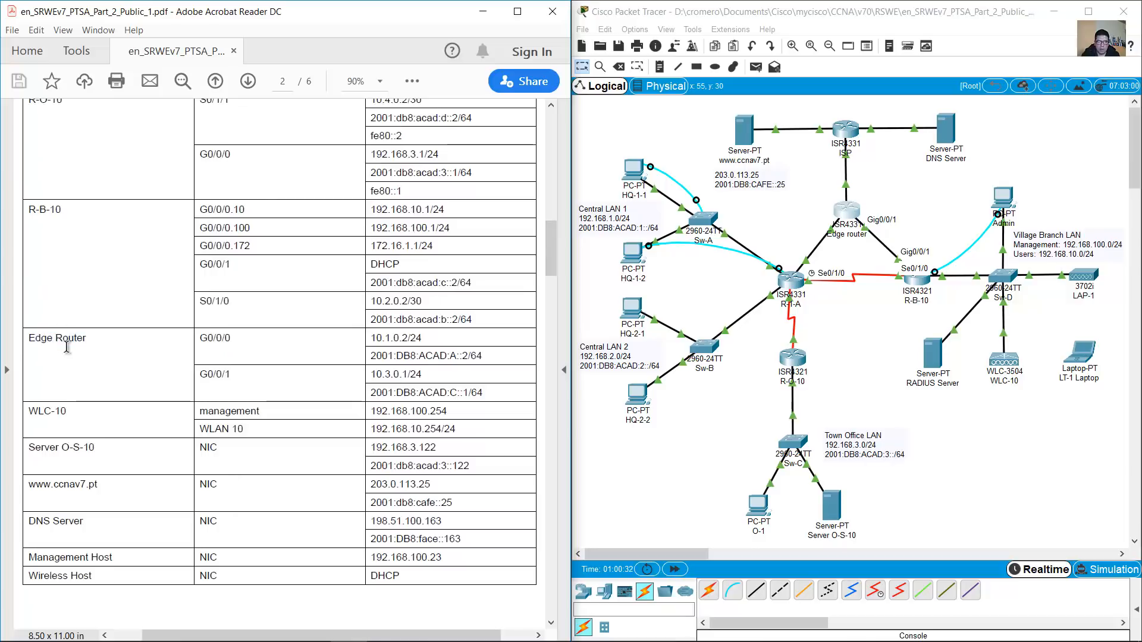
left_click_drag(890, 175, 804, 228)
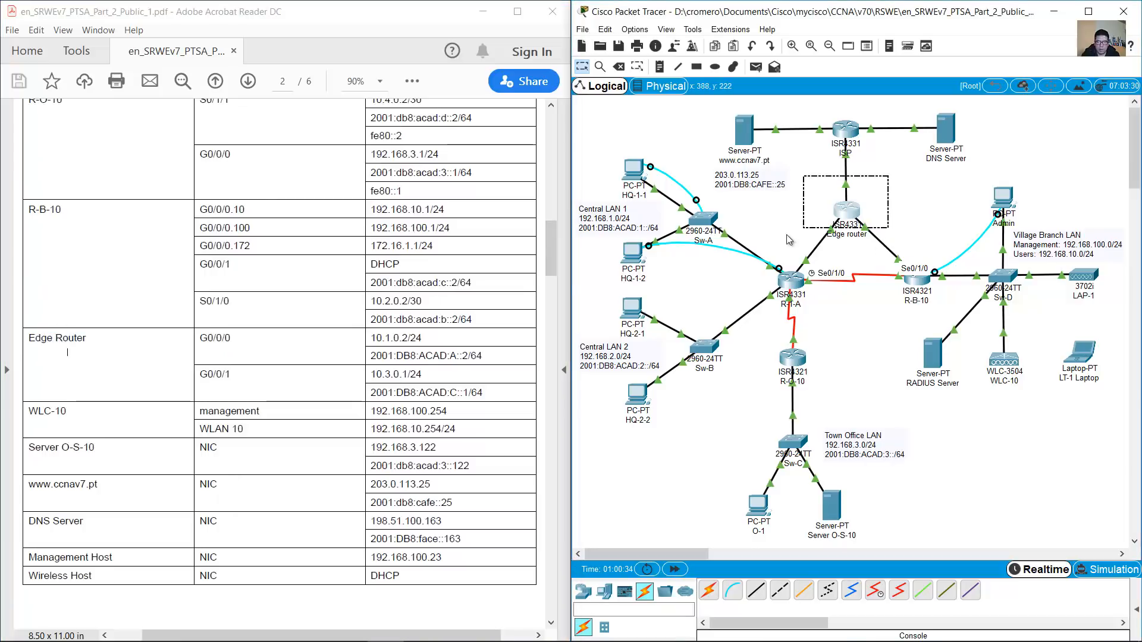
left_click(171, 352)
left_click(869, 236)
mouse_move(865, 227)
left_click_drag(204, 388, 474, 391)
left_click(492, 391)
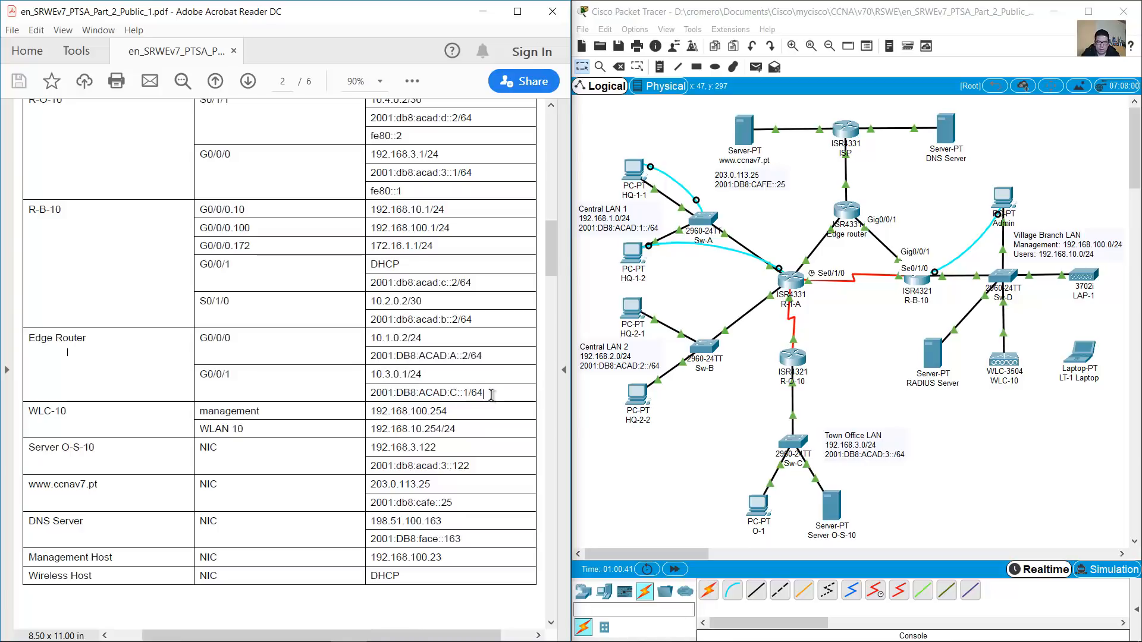
left_click(1003, 201)
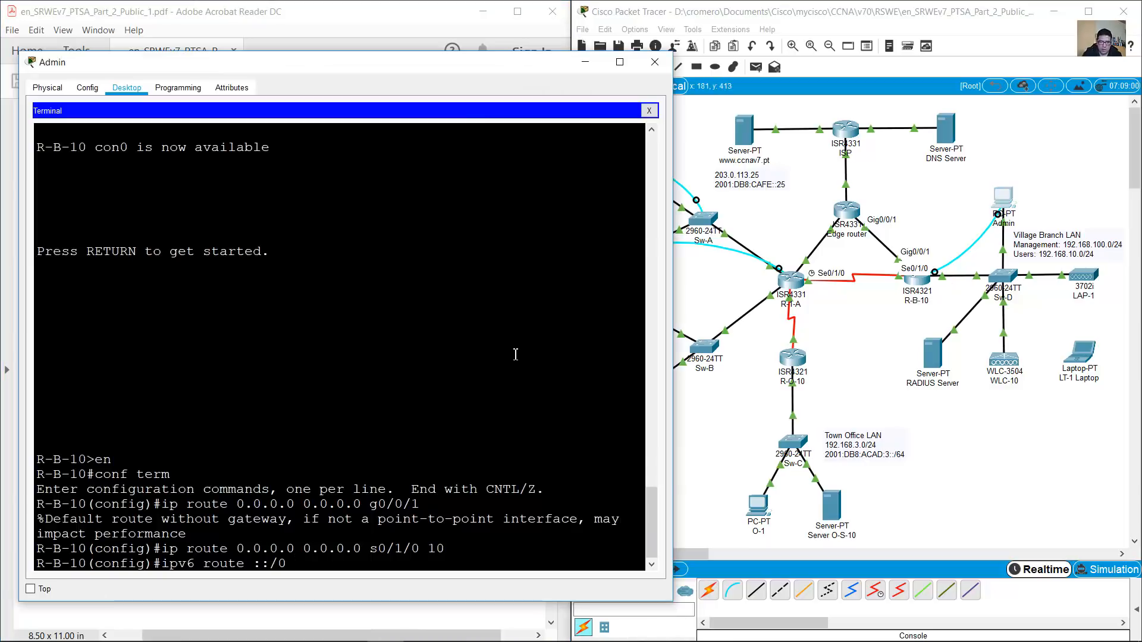
Enter the primary IPv6 default route via next hop 2001:db8:acad:c::1
type("2001:db")
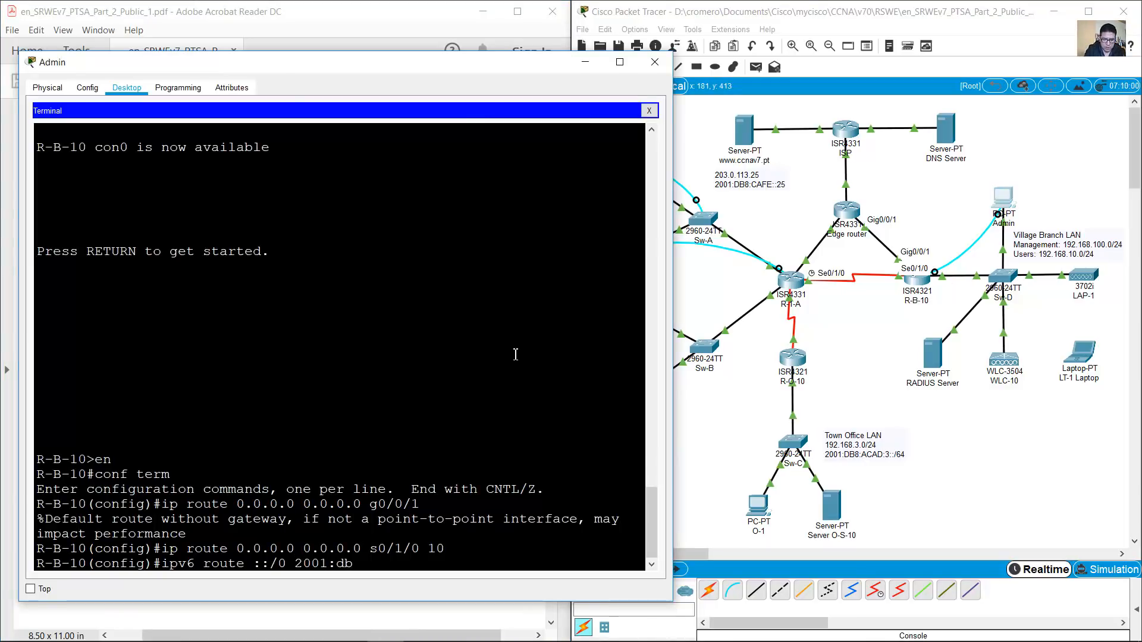
type("8:acad:")
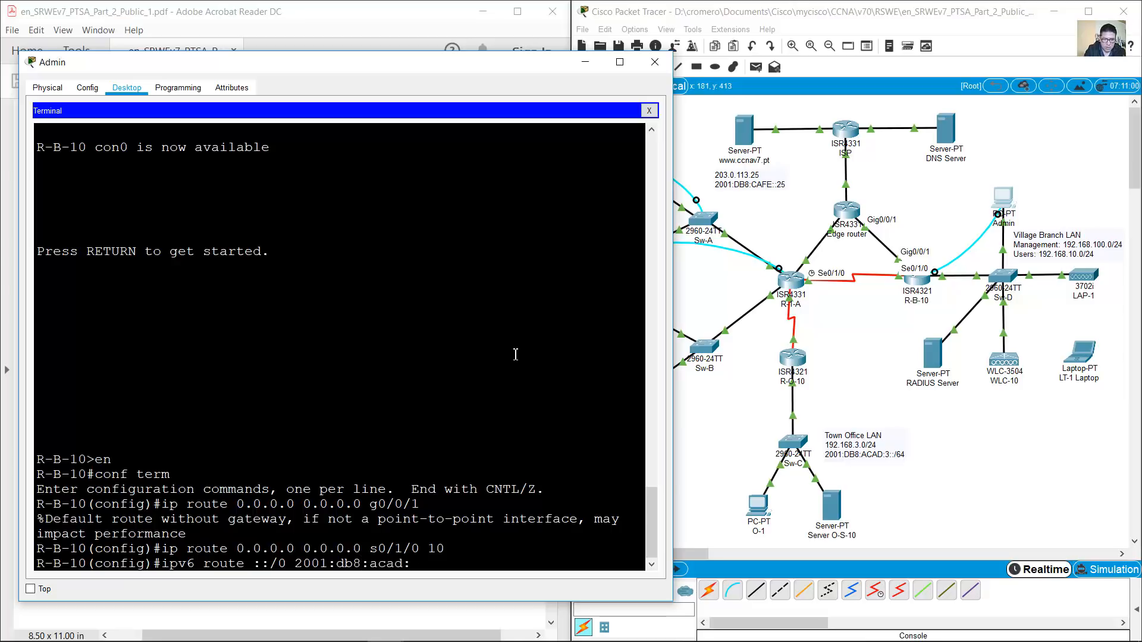
type("c::1")
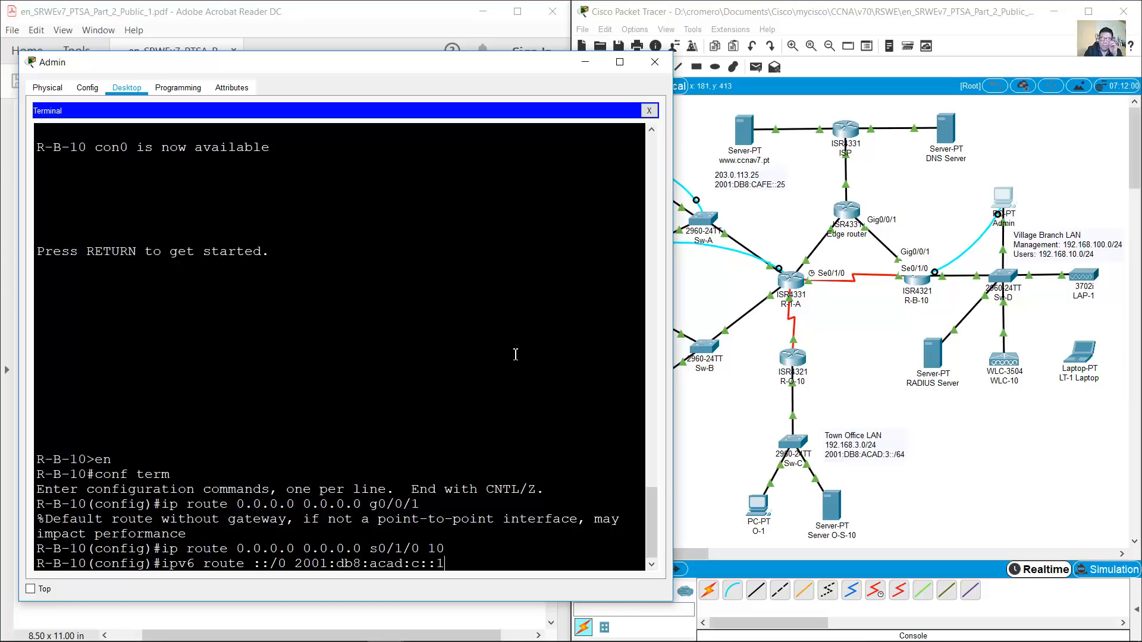
key("Return")
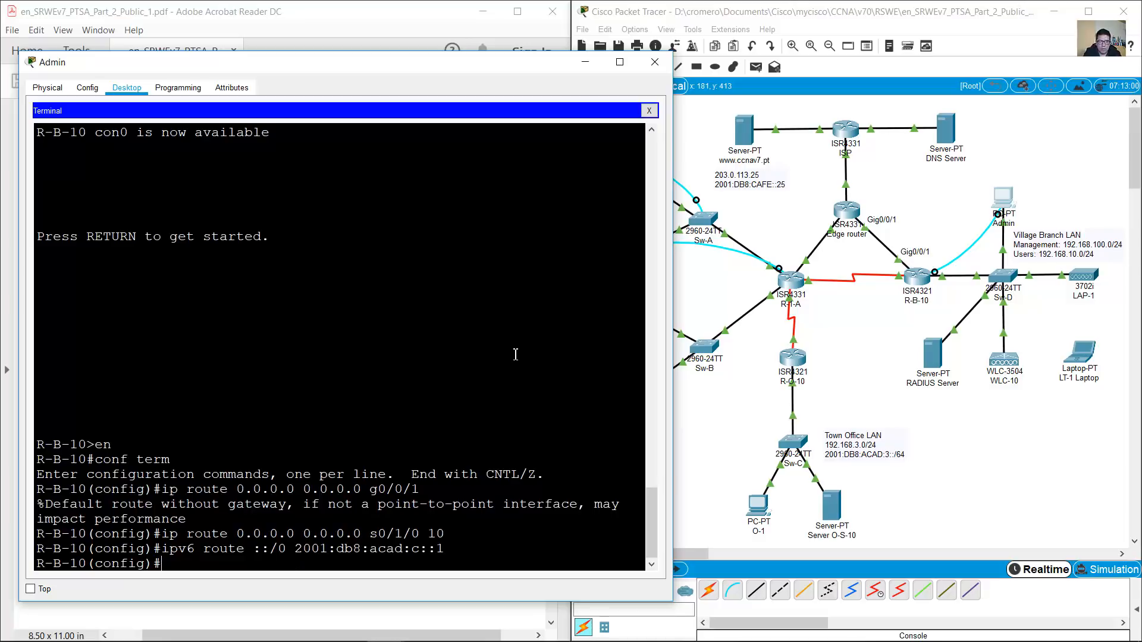
left_click(826, 300)
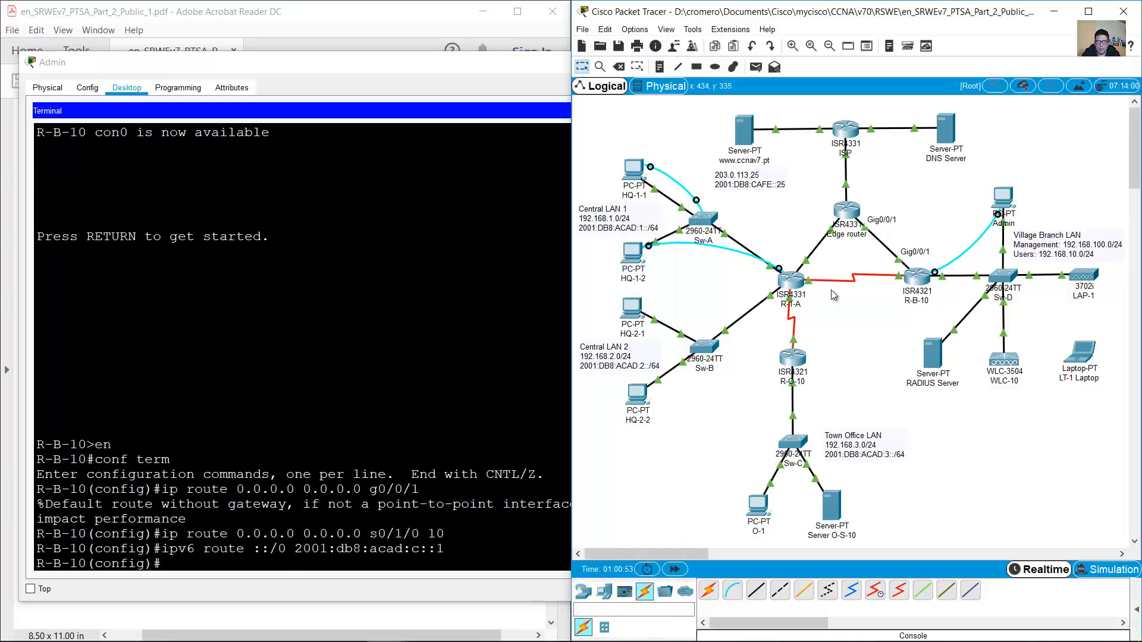
mouse_move(820, 281)
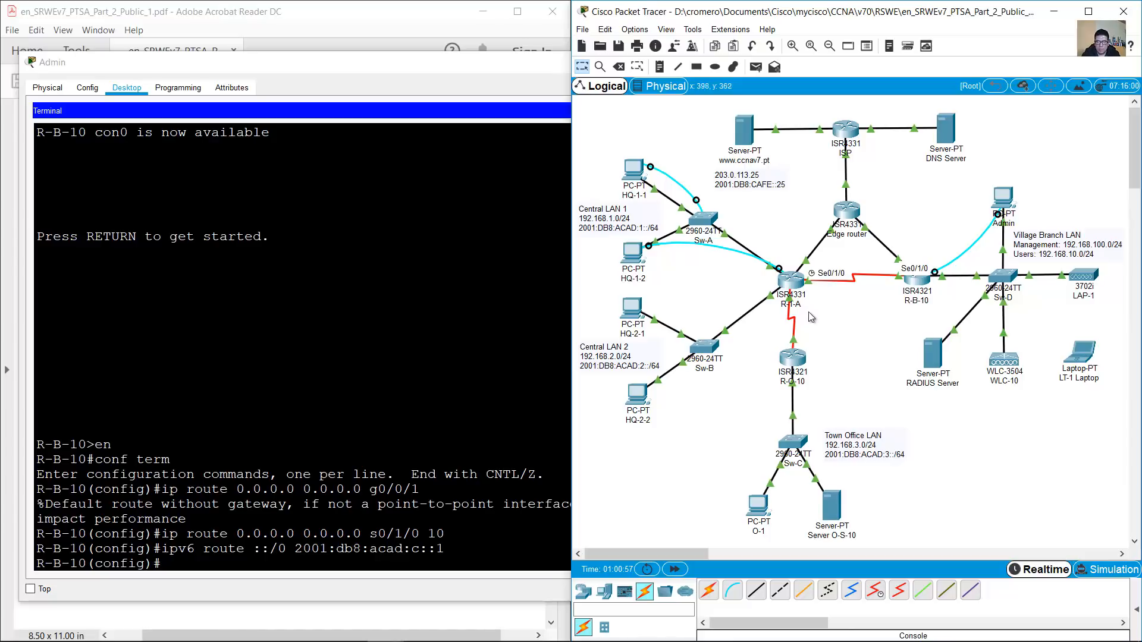
left_click_drag(823, 316, 765, 268)
Look up S0/1/0's 2001:db8:acad:b::1 and add it as floating IPv6 backup with distance 10
left_click(386, 5)
scroll(312, 430, "up", 2)
scroll(309, 437, "up", 6)
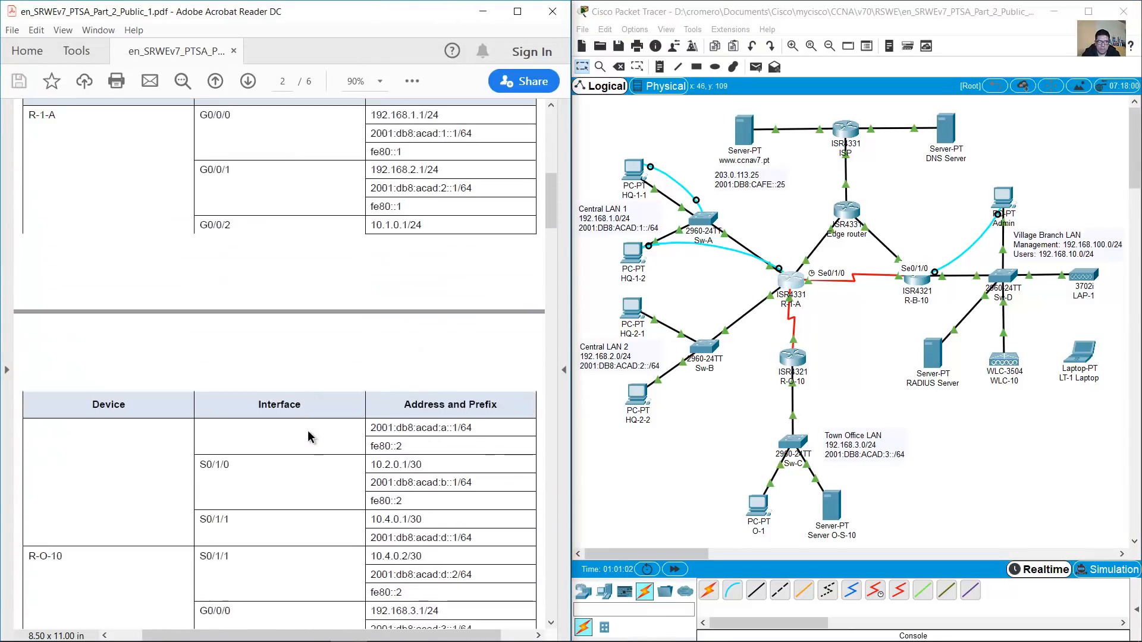
left_click_drag(201, 466, 316, 467)
left_click_drag(425, 483, 479, 483)
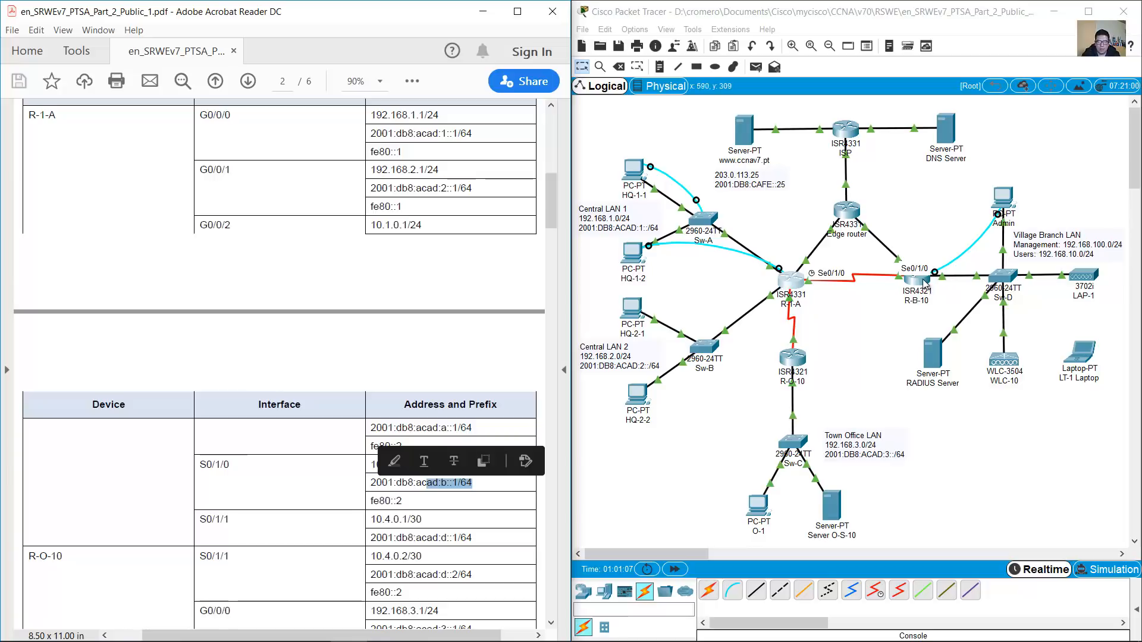
left_click(1005, 209)
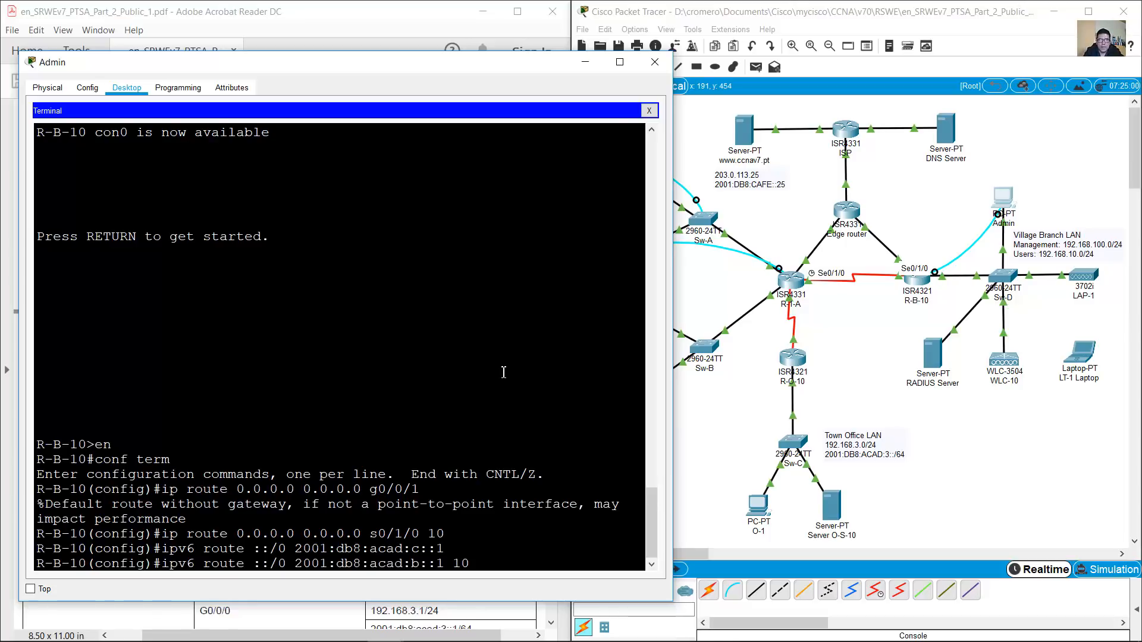
key("Return")
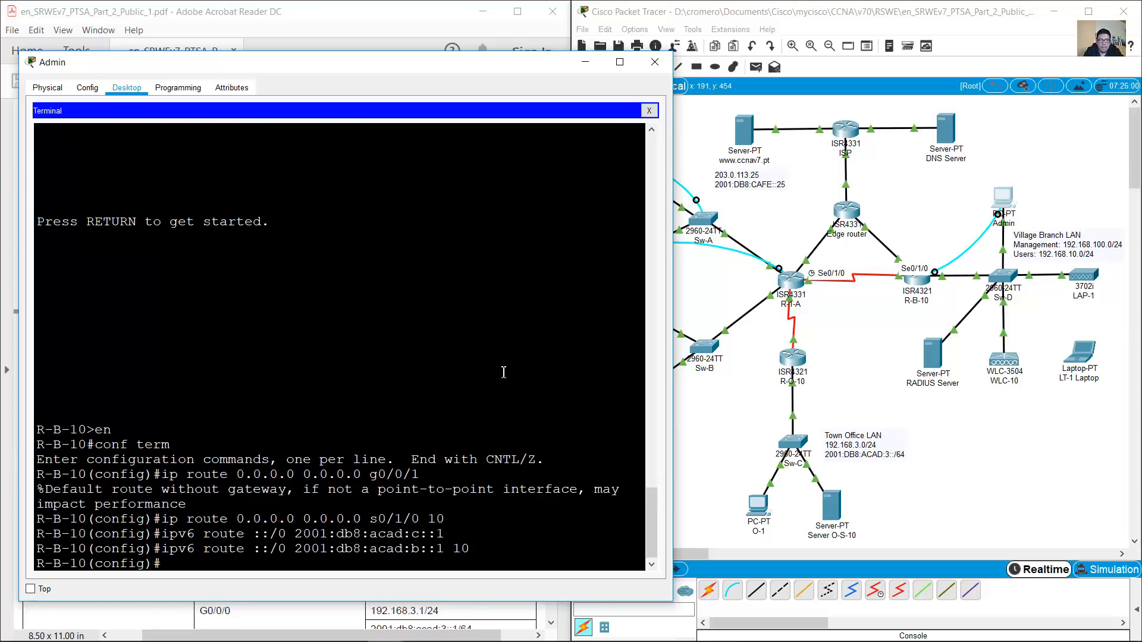
Read the Part 4 heading and introduction in the assessment PDF
key("alt+Tab")
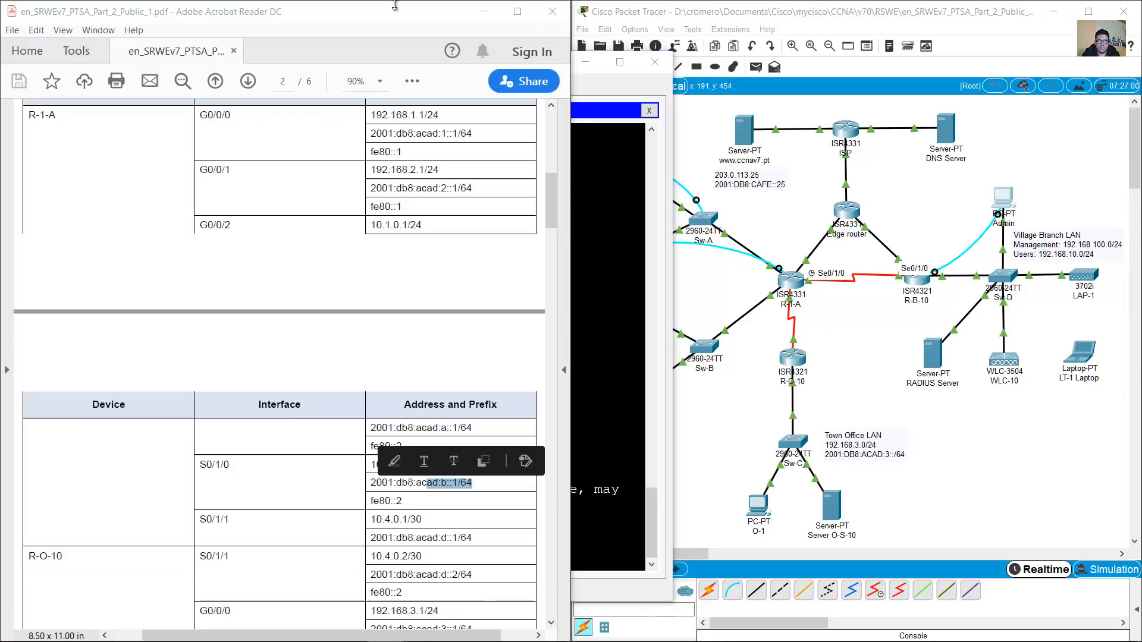
left_click_drag(548, 203, 538, 539)
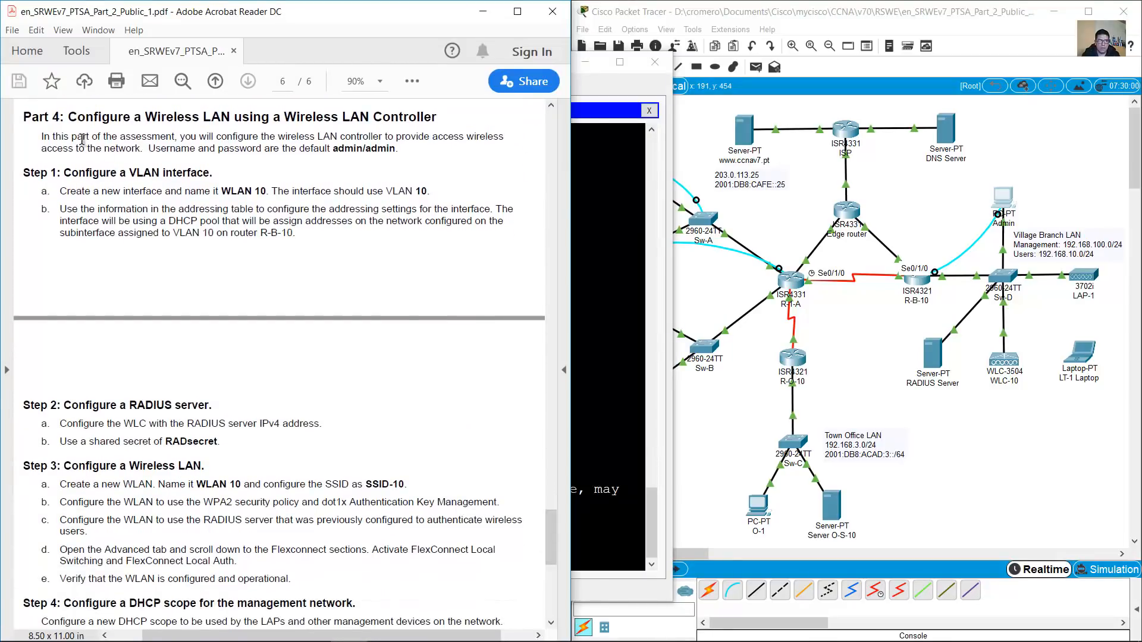
left_click_drag(72, 120, 444, 127)
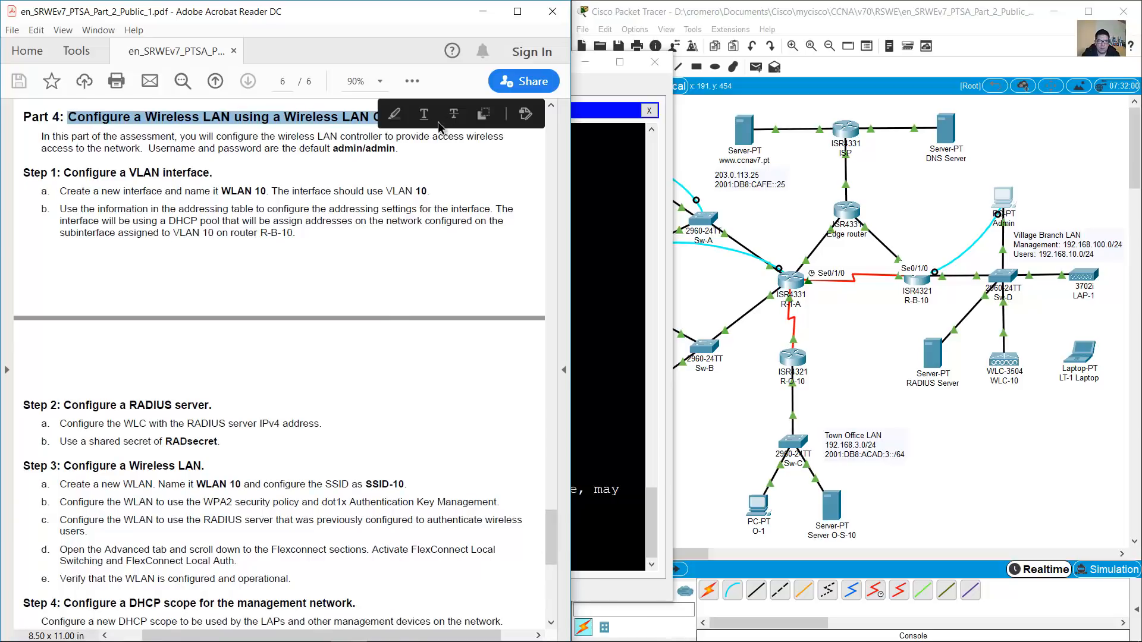
left_click_drag(45, 137, 399, 152)
left_click(155, 149)
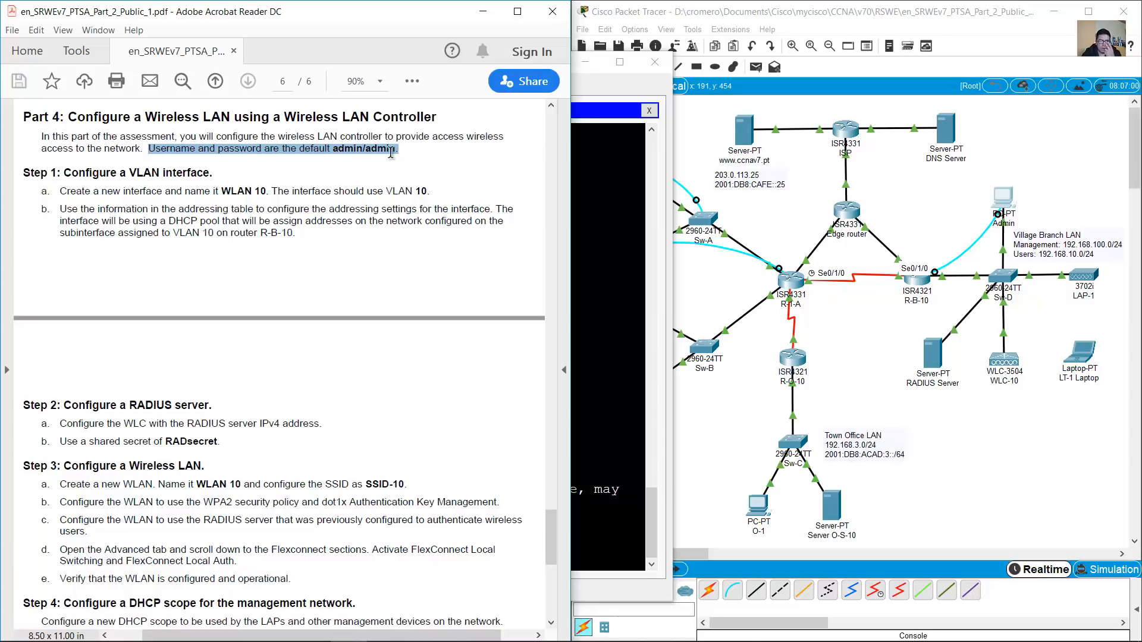
Highlight WLC-10's management address 192.168.100.254 in the addressing table
left_click(1008, 145)
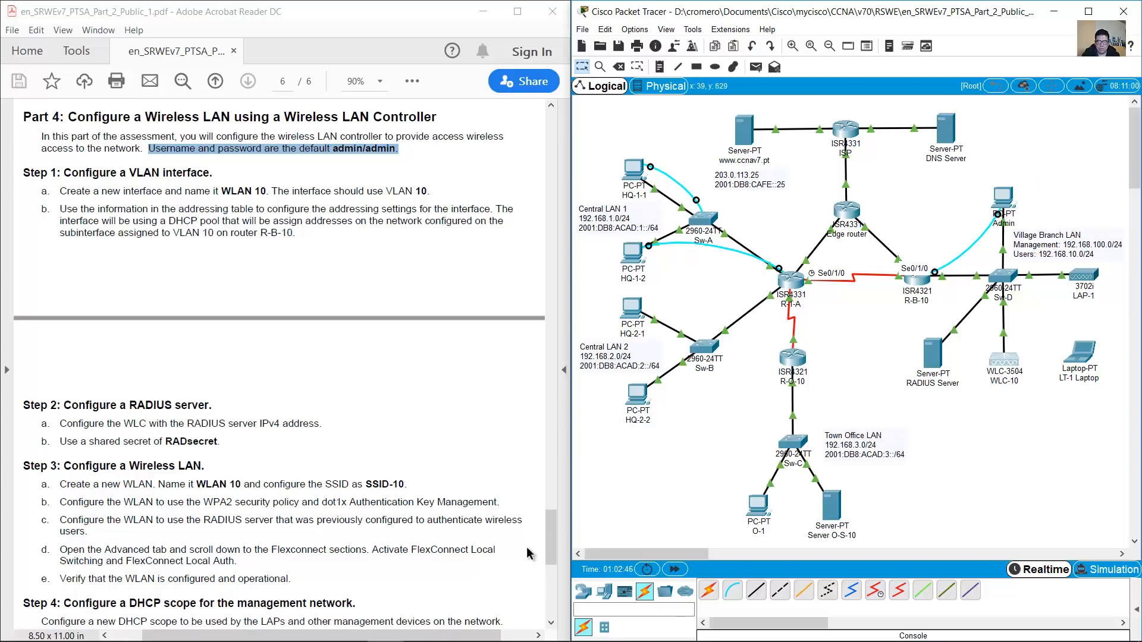
left_click_drag(546, 546, 534, 273)
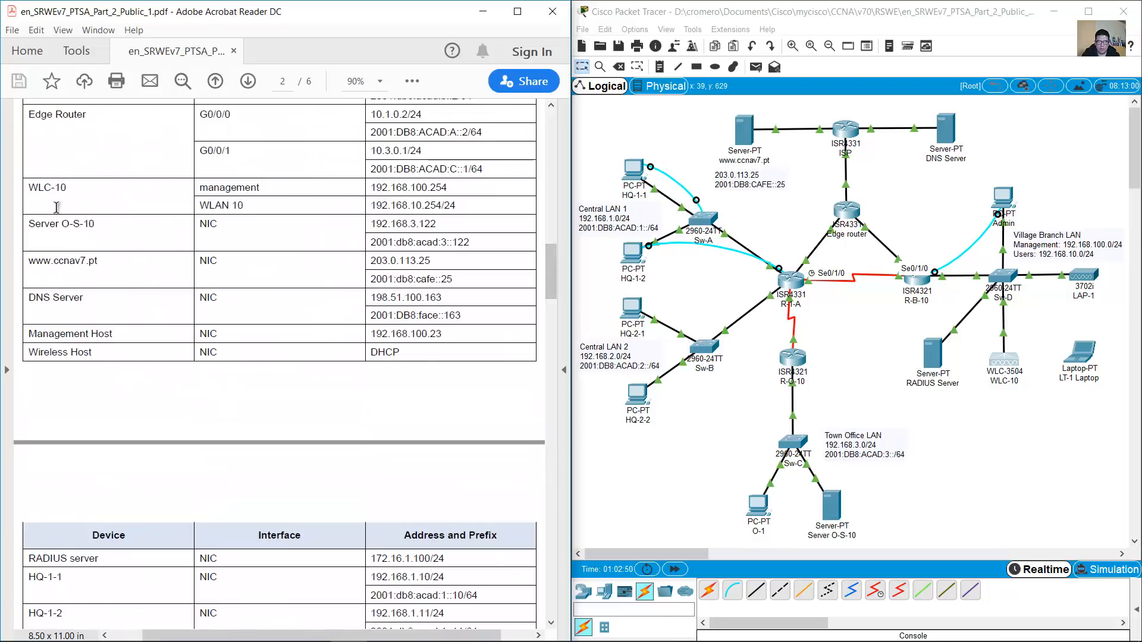
left_click_drag(24, 189, 129, 192)
left_click_drag(203, 192, 448, 186)
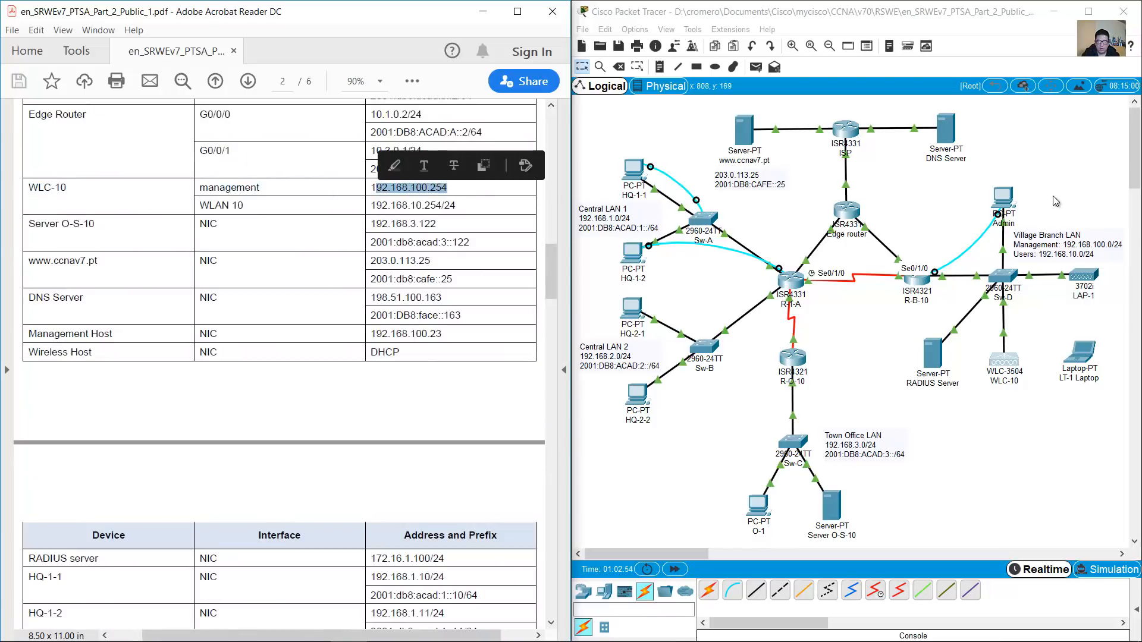
left_click(1014, 199)
left_click(648, 111)
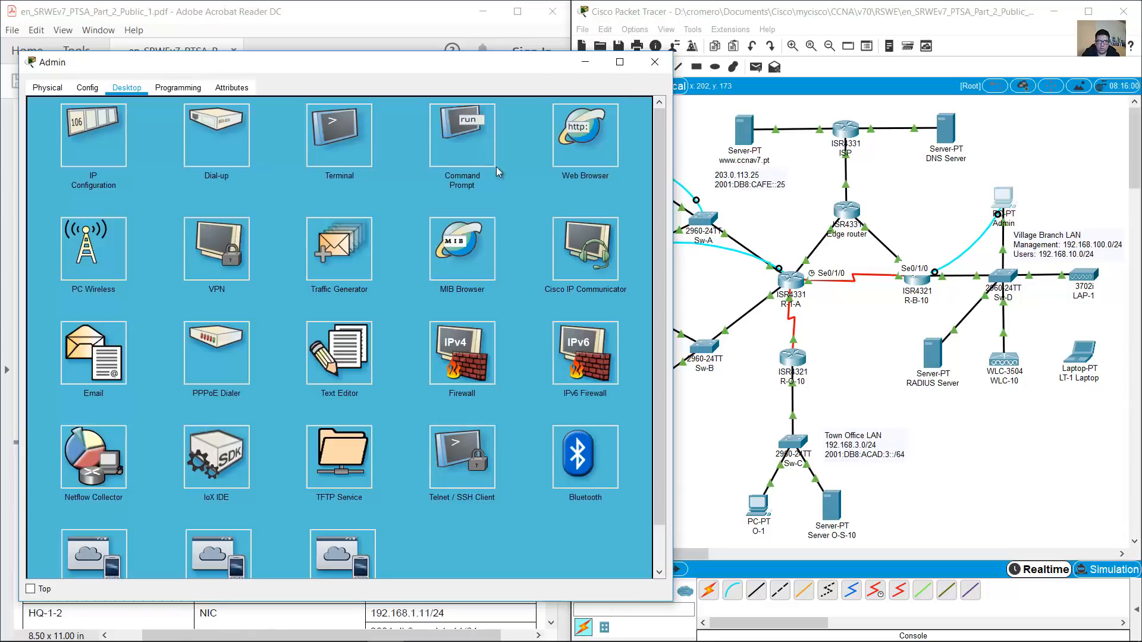
left_click(585, 136)
left_click(330, 125)
type("https://192.168")
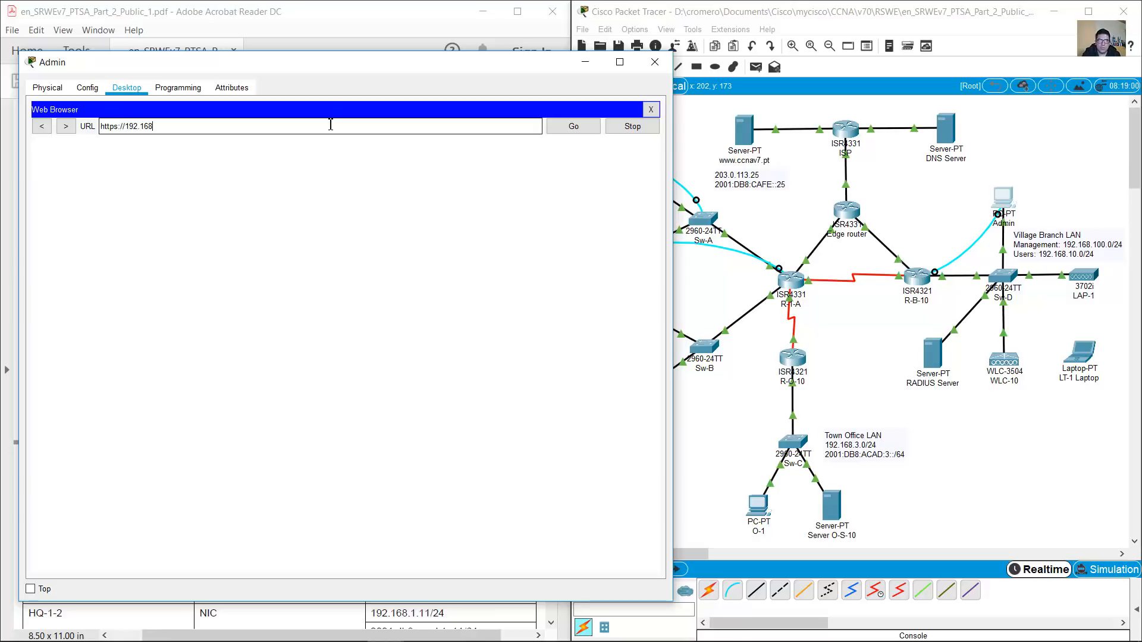
type(".100.254")
key("Return")
Log in to the controller with the default admin username and password from the instructions
left_click(360, 419)
left_click(358, 24)
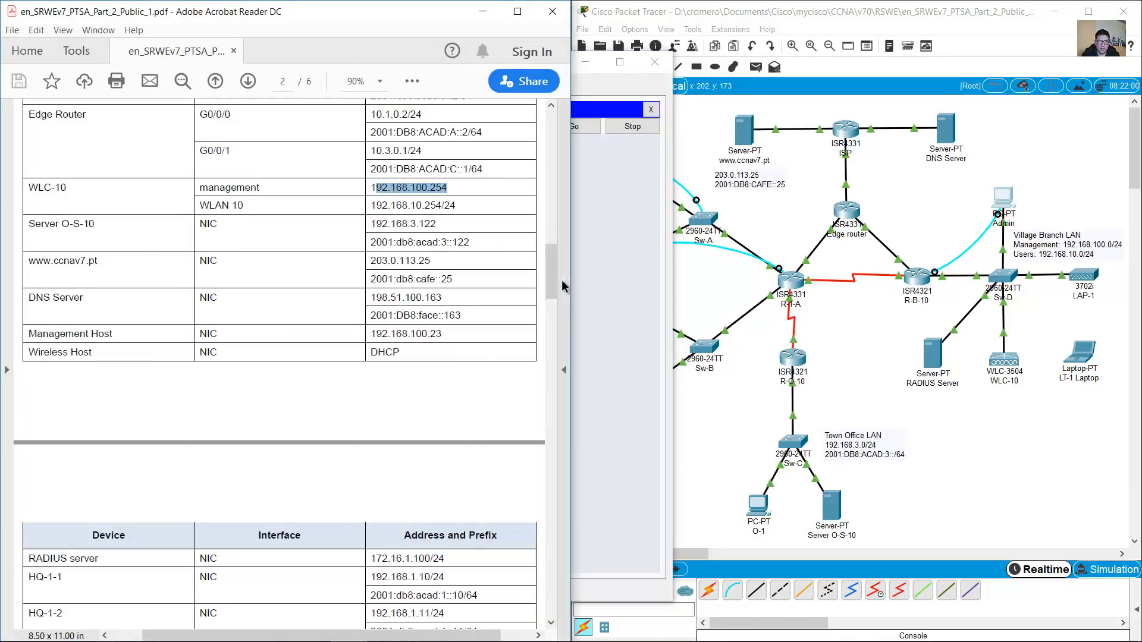
scroll(565, 288, "down", 20)
scroll(530, 518, "down", 3)
left_click_drag(333, 304, 395, 306)
left_click(609, 252)
left_click(359, 186)
type("admin")
key("Tab")
type("a")
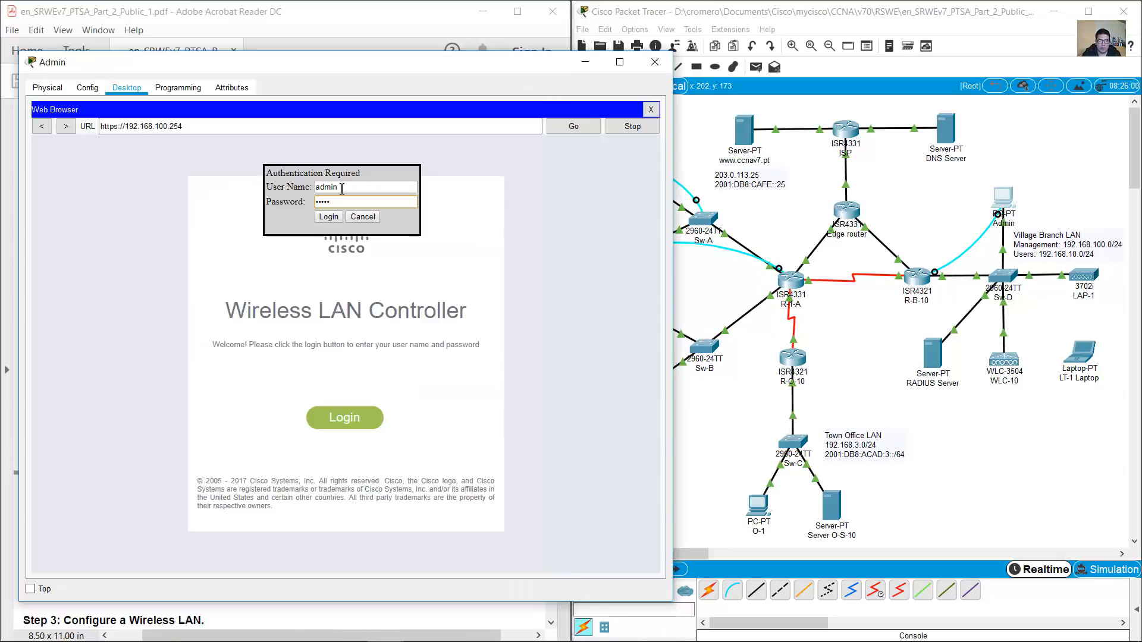
left_click(328, 217)
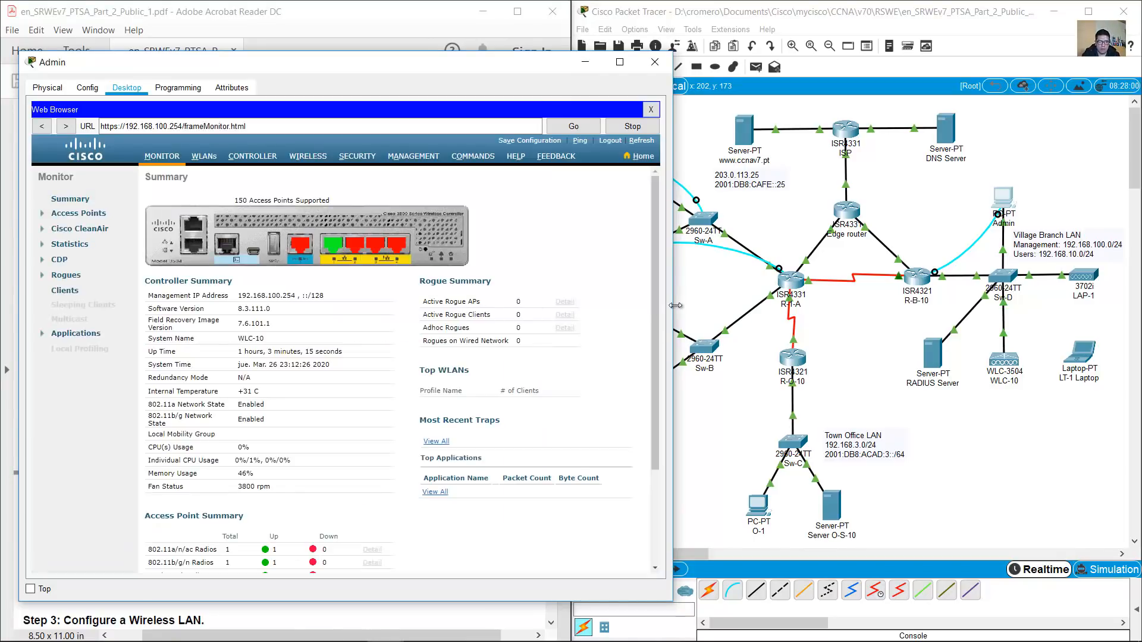
Review the Step 1 instruction to create the WLAN 10 interface in the PDF
left_click_drag(653, 305, 628, 278)
left_click(345, 14)
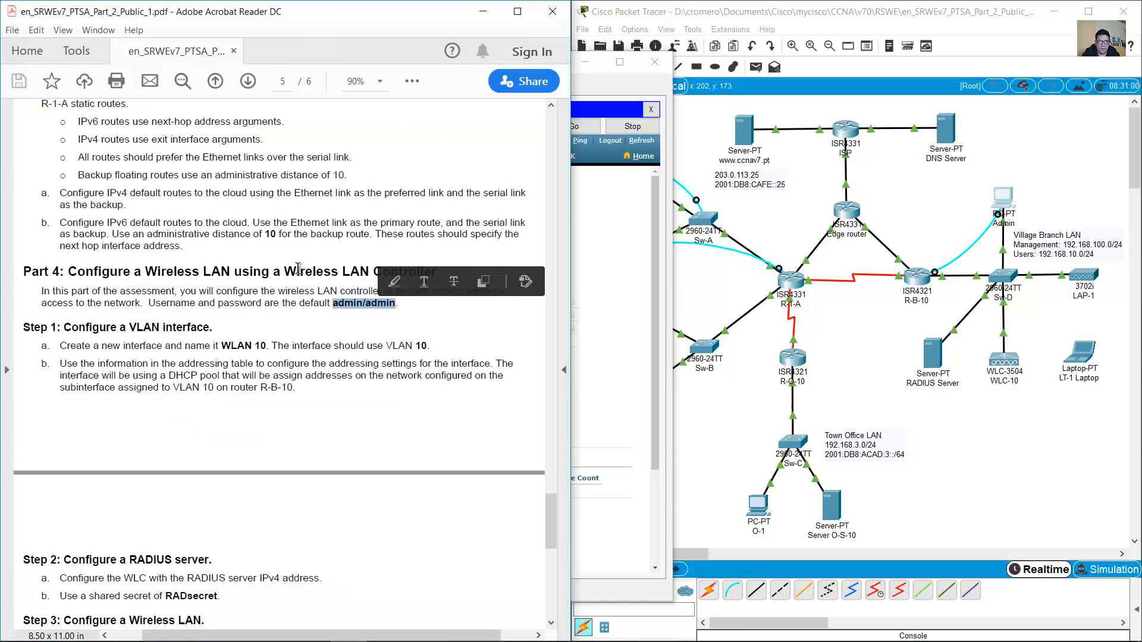
scroll(125, 228, "down", 3)
left_click_drag(51, 212, 198, 213)
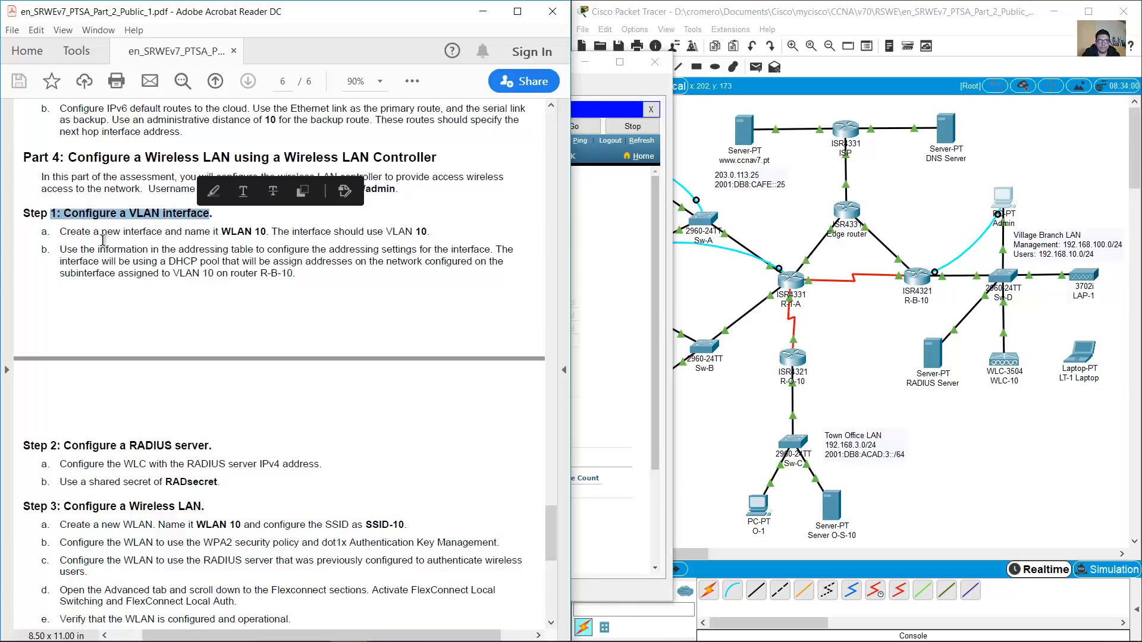
left_click(71, 232)
left_click_drag(71, 233, 267, 232)
Go to CONTROLLER > Interfaces and choose New... to add an interface
left_click(592, 74)
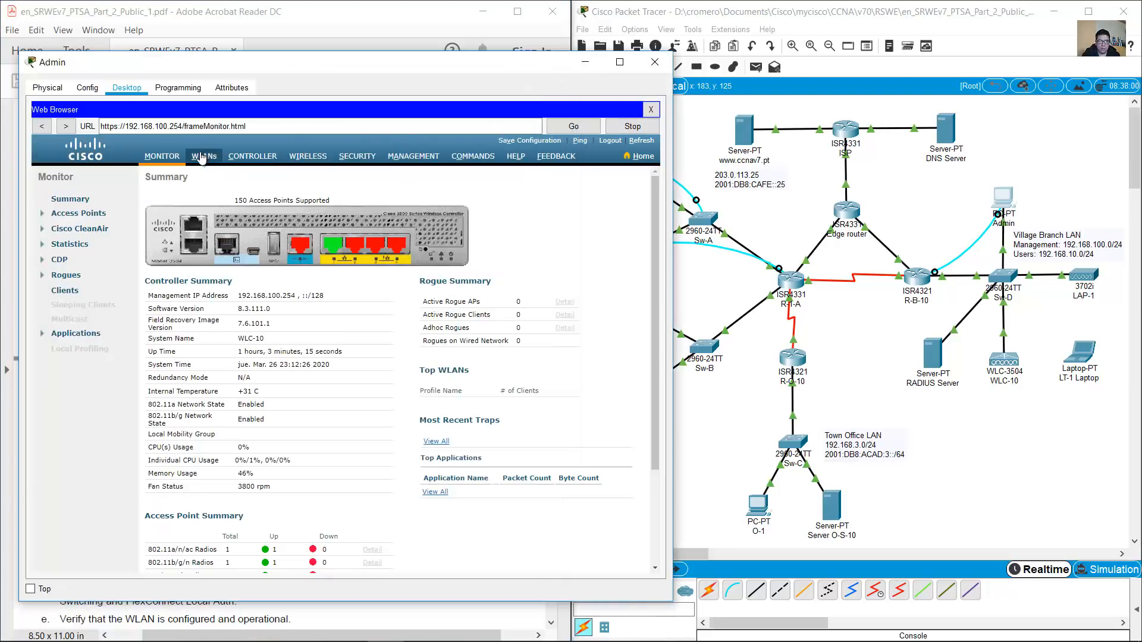
left_click(243, 156)
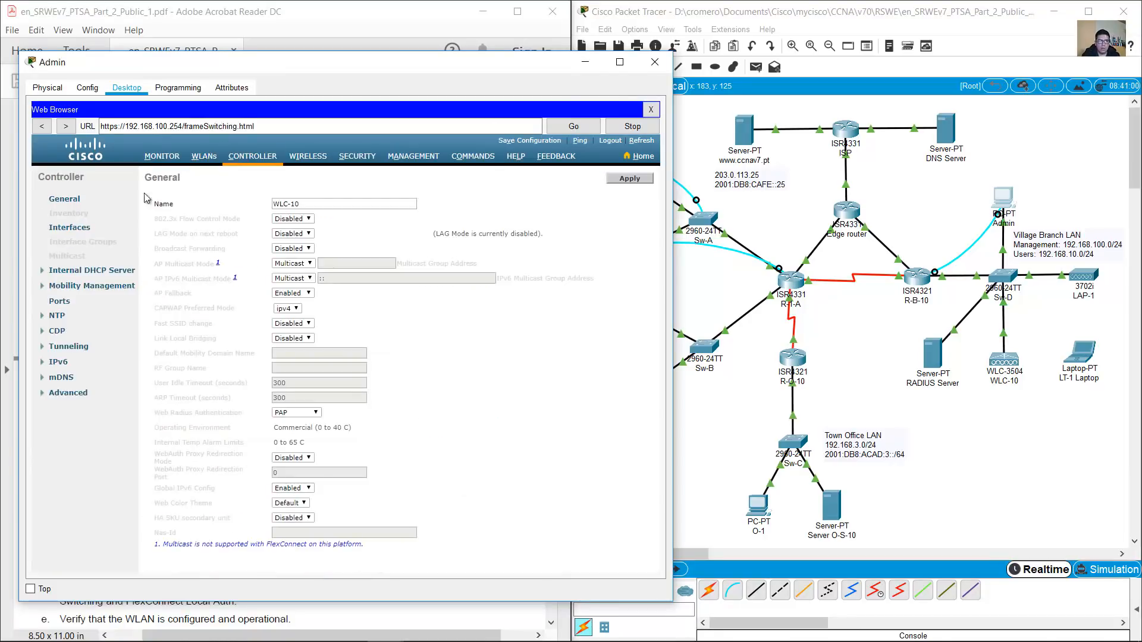
left_click(67, 228)
left_click_drag(153, 215, 504, 239)
left_click(144, 262)
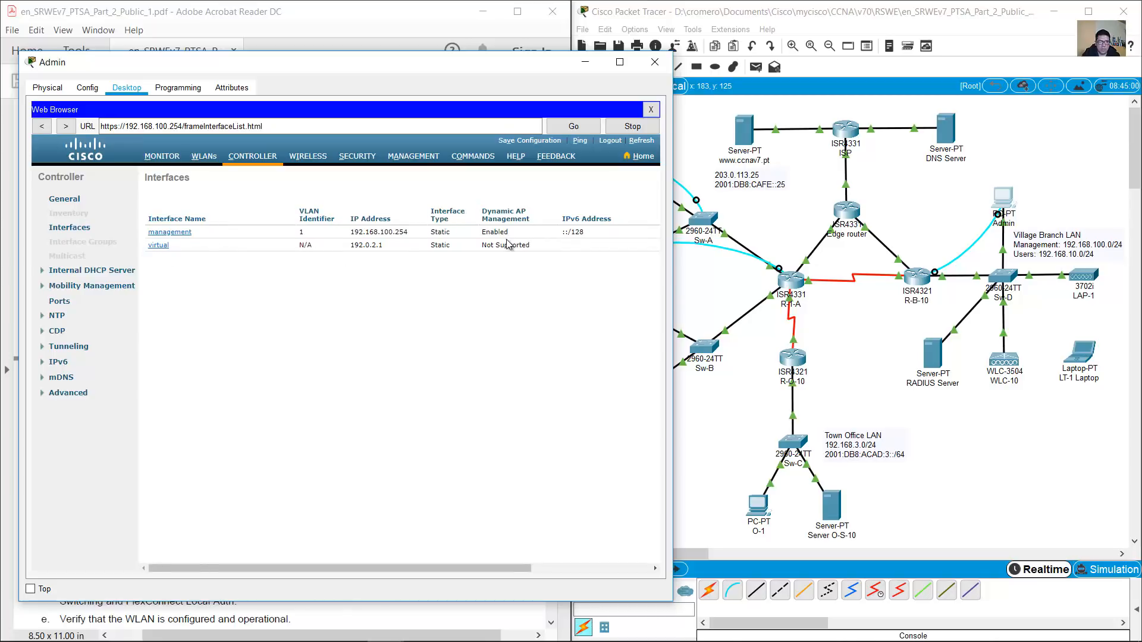
left_click_drag(494, 568, 642, 554)
left_click(631, 178)
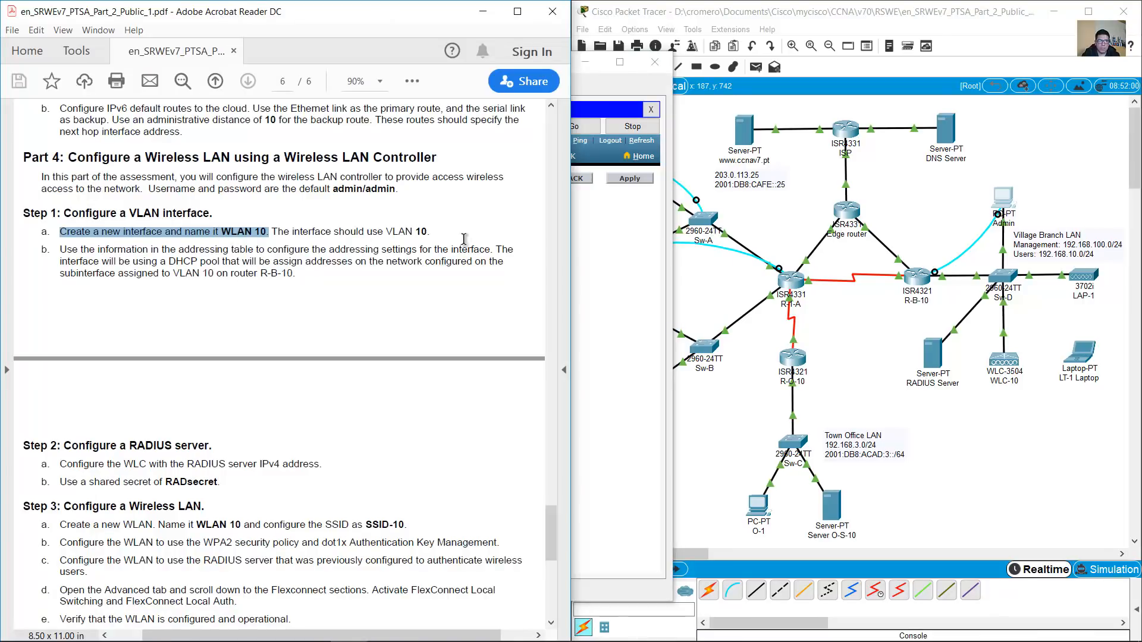
Name the new interface WLAN 10, set VLAN Id 10, and apply it
key("alt+Tab")
left_click(304, 203)
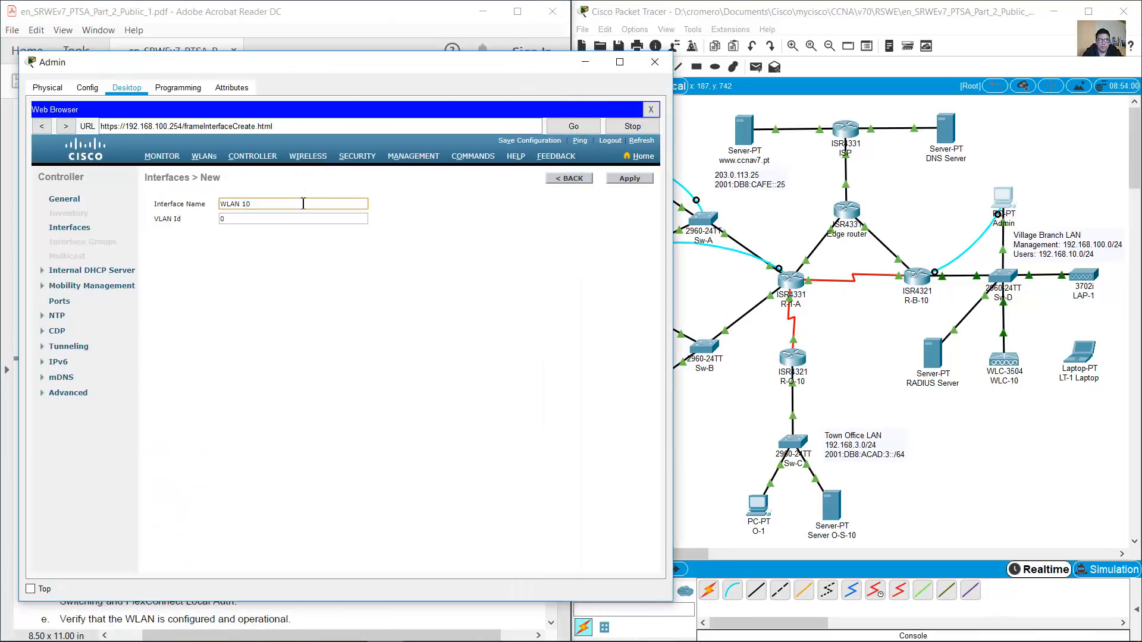
key("alt+Tab")
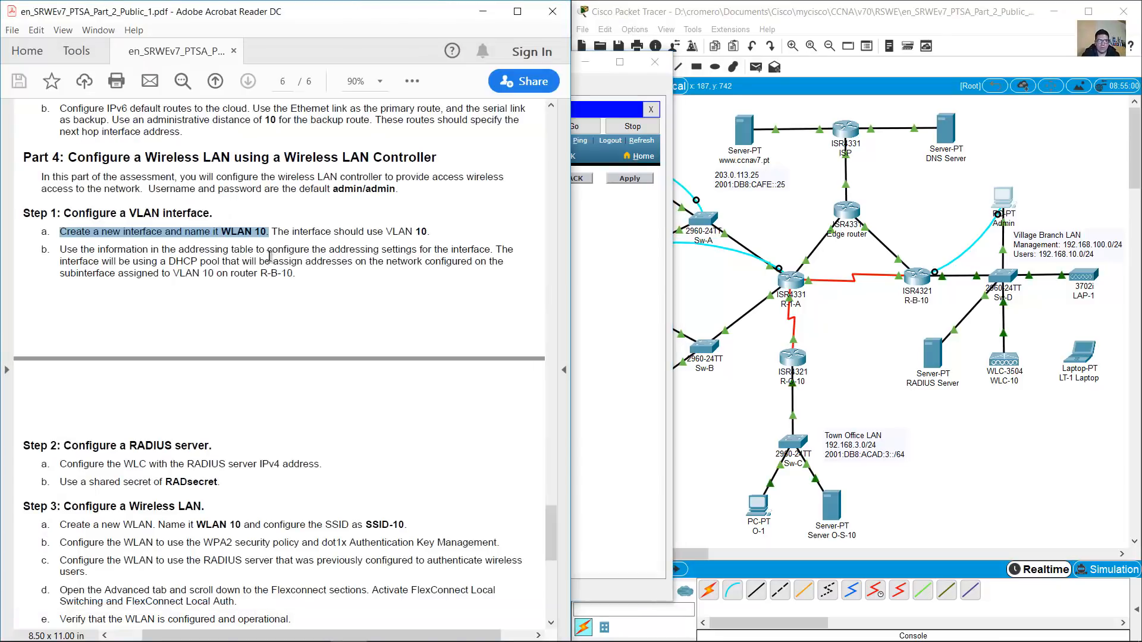
left_click_drag(385, 232, 430, 233)
left_click(616, 255)
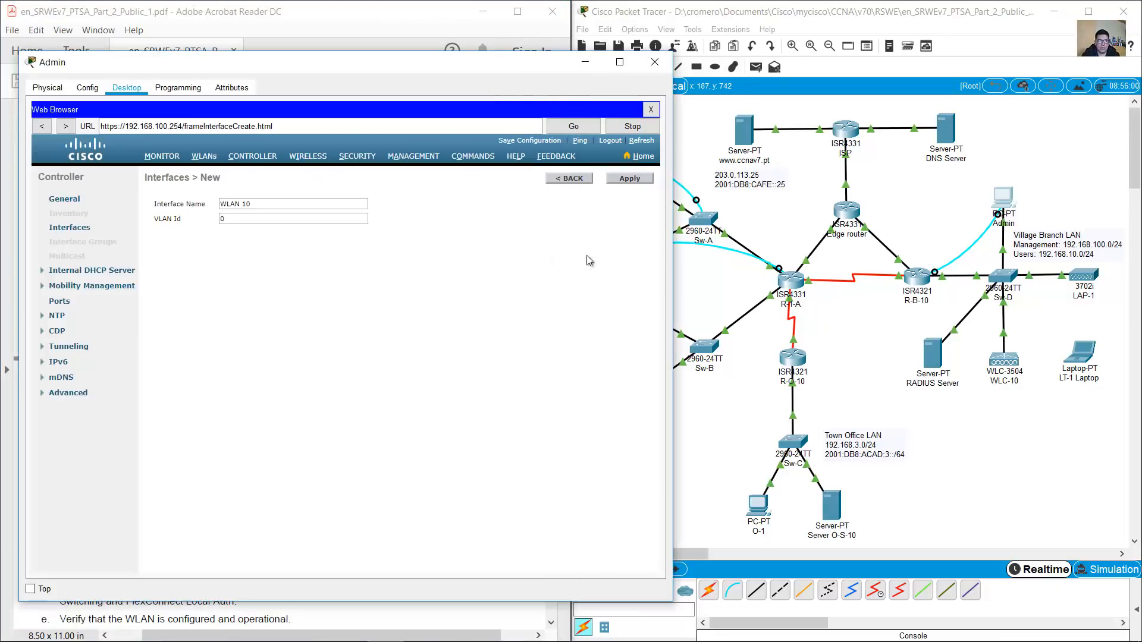
double_click(240, 221)
type("10")
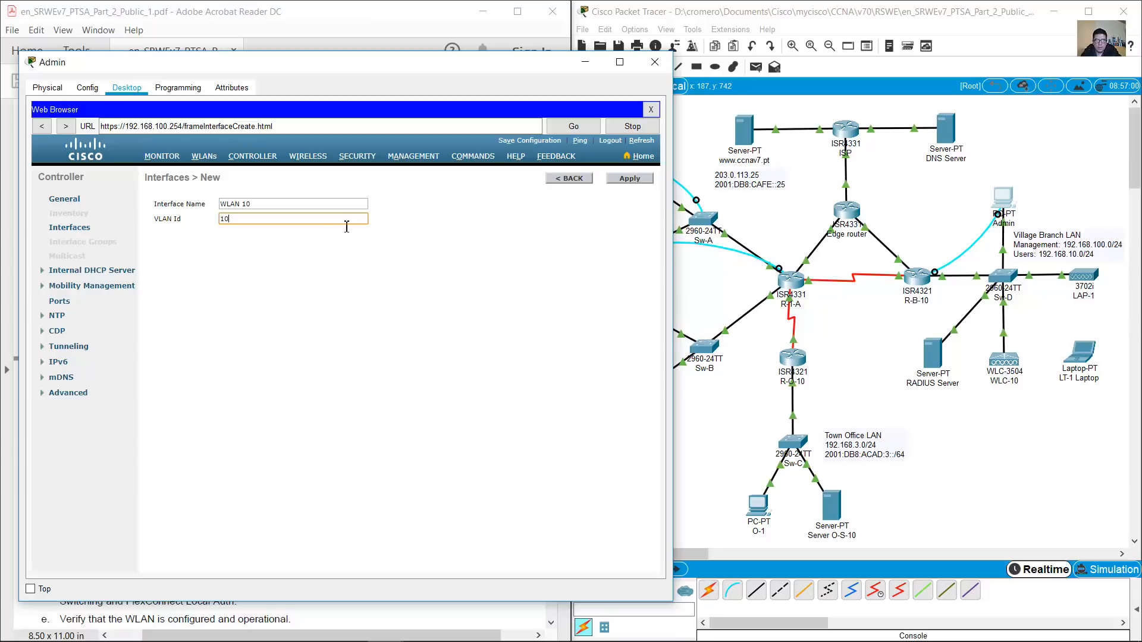
left_click(629, 178)
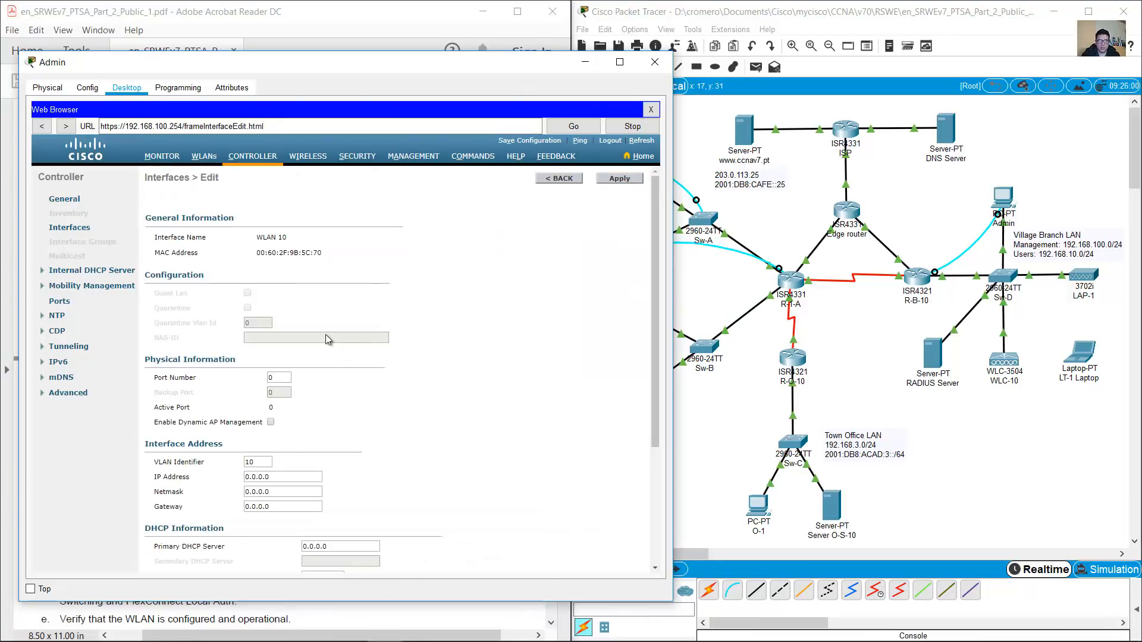
Set WLAN 10's port number to 1 after checking the topology
left_click(908, 323)
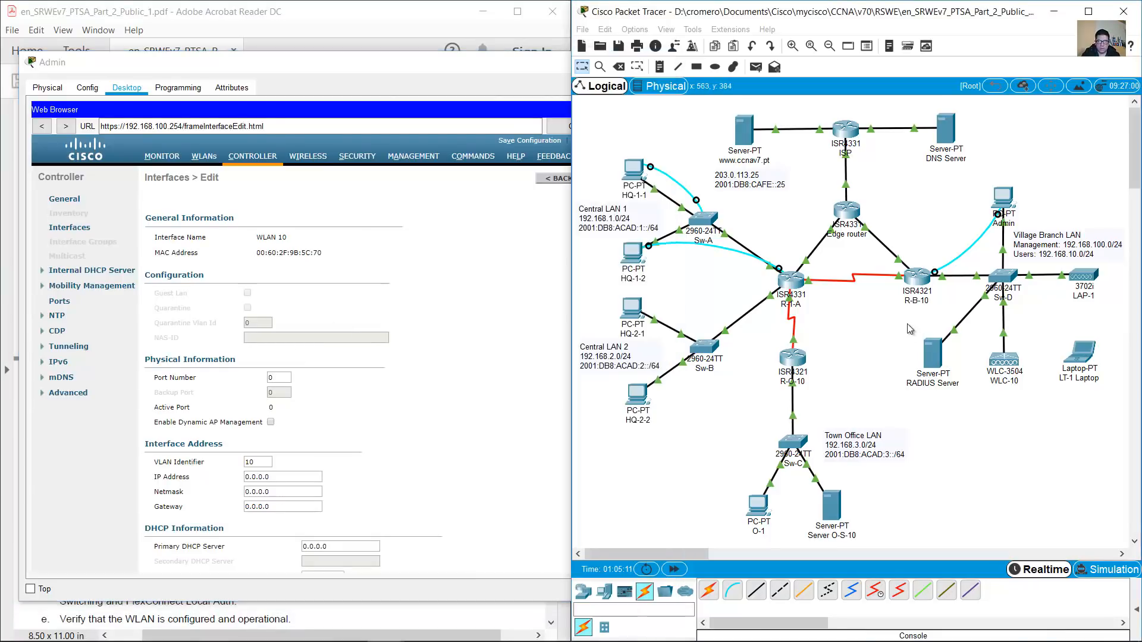
mouse_move(1003, 335)
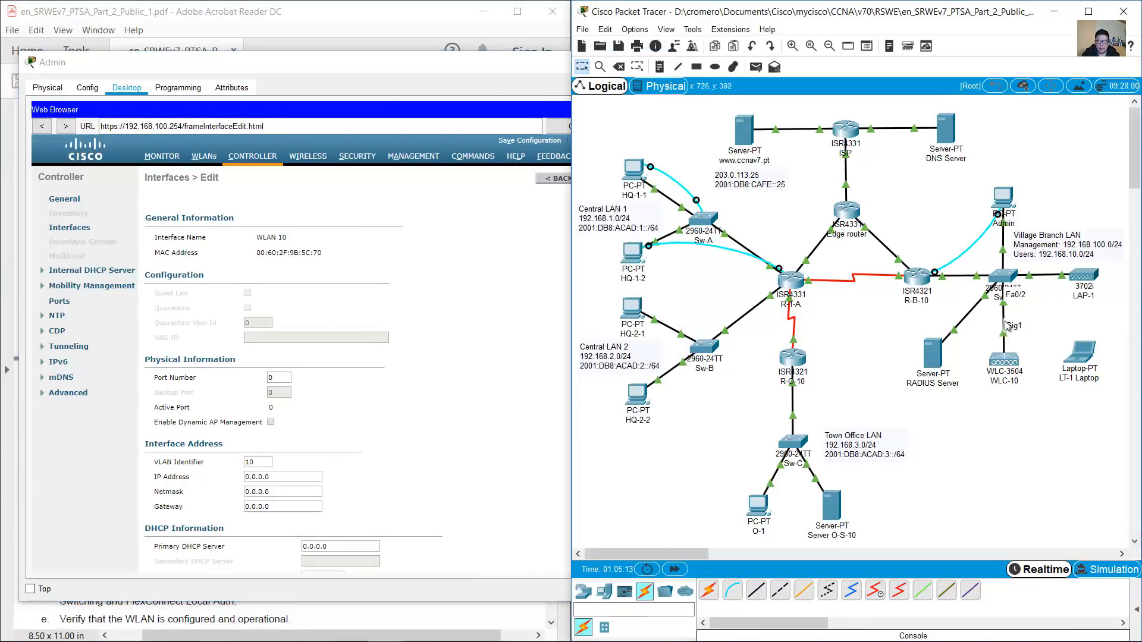
left_click(521, 321)
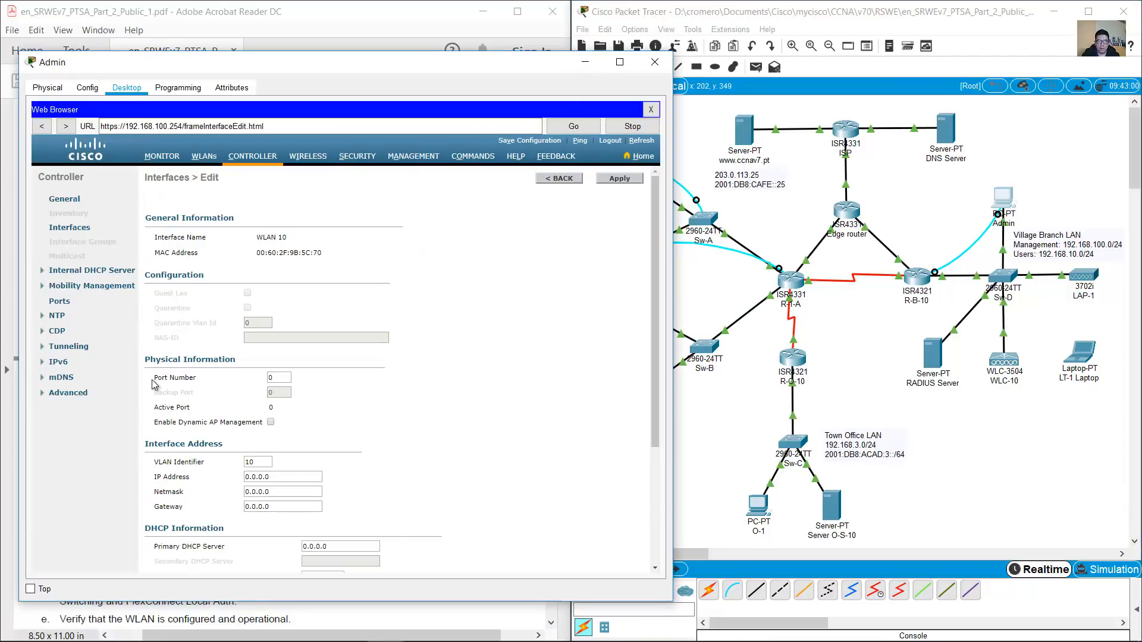
left_click_drag(279, 378, 255, 380)
type("1")
left_click(390, 383)
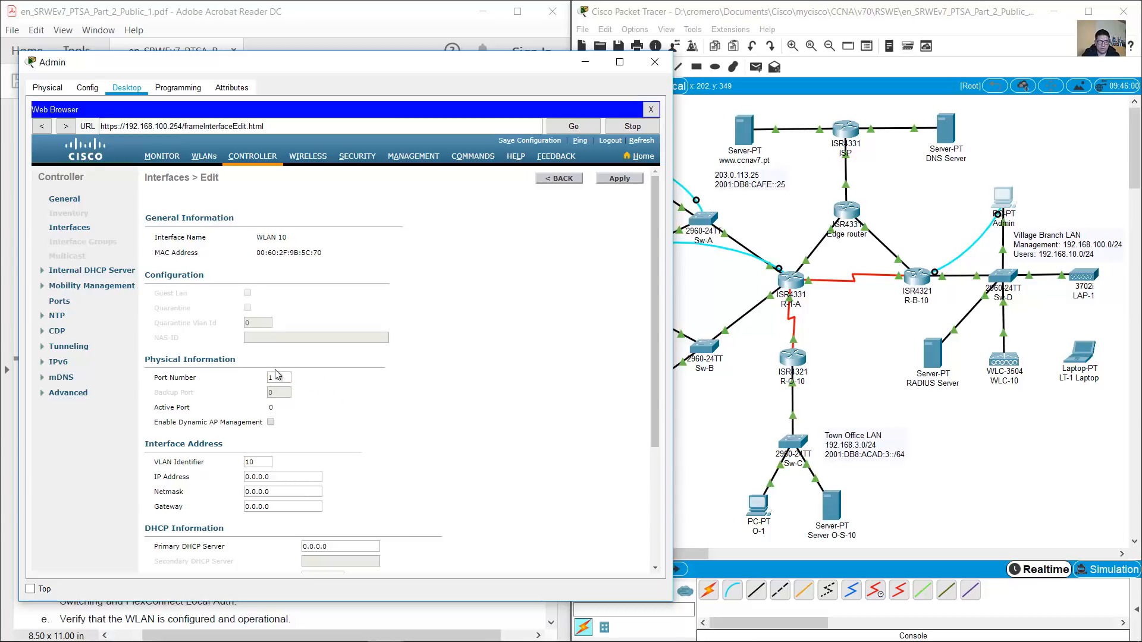
Recheck WLAN 10's interface name and port number against the topology
left_click_drag(260, 237, 294, 236)
left_click(342, 391)
left_click_drag(285, 376, 264, 378)
left_click(857, 313)
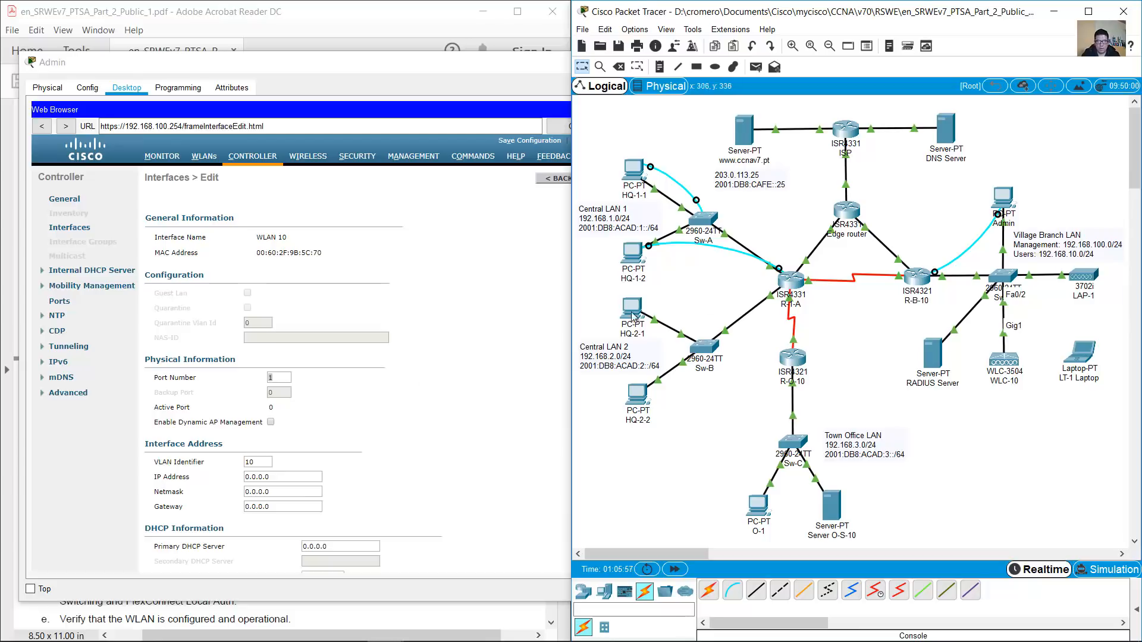
left_click(406, 373)
scroll(406, 373, "down", 1)
scroll(406, 373, "down", 1)
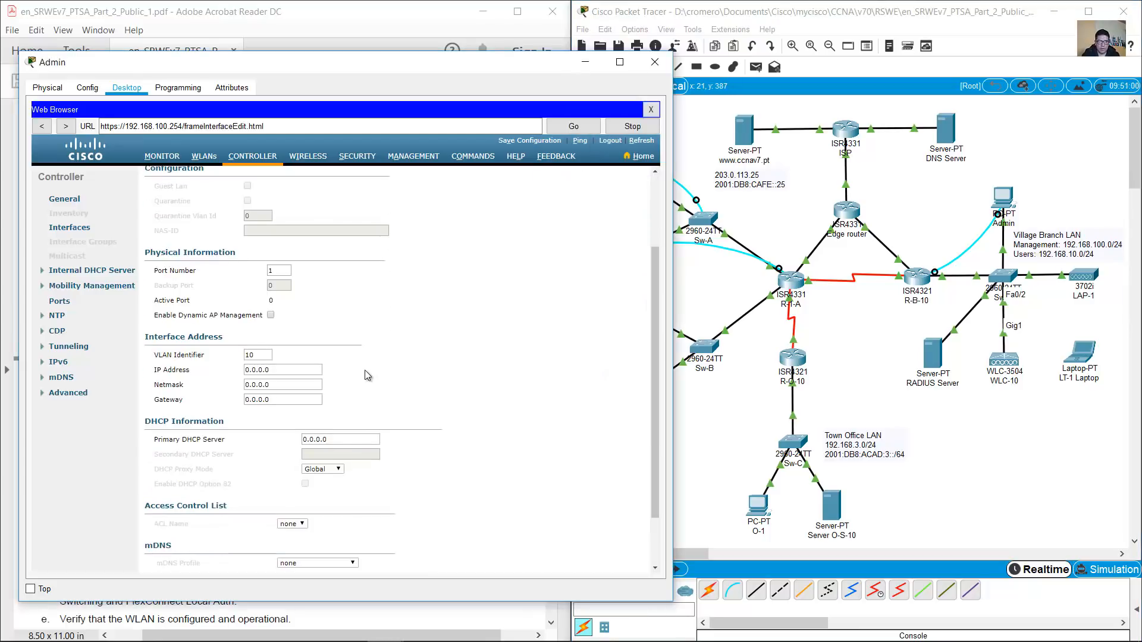
left_click_drag(273, 355, 221, 354)
Read step b and mark WLAN 10's address 192.168.10.254/24 in the addressing table
left_click(371, 38)
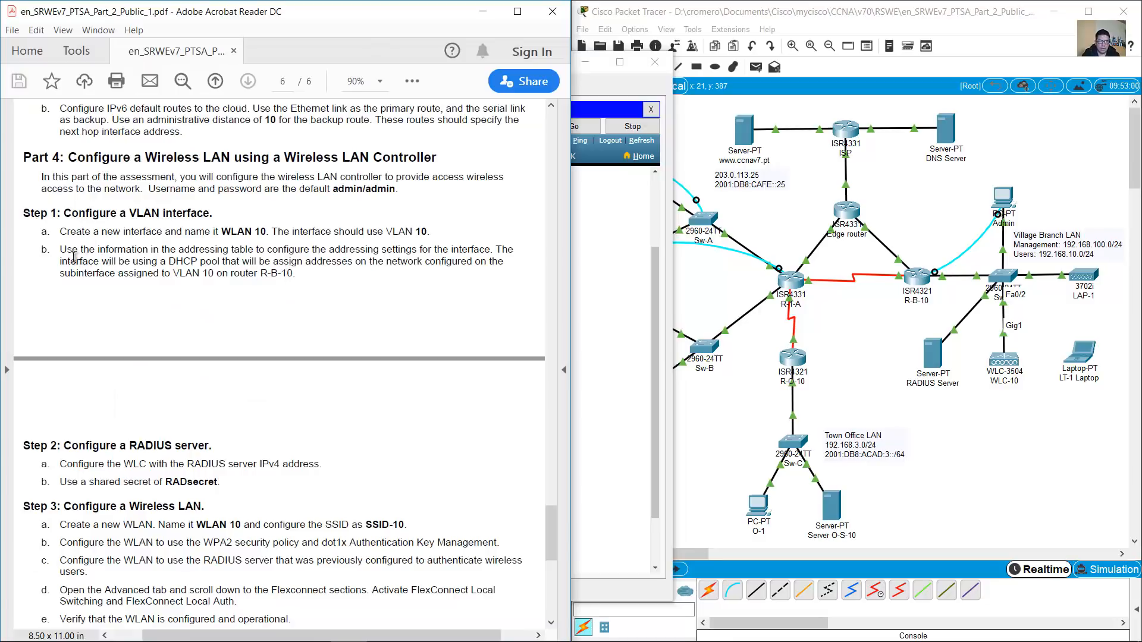
left_click_drag(139, 252, 485, 247)
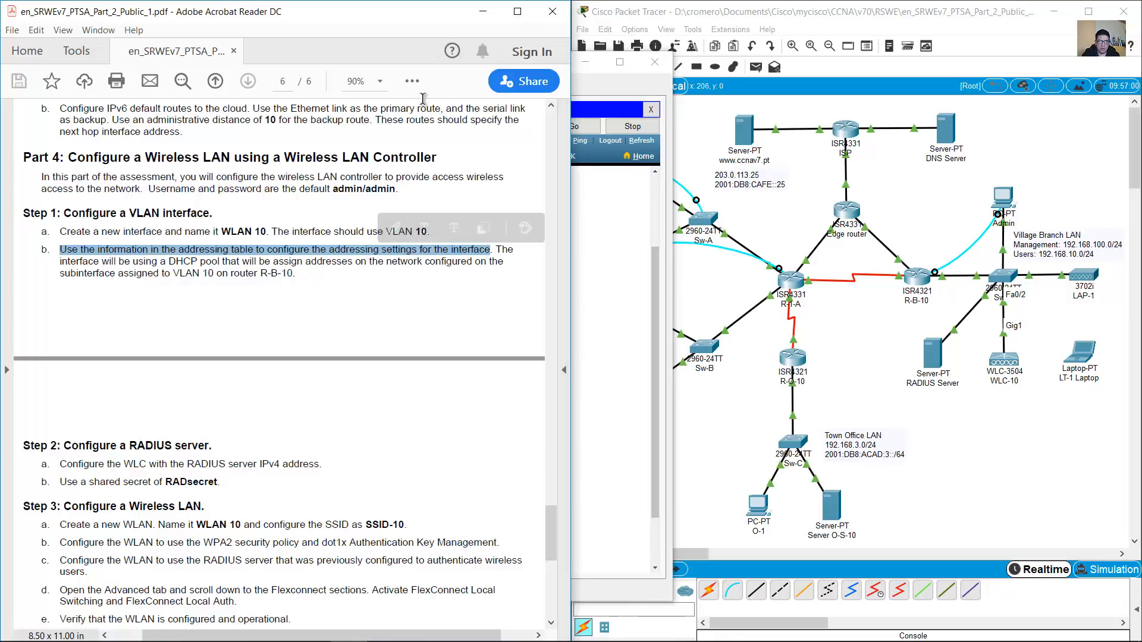
left_click_drag(551, 527, 551, 244)
left_click_drag(30, 402, 76, 401)
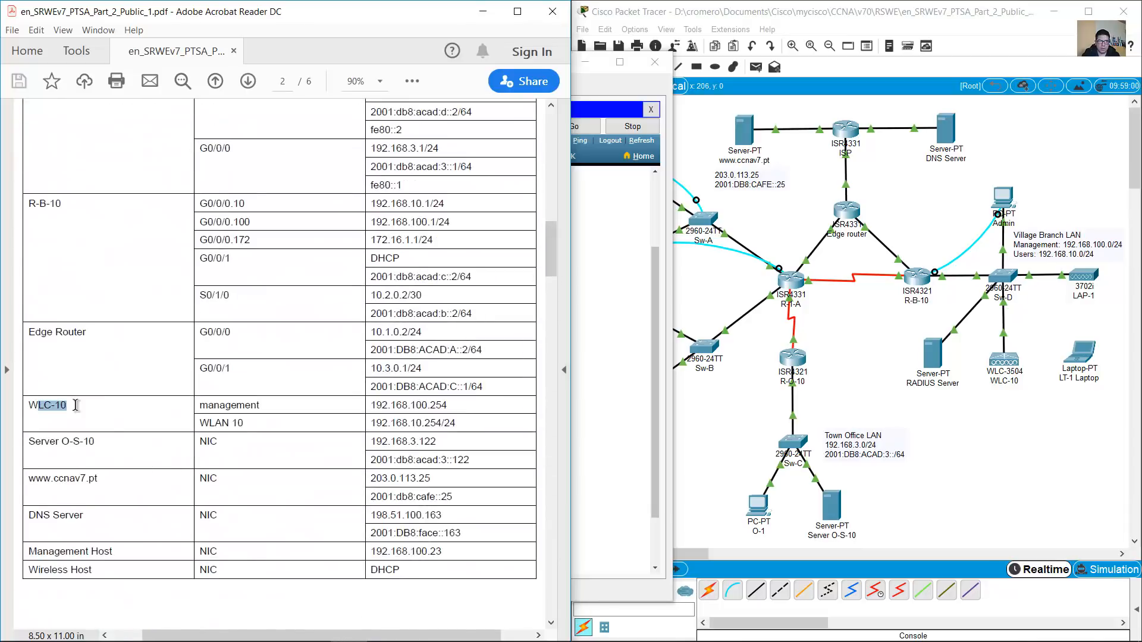
left_click_drag(199, 423, 250, 423)
left_click_drag(376, 423, 458, 419)
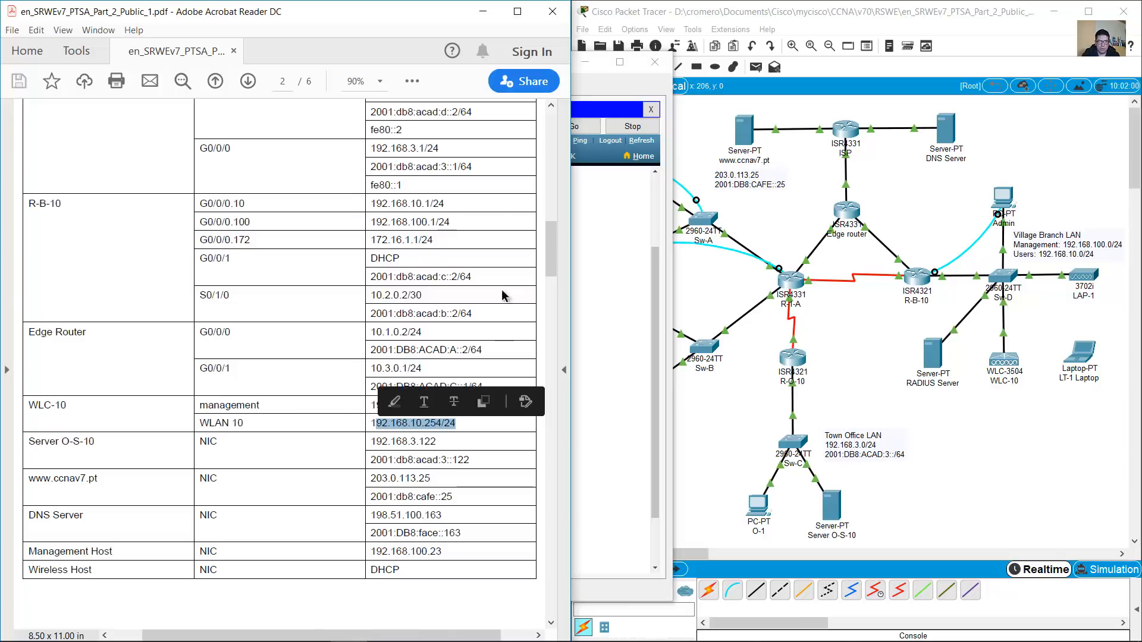
left_click_drag(548, 247, 518, 538)
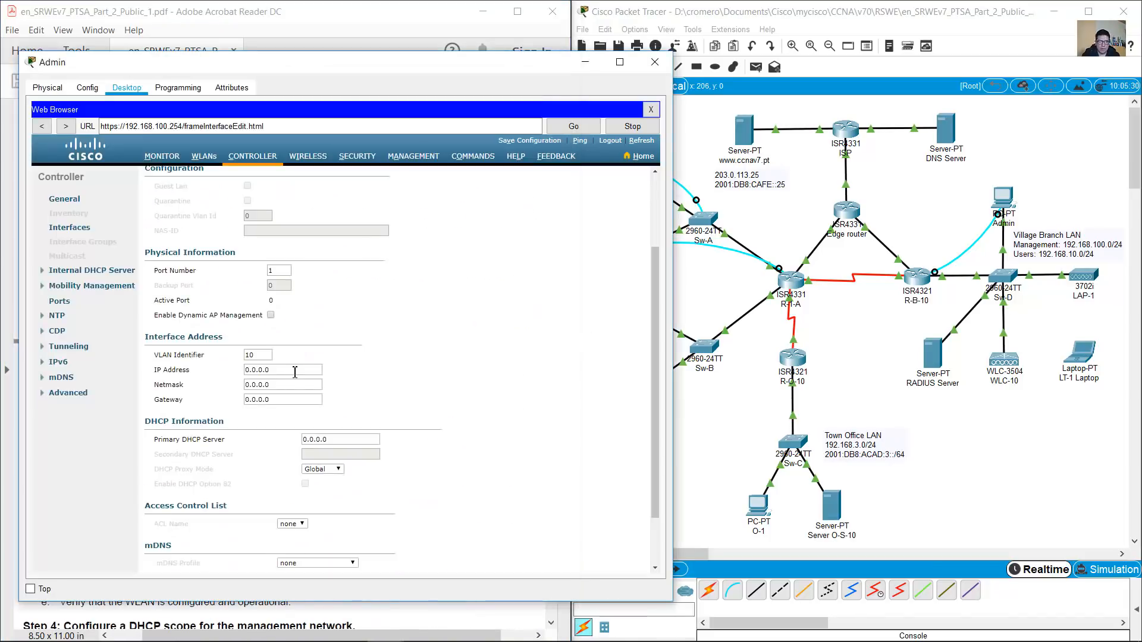
Fill WLAN 10's IP, netmask and gateway with 192.168.10.254, 255.255.255.0 and 192.168.10.1
triple_click(295, 370)
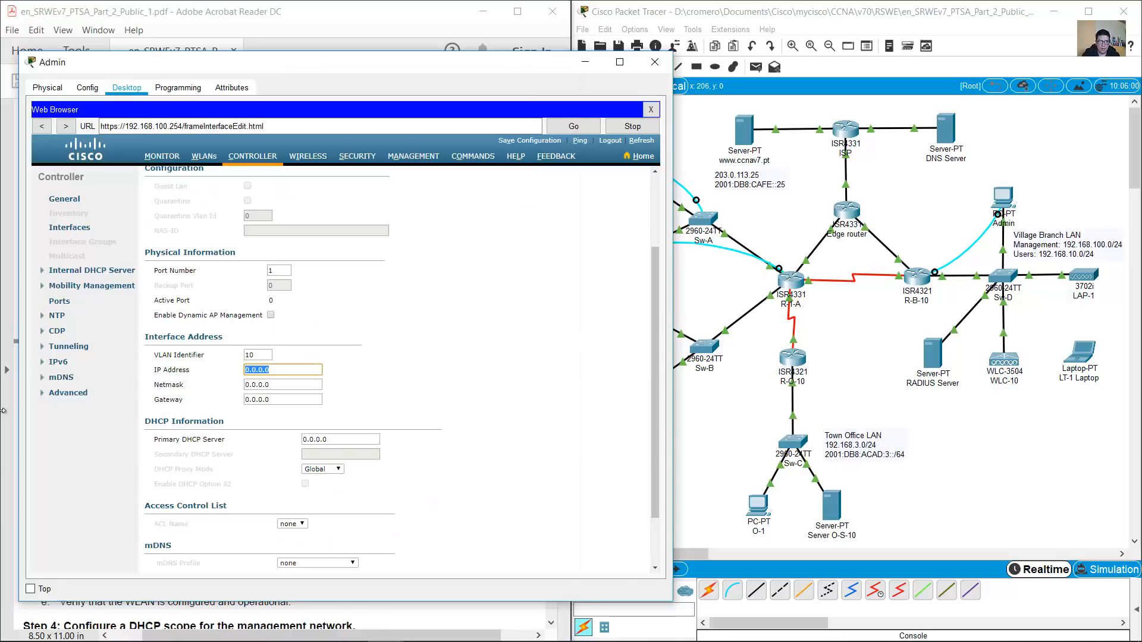
type("192.168.10")
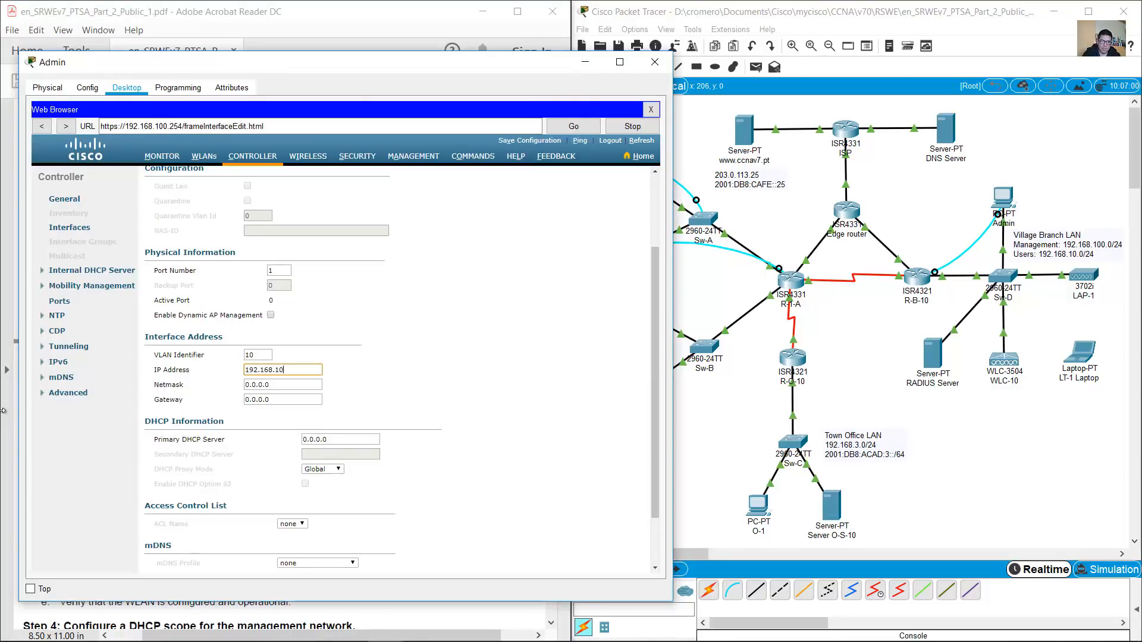
type(".254")
key("Tab")
type("255.255.255.0")
key("Tab")
type("1")
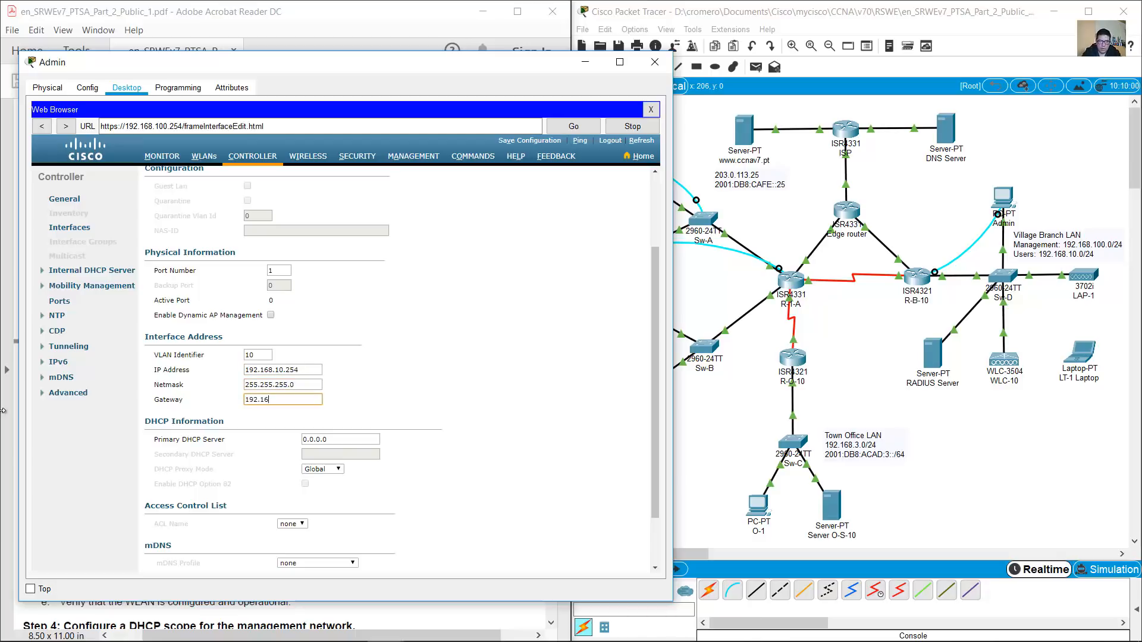
type("92.168.10.1")
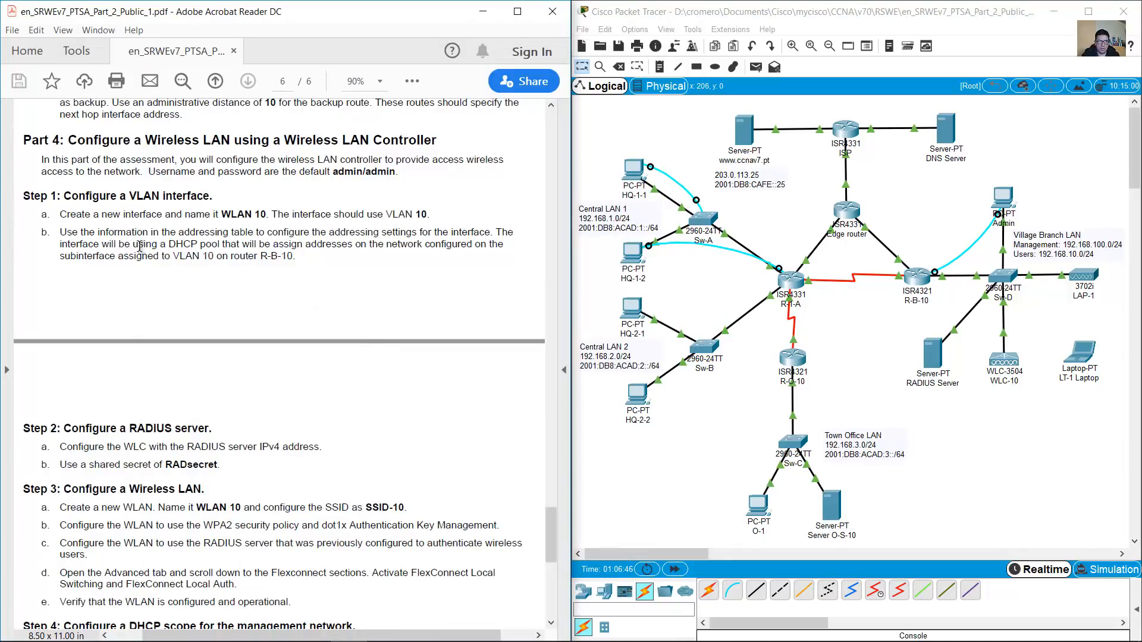
left_click_drag(495, 234, 299, 254)
left_click(319, 272)
left_click_drag(949, 214, 885, 330)
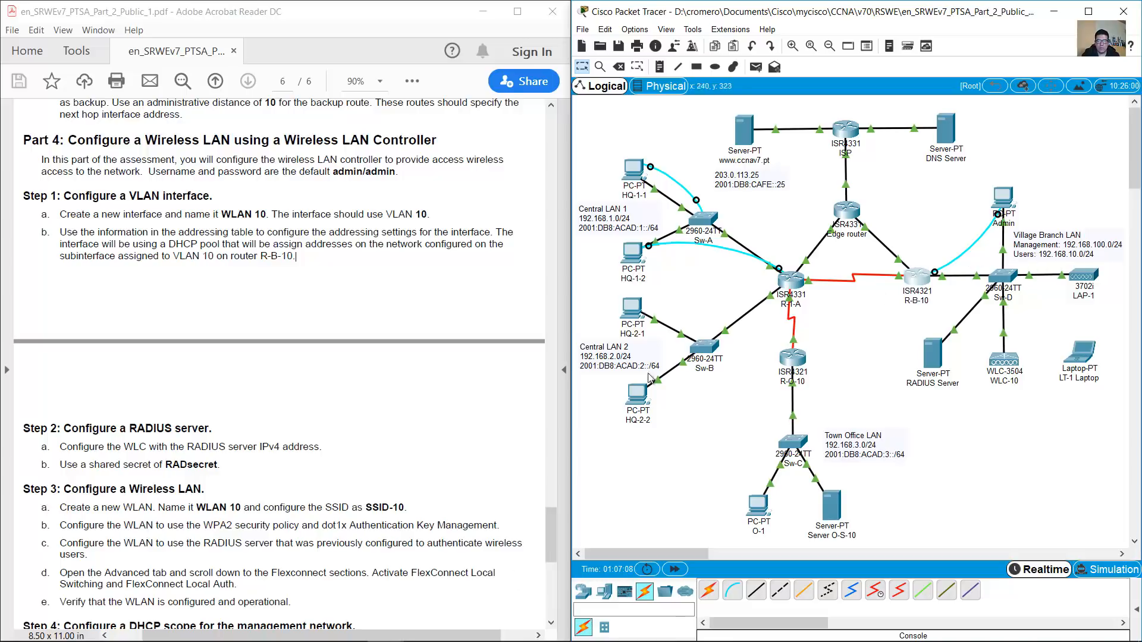
left_click_drag(552, 543, 522, 248)
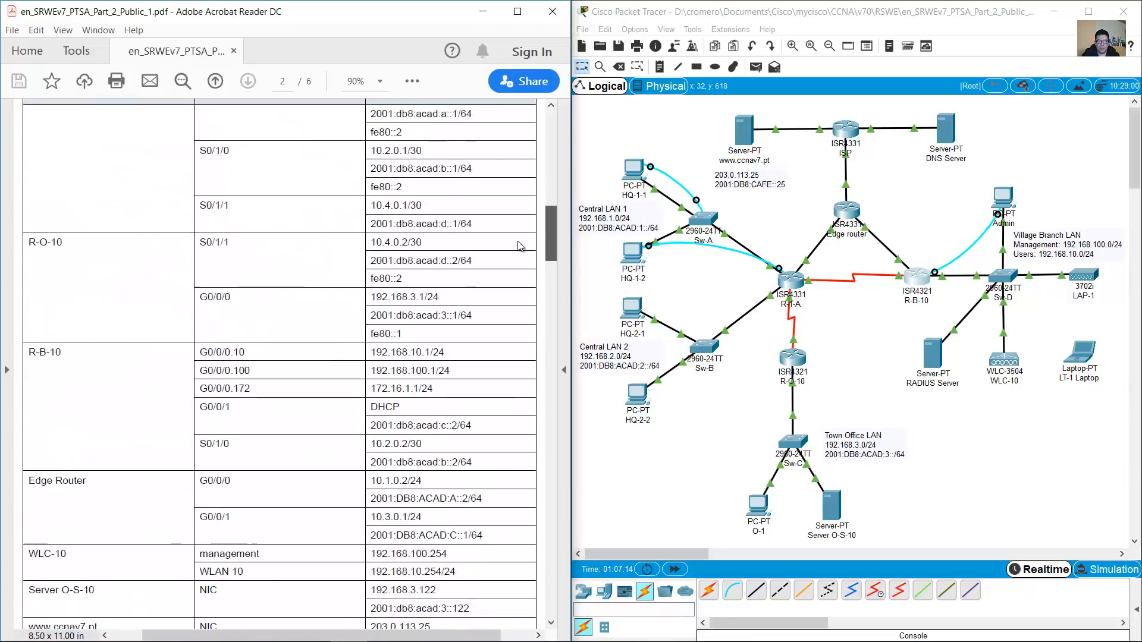
left_click_drag(208, 363, 247, 360)
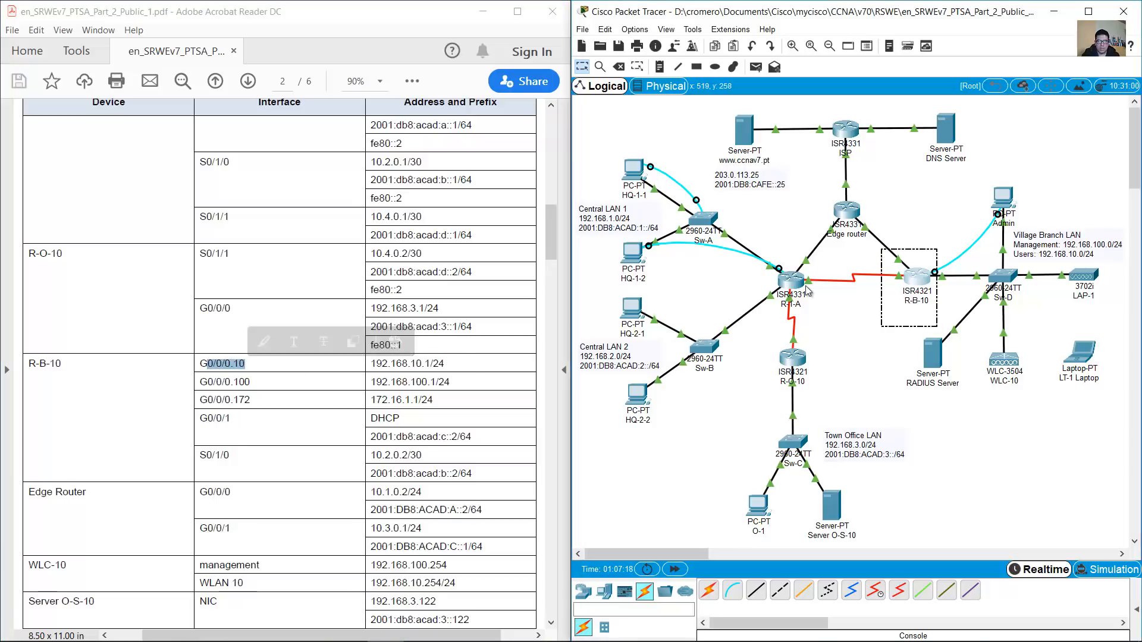
left_click(276, 364)
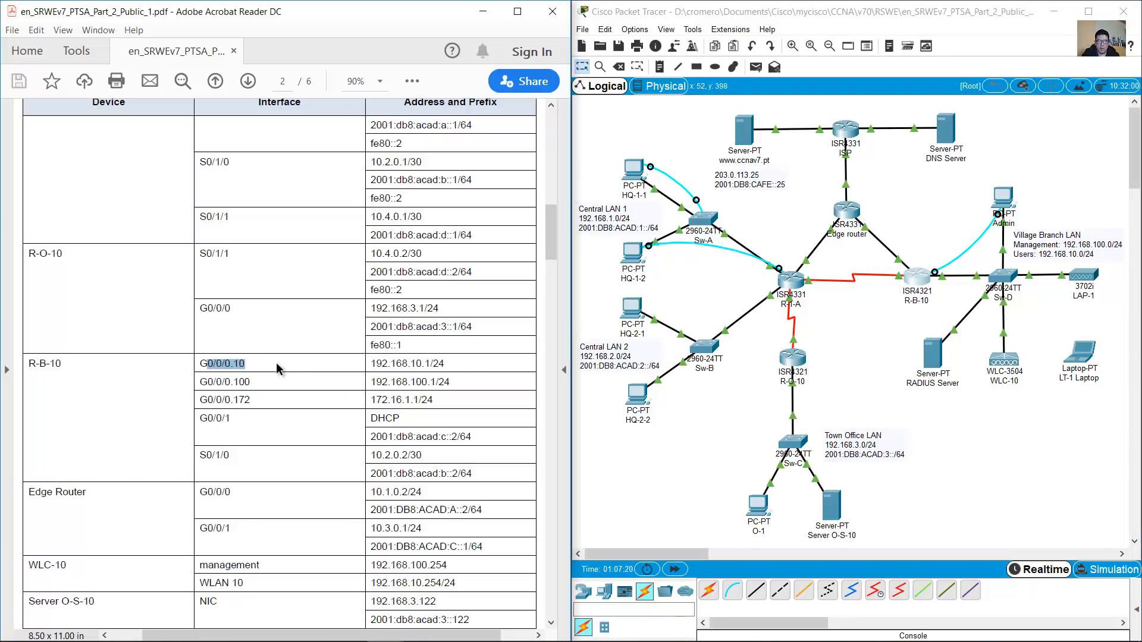
left_click_drag(202, 365, 455, 365)
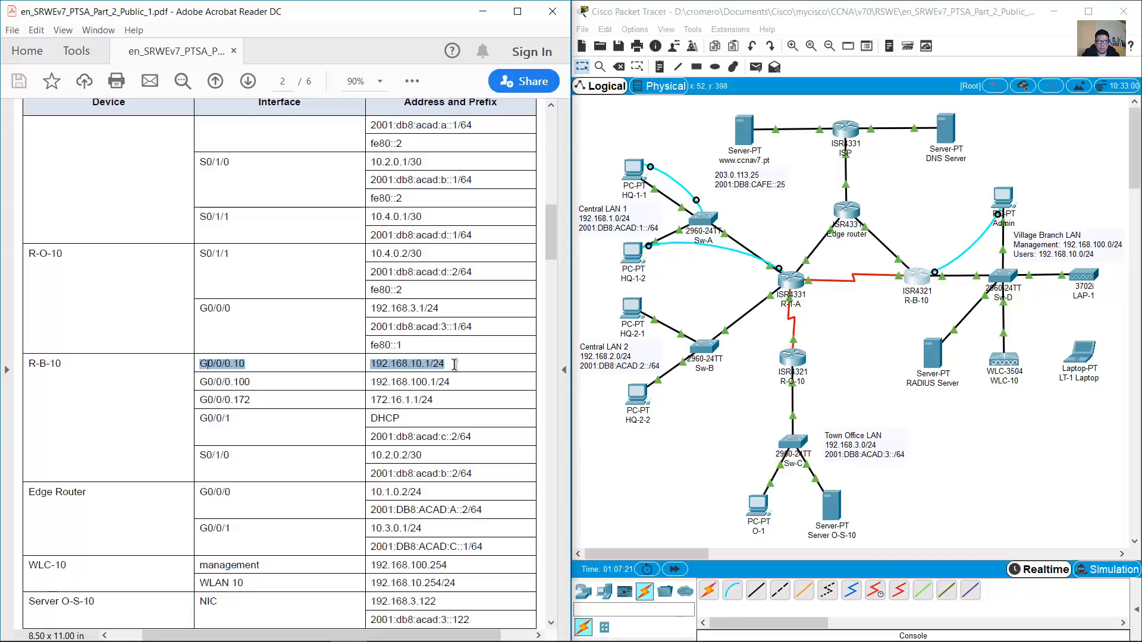
left_click(446, 364)
left_click_drag(369, 364, 426, 364)
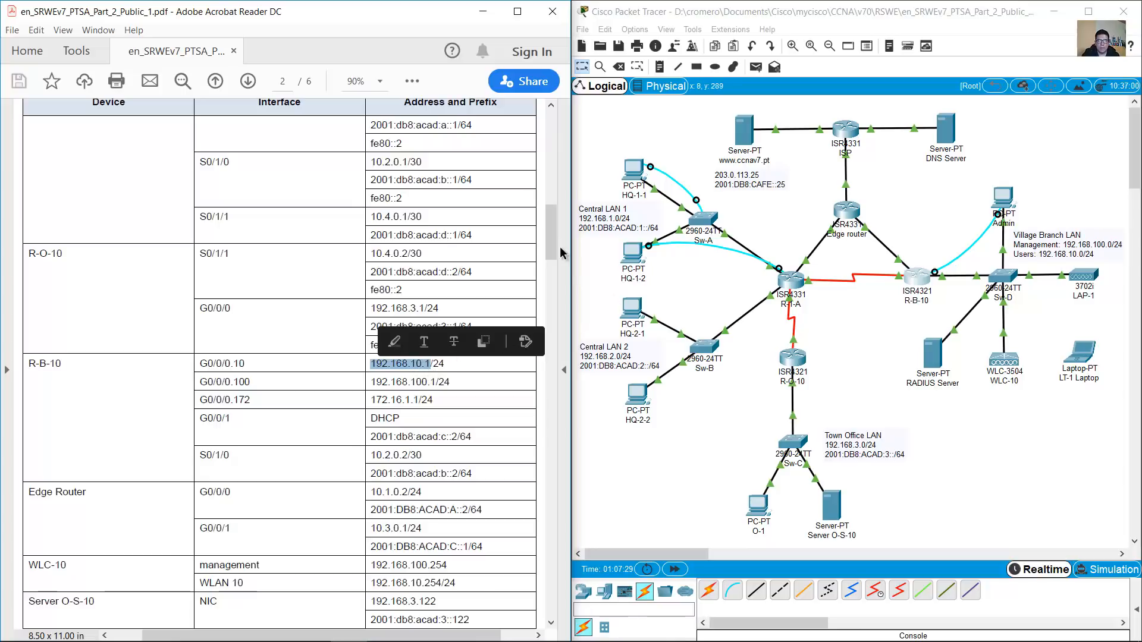
left_click_drag(552, 237, 532, 543)
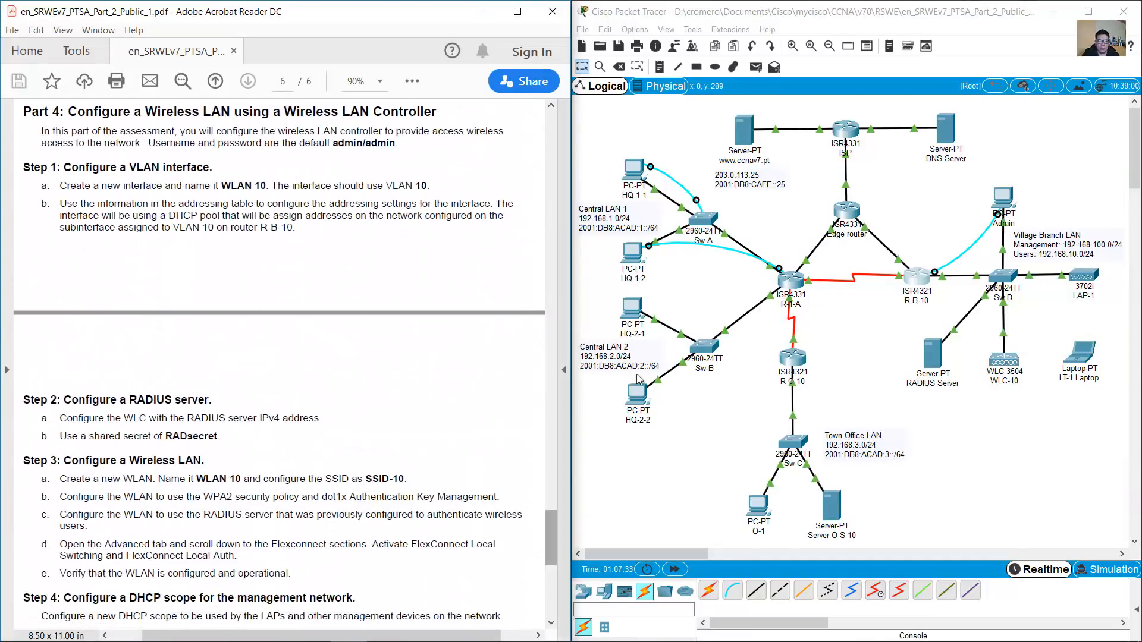
Enter 192.168.10.1 as WLAN 10's primary DHCP server, apply, and accept the warning
left_click(1004, 195)
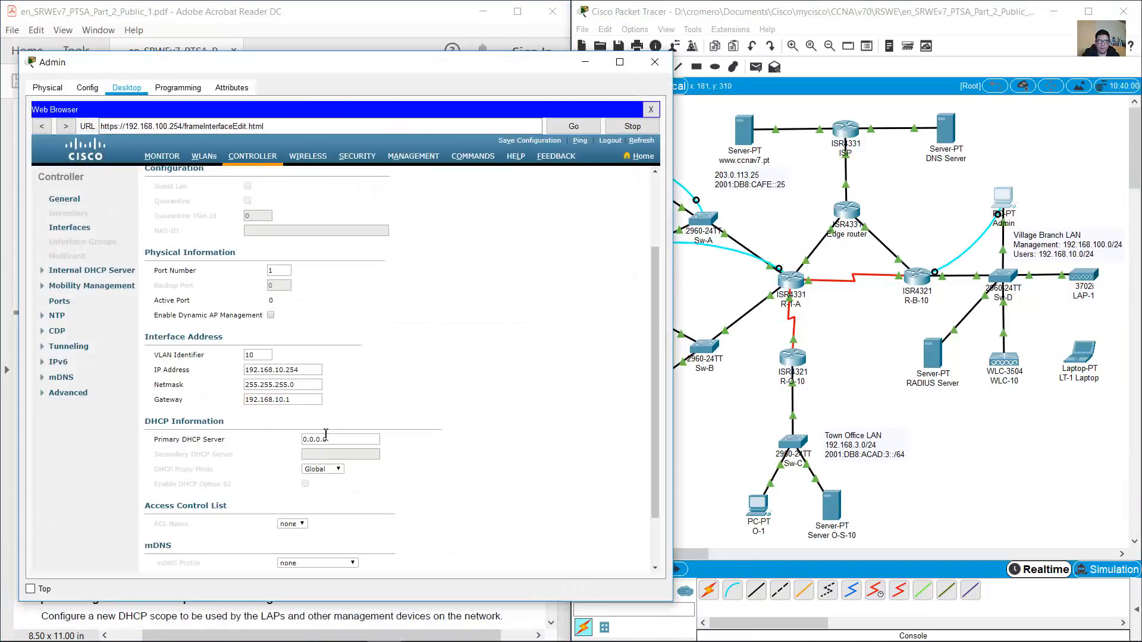
left_click_drag(159, 443, 208, 438)
type("192.168.10.1")
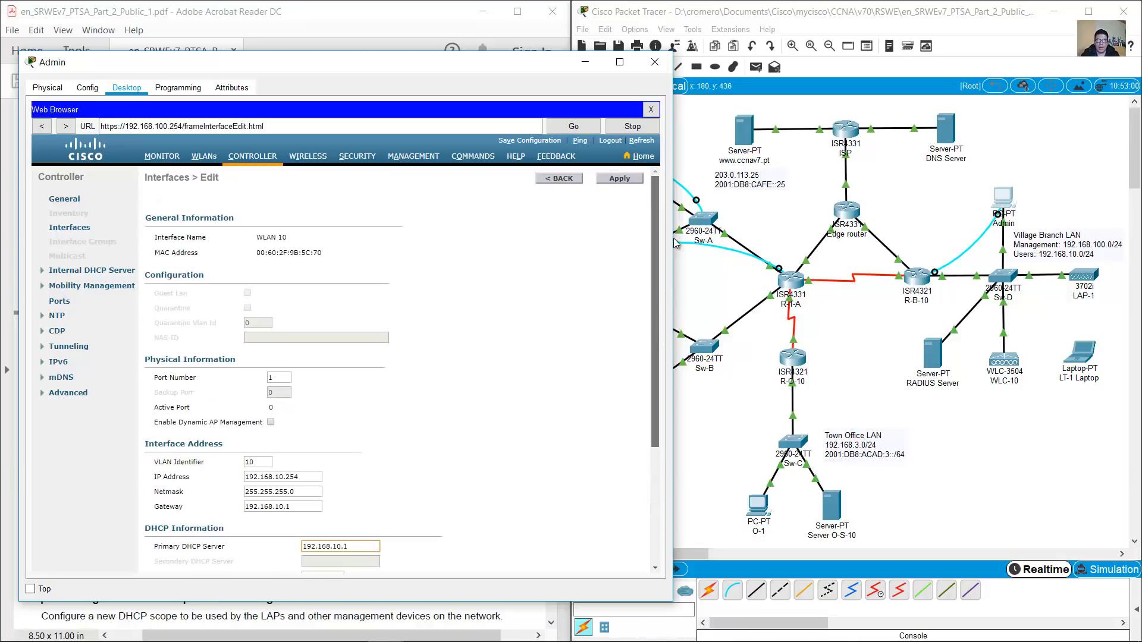
left_click(616, 180)
left_click(398, 359)
left_click(409, 13)
scroll(286, 352, "down", 1)
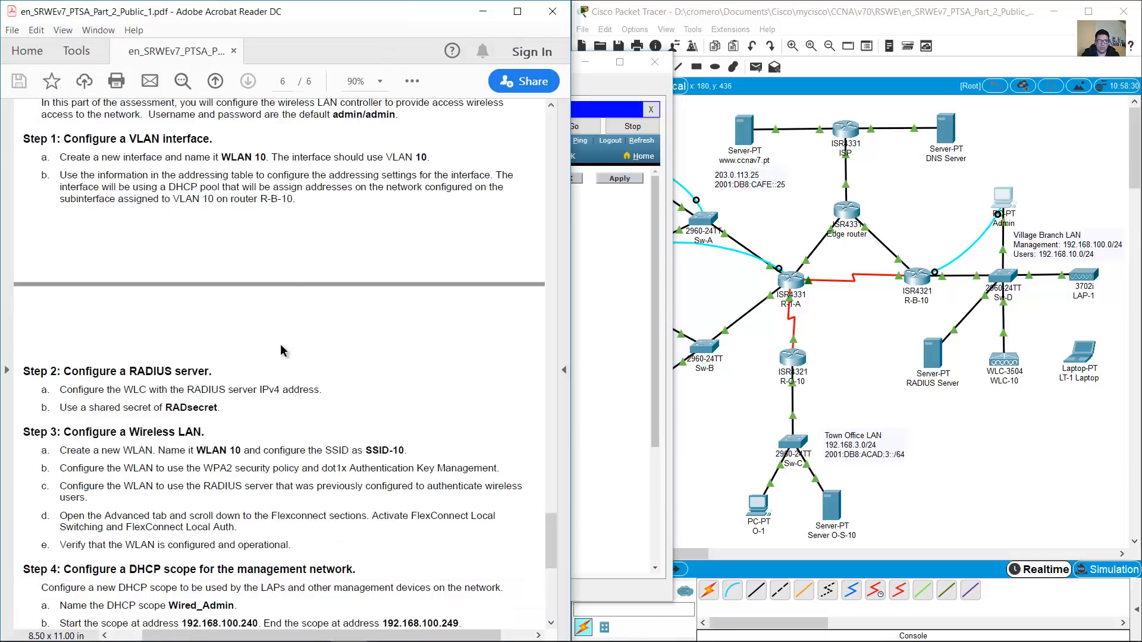
left_click_drag(64, 373, 207, 375)
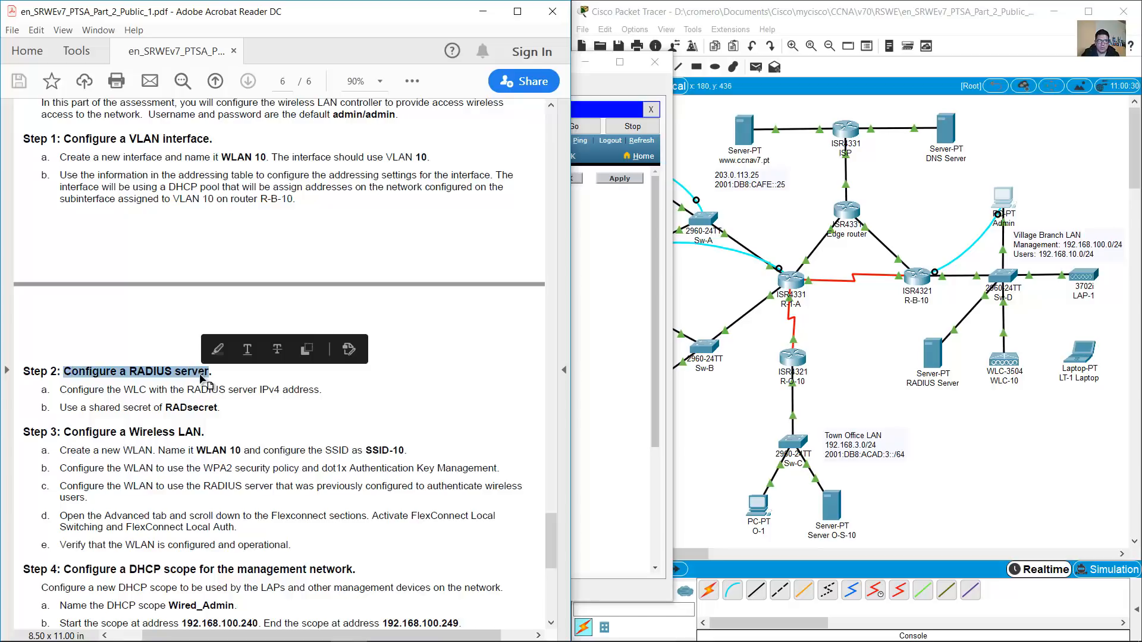
left_click_drag(58, 389, 322, 389)
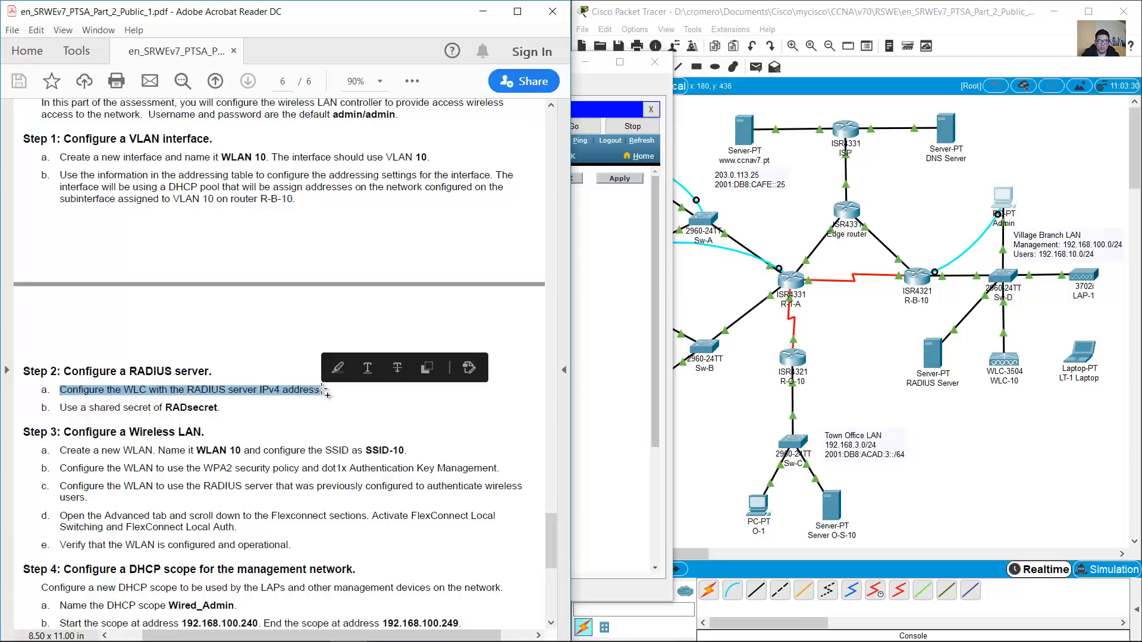
left_click(497, 286)
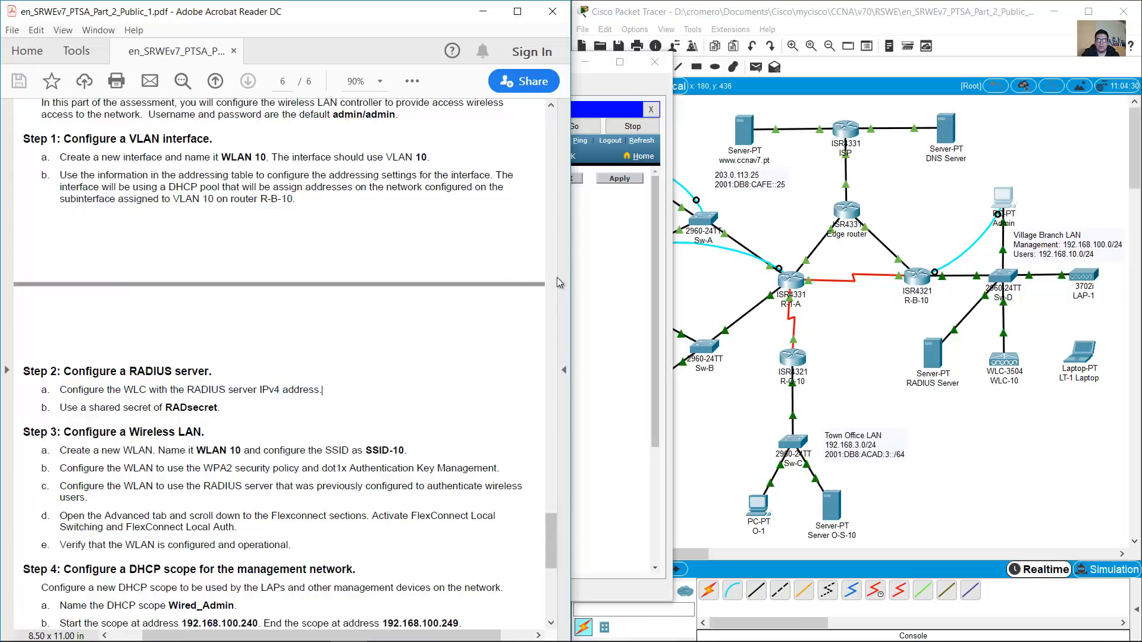
left_click(614, 286)
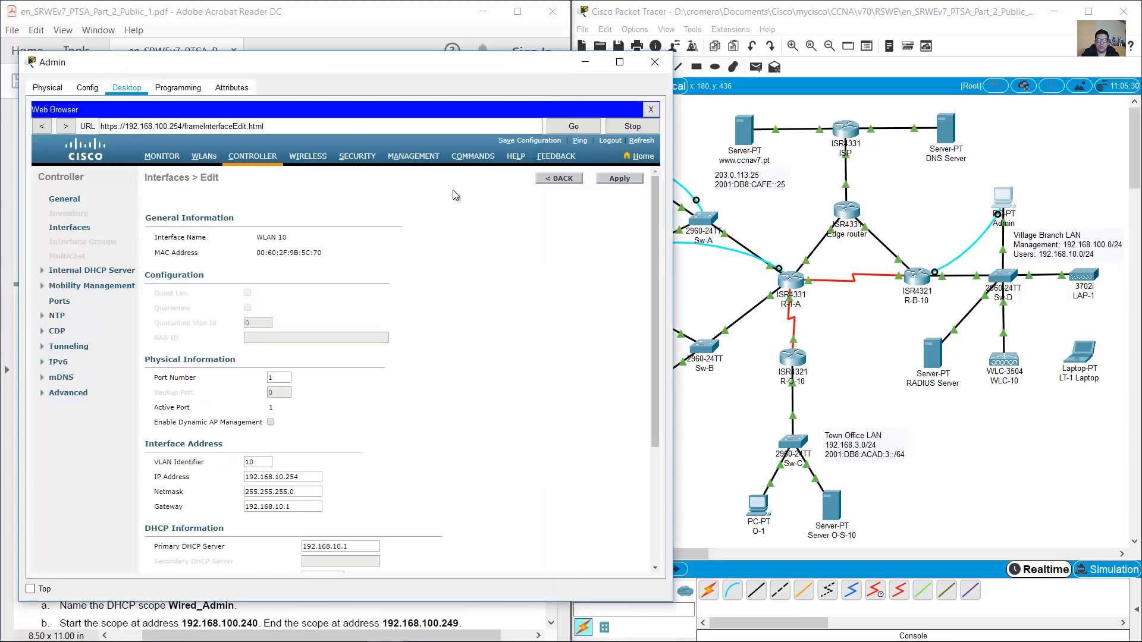
Start a new RADIUS authentication server and enter server IP 172.16.1.100
left_click(357, 158)
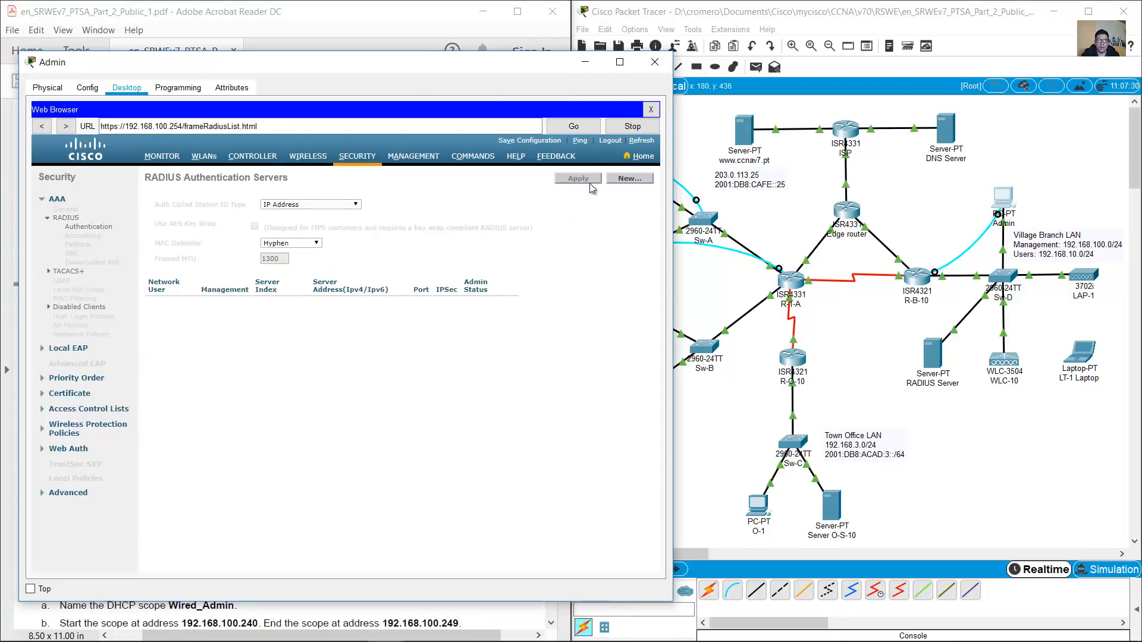
left_click(639, 182)
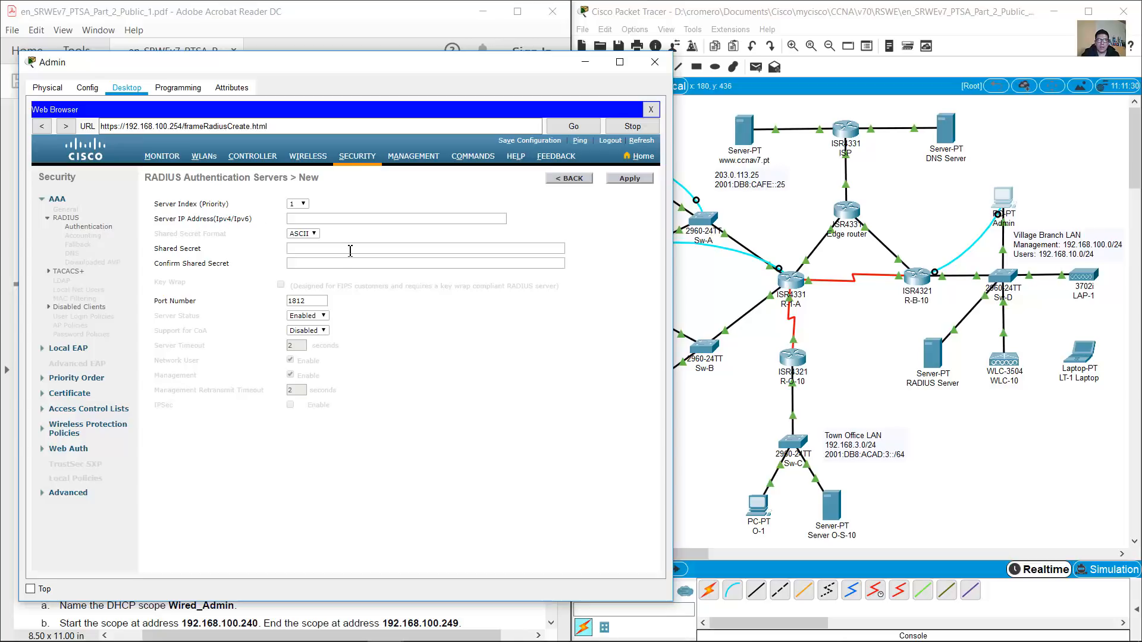
left_click(305, 219)
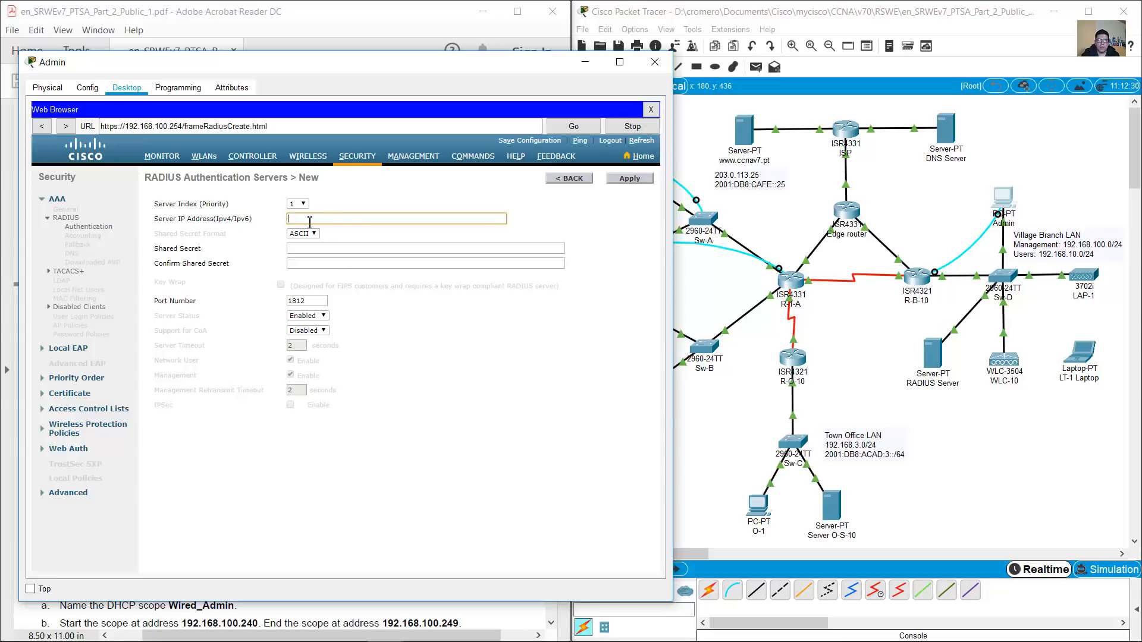
left_click(347, 31)
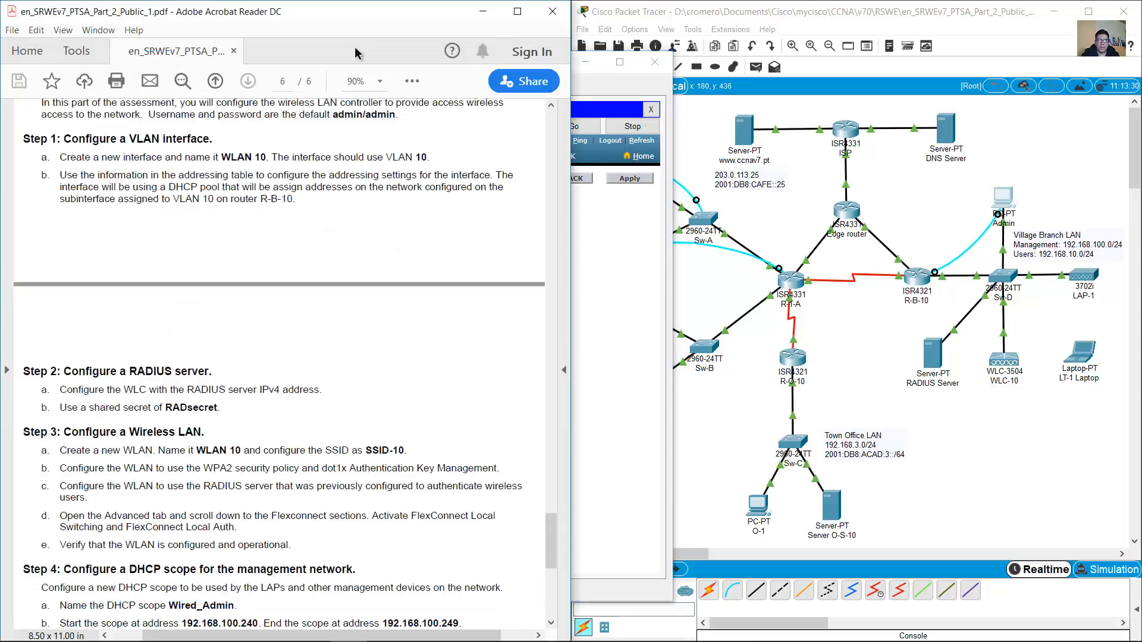
left_click_drag(551, 542, 528, 302)
left_click_drag(377, 341, 452, 339)
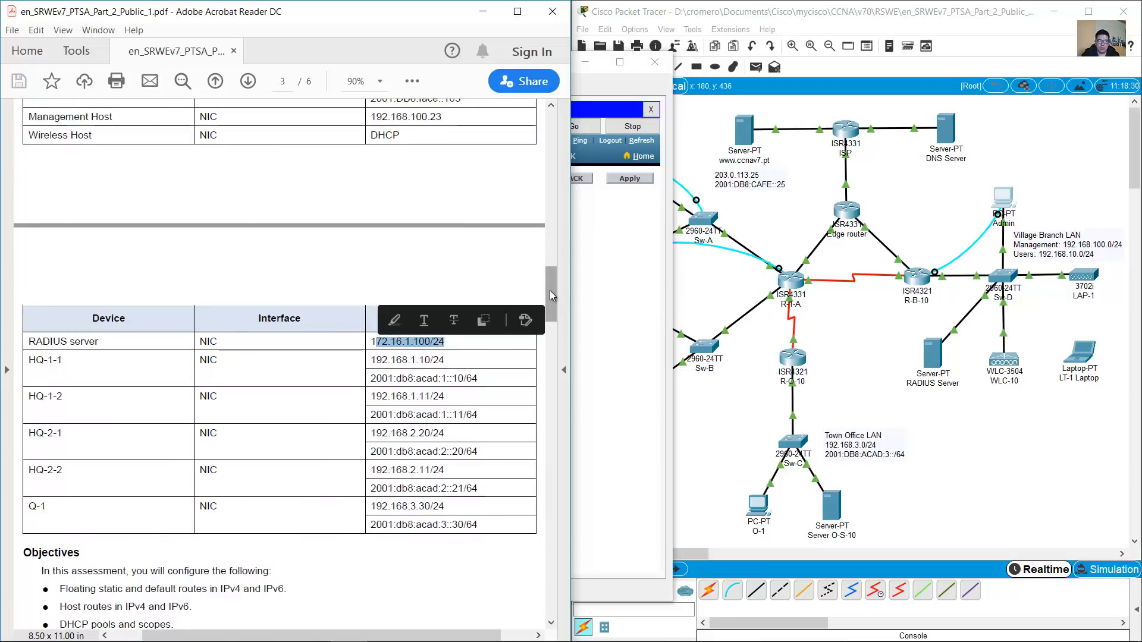
left_click(619, 276)
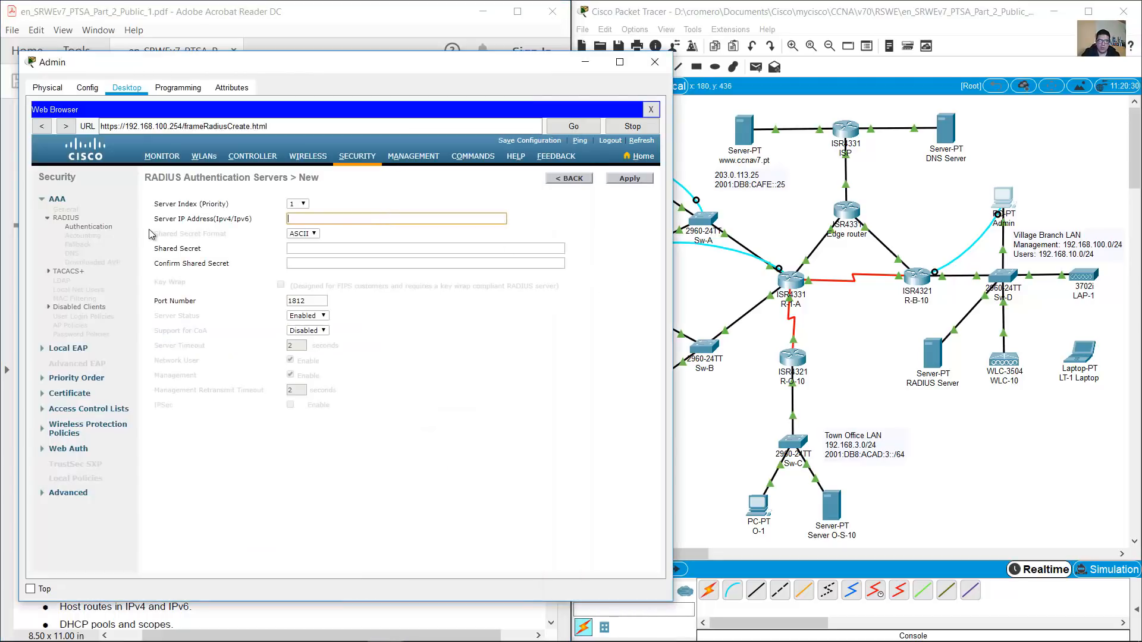
type("172.16.1.100")
Look up the required RADIUS shared secret in the assignment PDF
key("alt+Tab")
left_click(606, 307)
left_click(308, 248)
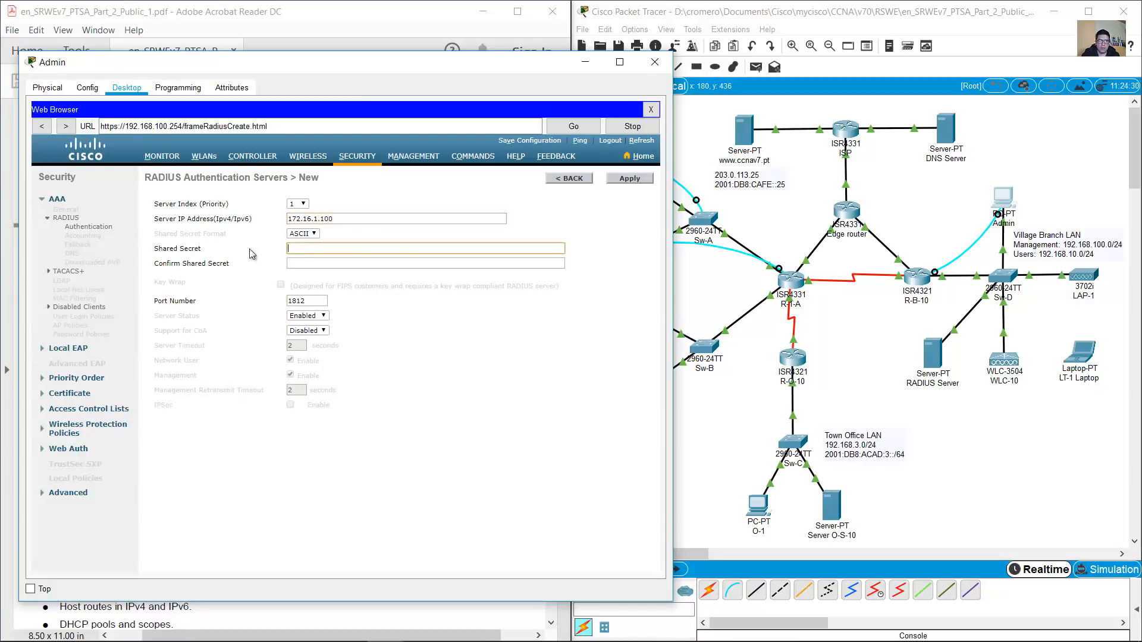
key("alt+Tab")
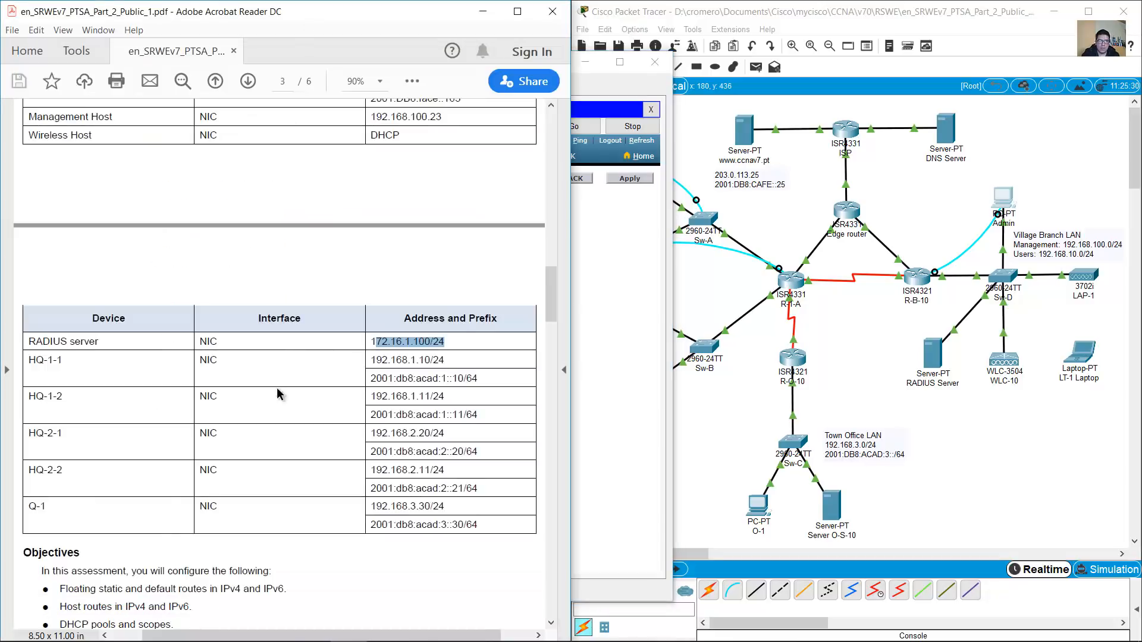
left_click_drag(549, 299, 542, 507)
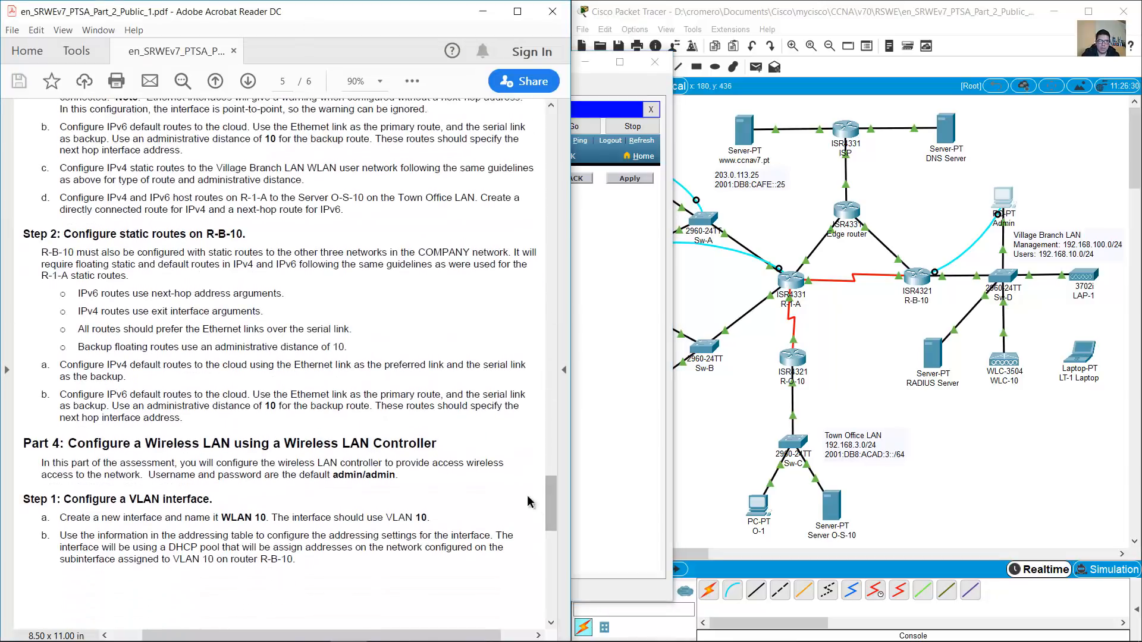
scroll(357, 458, "down", 10)
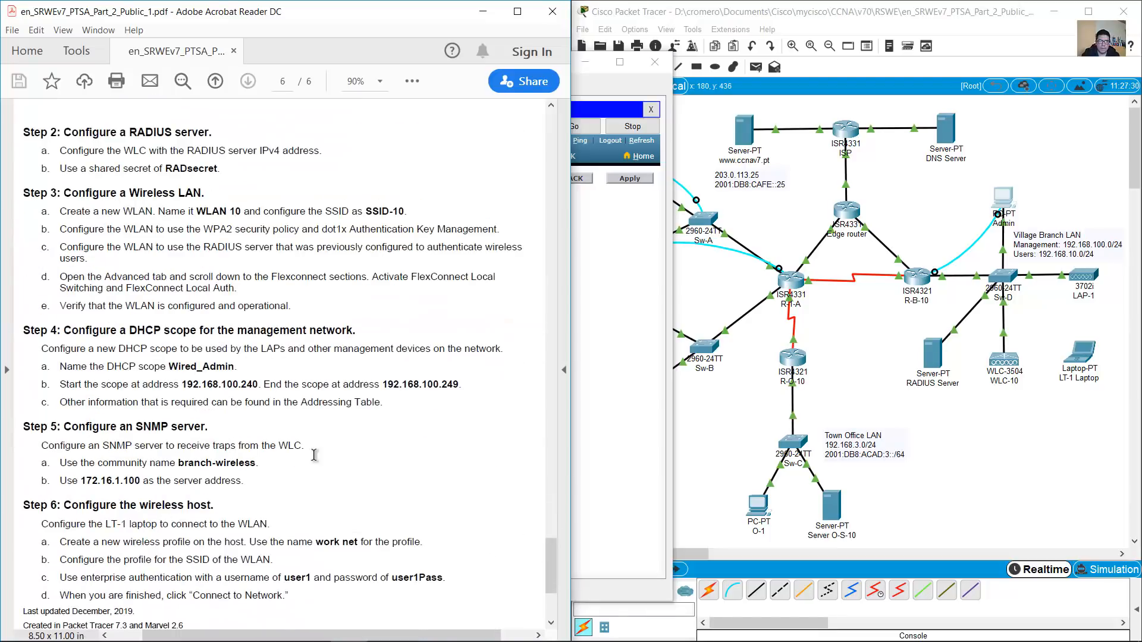
scroll(208, 411, "up", 2)
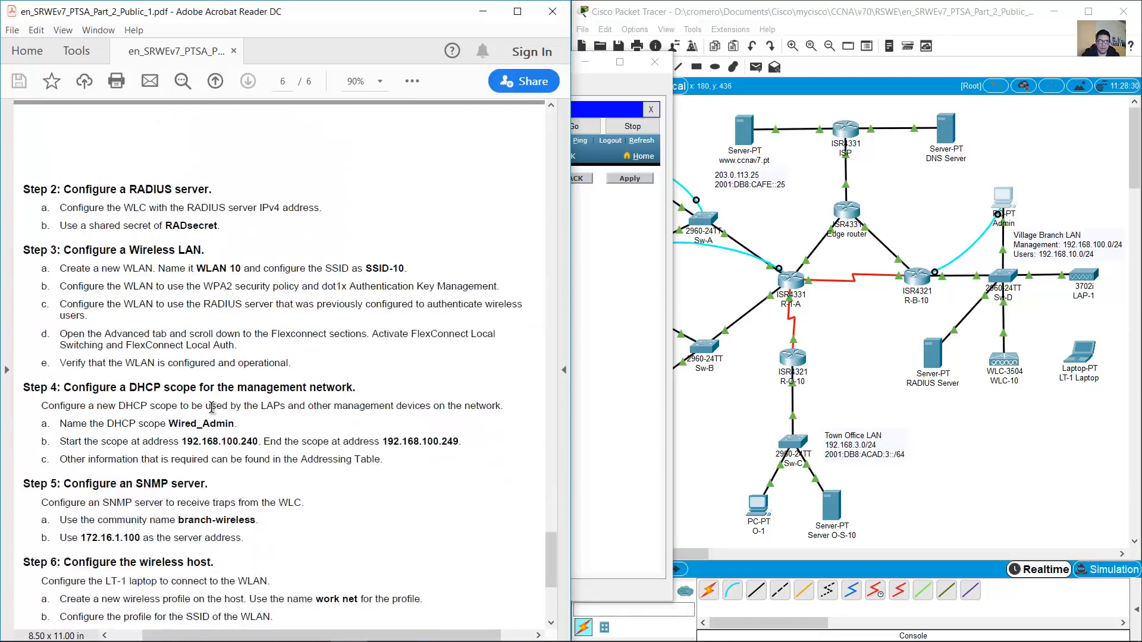
scroll(211, 408, "up", 1)
left_click_drag(166, 254, 223, 253)
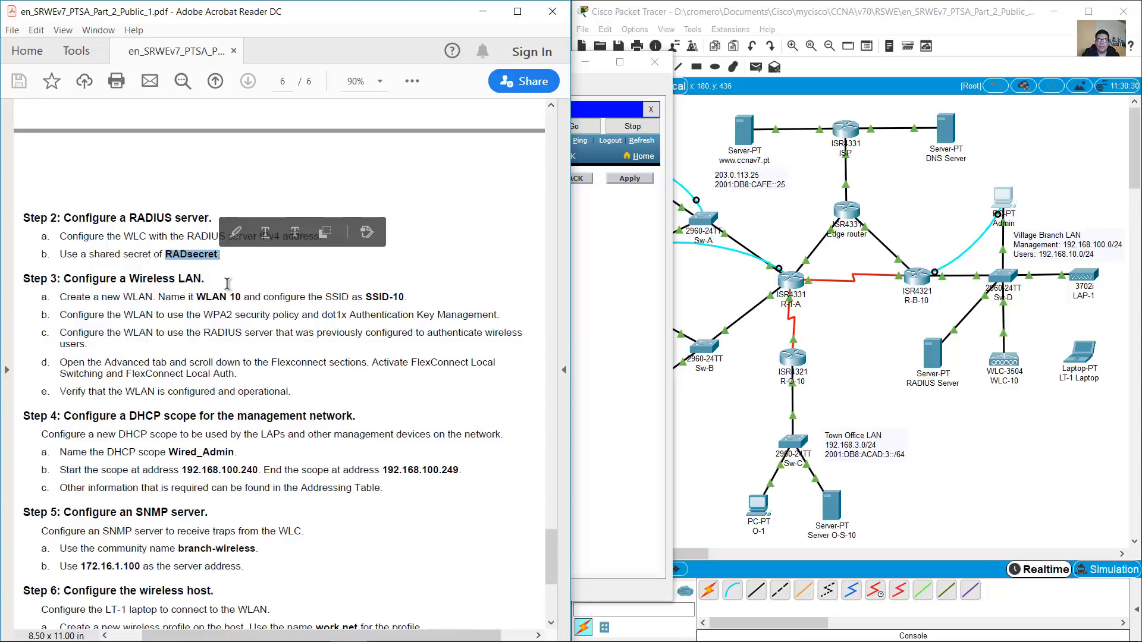
Enter and confirm the shared secret, then apply the new RADIUS server entry
left_click(607, 298)
left_click(321, 248)
type("RADs")
key("Tab")
type("RAD")
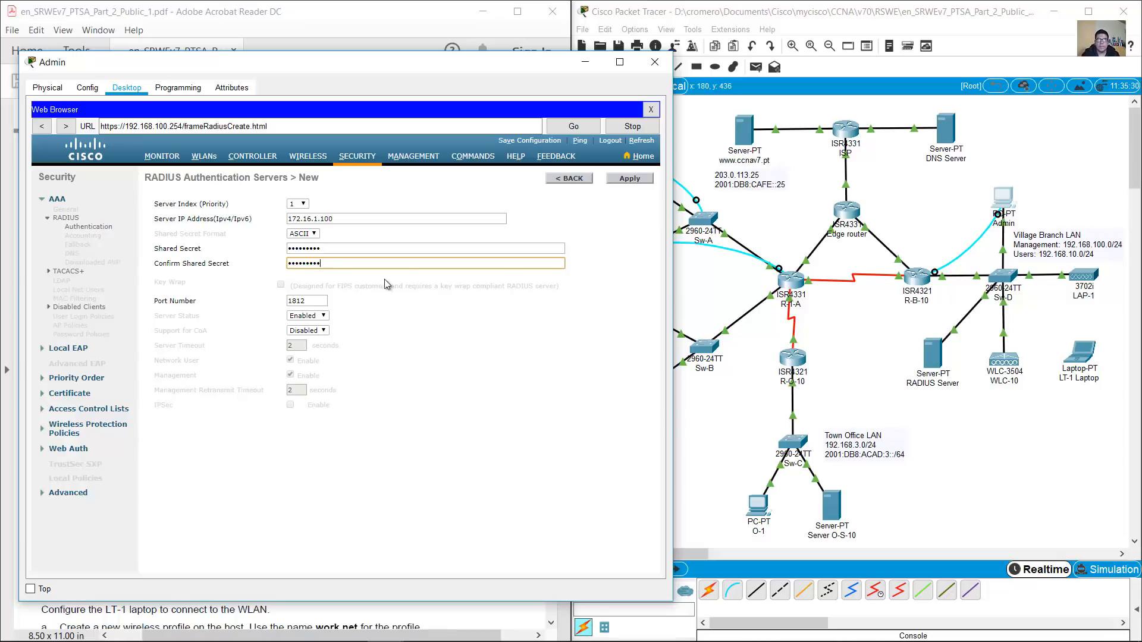
left_click(624, 180)
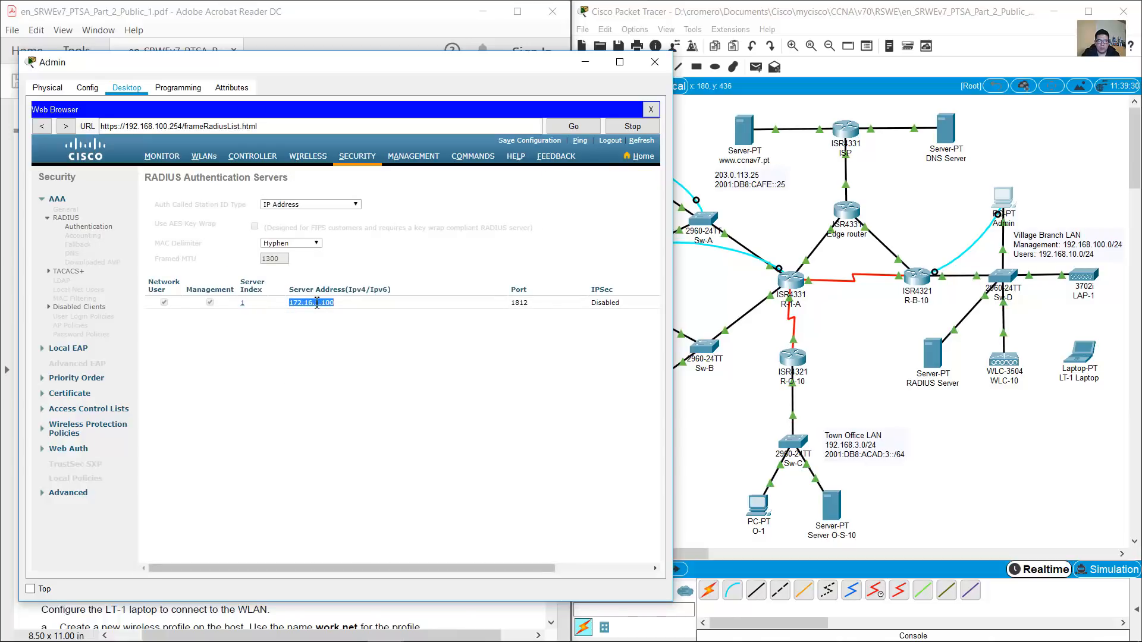
left_click(470, 260)
left_click(429, 2)
scroll(398, 246, "down", 3)
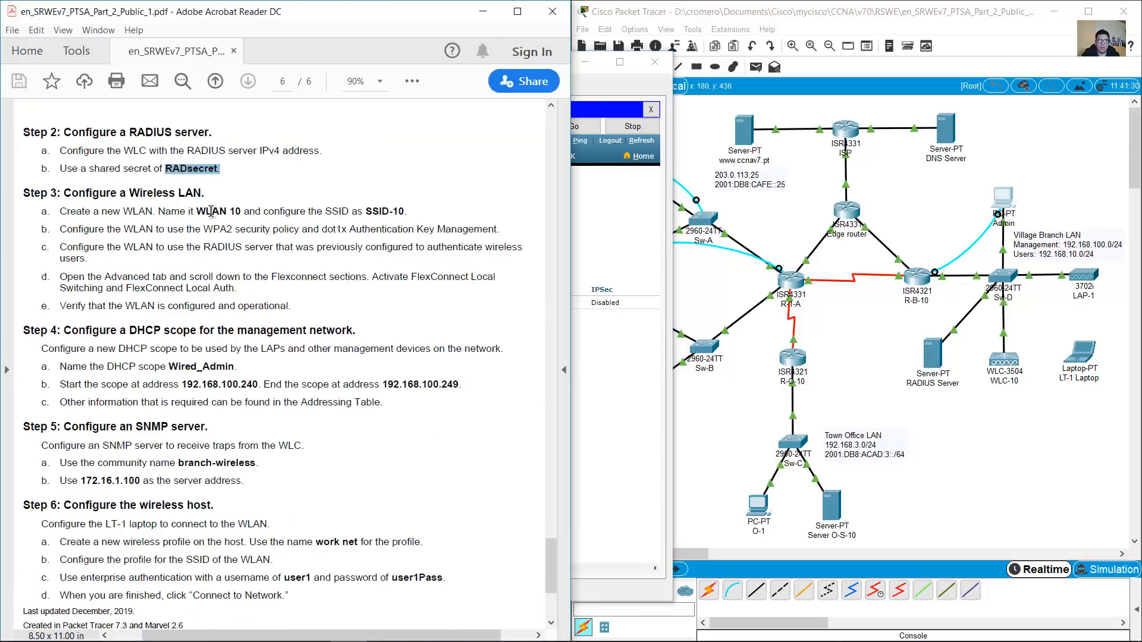
Read Step 3 'Configure a Wireless LAN' in the PDF, then open the controller's WLANs page
left_click_drag(64, 193, 207, 196)
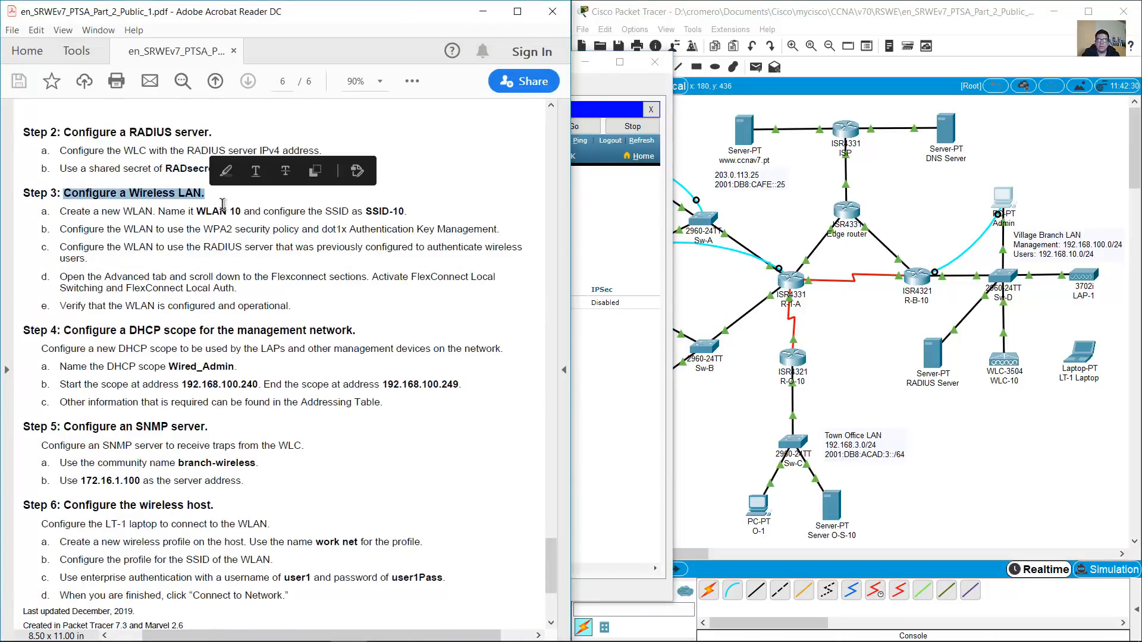
left_click(257, 235)
left_click_drag(61, 212, 239, 212)
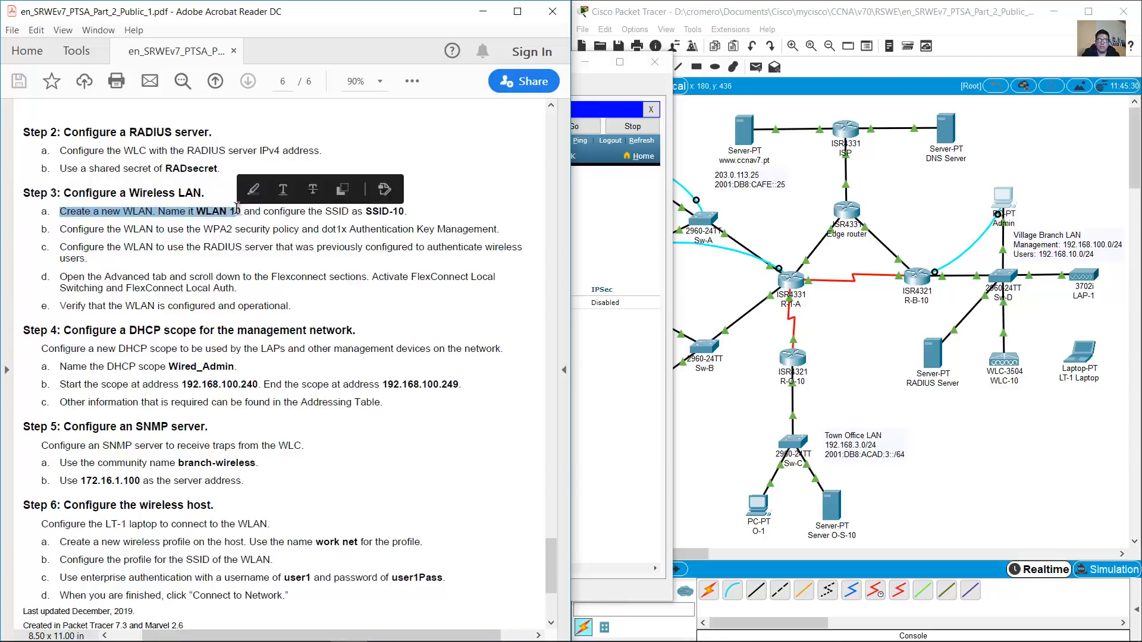
left_click(630, 226)
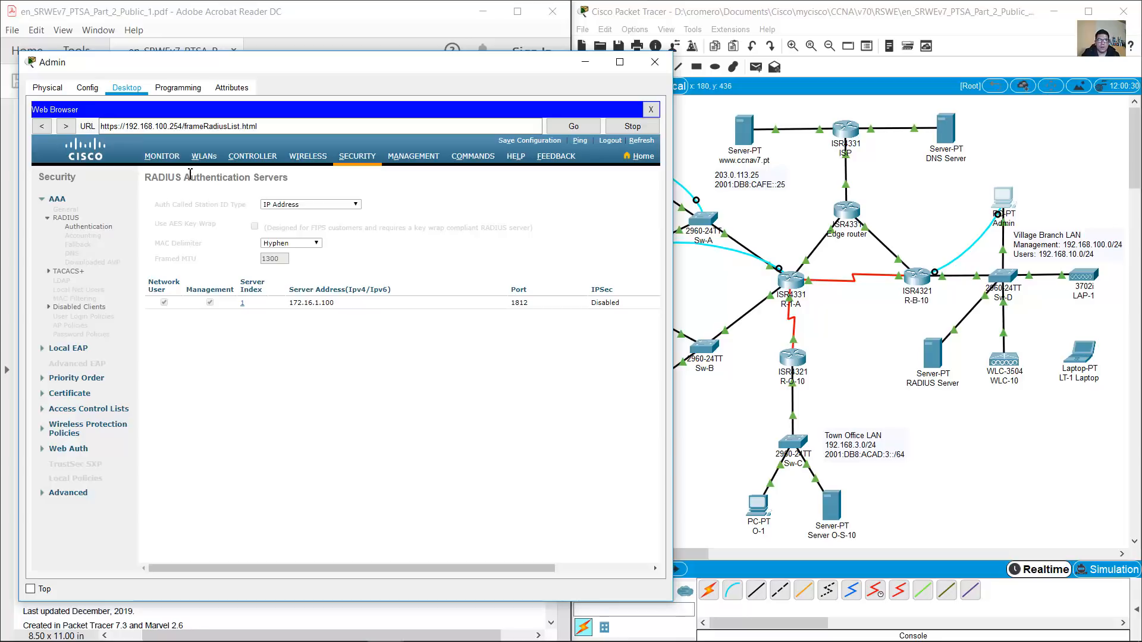
left_click(205, 159)
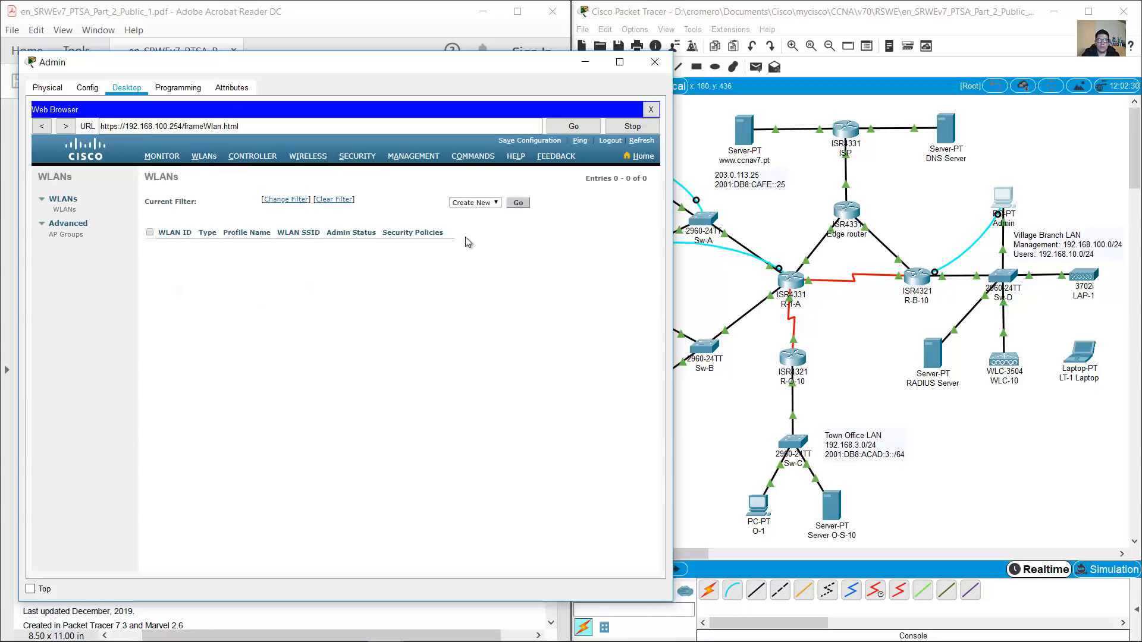
Start a new WLAN via Create New and enter profile name WLAN 10
left_click(498, 204)
left_click(489, 211)
left_click(517, 203)
left_click(286, 205)
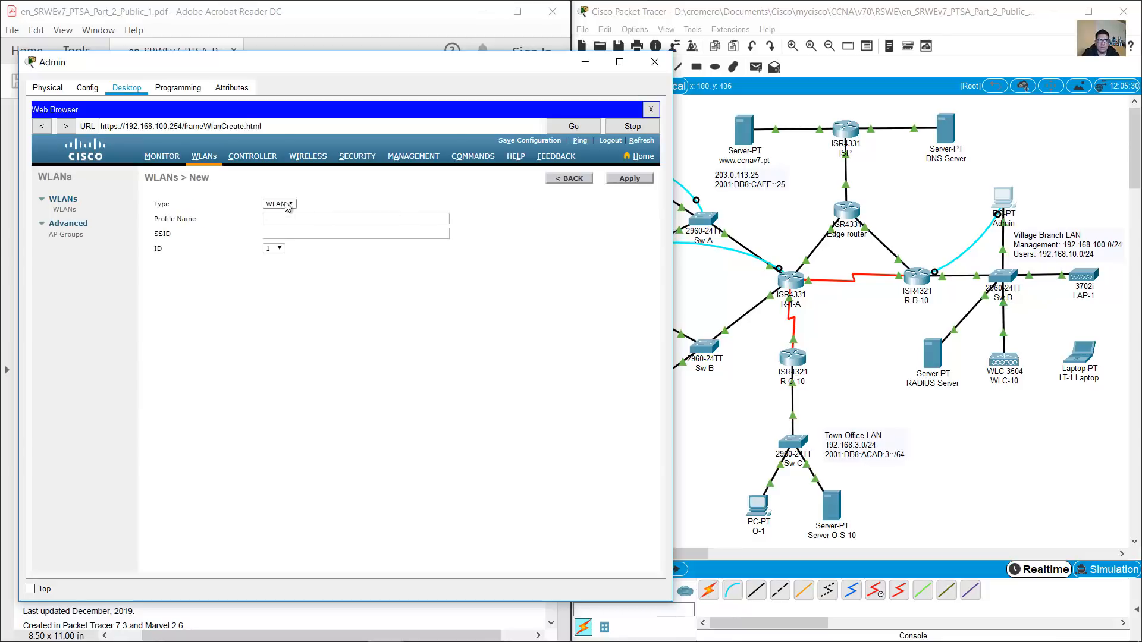
left_click(291, 216)
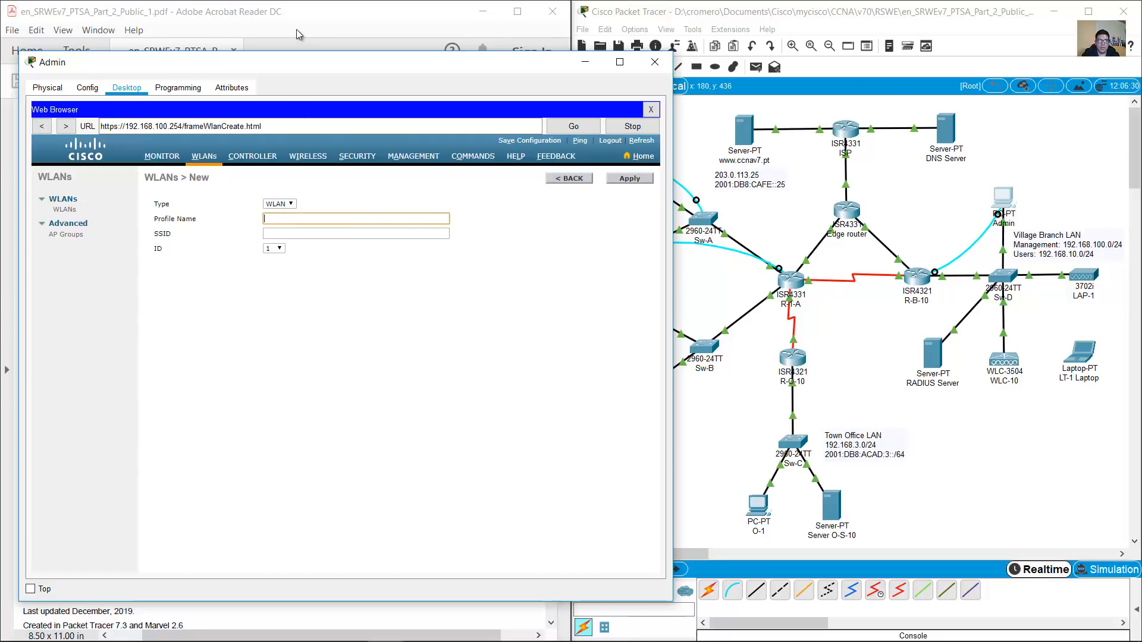
left_click(296, 30)
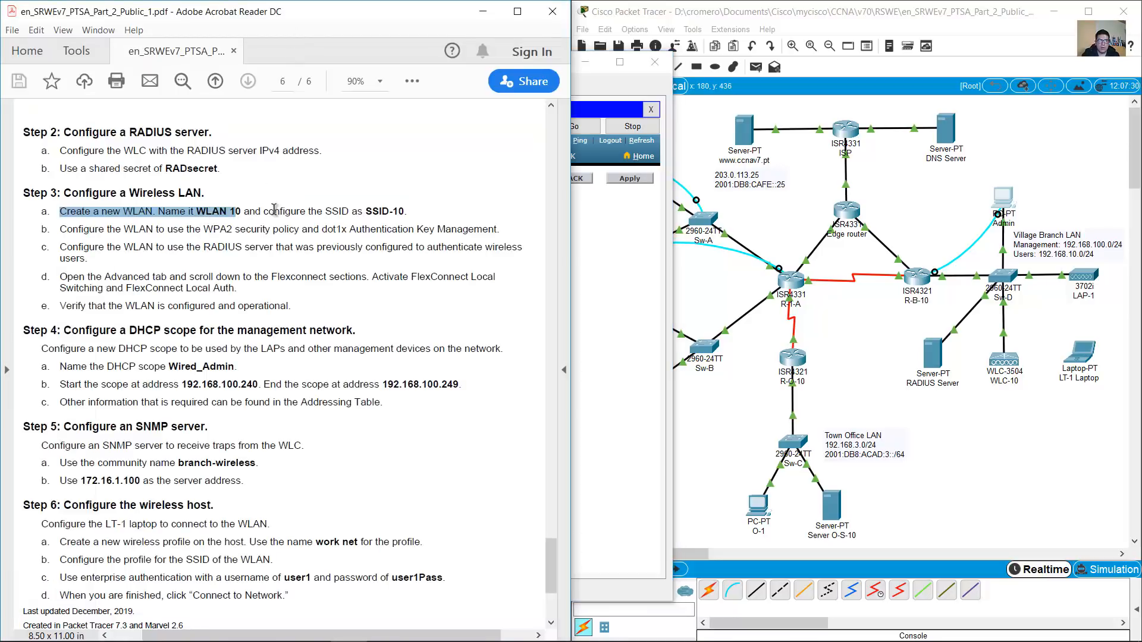
left_click(612, 250)
left_click(397, 218)
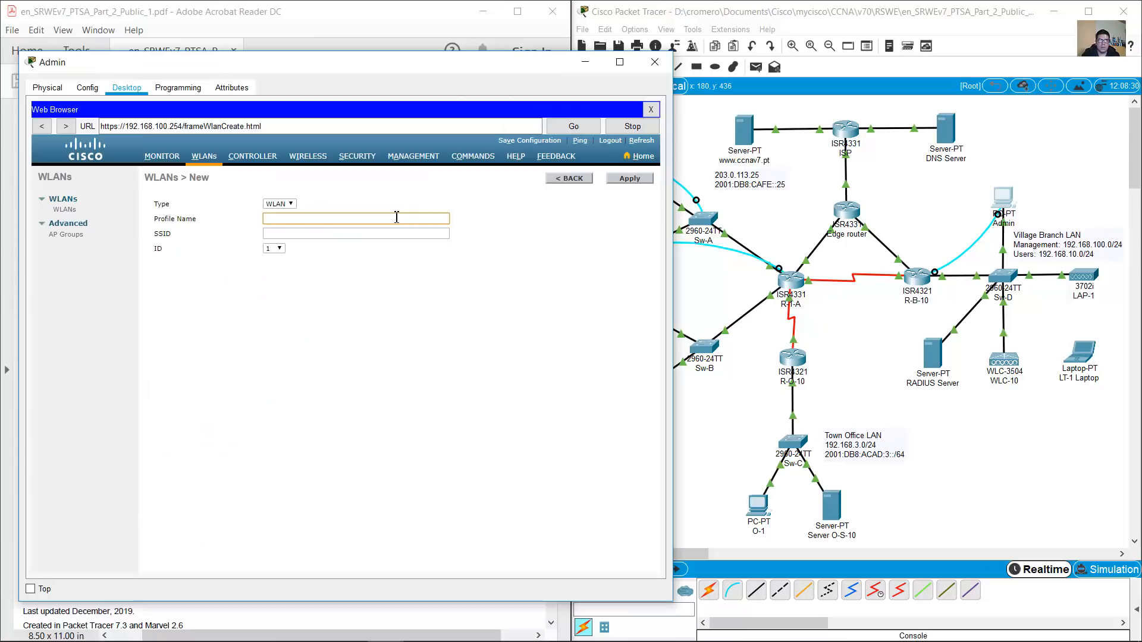
type("WLAN 10")
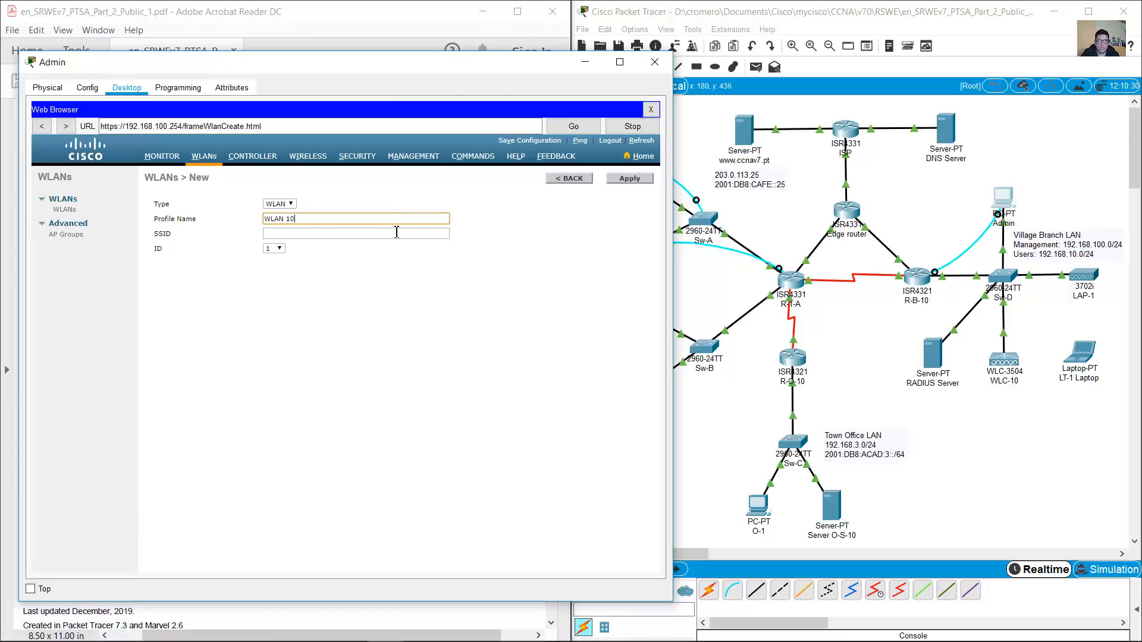
left_click(389, 235)
Enter SSID SSID-10 and choose WLAN ID 10
left_click(283, 16)
left_click_drag(365, 211, 405, 211)
left_click(627, 260)
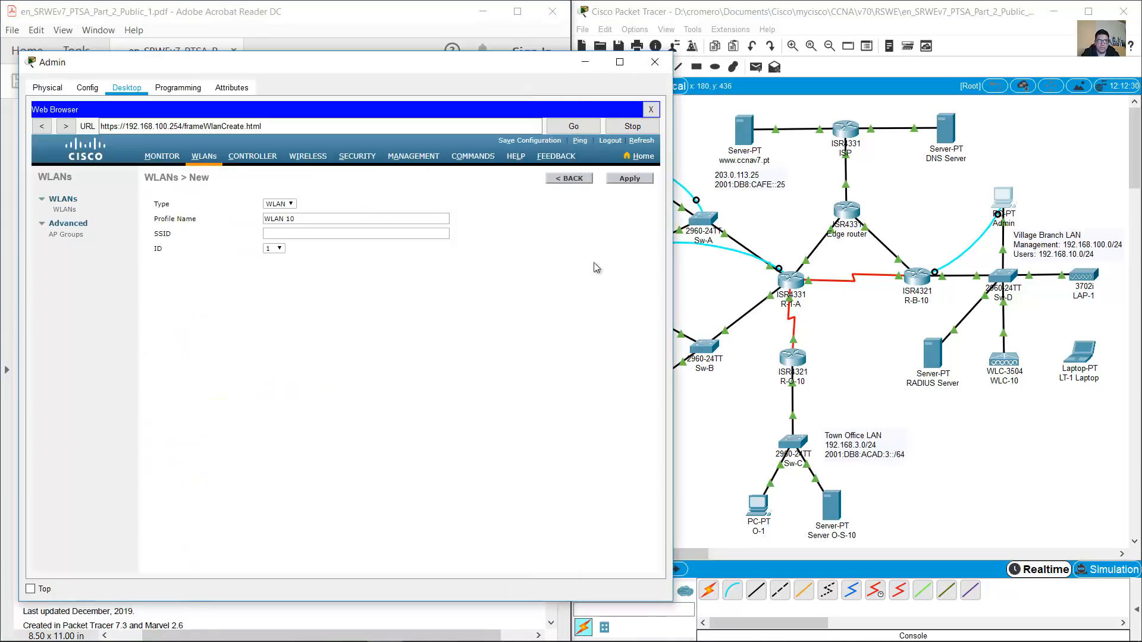
left_click(380, 233)
type("SSID-10")
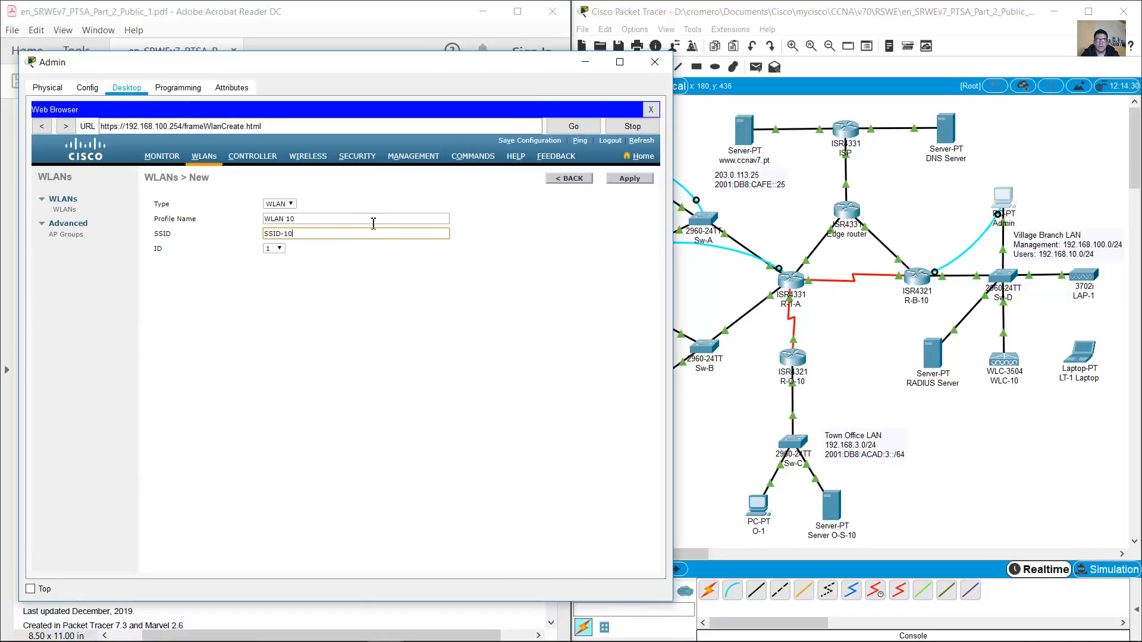
left_click(320, 3)
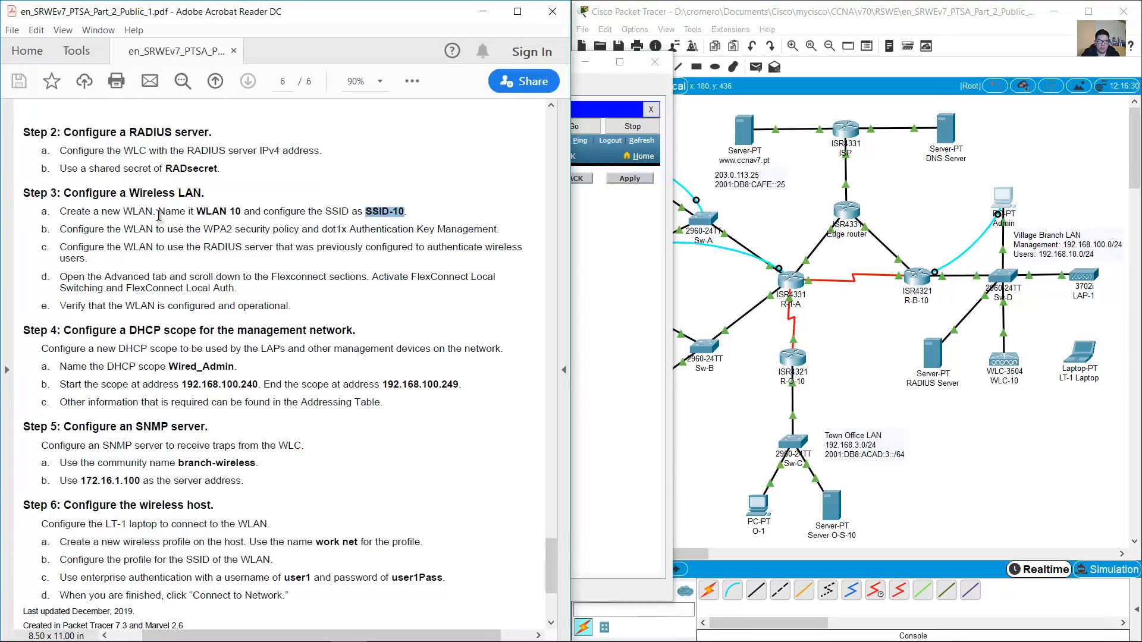
left_click(654, 342)
left_click(278, 249)
left_click(281, 250)
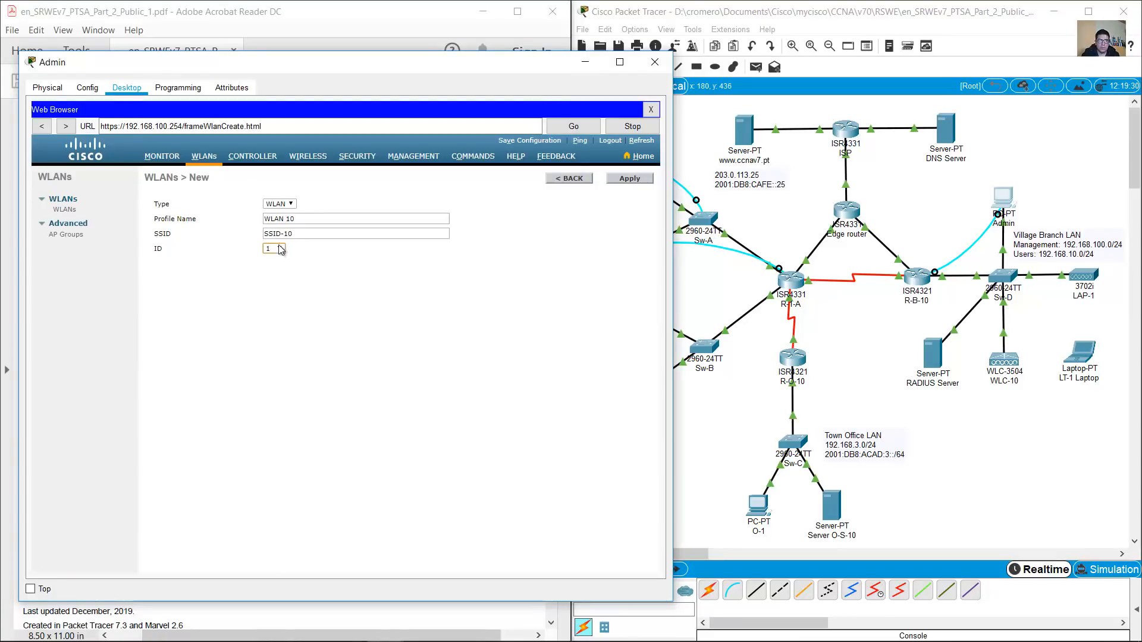
left_click(280, 249)
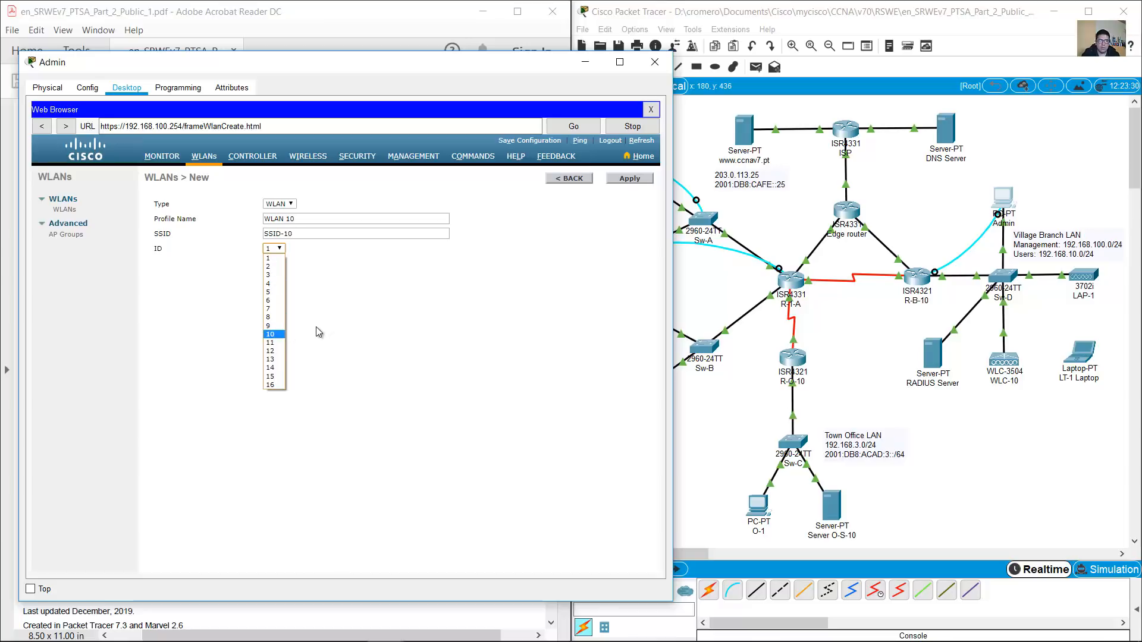
left_click(271, 335)
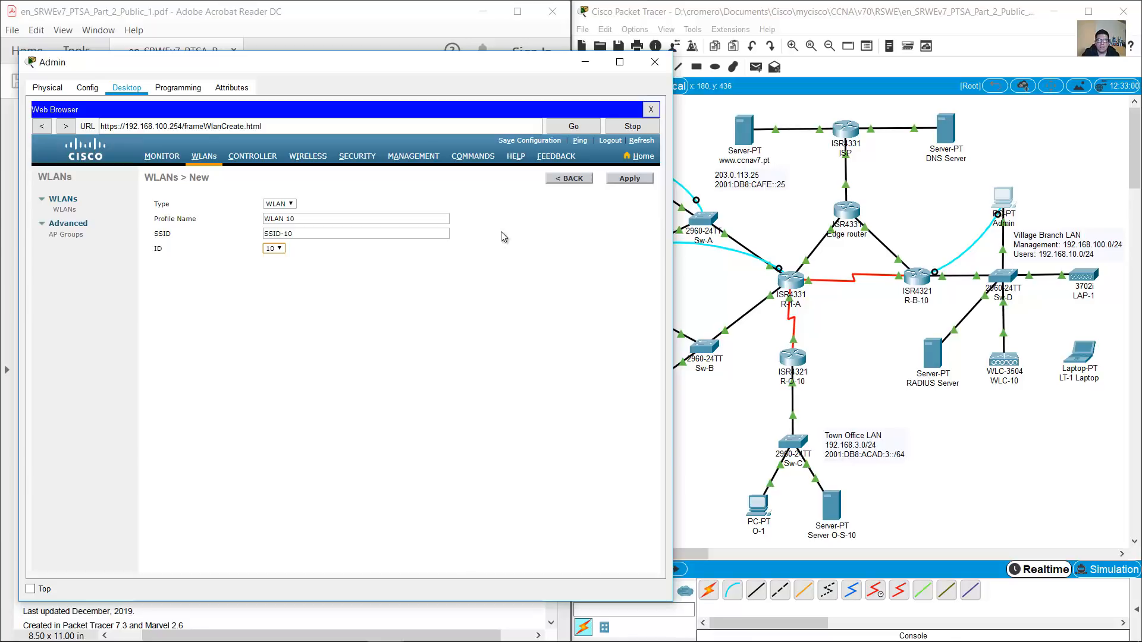
Apply to create WLAN 10, then tick its Status Enabled box
left_click(634, 179)
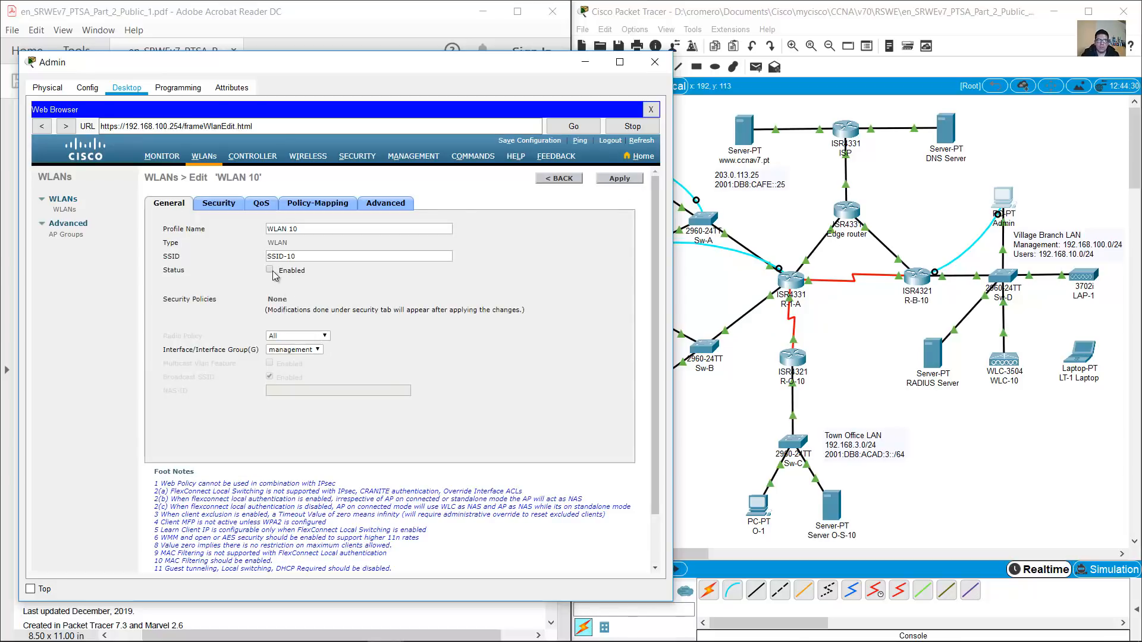
left_click_drag(164, 270, 196, 272)
left_click_drag(299, 230, 251, 230)
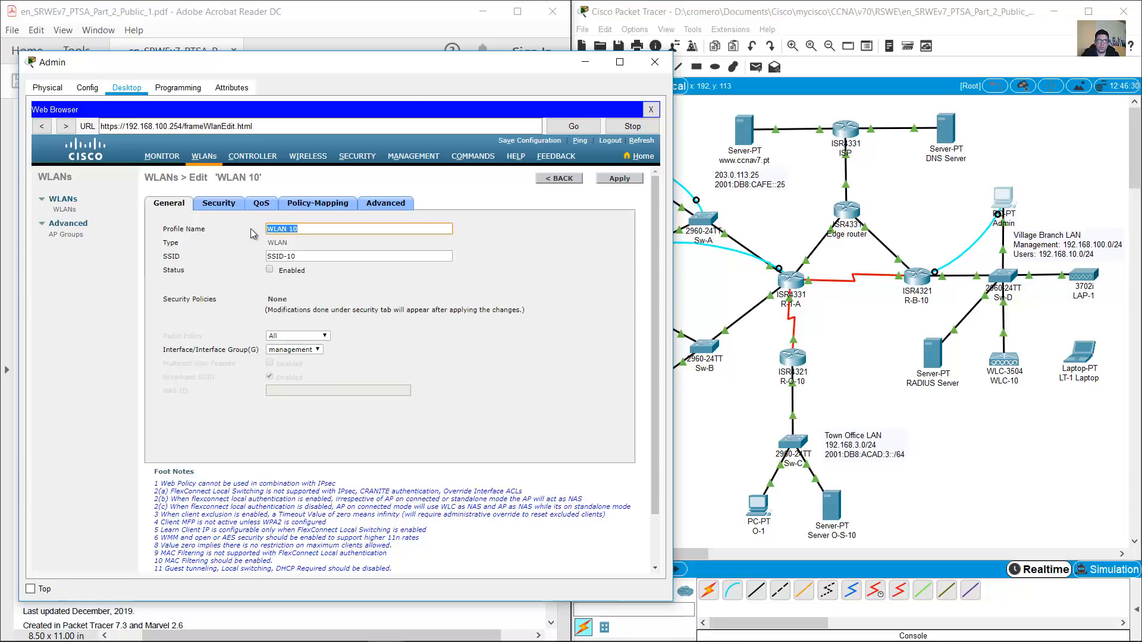
left_click(304, 230)
left_click(270, 269)
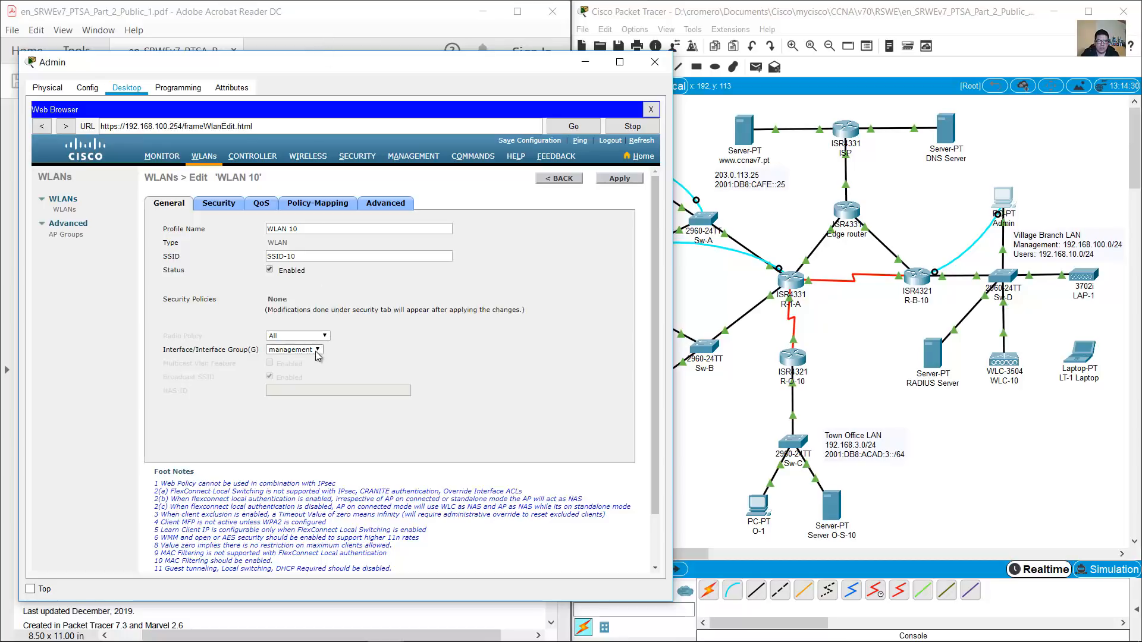
Assign WLAN 10 to the WLAN 10 interface and apply the change
left_click(330, 47)
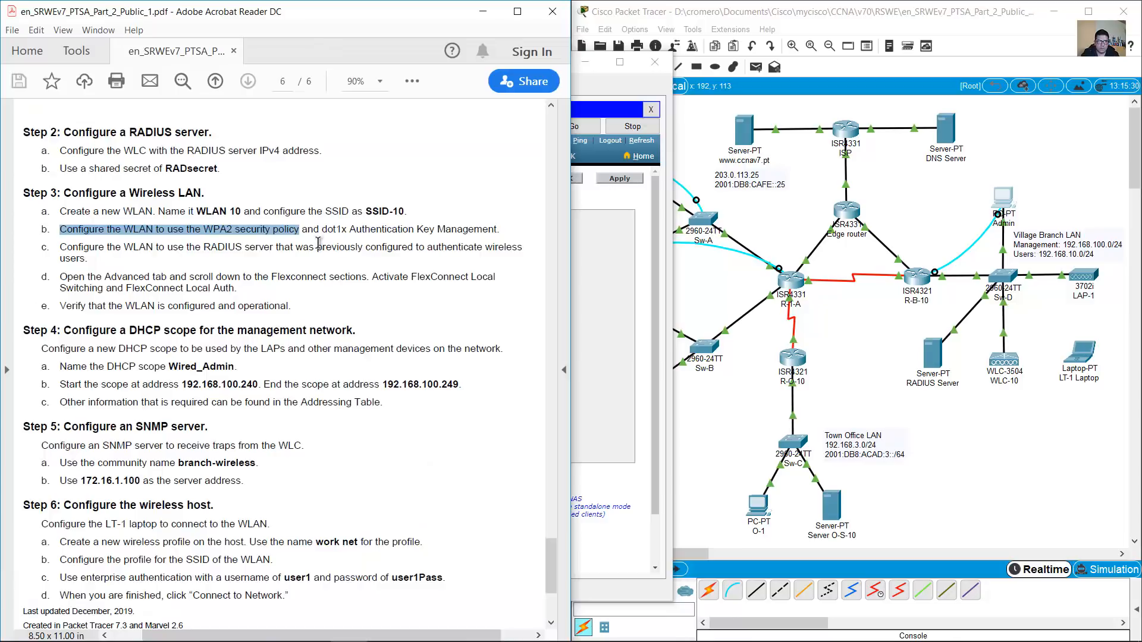
left_click(584, 318)
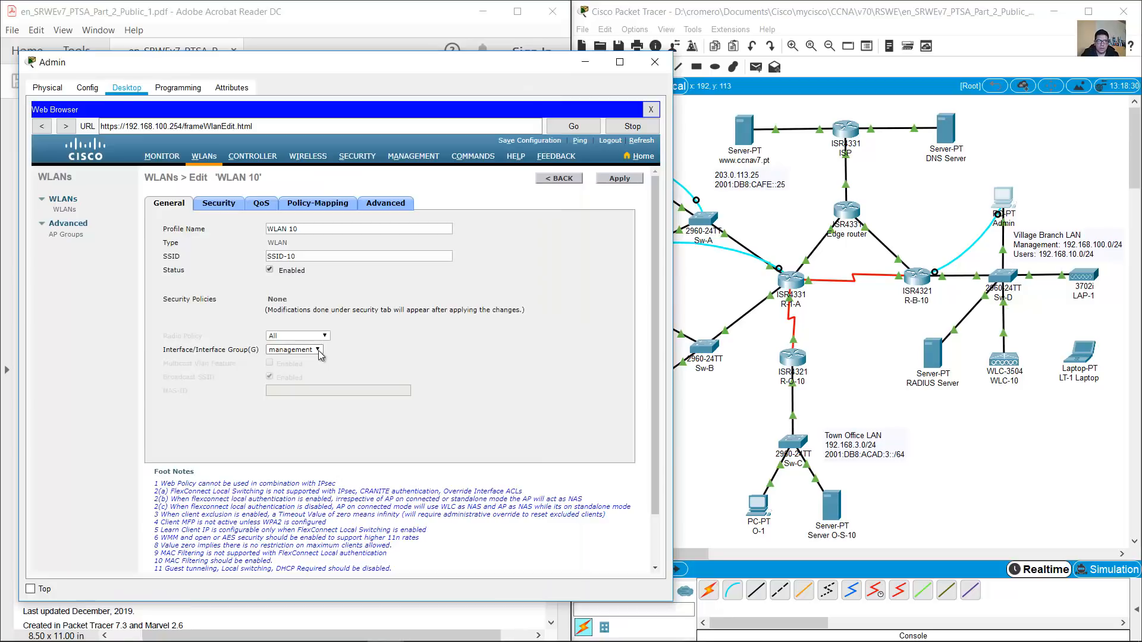
left_click_drag(163, 350, 248, 351)
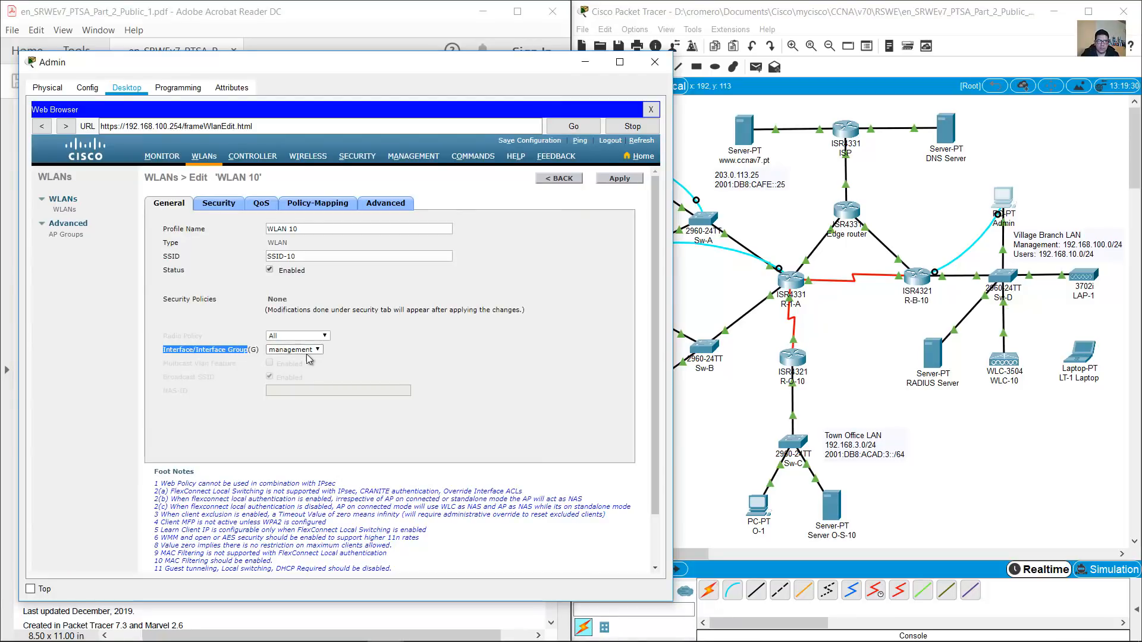
left_click(313, 351)
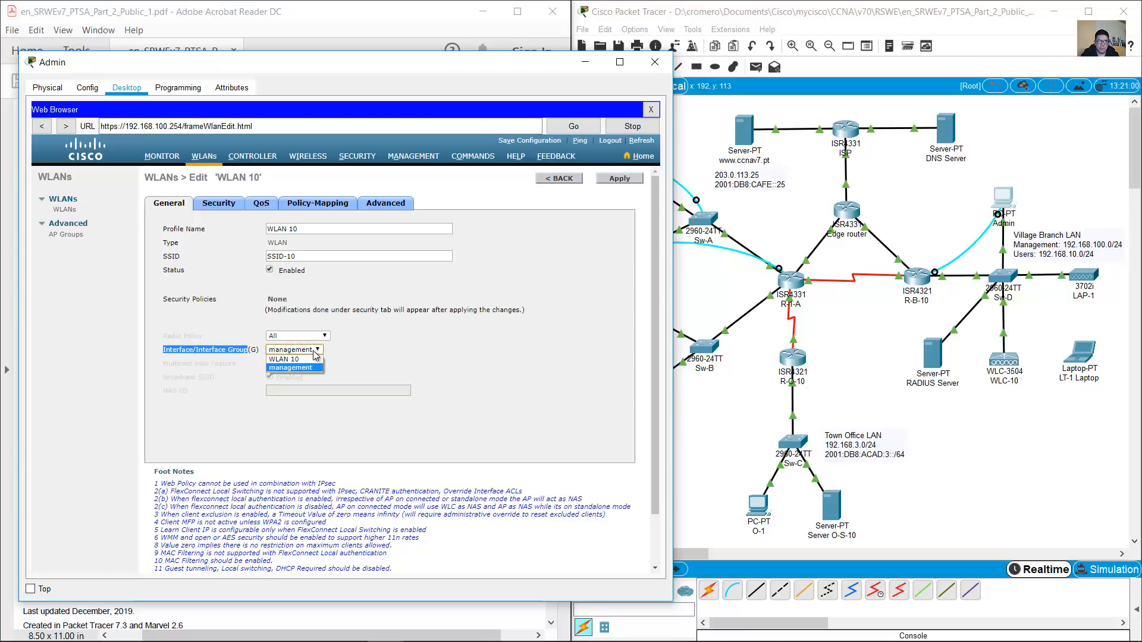
left_click(282, 360)
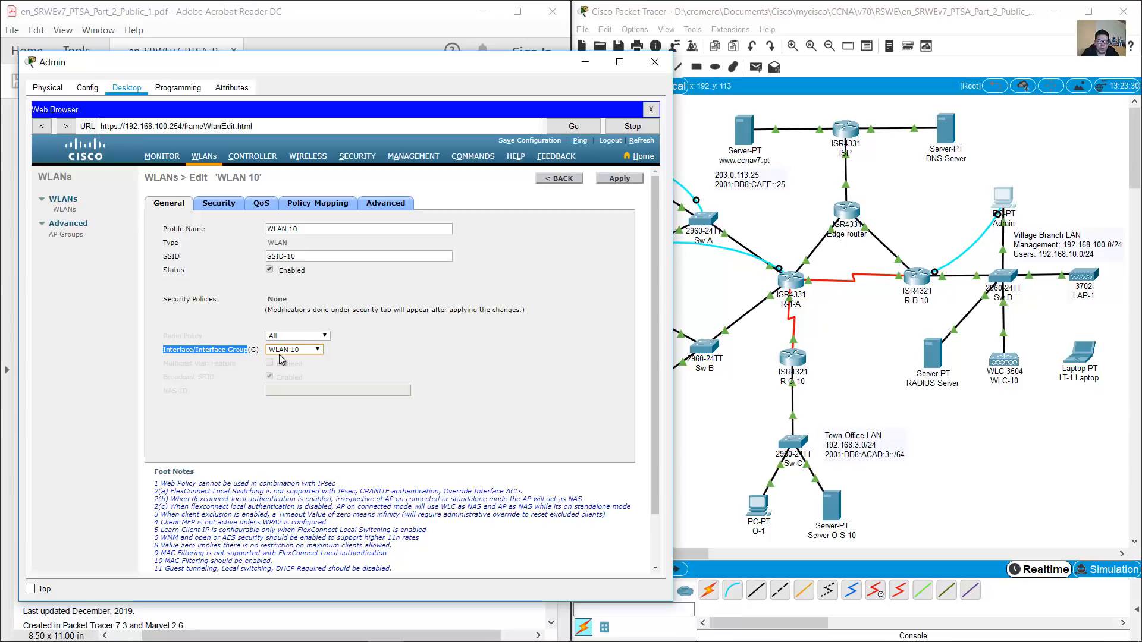
left_click(305, 361)
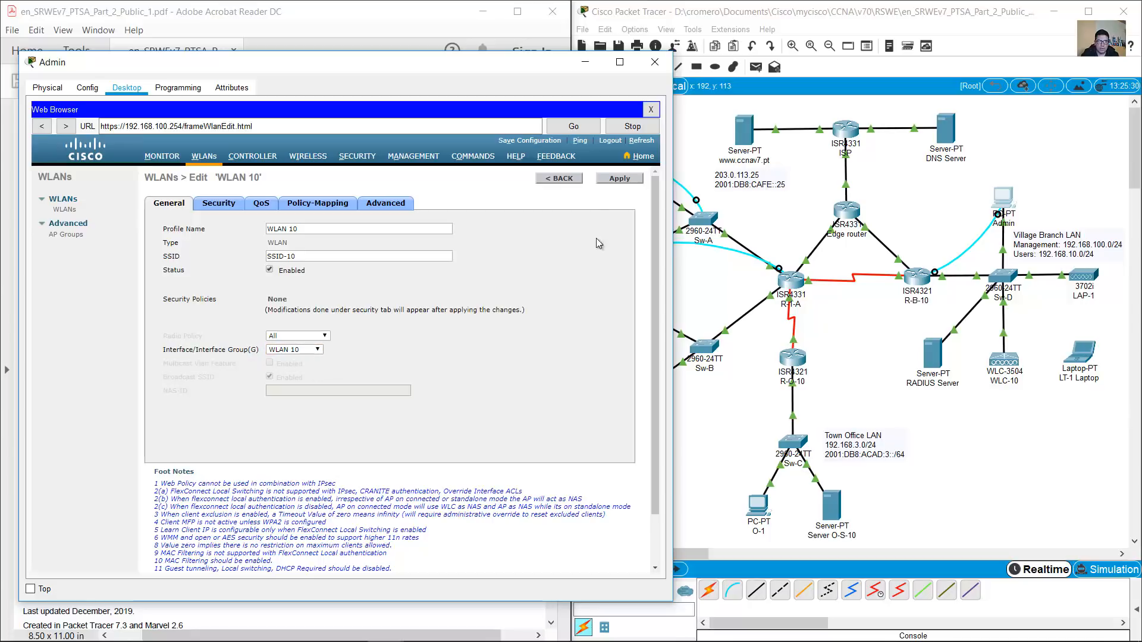
left_click(620, 178)
left_click(399, 358)
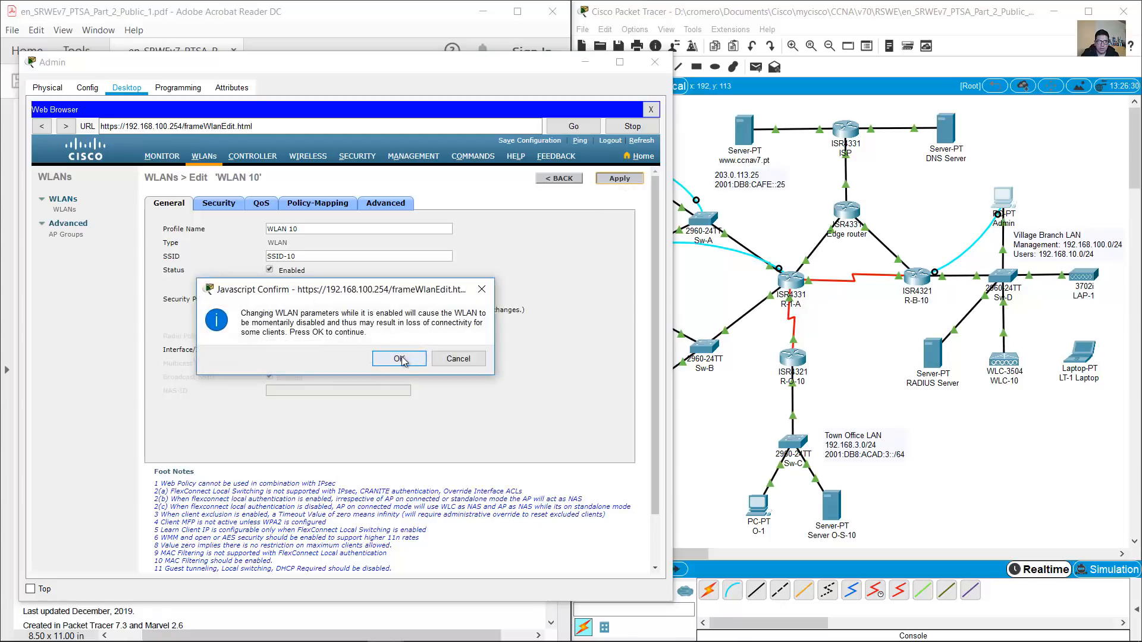
Look up the WPA2 security step in the lab instructions
left_click(376, 22)
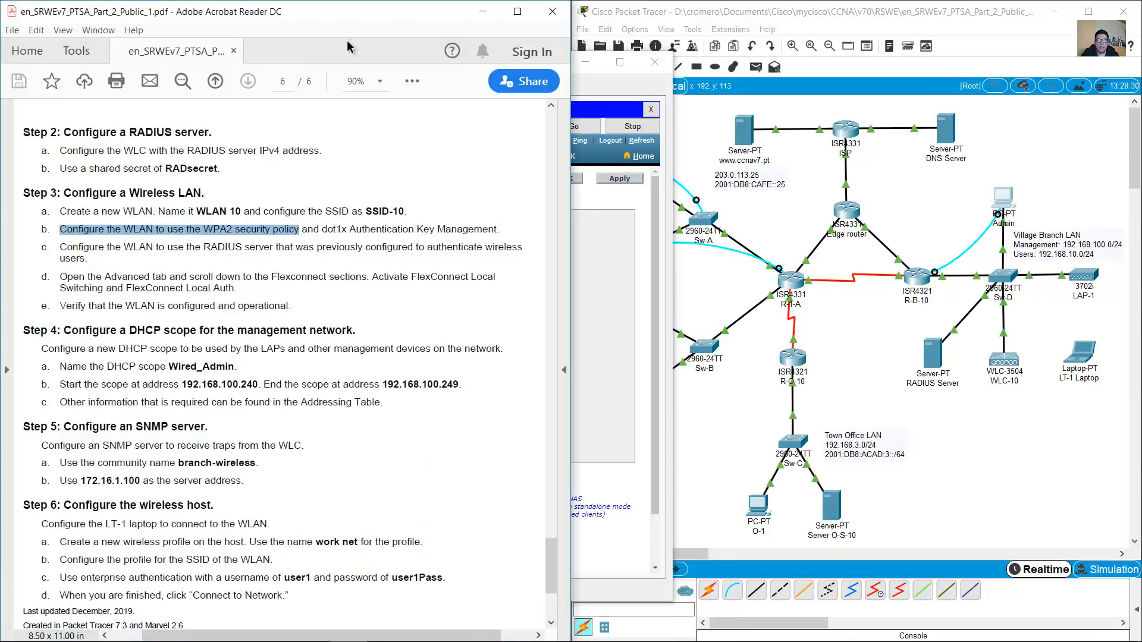
left_click(154, 234)
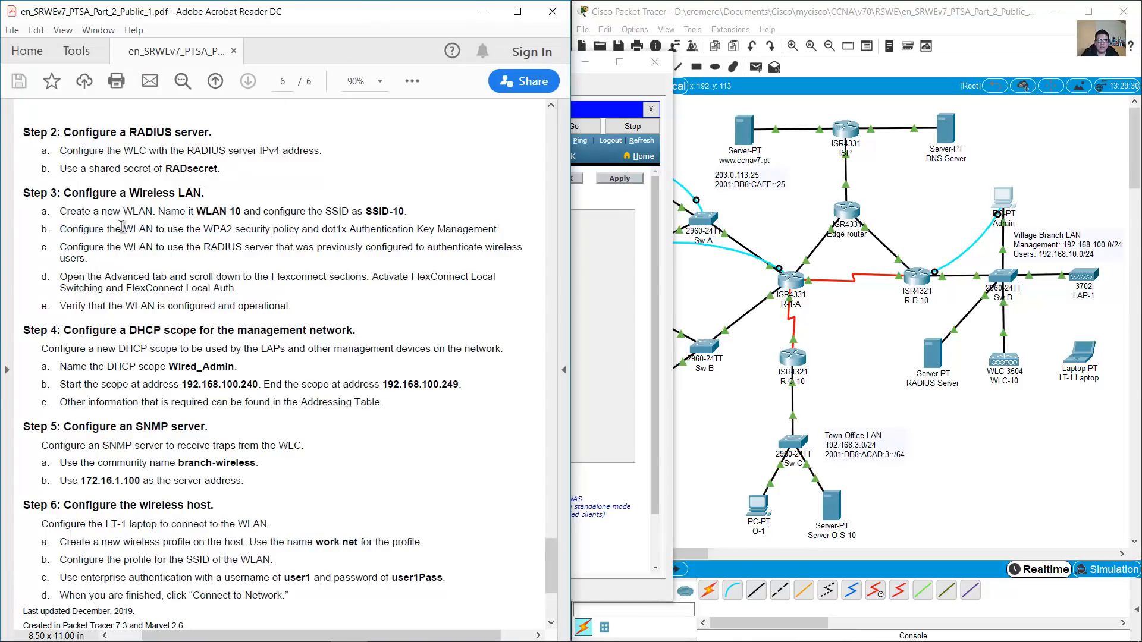
left_click_drag(60, 231, 299, 235)
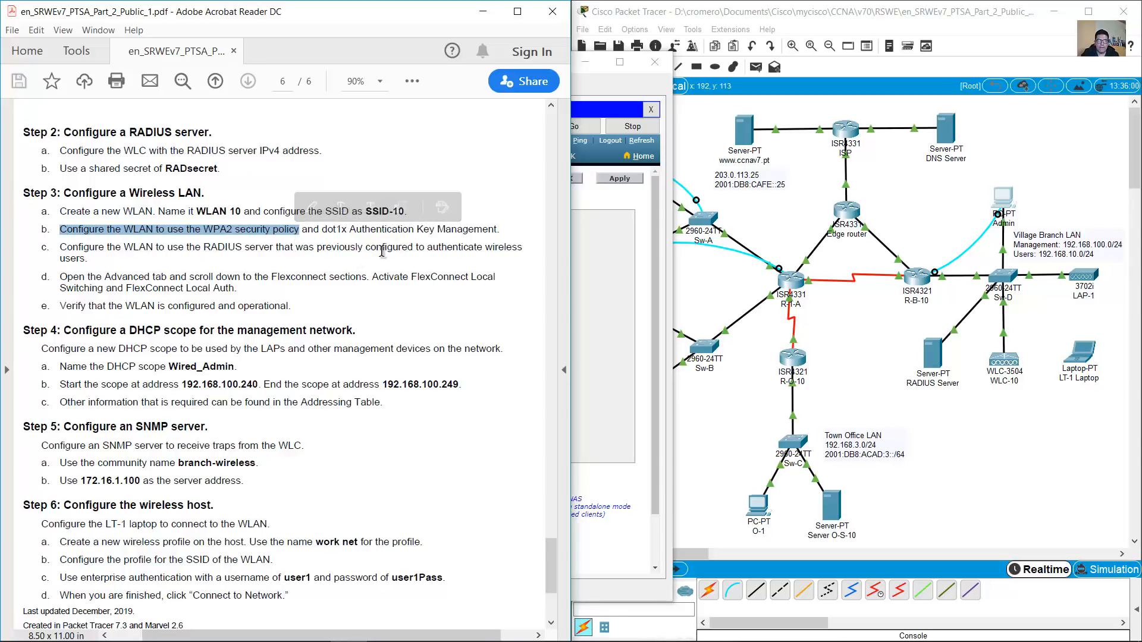
left_click(611, 248)
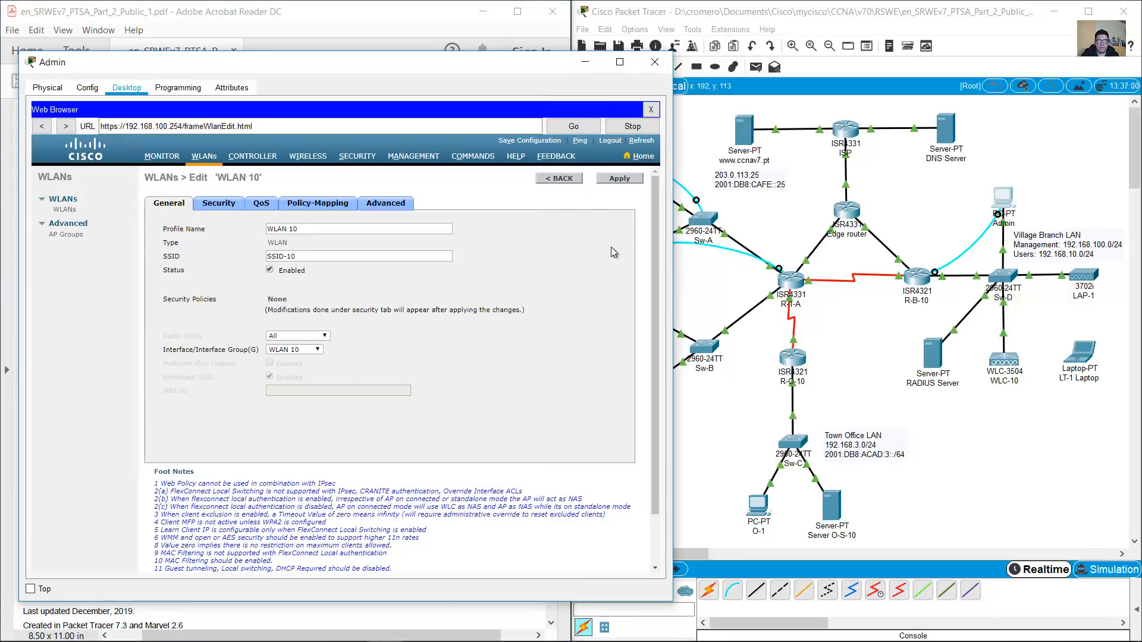
Set Layer 2 Security to WPA+WPA2 and enable WPA2 Policy with AES encryption
left_click(222, 204)
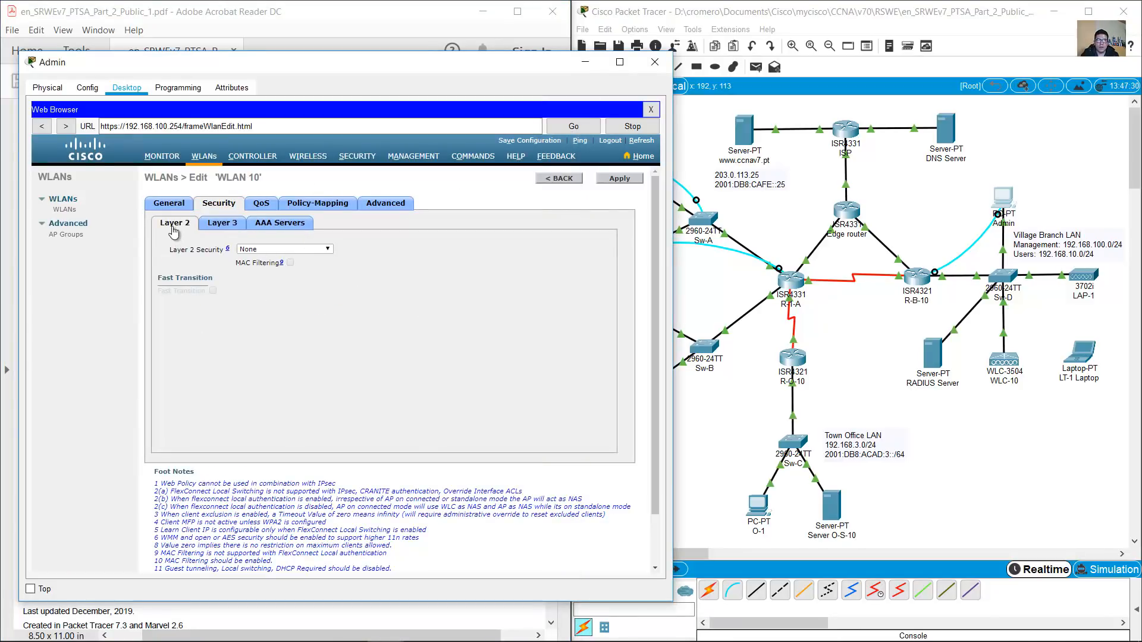
left_click(302, 250)
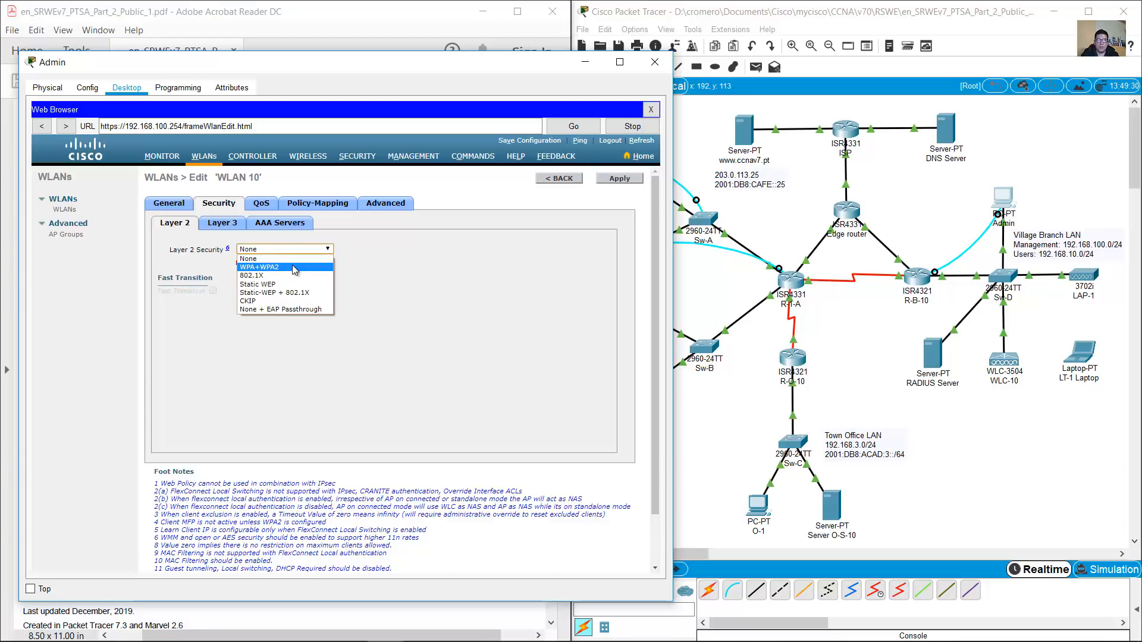
left_click(291, 265)
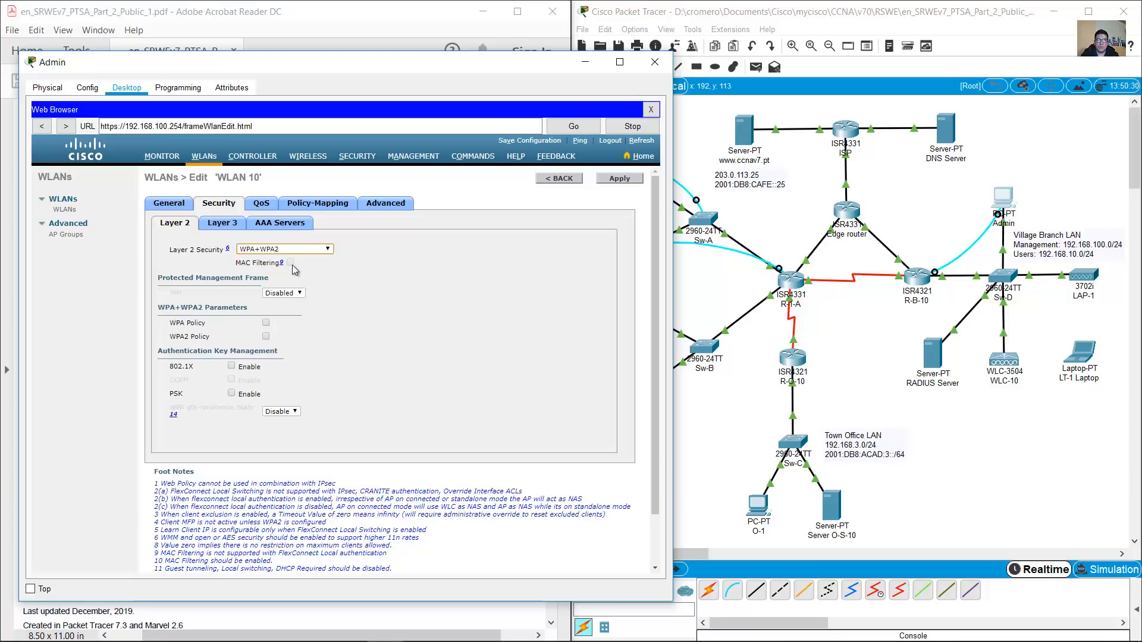
left_click_drag(170, 337, 198, 339)
left_click(188, 337)
left_click_drag(169, 323, 205, 326)
left_click(173, 338)
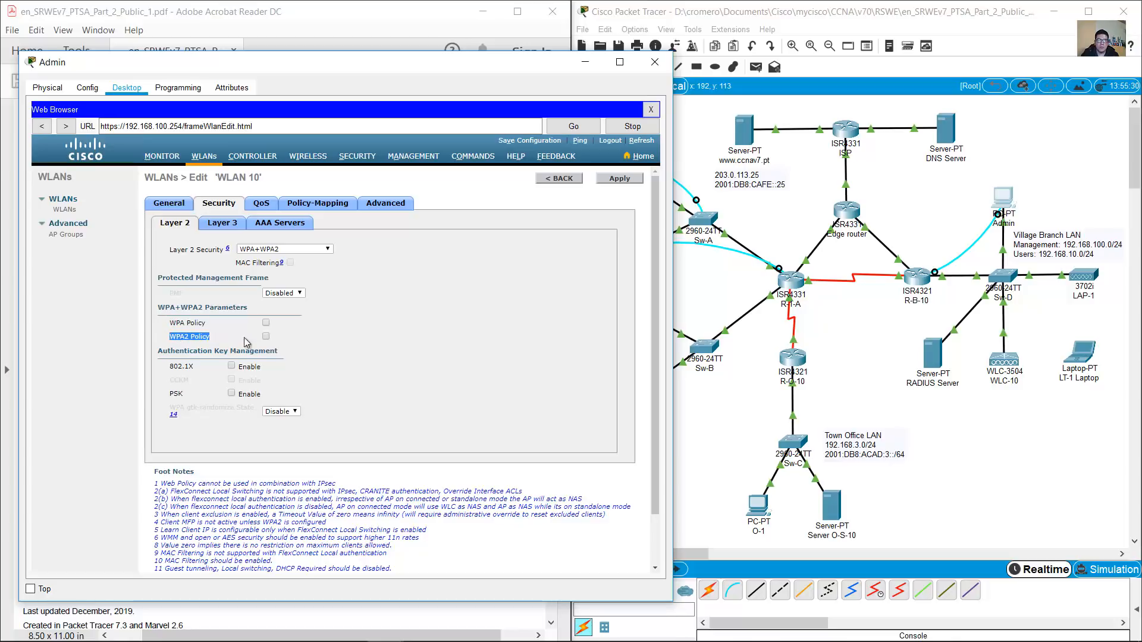
left_click(267, 337)
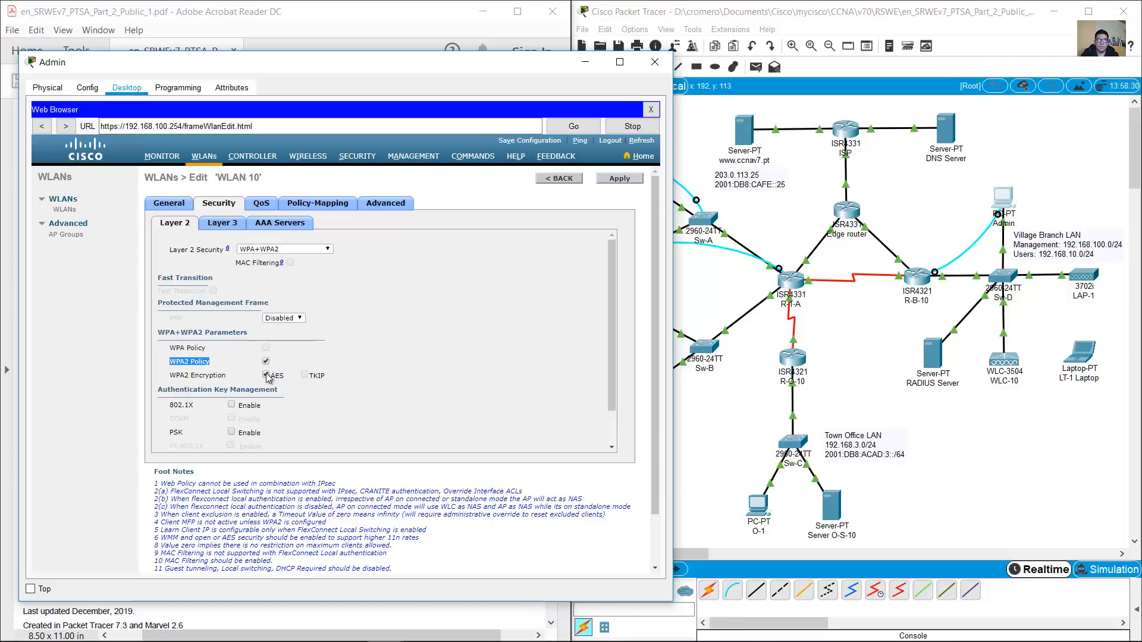
Enable 802.1X authentication key management, as step 3b requires
left_click(335, 44)
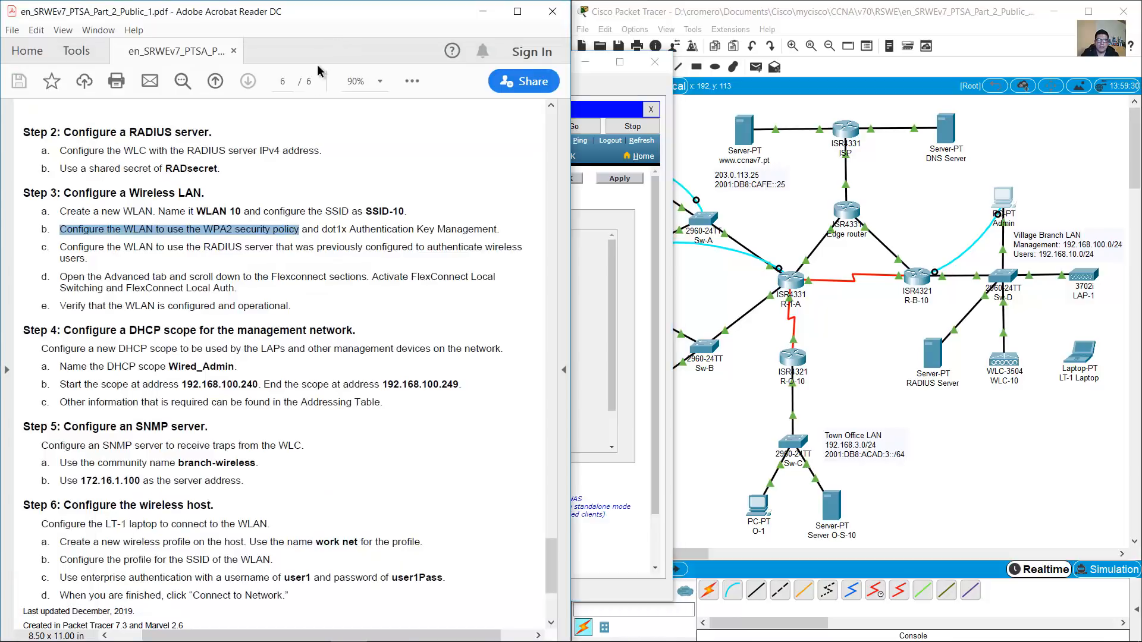
left_click(322, 229)
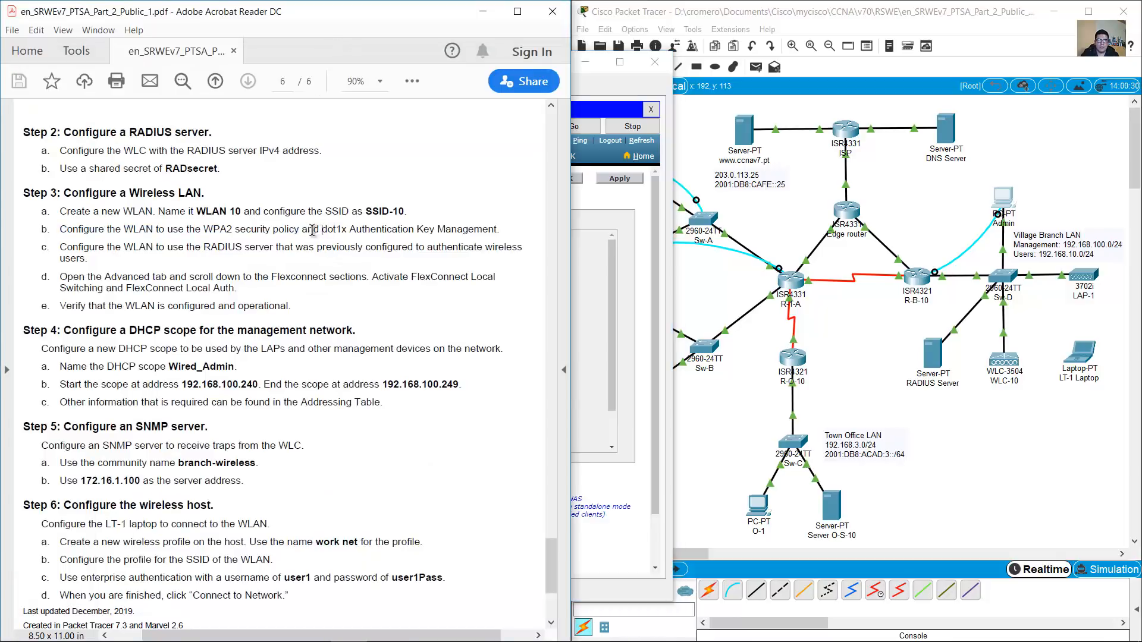
left_click_drag(322, 229, 483, 238)
left_click(586, 275)
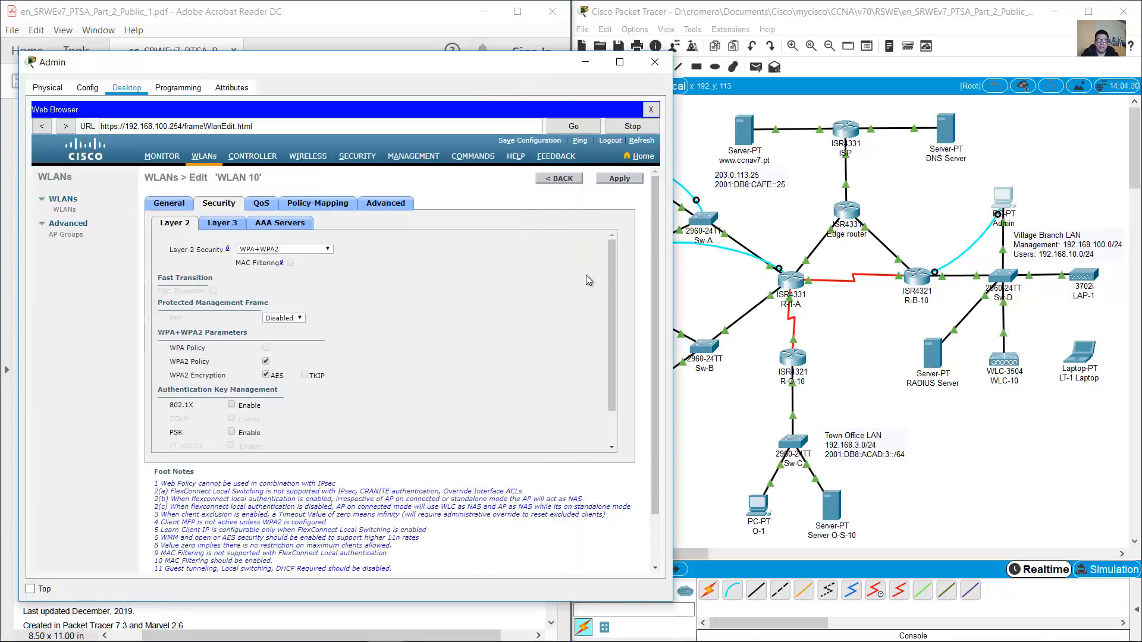
double_click(180, 406)
left_click_drag(182, 407, 195, 405)
left_click(175, 406)
left_click_drag(162, 390, 299, 401)
left_click(204, 410)
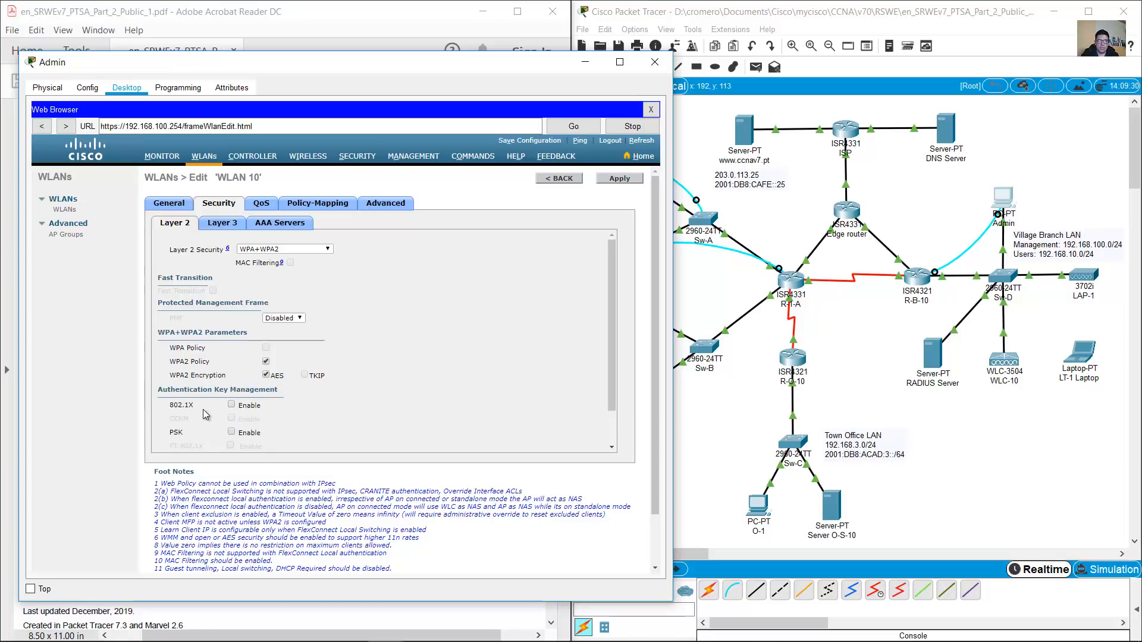
left_click(231, 405)
double_click(174, 429)
left_click(186, 406)
Read step c on wireless authentication in the lab instructions
left_click(397, 13)
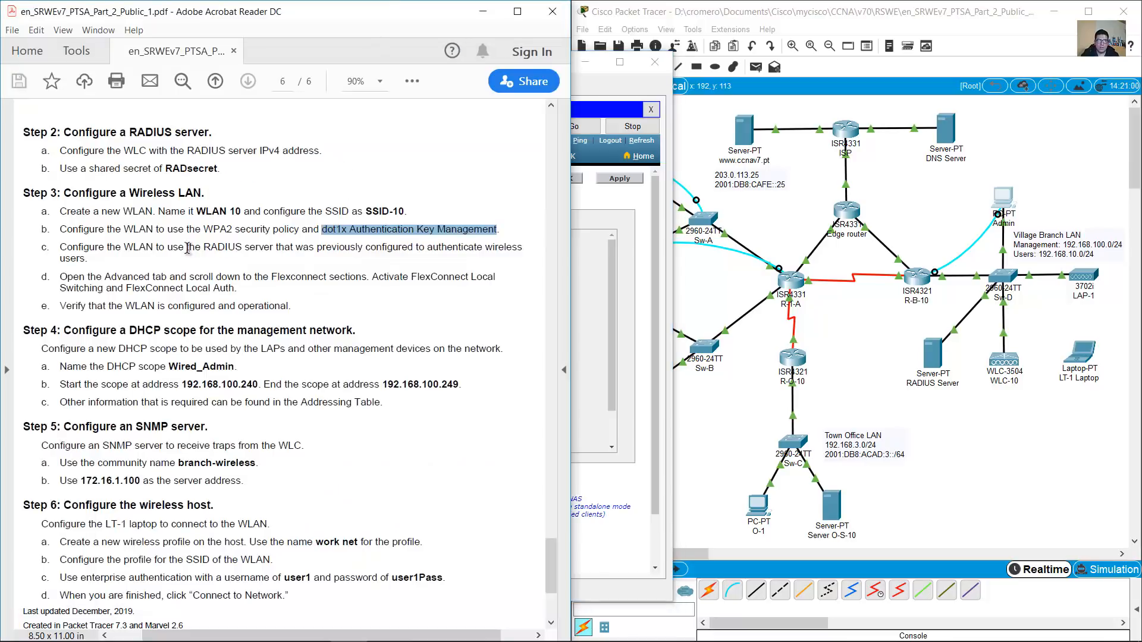
left_click_drag(60, 247, 419, 250)
left_click(588, 284)
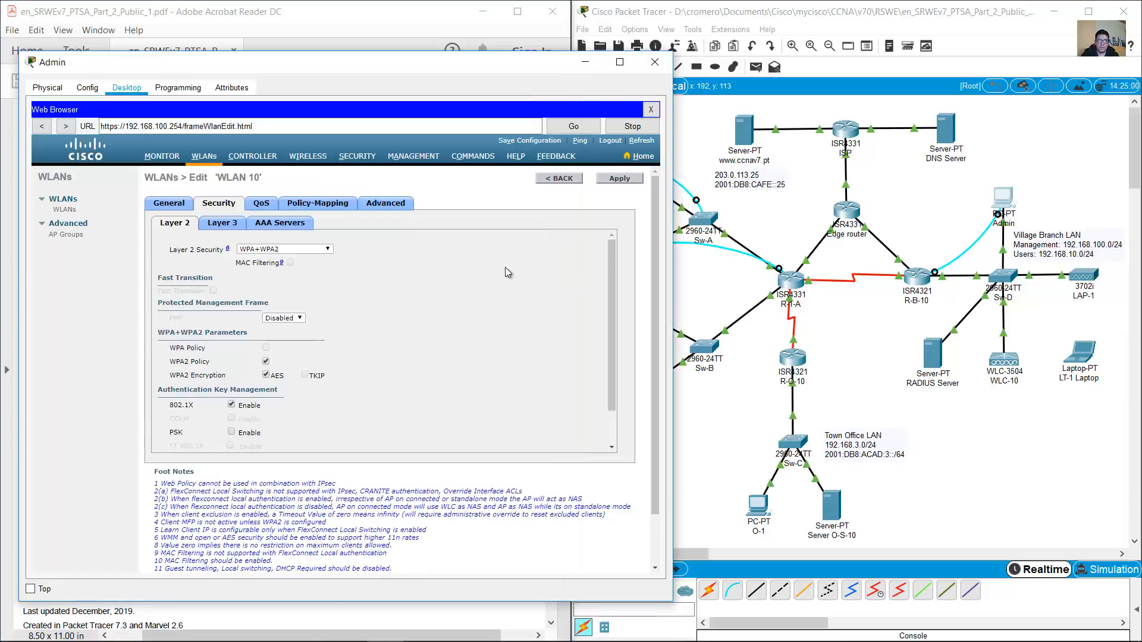
left_click(387, 16)
left_click(405, 245)
left_click_drag(415, 245, 89, 259)
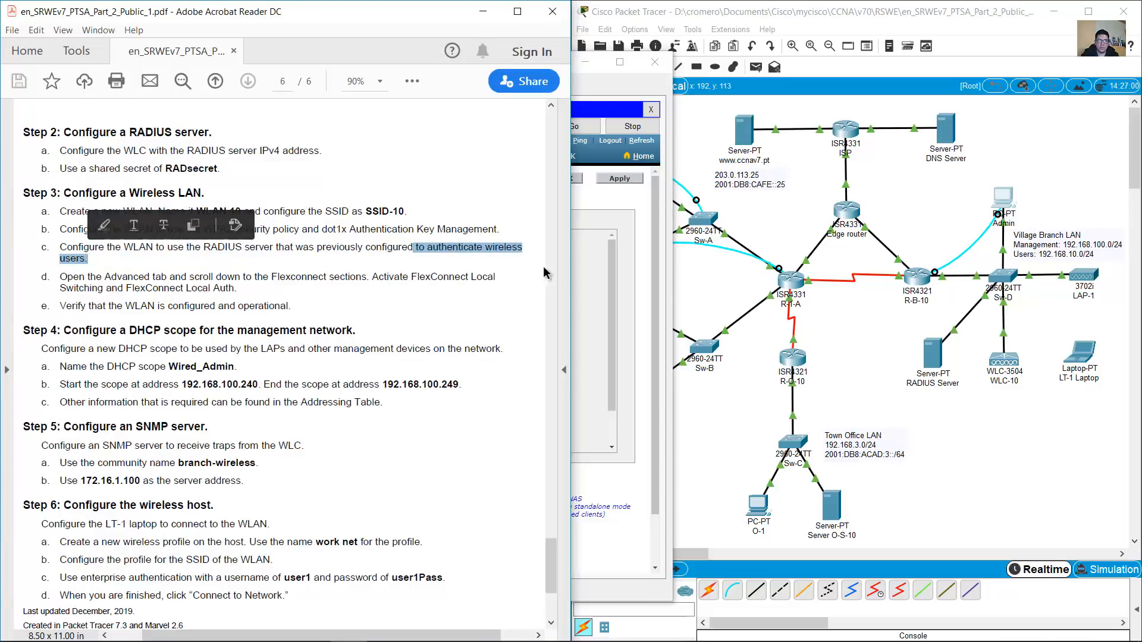
left_click(582, 270)
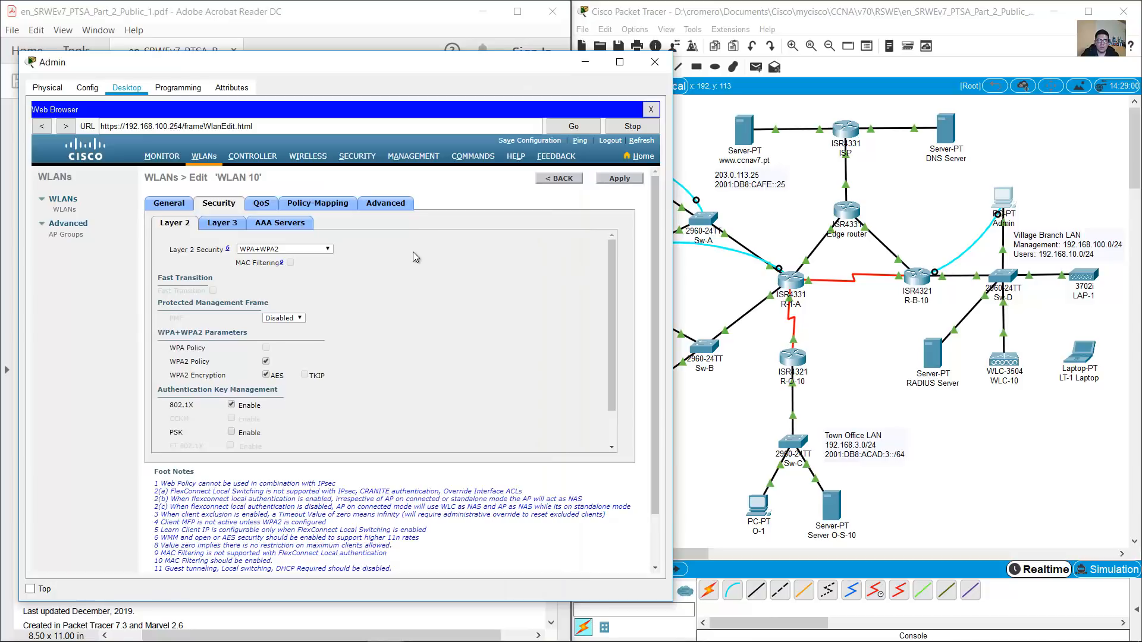
Set AAA authentication Server 1 to 172.16.1.100, port 1812
left_click(278, 226)
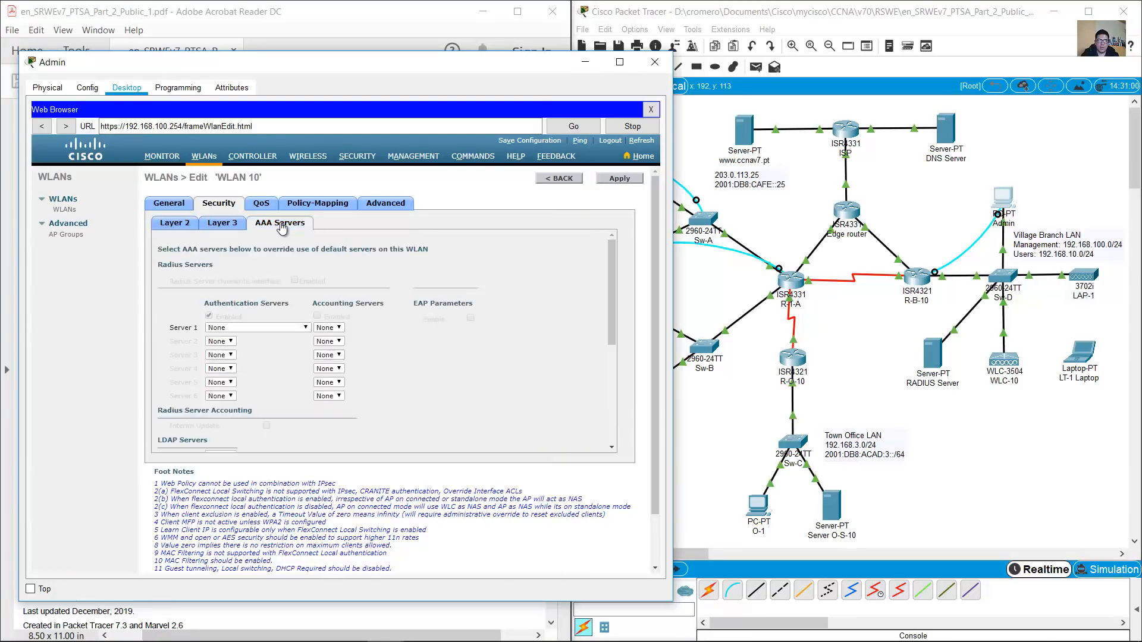
left_click(269, 327)
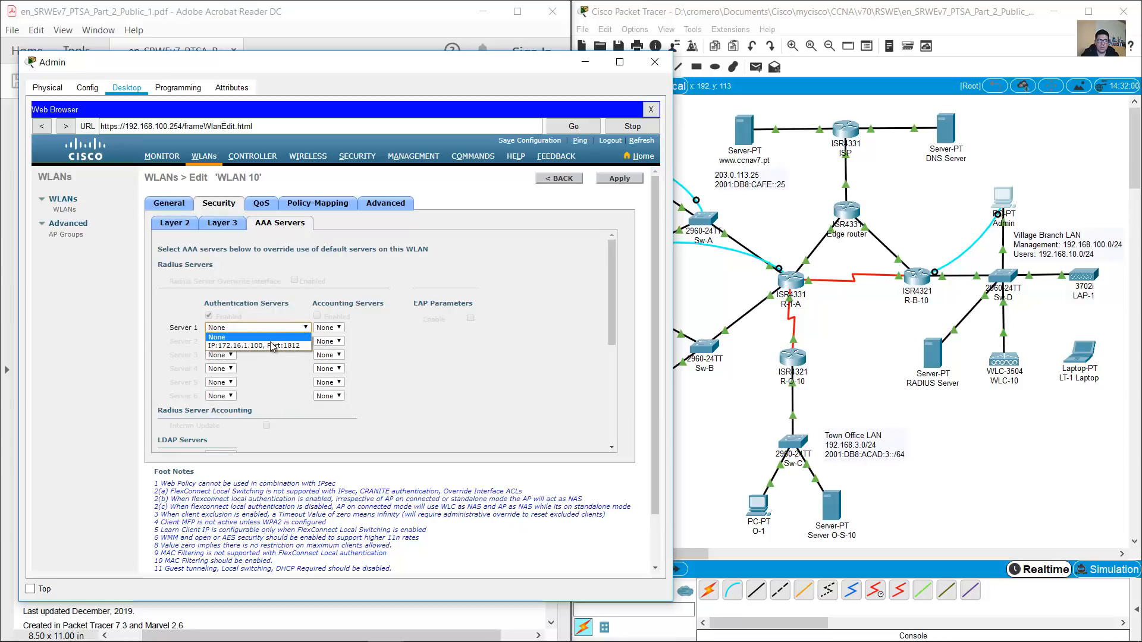
left_click(271, 346)
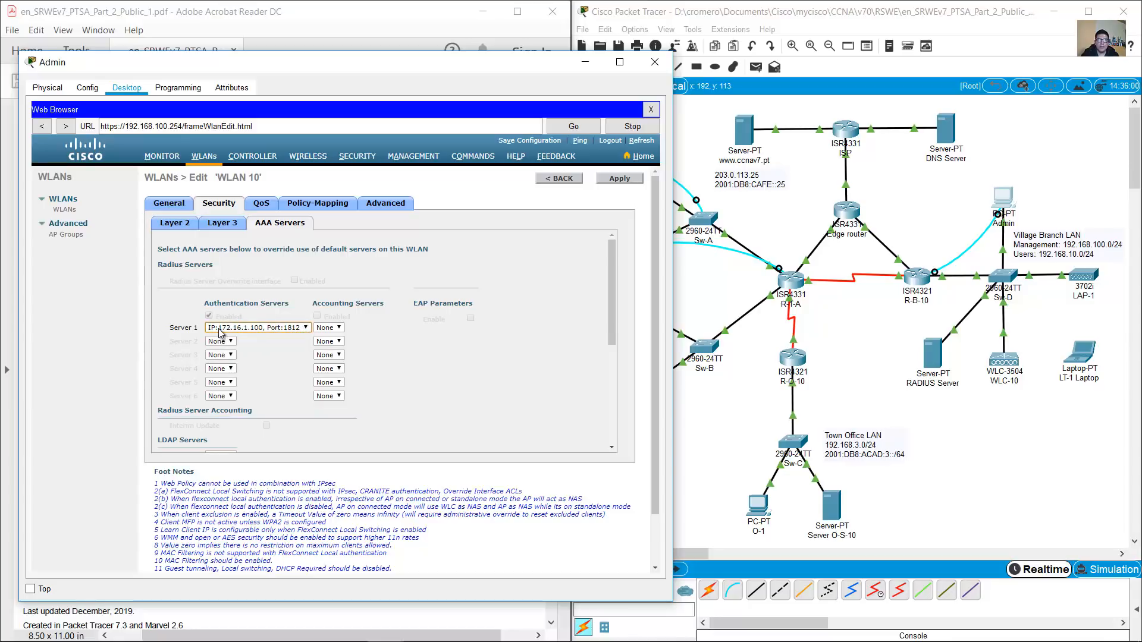
Check the Advanced settings step and open WLAN 10's Advanced tab
left_click(419, 22)
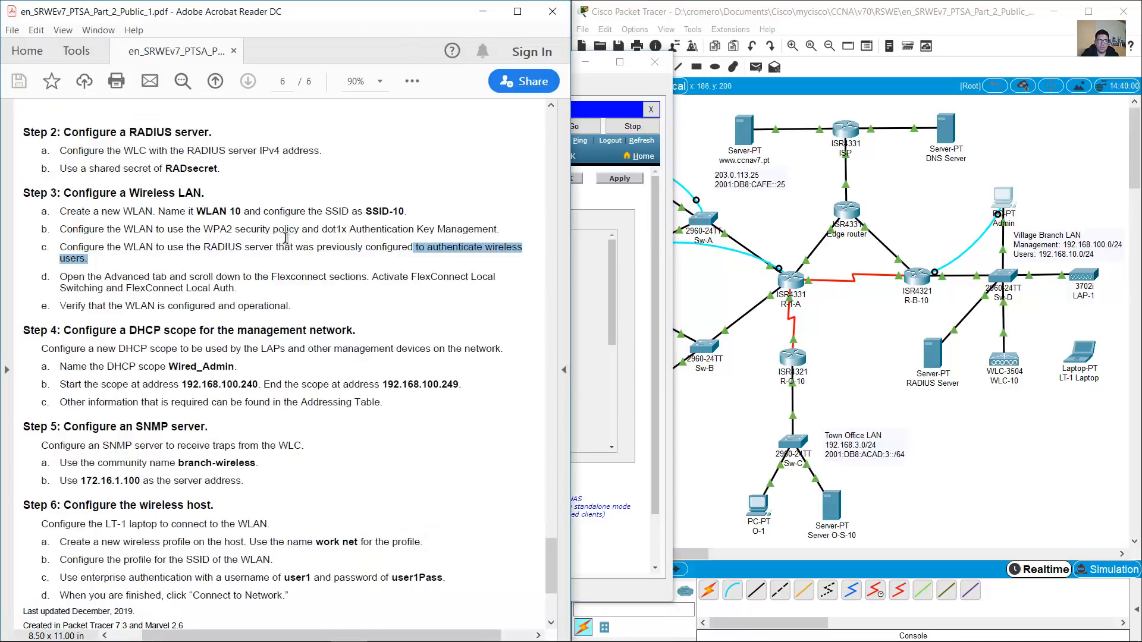
left_click_drag(65, 275, 205, 278)
left_click(588, 285)
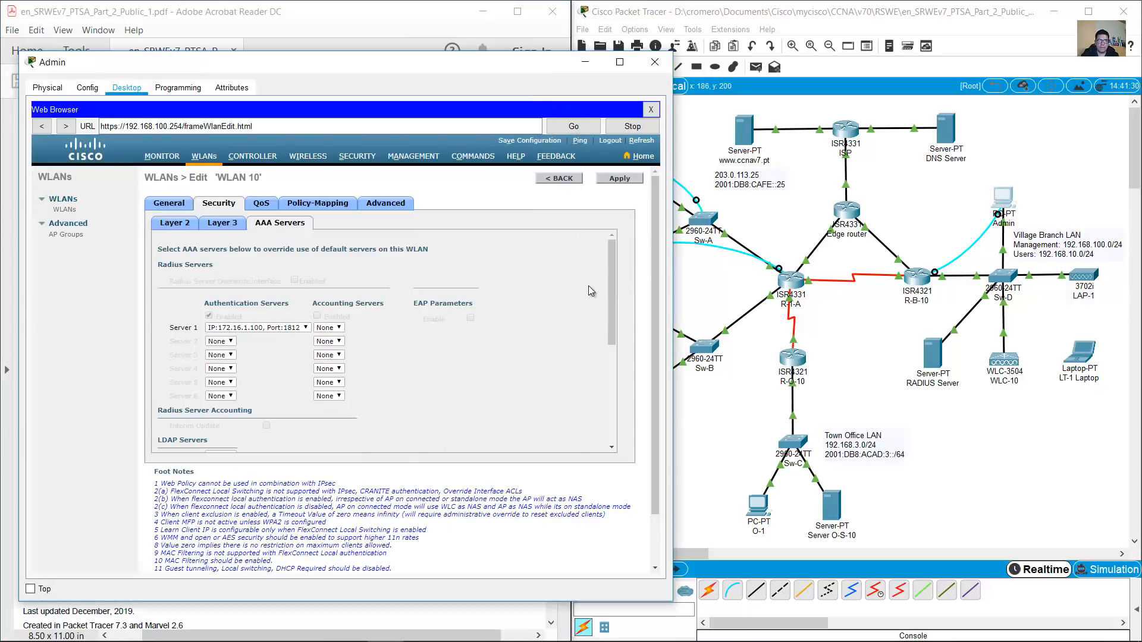
left_click(390, 203)
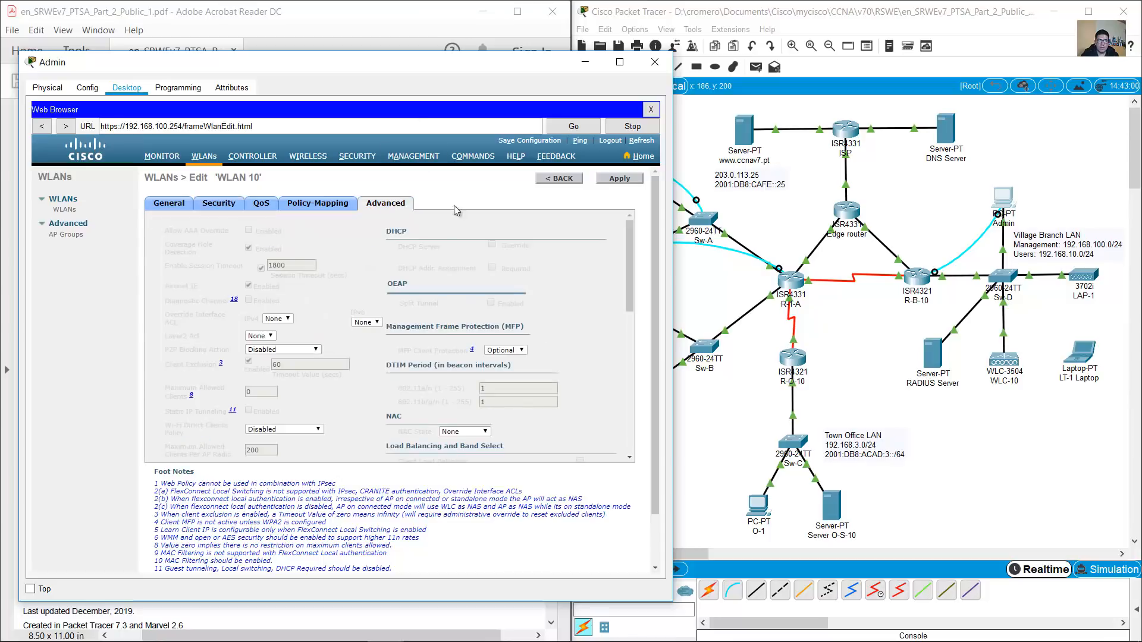
Read the FlexConnect requirements in step 3d of the instructions
left_click(377, 29)
left_click_drag(170, 277, 245, 278)
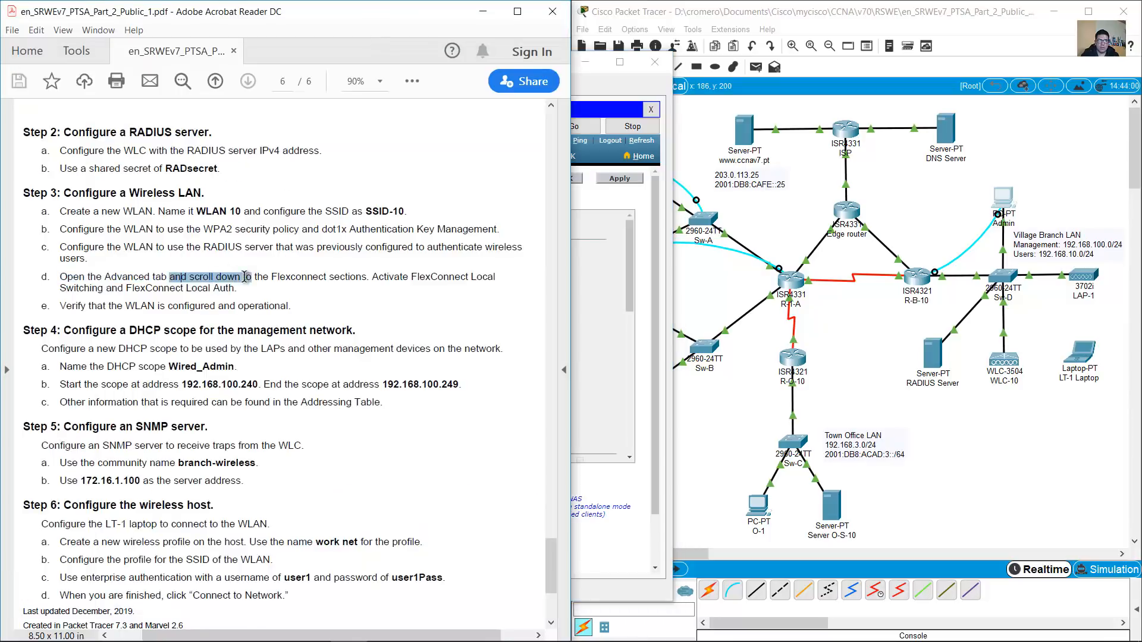
left_click_drag(627, 259, 608, 393)
left_click(365, 46)
left_click_drag(272, 277, 243, 290)
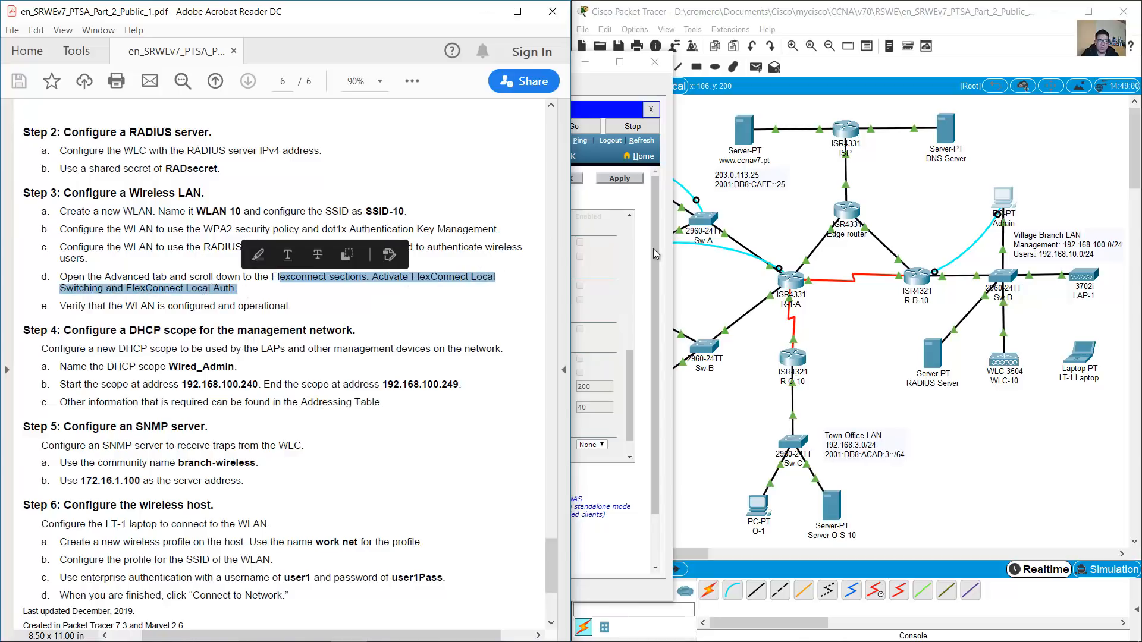
left_click(653, 254)
Tick FlexConnect Local Switching and Local Auth for WLAN 10 and apply
left_click_drag(153, 263, 196, 268)
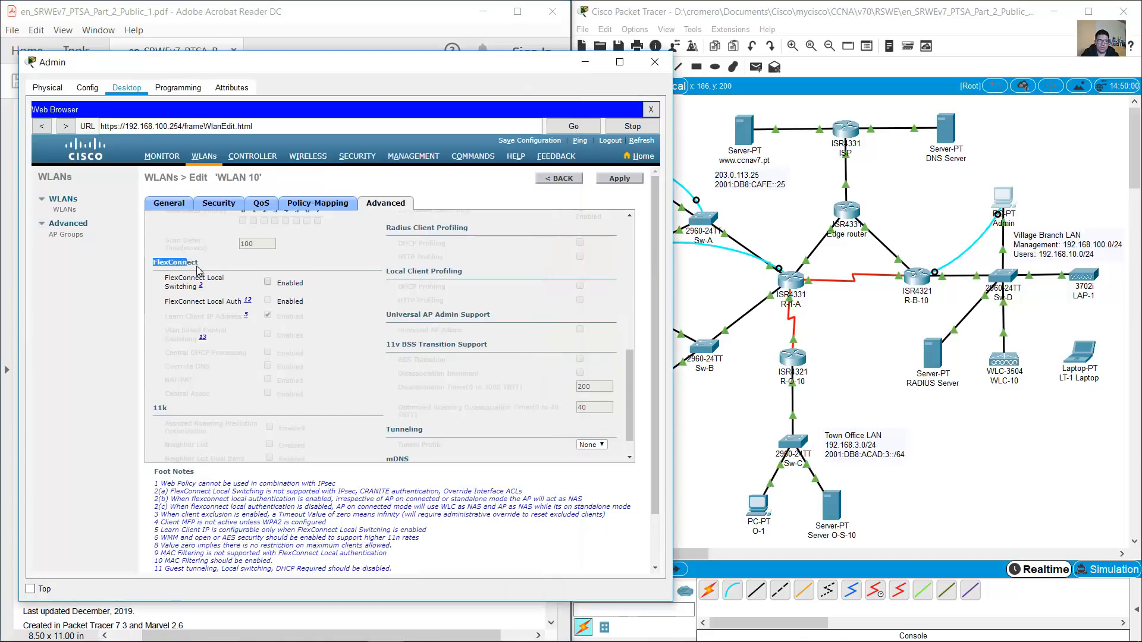
left_click(176, 283)
triple_click(176, 283)
left_click(268, 284)
left_click_drag(169, 301, 218, 303)
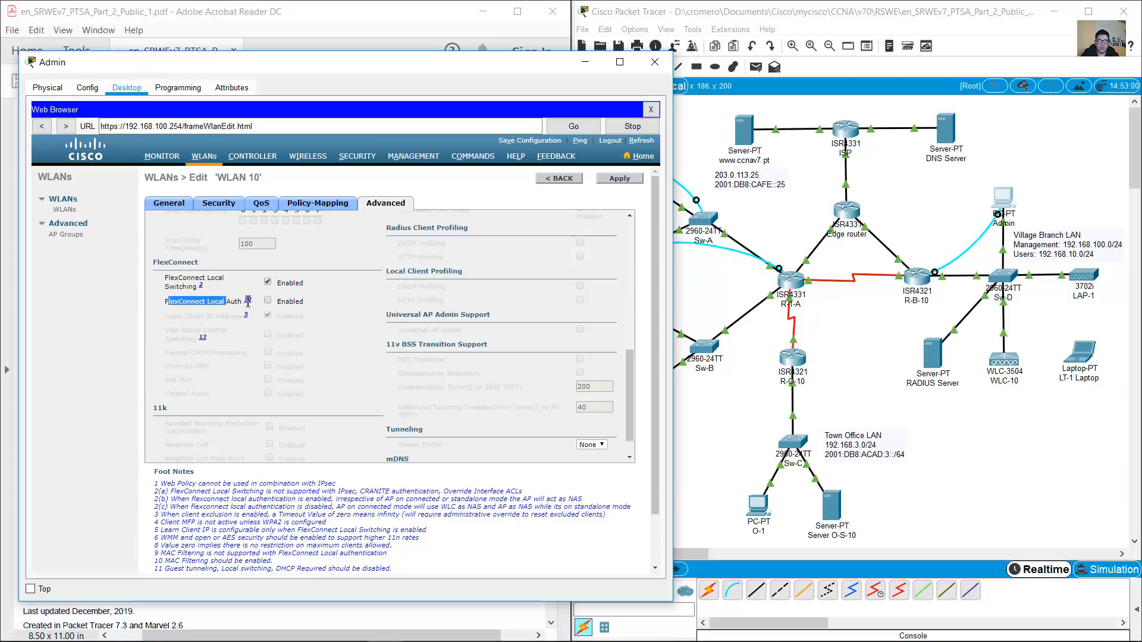
left_click(268, 302)
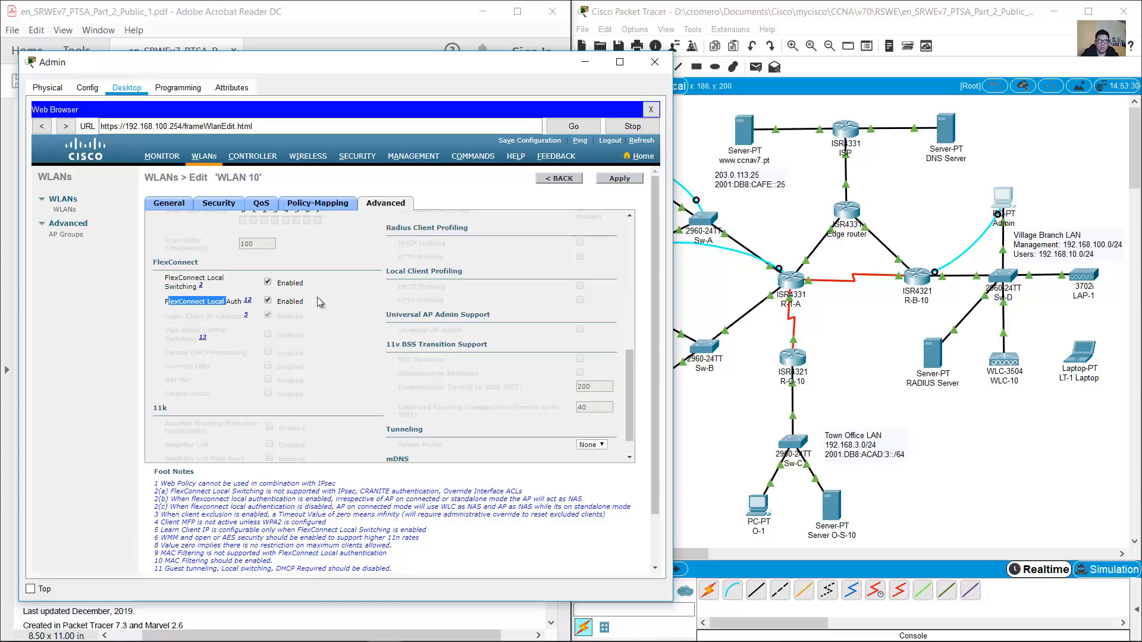
left_click(628, 180)
left_click(420, 366)
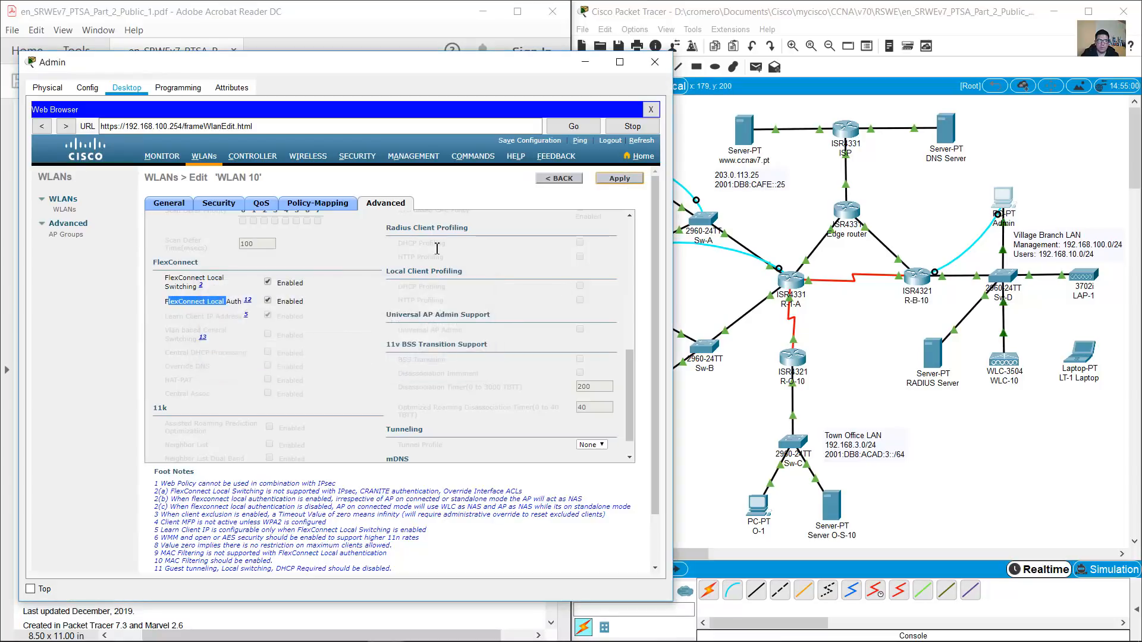
left_click(318, 27)
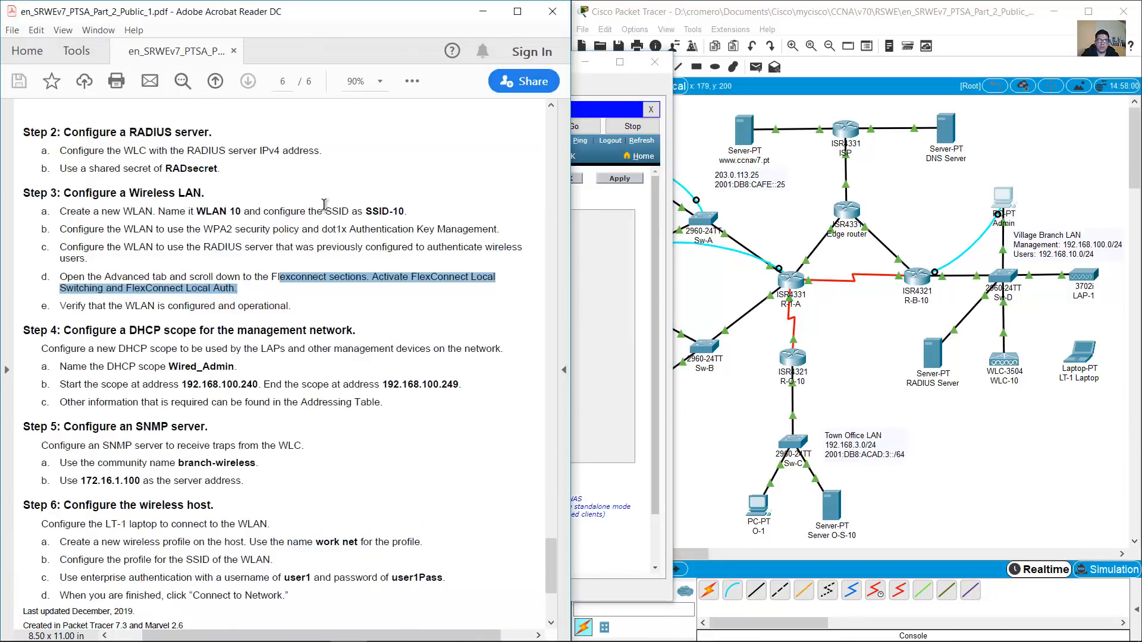
Scroll the PDF to Step 4 and highlight its management-network DHCP scope description
scroll(344, 349, "down", 3)
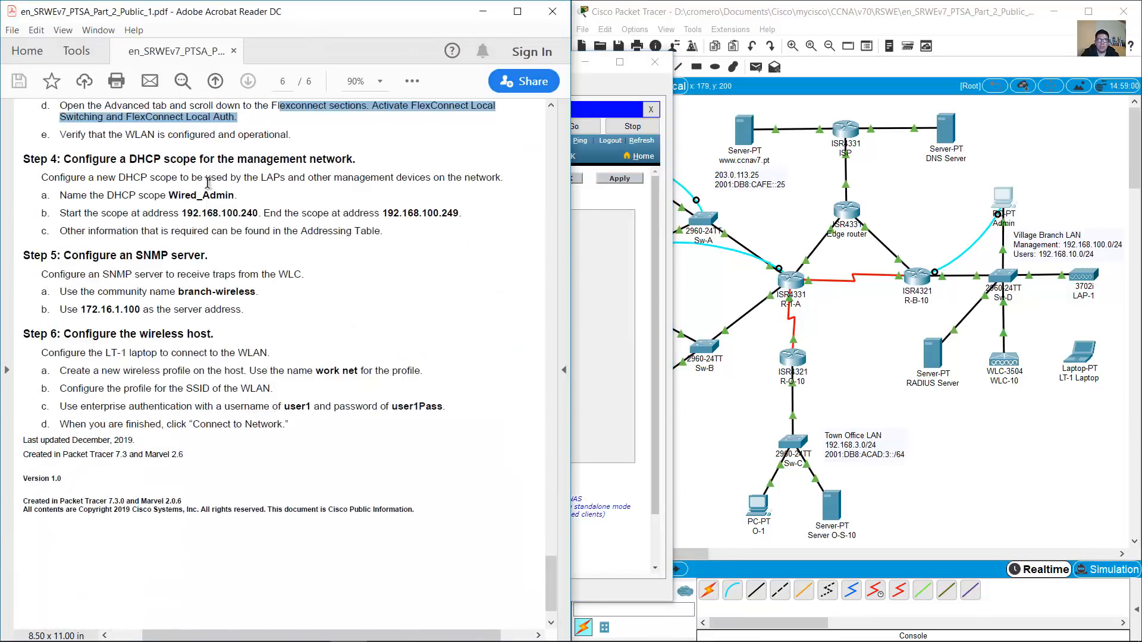
left_click_drag(63, 158, 357, 167)
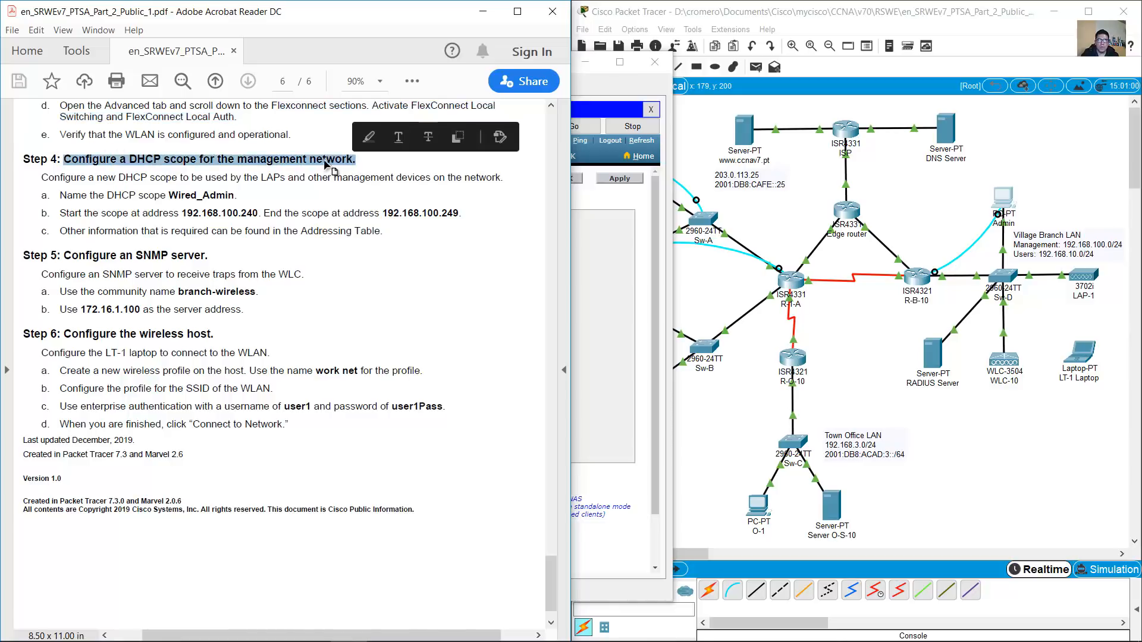
left_click_drag(42, 177, 305, 177)
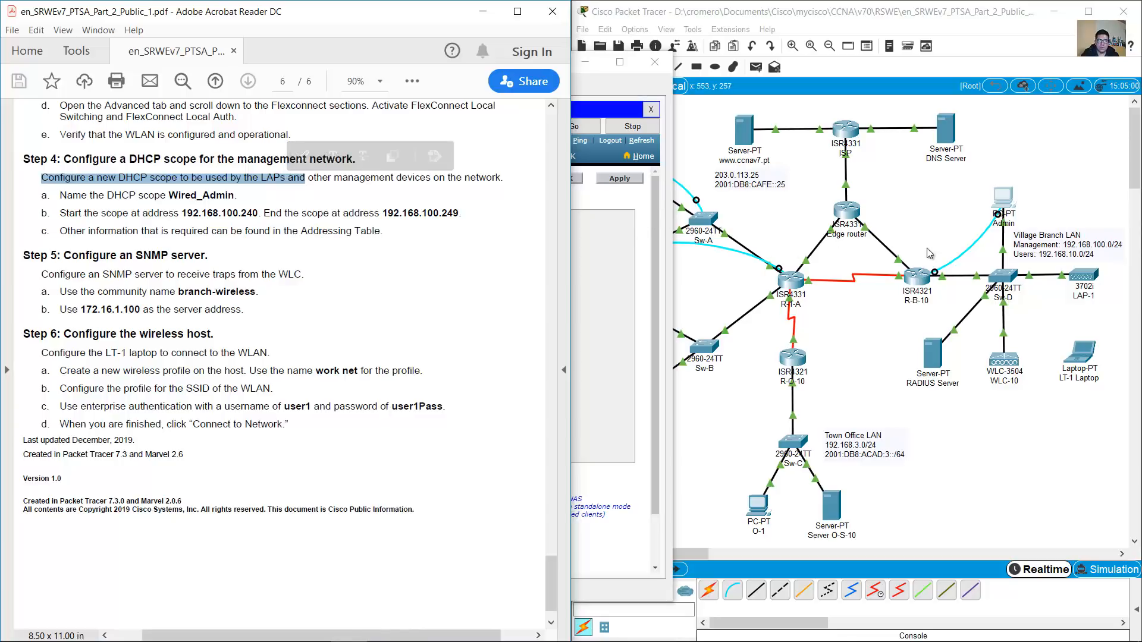
left_click(1107, 229)
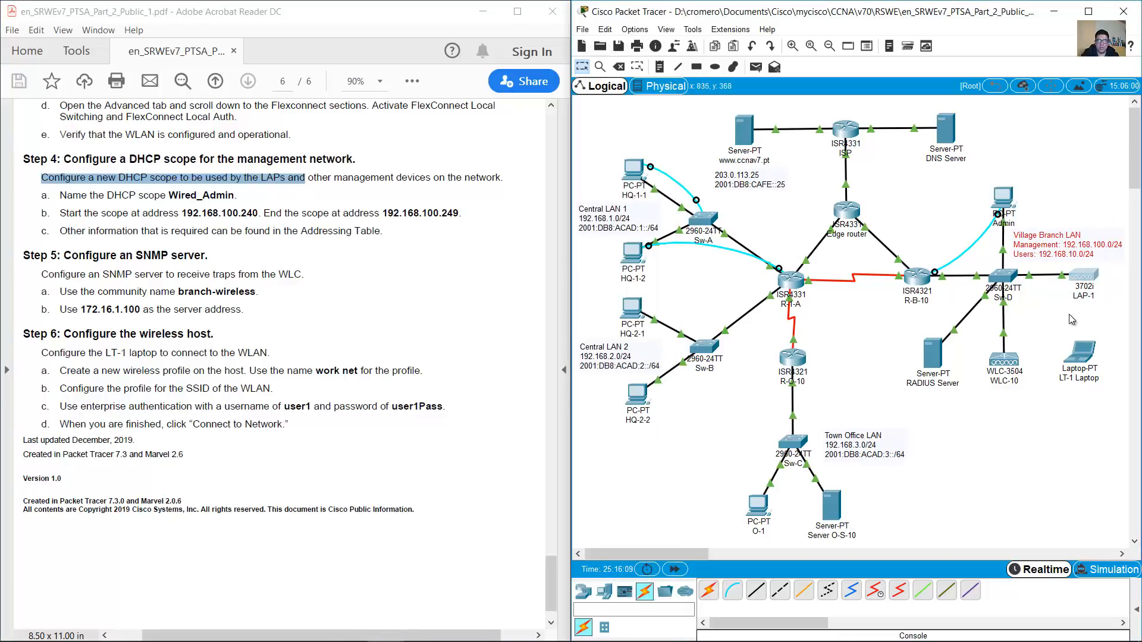
left_click_drag(308, 177, 501, 181)
In the Admin PC browser, go to CONTROLLER > Internal DHCP Server > DHCP Scope
left_click(294, 177)
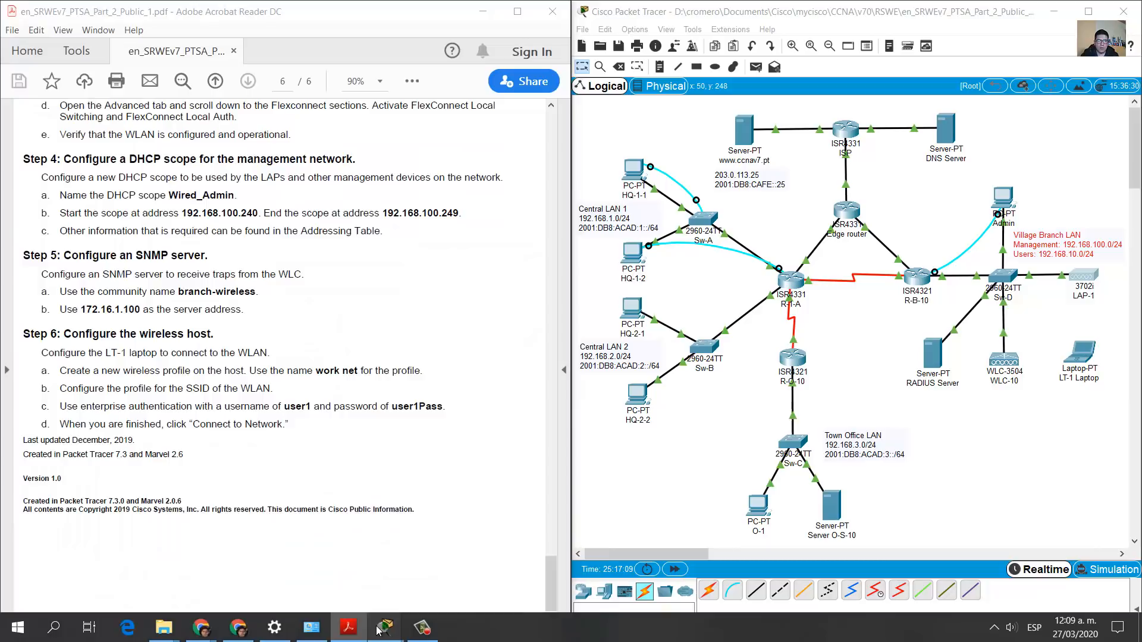
mouse_move(385, 627)
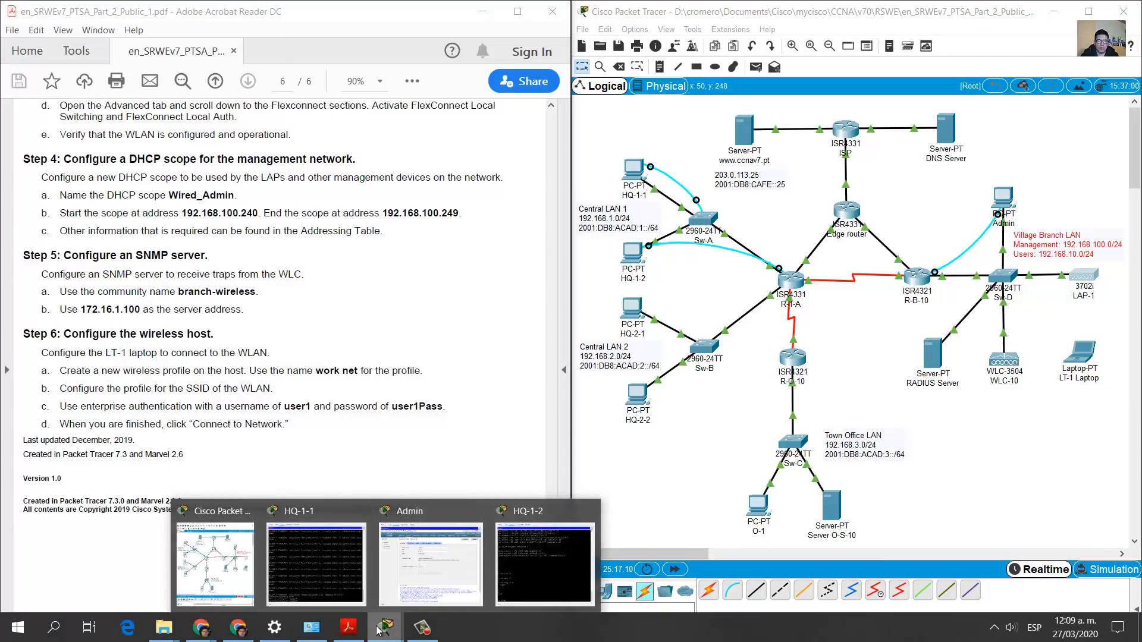
left_click(446, 557)
left_click(264, 157)
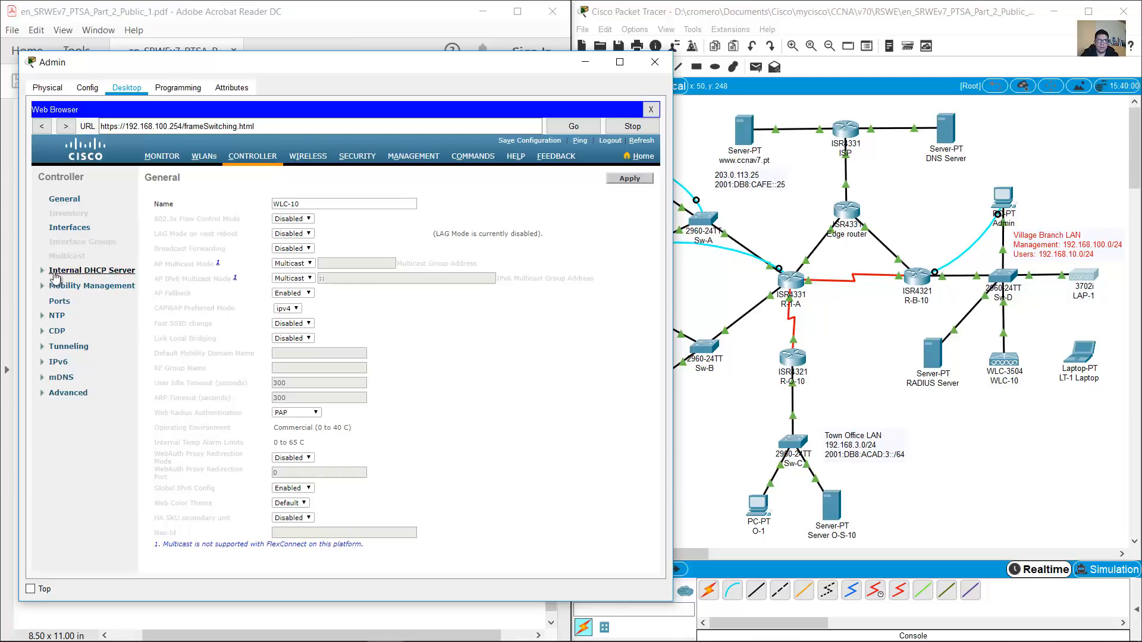
left_click(79, 271)
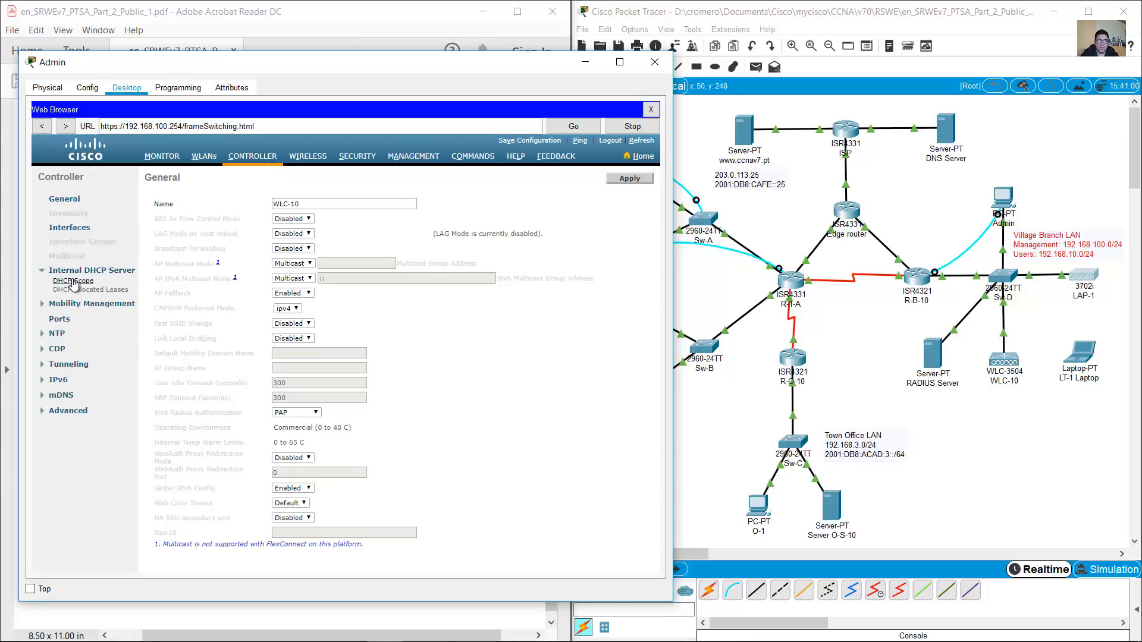
left_click(83, 282)
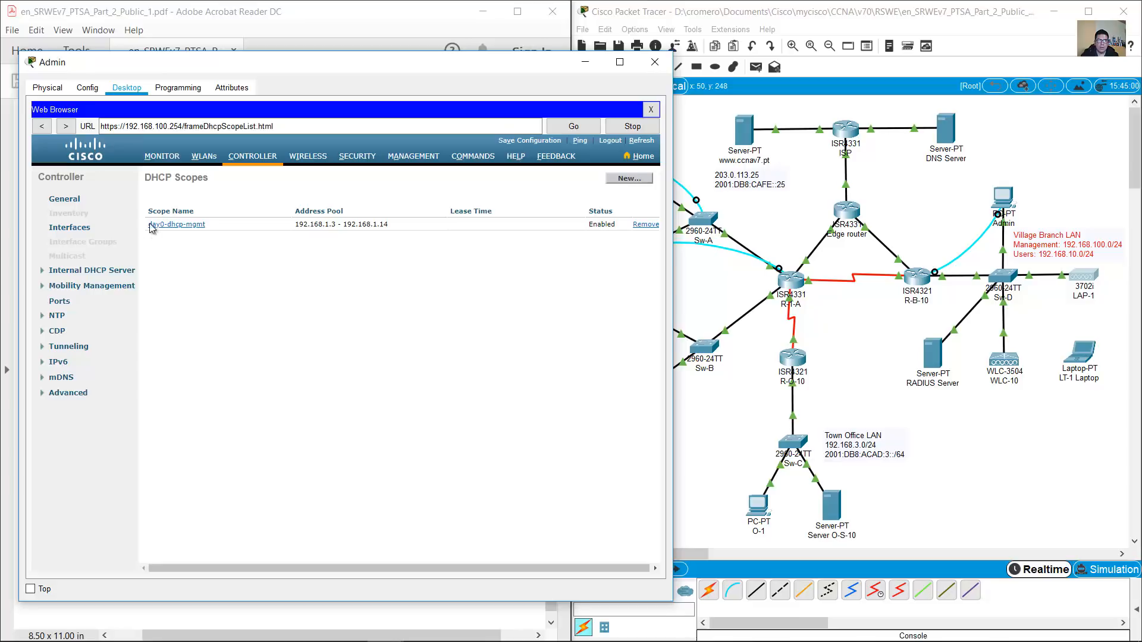
Create a new DHCP scope with Scope Name Wired_Admin and apply it
left_click_drag(144, 225, 214, 226)
left_click(626, 180)
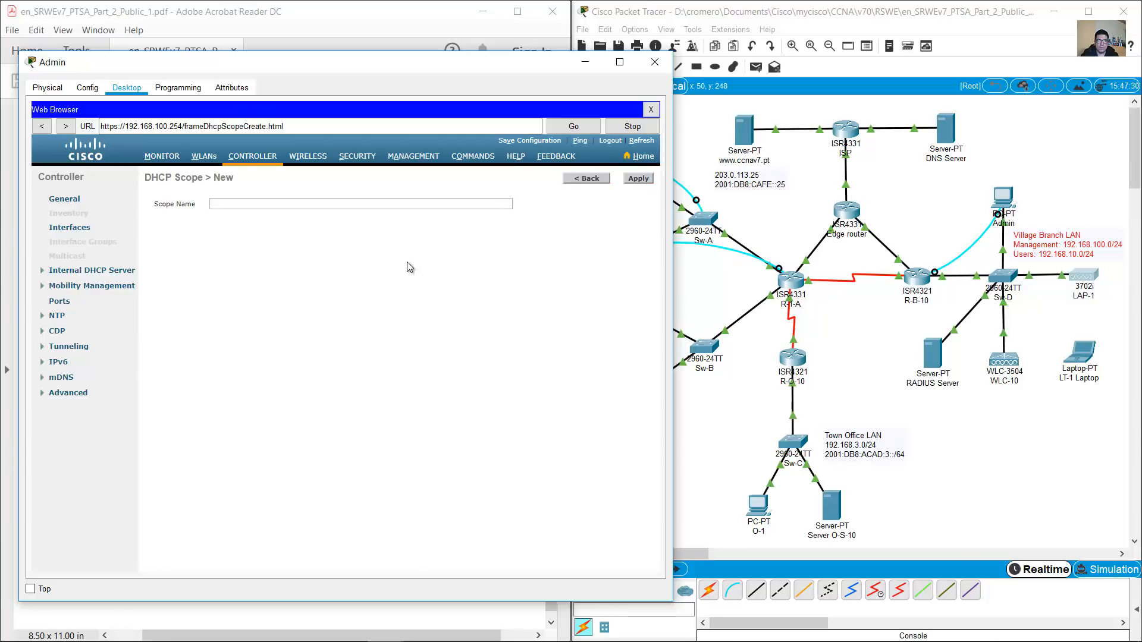
left_click(364, 204)
left_click(336, 16)
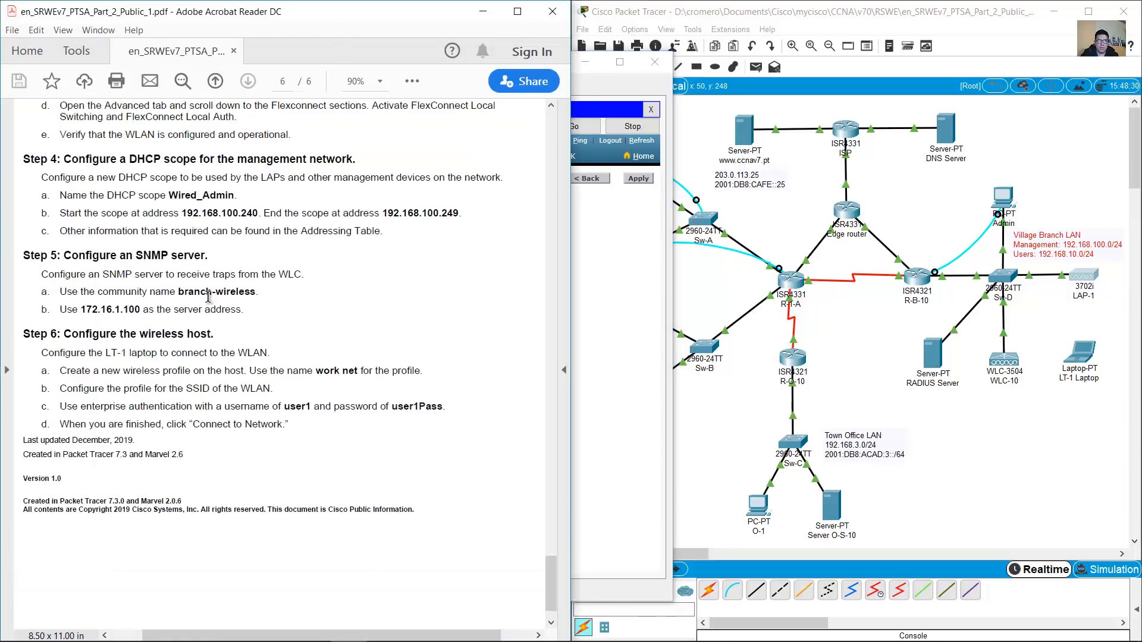
left_click_drag(171, 195, 237, 198)
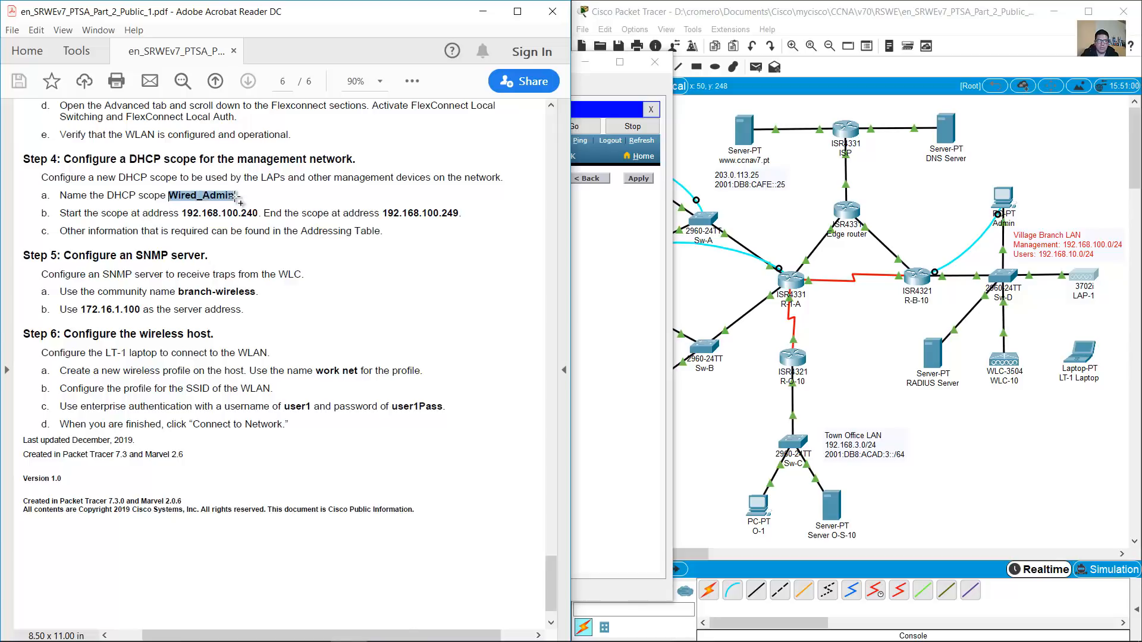
left_click(595, 253)
left_click(414, 204)
type("Wired_Admin")
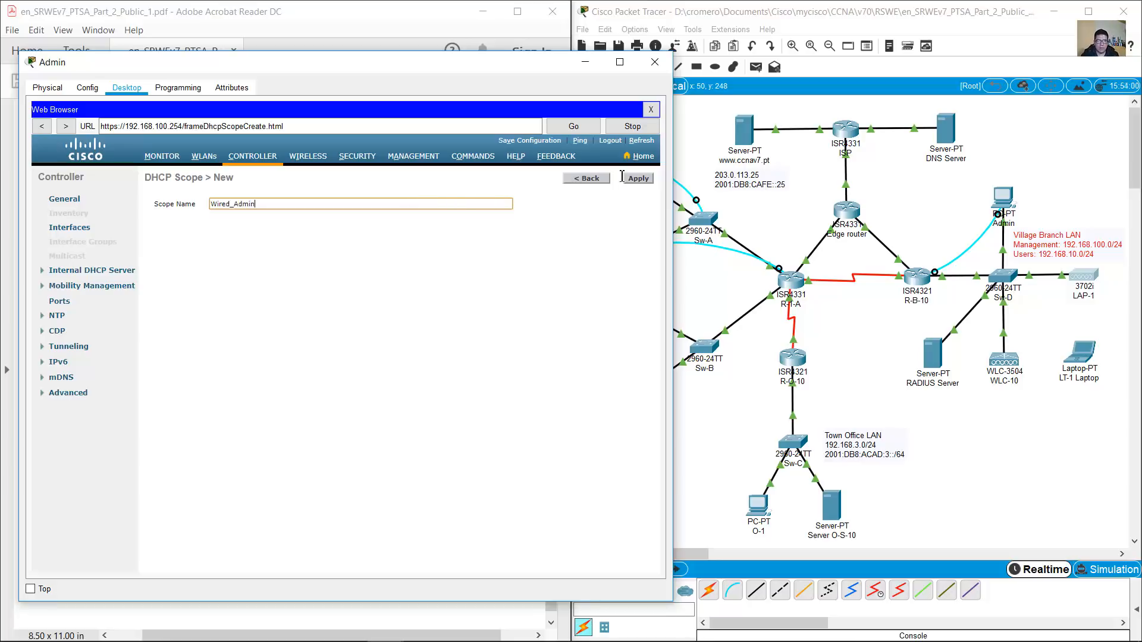
left_click(404, 15)
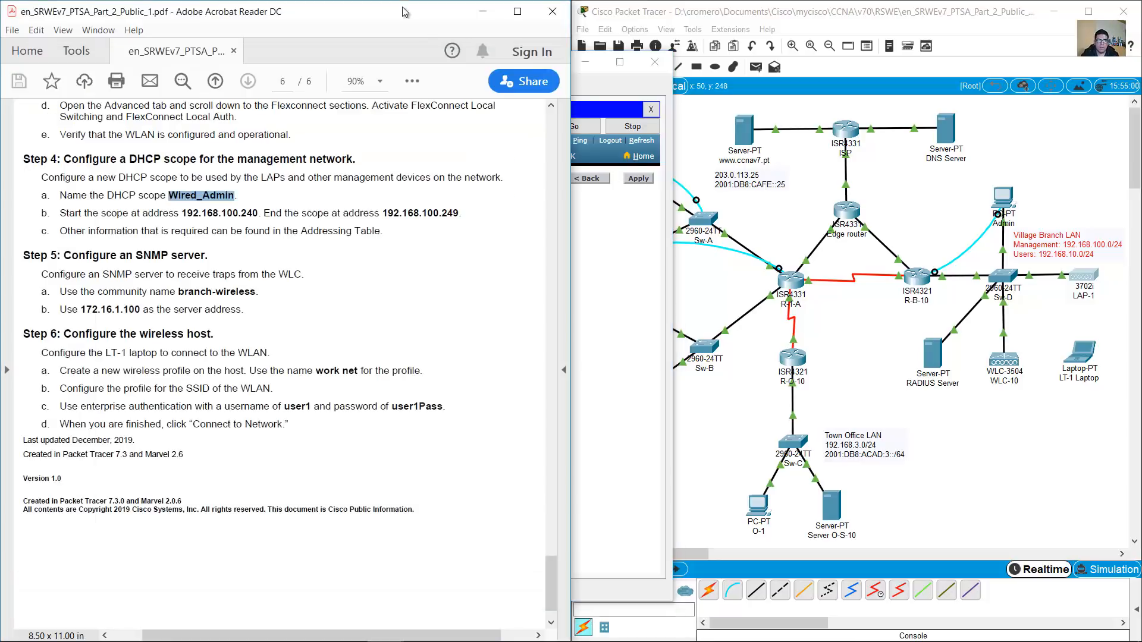
left_click(615, 235)
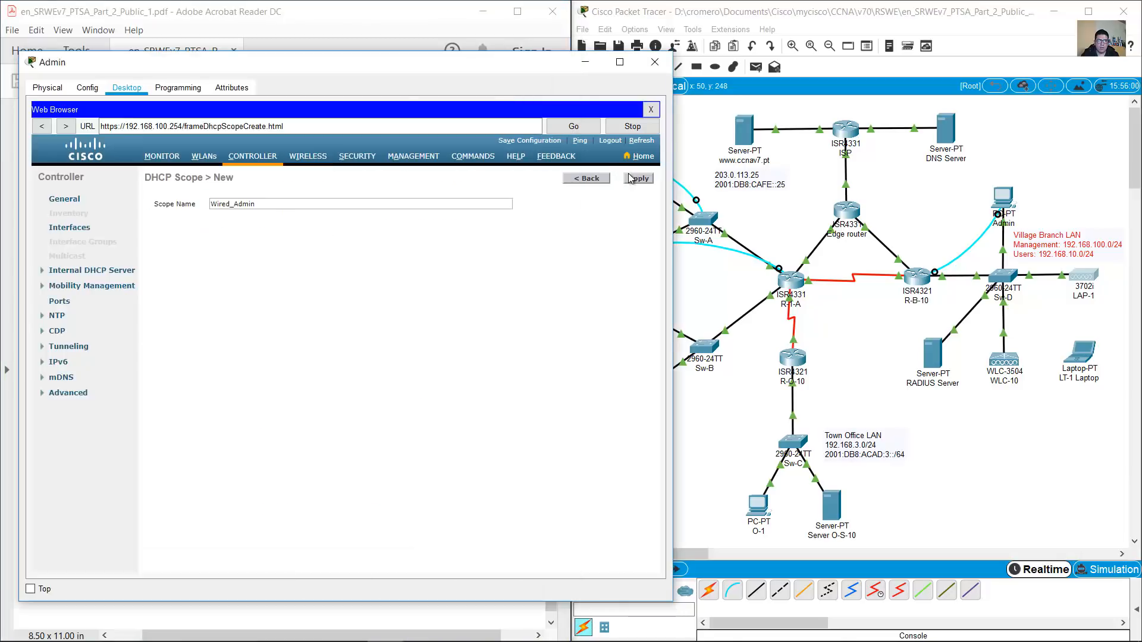
left_click(636, 179)
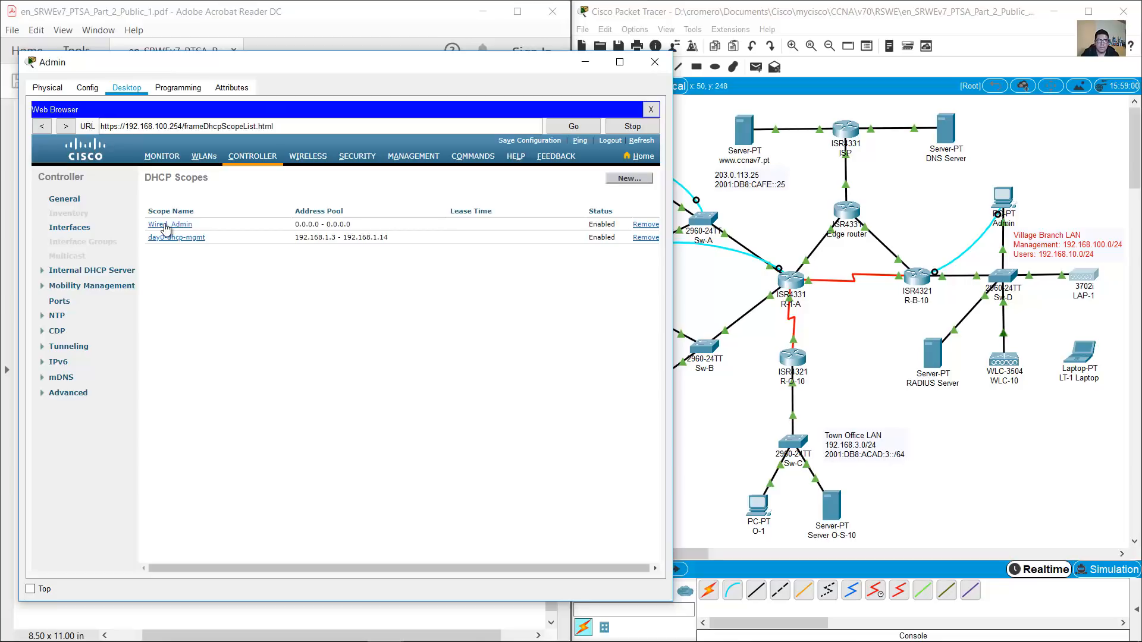
Open Wired_Admin and set its address pool to 192.168.100.240–192.168.100.249
left_click(166, 226)
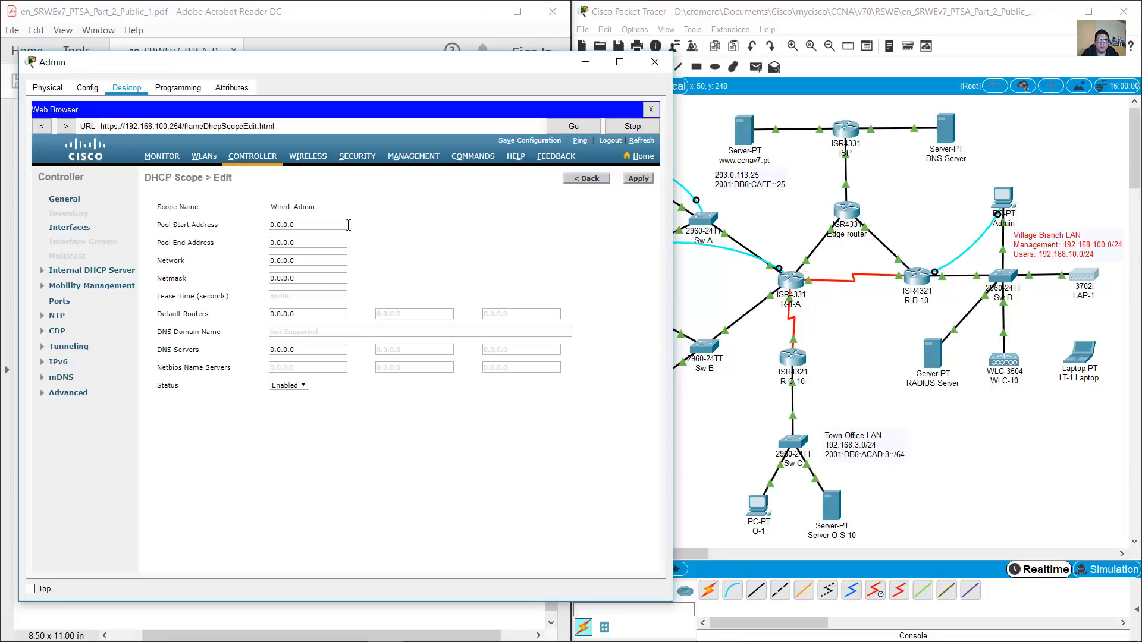
left_click(351, 23)
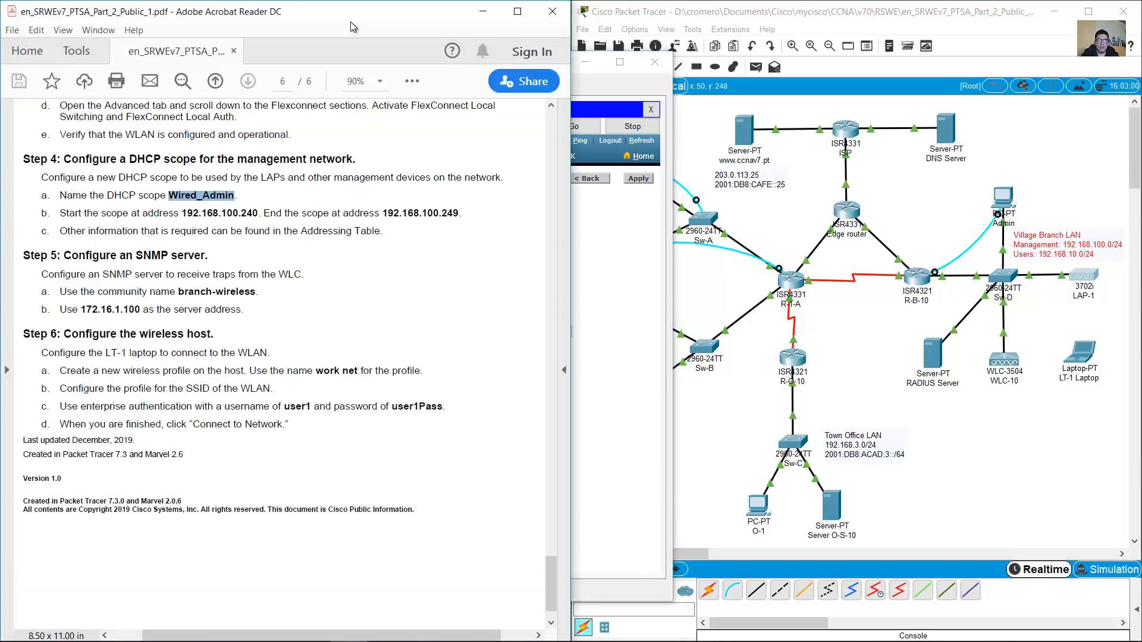
mouse_move(62, 212)
left_mouse_down()
mouse_move(363, 208)
mouse_move(538, 229)
left_mouse_up()
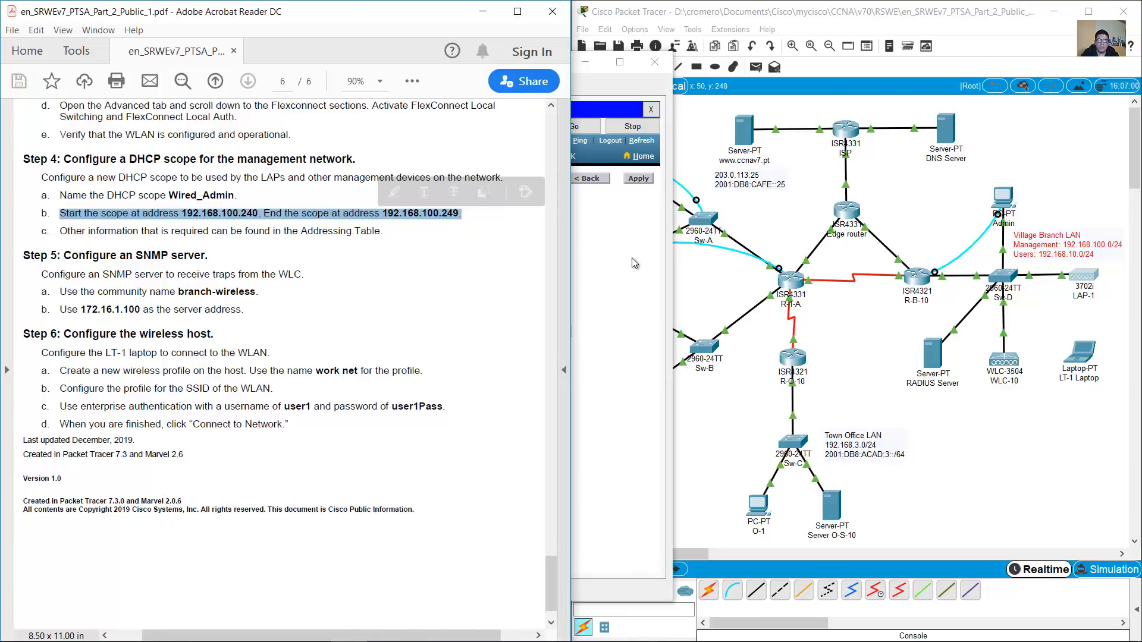
left_click(612, 258)
left_click(320, 224)
left_click_drag(320, 224, 176, 224)
type("192.168.100.240")
key("Tab")
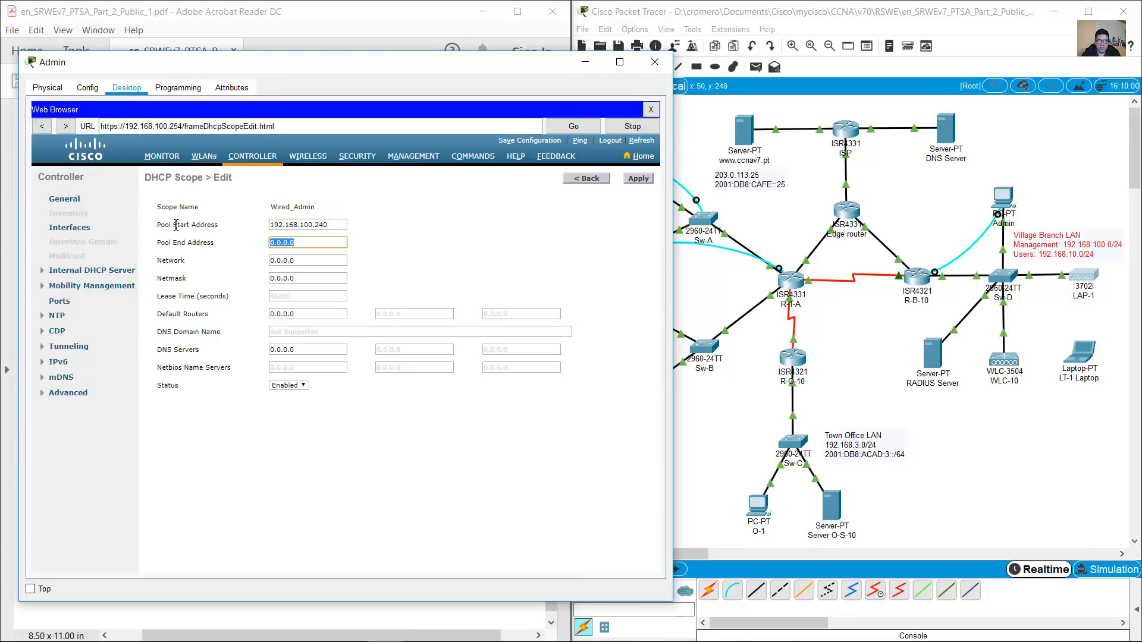
type("192.168.100.249")
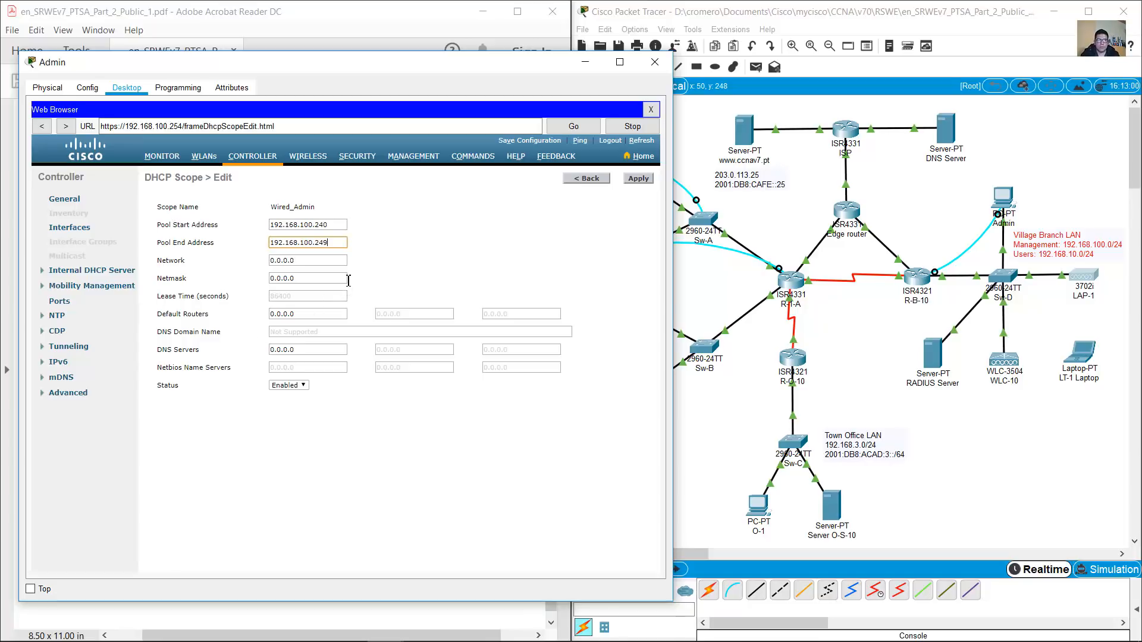
Set network 192.168.100.0, netmask 255.255.255.0 and default router 192.168.100.1
left_click(326, 264)
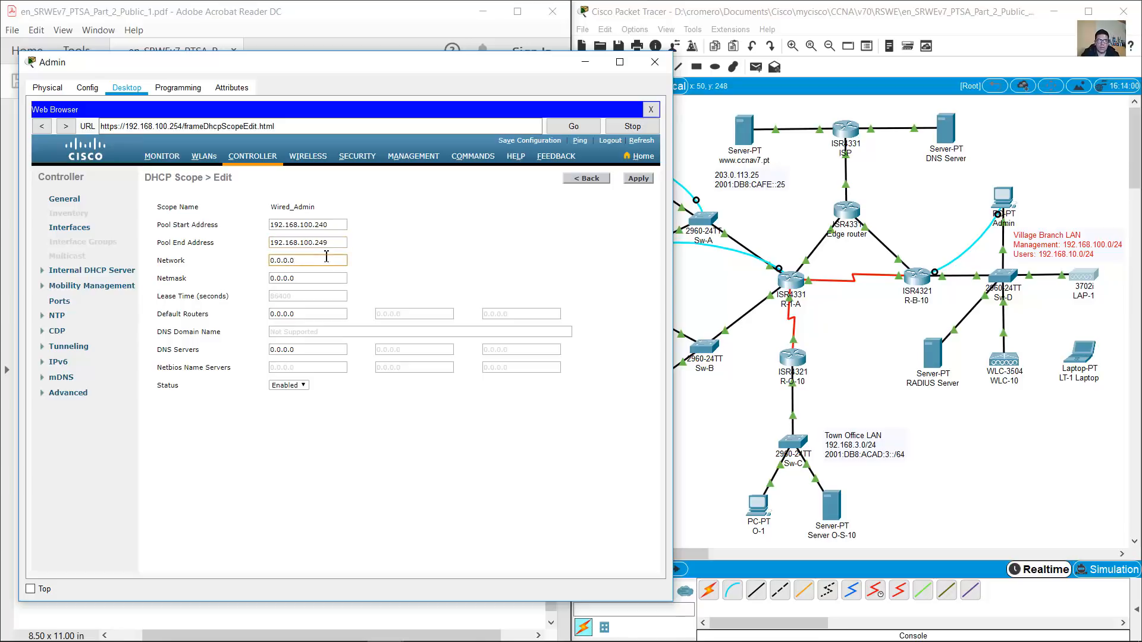
double_click(335, 245)
left_click(325, 261)
double_click(272, 260)
type("192.168.100")
double_click(288, 276)
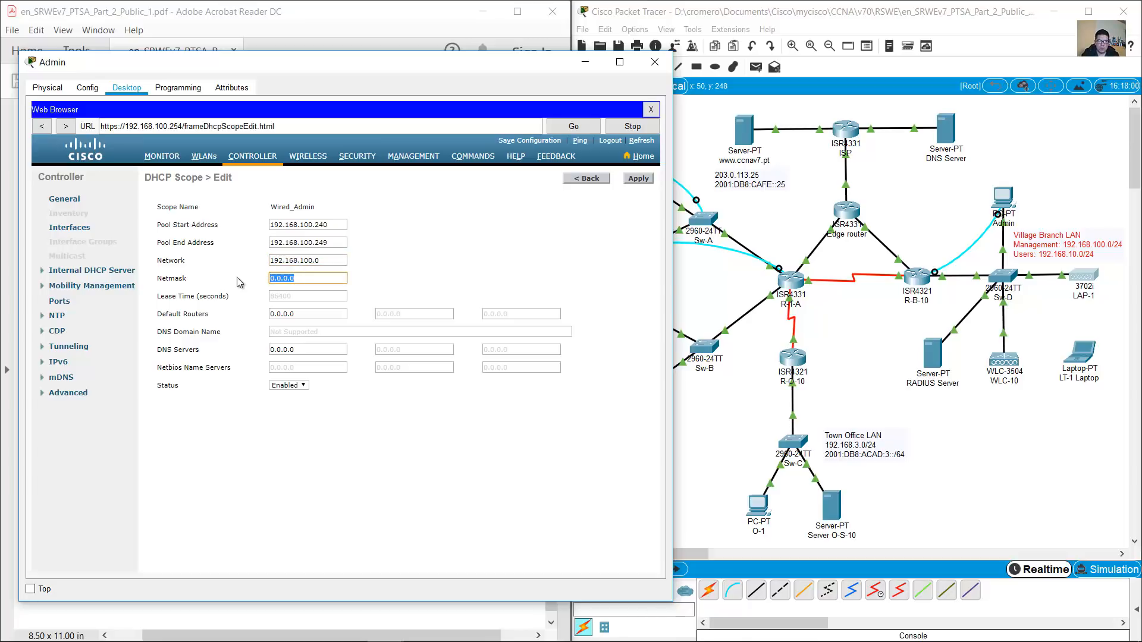
type("255.255.255.0")
double_click(316, 313)
type("192.168.100.1")
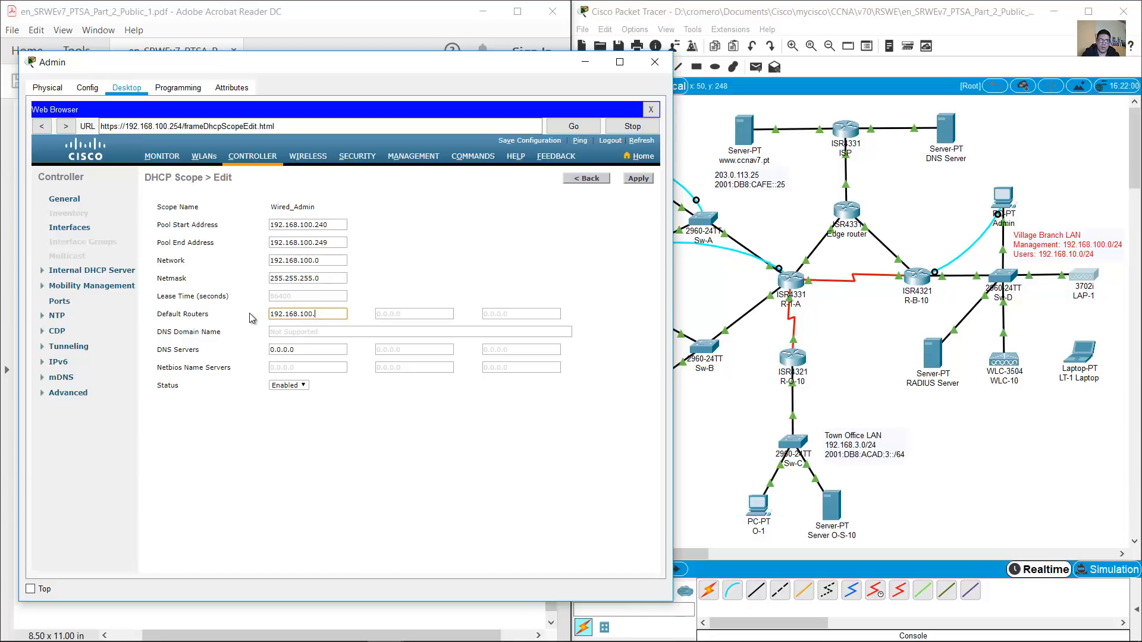
left_click(289, 349)
double_click(289, 349)
left_click_drag(291, 63, 741, 52)
left_click(372, 241)
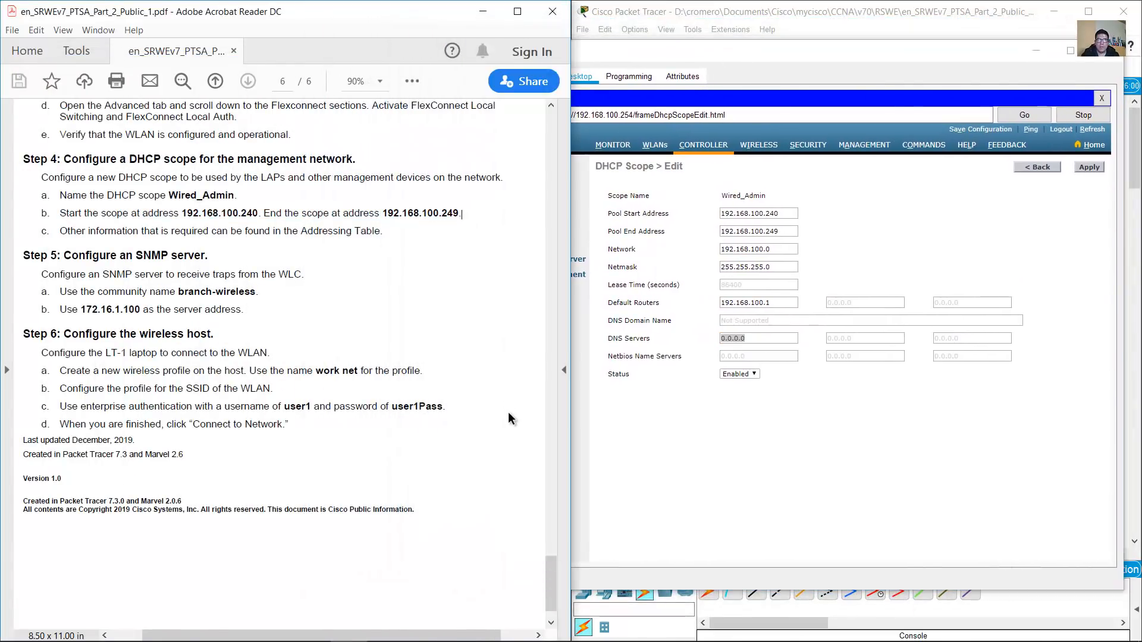
Check R-B-10's G0/0/0.100 gateway address in the PDF addressing table
left_click_drag(547, 577, 518, 277)
scroll(516, 274, "up", 6)
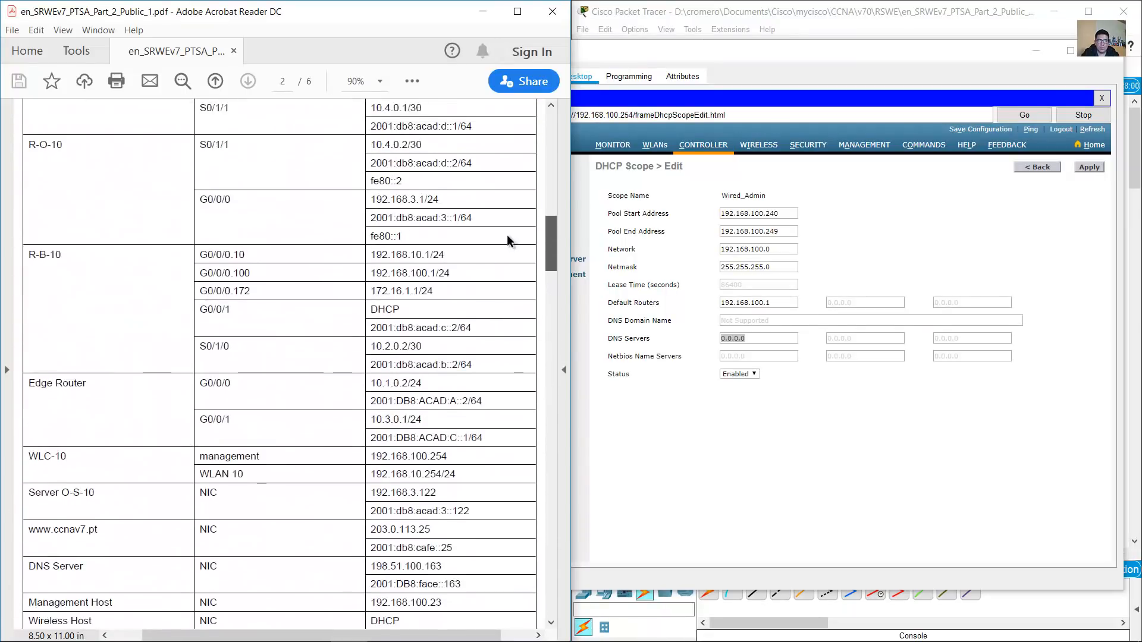
left_click_drag(202, 273, 463, 278)
double_click(443, 274)
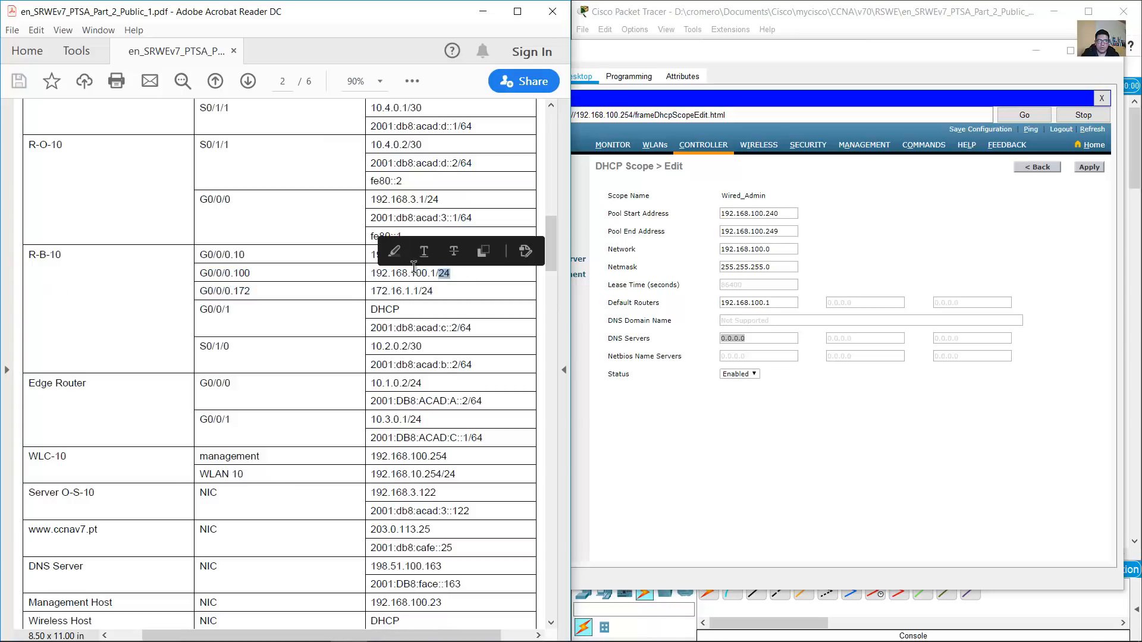
left_click(377, 276)
left_click_drag(377, 277, 501, 275)
left_click(867, 15)
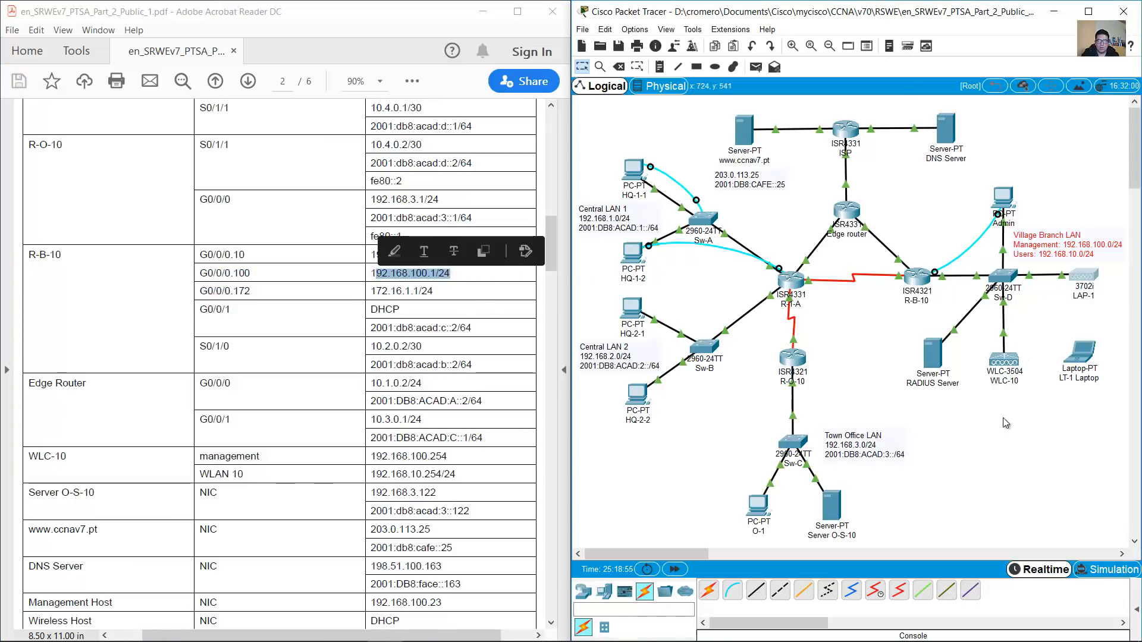
left_click(449, 272)
left_click_drag(377, 274, 448, 271)
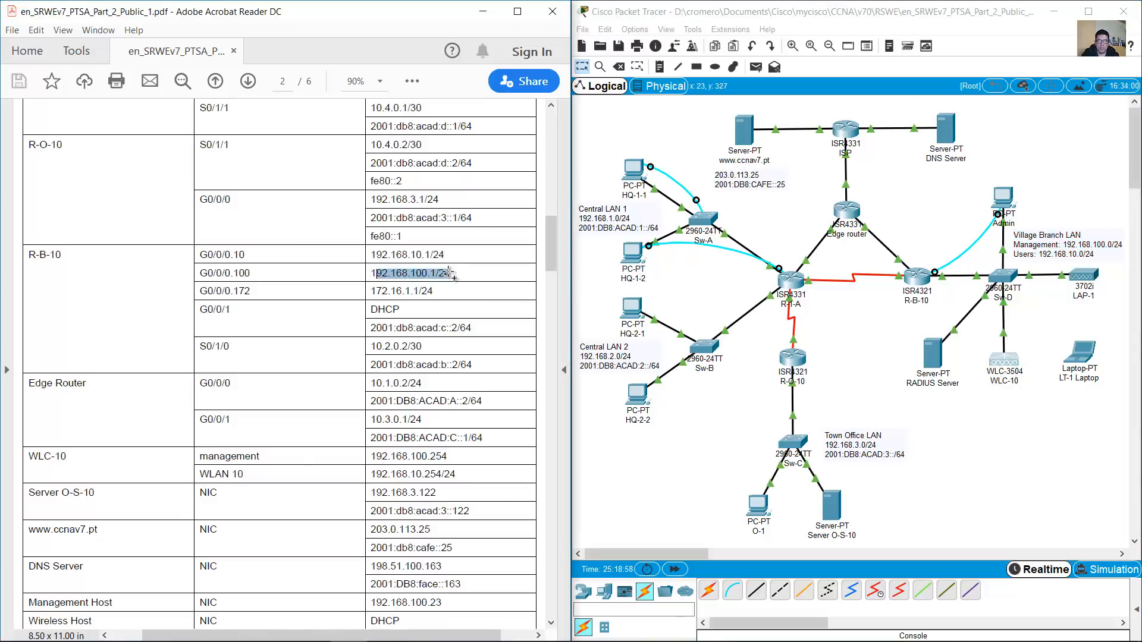
Locate the DNS Server address 198.51.100.163 and reopen the Admin PC's browser
left_click(449, 272)
left_click(976, 394)
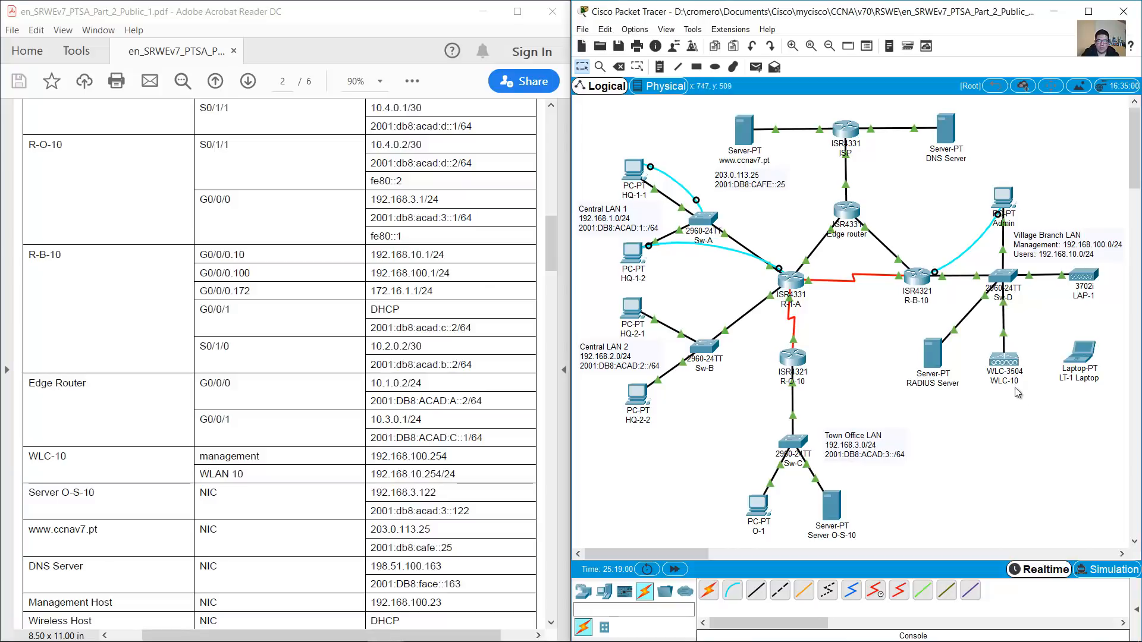
left_click_drag(1100, 307, 1062, 271)
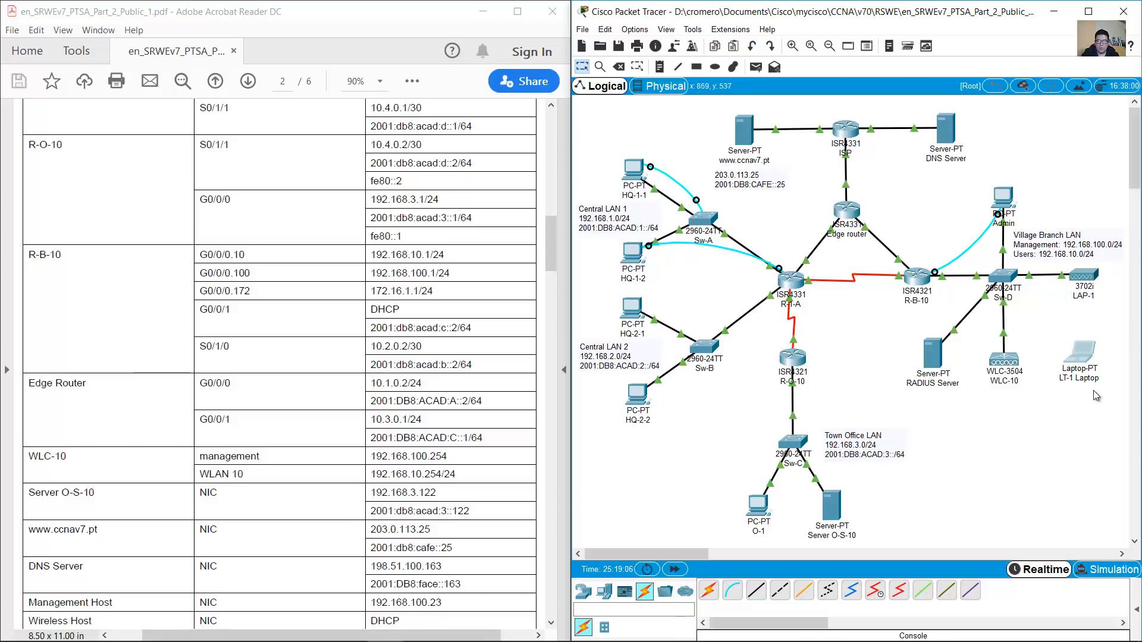
left_click_drag(1101, 313, 1061, 271)
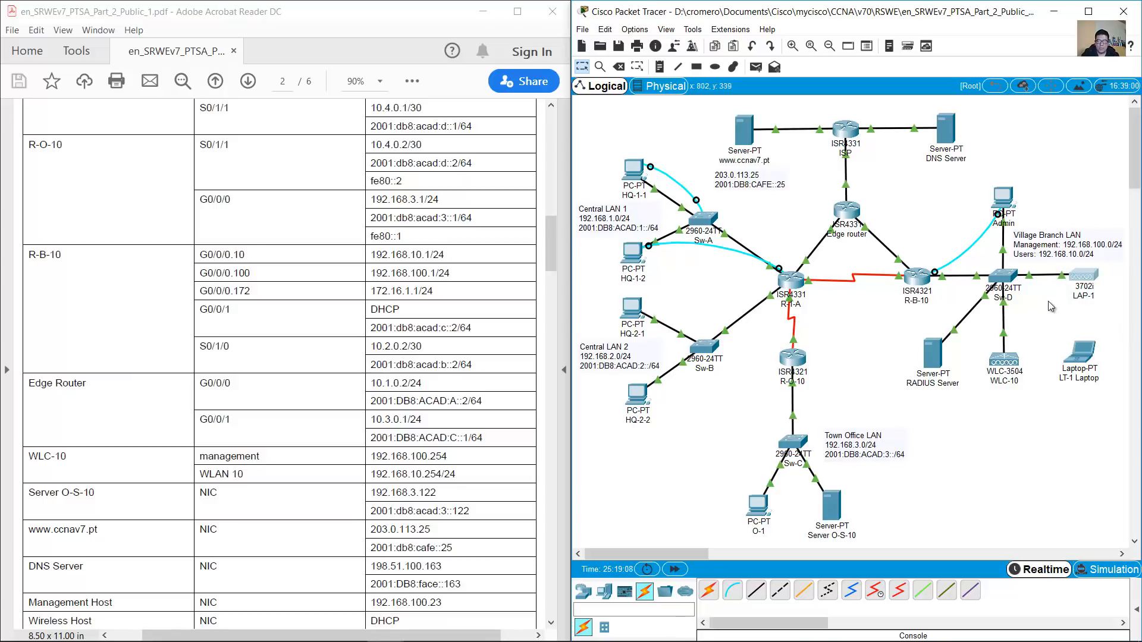
left_click_drag(552, 241, 551, 282)
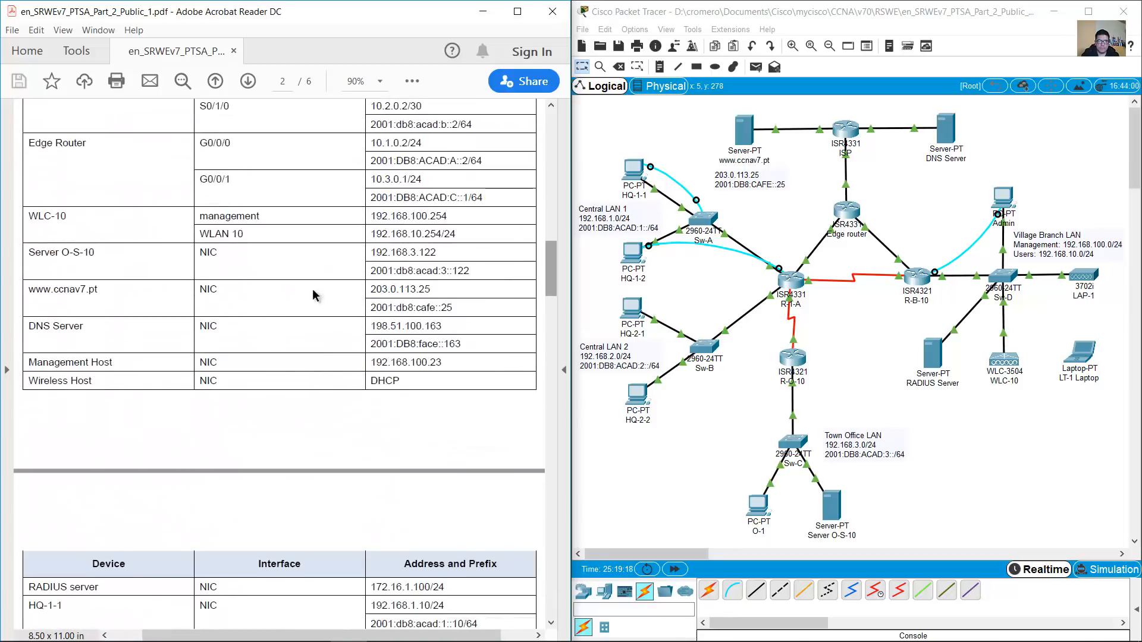
left_click_drag(28, 326, 444, 326)
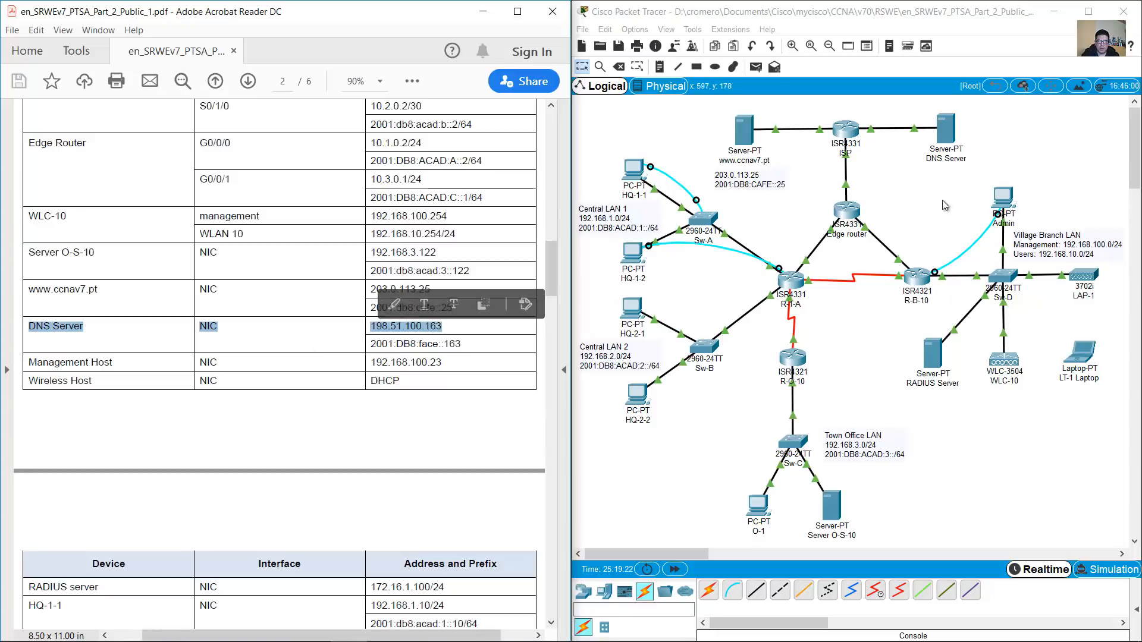
left_click(1004, 199)
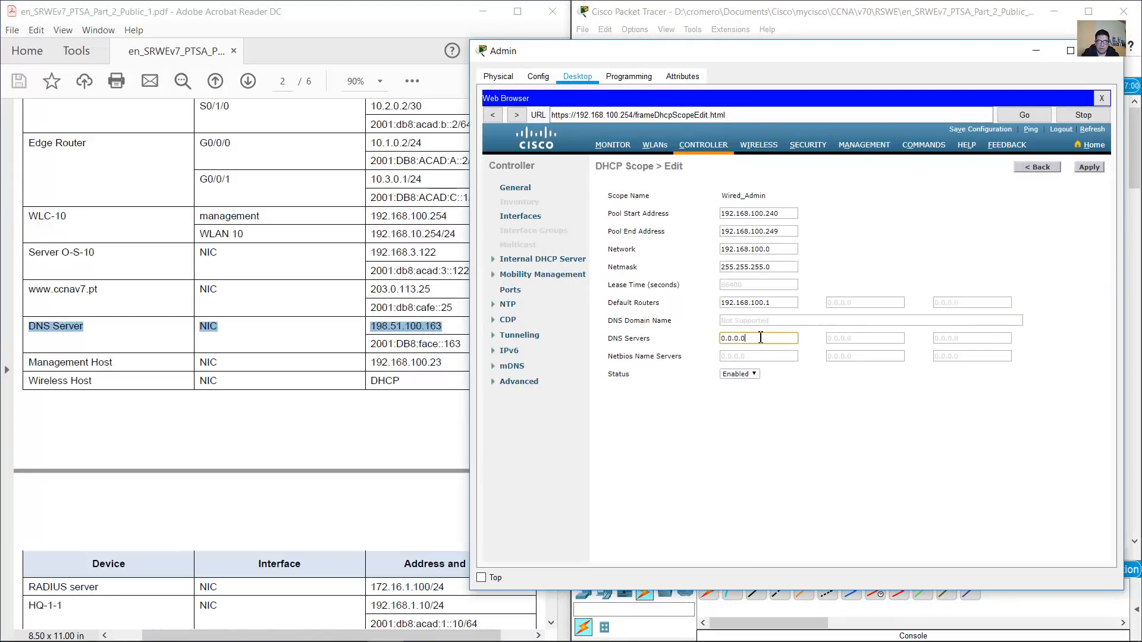
Enter DNS server 198.51.100.163 and check Step 4c's Addressing Table note in the PDF
type("198.51.100.163")
left_click(327, 294)
left_click_drag(547, 263, 506, 561)
scroll(505, 561, "down", 2)
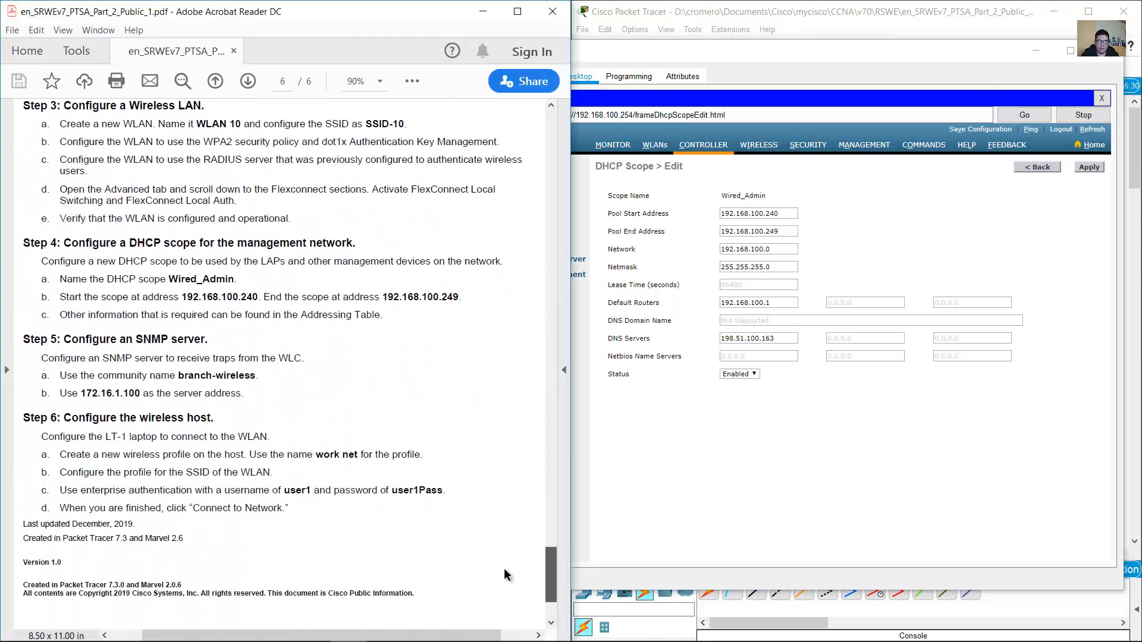
left_click_drag(59, 315, 354, 320)
left_click(398, 319)
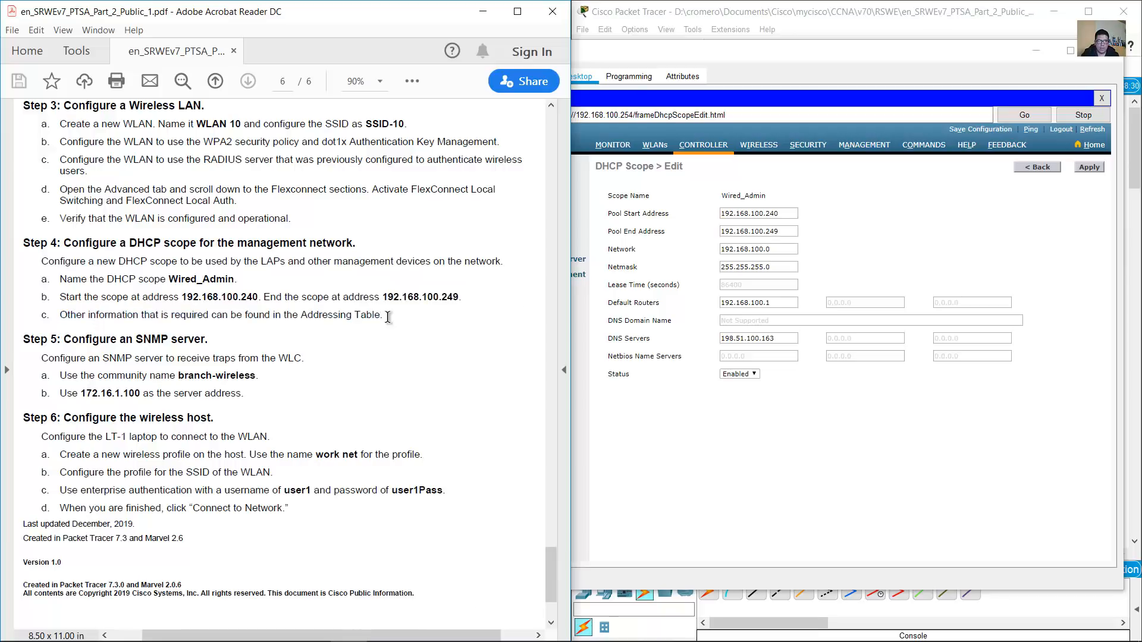
left_click_drag(126, 312, 382, 318)
left_click(494, 337)
Verify the scope's gateway 192.168.100.1, mask 255.255.255.0 and pool values, then apply
left_click(797, 338)
left_click(776, 303)
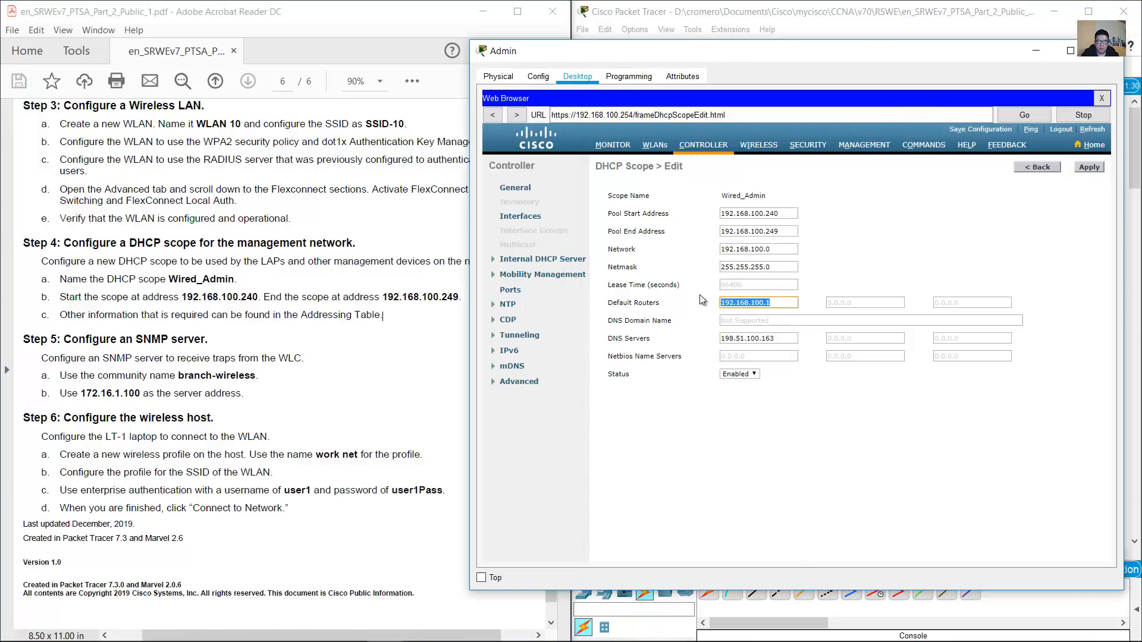
left_click(796, 268)
left_click(782, 250)
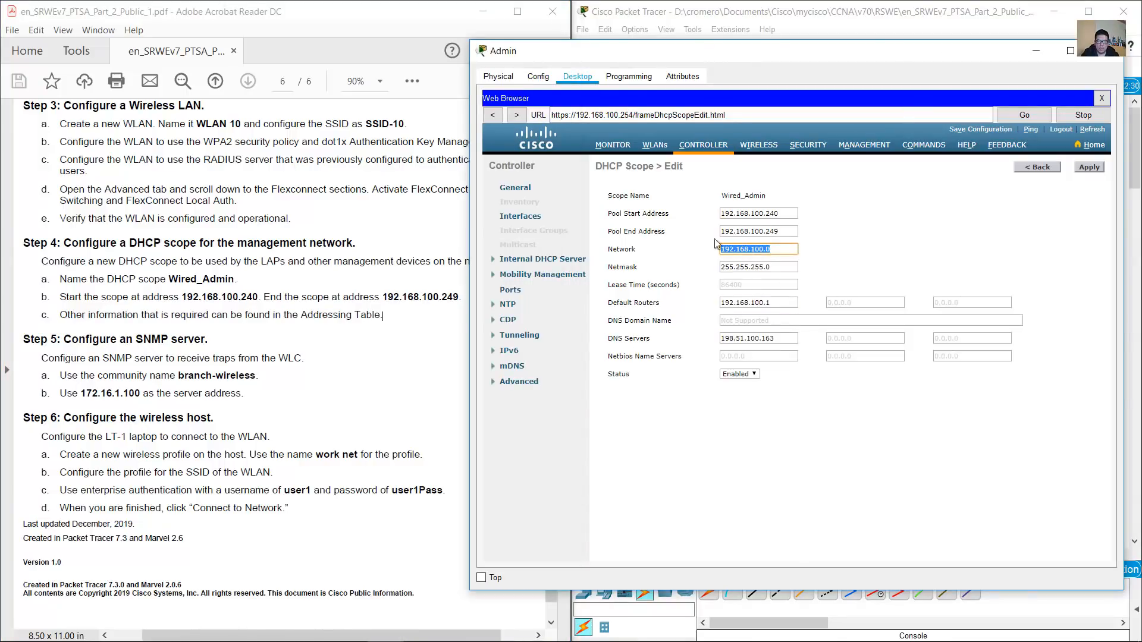
left_click_drag(778, 233, 673, 229)
left_click_drag(773, 215, 717, 215)
left_click_drag(794, 233, 682, 232)
left_click(883, 264)
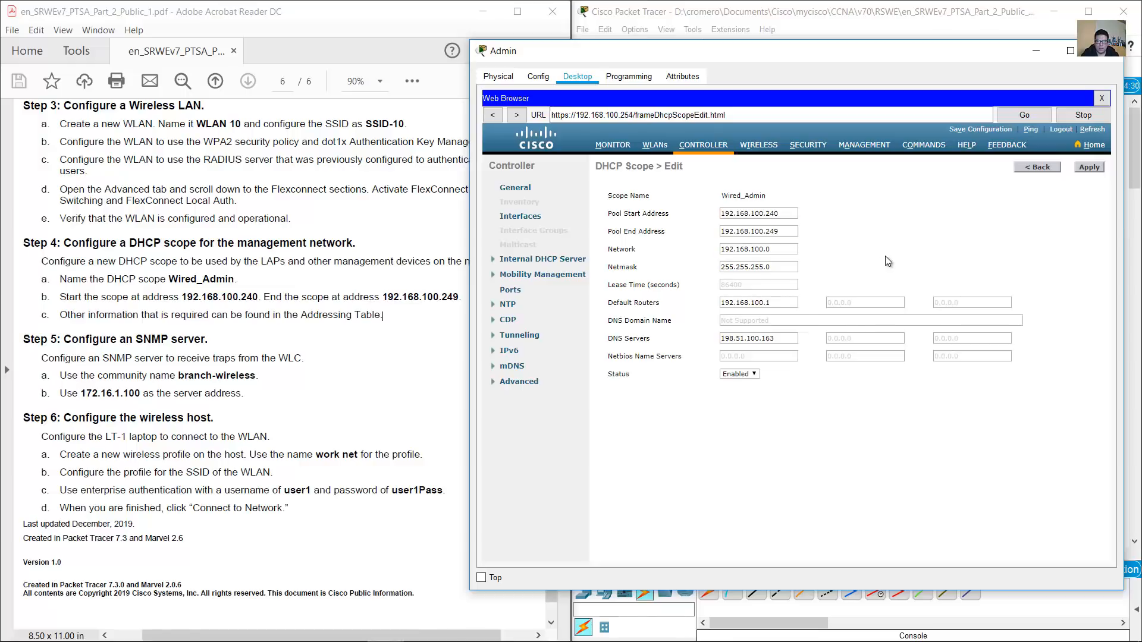
left_click(727, 376)
left_click(1090, 166)
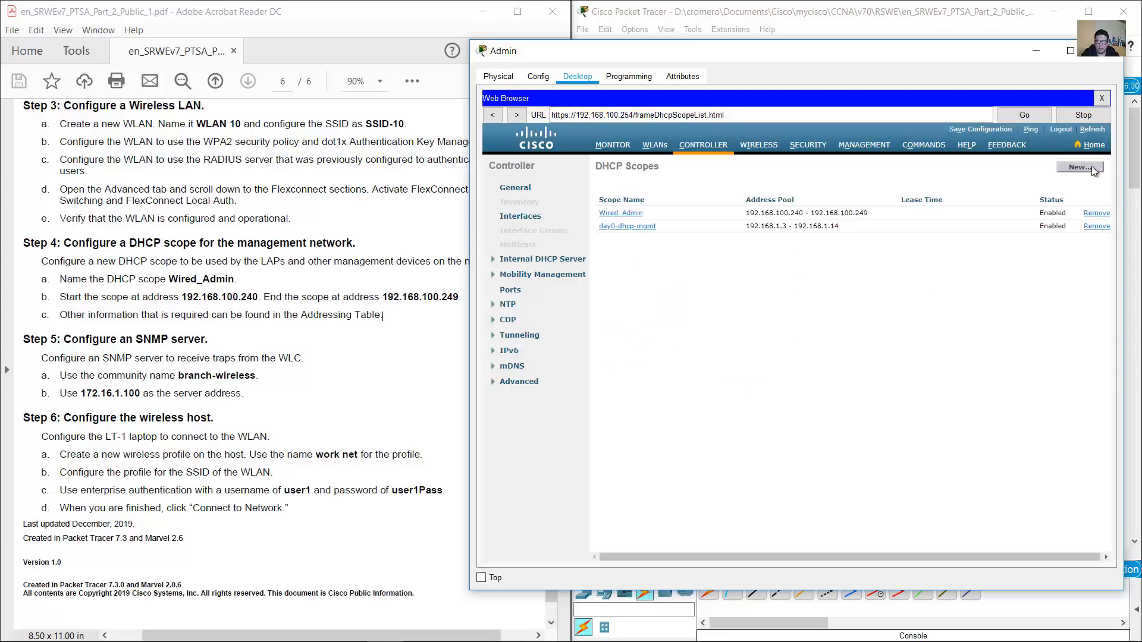
Confirm the 192.168.100.240-249 pool range and return to the topology
left_click_drag(748, 213, 885, 223)
left_click(886, 276)
left_click(360, 381)
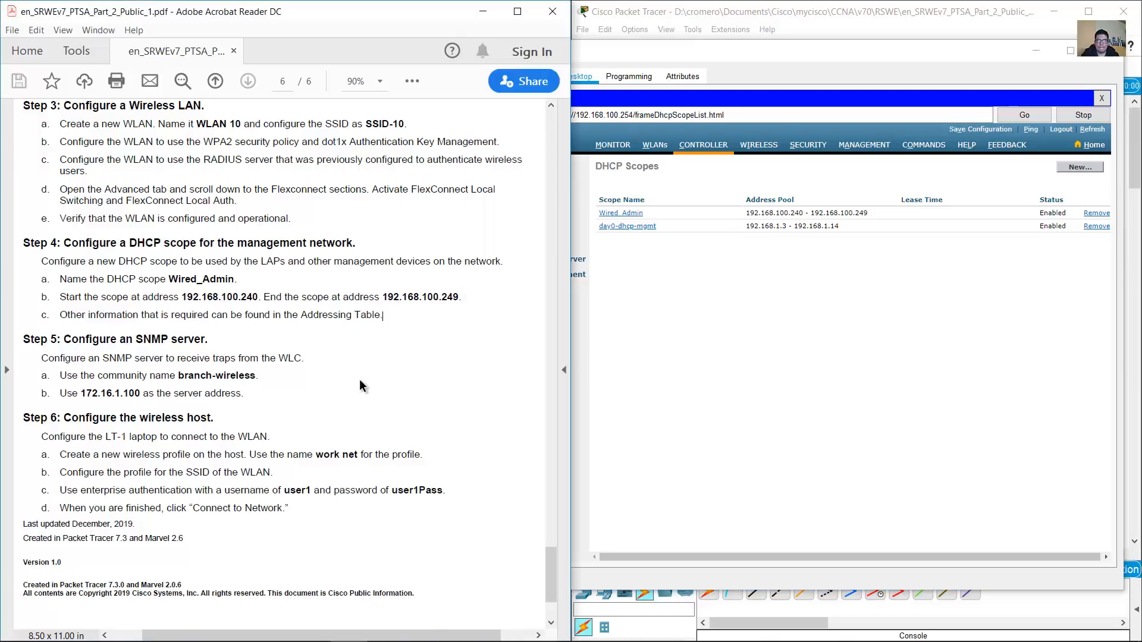
left_click(954, 27)
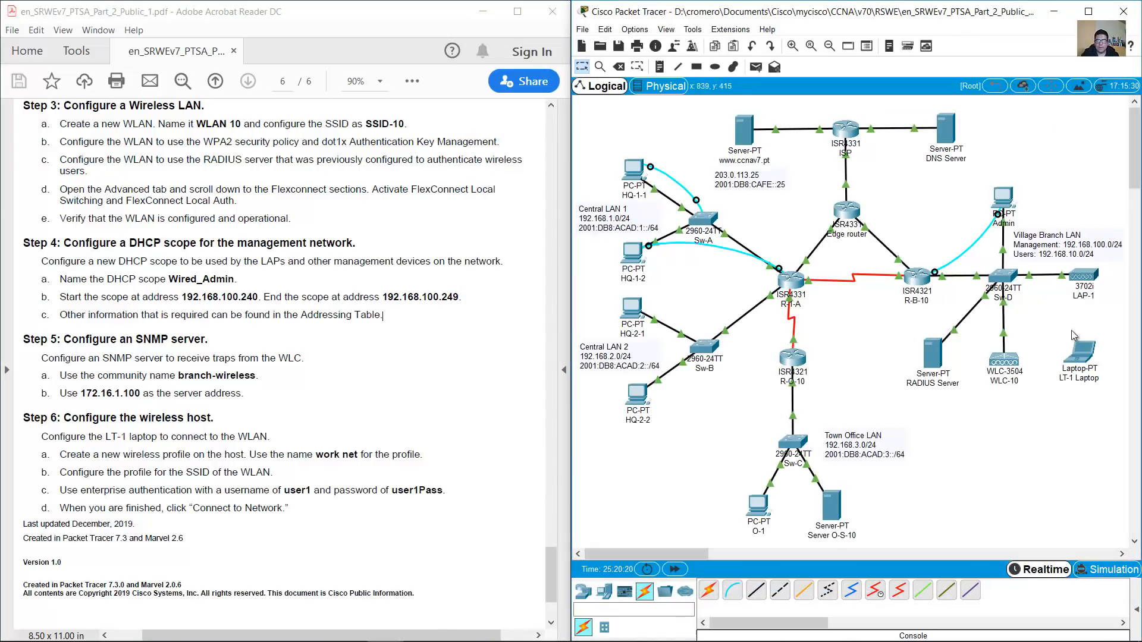
Read Step 5's SNMP server instructions in the lab PDF
mouse_move(1088, 279)
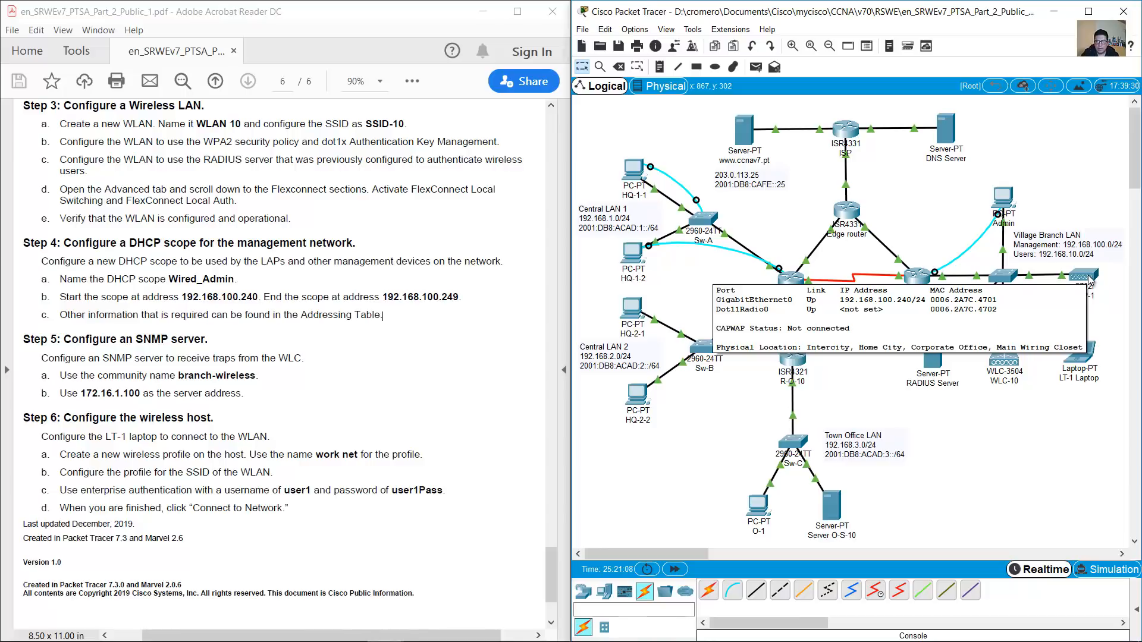
left_click(344, 314)
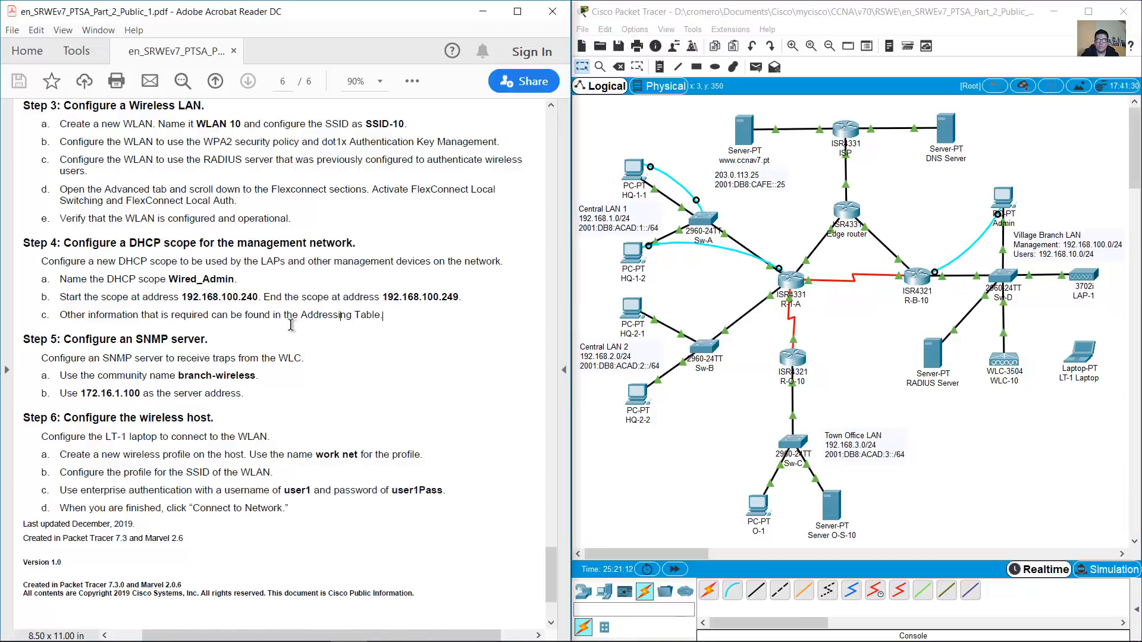
scroll(116, 325, "down", 1)
left_click_drag(64, 282, 216, 280)
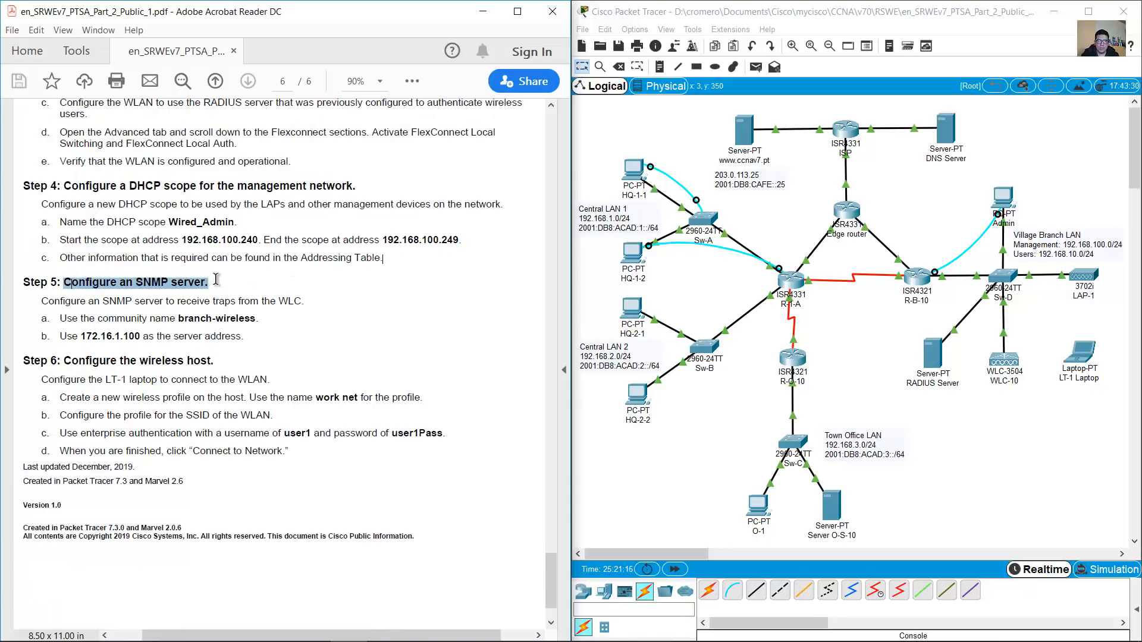
left_click(370, 309)
scroll(370, 309, "down", 1)
left_click_drag(52, 247, 302, 244)
Reopen the Admin PC's browser session showing the WLC DHCP Scopes page
left_click(997, 422)
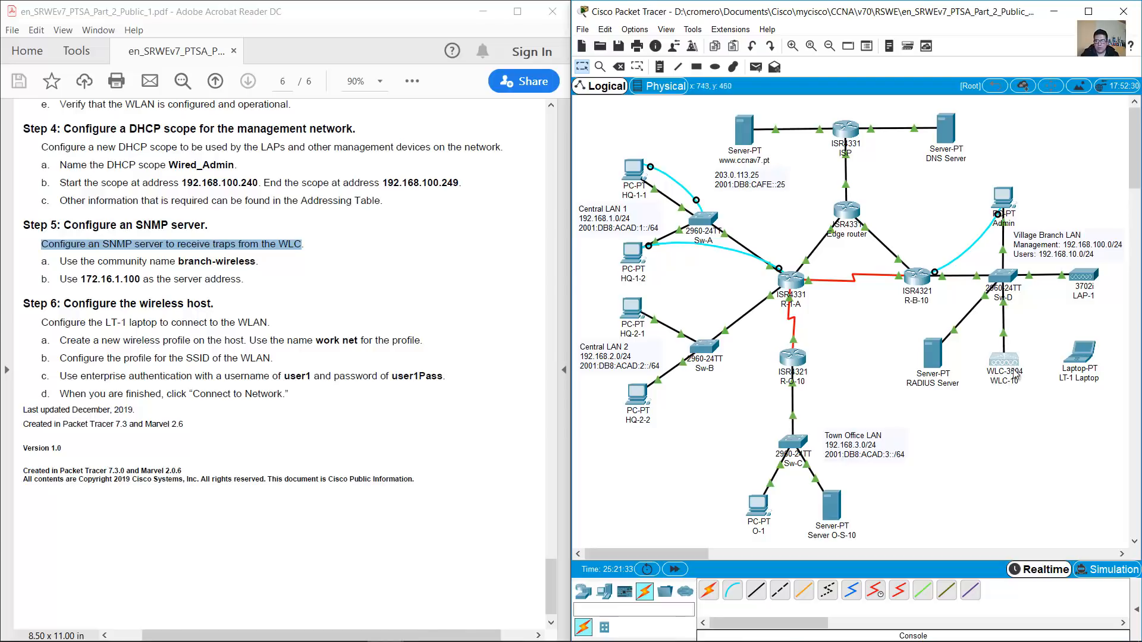
left_click_drag(954, 424, 887, 337)
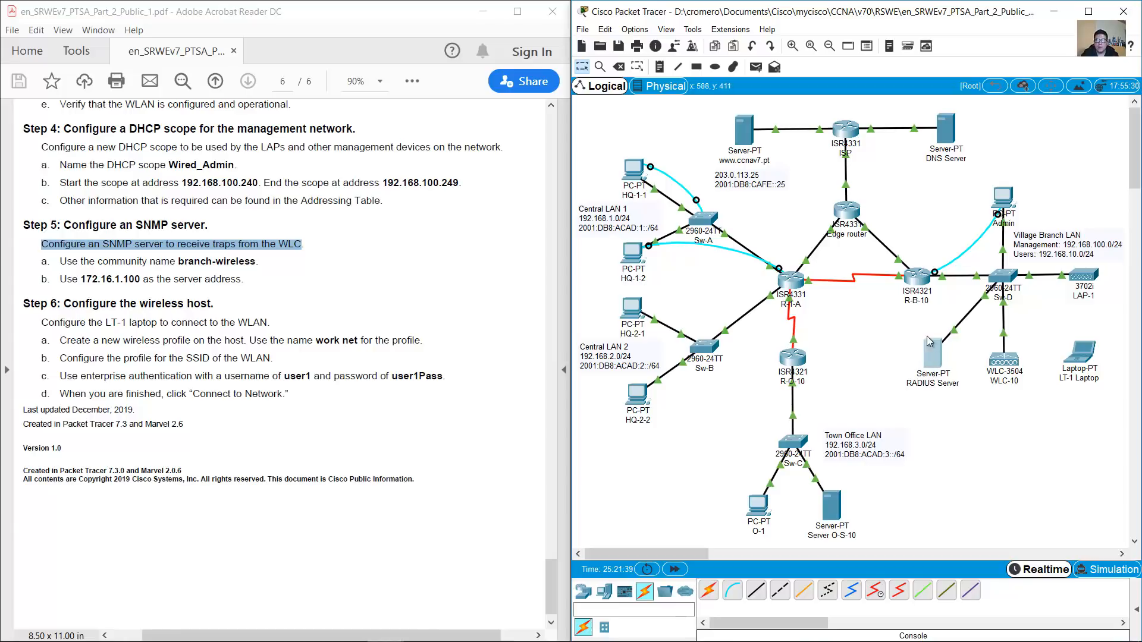
left_click(421, 306)
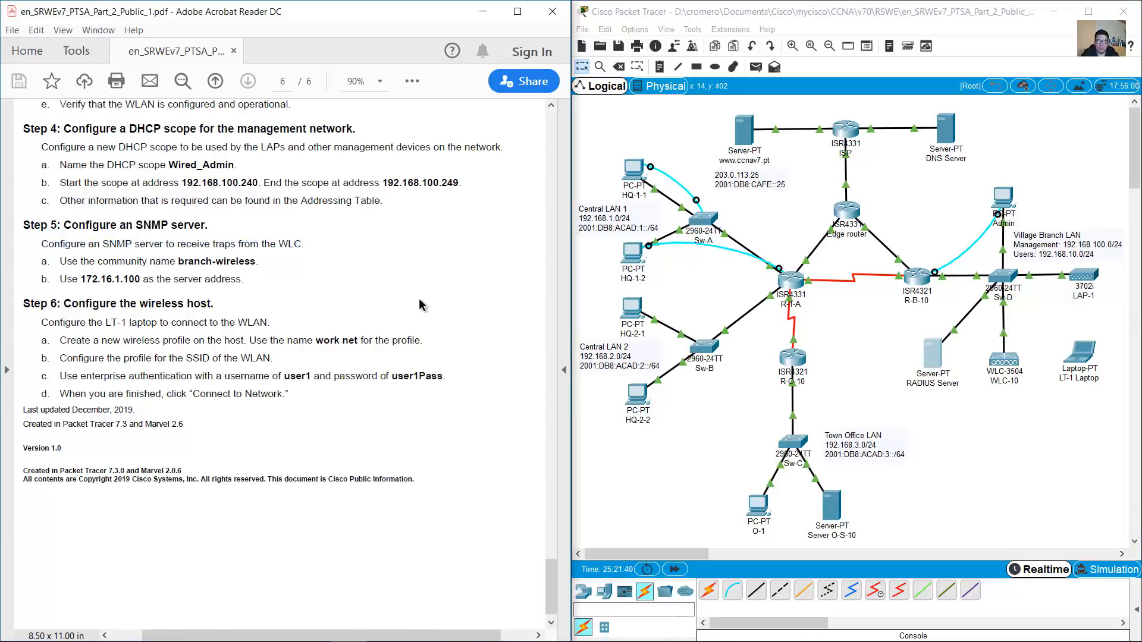
left_click(1002, 196)
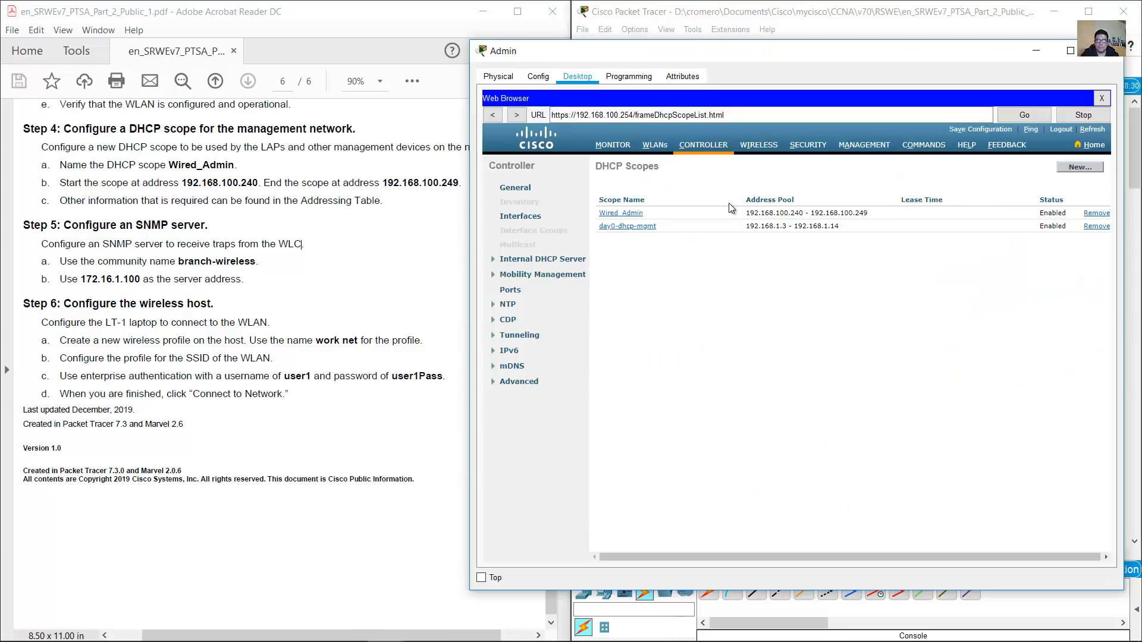
Start a new entry under Management > SNMP > Trap Receivers on the WLC
left_click(867, 146)
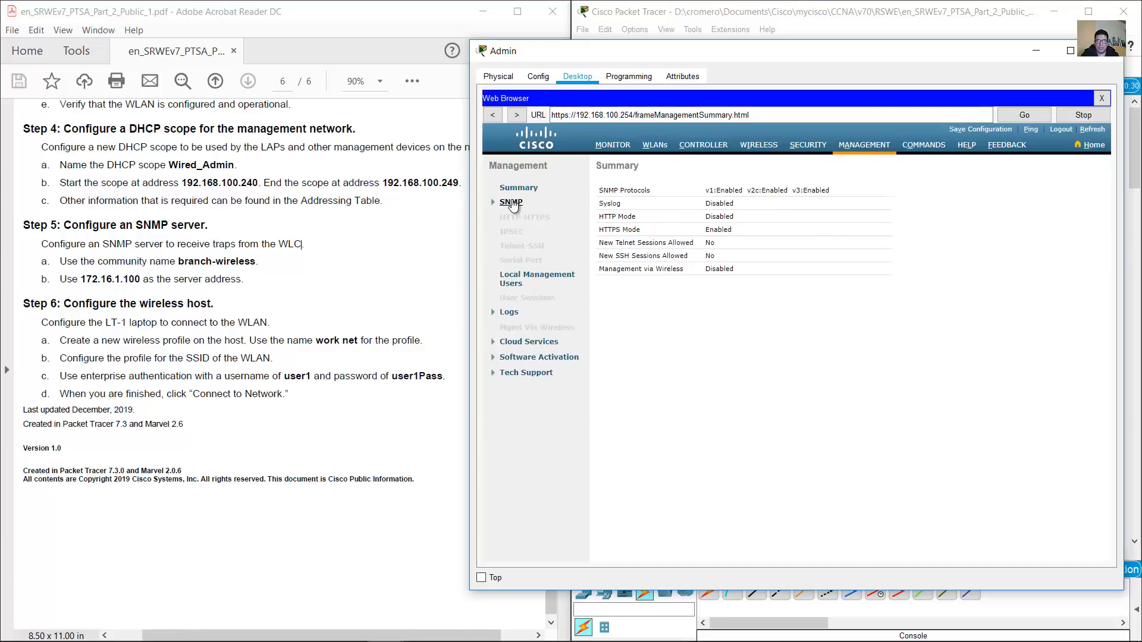
left_click(511, 202)
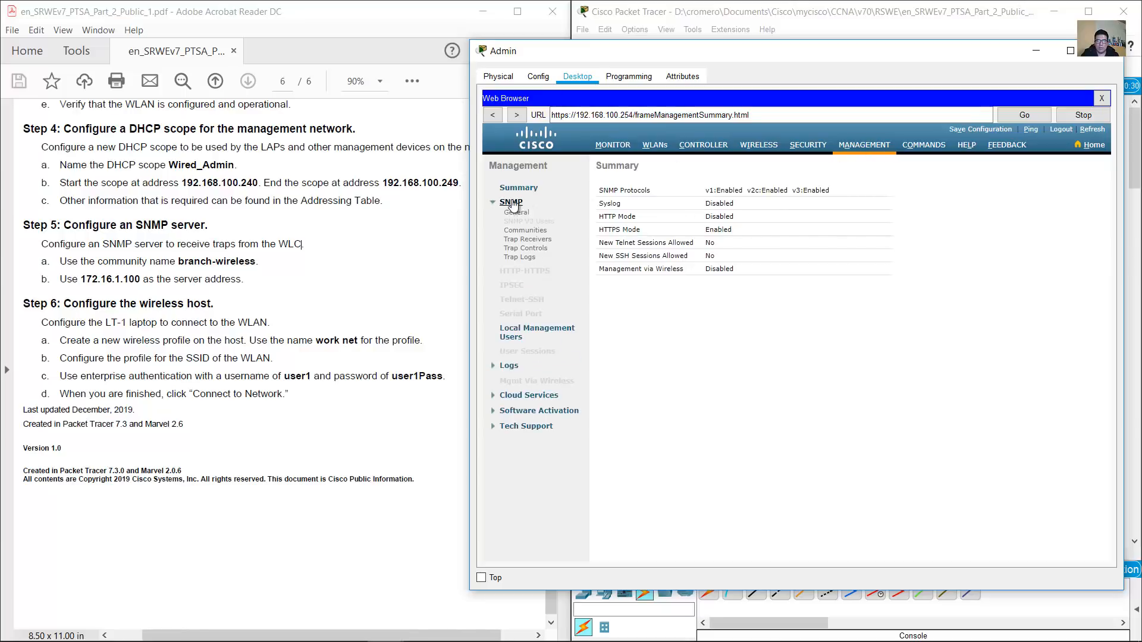
left_click(528, 240)
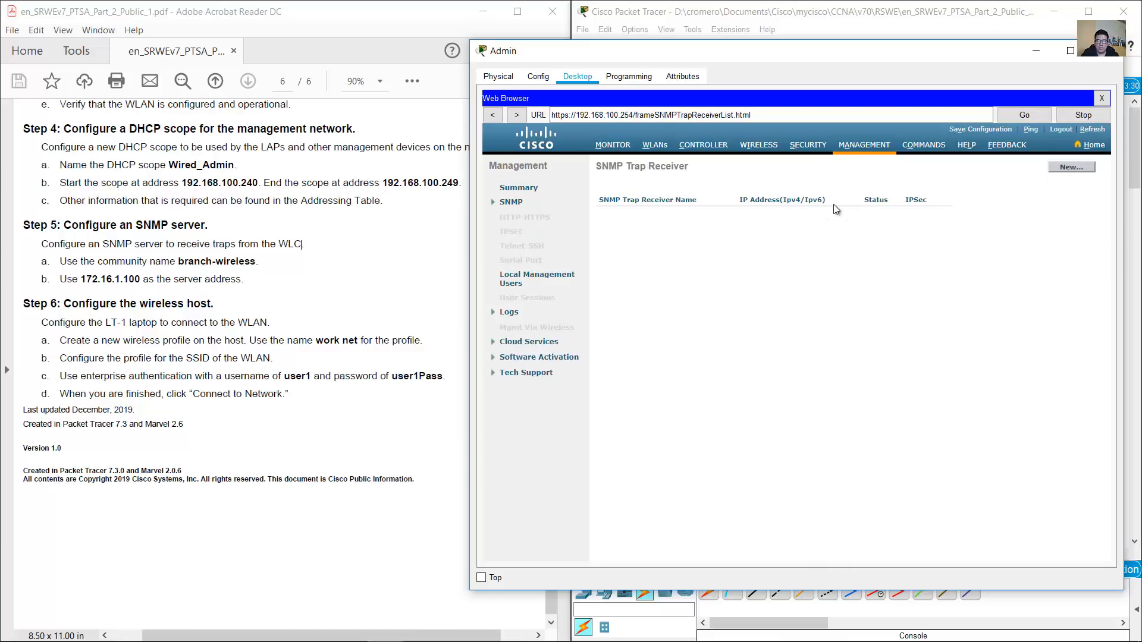
left_click(1070, 168)
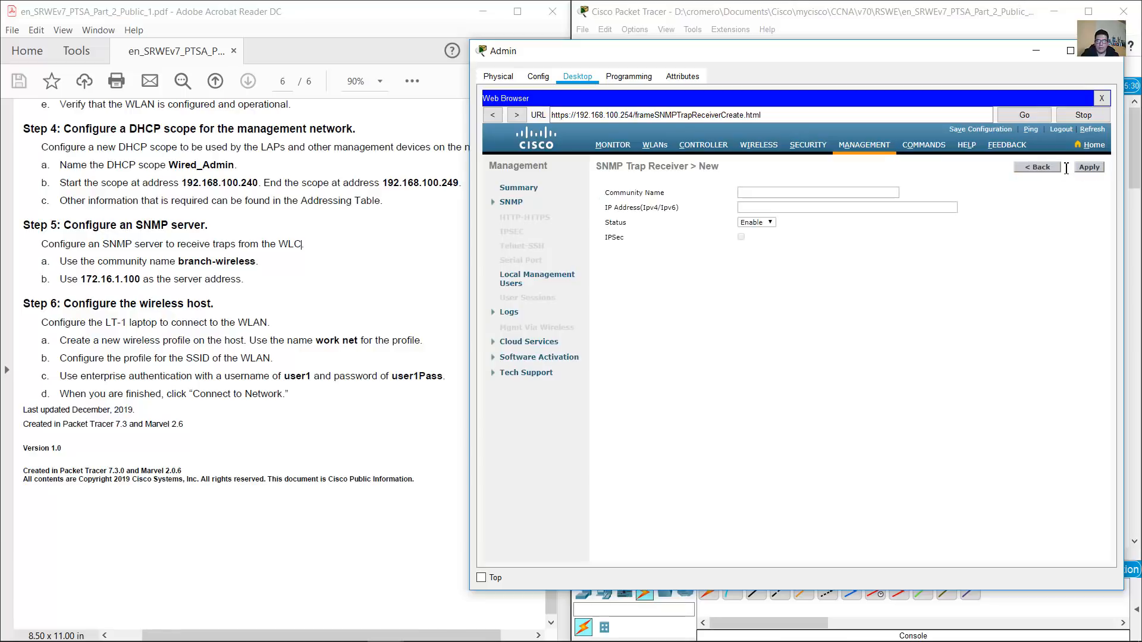
left_click(817, 192)
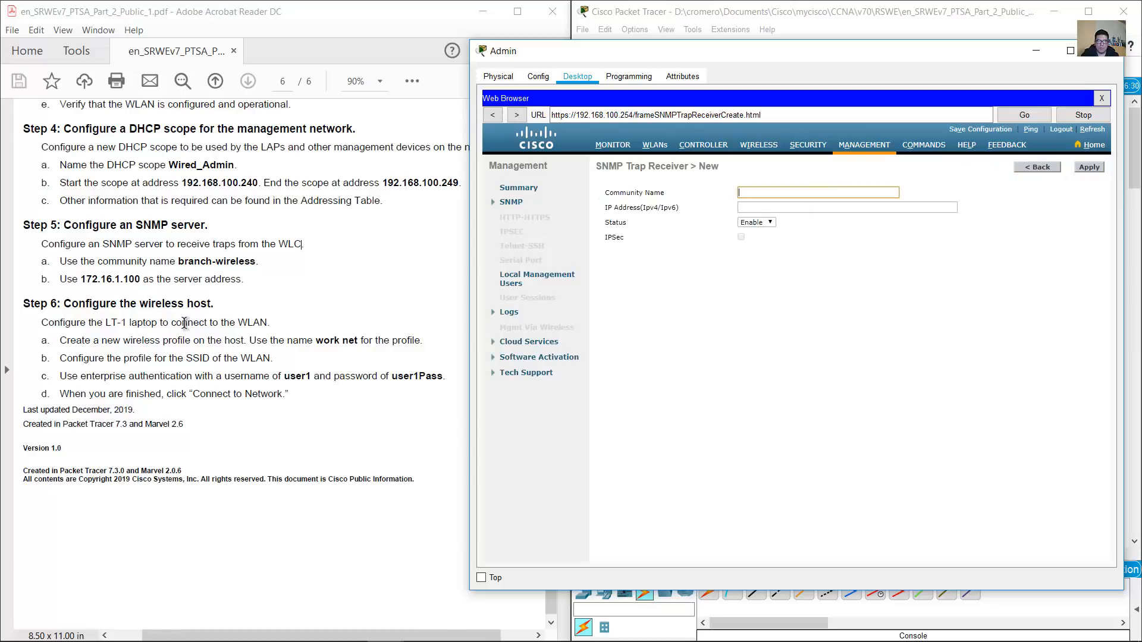
Add trap receiver community branch-wireless with IP 172.16.1.100 and apply
left_click(167, 265)
left_click_drag(110, 264, 256, 262)
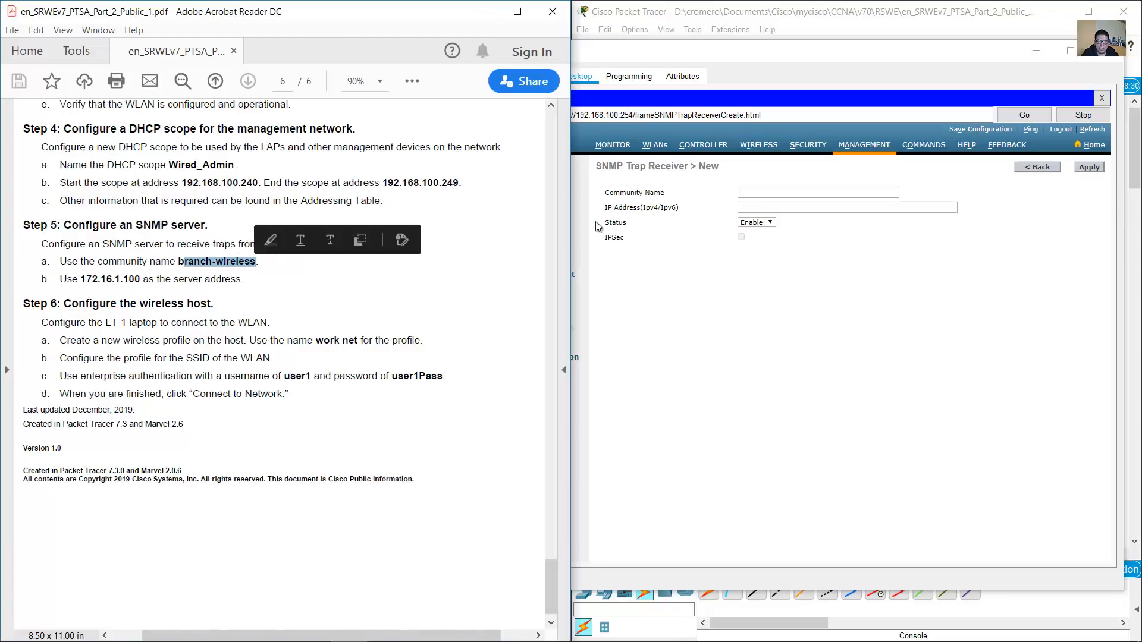
left_click(759, 193)
type("branch-wireless")
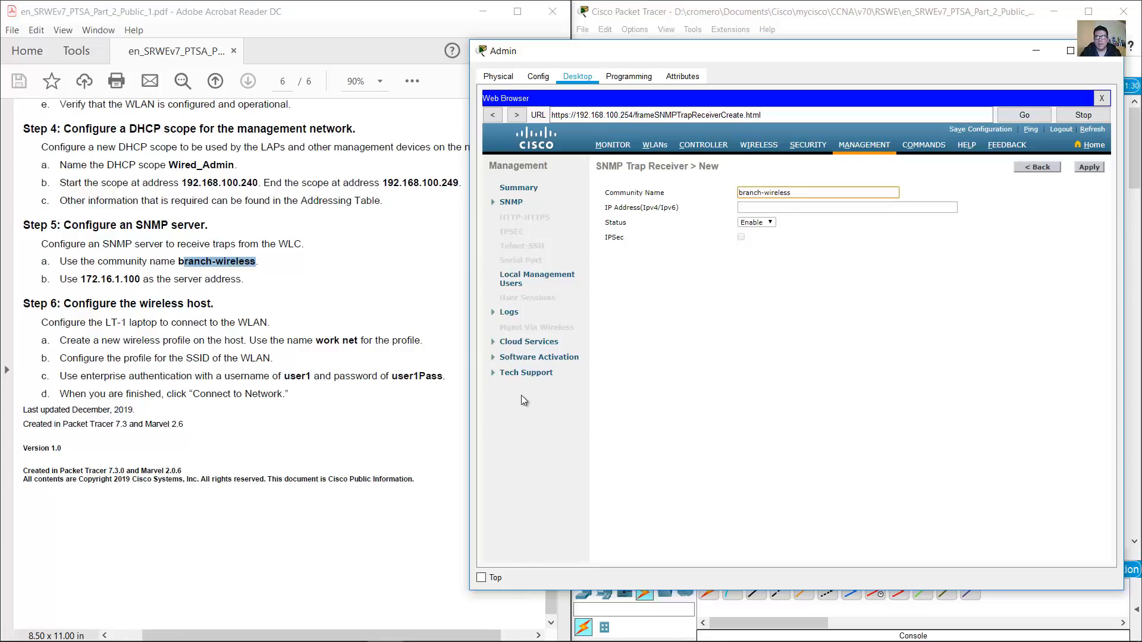
left_click(204, 255)
left_click_drag(79, 281, 140, 281)
left_click(119, 280)
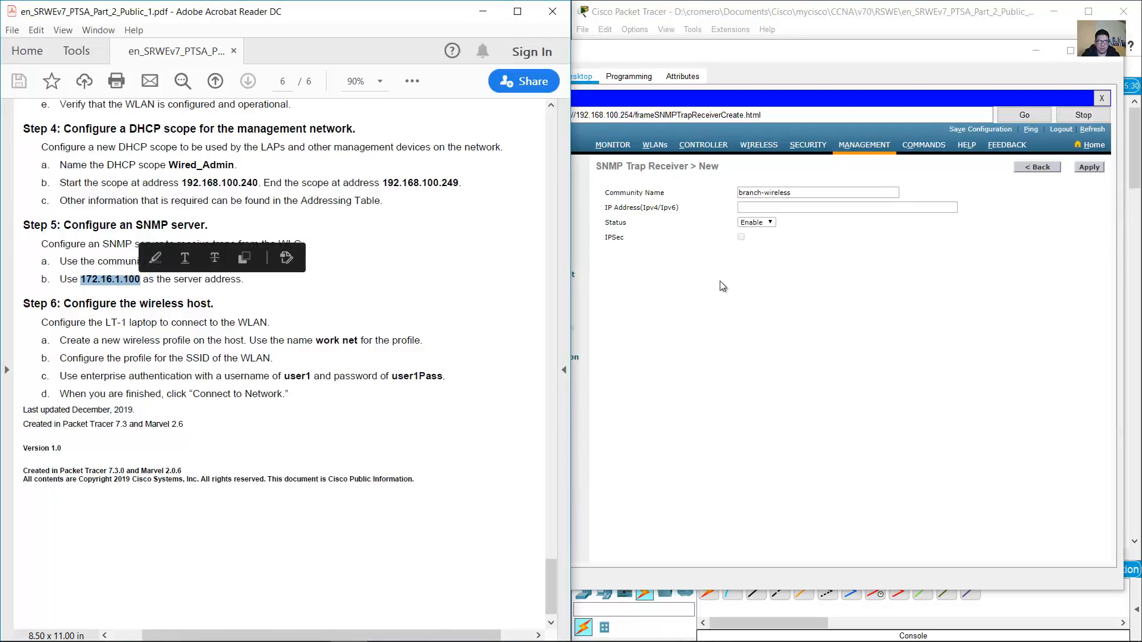
left_click(796, 208)
type("172.16.1.100")
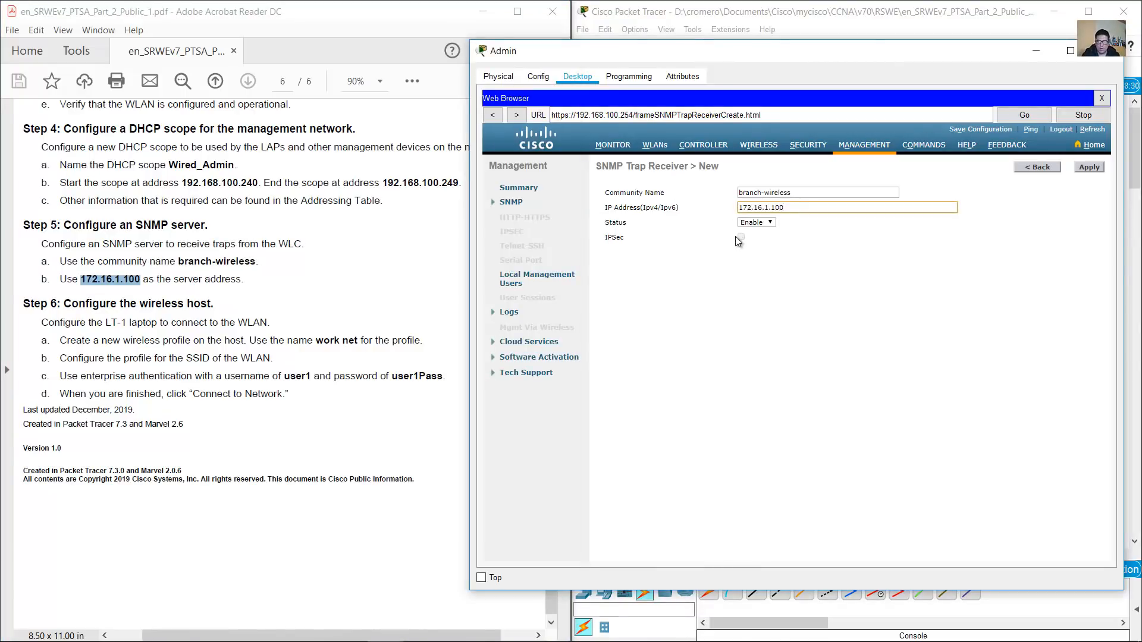
left_click(1088, 169)
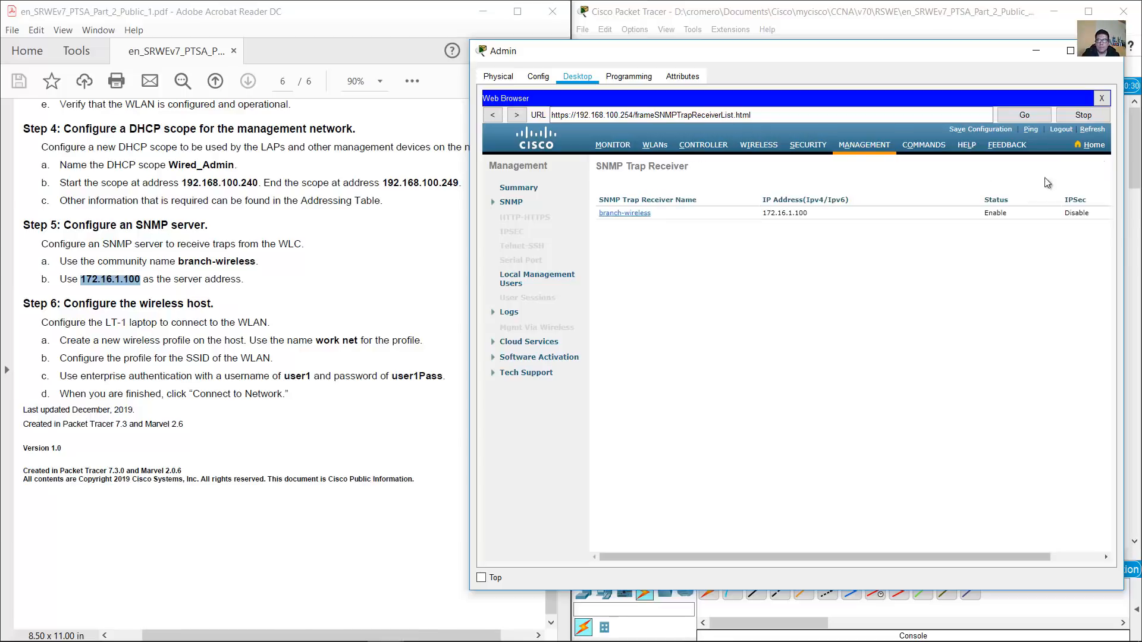
Check the saved receiver's 172.16.1.100 address in the trap receiver list
left_click_drag(766, 214, 807, 214)
left_click(806, 280)
left_click(256, 350)
scroll(255, 350, "down", 1)
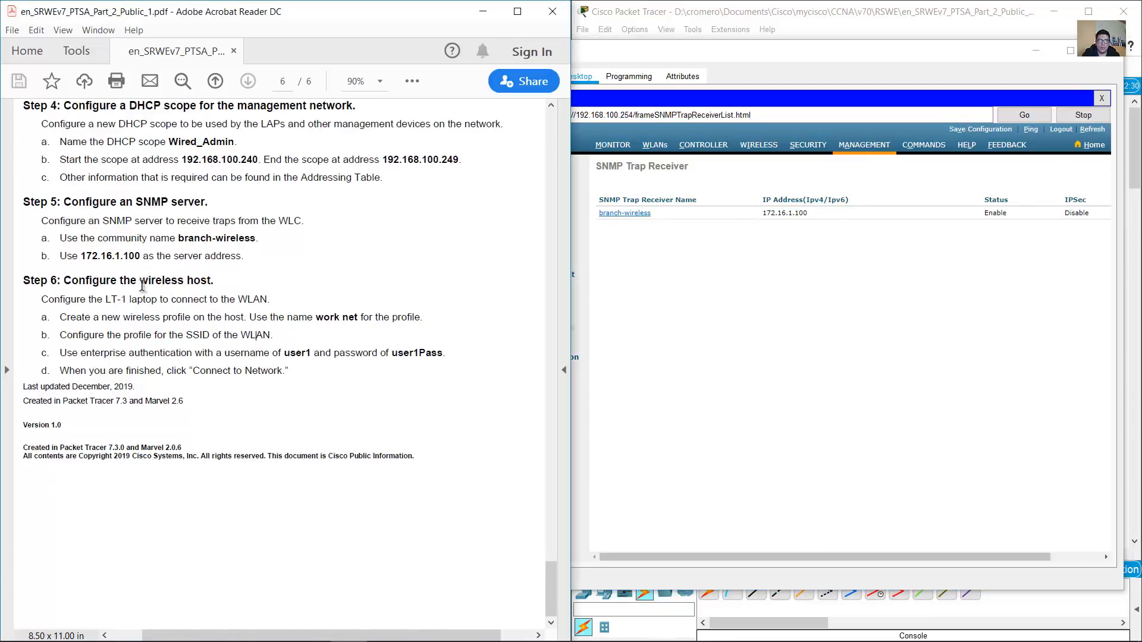
left_click_drag(67, 282, 211, 283)
scroll(285, 337, "up", 3)
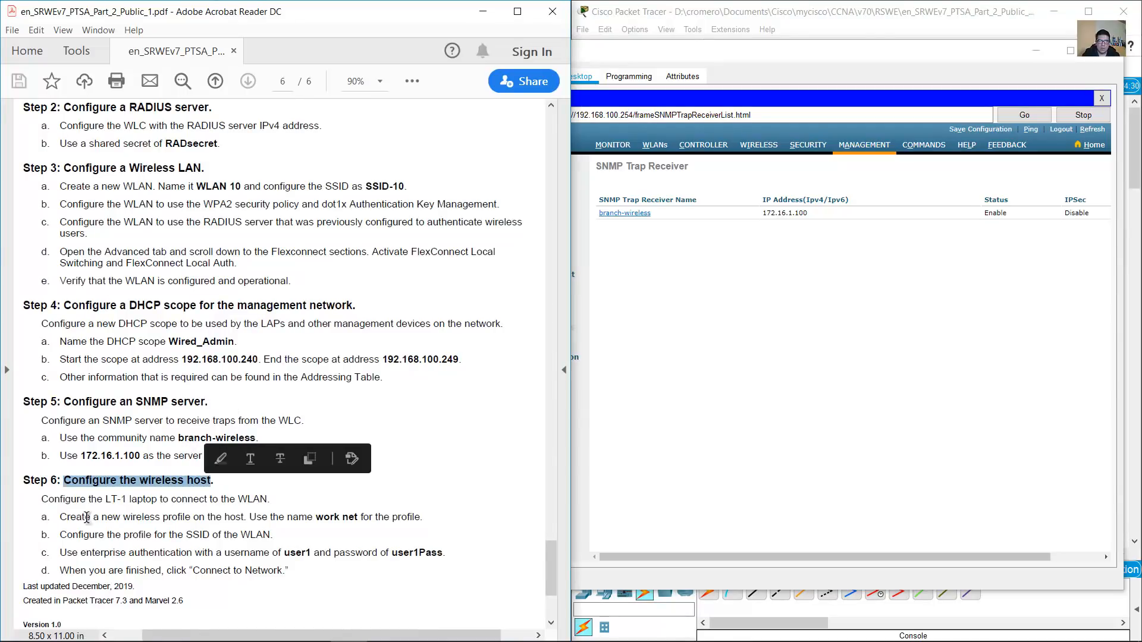
left_click_drag(42, 499, 156, 501)
left_click(835, 7)
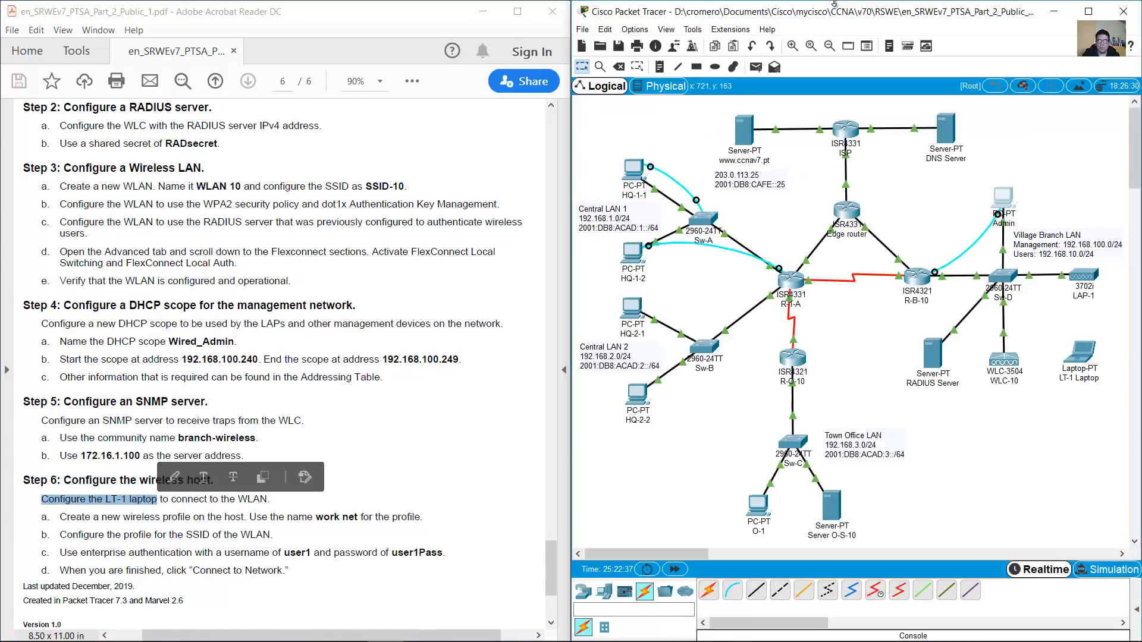
left_click_drag(1068, 343, 1084, 345)
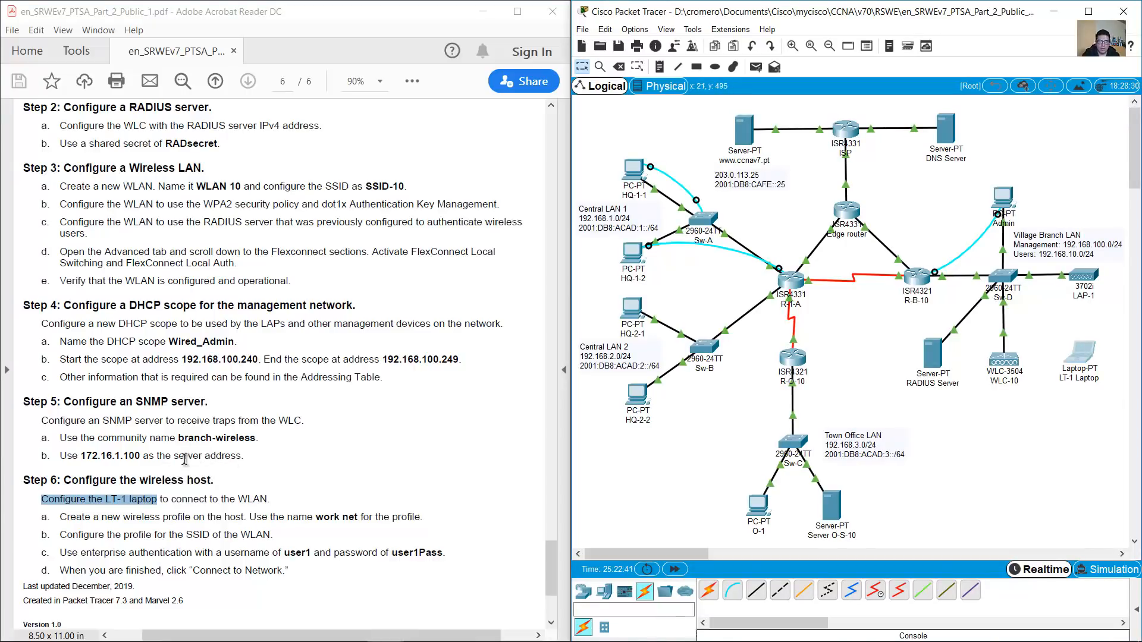
left_click(159, 508)
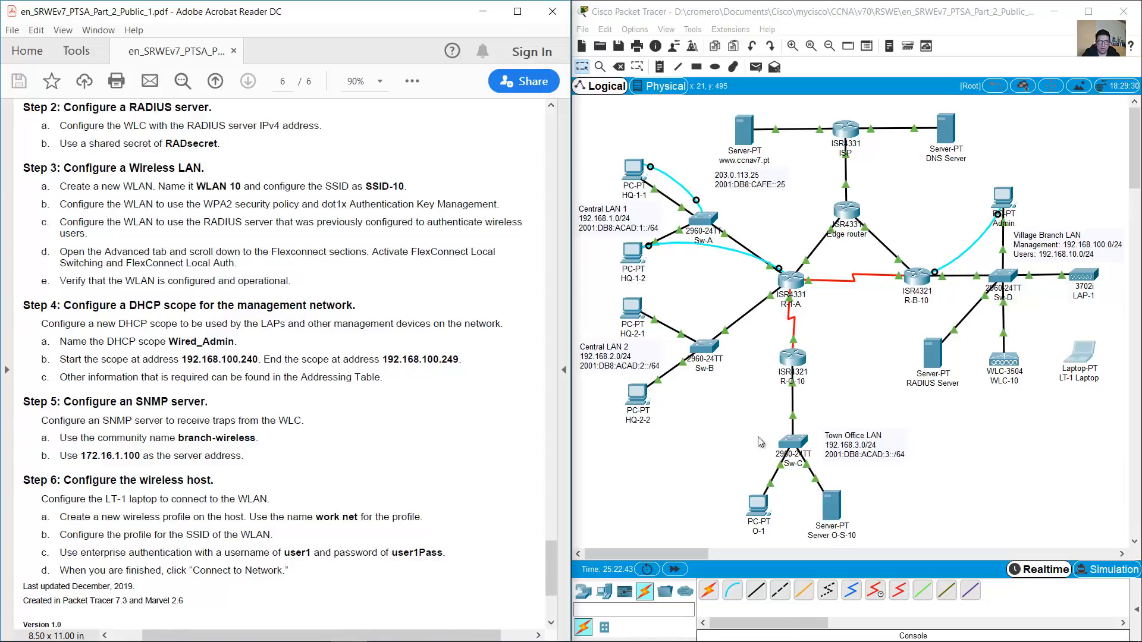
left_click(1087, 354)
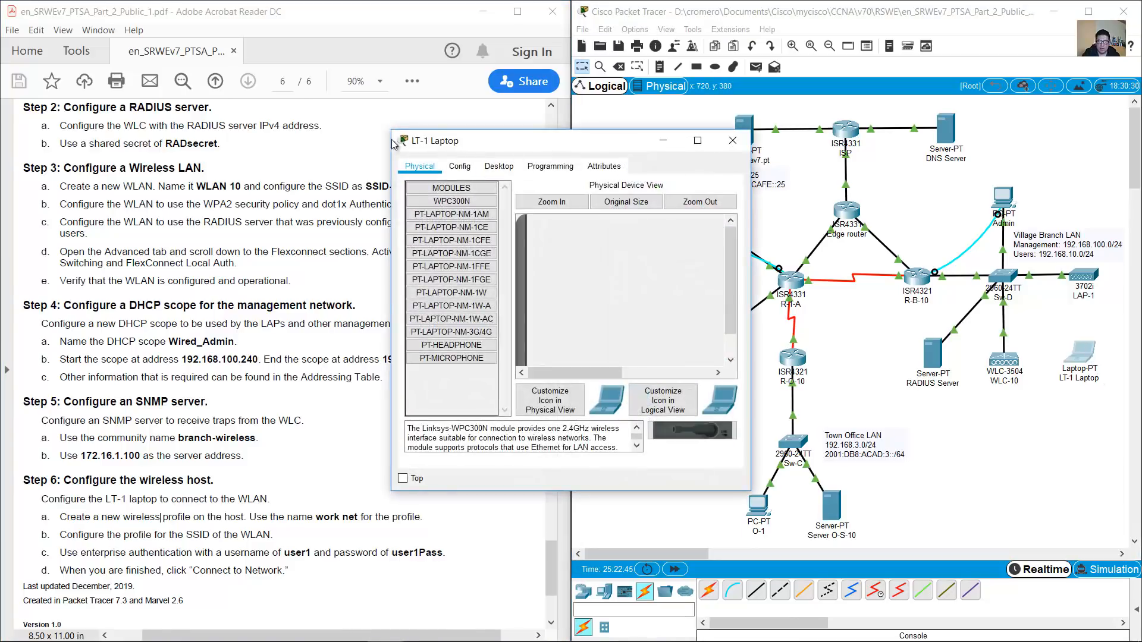
left_click_drag(392, 130, 284, 31)
left_click(383, 65)
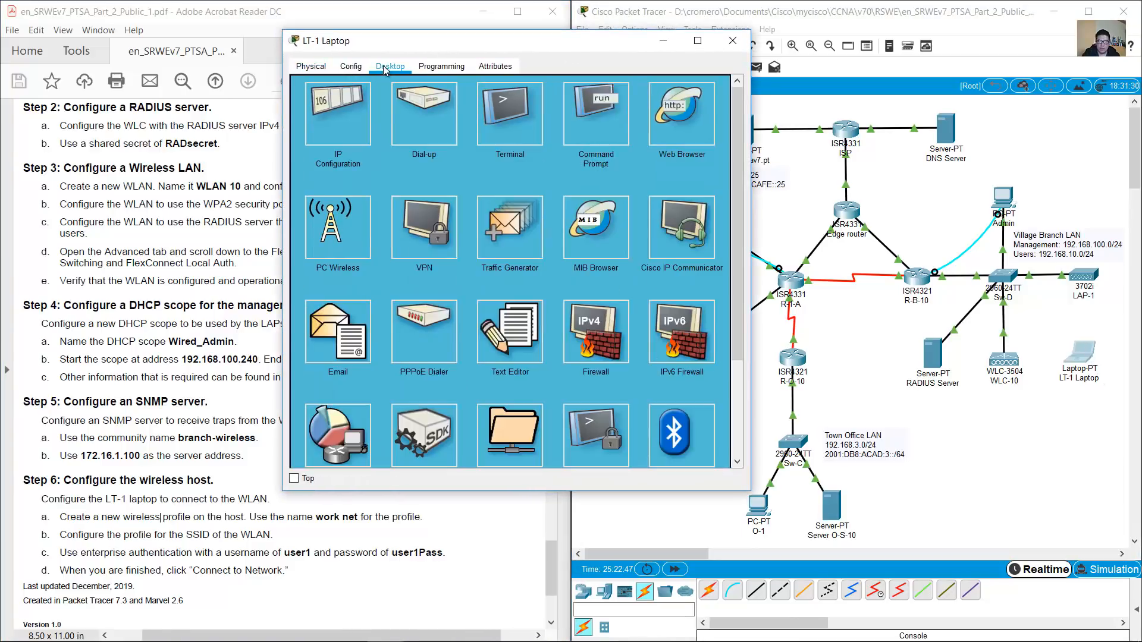
left_click(338, 228)
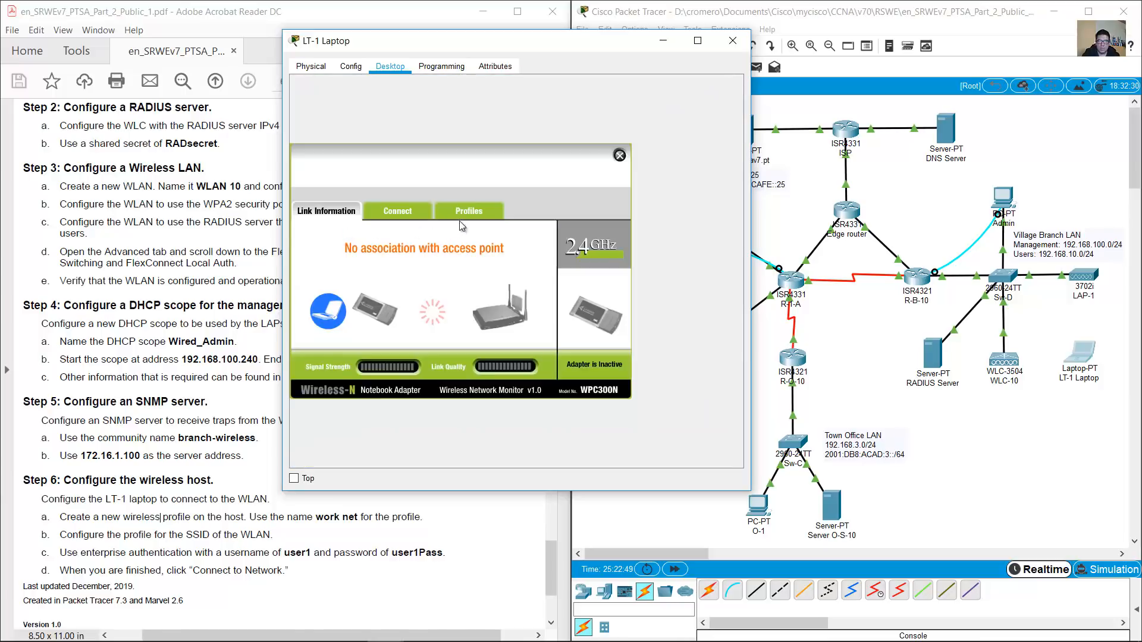
Create a new wireless profile named 'work net' from the Profiles list
left_click(247, 485)
left_click_drag(163, 515, 244, 516)
left_click(663, 206)
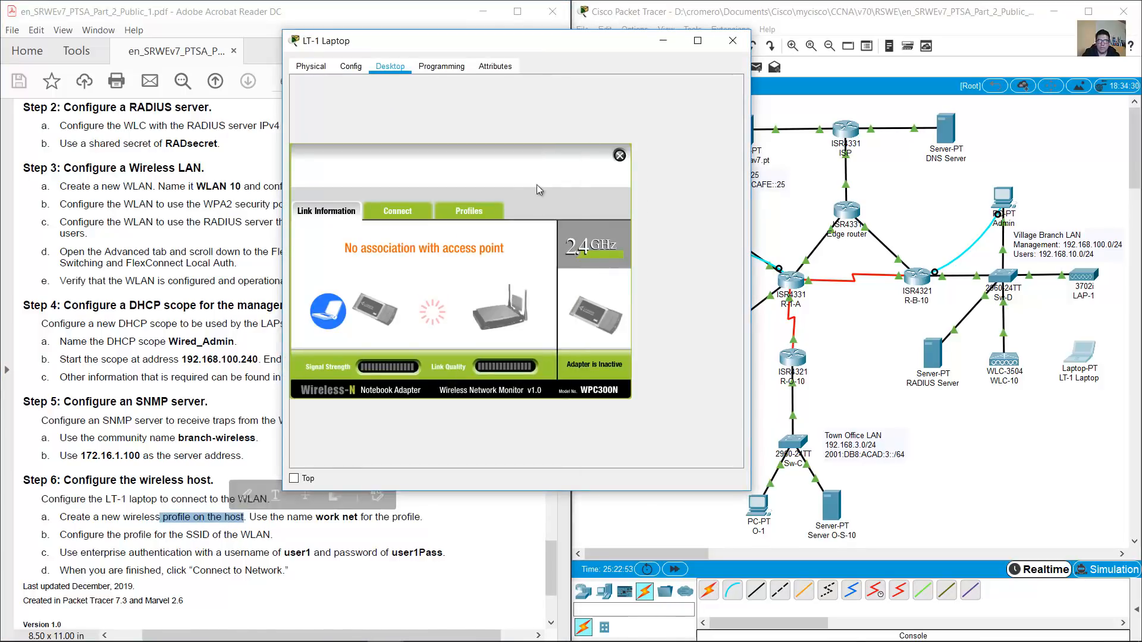
left_click(468, 210)
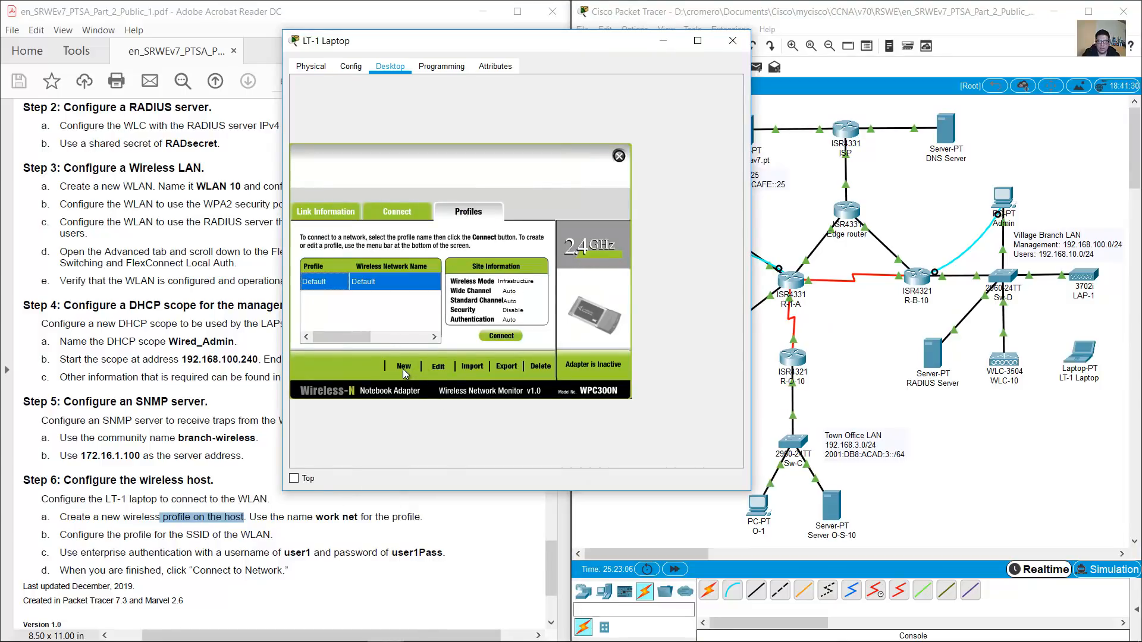
left_click(403, 367)
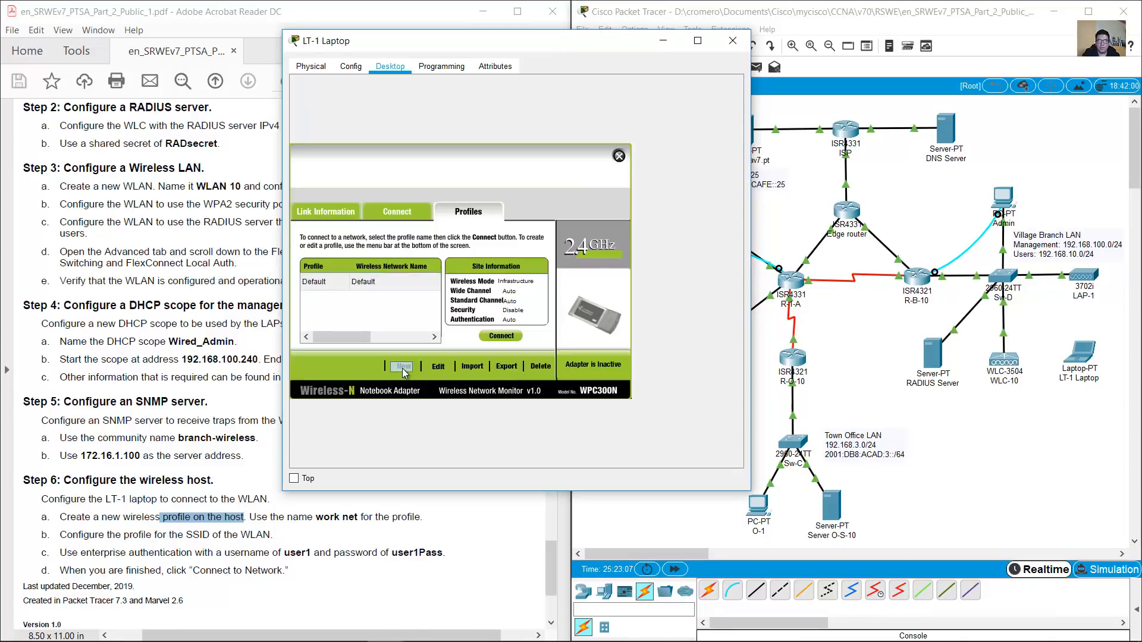
left_click(190, 528)
left_click_drag(316, 518, 373, 519)
left_click(645, 306)
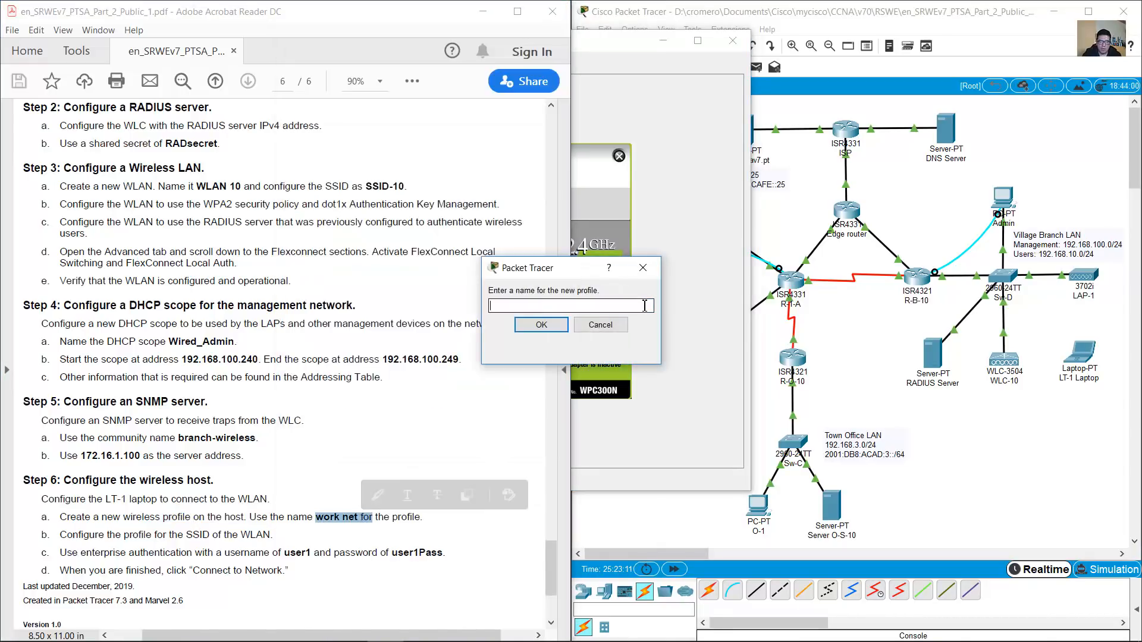
type("work net")
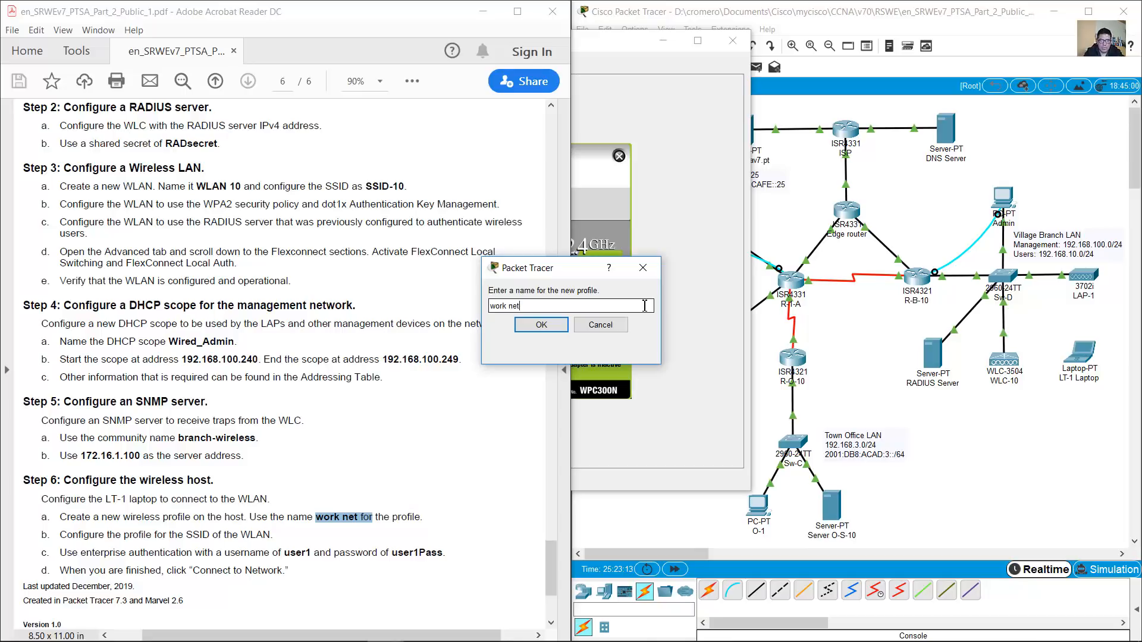
left_click(552, 328)
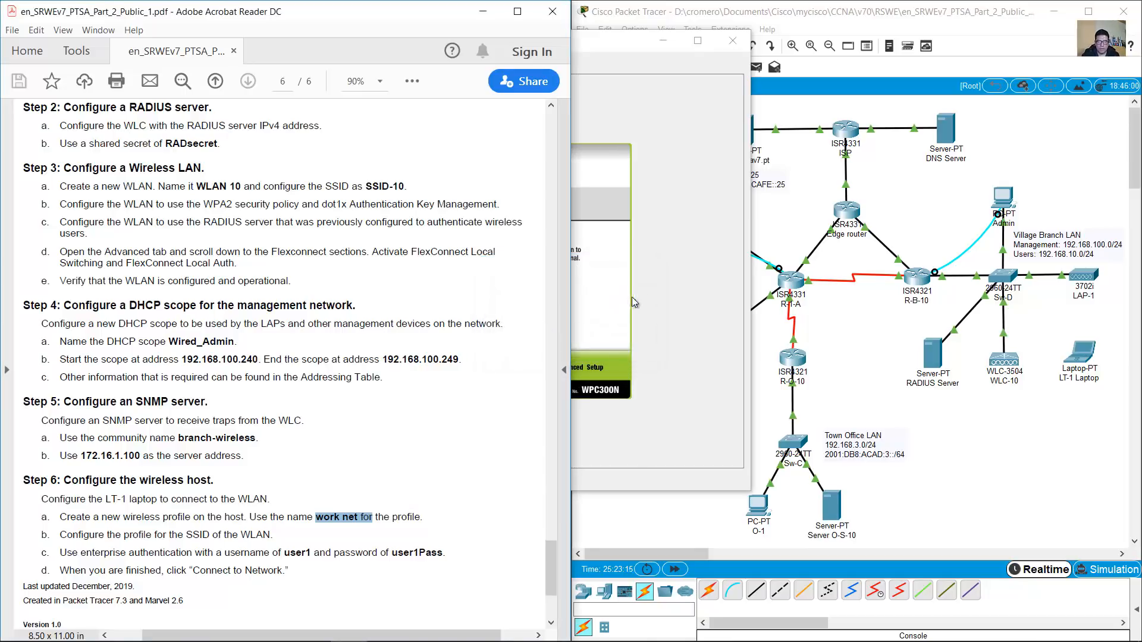
Choose SSID-10 via Advanced Setup, keep infrastructure mode and DHCP, and select WPA2-Enterprise
left_click(652, 294)
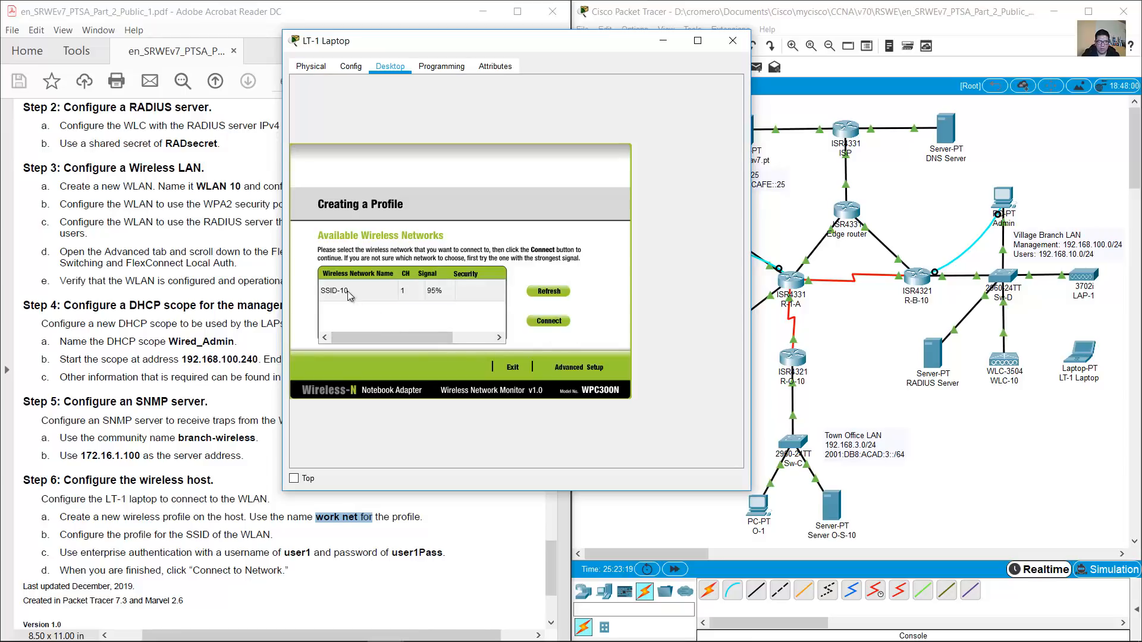
left_click(348, 290)
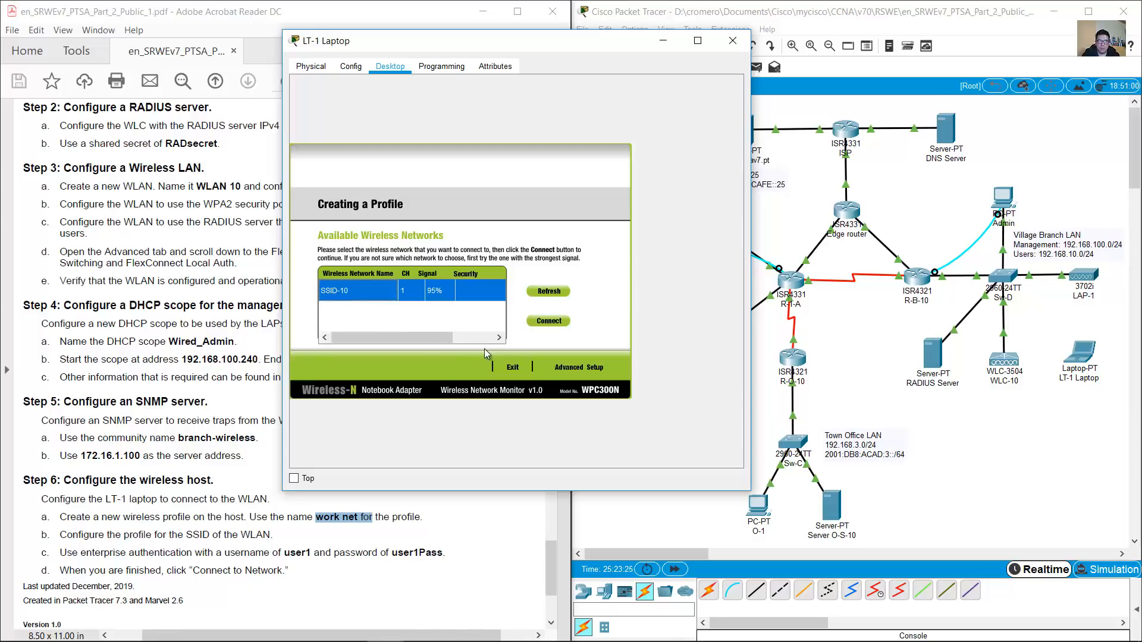
left_click(576, 366)
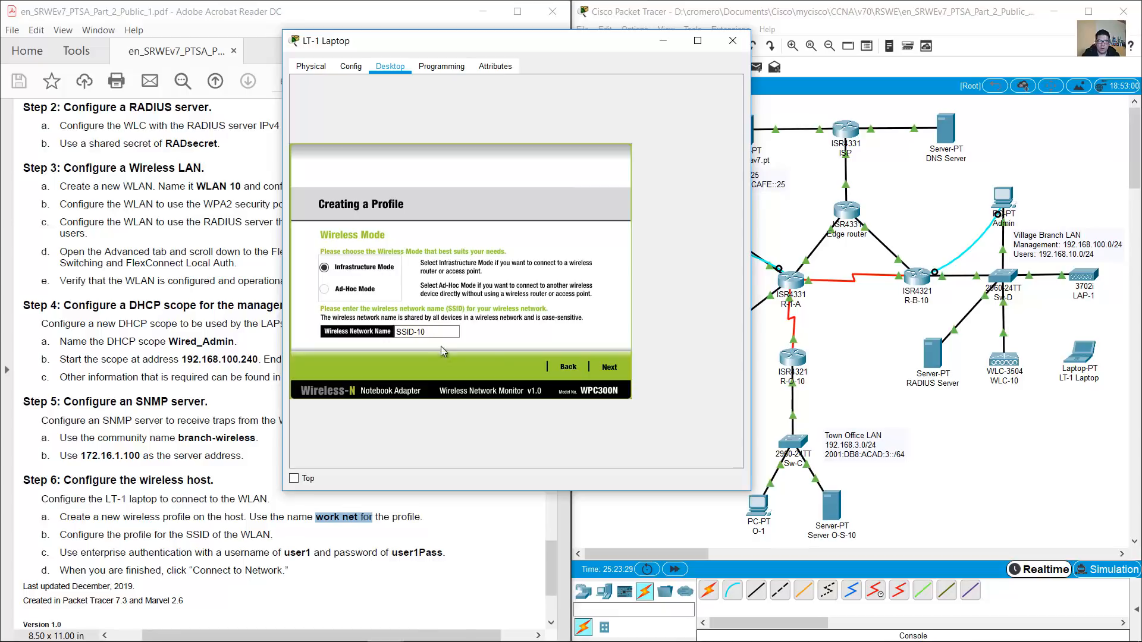
left_click(609, 367)
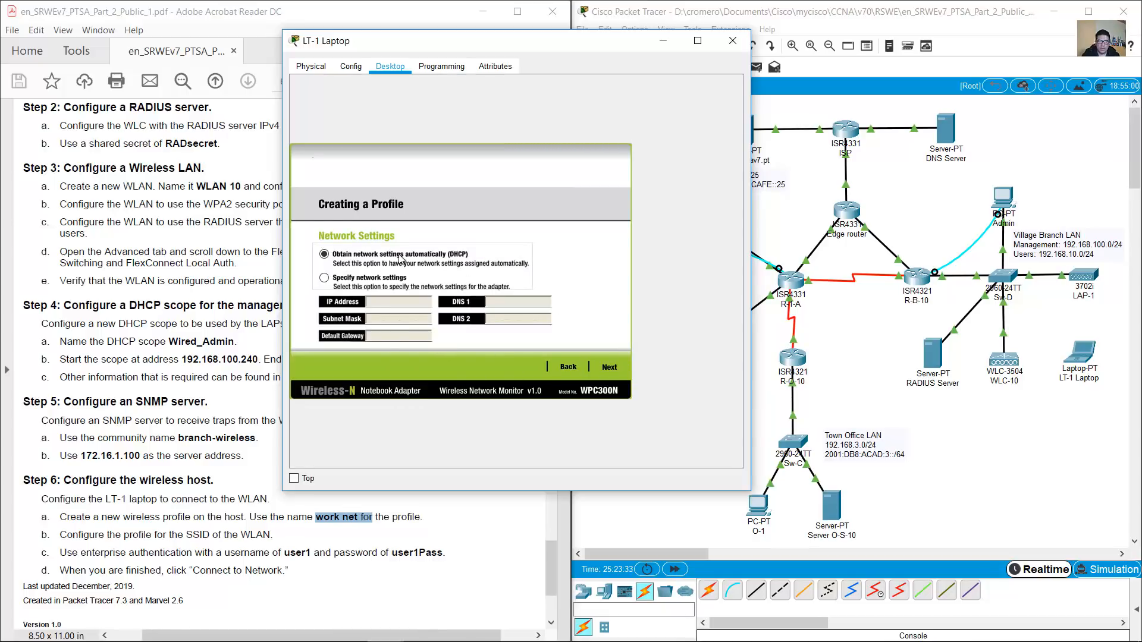
left_click(608, 369)
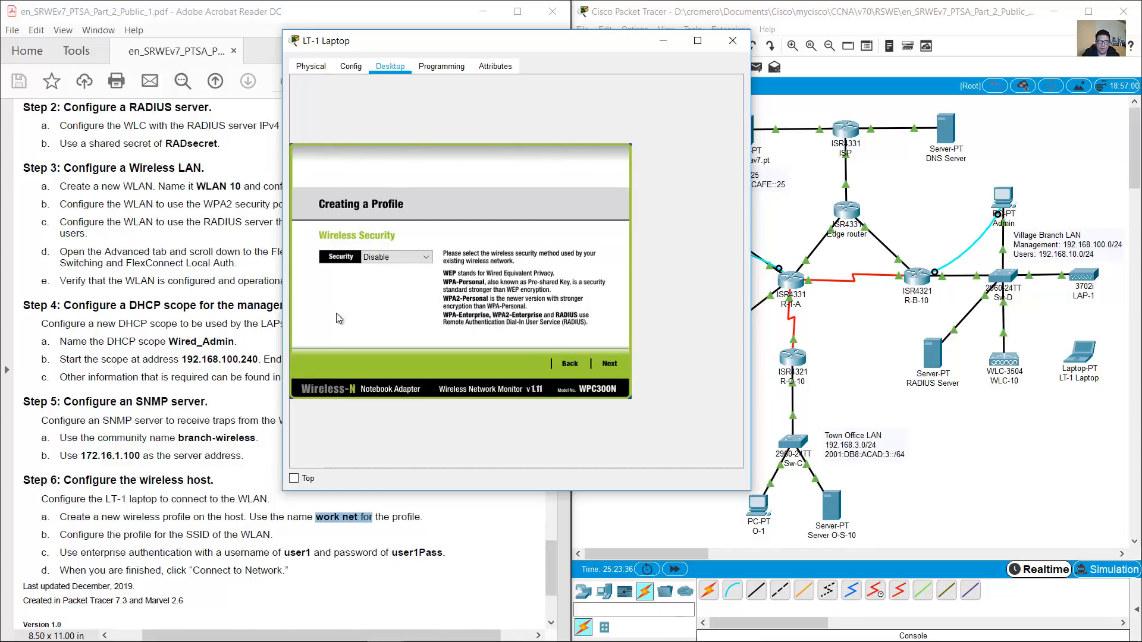
left_click(186, 553)
left_click_drag(80, 553, 213, 552)
left_click(652, 321)
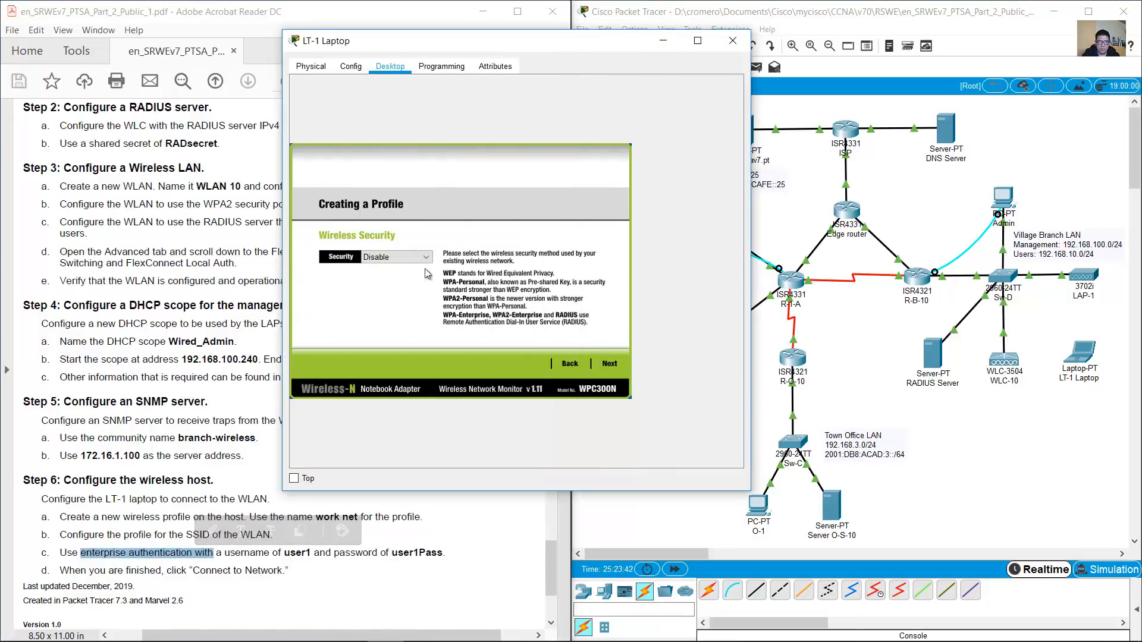
left_click(396, 256)
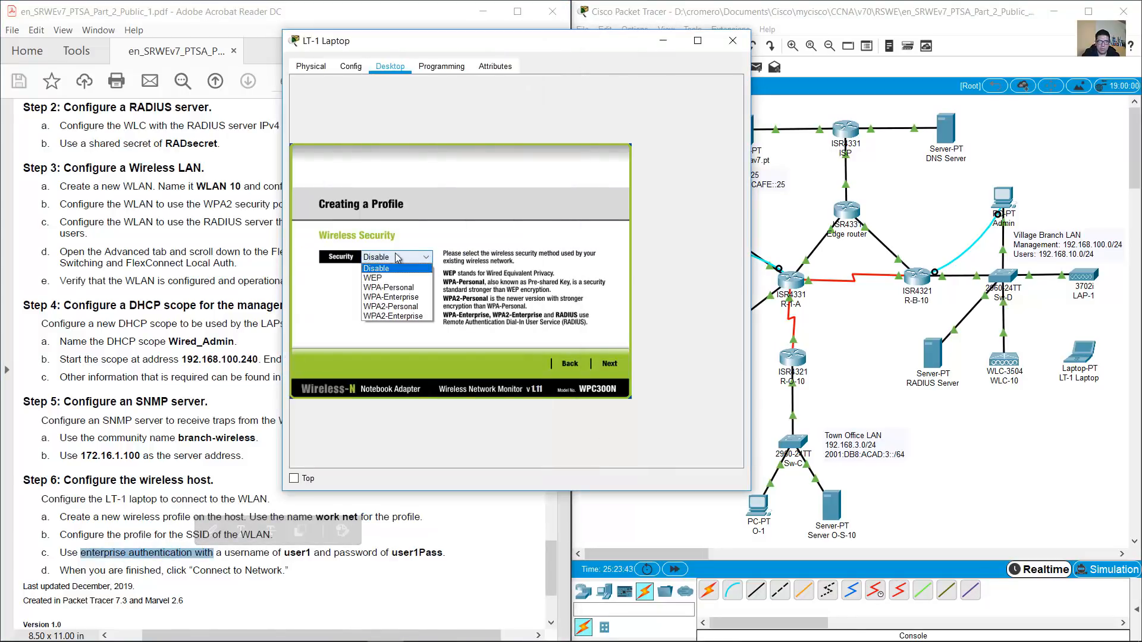
left_click(401, 316)
Enter login name user1 in the WPA2-Enterprise settings
left_click(609, 365)
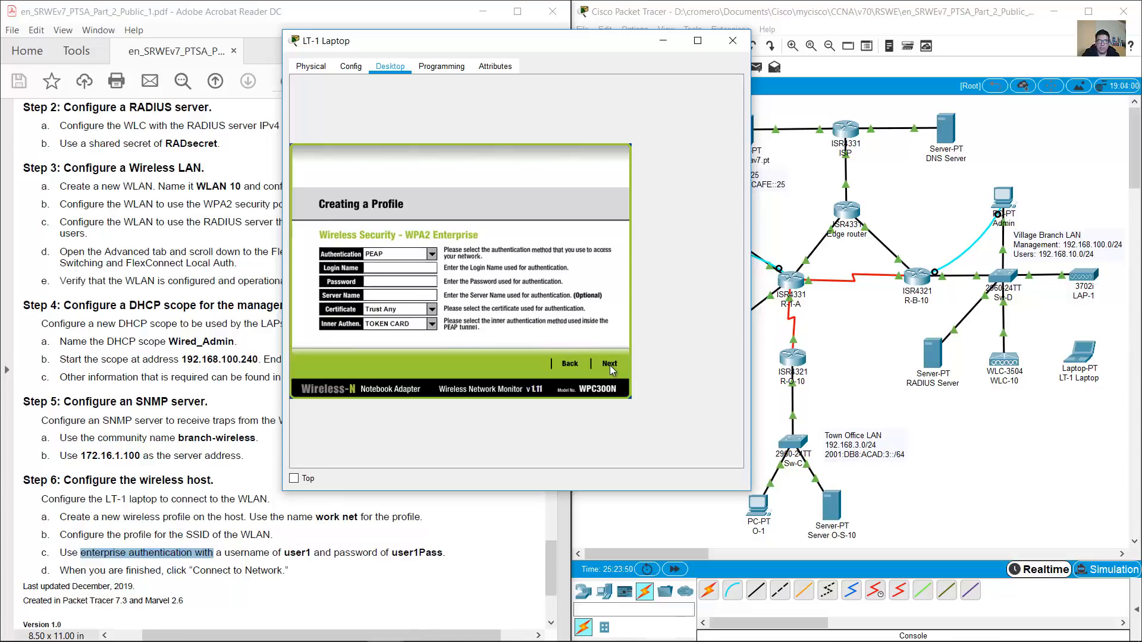
left_click(393, 268)
left_click(221, 522)
left_click_drag(284, 553, 330, 552)
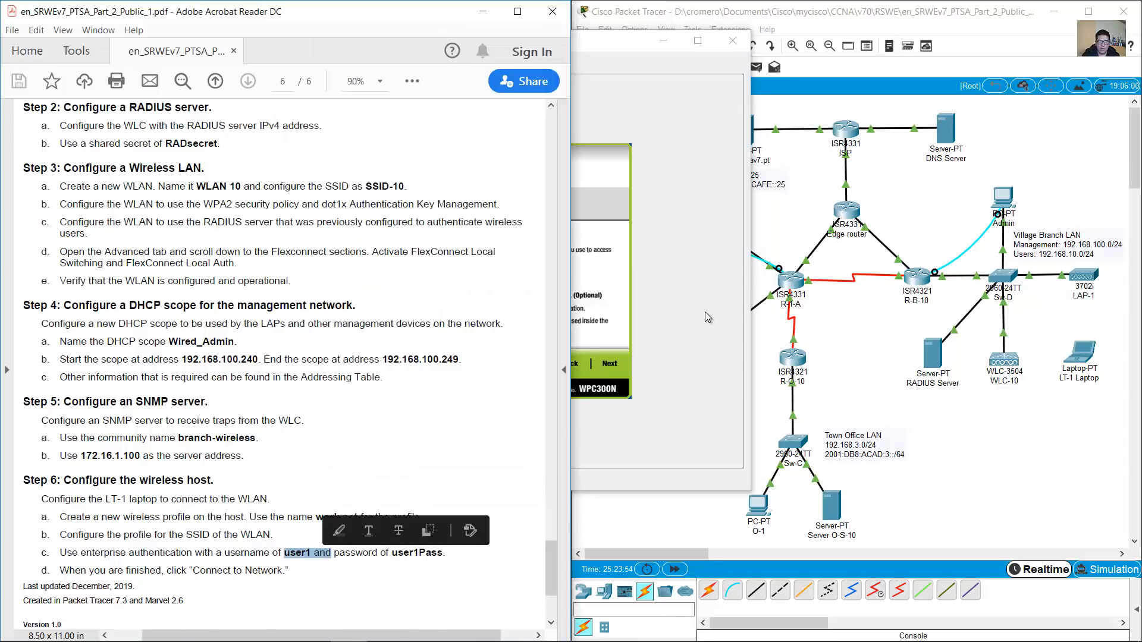
left_click(704, 311)
left_click(413, 268)
type("us")
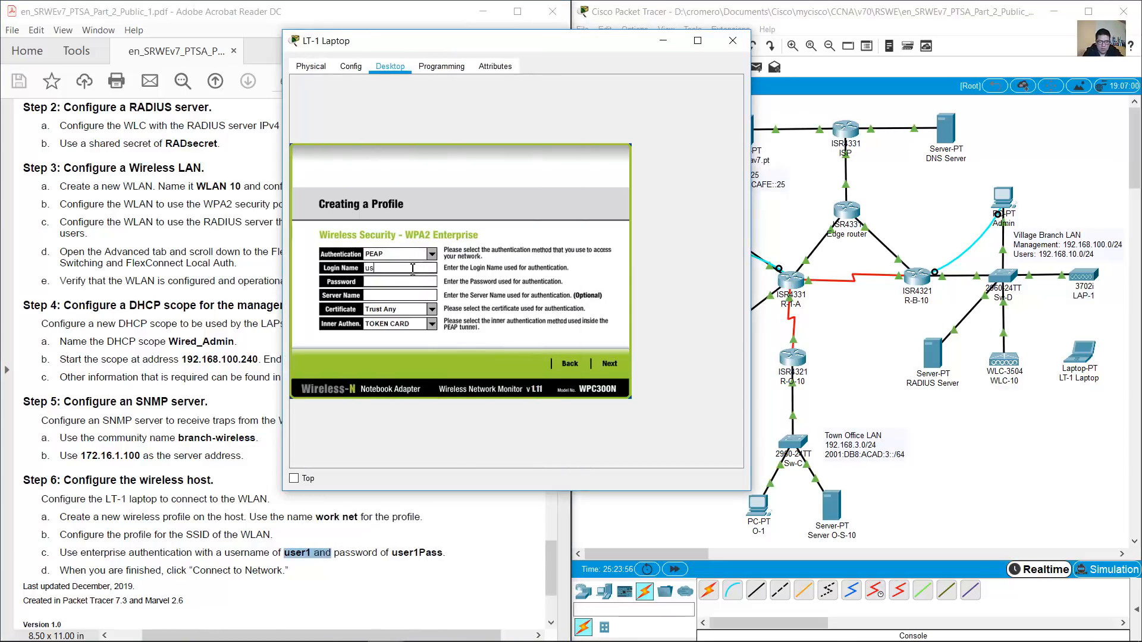
type("er1")
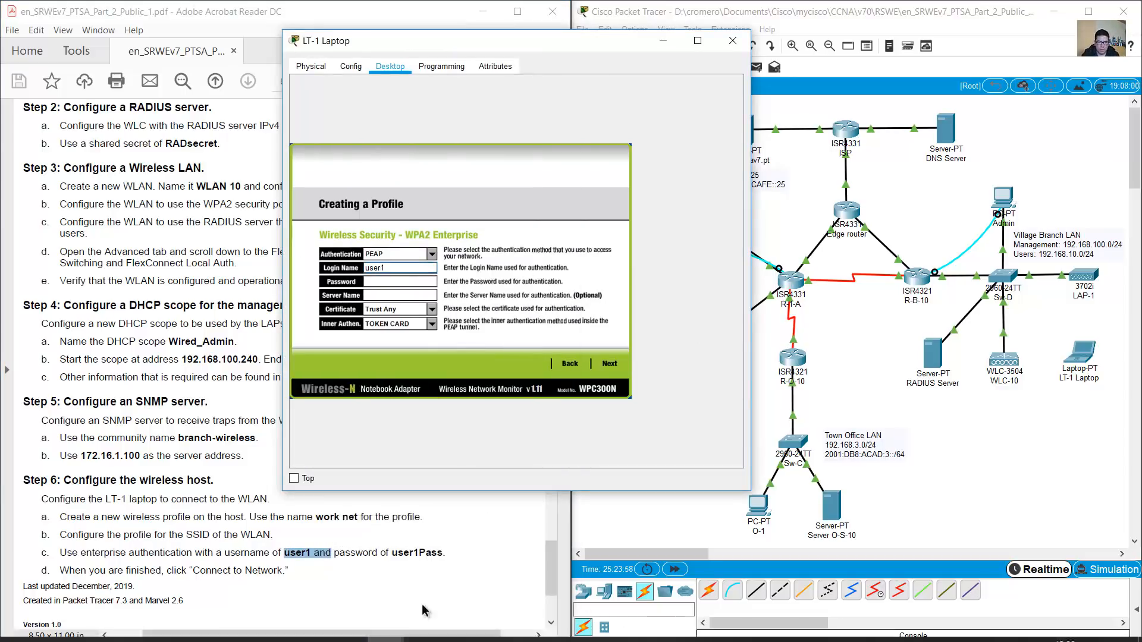
Enter the account password, save the work net profile and connect to the network
left_click(404, 561)
left_click_drag(392, 553, 455, 555)
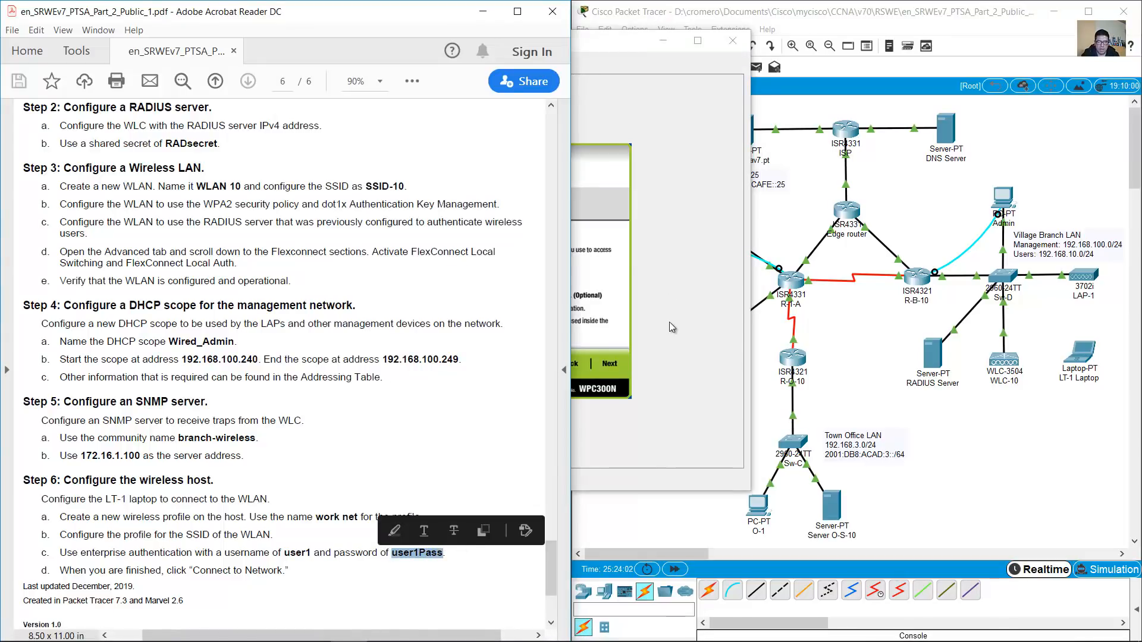
left_click(689, 315)
left_click(406, 282)
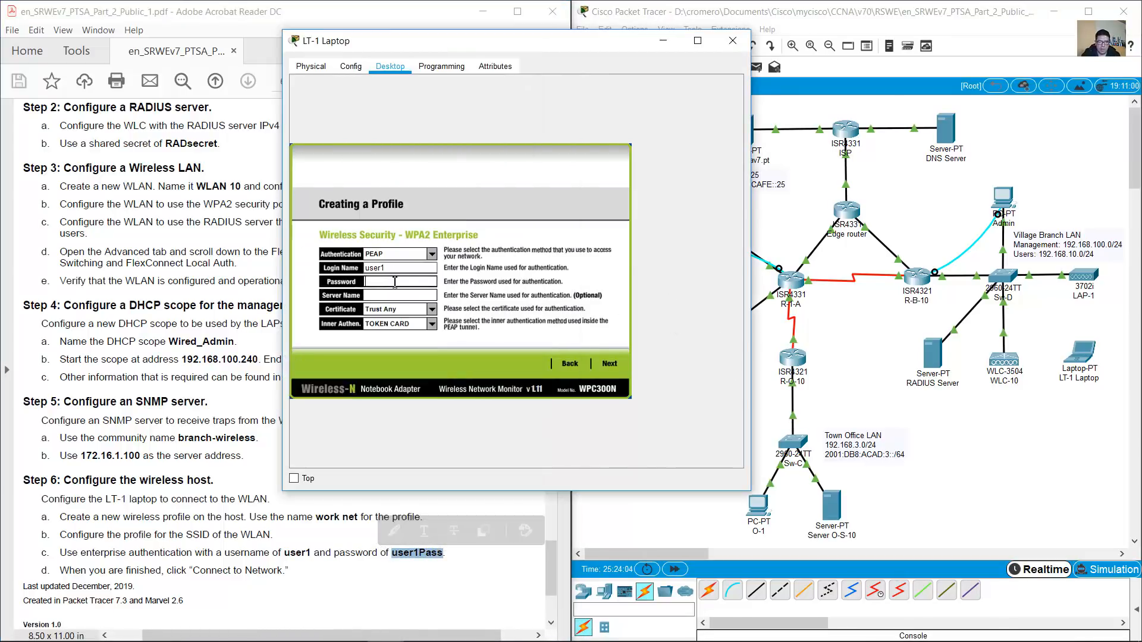
type("user1Pass")
left_click(608, 365)
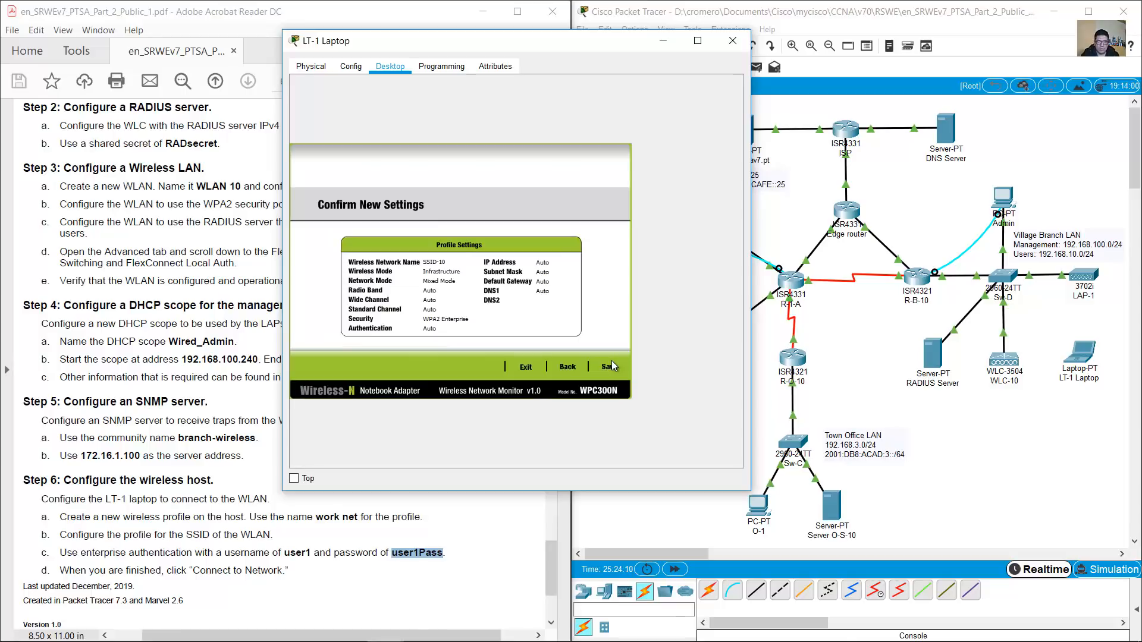
left_click(610, 366)
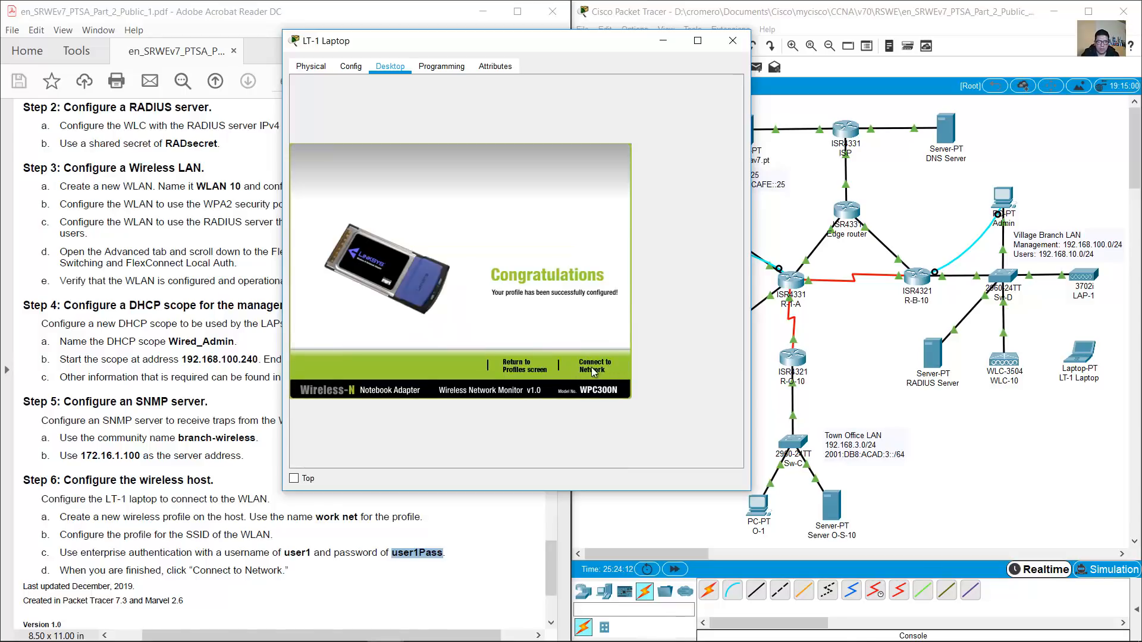
left_click(591, 367)
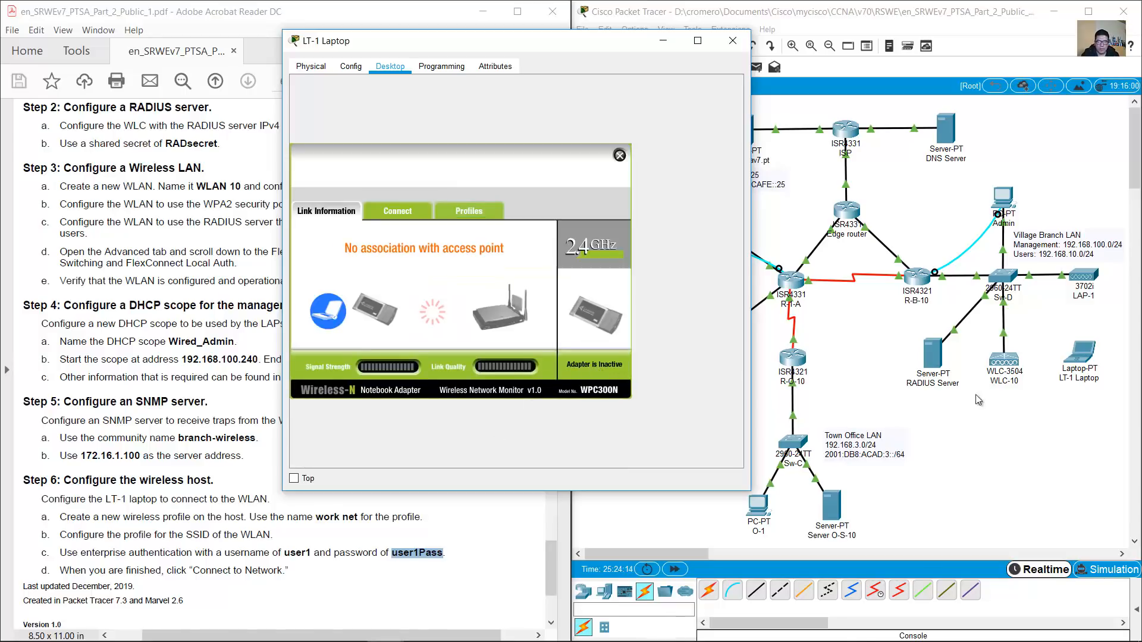
Check the laptop's link to LAP-1 on the topology and close the wireless monitor
left_click(1042, 404)
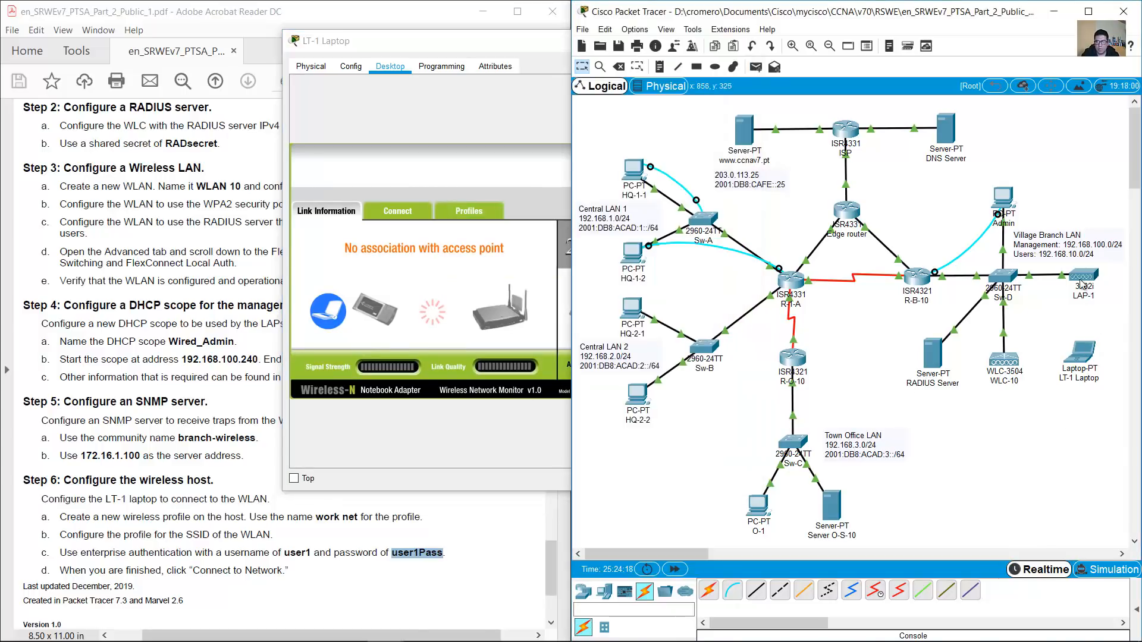
left_click(490, 51)
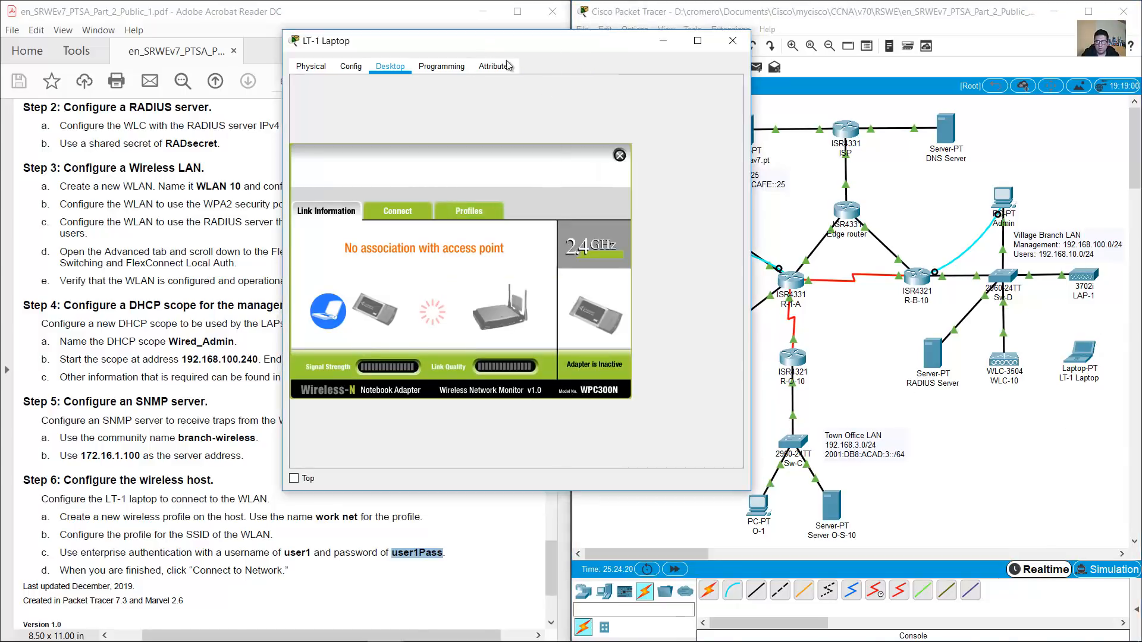
left_click(1086, 223)
left_click_drag(1043, 187, 1106, 415)
left_click(1094, 394)
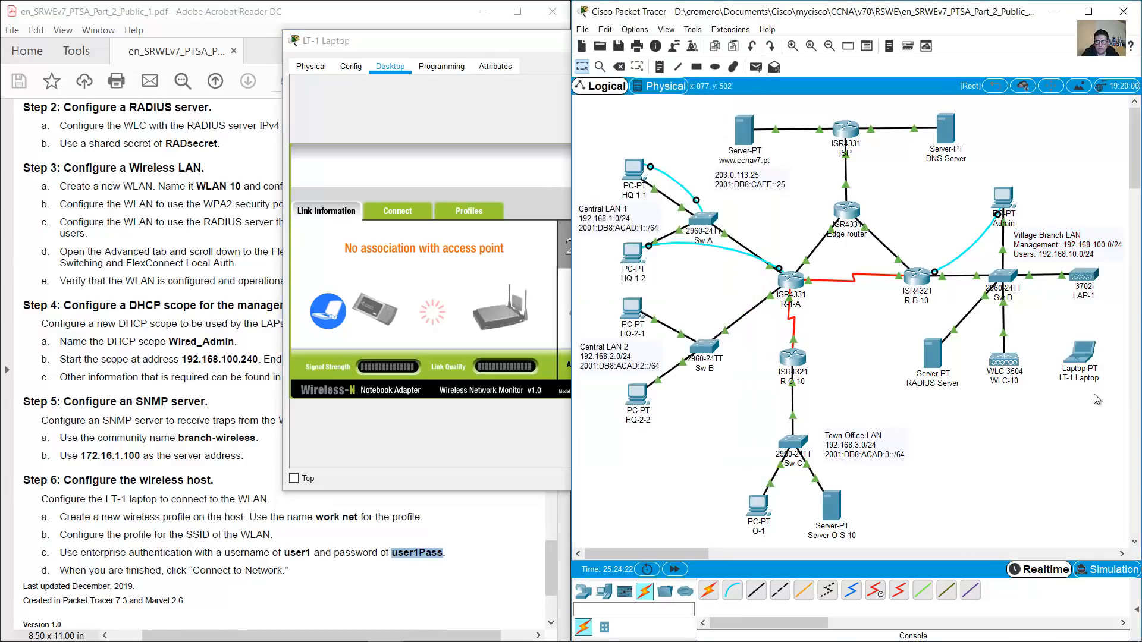
left_click(480, 48)
left_click(429, 535)
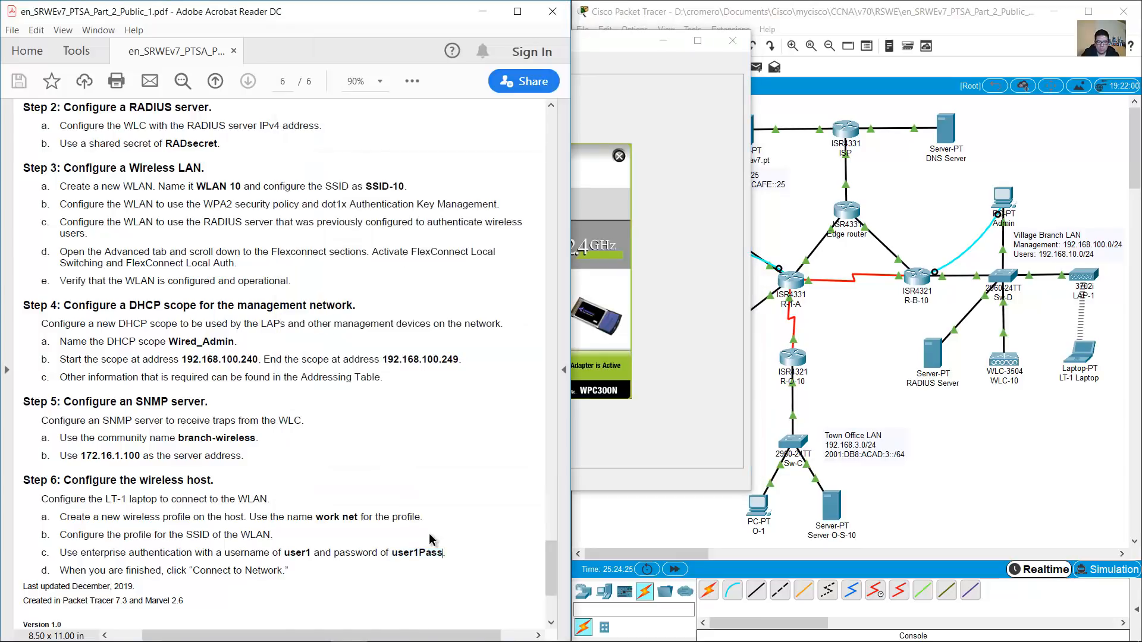
left_click(952, 458)
left_click_drag(1102, 426, 1054, 246)
left_click(1086, 387)
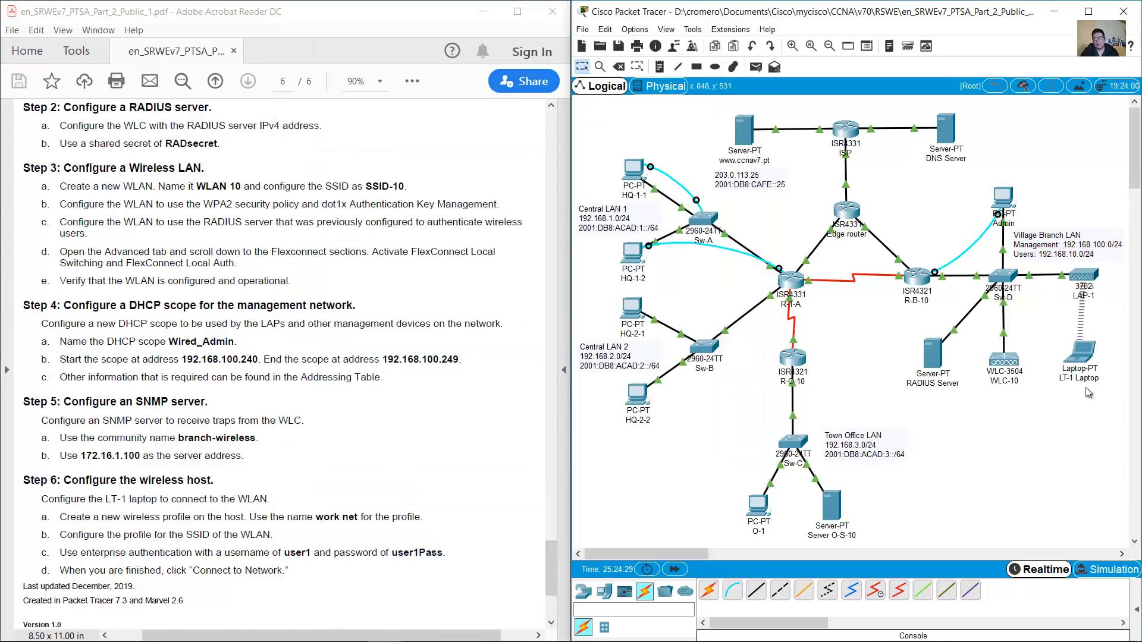
left_click(1081, 357)
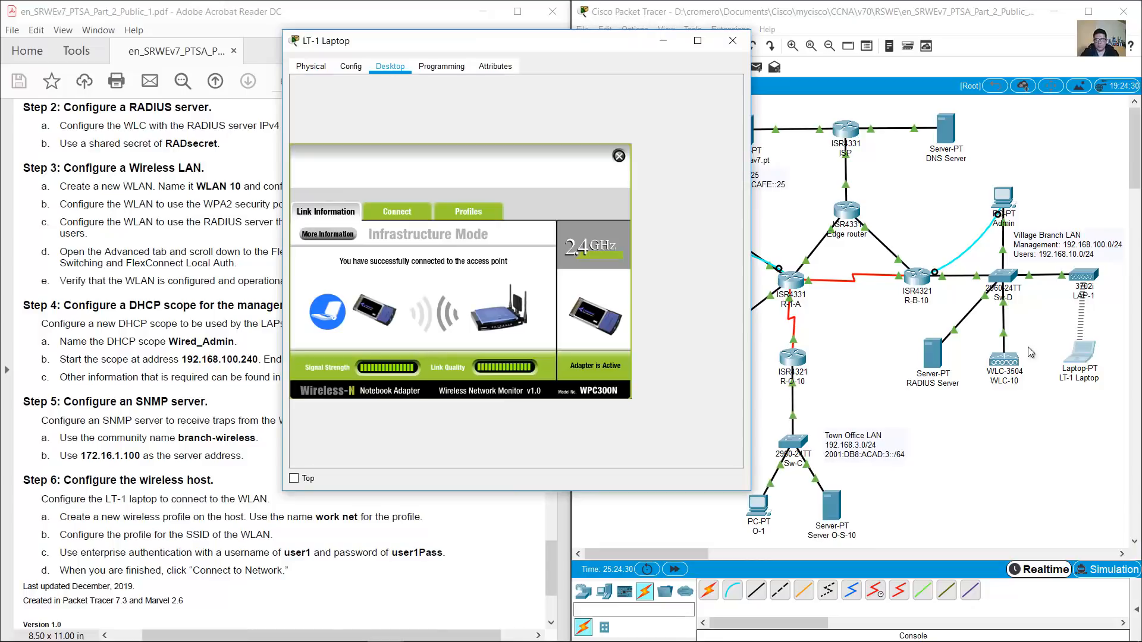
left_click(619, 154)
Run ipconfig and confirm 192.168.10.2, 255.255.255.0 and gateway 192.168.10.1
left_click_drag(535, 41, 327, 50)
left_click(387, 119)
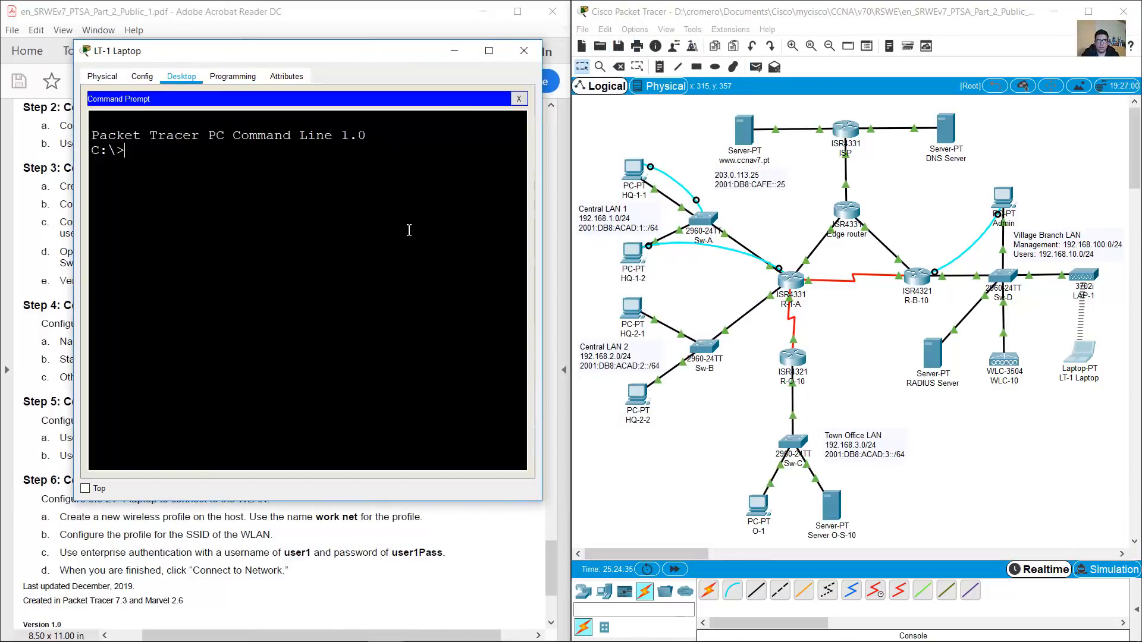
type("ipconfig")
key("Return")
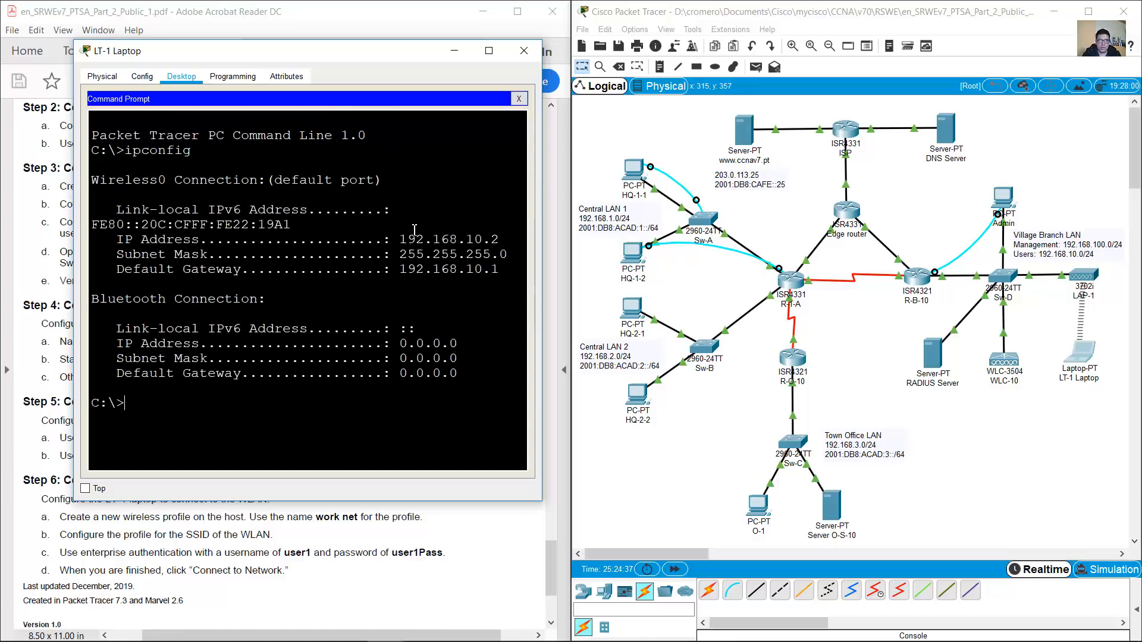
left_click_drag(408, 240, 501, 270)
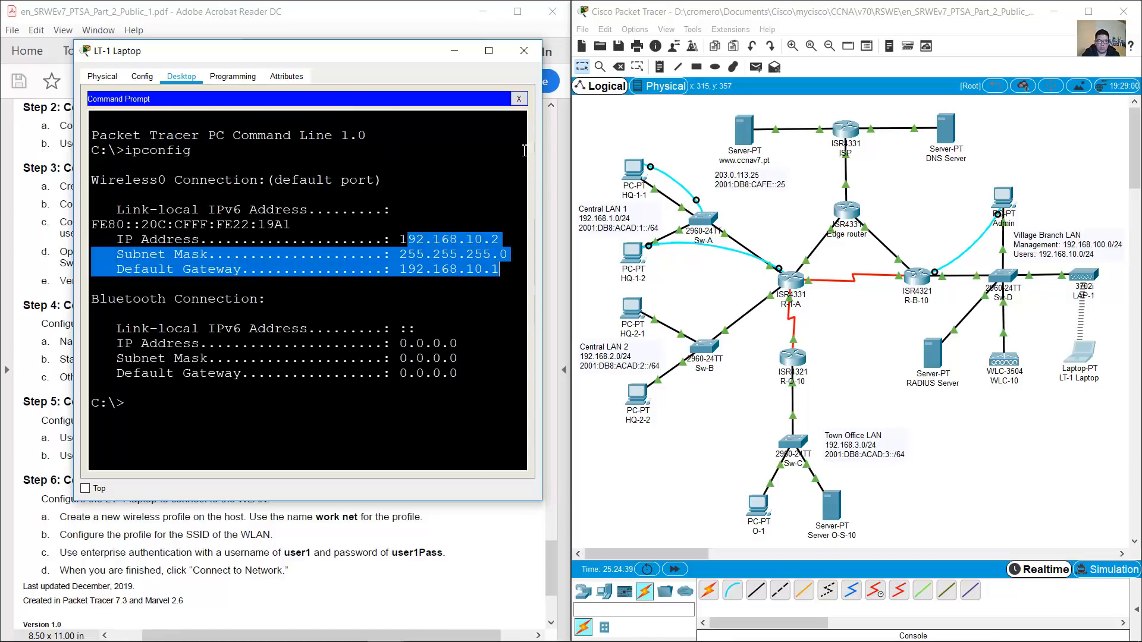
left_click(518, 100)
Confirm DHCP in IP Configuration, then enter ping 203.0.113.25 in the command prompt
left_click(156, 119)
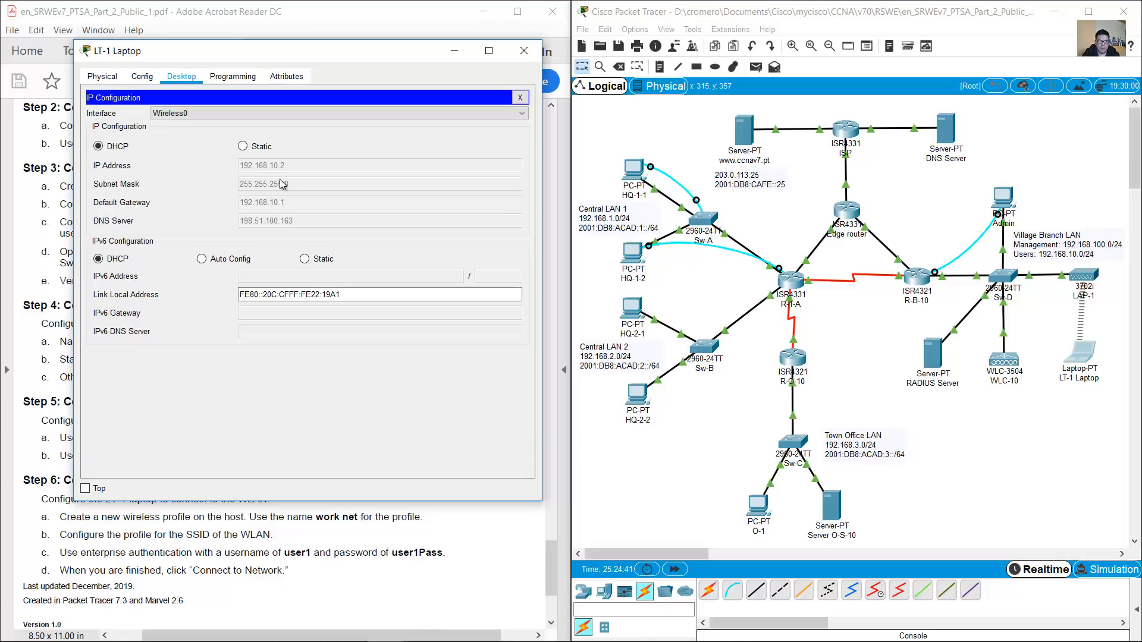
left_click(518, 97)
left_click(393, 156)
type("ping")
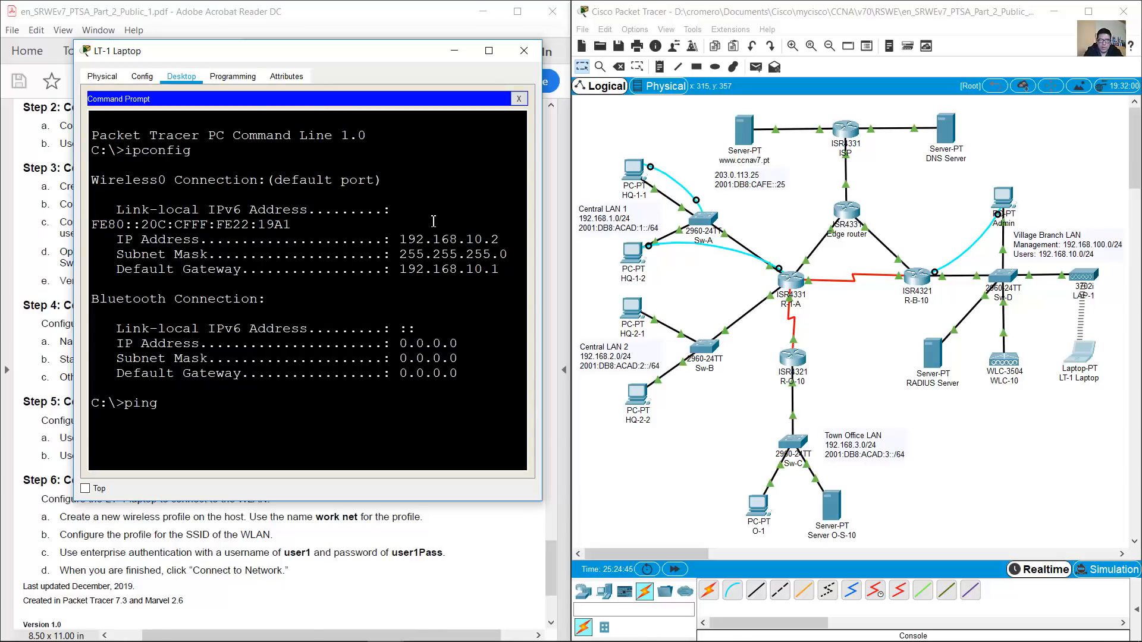
type(" 203.0.113.25")
Ping 203.0.113.25 twice and confirm the successful replies
key("Return")
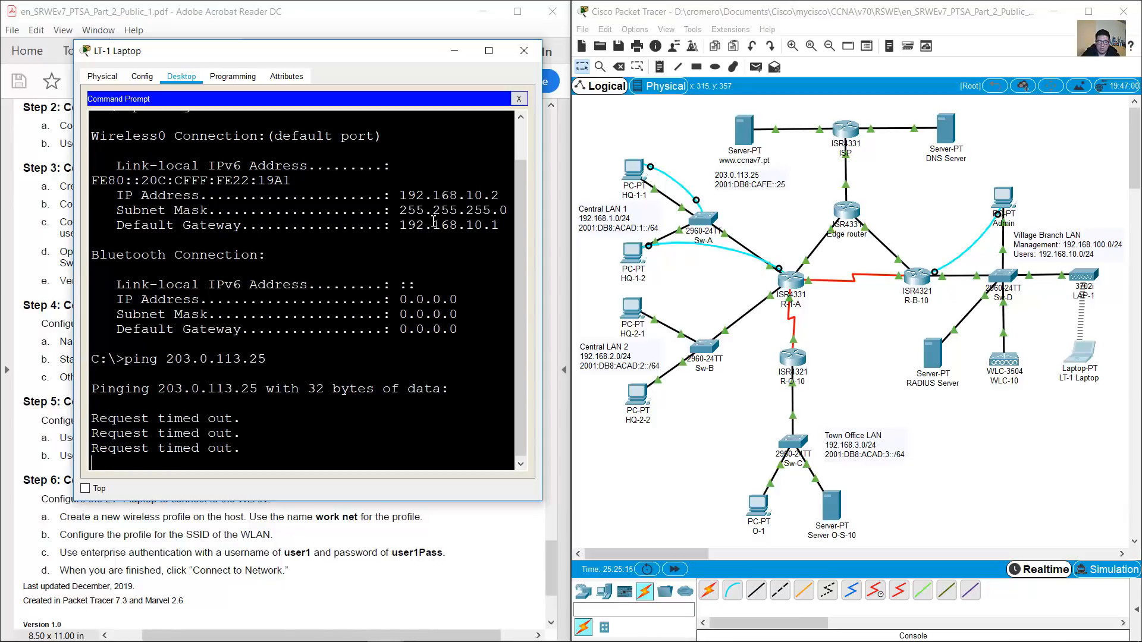
key("Up")
key("Return")
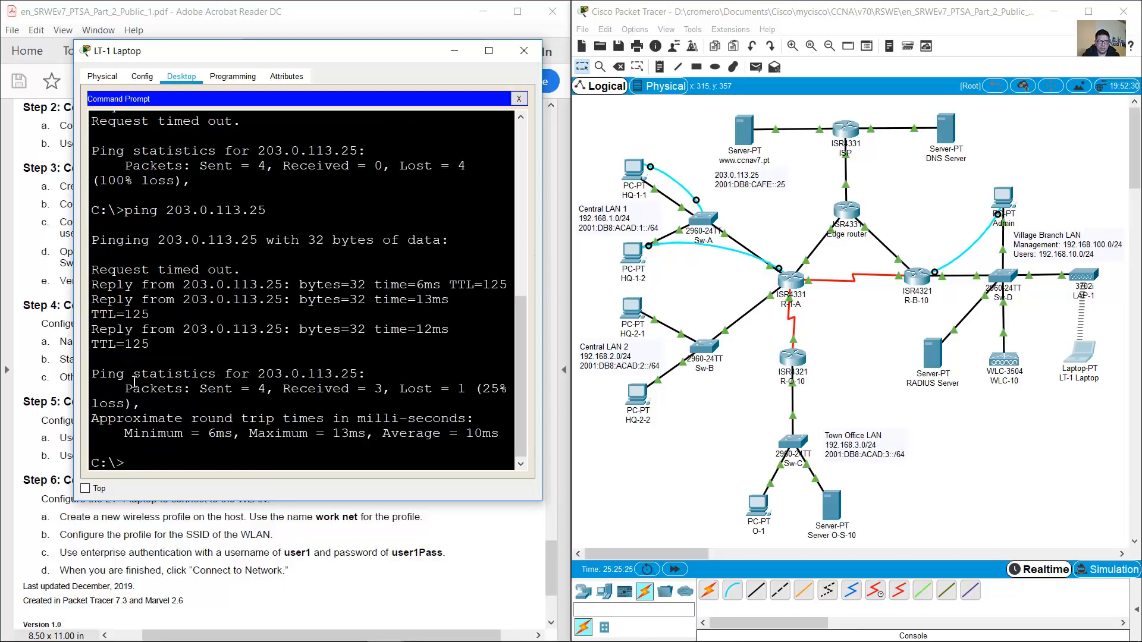
left_click_drag(126, 284, 153, 344)
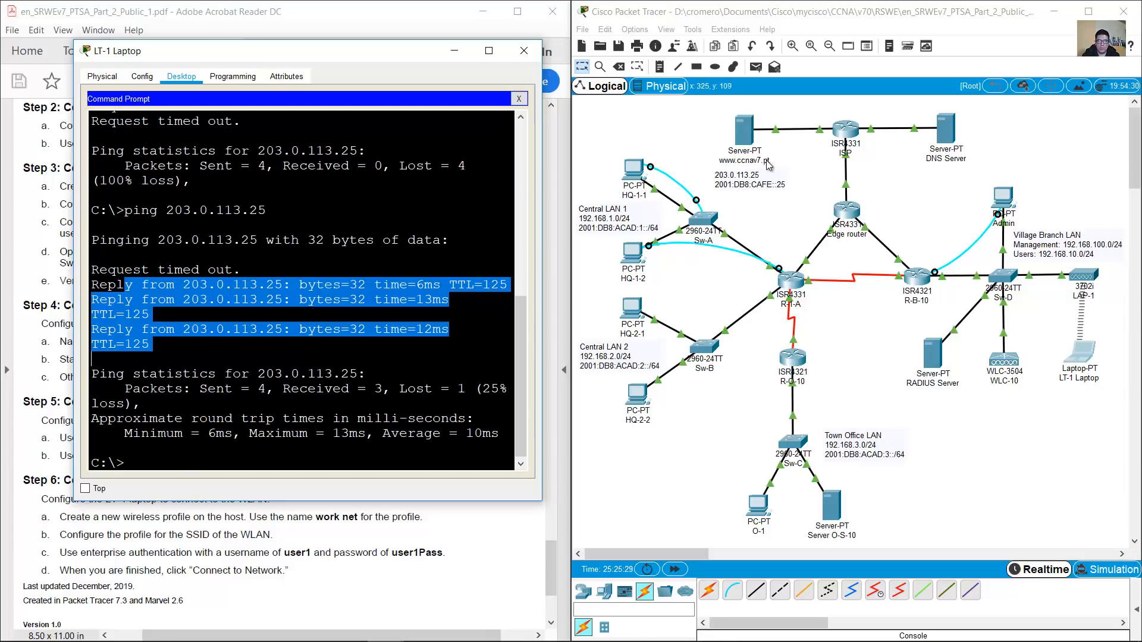
left_click(424, 357)
key("Up")
key("BackSpace")
key("BackSpace")
key("BackSpace")
key("BackSpace")
key("BackSpace")
key("BackSpace")
key("BackSpace")
key("BackSpace")
key("BackSpace")
key("BackSpace")
key("BackSpace")
key("BackSpace")
type("www.ccnav")
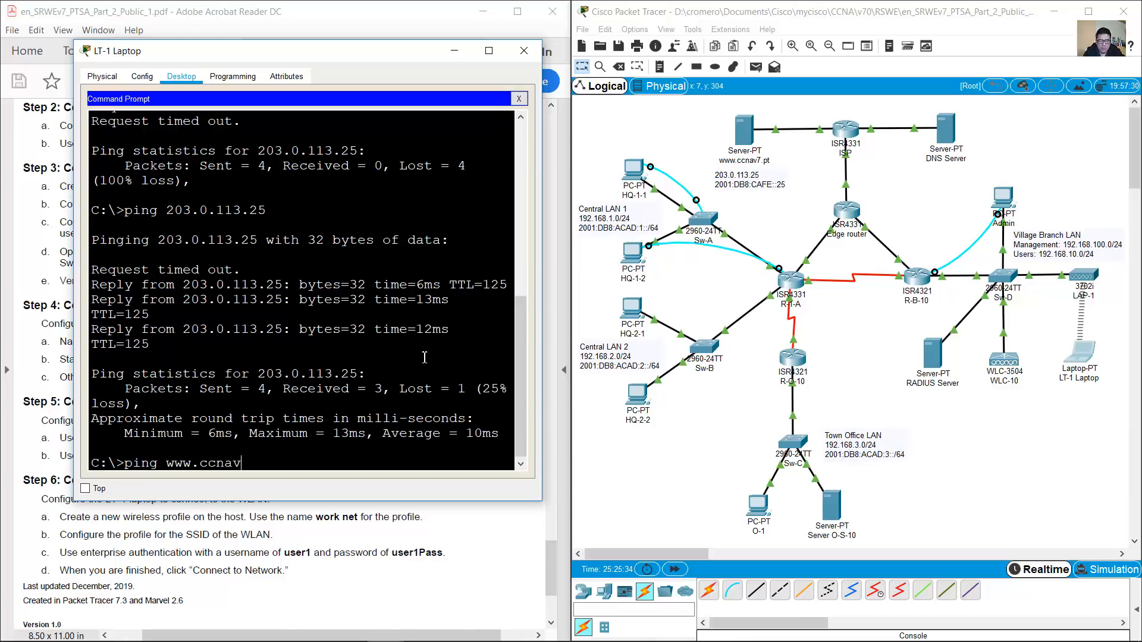
type("7.pt")
key("Return")
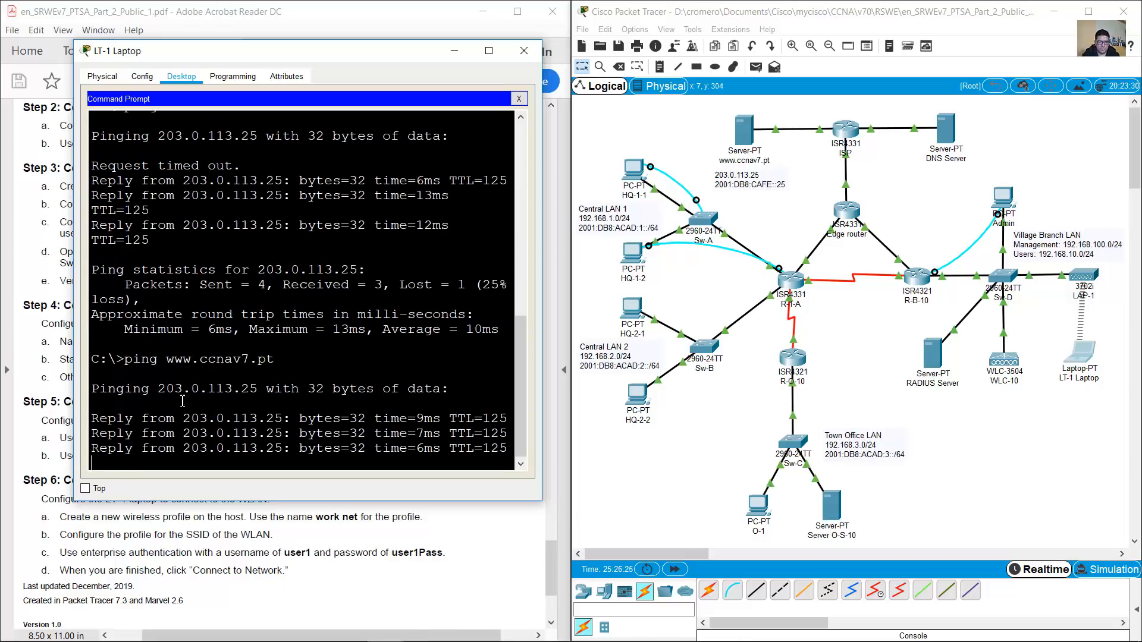
left_click_drag(141, 281, 191, 364)
left_click(326, 446)
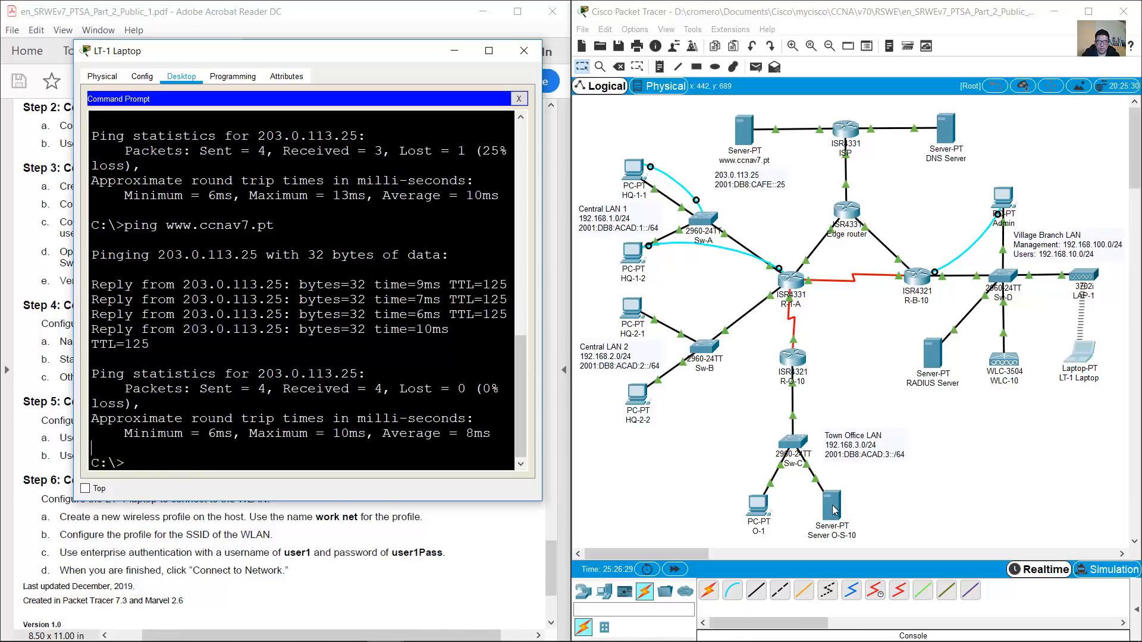
left_click(872, 503)
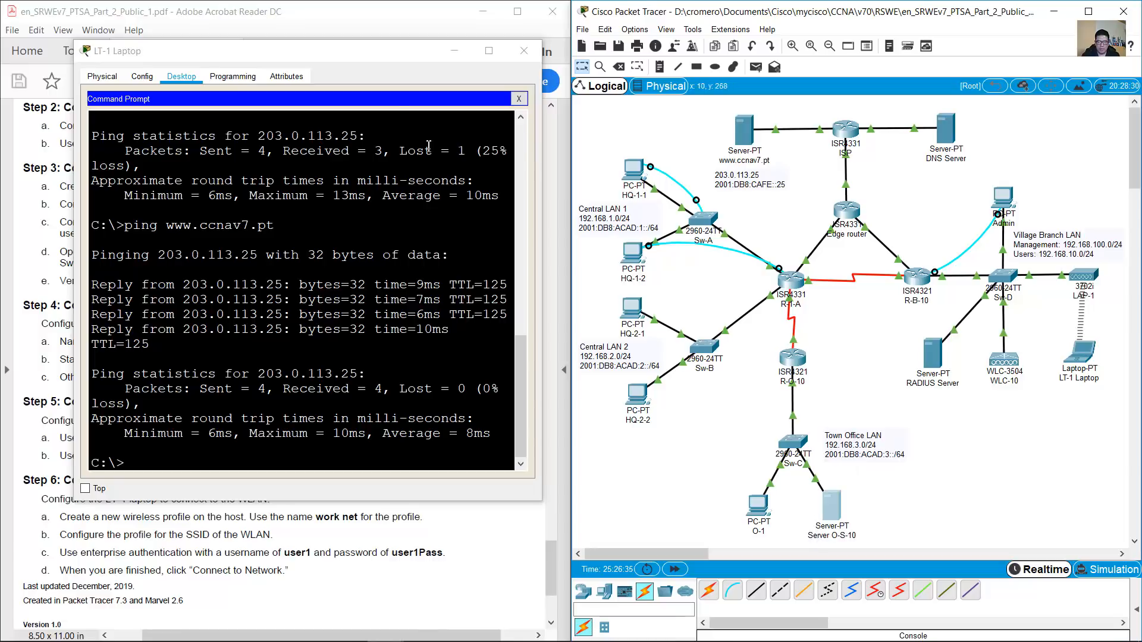
left_click(379, 23)
Find Server O-S-10's address, 192.168.3.122, in the PDF addressing table
left_click_drag(551, 568, 519, 267)
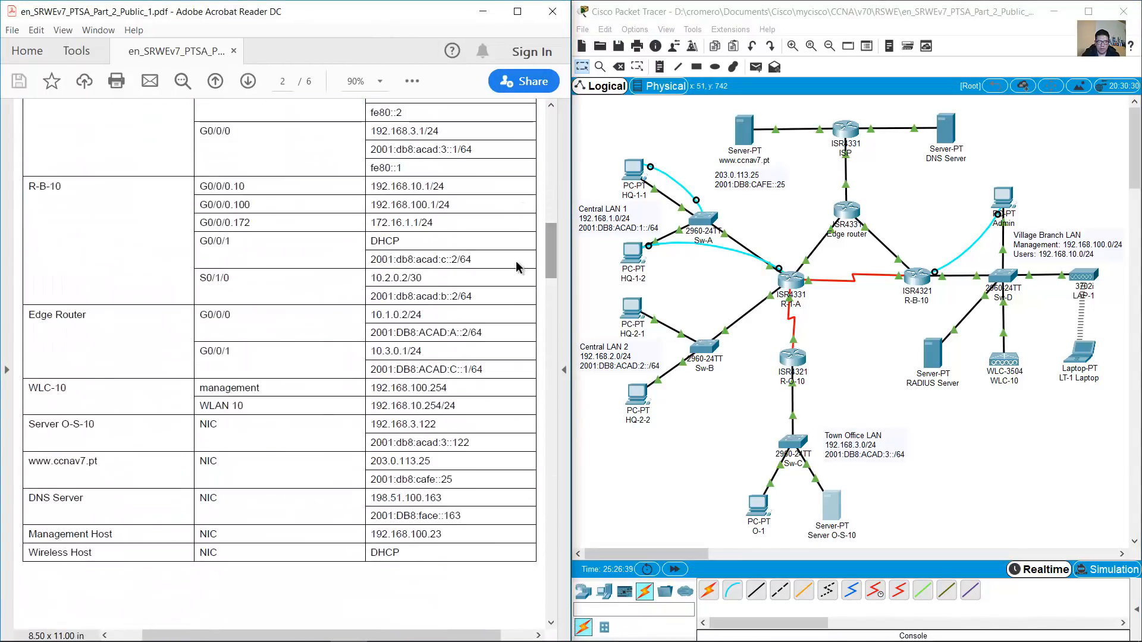
left_click_drag(376, 425, 437, 425)
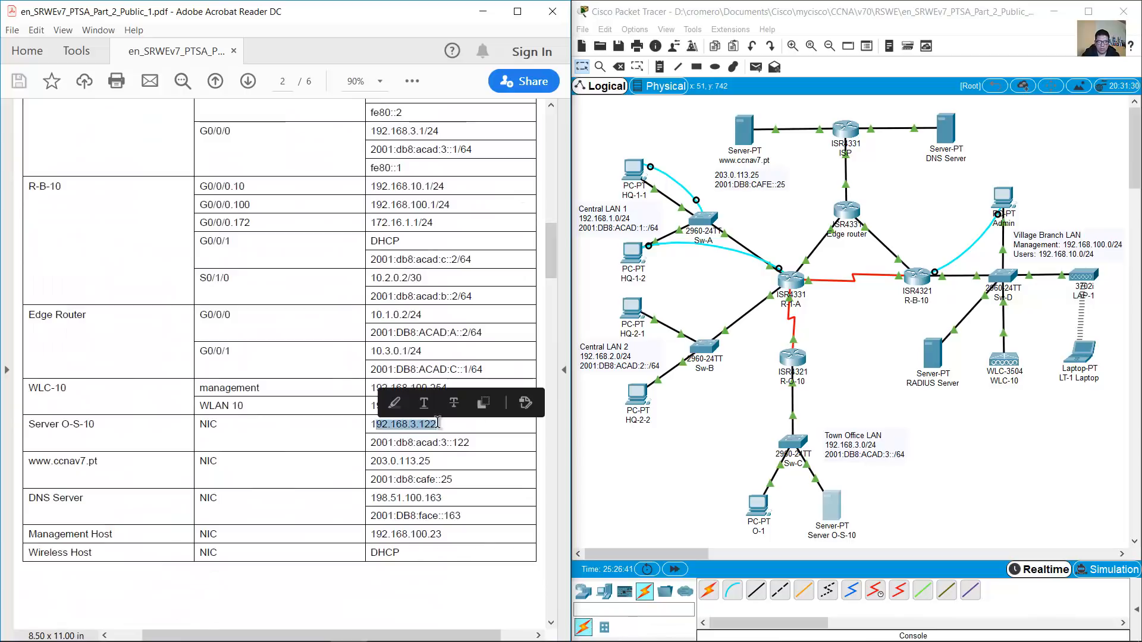
left_click(946, 501)
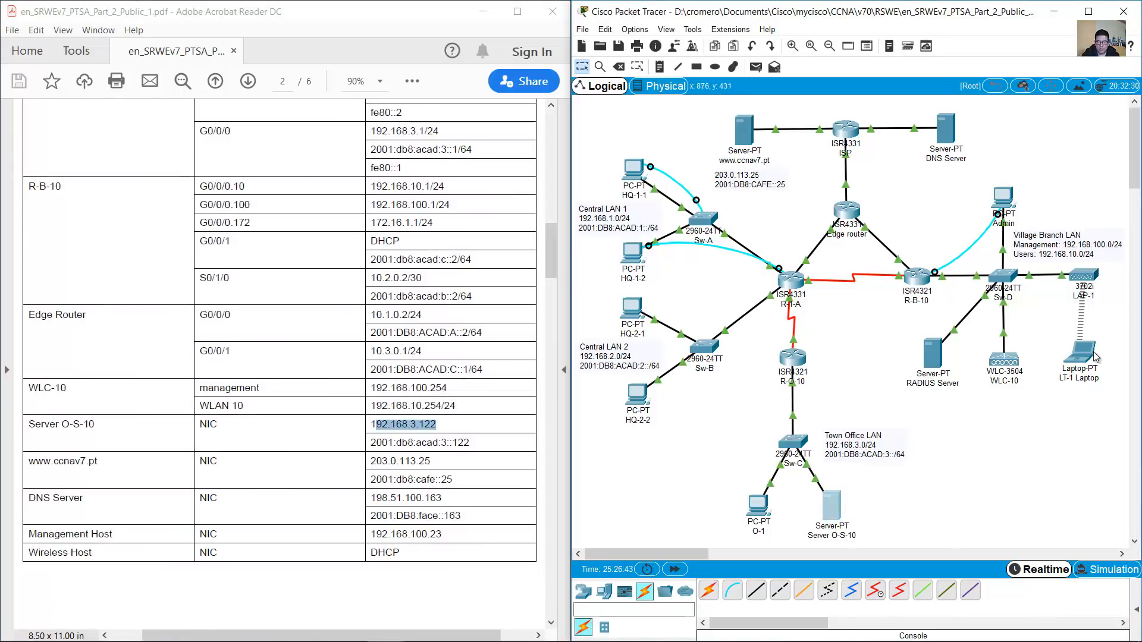
Ping 192.168.3.122 twice from LT-1's Command Prompt until it succeeds, then minimize the laptop window
left_click(1090, 356)
type("p")
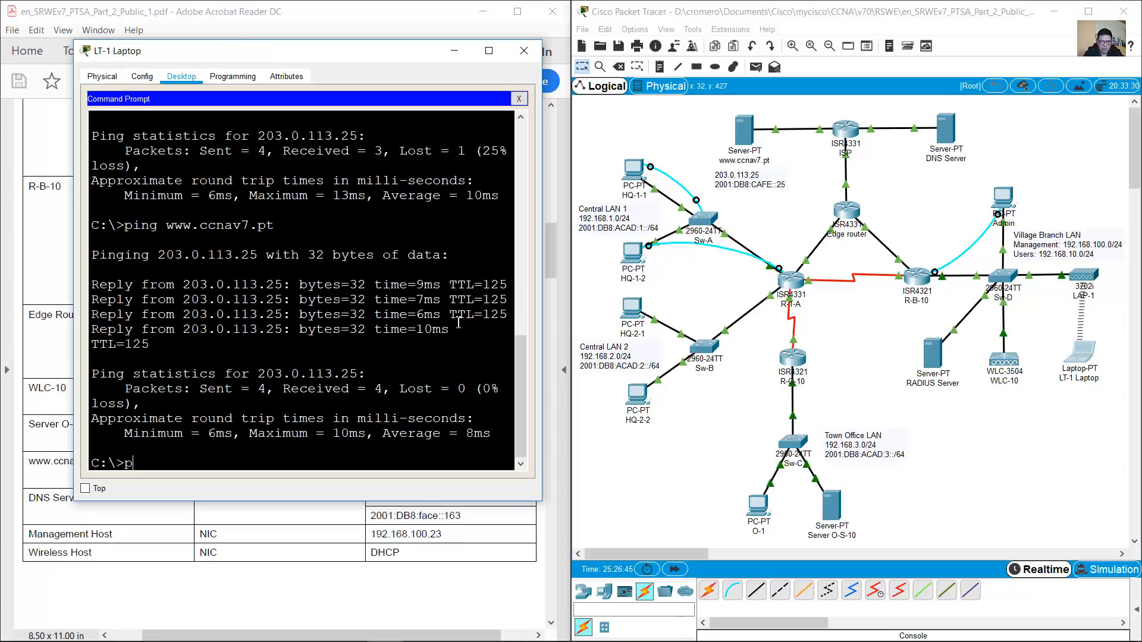
type("ing 192.168.")
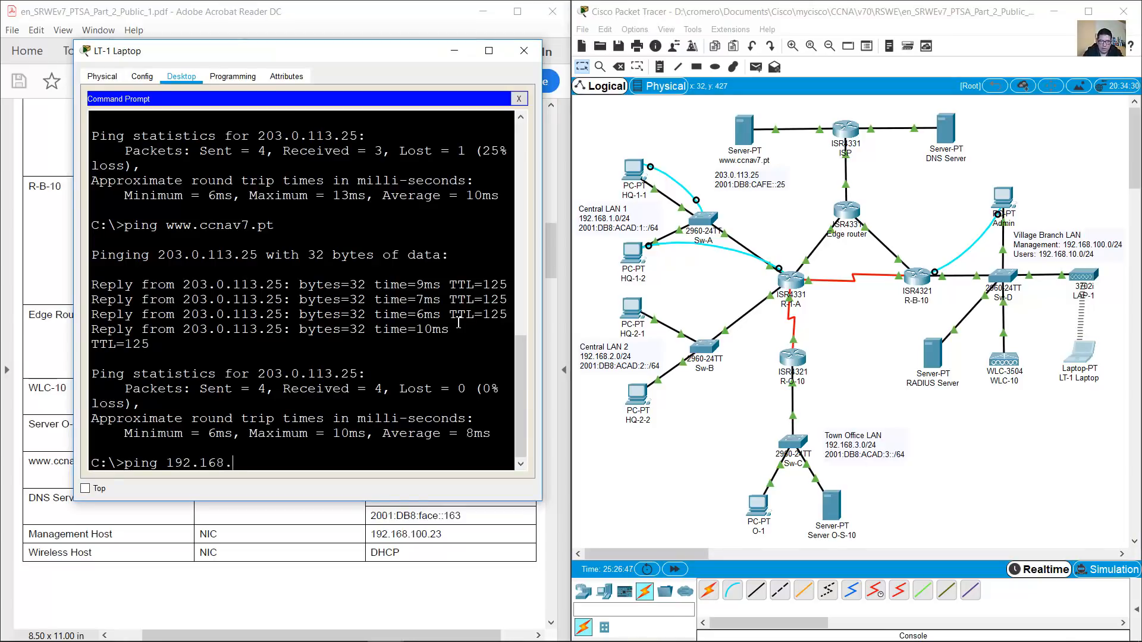
type("3.122")
key("Return")
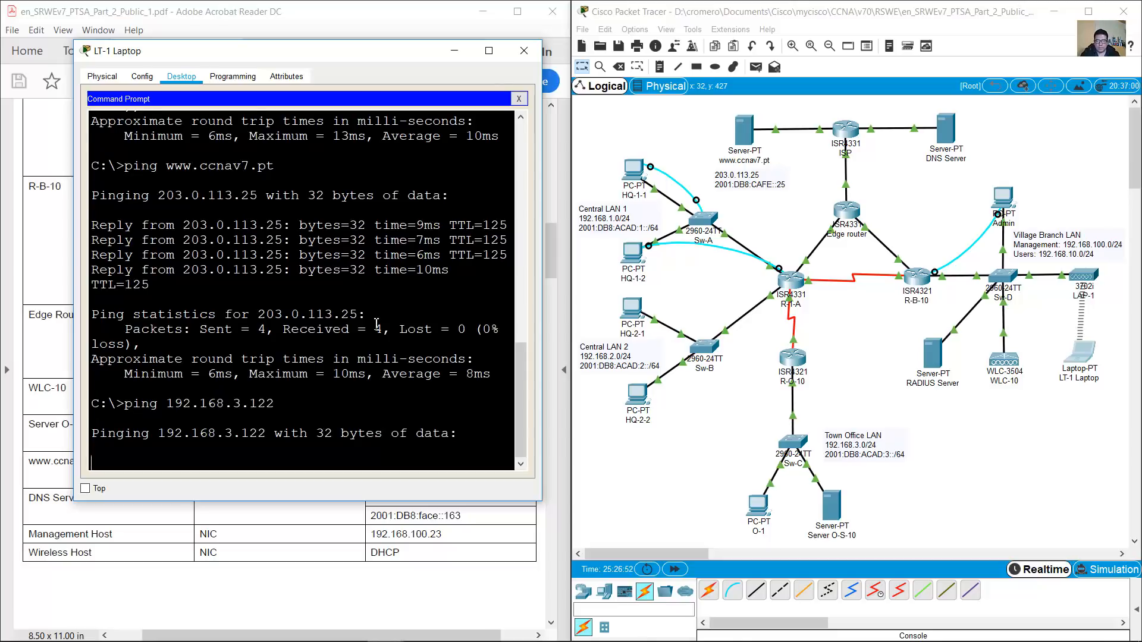
left_click_drag(74, 285, 21, 284)
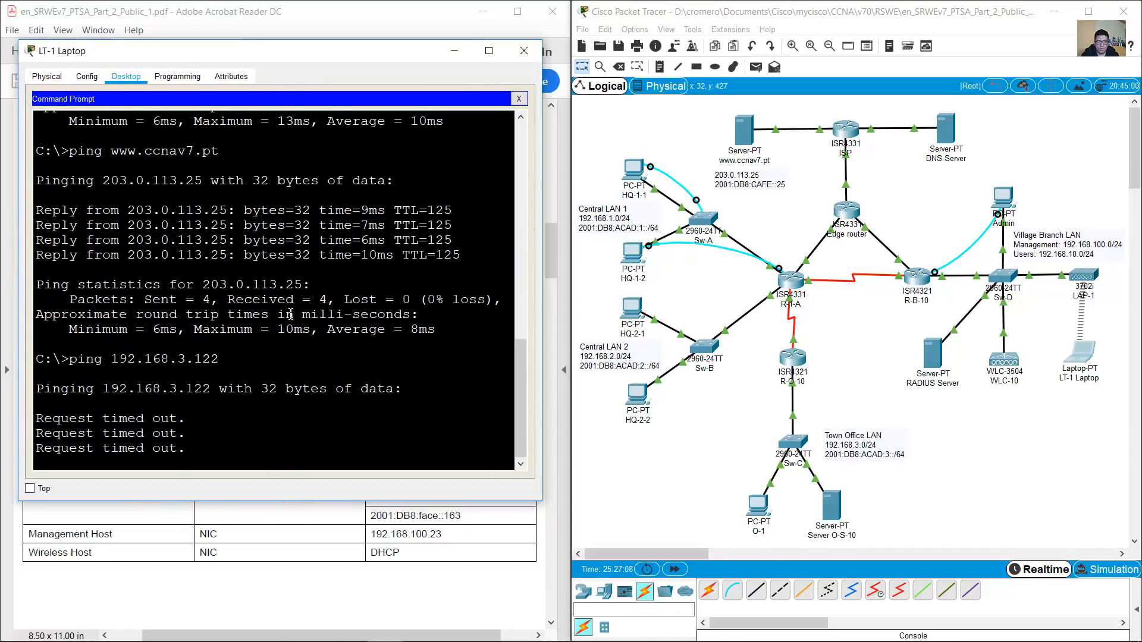
key("Up")
key("Return")
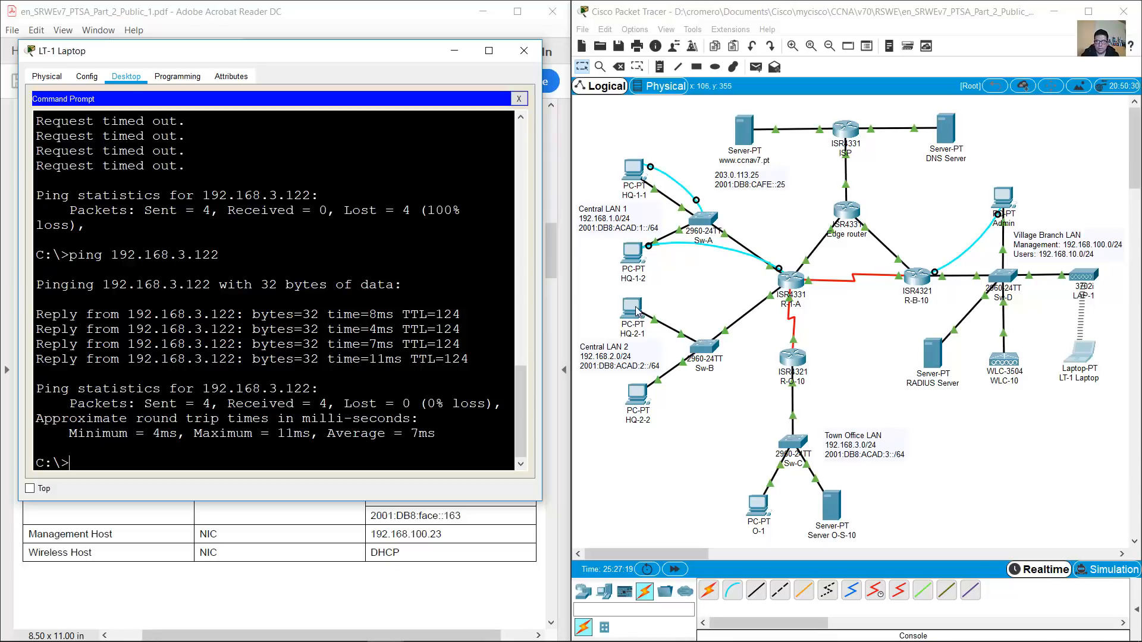
left_click(456, 56)
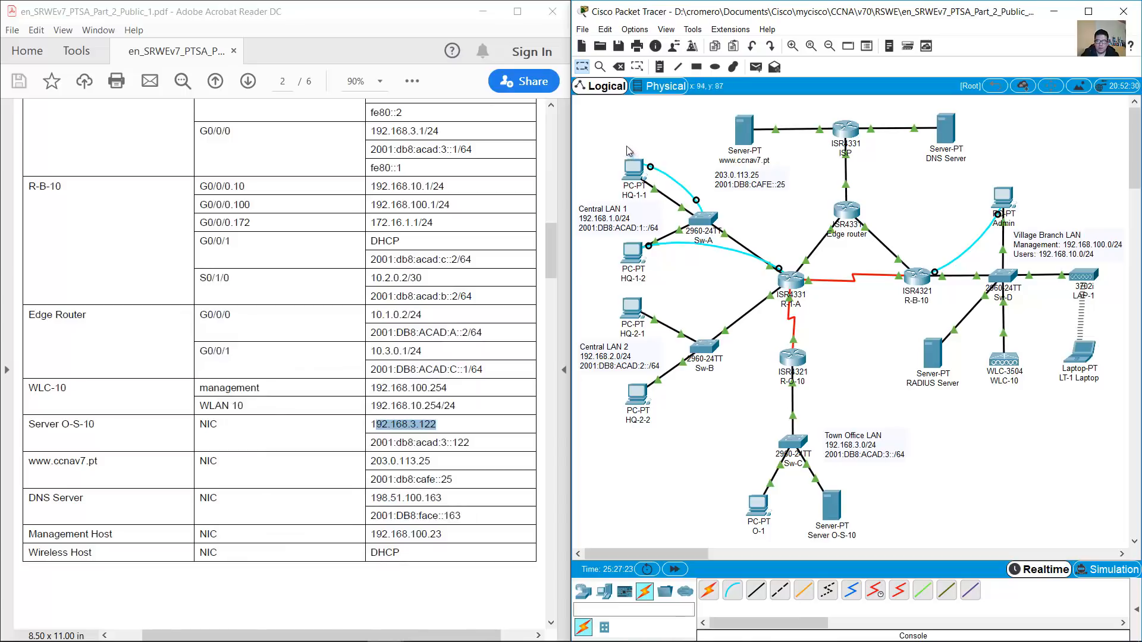
Open PC HQ-1-1's Command Prompt in a smaller, repositioned window
left_click_drag(609, 135, 659, 210)
left_click_drag(593, 131, 656, 202)
left_click(654, 205)
left_click(633, 169)
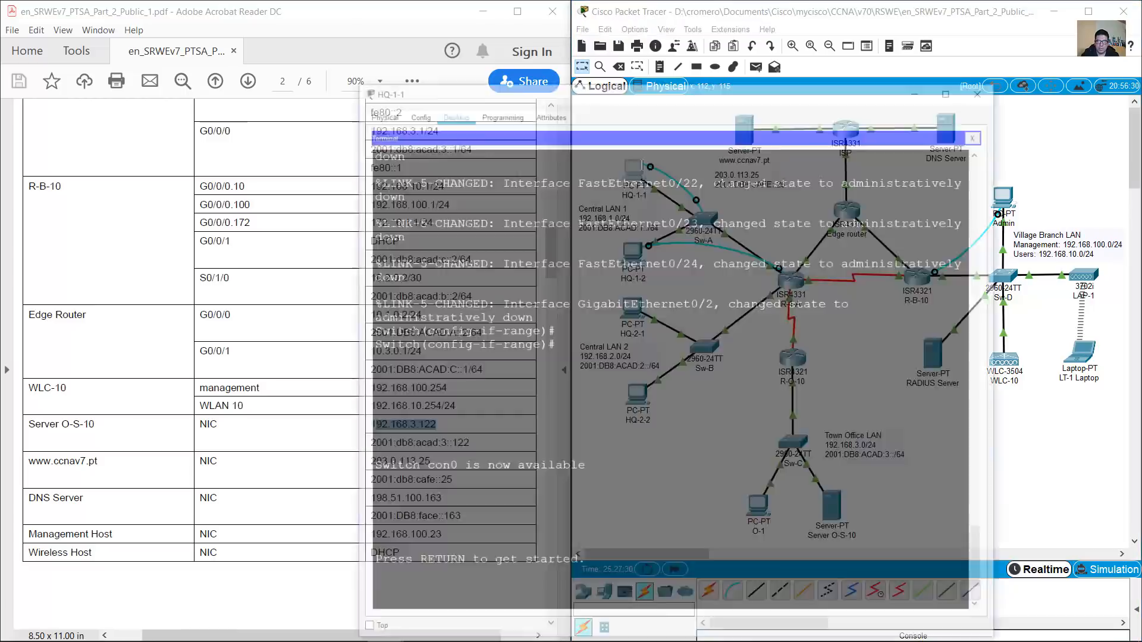
left_click_drag(589, 27, 287, 29)
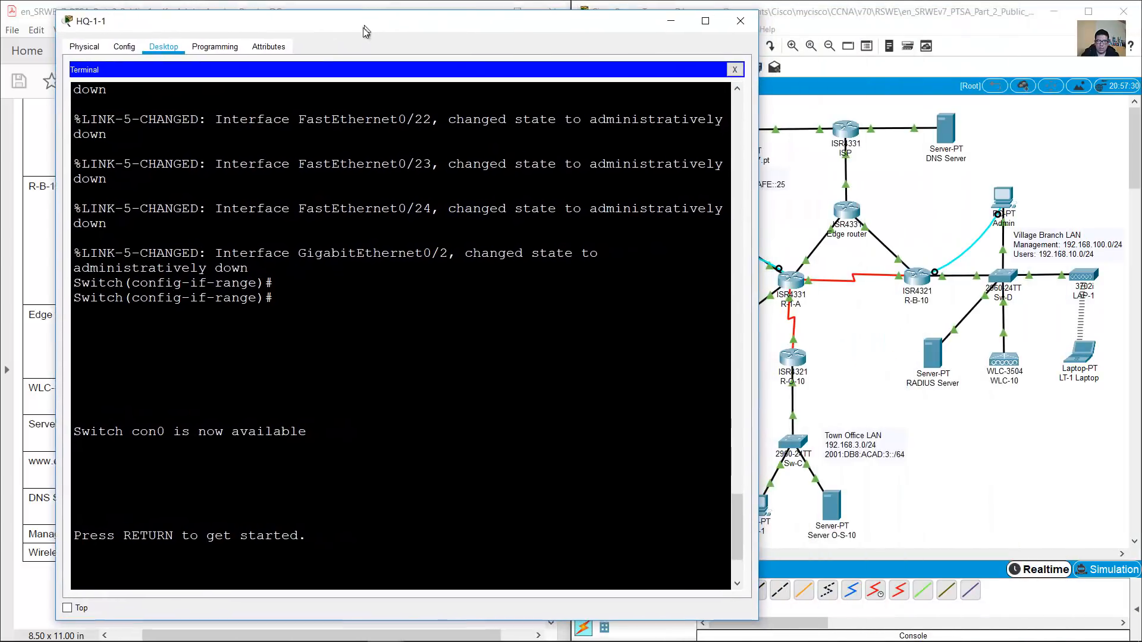
left_click_drag(756, 13, 559, 133)
left_click_drag(437, 147, 400, 66)
left_click(498, 114)
left_click(375, 155)
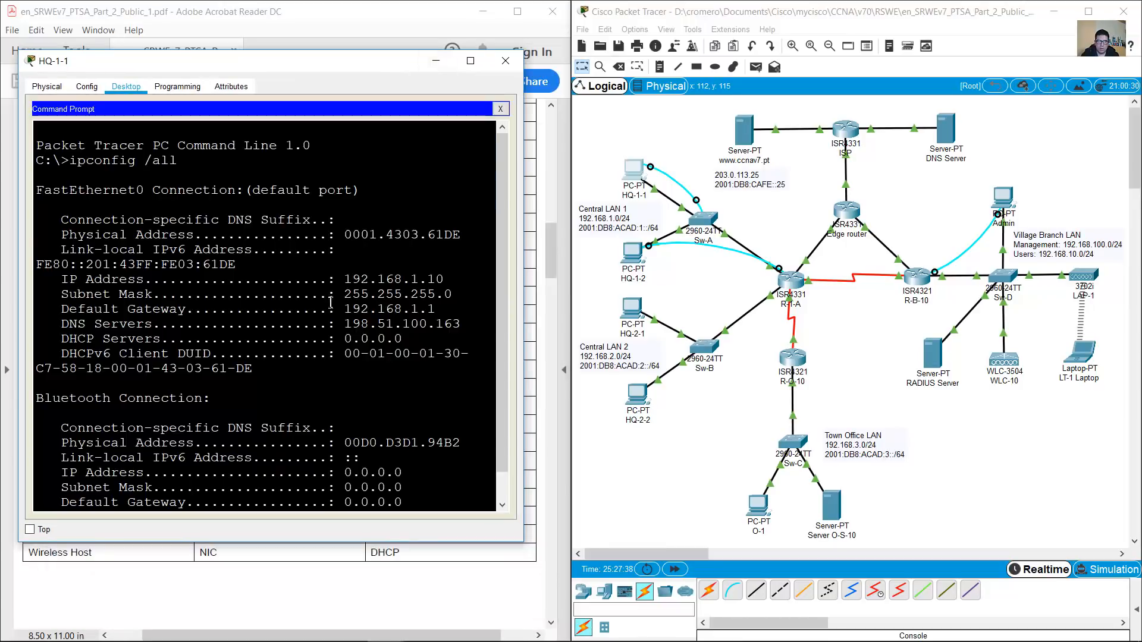
key("space")
Ping 192.168.3.122 once and 203.0.113.25 twice from HQ-1-1
type("ping")
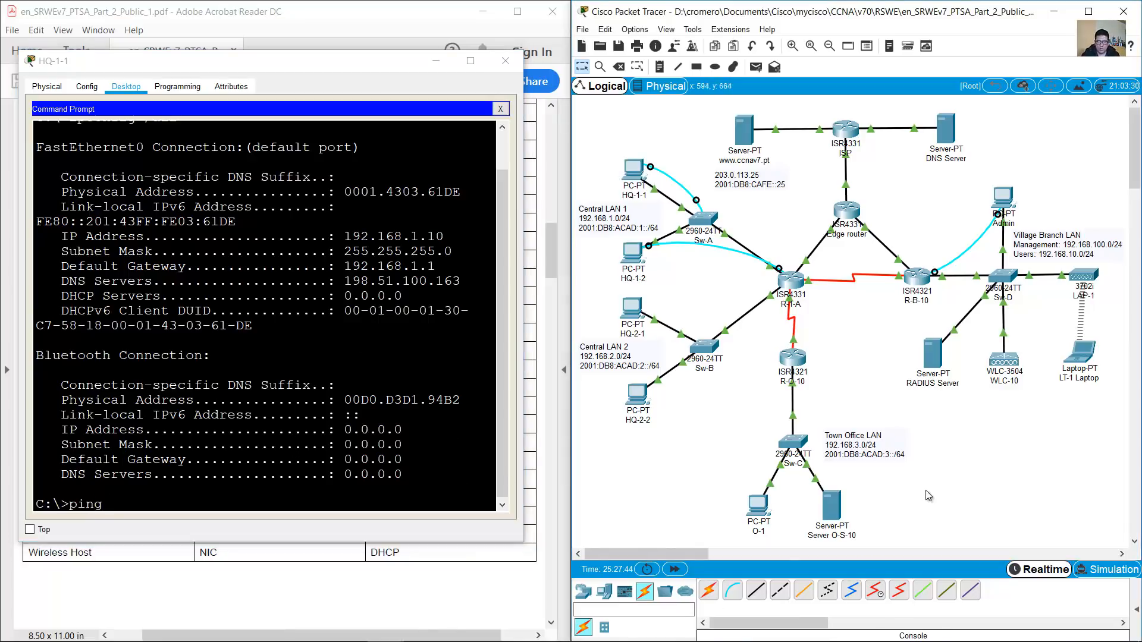
type(" 1")
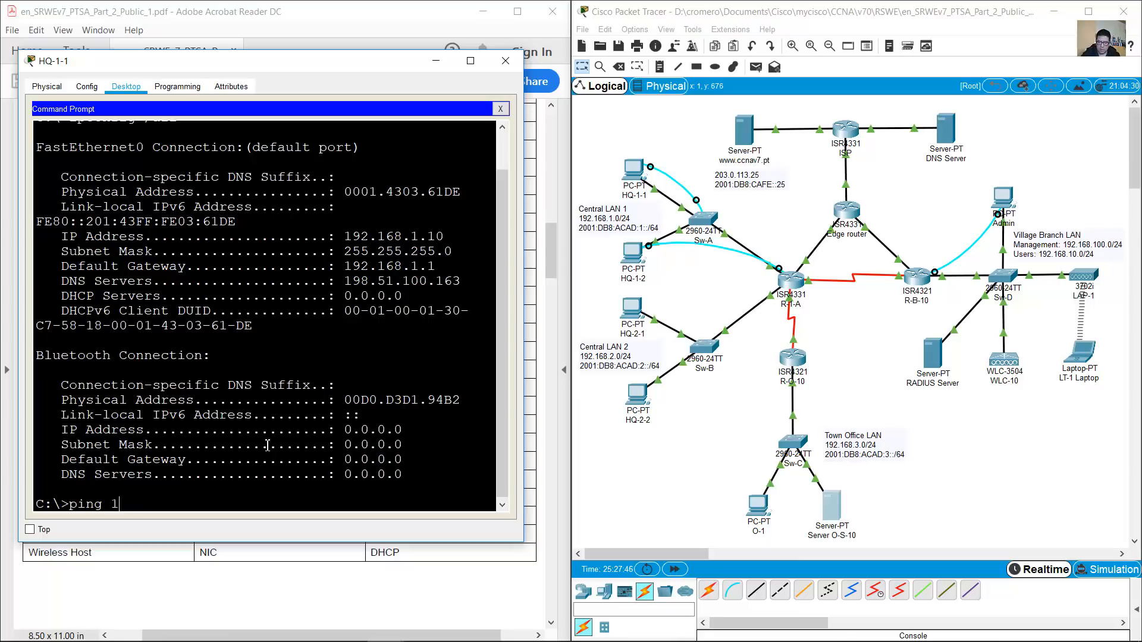
type("92.168.3.122")
key("Return")
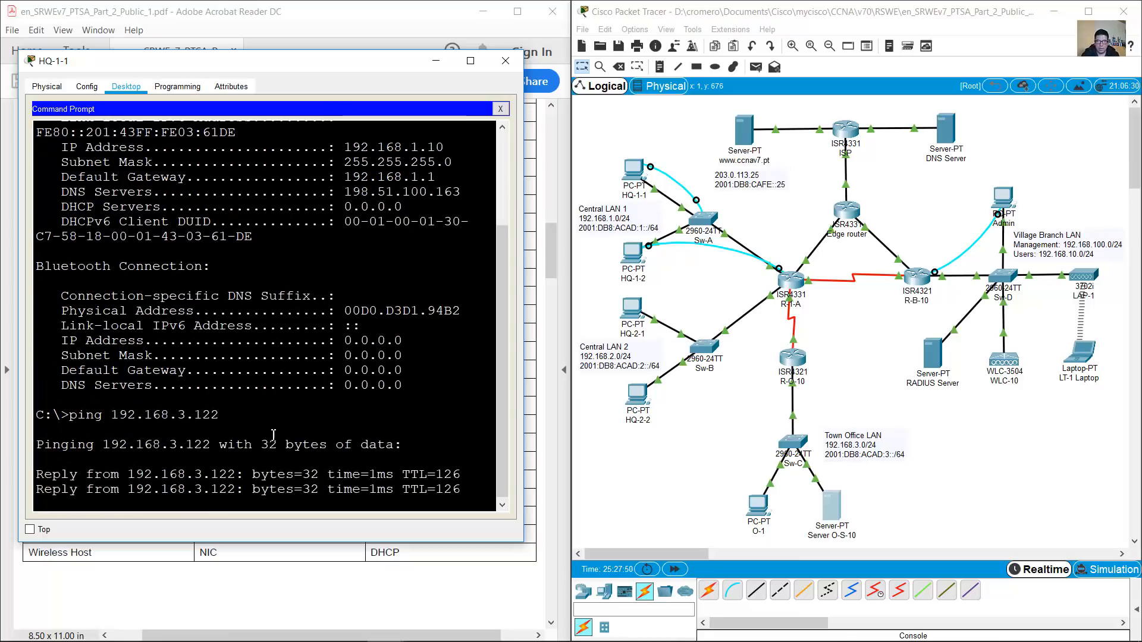
type("ping 203.0.113.25")
key("Return")
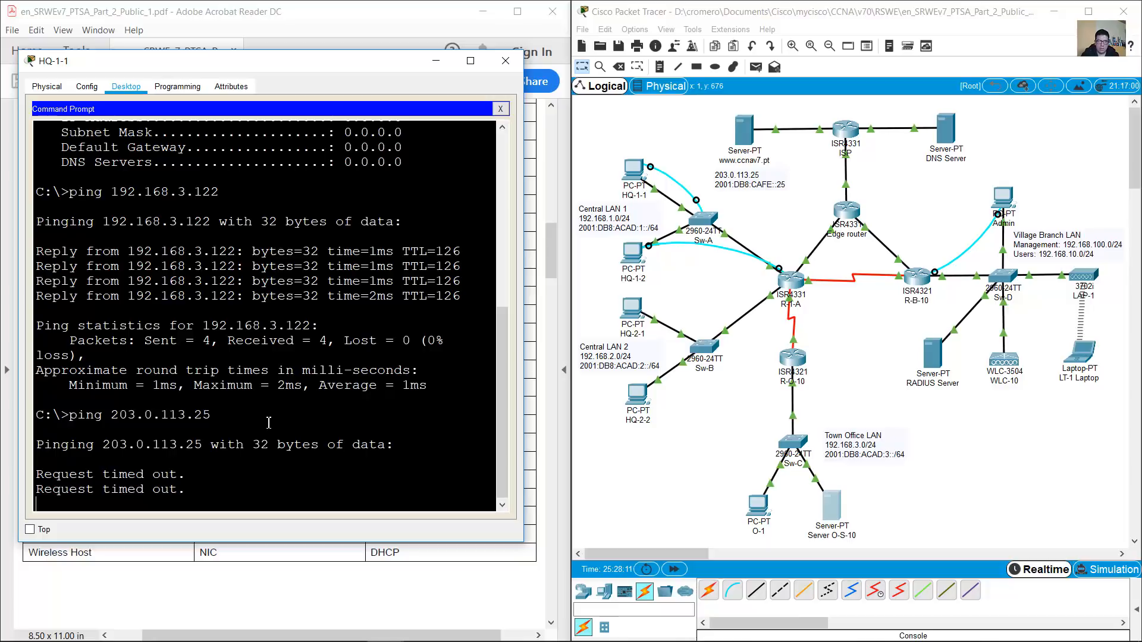
left_click_drag(229, 385, 304, 421)
key("Up")
key("Return")
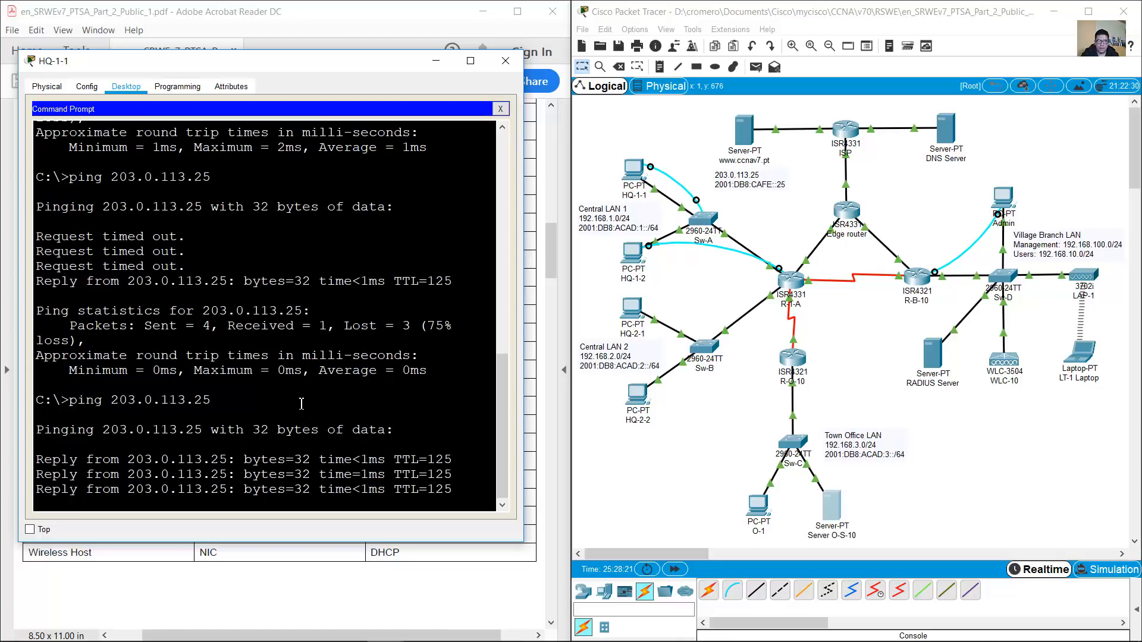
type("ping 2")
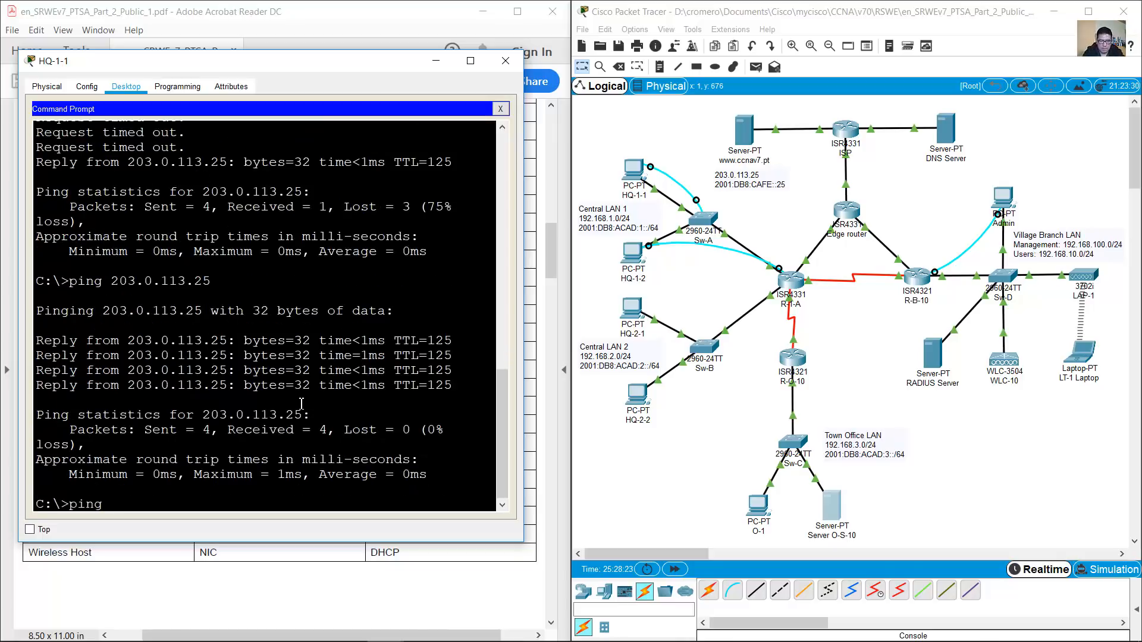
key("BackSpace")
type("www.ccnav7.pt")
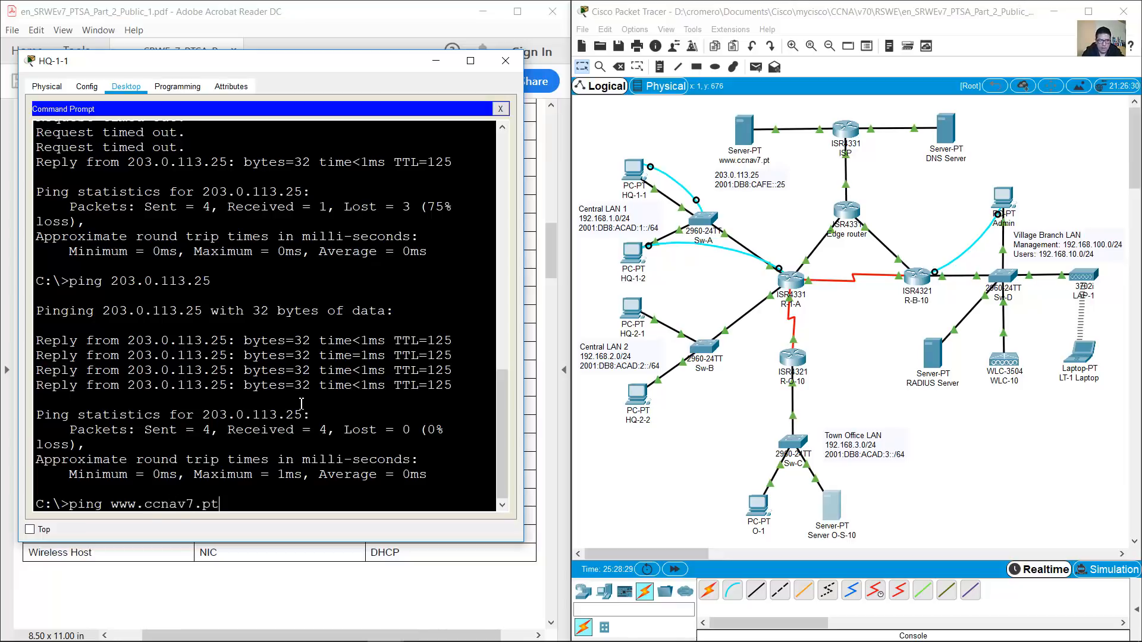
key("Return")
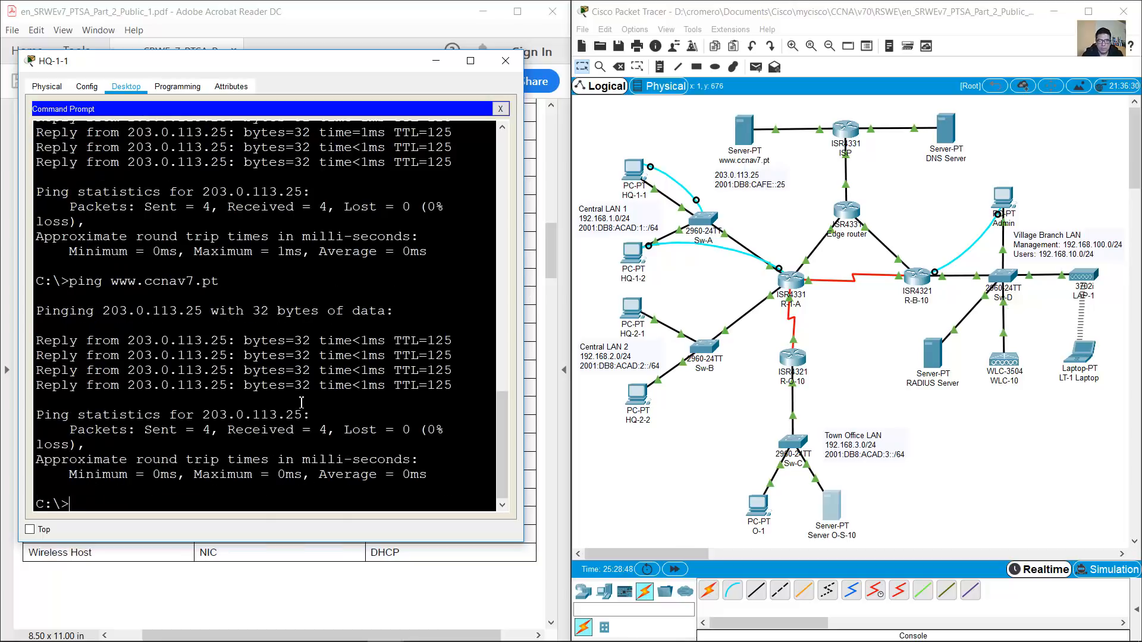
left_click_drag(677, 120, 790, 198)
left_click(374, 415)
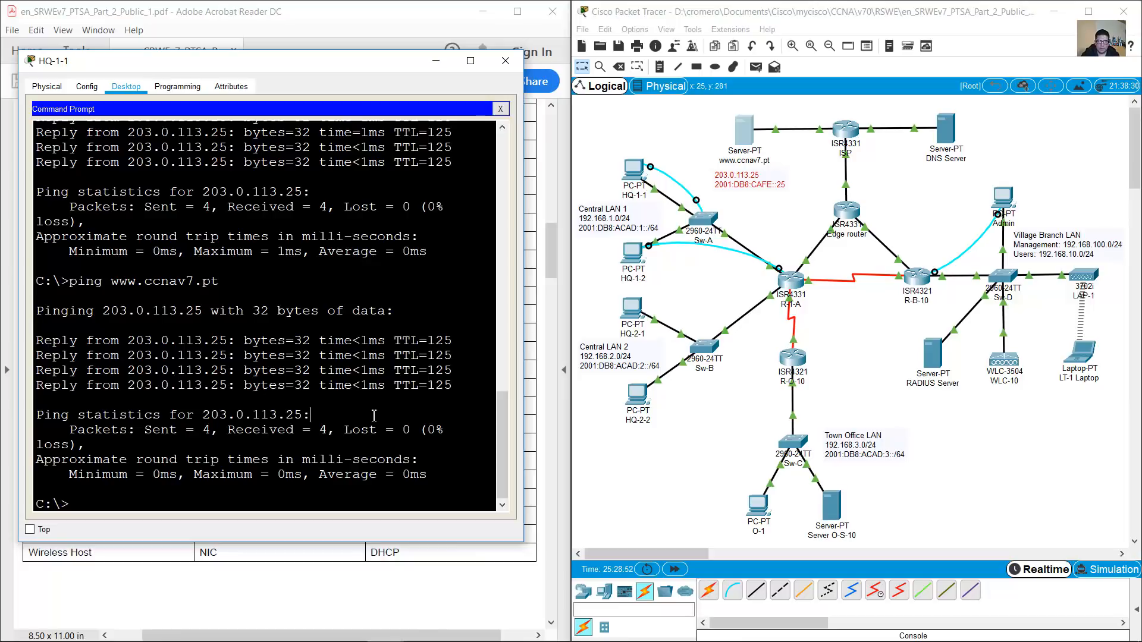
type("ping")
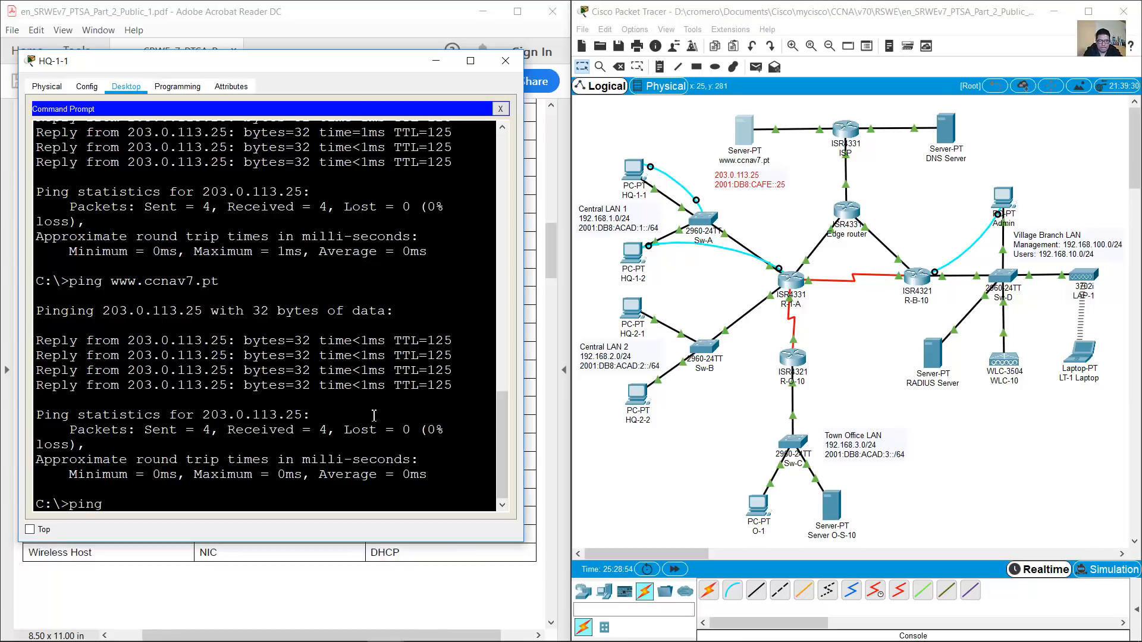
type(" 2001:db8:cafe::25")
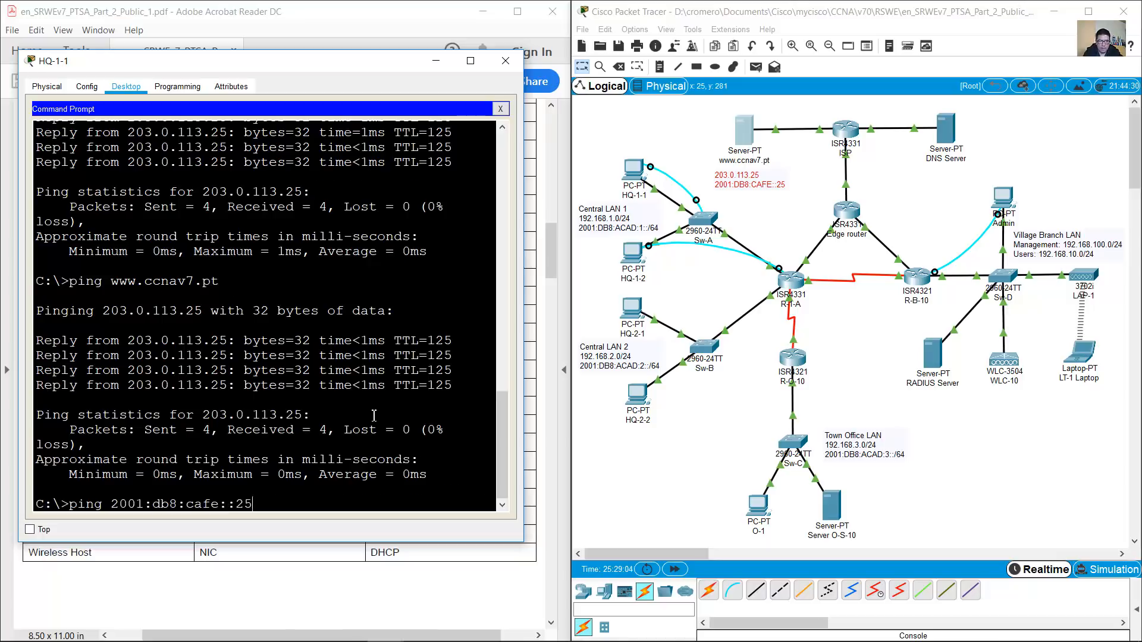
key("Return")
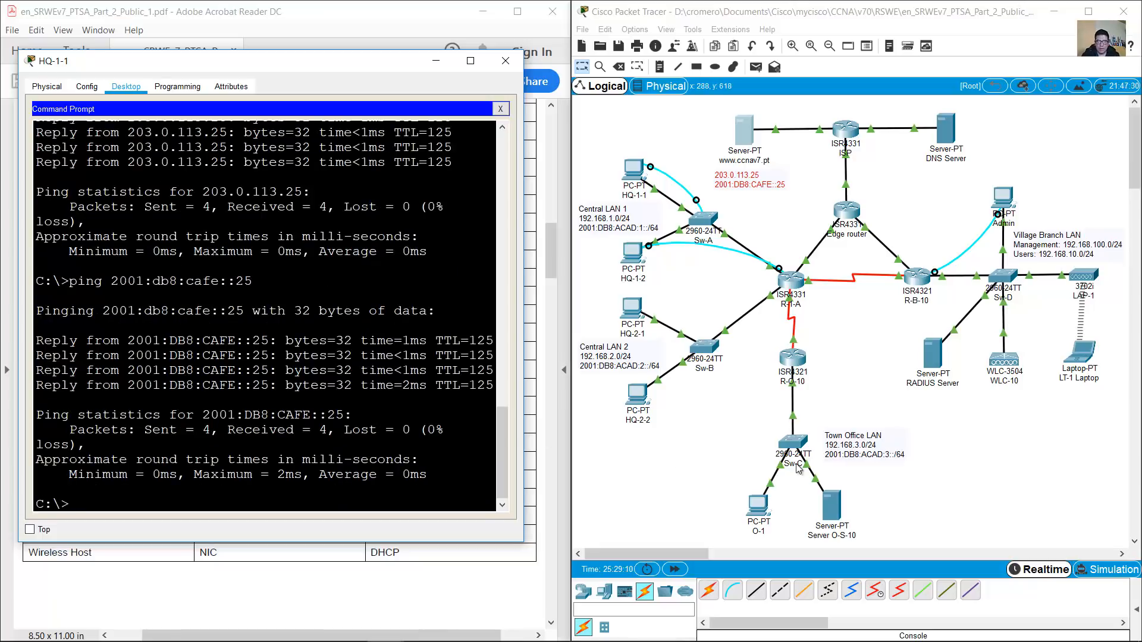
Look up Server O-S-10's IPv6 address, ping 2001:db8:acad:3::122, then minimize HQ-1-1's window
left_click(902, 510)
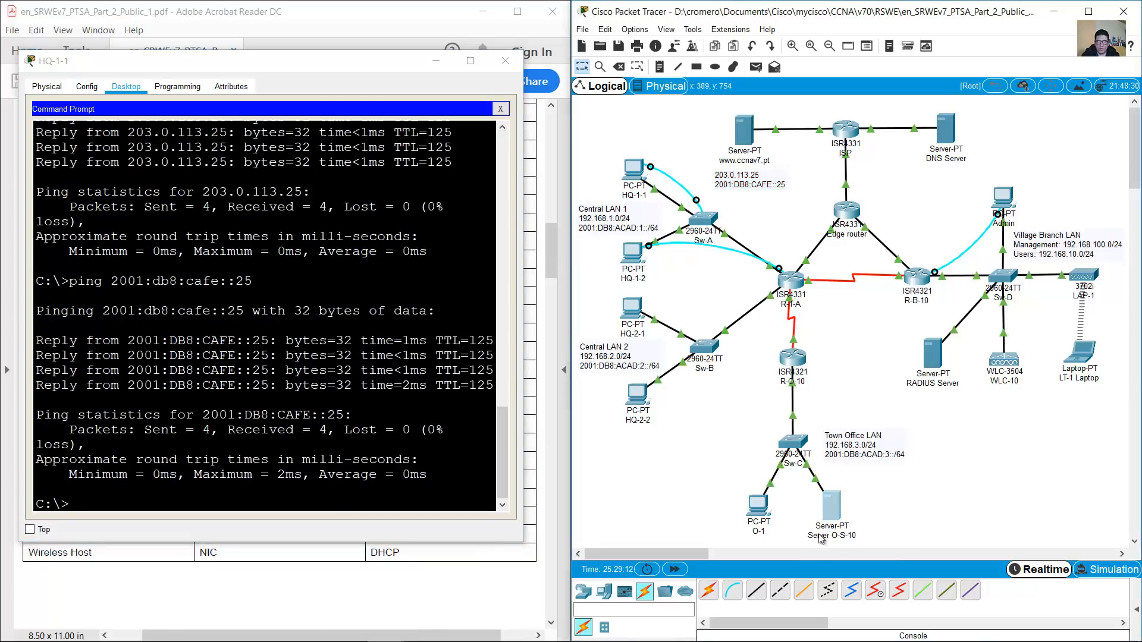
left_click(342, 11)
left_click_drag(382, 443, 484, 443)
left_click(632, 173)
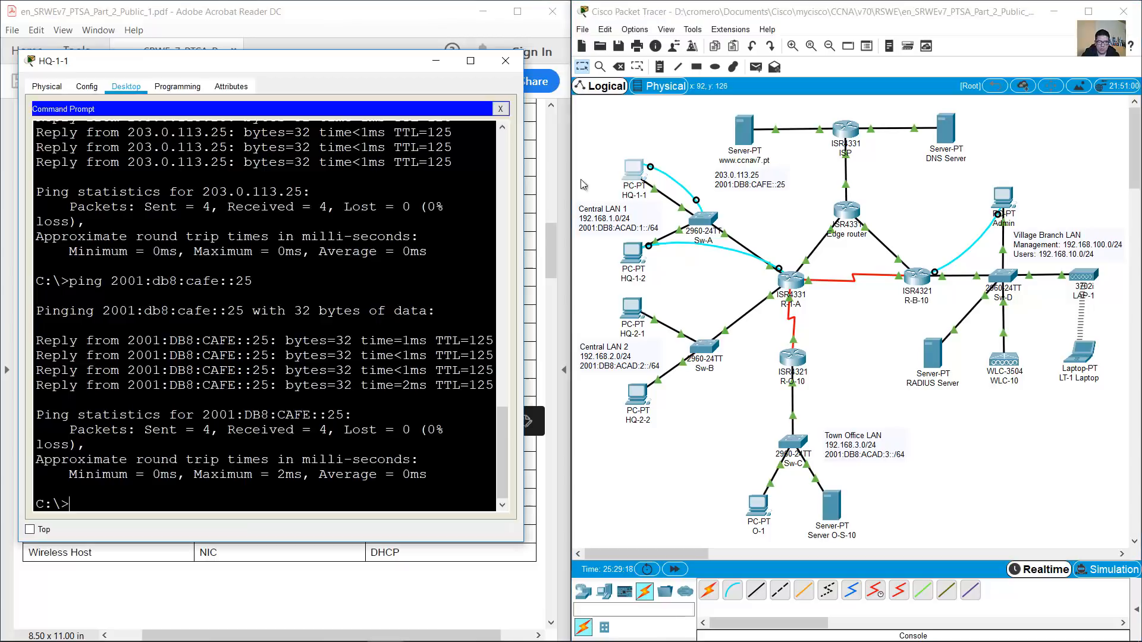
key("Up")
key("BackSpace")
key("BackSpace")
key("BackSpace")
key("BackSpace")
key("BackSpace")
type("acad:")
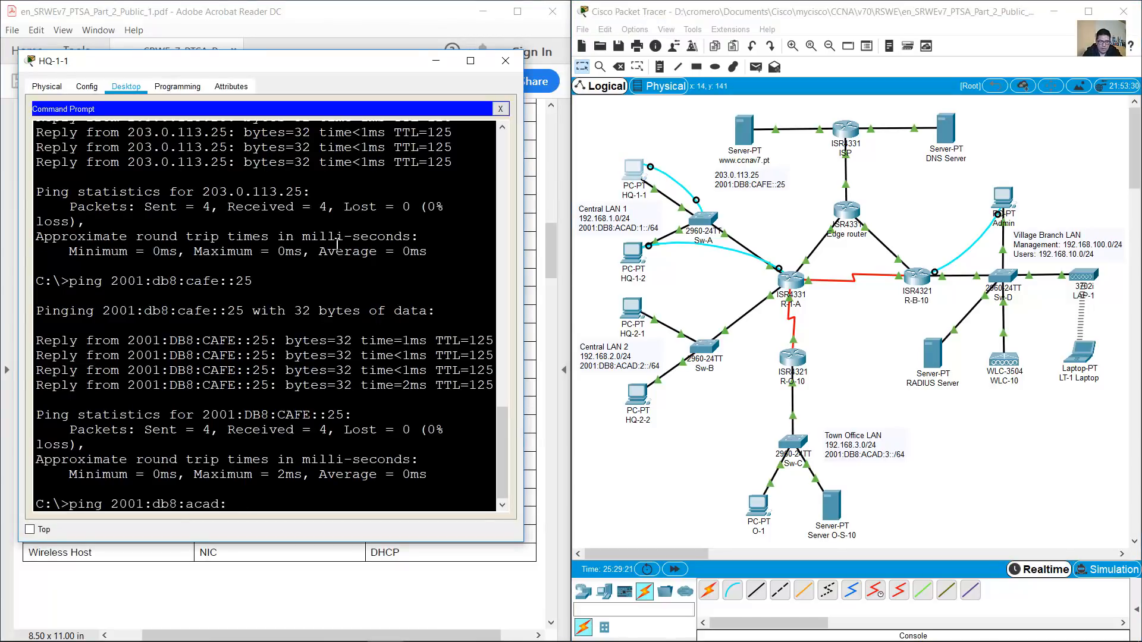
type("3::122")
key("Return")
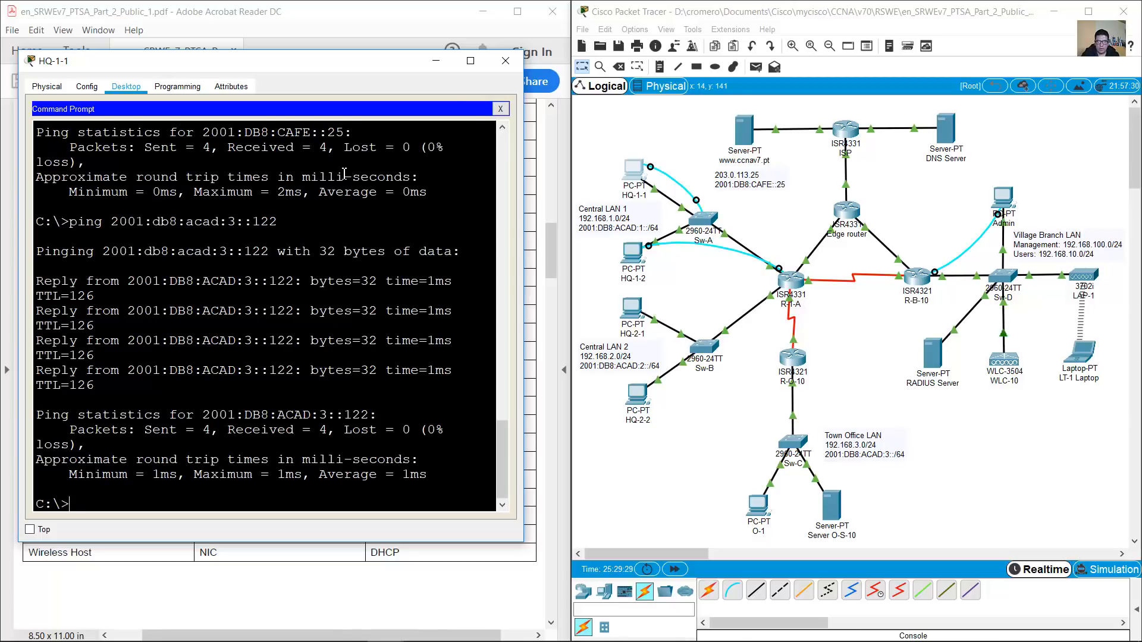
left_click(436, 60)
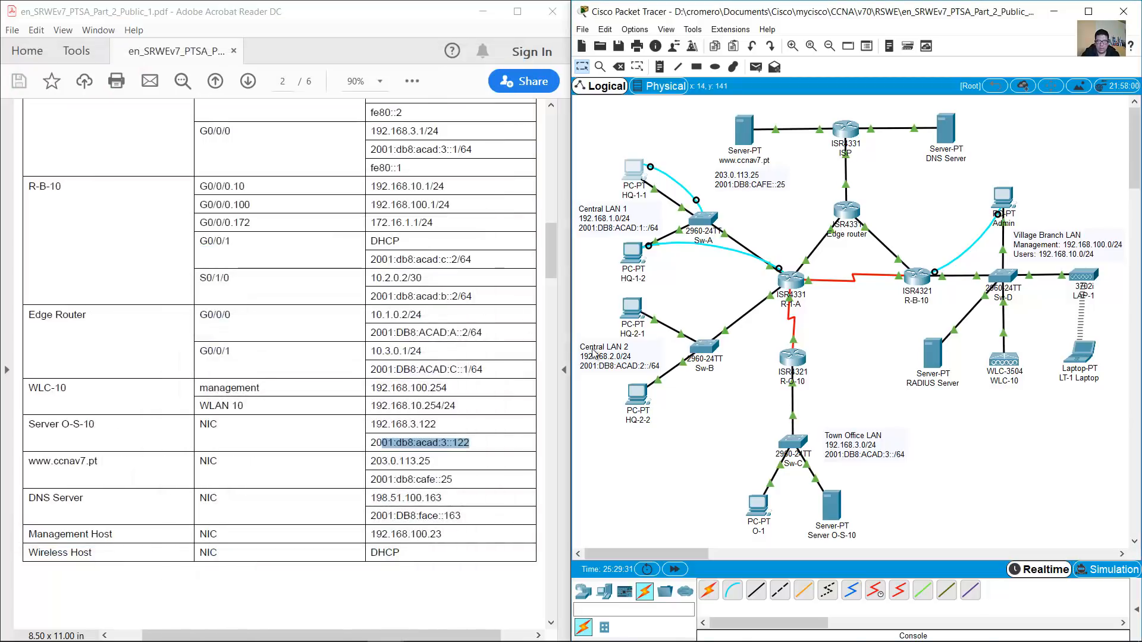
Open PC HQ-2-1's Command Prompt in an enlarged window
left_click_drag(674, 291, 606, 336)
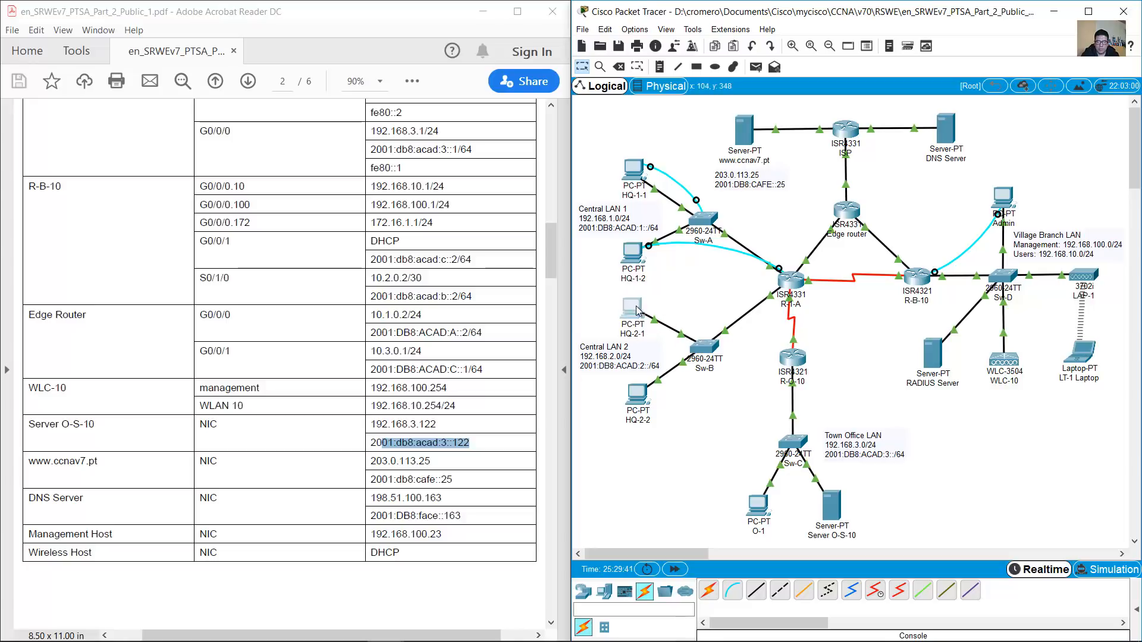
left_click(635, 307)
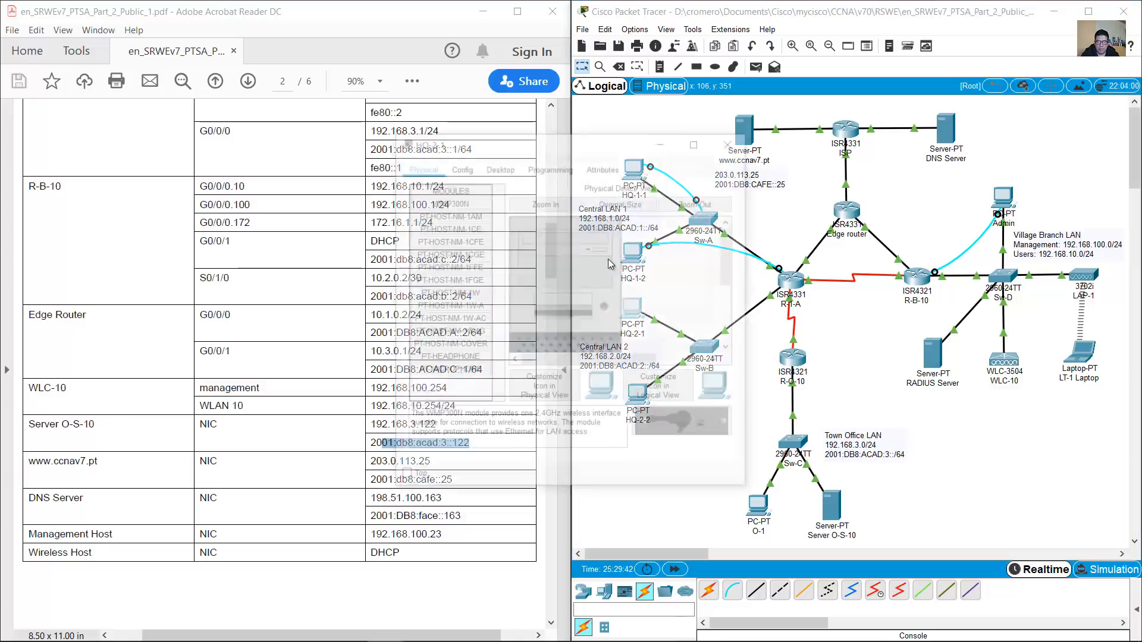
left_click_drag(576, 82, 196, 50)
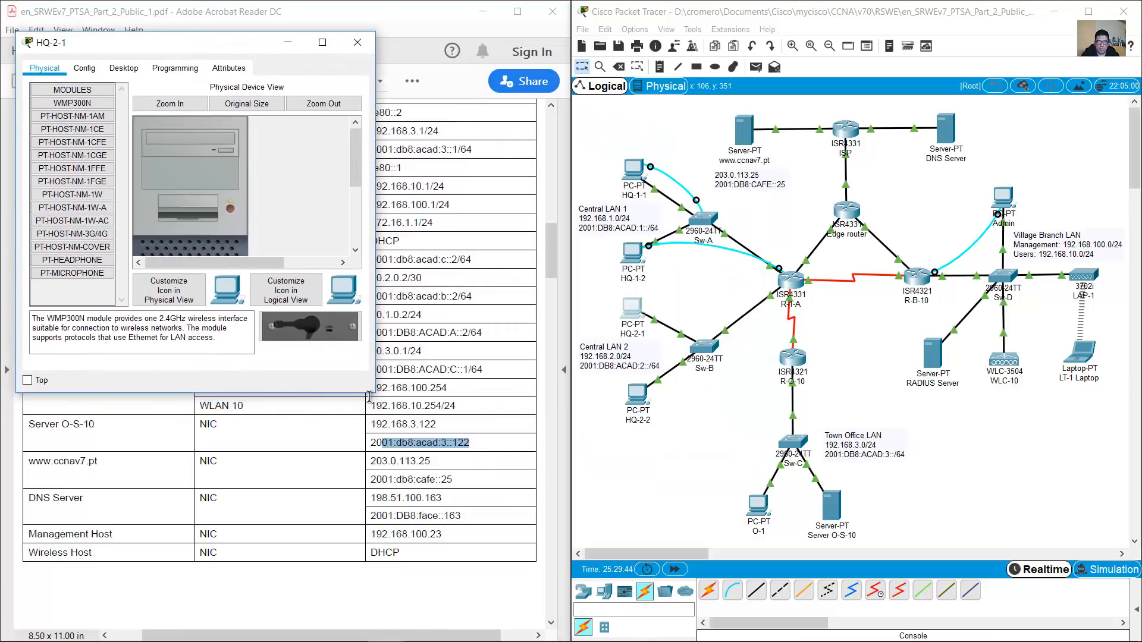
left_click_drag(374, 394, 528, 590)
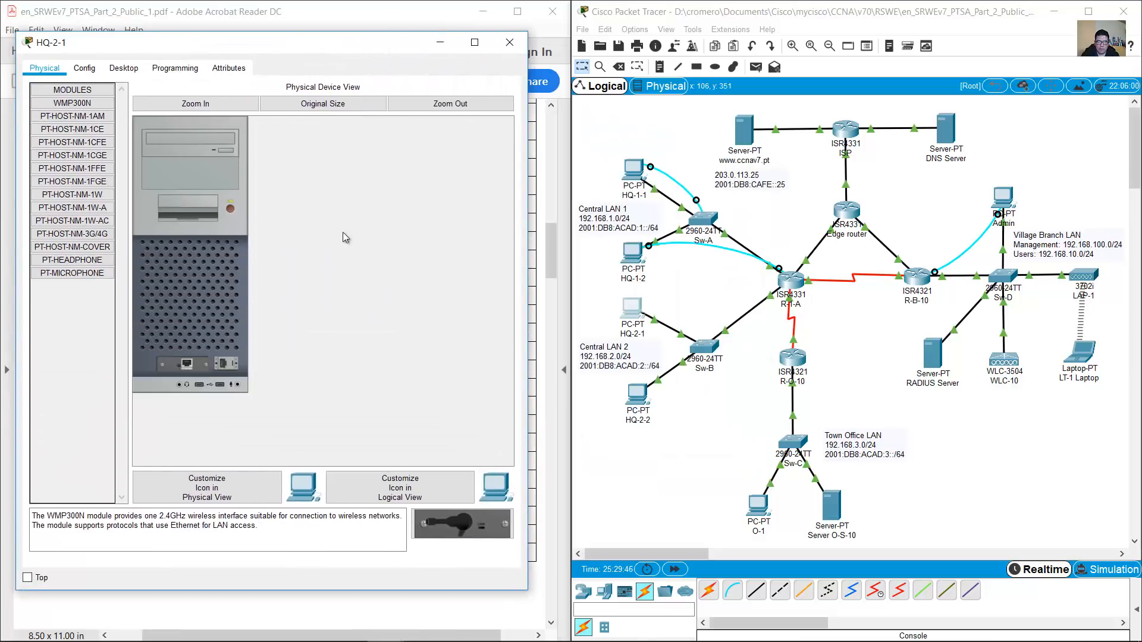
left_click(124, 69)
left_click(330, 132)
Ping 203.0.113.25 twice and 2001:db8:cafe::25 from HQ-2-1
type("ping")
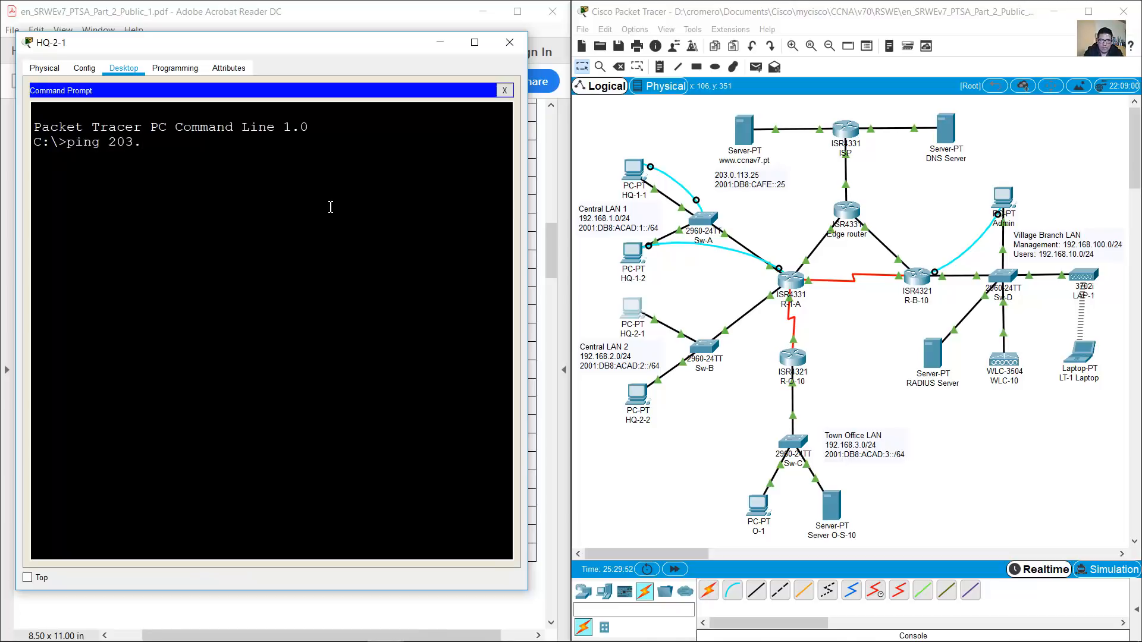
type("203.0.113.25")
key("Return")
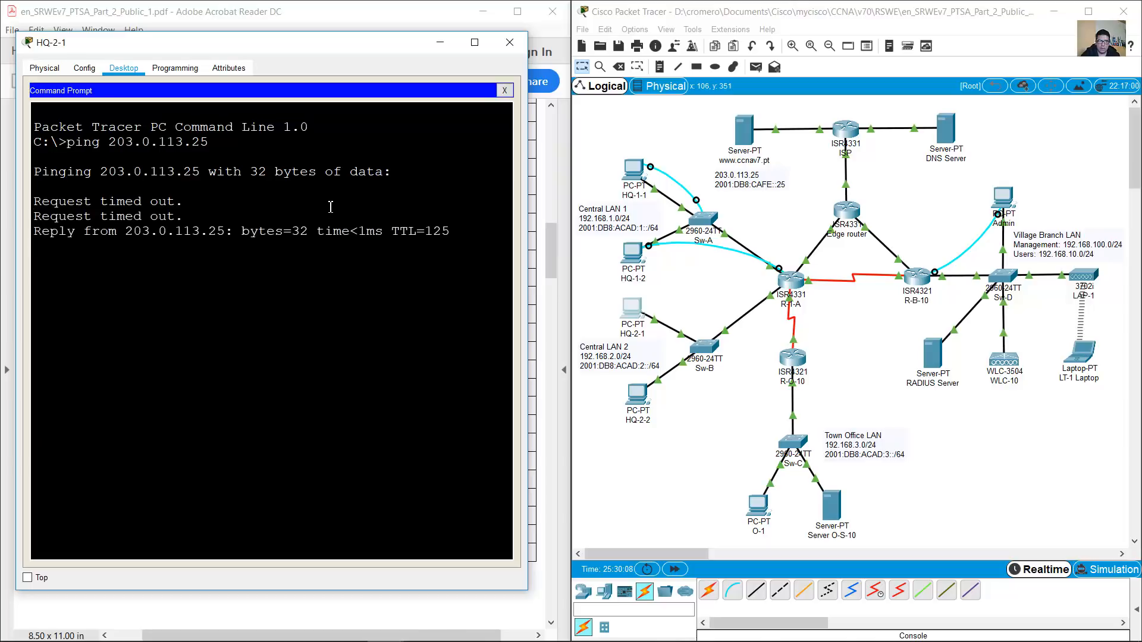
key("Up")
key("Return")
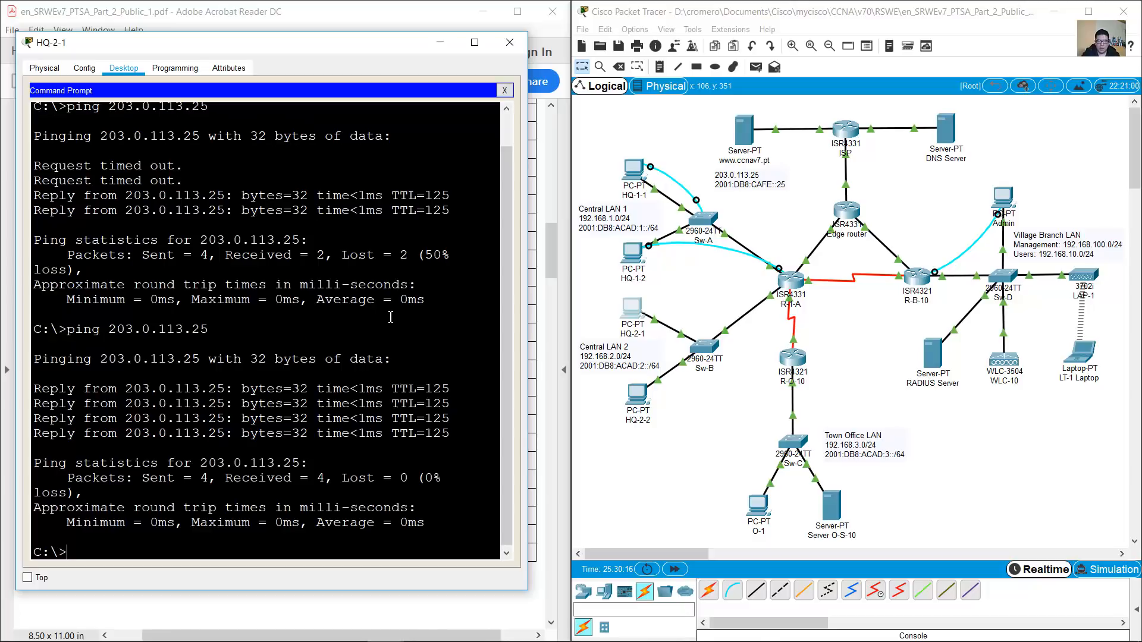
type("p")
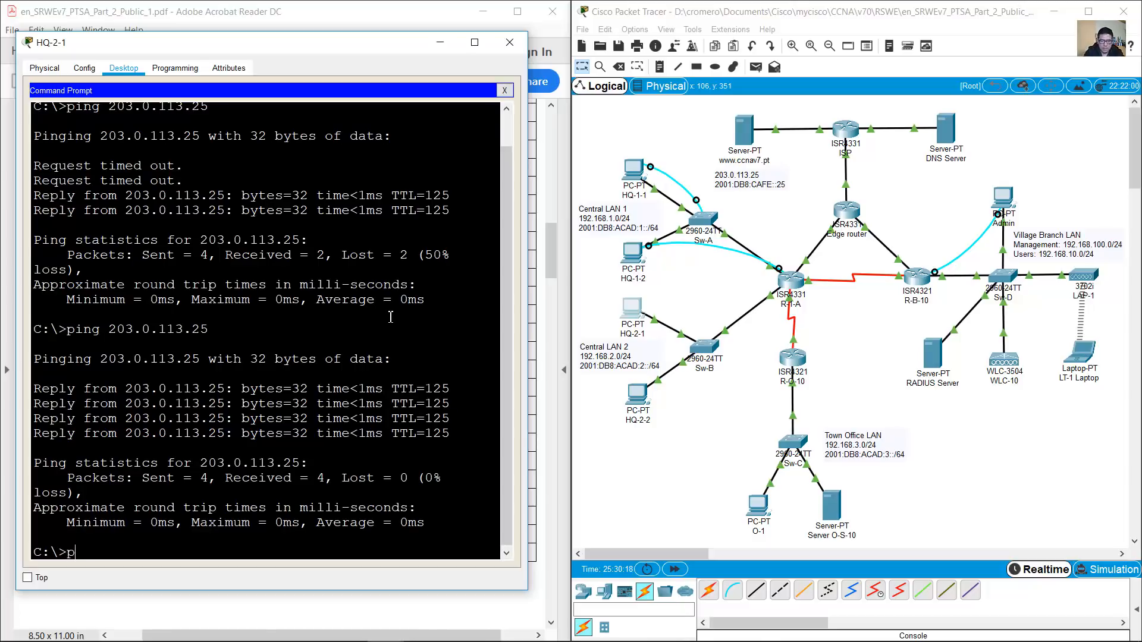
type("ing 2001:db8")
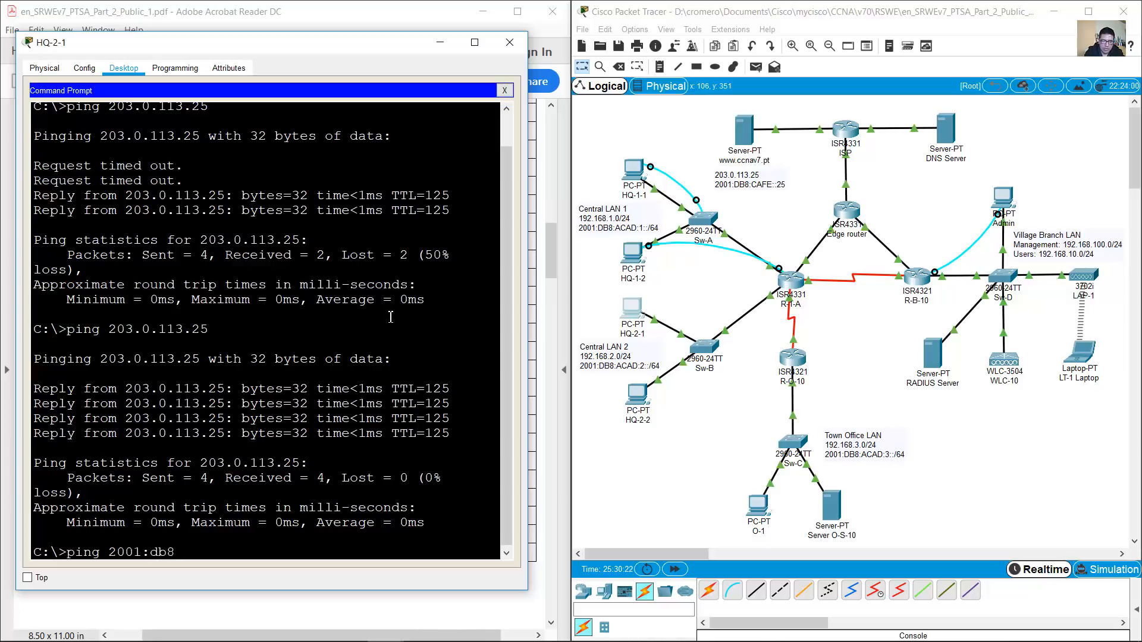
type(":cafe::25")
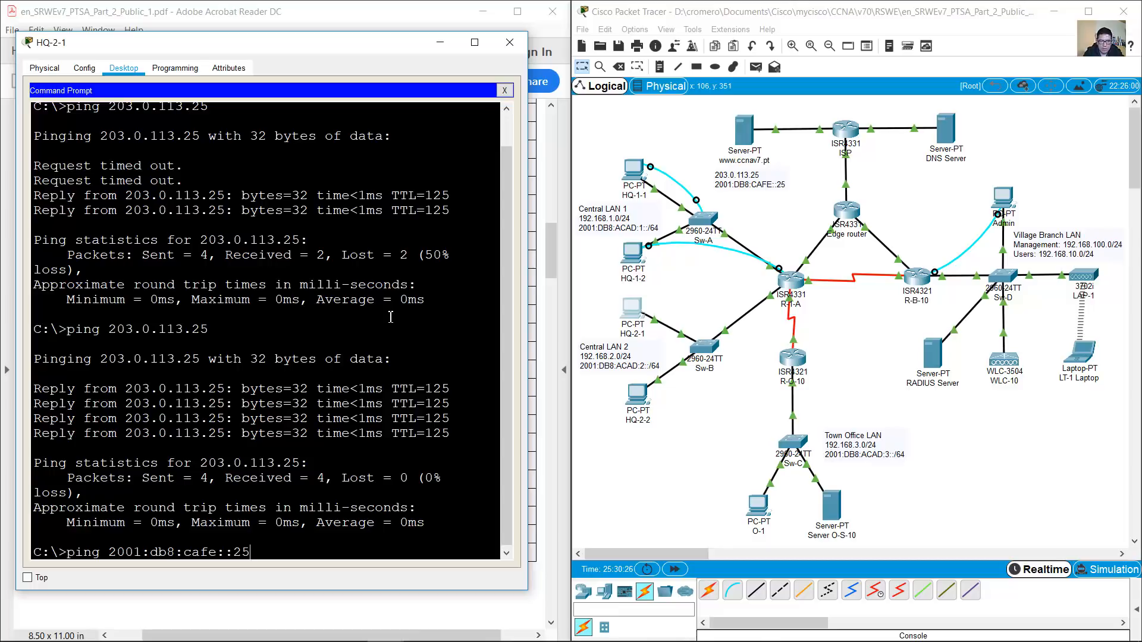
key("Return")
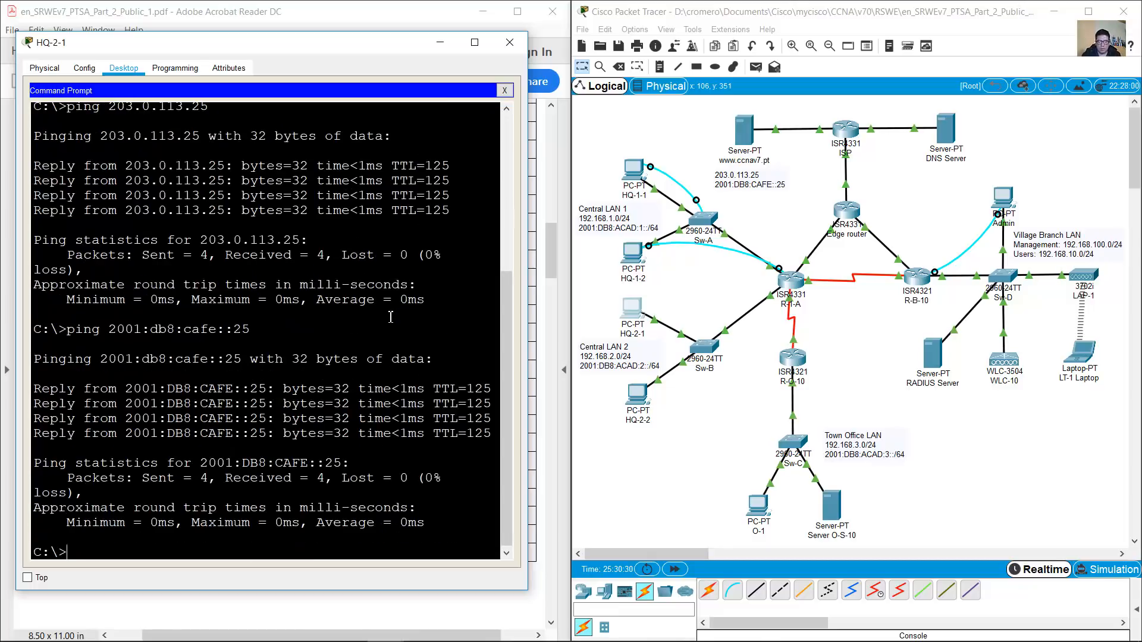
Ping Server O-S-10 at 2001:db8:acad:3::122 and 192.168.3.122 from HQ-2-1
left_click_drag(901, 480, 797, 552)
left_click(233, 438)
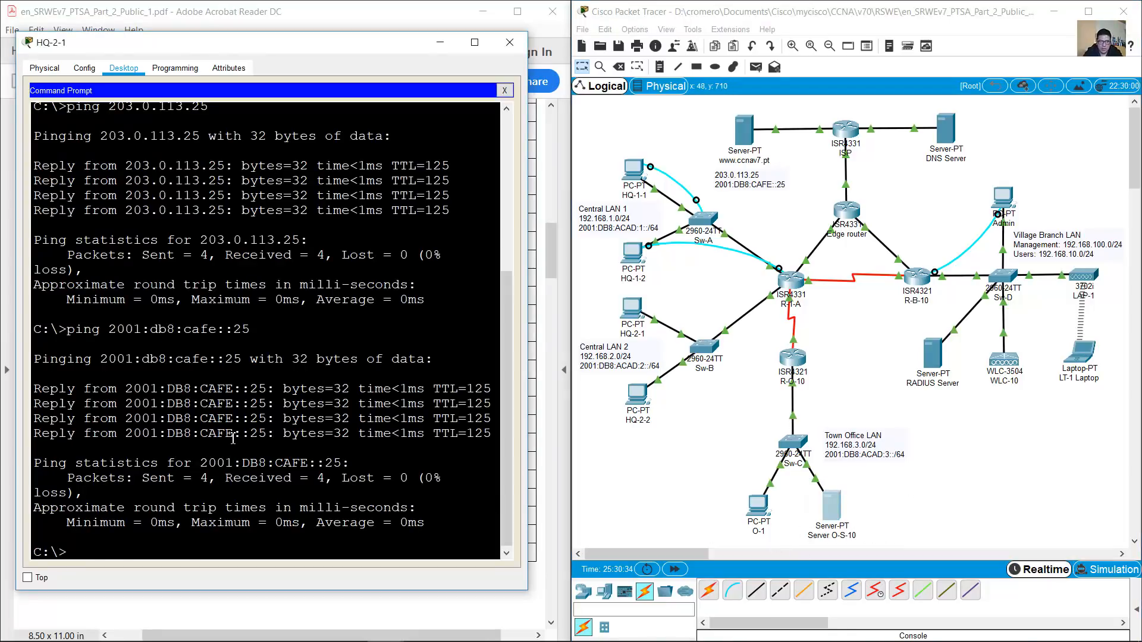
key("Up")
key("BackSpace")
key("BackSpace")
key("BackSpace")
key("BackSpace")
key("BackSpace")
key("BackSpace")
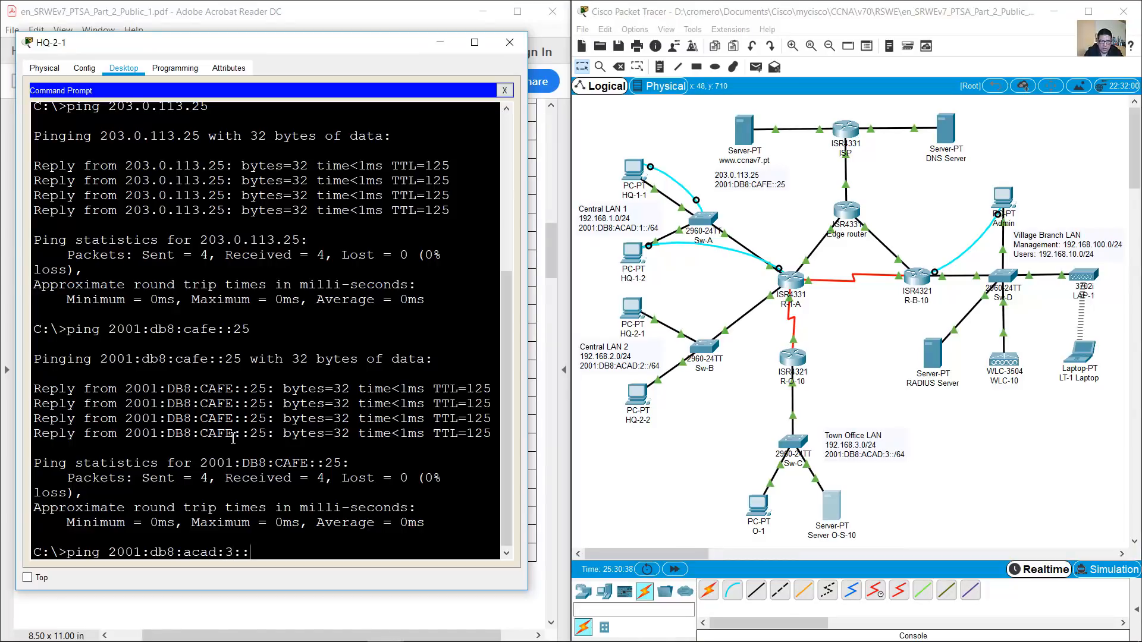
type("2")
key("Return")
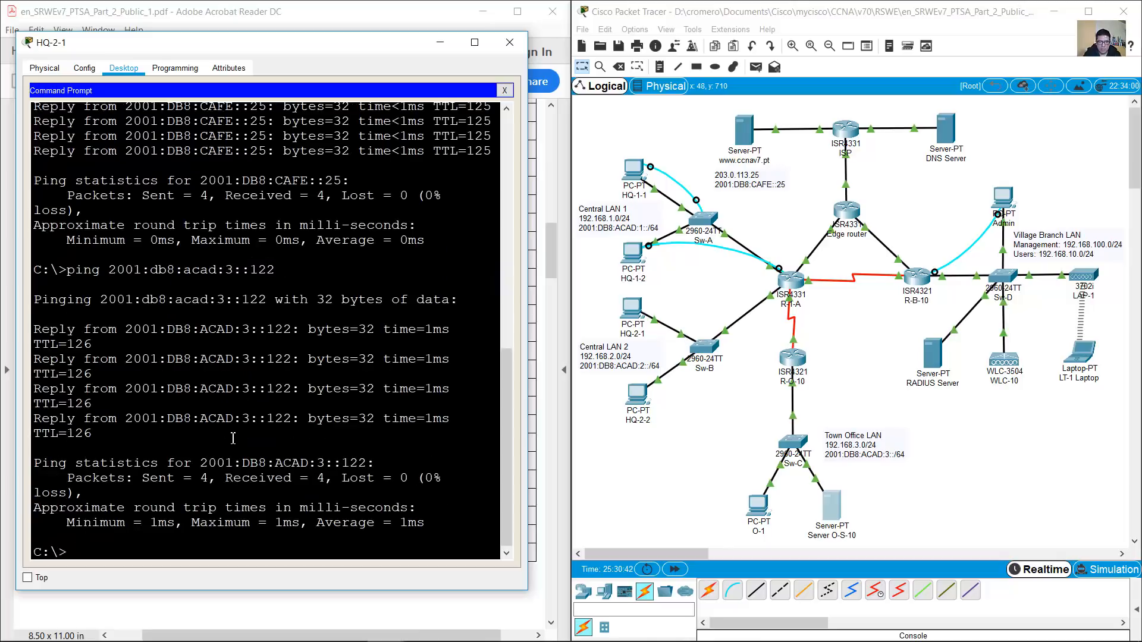
type("192.168.3.122")
key("Return")
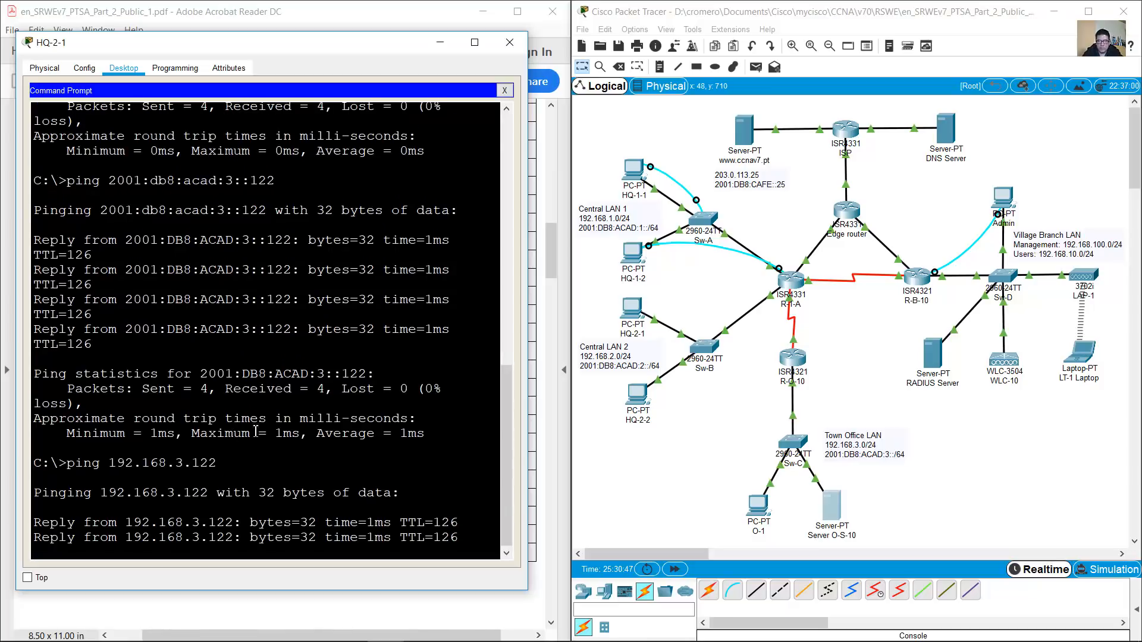
left_click(504, 91)
left_click(461, 130)
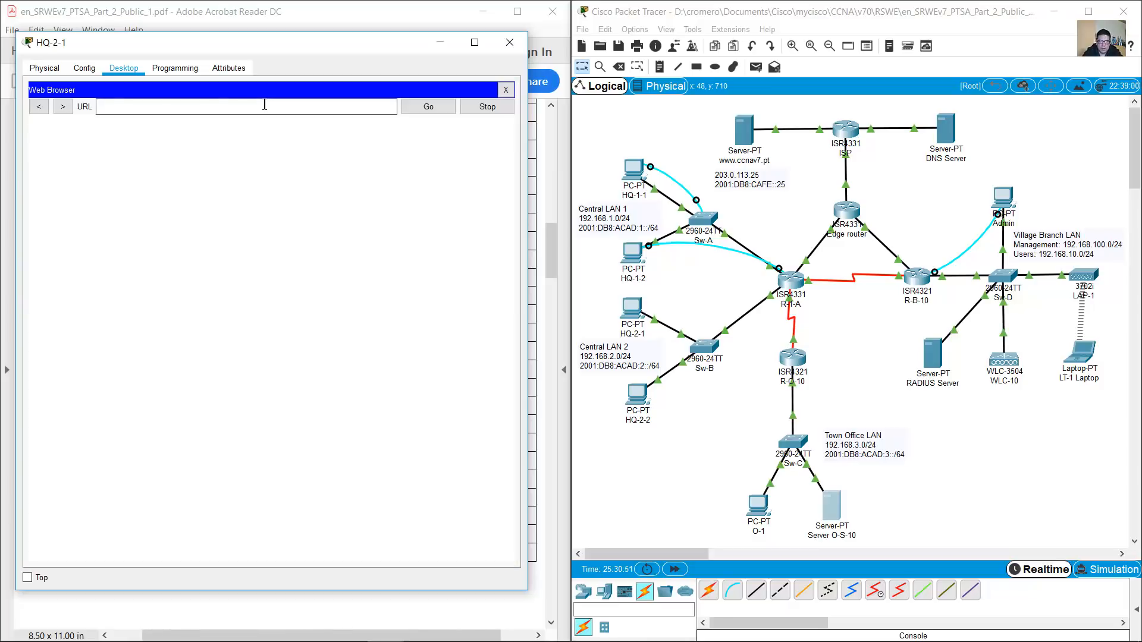
type("203.0.113.25")
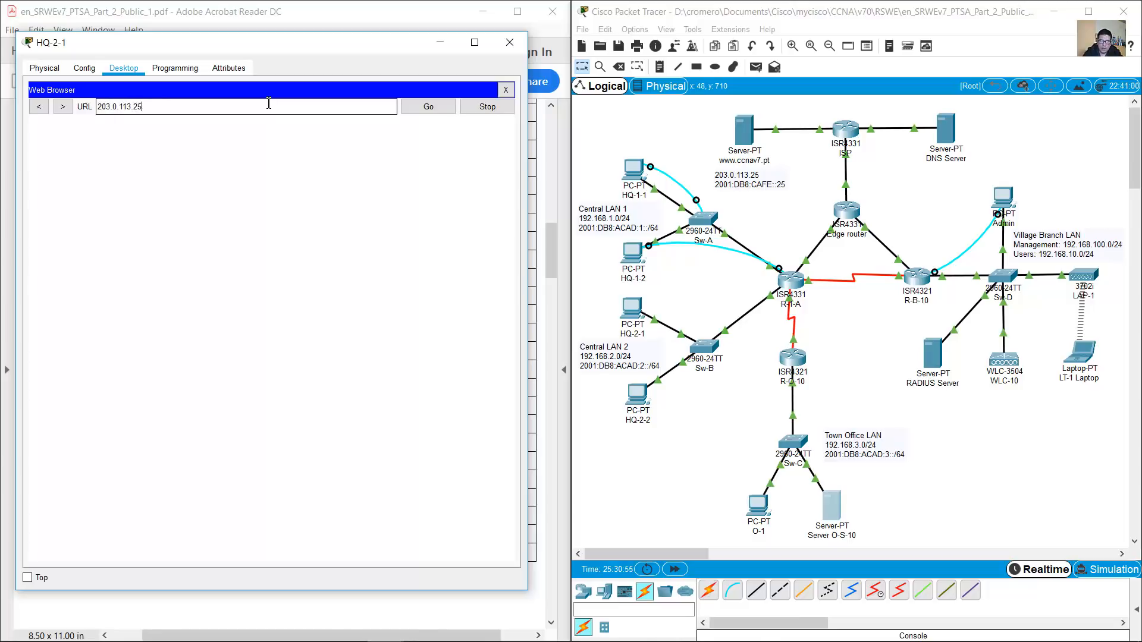
key("Return")
left_click_drag(125, 244, 23, 130)
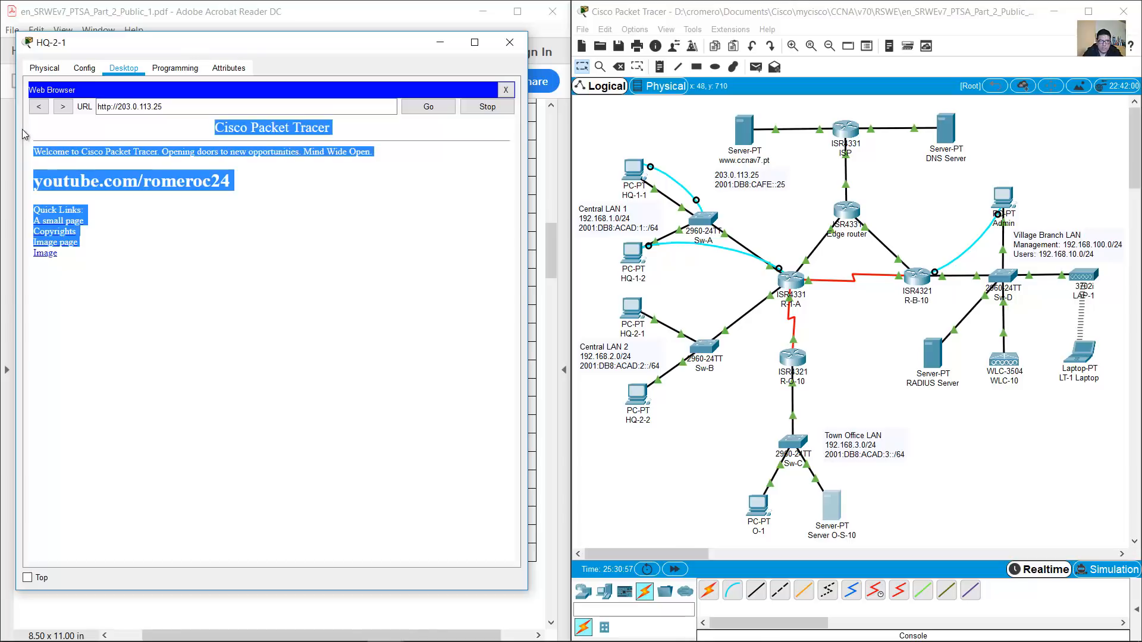
left_click(188, 228)
left_click(510, 42)
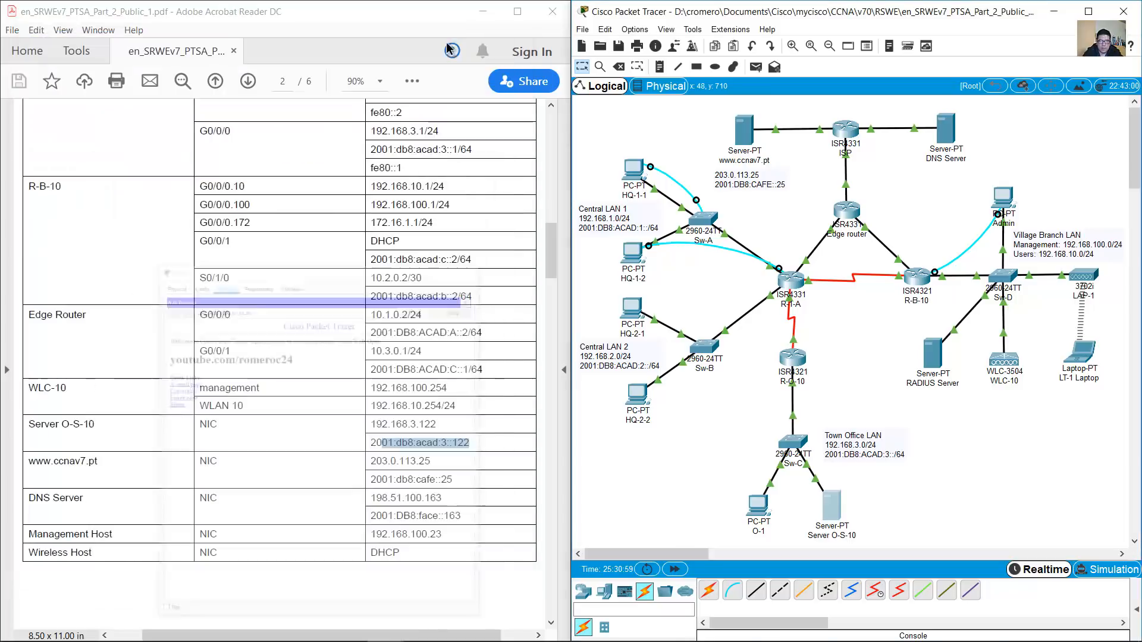
Start Cisco Packet Tracer 7.3 from its desktop shortcut to get a blank workspace
left_click(378, 319)
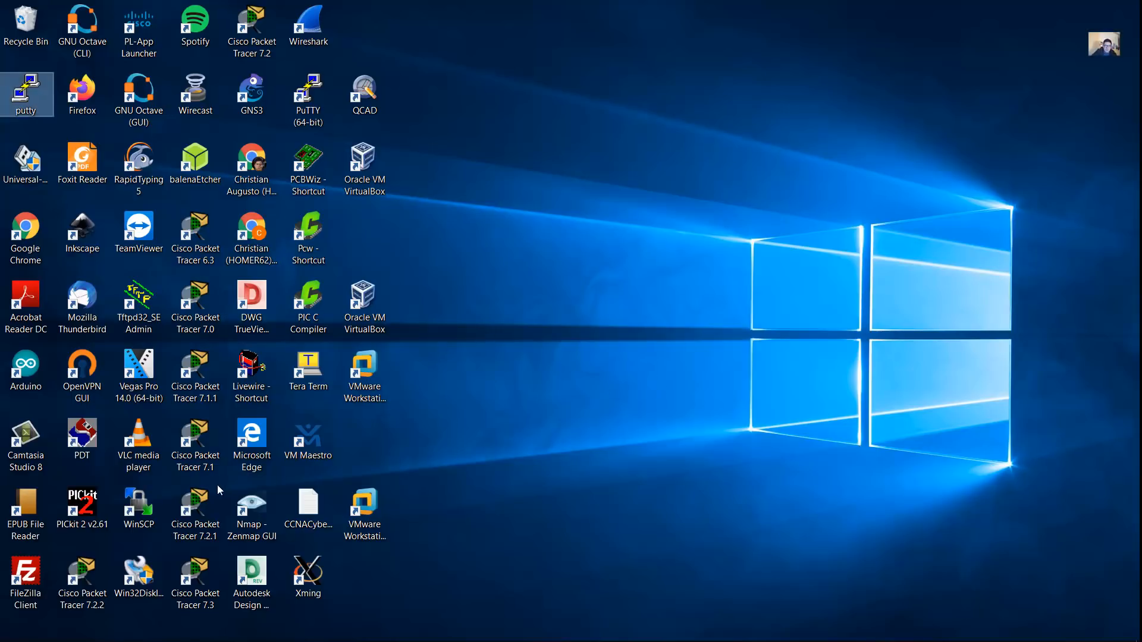
left_click(198, 588)
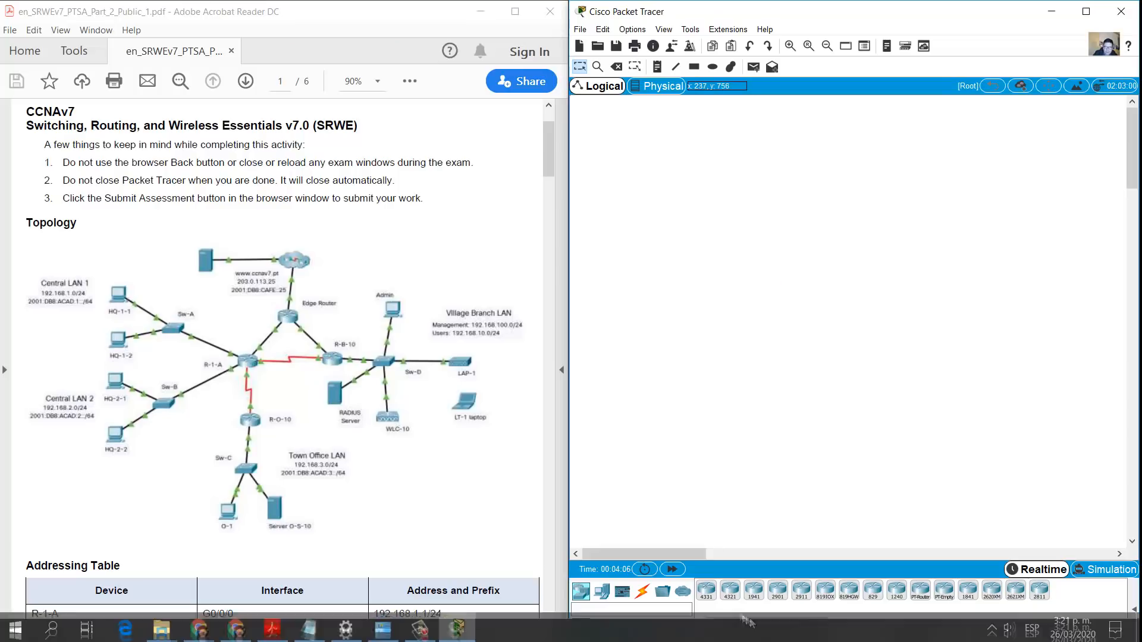
Place two ISR4331 routers and two ISR4321 routers on the canvas
left_click(706, 590)
left_click(761, 254)
left_click(706, 590)
left_click(815, 165)
left_click(730, 589)
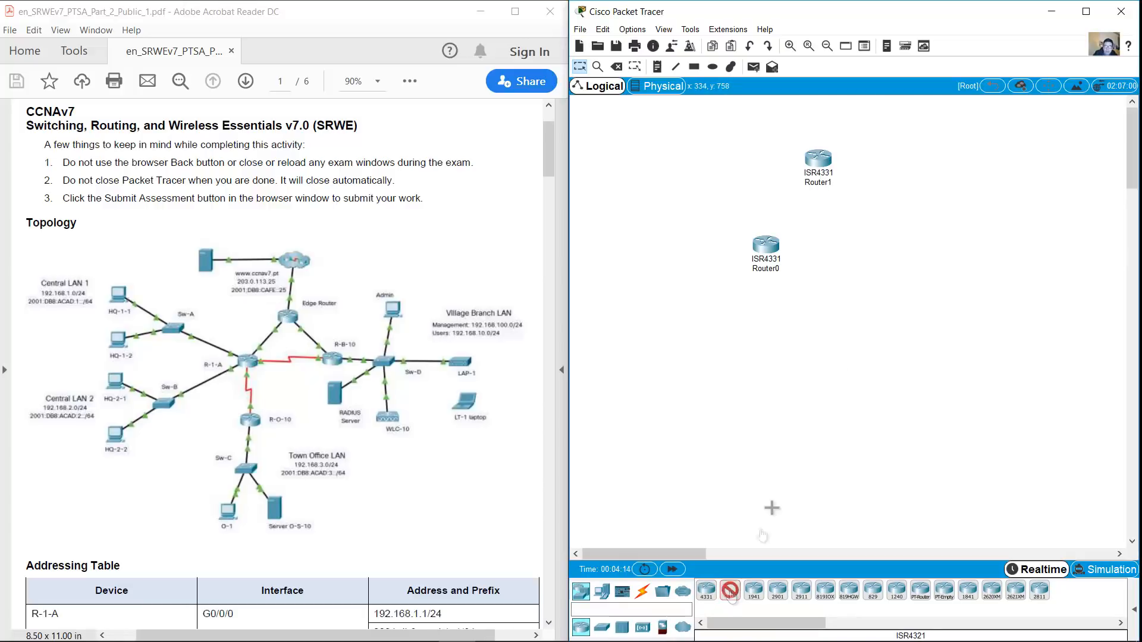
left_click(892, 252)
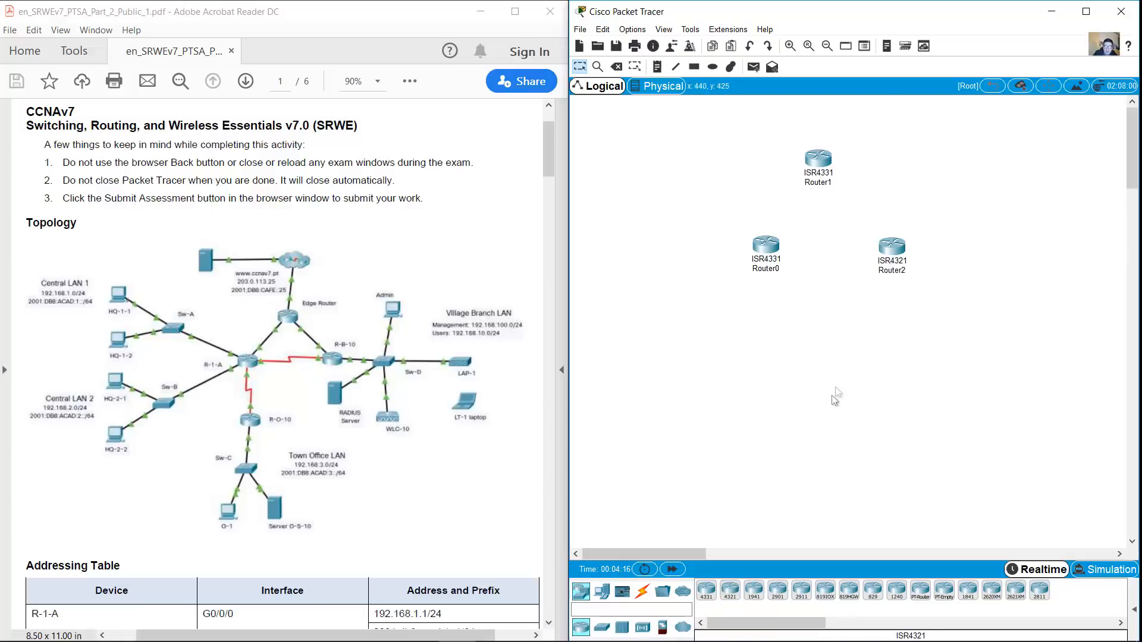
left_click(730, 590)
left_click(767, 351)
Place four 2960-24TT switches and arrange them left, bottom and right
left_click(601, 627)
left_click(707, 590)
left_click(760, 450)
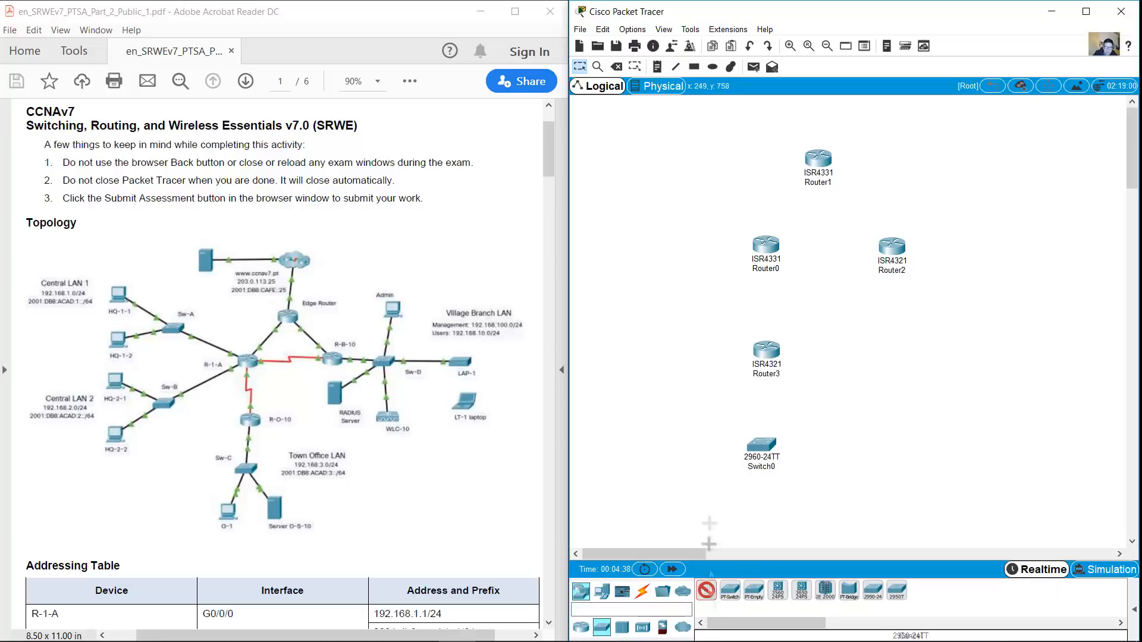
left_click(645, 390)
left_click(659, 246)
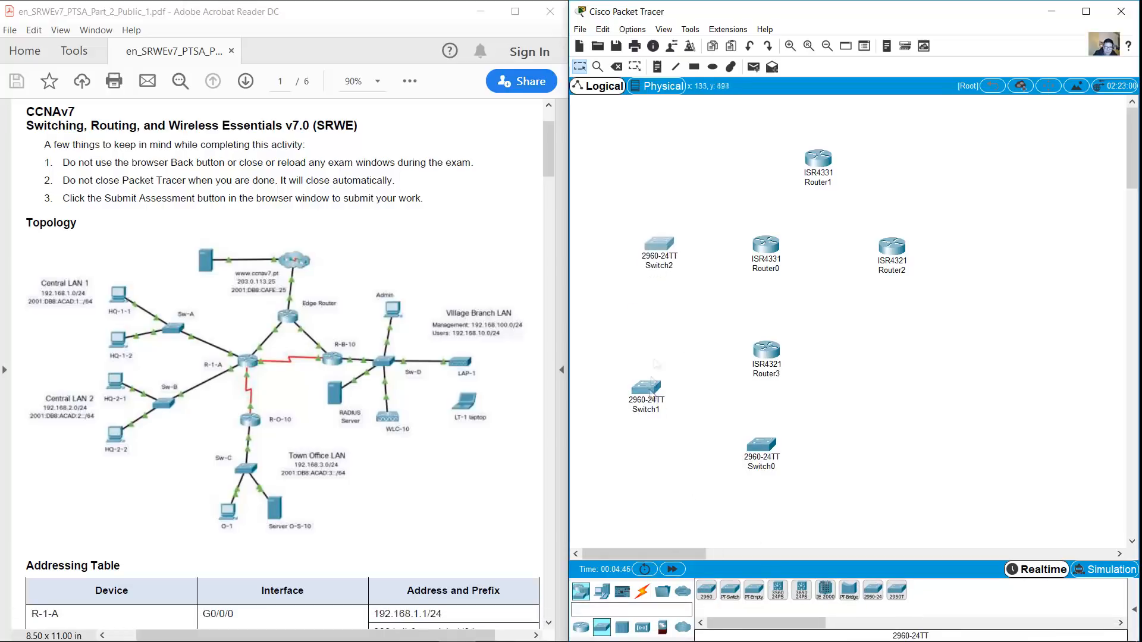
left_click_drag(659, 407, 672, 339)
left_click_drag(659, 245, 662, 229)
left_click(706, 590)
left_click(988, 249)
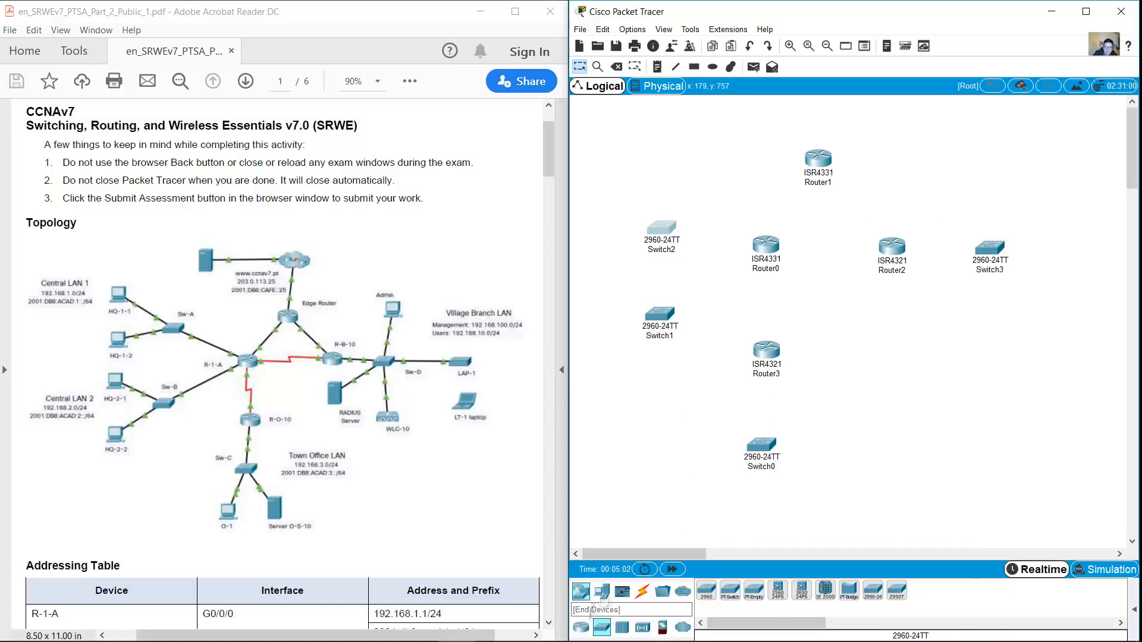
Add a third ISR4331 router above Router1 and four Server-PTs around the canvas
left_click(581, 628)
left_click(707, 590)
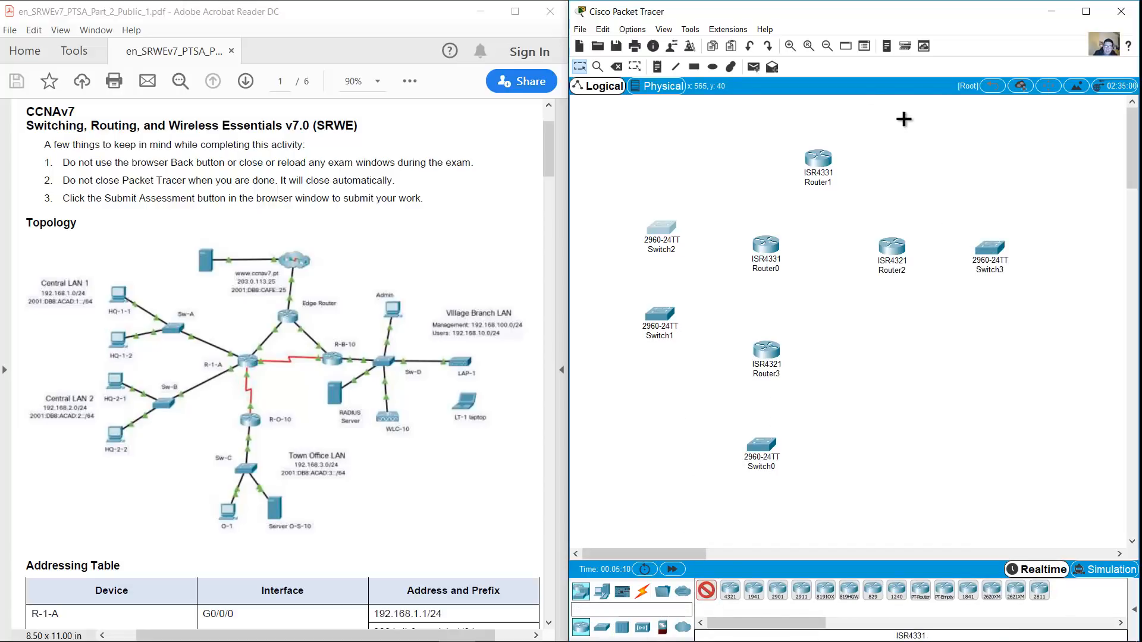
left_click(818, 114)
left_click(602, 590)
left_click(754, 591, "ctrl")
left_click(721, 127)
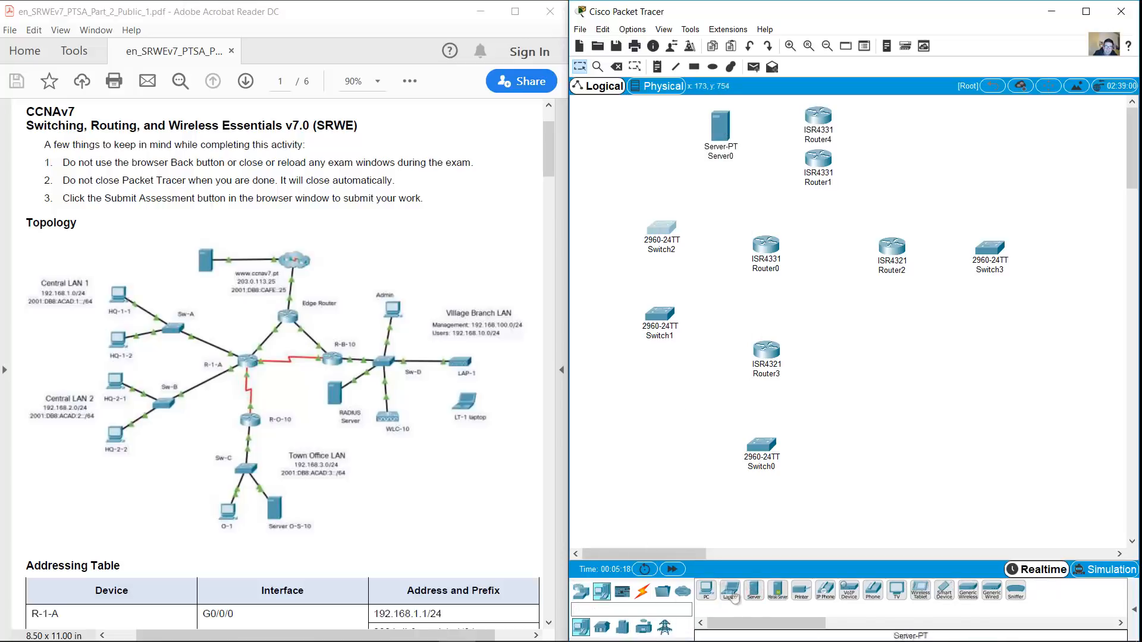
left_click(933, 118)
left_click(796, 515)
left_click(914, 365)
Place six PC-PTs and a Laptop-PT on the canvas
left_click(707, 590, "ctrl")
left_click(605, 179)
left_click(604, 243)
left_click(606, 308)
left_click(604, 391)
left_click(1000, 174)
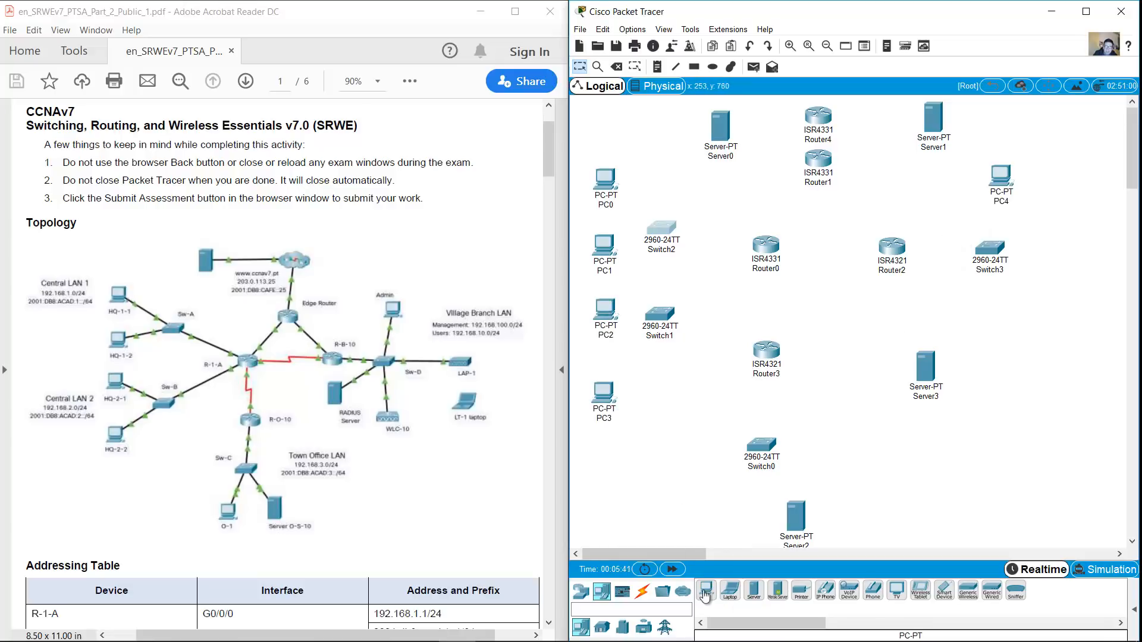
left_click(721, 508)
left_click(730, 590, "ctrl")
left_click(1060, 319)
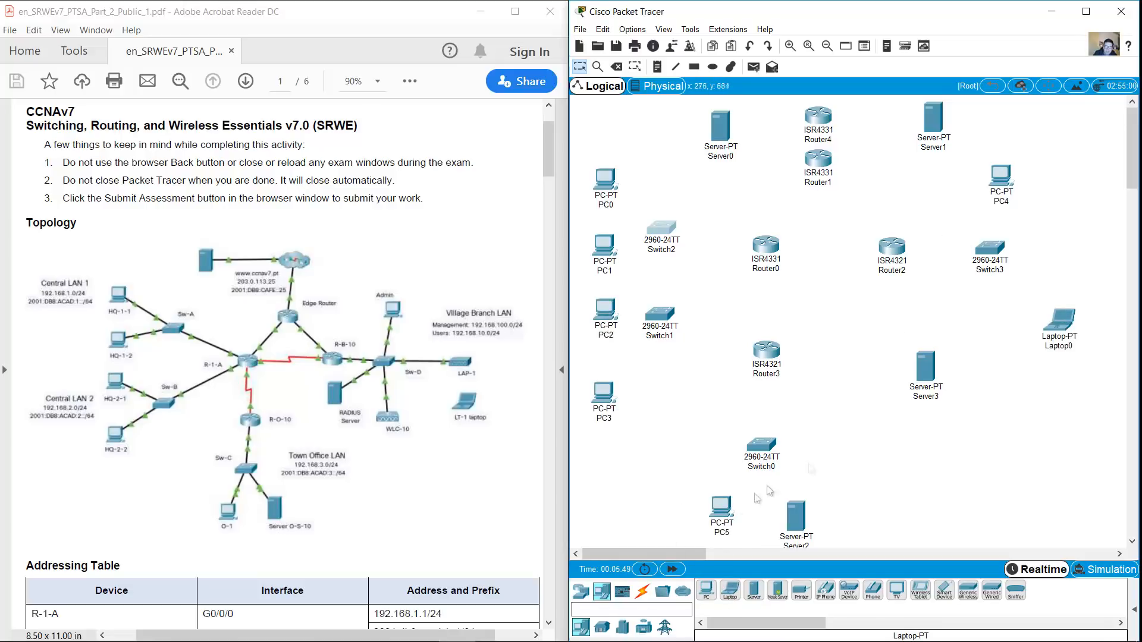
Add a 3702i access point and a WLC-3504 wireless controller on the right
left_click(580, 590)
left_click(642, 627)
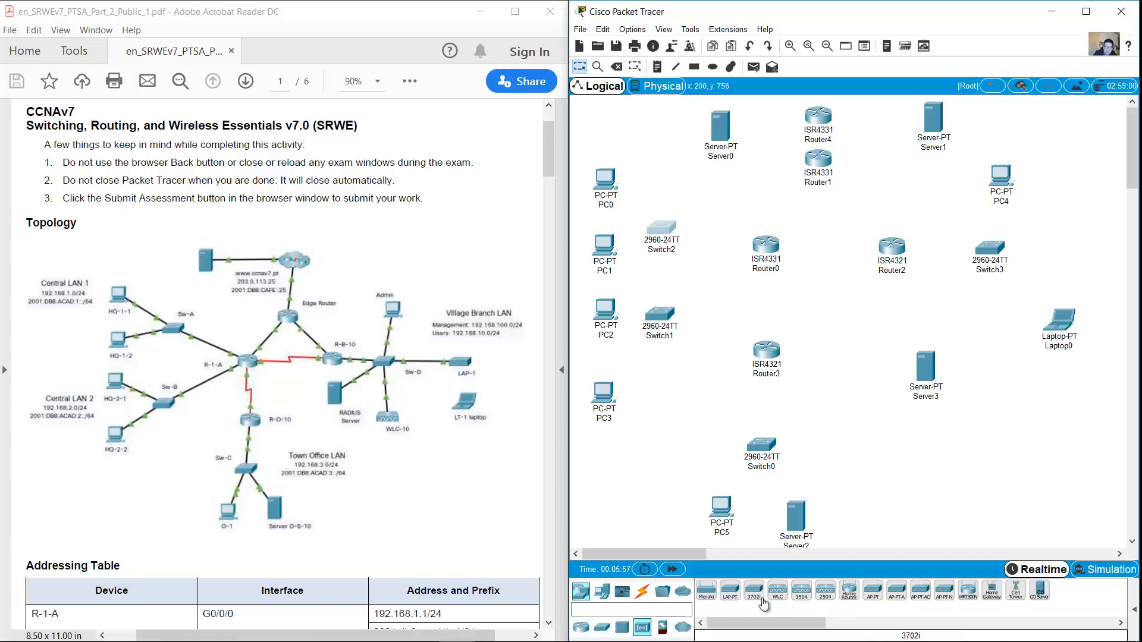
left_click(753, 591)
left_click(1079, 241)
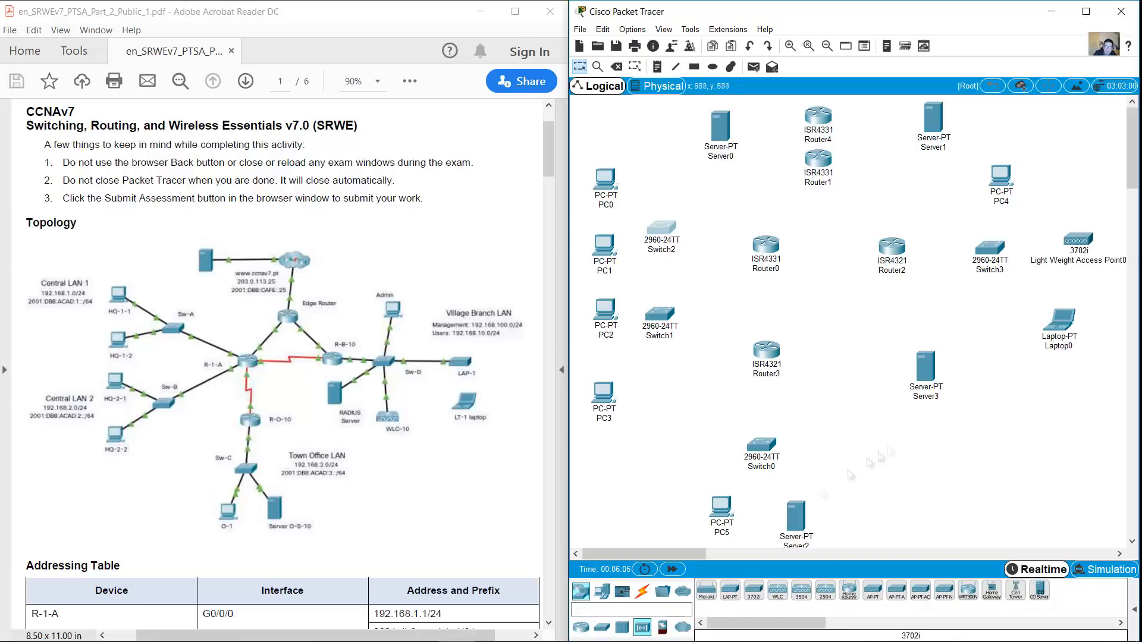
left_click(801, 591)
left_click(1000, 336)
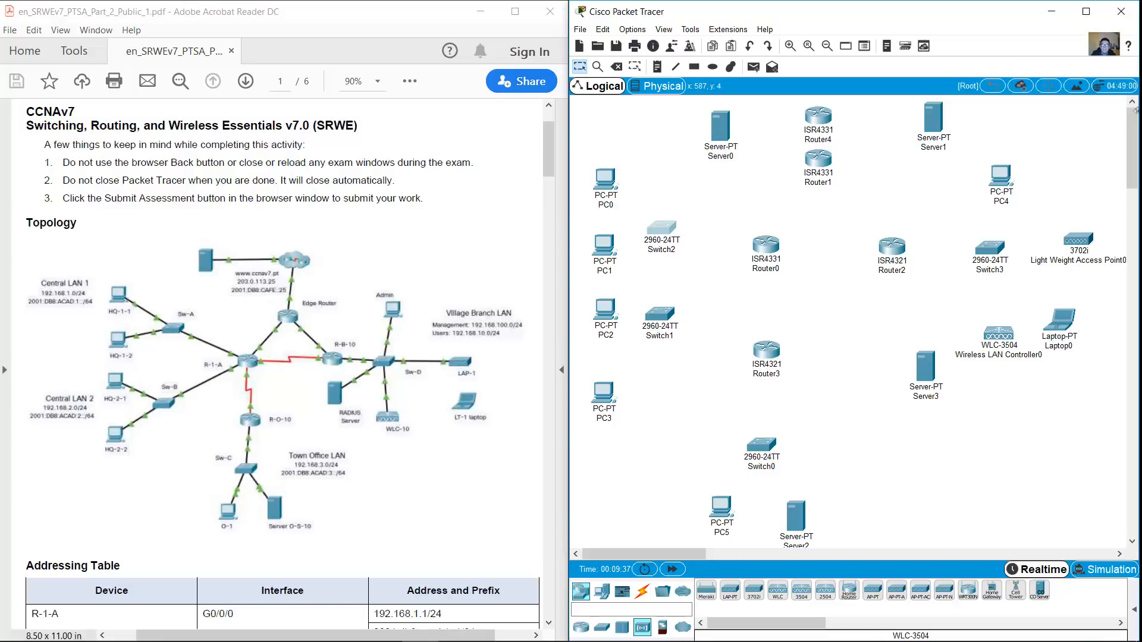
Power off Router3 and install a NIM-2T serial module in its empty slot
mouse_move(777, 249)
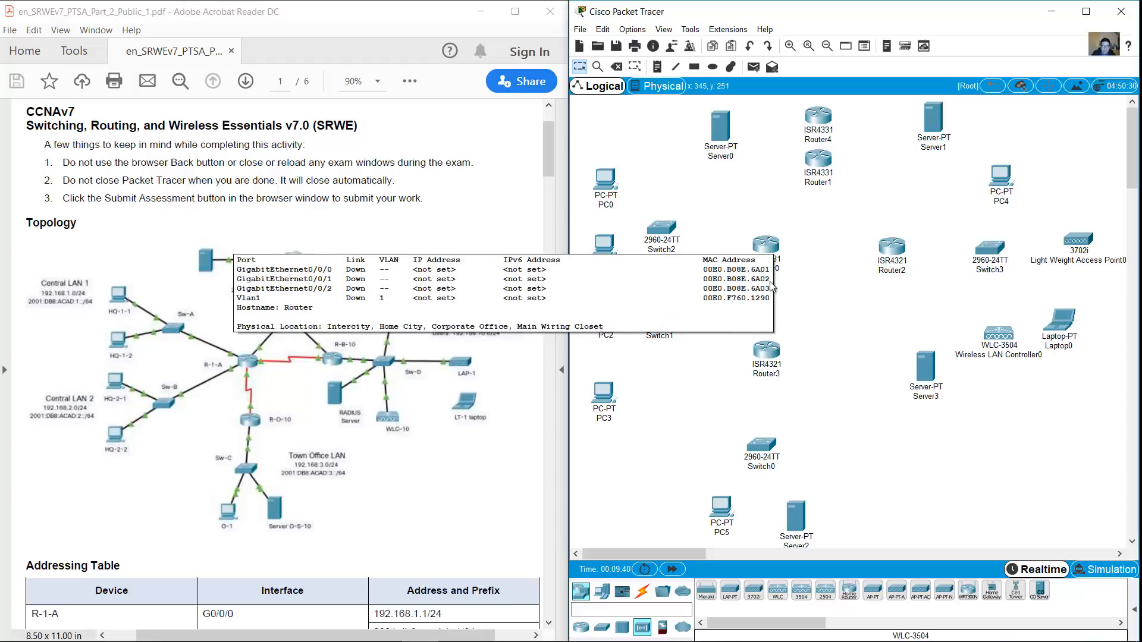
left_click(768, 352)
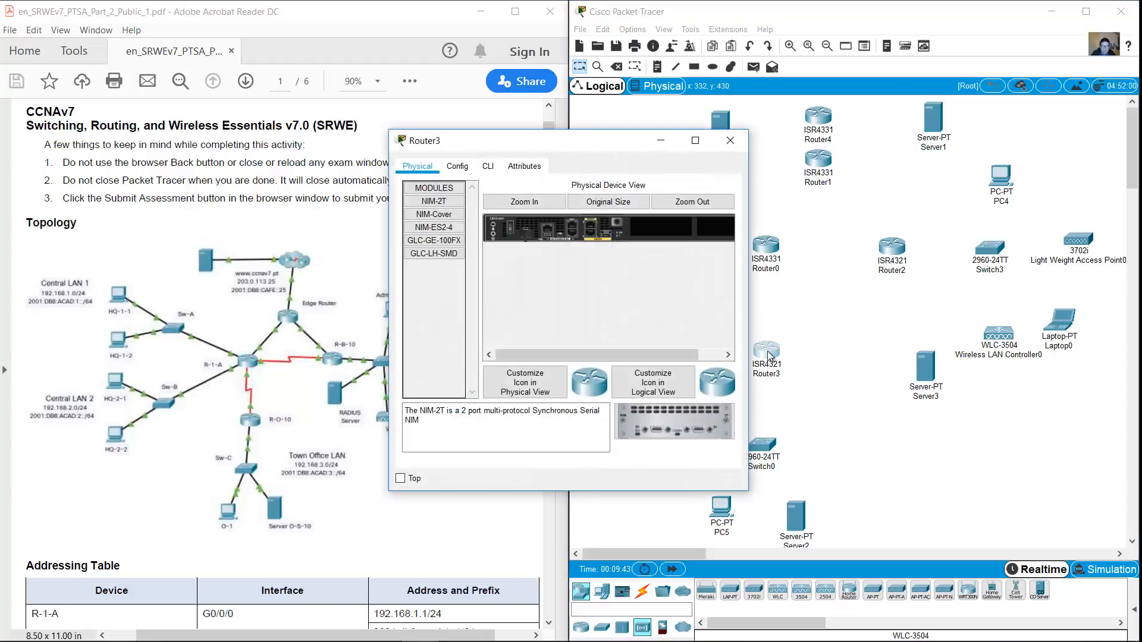
left_click(529, 201)
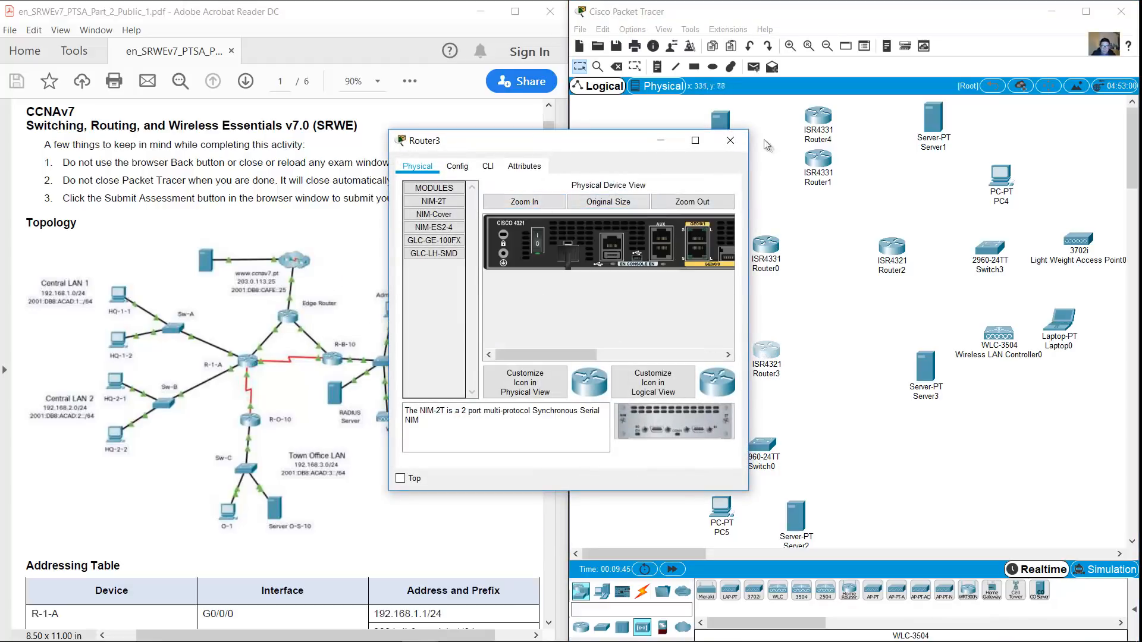
left_click_drag(754, 130, 1098, 90)
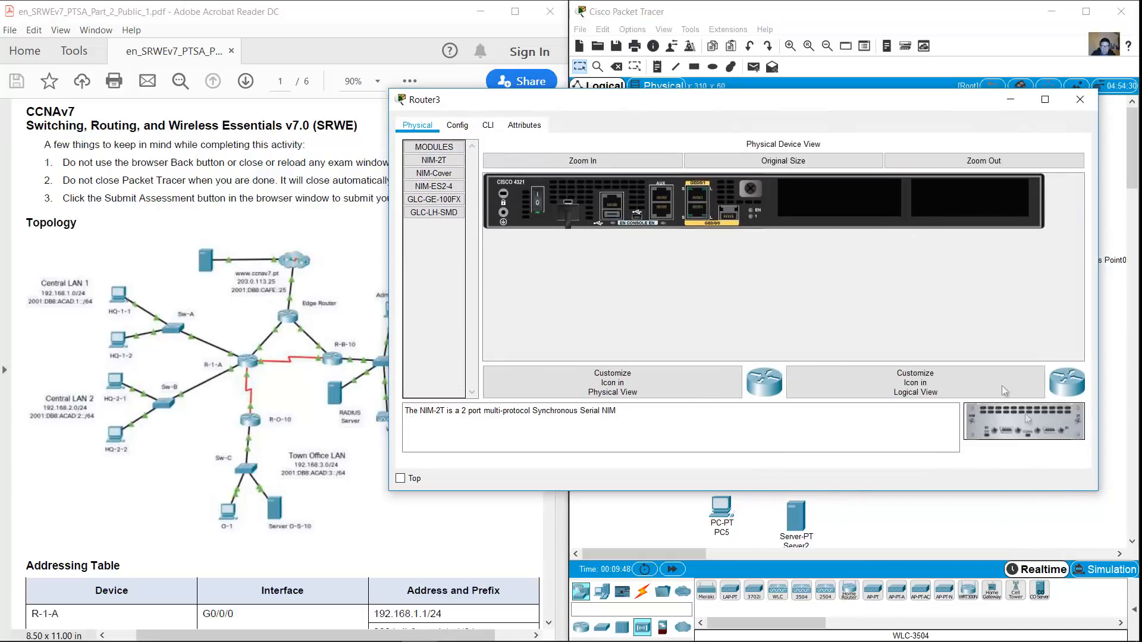
left_click_drag(851, 205, 850, 203)
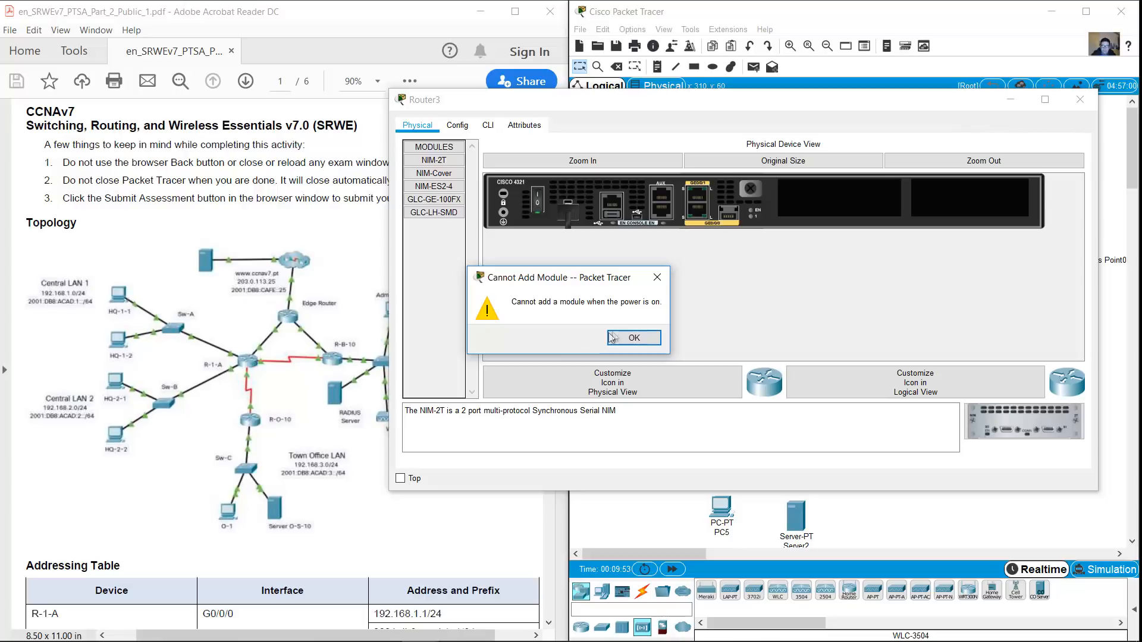
left_click(634, 337)
left_click_drag(1042, 439, 851, 205)
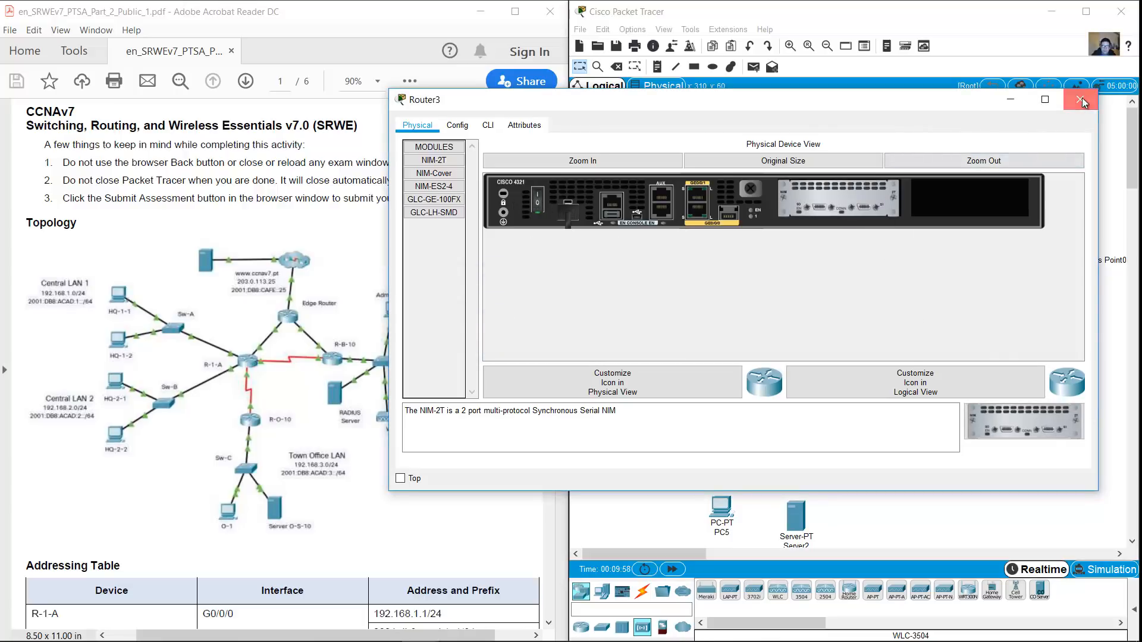
left_click(1080, 99)
left_click(766, 246)
Install a NIM-2T serial module in Router0's NIM1 slot
left_click(524, 202)
left_click_drag(748, 130, 1097, 93)
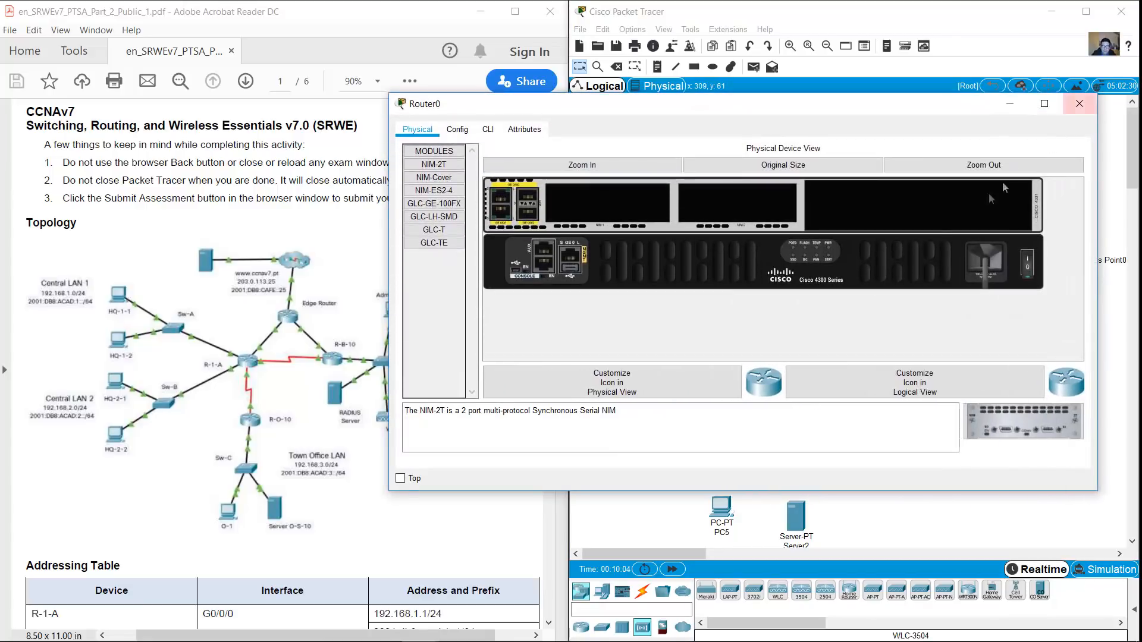
left_click_drag(1014, 424, 598, 205)
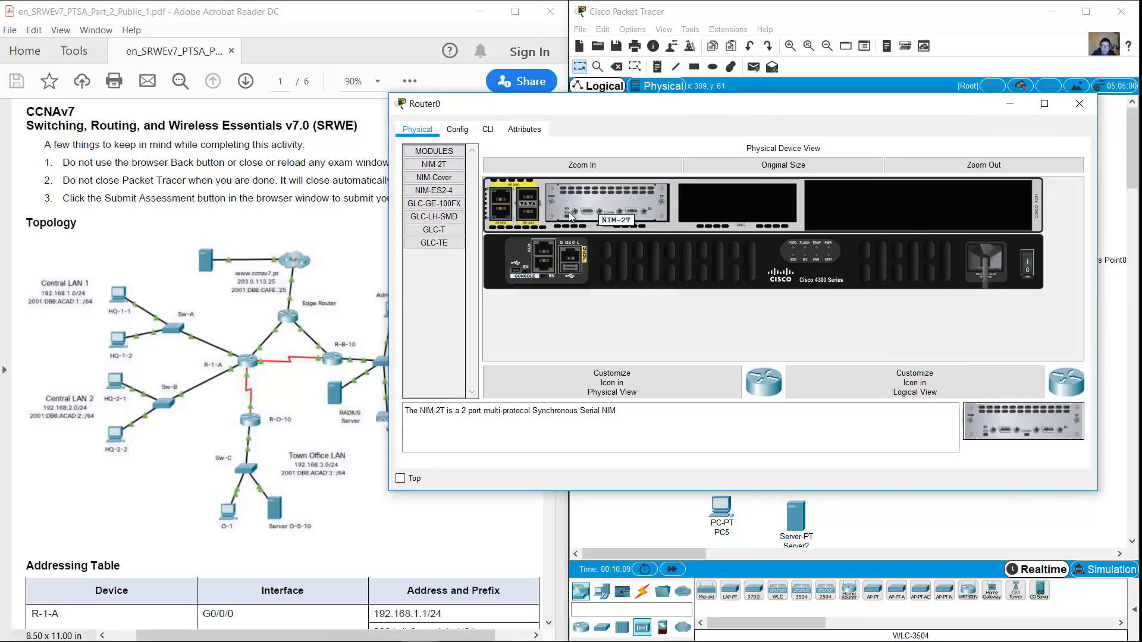
Compare the SFP module descriptions, fit a GLC-TE into Router0's empty SFP slot, and close Router0
left_click(440, 208)
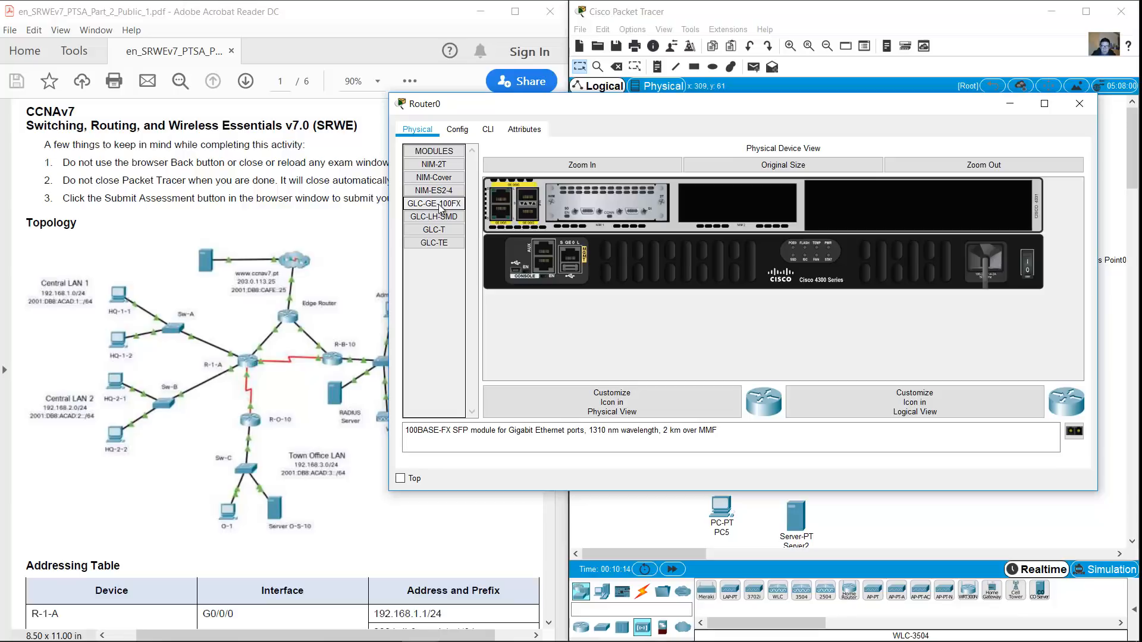
left_click(447, 167)
left_click(443, 190)
left_click(436, 206)
left_click(436, 217)
left_click(436, 230)
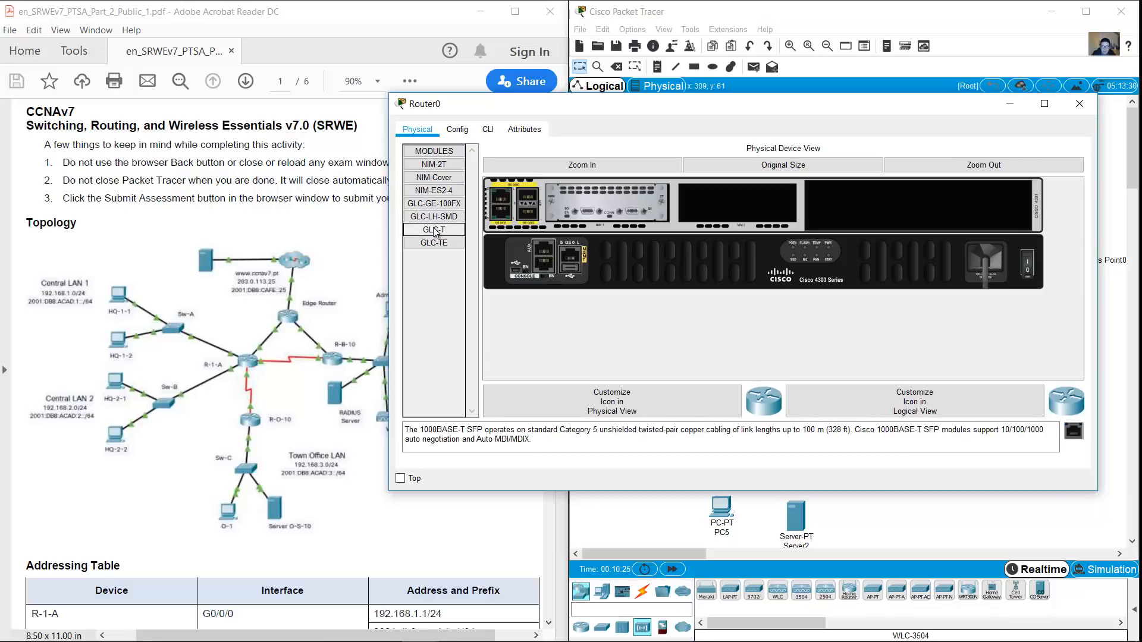
left_click(433, 243)
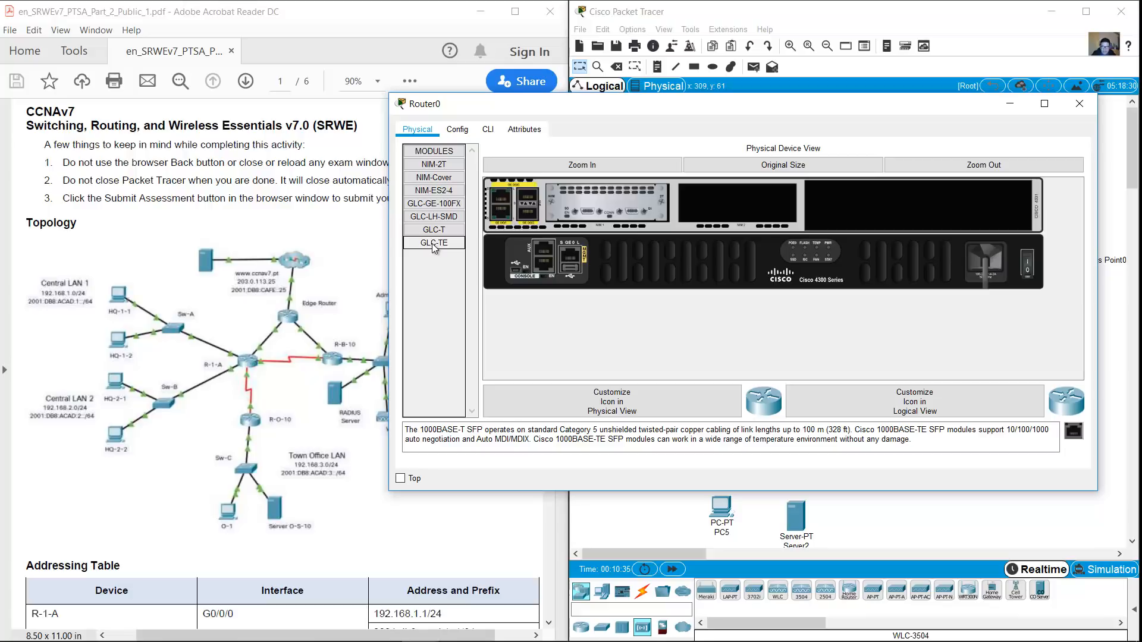
left_click(440, 230)
left_click(444, 243)
left_click_drag(528, 216, 529, 217)
left_click(1080, 105)
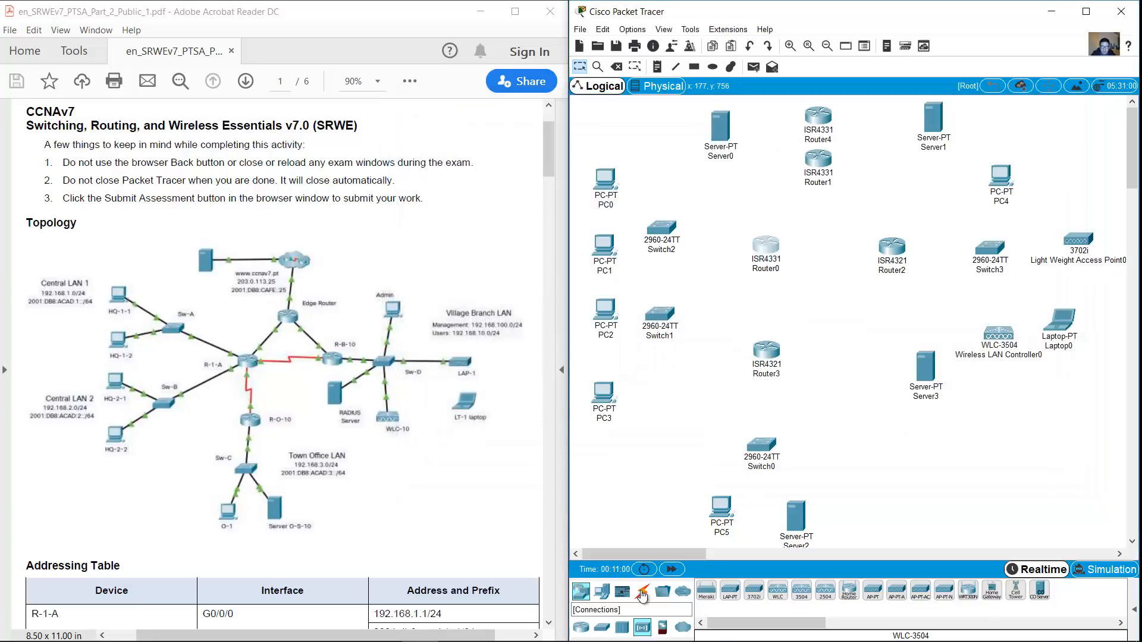
left_click(642, 593)
Try Serial DCE and straight-through cables from Router0, cancelling both without making a connection
left_click(896, 590)
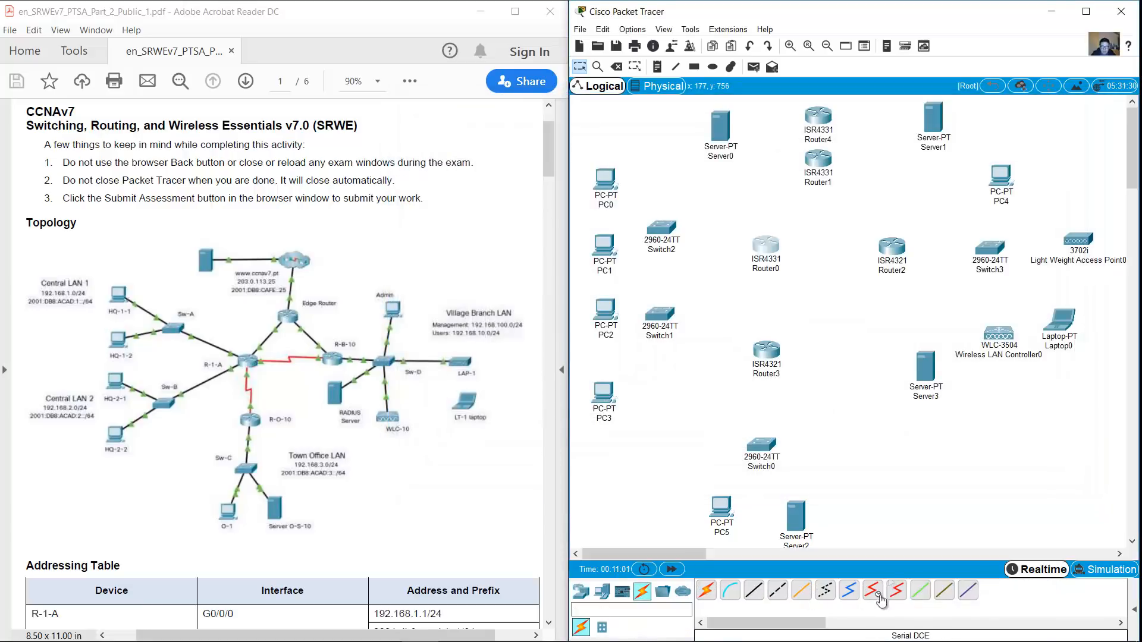
left_click(772, 245)
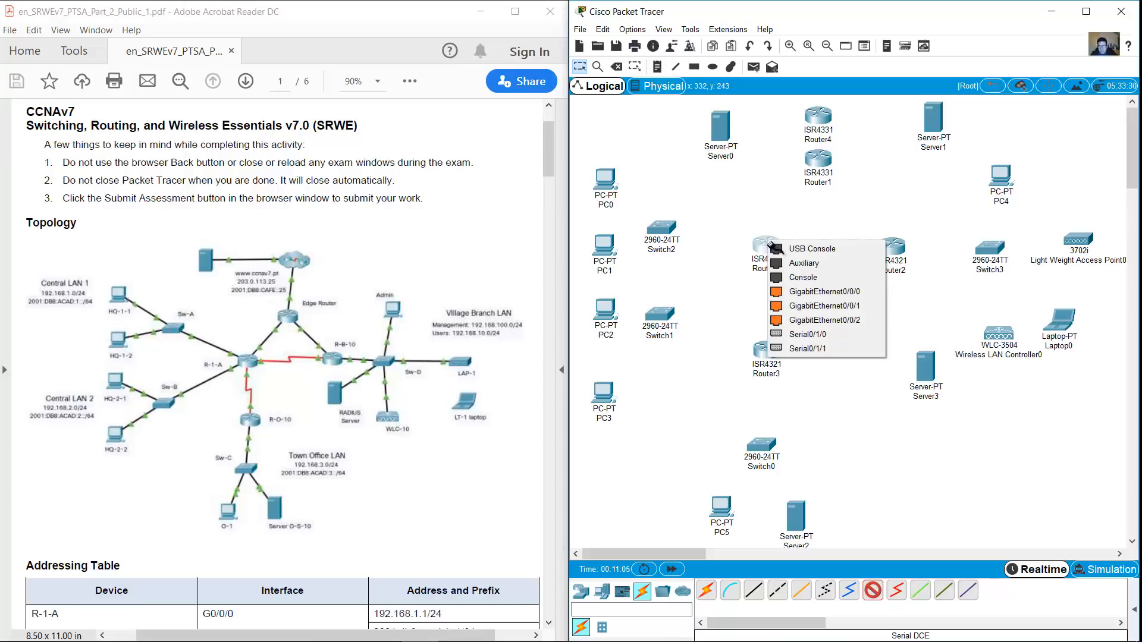
key("Escape")
left_click(753, 591)
left_click(770, 241)
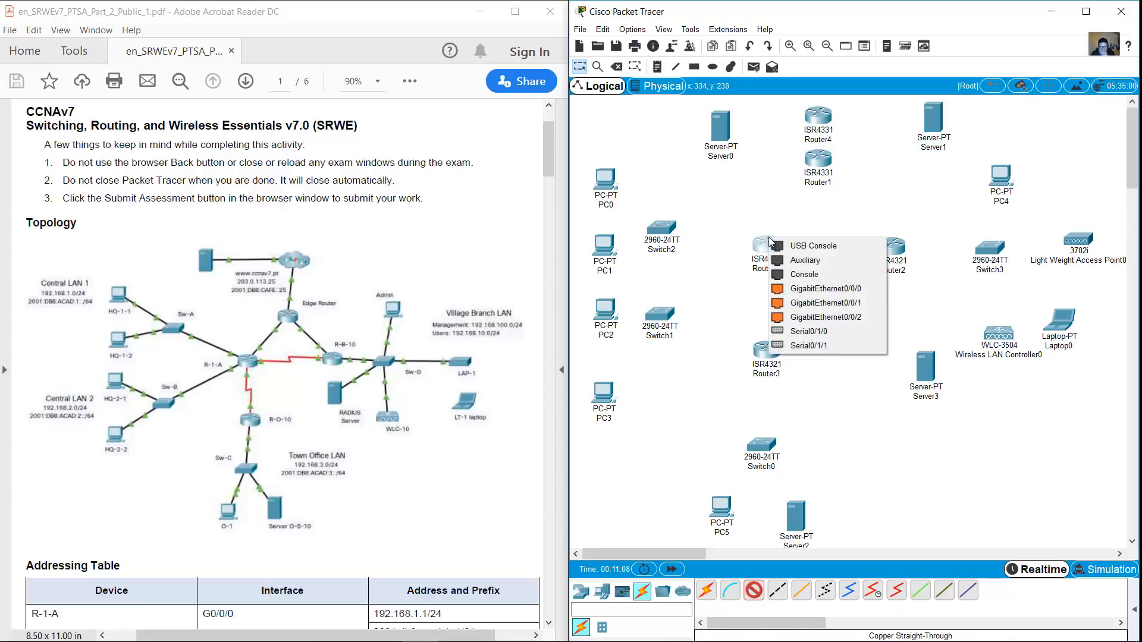
key("Escape")
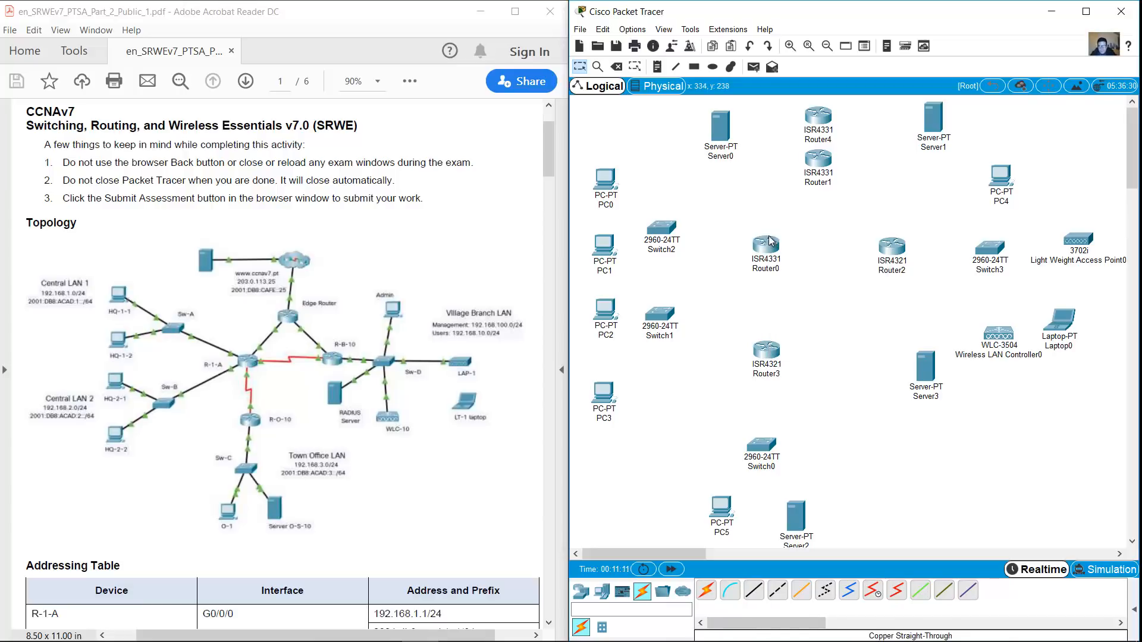
Enlarge Router0's chassis view and switch Router0's power off
left_click(902, 255)
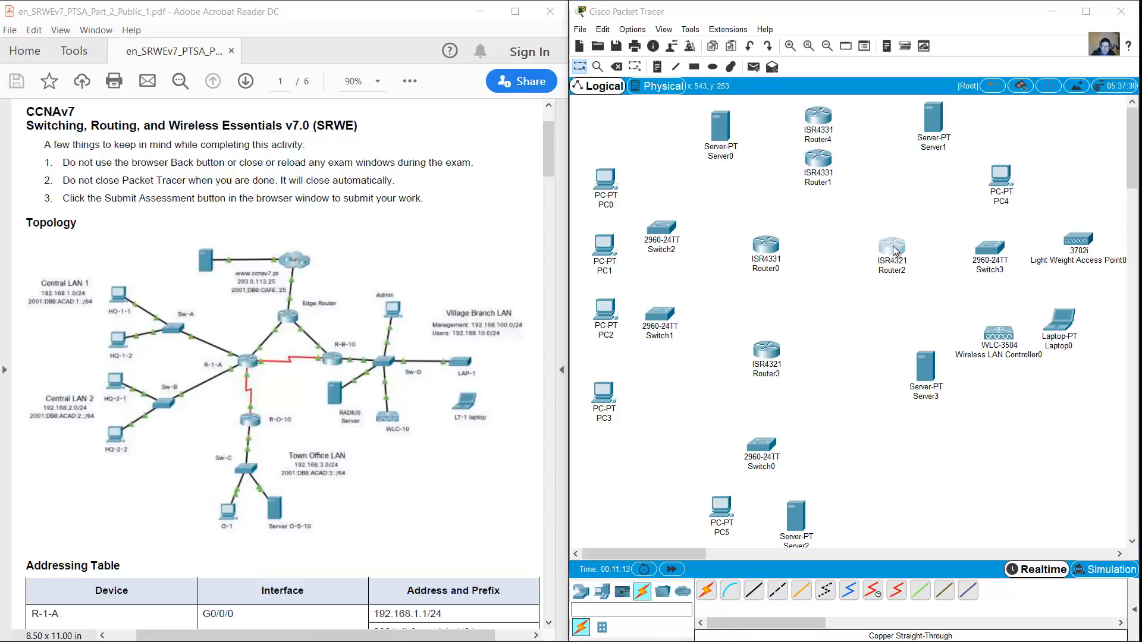
left_click(773, 250)
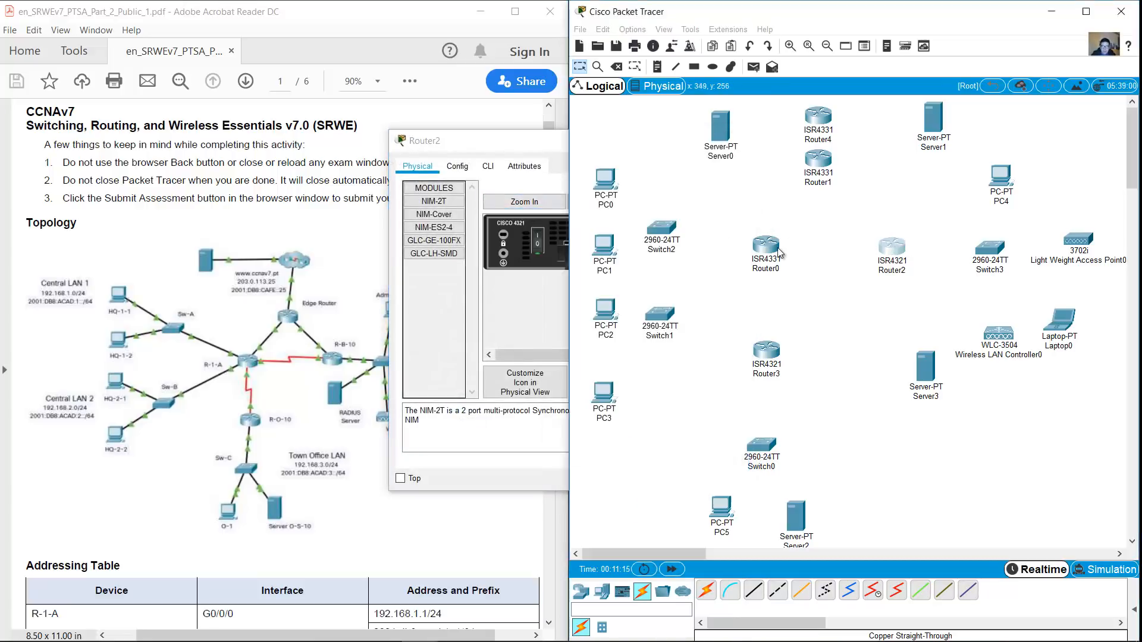
left_click(524, 202)
left_click_drag(749, 197, 1104, 197)
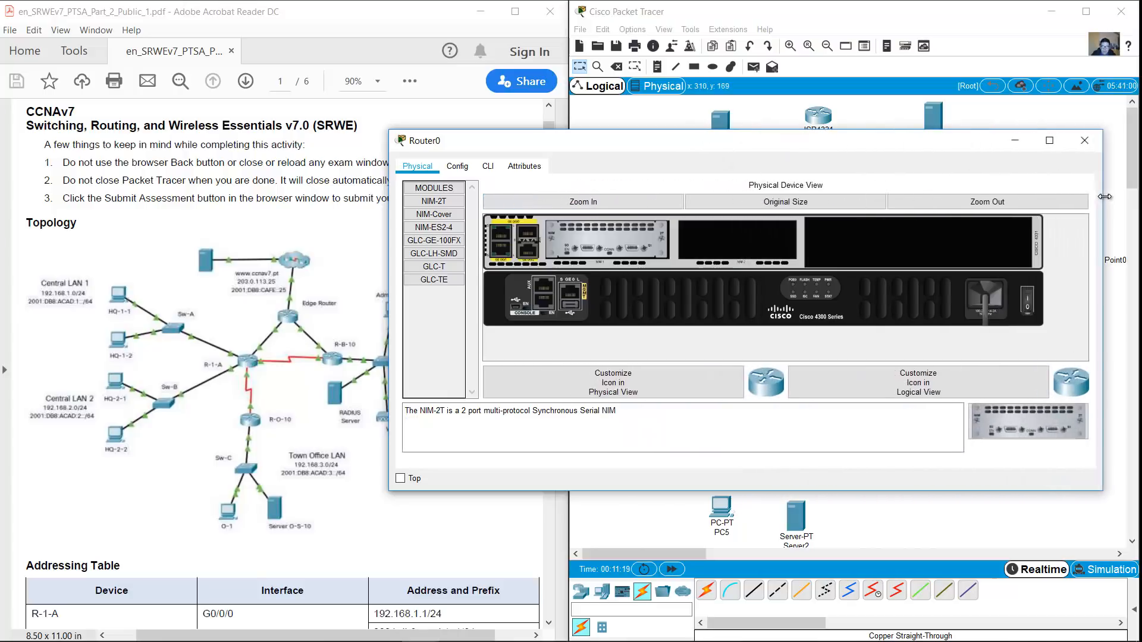
left_click(1018, 140)
left_click(731, 140)
left_click(766, 247)
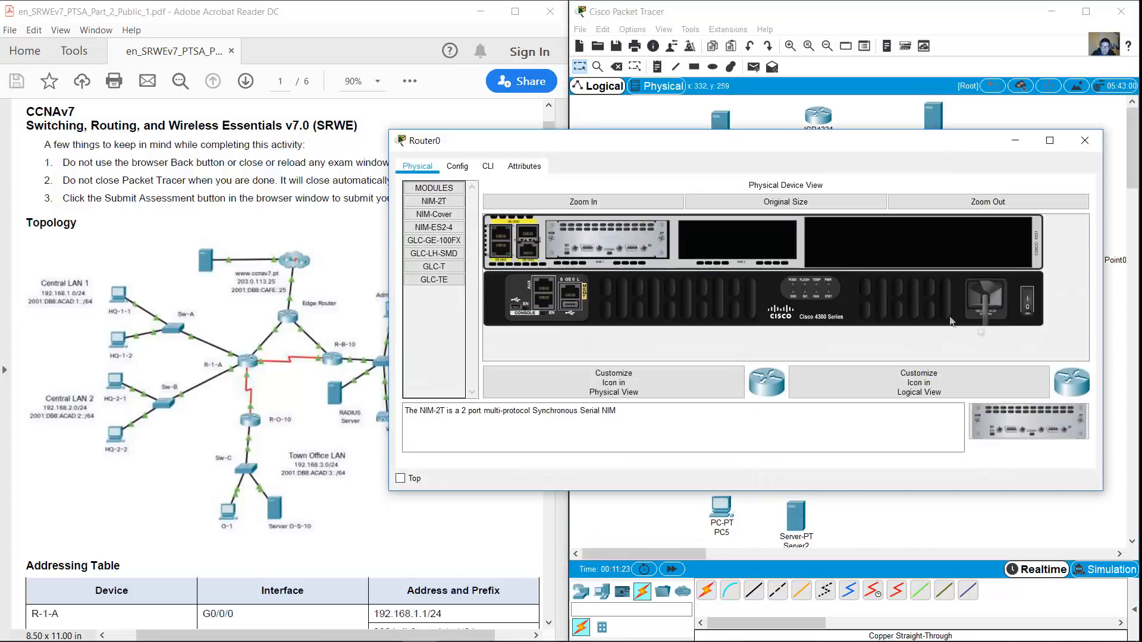
left_click(1029, 303)
left_click(1083, 147)
Power off Router2 and install a NIM-2T serial module in its first empty slot
left_click(891, 247)
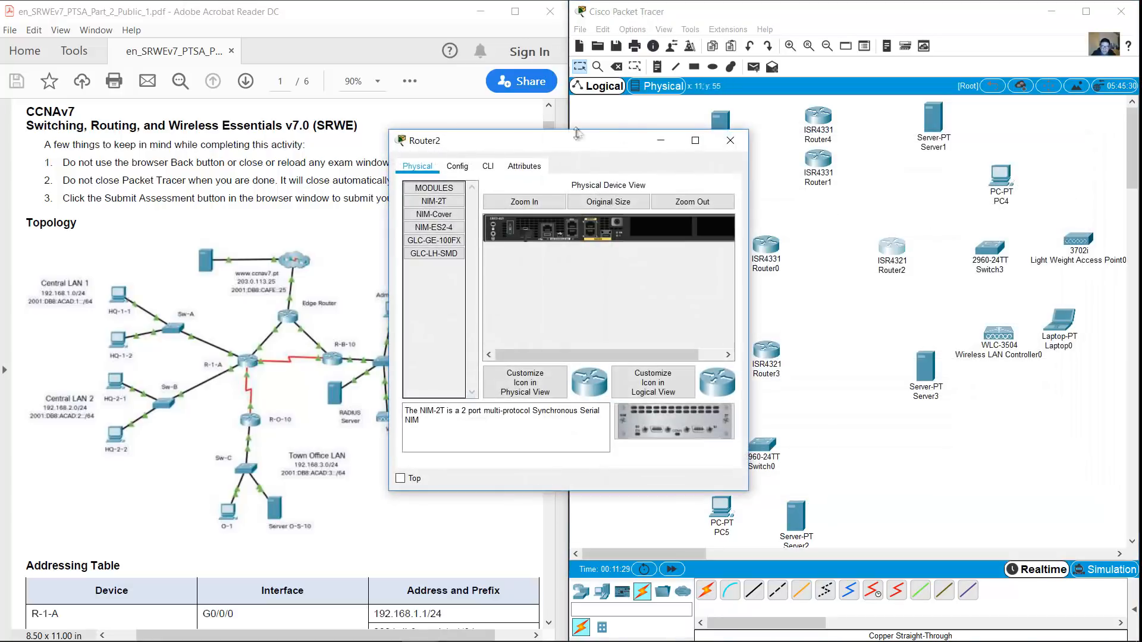
left_click_drag(578, 143, 656, 139)
left_click(620, 190)
left_click_drag(824, 267, 1130, 268)
left_click(615, 239)
left_click_drag(1055, 417, 915, 235)
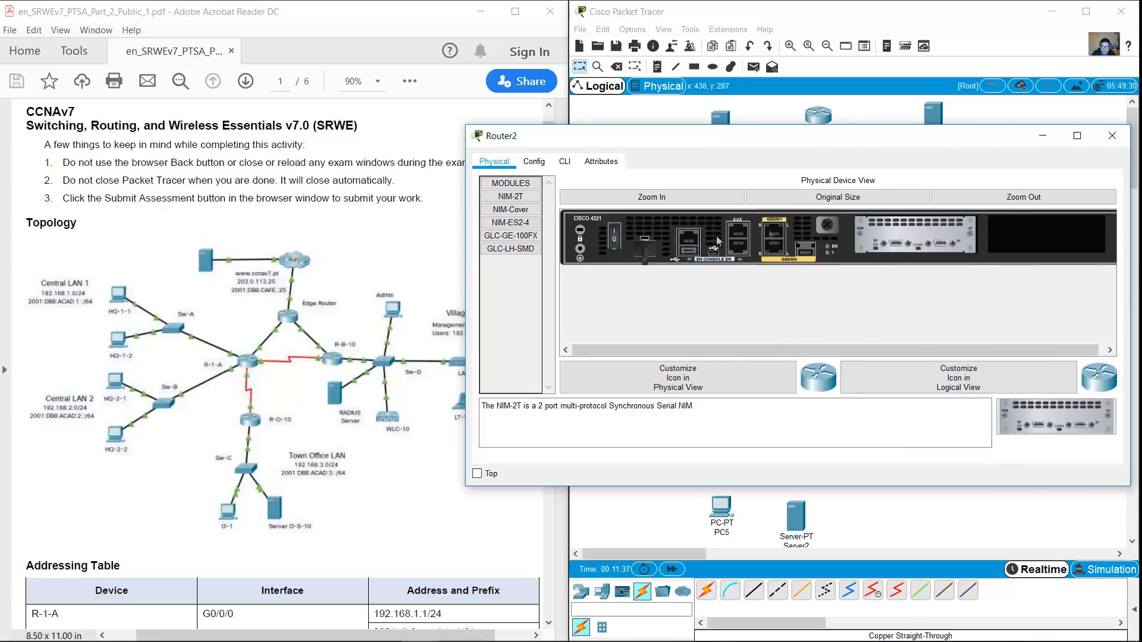
left_click(1112, 138)
Insert a GLC-TE SFP module into Router1's SFP slot and toggle its power
left_click(825, 163)
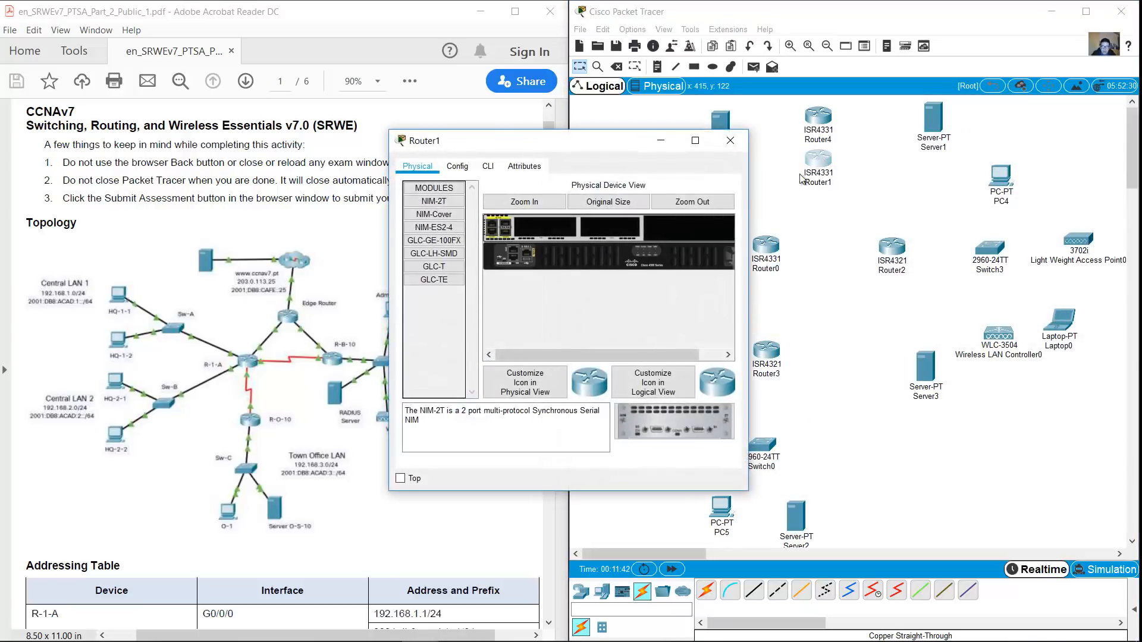
left_click_drag(748, 212, 1114, 256)
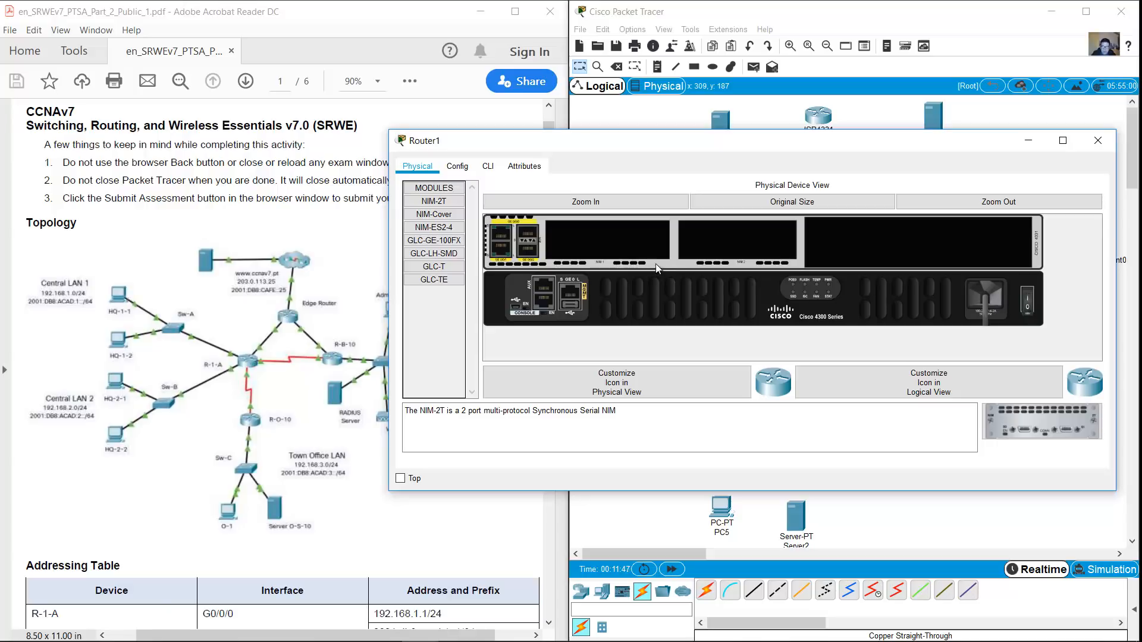
left_click(434, 280)
left_click_drag(433, 282, 530, 258)
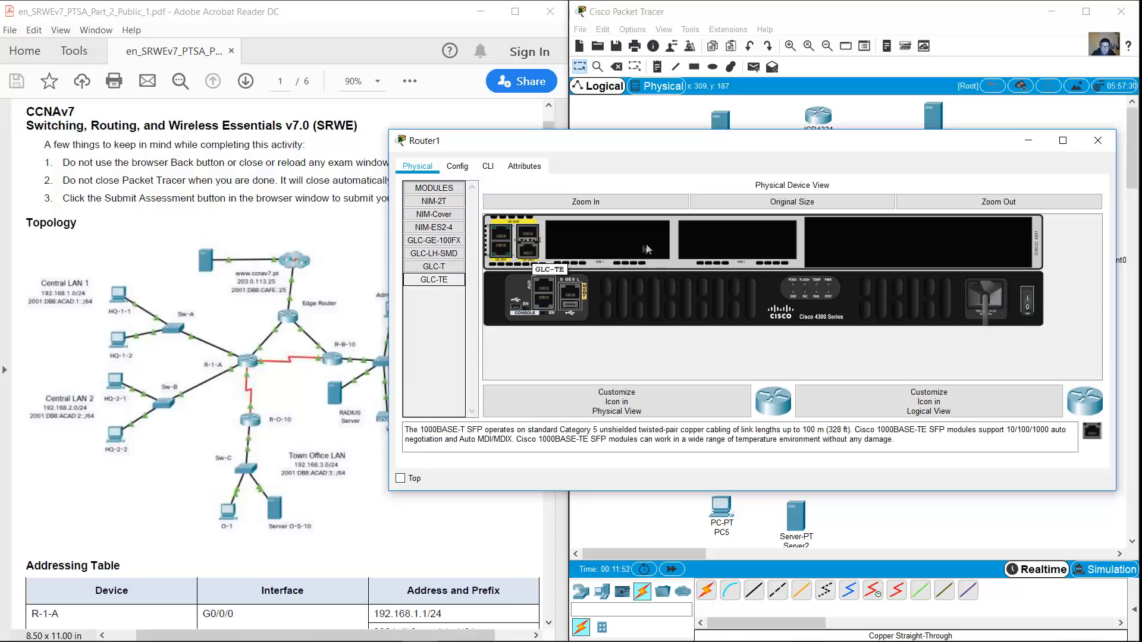
left_click(1028, 303)
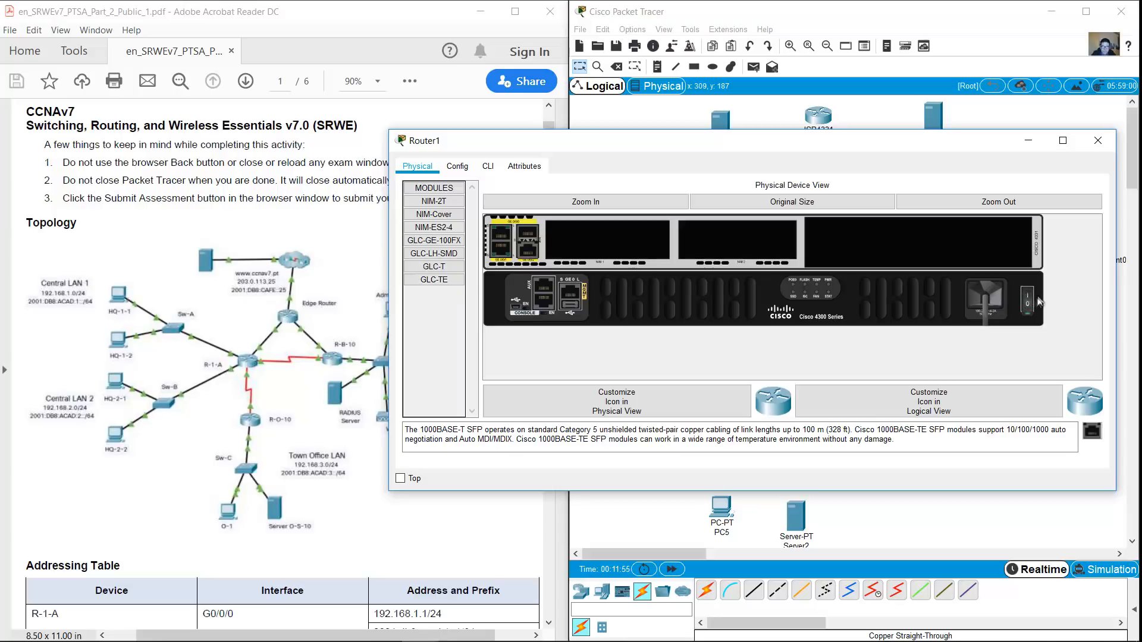
left_click(1098, 140)
Power off Router4 and insert a GLC-TE module into its lower SFP slot
left_click(816, 119)
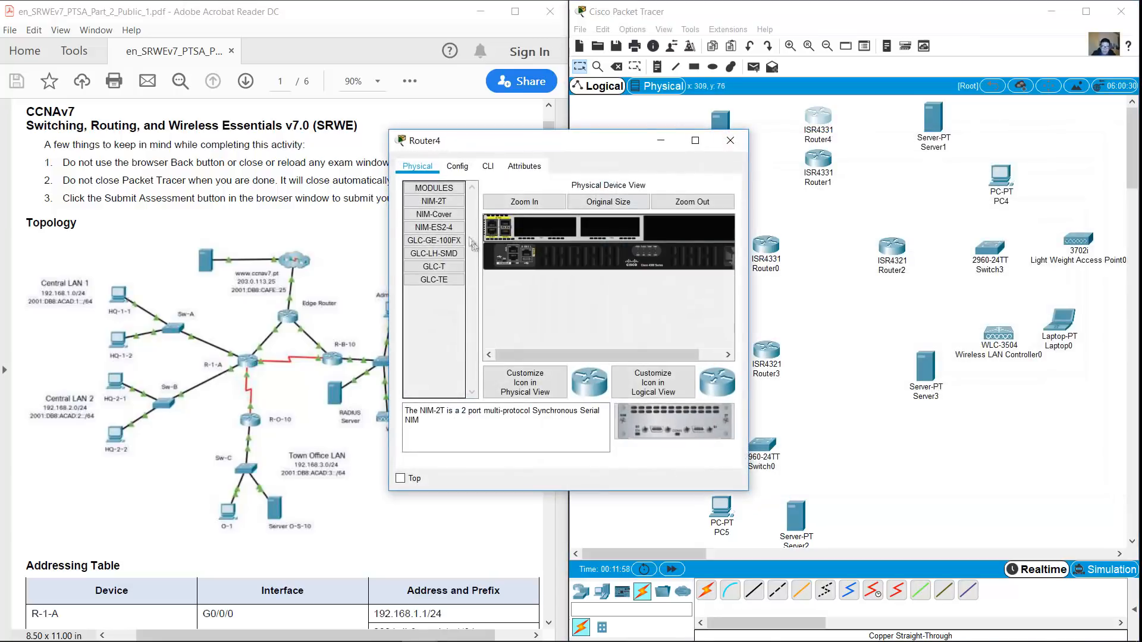
left_click(523, 202)
left_click_drag(751, 210, 1094, 213)
left_click(1025, 305)
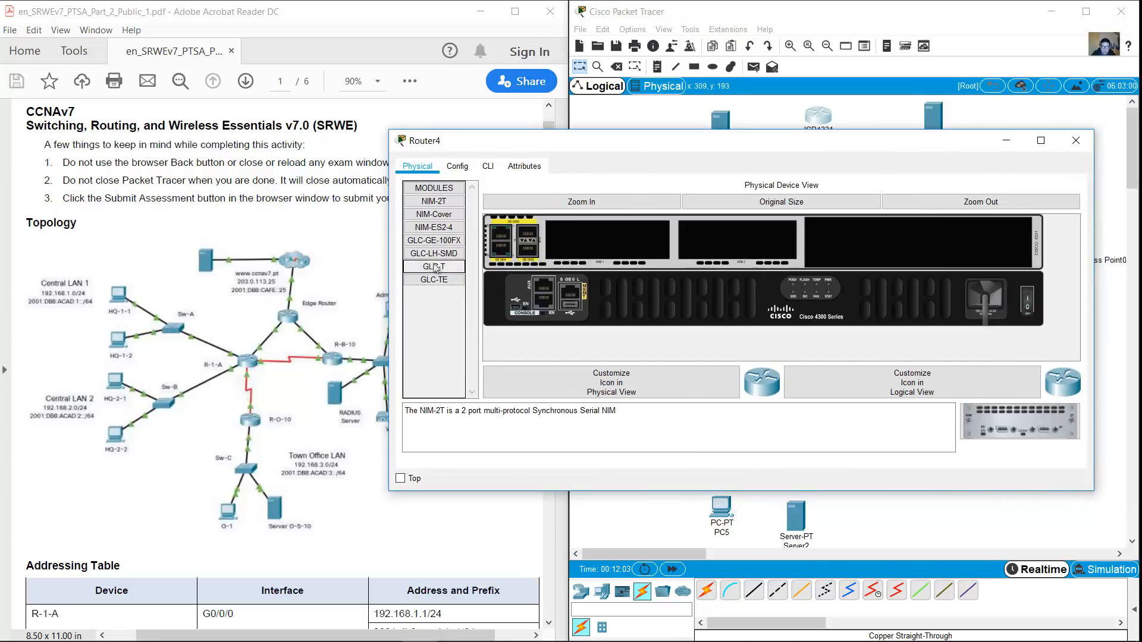
left_click_drag(430, 279, 527, 254)
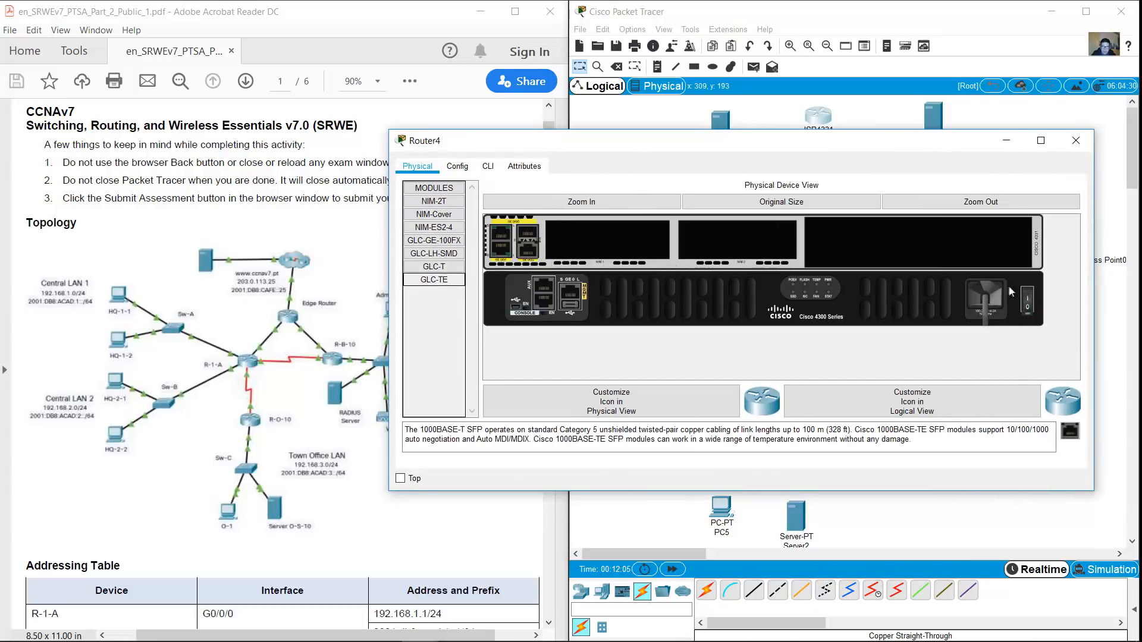
left_click(1075, 141)
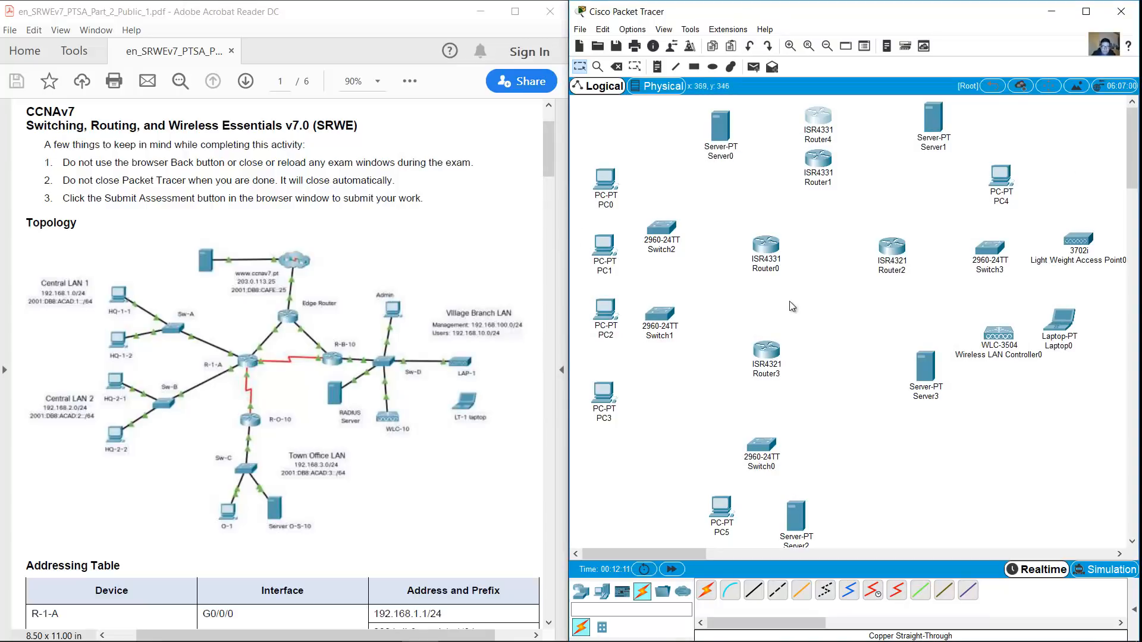
Swap Laptop0's Ethernet card for a WPC300N wireless module, power it on, and nudge the laptop right
left_click(1052, 326)
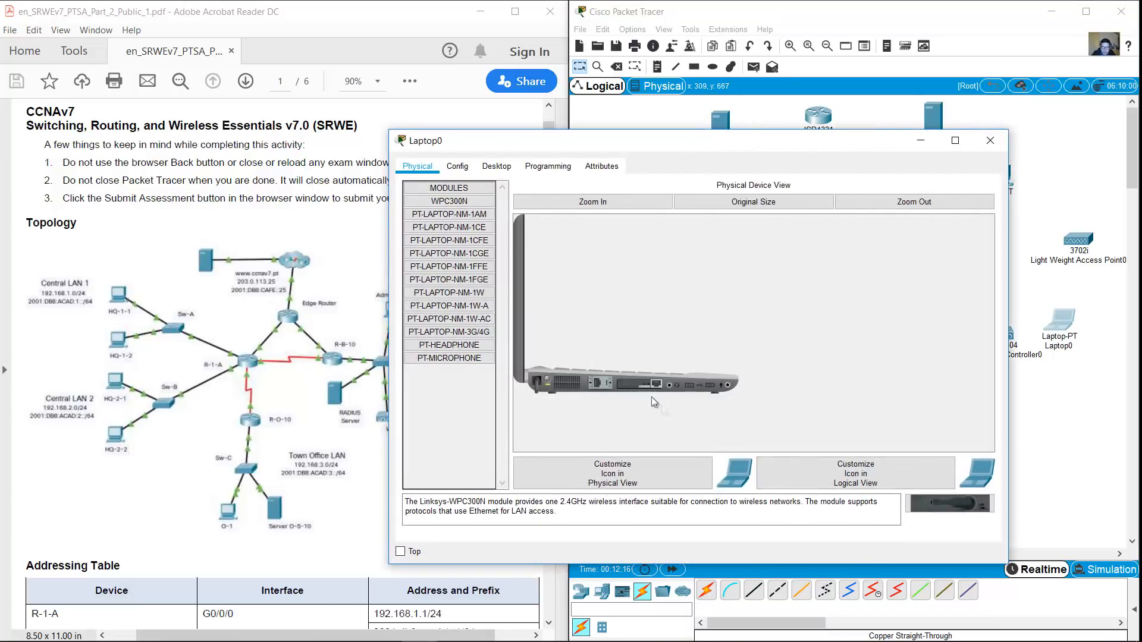
left_click_drag(640, 385, 950, 505)
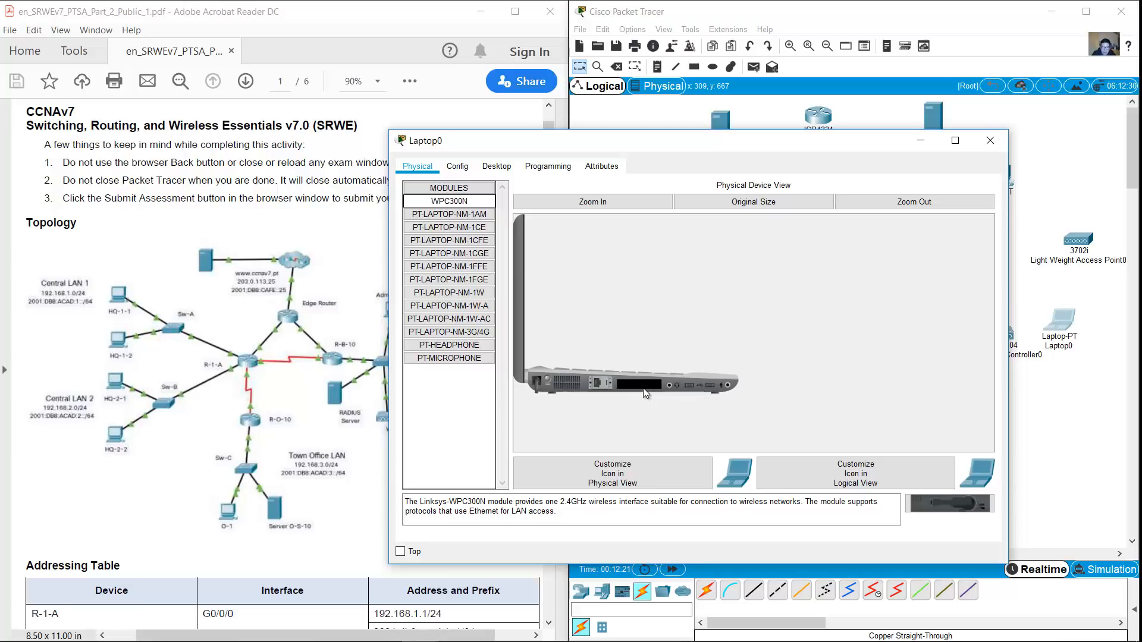
left_click_drag(447, 206, 639, 387)
left_click(546, 381)
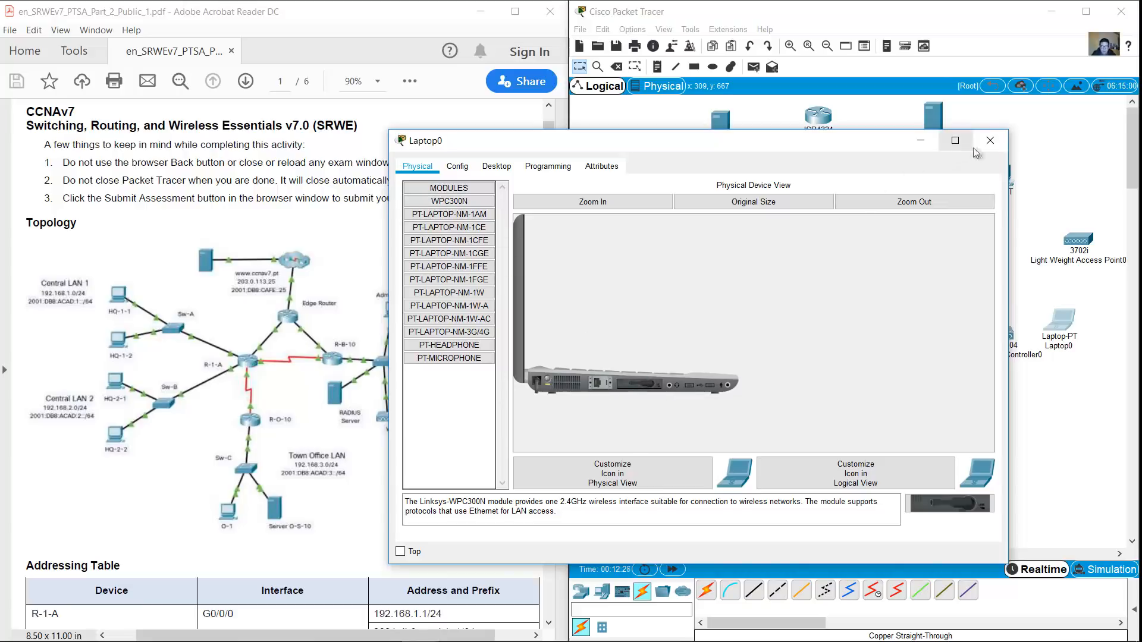
left_click(593, 202)
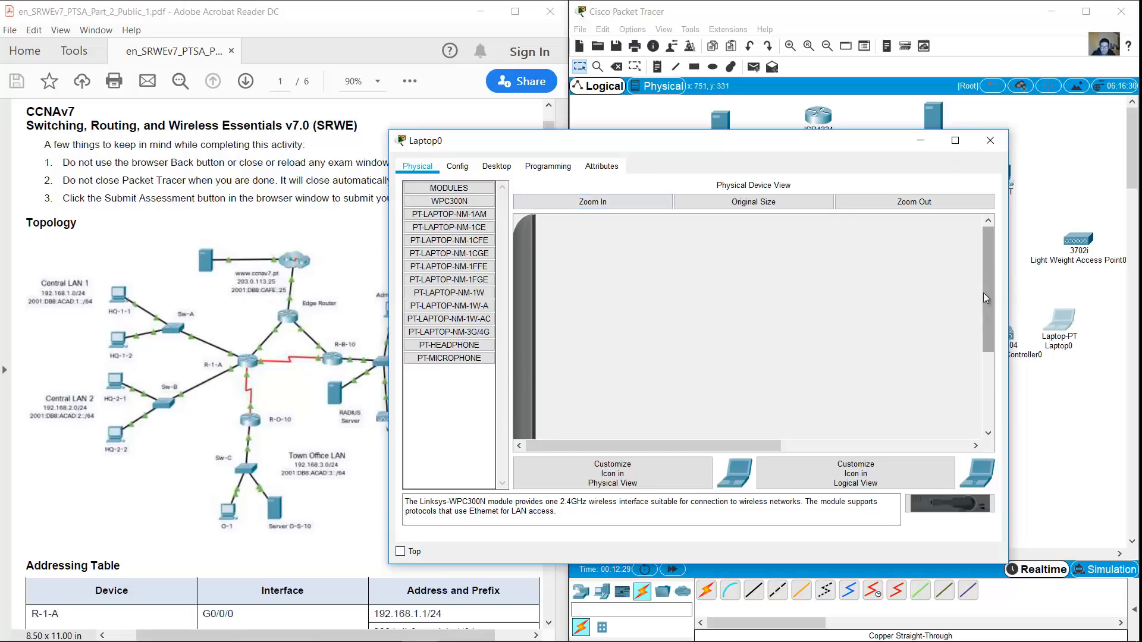
left_click_drag(987, 292, 988, 380)
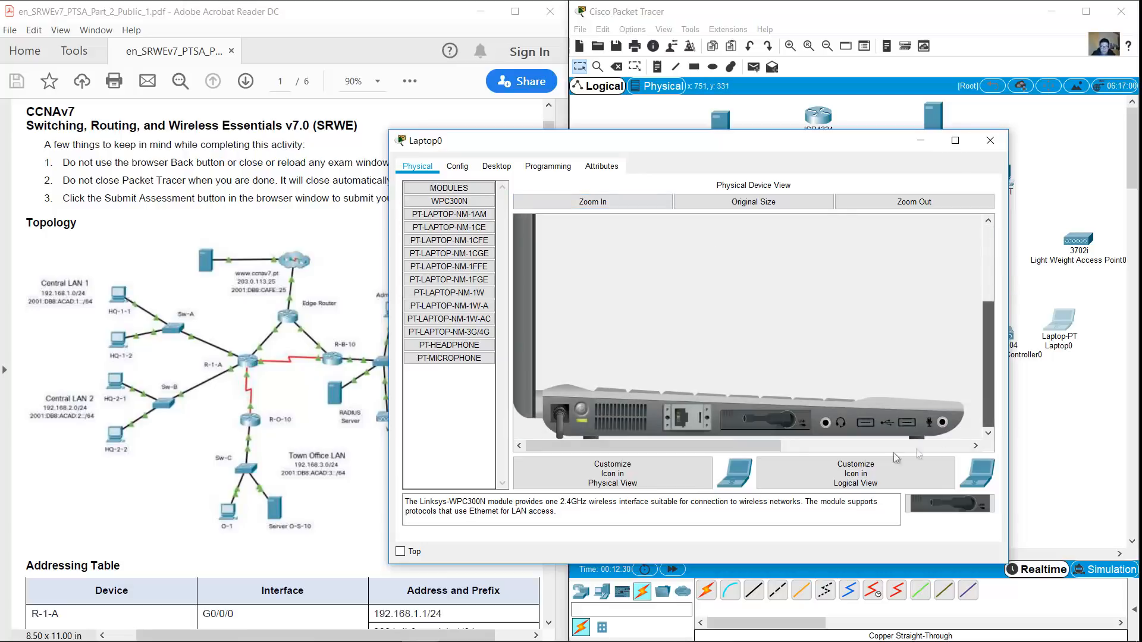
left_click(990, 140)
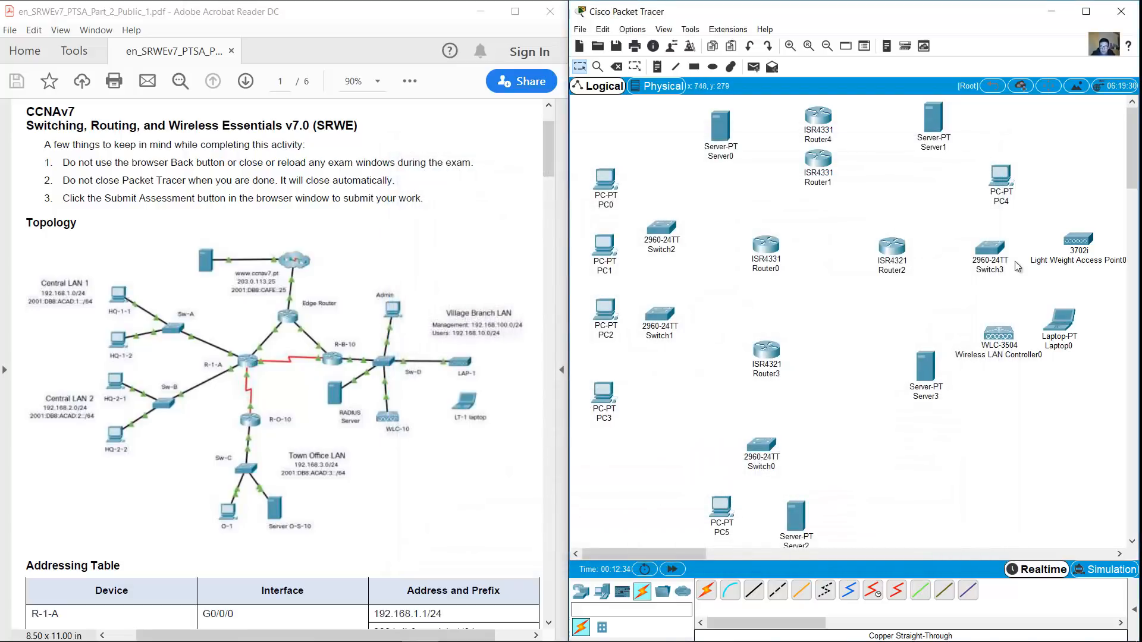
left_click_drag(1068, 321, 1093, 326)
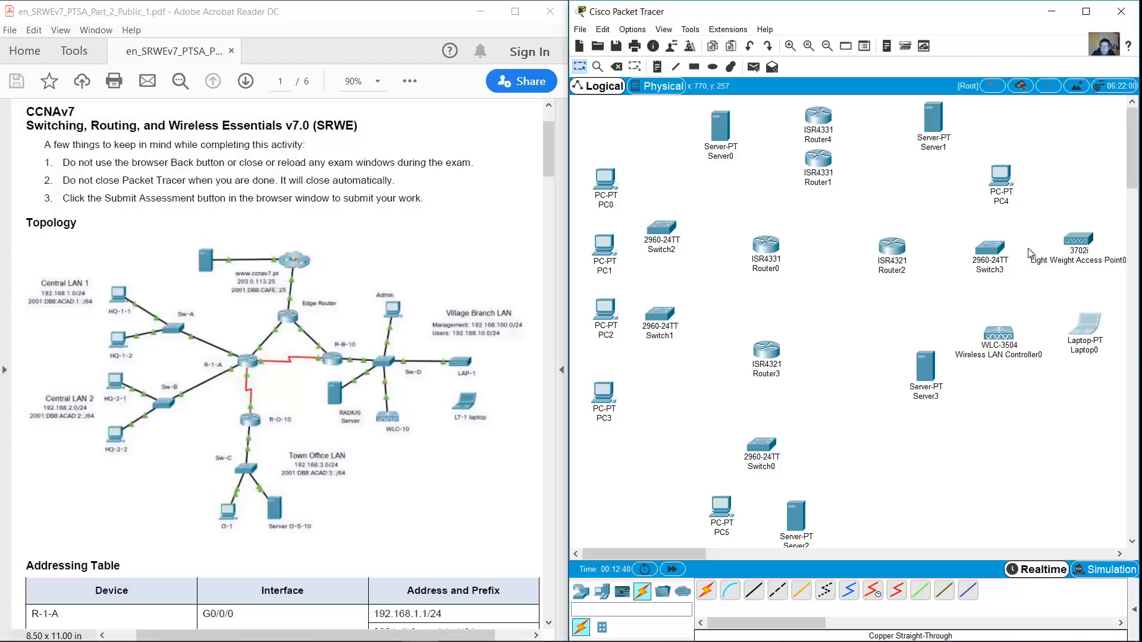
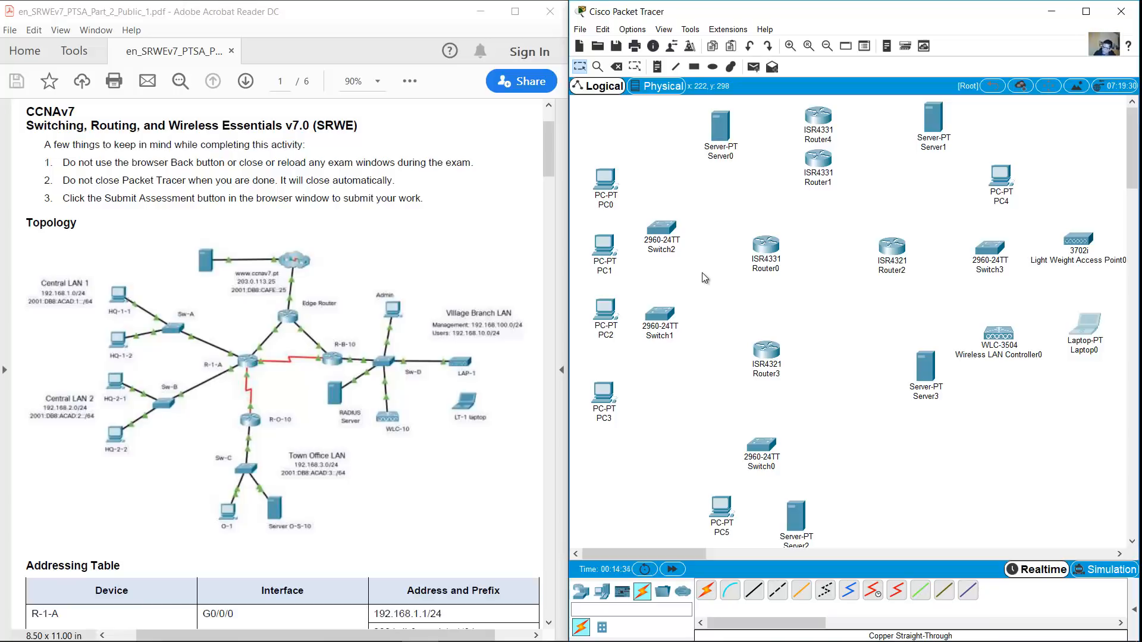
Rename the HQ PCs to HQ-1-2, HQ-2-1 and HQ-2-2
left_click(605, 205)
type("HQ-q")
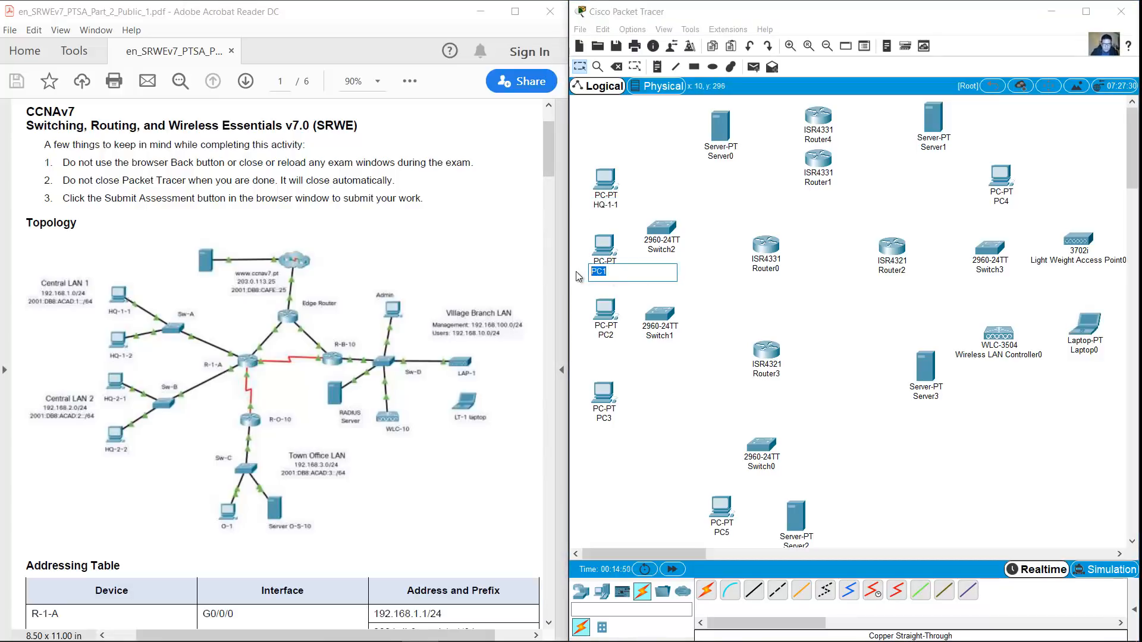
key("Tab")
type("HQ-2-1")
key("Tab")
type("HQ-2-2")
key("Return")
Rename the first switches to Sw-A and Sw-B, and Router0 to R-1-A
left_click(660, 249)
type("Sw-A")
key("Tab")
type("Sw-B")
key("Return")
left_click(766, 268)
type("R-1-A")
key("Return")
Rename Router3 to R-O-10, the next switch to Sw-C and PC5 to O-1
left_click(766, 374)
type("R-O-10")
key("Tab")
type("Sw-C")
key("Return")
left_click(724, 533)
type("O-1")
key("Return")
Reposition Server2, rename it Server-O-S-10, and name the next server RADIUS Server
left_click_drag(797, 521, 812, 503)
left_click(811, 529)
type("Server-")
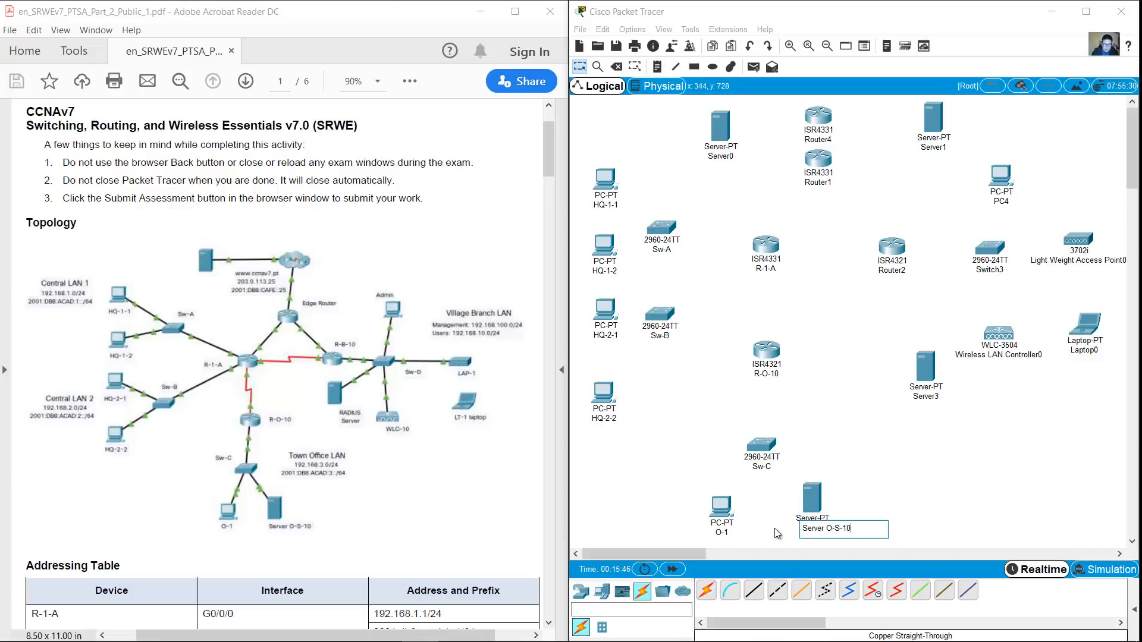
type("O-S-10")
key("Tab")
type("RADIUS Server")
key("Return")
Rename the wireless controller WLC, the laptop LT-1 and the access point LAP-1
left_click(978, 357)
type("WLC")
key("Return")
left_click(1083, 353)
type("LT-1")
key("Return")
left_click(1078, 260)
type("LAP-1")
key("Return")
Rename Switch3 to Sw-D, PC4 to Admin and Router2 to R-B-10
left_click(991, 270)
left_click_drag(1005, 271, 987, 271)
type("-D")
key("Return")
left_click(1002, 203)
left_click_drag(1007, 203, 940, 199)
type("Admin")
key("Return")
left_click(902, 271)
left_click_drag(909, 271, 885, 271)
type("-B-10")
key("Return")
Rename Router1 to Edge router, move it, and rename Router4 to ISP
left_click(827, 183)
left_click_drag(835, 184, 712, 170)
type("Edge router")
key("Return")
left_click_drag(818, 159, 553, 143)
left_click(823, 141)
type("ISP")
key("Return")
left_click(732, 157)
type("www.ccnav7.pt")
key("Return")
left_click(933, 147)
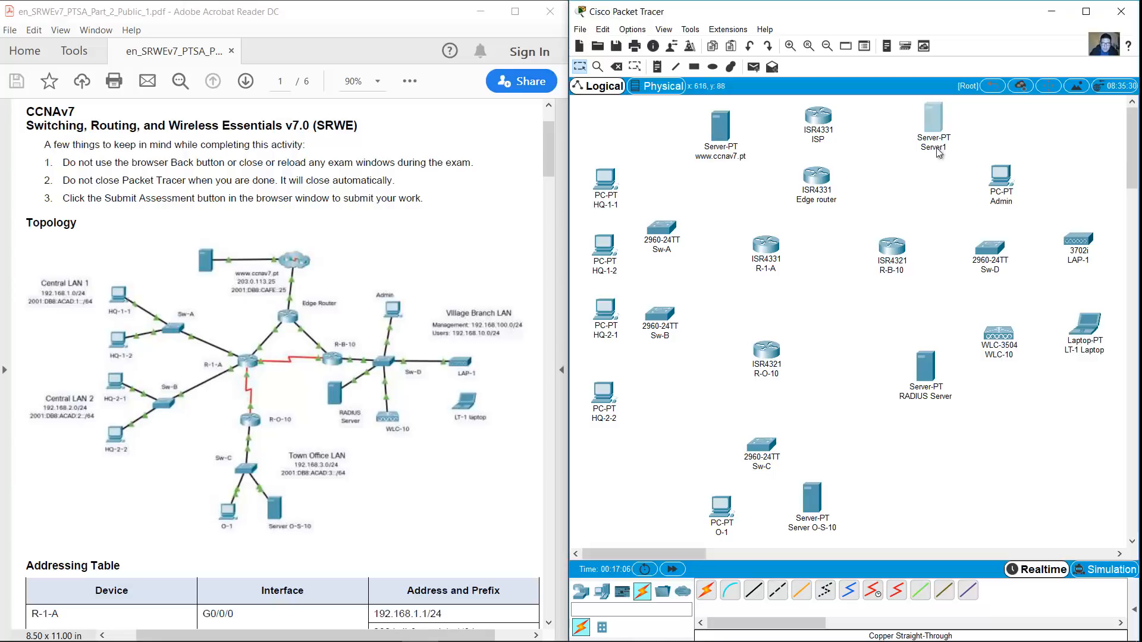
left_click_drag(950, 147, 854, 143)
type("DNS Server")
key("Return")
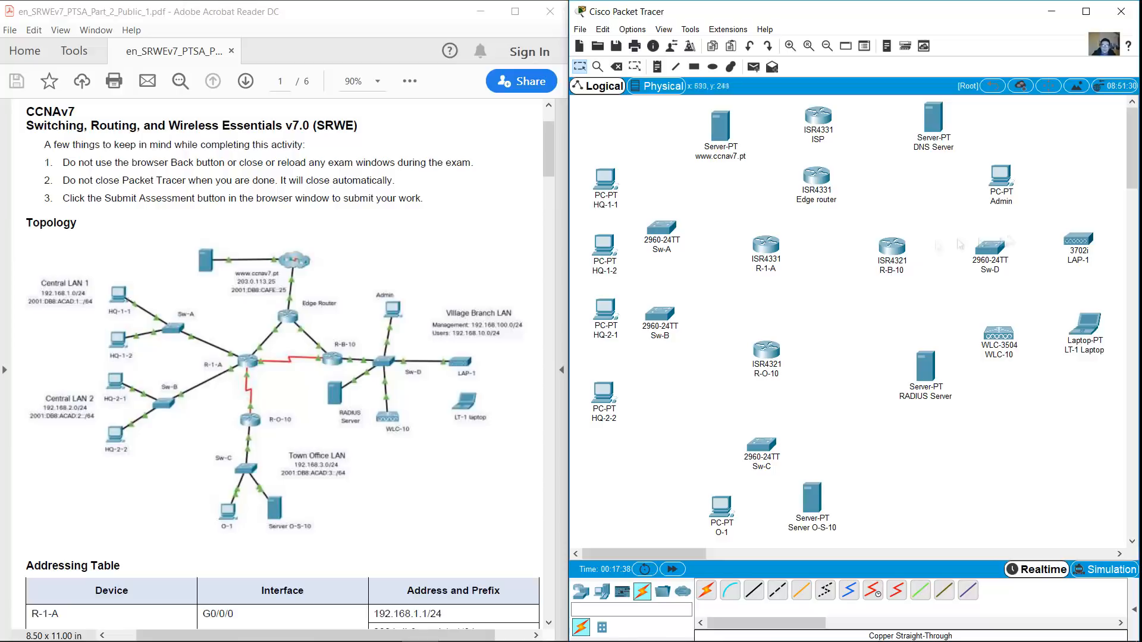
Add a note under the web server listing 203.0.113.25 and 2::25
left_click(657, 67)
left_click(691, 170)
type("2")
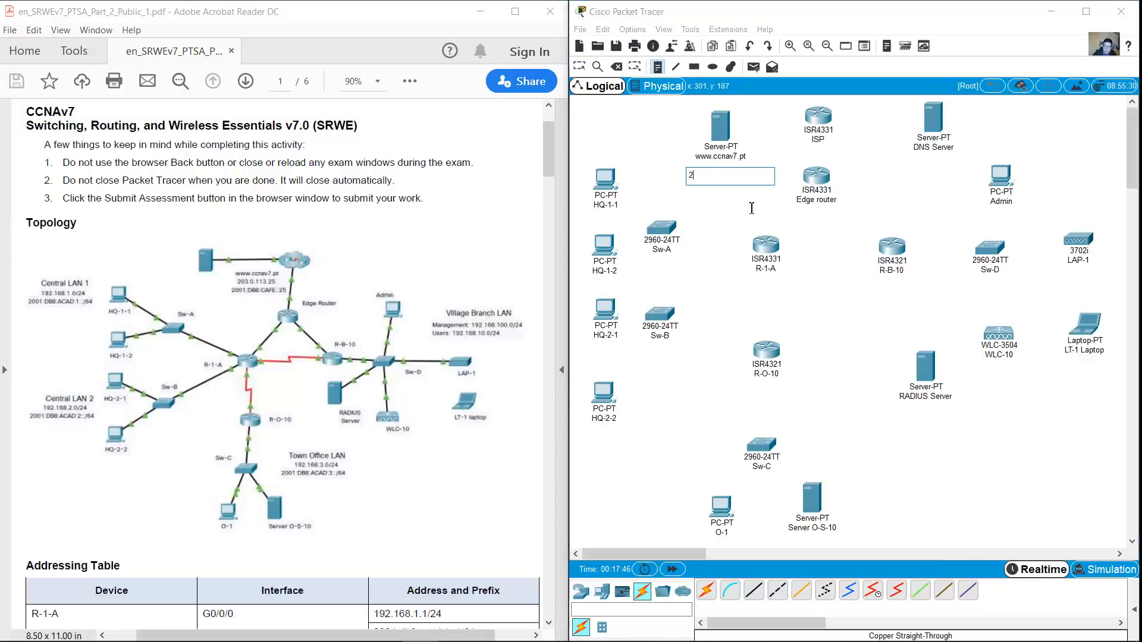
type("03.0.113.25")
key("Return")
type("2")
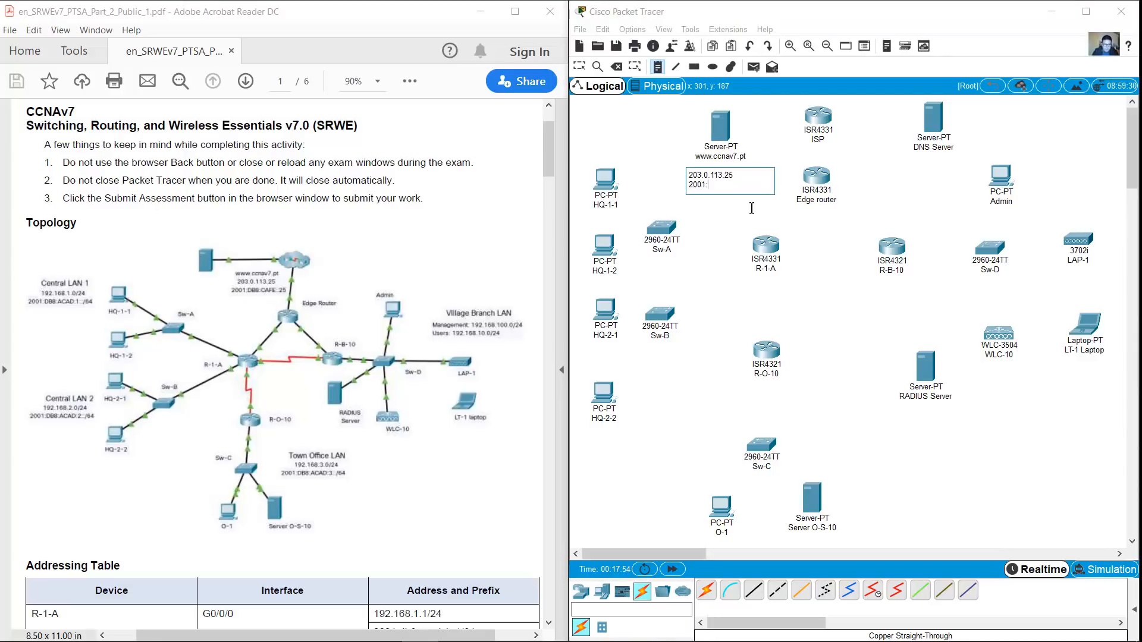
type("::25")
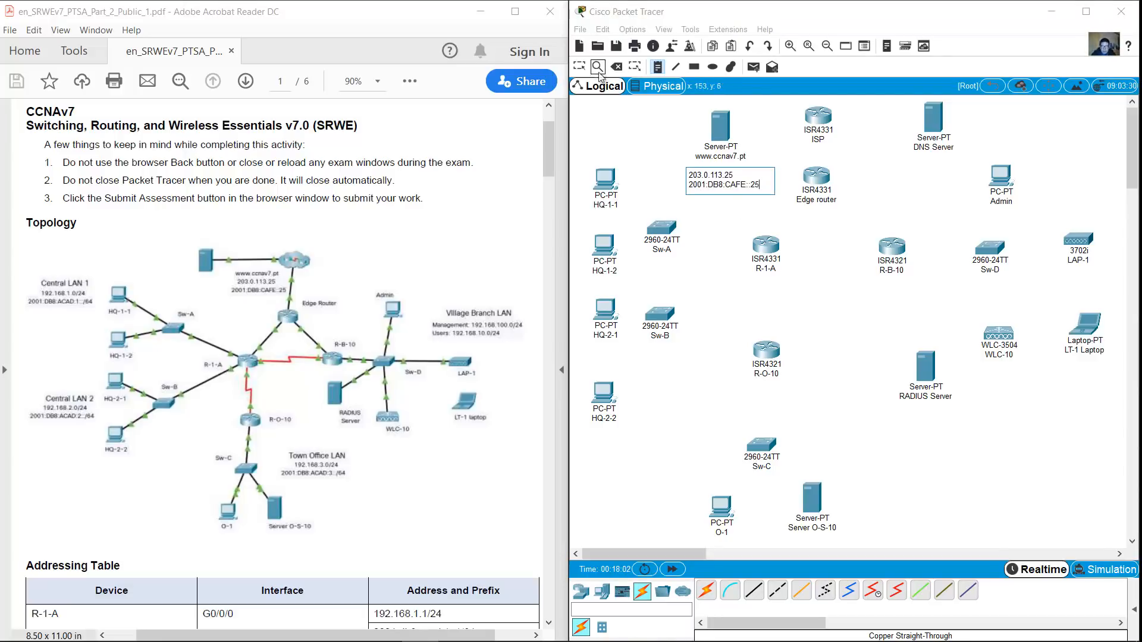
left_click(580, 66)
left_click_drag(718, 181, 719, 176)
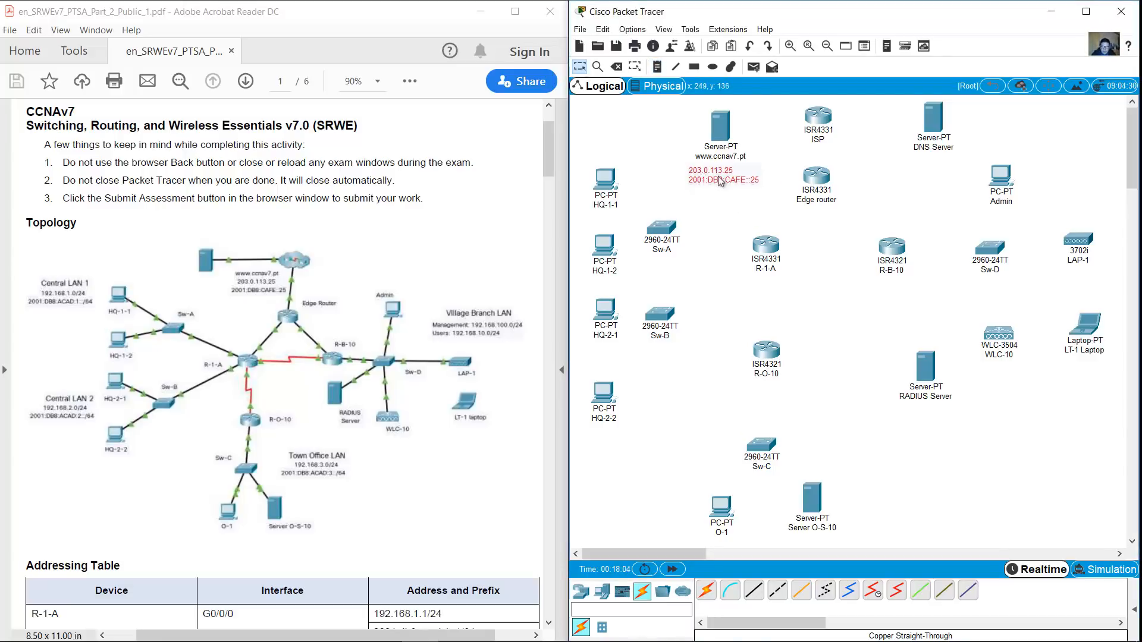
Add a Central LAN 1 note with 192.168.1.0/24 and a 2001 IPv6 prefix line
left_click(657, 66)
left_click(579, 110)
type("Central LAN 1")
key("Return")
type("192.168.1.0/24")
key("Return")
type("2001:DB8:ACAD:1::/64")
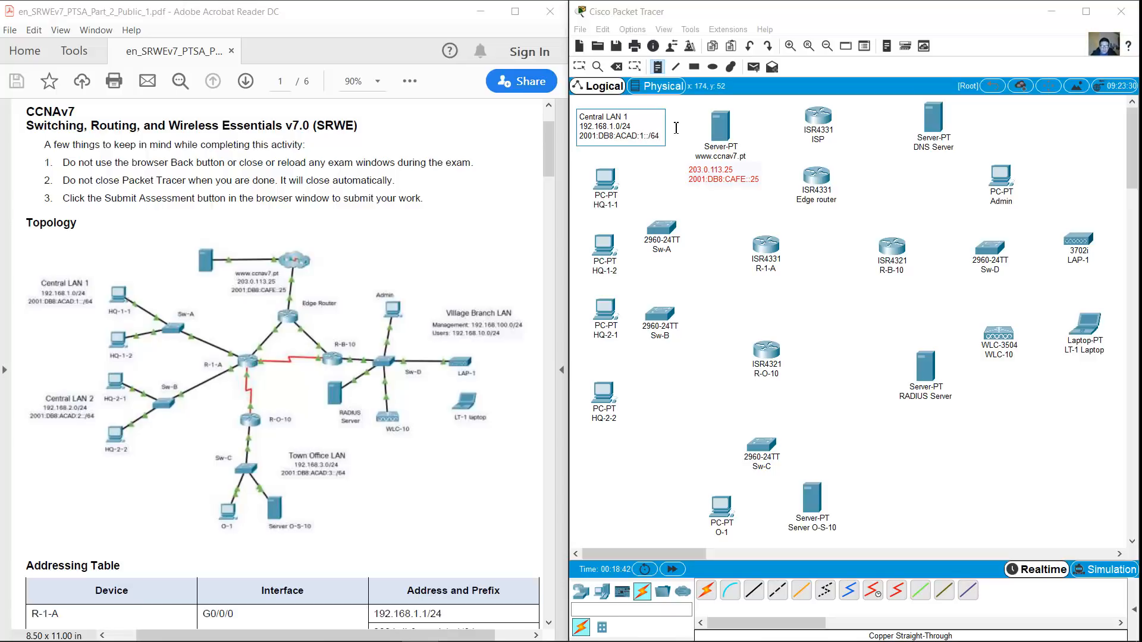
key("Escape")
left_click_drag(635, 131, 650, 465)
Duplicate the note as Central LAN 2 with its subnet number changed to 2
key("ctrl+c")
key("ctrl+v")
left_click(636, 443)
key("BackSpace")
type("2")
left_click(622, 453)
key("BackSpace")
type("24 ")
type("2")
left_click(724, 393)
Duplicate it beside Sw-C as Town Office LAN with subnet number 3 for IPv4 and IPv6
left_click(647, 461)
key("ctrl+c")
key("ctrl+v")
left_click_drag(640, 423, 879, 450)
double_click(875, 439)
type("3")
key("BackSpace")
key("BackSpace")
key("BackSpace")
key("BackSpace")
key("BackSpace")
key("BackSpace")
key("BackSpace")
key("BackSpace")
key("BackSpace")
key("BackSpace")
key("BackSpace")
key("BackSpace")
key("BackSpace")
type("Town Office LAN")
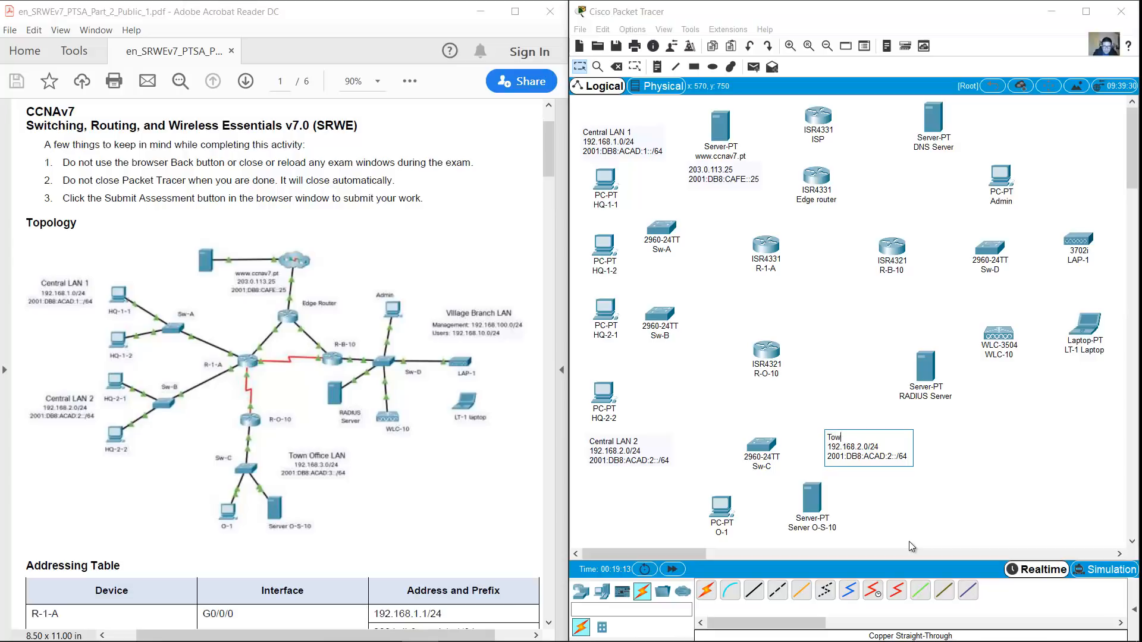
key("BackSpace")
type("3")
key("Down")
key("Right")
key("Right")
key("Right")
key("Right")
key("Right")
key("Right")
key("BackSpace")
type("3")
left_click(853, 376)
Duplicate it beside Admin as Village Branch LAN: Management 192.168.100.0/24, Users 192.168.10.0/24
key("ctrl+c")
key("ctrl+v")
left_click_drag(877, 447, 1026, 178)
left_click(1077, 184)
type("Village Branch")
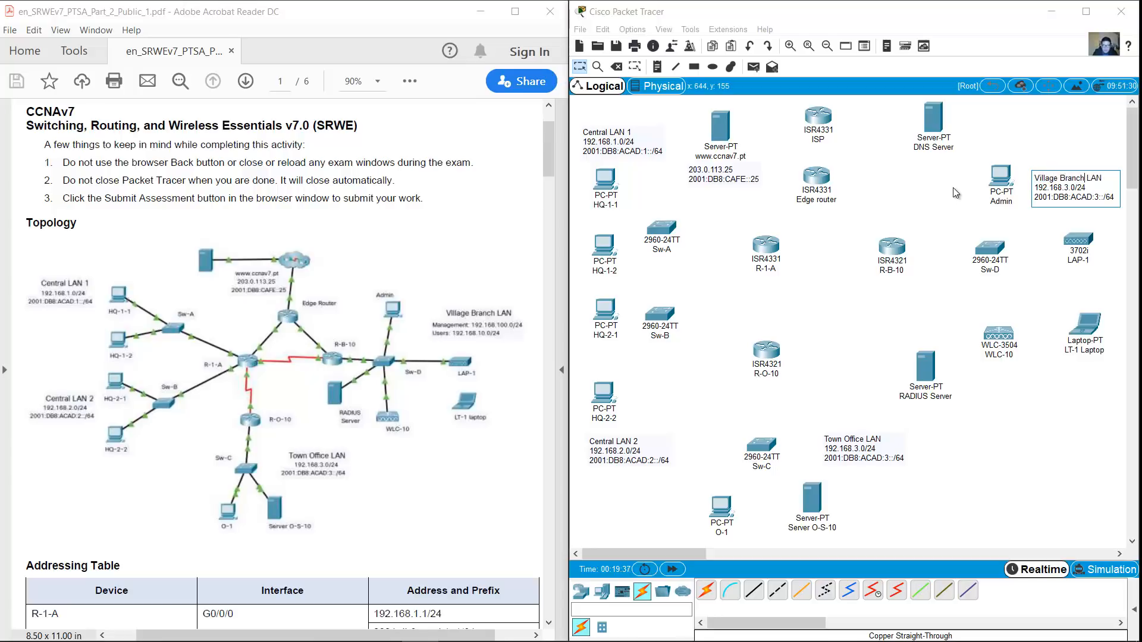
key("End")
key("Return")
type("Management:")
key("Down")
key("Left")
key("Left")
key("Left")
key("Delete")
type("100")
key("Delete")
key("Delete")
key("Delete")
key("Delete")
key("Delete")
key("Delete")
key("Delete")
key("Delete")
key("Delete")
key("Delete")
key("Delete")
key("Delete")
key("Delete")
key("Delete")
key("Delete")
key("Delete")
key("Delete")
key("Delete")
key("Delete")
key("Delete")
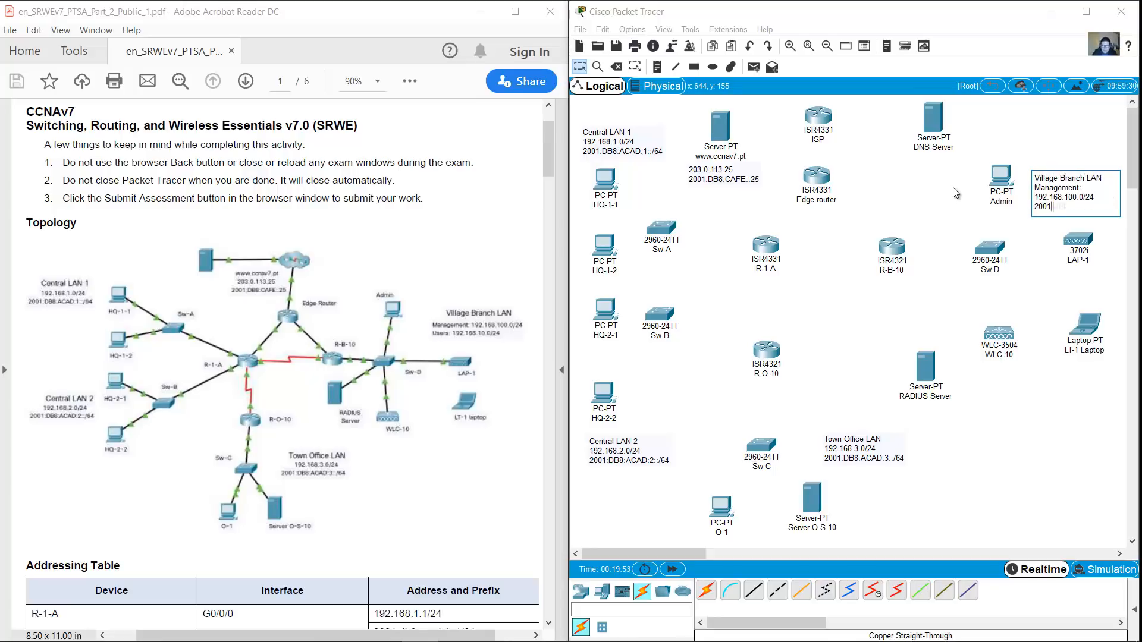
type("Users: 192.16")
type("8.10.0/24")
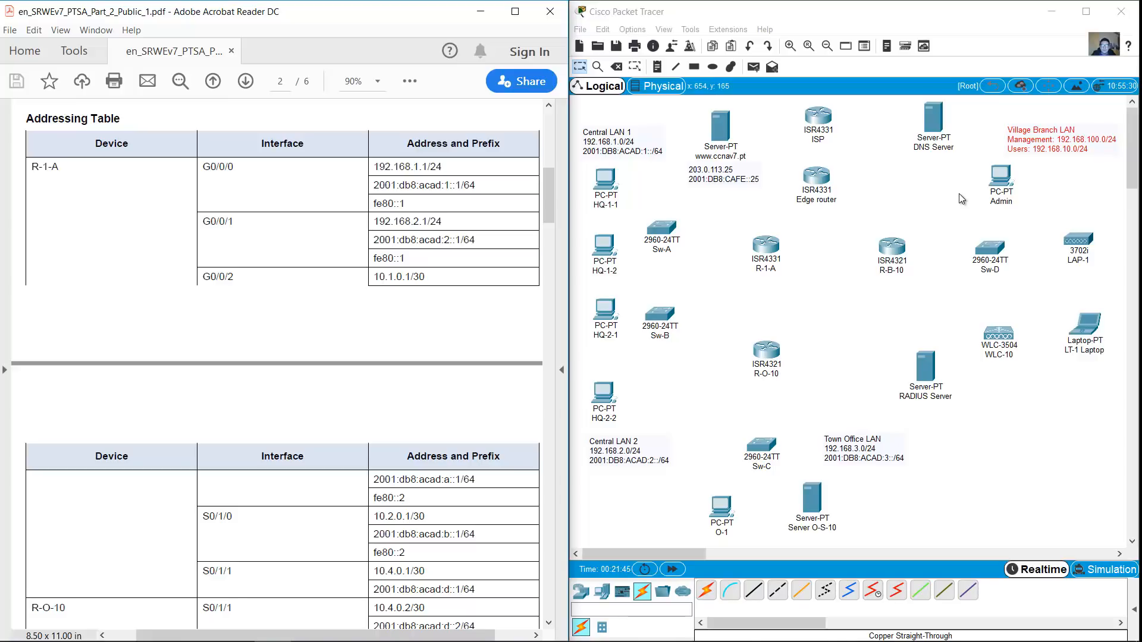
Cable R-1-A G0/0/0 to Sw-A G0/1 and R-1-A G0/0/1 to Sw-B with copper straight-through
left_click(754, 591)
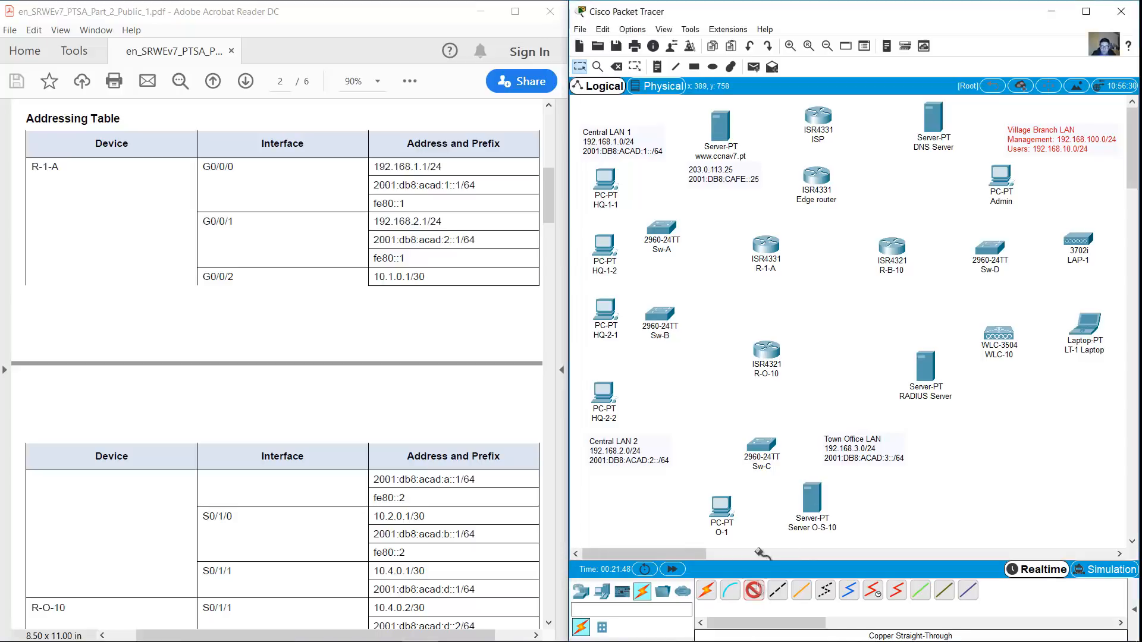
left_click(766, 242)
left_click(808, 292)
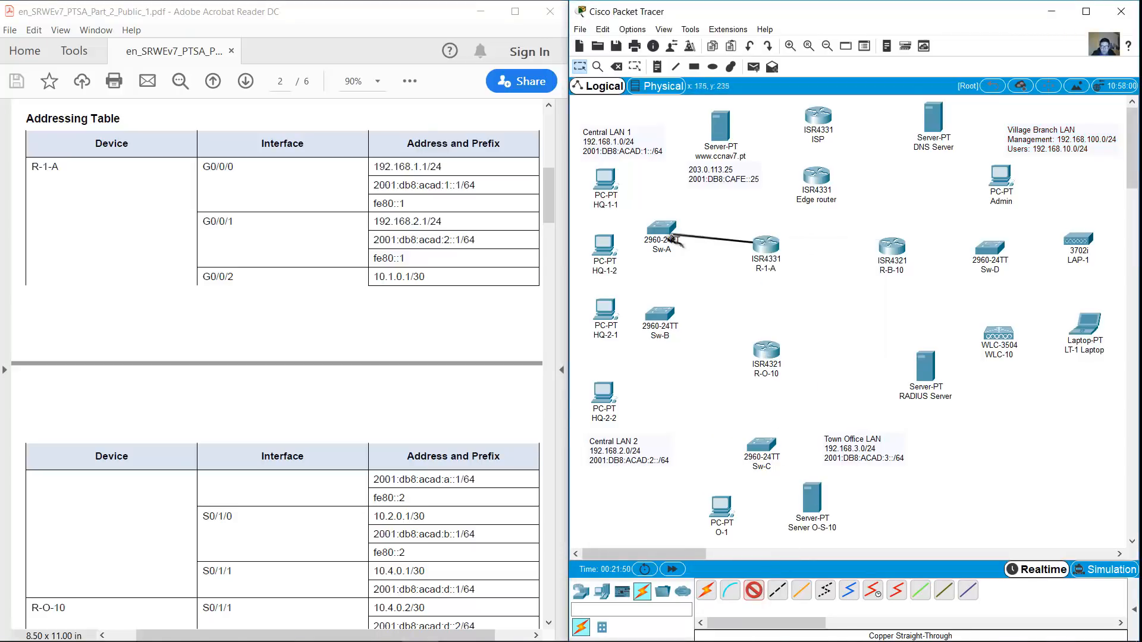
left_click(661, 231)
left_click(728, 594)
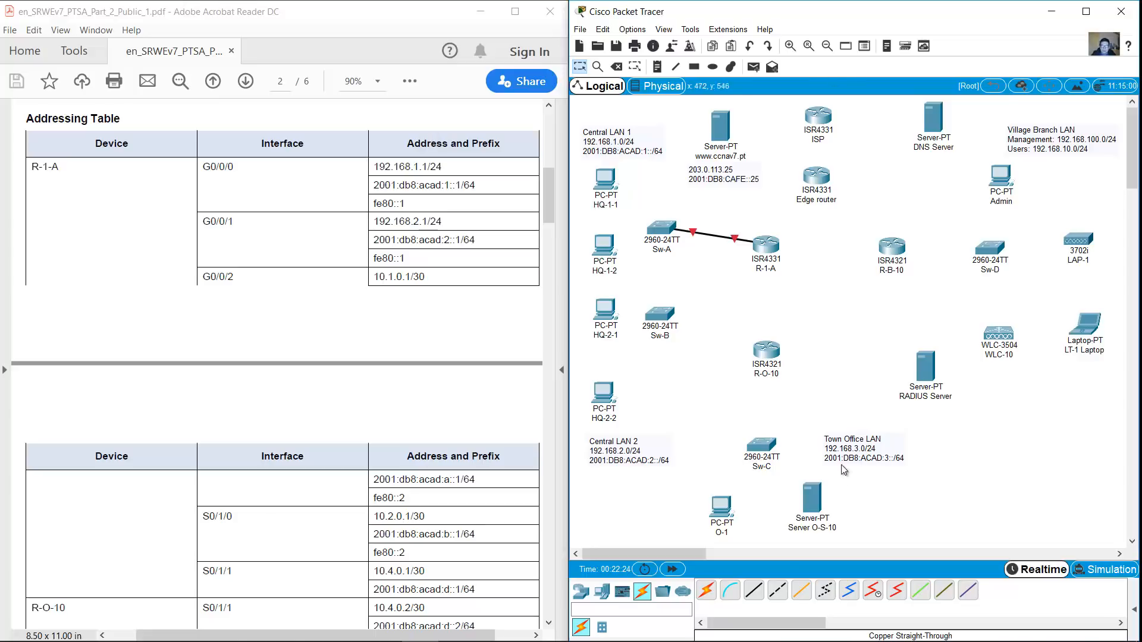
left_click(753, 590)
left_click(756, 245)
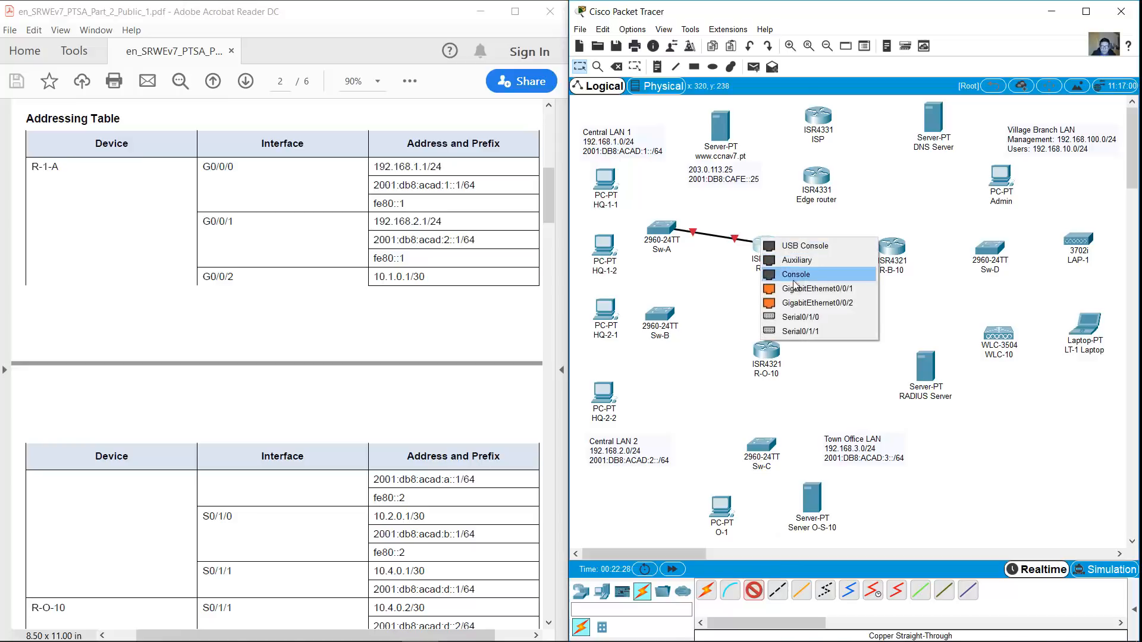
left_click(800, 295)
left_click(660, 313)
left_click(693, 374)
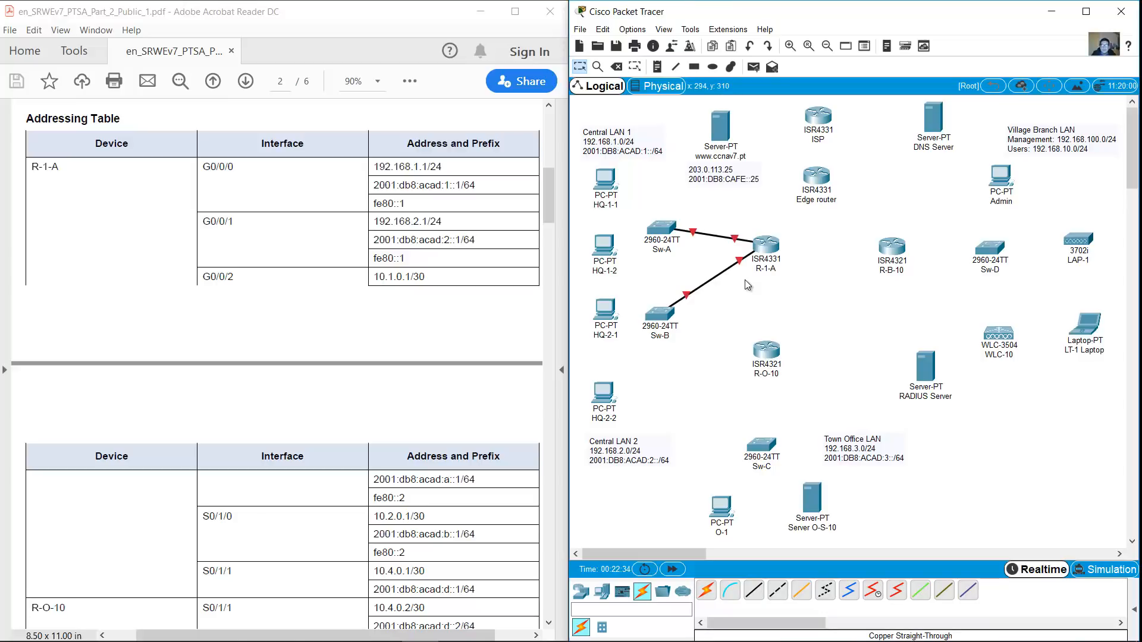
left_click_drag(547, 198, 551, 149)
left_click(758, 136)
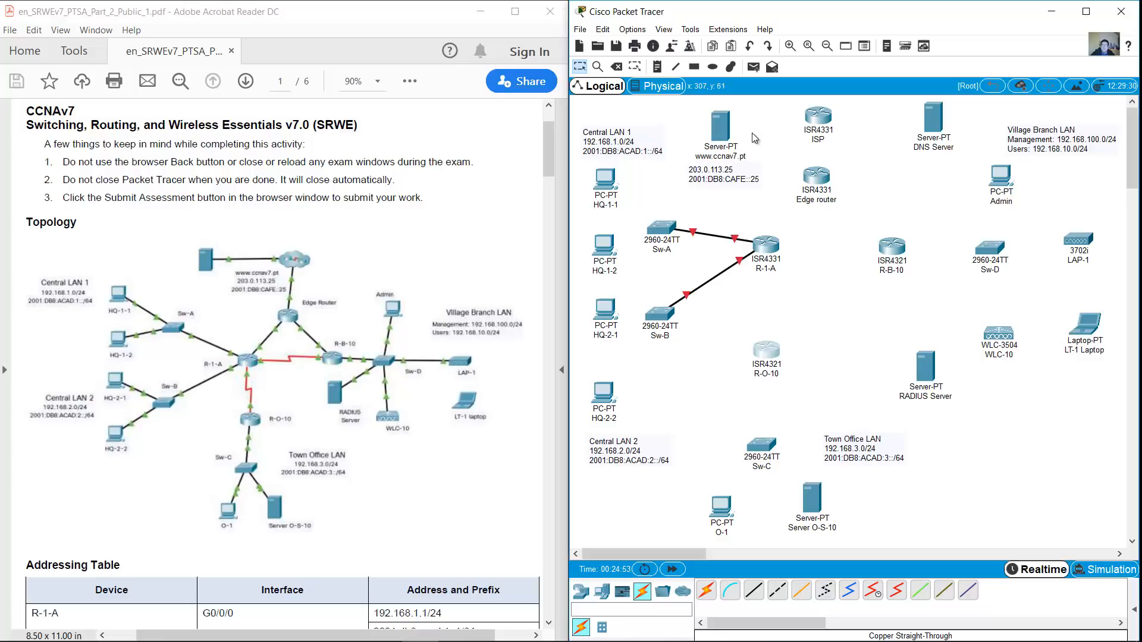
Cable R-1-A to the Edge router's G0/0/0, then the Edge router to R-B-10
left_click(754, 590)
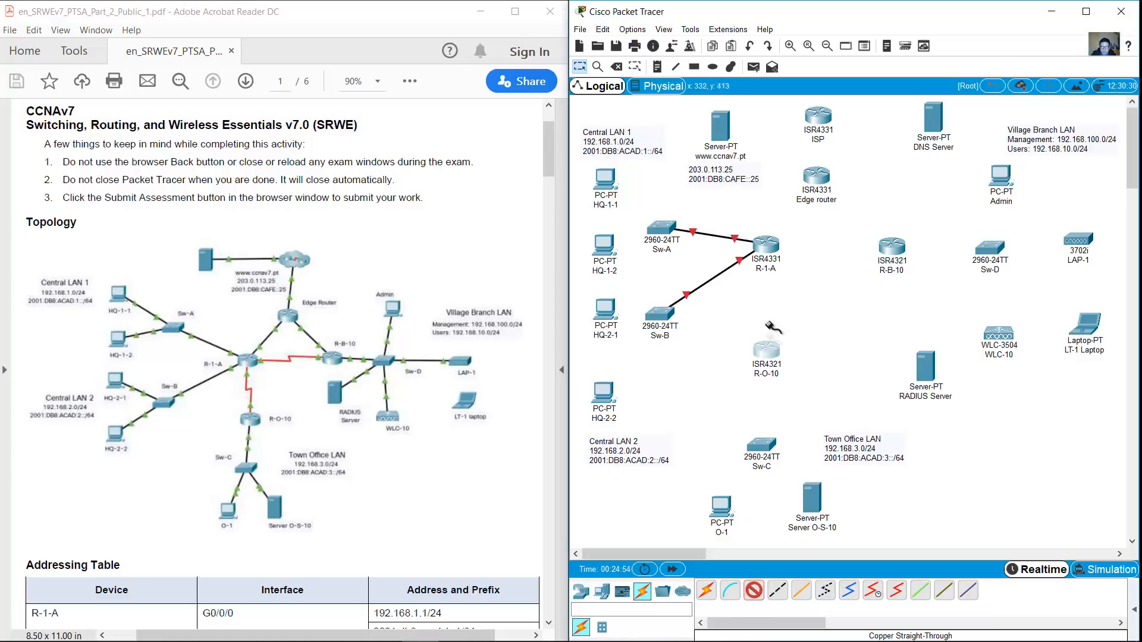
left_click(773, 244)
left_click(803, 290)
left_click(817, 178)
left_click(872, 229)
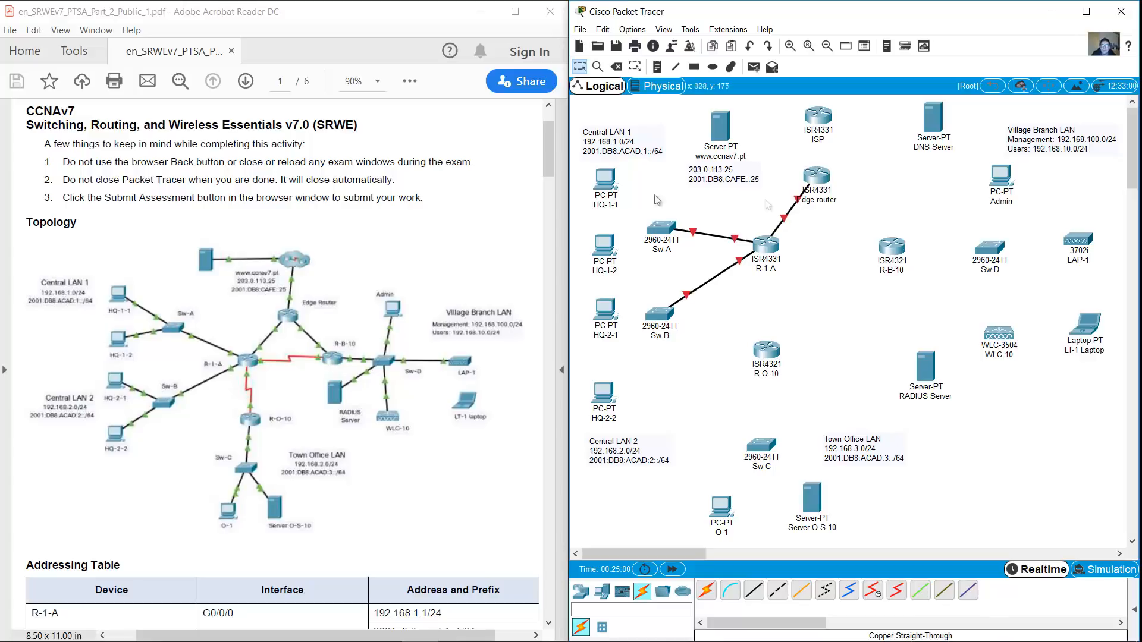
mouse_move(546, 158)
left_mouse_down()
mouse_move(541, 238)
mouse_move(540, 171)
left_mouse_up()
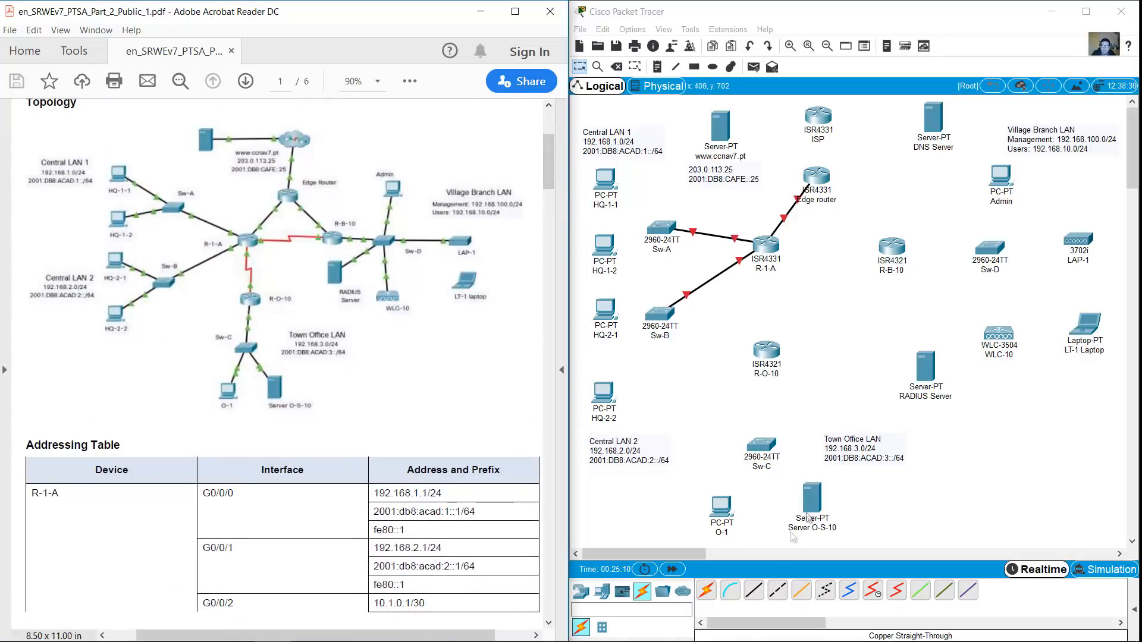
left_click(754, 591)
left_click(817, 179)
left_click(857, 227)
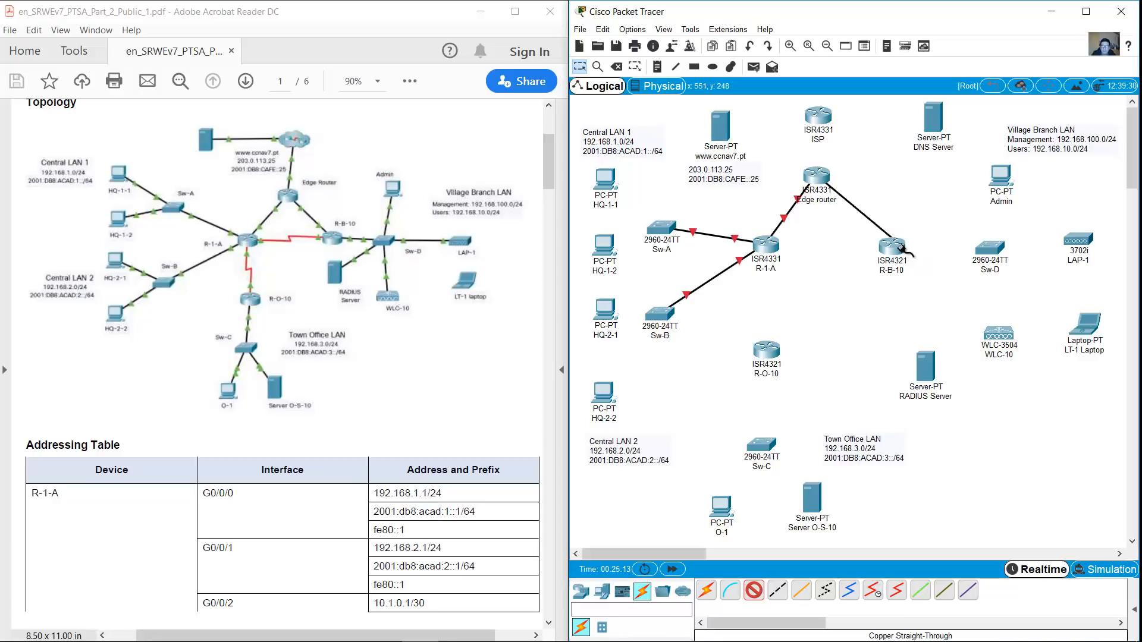
left_click(890, 244)
left_click(930, 314)
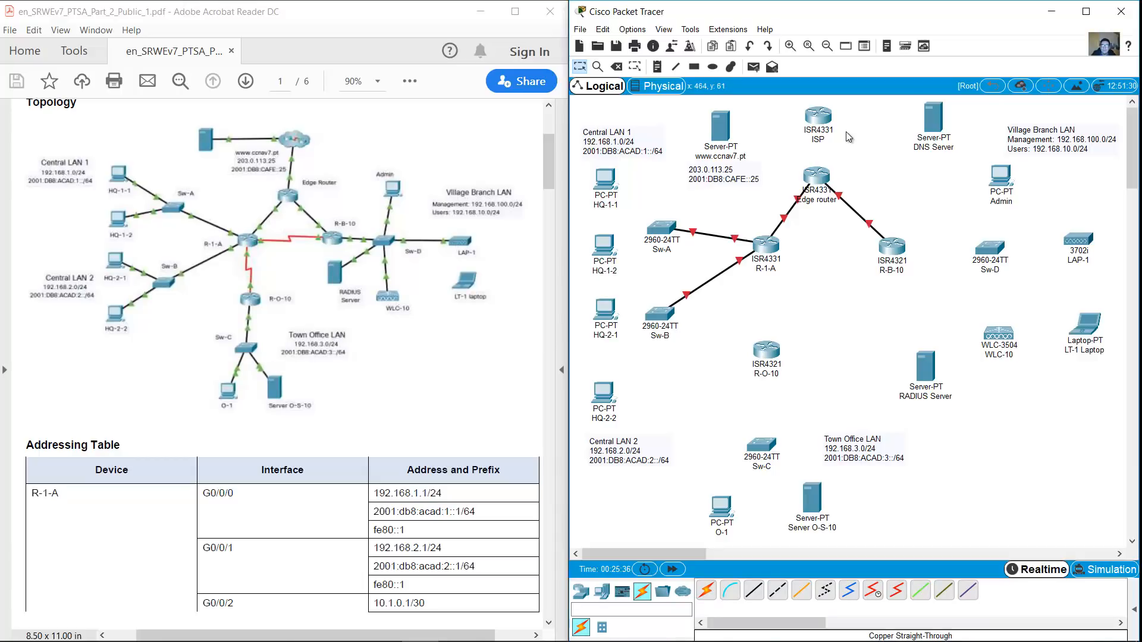
Add Serial DCE links from R-1-A to R-O-10 and to R-B-10's Serial0/1/0
left_click(873, 590)
left_click(766, 244)
left_click(788, 294)
left_click(767, 350)
left_click(800, 438)
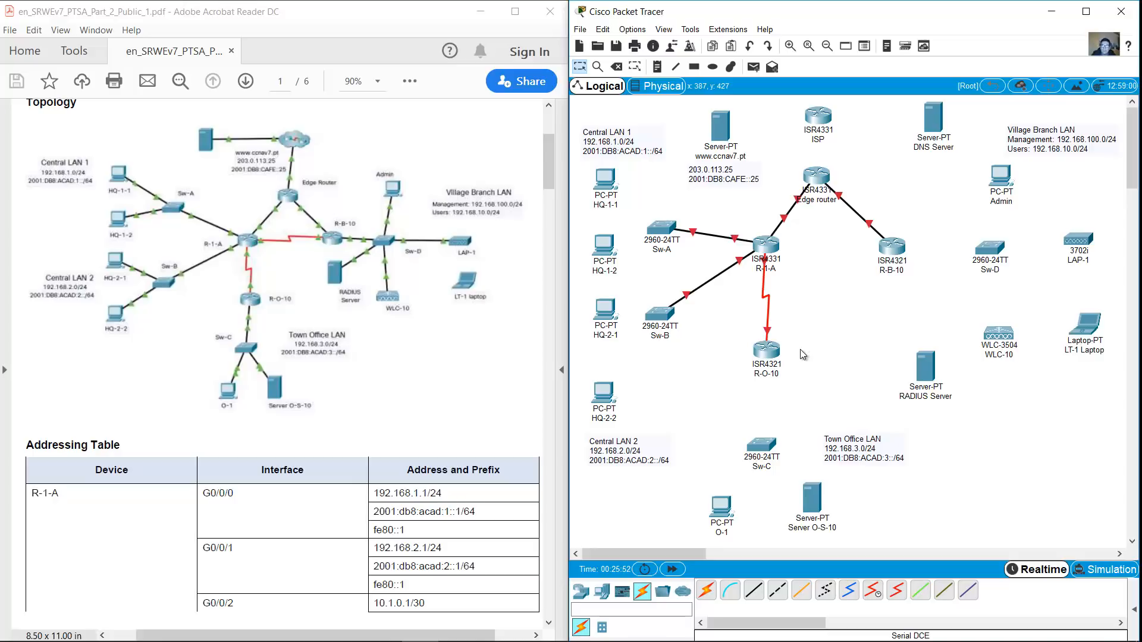
left_click(872, 590)
left_click(766, 241)
left_click(791, 288)
left_click(895, 249)
left_click(907, 310)
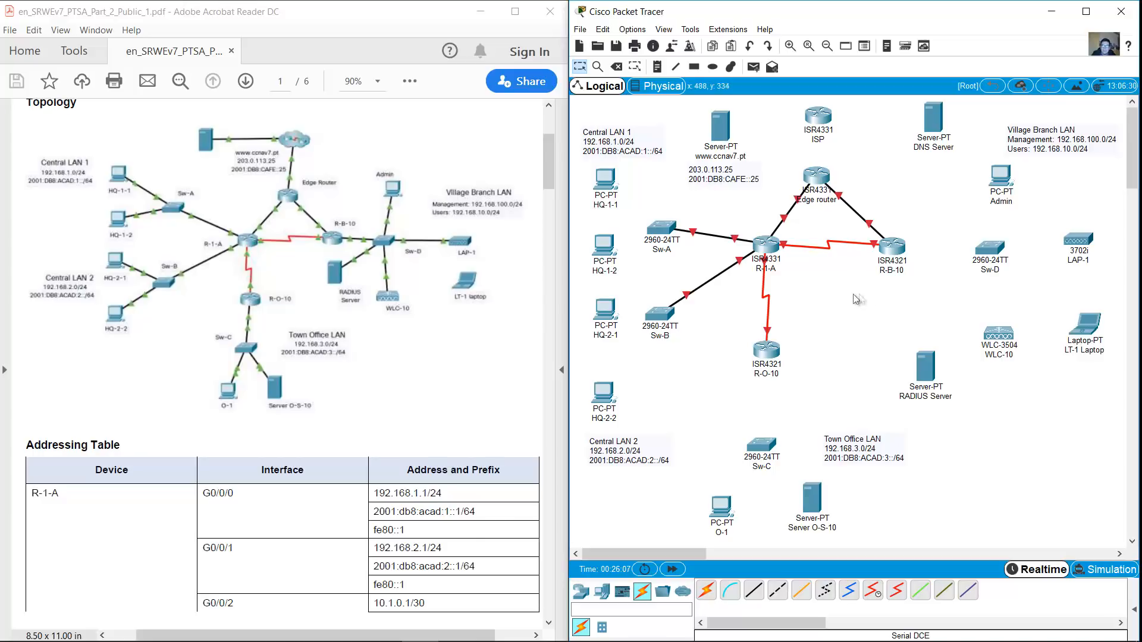
Cable R-B-10 G0/0/0 to Sw-D and R-O-10 to Sw-C with copper straight-through
left_click(754, 591)
left_click(896, 249)
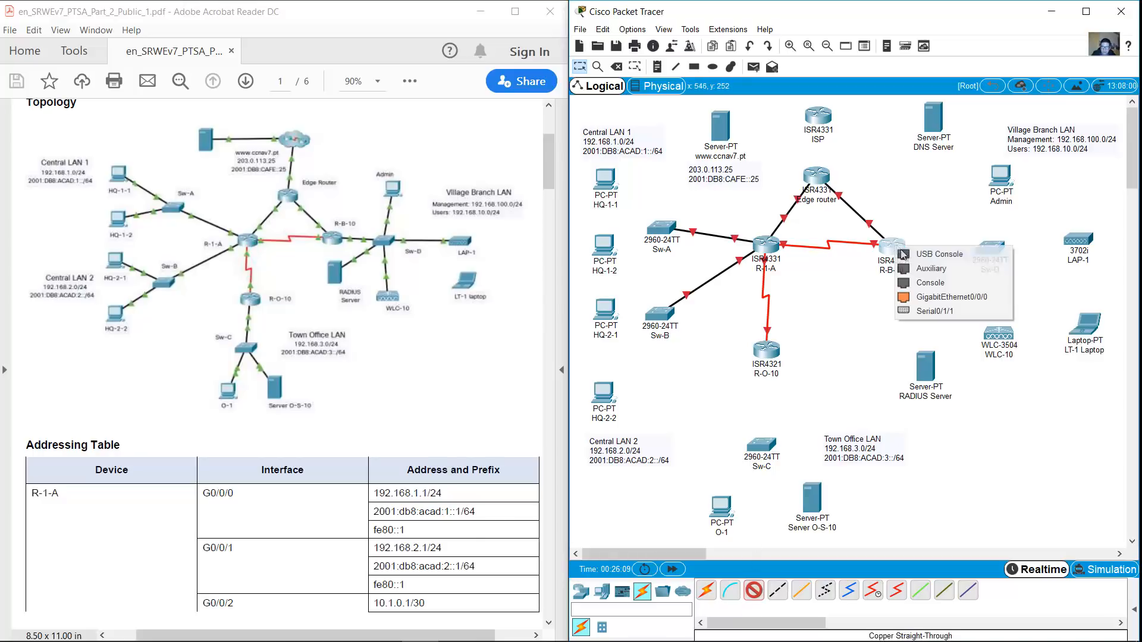
left_click(937, 296)
left_click(987, 248)
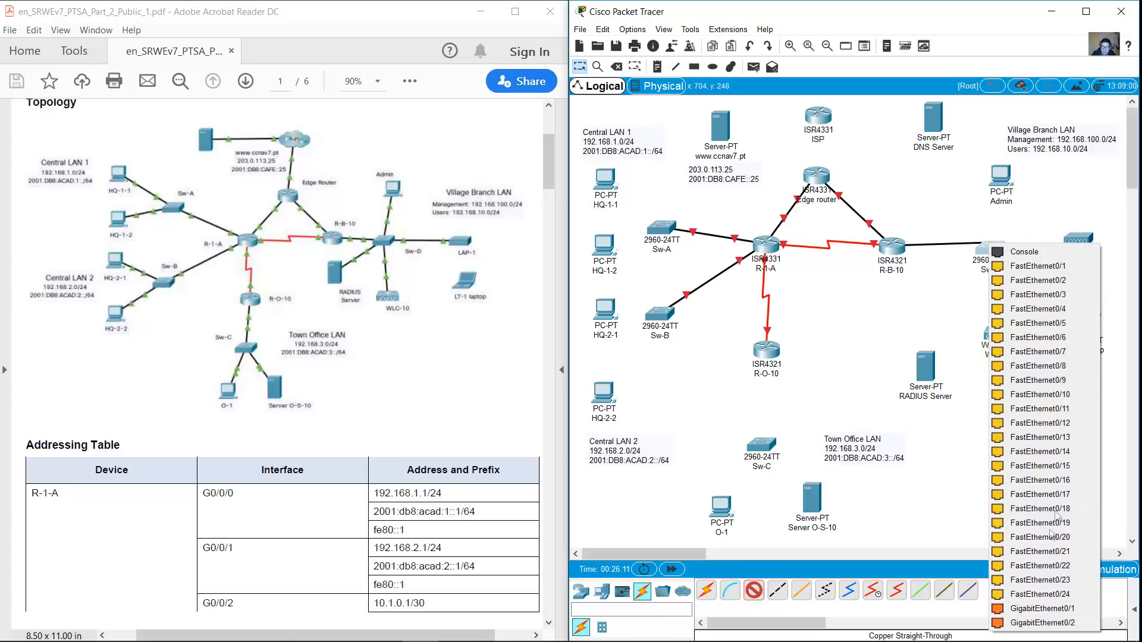
left_click(1041, 623)
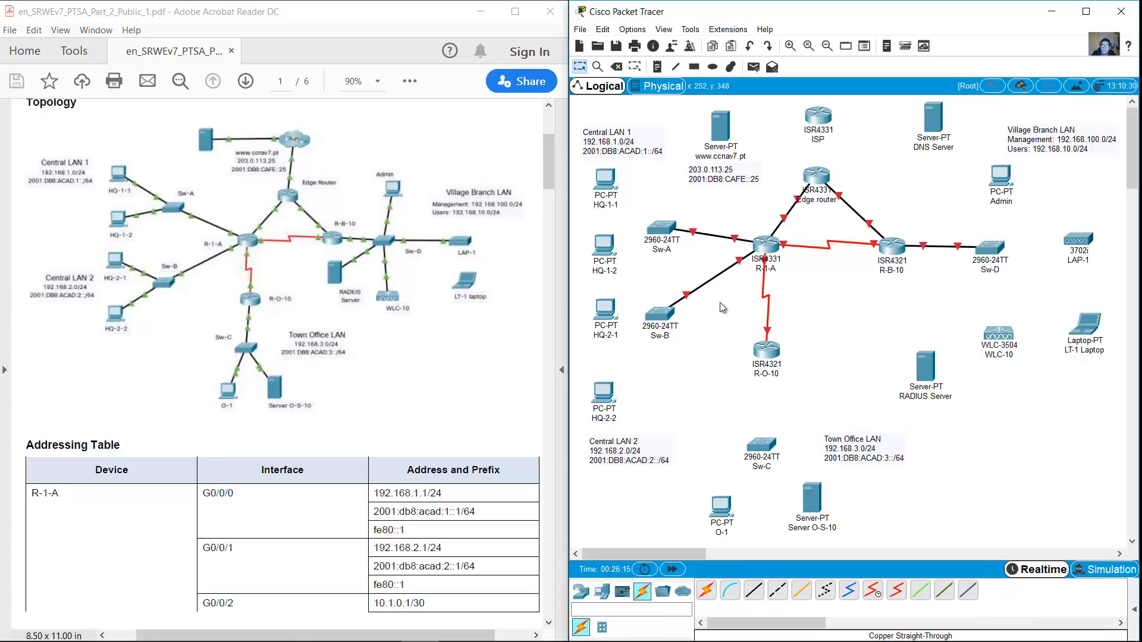
left_click(754, 591)
left_click(766, 350)
left_click(785, 377)
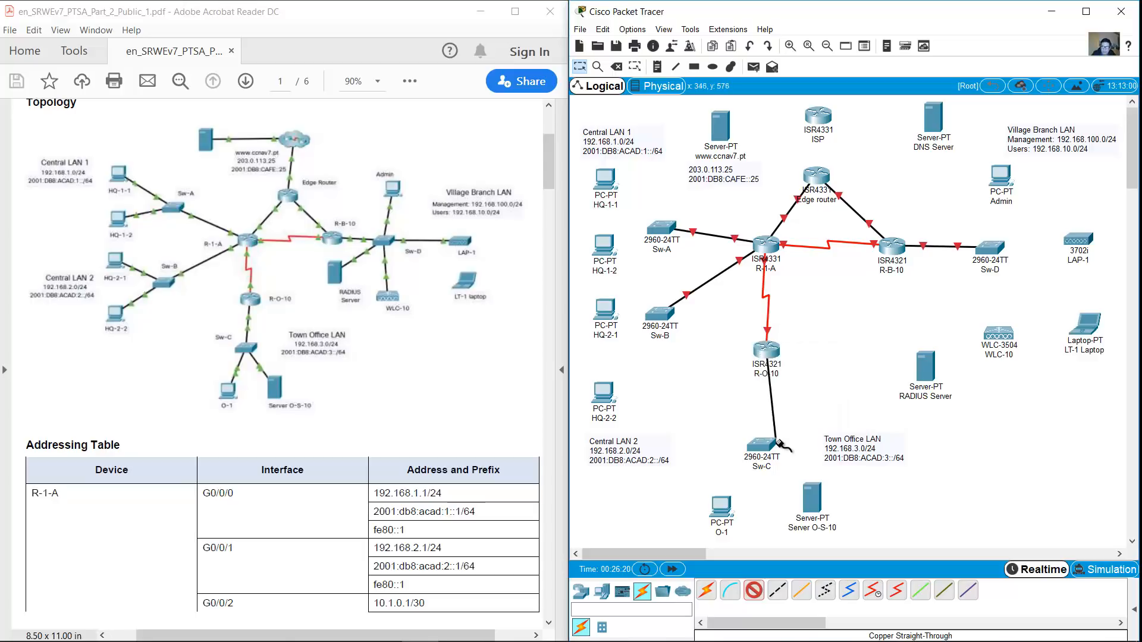
left_click(770, 444)
left_click(792, 419)
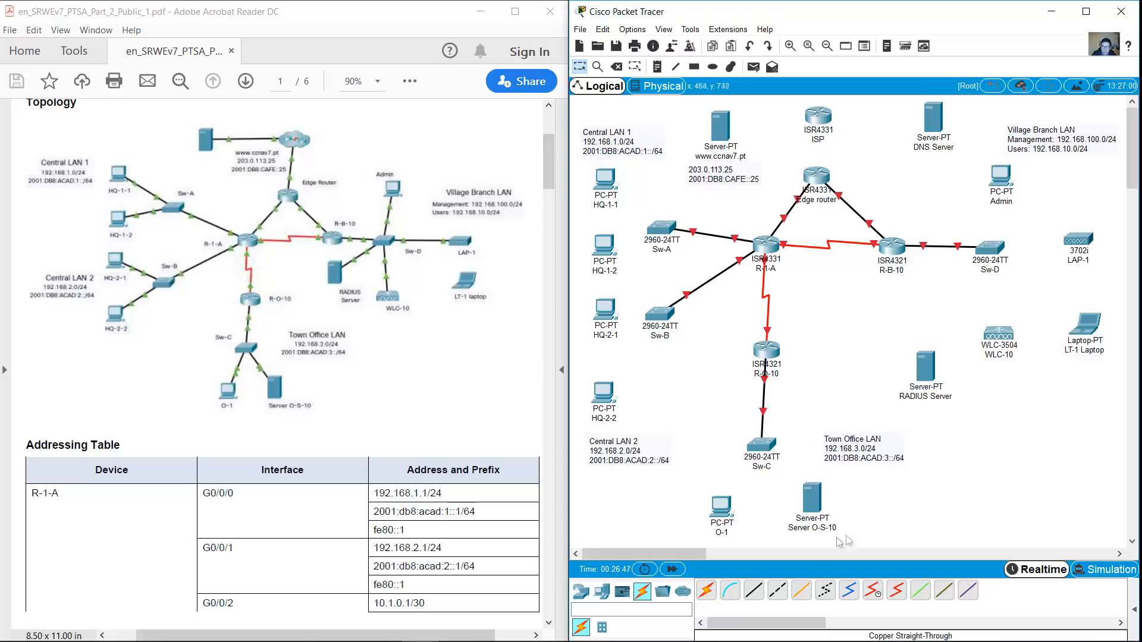
Cable PCs HQ-1-1 and HQ-1-2 to Sw-A, starting at FastEthernet0/1
left_click(753, 591)
left_click(661, 226)
left_click(683, 242)
left_click(607, 181)
left_click(636, 226)
left_click(649, 223)
left_click(684, 256)
left_click(605, 247)
left_click(667, 299)
Cable PCs HQ-2-1 and HQ-2-2 FastEthernet0 to Sw-B
left_click(754, 591)
left_click(661, 313)
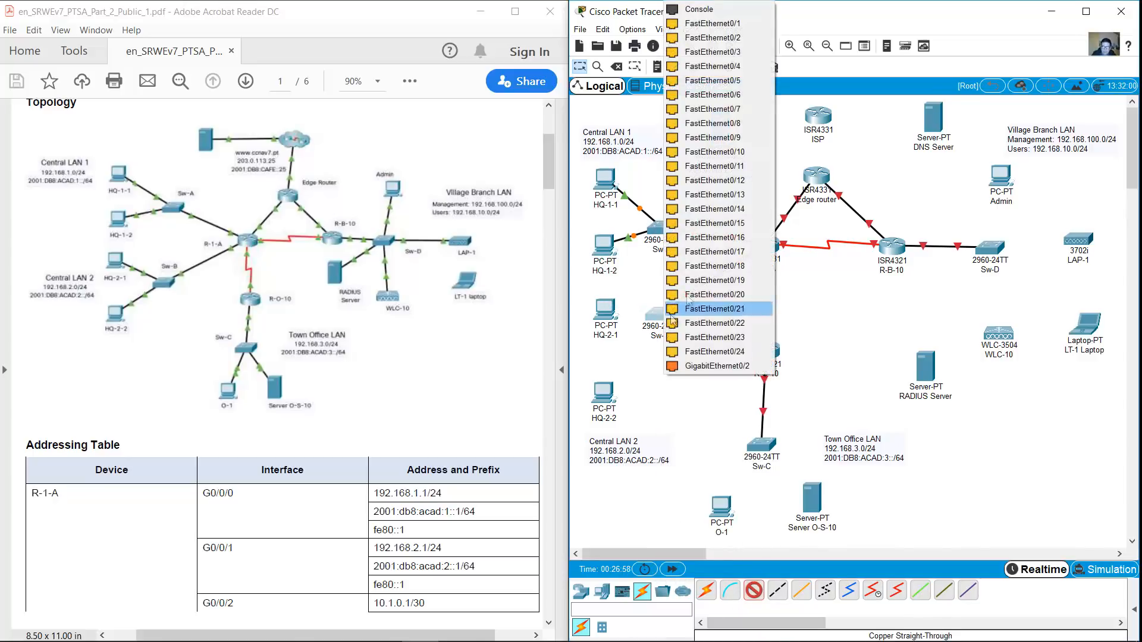
left_click(713, 37)
left_click(606, 313)
left_click(655, 359)
left_click(753, 591)
left_click(664, 315)
left_click(713, 36)
left_click(609, 391)
left_click(651, 442)
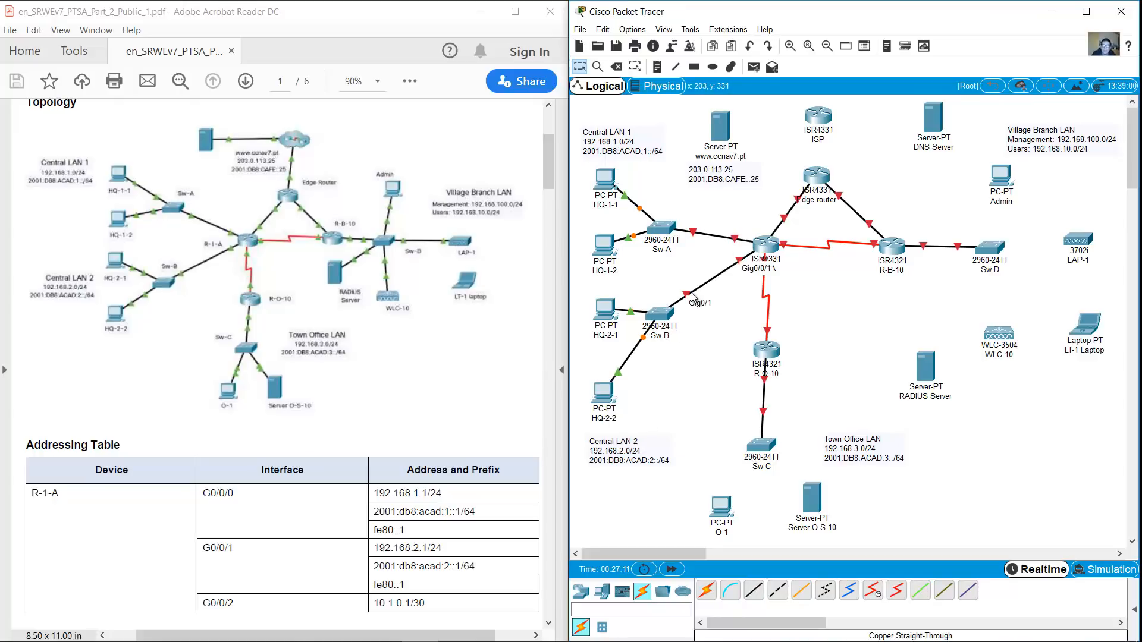
Cable PC O-1 to Sw-C Fa0/1 and Server O-S-10 to Sw-C Fa0/2
left_click(754, 590)
left_click(761, 448)
left_click(800, 92)
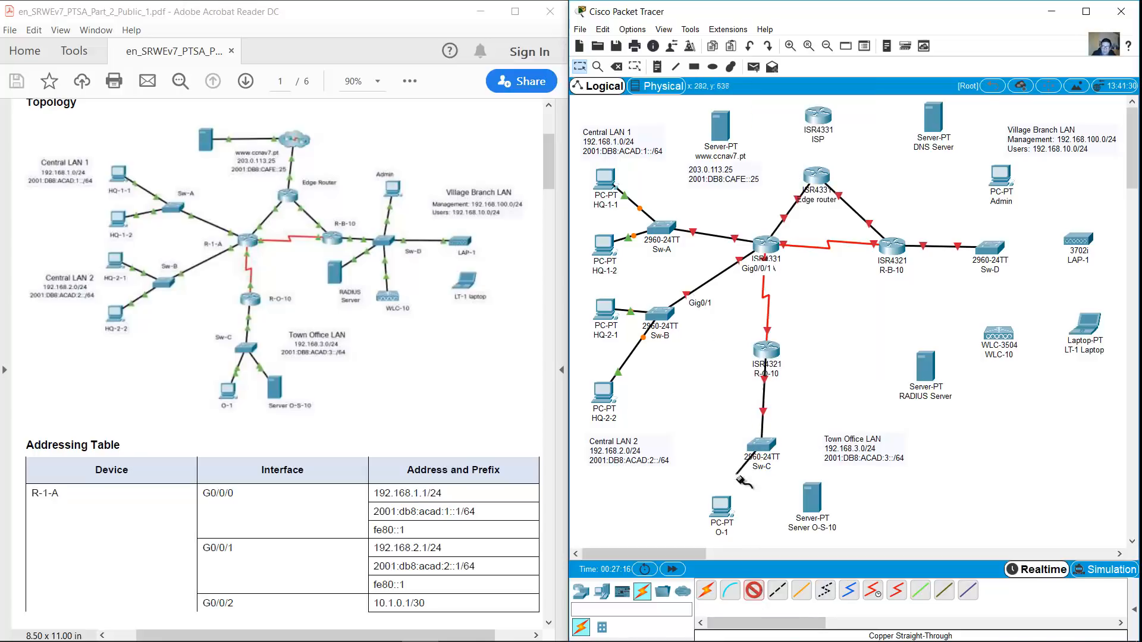
left_click(720, 506)
left_click(758, 556)
left_click(766, 448)
left_click(809, 101)
left_click(809, 498)
left_click(847, 505)
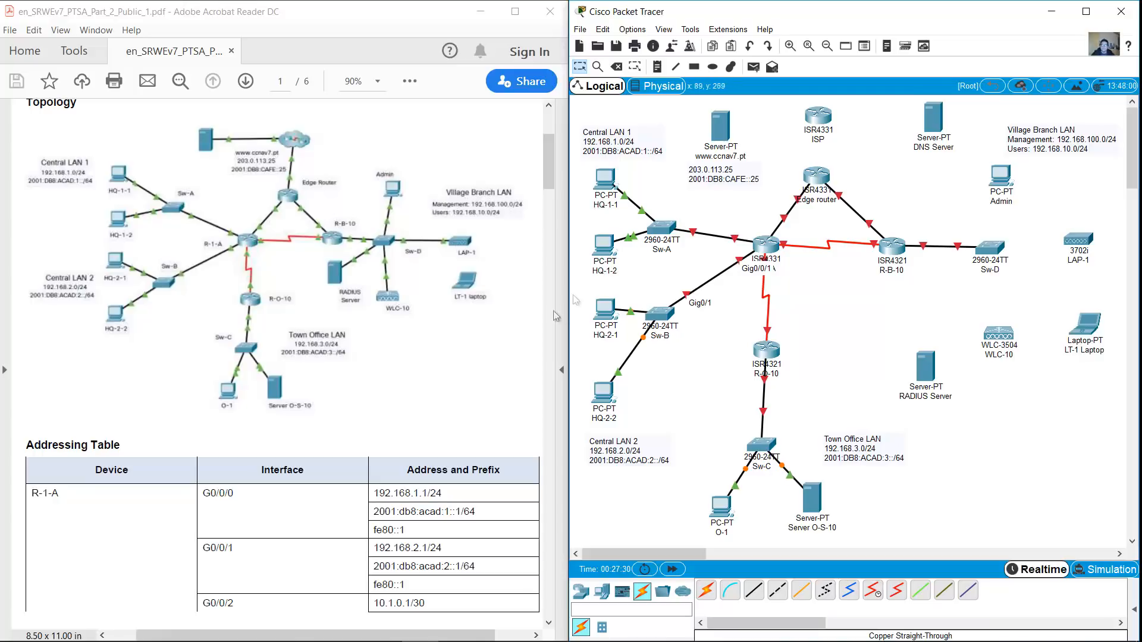
Cable the RADIUS Server's FastEthernet0 to Sw-D
left_click_drag(549, 178, 521, 150)
scroll(523, 210, "up", 2)
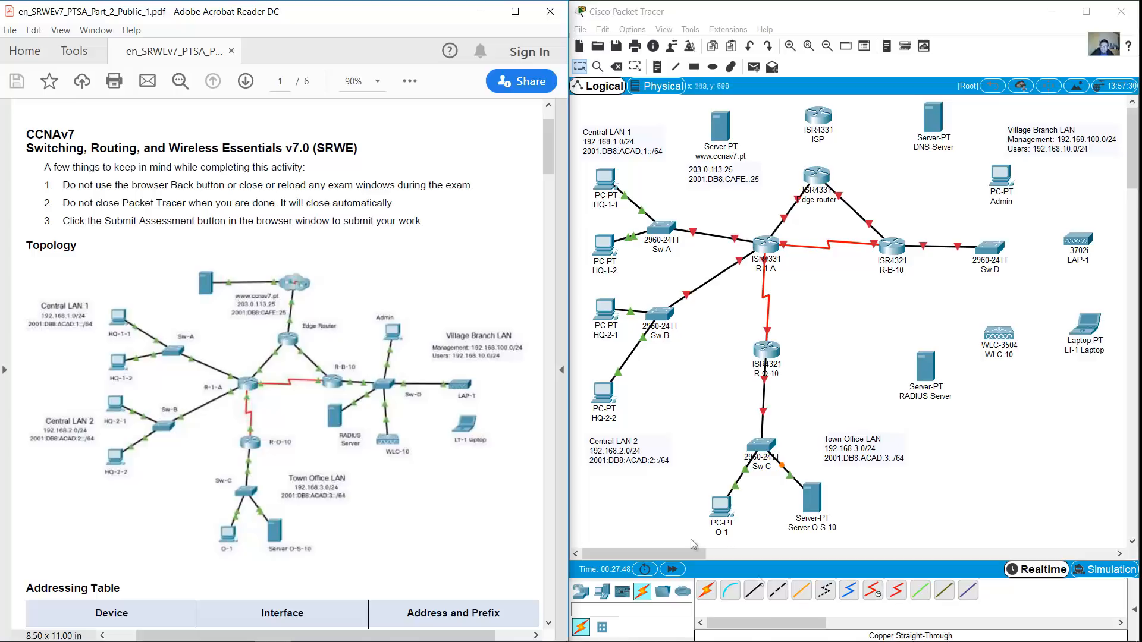
left_click(753, 591)
left_click(1001, 253)
left_click(1029, 324)
left_click(931, 366)
left_click(946, 371)
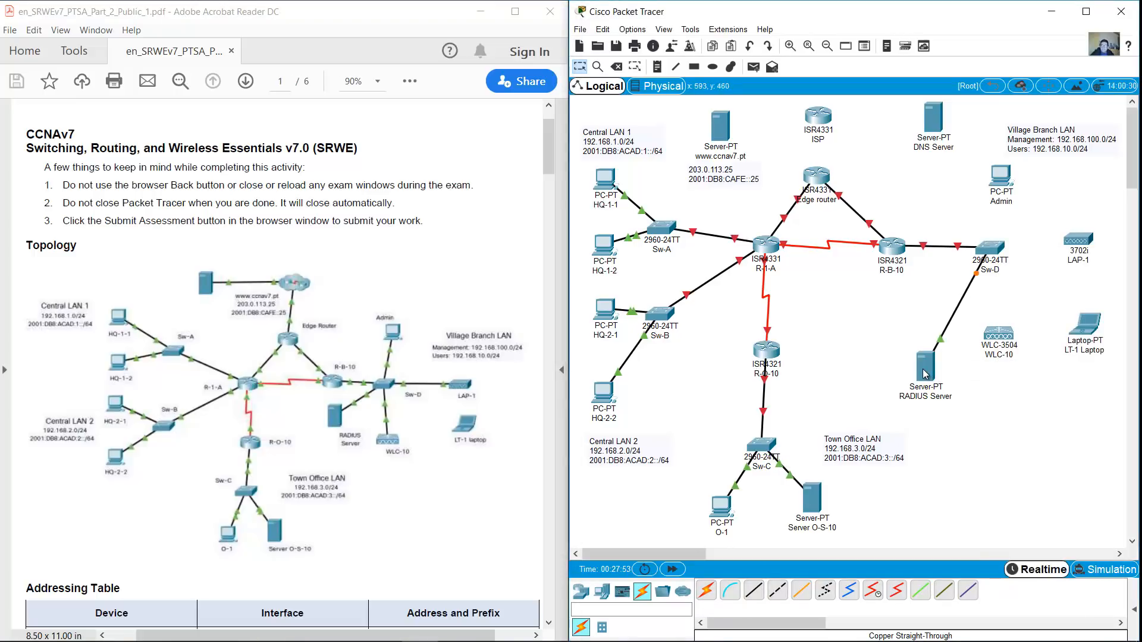
mouse_move(925, 373)
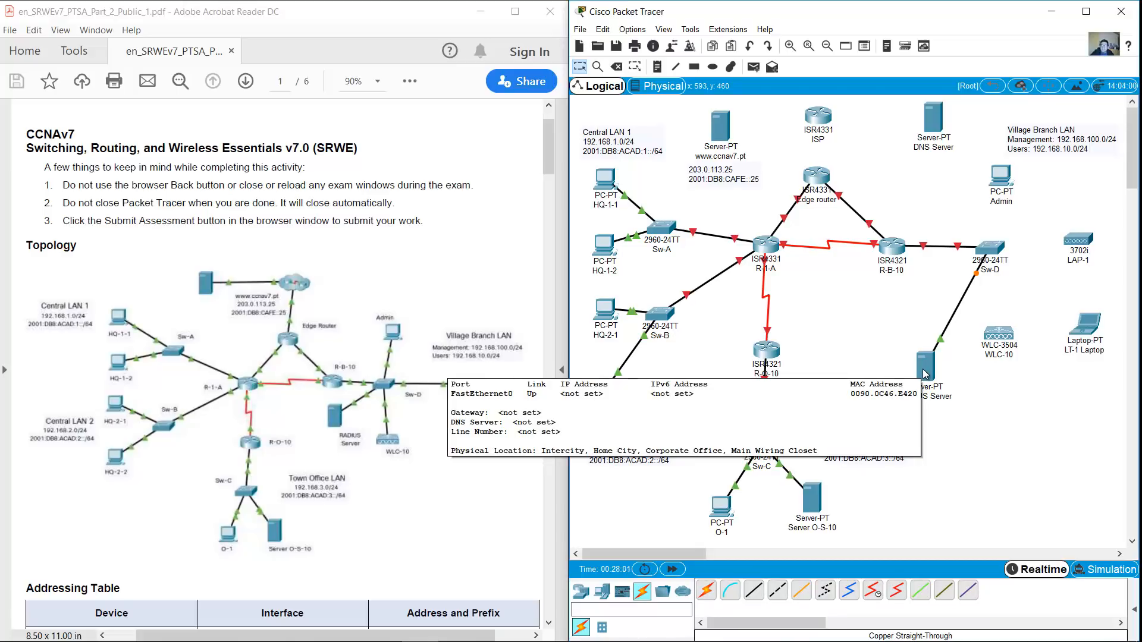
Cable WLC-10 GigabitEthernet1 to Sw-D Fa0/2, and LAP-1 to Sw-D
left_click(754, 591)
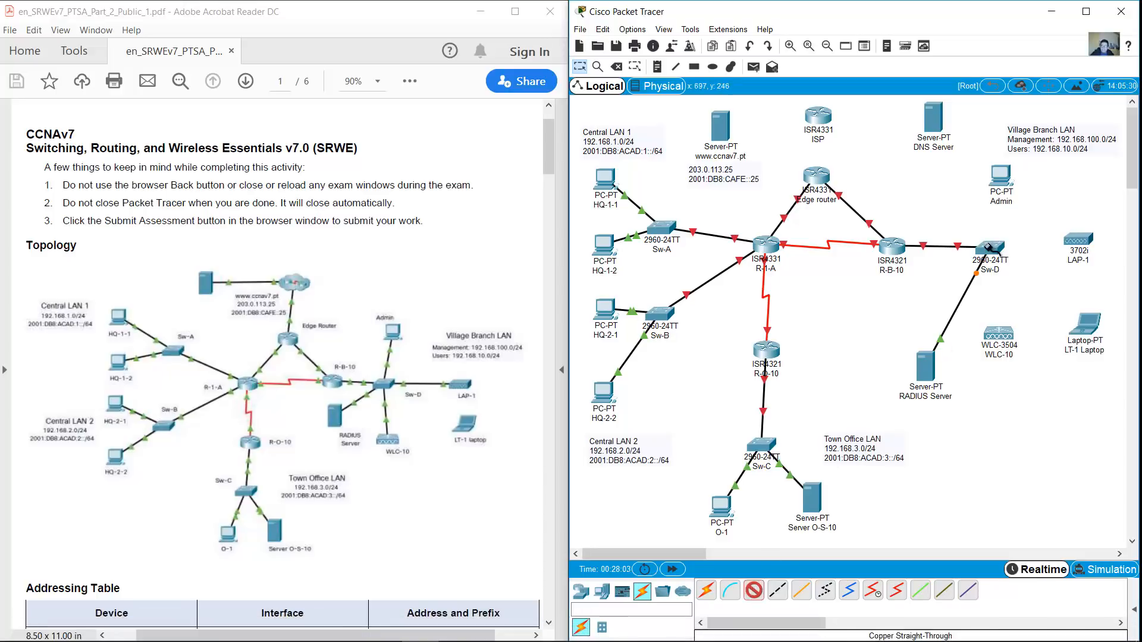
mouse_move(988, 247)
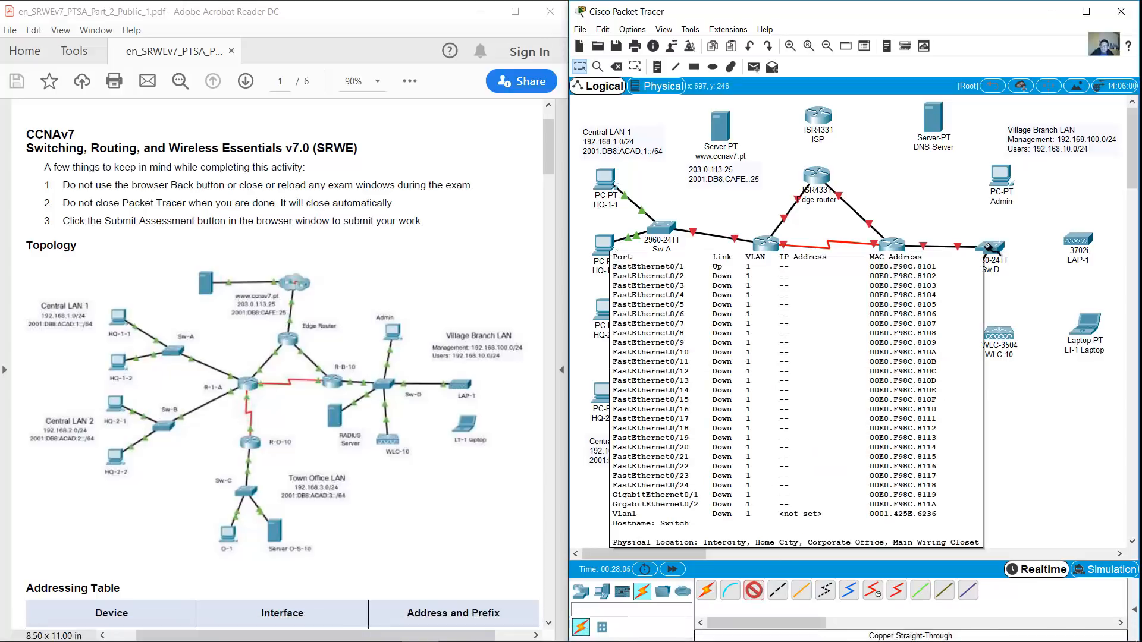
left_click(989, 246)
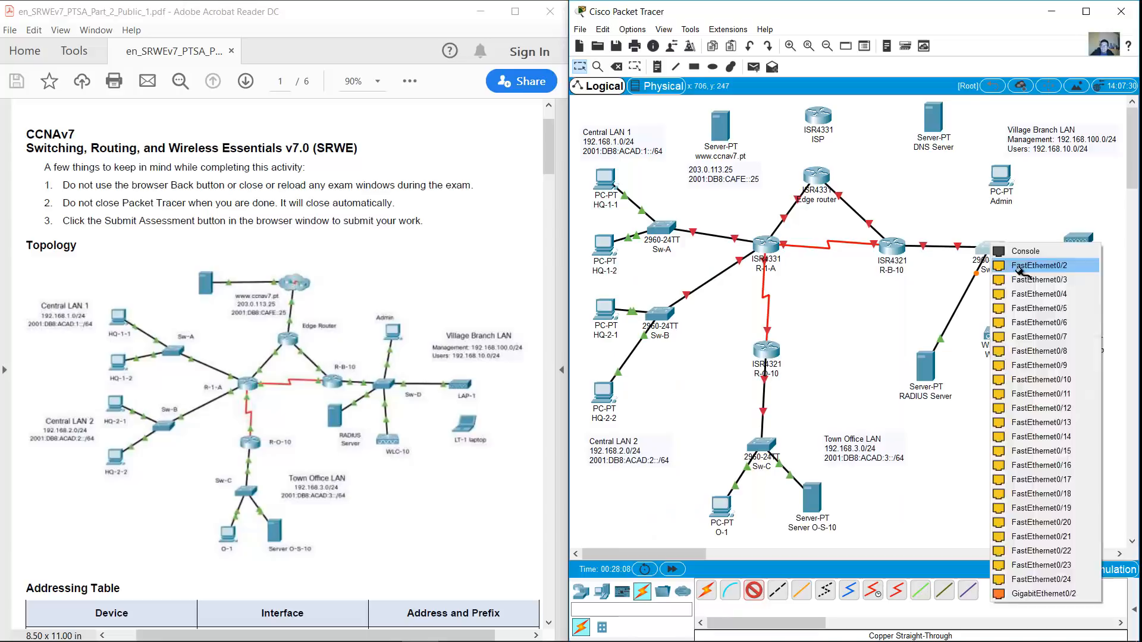
left_click(1026, 264)
left_click(999, 336)
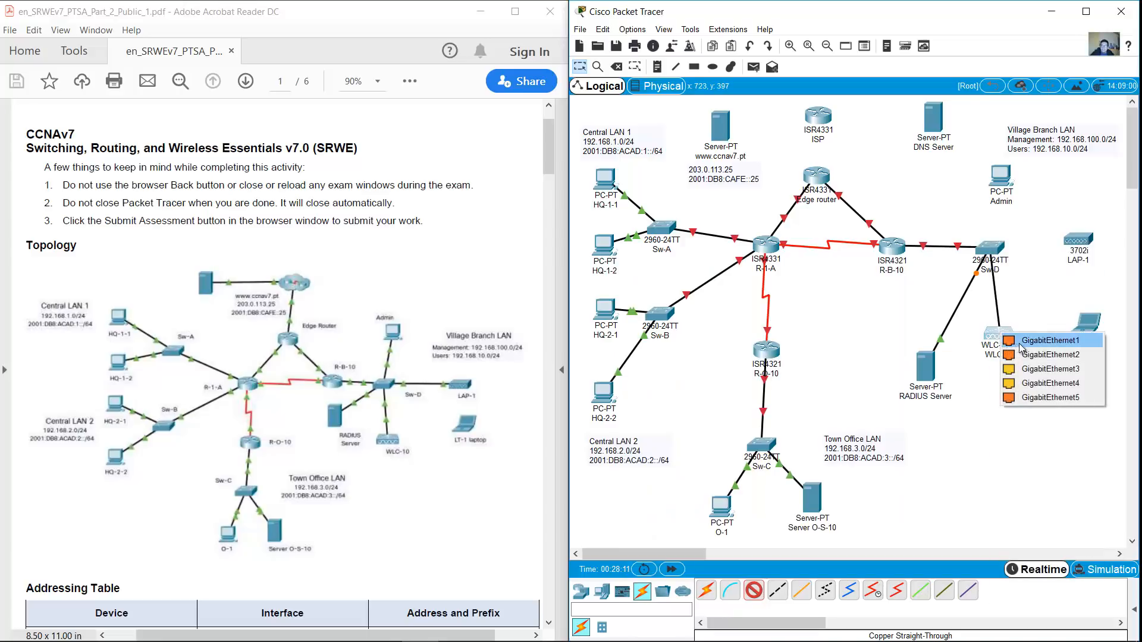
left_click(1025, 342)
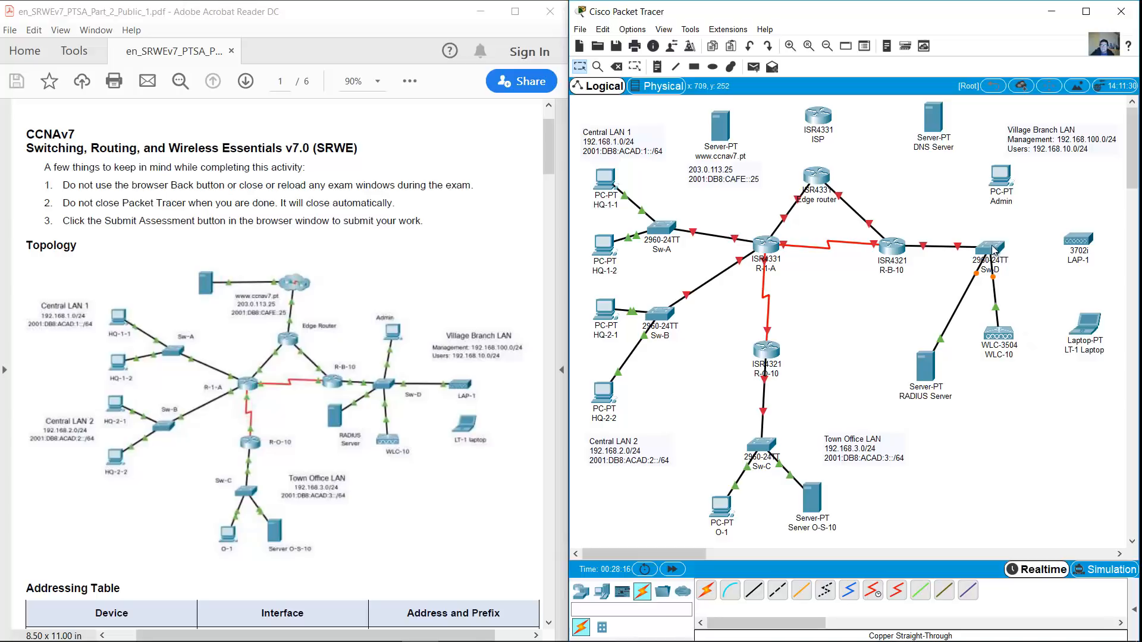
mouse_move(992, 249)
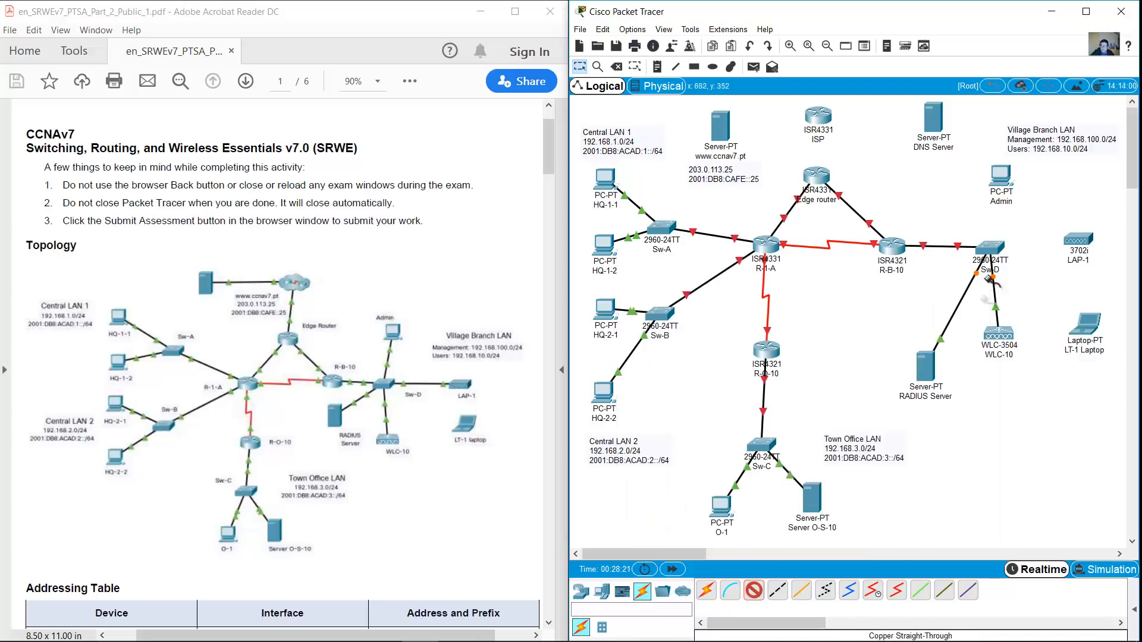
left_click(989, 245)
left_click(1018, 263)
left_click(1079, 241)
left_click(1094, 247)
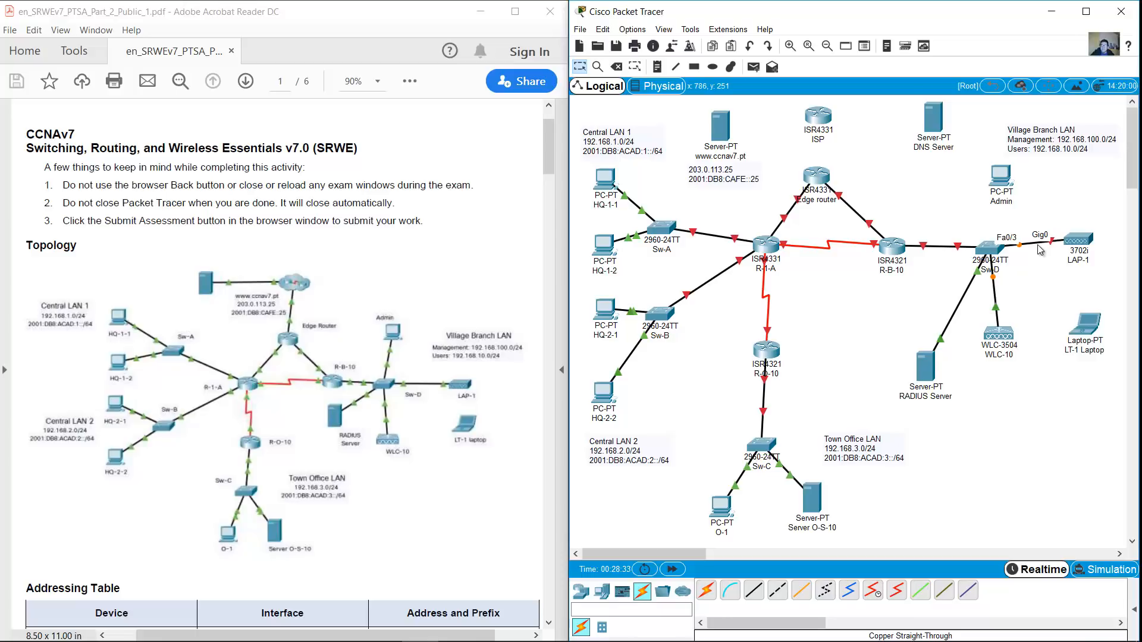
Cable the Admin PC's FastEthernet0 to Sw-D and begin a copper link at the Edge router
left_click(752, 592)
left_click(992, 249)
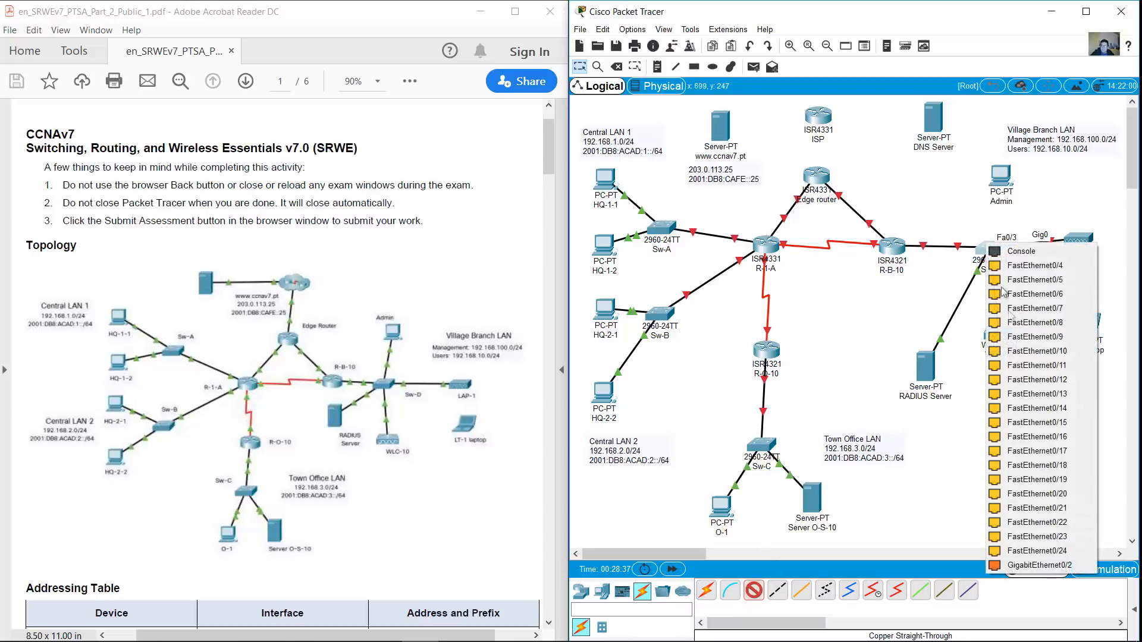
left_click(1079, 544)
left_click(1003, 178)
left_click(1024, 225)
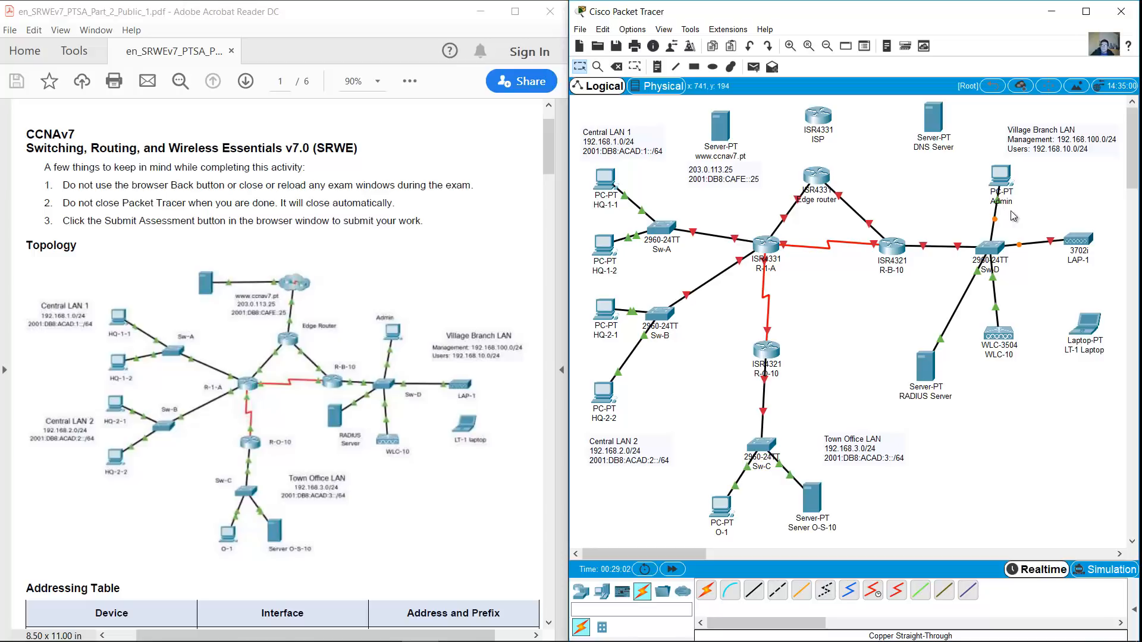
left_click(753, 591)
left_click(834, 176)
left_click(880, 224)
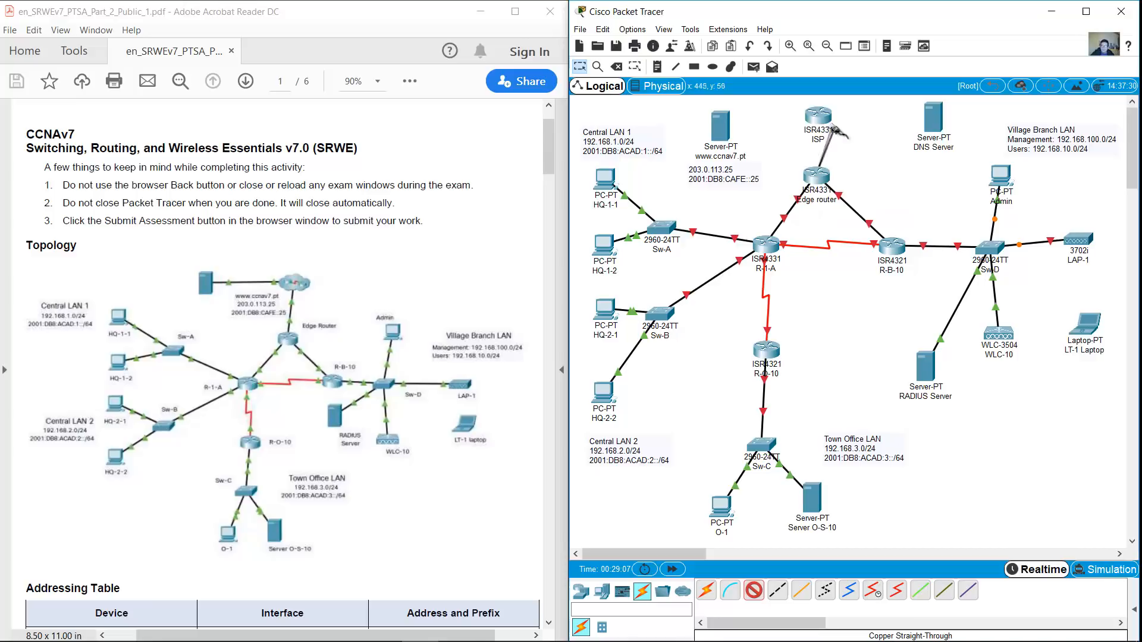
left_click(818, 116)
left_click(864, 194)
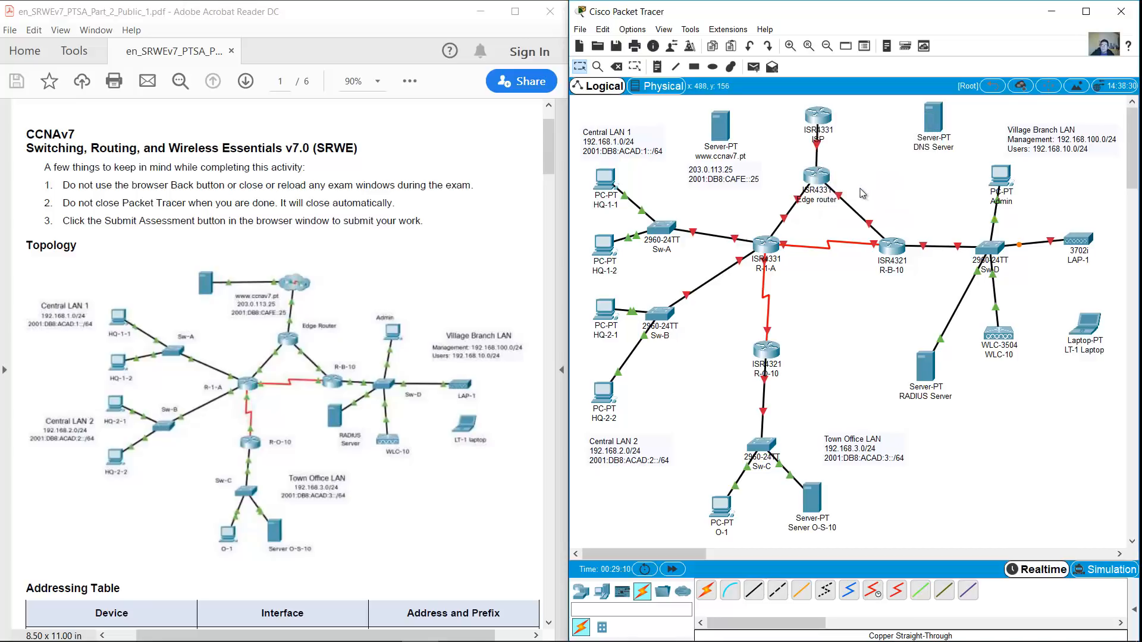
left_click(753, 590)
left_click(827, 117)
left_click(874, 161)
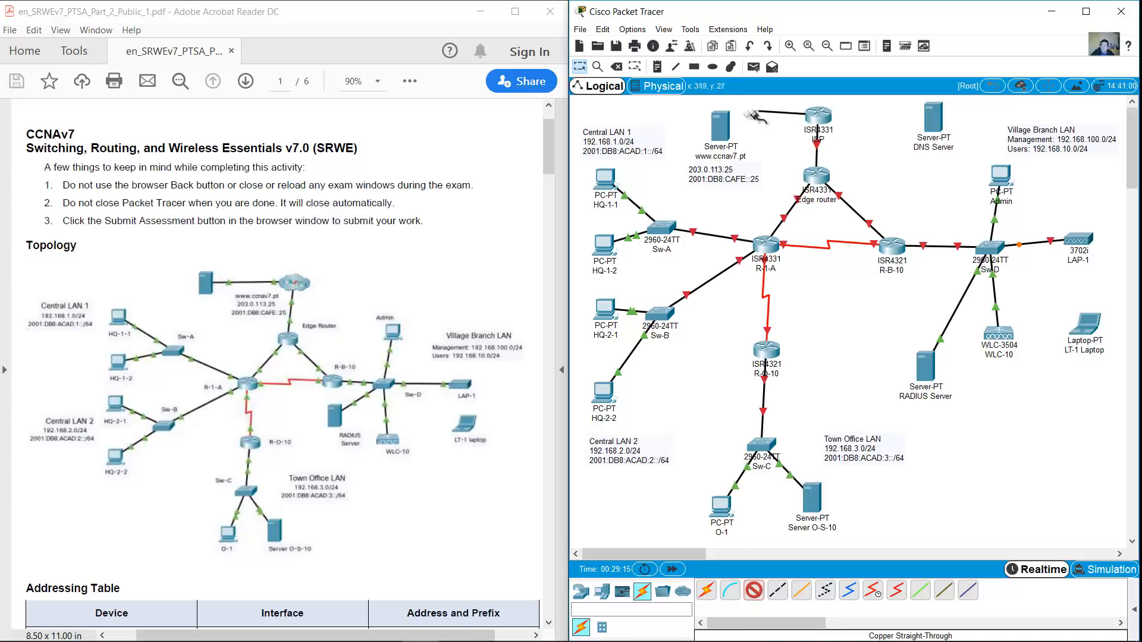
left_click(722, 132)
left_click(760, 139)
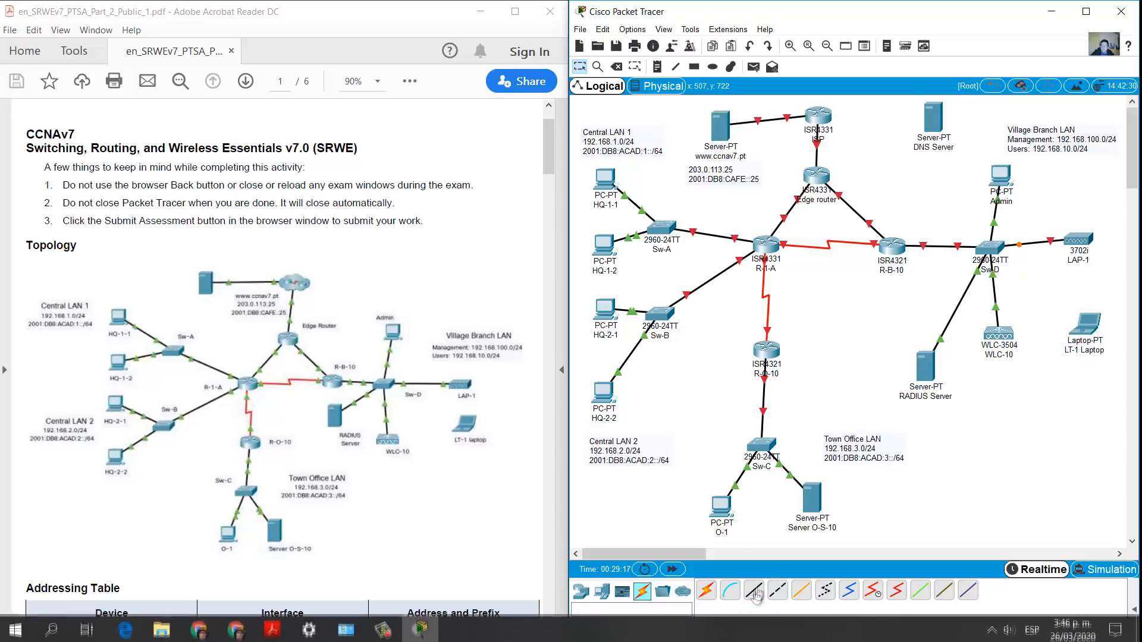
left_click(823, 117)
left_click(874, 145)
left_click(933, 118)
left_click(969, 130)
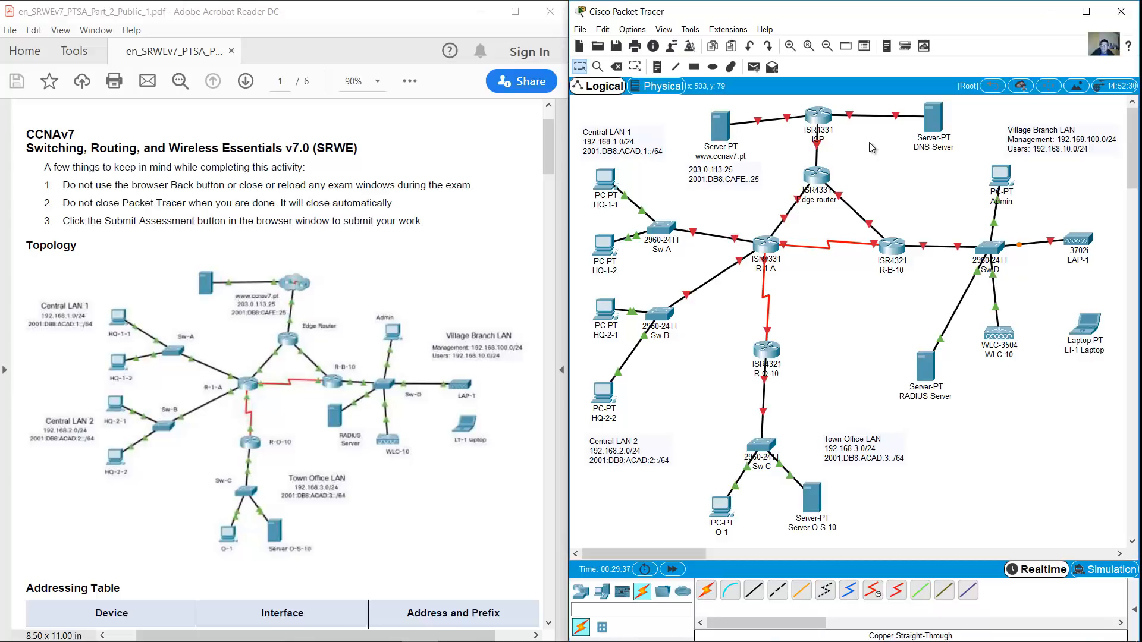
Plug the ACCESS_POINT_POWER_ADAPTER into LAP-1's power port on the Physical tab
left_click(1078, 241)
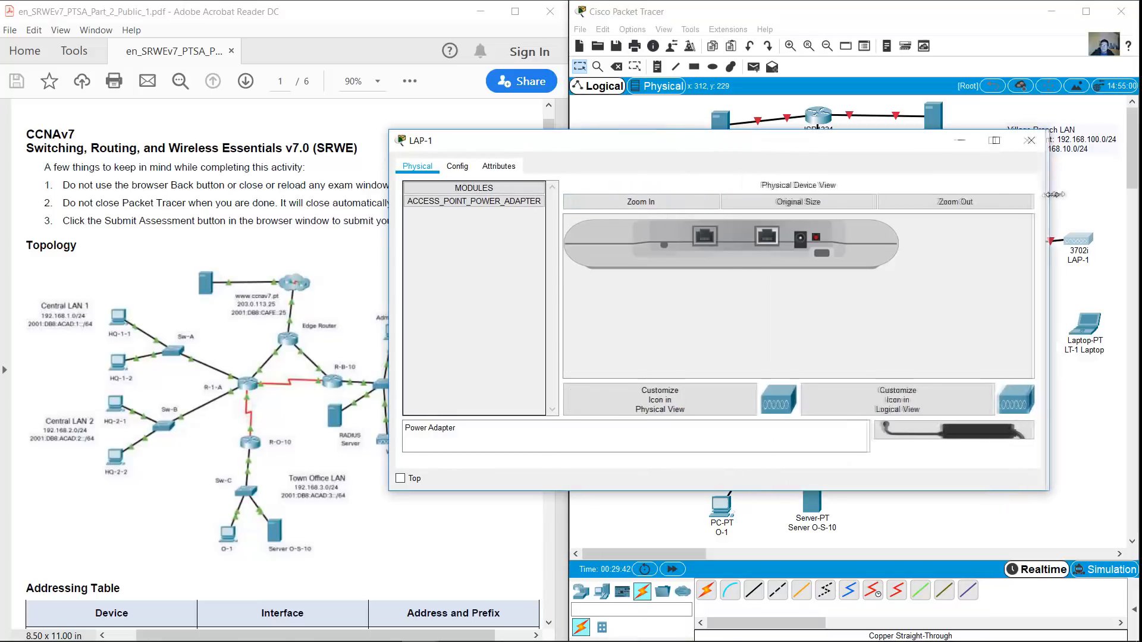
left_click_drag(1005, 429, 800, 241)
left_click(1075, 141)
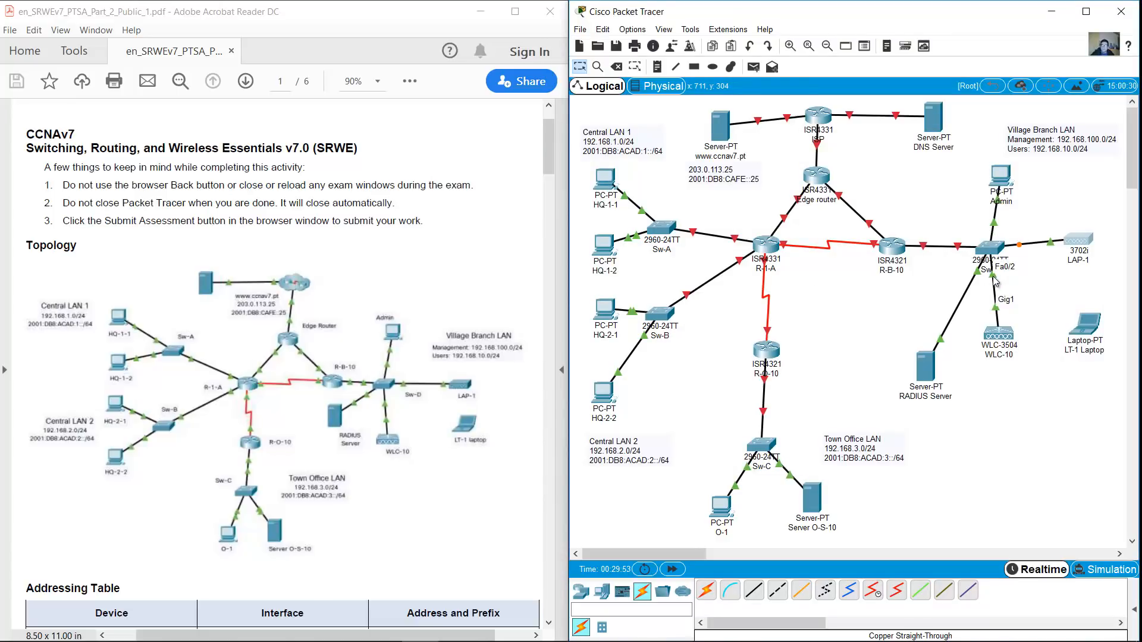
View WLC-10's device settings in a widened window, then close it
left_click(998, 334)
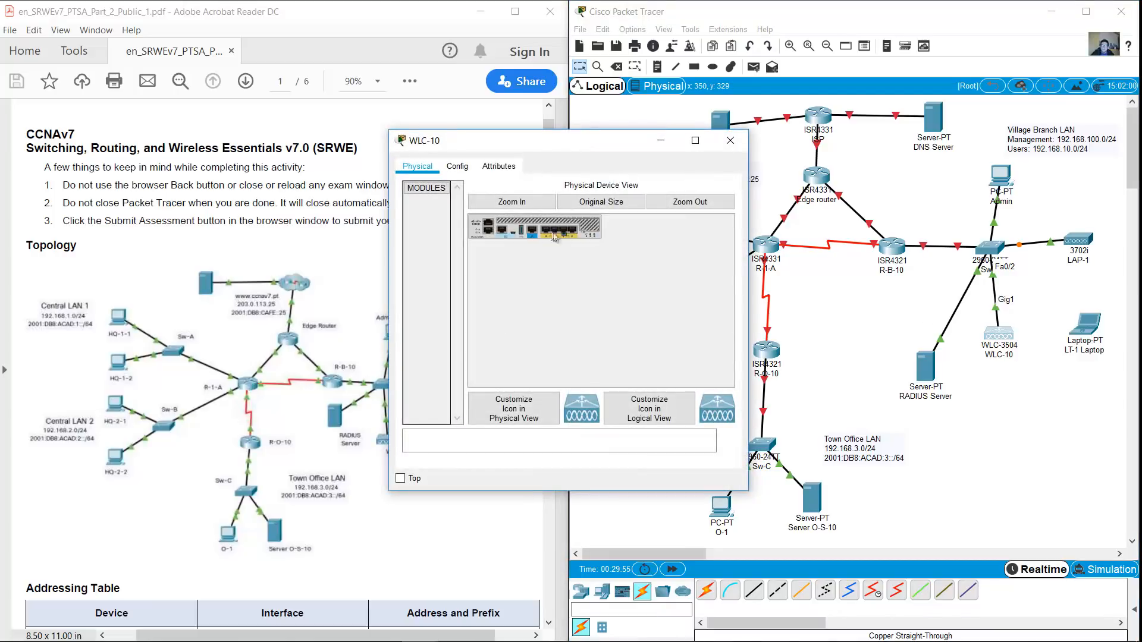
left_click_drag(753, 214, 993, 204)
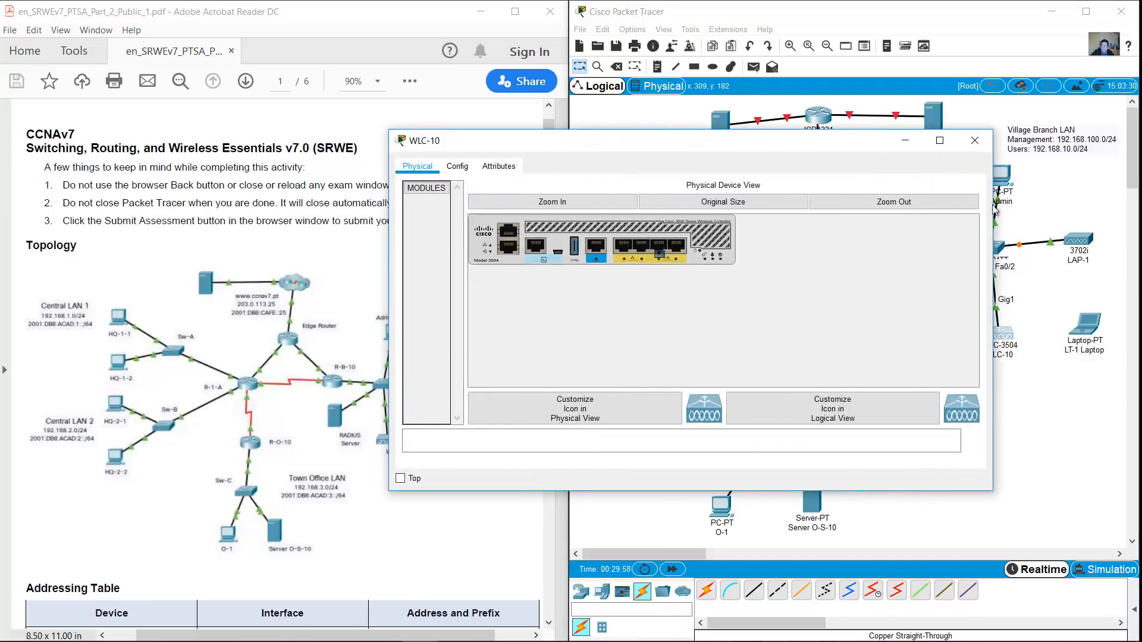
left_click(975, 141)
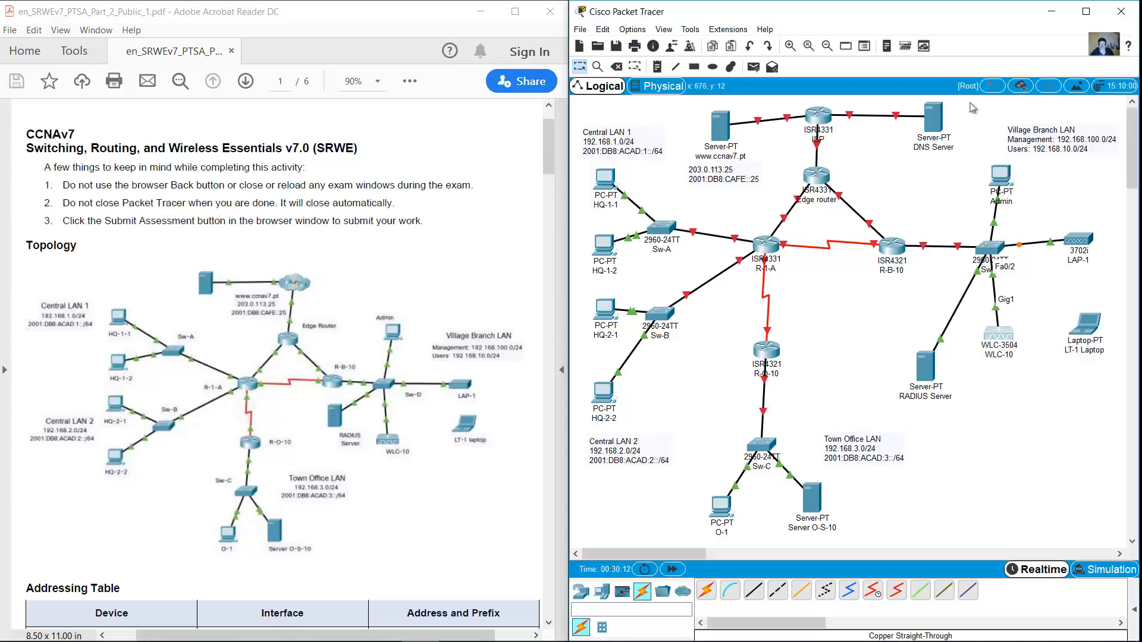
Reposition the web and DNS servers, Edge, R-1-A, R-B-10, Sw-C and the Town Office devices
left_click_drag(719, 134, 716, 125)
left_click_drag(817, 178, 819, 199)
left_click_drag(933, 125, 920, 124)
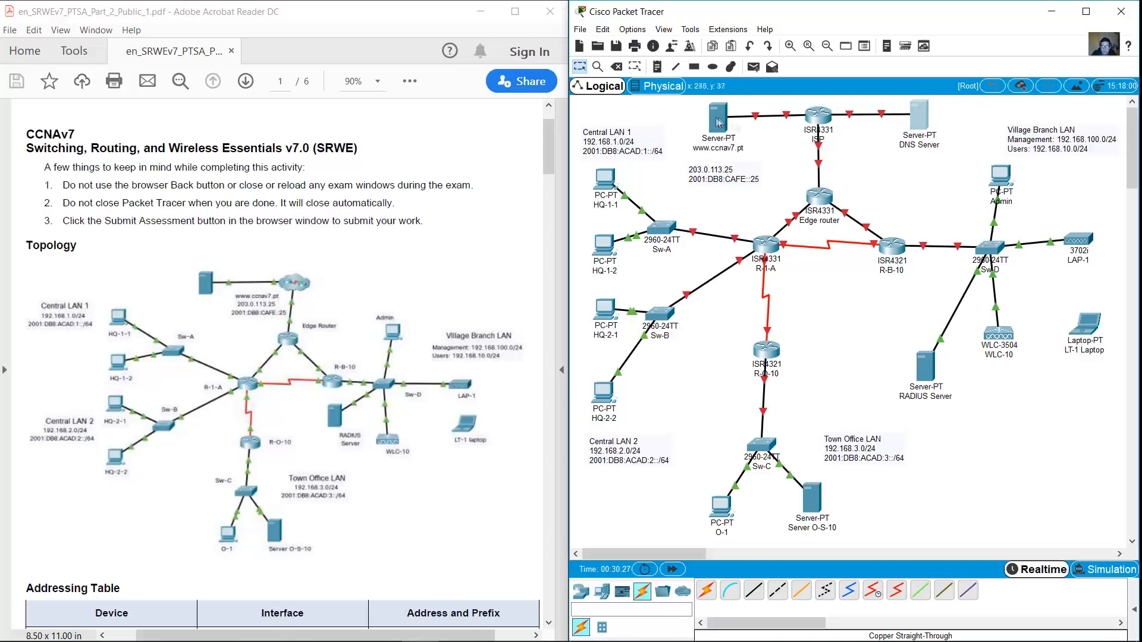
left_click_drag(712, 181, 711, 173)
left_click_drag(765, 257, 762, 278)
left_click_drag(891, 252, 888, 268)
left_click_drag(761, 444, 768, 444)
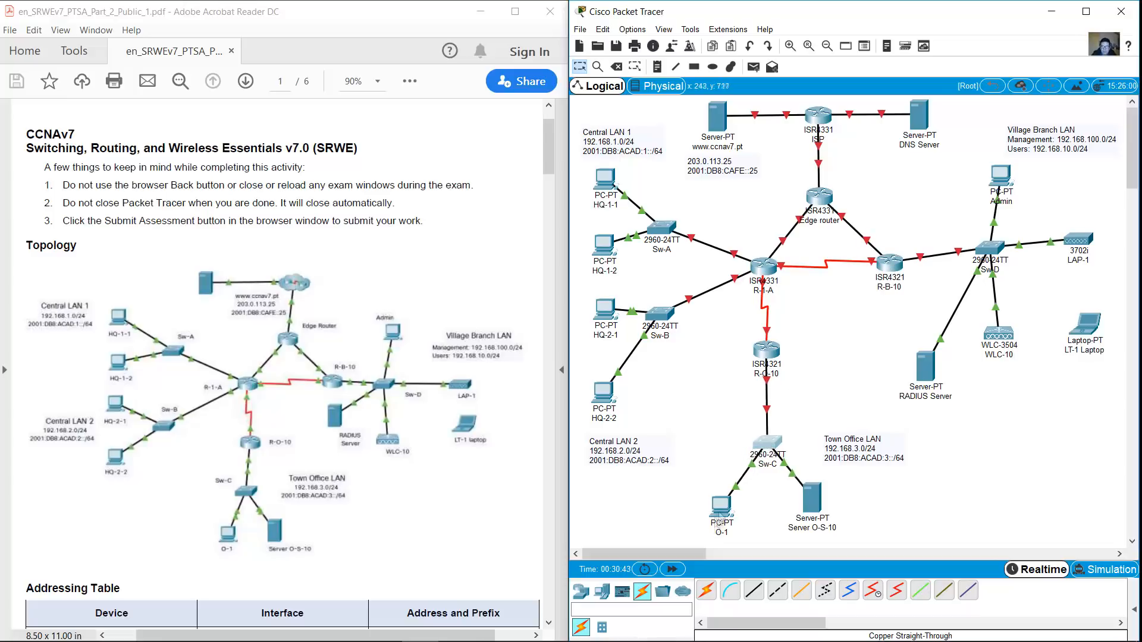
left_click_drag(720, 506, 725, 503)
left_click_drag(812, 499, 814, 494)
Realign switches Sw-A and Sw-B with the HQ-1-1, HQ-1-2 and HQ-2-1 PCs
left_click_drag(667, 228, 685, 218)
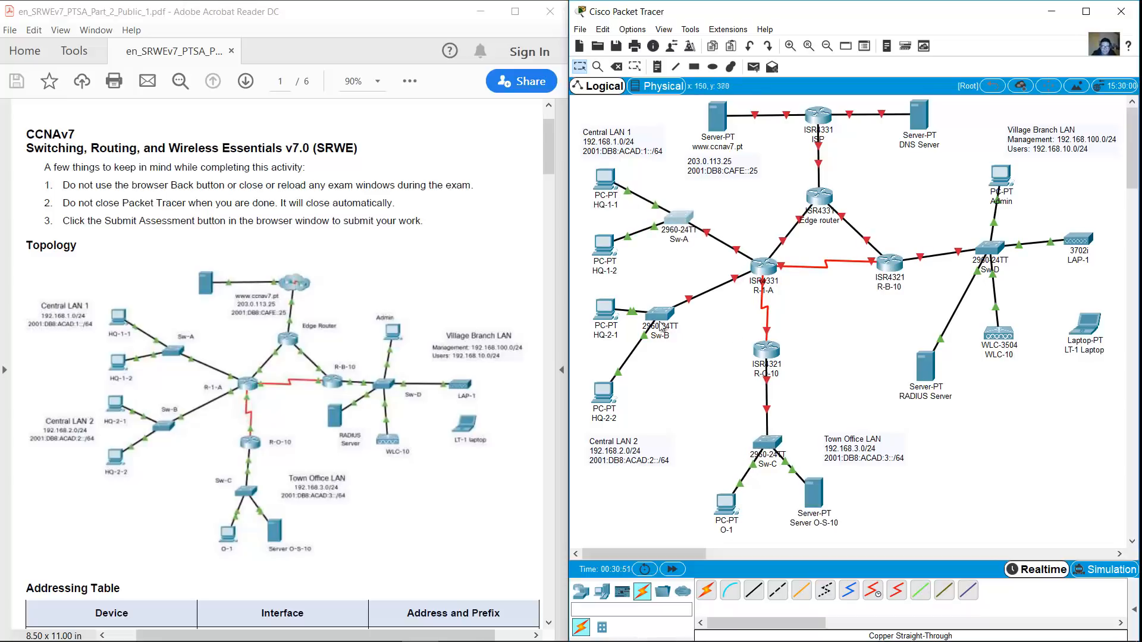
left_click_drag(660, 314, 679, 311)
left_click_drag(605, 177, 604, 175)
left_click_drag(606, 248, 608, 250)
left_click_drag(608, 309, 608, 291)
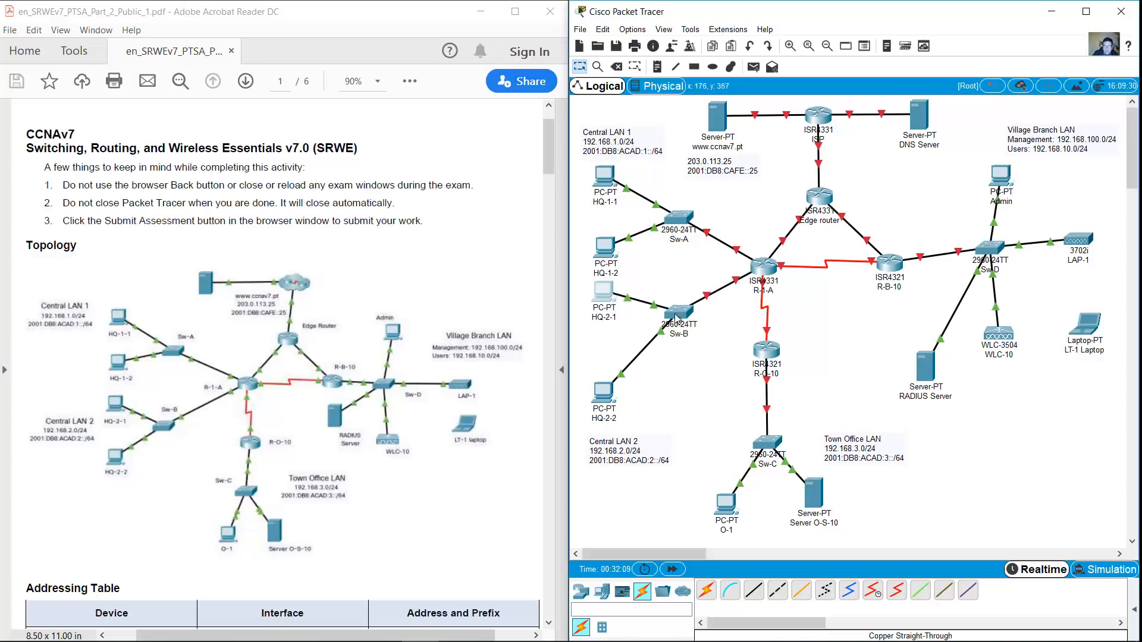
left_click_drag(676, 313, 674, 334)
left_click_drag(681, 215, 678, 203)
Move the Central LAN 1 label and space out the four HQ PCs
left_click_drag(630, 147, 629, 133)
left_click_drag(603, 176, 605, 161)
left_click_drag(602, 241, 603, 231)
left_click_drag(602, 294, 607, 299)
left_click_drag(603, 392, 609, 381)
Tighten the Town Office group (R-O-10, Sw-C, O-1, O-S-10) and raise the Central LAN 2 label
left_click_drag(766, 351, 765, 344)
left_click_drag(768, 443, 766, 429)
left_click_drag(725, 509, 730, 496)
left_click_drag(813, 497, 804, 496)
left_click_drag(639, 454, 640, 442)
Arrange Sw-D, LAP-1, WLC-10, RADIUS Server, Admin PC and LT-1 with the Village Branch LAN note beside Admin
left_click_drag(989, 247, 989, 261)
left_click_drag(1073, 245, 1068, 262)
left_click_drag(990, 339, 981, 354)
left_click_drag(925, 364, 918, 334)
left_click_drag(1003, 180, 990, 186)
left_click_drag(1074, 255, 1068, 258)
left_click_drag(1085, 323, 1065, 335)
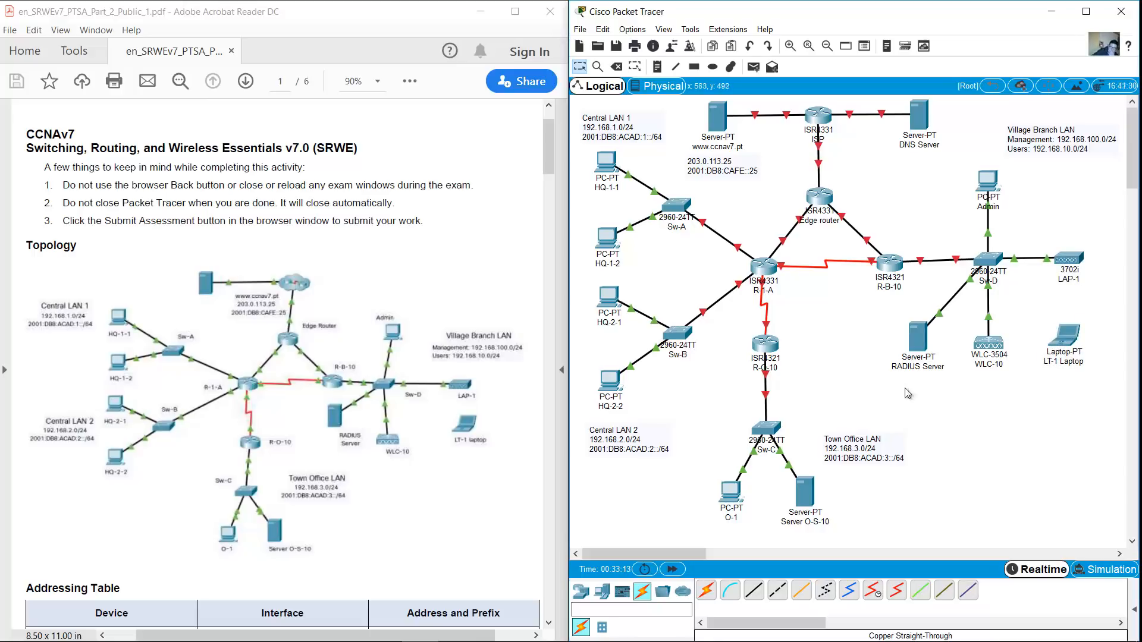
left_click_drag(1048, 147, 1041, 232)
Shift the Village Branch devices and the whole topology right and down, then deselect
mouse_move(1108, 438)
left_mouse_down()
mouse_move(939, 170)
mouse_move(899, 164)
left_mouse_up()
left_click_drag(988, 259, 976, 262)
mouse_move(1090, 528)
left_mouse_down()
mouse_move(584, 160)
mouse_move(592, 142)
left_mouse_up()
left_click_drag(818, 114, 838, 129)
left_click(806, 113)
Place the Central LAN 1, Central LAN 2, Town Office and Village Branch notes beside their devices
left_click_drag(628, 147, 608, 154)
left_click_drag(645, 454, 605, 362)
left_click_drag(624, 149, 613, 221)
left_click_drag(626, 179, 626, 173)
left_click_drag(624, 258, 623, 261)
left_click_drag(628, 310, 623, 309)
left_click_drag(859, 463, 832, 445)
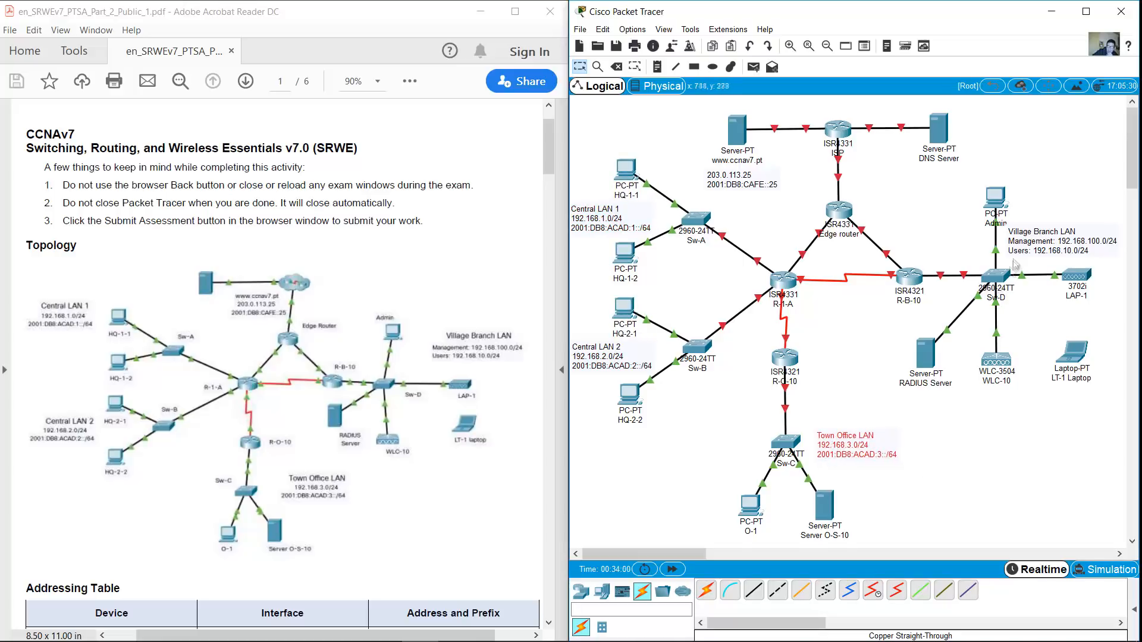
left_click_drag(1044, 243, 1041, 247)
left_click_drag(1105, 109, 591, 533)
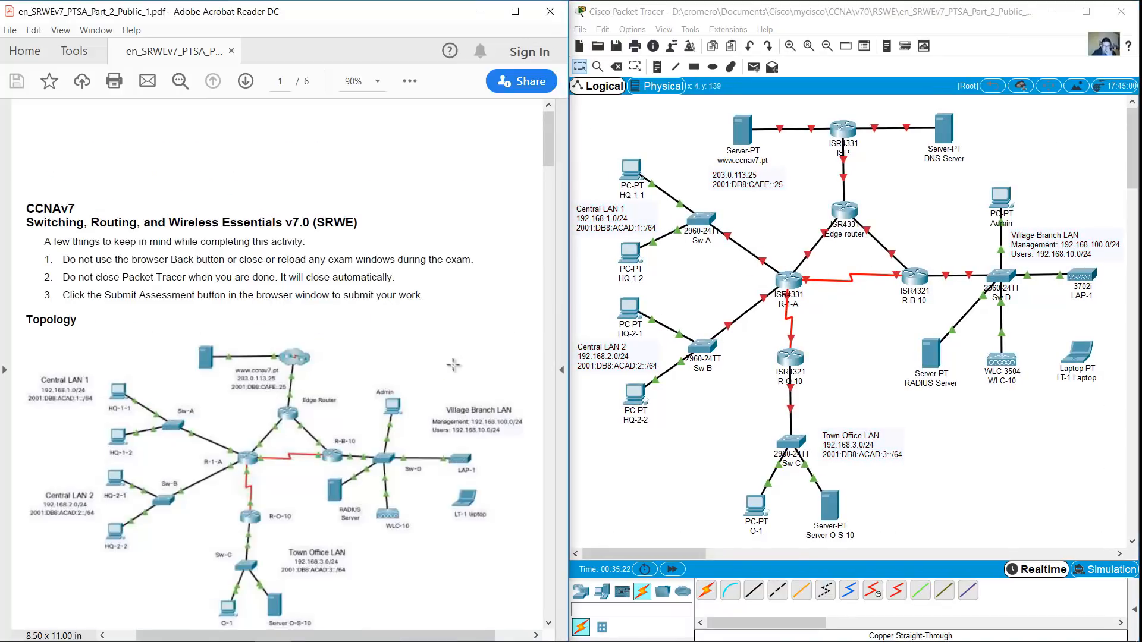
Open the ISP router's CLI in an enlarged window beside the instructions
left_click(843, 130)
left_click_drag(624, 143, 289, 111)
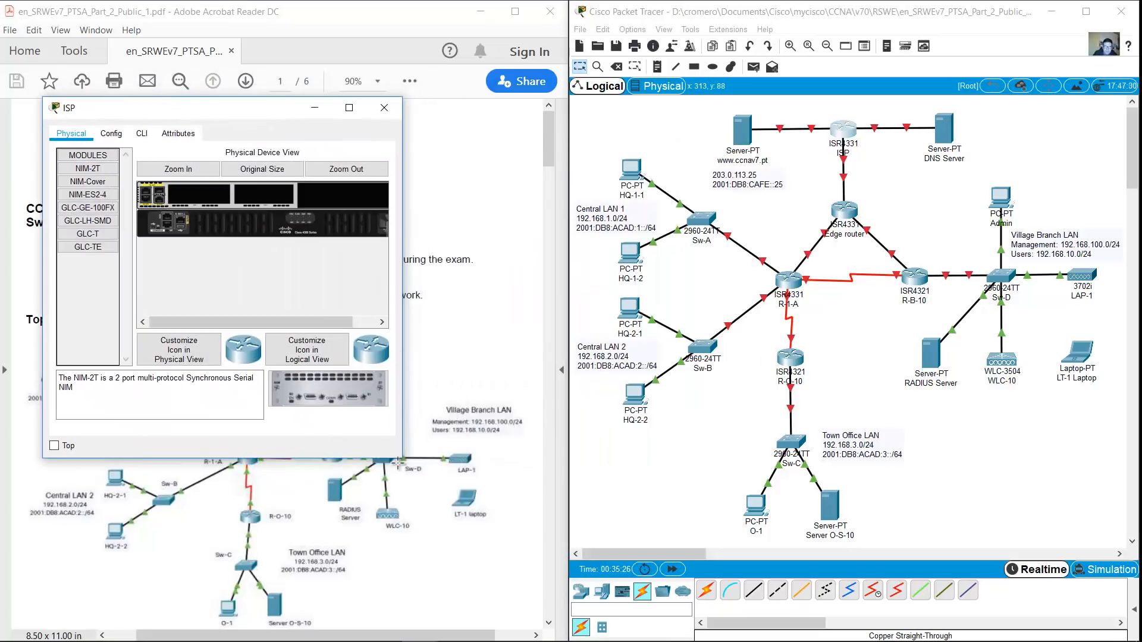
left_click_drag(400, 458, 536, 538)
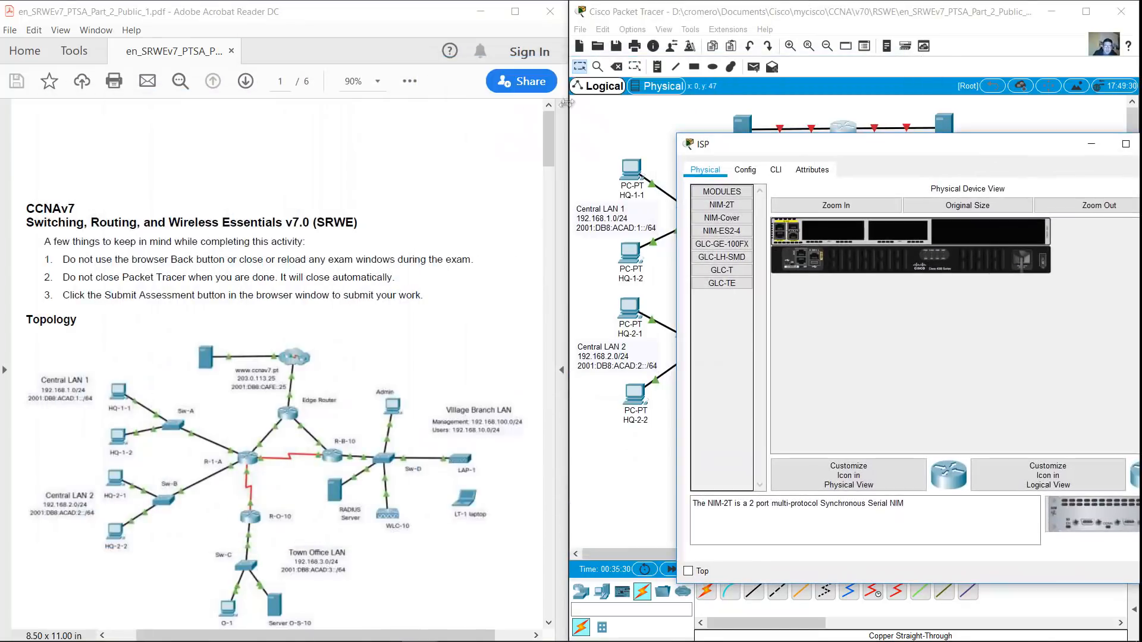
left_click_drag(548, 137, 555, 231)
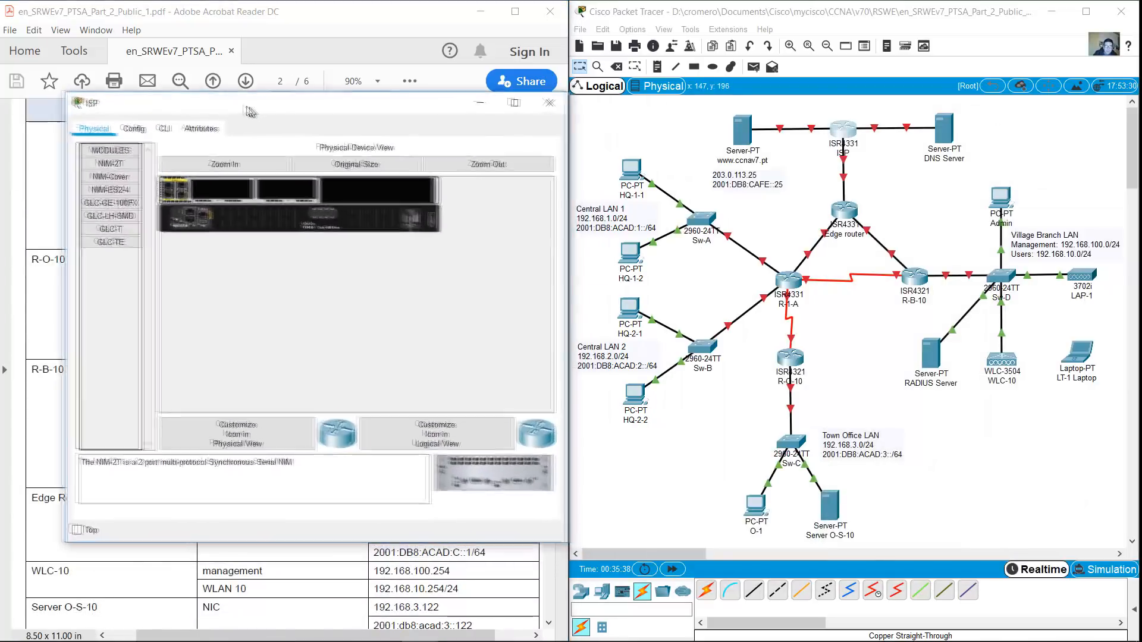
left_click_drag(254, 112, 240, 109)
left_click(154, 127)
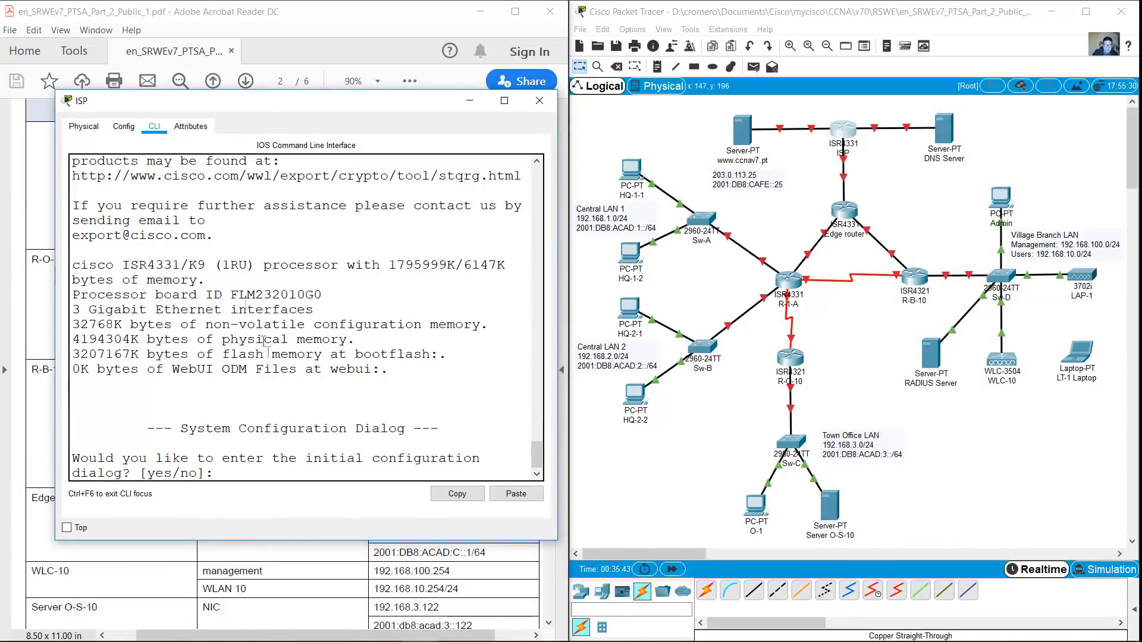
Skip initial setup, enter global configuration and set the hostname to ISP
type("o")
key("Return")
key("Return")
type("en")
key("Return")
type("conf term")
key("Return")
type("hostname ISP")
key("Return")
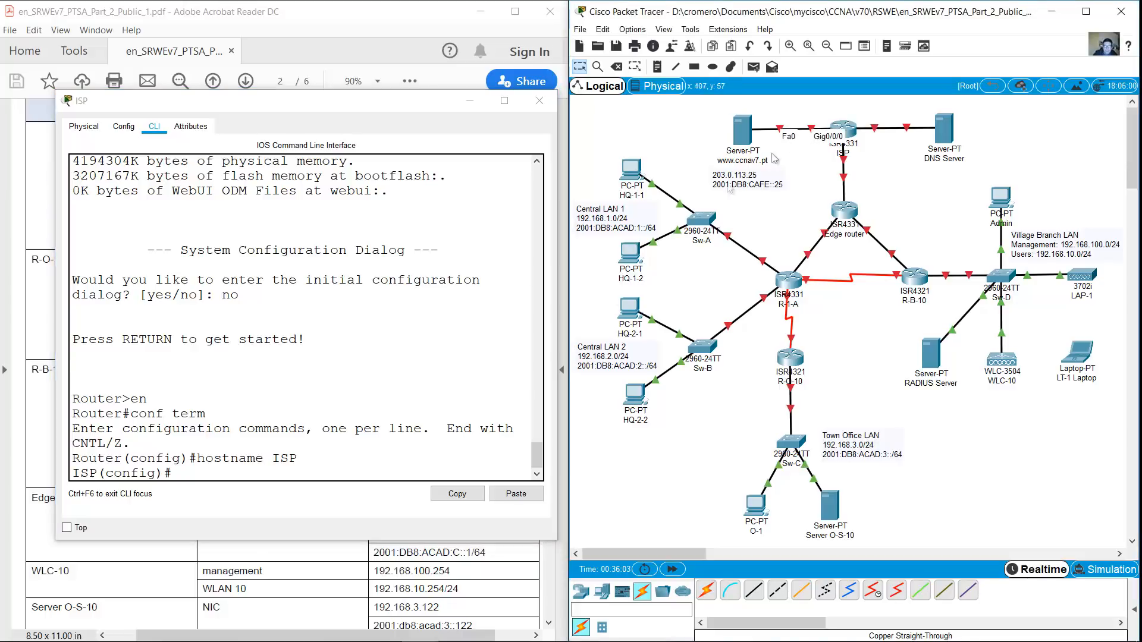
Give interface G0/0/0 the address 203.0.113.1 255.255.255.0
left_click(302, 353)
type("int g0/0/0")
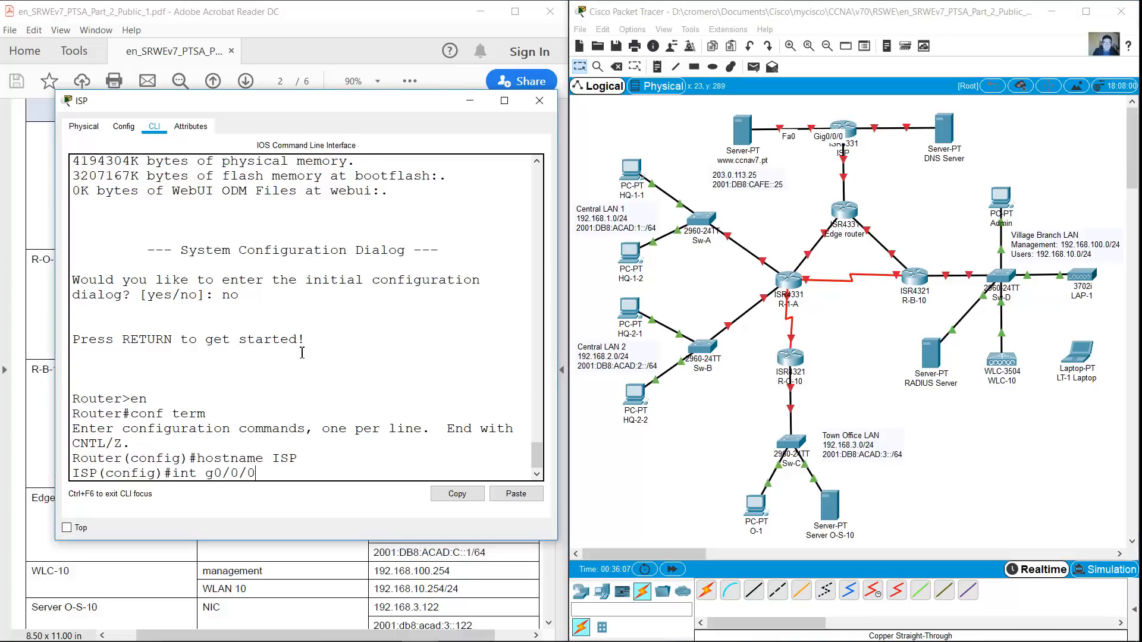
key("Return")
type("ip address")
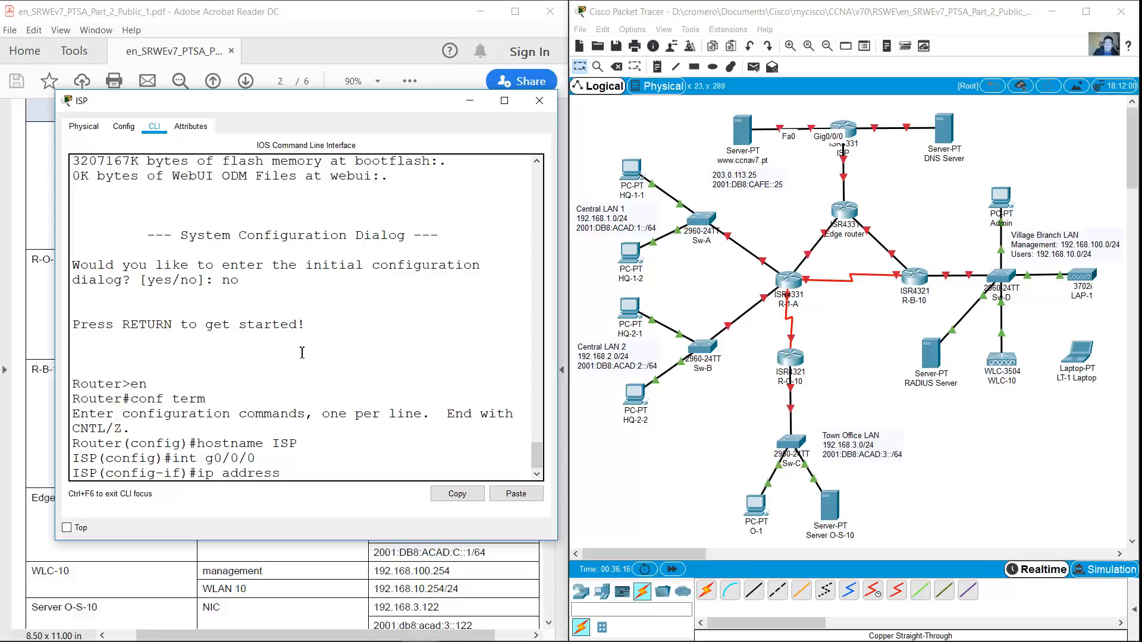
type(" 203.0.113.25255.255")
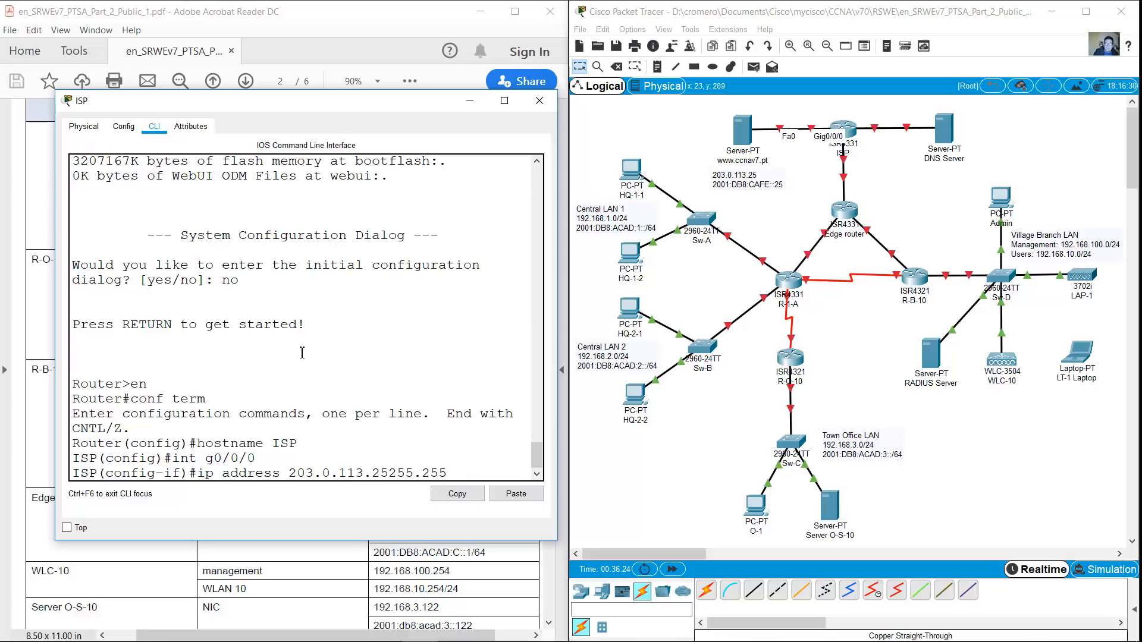
key("Left")
type("5.0")
left_click_drag(56, 271, 7, 271)
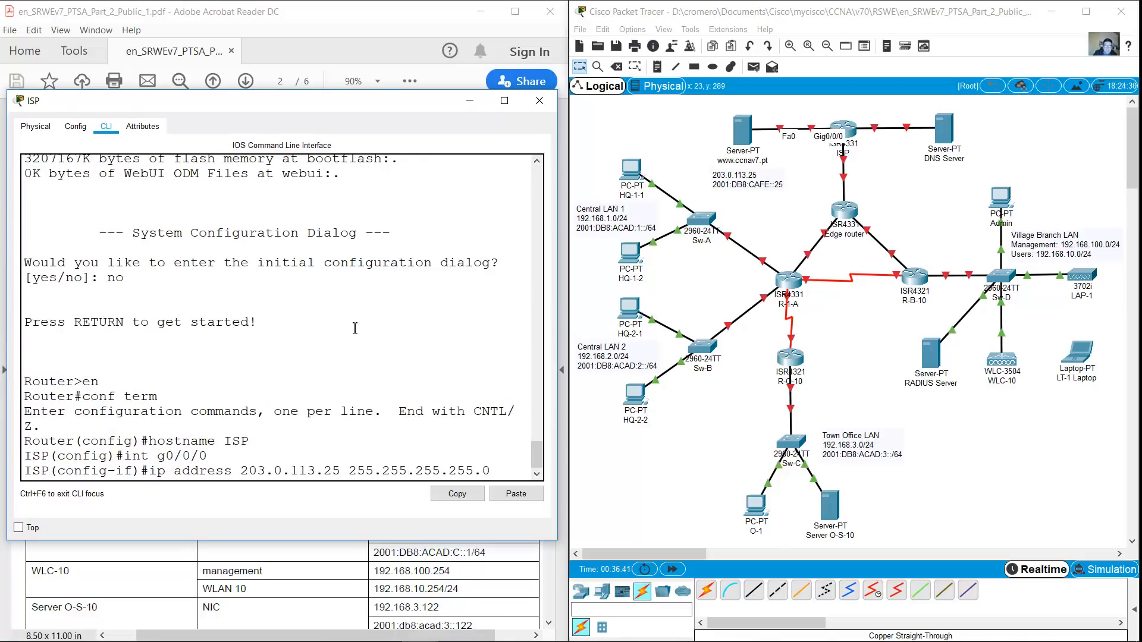
key("Left")
key("Left")
key("Left")
key("BackSpace")
key("BackSpace")
type("1")
key("End")
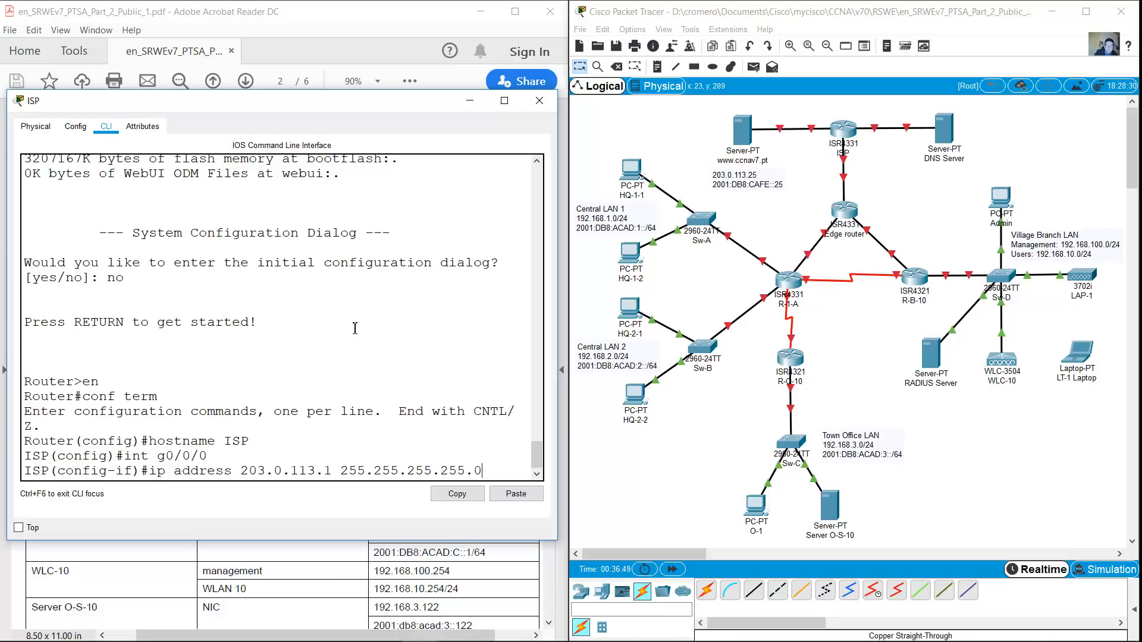
key("Return")
key("Up")
key("BackSpace")
key("BackSpace")
key("BackSpace")
key("BackSpace")
key("Return")
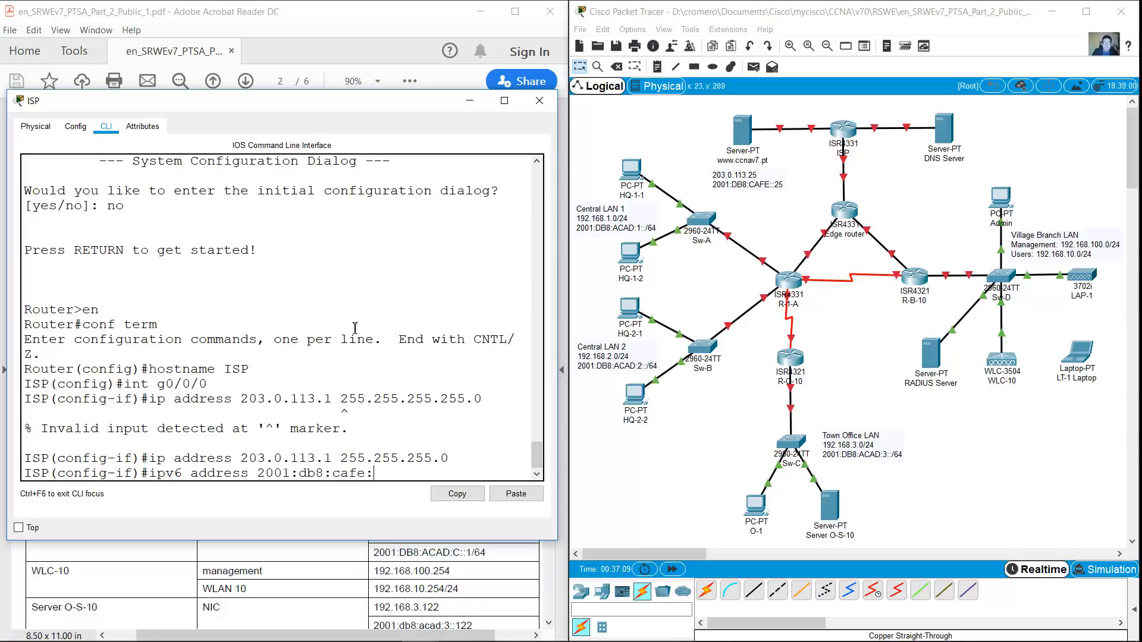
Add IPv6 2001:db8:cafe::1/64 to G0/0/0 and enable it with no shutdown
type("1/64")
key("Return")
type("no shutdown")
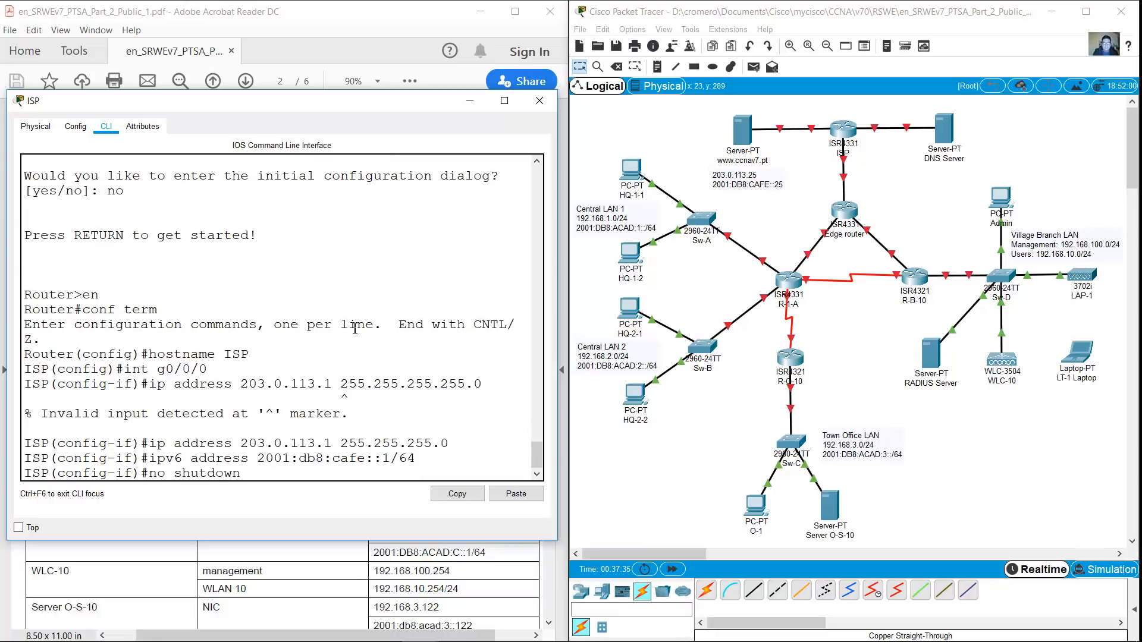
key("Return")
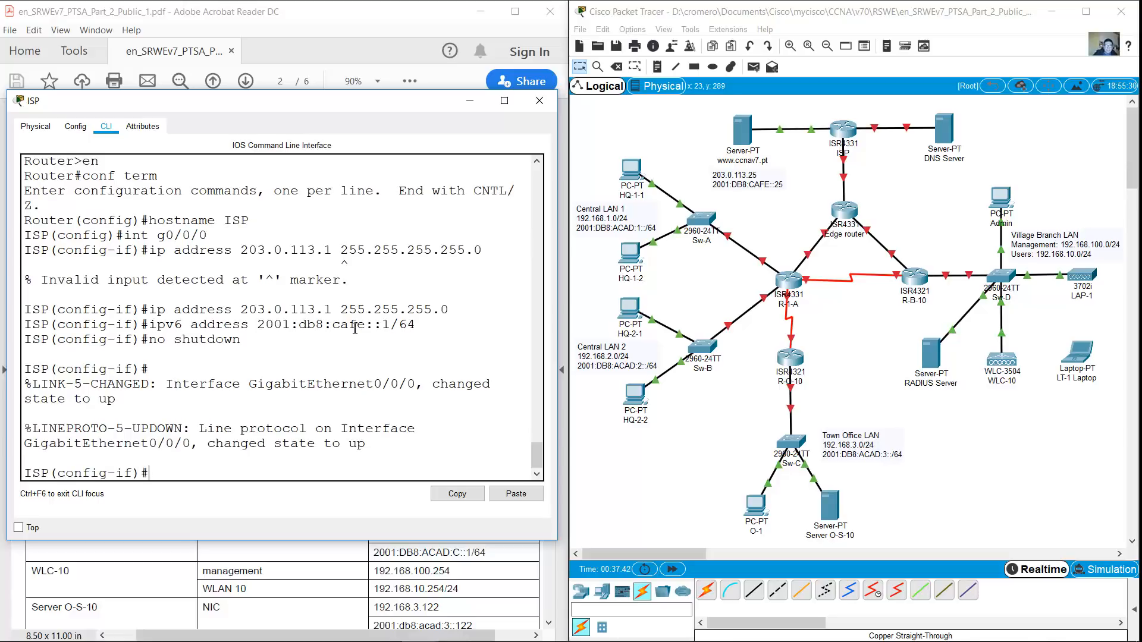
type("int g0/0/")
left_click(886, 152)
Enter interface G0/0/1 and assign 198.51.100.1 255.255.255.0
mouse_move(875, 130)
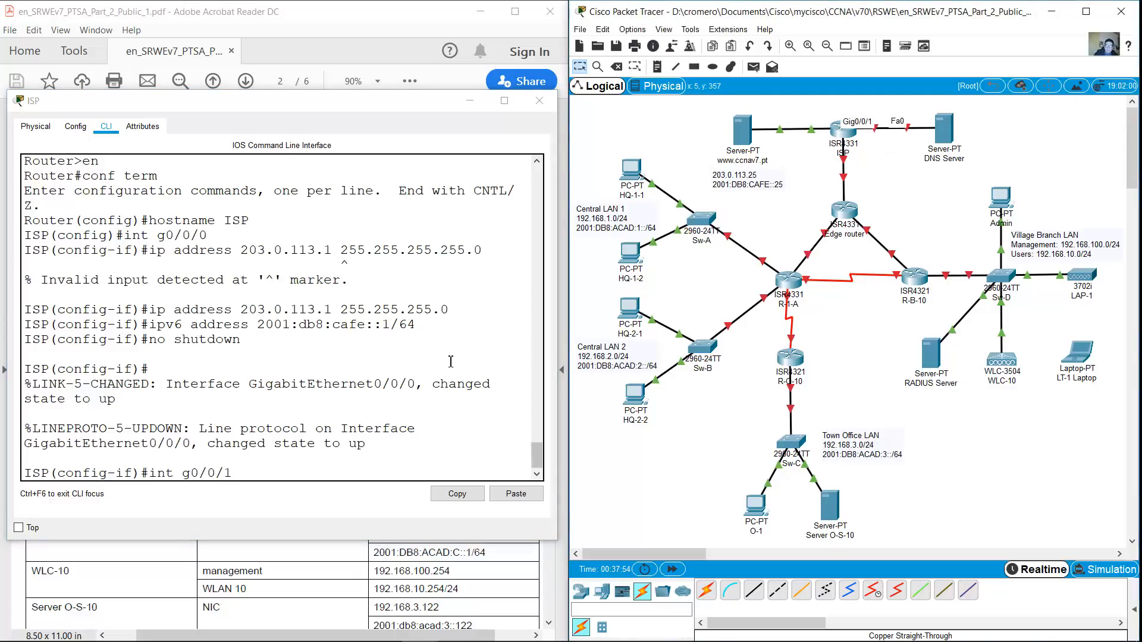
left_click(463, 359)
key("Return")
key("Up")
key("Up")
key("Up")
key("Up")
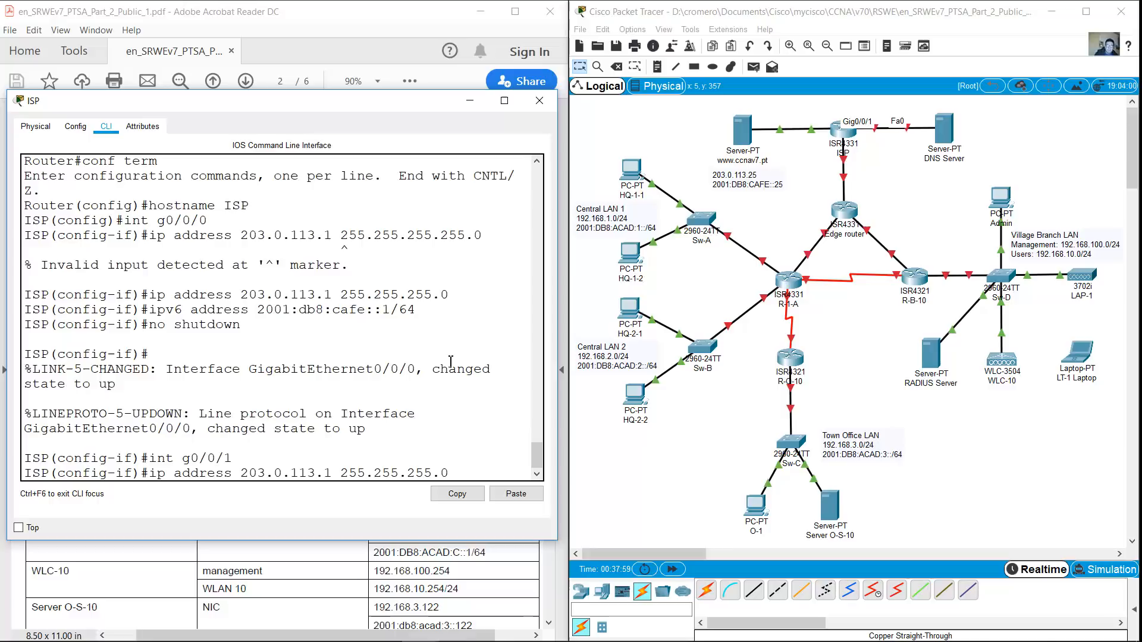
key("BackSpace")
key("BackSpace")
key("BackSpace")
key("BackSpace")
key("BackSpace")
key("BackSpace")
key("BackSpace")
key("BackSpace")
key("BackSpace")
key("BackSpace")
key("BackSpace")
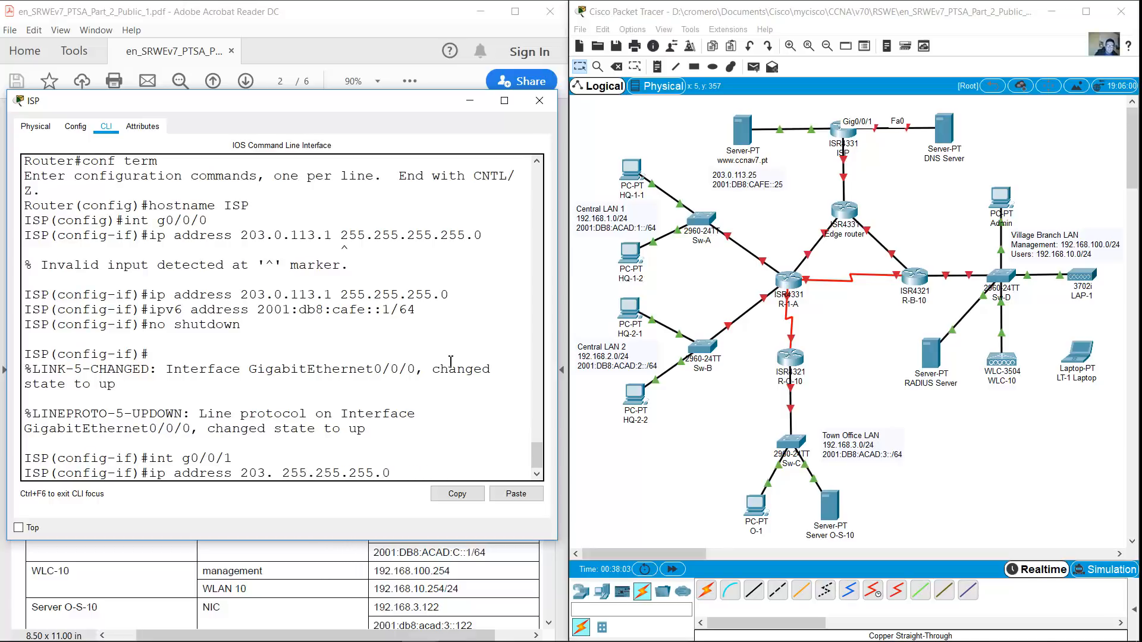
type("198")
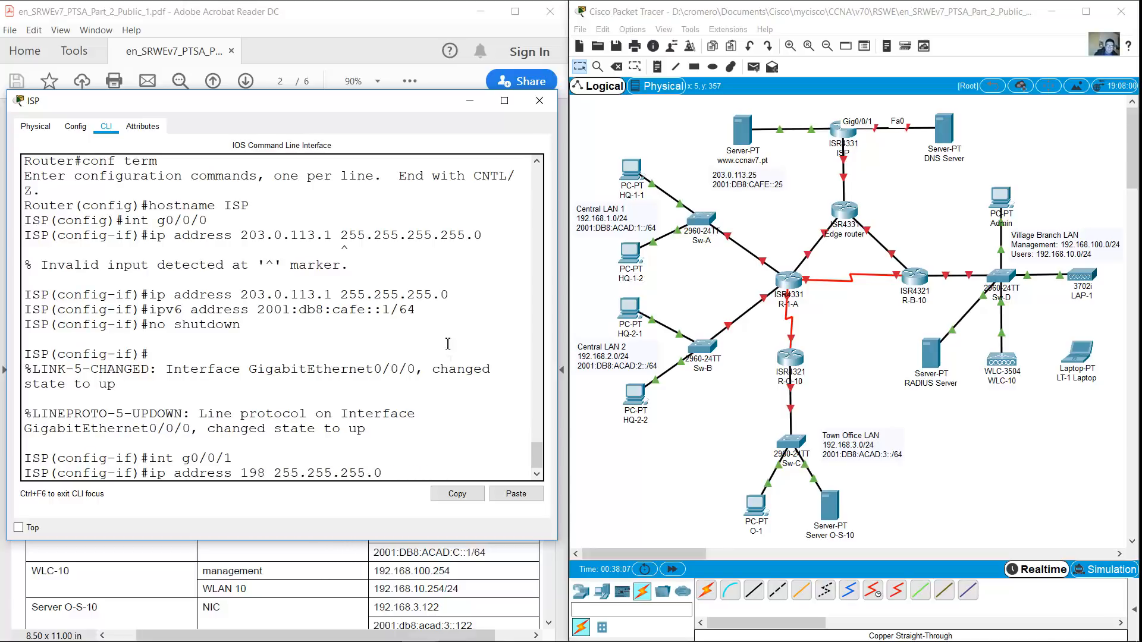
left_click_drag(333, 122, 864, 97)
scroll(268, 357, "down", 5)
left_click_drag(55, 424, 465, 443)
left_click_drag(862, 75, 833, 114)
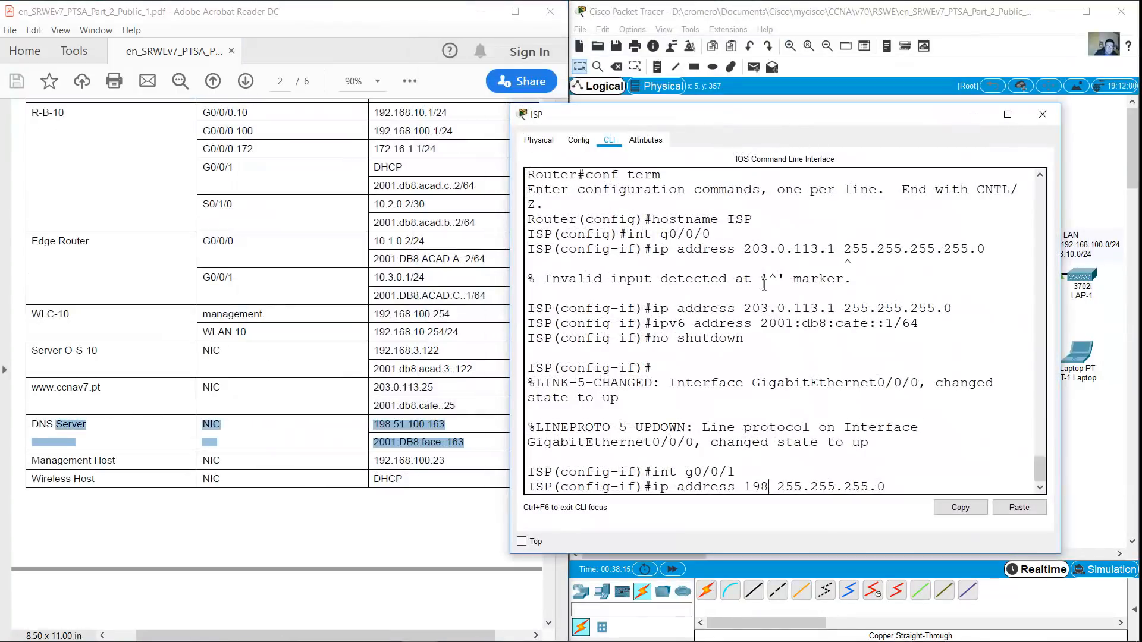
type(".51.100.1")
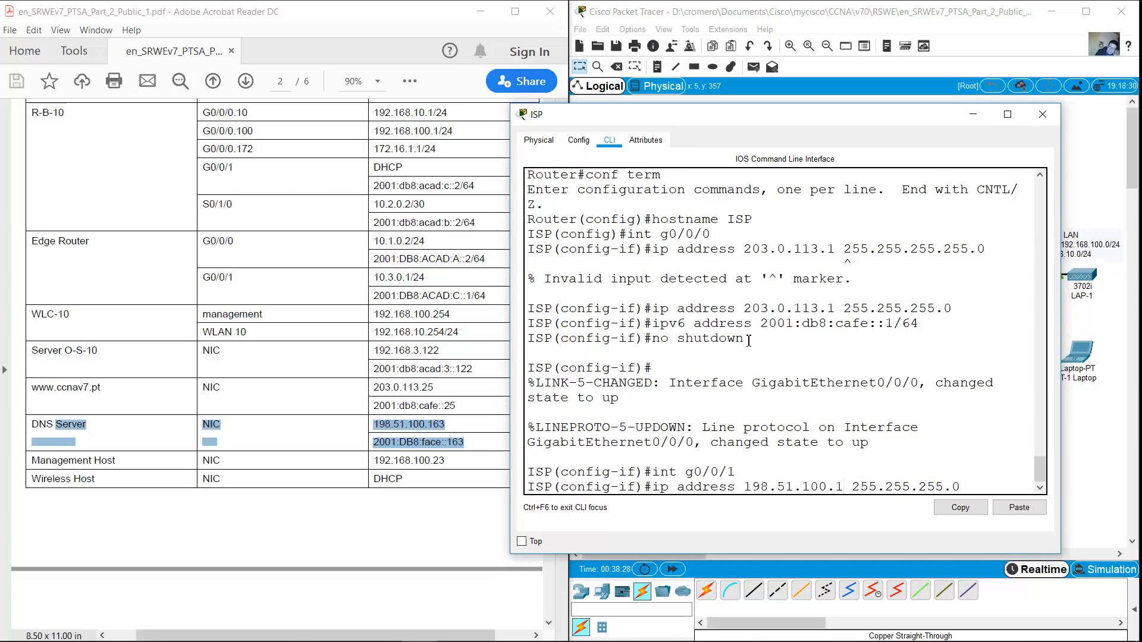
key("Return")
Add IPv6 2001:db8:face::1/64 to G0/0/1 and bring it up with no shutdown
type("ipv6 address 200")
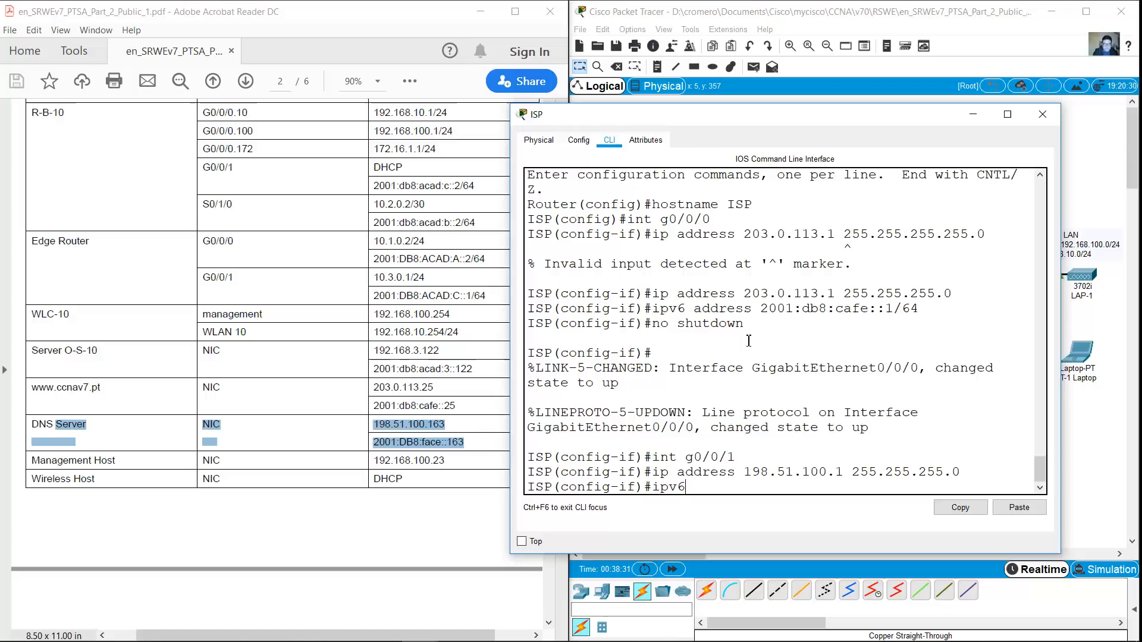
type("db8")
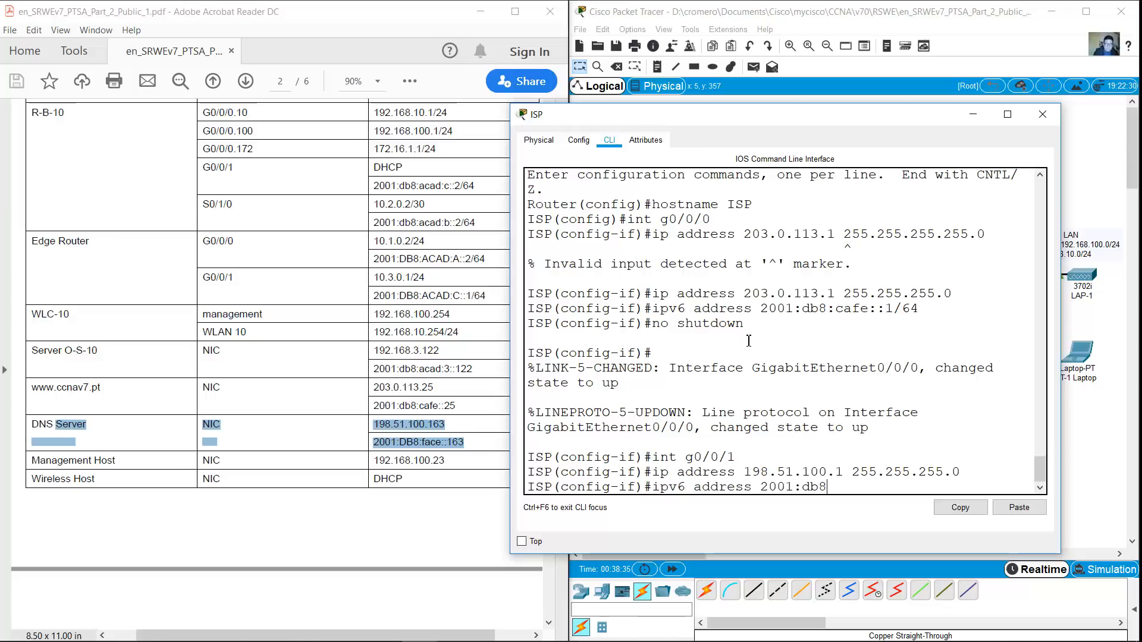
type(":face::1/64")
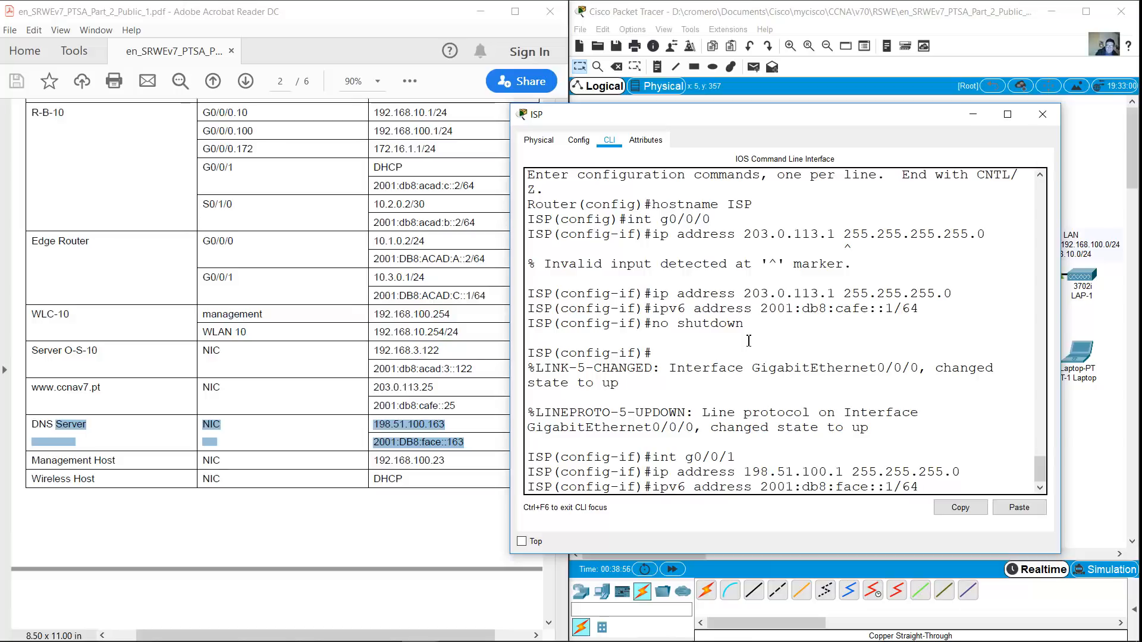
key("Return")
type("no shutdown")
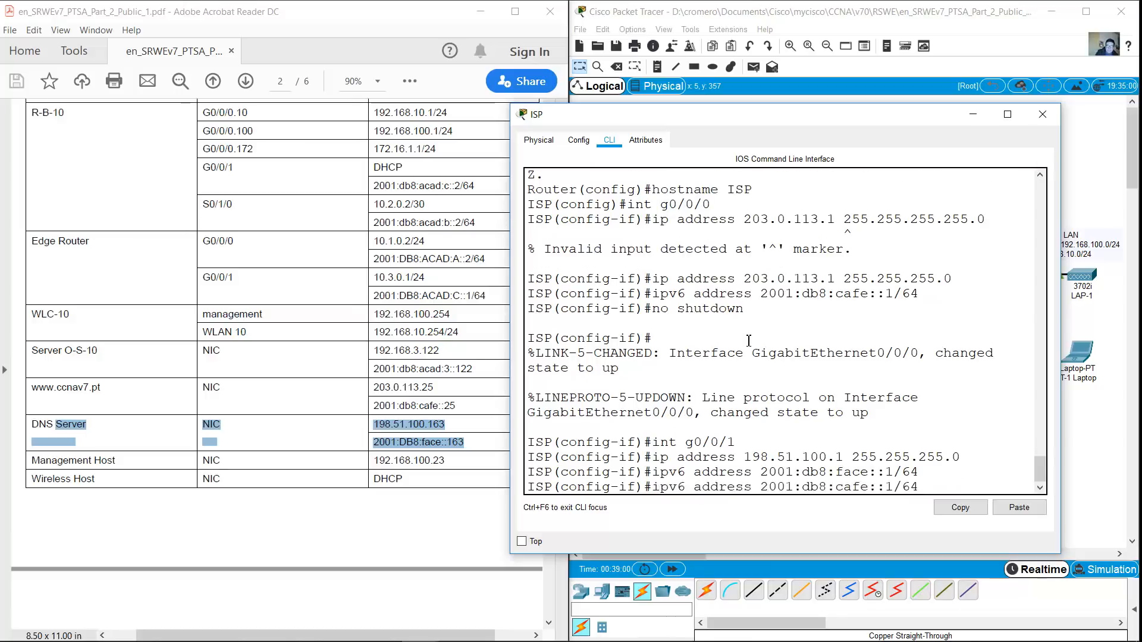
key("Return")
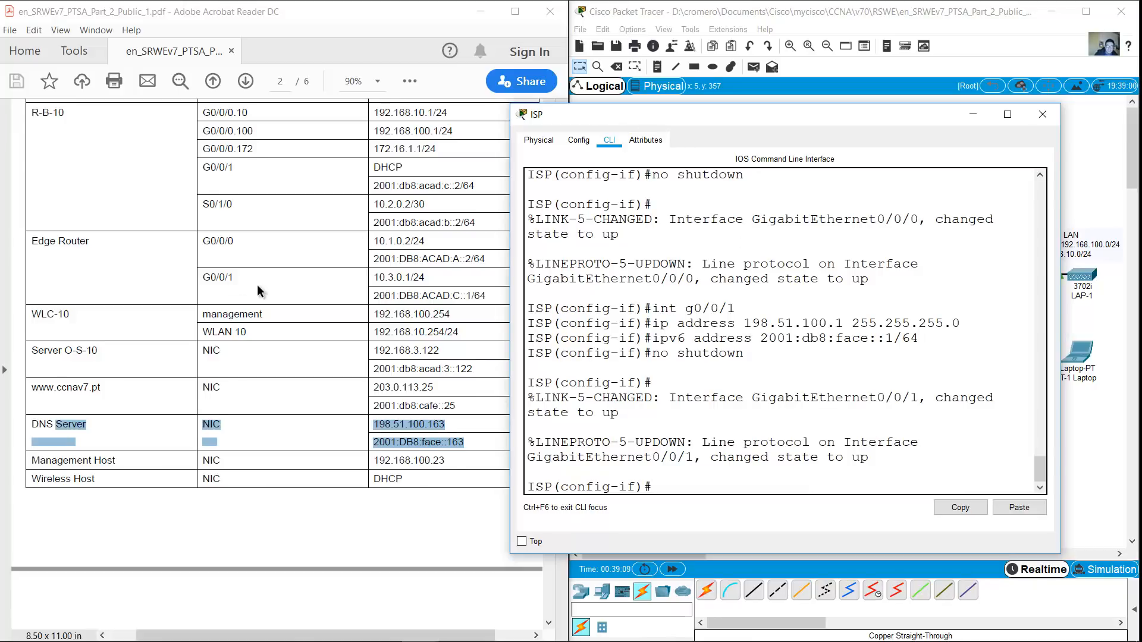
scroll(260, 292, "up", 1)
left_click_drag(696, 123, 209, 108)
left_click(828, 160)
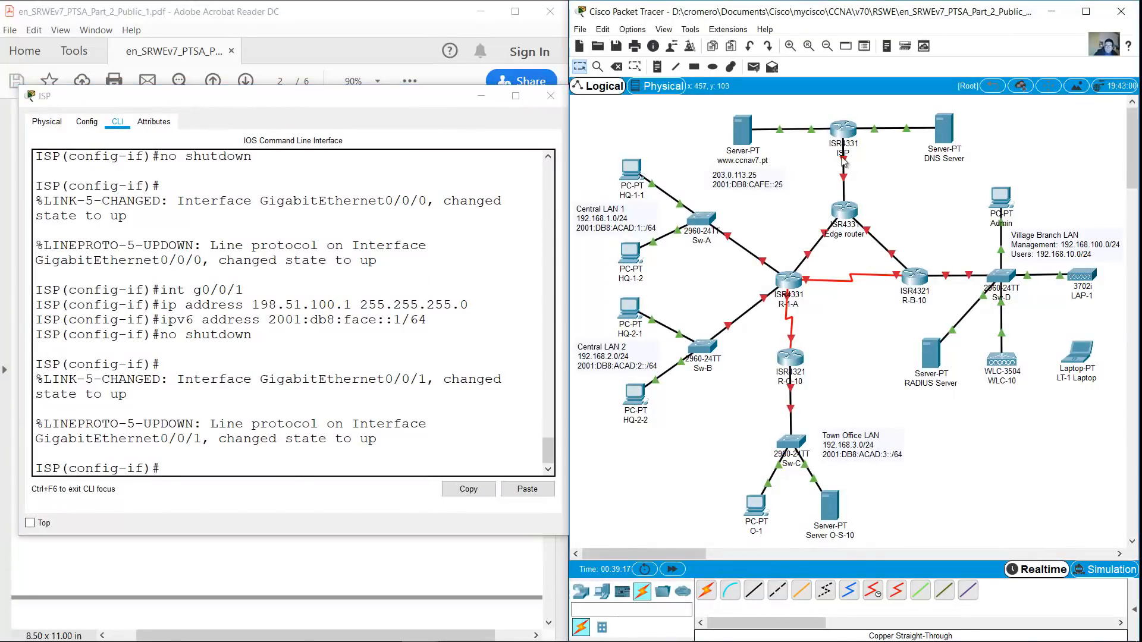
Enter interface G0/0/2 and assign 209.165.200.225 255.255.255.252
left_click(392, 381)
key("Up")
key("Up")
key("Up")
key("Up")
key("BackSpace")
type("2")
key("Return")
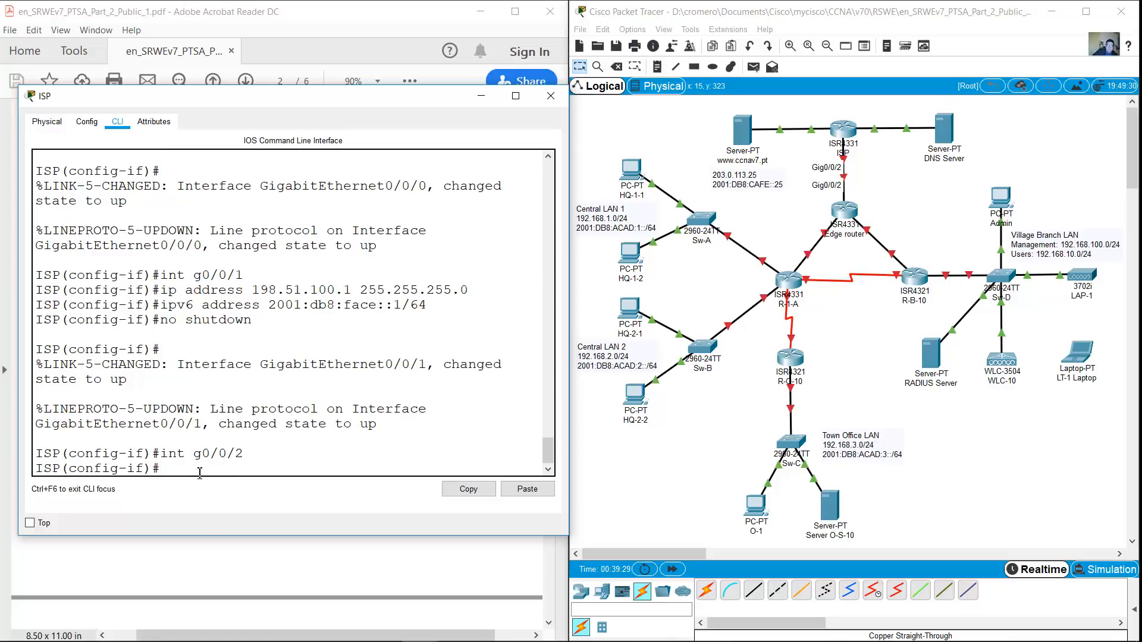
key("Up")
key("Up")
key("Up")
key("Up")
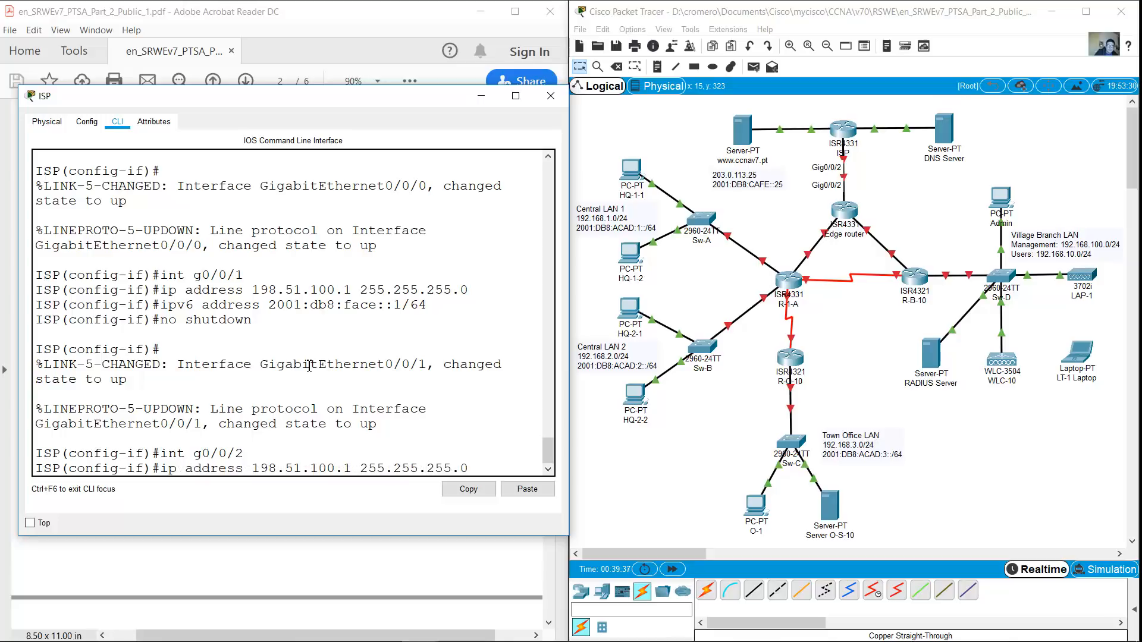
key("BackSpace")
key("BackSpace")
key("BackSpace")
key("BackSpace")
key("BackSpace")
key("BackSpace")
key("BackSpace")
key("BackSpace")
key("BackSpace")
key("BackSpace")
key("BackSpace")
key("BackSpace")
type("209.6")
key("BackSpace")
type("165.200.225")
key("End")
key("BackSpace")
type("252")
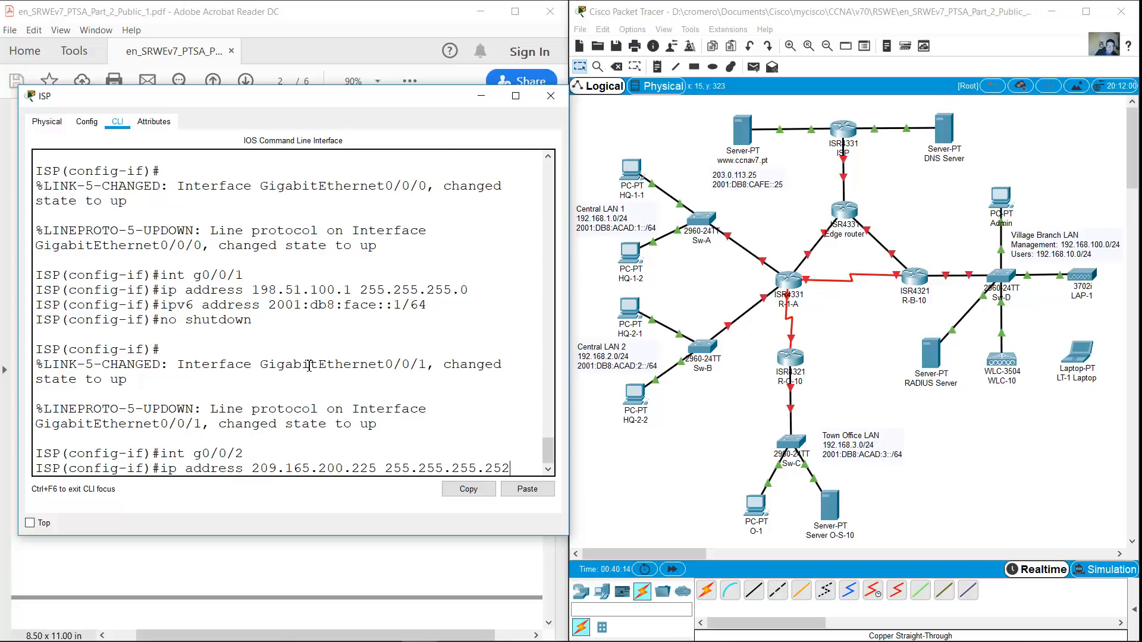
key("Return")
Add IPv6 2001:db8:fefe::225/64 to G0/0/2, enable it, and minimize the ISP console
key("Up")
key("Up")
key("Up")
key("Up")
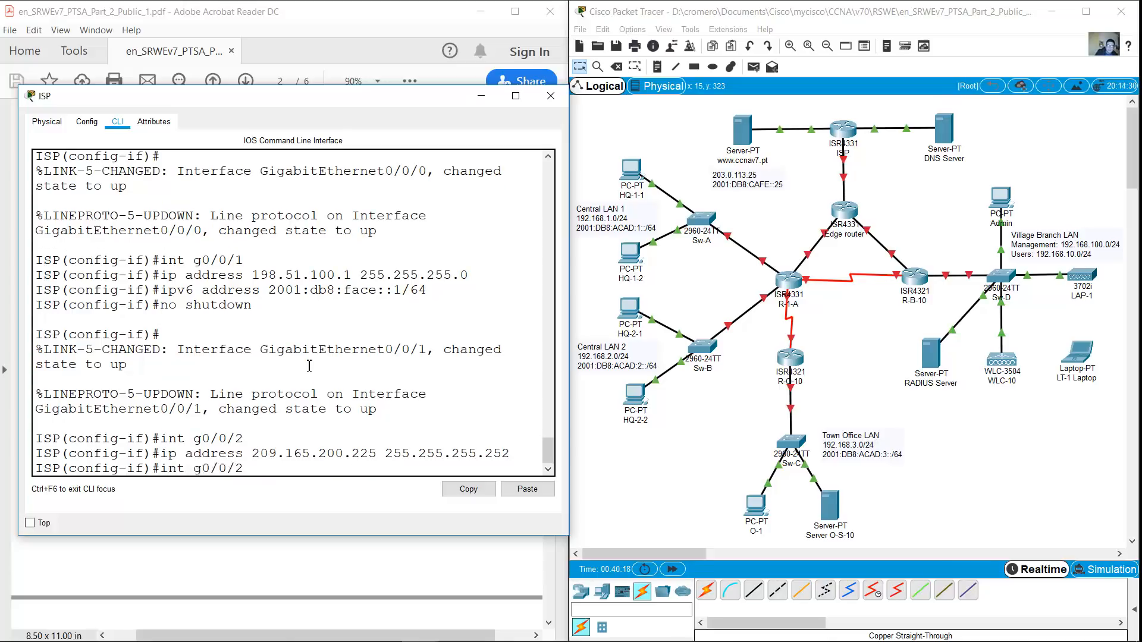
key("BackSpace")
key("BackSpace")
key("BackSpace")
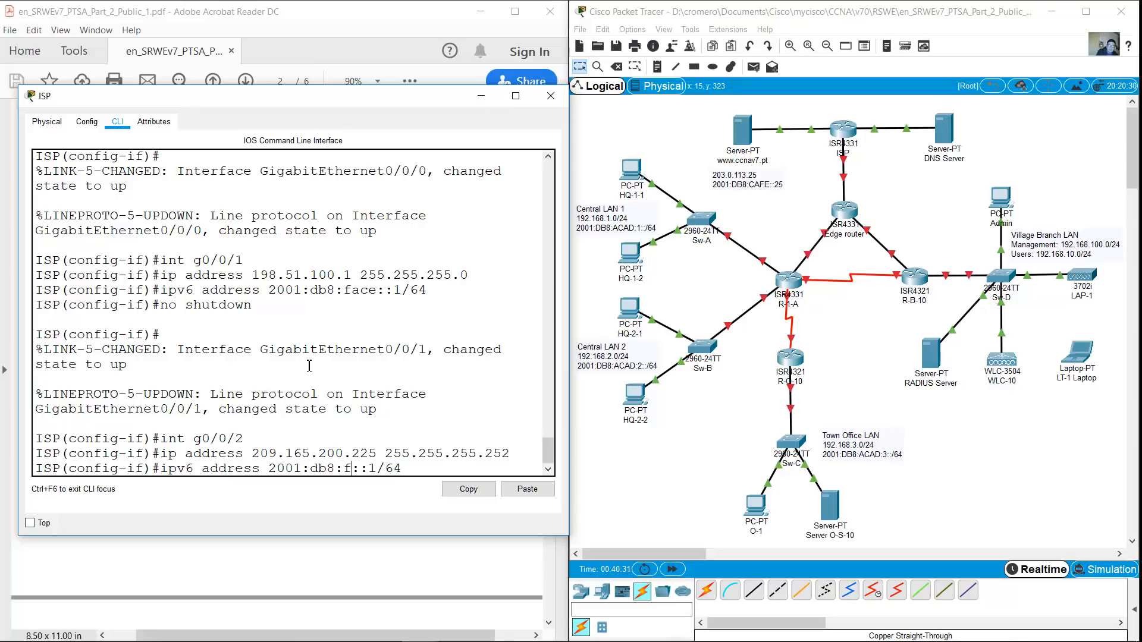
type("efe")
key("Left")
key("BackSpace")
type("225")
key("Return")
key("Up")
key("Up")
key("Up")
key("Up")
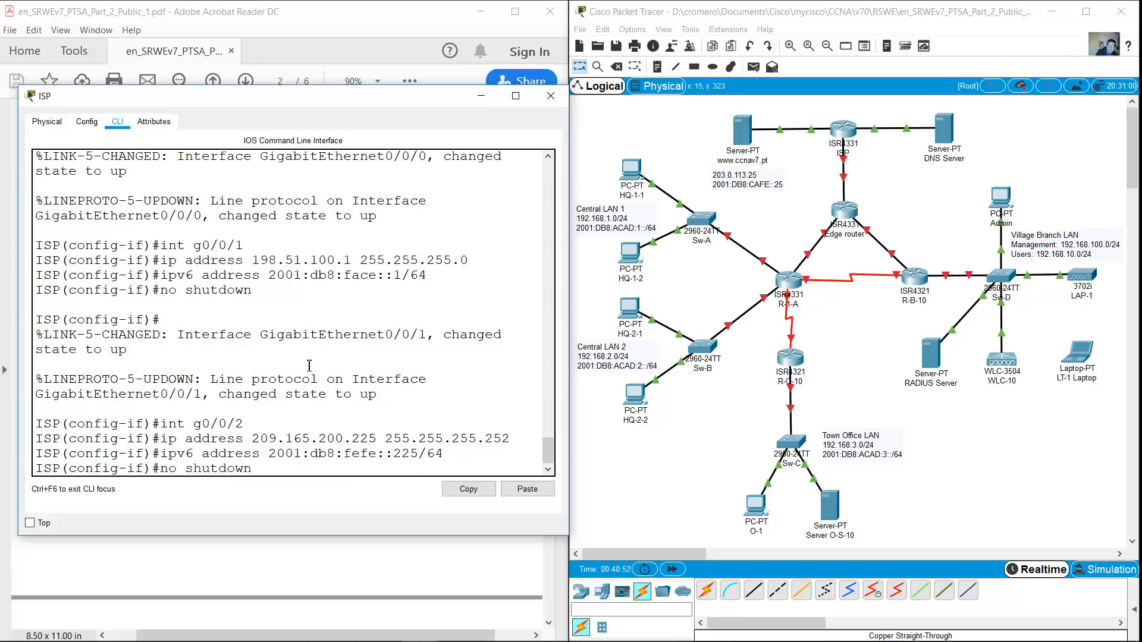
key("Return")
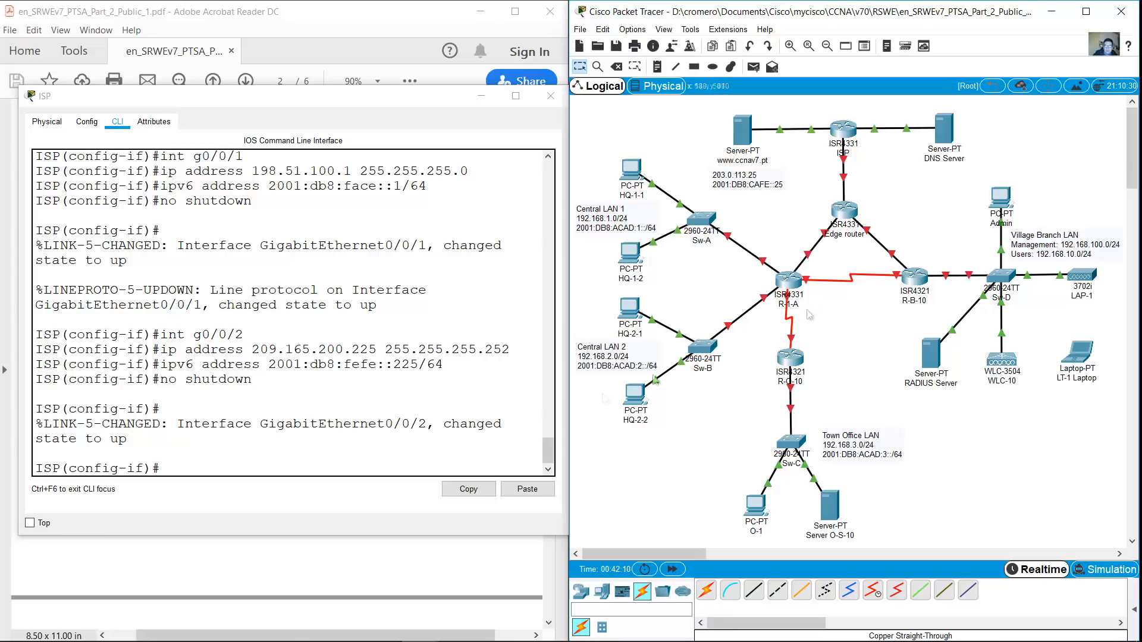
left_click(482, 96)
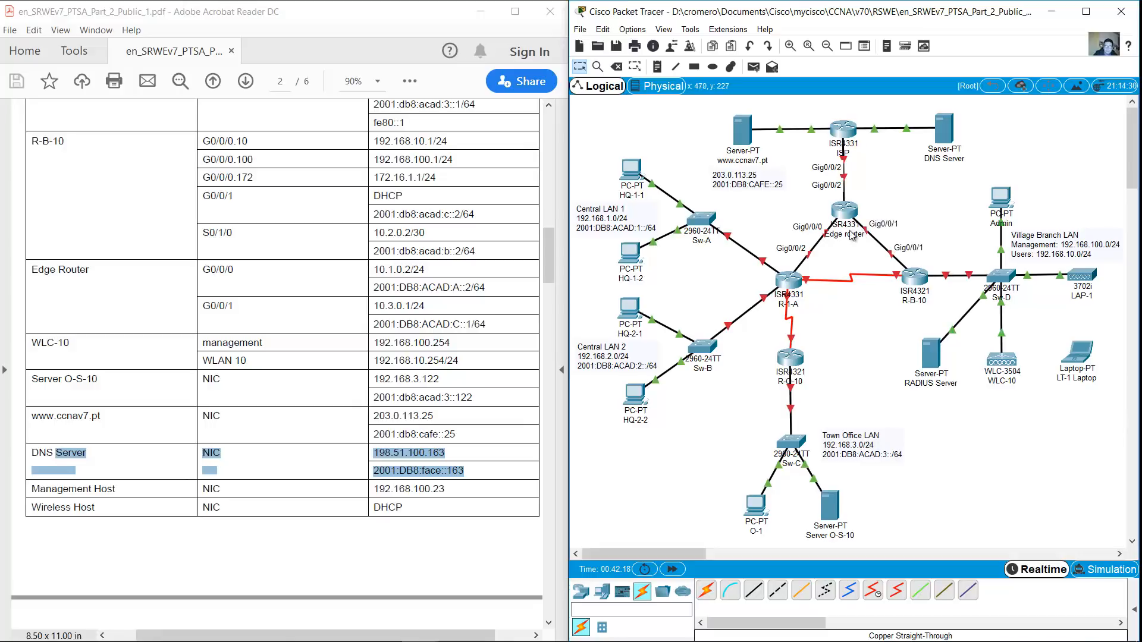
In the Edge router's CLI, skip the setup dialog, enter configuration mode, and set hostname Edge
left_click(847, 212)
left_click_drag(935, 453, 1130, 627)
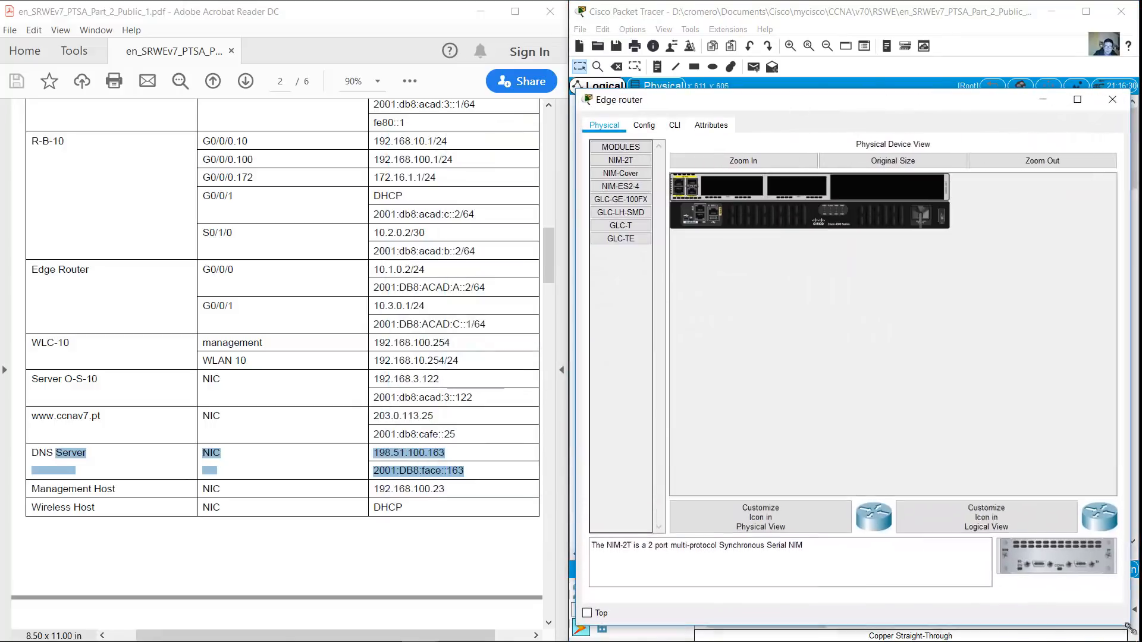
left_click(674, 125)
type("no")
key("Return")
key("Return")
type("en")
key("Return")
type("conf term")
key("Return")
type("hostname EdgeRou")
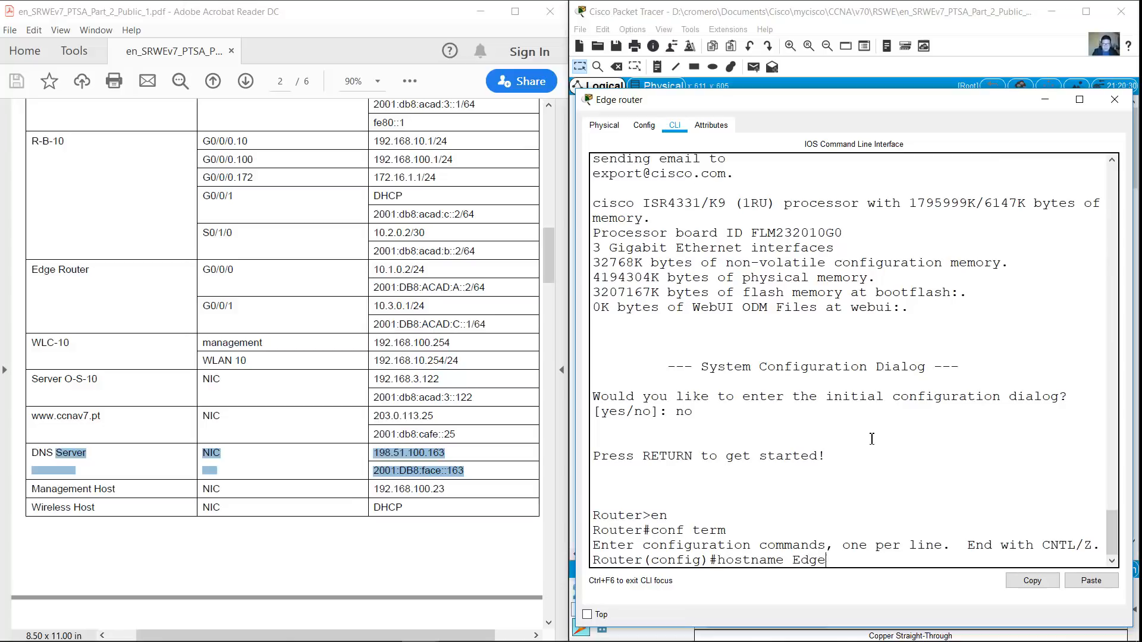
key("BackSpace")
key("BackSpace")
key("BackSpace")
key("Return")
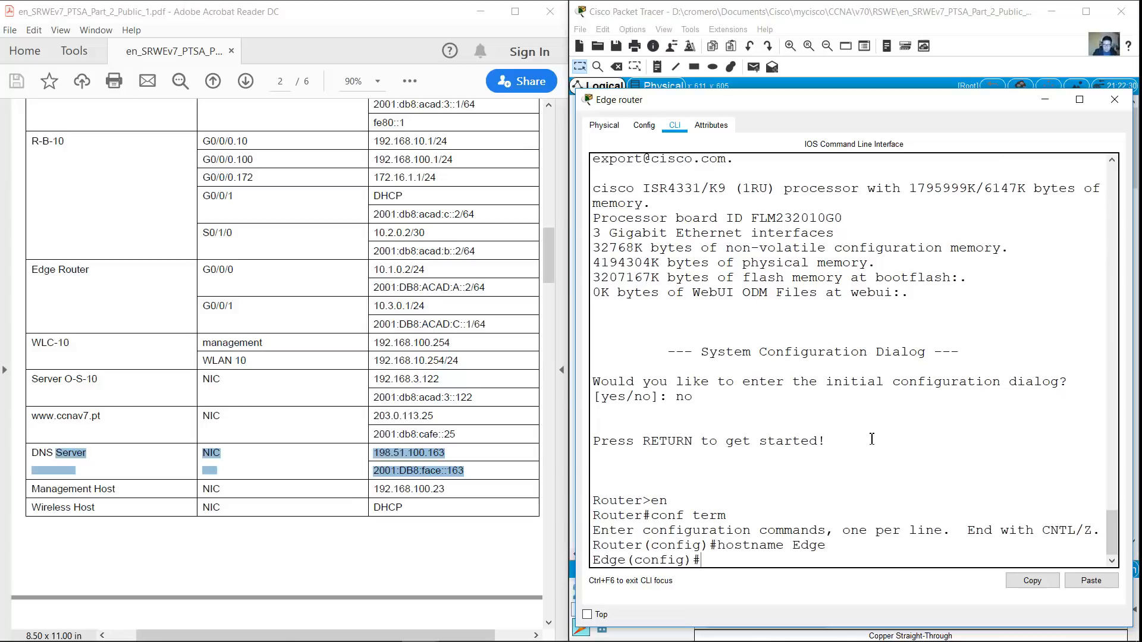
Using the addressing table, give G0/0/2 the IPv4 address 209.165.200.226 255.255.255.252
left_click(490, 300)
left_click_drag(556, 278, 548, 249)
left_click(851, 509)
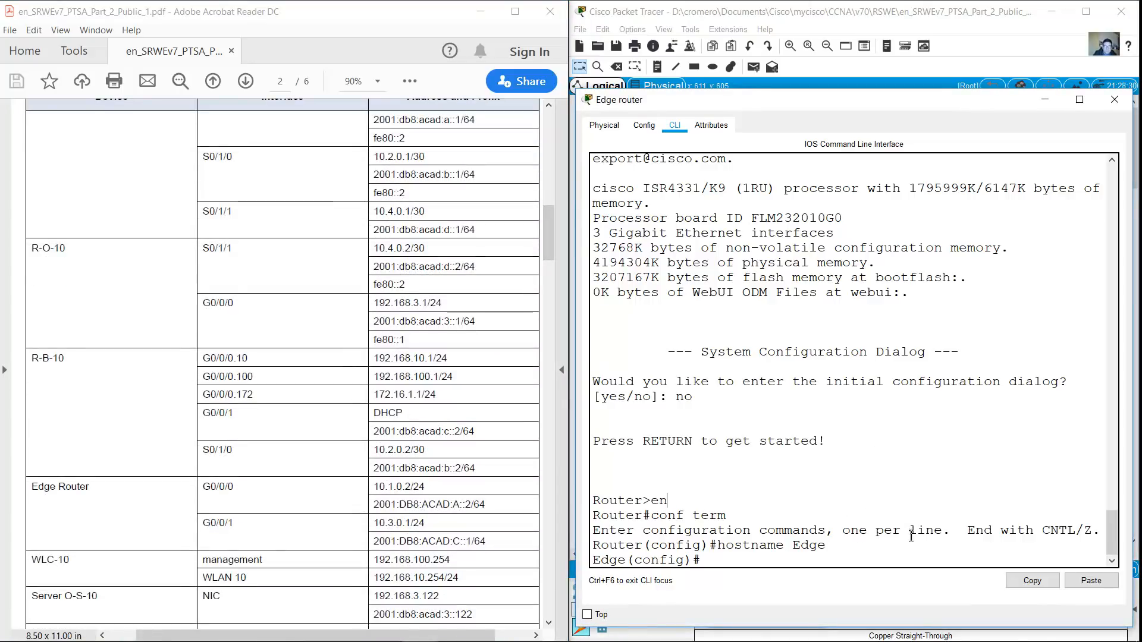
type("int g0/07")
key("BackSpace")
type("/2")
key("Return")
type("ip addres")
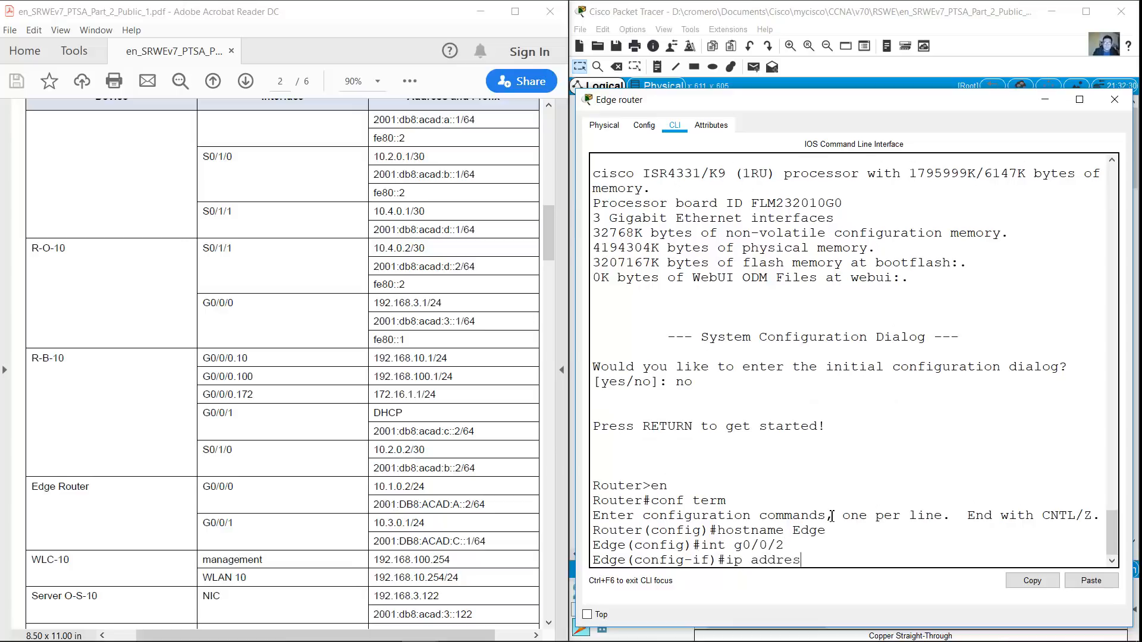
type("s 209.165.200.226 255.255.255.252")
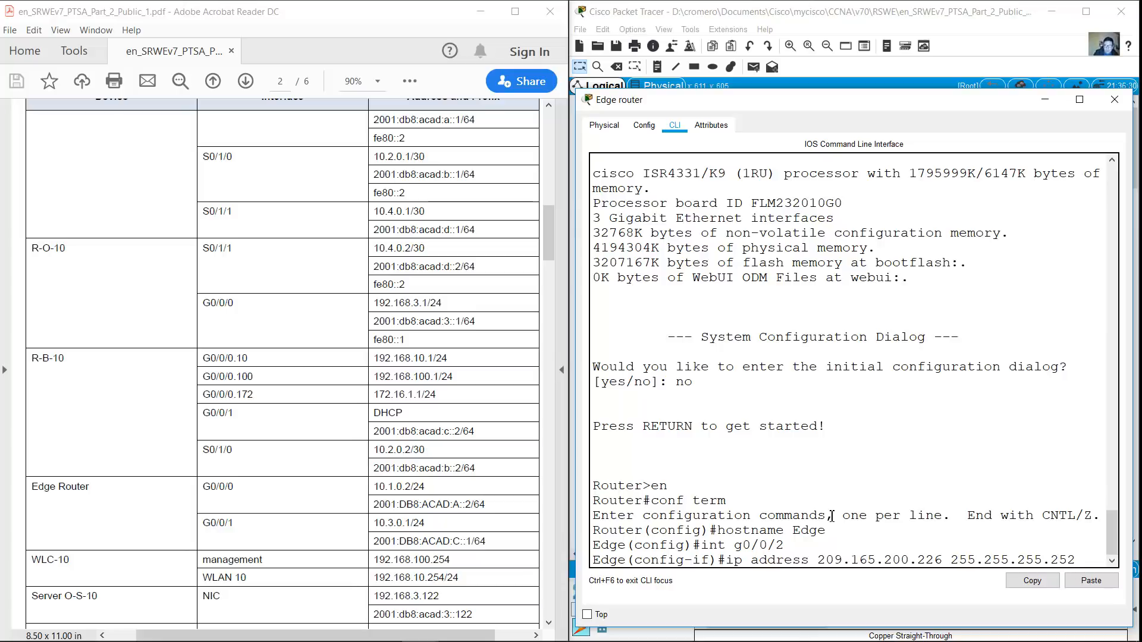
key("Return")
Add IPv6 address 2001:db8:fefe::226/64 to G0/0/2 and bring the interface up
type("ipv6 address ")
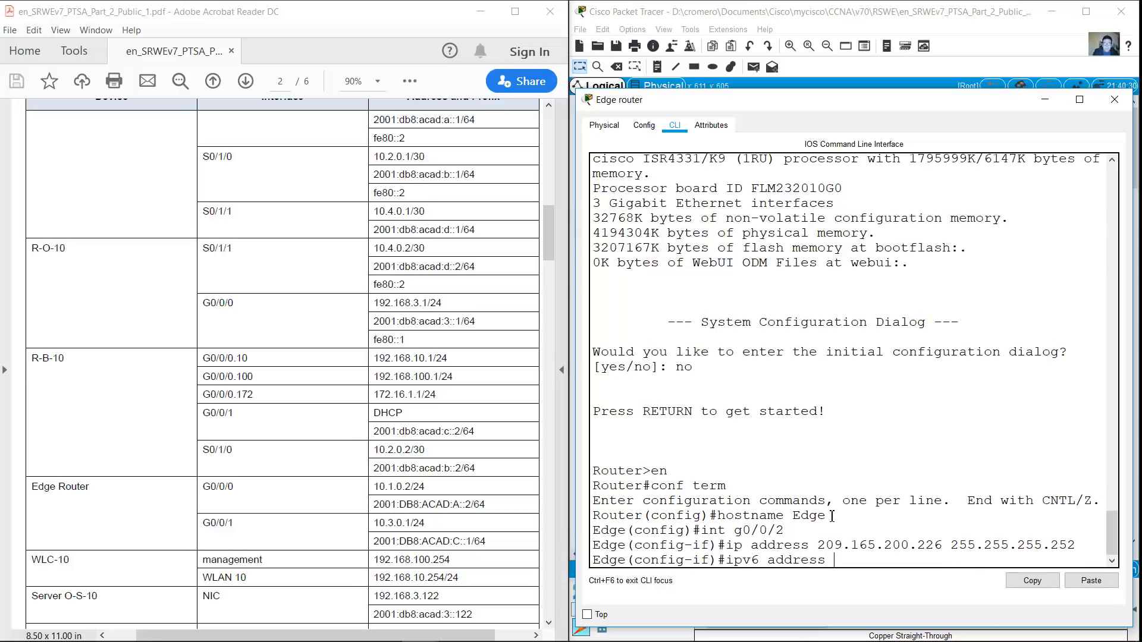
type("2001:db8:fefe::226/64")
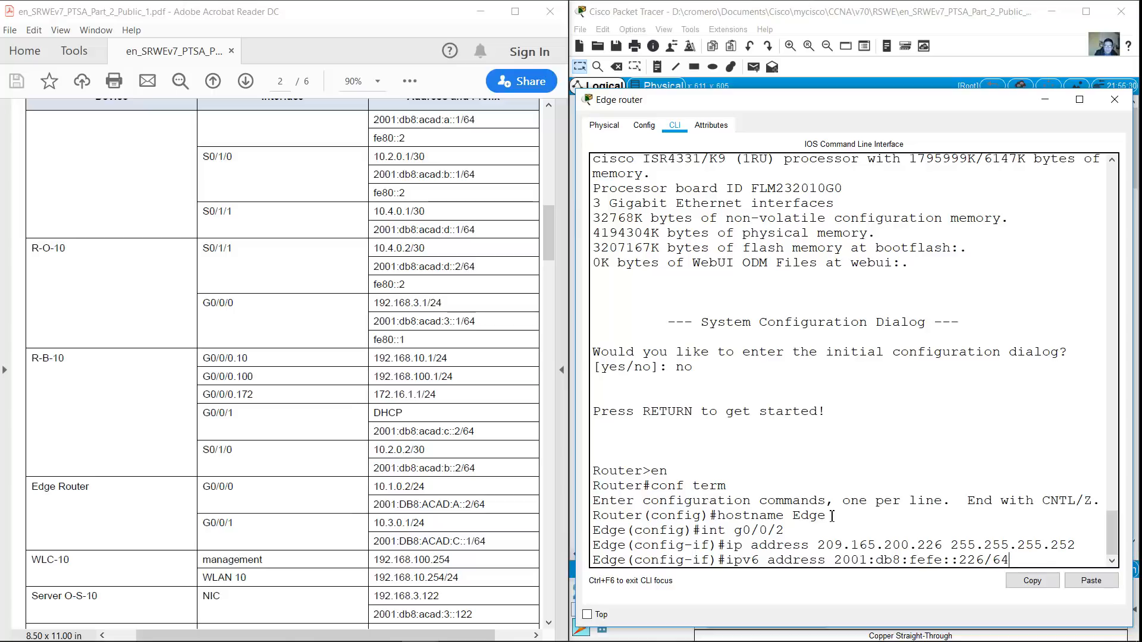
key("Return")
type("no shutdown")
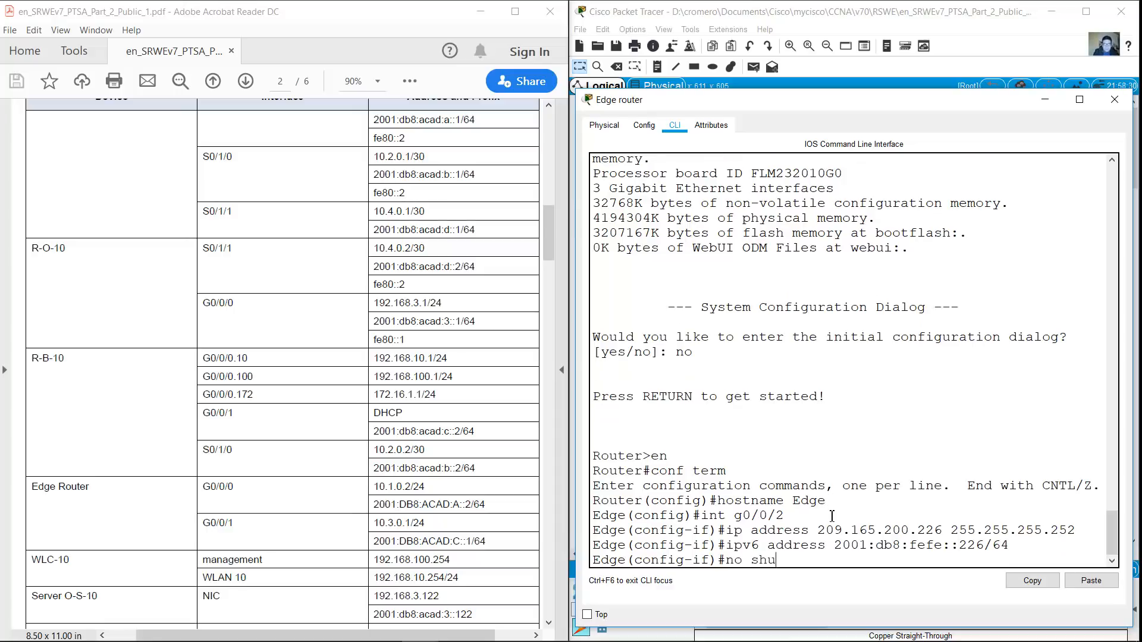
key("Return")
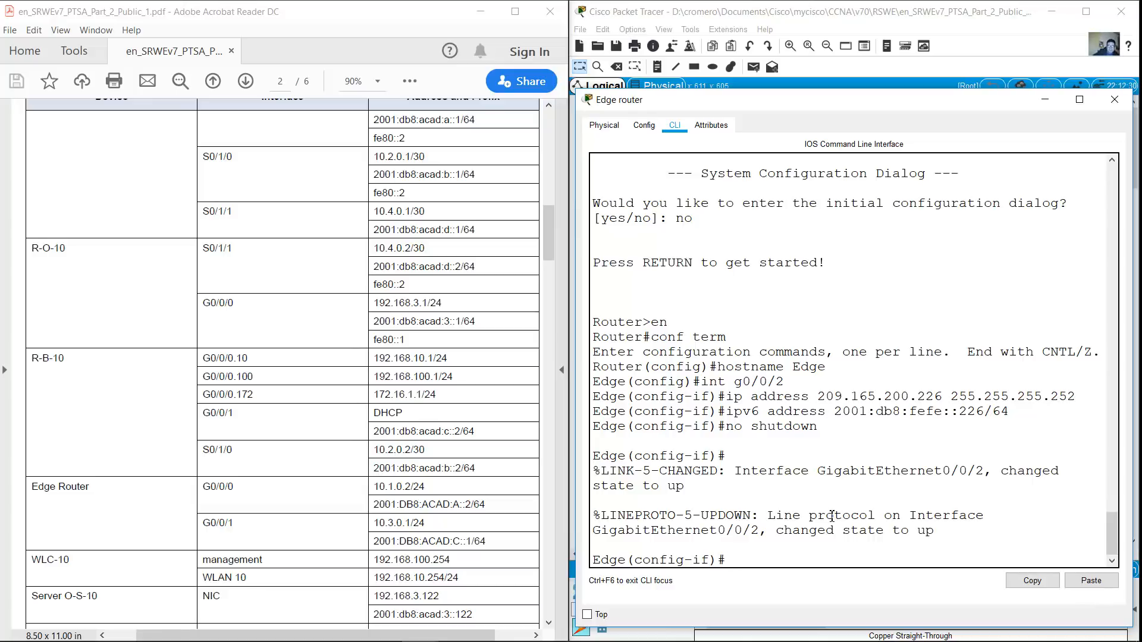
left_click(1114, 99)
Enable IPv6 unicast routing on the ISP router
left_click(847, 132)
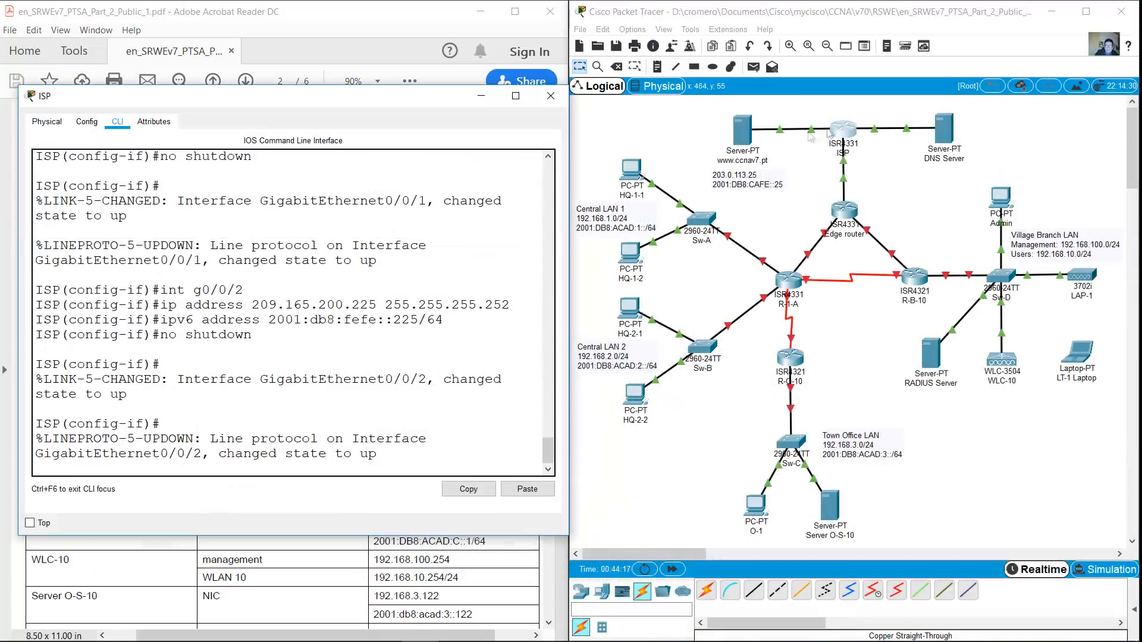
type("exit")
key("Return")
type("ipv6 unicast-routing")
key("Return")
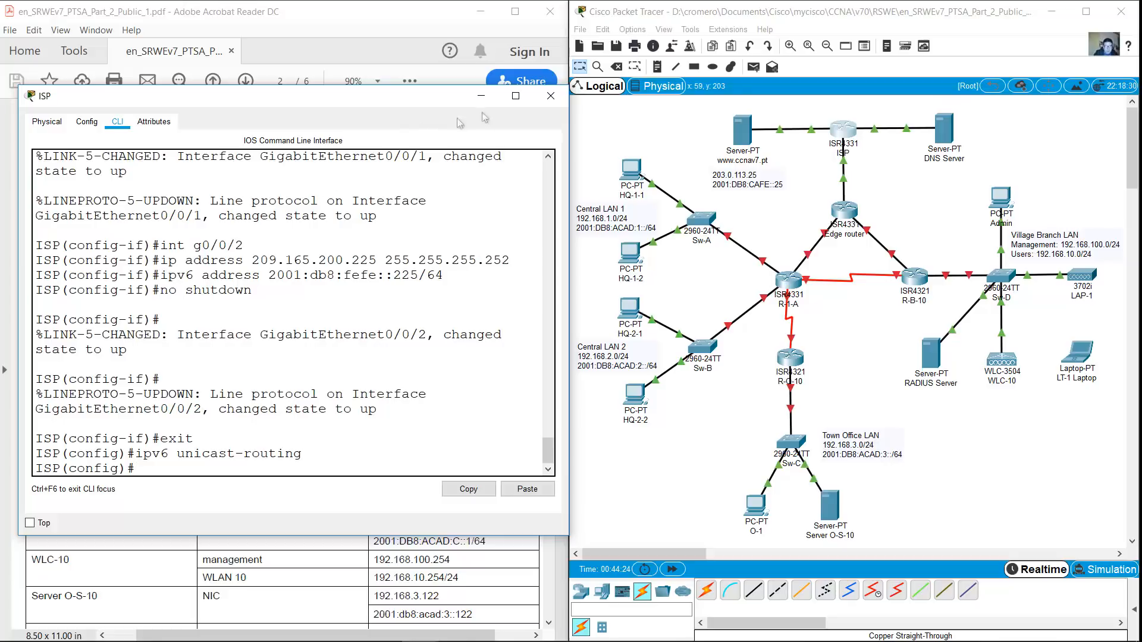
left_click(550, 96)
Enable IPv6 unicast routing on Edge and enter interface G0/0/0 configuration
left_click(844, 210)
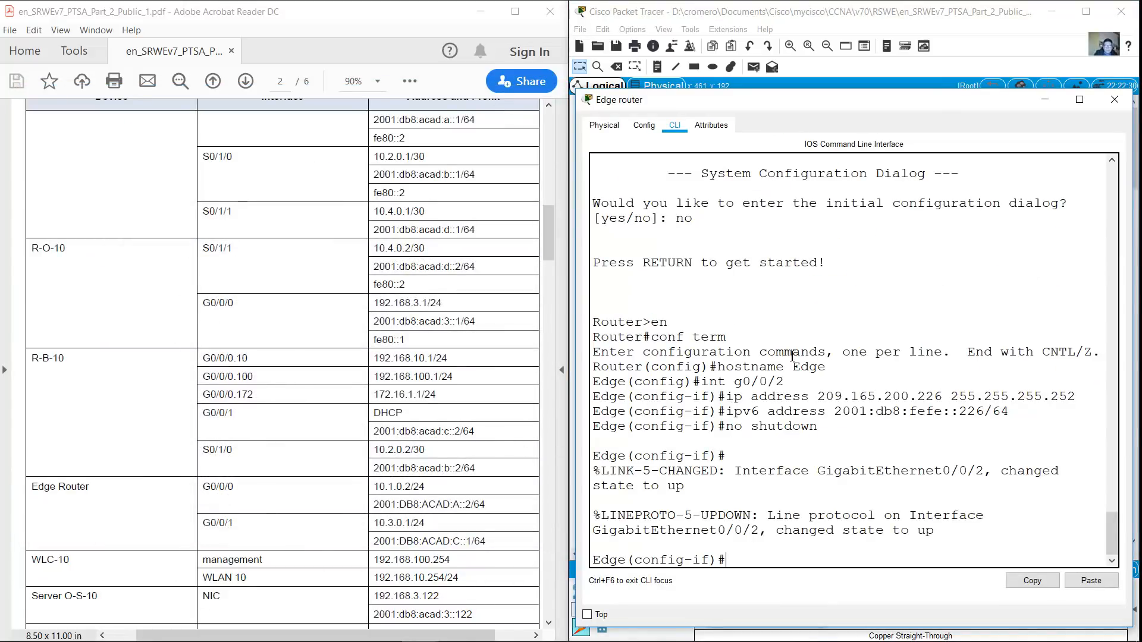
type("exit")
key("Return")
type("ipv6 unicast-routing")
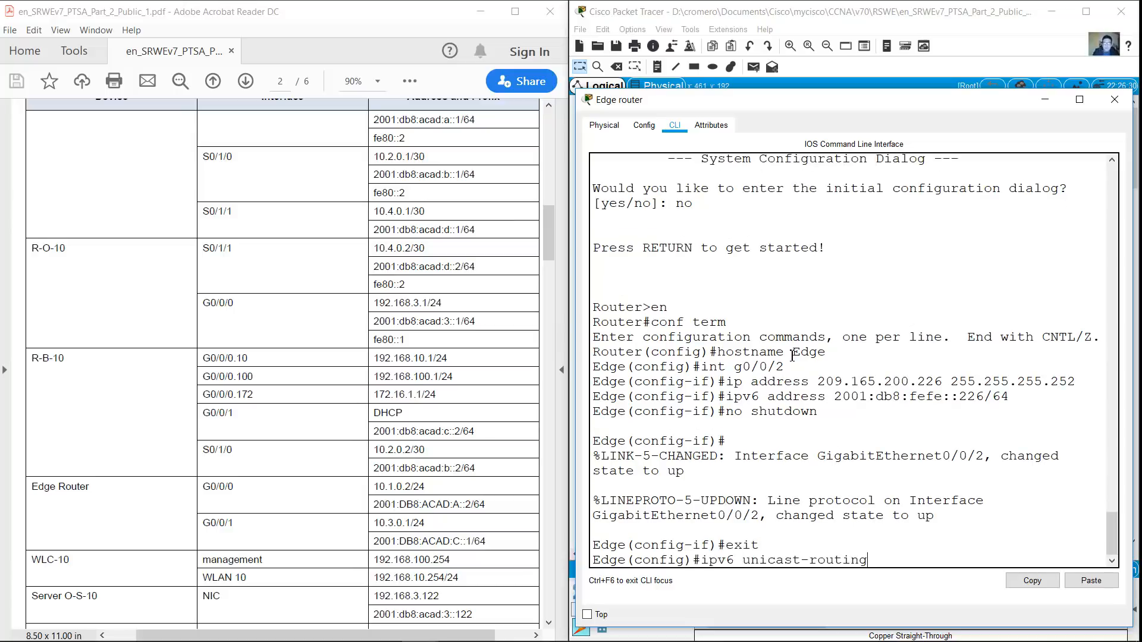
key("Return")
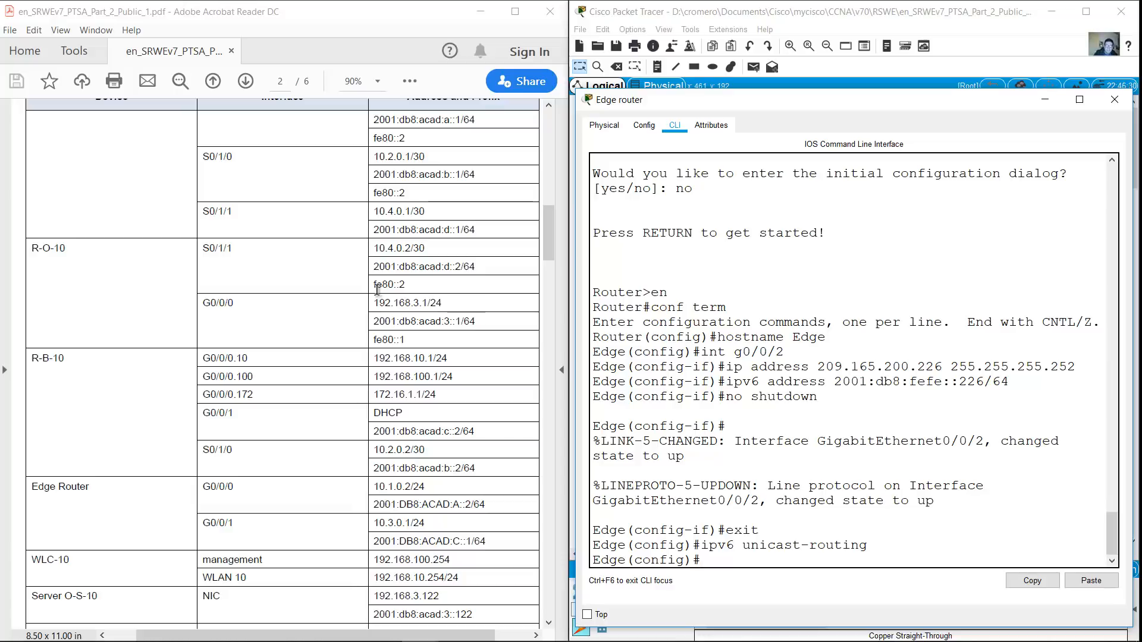
type("int g0/0/0")
key("Return")
key("Up")
key("Up")
key("Up")
key("Up")
key("Up")
key("Up")
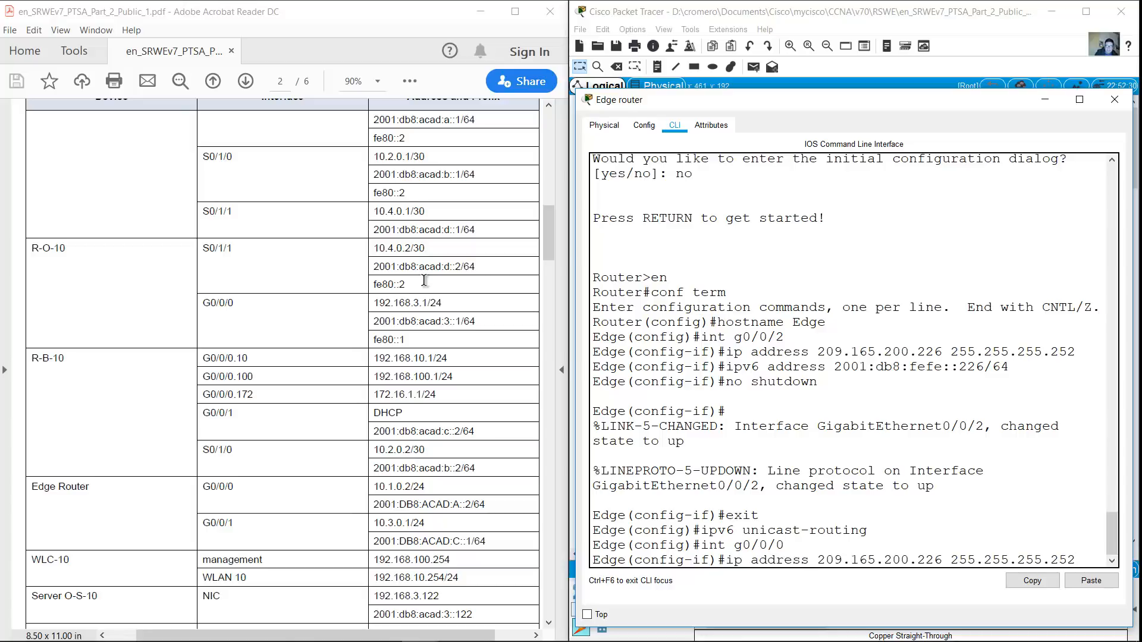
Give Edge's G0/0/0 the IPv4 address 10.1.0.2 255.255.255.0
key("Left")
key("Left")
key("Left")
key("Left")
key("Left")
key("Left")
key("Left")
key("Left")
key("Left")
key("Left")
key("Left")
key("Left")
key("Left")
key("Left")
key("Left")
key("Left")
key("BackSpace")
key("BackSpace")
key("BackSpace")
key("BackSpace")
key("BackSpace")
key("BackSpace")
key("BackSpace")
key("BackSpace")
key("BackSpace")
key("BackSpace")
key("BackSpace")
key("BackSpace")
key("BackSpace")
key("BackSpace")
key("BackSpace")
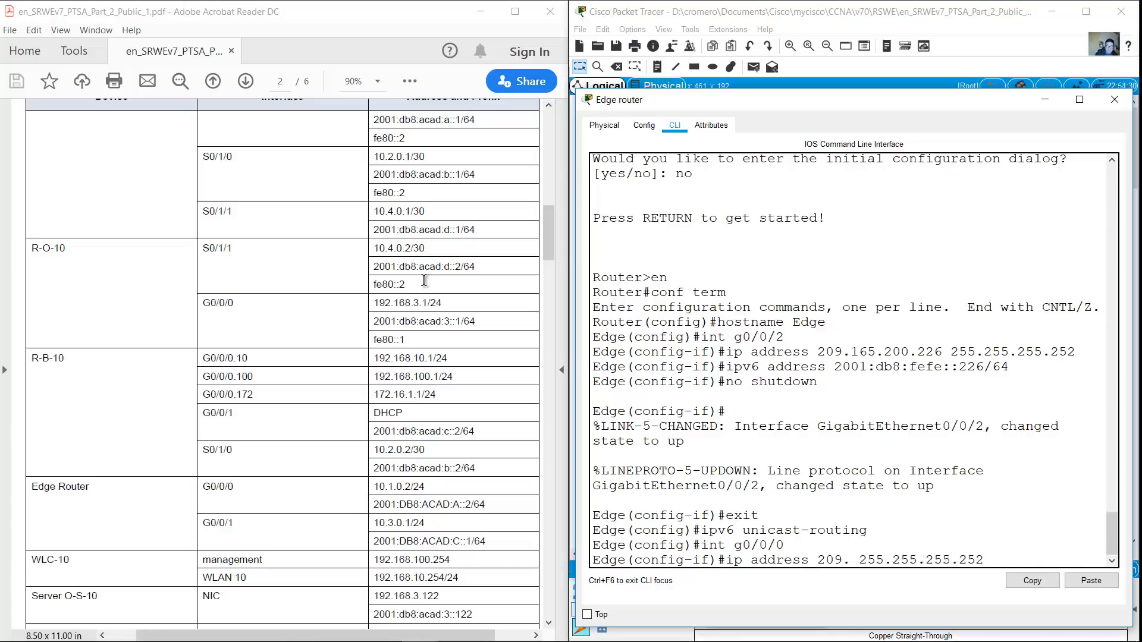
type("10.1.0.2 255")
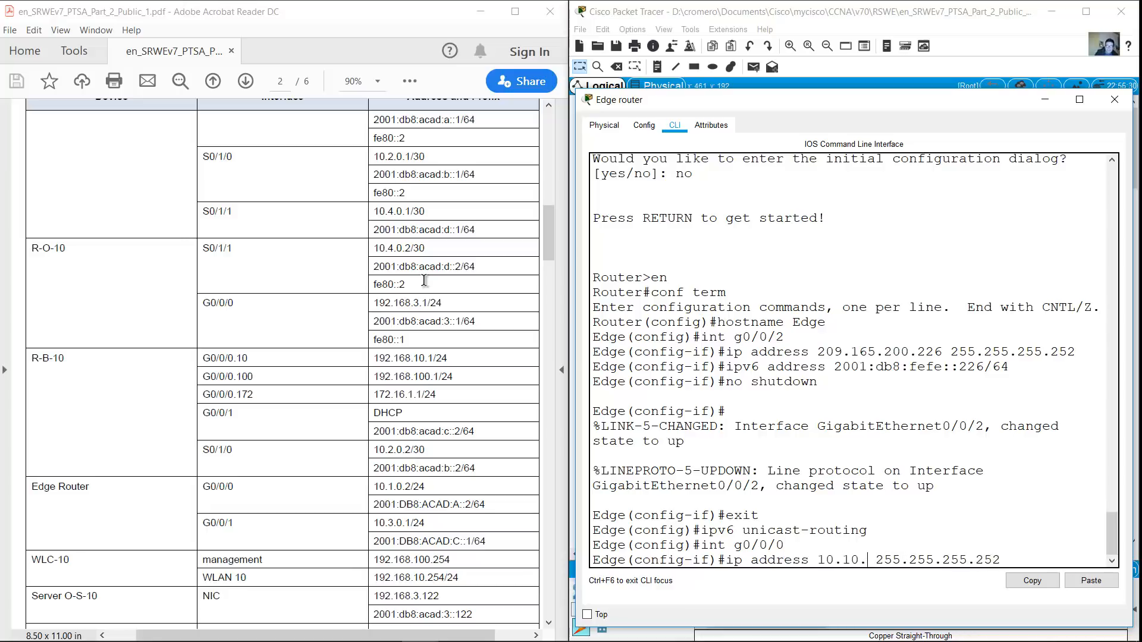
type(".")
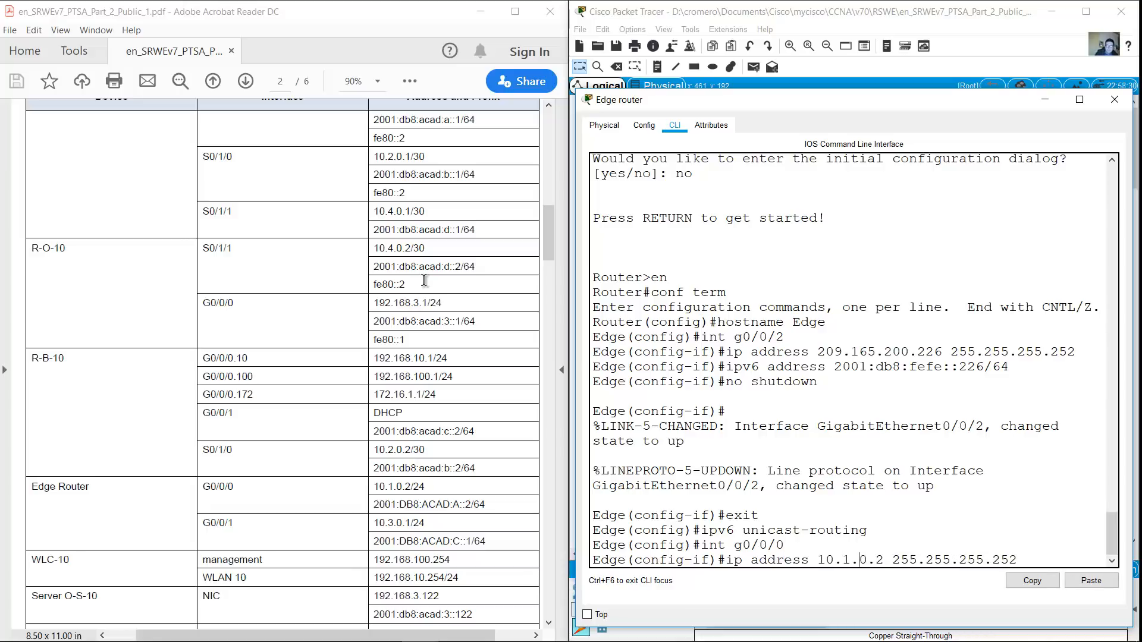
key("End")
key("BackSpace")
key("BackSpace")
key("BackSpace")
type("0")
key("Return")
Add 2001:db8:acad:a::2/64 to G0/0/0 and bring it up
key("Up")
key("Up")
key("Up")
key("Up")
key("Up")
key("Up")
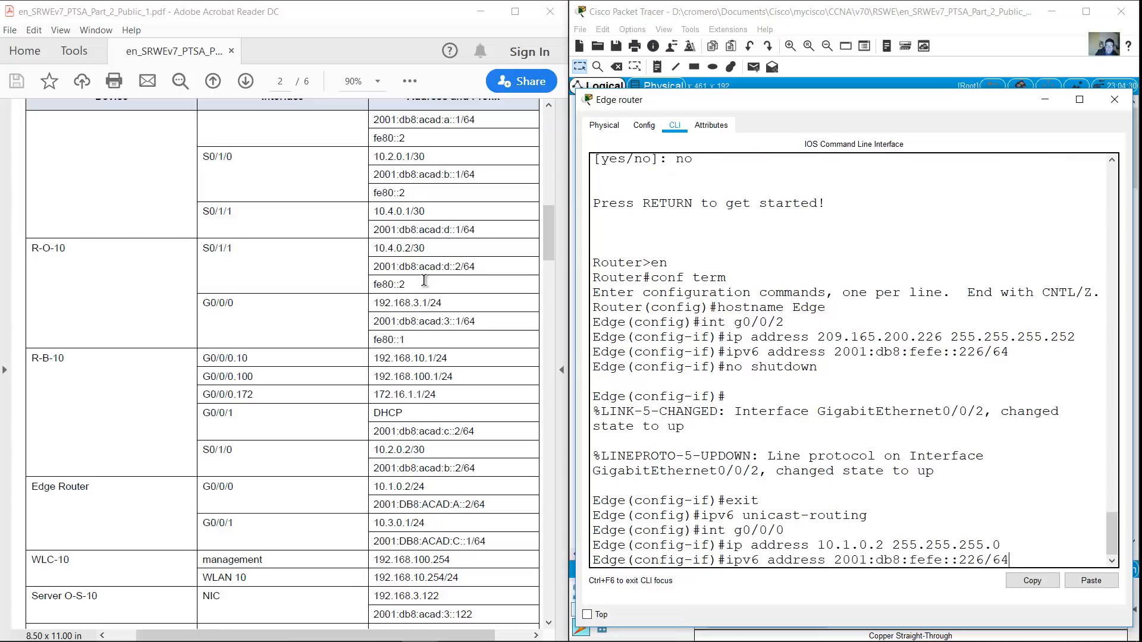
key("BackSpace")
key("BackSpace")
key("BackSpace")
key("BackSpace")
type("acad")
key("Right")
type("a:")
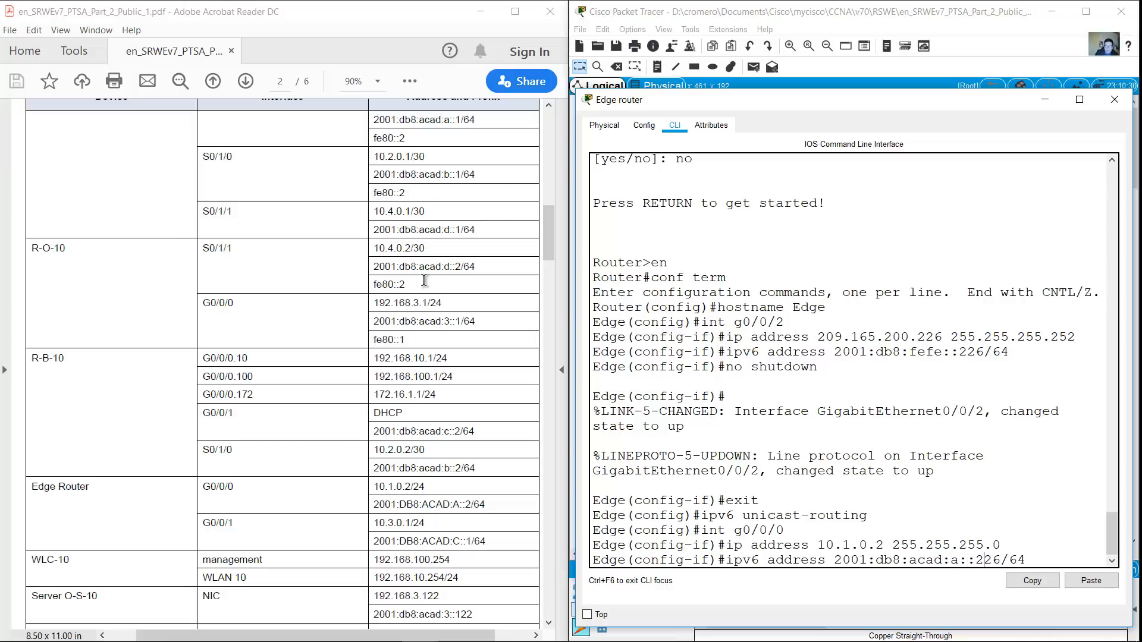
key("Delete")
key("Delete")
key("Return")
type("no shutdown")
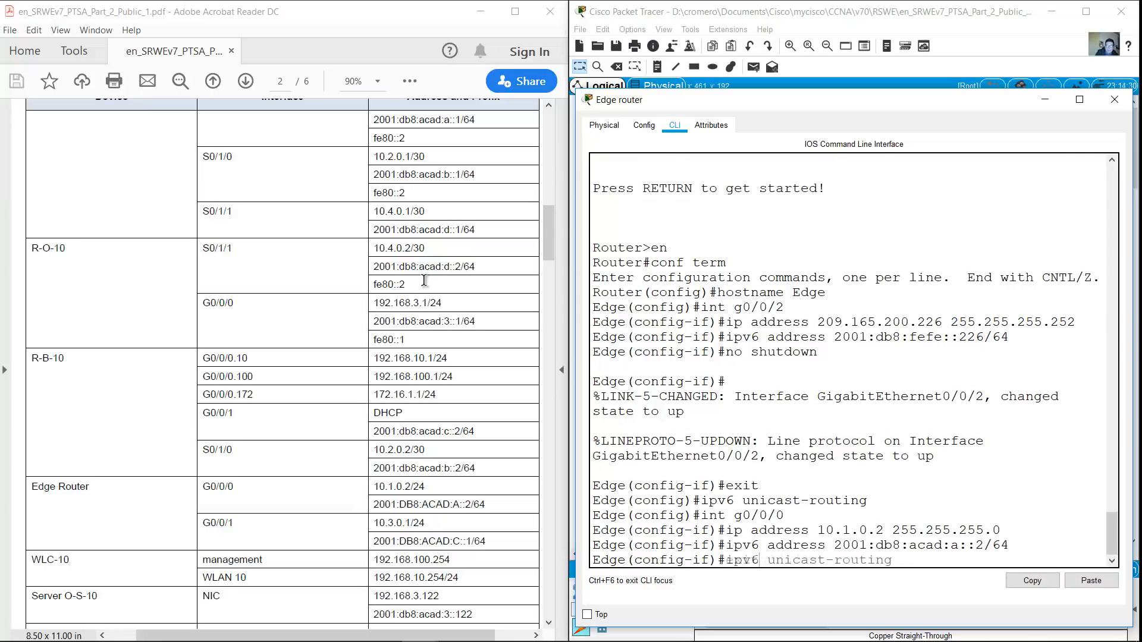
key("Return")
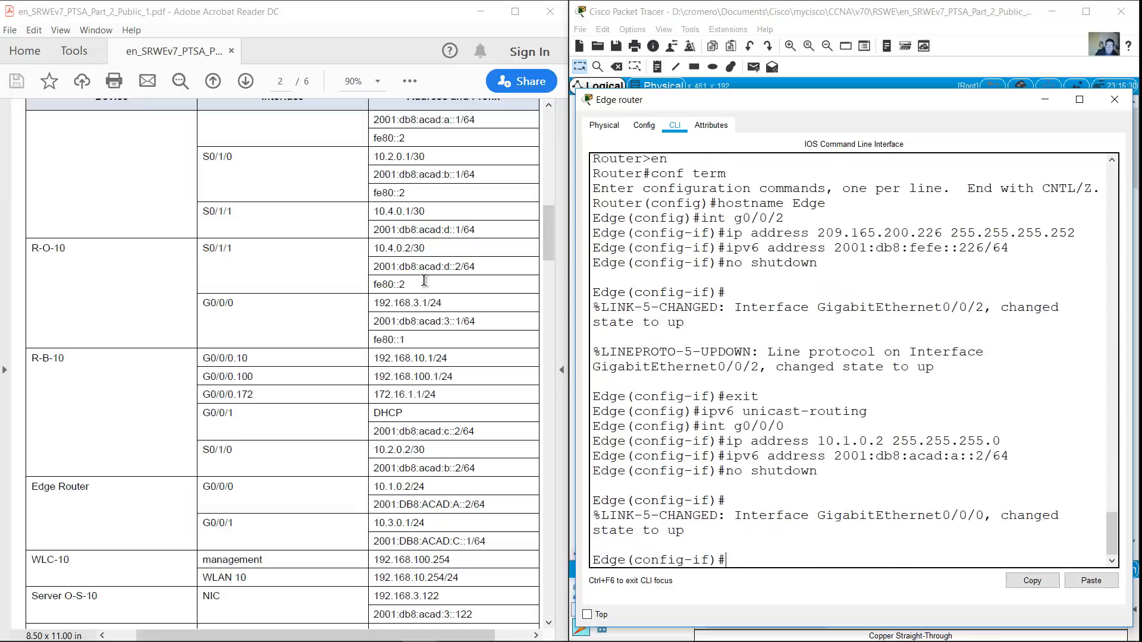
Switch to interface G0/0/1 and assign it 10.3.0.1 255.255.255.0
key("Up")
key("Up")
key("Up")
key("Up")
key("Up")
key("Down")
key("BackSpace")
type("1")
key("Return")
key("Up")
key("Up")
Add 2001:db8:acad:c::1/64 to G0/0/1 and bring it up
key("Up")
key("Up")
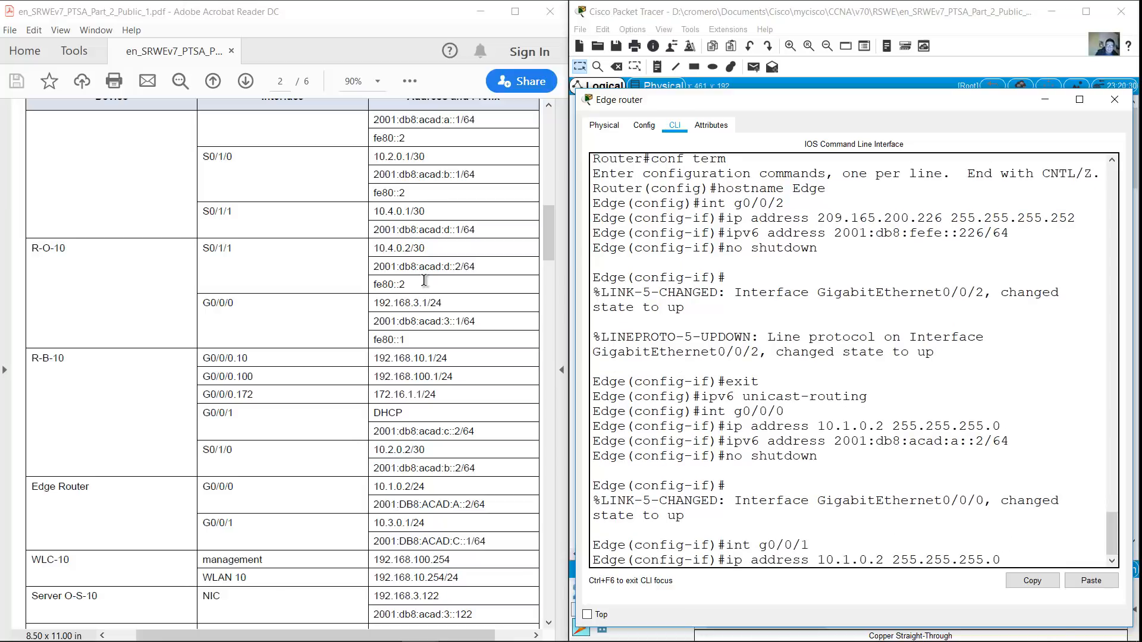
key("Left")
key("Left")
key("Left")
key("Left")
key("Left")
key("Left")
key("Left")
key("Left")
key("Left")
key("Left")
key("Left")
key("Left")
key("Left")
key("Left")
key("Left")
key("Left")
key("Left")
key("Left")
key("BackSpace")
type("3")
key("Right")
key("Right")
key("Right")
key("BackSpace")
type("1")
key("Return")
key("Up")
key("Up")
key("Up")
key("Up")
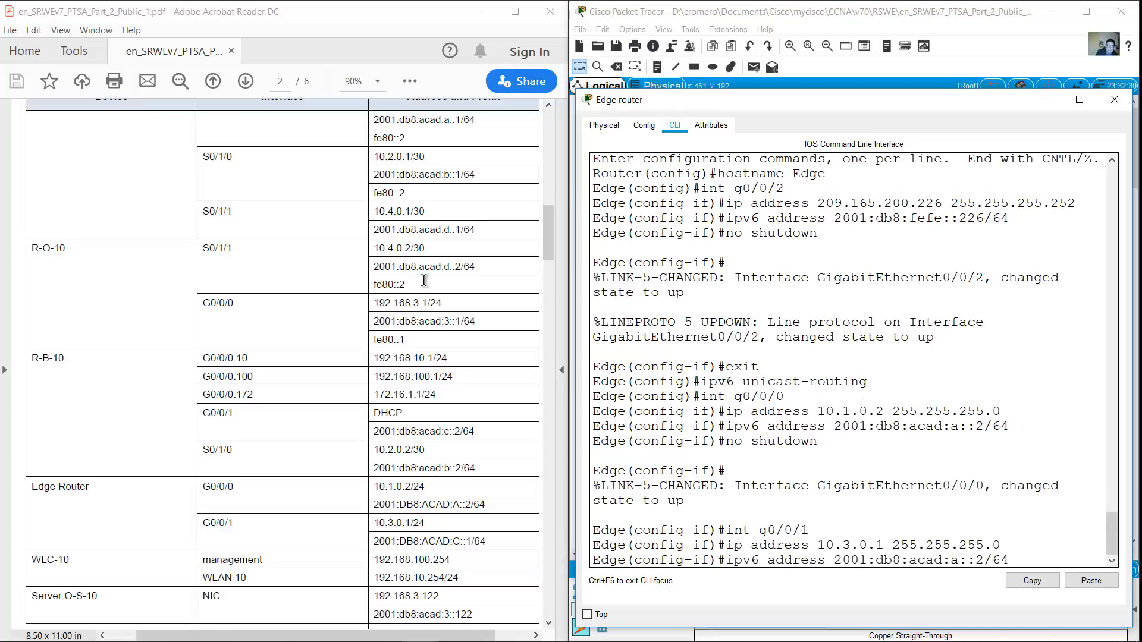
key("Left")
key("Left")
key("Left")
key("Left")
key("Left")
key("Left")
key("BackSpace")
type("c")
key("Right")
key("Right")
key("Right")
key("BackSpace")
type("1")
key("Return")
key("Up")
key("Up")
key("Up")
key("Up")
key("Return")
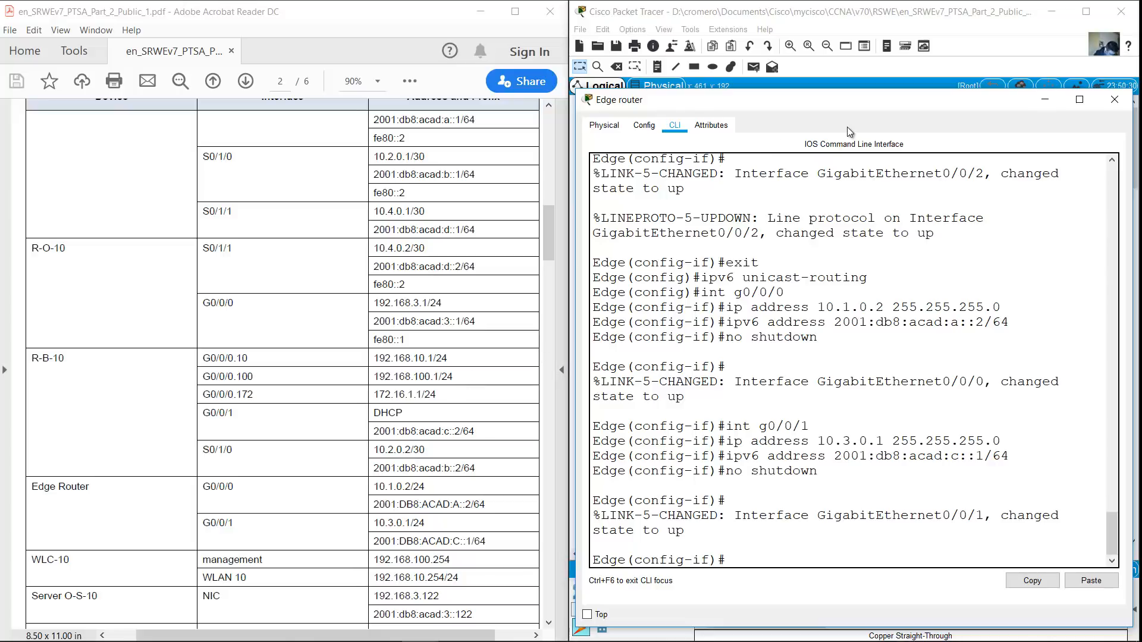
Return to Edge's global configuration and exclude 10.3.0.1 from DHCP
left_click(1042, 101)
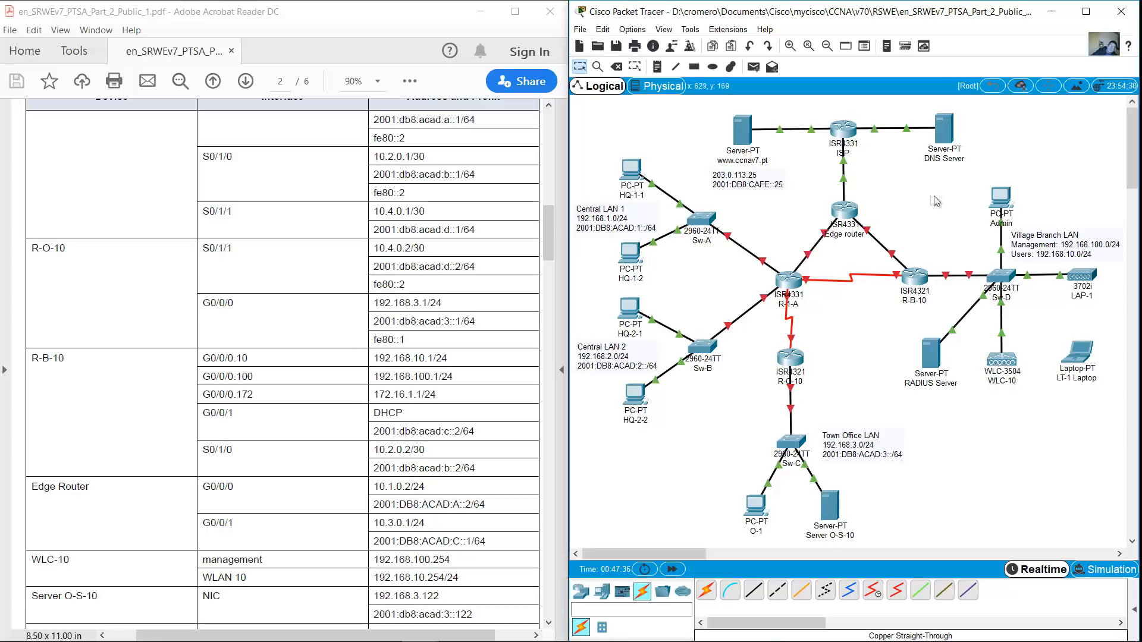
left_click(843, 218)
left_click(1045, 99)
left_click(843, 129)
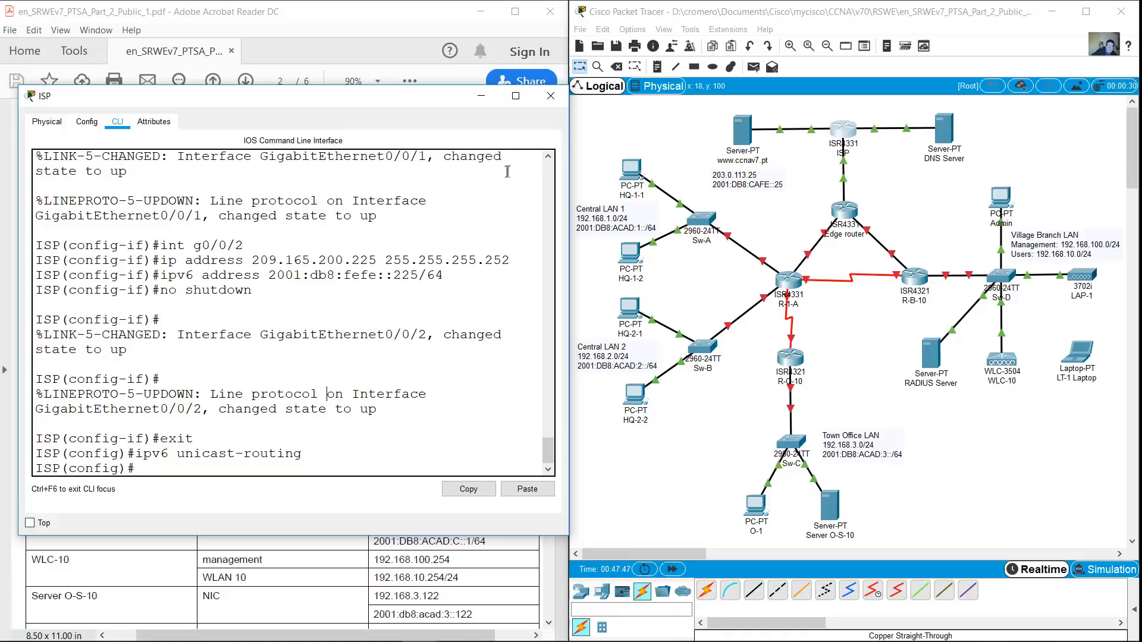
left_click(483, 96)
left_click(843, 211)
left_click_drag(800, 102, 247, 47)
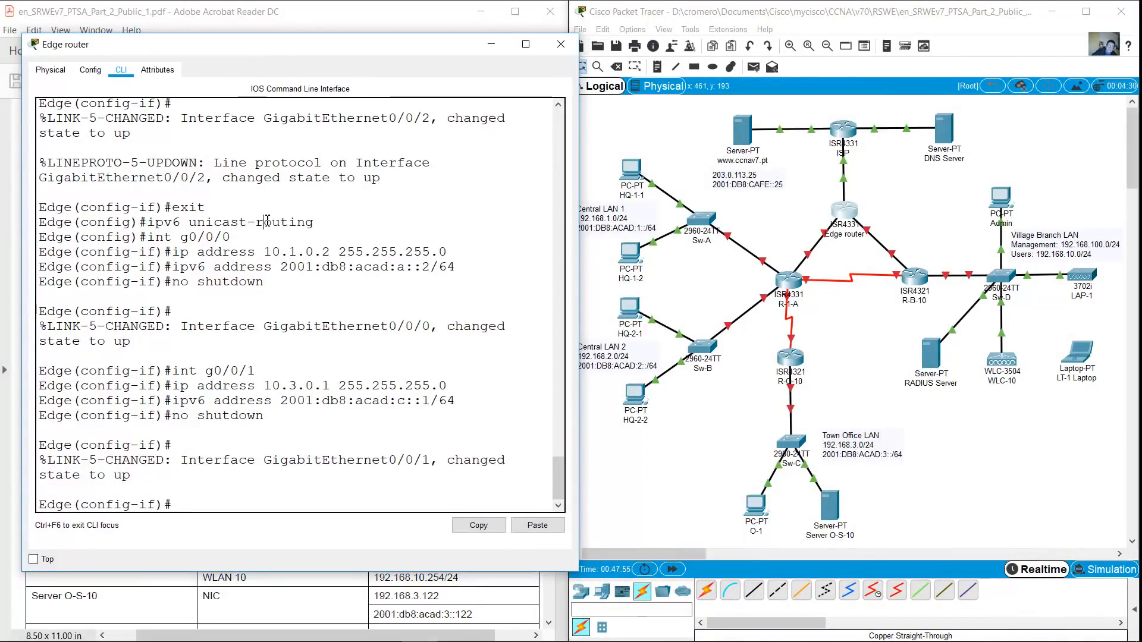
type("exit")
key("Return")
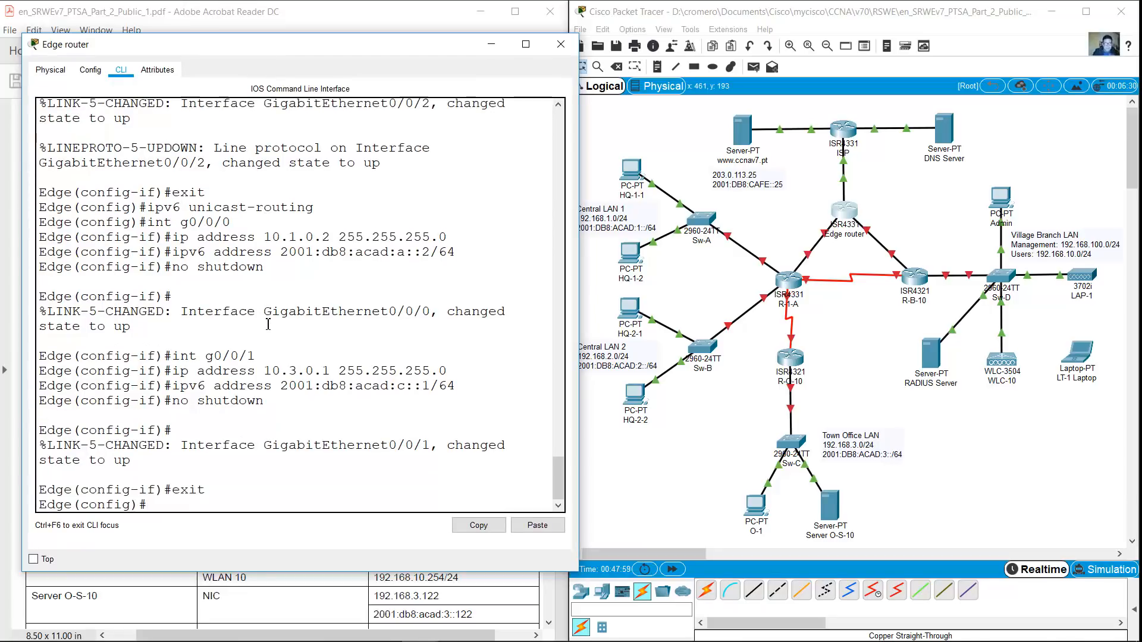
left_click_drag(268, 44, 299, 54)
type("ip dhcp excluded-address")
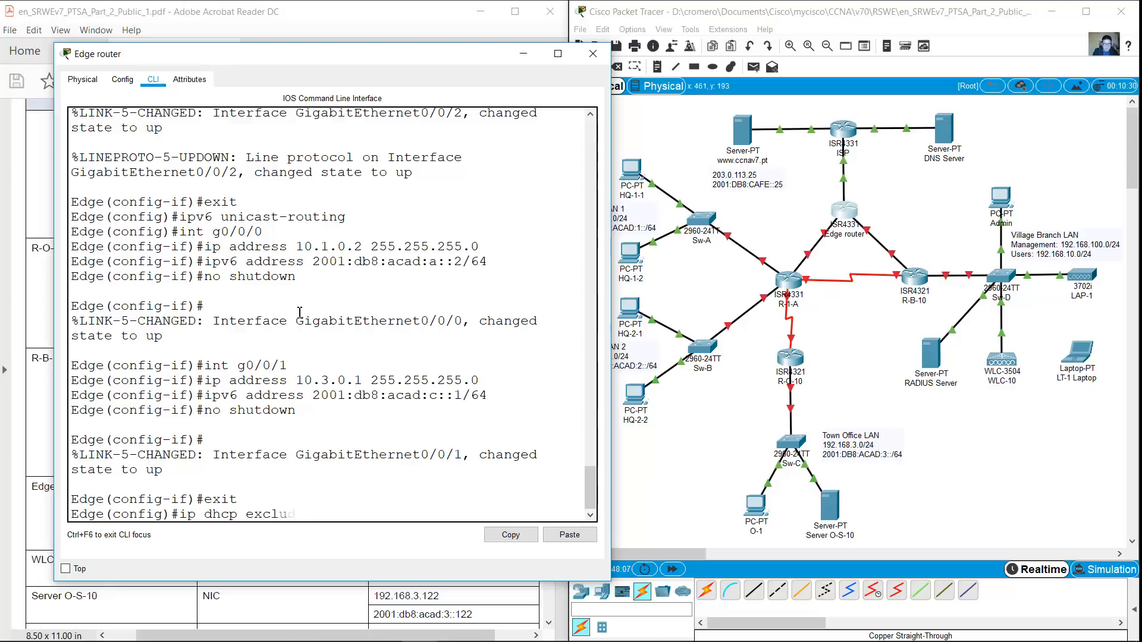
type(" 10.3.0.1")
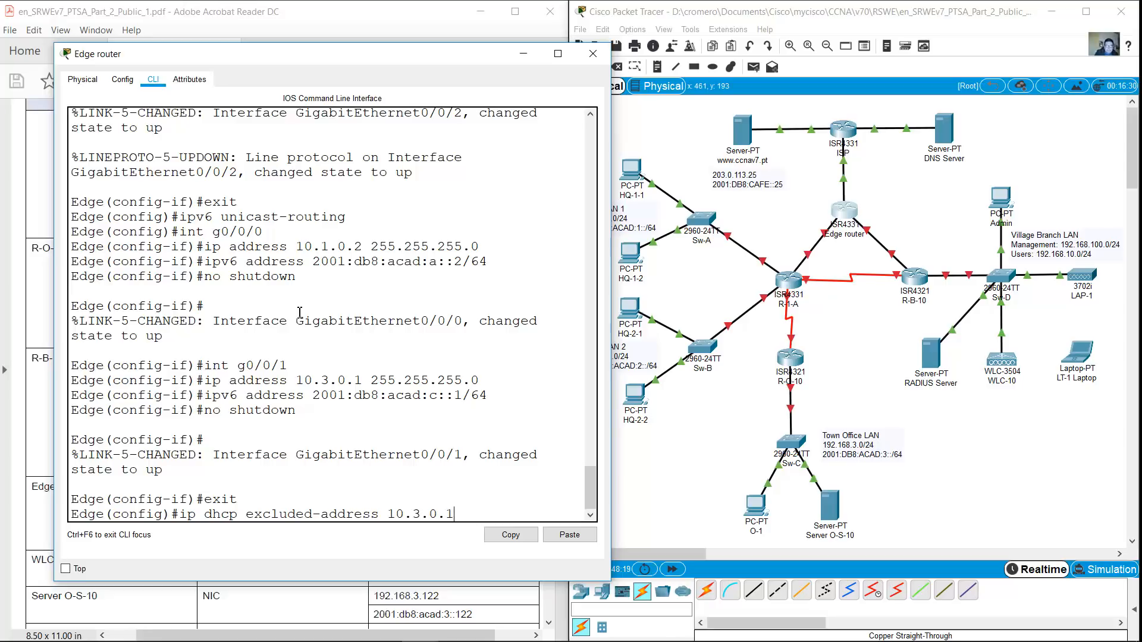
key("Return")
Create DHCP pool R-B-10 with network 10.3.0.0 255.255.255.0
type("ip dhcp pool")
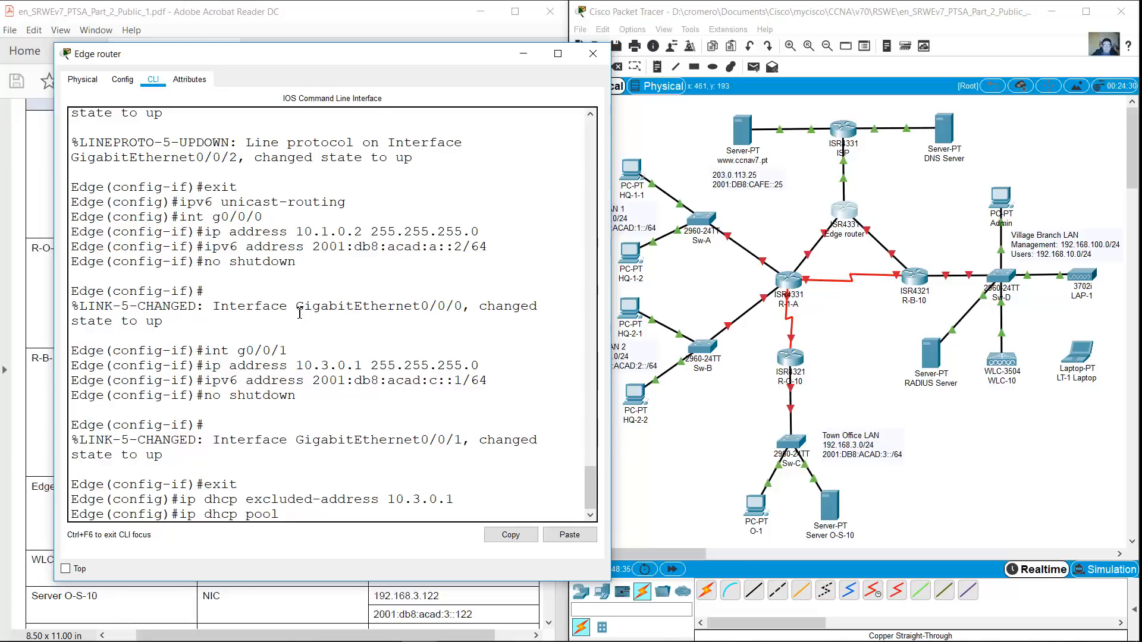
type("RB")
key("BackSpace")
type("-B-10")
key("Return")
type("network 10.3.0.0 255.255.255.0")
key("Return")
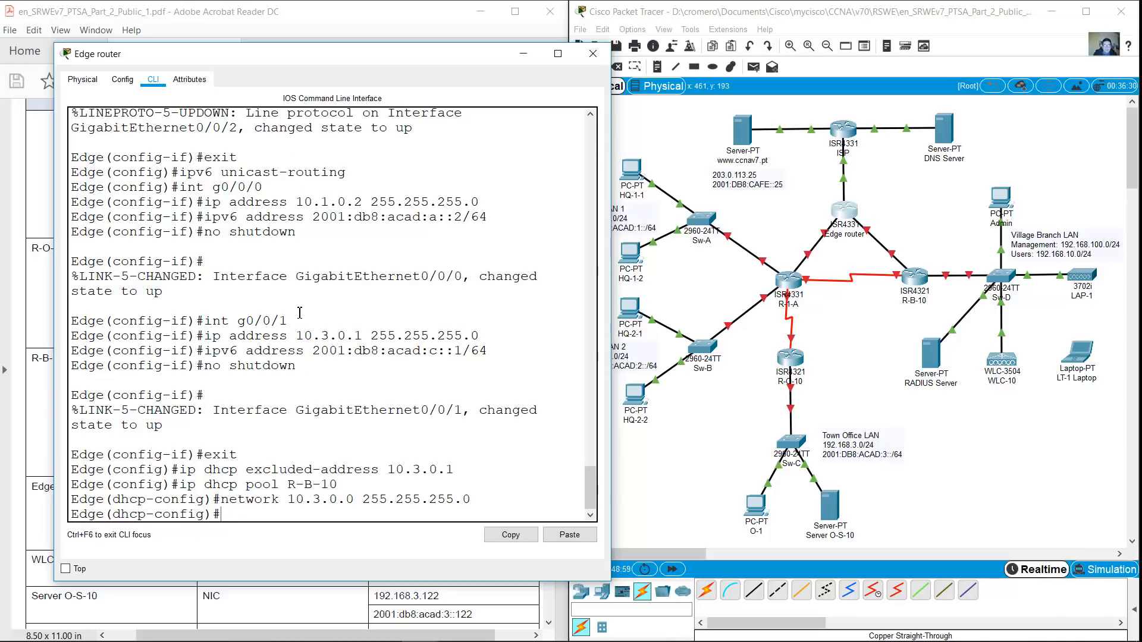
type("exit")
key("Return")
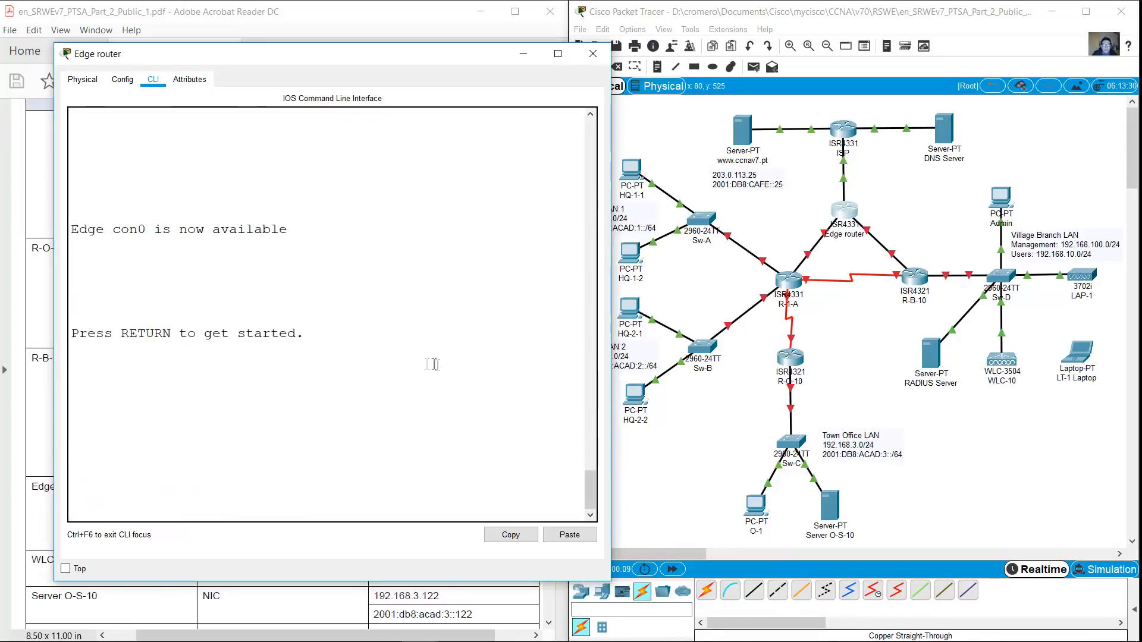
Add an IPv4 default route 0.0.0.0 0.0.0.0 out G0/0/2 on Edge
key("Return")
type("en")
key("Return")
type("conf term")
key("Return")
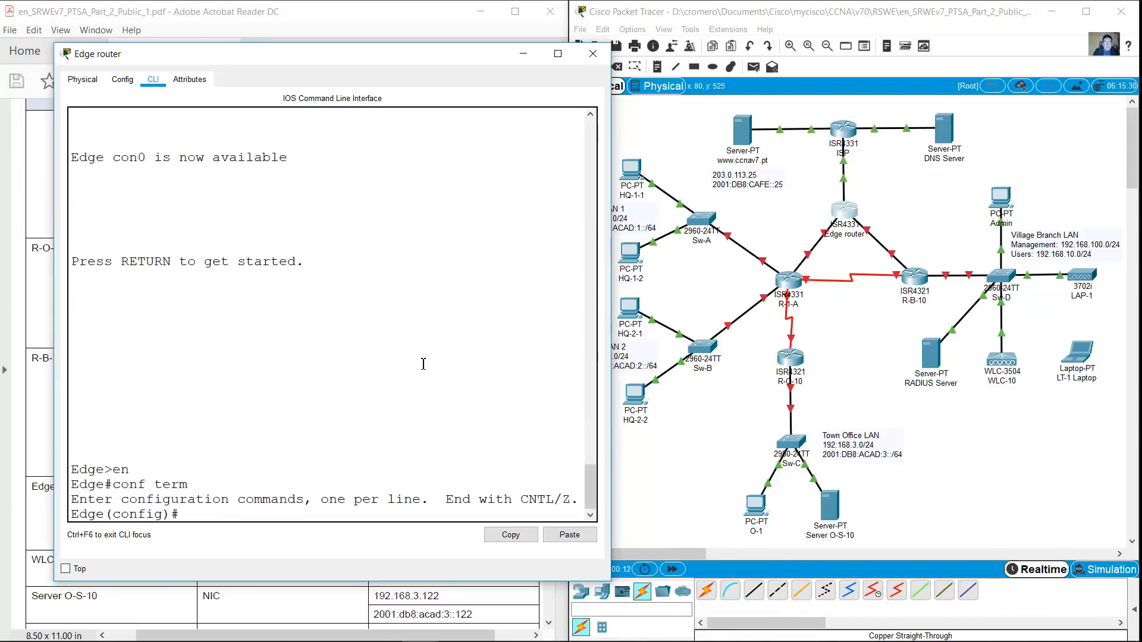
type("ip route 0.0.0.0 0.0.0.0 g0/0/2")
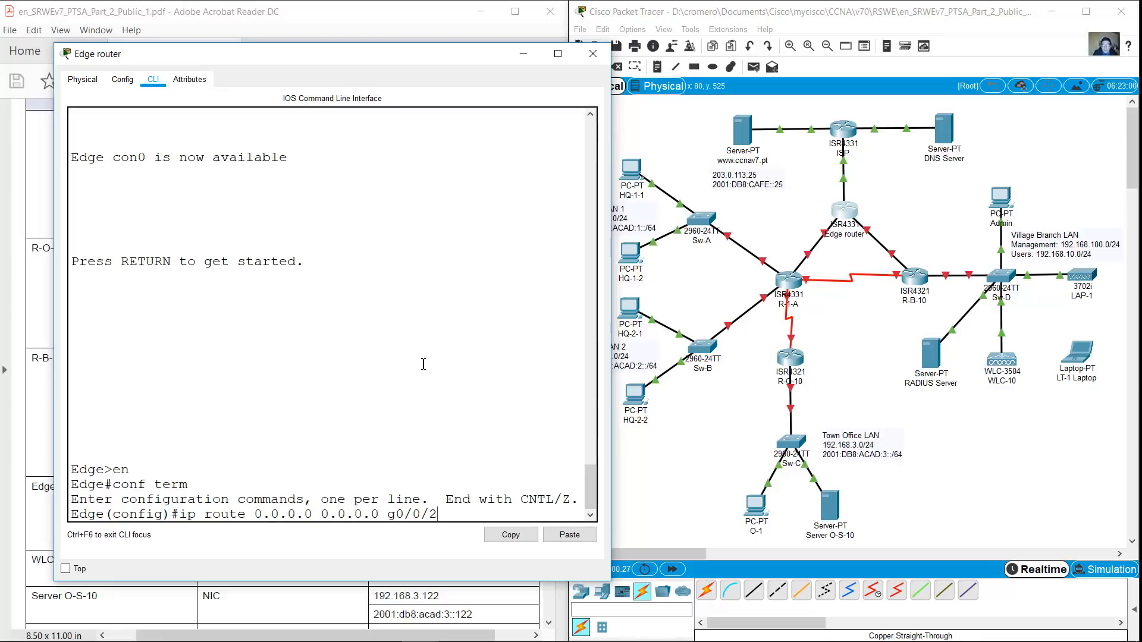
key("Return")
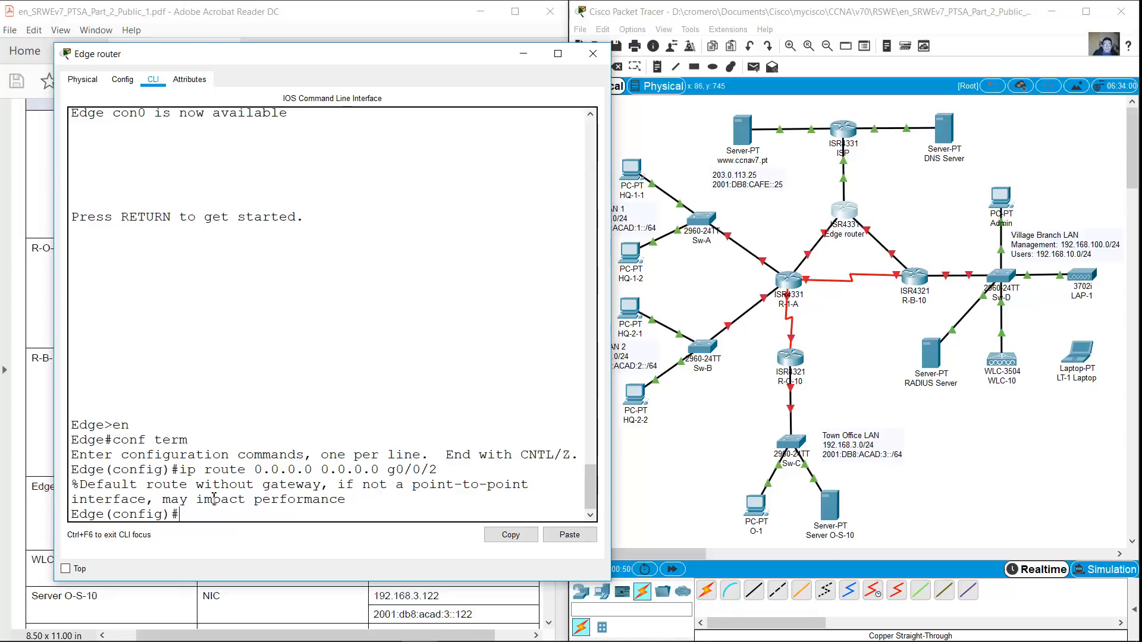
Add the IPv6 default route ::/0 via 2001:db8:fefe::225, correcting the next hop
type("ipv6 route")
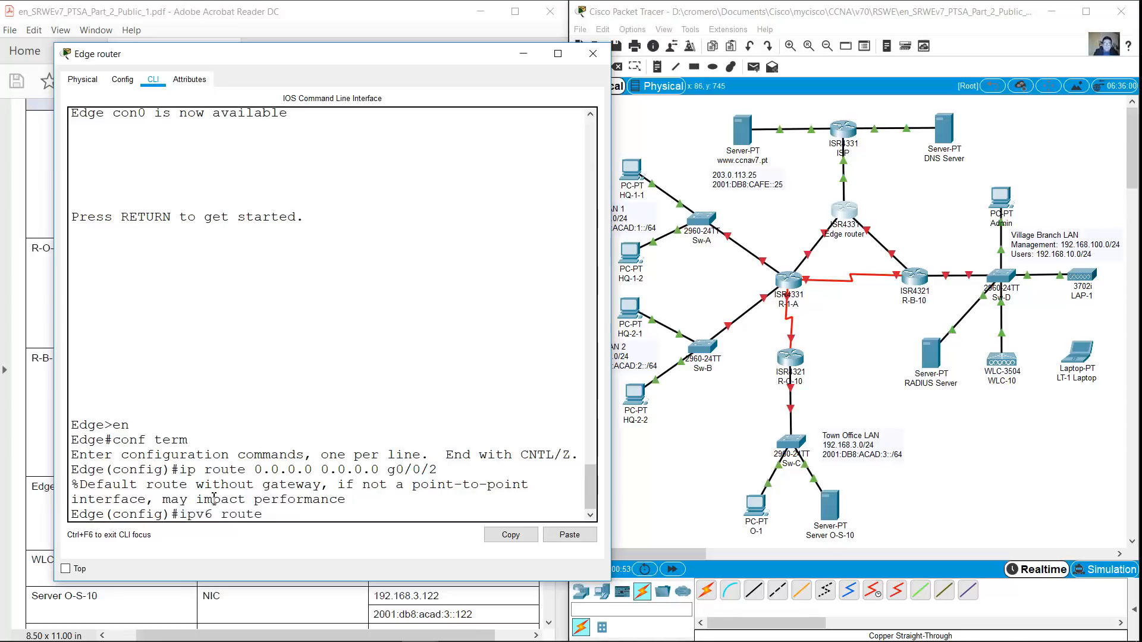
type(" ::/0 2001:db8:fefe::226")
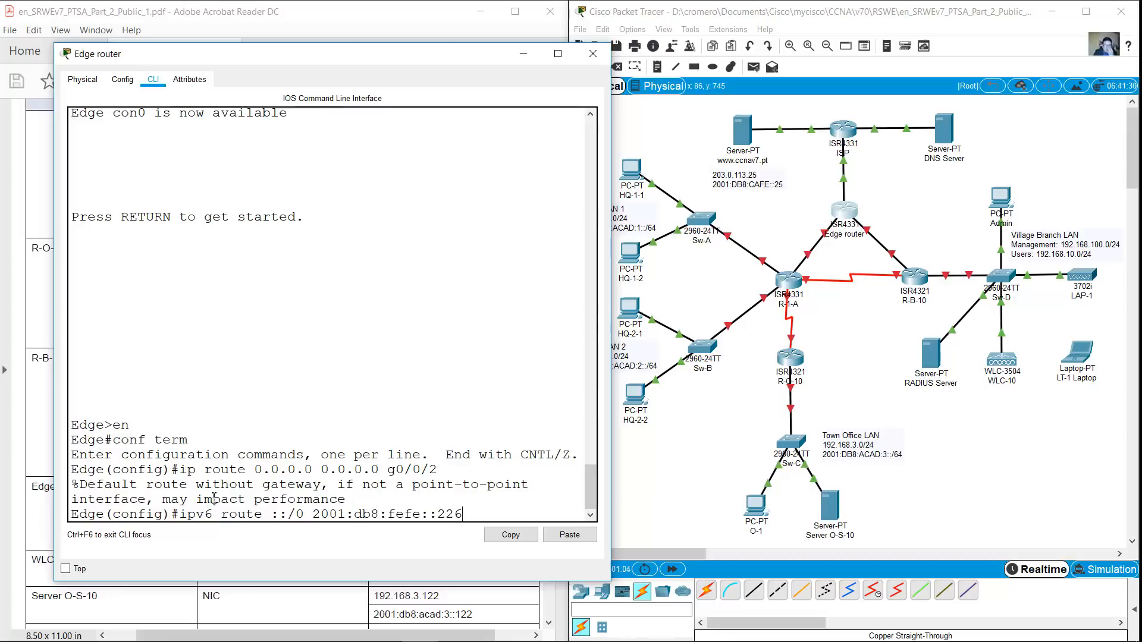
key("Return")
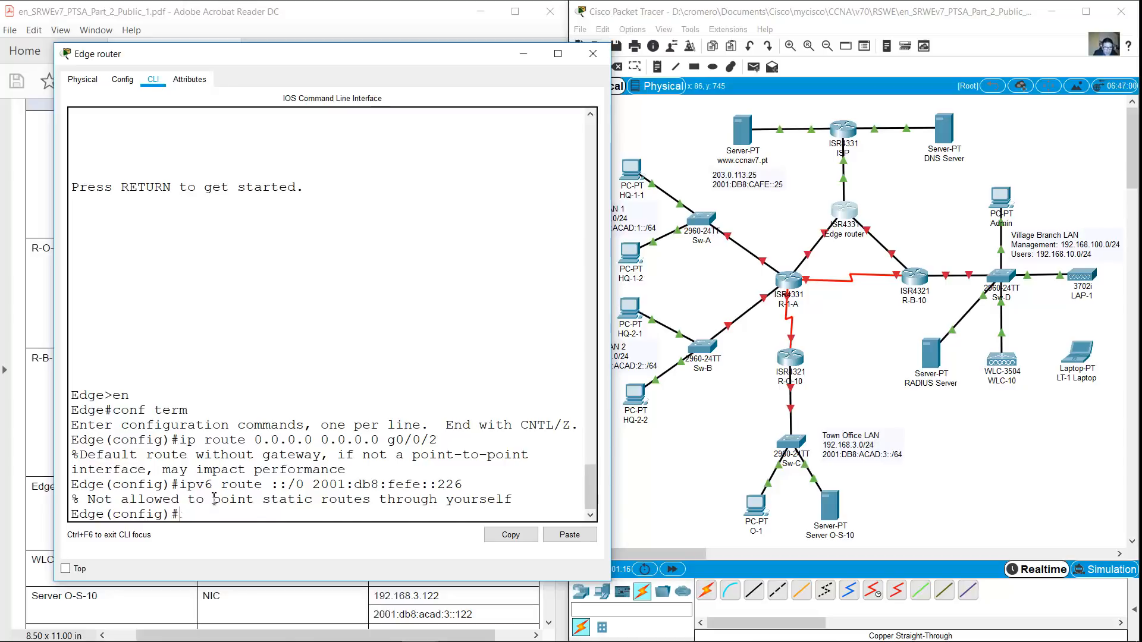
key("Up")
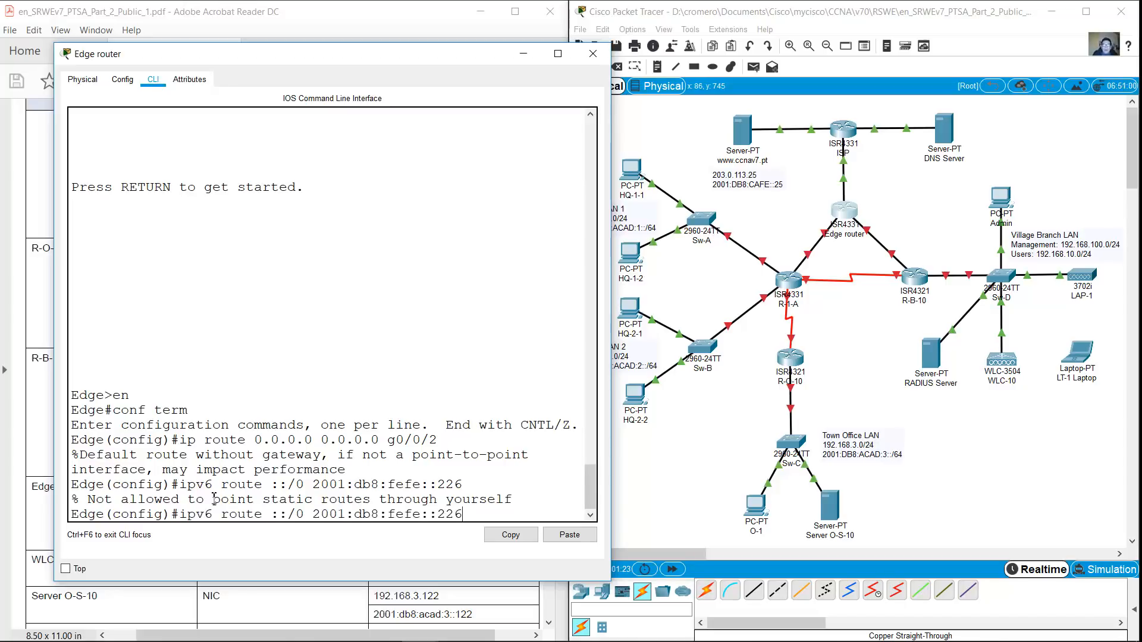
key("BackSpace")
type("5")
key("Return")
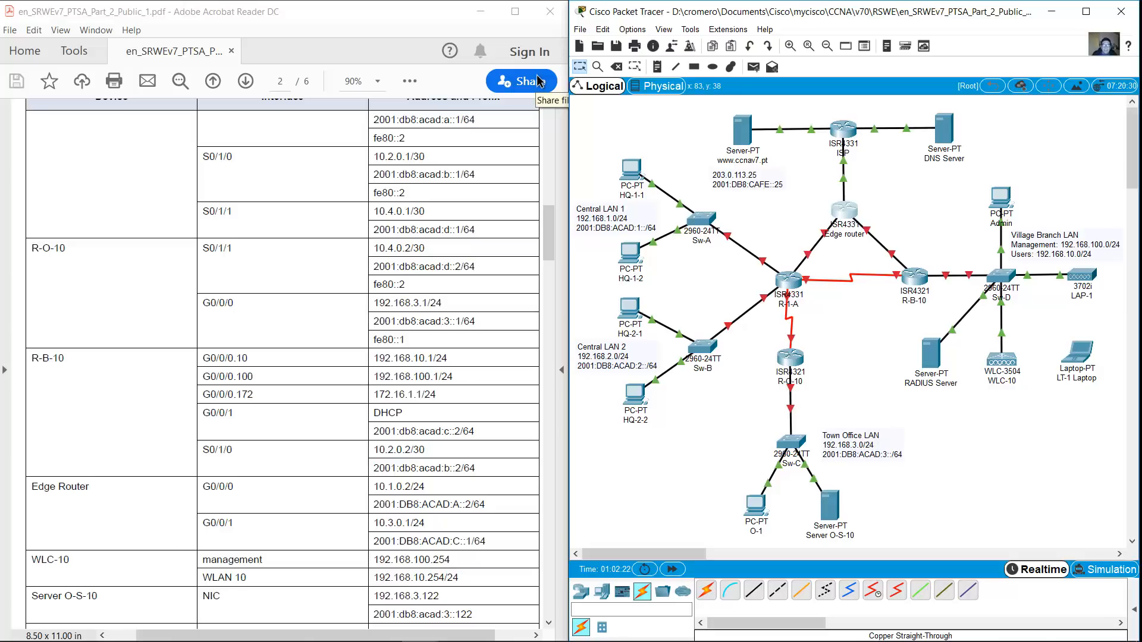
On the ISP router, add an IPv4 default route 0.0.0.0 0.0.0.0 out g0/0/2
left_click(843, 131)
key("Return")
type("en")
key("Return")
type("conf term")
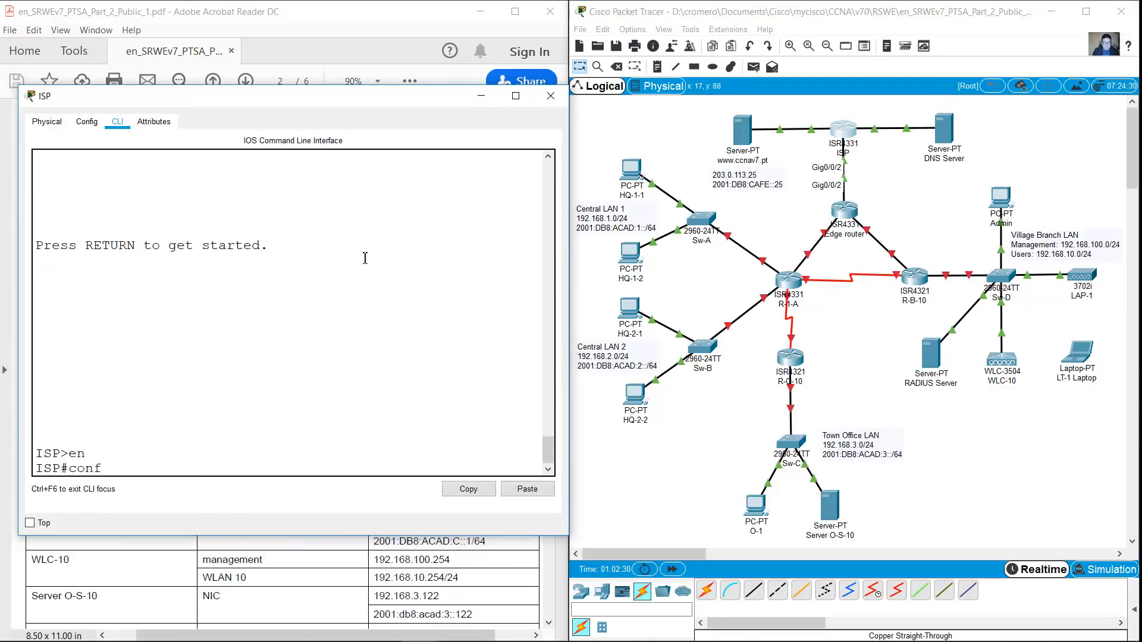
key("Return")
type("ip route 0.0.0.0 0.0.0.")
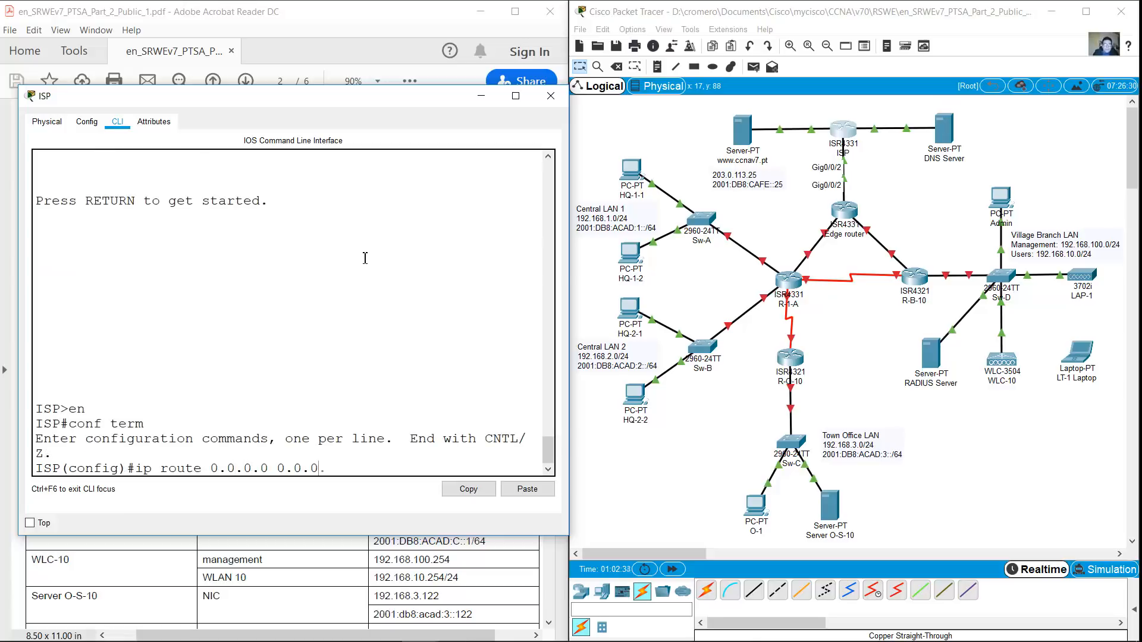
type("0 g0/0/2")
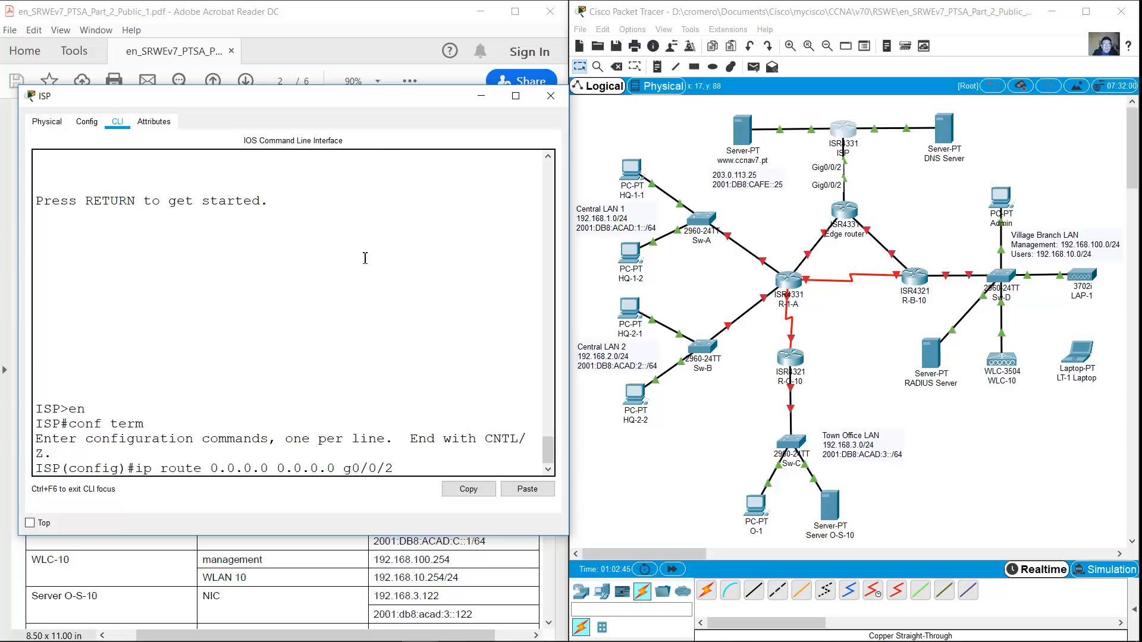
key("Return")
Add the ISP's IPv6 default route ::/0 via 2001:db8:fefe::226
type("ipv6 route ::/0")
mouse_move(565, 618)
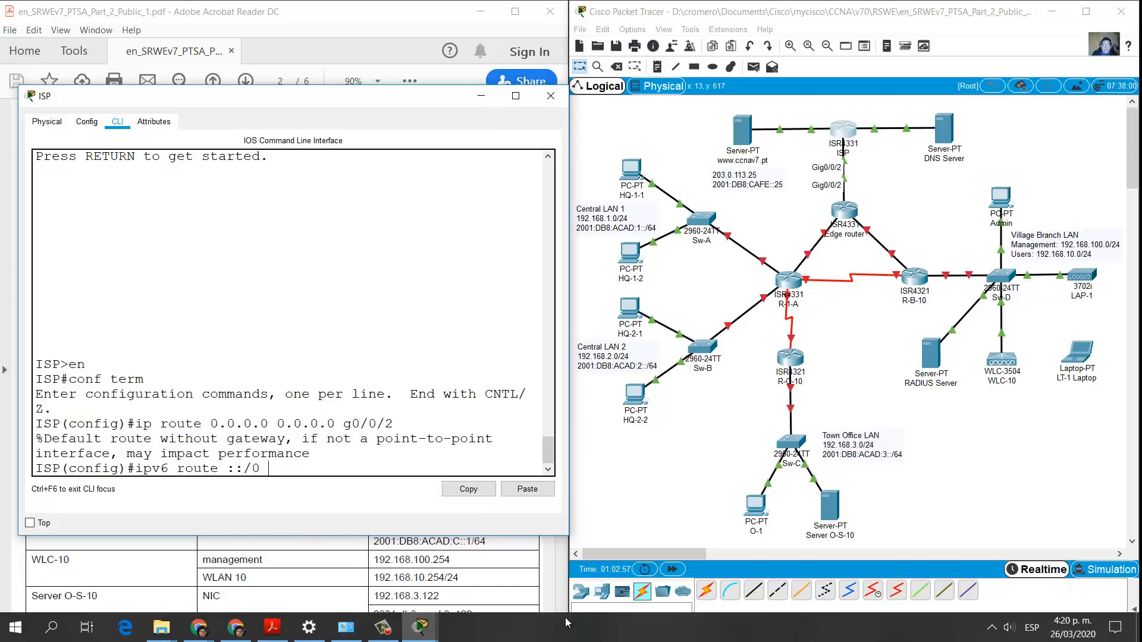
type("2001:db8:fefe::226")
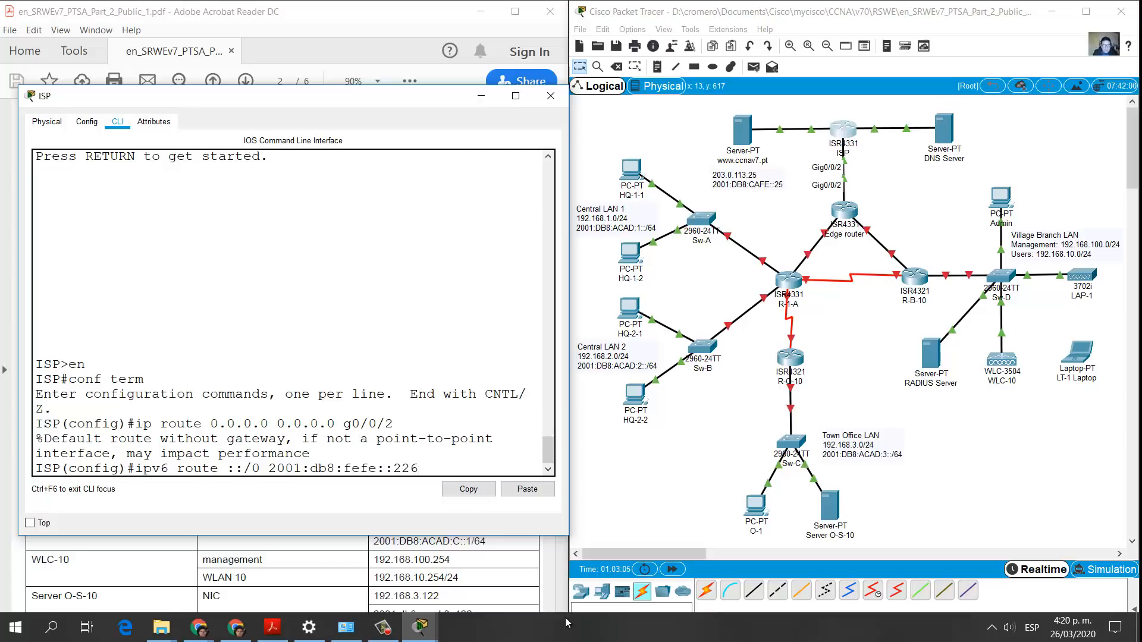
key("Return")
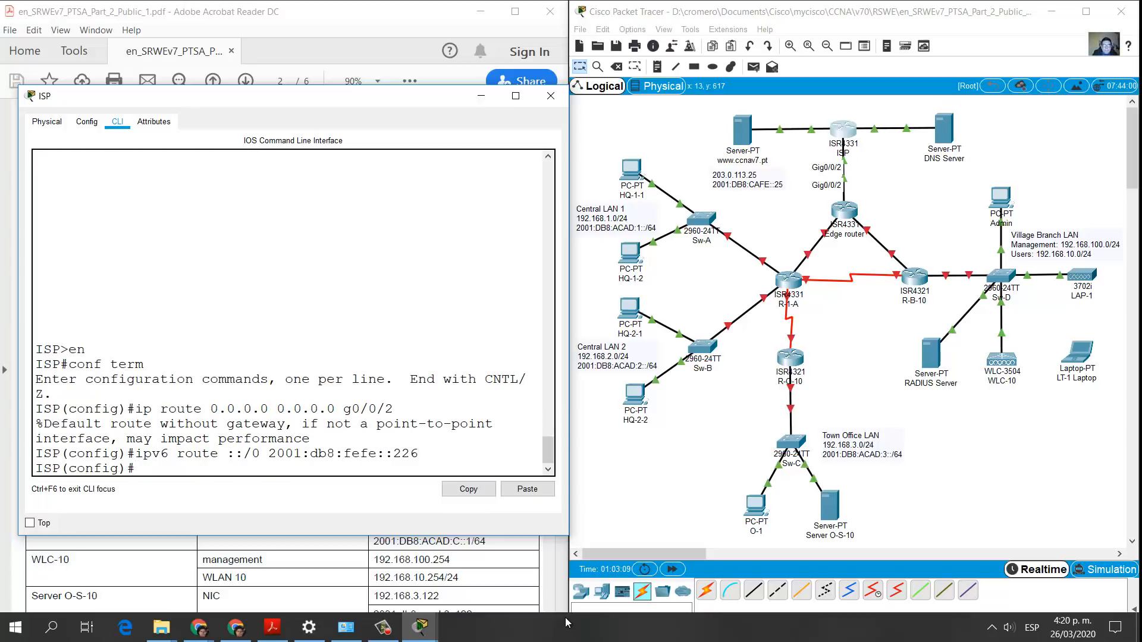
mouse_move(183, 639)
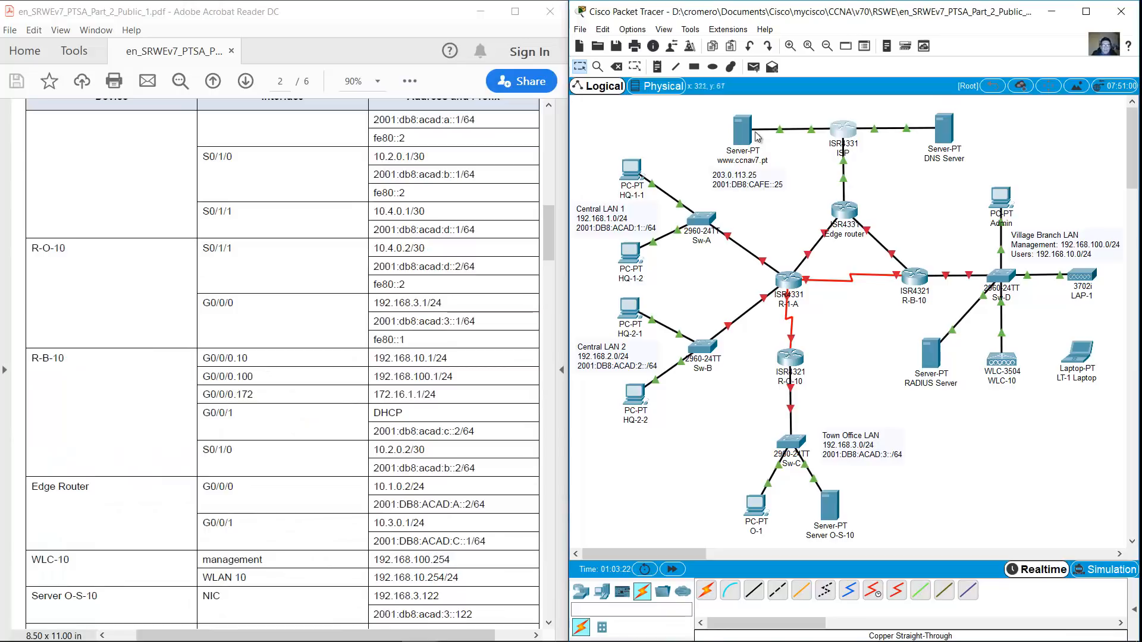
left_click(742, 128)
left_click_drag(623, 132, 986, 107)
left_click_drag(747, 469, 605, 595)
left_click(756, 140)
left_click(659, 199)
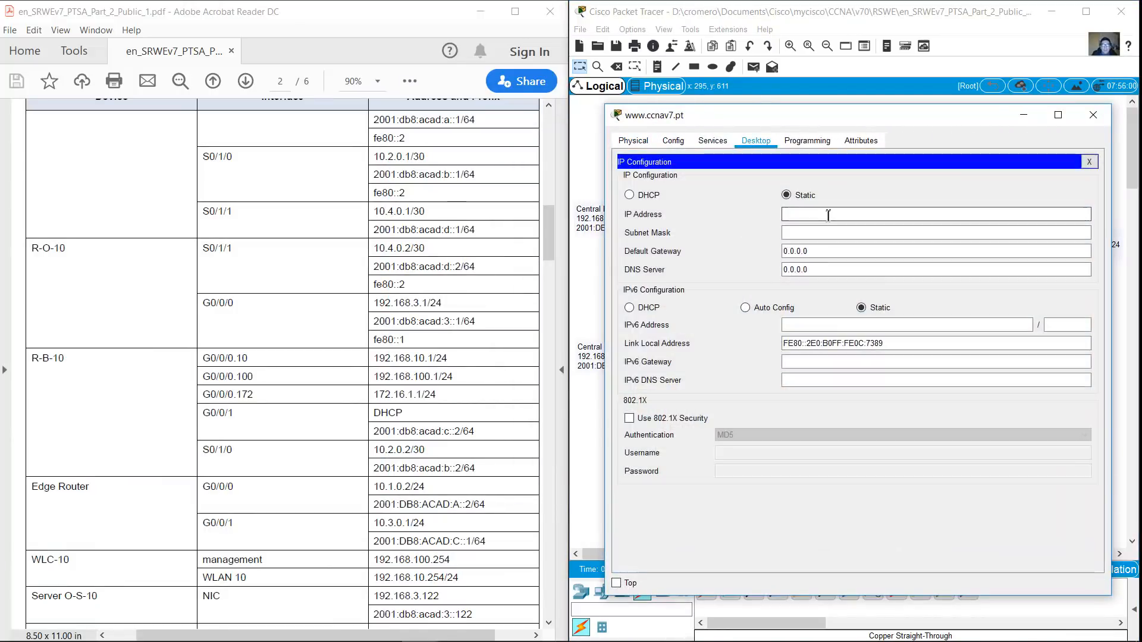
left_click_drag(548, 232, 548, 279)
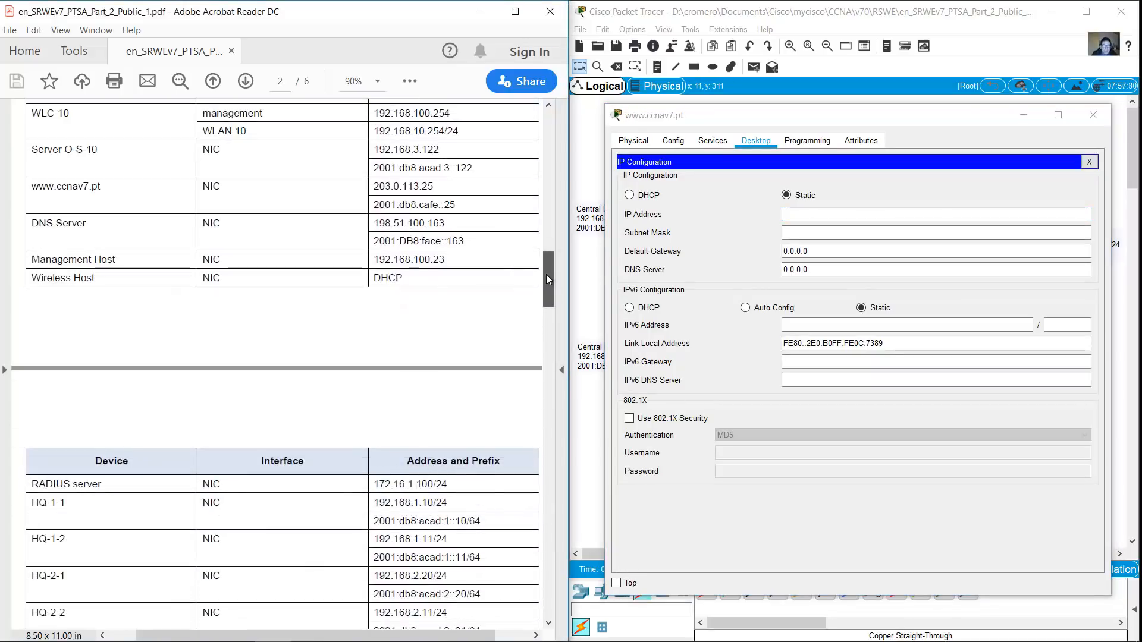
Enter IPv4 203.0.113.25 with default /24 mask, gateway 203.0.113.1 and DNS 198.51.100.163
left_click(824, 214)
type("203.0.113.25")
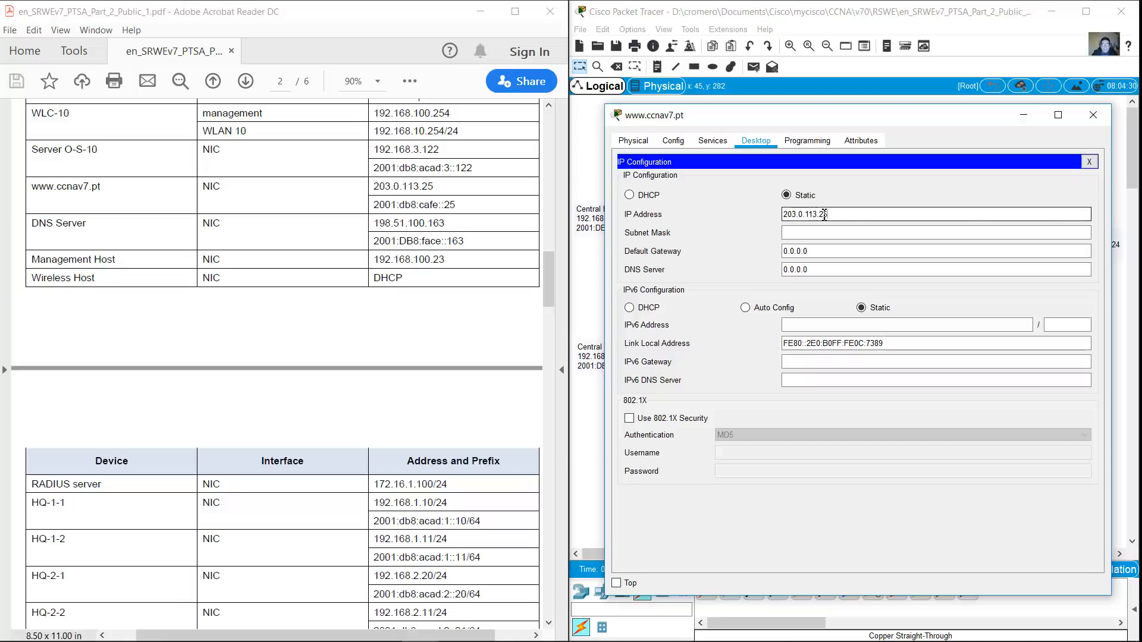
left_click(1002, 226)
key("Tab")
type("203.0.113.1")
key("Tab")
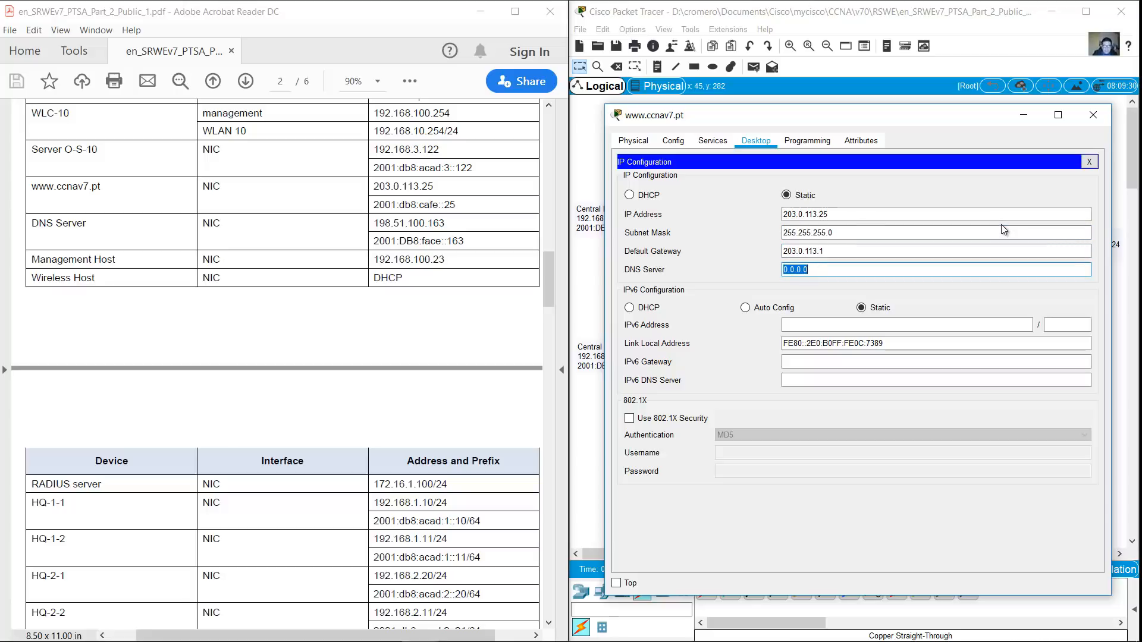
type("198.51.100.163")
Enter IPv6 2001:db8:cafe::25/64, gateway 2001:db8:cafe::1 and DNS 2001:db8:face::163
left_click(975, 324)
type("2001:db8:cafe:")
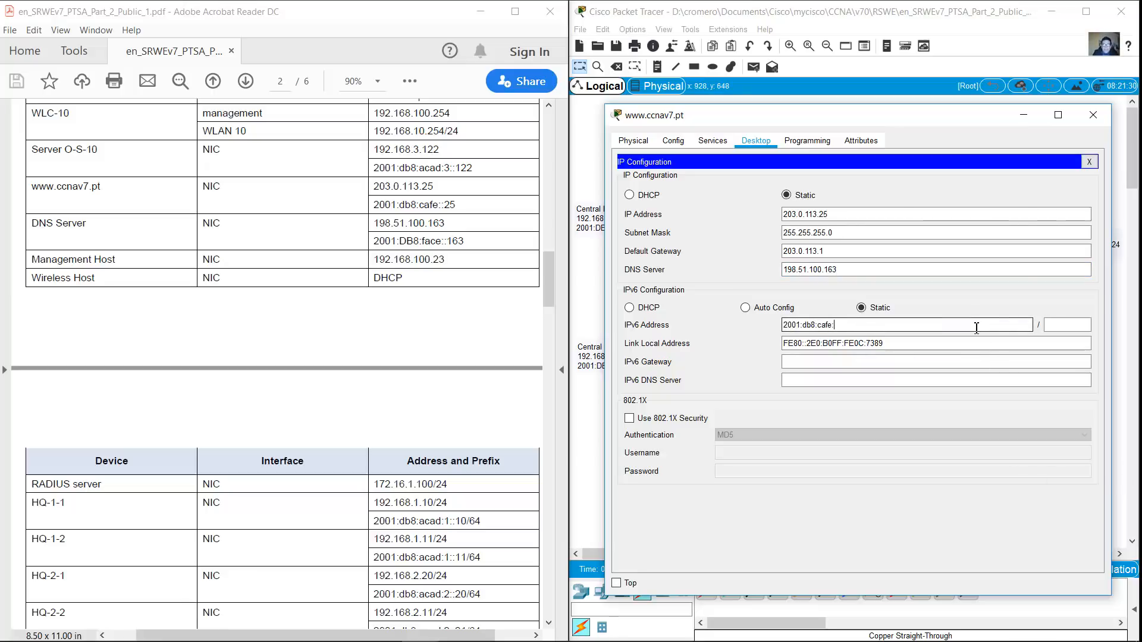
type(":25")
key("Tab")
type("64")
key("Tab")
key("Tab")
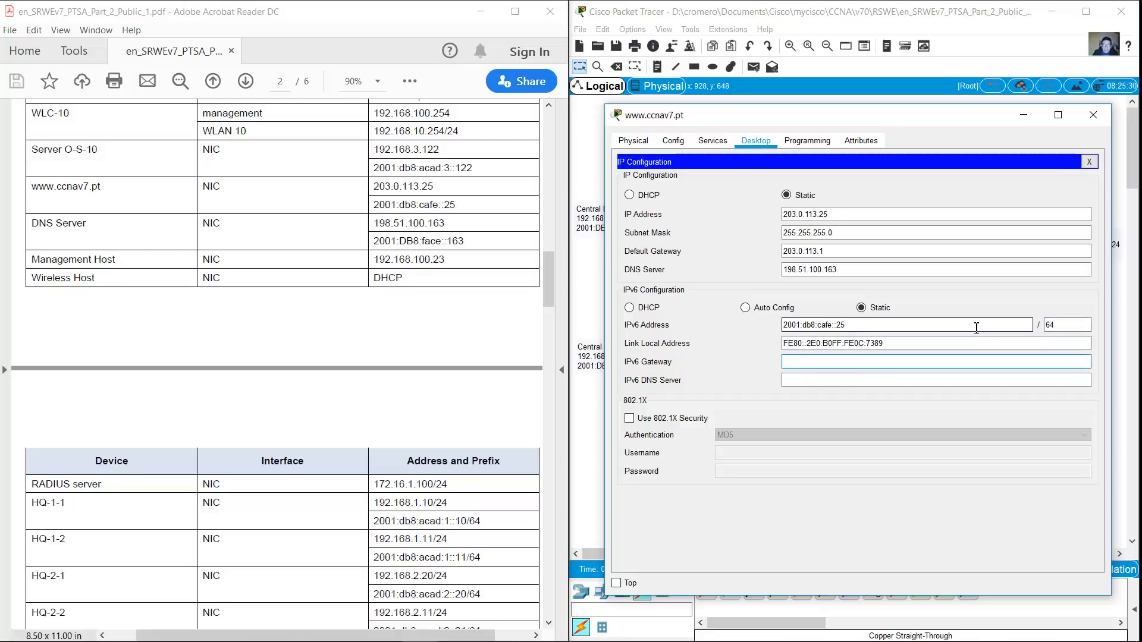
type("2001:db8:cafe::1")
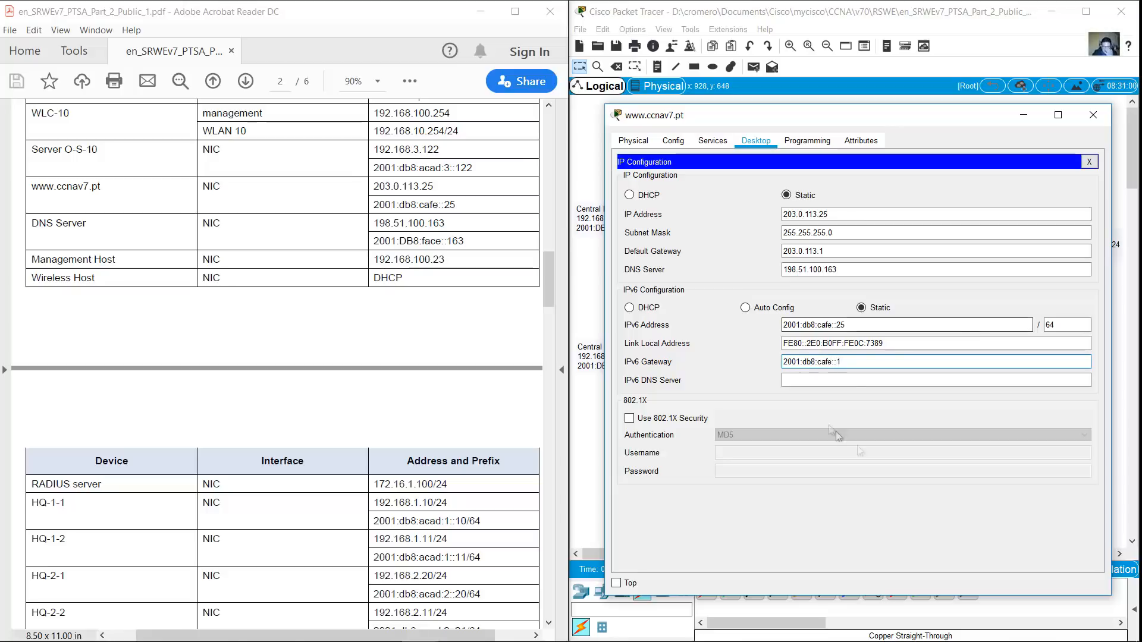
left_click(827, 383)
type("2001:db8:face::163")
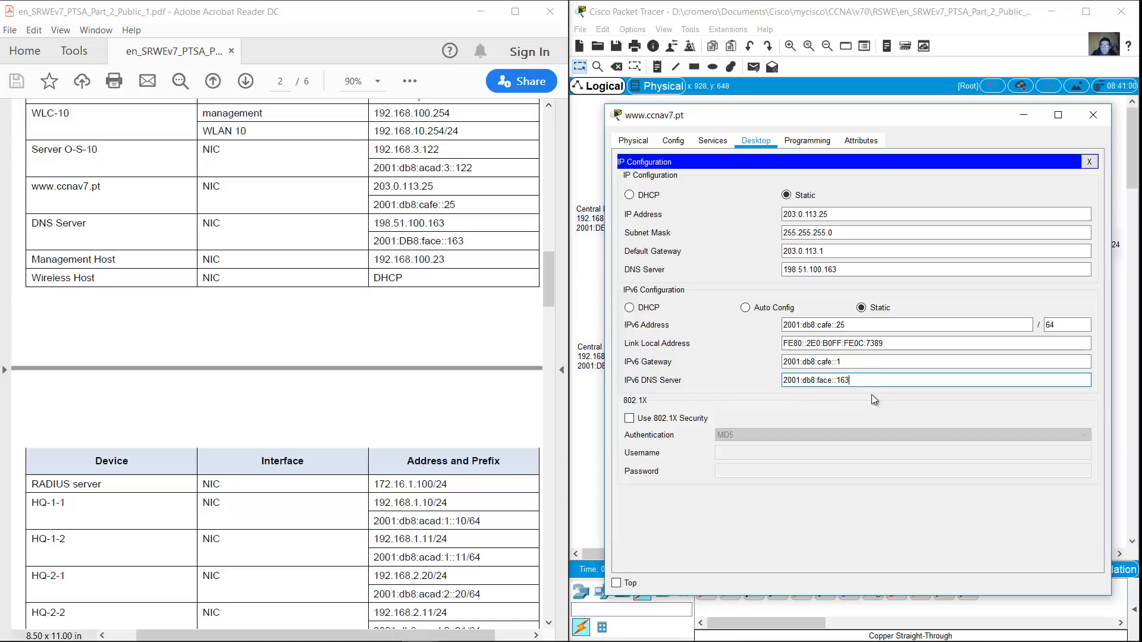
Close the web server and open the DNS Server's IP Configuration in an enlarged window
left_click(1092, 114)
left_click(943, 132)
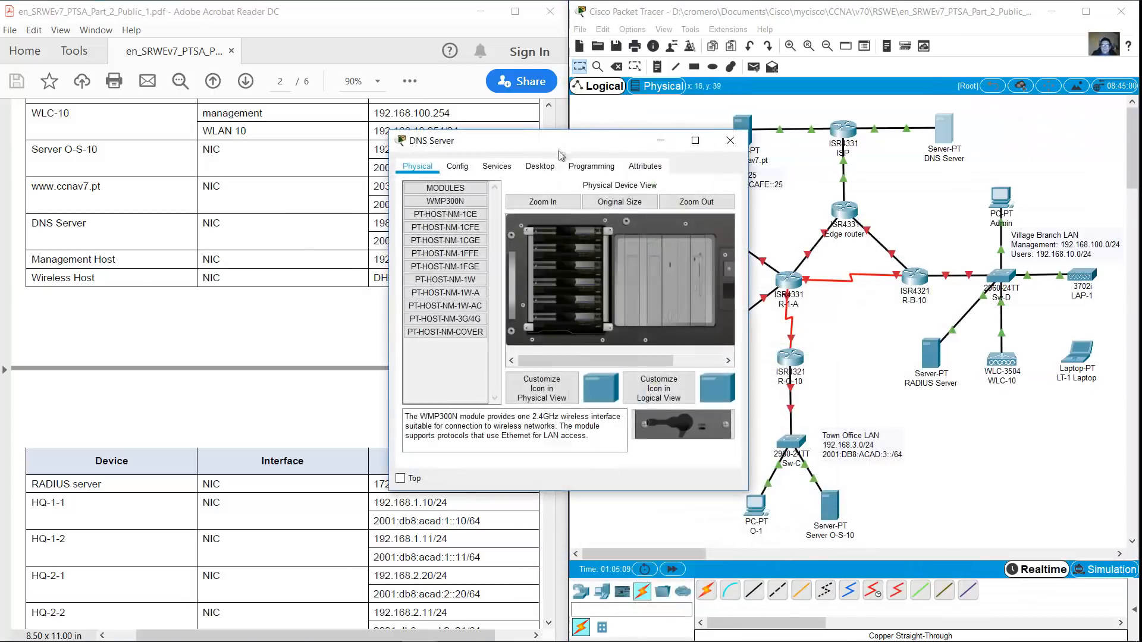
left_click_drag(566, 139, 744, 64)
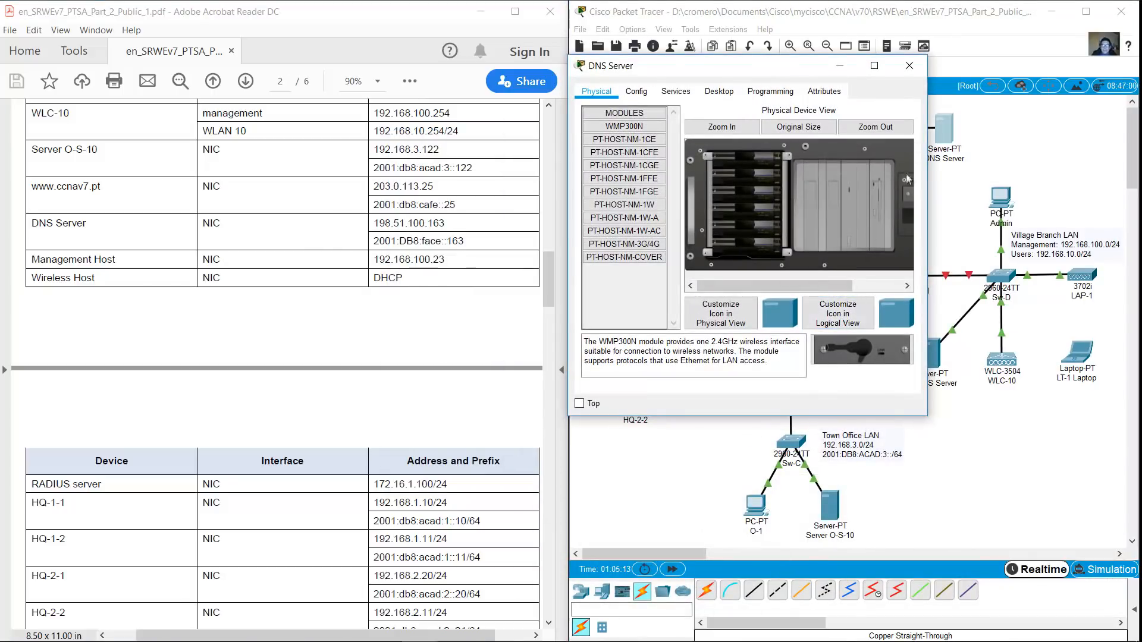
left_click_drag(927, 415, 1118, 601)
left_click(719, 91)
left_click(622, 140)
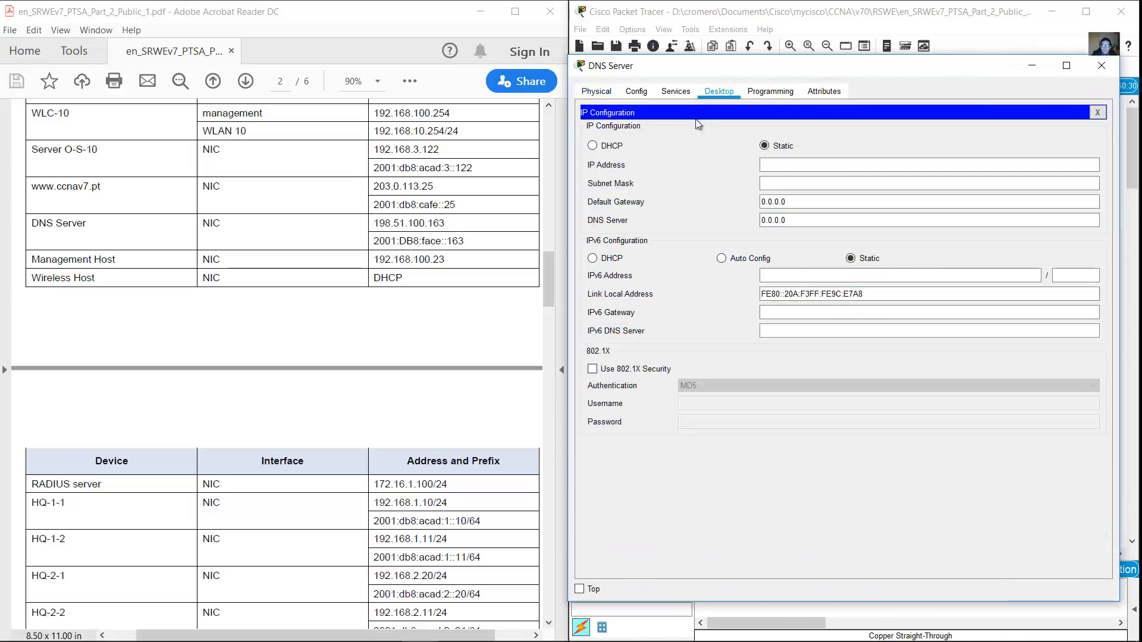
Enter IPv4 198.51.100.163/24, gateway 198.51.100.1, and the server's own address as DNS
left_click(802, 165)
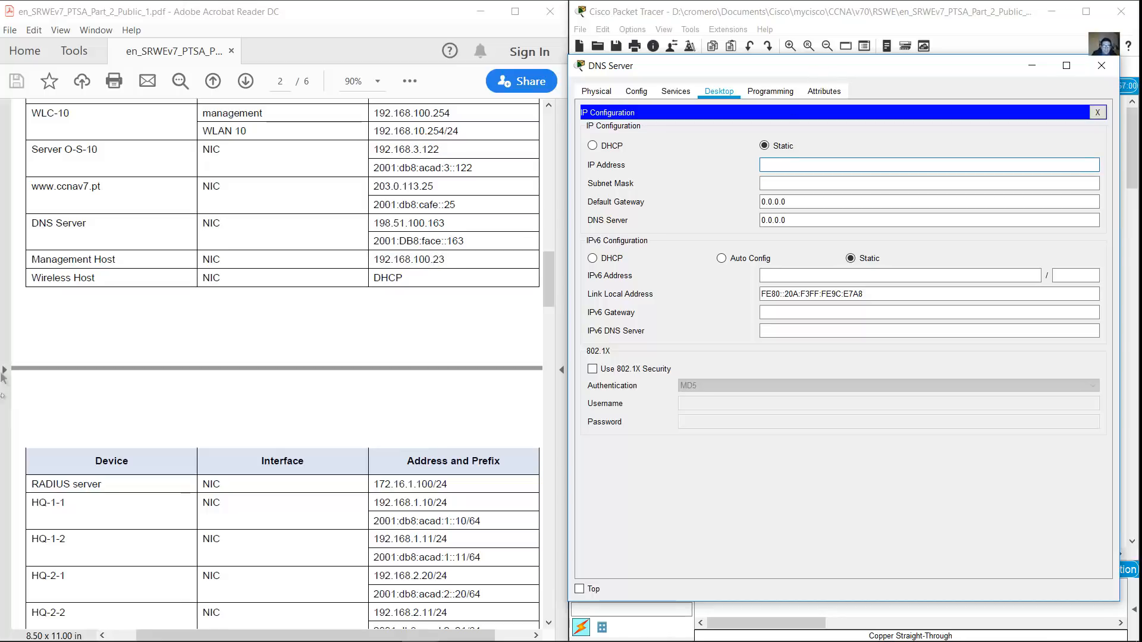
left_click_drag(38, 240, 471, 241)
double_click(470, 242)
left_click_drag(32, 224, 469, 241)
left_click(892, 166)
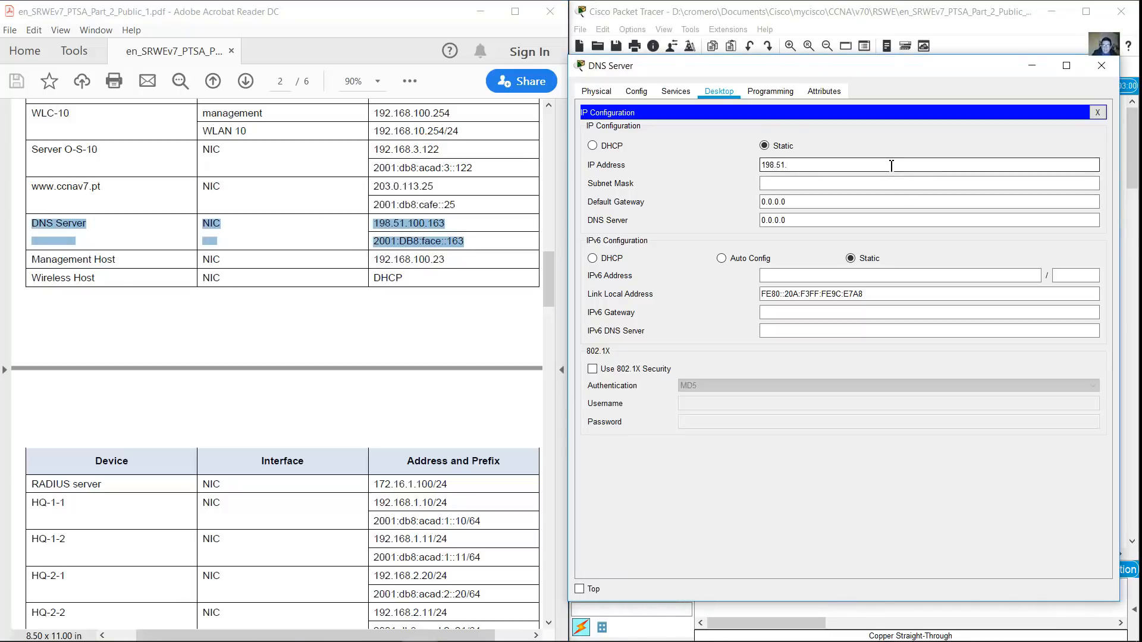
key("Tab")
key("Tab")
type("198.")
key("Tab")
left_click_drag(891, 166, 735, 165)
key("ctrl+c")
left_click_drag(823, 220, 752, 221)
key("ctrl+v")
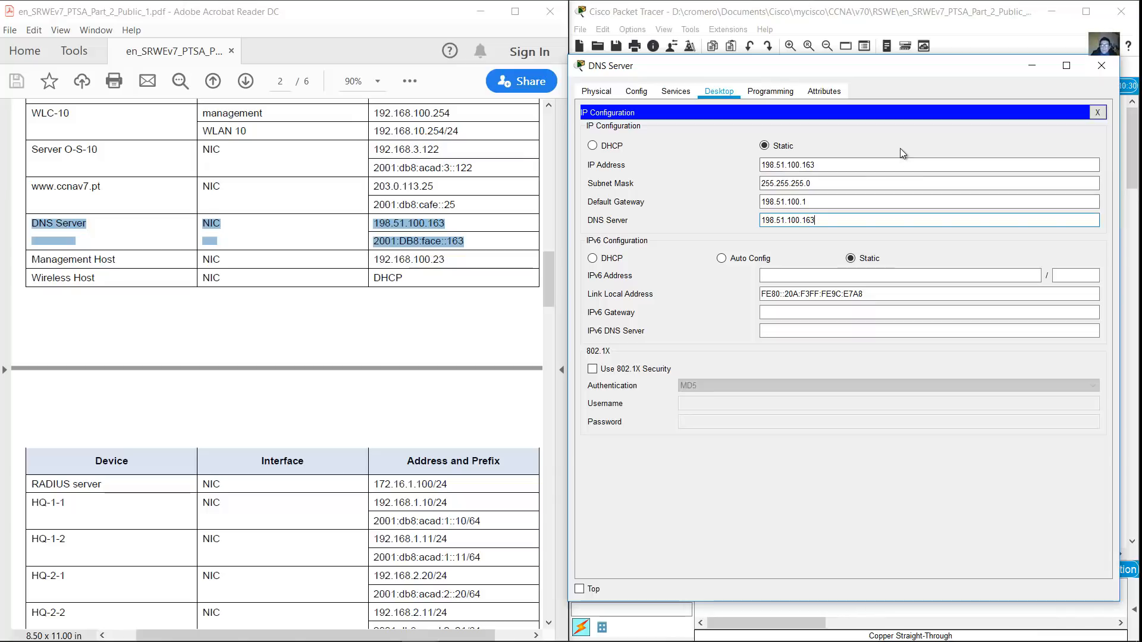
Enter IPv6 2001:db8:face::163/64, gateway 2001:db8:face::1, and itself as IPv6 DNS
left_click(884, 276)
type("2")
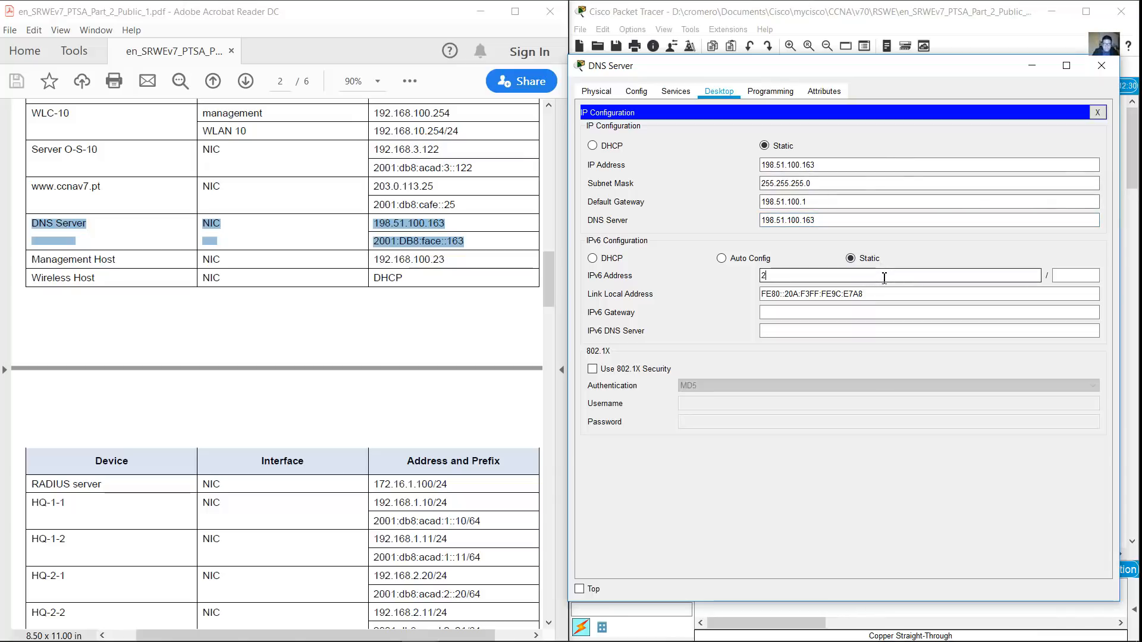
type("001:db8:face::163")
key("Tab")
type("64")
key("Tab")
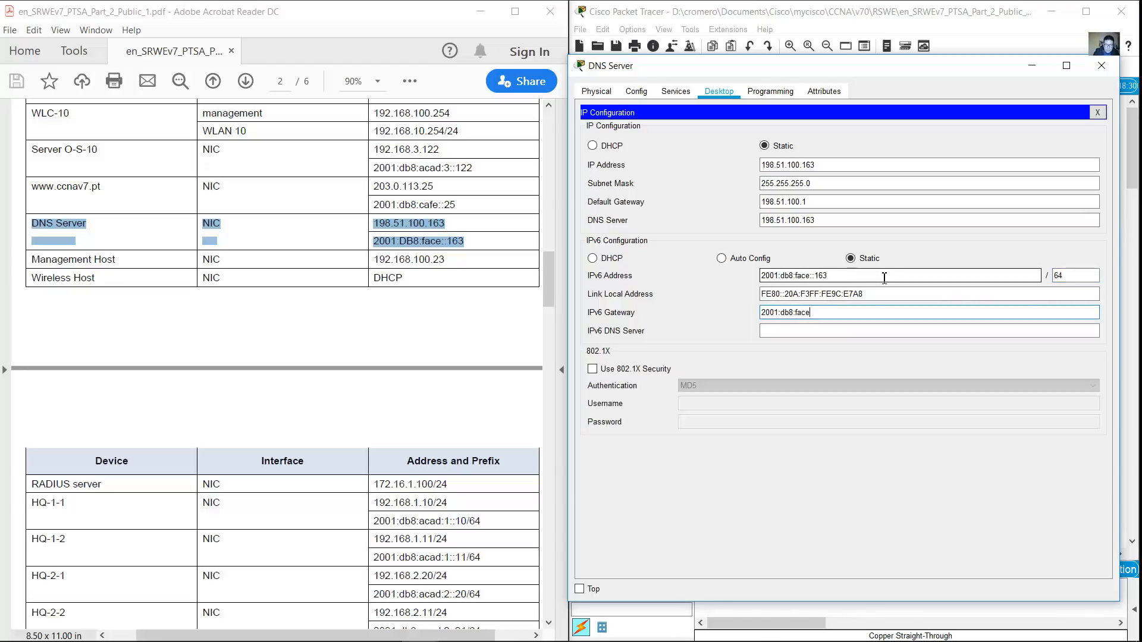
type("2001:db8:face::!")
key("BackSpace")
type("1")
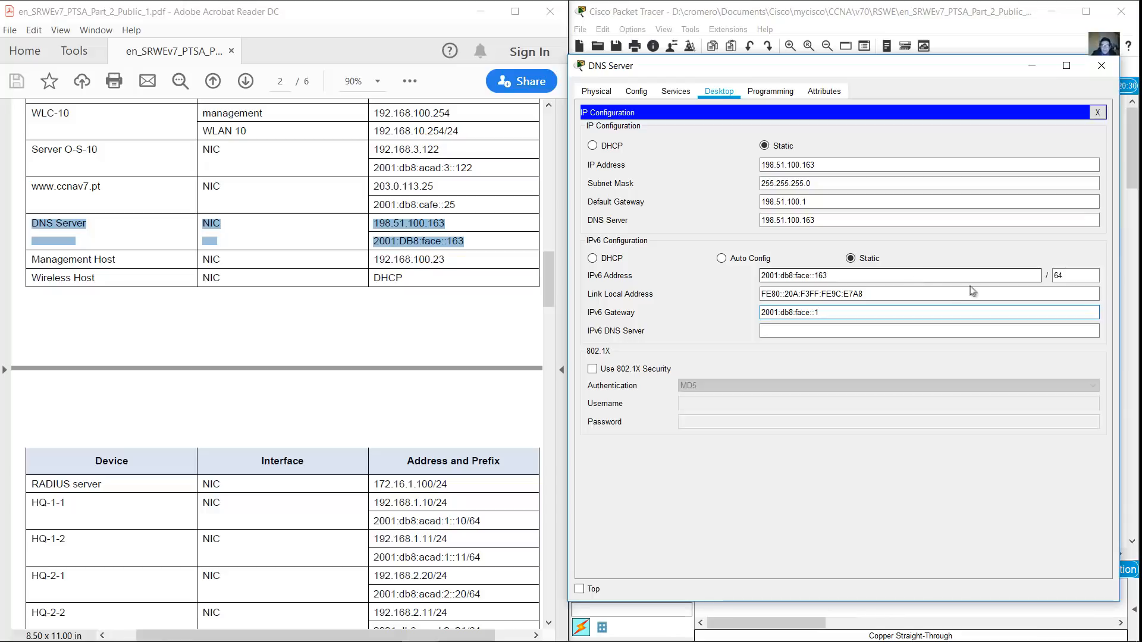
left_click_drag(840, 276, 753, 279)
key("ctrl+c")
left_click(779, 331)
key("ctrl+v")
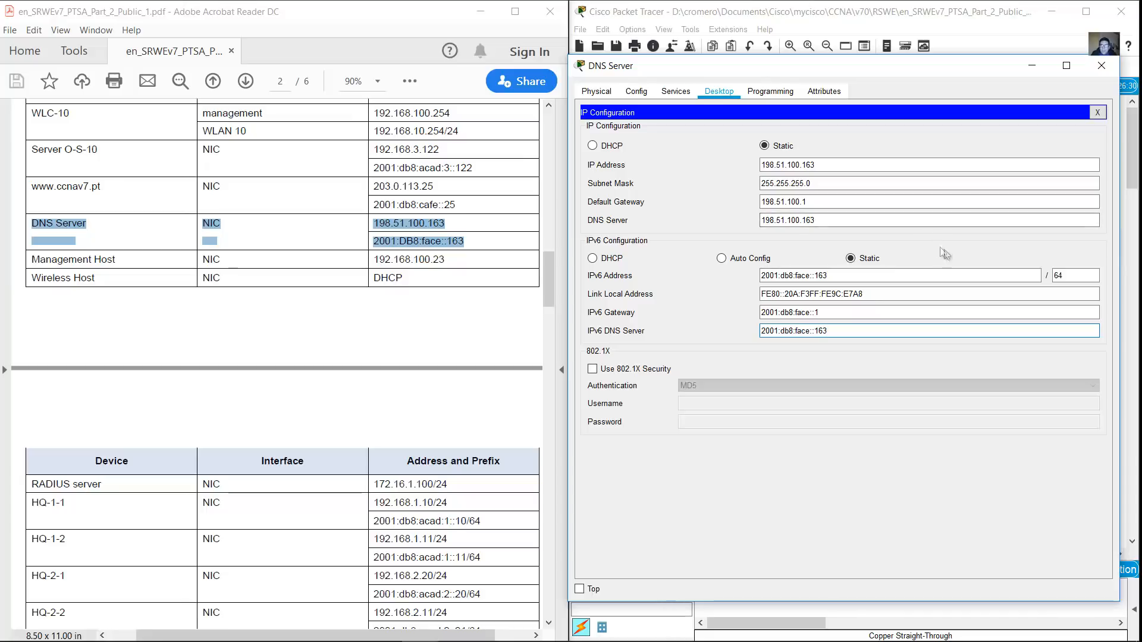
left_click(1098, 112)
left_click(676, 91)
left_click(619, 179)
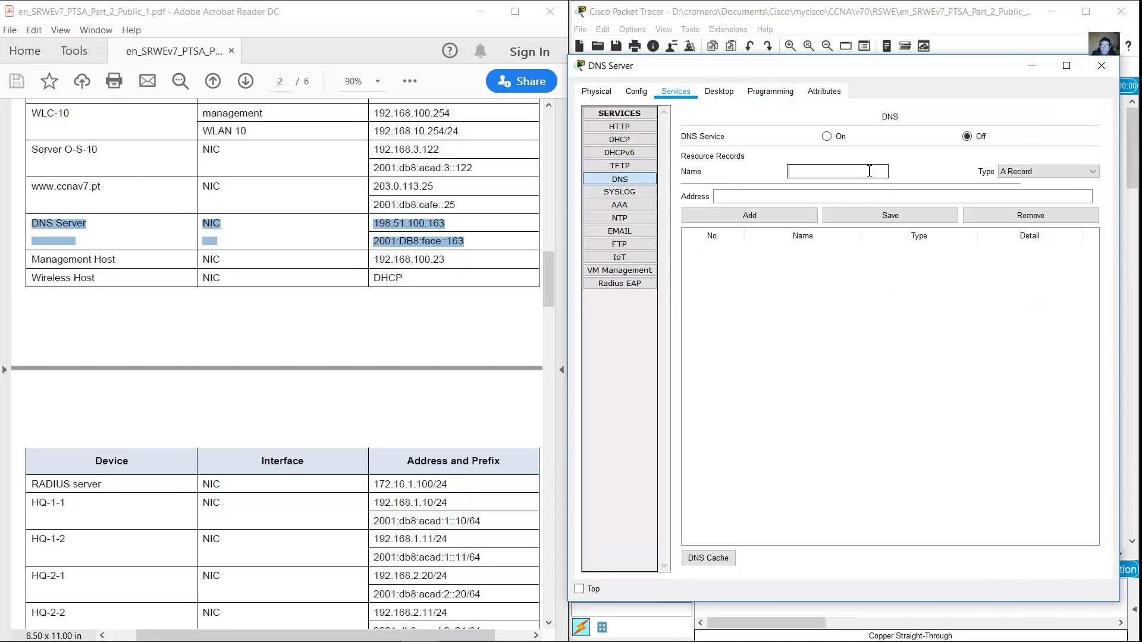
left_click(828, 136)
left_click(816, 171)
type("www.ccnav7.pt")
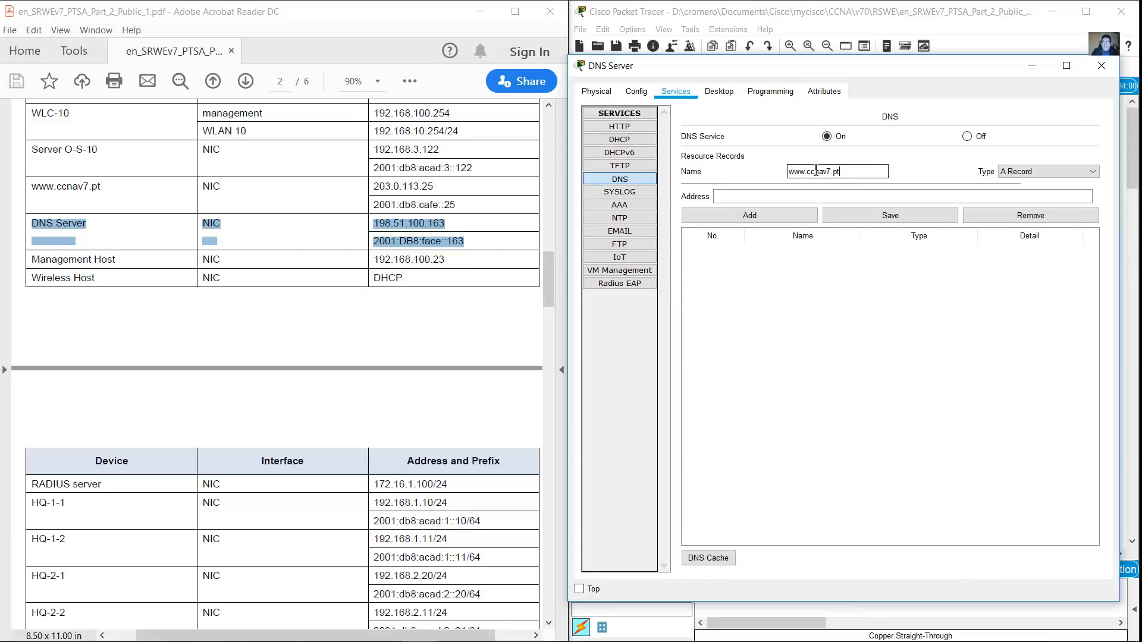
key("Tab")
key("Tab")
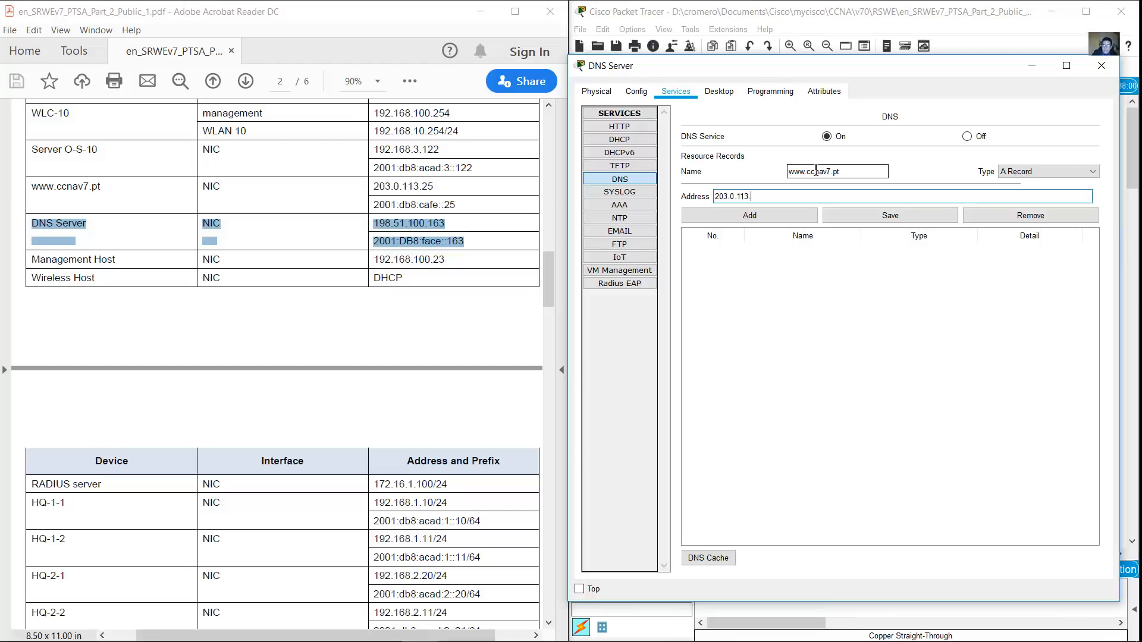
left_click(776, 216)
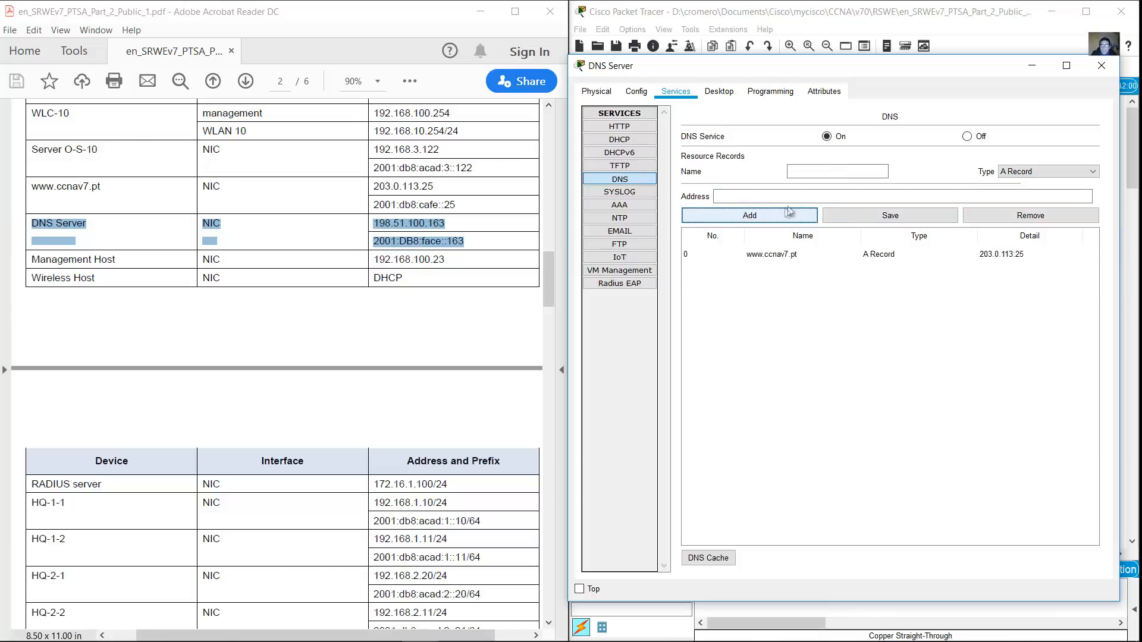
left_click(791, 254)
left_click_drag(764, 196, 647, 200)
type("2001:db8:cafe::\"5")
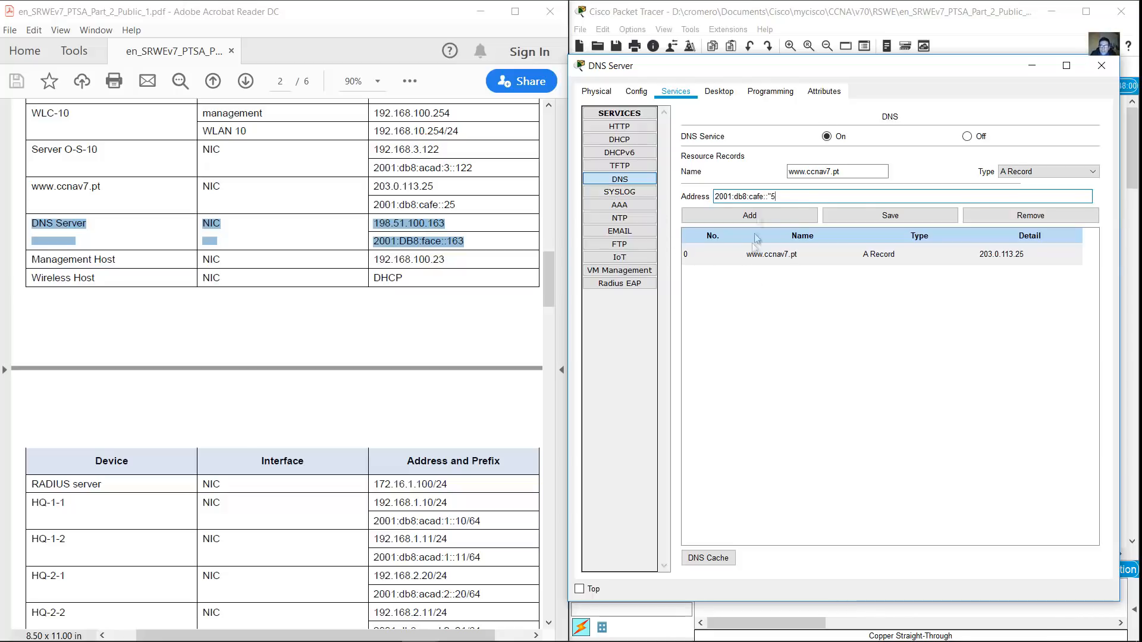
key("Left")
key("BackSpace")
type("2")
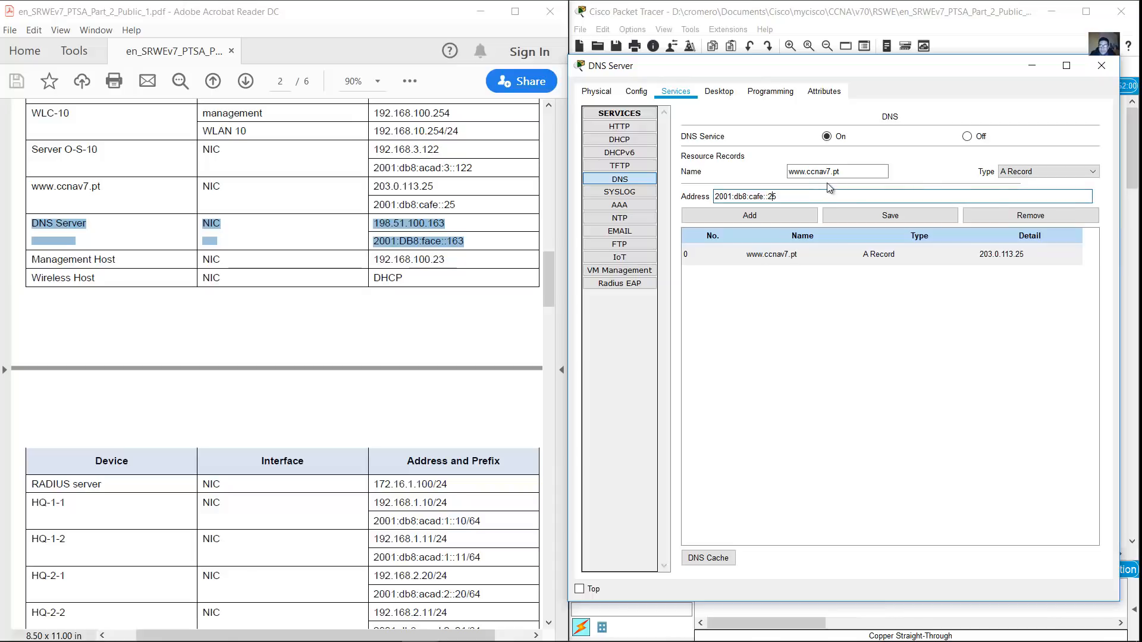
left_click(732, 214)
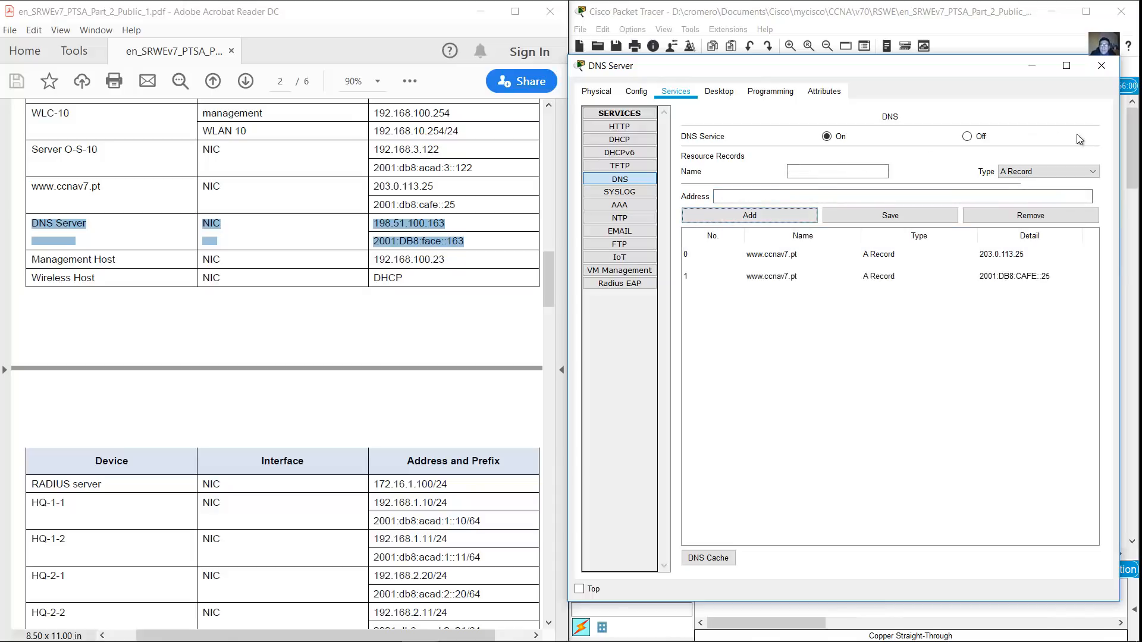
left_click(1103, 67)
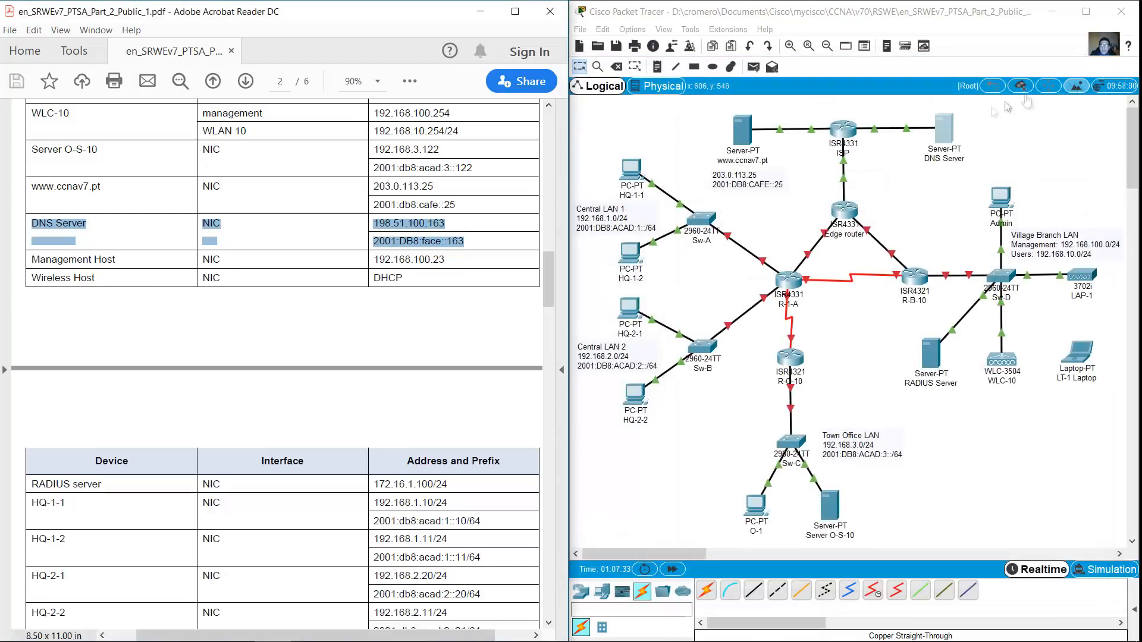
left_click(745, 131)
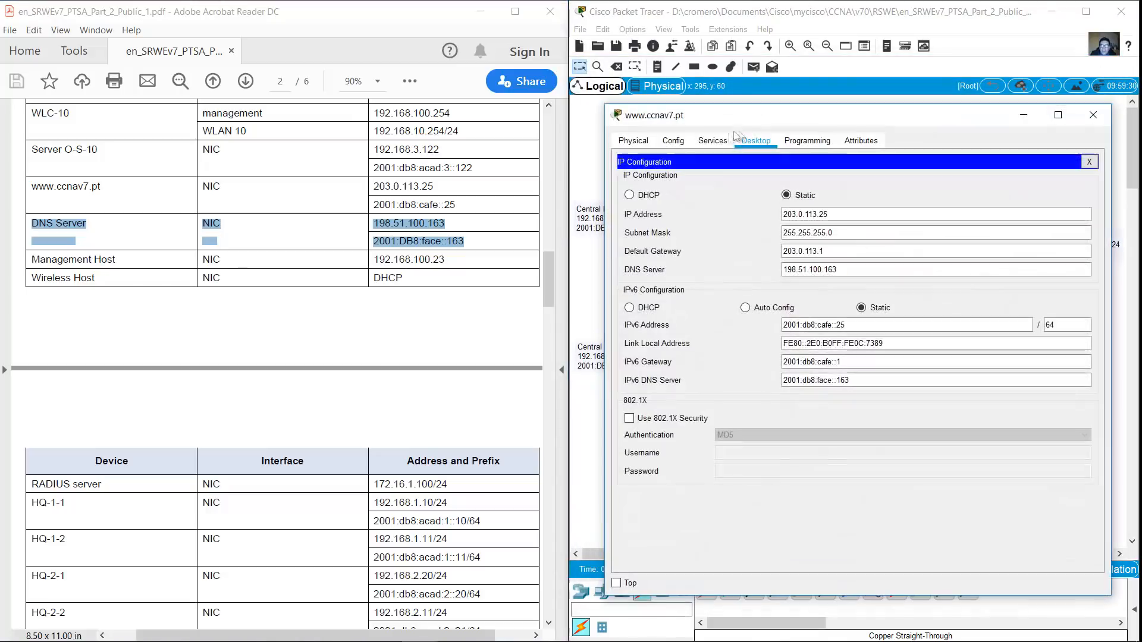
left_click(1089, 162)
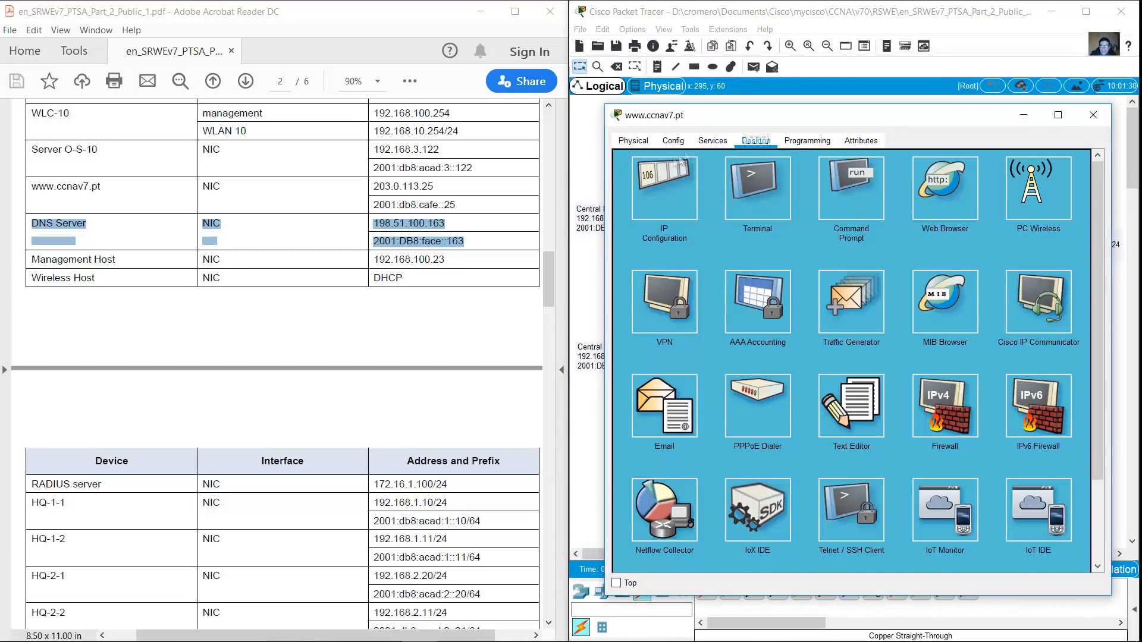
left_click(713, 140)
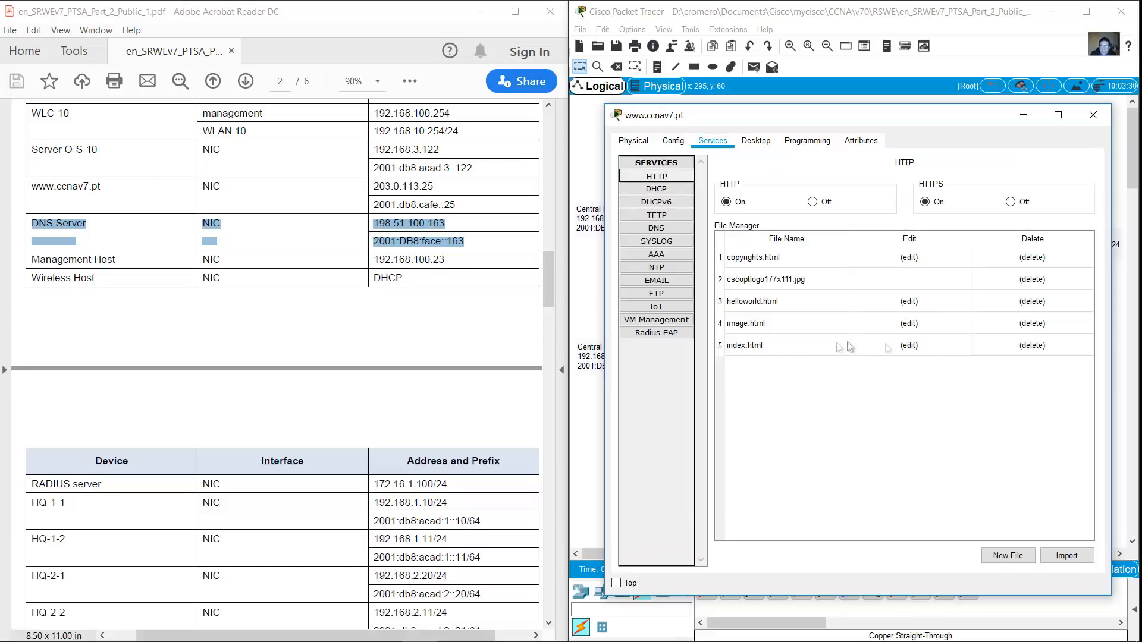
left_click(908, 345)
Add an h1 line with the YouTube channel address after the welcome text and save, overwriting index.html
left_click(1042, 206)
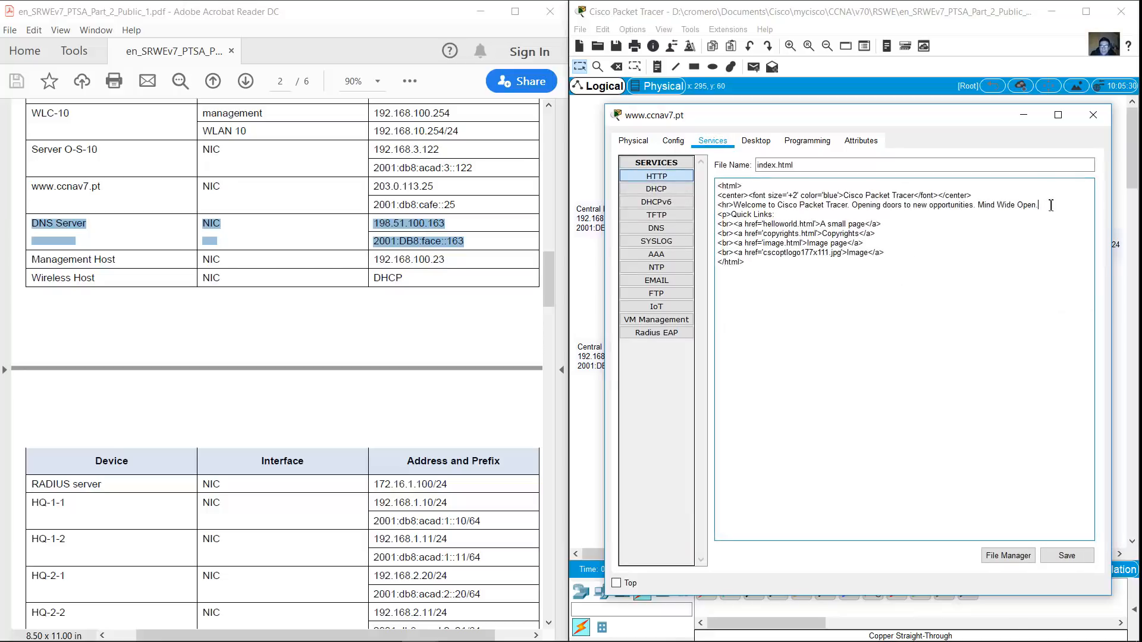
key("Return")
type("<><>")
key("Left")
type("/h1")
key("Left")
key("Left")
key("Left")
key("Left")
key("Left")
type("h1")
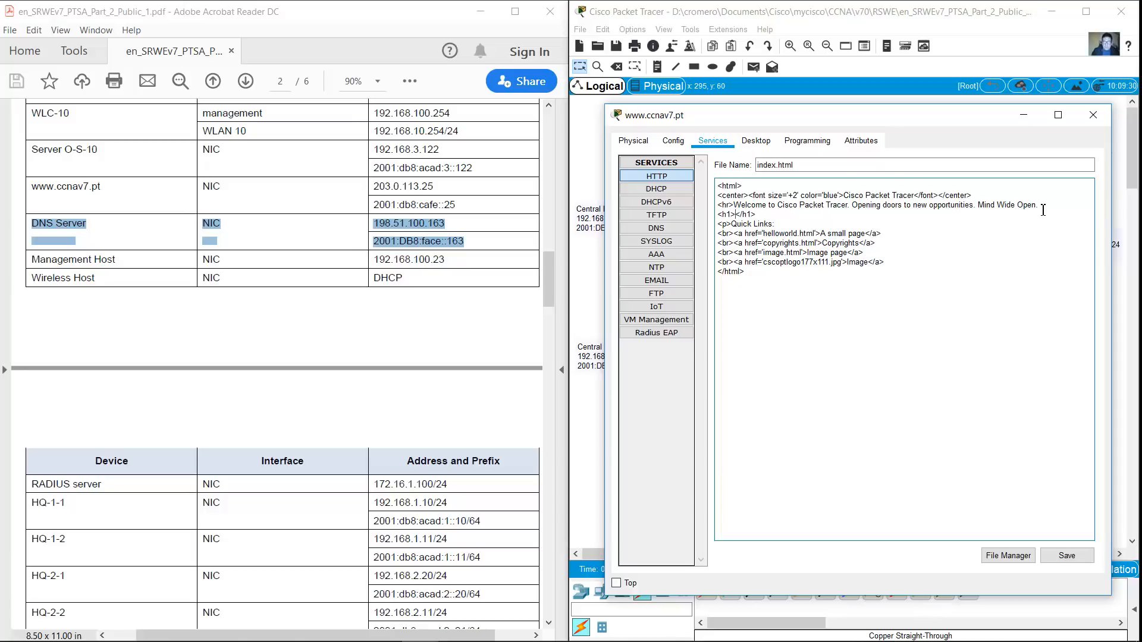
key("Right")
type("youtube")
key("BackSpace")
type(".com/romeroc24")
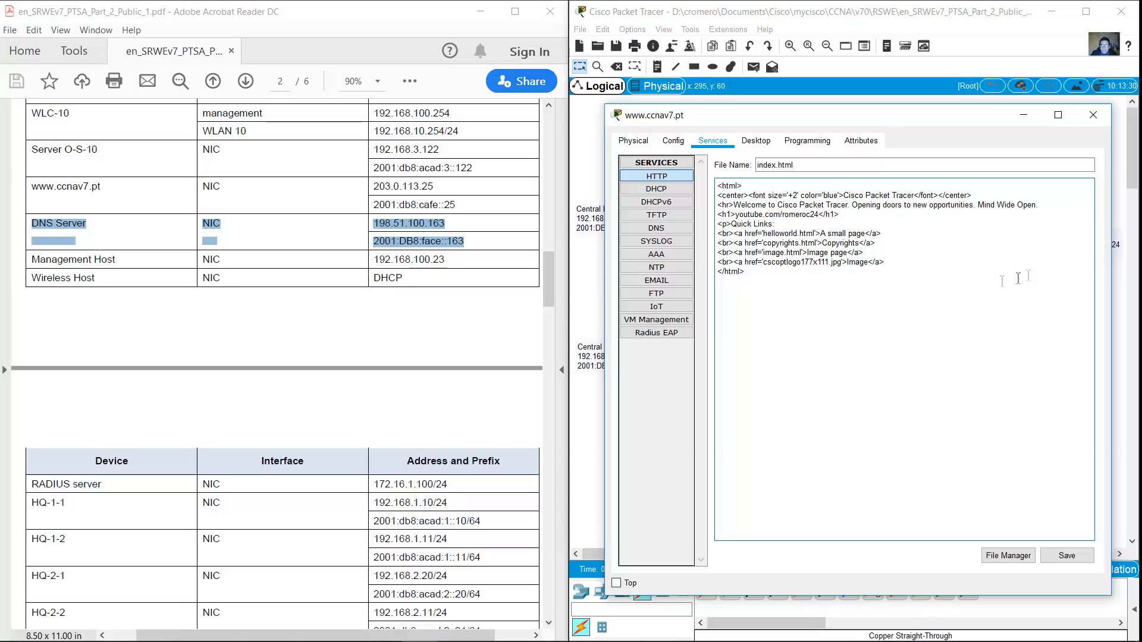
left_click(1071, 564)
left_click(879, 384)
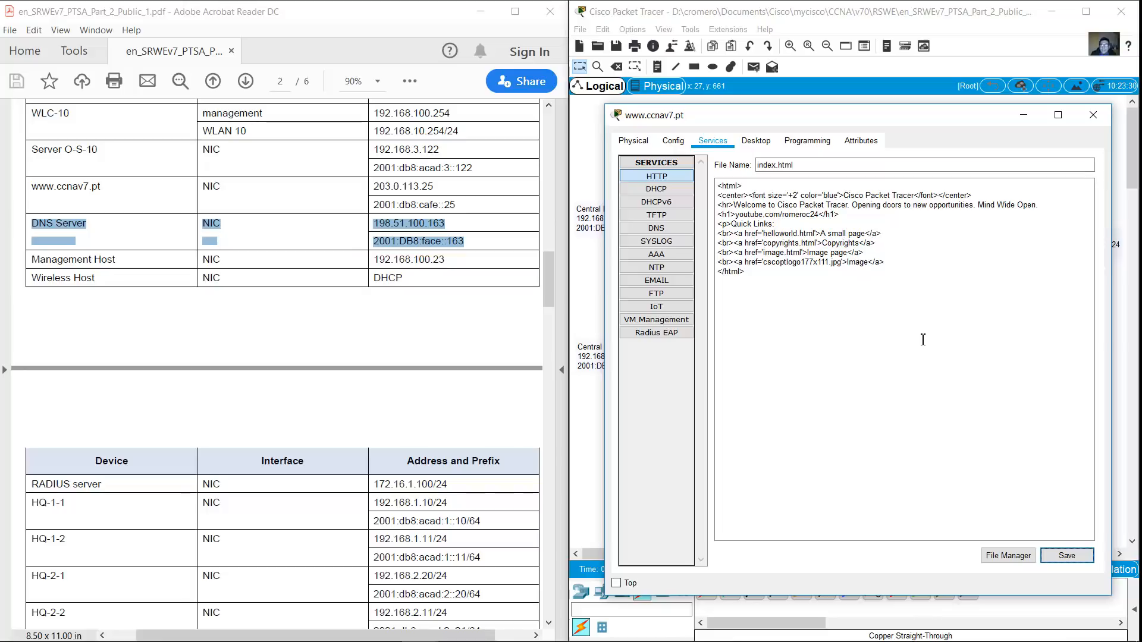
left_click(1092, 115)
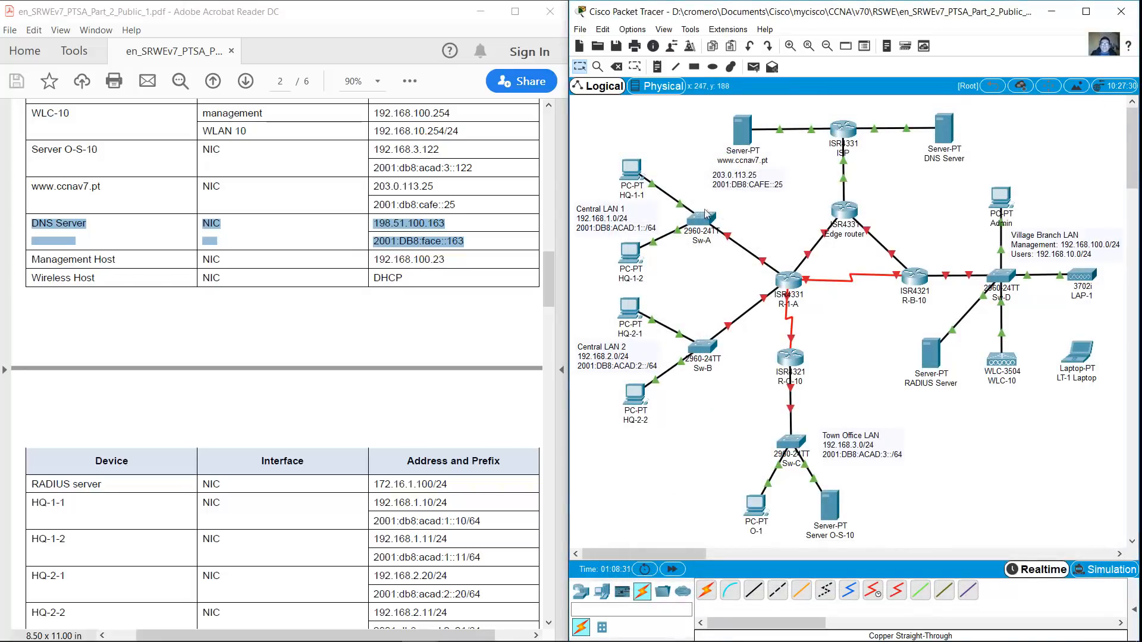
scroll(153, 207, "up", 10)
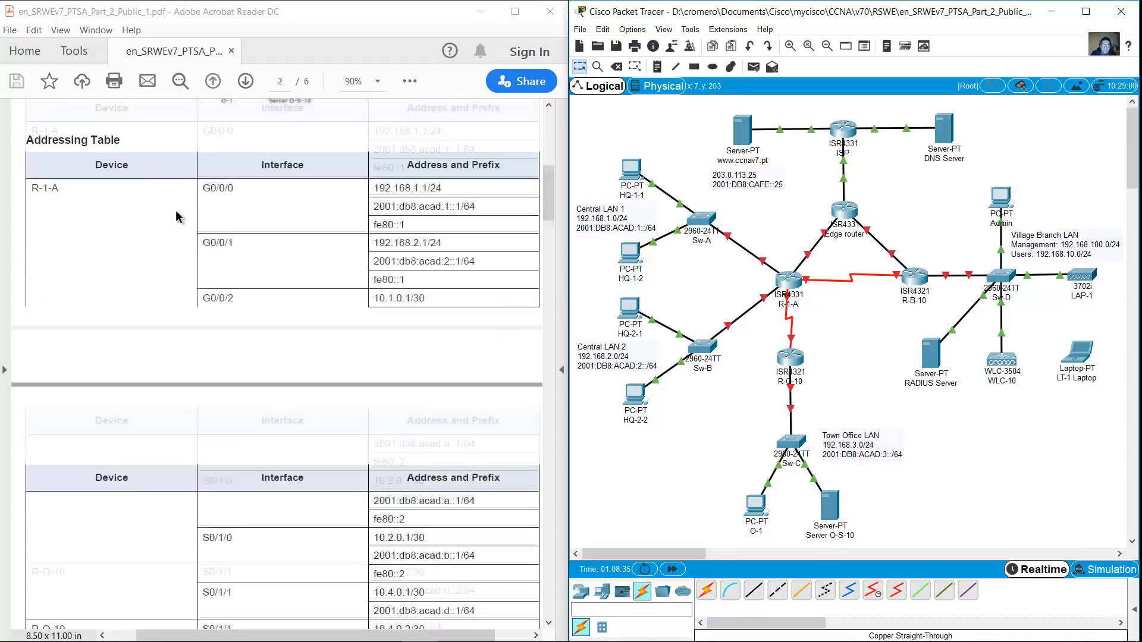
left_click_drag(27, 132, 478, 553)
left_click(788, 278)
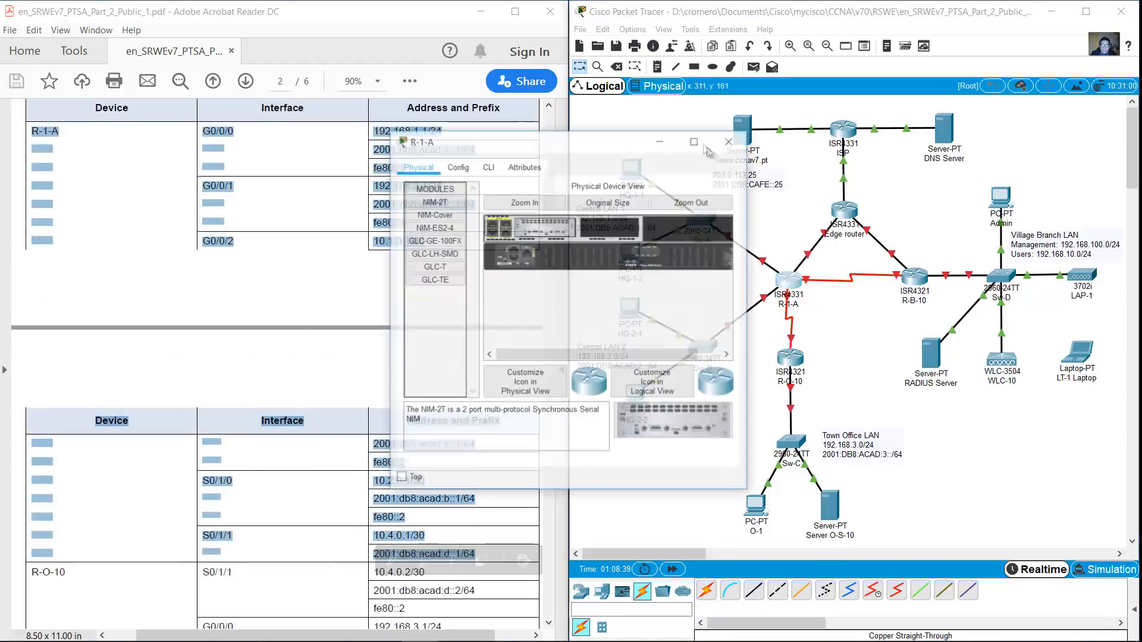
left_click_drag(929, 404, 1124, 622)
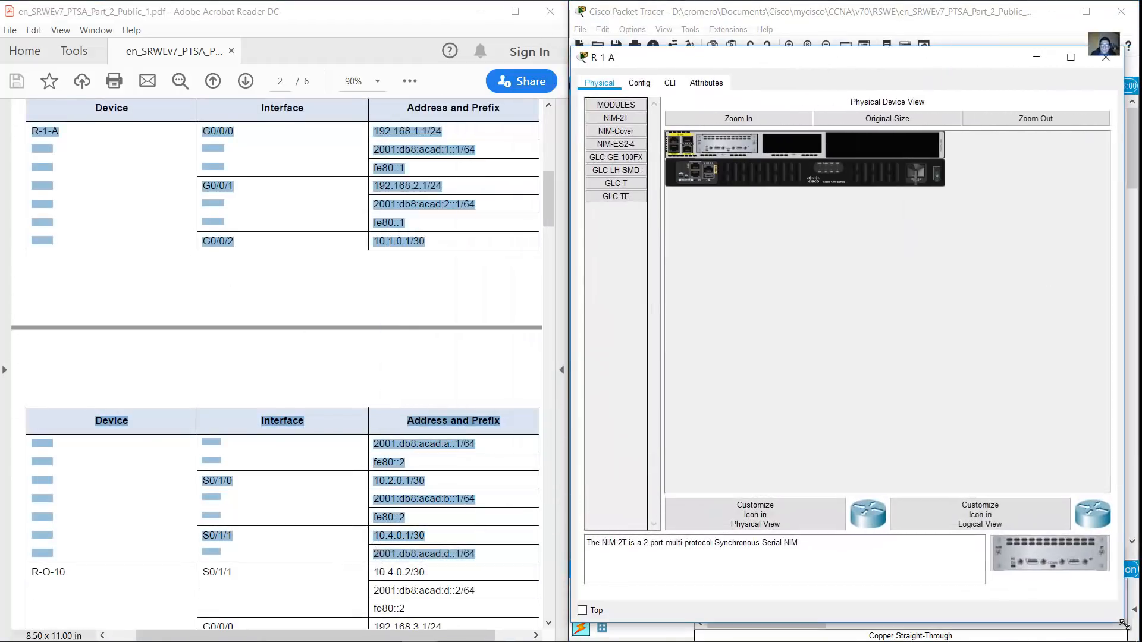
Skip the setup dialog, enter configuration mode, set hostname R-1-A and enable ipv6 unicast-routing
left_click(670, 84)
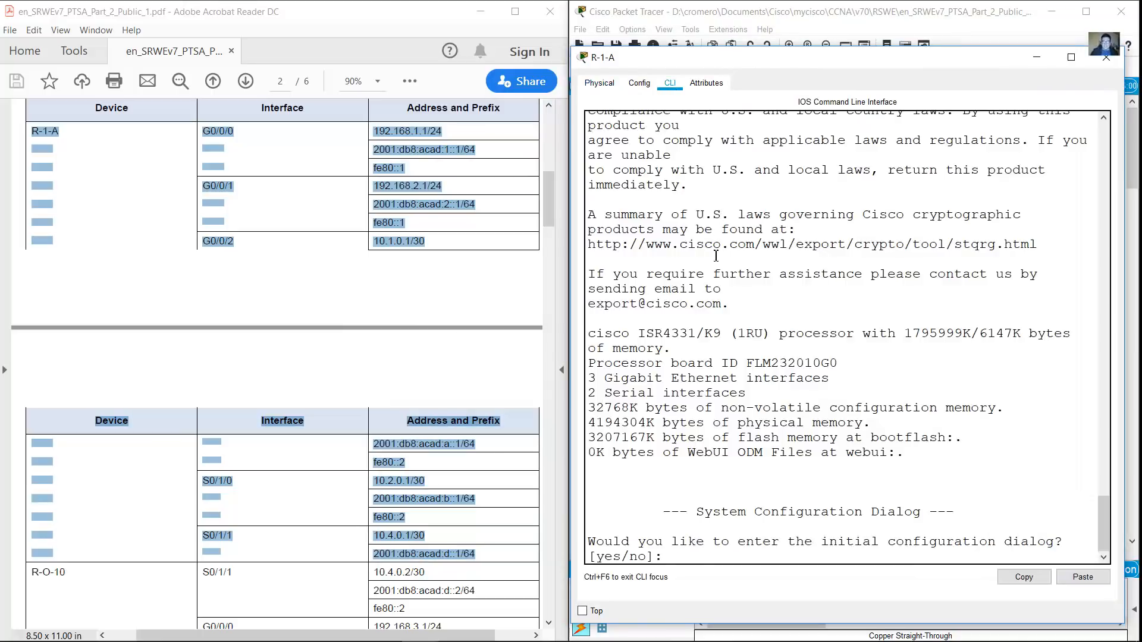
type("no")
key("Return")
key("Return")
type("en")
key("Return")
type("conf term")
key("Return")
type("hostname R-1-A")
key("Return")
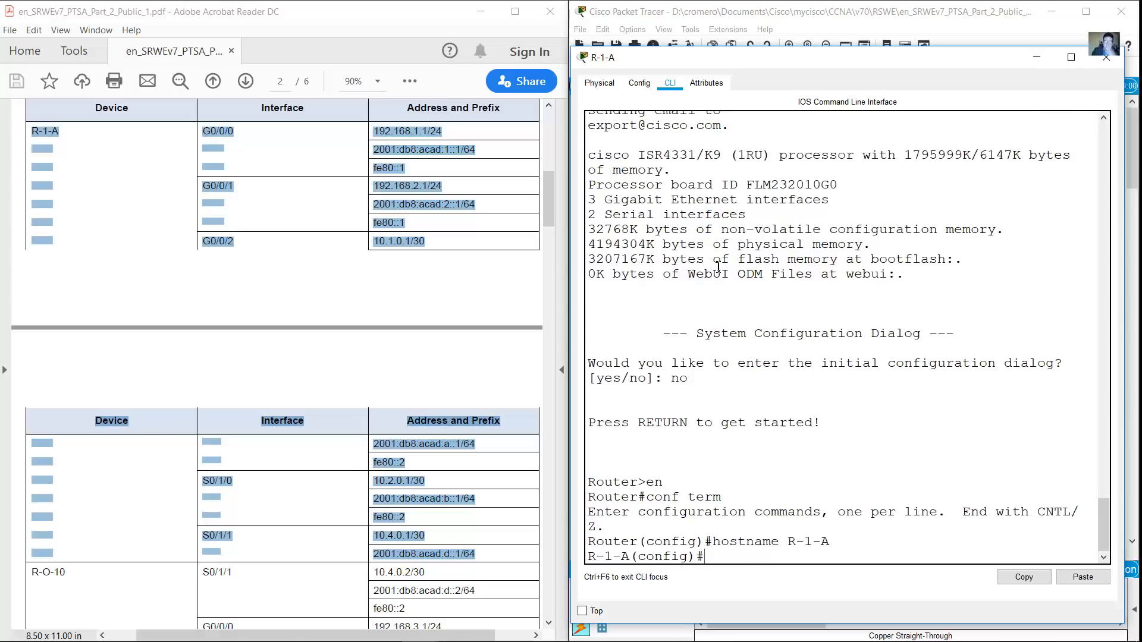
type("ipv6 unicast-")
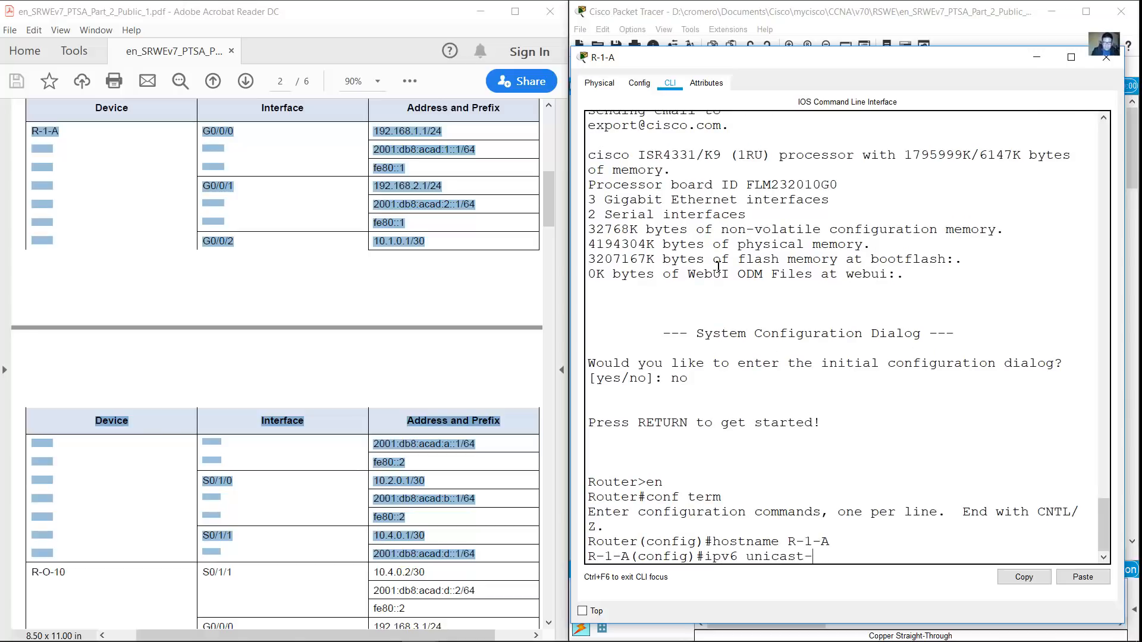
type("routing")
key("Return")
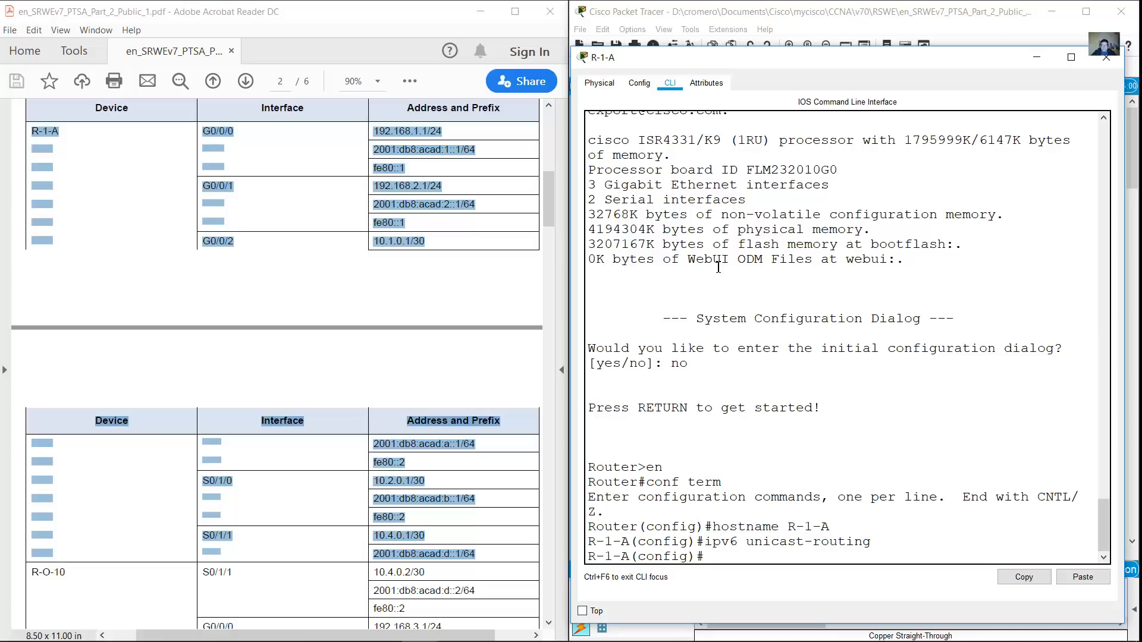
Give G0/0/0 192.168.1.1/24, 2001:db8:acad:1::1/64, fe80::1 link-local, and bring it up
type("int g0/0")
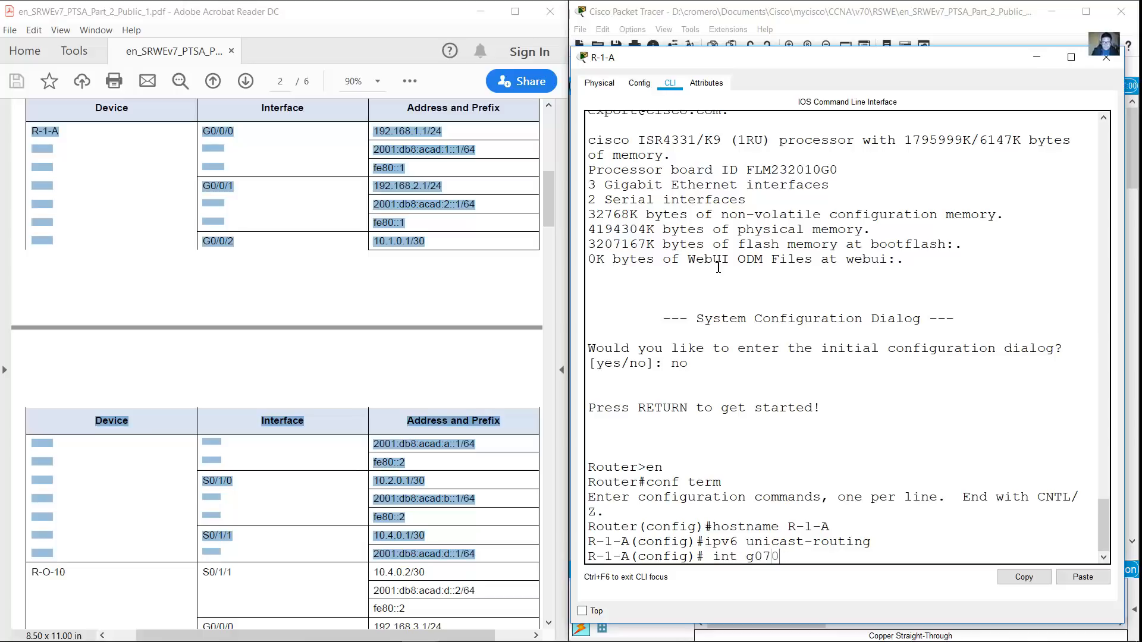
type("/0")
key("Return")
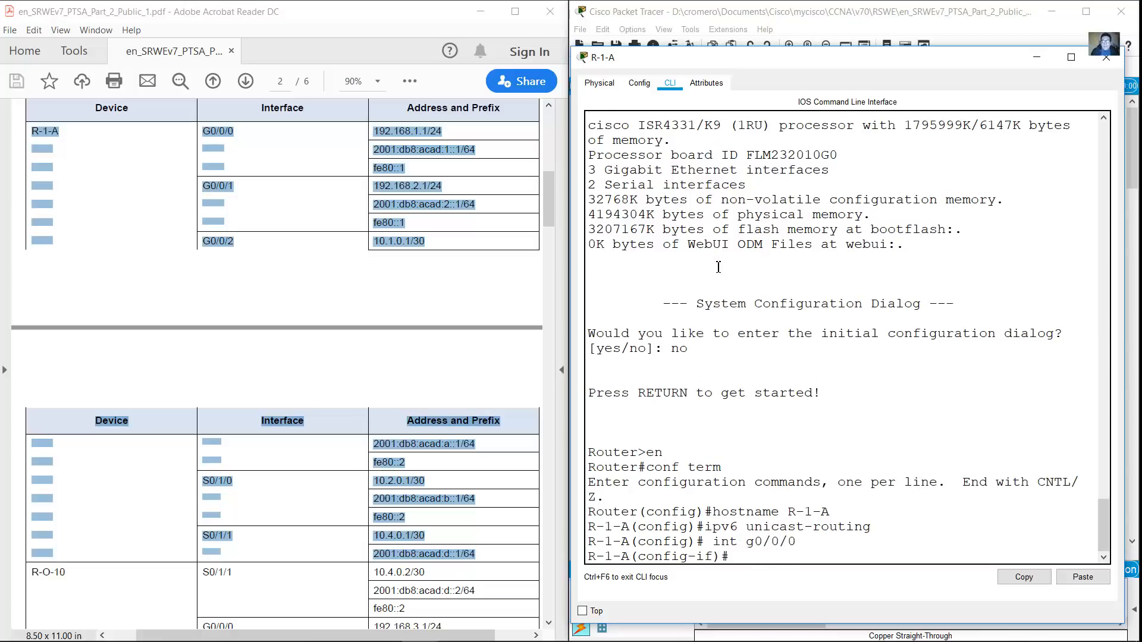
type("ip address 192.")
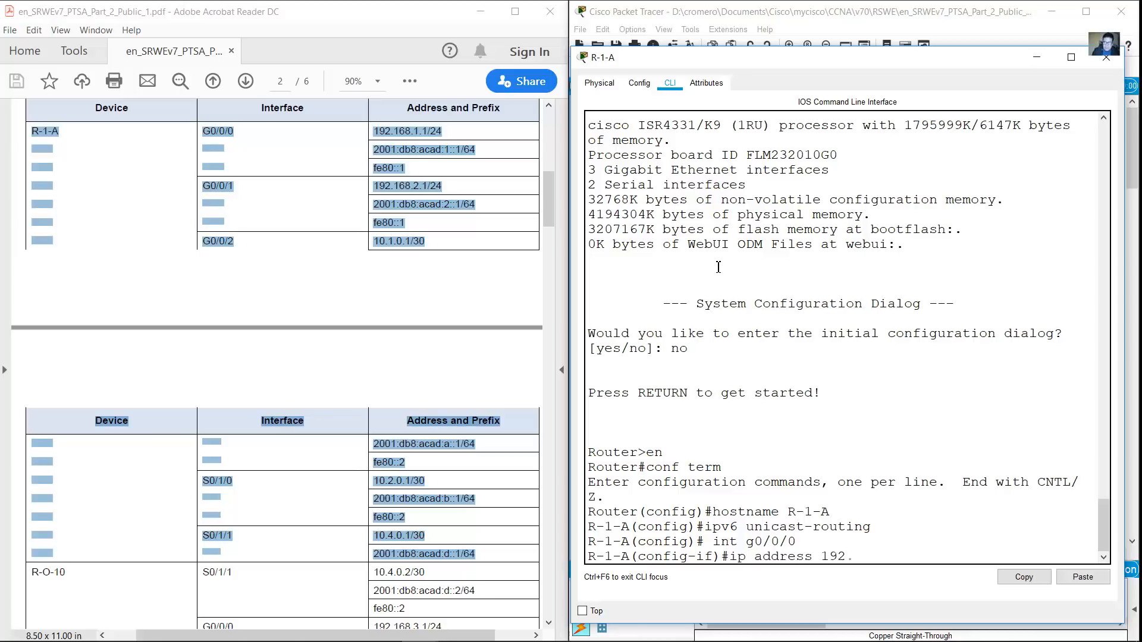
type("168.1.1 255.255.255.0")
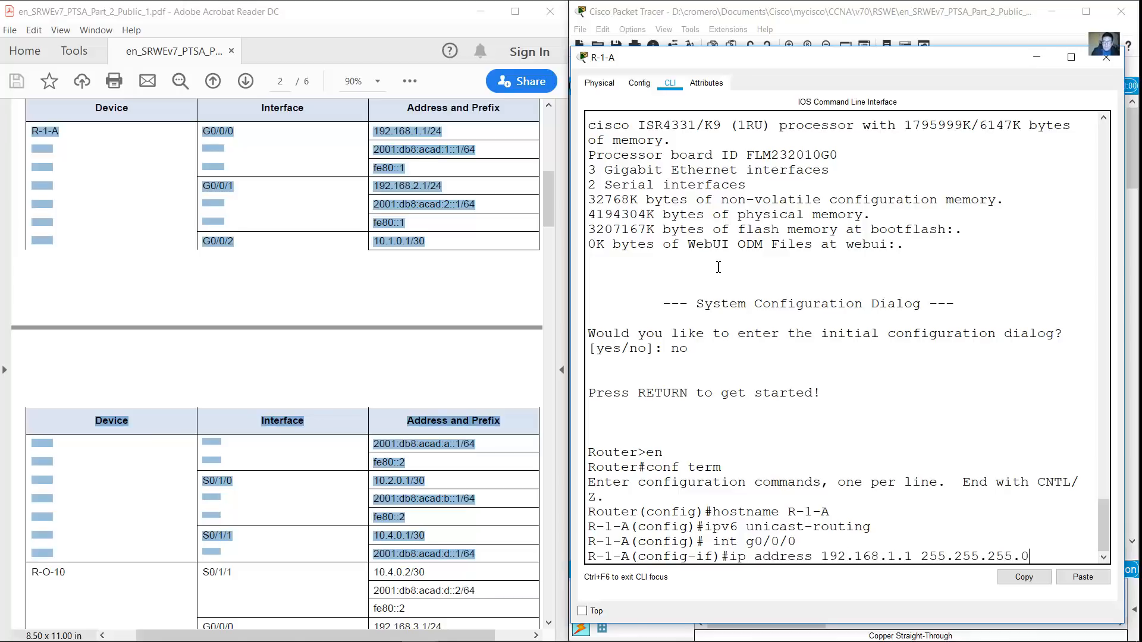
key("Return")
type("ipv6 address 2")
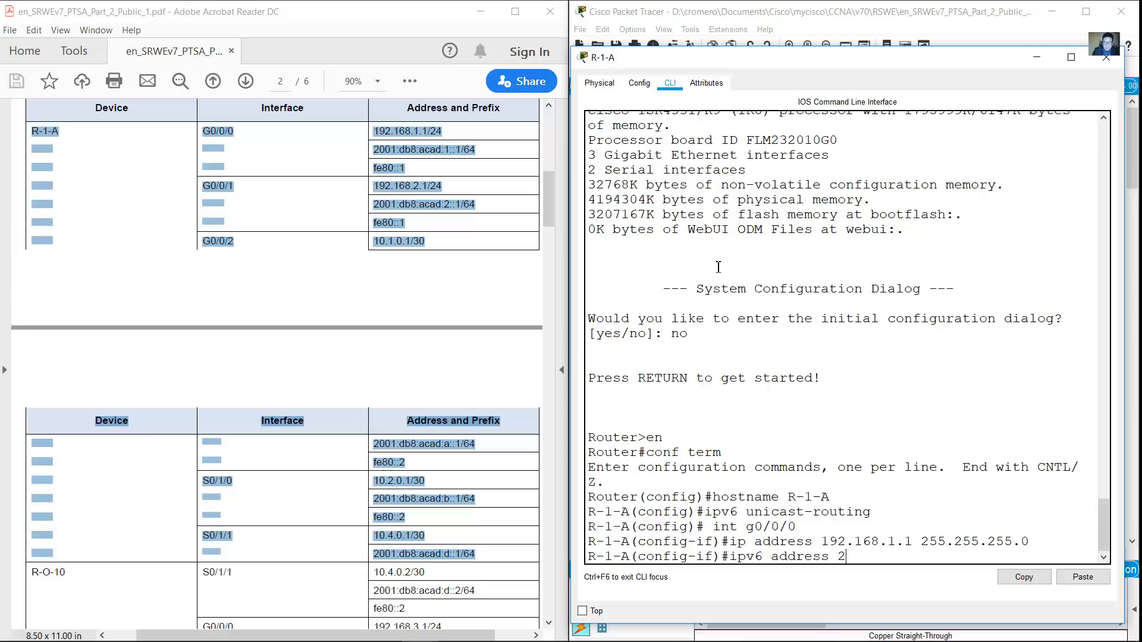
type("001:db8:acad:1::1/64")
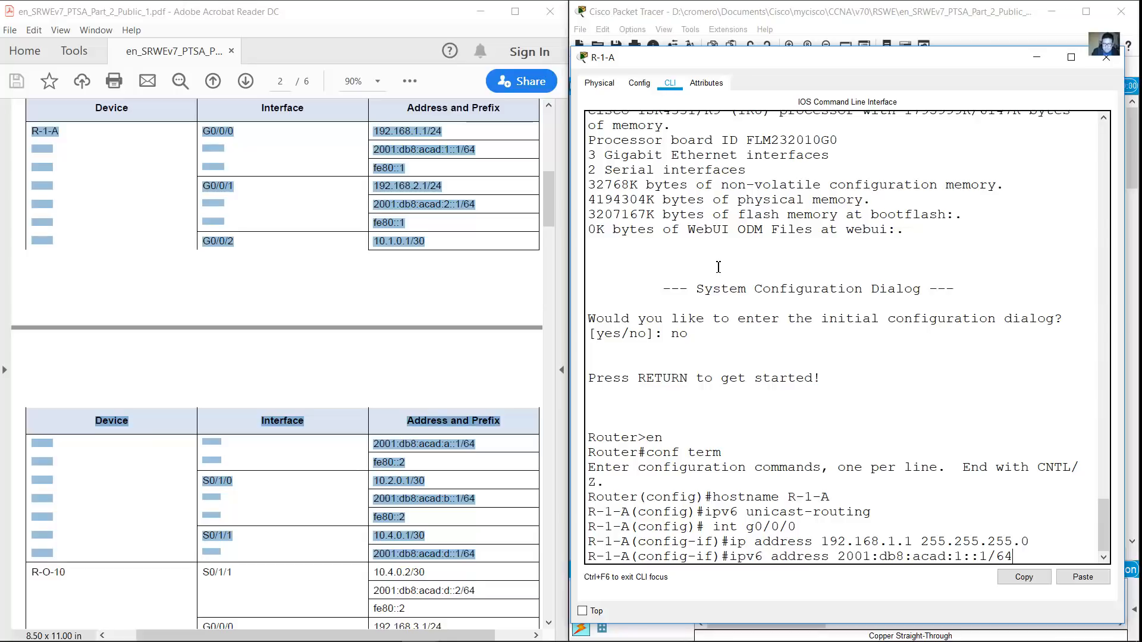
key("Return")
key("Up")
key("BackSpace")
key("BackSpace")
key("BackSpace")
key("BackSpace")
key("BackSpace")
key("BackSpace")
key("BackSpace")
key("BackSpace")
key("BackSpace")
key("BackSpace")
key("BackSpace")
key("BackSpace")
key("BackSpace")
key("BackSpace")
key("BackSpace")
key("BackSpace")
key("BackSpace")
key("BackSpace")
key("BackSpace")
key("BackSpace")
type("fe80::1 link-local")
key("Return")
type("no shutdown")
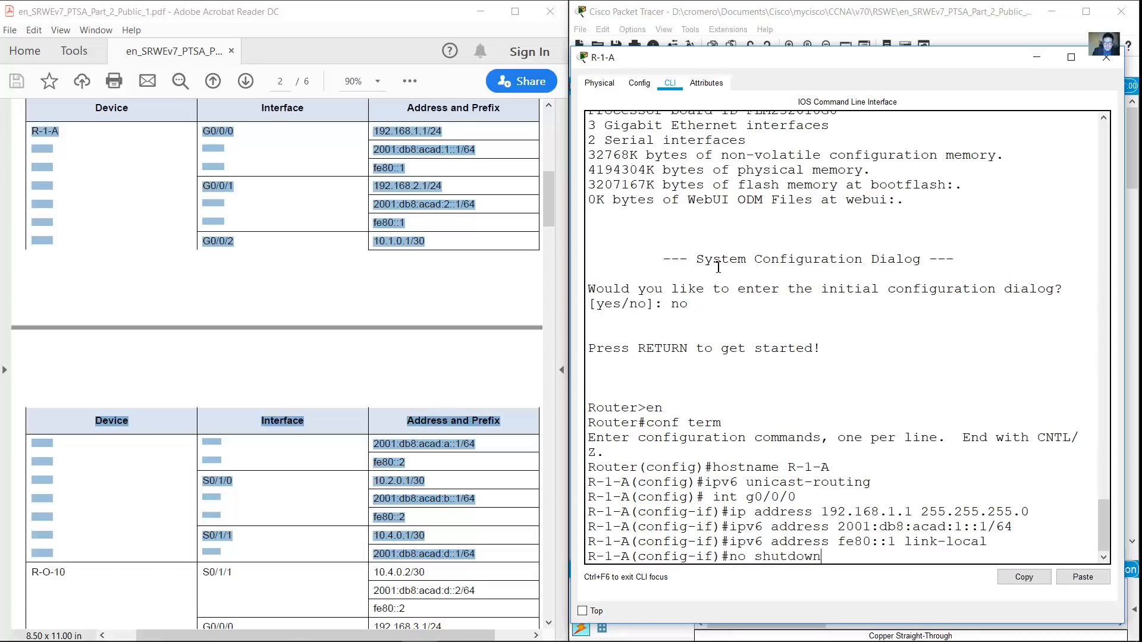
key("Return")
Give G0/0/1 192.168.2.1/24, 2001:db8:acad:2::1/64, fe80::1 link-local, and bring it up
type("int g0/0/0")
key("Return")
key("Up")
key("Up")
key("Up")
key("Up")
key("Up")
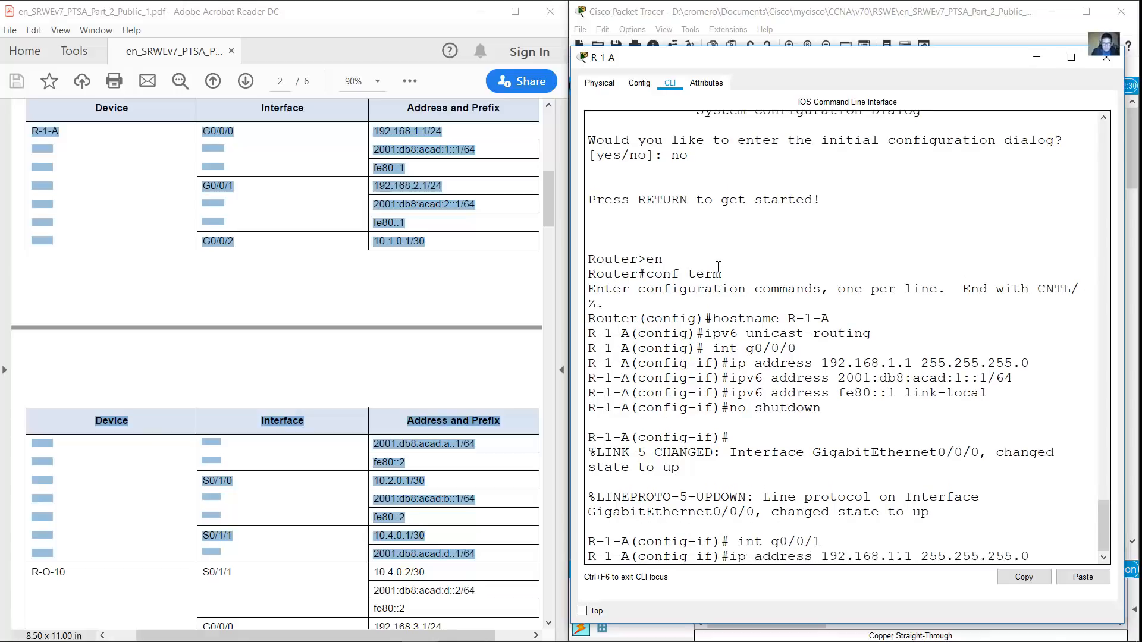
key("BackSpace")
type("2")
key("Return")
key("Up")
key("Up")
key("Up")
key("Up")
key("Up")
key("Left")
key("Left")
key("Left")
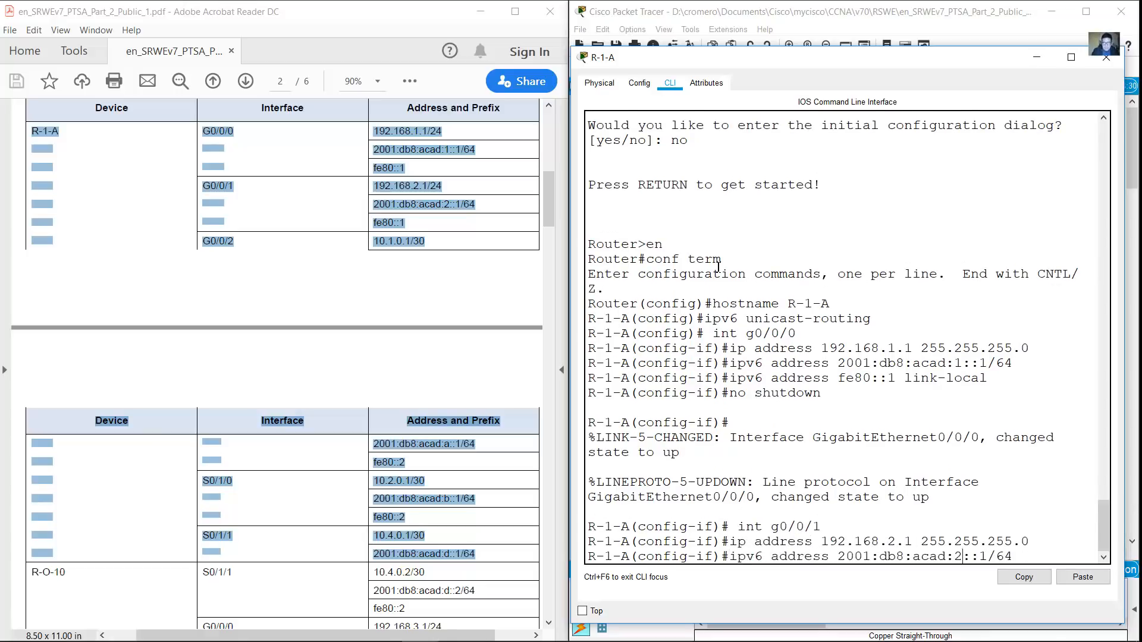
key("Return")
key("Up")
key("Up")
key("Up")
key("Up")
key("Up")
key("Return")
key("Up")
key("Up")
key("Up")
key("Up")
key("Up")
key("Return")
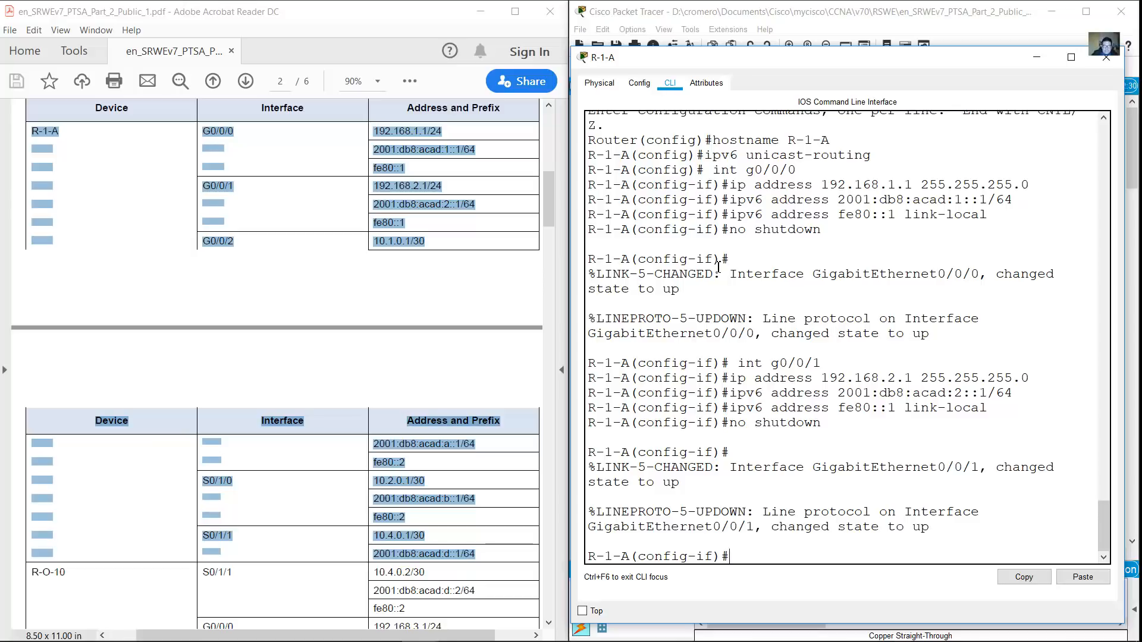
Select G0/0/2 and type its address 10.1.0.1 255.255.255.252
key("Up")
key("Up")
key("Up")
key("Up")
key("Up")
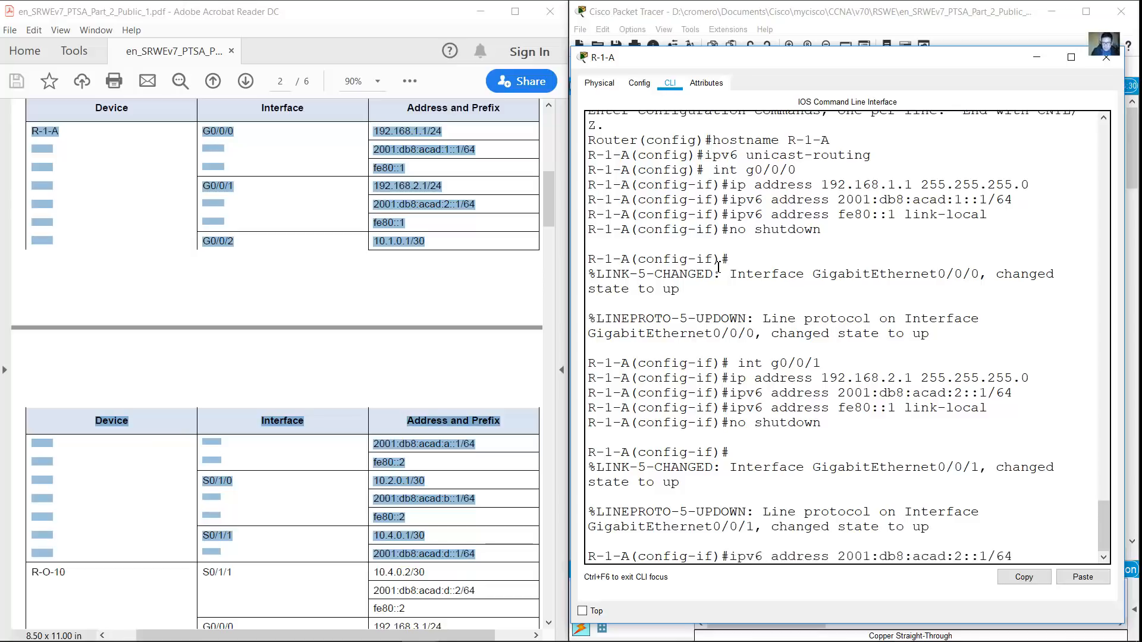
key("BackSpace")
type("2")
key("Return")
type("ip address 10.0.1.")
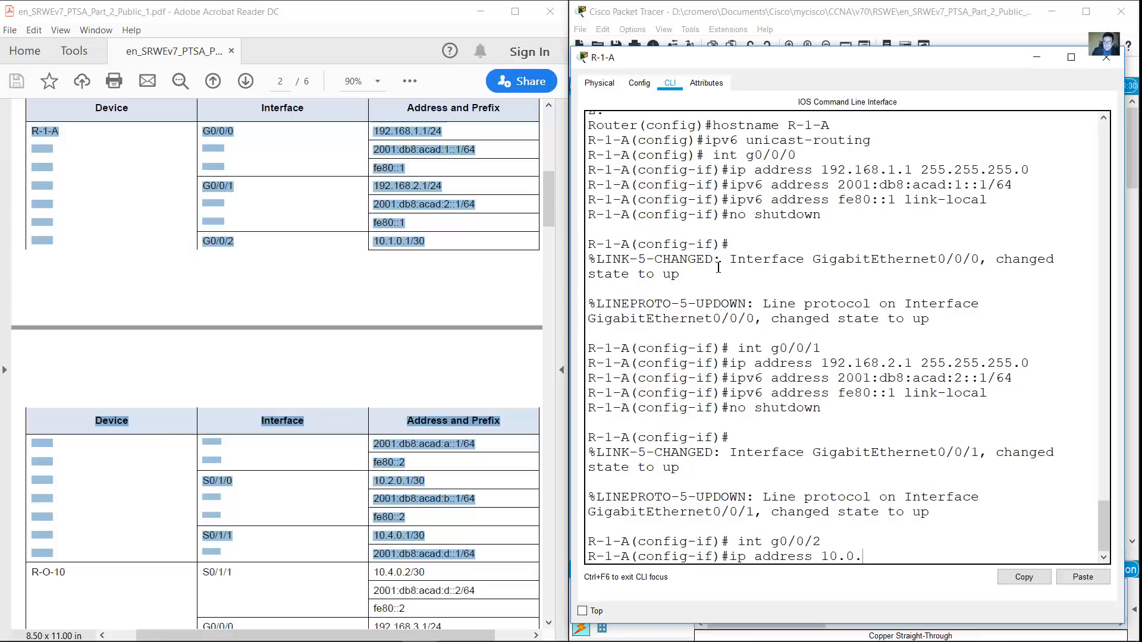
key("BackSpace")
key("BackSpace")
type("1.0.1 255.255.255.252")
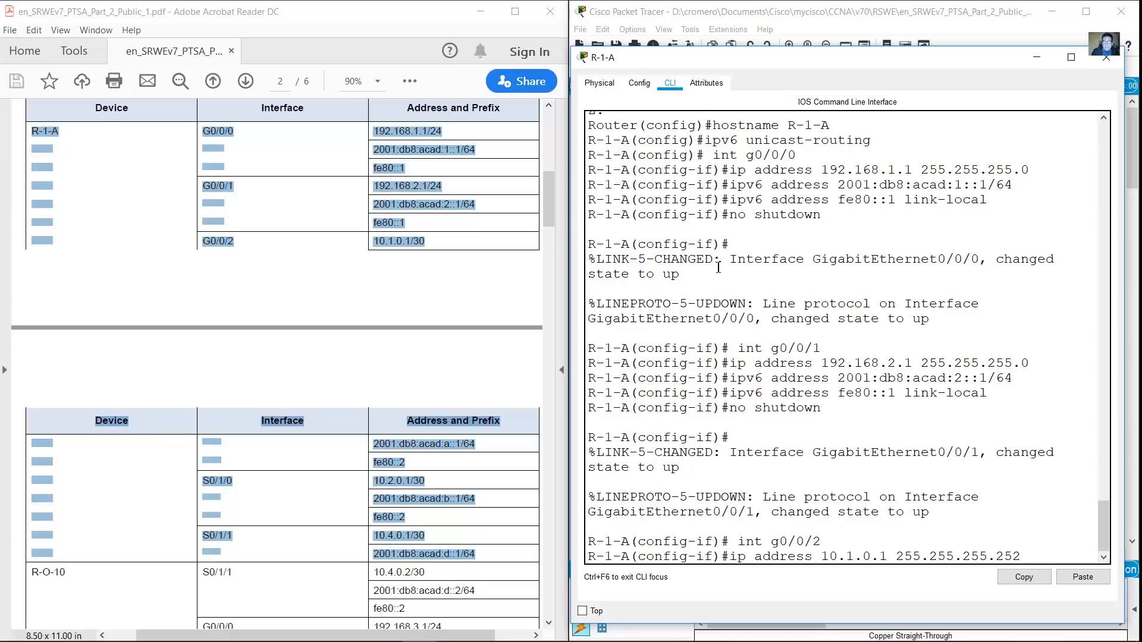
Review the Edge router's CLI configuration, then the Edge Router rows in the addressing table PDF
left_click(869, 8)
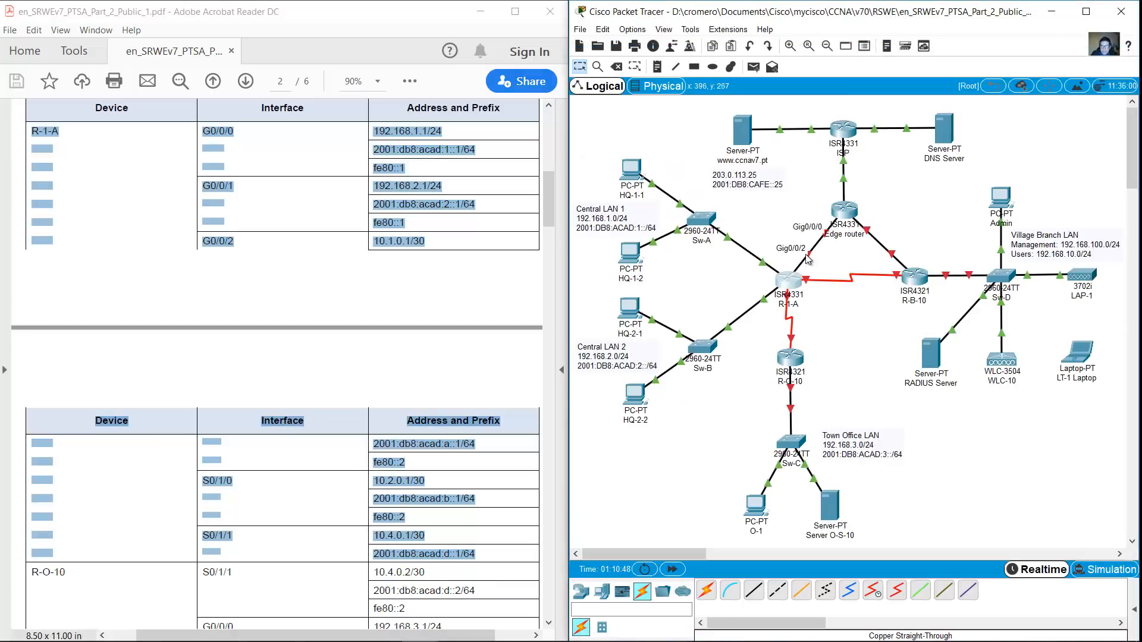
left_click(844, 213)
left_click_drag(593, 506, 593, 420)
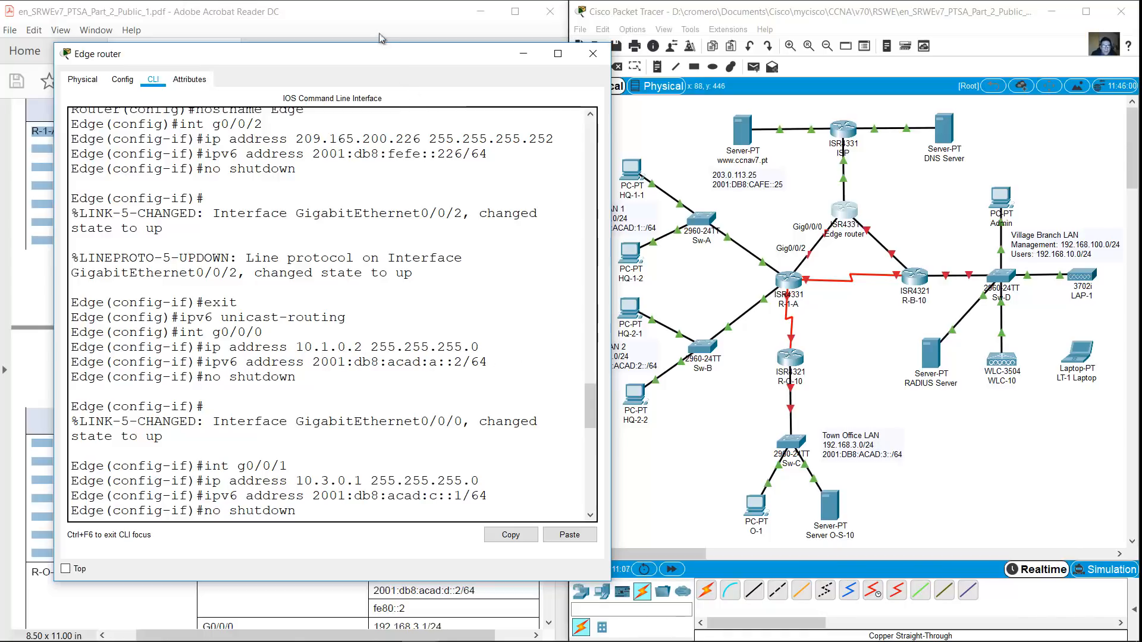
scroll(447, 271, "up", 1)
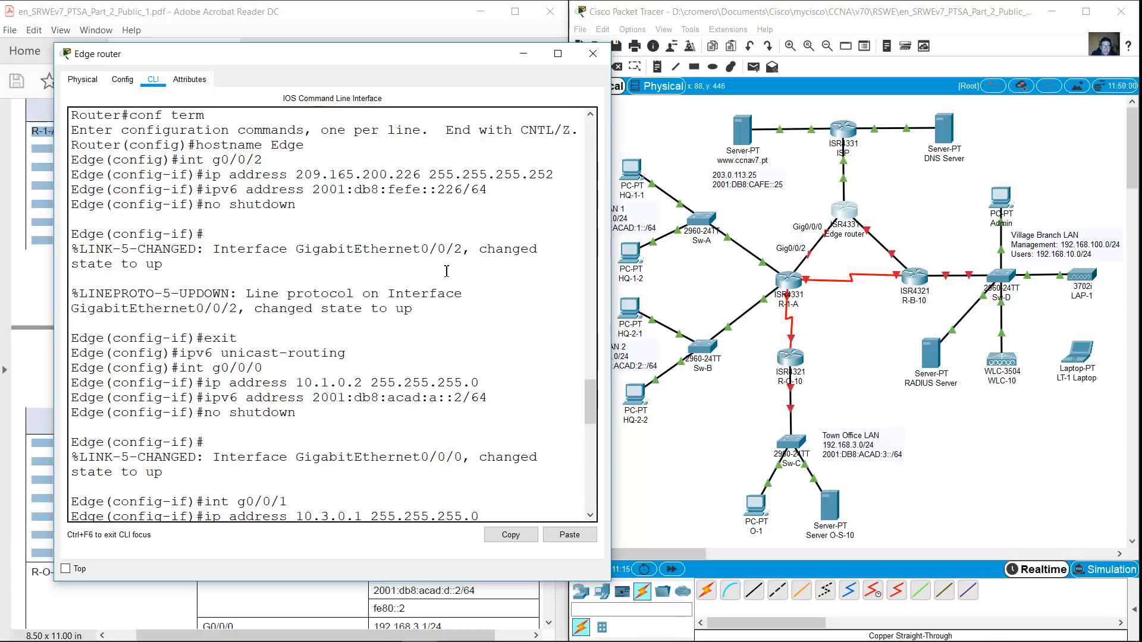
scroll(446, 270, "up", 3)
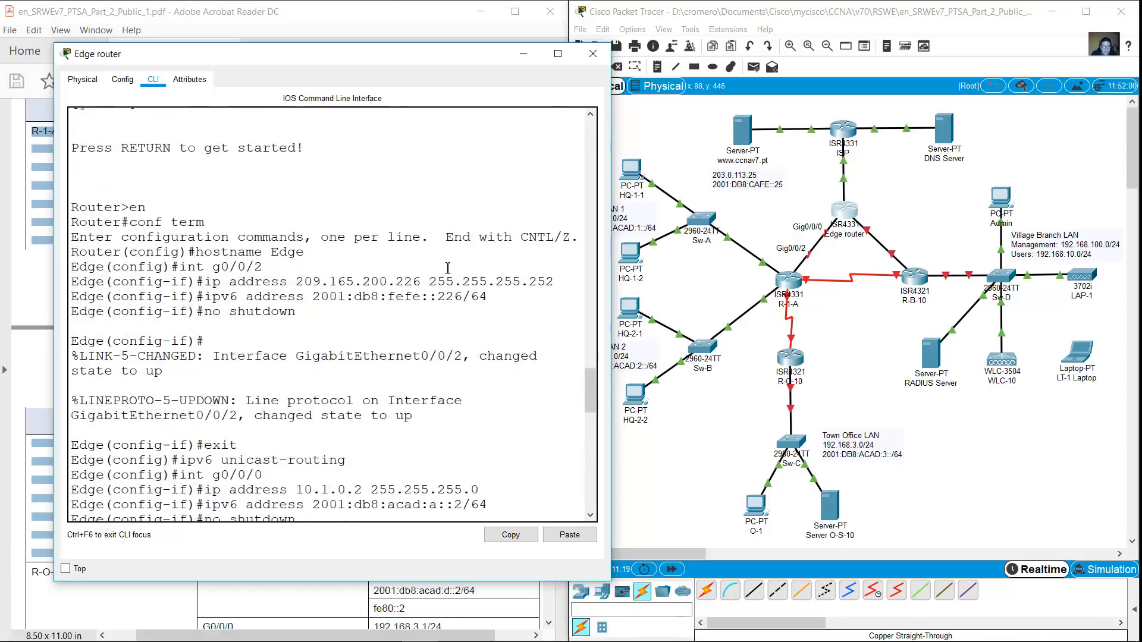
scroll(448, 267, "down", 4)
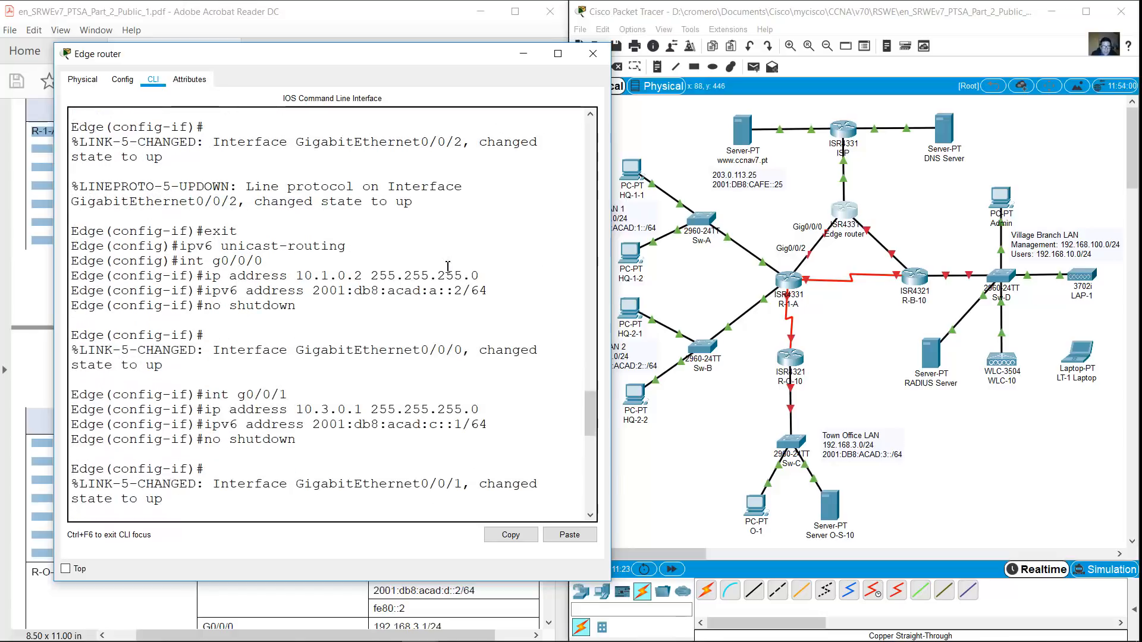
left_click(427, 21)
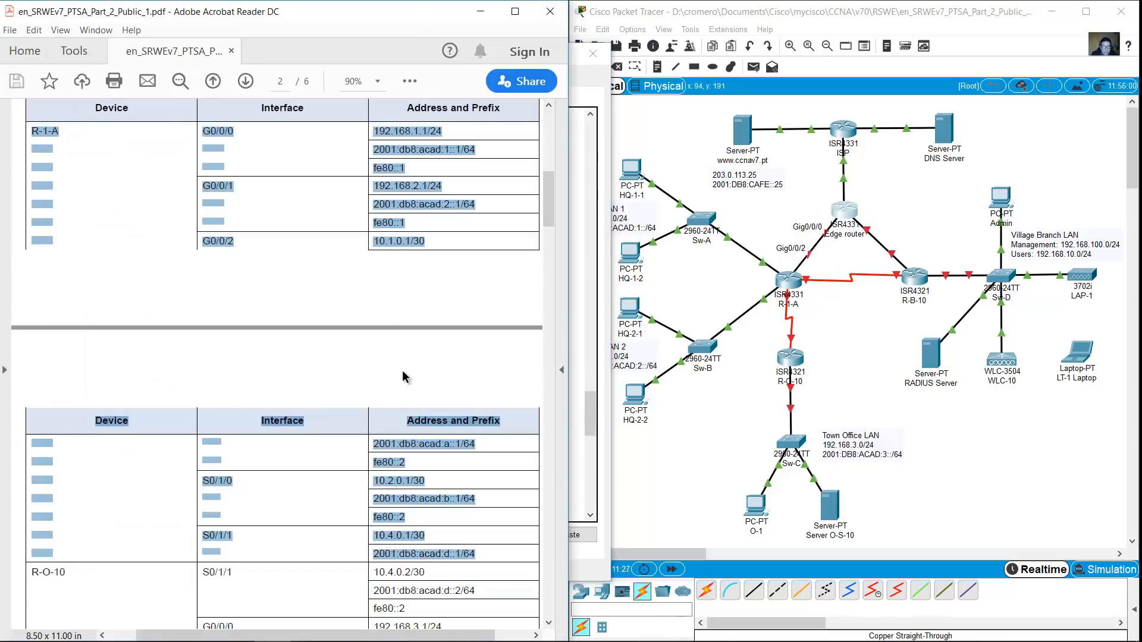
scroll(410, 378, "down", 10)
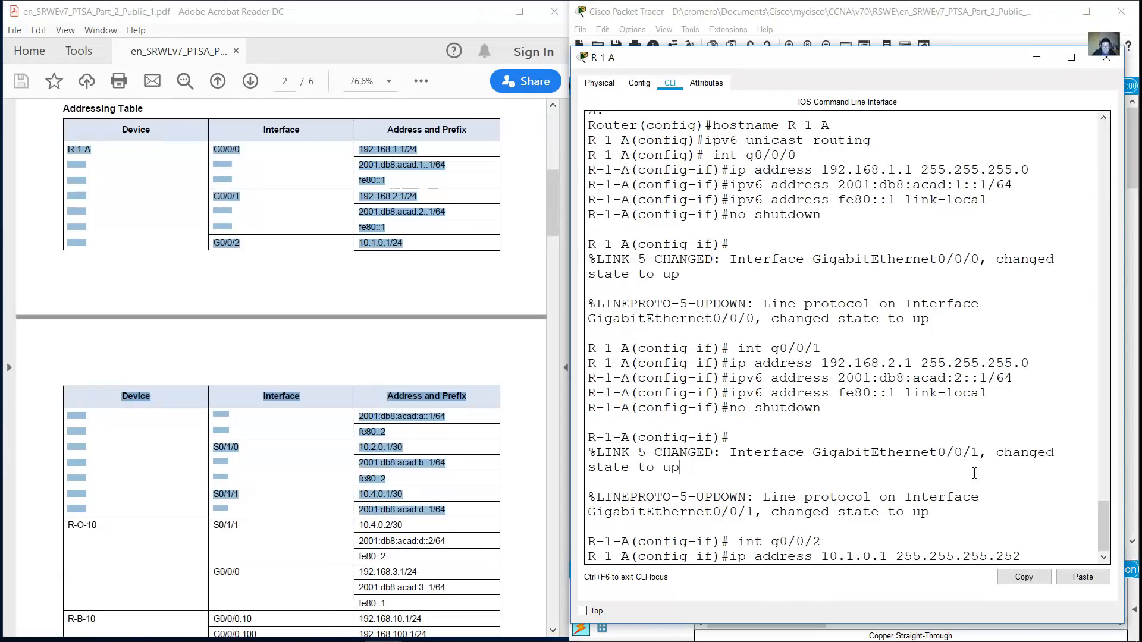
Correct G0/0/2's IPv4 address to 10.1.0.1 with mask 255.255.255.0
key("BackSpace")
key("BackSpace")
key("BackSpace")
type("0")
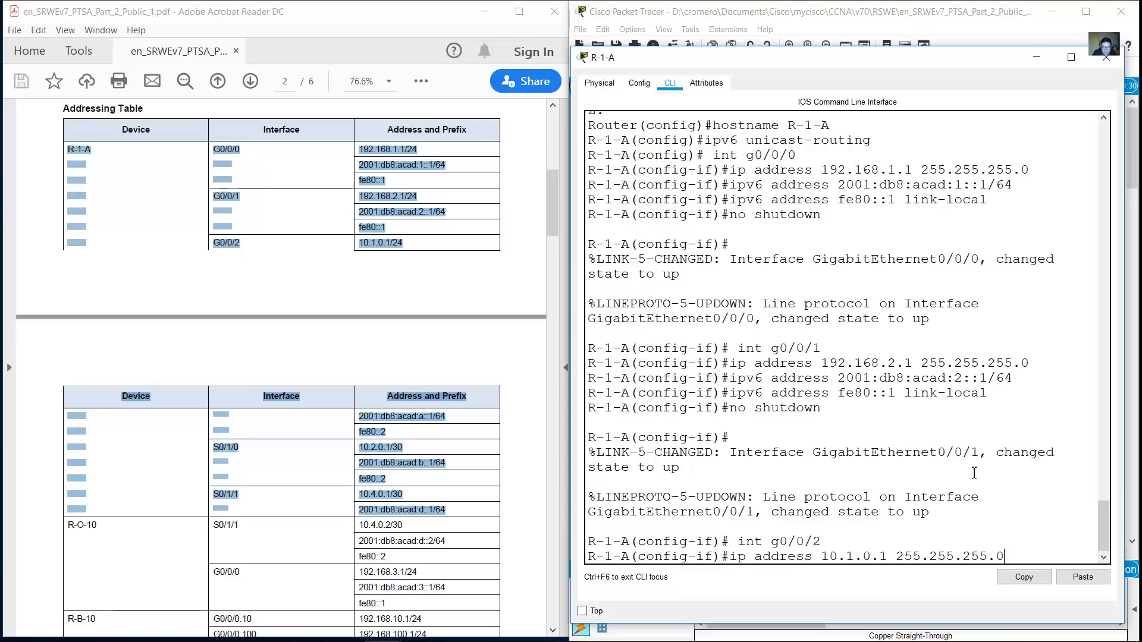
key("Return")
Edit the recalled IPv6 command to use 2001:db8:acad:a::1/64 for G0/0/2
key("Up")
key("Up")
key("Up")
key("Up")
key("Up")
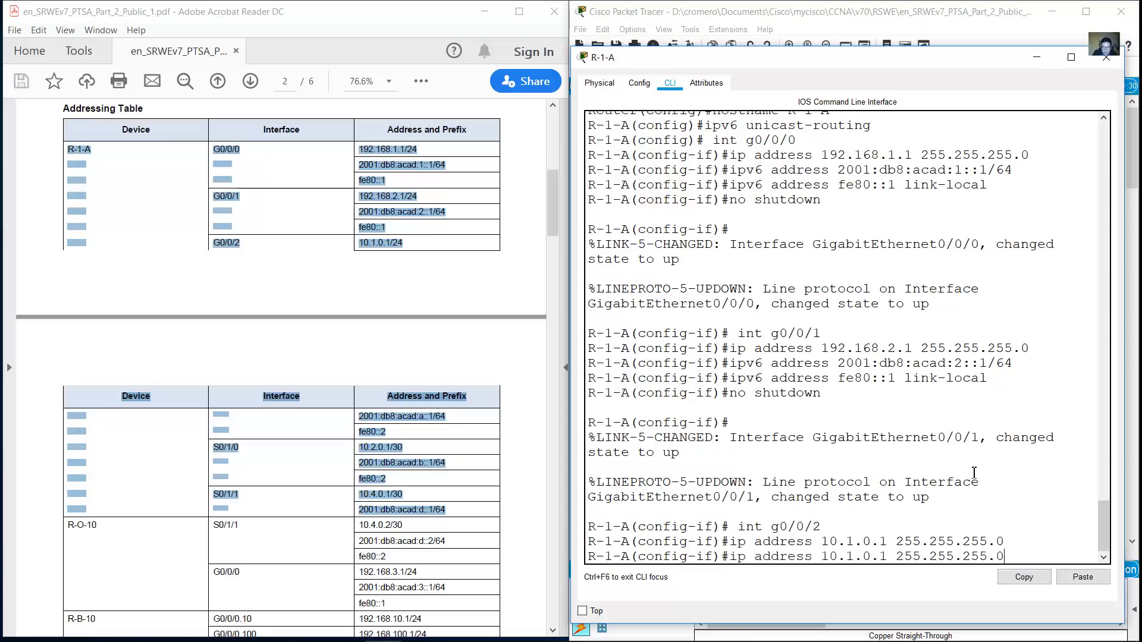
key("Left")
key("Left")
key("Left")
key("Left")
key("Left")
key("Left")
key("BackSpace")
type("a")
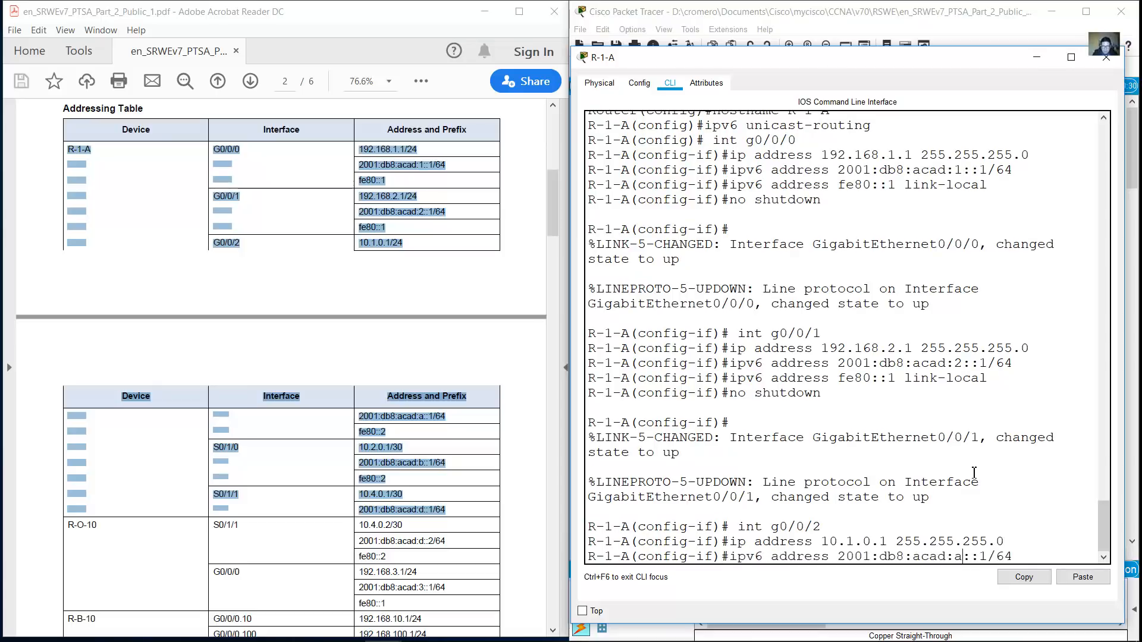
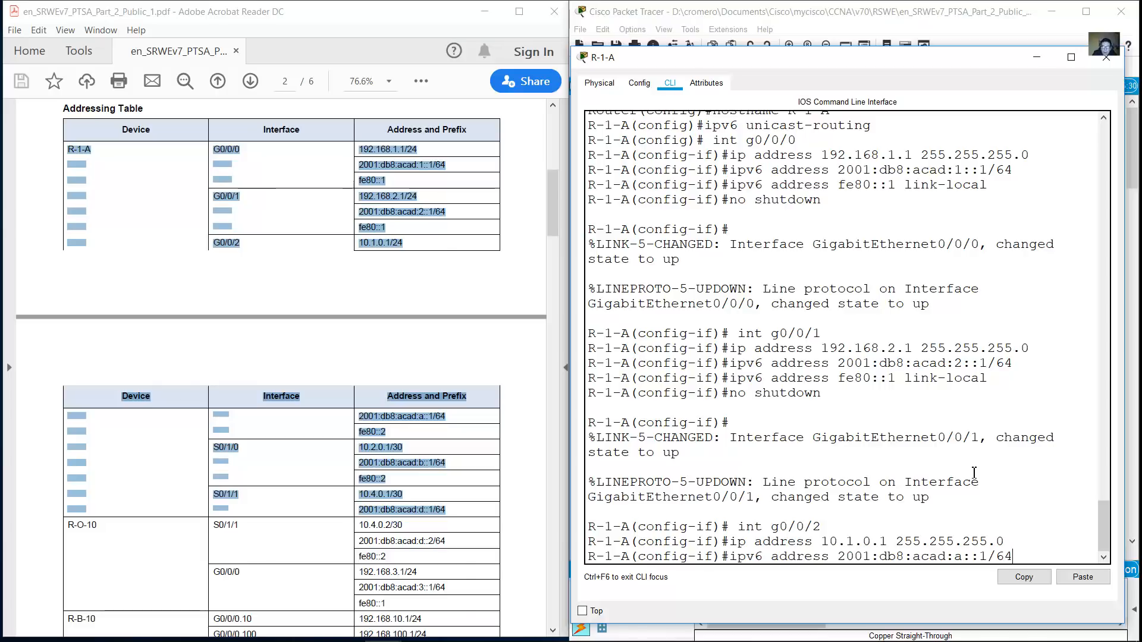
Apply 2001:db8:acad:a::1/64 and link-local fe80::2 to R-1-A's G0/0/2
key("Return")
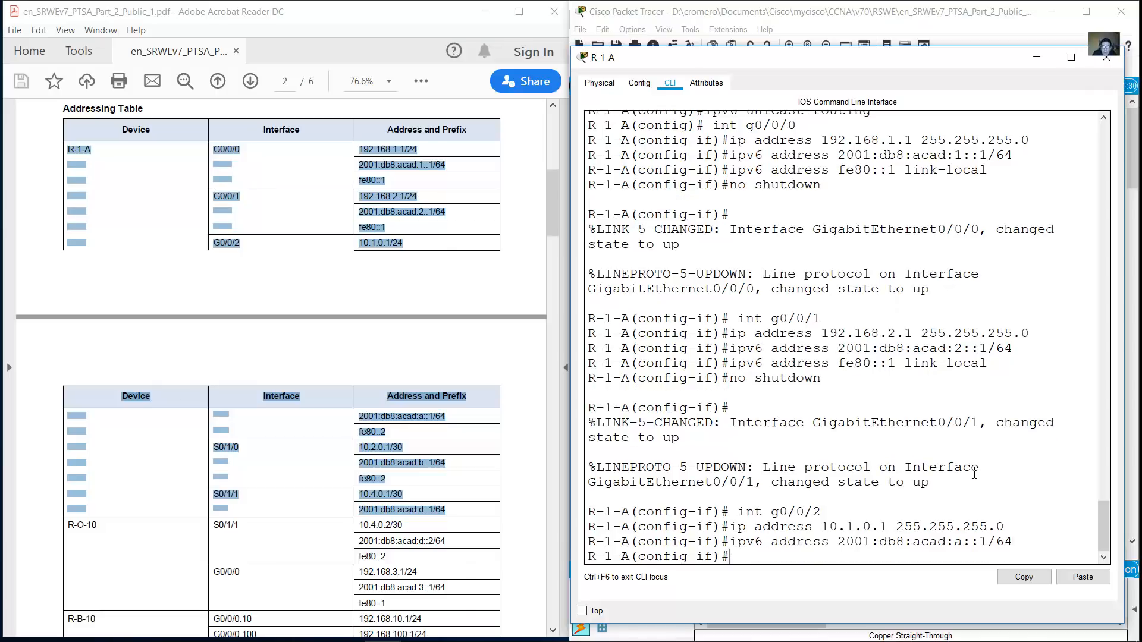
key("Up")
key("Up")
key("Up")
key("Up")
key("Up")
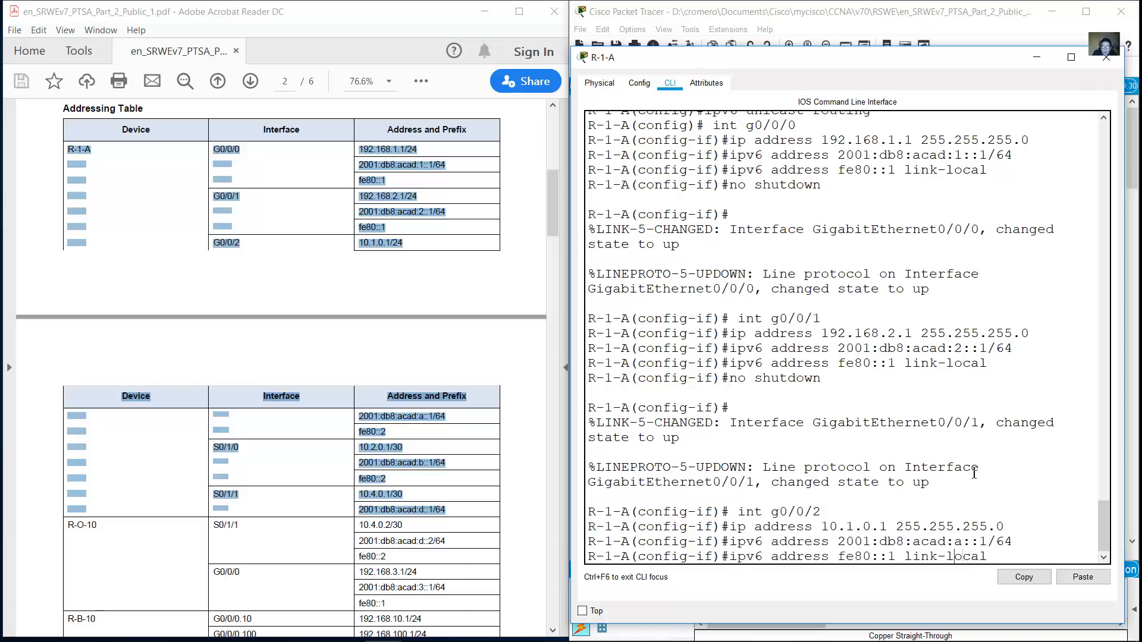
key("Left")
key("Left")
key("BackSpace")
type("2")
key("Return")
Enable G0/0/2 with no shutdown, then recall the interface command to change its type
type("no shutdown")
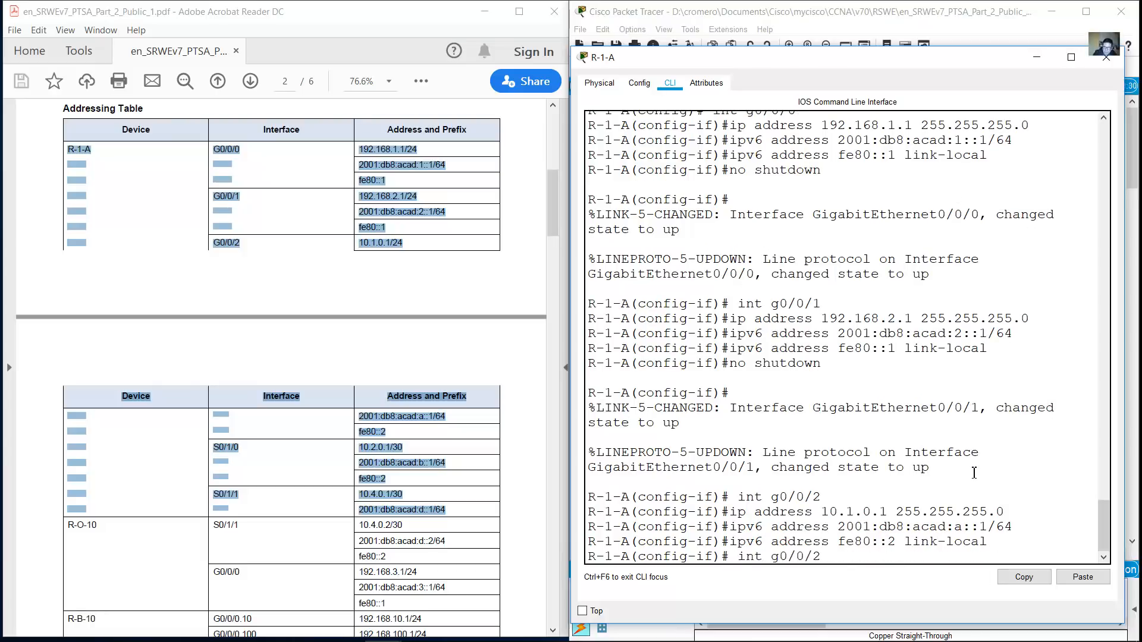
key("Return")
key("Return")
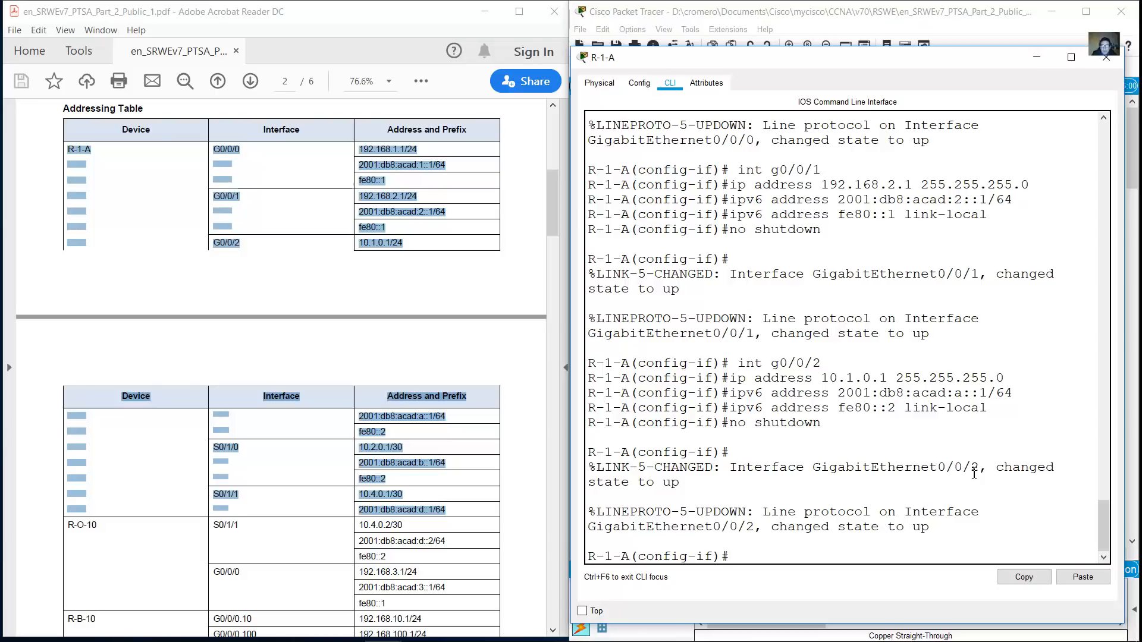
key("Up")
key("Up")
key("Up")
key("Up")
key("Up")
key("Left")
key("Left")
key("Left")
key("Left")
key("Left")
key("BackSpace")
Enter S0/1/0 and assign it 10.2.0.1 255.255.255.252
type("s0/1/")
key("Right")
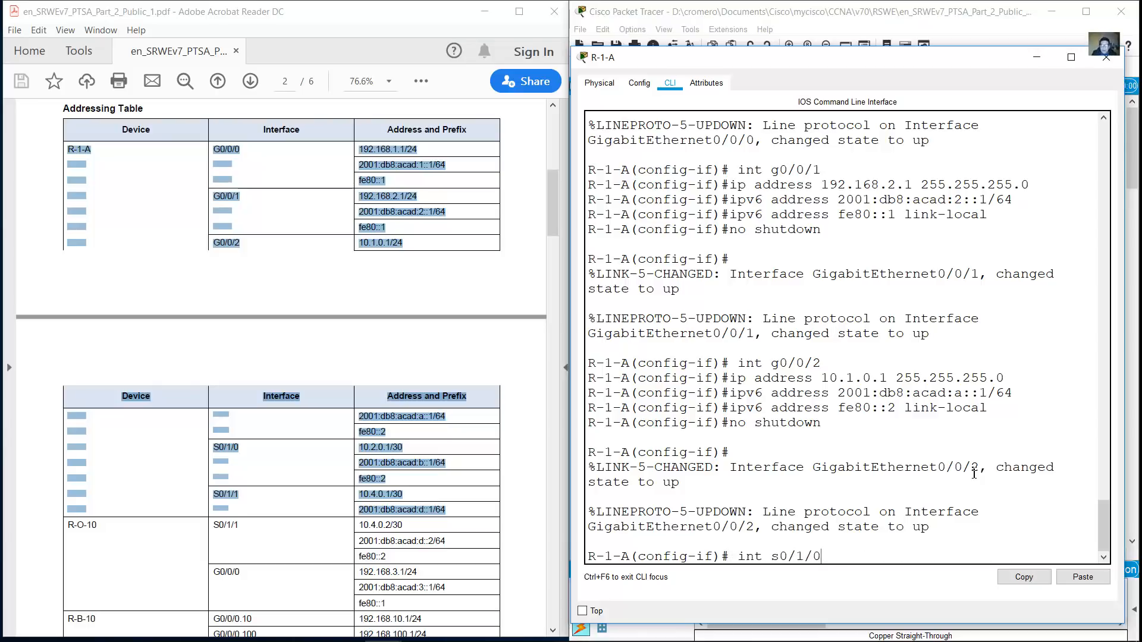
key("Return")
key("Up")
key("Up")
key("Up")
key("Up")
key("Up")
key("Left")
key("Left")
key("Left")
key("Left")
key("Left")
key("Left")
key("Left")
key("Left")
key("Left")
key("Left")
key("Left")
key("Left")
key("Left")
key("Left")
key("Left")
key("Left")
key("Left")
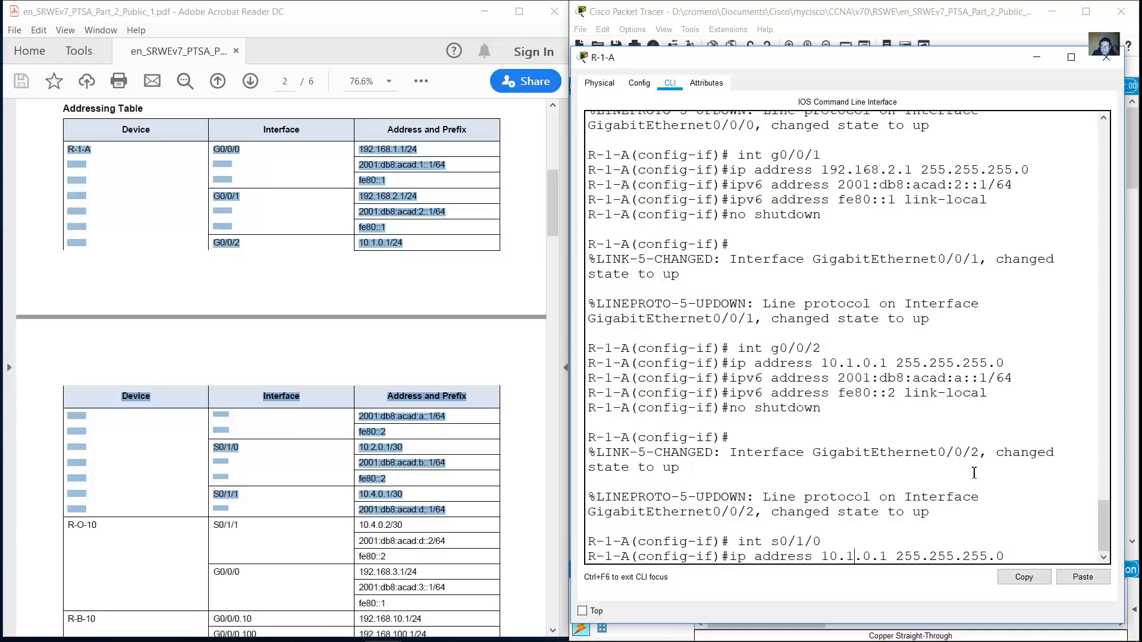
key("Left")
key("BackSpace")
type("2")
key("End")
key("BackSpace")
type("252")
key("Return")
Give S0/1/0 2001:db8:acad:b::1/64 and link-local fe80::2, and enable it
key("Up")
key("Up")
key("Up")
key("Up")
key("Up")
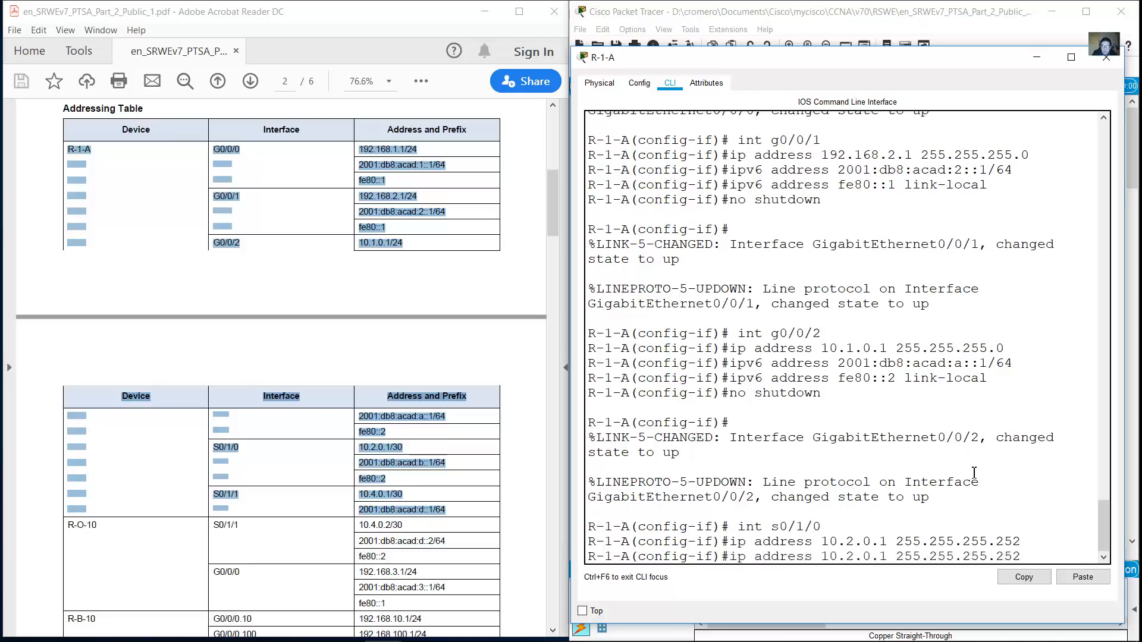
key("Left")
key("Left")
key("Left")
key("Left")
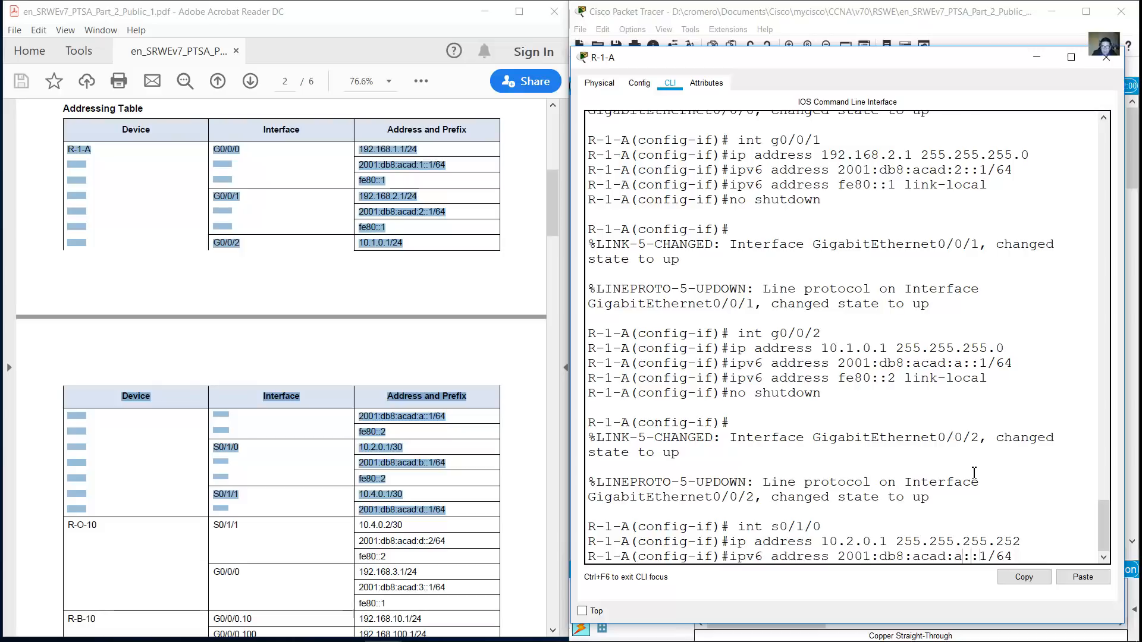
key("Return")
key("Up")
key("Up")
key("Up")
key("Up")
key("Up")
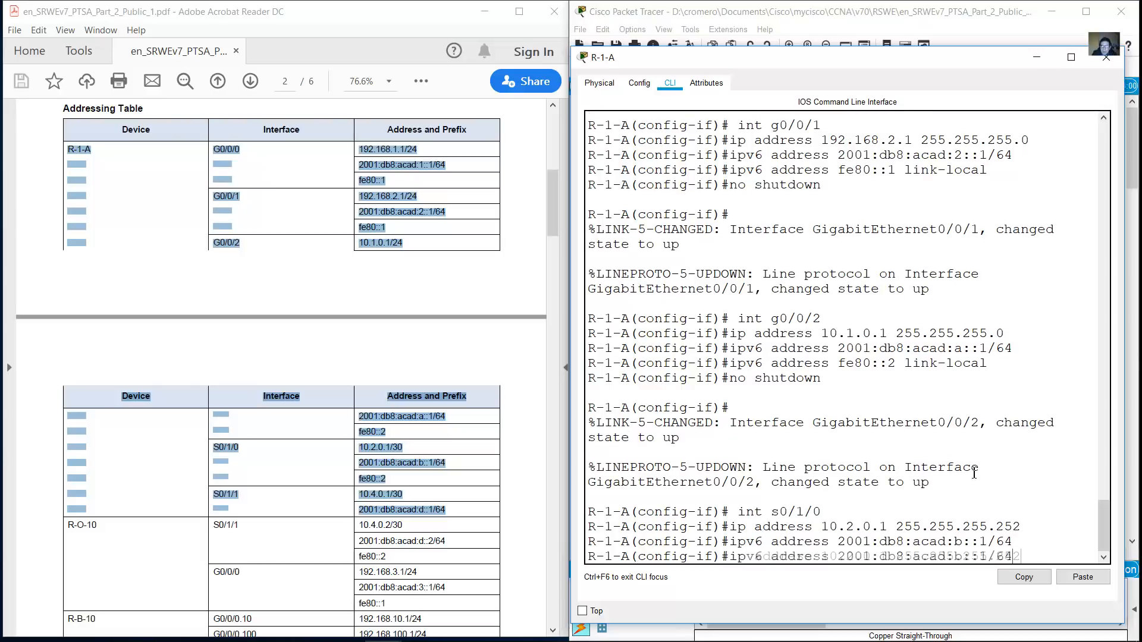
key("Return")
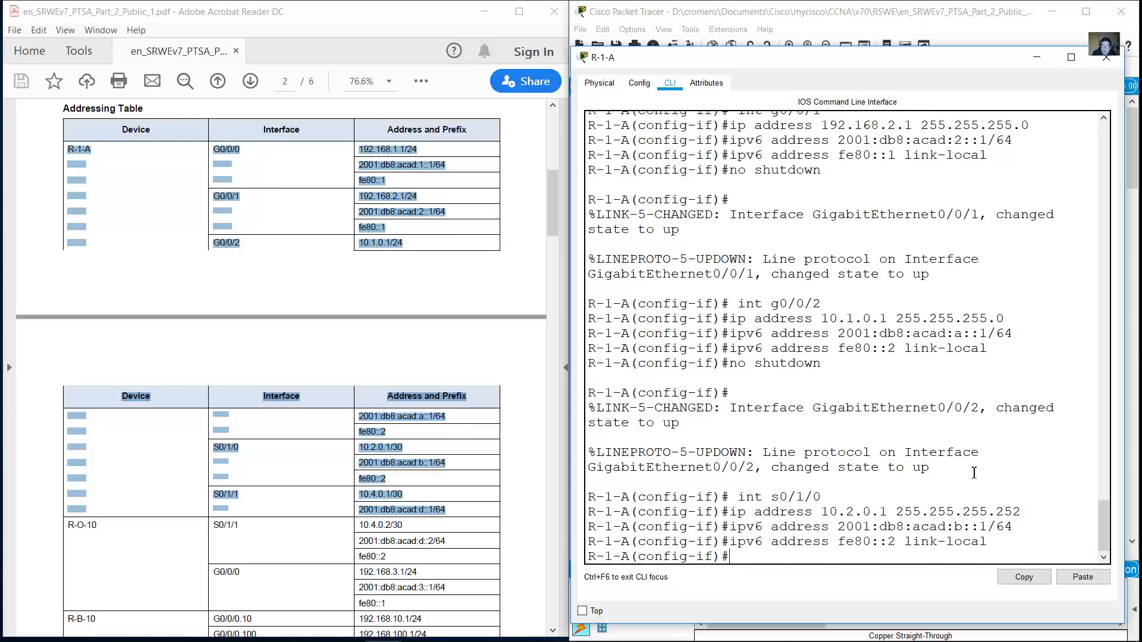
key("Up")
key("Up")
key("Up")
key("Up")
key("Up")
key("Return")
Enter S0/1/1 and assign it 10.4.0.1 255.255.255.252
key("Up")
key("Up")
key("Up")
key("Up")
key("Up")
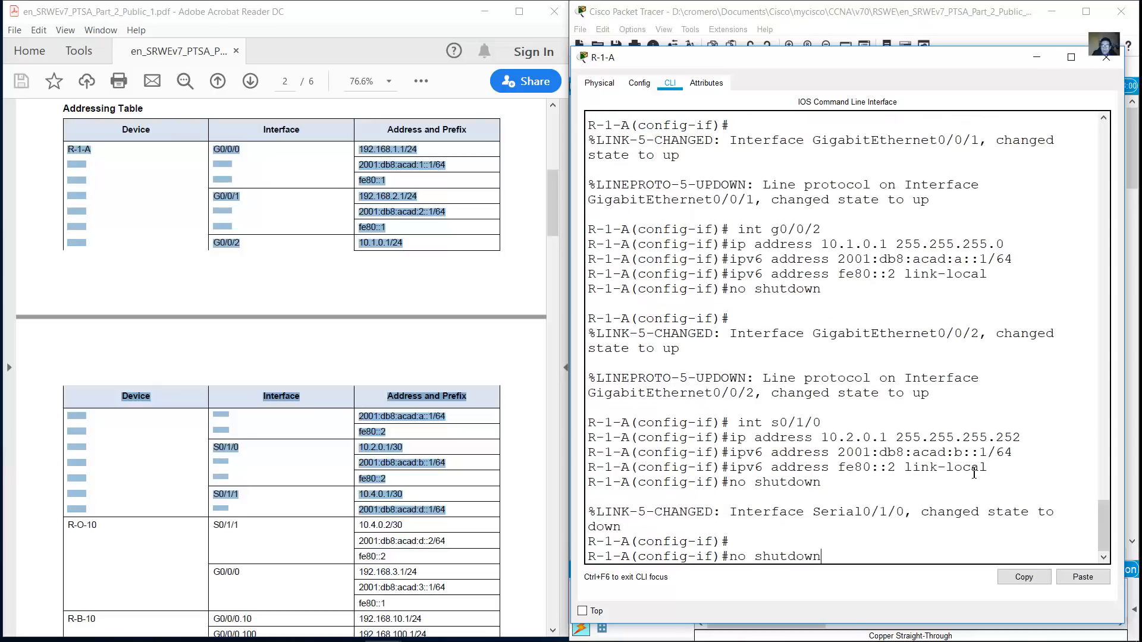
key("BackSpace")
type("1")
key("Return")
key("Up")
key("Up")
key("Up")
key("Up")
key("Up")
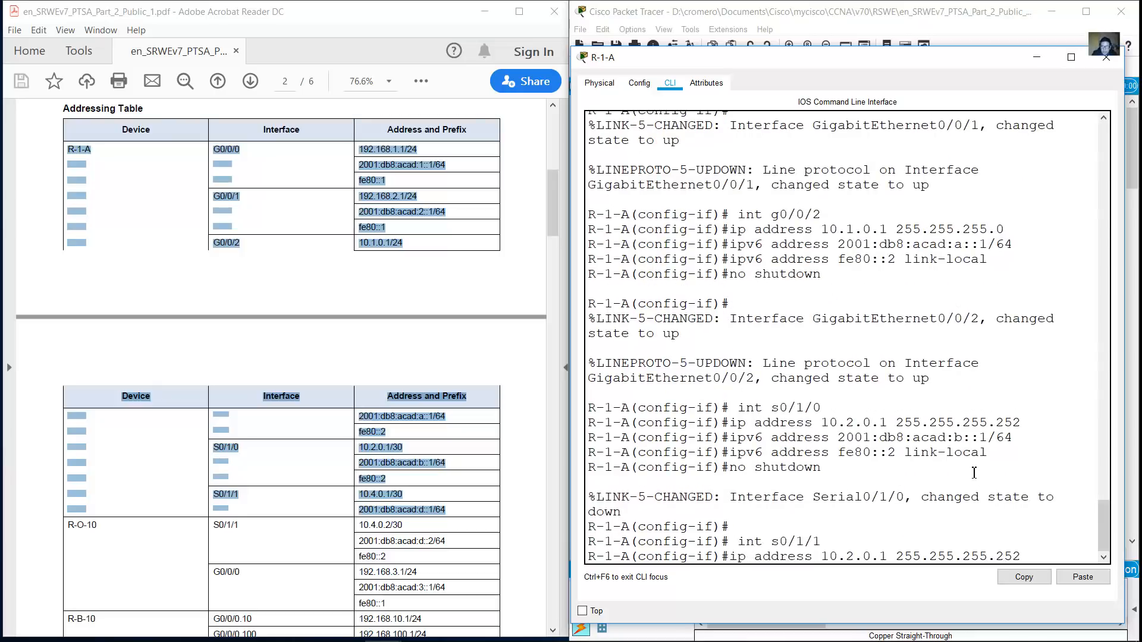
key("BackSpace")
type("4")
key("Return")
Give S0/1/1 2001:db8:acad:d::1/64 and bring it up with no shutdown
key("Up")
key("Up")
key("Up")
key("Up")
key("Up")
key("Left")
key("BackSpace")
type("d")
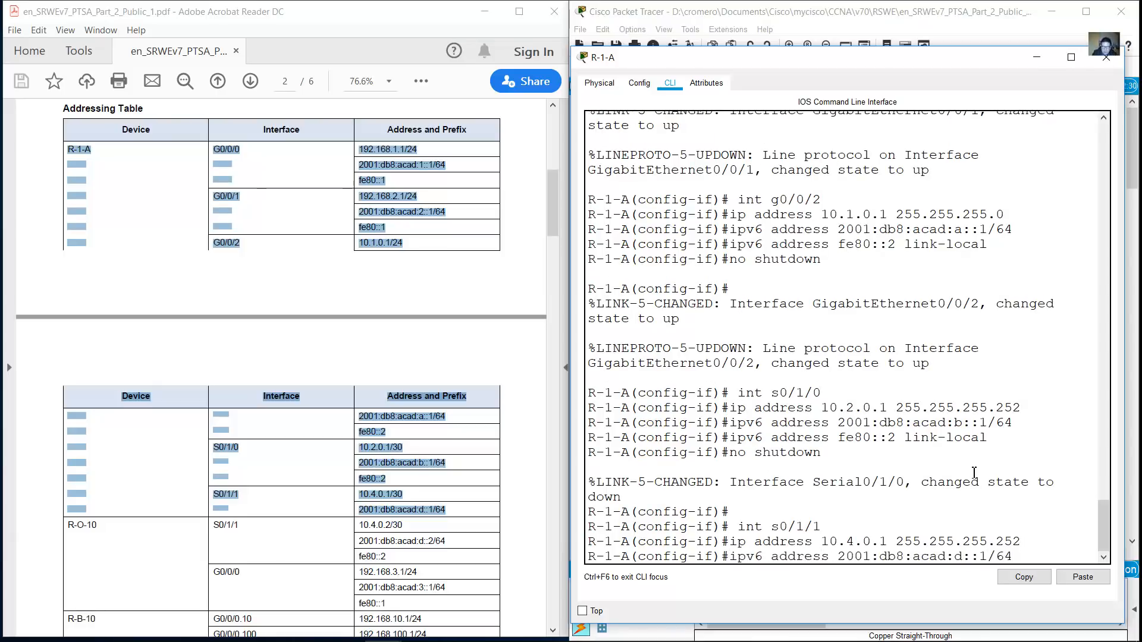
key("End")
key("Return")
key("Up")
key("Up")
key("Up")
key("Up")
key("Up")
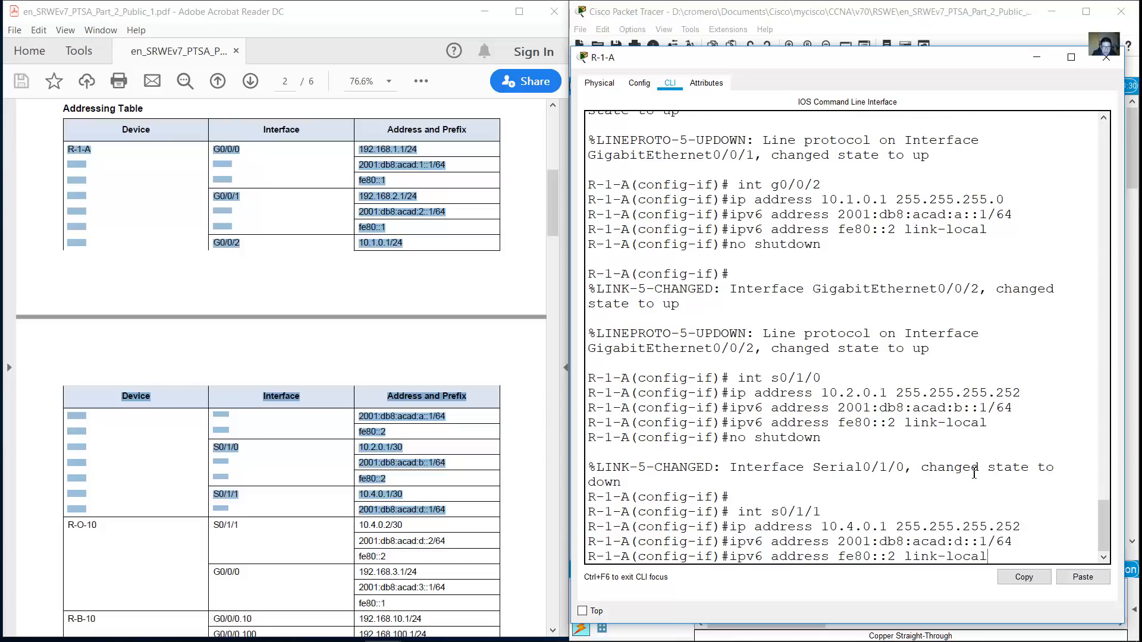
key("Down")
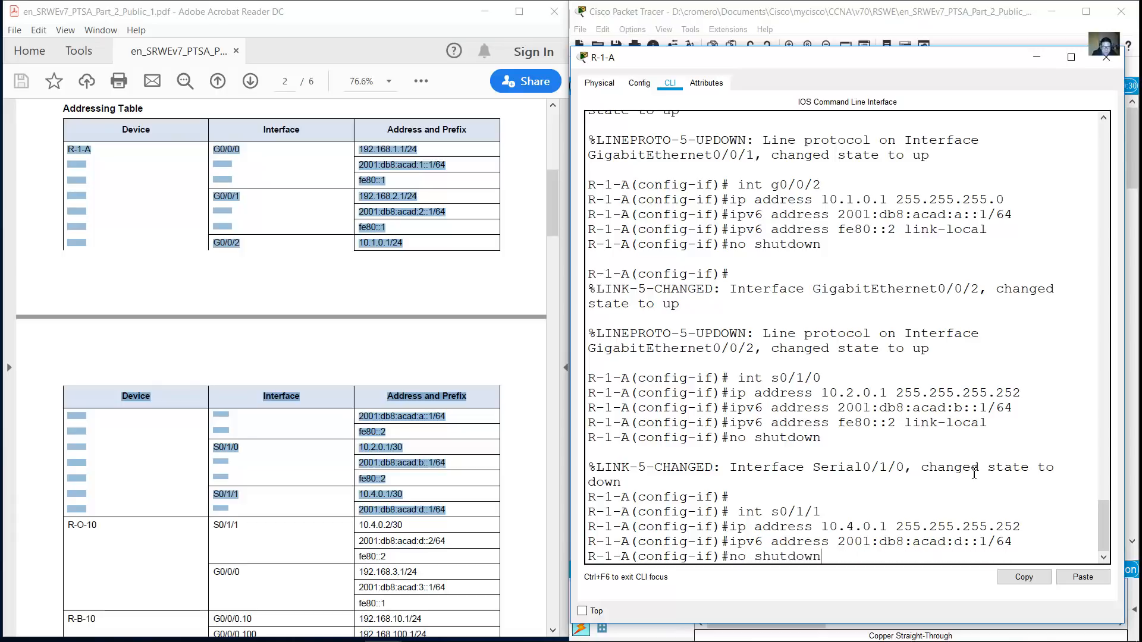
key("Return")
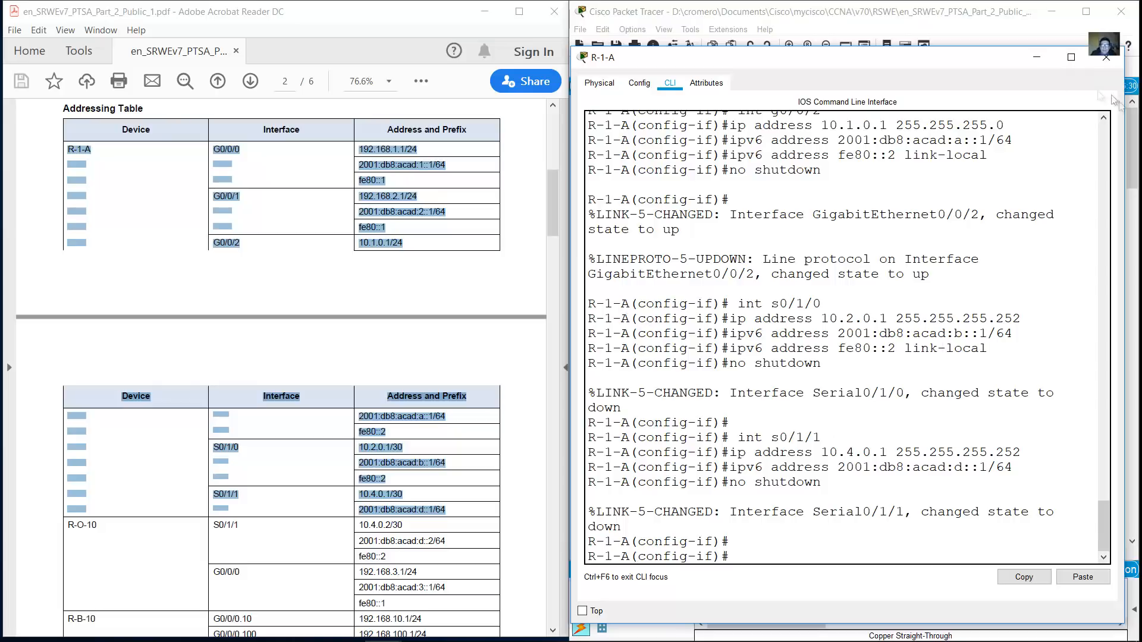
Highlight the R-O-10 rows in the addressing table and open R-O-10's CLI in an enlarged window
scroll(526, 202, "down", 6)
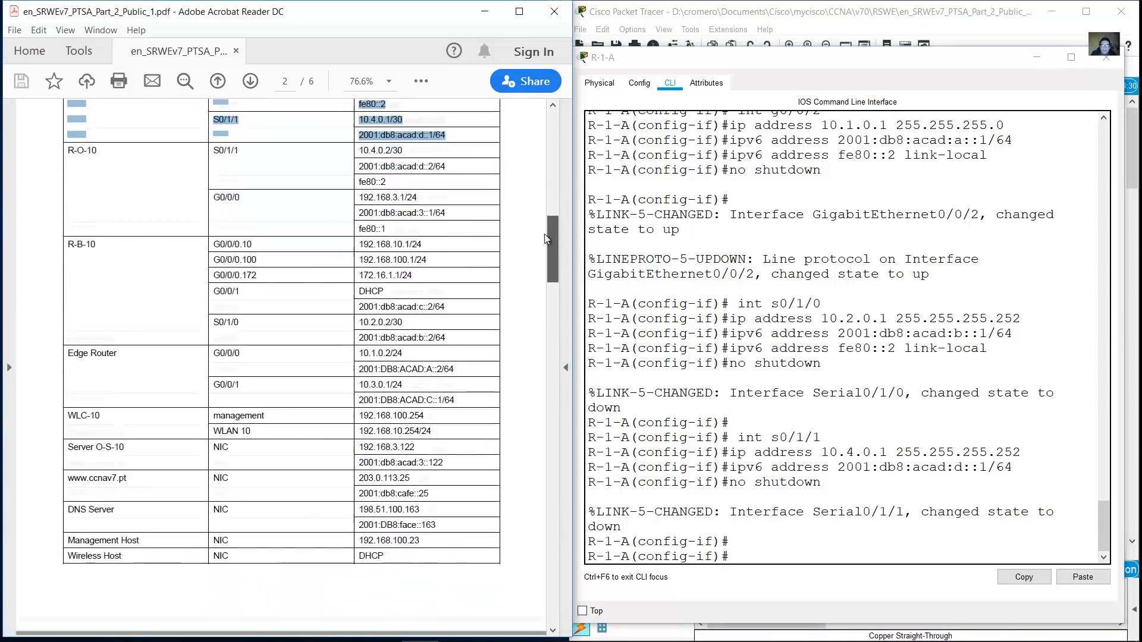
left_click(72, 140)
left_click_drag(72, 140, 387, 219)
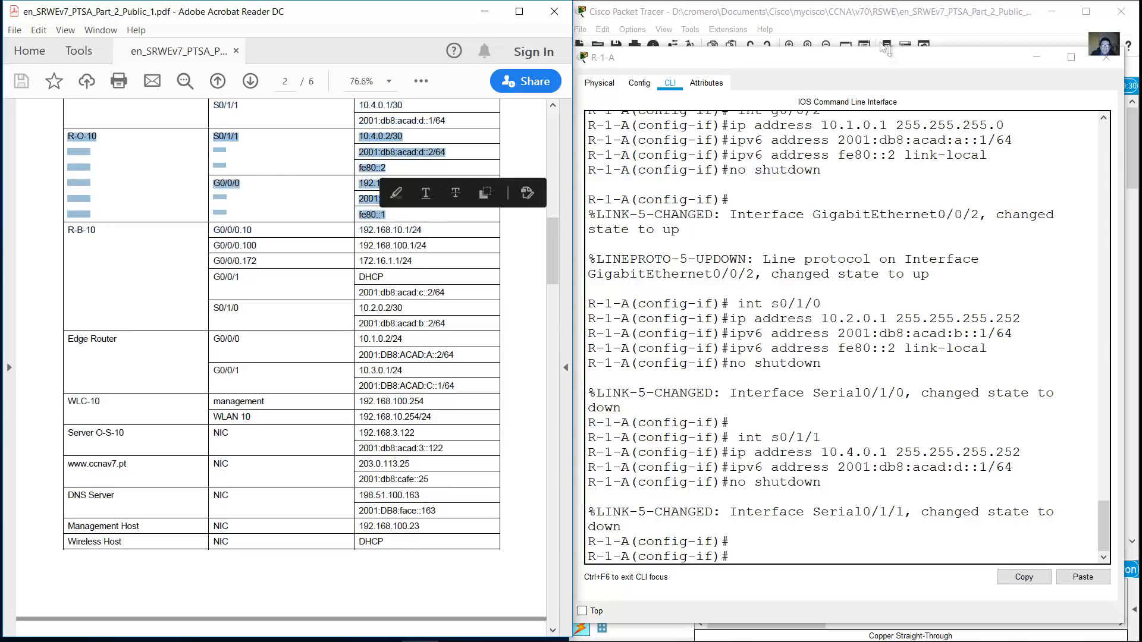
left_click(892, 29)
left_click(790, 358)
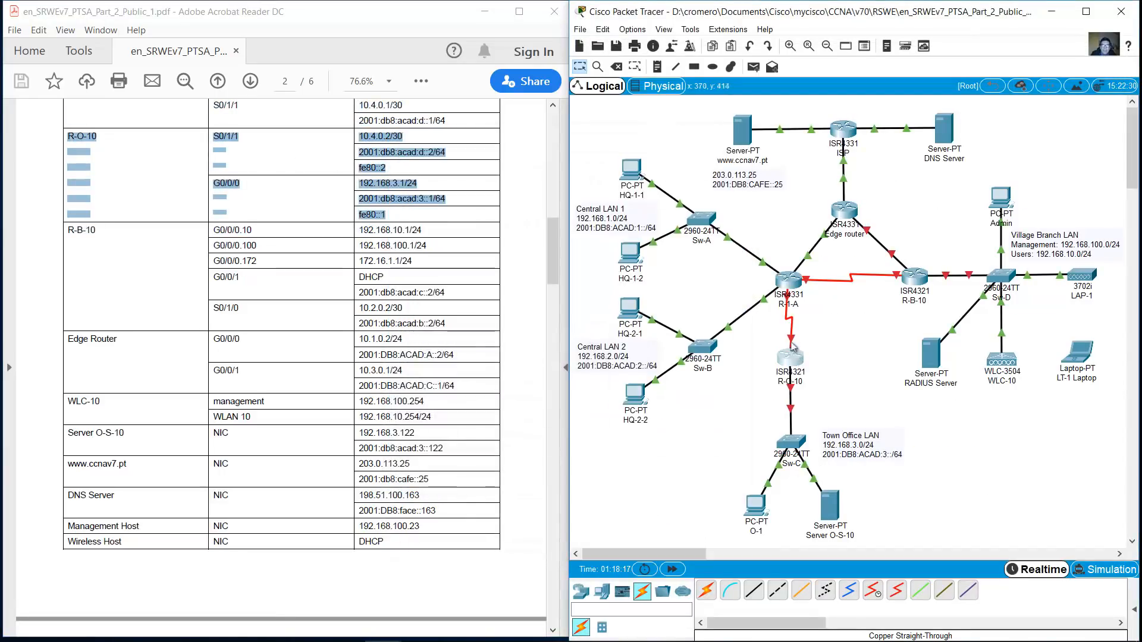
left_click_drag(633, 154, 758, 272)
left_click_drag(878, 249, 1120, 32)
left_click(617, 69)
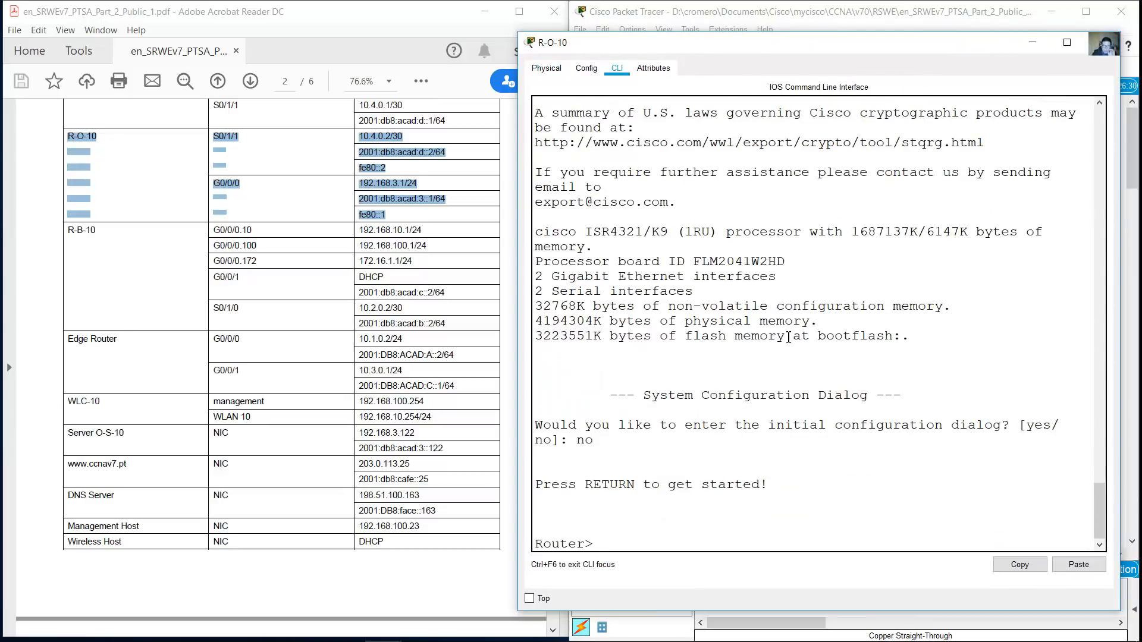
left_click(866, 10)
left_click(788, 279)
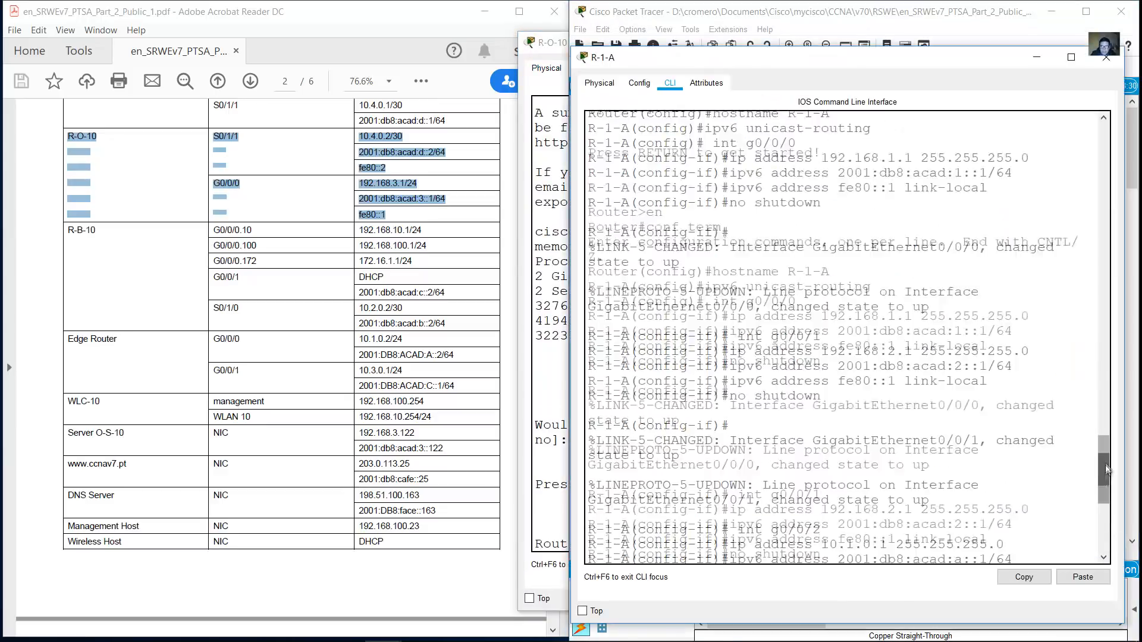
left_click(1025, 17)
left_click(552, 315)
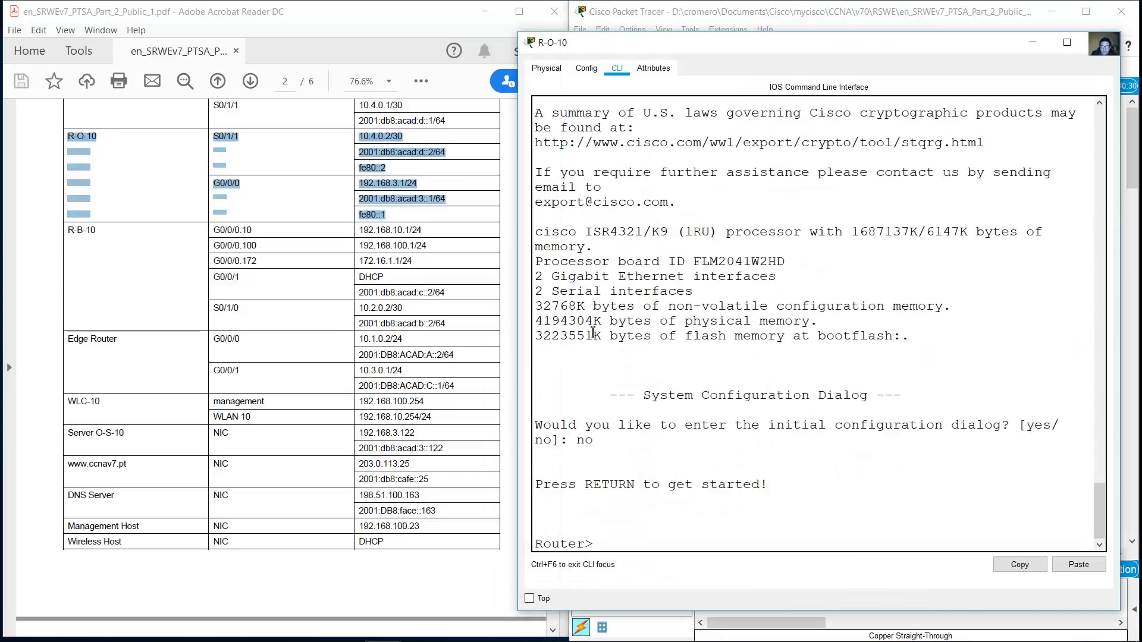
In global configuration, set hostname R-O-10 and enable ipv6 unicast-routing
type("en")
key("Return")
type("conf term")
key("Return")
type("hostname R-O-1")
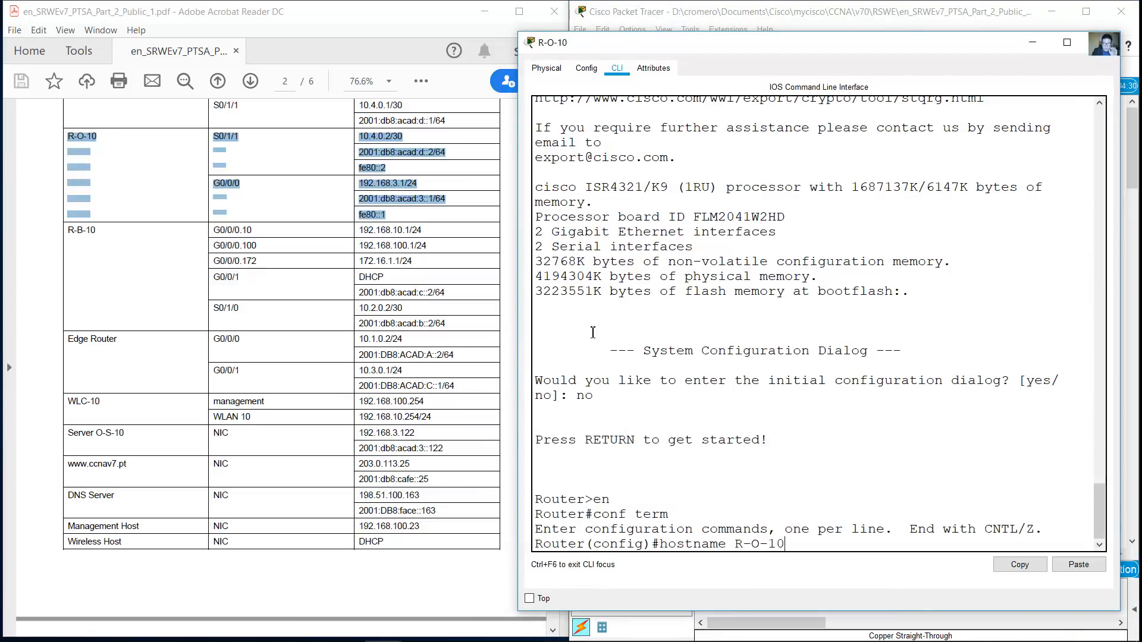
type("0")
key("Return")
type("ipv6 unicast-routing")
key("Return")
Enter S0/1/1 and assign 10.4.0.2 255.255.255.252 and 2001:db8:acad:d::2/64
type("in")
type(" s/1/1")
type("1")
key("BackSpace")
type("0")
key("Left")
key("Left")
key("Left")
type("t")
key("Right")
key("Right")
key("Right")
key("Right")
key("Right")
key("Right")
key("Right")
key("Return")
type("ip address 10.4.0.2 255.255.255.252")
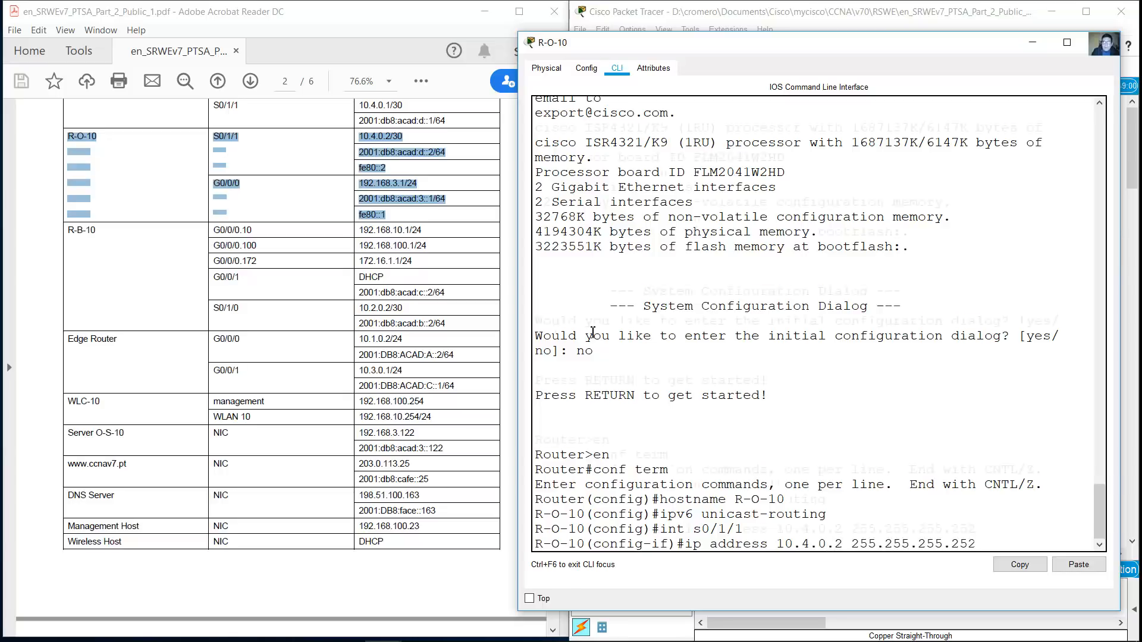
key("Return")
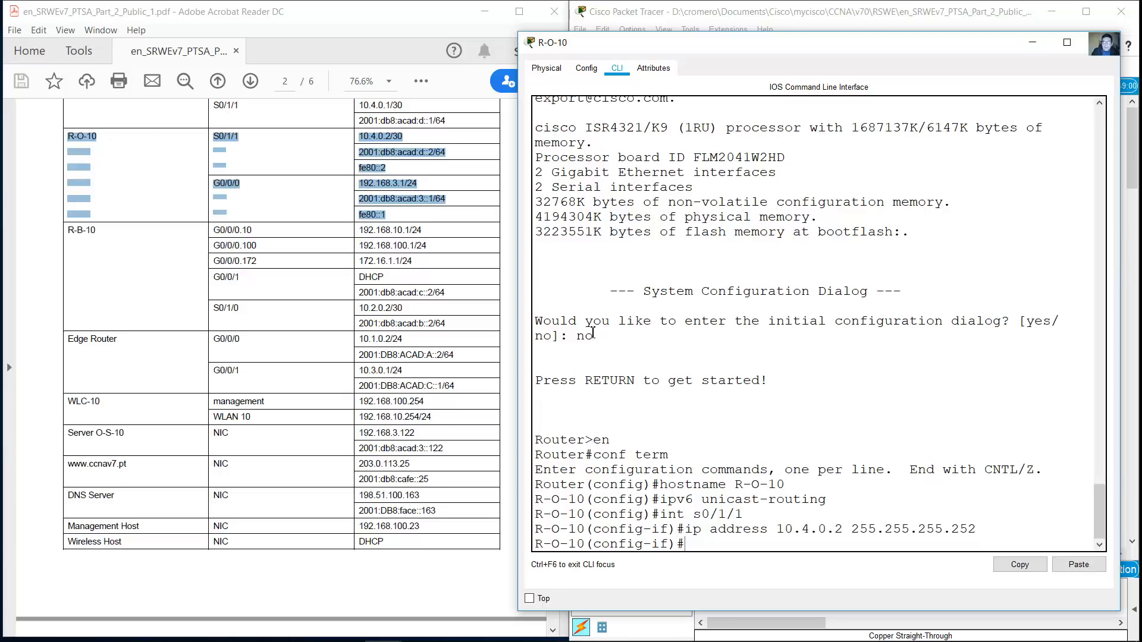
type("ipv6 address 2001")
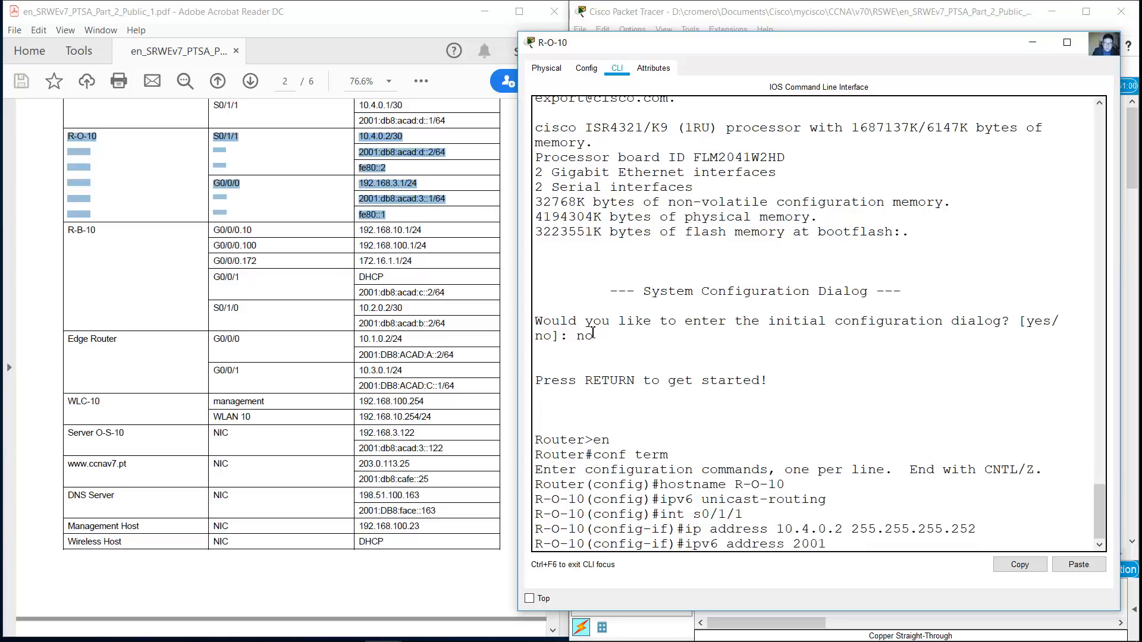
type(":db8:acad:d::2/64")
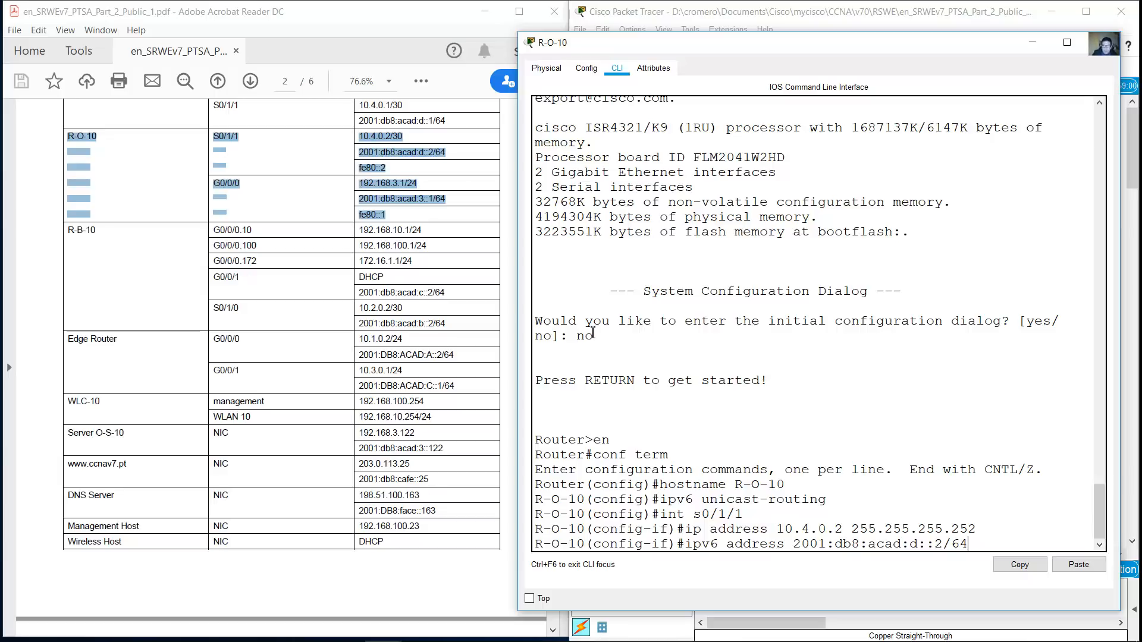
key("Return")
Add link-local fe80::2 to S0/1/1 and bring the interface up
key("Up")
key("BackSpace")
key("BackSpace")
key("BackSpace")
key("BackSpace")
key("BackSpace")
key("BackSpace")
key("BackSpace")
key("BackSpace")
key("BackSpace")
key("BackSpace")
key("BackSpace")
key("BackSpace")
key("BackSpace")
key("BackSpace")
key("BackSpace")
key("BackSpace")
key("BackSpace")
key("BackSpace")
key("BackSpace")
key("BackSpace")
type("fe80:")
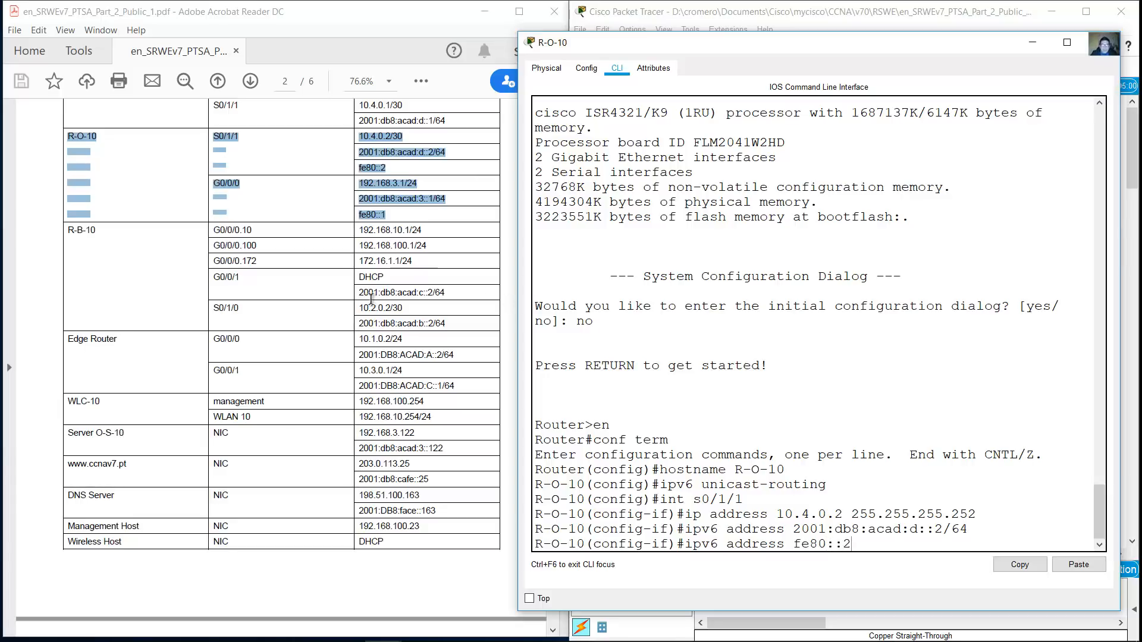
scroll(373, 300, "up", 5)
scroll(372, 299, "down", 2)
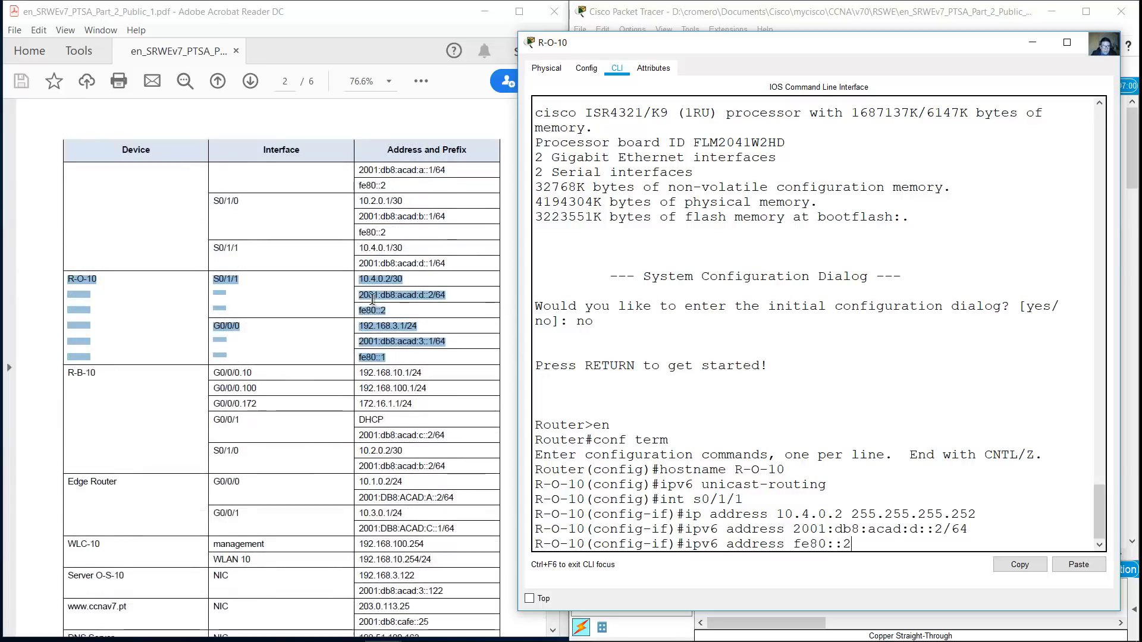
scroll(420, 263, "down", 1)
scroll(420, 262, "down", 4)
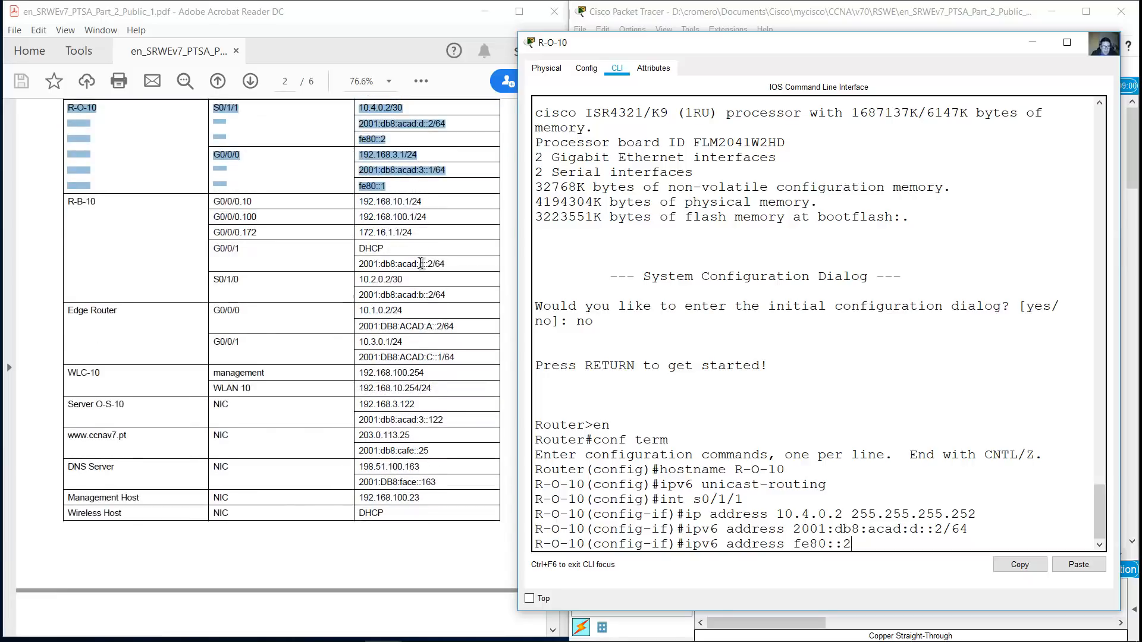
scroll(420, 262, "up", 1)
left_click(863, 429)
type("link-local")
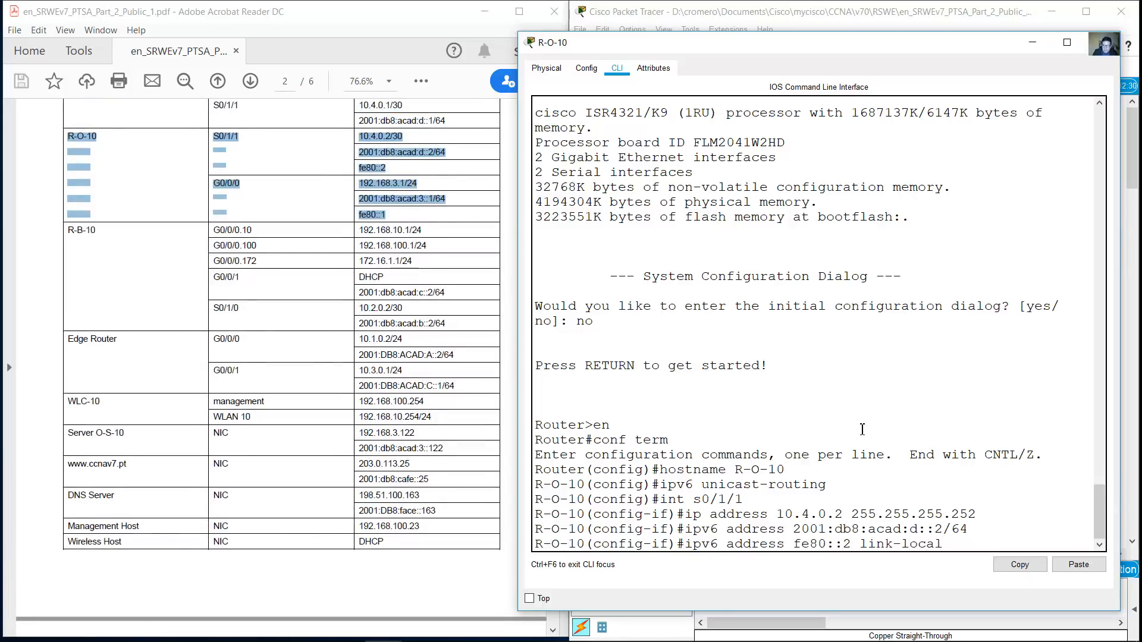
key("Return")
type("no shutdown")
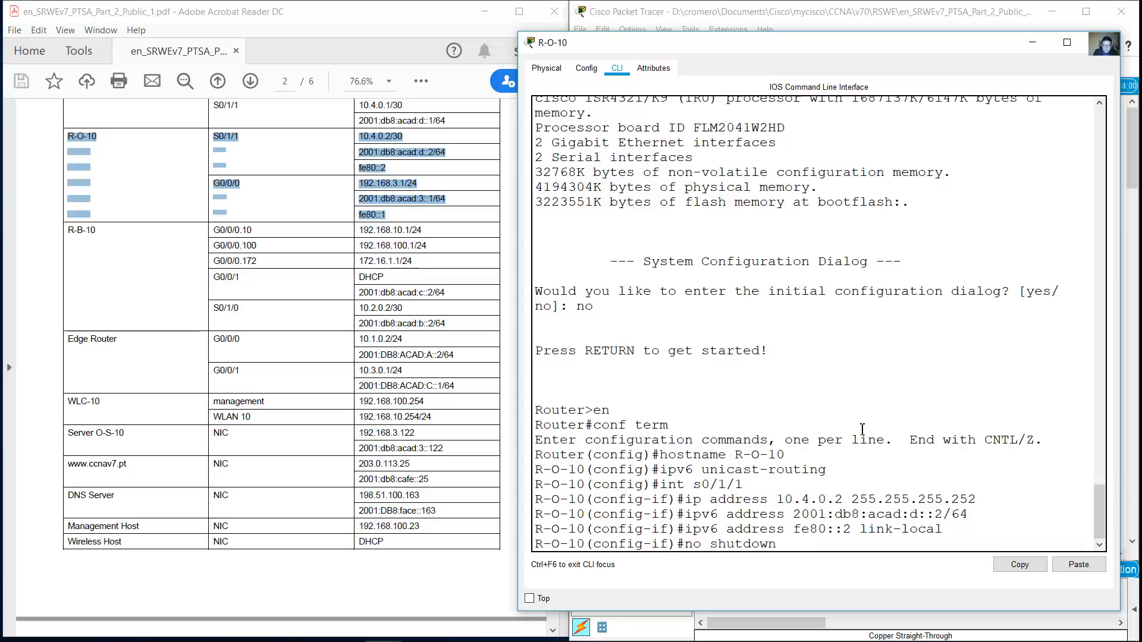
key("Return")
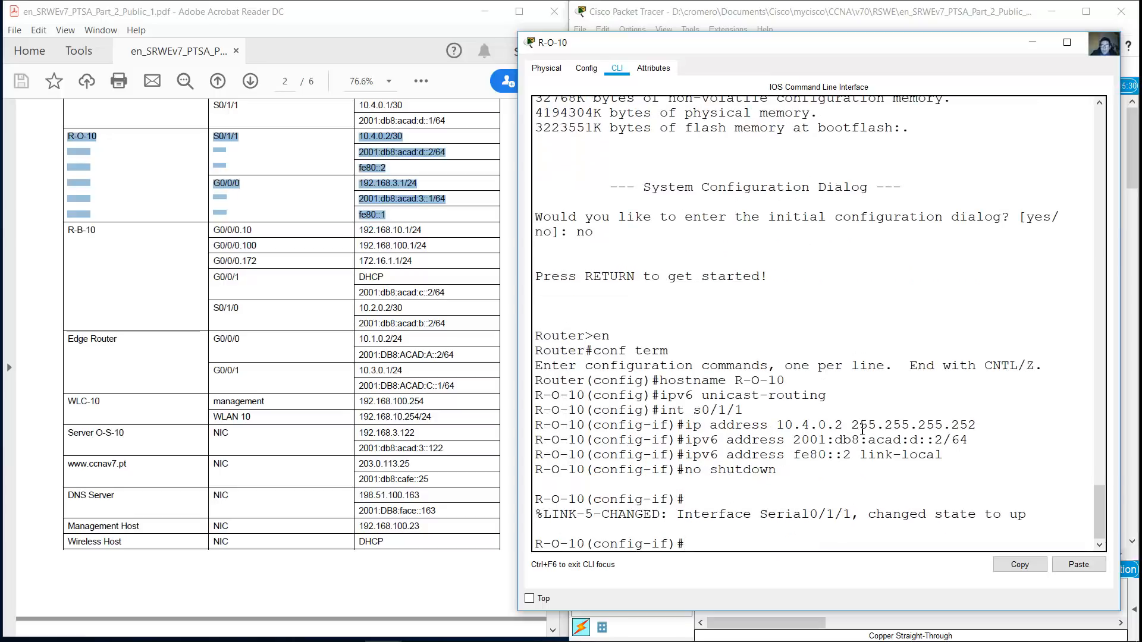
Enter G0/0/0 and assign it 192.168.3.1 255.255.255.0
type("int g0/0/0")
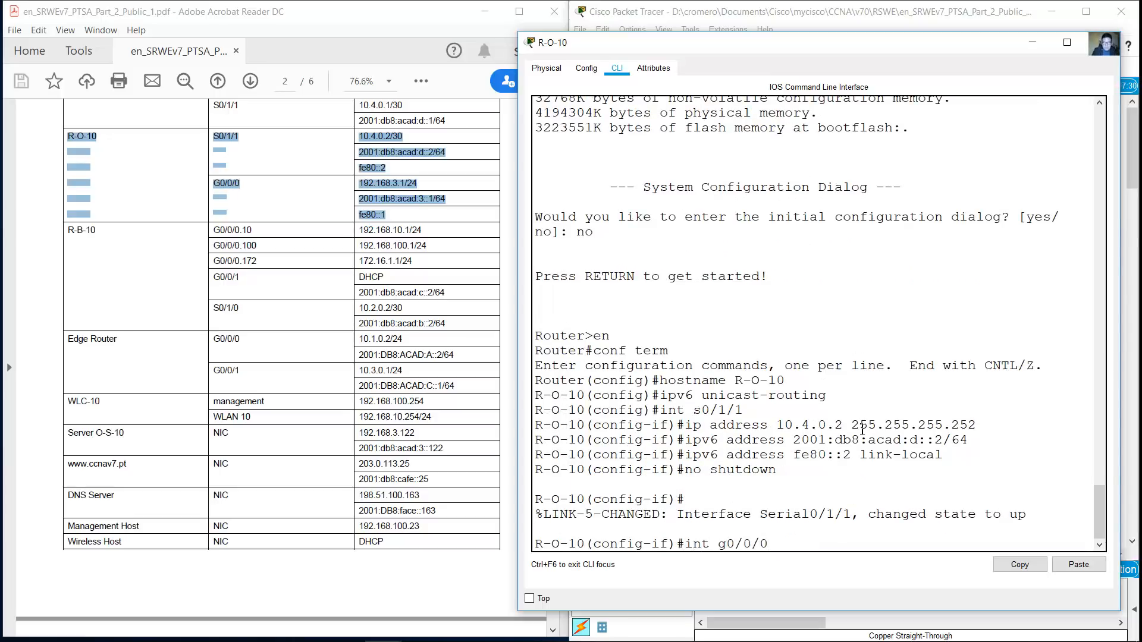
key("Return")
type("ip add")
key("BackSpace")
key("BackSpace")
key("BackSpace")
key("BackSpace")
key("BackSpace")
key("BackSpace")
key("Up")
key("Return")
type("ip add")
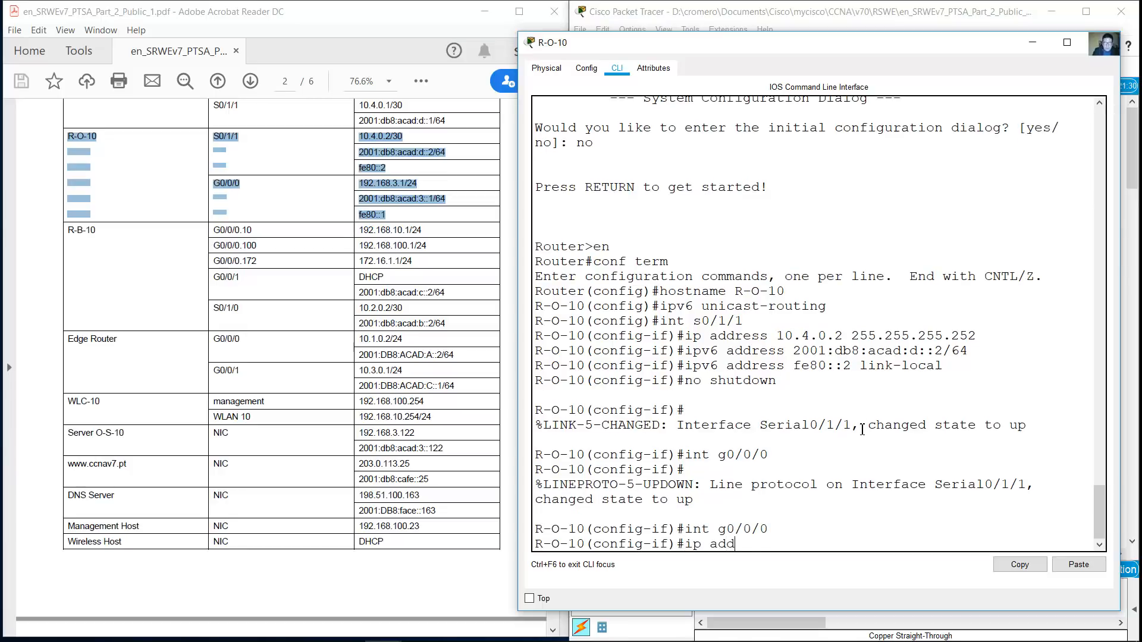
type("ress 192.168.1.")
key("BackSpace")
key("BackSpace")
type("3.1 255.255.255.0")
key("Return")
Add 2001:db8:acad:3::1/64 and link-local fe80::1 to G0/0/0, then enable it
key("Up")
key("Up")
key("Up")
key("Up")
key("Up")
key("BackSpace")
type("3::1/64")
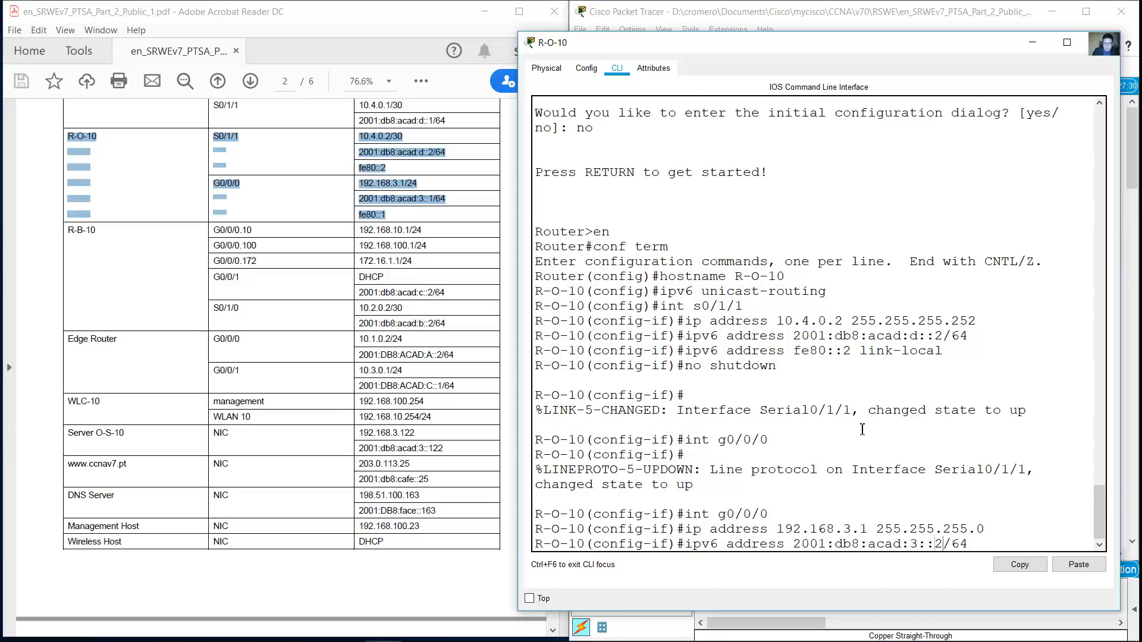
key("Return")
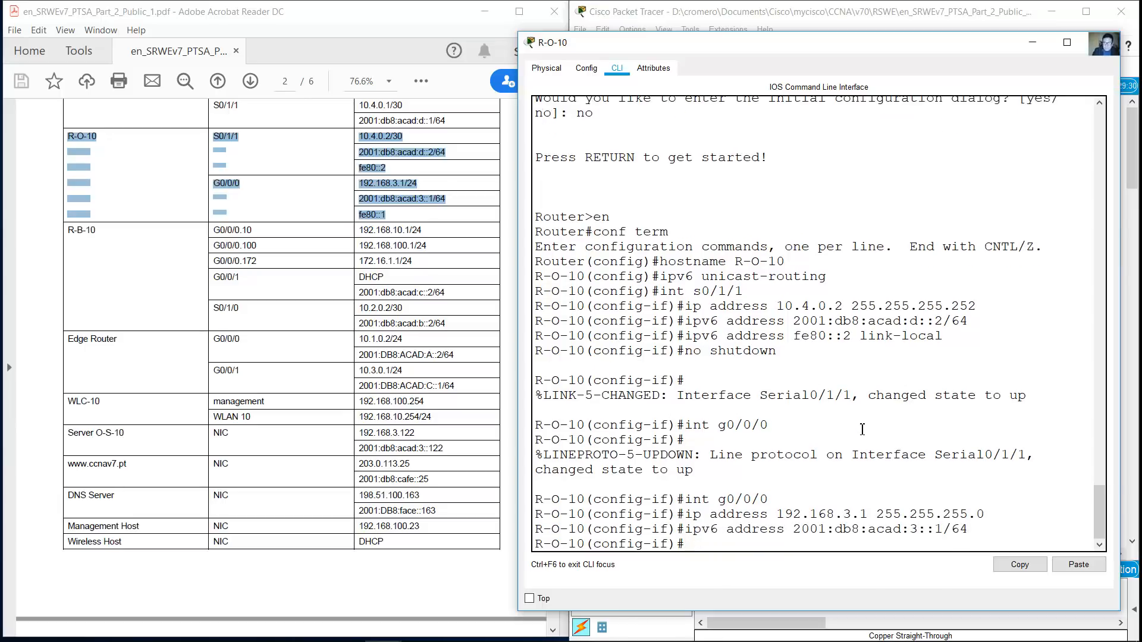
key("Up")
key("Up")
key("Up")
key("Up")
key("Up")
key("Up")
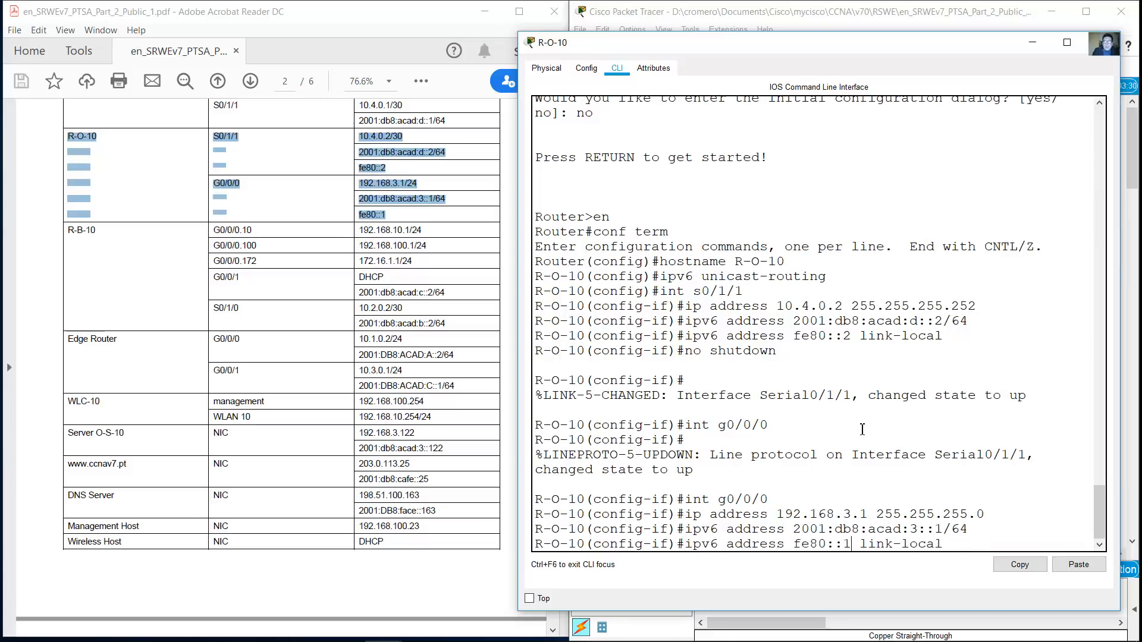
key("Return")
key("Up")
key("Up")
key("Up")
key("Up")
key("Up")
key("Up")
key("Return")
key("Return")
key("Return")
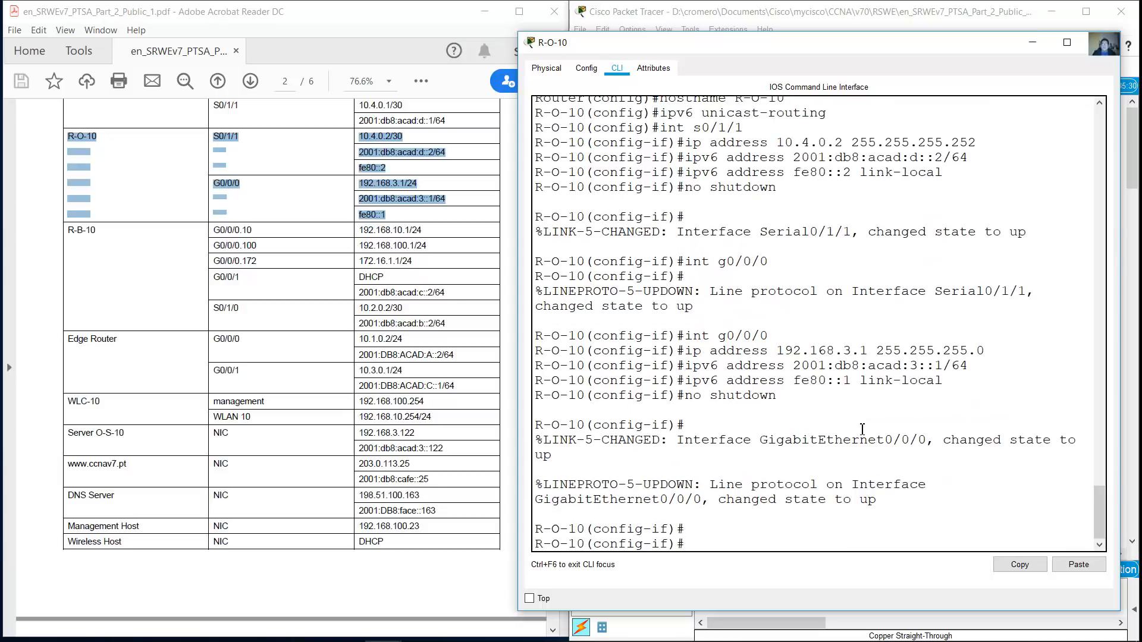
Highlight the R-B-10 rows in the addressing PDF, then open and enlarge R-B-10's device window
left_click(309, 339)
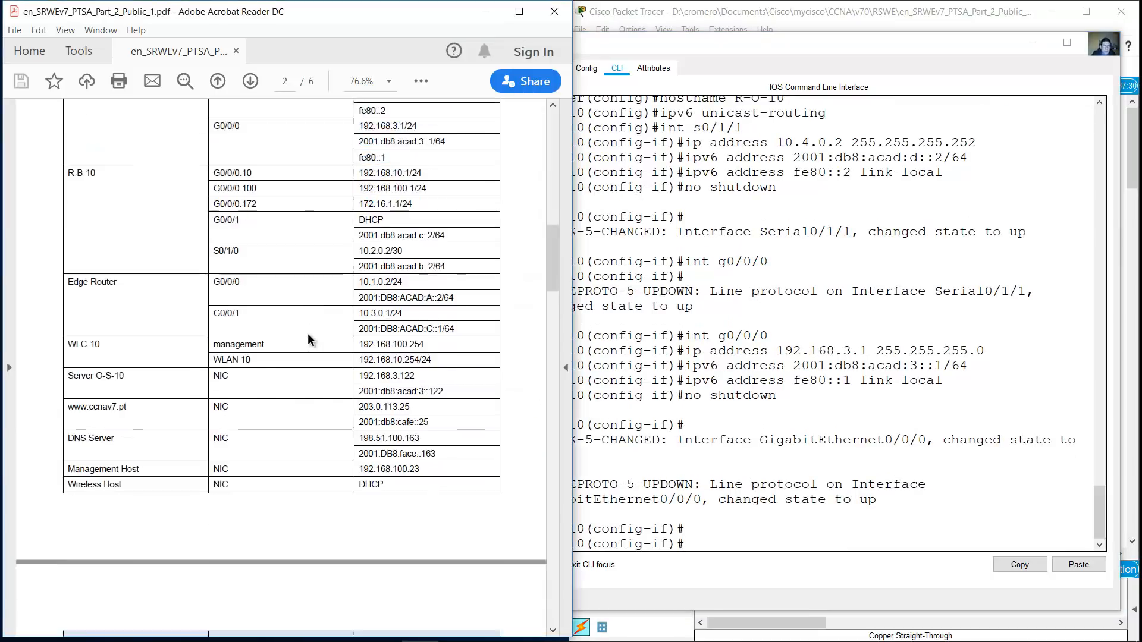
scroll(258, 254, "down", 3)
left_click_drag(63, 141, 460, 238)
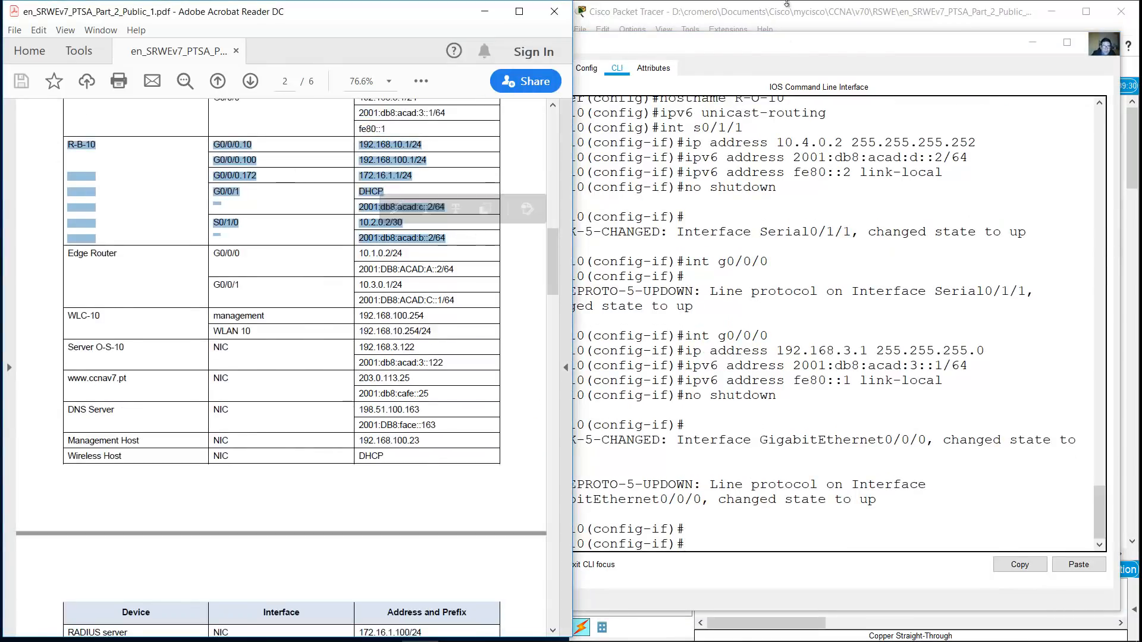
left_click(785, 4)
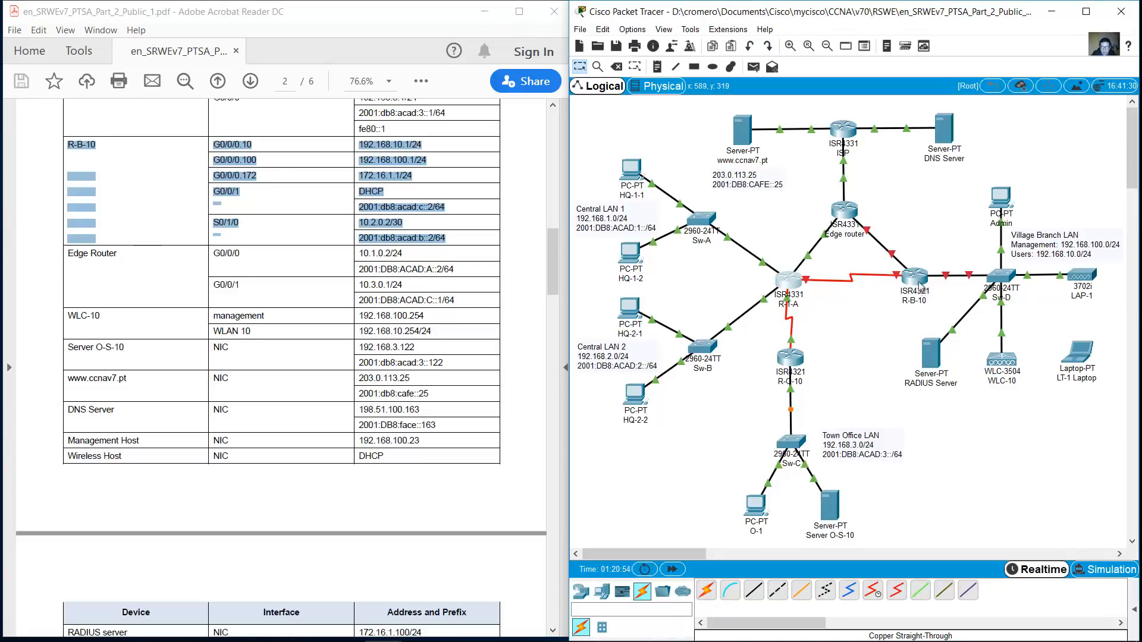
left_click(911, 277)
left_click_drag(575, 142, 706, 276)
left_click_drag(879, 264, 1131, 72)
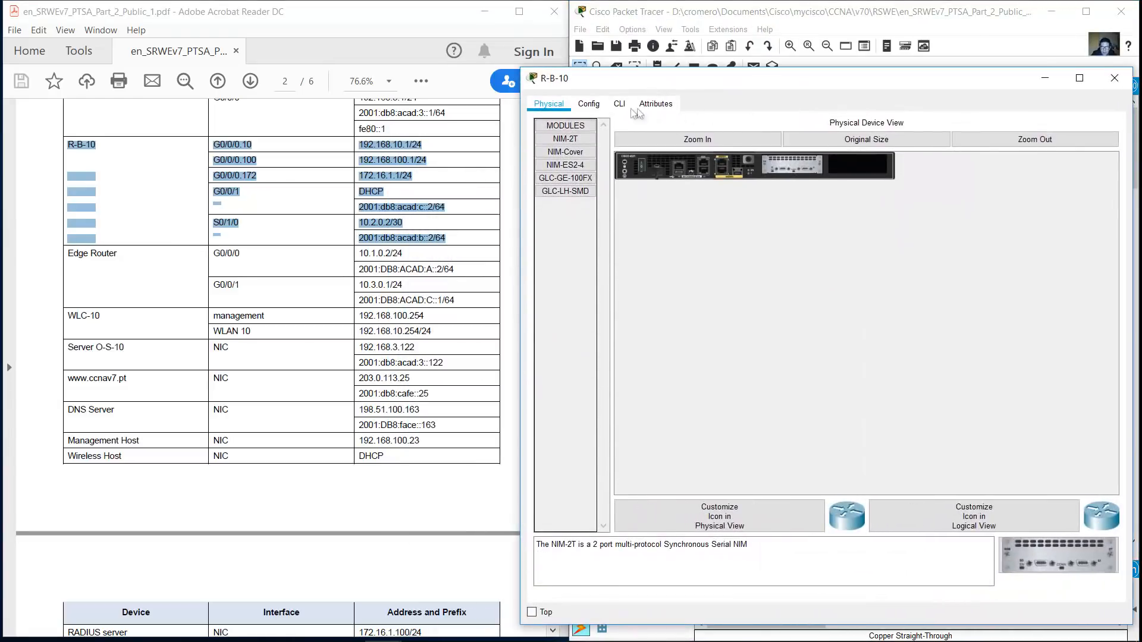
In the router CLI, skip the setup dialog, set hostname R-B-10, and enable ipv6 unicast-routing
left_click(619, 103)
key("Return")
type("no")
key("Return")
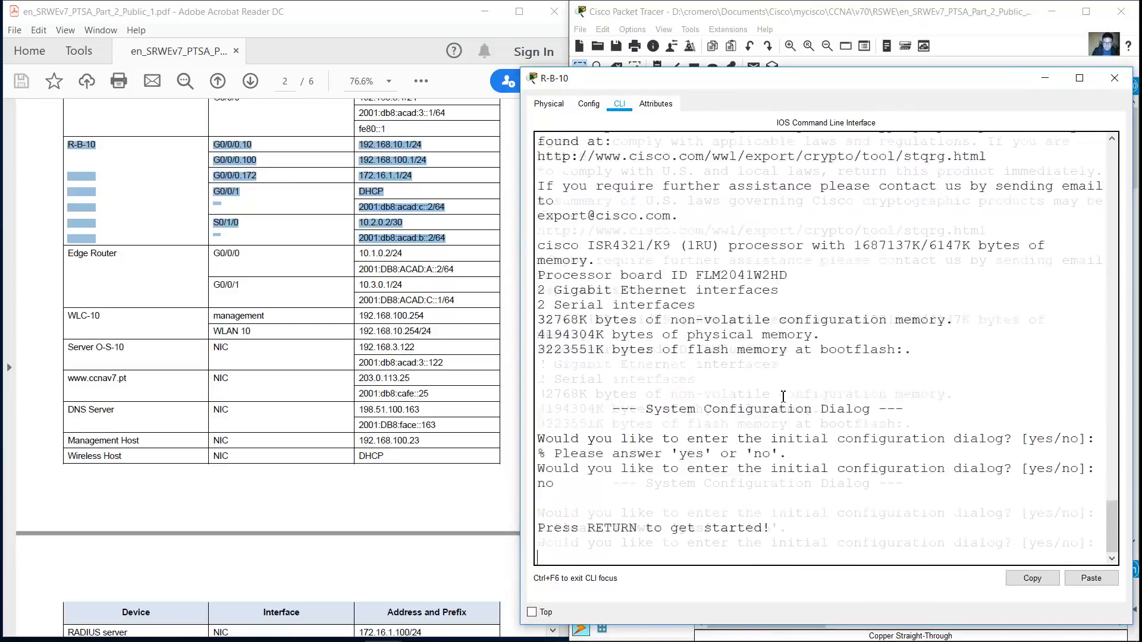
key("Return")
type("en")
key("Return")
type("conf term")
key("Return")
type("hostname R-B-10")
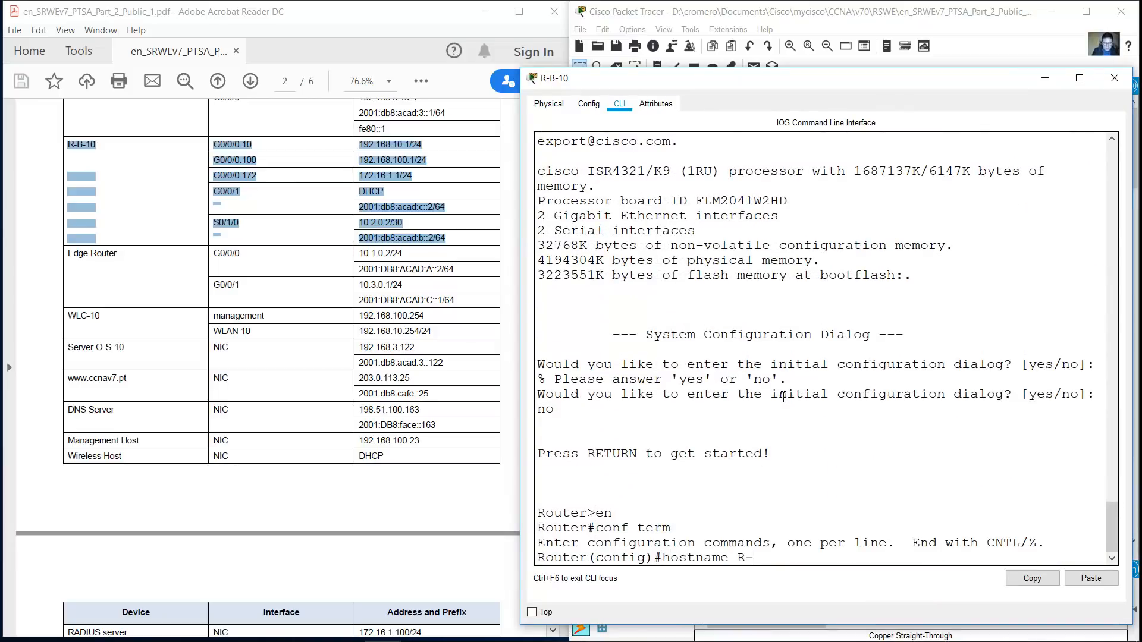
key("Return")
type("ipv6 unicast-routing")
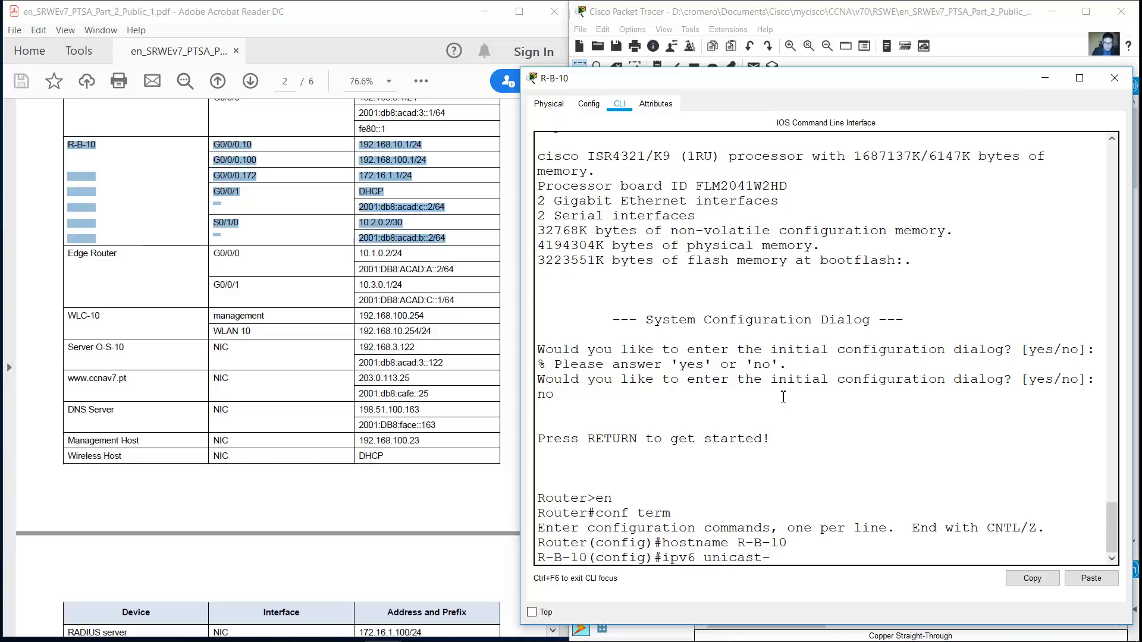
key("Return")
Create subinterface G0/0/0.100 as dot1q native VLAN 100 with address 192.168.100.1
type("int g0")
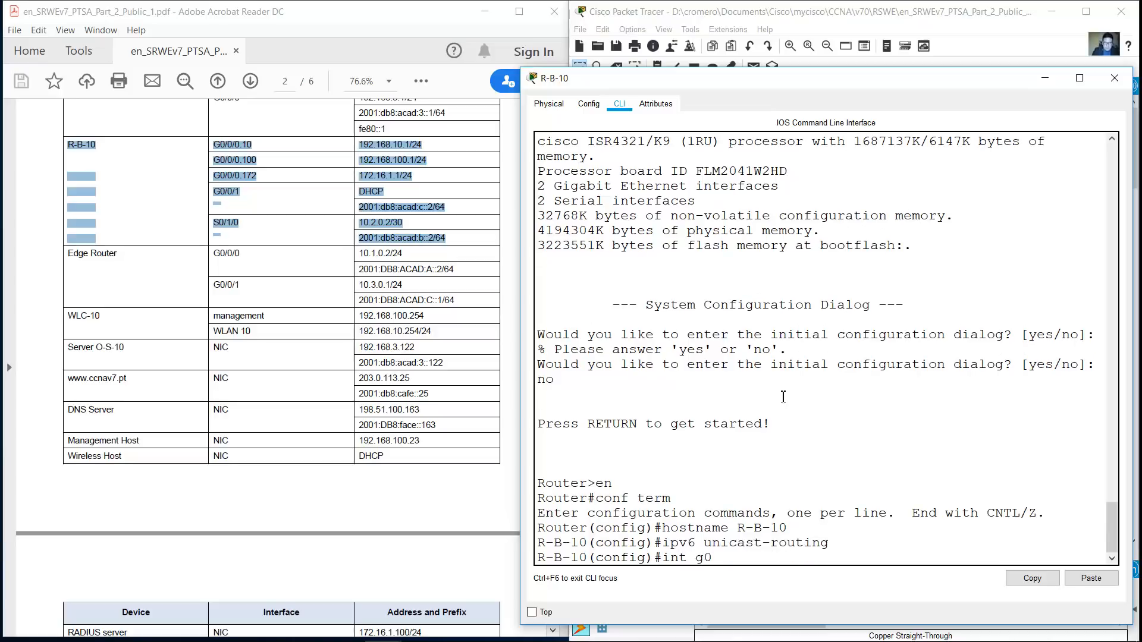
type("/0/0.100")
key("Return")
type("encapsulation fot1q")
key("BackSpace")
key("BackSpace")
key("BackSpace")
key("BackSpace")
key("BackSpace")
type("dot1q 100 native")
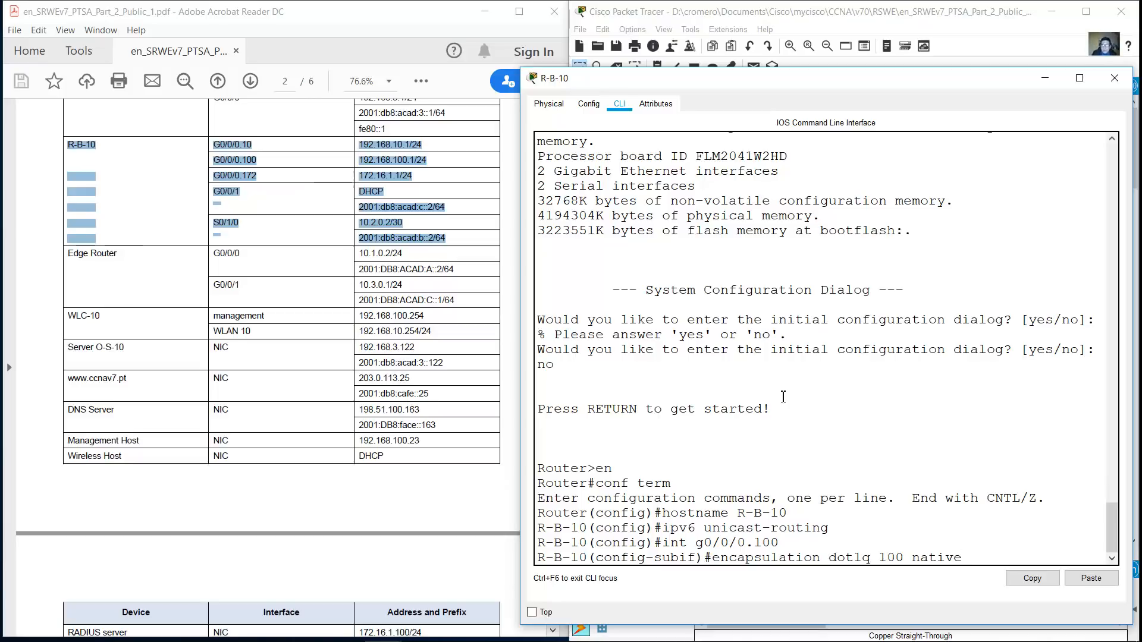
key("Return")
type("ip address 192.168.100.1 255.255.255.0")
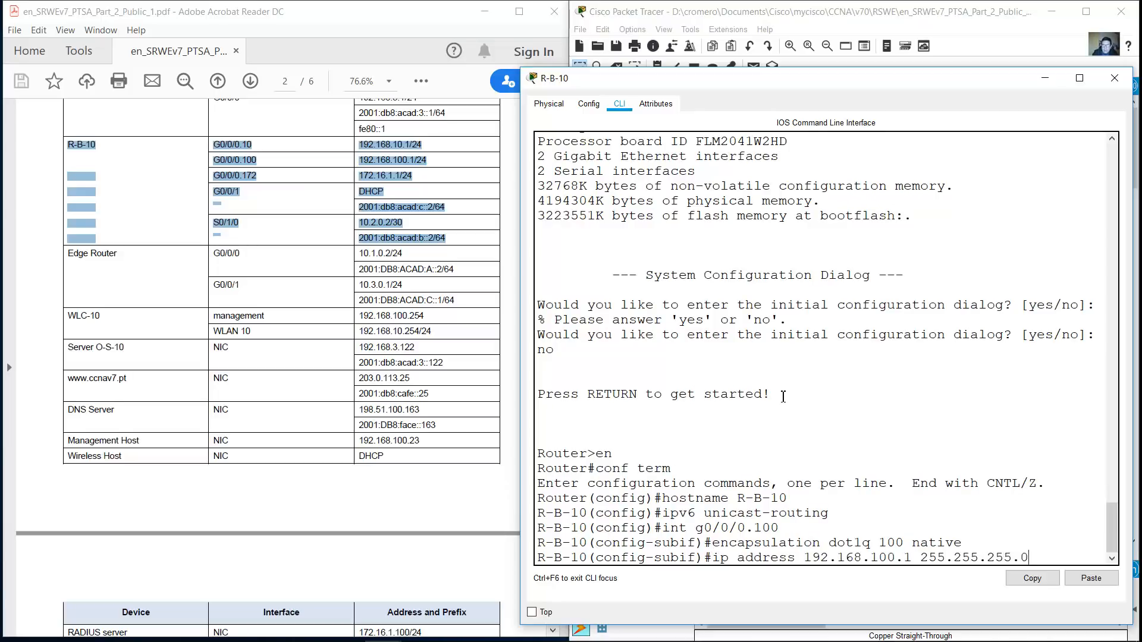
key("Return")
Create subinterface G0/0/0.172 with dot1q VLAN 172 and address 172.16.1.1/24
type("int g0/0/0.172")
key("Return")
type("encapsulation dot1q 100")
key("BackSpace")
key("BackSpace")
type("72")
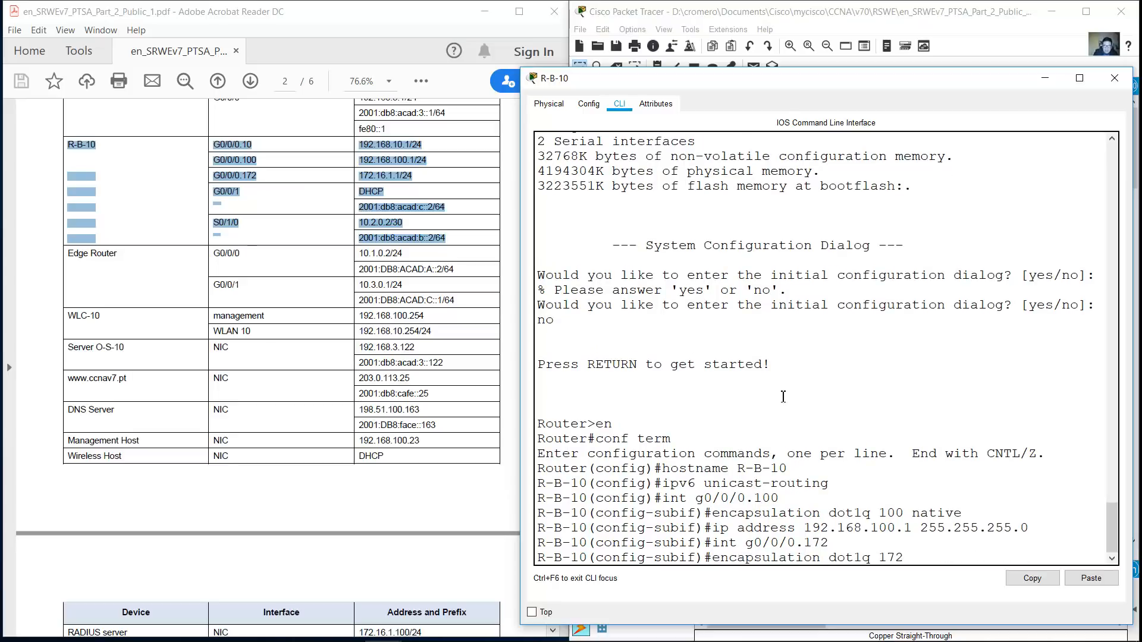
key("Return")
key("Up")
key("Up")
key("Up")
key("Left")
key("Left")
key("Left")
key("Left")
key("Left")
key("Left")
key("Left")
key("Left")
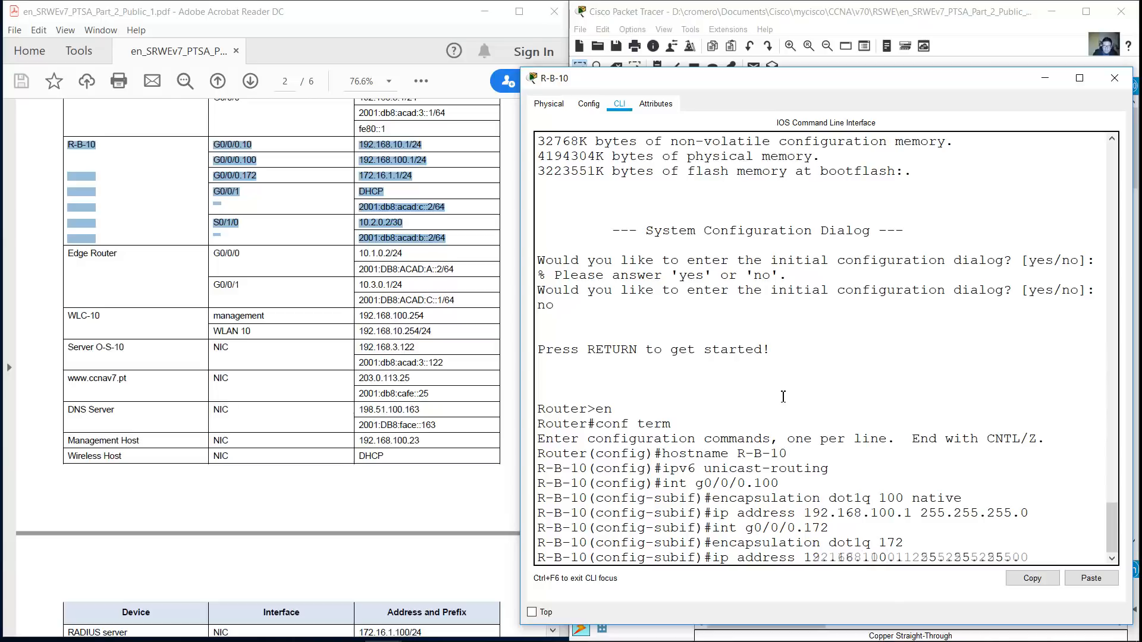
key("Right")
key("BackSpace")
key("Right")
key("BackSpace")
key("BackSpace")
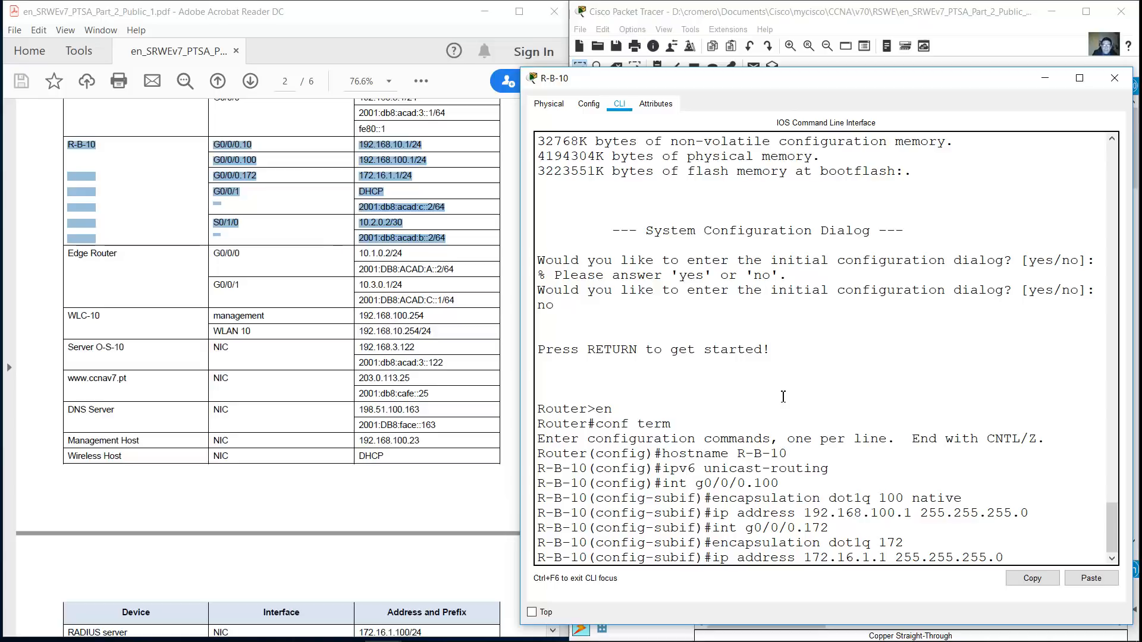
key("Return")
Enable physical interface G0/0/0 with no shutdown to bring the subinterfaces up
type("int g0/0/0")
key("Return")
type("no shutdown")
key("Return")
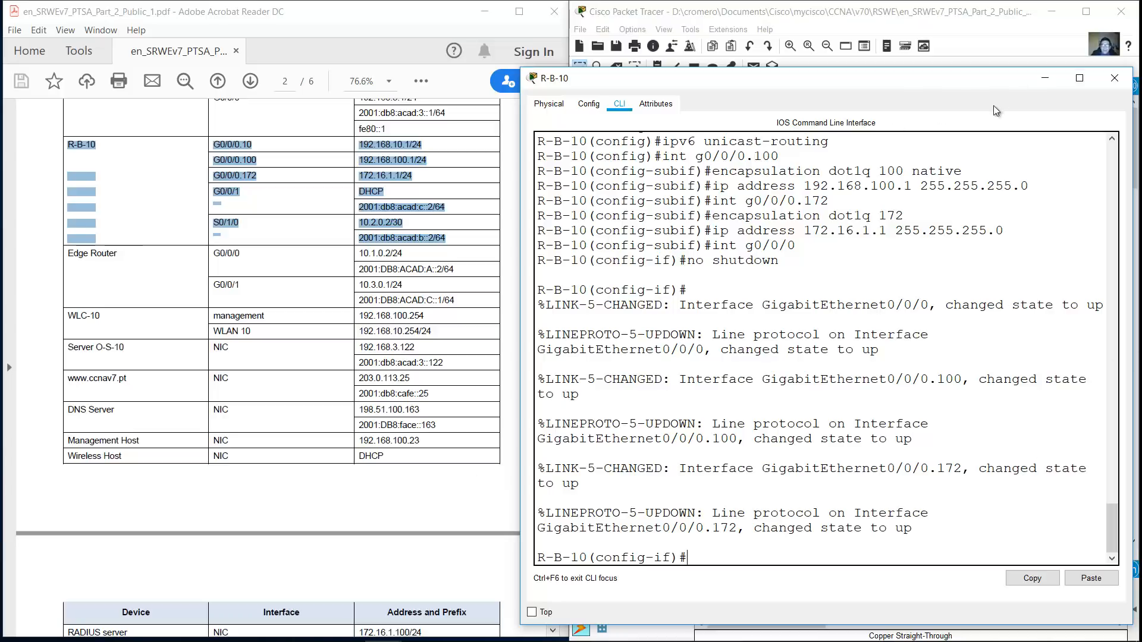
Give G0/0/1 IPv6 address 2001:db8:acad:c::2/64 and bring it up
type("int g0/0/1")
key("Return")
type("ip address")
key("BackSpace")
key("BackSpace")
key("BackSpace")
key("BackSpace")
key("BackSpace")
key("BackSpace")
key("BackSpace")
key("BackSpace")
type("v6")
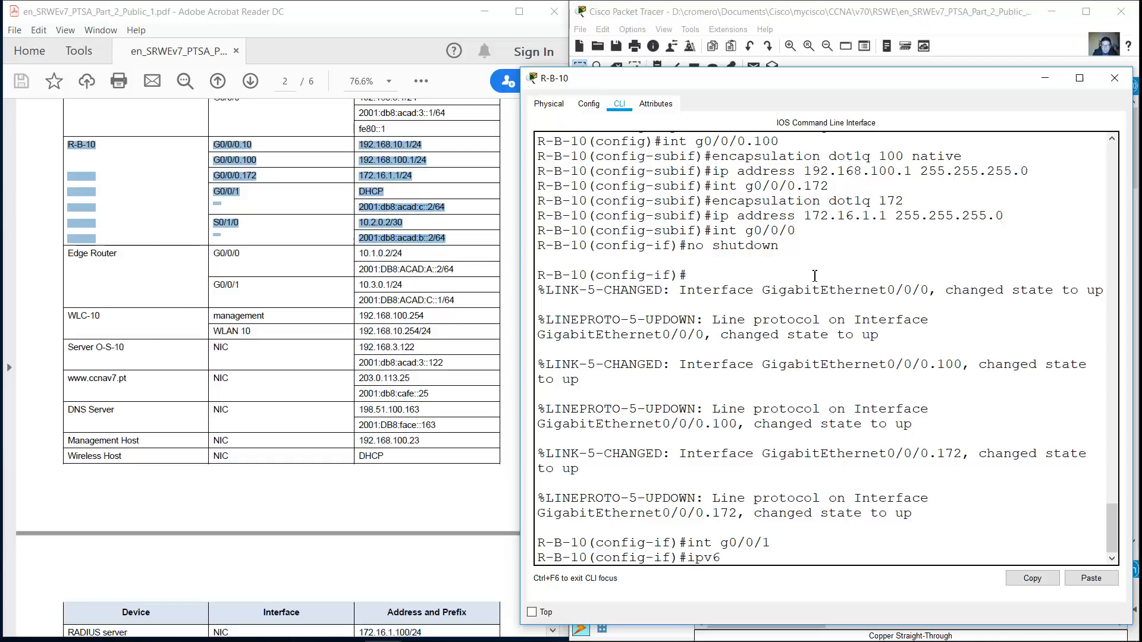
type(" address 2001:db8")
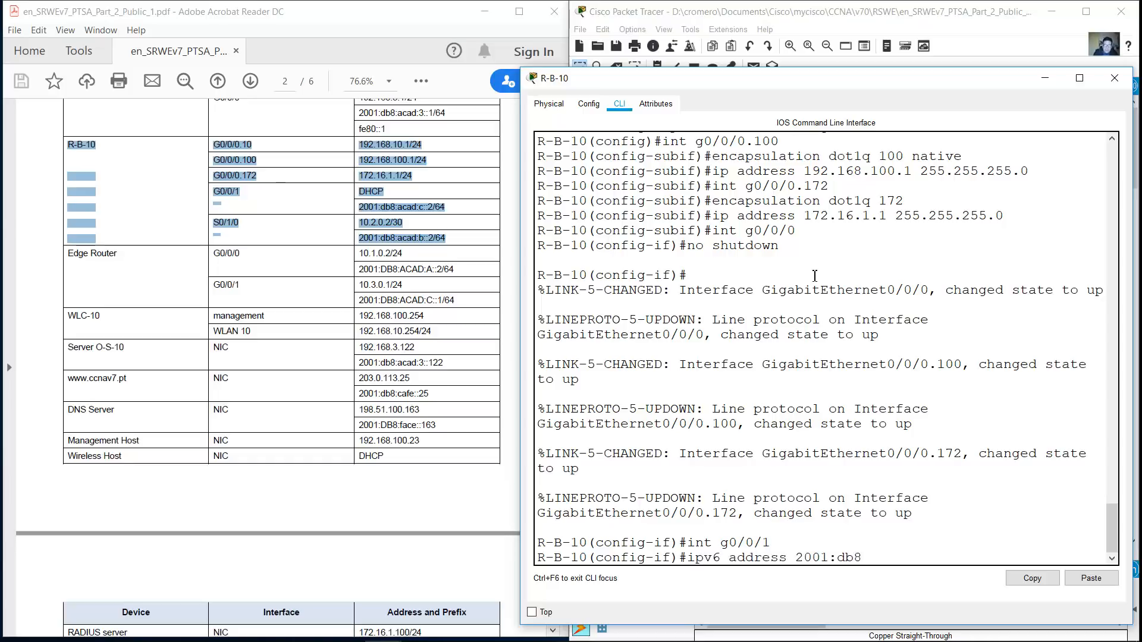
type(":acad:c:2/64")
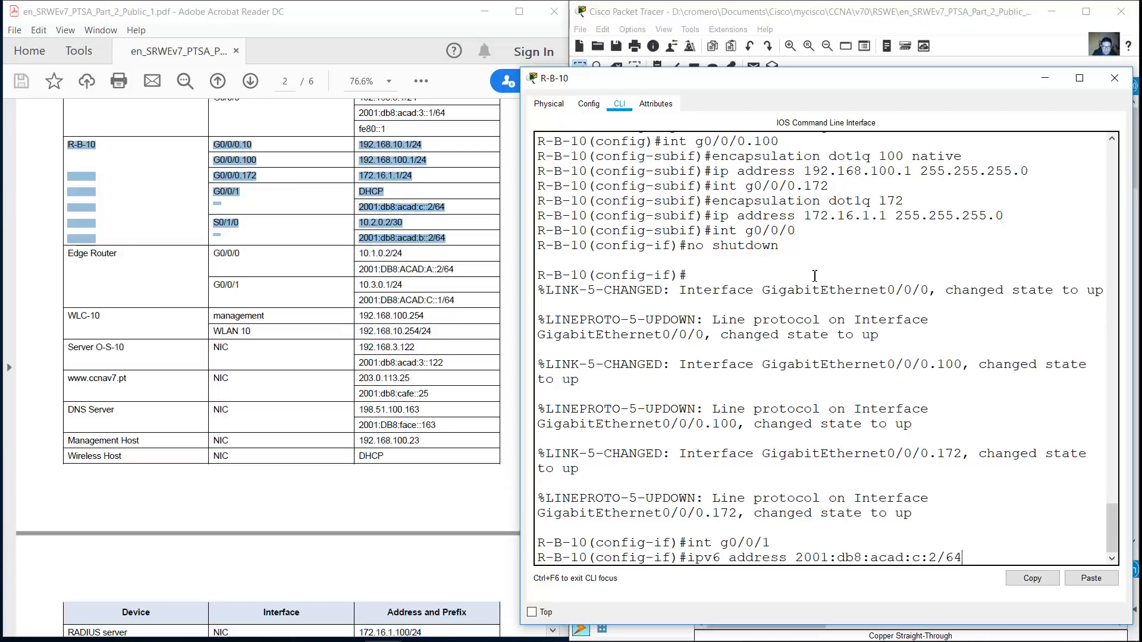
key("Left")
key("Left")
key("Left")
key("Left")
type(":")
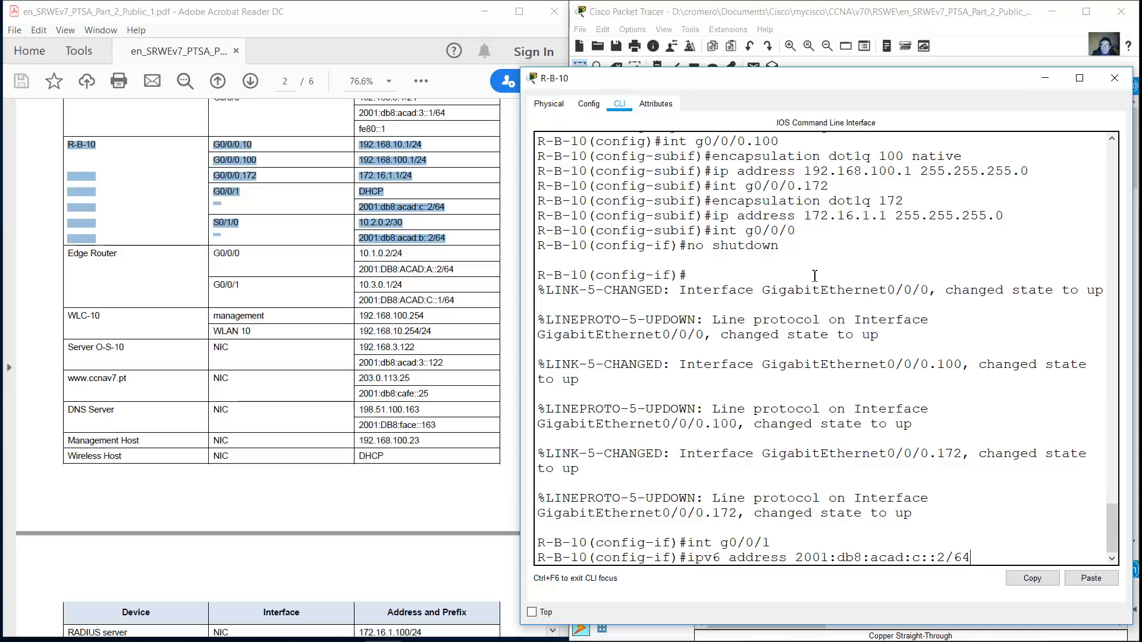
key("Return")
key("Up")
key("Up")
key("Up")
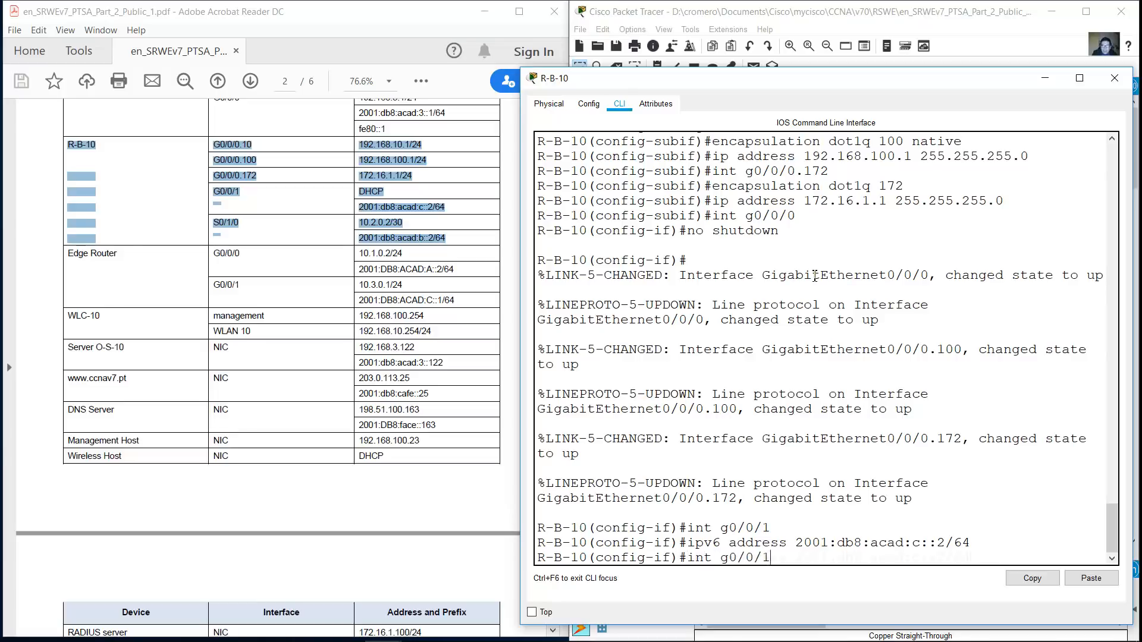
key("Return")
Assign serial interface S0/1/0 the IPv4 address 10.2.0.2 255.255.255.252
type("int s0/1/0")
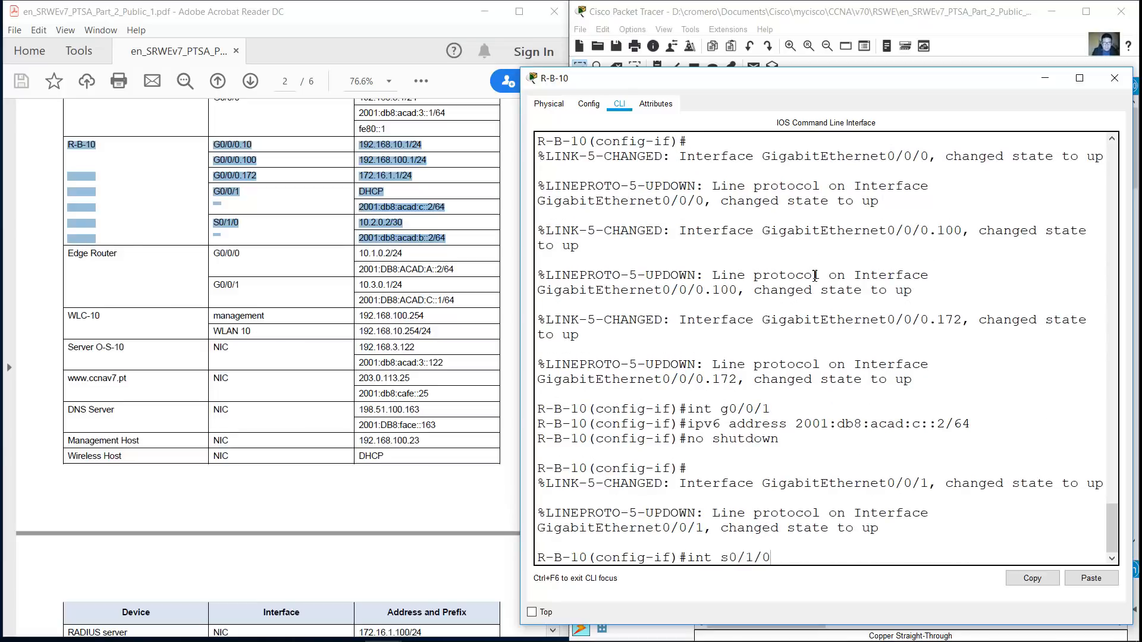
key("Return")
type("ip address 172.16.1.1 255.255.255.0")
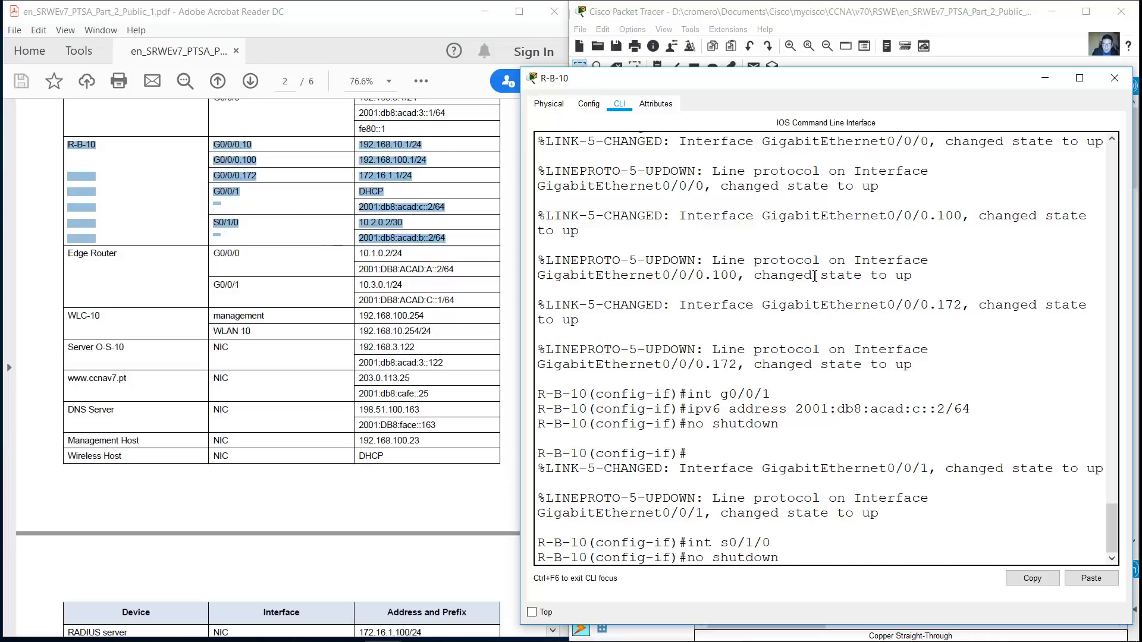
key("Left")
key("Left")
key("Left")
key("Left")
key("Left")
key("Left")
key("Left")
key("Left")
key("Left")
key("Left")
key("Left")
key("Left")
key("Left")
key("Left")
key("Left")
key("Left")
key("Left")
key("Left")
key("BackSpace")
key("BackSpace")
key("BackSpace")
key("BackSpace")
key("BackSpace")
type("0.2.0")
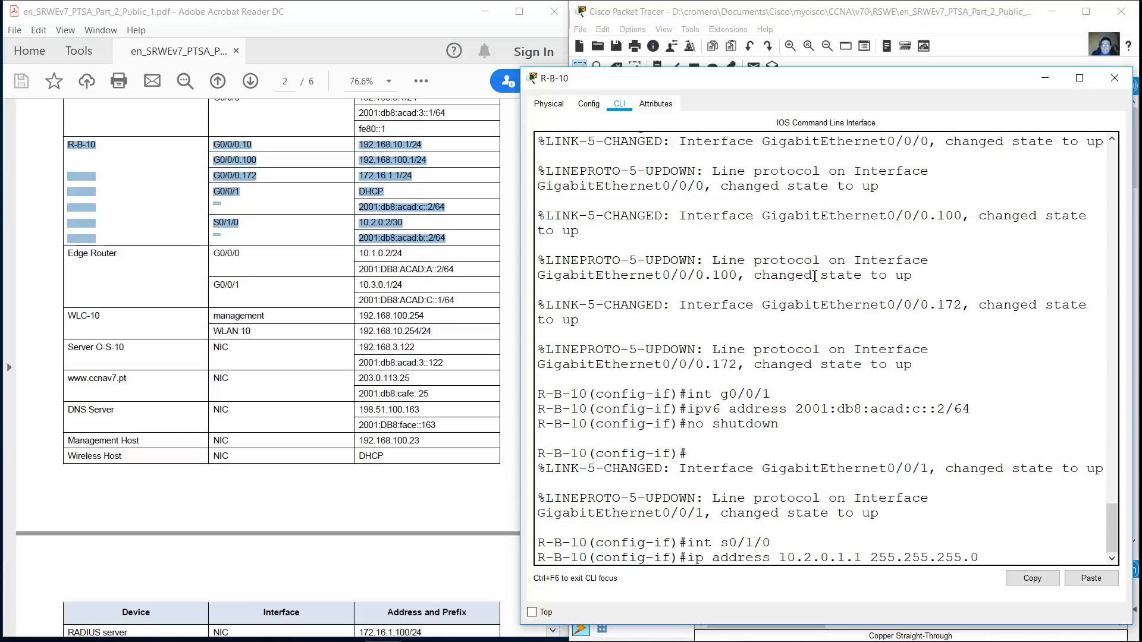
key("Right")
key("Right")
key("Right")
key("Right")
key("BackSpace")
key("BackSpace")
key("BackSpace")
type("2")
key("Right")
key("Right")
key("Right")
key("Right")
key("Right")
key("Right")
key("Right")
key("Right")
key("Right")
key("Right")
key("Right")
key("Right")
key("Right")
key("Right")
key("BackSpace")
type("252")
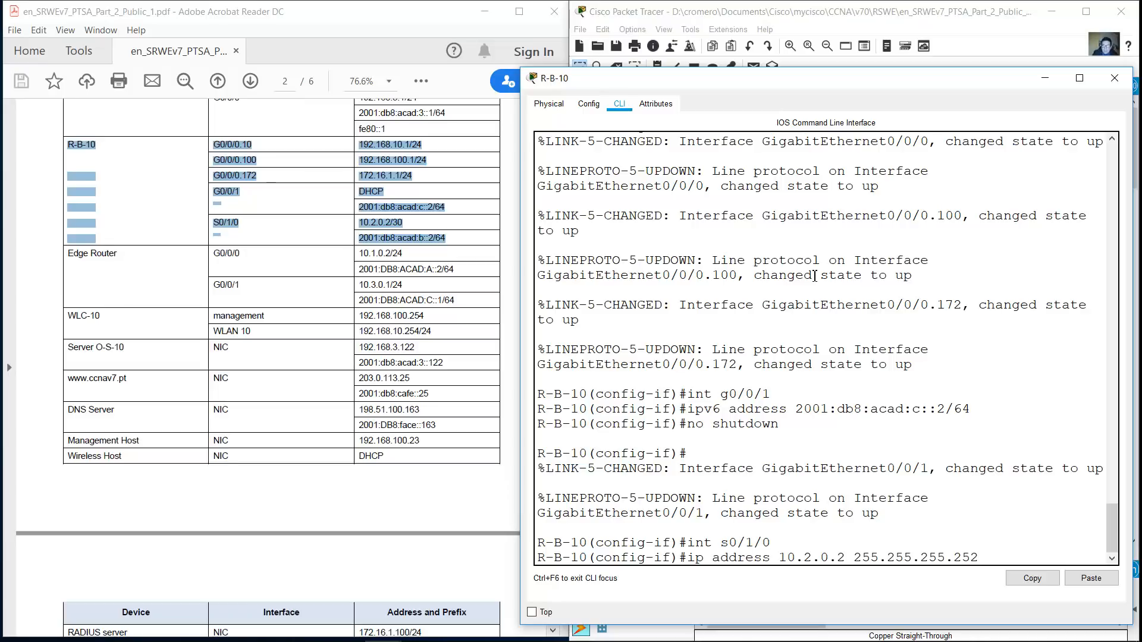
key("Return")
Add 2001:db8:acad:b::2/64 to S0/1/0 and enable it with no shutdown
key("Up")
key("Up")
key("Up")
key("Up")
key("Left")
key("Left")
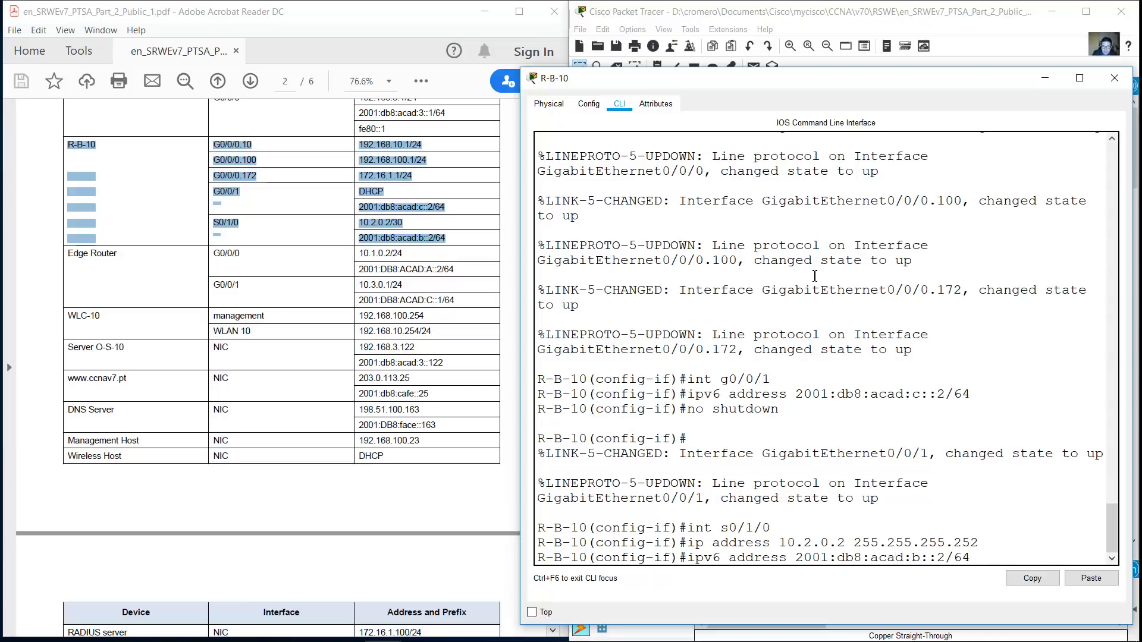
key("Return")
key("Up")
key("Up")
key("Up")
key("Up")
key("Return")
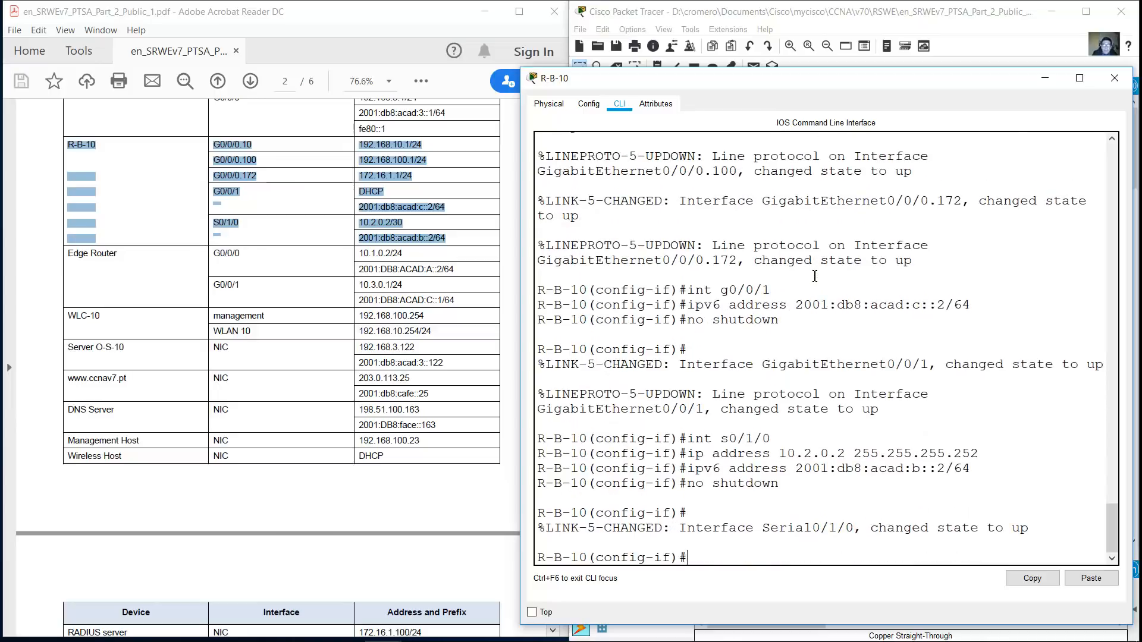
Look up the server rows in the addressing table and hide the R-B-10 window
left_click(242, 288)
scroll(238, 297, "down", 1)
left_click_drag(70, 223, 455, 271)
left_click(362, 318)
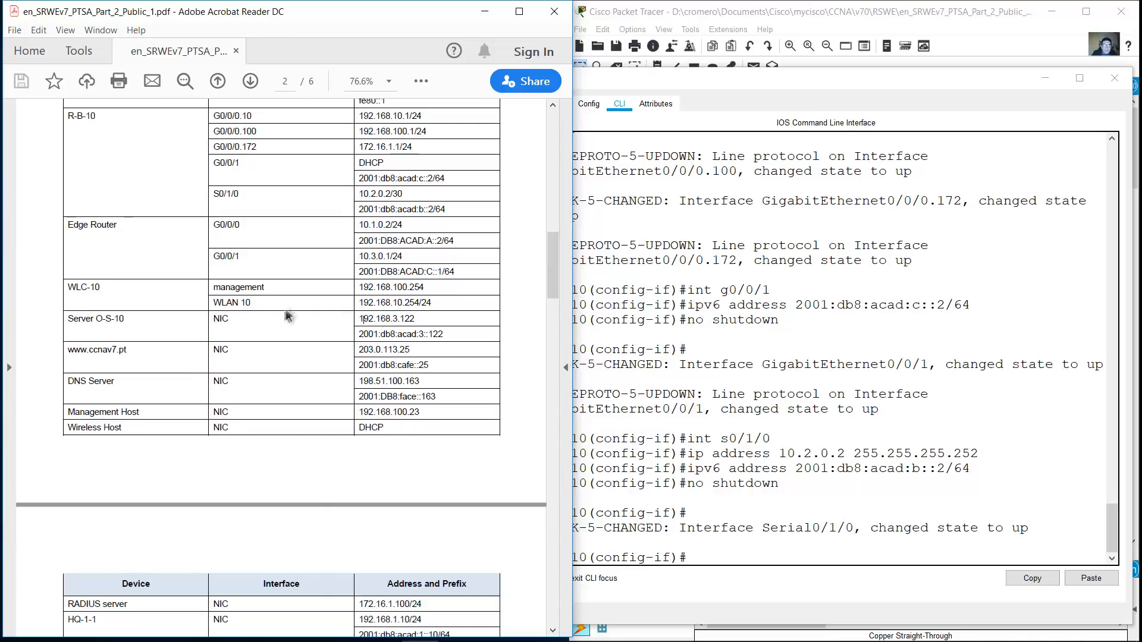
scroll(275, 324, "down", 3)
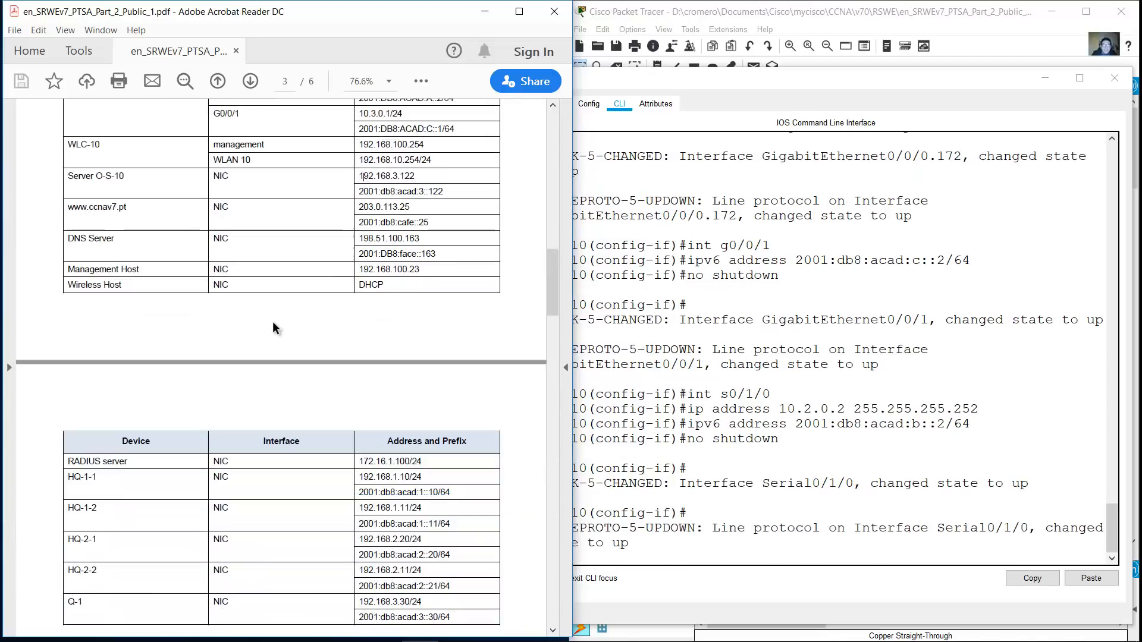
scroll(272, 326, "up", 1)
left_click_drag(67, 260, 444, 277)
left_click(1054, 82)
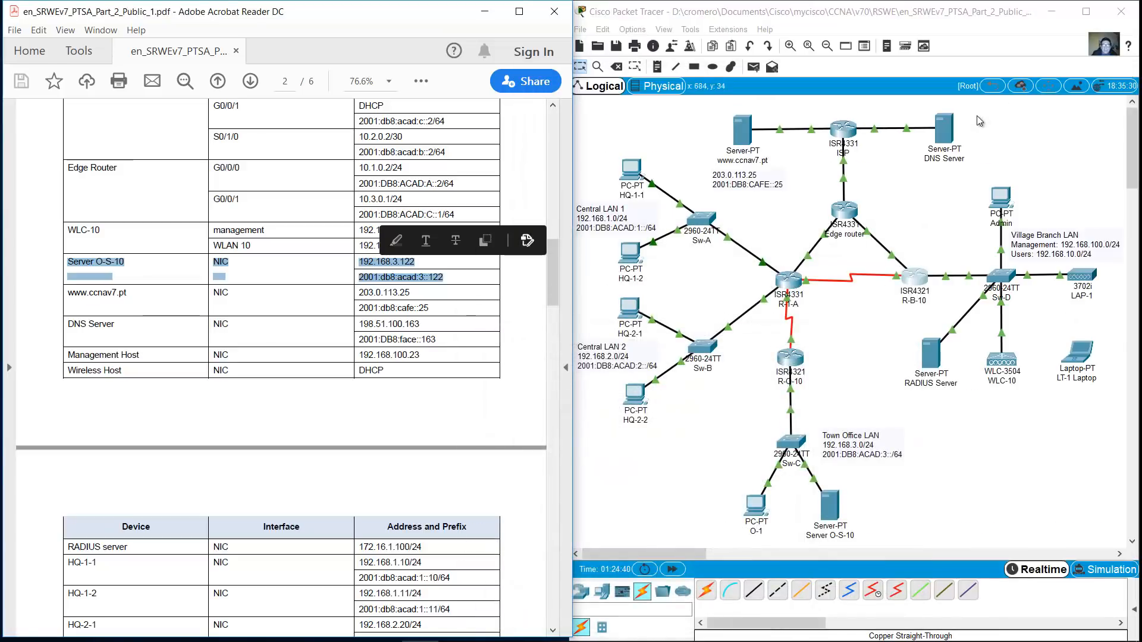
Set Server O-S-10 to 192.168.3.122, gateway 192.168.3.1, DNS 198.51.100.163
left_click(832, 497)
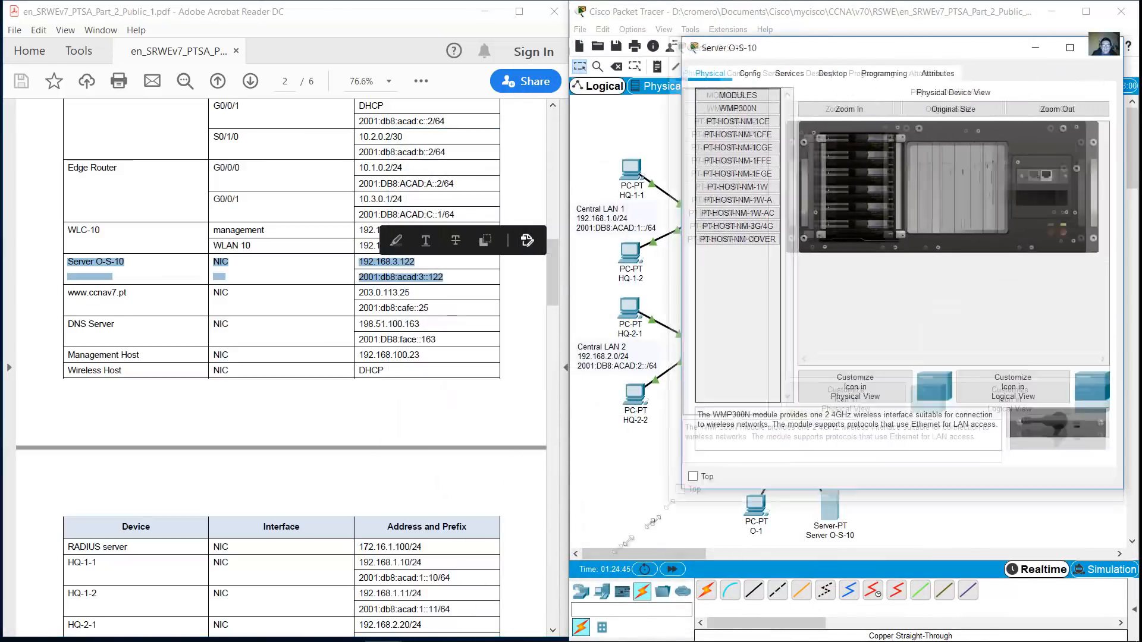
left_click(715, 73)
left_click(600, 127)
type("192.168.3.122")
key("Tab")
key("Tab")
type("192.168.3.1")
key("Tab")
type("198.51.")
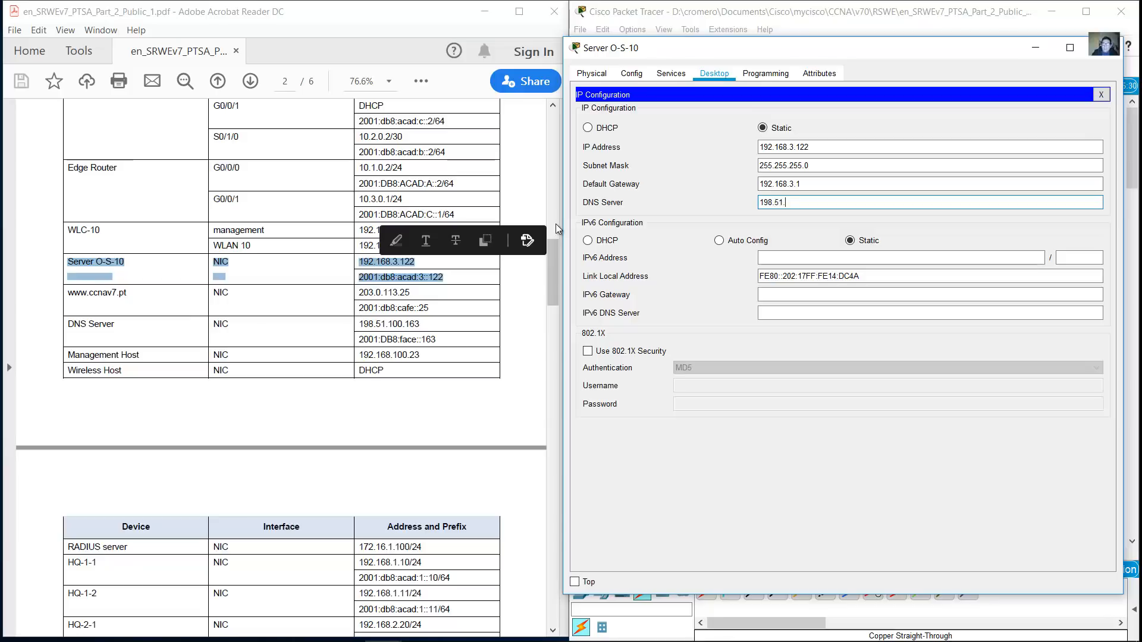
type("100.163")
key("Tab")
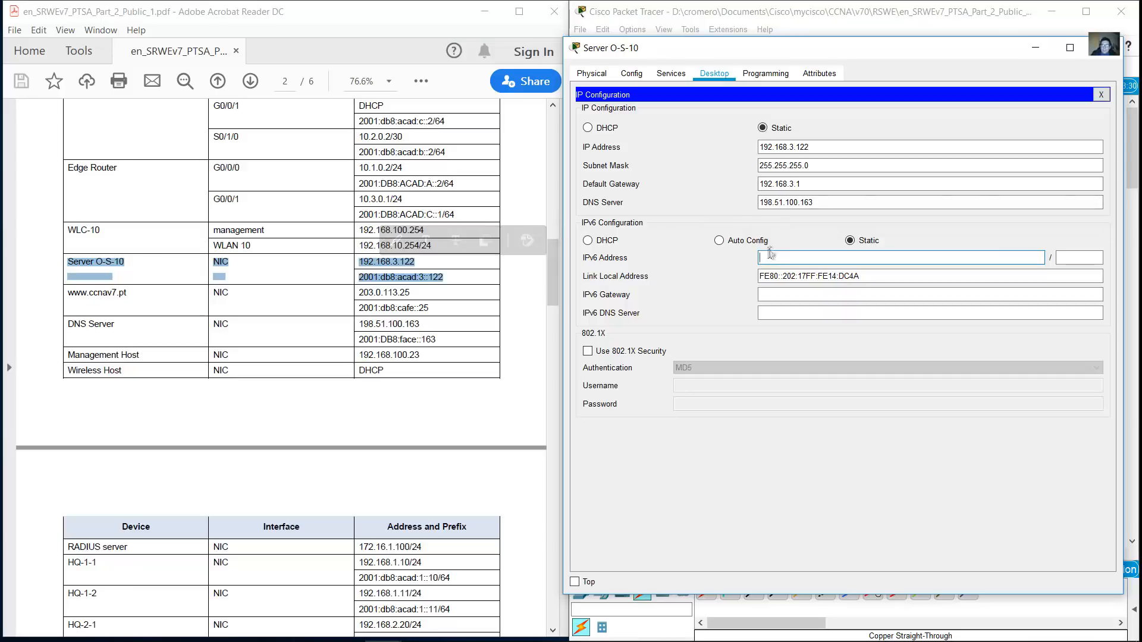
Give the server IPv6 address 2001:db8:acad:3::122/64 and an IPv6 gateway ending in ::1
type("2001:db8:acad:3:")
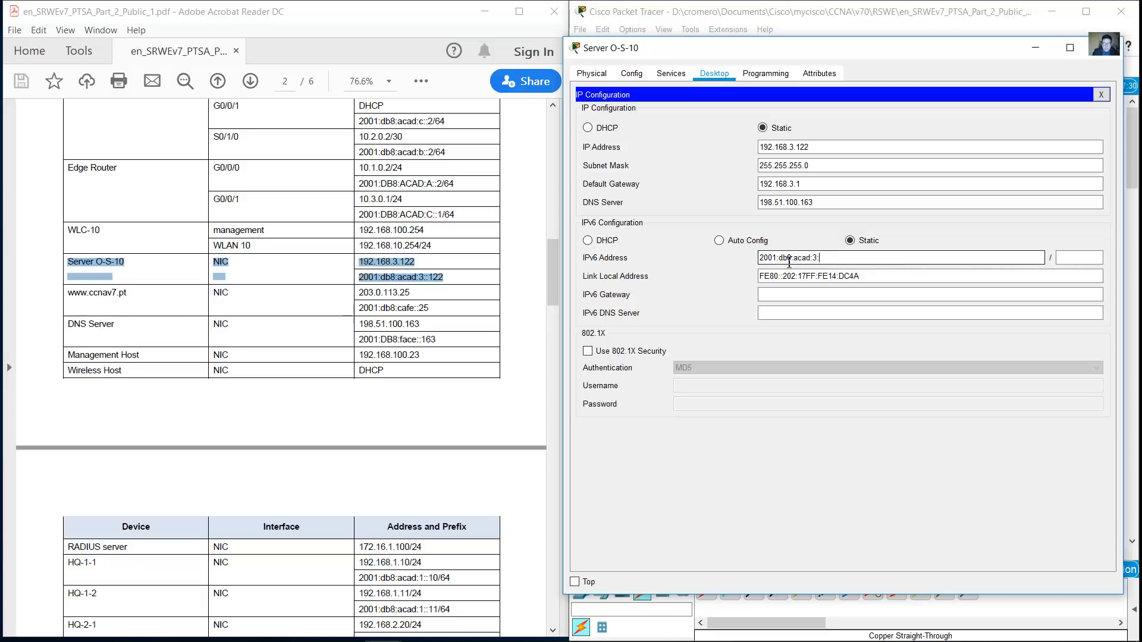
type(":122")
left_click(1062, 258)
type("64")
key("Tab")
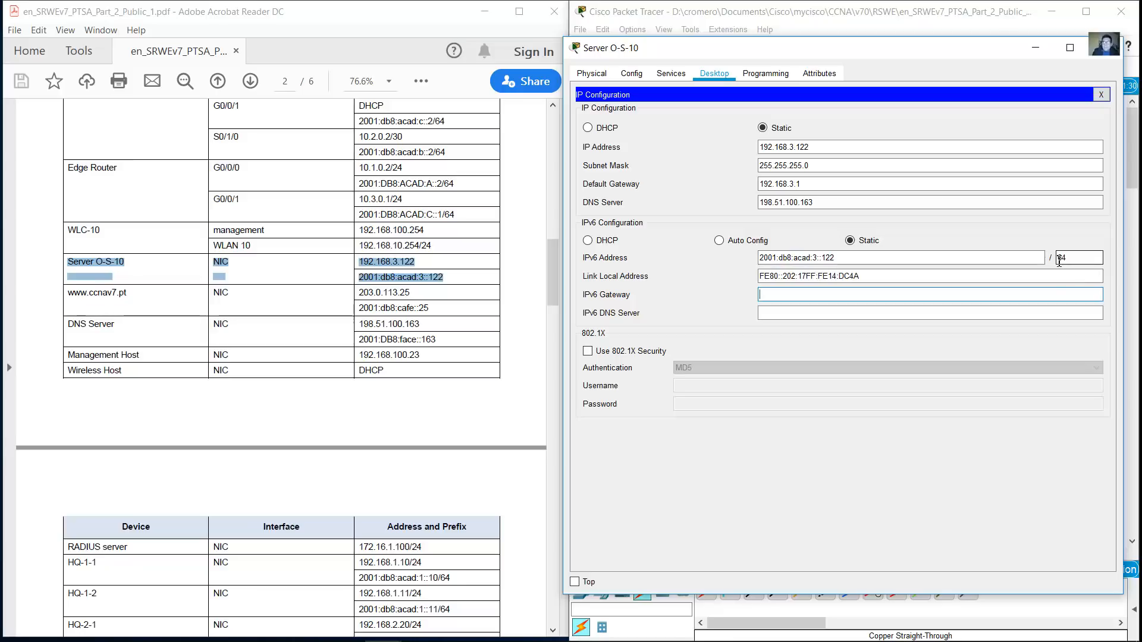
type("200")
left_click(885, 278)
left_click(615, 338)
left_click_drag(847, 259, 759, 259)
key("ctrl+c")
left_click(815, 299)
key("ctrl+v")
key("BackSpace")
key("BackSpace")
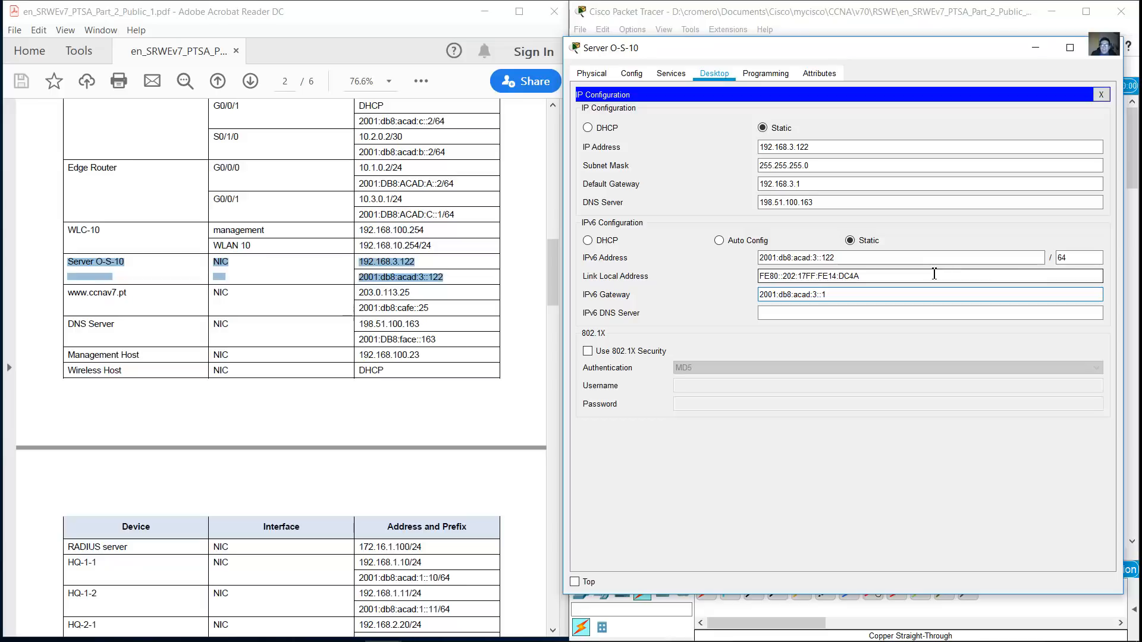
Enter the server's IPv6 DNS server address and close the server settings
left_click(853, 313)
type("2001")
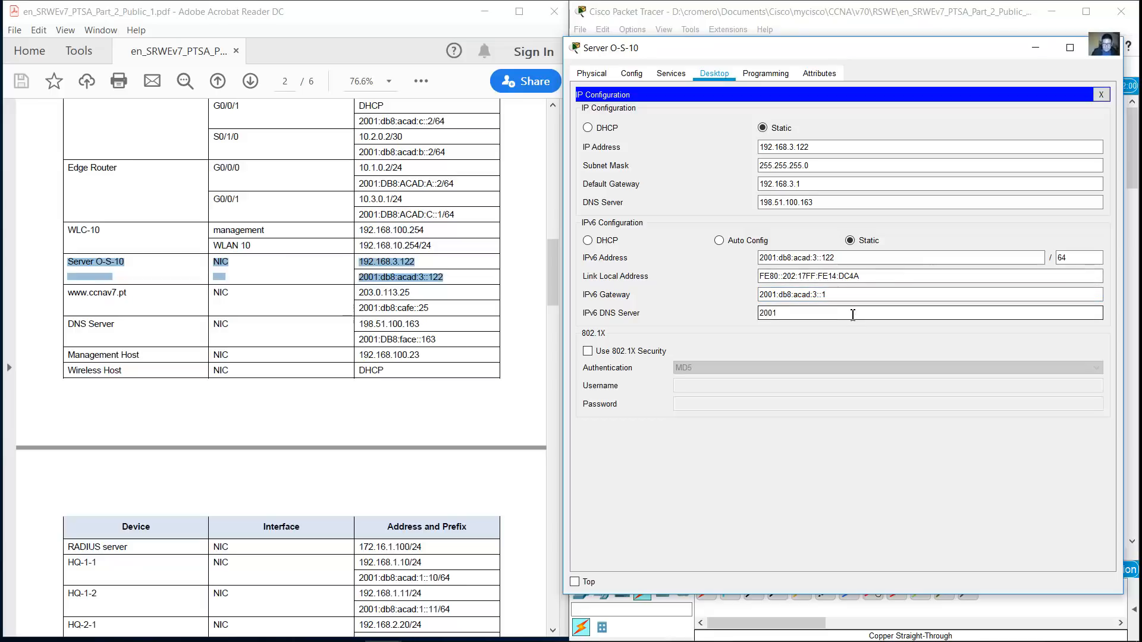
type(":db8_fa")
type(":")
key("Left")
key("Left")
key("Left")
key("Left")
key("Left")
key("Left")
key("BackSpace")
type(":")
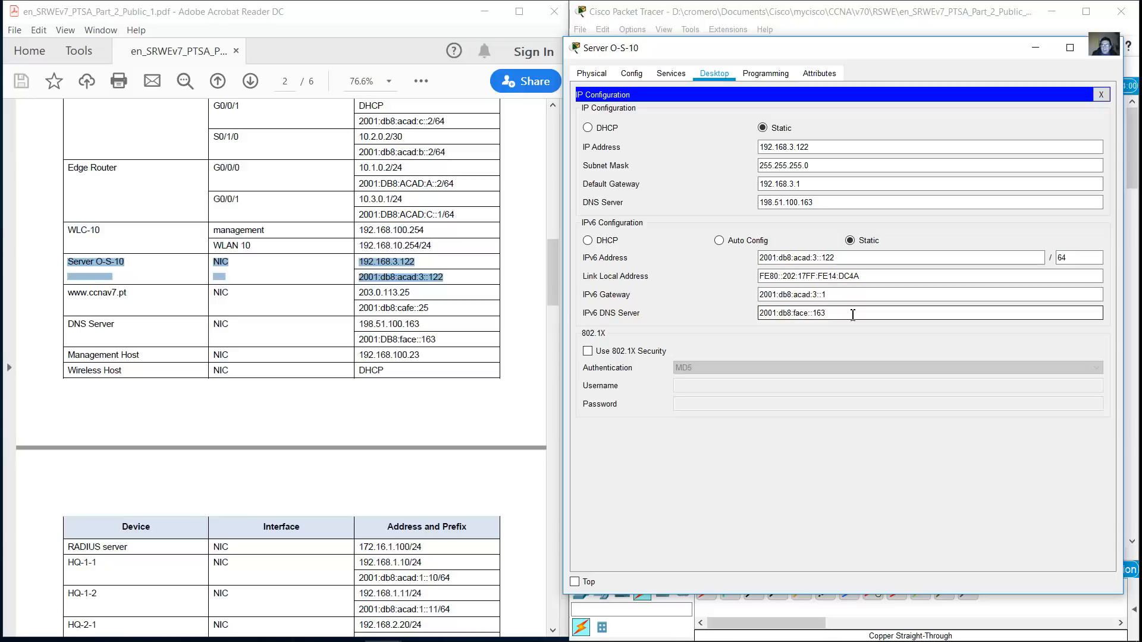
left_click(1097, 52)
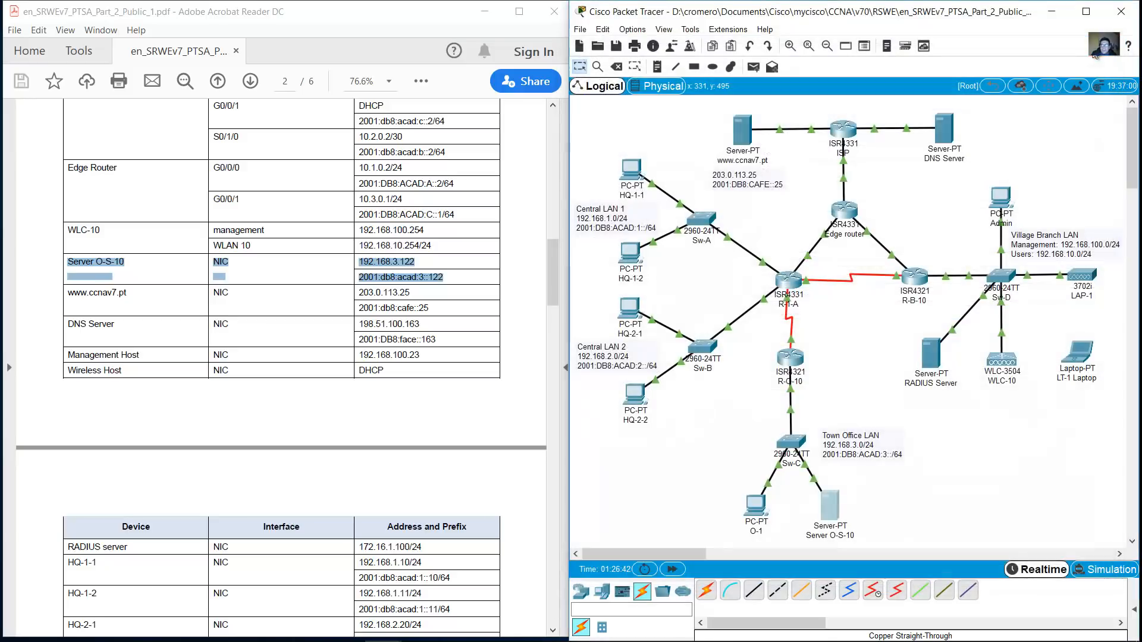
Open PC O-1's IP Configuration and look up its rows in the addressing table
left_click(755, 506)
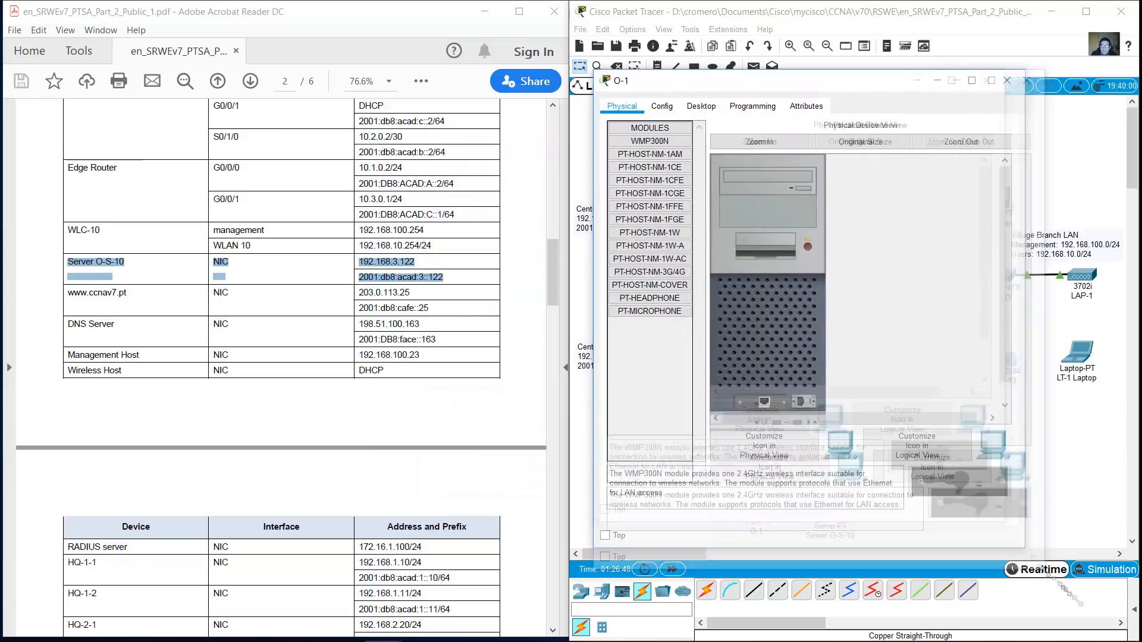
left_click(701, 106)
left_click(639, 149)
left_click(788, 196)
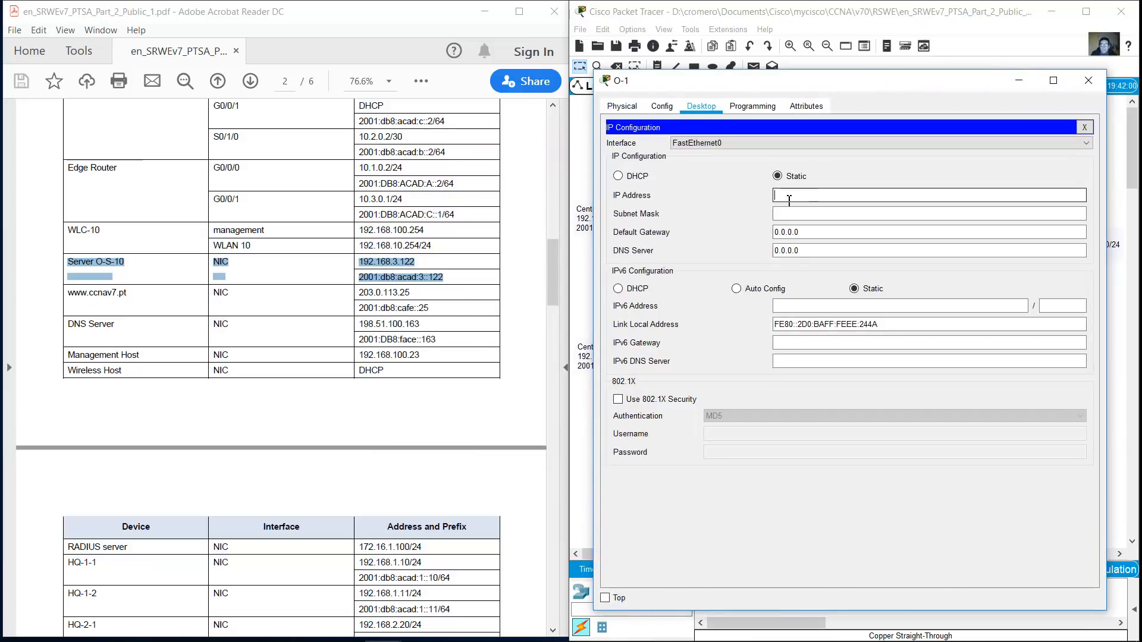
scroll(301, 366, "down", 3)
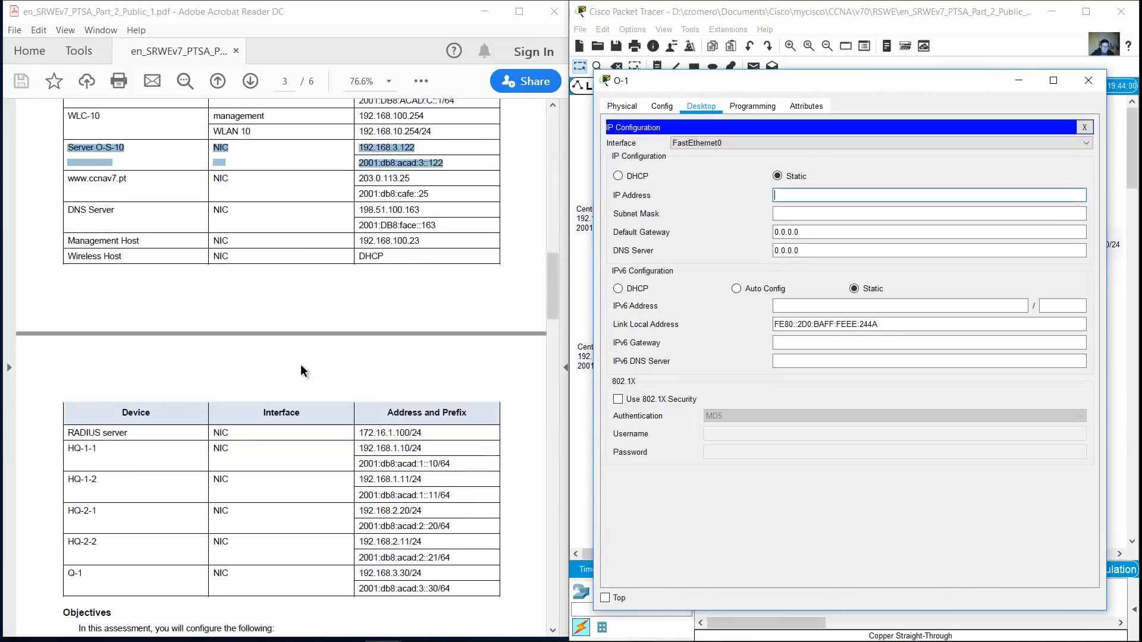
left_click_drag(67, 571, 452, 591)
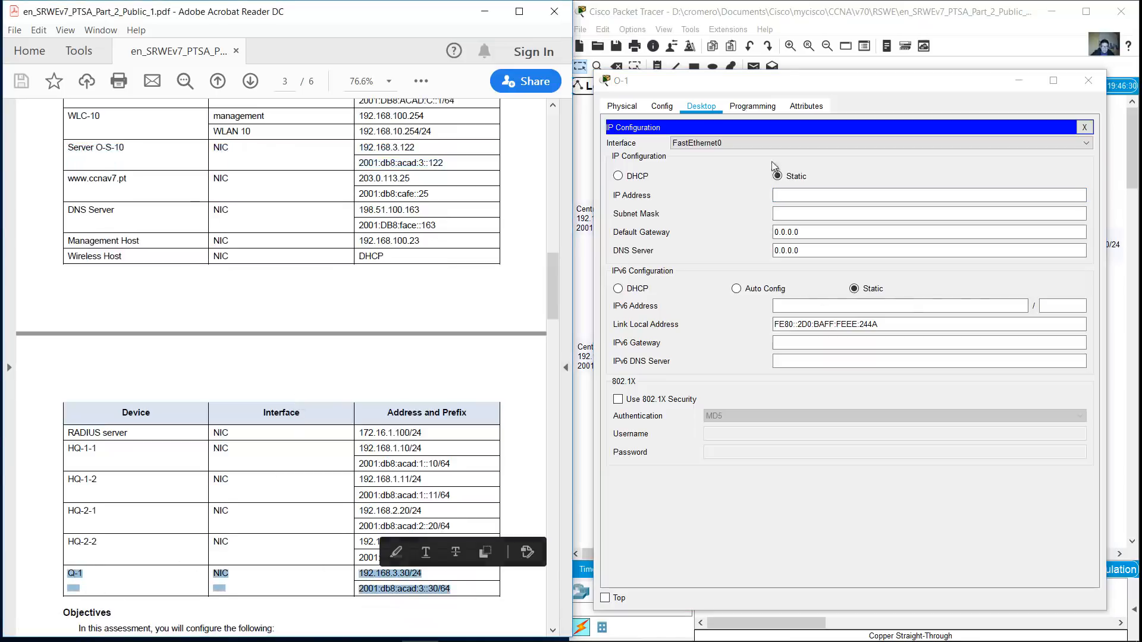
left_click(806, 198)
Set O-1 to 192.168.3.30 with gateway 192.168.3.1 and DNS 198.51.100.163
type("192.168.3.30")
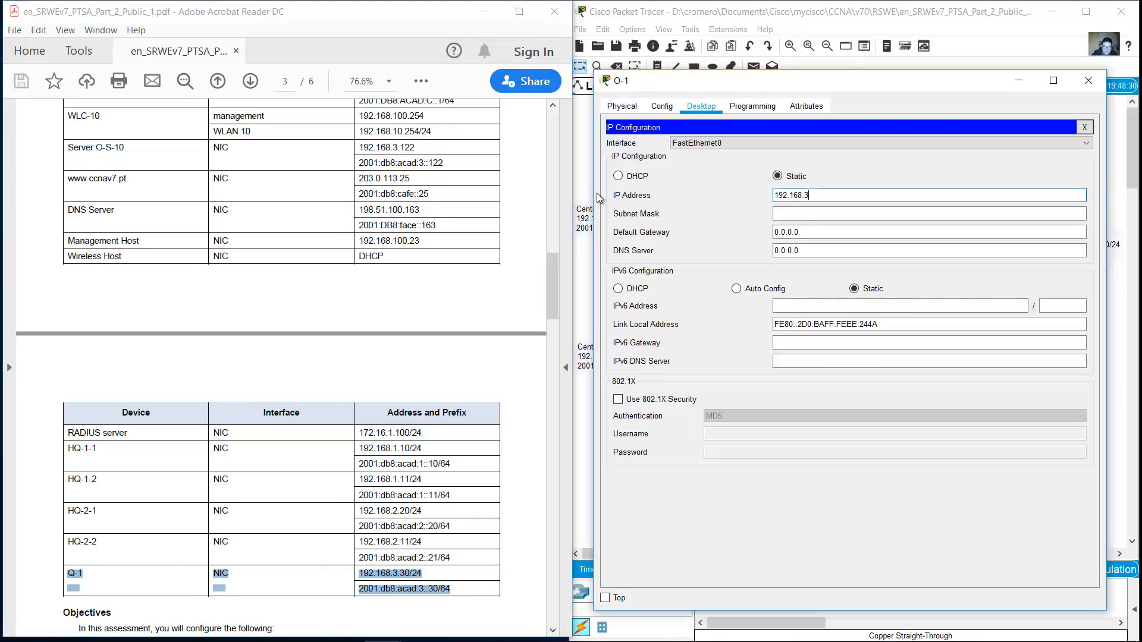
key("Tab")
key("Tab")
type("8.3.1")
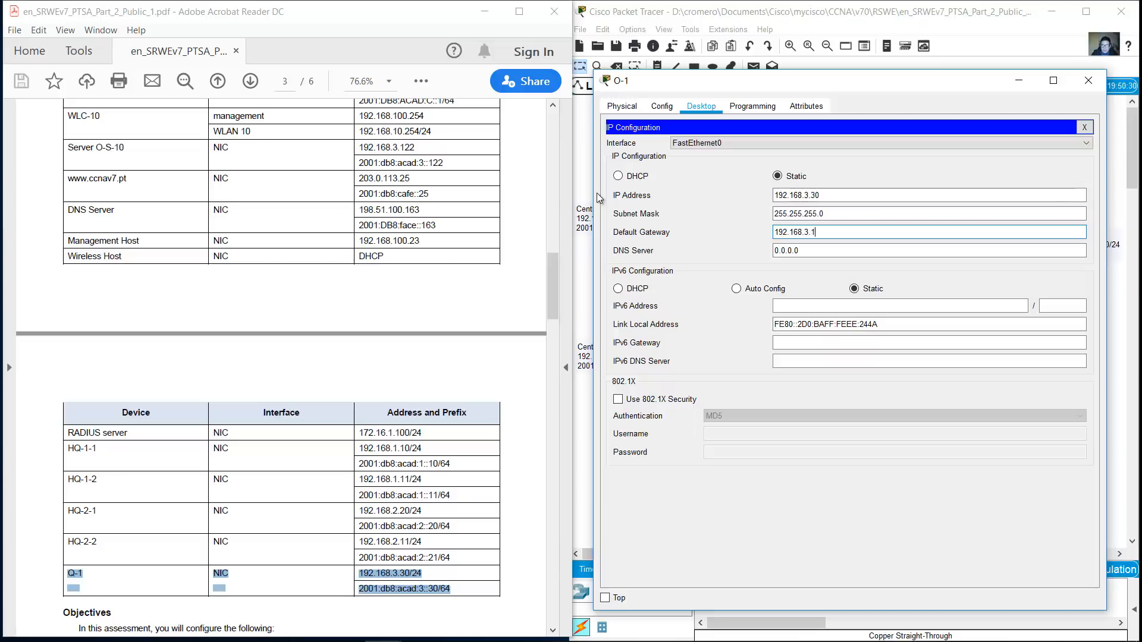
key("Tab")
type("198.51.100.163")
Give O-1 IPv6 address 2001:db8:acad:3::30/64 with IPv6 gateway ::1
key("Tab")
type("2001:db8:acad:3::30")
key("Tab")
type("64")
key("Tab")
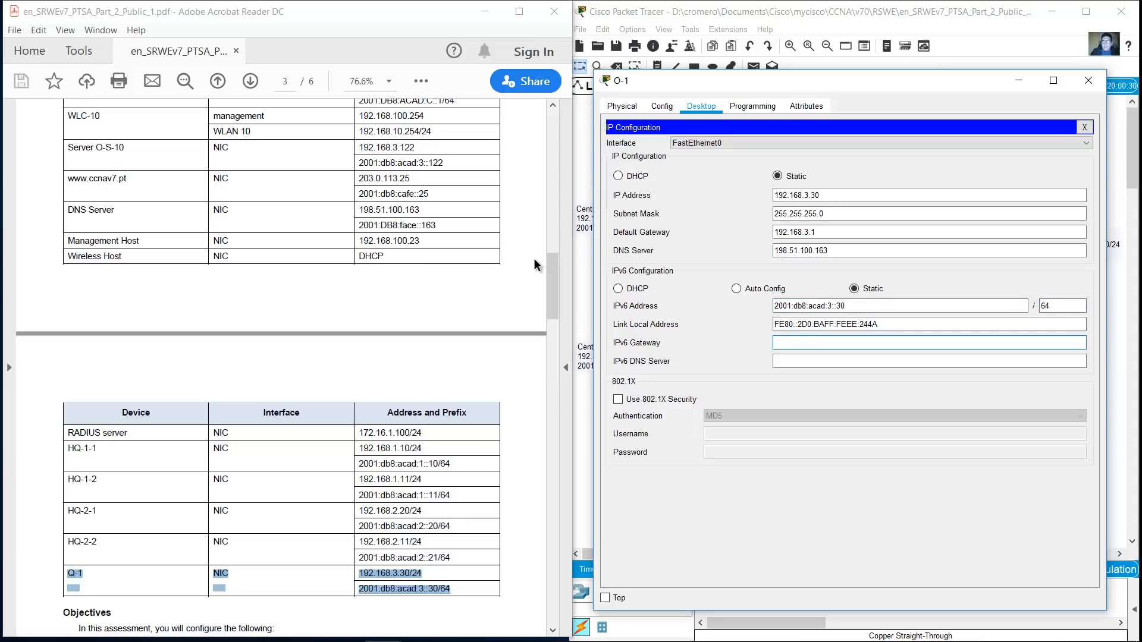
left_click_drag(875, 306, 750, 309)
key("ctrl+c")
left_click(796, 344)
key("ctrl+v")
key("BackSpace")
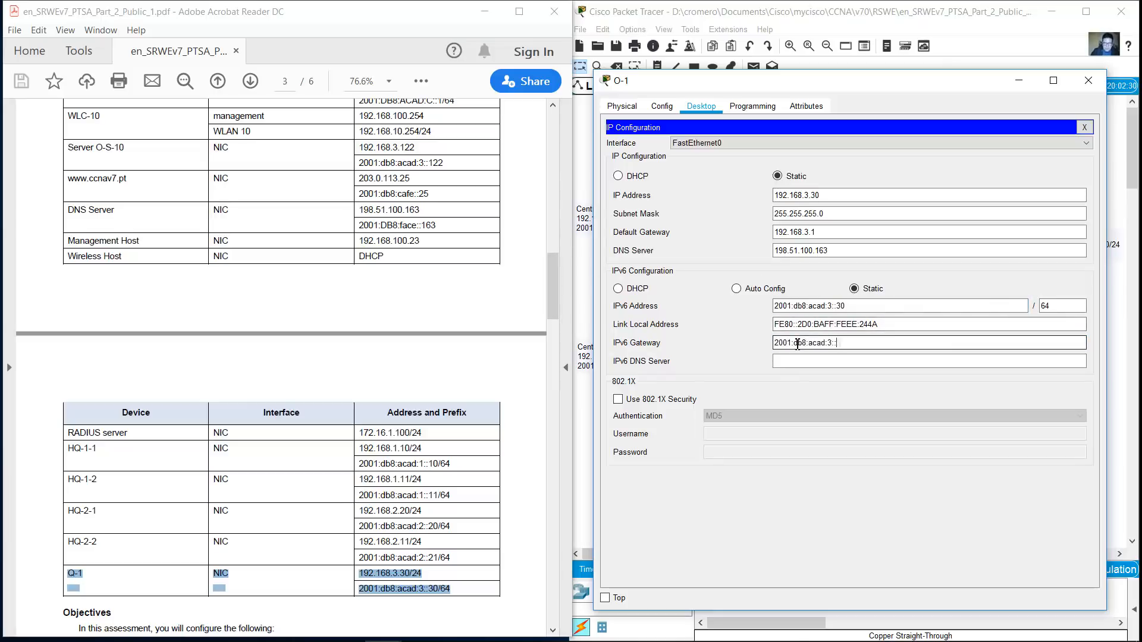
key("BackSpace")
type("1")
Set the IPv6 DNS server to 2001:db8:face::163 and close O-1's settings
left_click(826, 361)
type("2001")
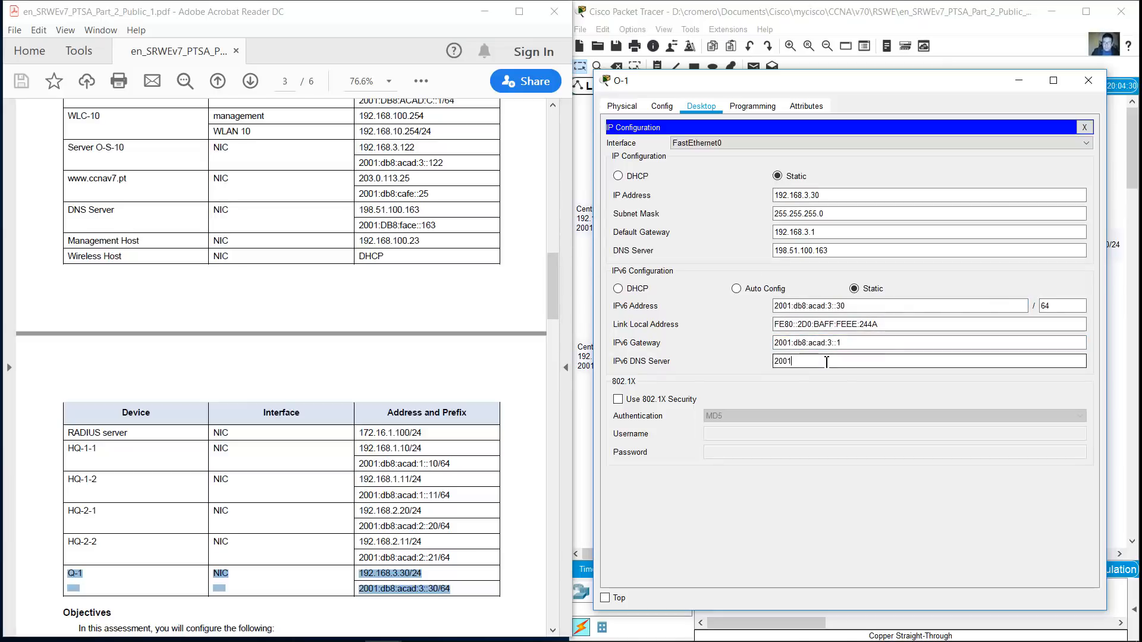
type(":db8:face::163")
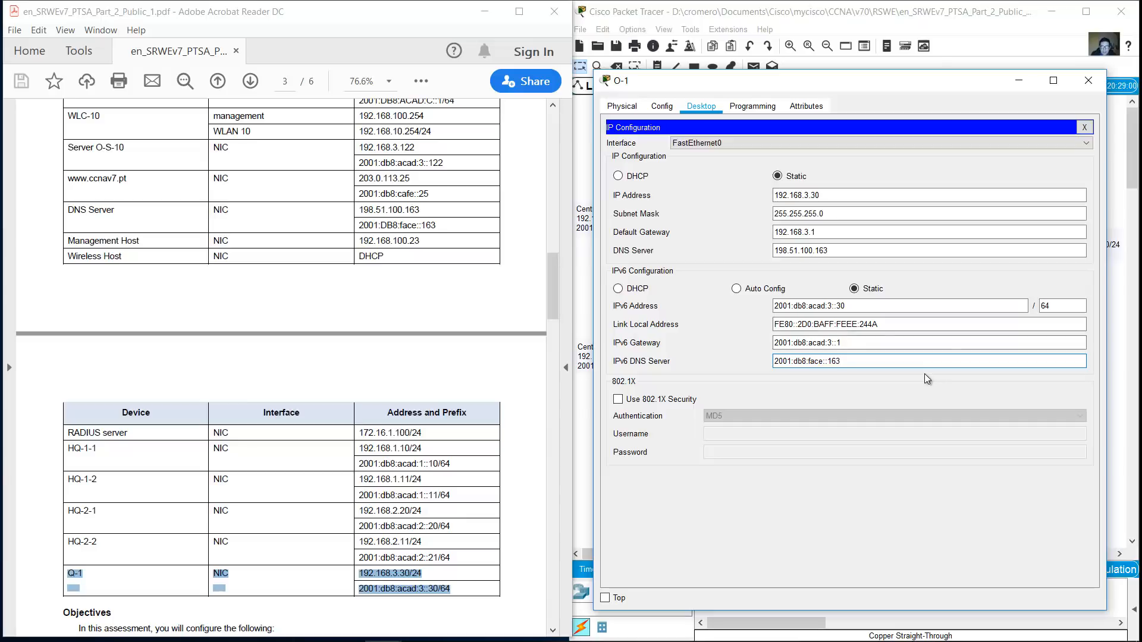
left_click(1088, 81)
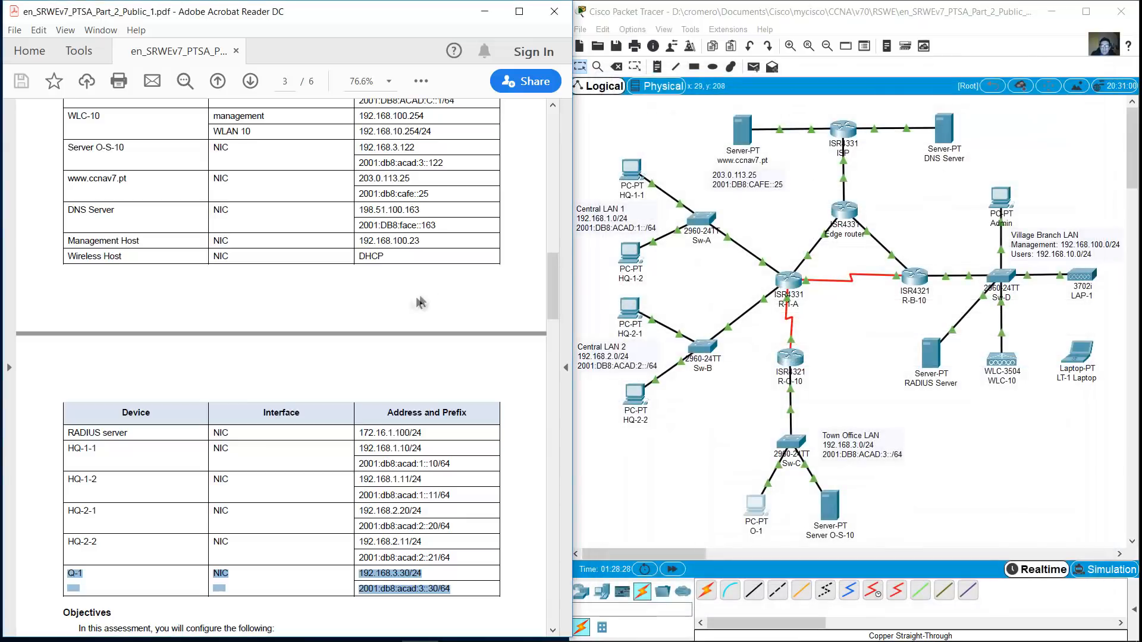
Give the Admin PC IPv4 address 192.168.100.23 with default gateway 192.168.100.1
left_click(398, 304)
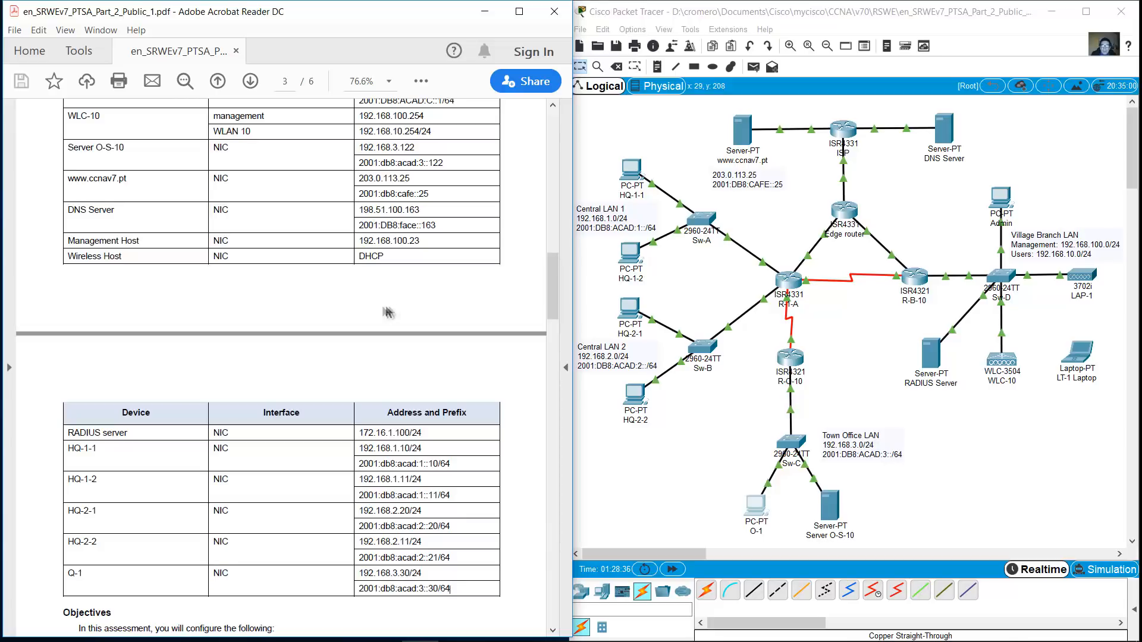
left_click_drag(71, 315, 312, 241)
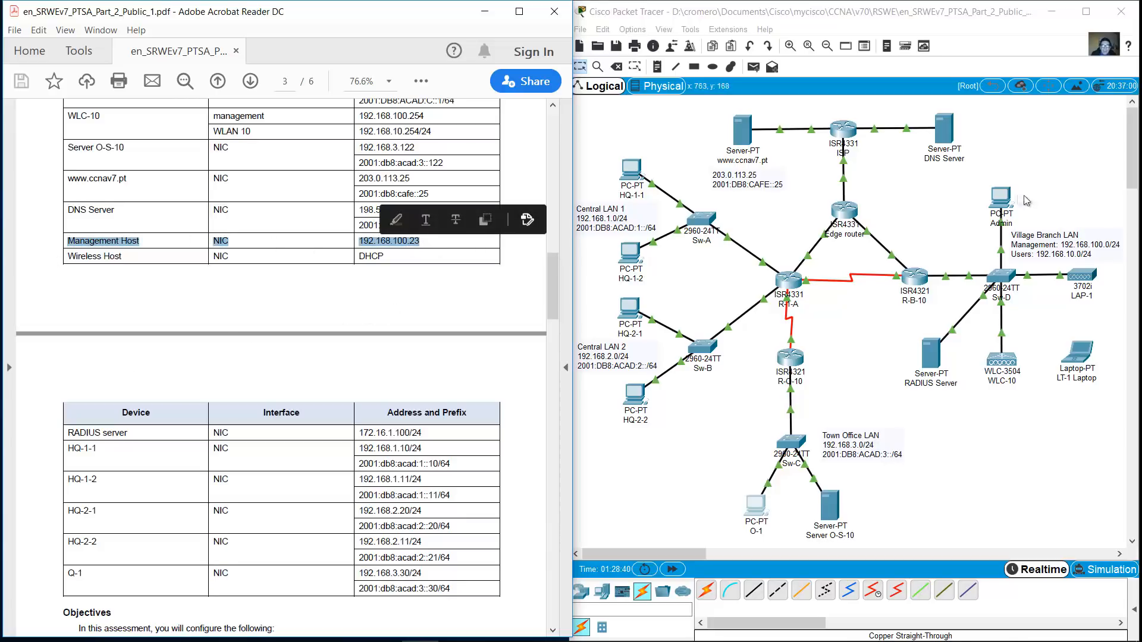
left_click(1001, 199)
left_click(685, 108)
left_click(621, 221)
left_click(848, 200)
type("192.168.100.23")
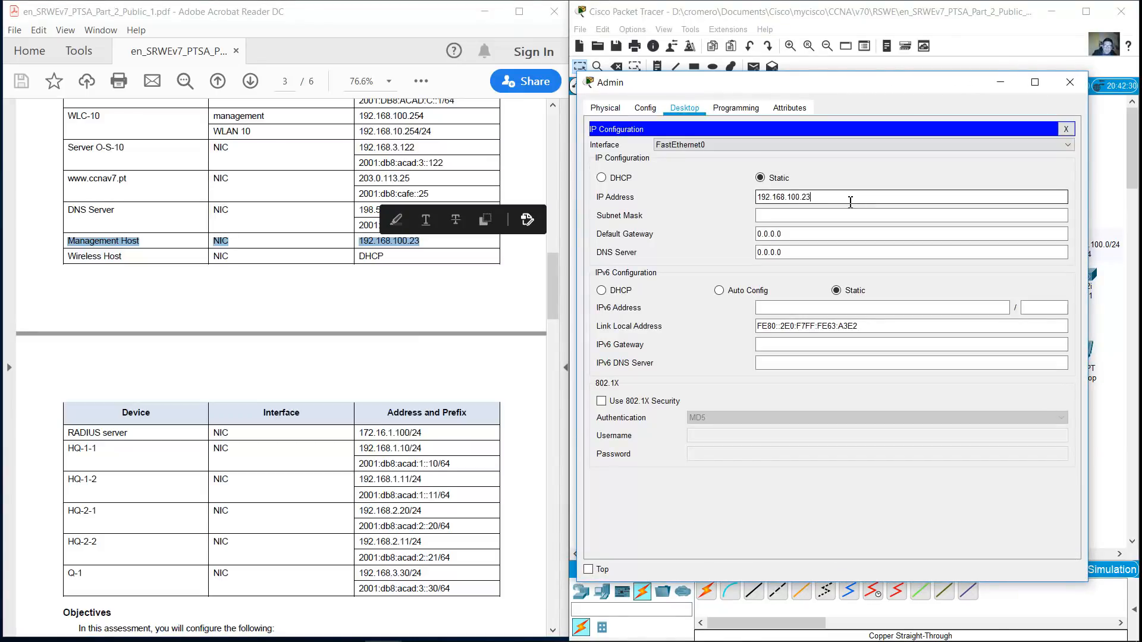
key("Tab")
key("Tab")
type("192.168.100.1")
key("Tab")
Clear the invalid-DNS error, set DNS server 198.51.100.163, and close the Admin PC window
type("19")
left_click(473, 267)
left_click(589, 335)
left_click(802, 252)
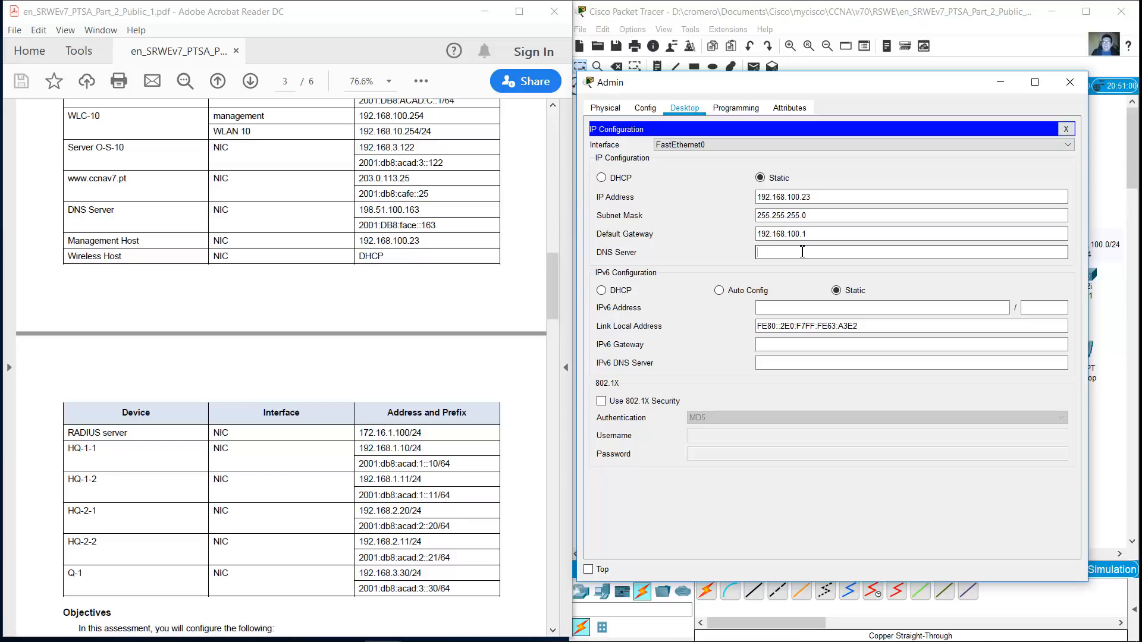
type("198.51.100.163")
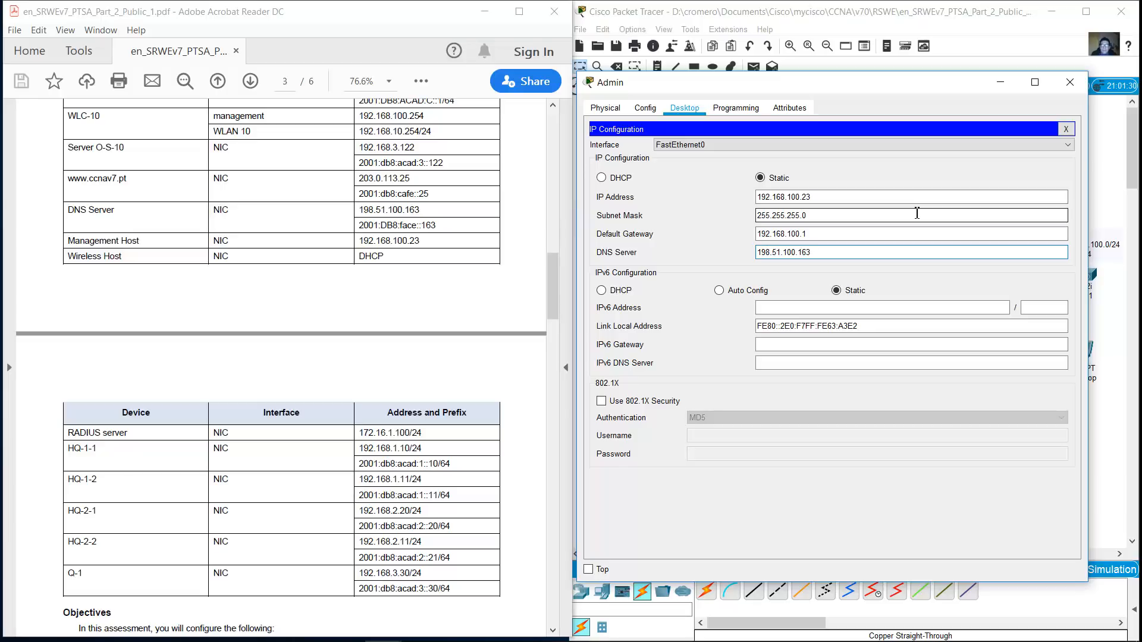
left_click(1070, 82)
scroll(89, 410, "down", 2)
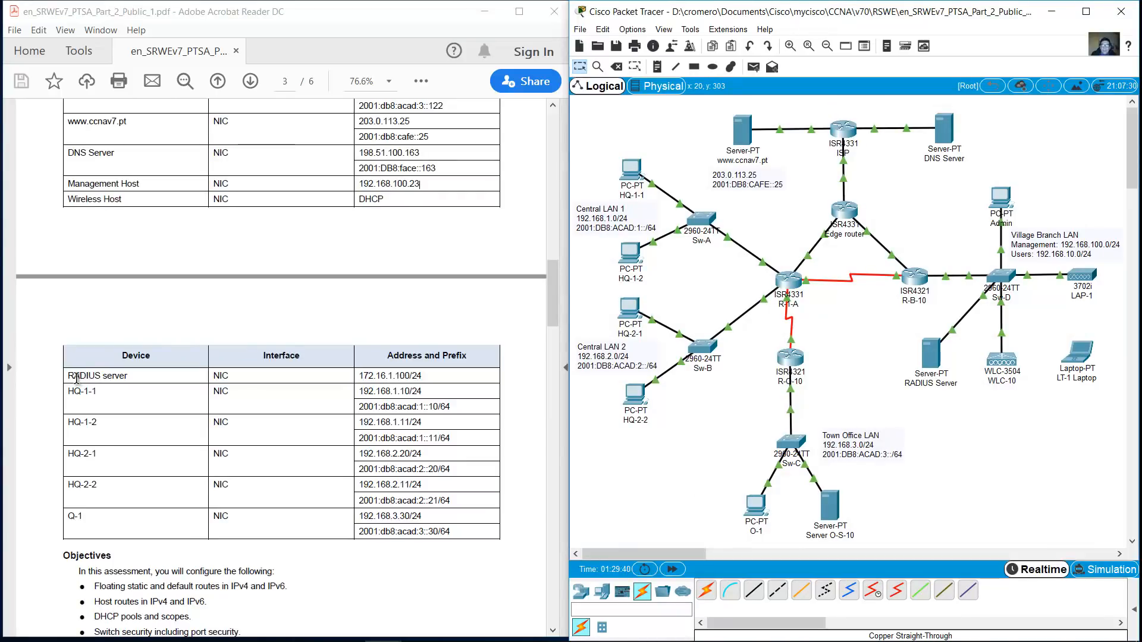
Configure the RADIUS Server with 172.16.1.100, gateway 172.16.1.1, DNS 198.51.100.163, then close it
left_click_drag(67, 376, 424, 377)
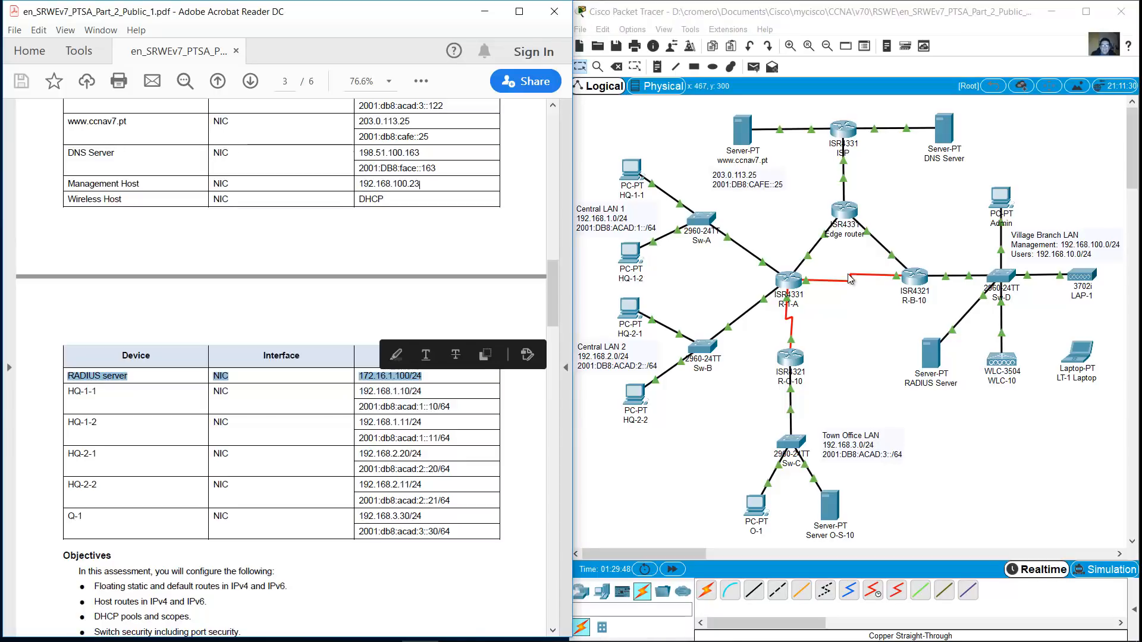
left_click(939, 357)
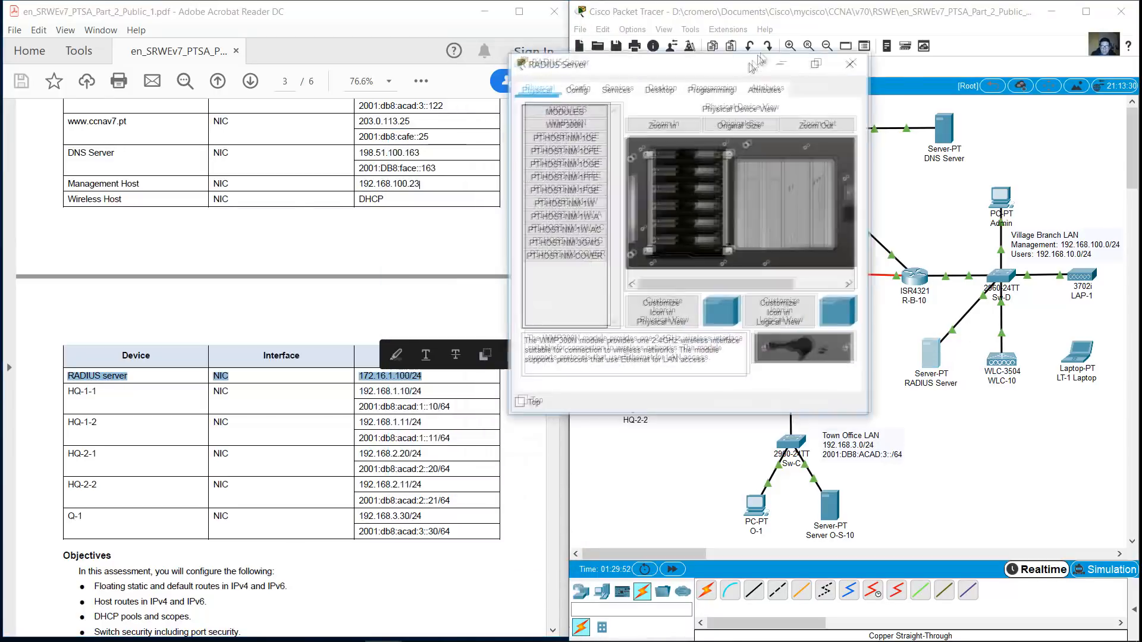
left_click_drag(883, 393, 1099, 614)
left_click(680, 71)
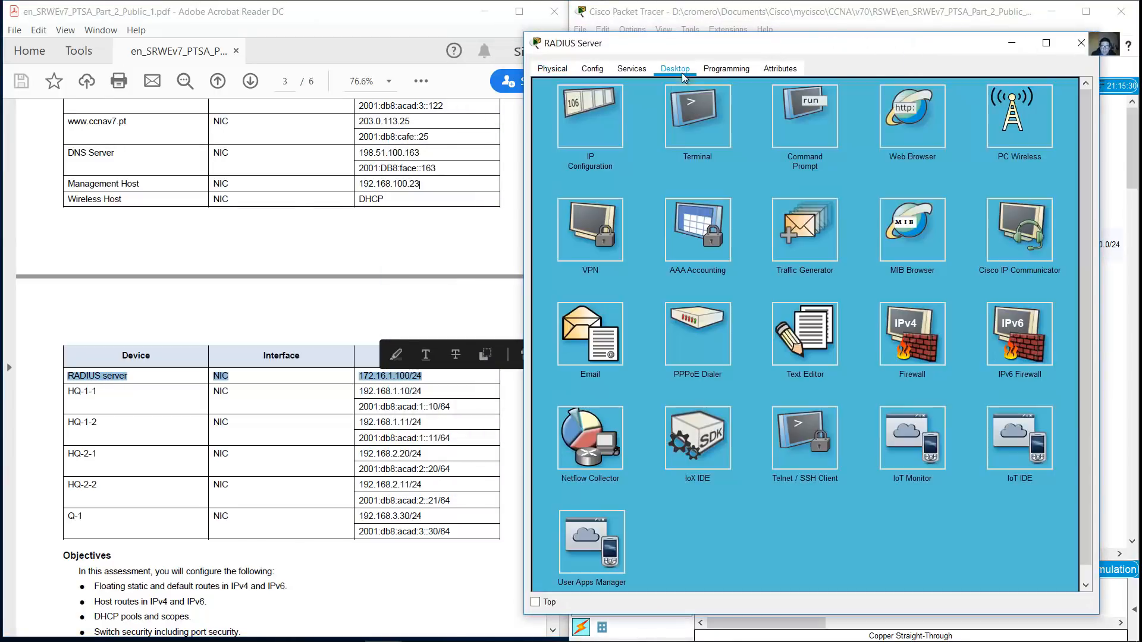
left_click(587, 115)
type("172.16.1.100")
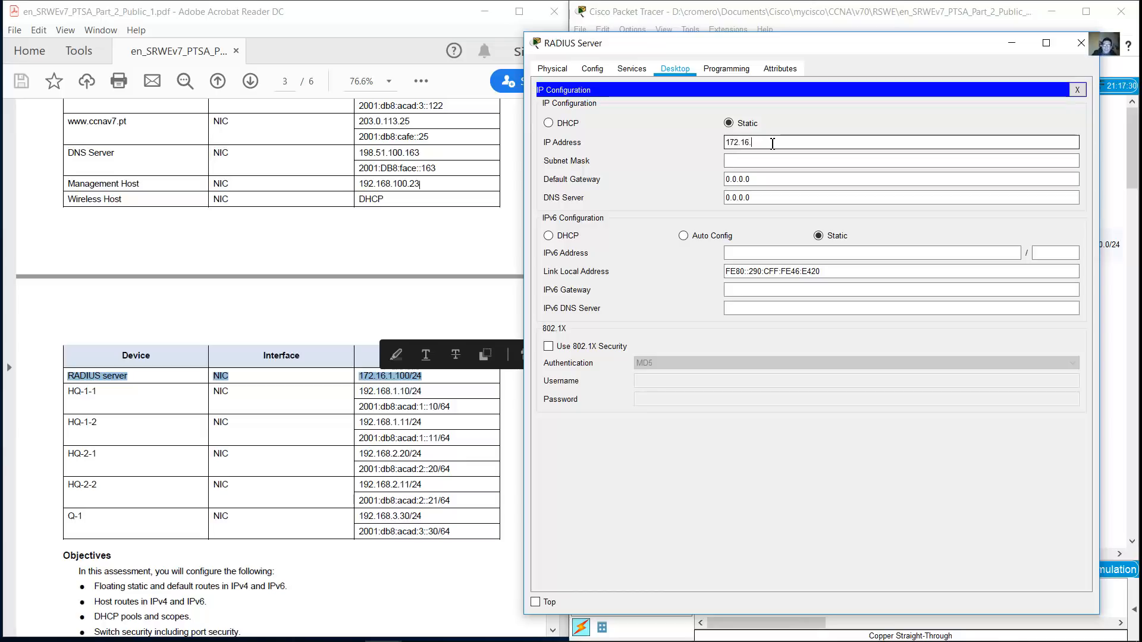
key("Tab")
key("Tab")
type("172.16.1.1")
key("Tab")
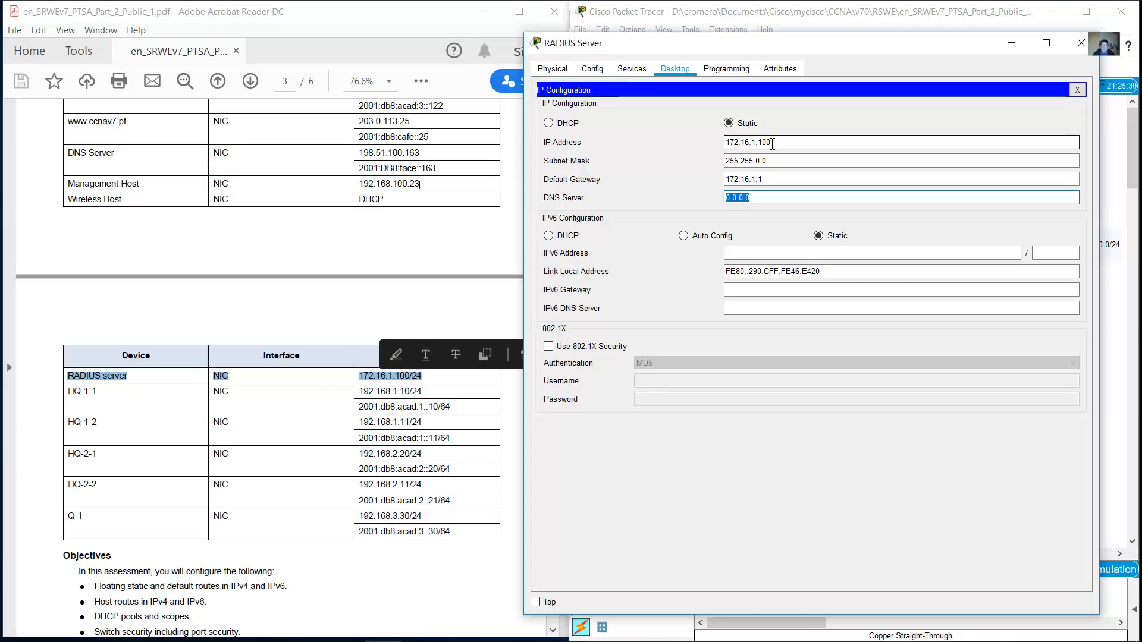
type("198.51.100.163")
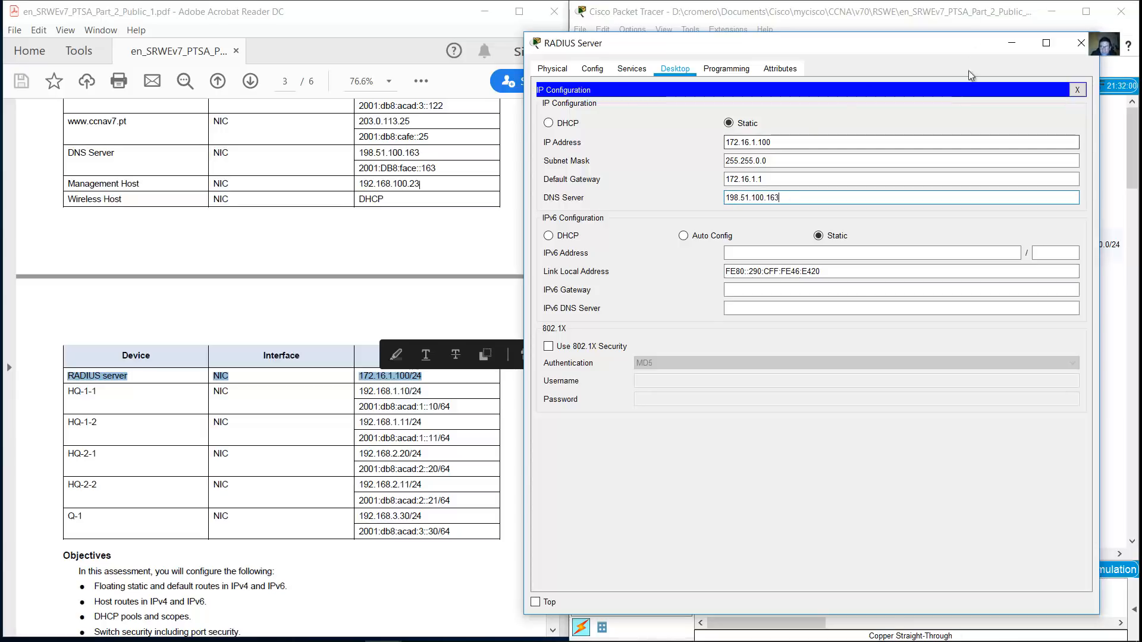
left_click(1084, 92)
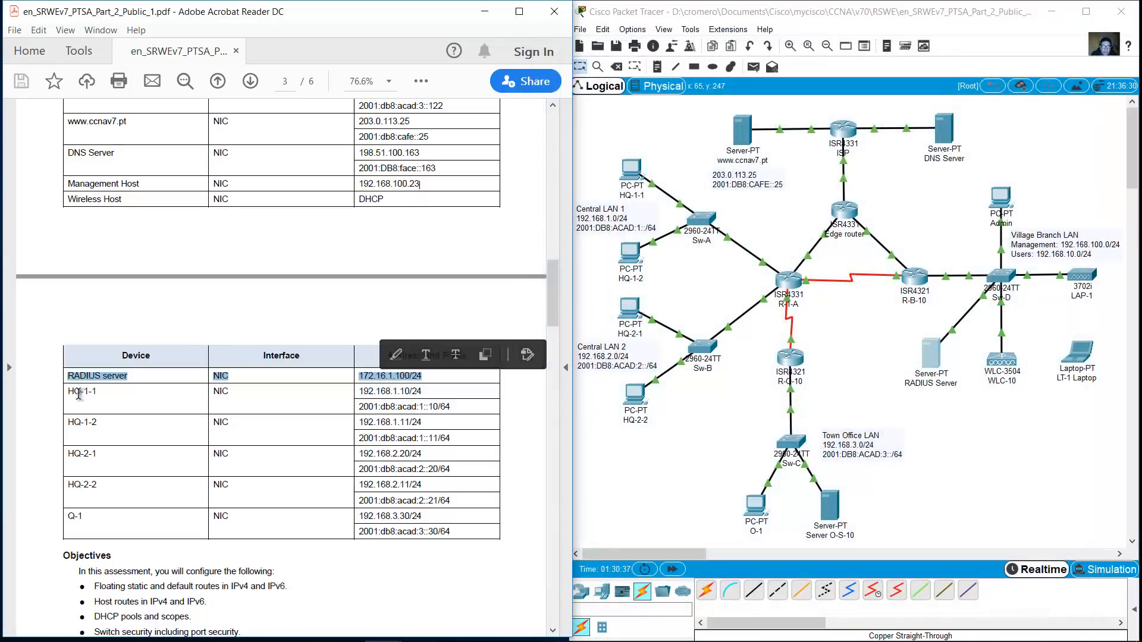
left_click_drag(79, 394, 443, 502)
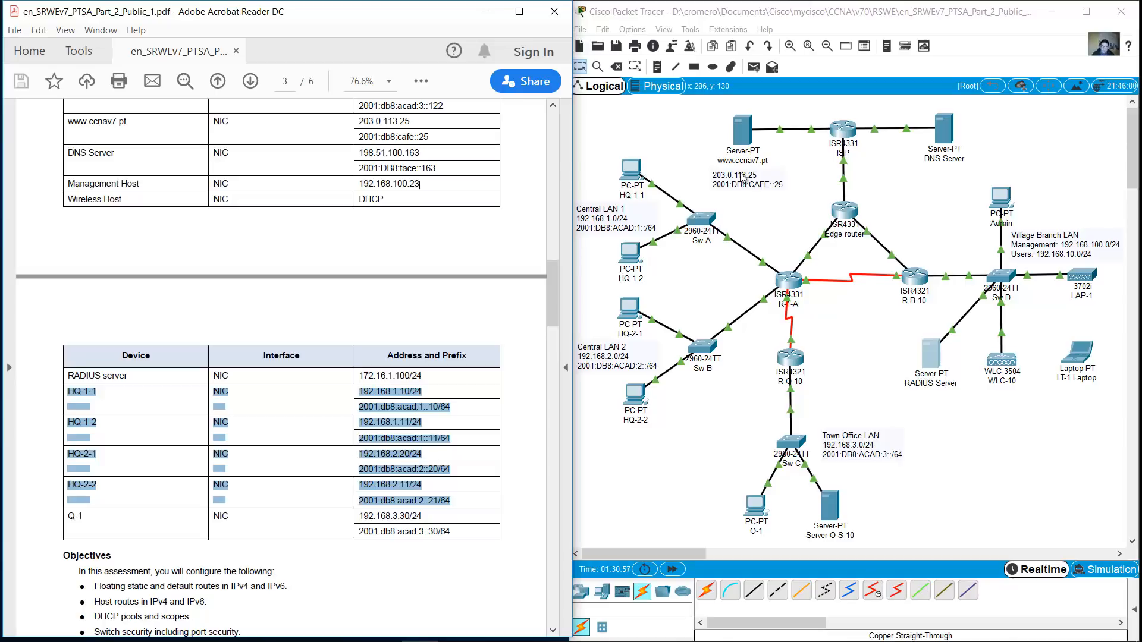
Give HQ-1-1 IPv4 address 192.168.1.10, gateway 192.168.1.1 and DNS 198.51.100.163
left_click(346, 629)
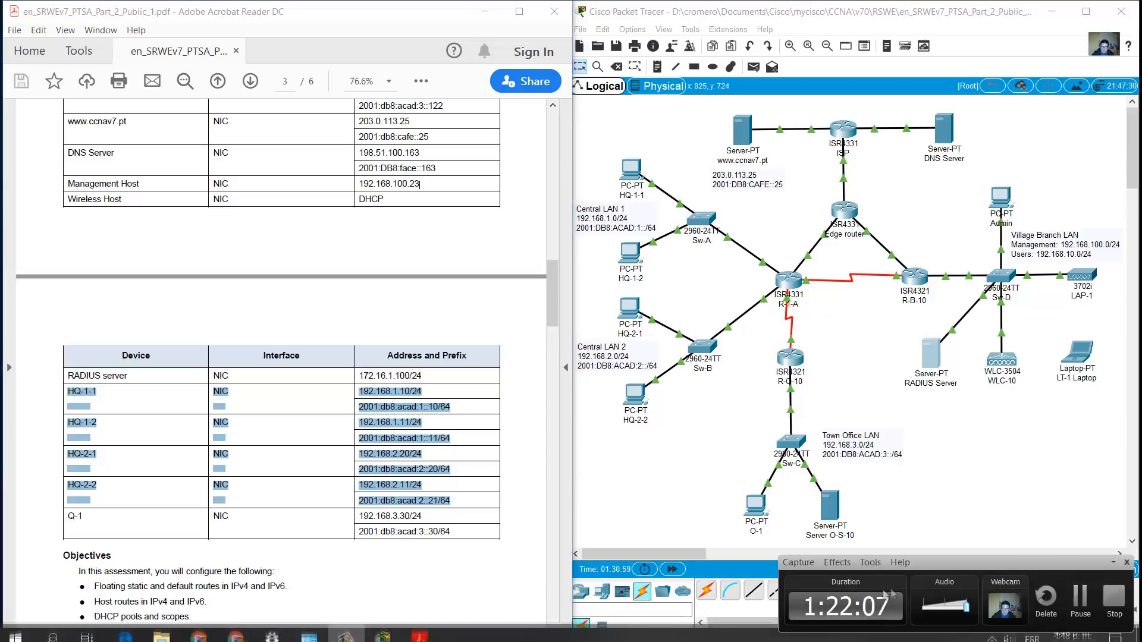
left_click(1081, 597)
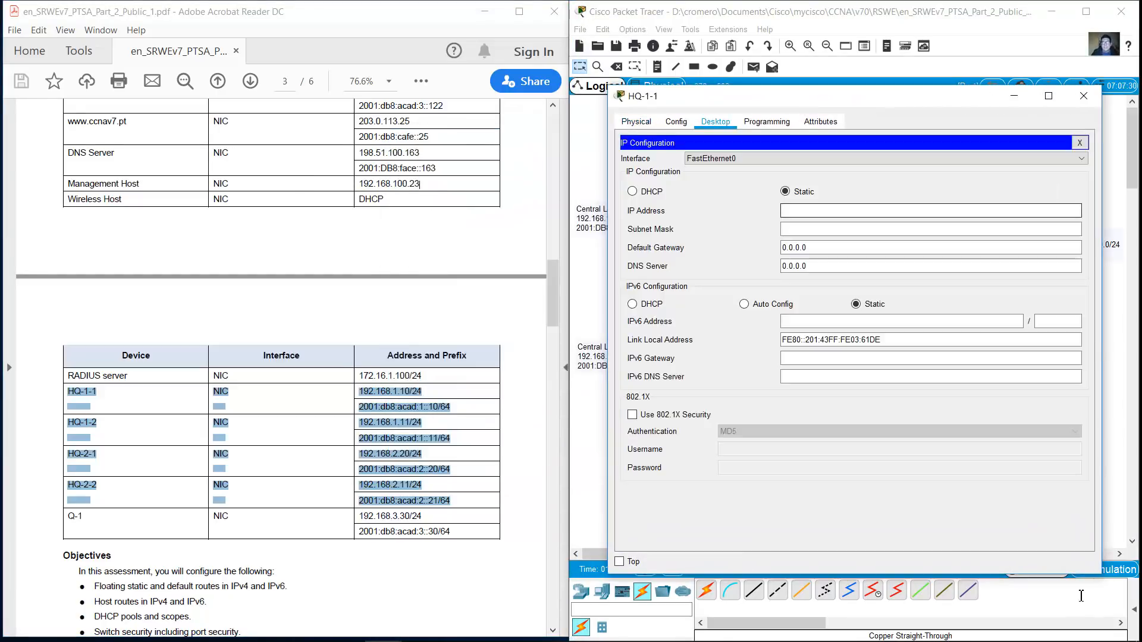
type("192.168.")
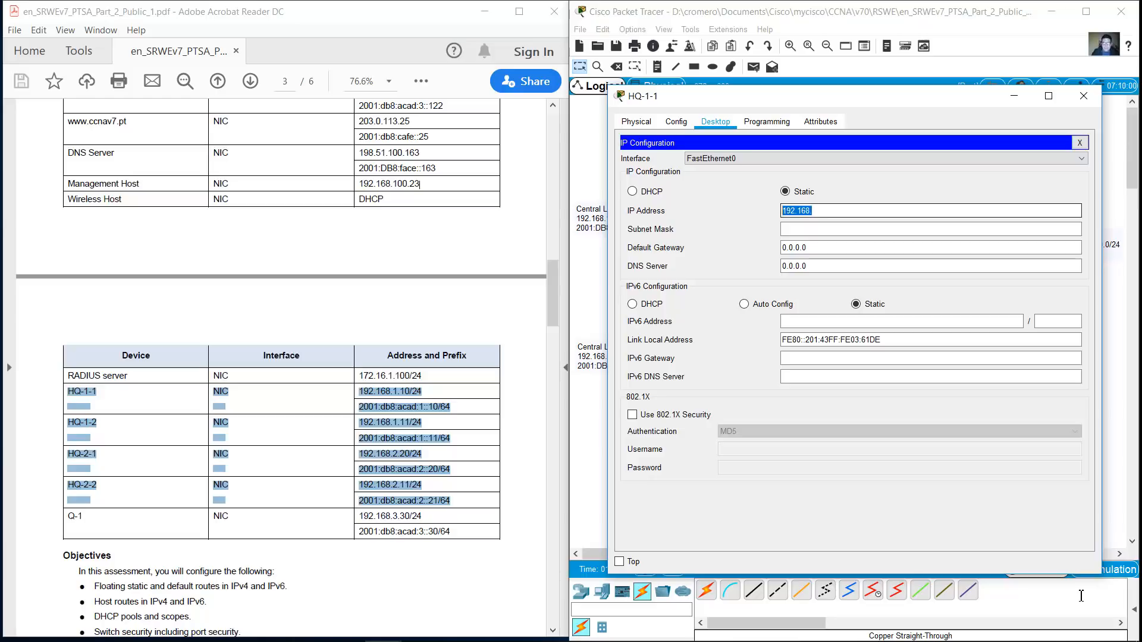
type("1.10")
key("Tab")
key("Tab")
type("192.168.1.1")
key("Tab")
type("198.51.100.163")
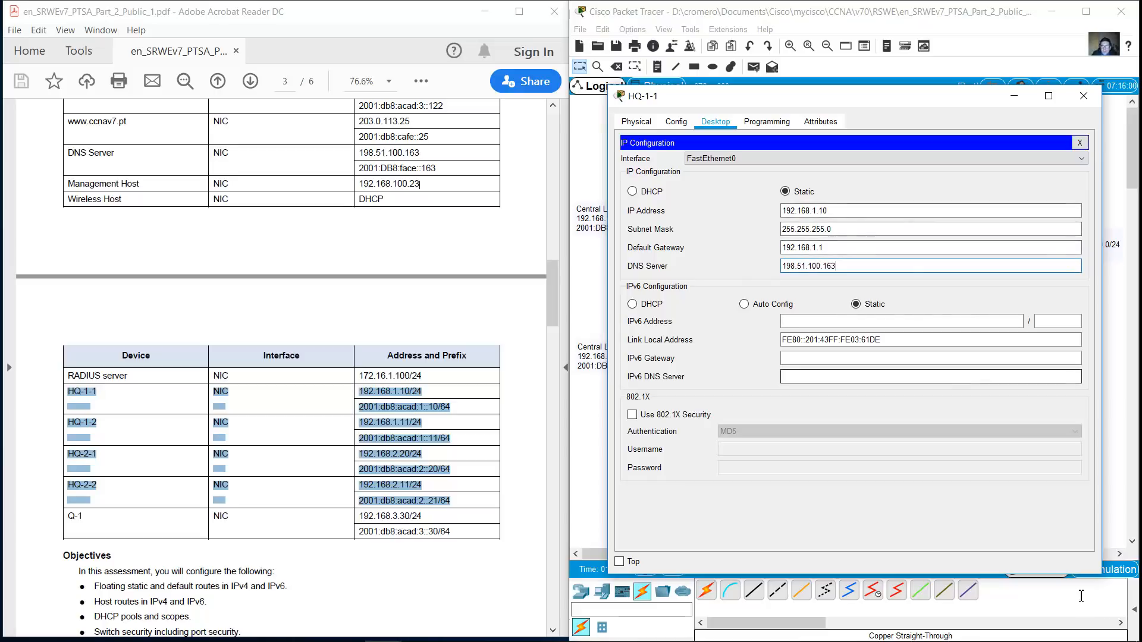
Set HQ-1-1's IPv6 address 2001:db8:cad:1::10/64, its IPv6 gateway, and IPv6 DNS 2001:db8:face
key("Tab")
type("2001:db")
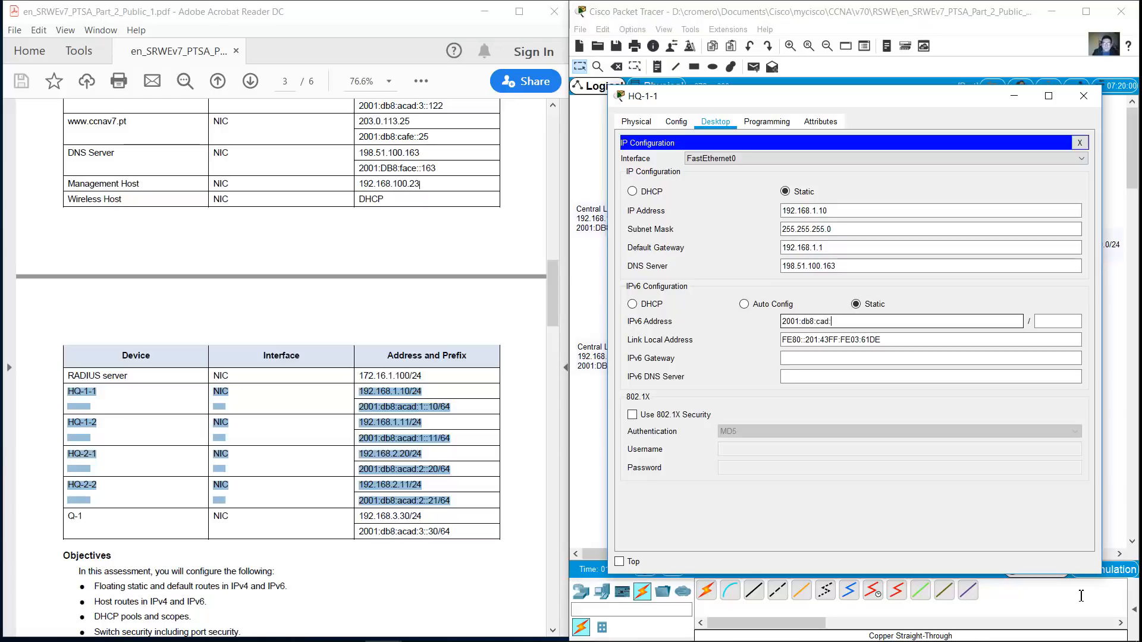
type("8:cad:1::10")
key("Tab")
type("64")
key("Tab")
key("Tab")
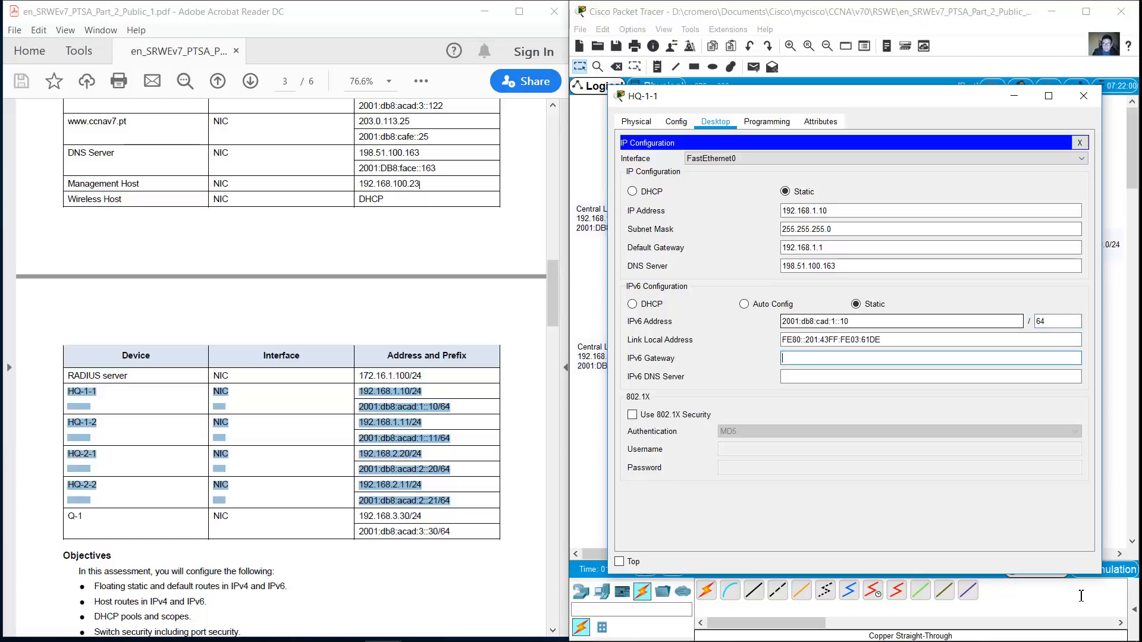
key("shift+Tab")
key("shift+Tab")
key("shift+Tab")
key("ctrl+c")
key("Tab")
key("Tab")
key("Tab")
key("ctrl+v")
type("2001:db8:Face:")
key("BackSpace")
key("BackSpace")
type("face")
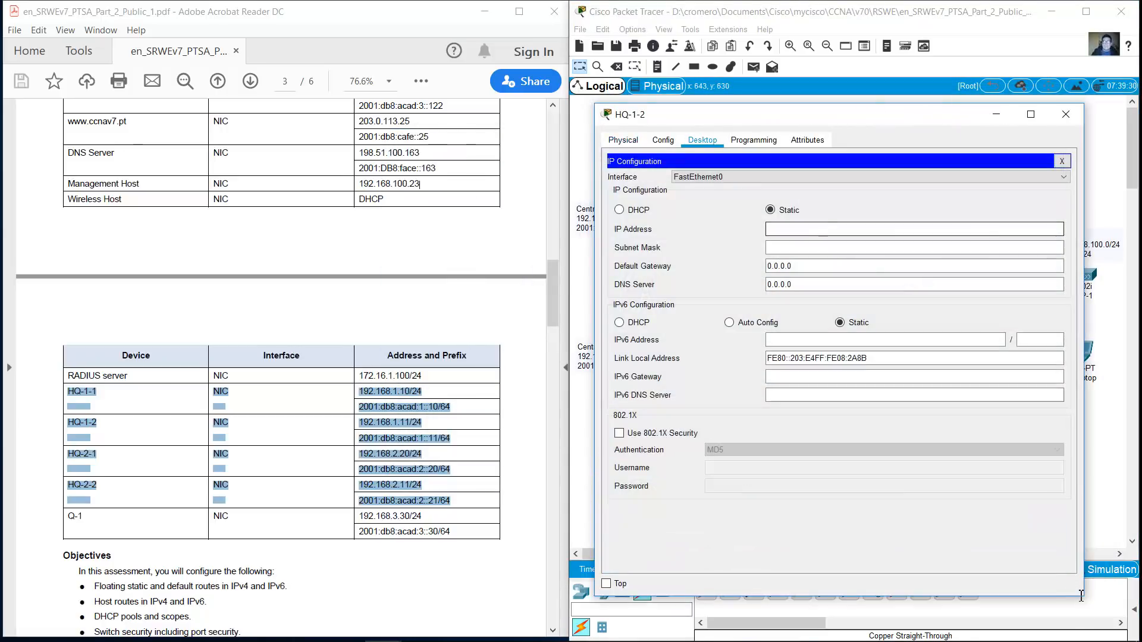
Give HQ-1-2 IPv4 address 192.168.1.11, gateway 192.168.1.1 and DNS 198.51.100.163
type("2001:db8:cad:1::101")
key("ctrl+a")
key("BackSpace")
type("192.168.")
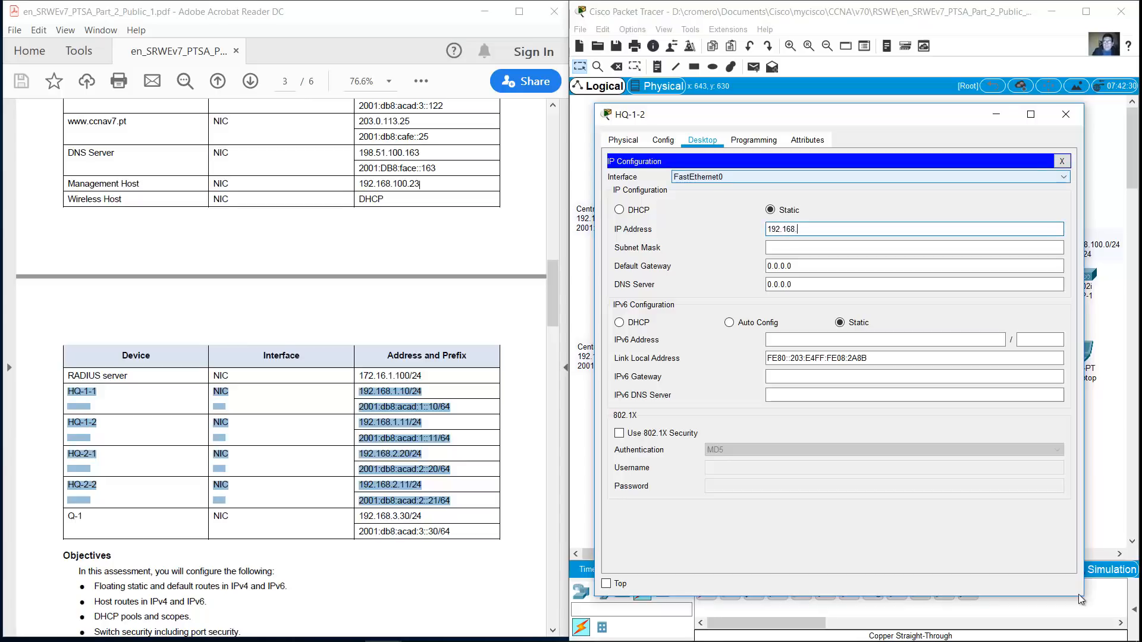
key("Tab")
key("Tab")
type("192.168.1.1")
key("Tab")
type("198.5")
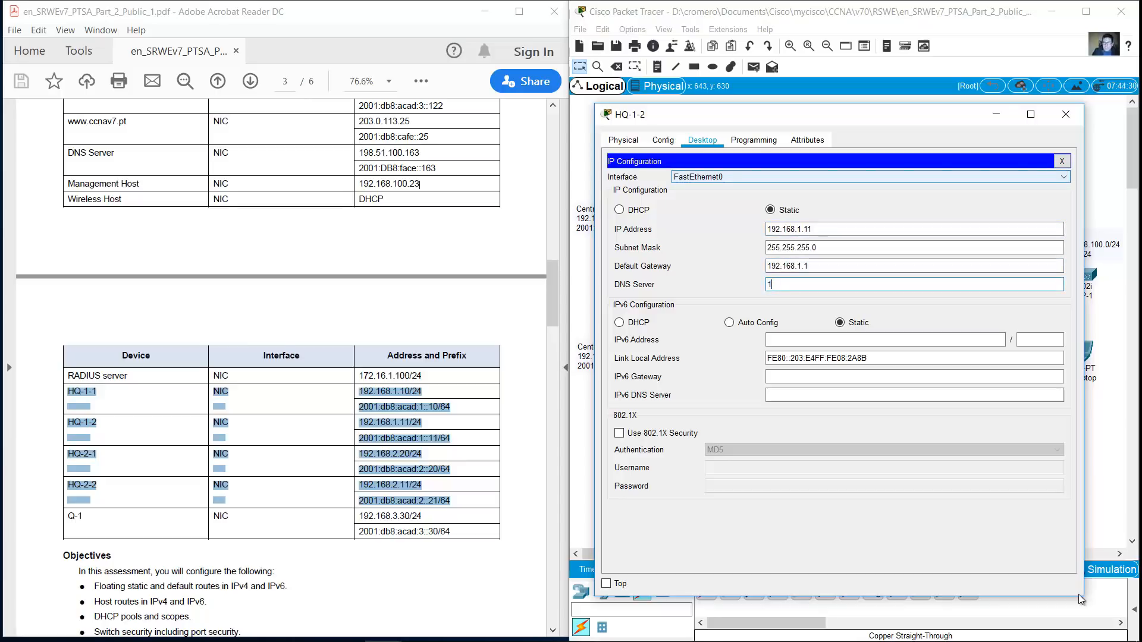
type("1.100.163")
Paste the IPv6 address and correct HQ-1-1's IPv6 address and gateway from cad to acad
key("Tab")
key("Tab")
key("ctrl+v")
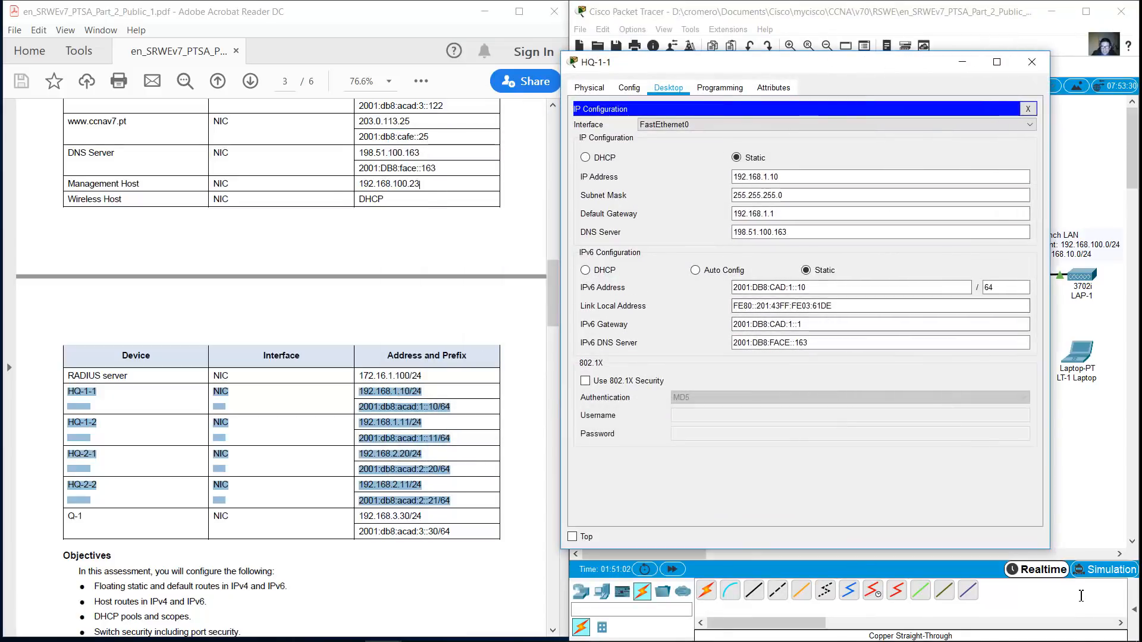
left_click(769, 288)
type("A")
left_click(769, 325)
type("A")
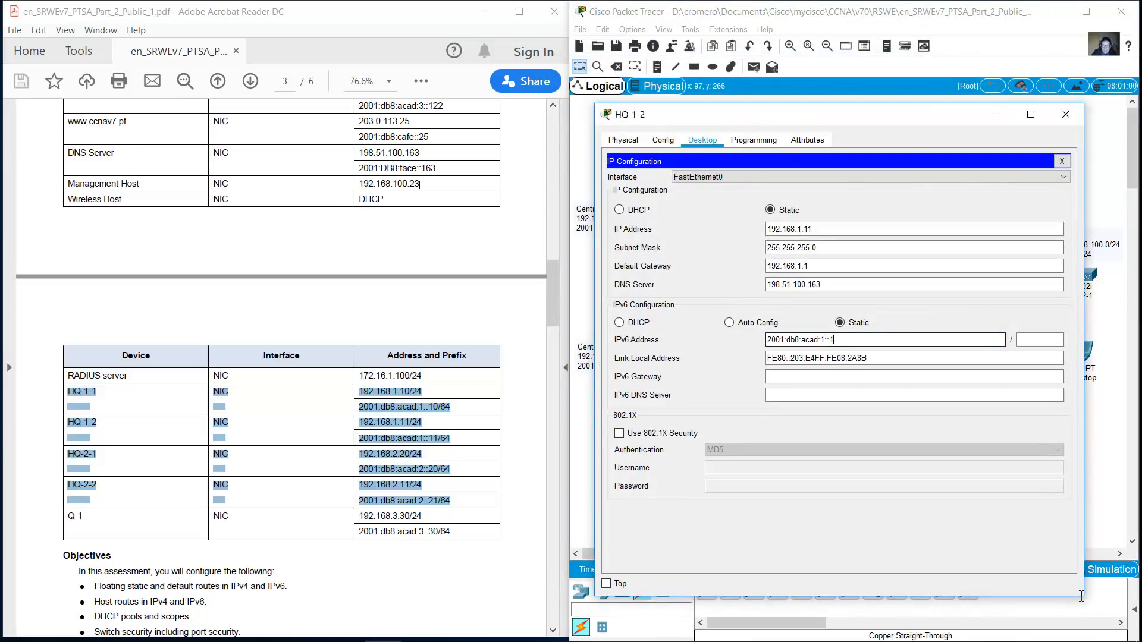
Finish HQ-1-2's IPv6: 2001:db8:acad:1::11/64, gateway 2001:db8:acad:1::1, DNS 2001:db8:face::163
type("64")
key("Tab")
key("Tab")
left_click_drag(839, 340, 766, 340)
key("ctrl+c")
left_click(833, 376)
key("ctrl+v")
key("Tab")
type("2")
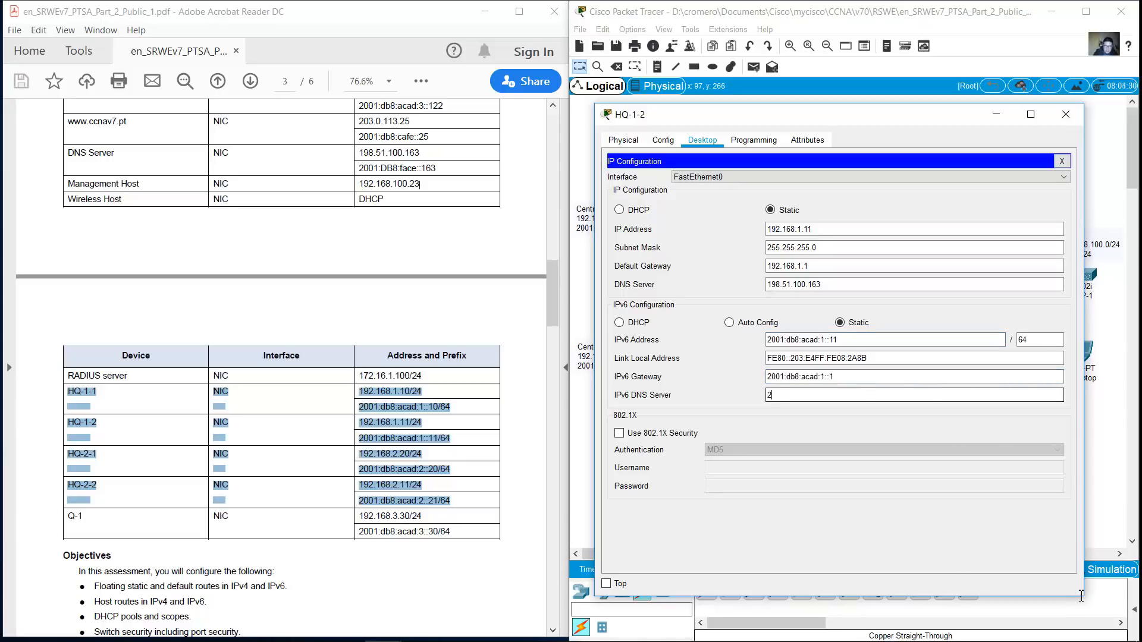
type("001:db8:face::163")
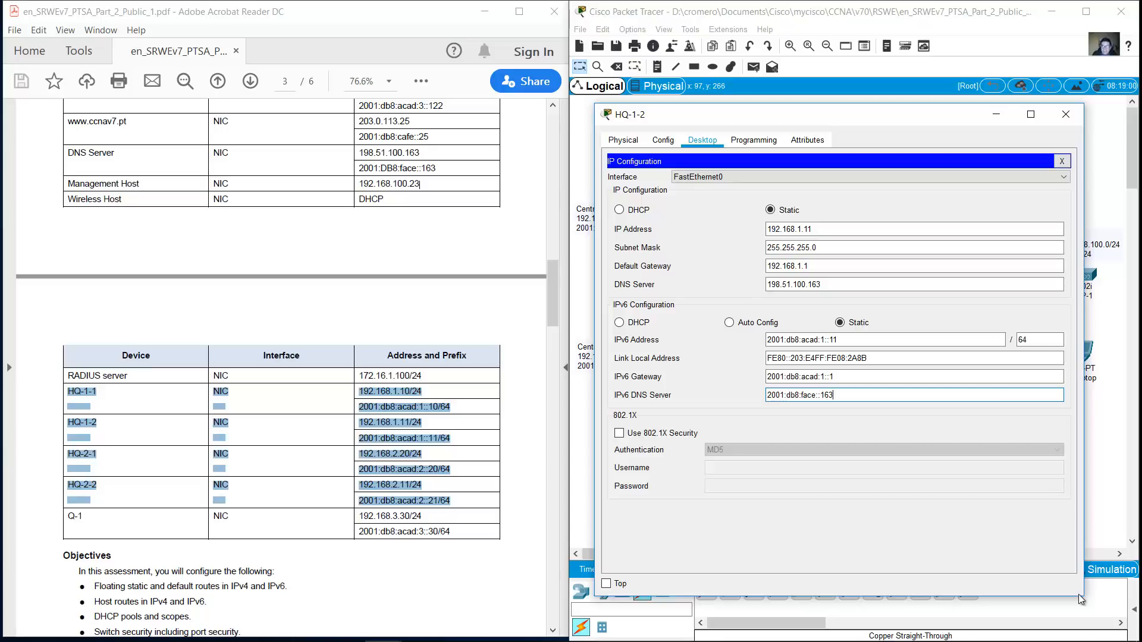
Close HQ-1-2 and bring up HQ-2-1's IP Configuration in an enlarged window
left_click(1065, 114)
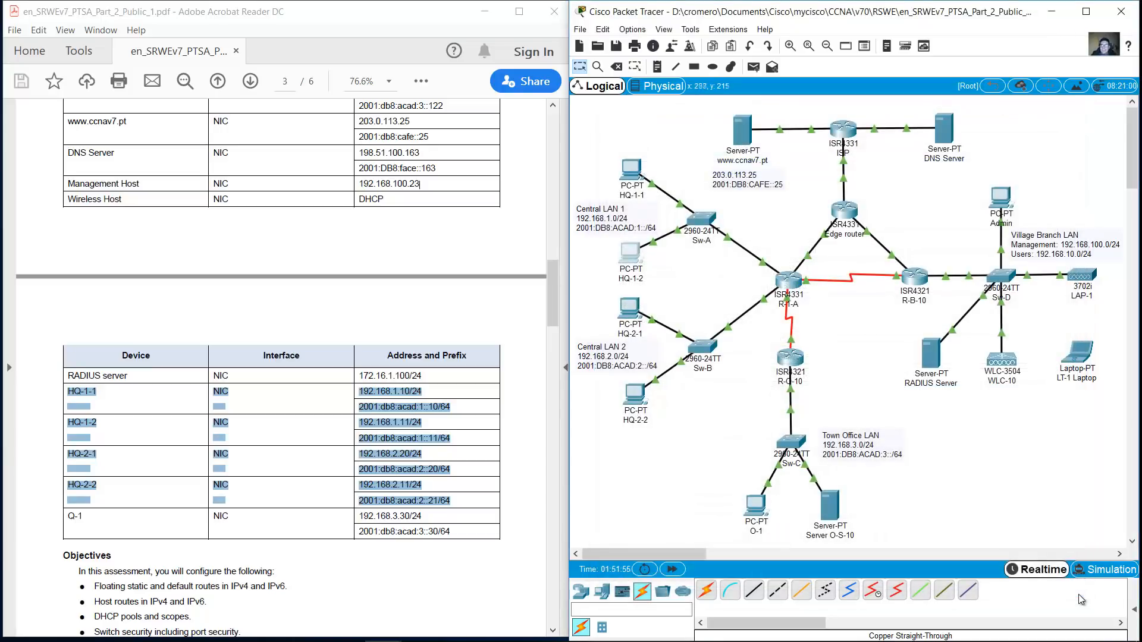
left_click(629, 308)
left_click_drag(565, 140, 773, 89)
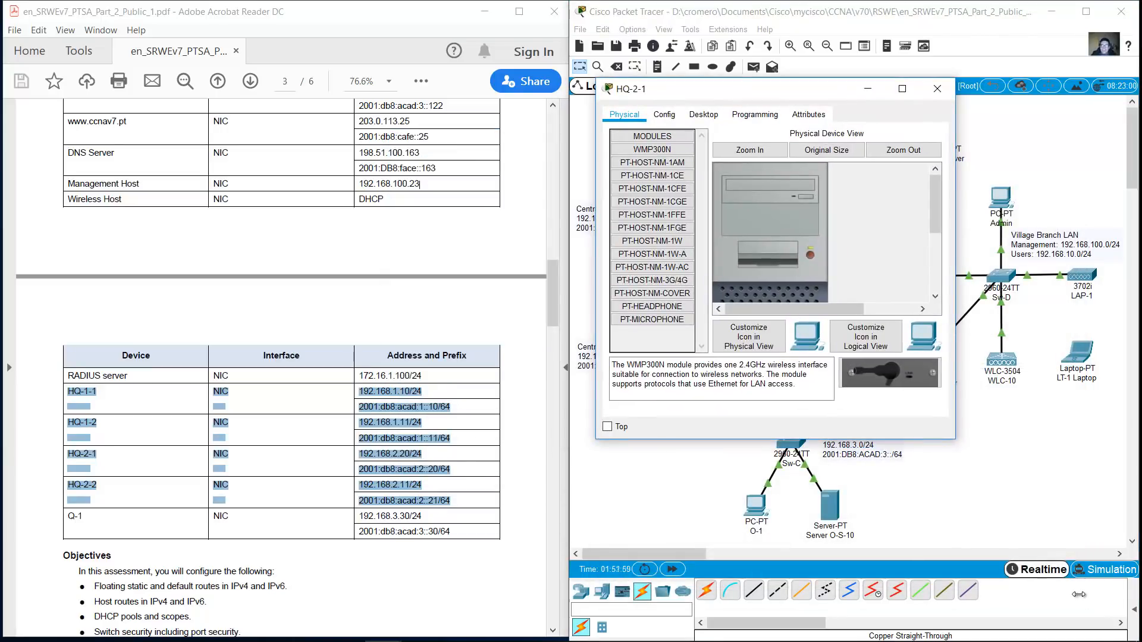
mouse_move(955, 439)
left_mouse_down()
mouse_move(1094, 550)
mouse_move(1092, 579)
left_mouse_up()
left_click(703, 115)
left_click(654, 164)
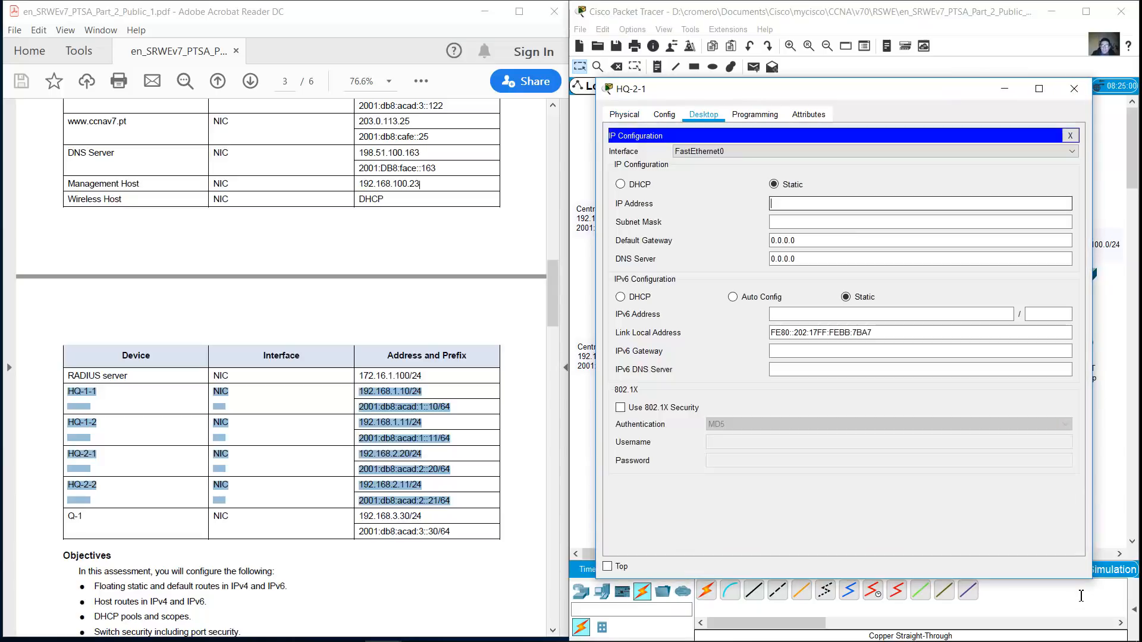
Enter HQ-2-1's IPv4 address with gateway 192.168.2.1 and DNS 198.51.100.163
type("192.168")
type("2.10")
key("Tab")
key("Tab")
type("192.168.2.1")
key("Tab")
type("198.51.100.163")
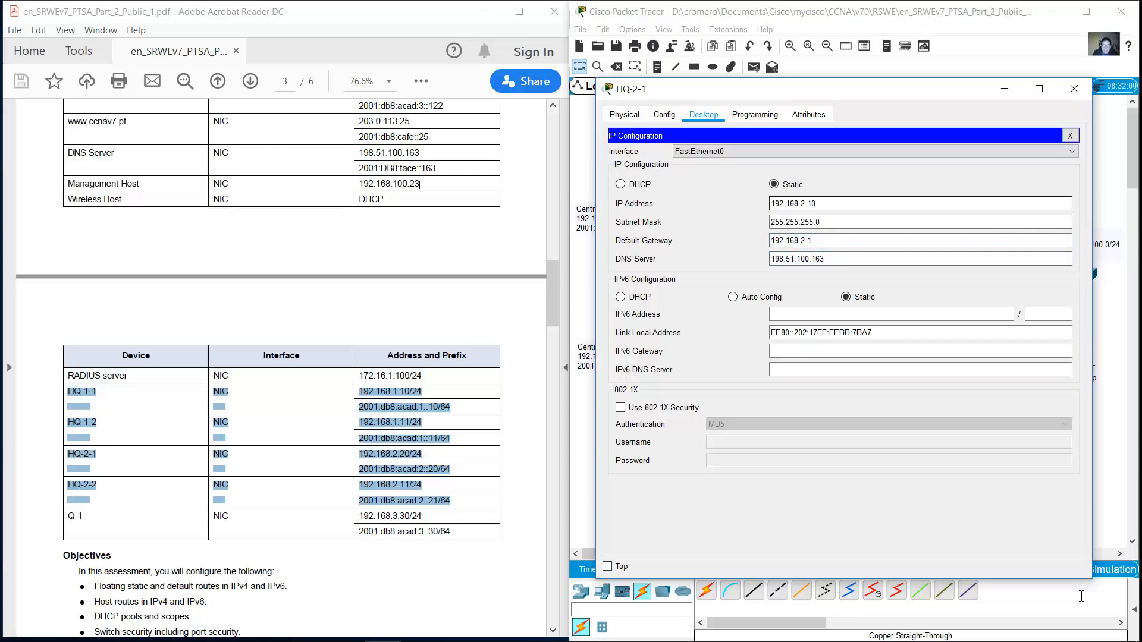
Set HQ-2-1's IPv6 address to 2001:db8:acad:2::20 with prefix length 64
key("Tab")
key("ctrl+v")
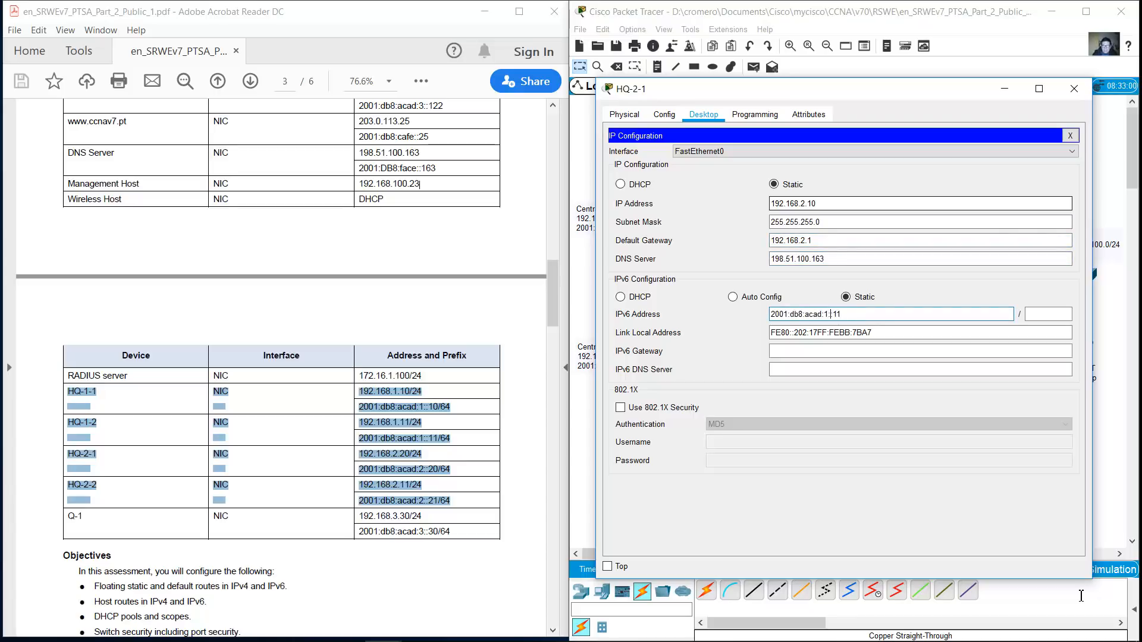
key("BackSpace")
type("2")
key("shift+Tab")
key("shift+Tab")
key("shift+Tab")
key("shift+Tab")
key("Left")
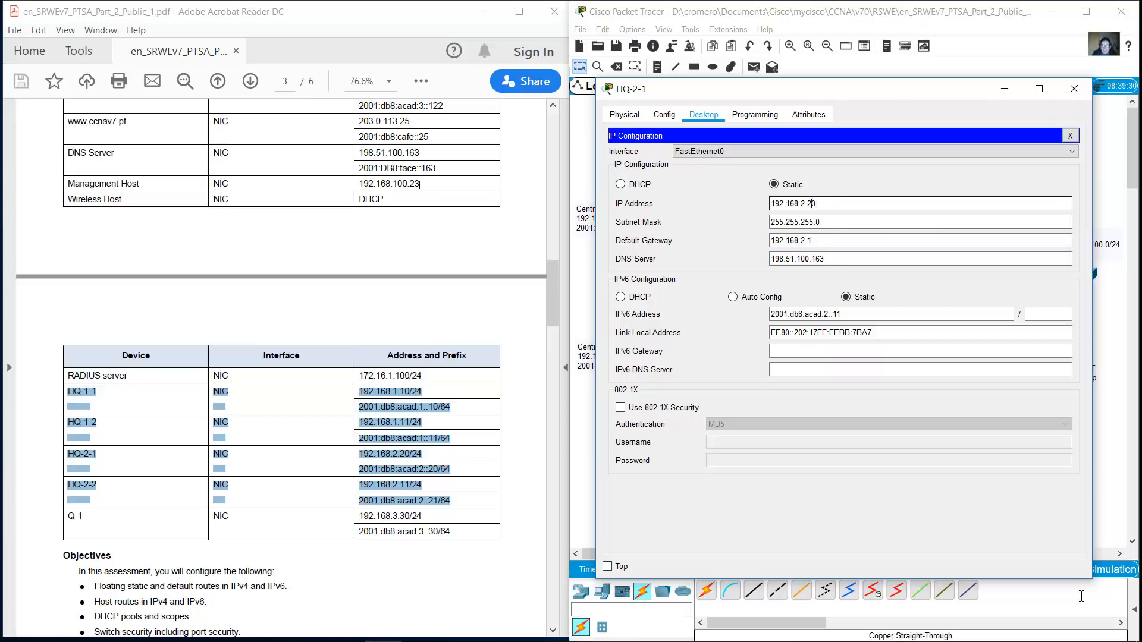
key("Tab")
key("Tab")
key("Tab")
key("Tab")
key("End")
key("BackSpace")
key("BackSpace")
type("20")
key("Tab")
type("64")
Fix HQ-2-1's IPv6 gateway to 2001:db8:acad:2::1 and set IPv6 DNS 2001:db8:face::163
key("Tab")
key("Tab")
type("2001:db8:acad:1::11")
key("BackSpace")
key("BackSpace")
type("2:")
key("Left")
key("Left")
key("BackSpace")
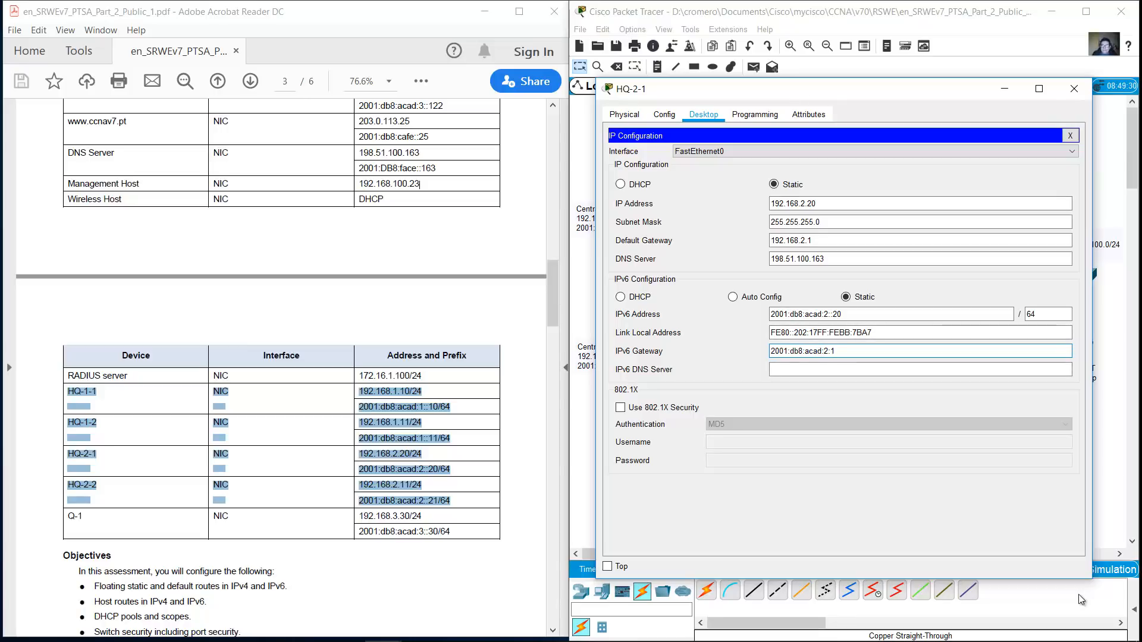
key("Return")
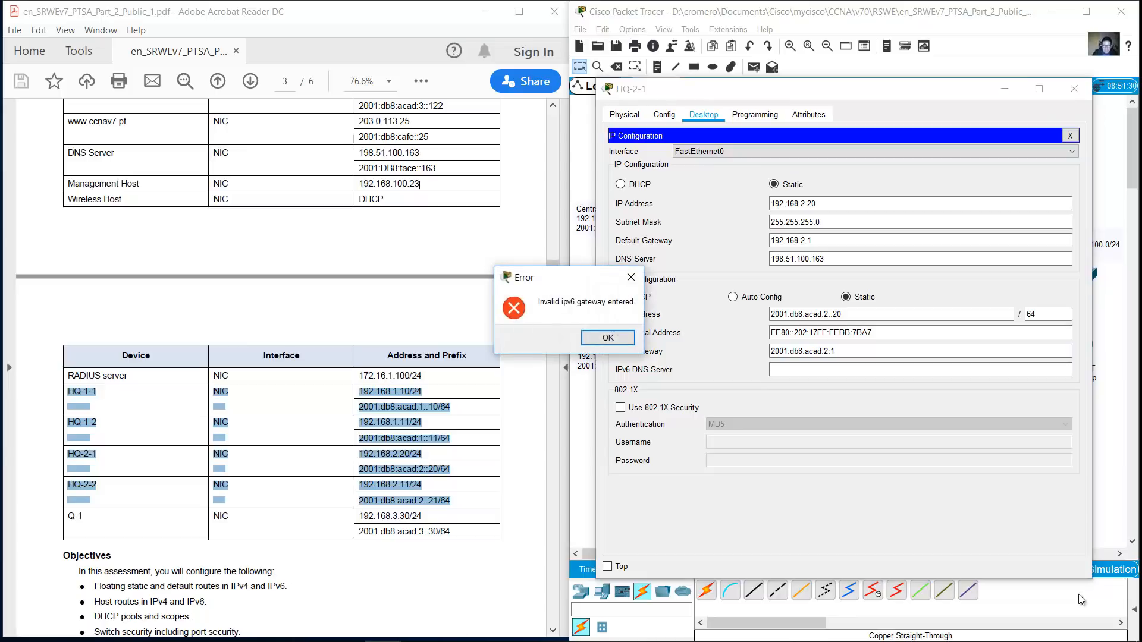
key("Return")
key("shift+Tab")
key("shift+Tab")
key("ctrl+c")
key("Tab")
key("Tab")
key("ctrl+v")
key("BackSpace")
key("BackSpace")
type("1")
key("Tab")
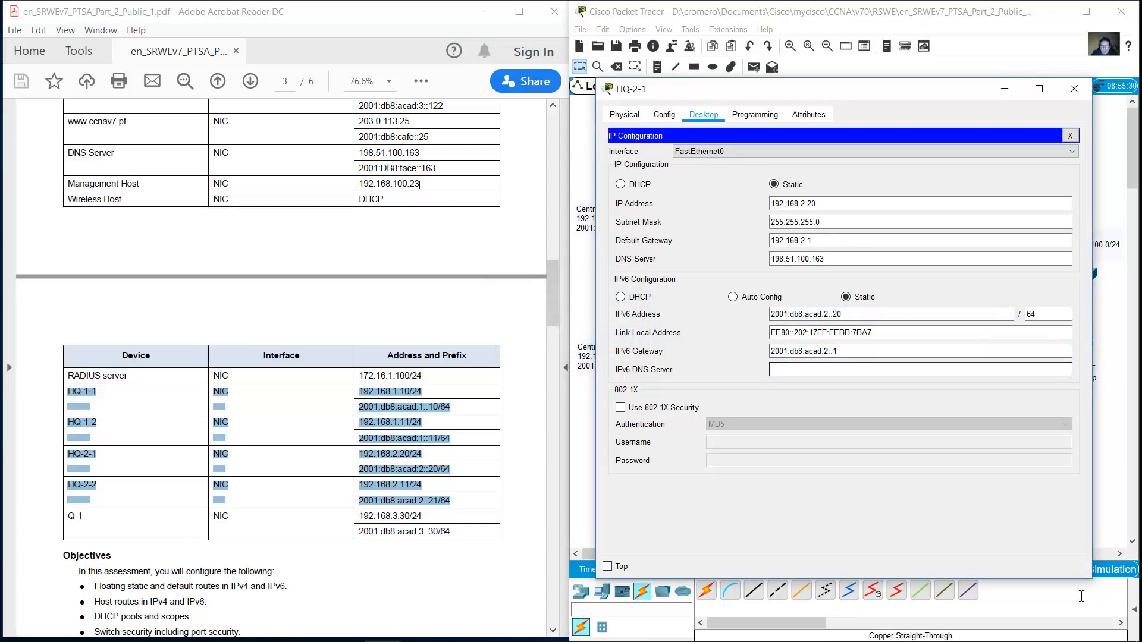
type("2001:db8:face::1")
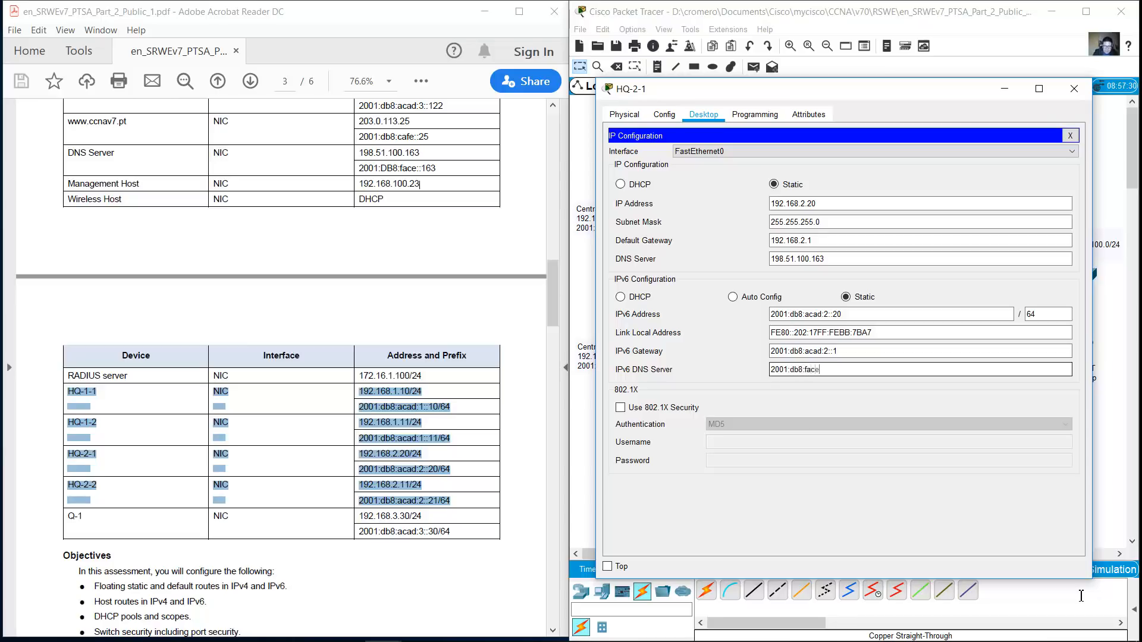
type("63")
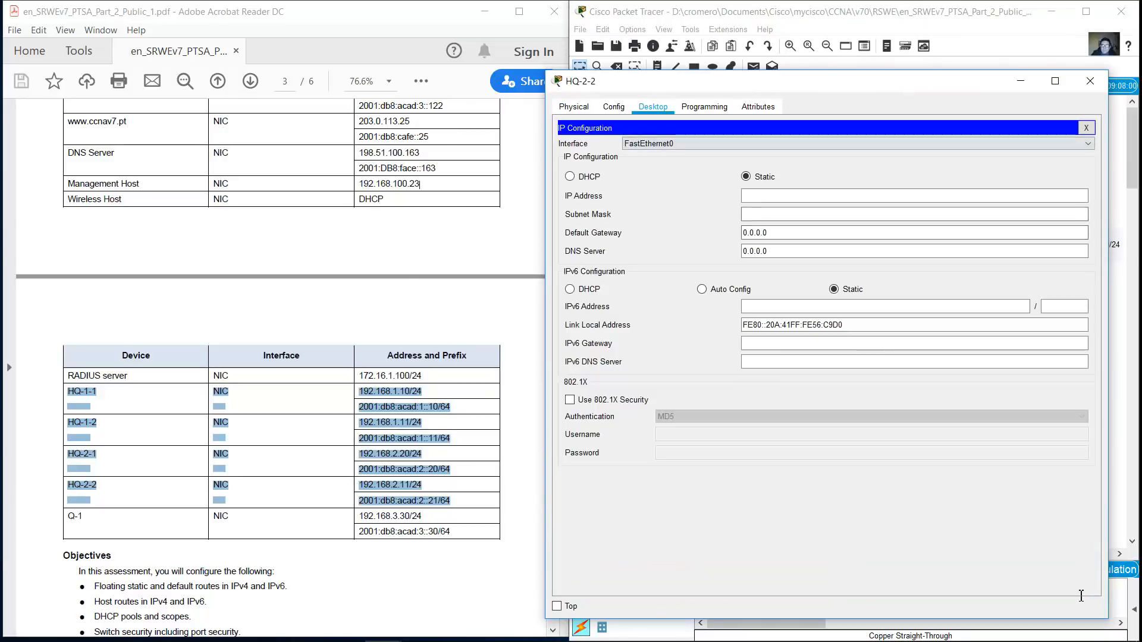
Give HQ-2-2 IPv4 address 192.168.2.11 with a gateway and DNS 198.51.100.163
type("192.168.2.11")
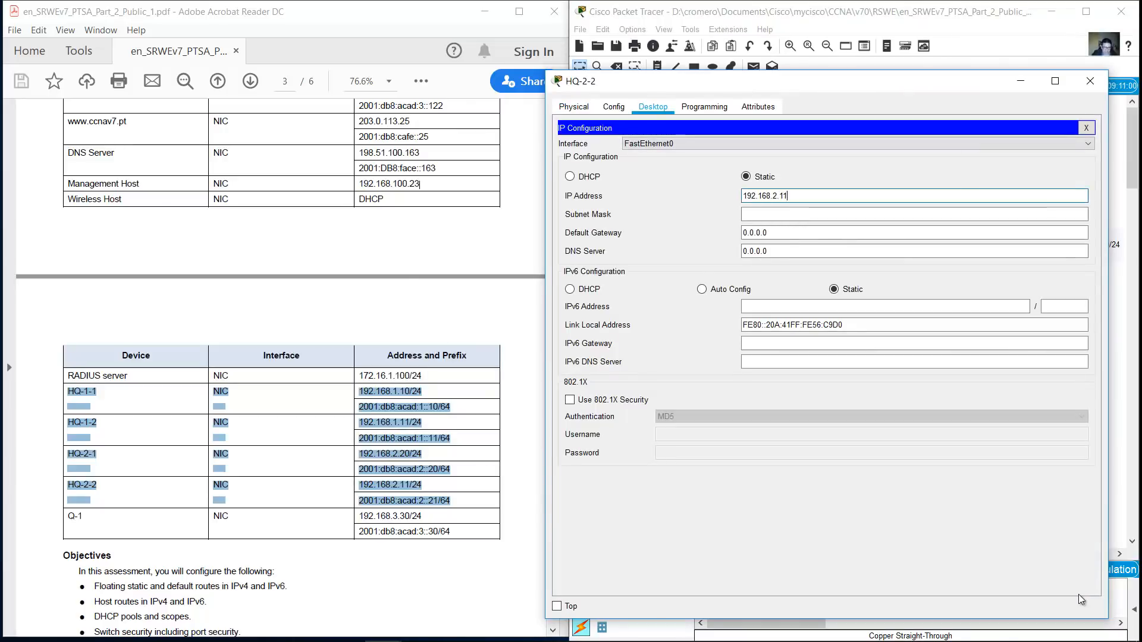
key("Tab")
key("Tab")
type("192.168.12.11")
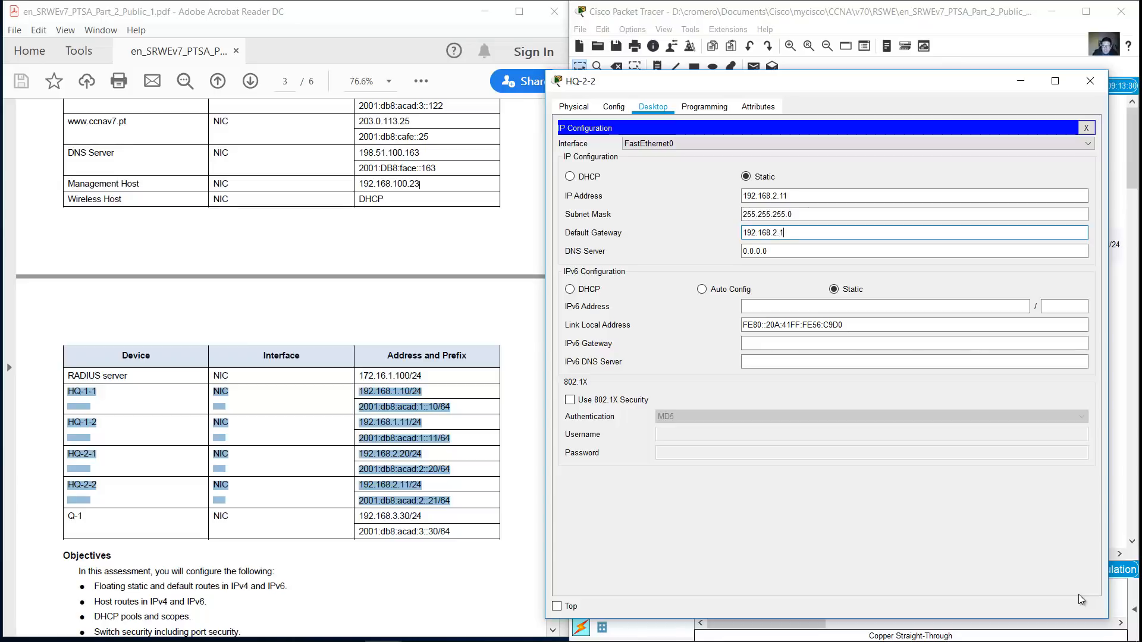
key("Tab")
type("198.51")
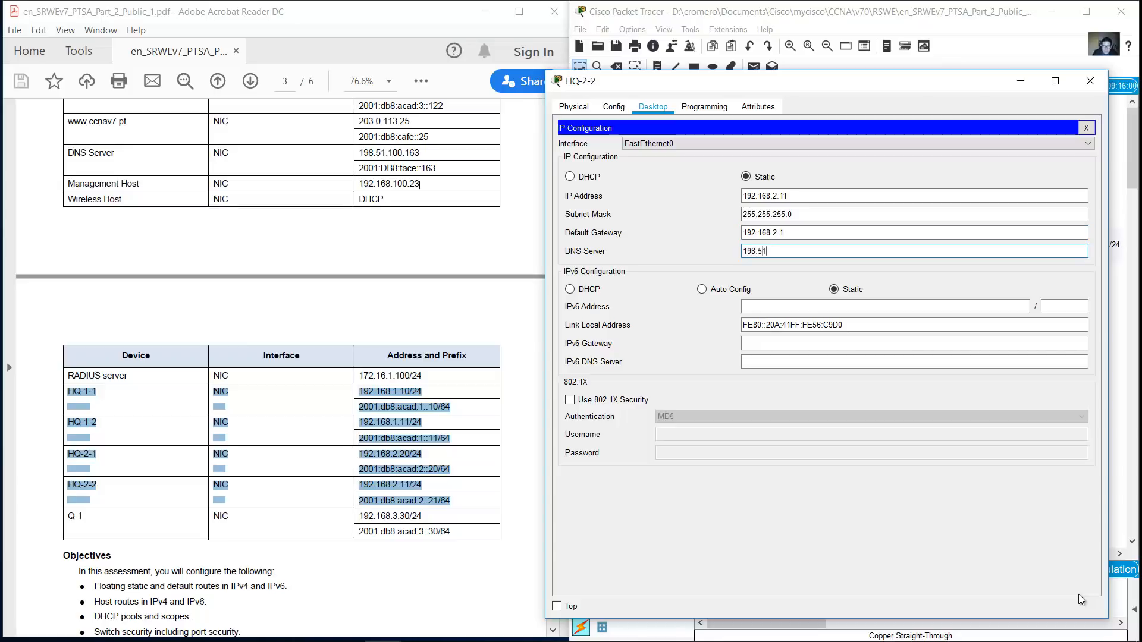
type(".100.163")
Set HQ-2-2's IPv6 address to 2001:db8:acad:2::11 with prefix length 64
left_click(809, 307)
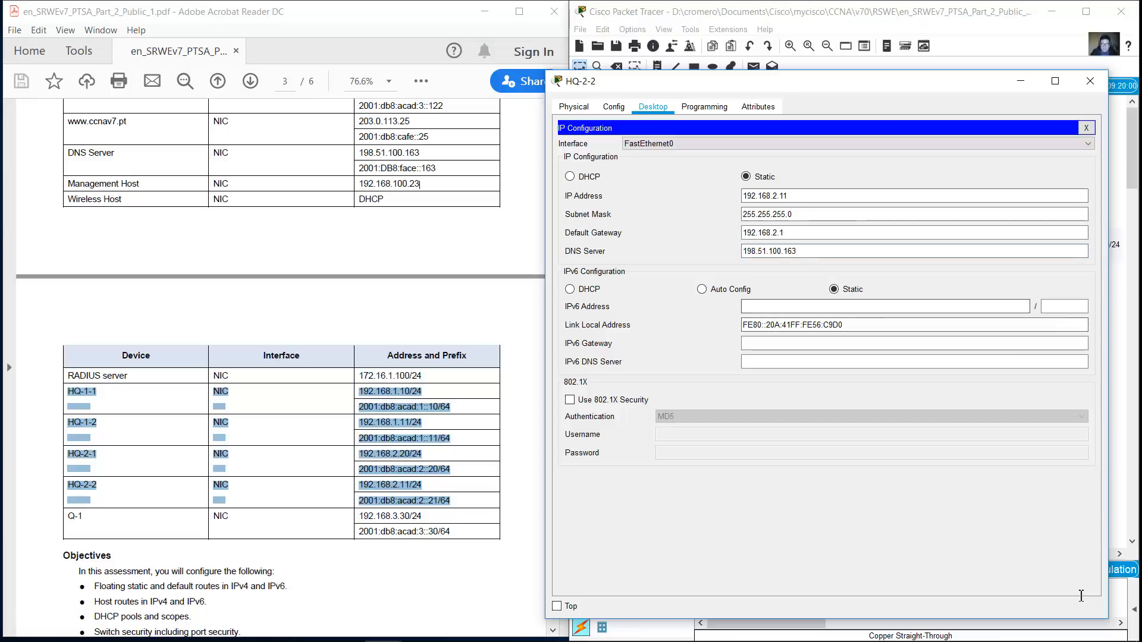
key("ctrl+v")
key("Left")
key("Delete")
type("1")
key("Tab")
type("64")
Set HQ-2-2's IPv6 gateway 2001:db8:acad:2::1 and IPv6 DNS 2001:db8:face::163, then verify the address
key("Tab")
key("Tab")
key("ctrl+v")
key("BackSpace")
key("BackSpace")
type("1")
key("Tab")
type("2001:db8:face::163")
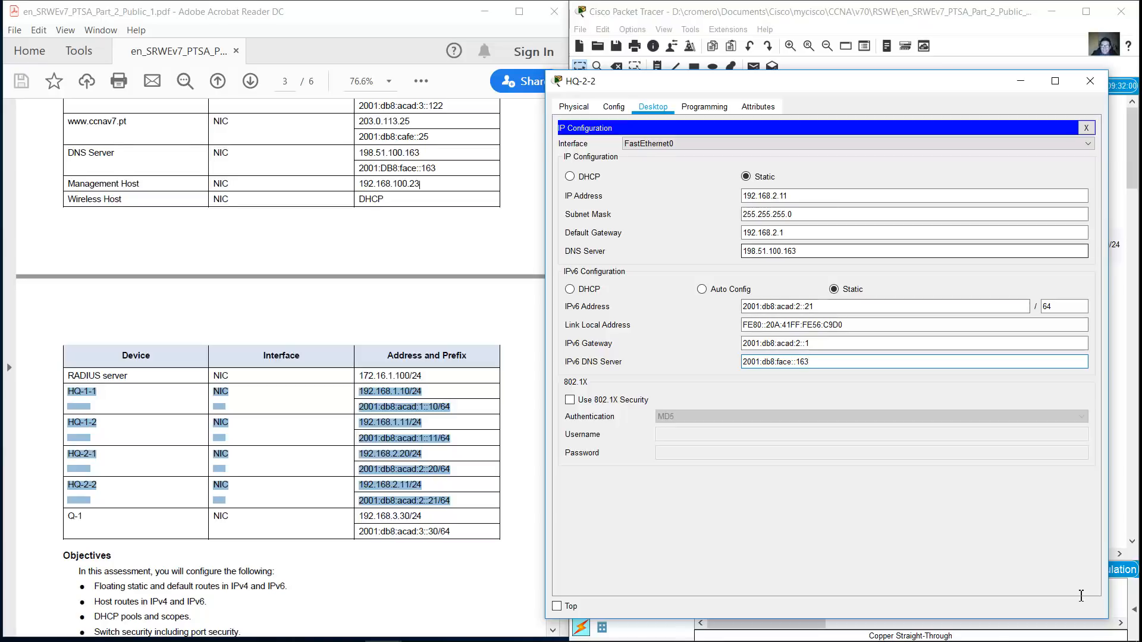
left_click_drag(804, 307, 808, 307)
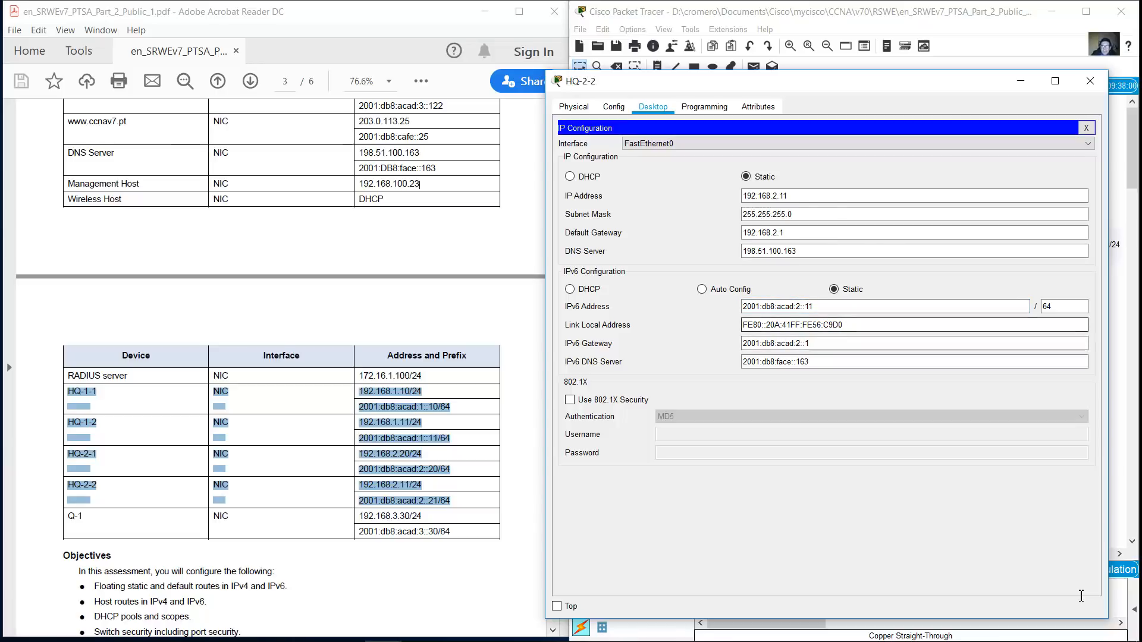
Close HQ-2-2, then review O-1's IP configuration and close its window
left_click(1086, 128)
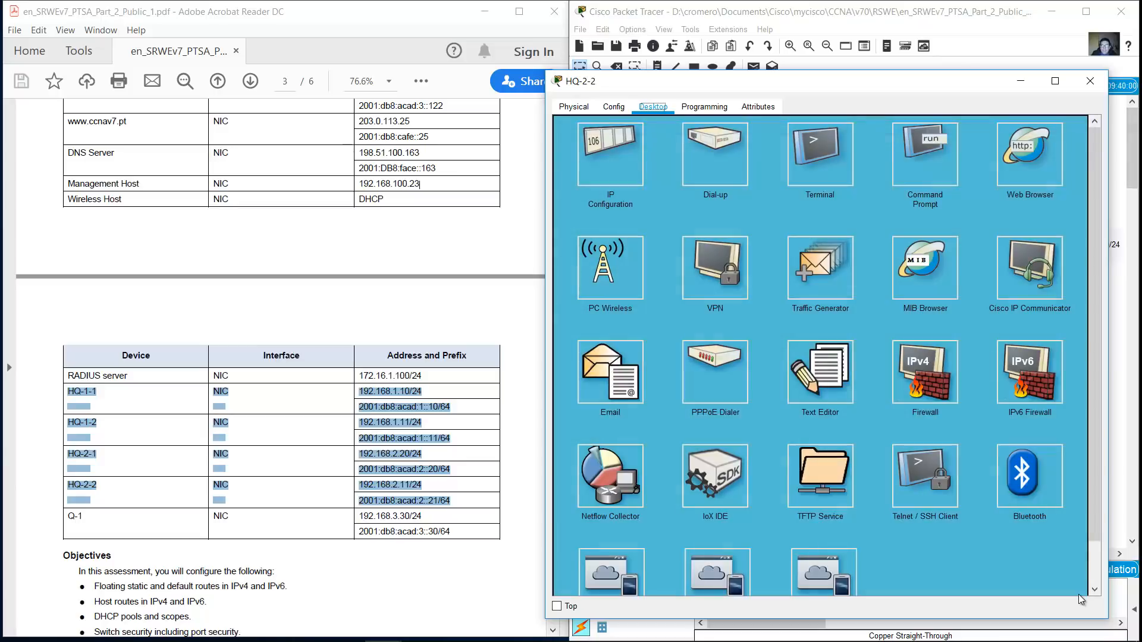
left_click(1090, 81)
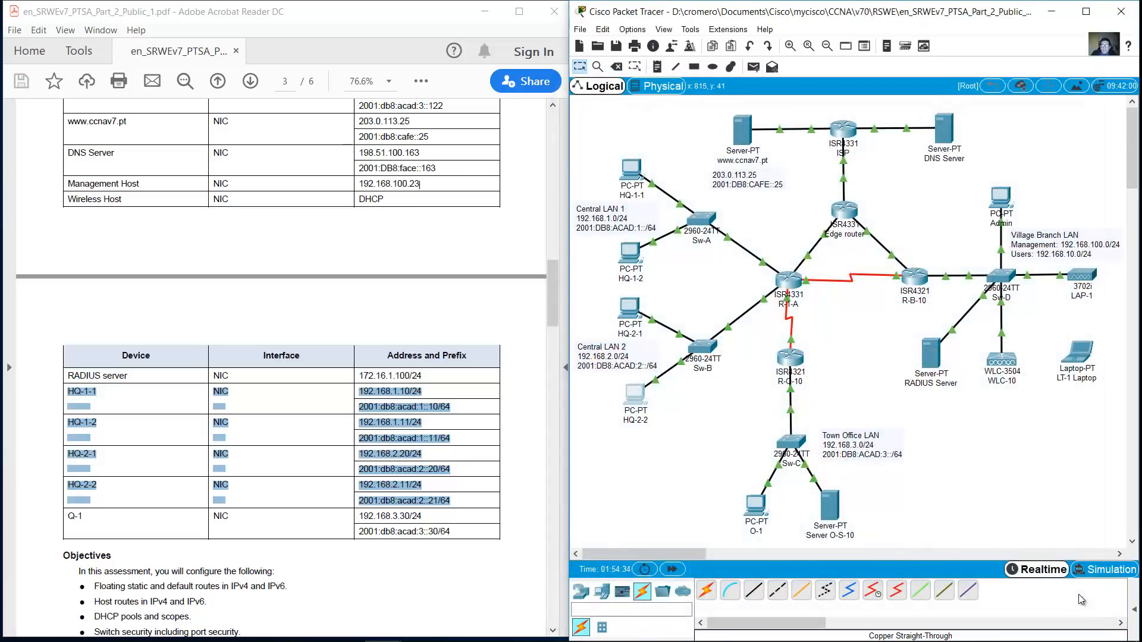
left_click(756, 506)
left_click(441, 217)
left_click_drag(553, 140, 678, 84)
left_click_drag(874, 434, 1024, 524)
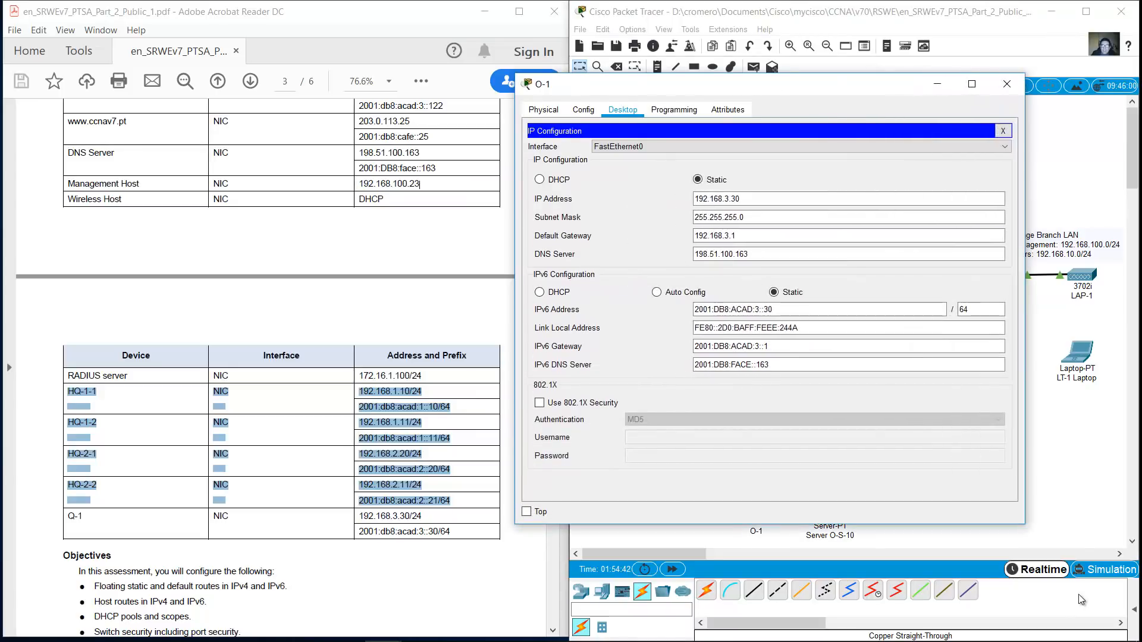
left_click(1007, 84)
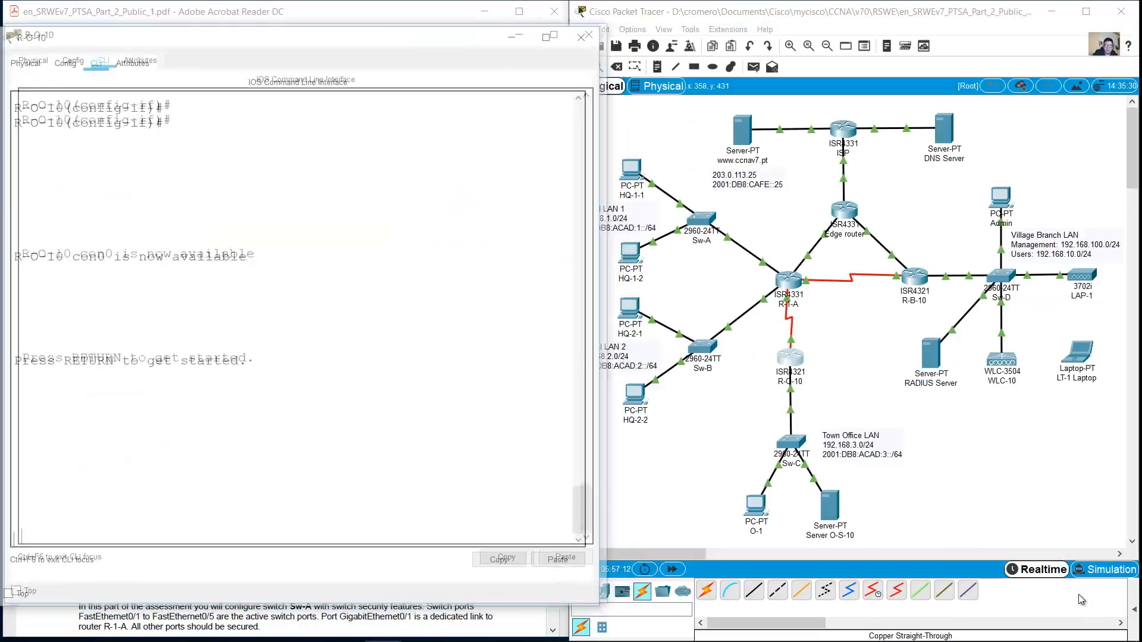
On R-O-10, enter global configuration and add the IPv4 default route 0.0.0.0 0.0.0.0 out s0/1/1
key("Return")
type("en")
key("Return")
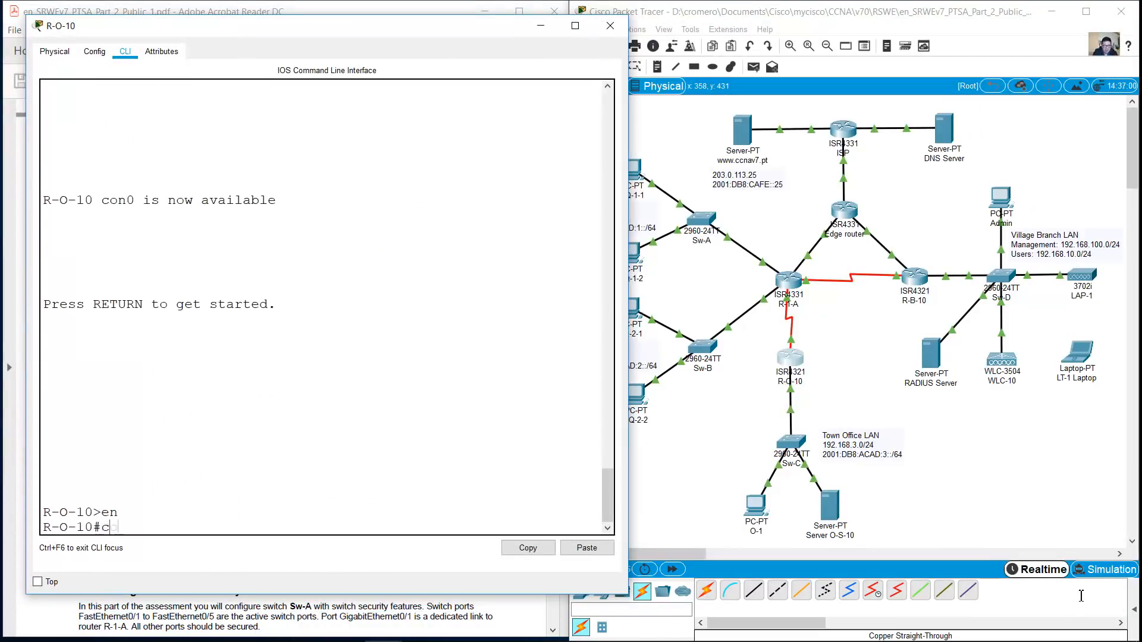
type("conf term")
key("Return")
type("ip route 0.0.0.0 0.0.0.0")
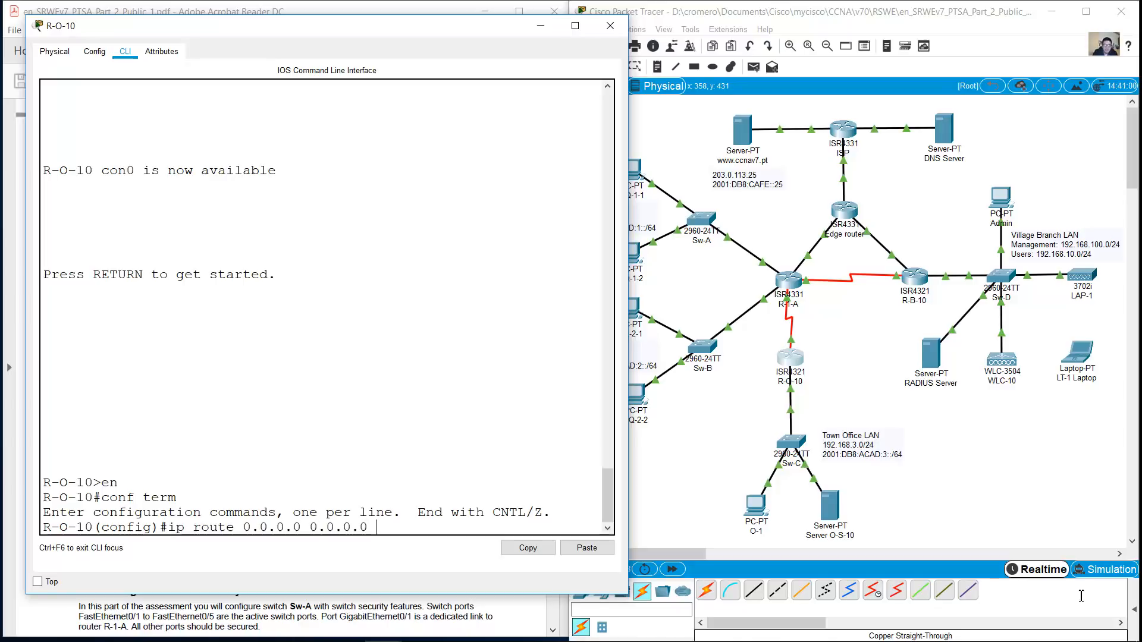
type(" s0/1/0")
key("BackSpace")
type("1")
key("Return")
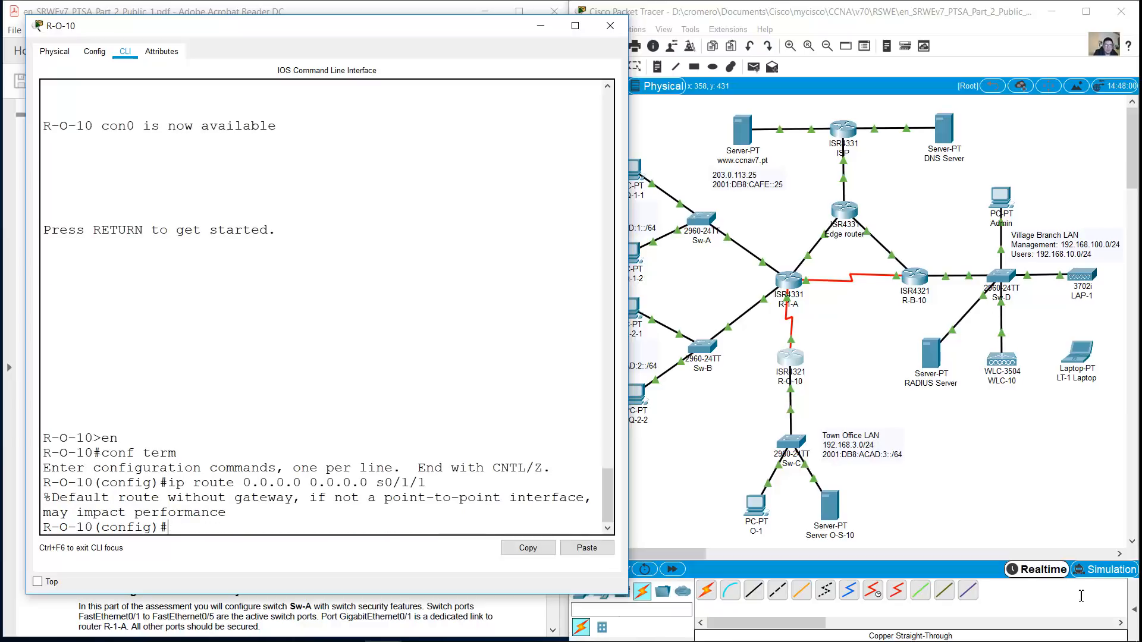
Add the IPv6 default route ::/0 via 2001:db8:acad:d::1 and close the R-O-10 console
type("ipv6 route ::/0")
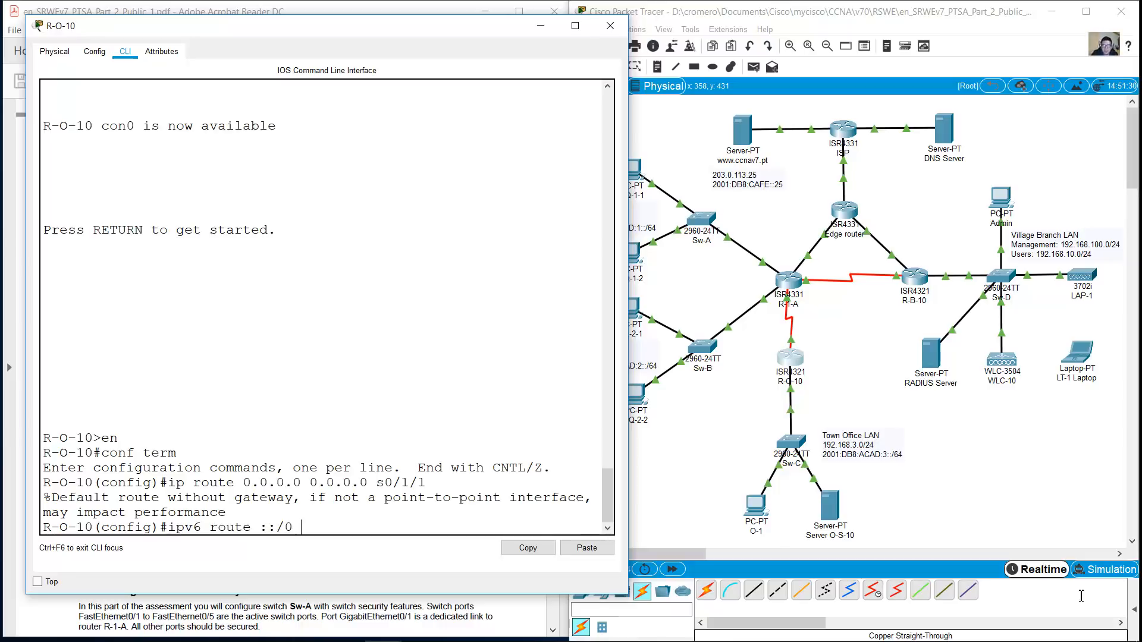
left_click(1081, 598)
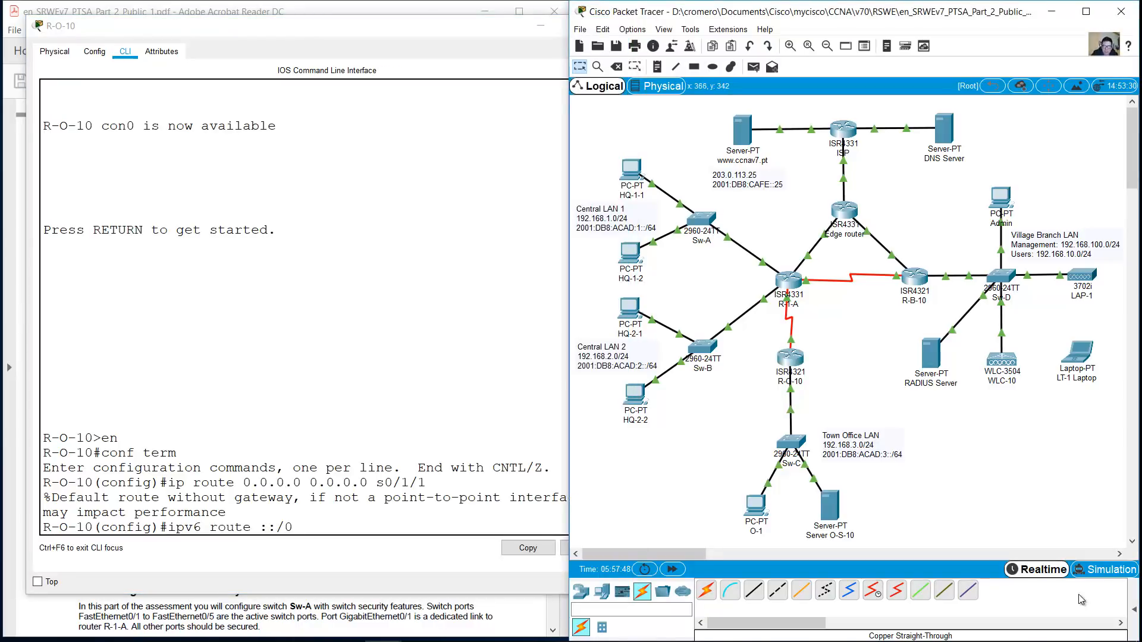
left_click_drag(327, 26, 853, 63)
left_click(511, 340)
left_click_drag(553, 313, 553, 194)
scroll(416, 297, "down", 2)
scroll(416, 357, "down", 2)
left_click_drag(359, 377, 461, 378)
left_click(511, 378)
left_click_drag(364, 377, 446, 377)
left_click(1081, 595)
type("2001:db8:acad:d::1/64")
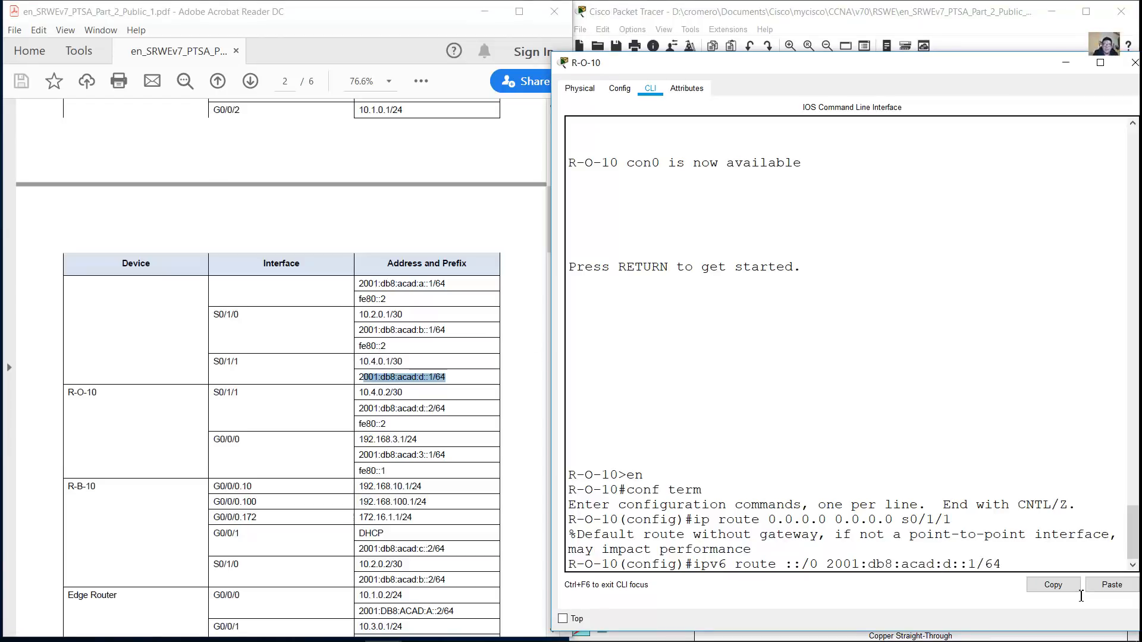
key("Left")
key("Left")
key("Left")
key("Left")
key("Left")
key("Left")
key("Left")
key("BackSpace")
key("BackSpace")
key("BackSpace")
key("Return")
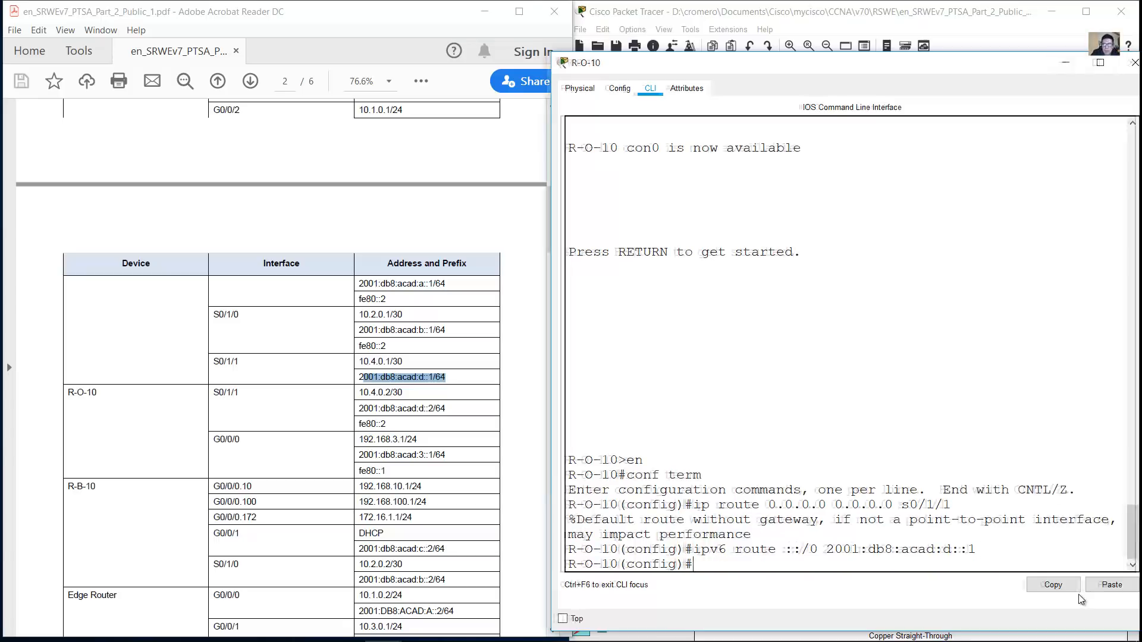
left_click_drag(1005, 62, 854, 45)
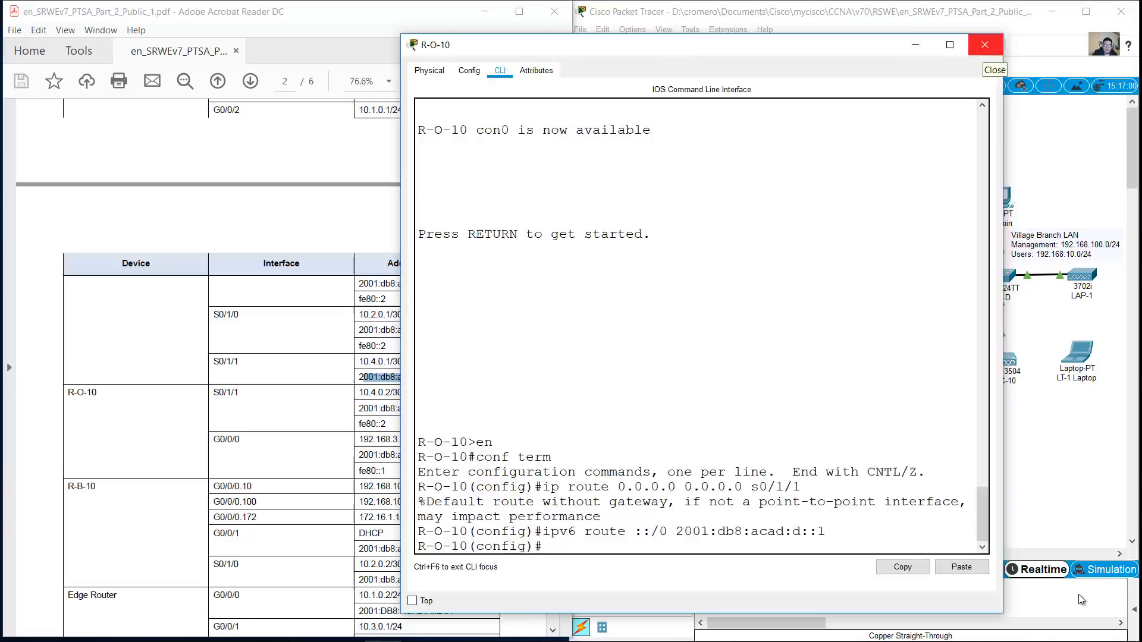
left_click(984, 45)
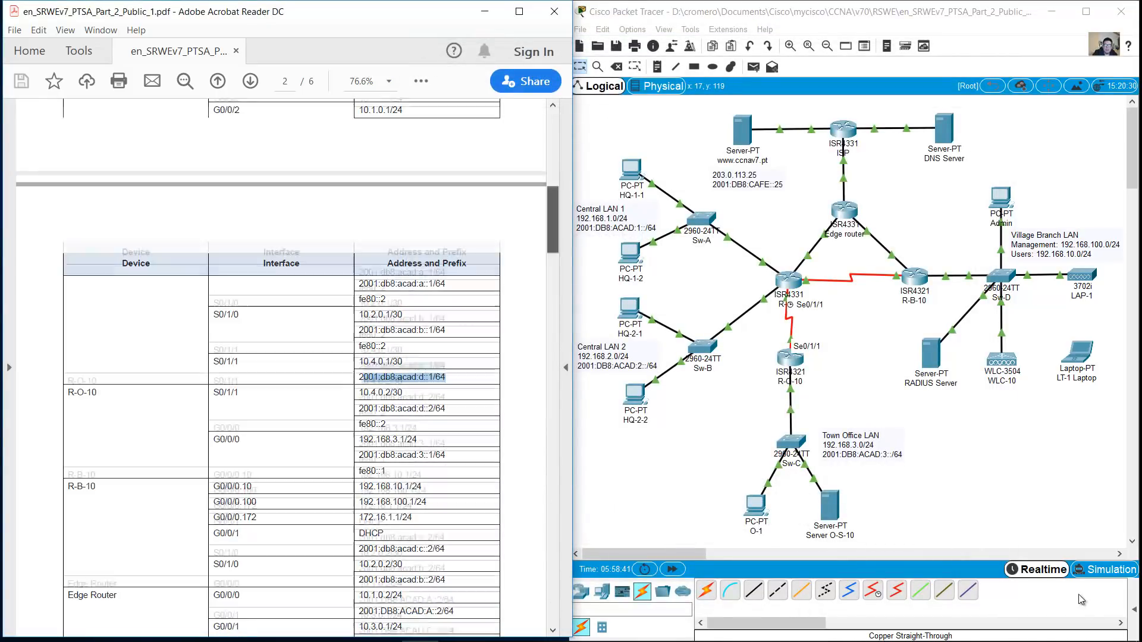
On R-B-10, add a static route to 192.168.1.0 255.255.255.0 via g0/0/1
left_click_drag(552, 220, 552, 229)
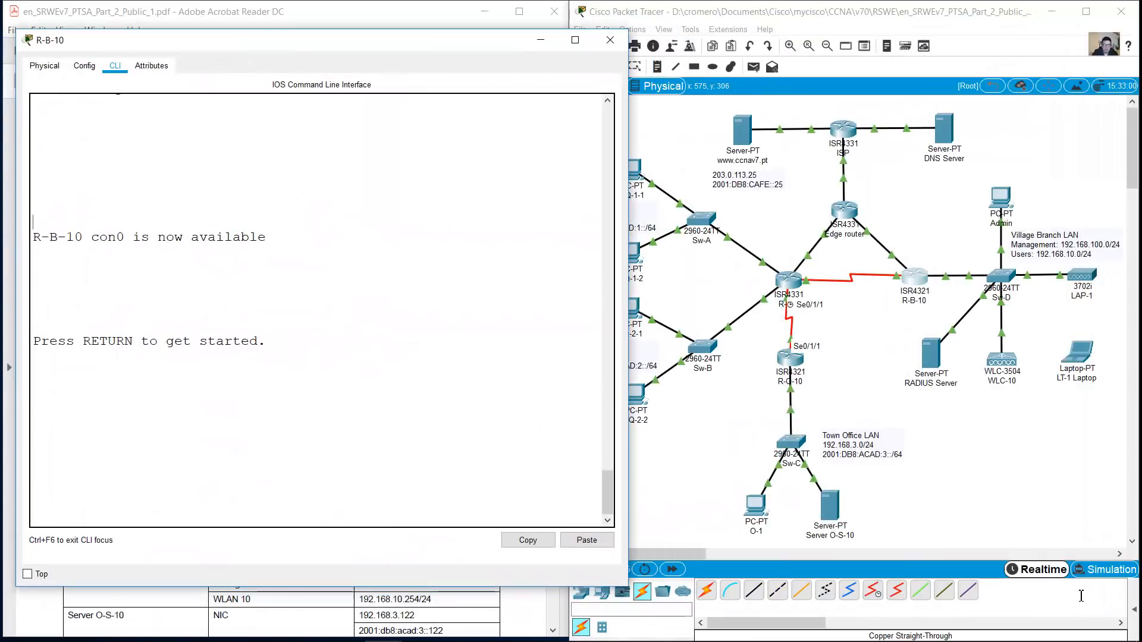
key("Return")
type("en")
key("Return")
type("conf term")
key("Return")
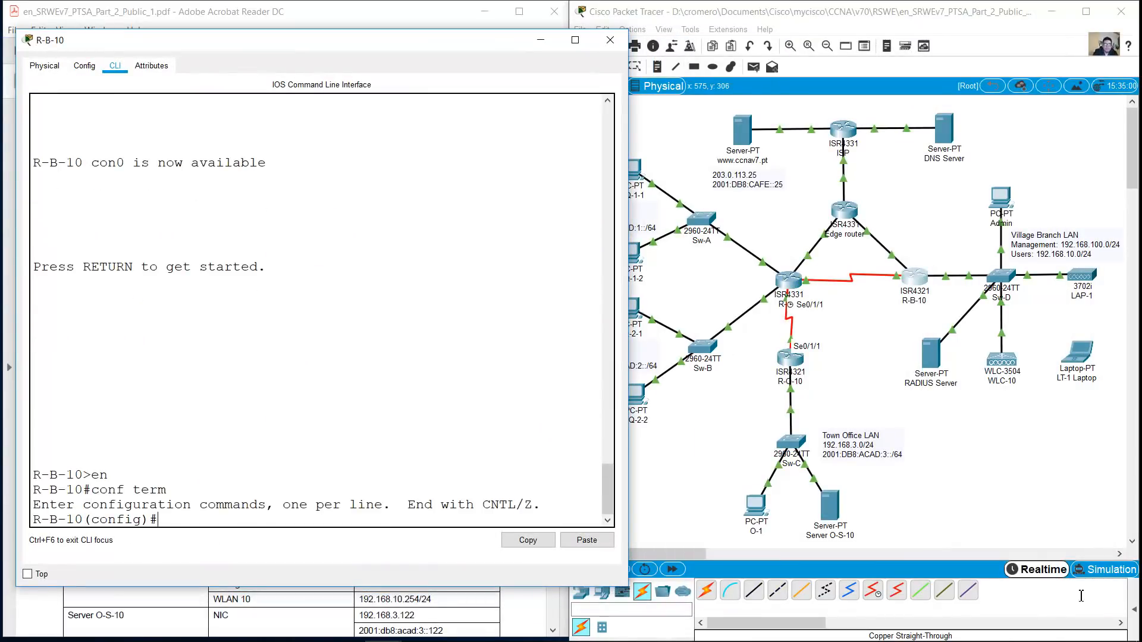
type("ip route 192.168.1.0 255.255.255.0")
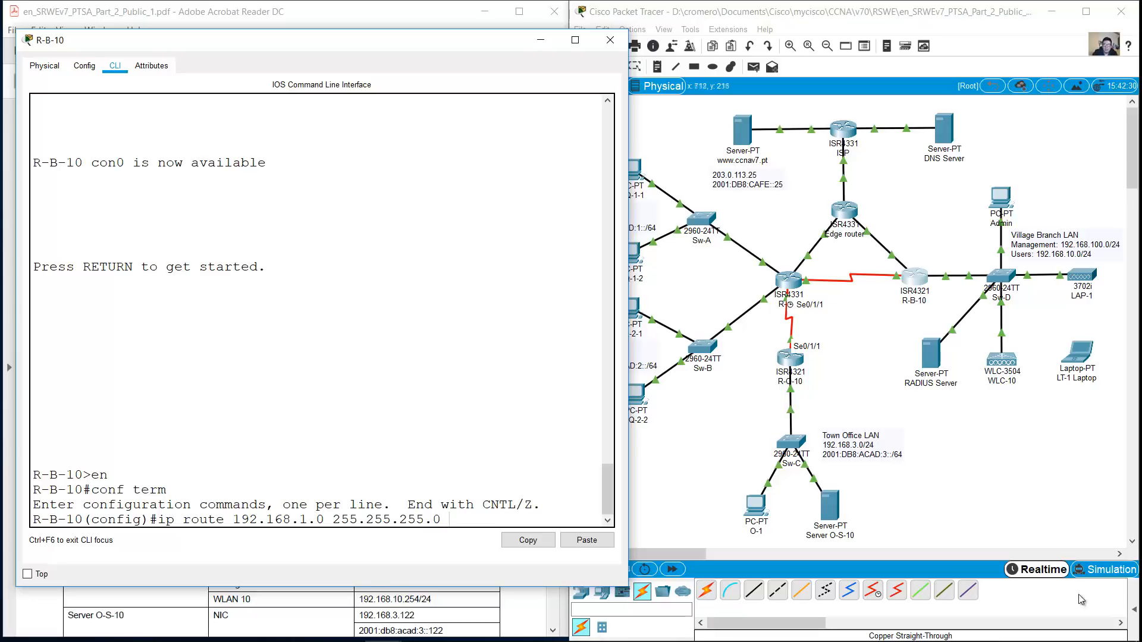
left_click(1081, 599)
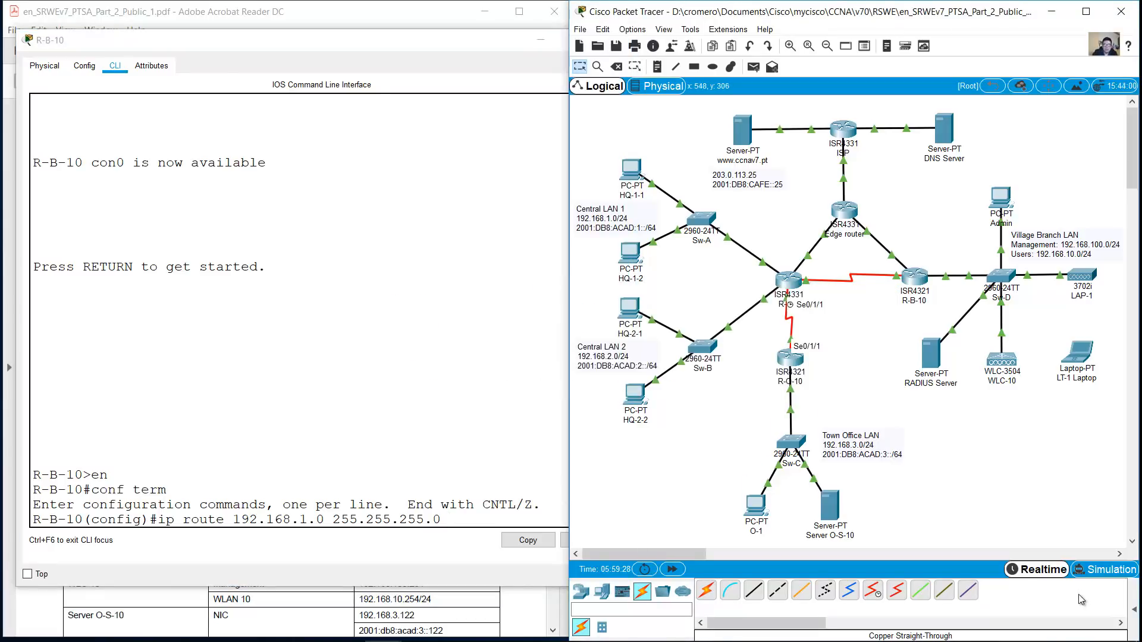
left_click(505, 395)
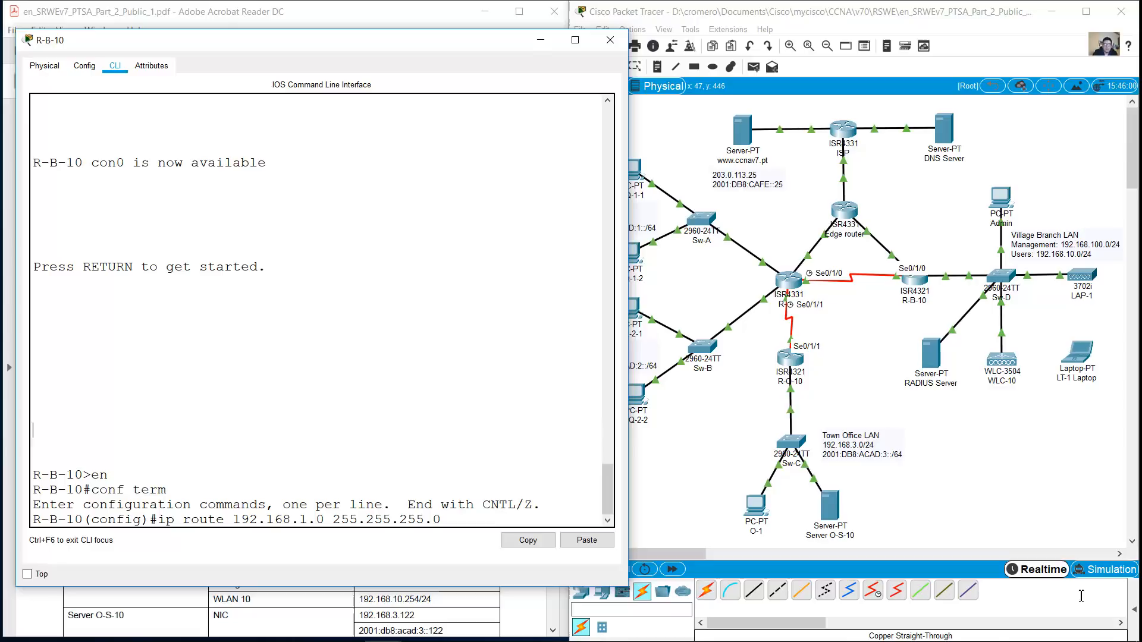
left_click(1082, 598)
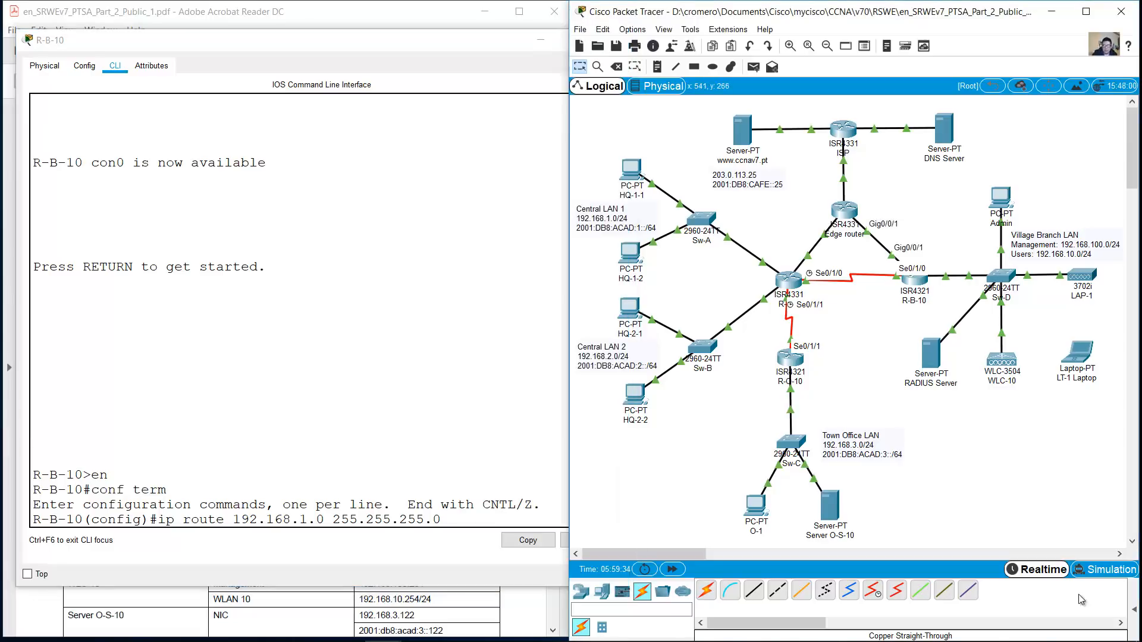
left_click(511, 321)
type("g0/0/1")
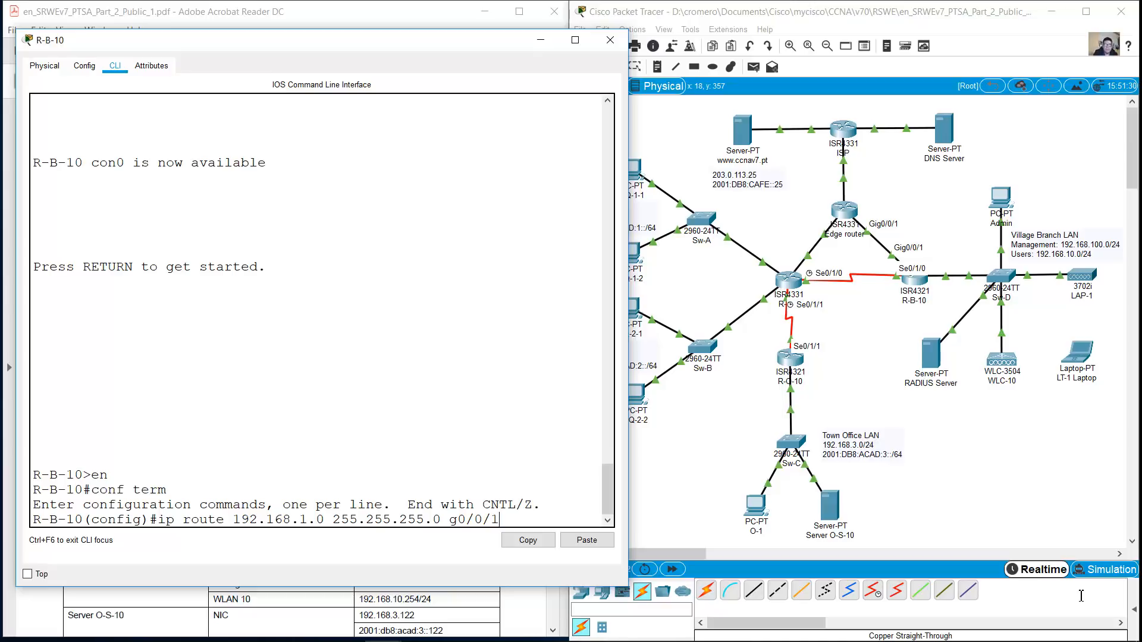
key("Return")
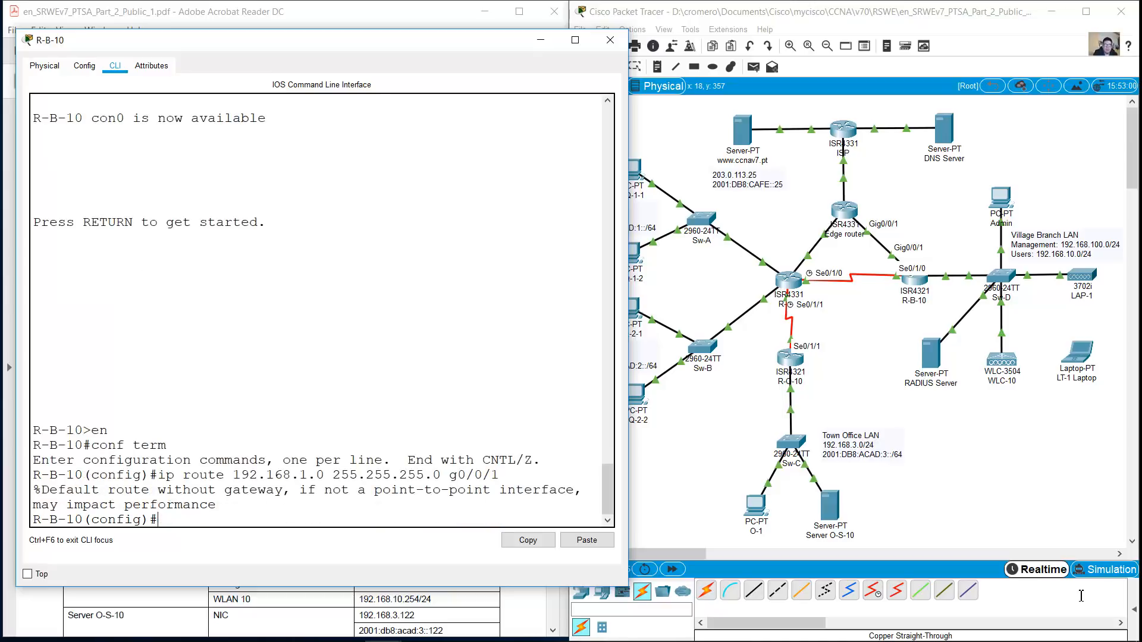
Add a floating route to 192.168.1.0/24 via s0/1/0 with distance 10
key("Up")
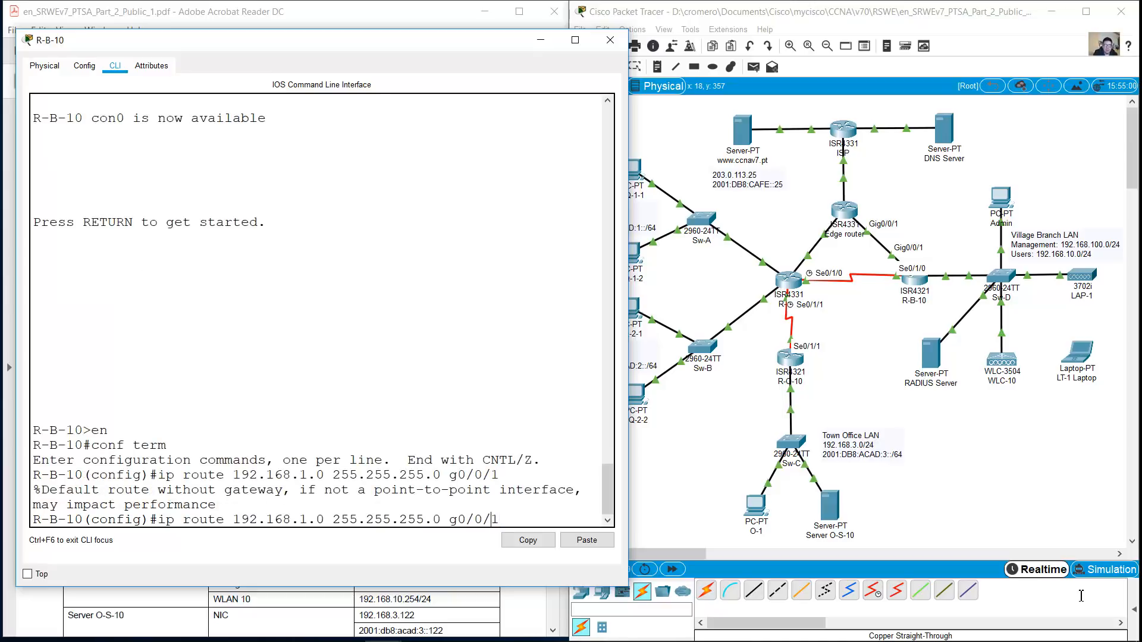
key("BackSpace")
type("s")
key("Right")
key("Right")
key("Right")
key("BackSpace")
type("1")
key("Right")
key("Right")
key("BackSpace")
type("0 10")
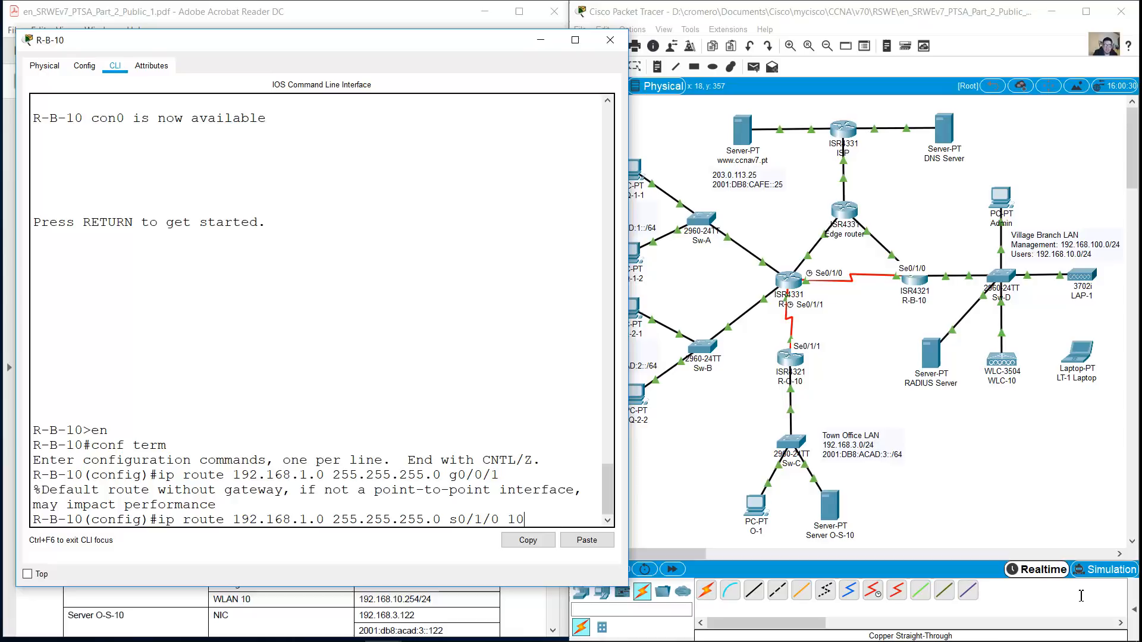
key("Return")
Add routes to 192.168.2.0/24 via g0/0/1 and a floating backup via s0/1/0, distance 10
key("Up")
key("Up")
key("Left")
key("Left")
key("Left")
key("Left")
key("Left")
key("Left")
key("Left")
key("Left")
key("Left")
key("Left")
key("Left")
key("Left")
key("Left")
key("Left")
key("Left")
key("Left")
key("Left")
key("Left")
key("Left")
key("Left")
key("BackSpace")
type("2")
key("Return")
key("Up")
key("Up")
key("Left")
key("Left")
key("Left")
key("Left")
key("Left")
key("Left")
key("Left")
key("Left")
key("Left")
key("Left")
key("Left")
key("Left")
key("Left")
key("Left")
key("Left")
key("BackSpace")
type("2")
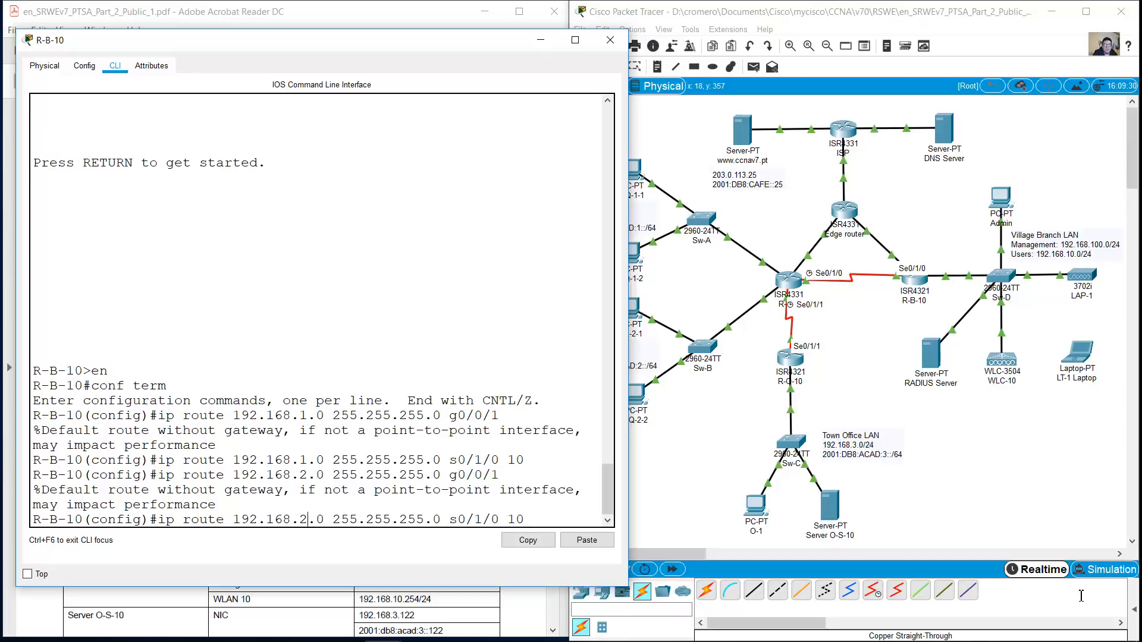
key("Return")
Add routes to 192.168.3.0/24 via g0/0/1 and a floating backup via s0/1/0, distance 10
key("Up")
key("Up")
key("Left")
key("BackSpace")
type("3")
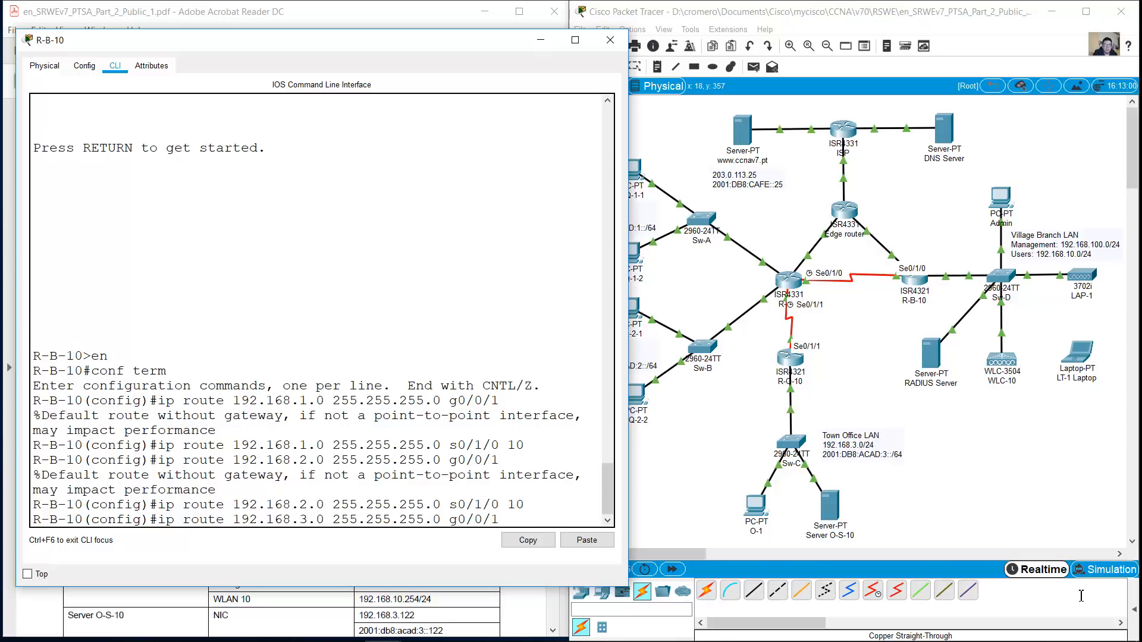
key("Return")
key("Up")
key("Up")
key("Left")
key("Left")
key("Left")
key("Left")
key("Left")
key("Left")
key("Left")
key("Left")
key("Left")
key("Left")
key("Left")
key("BackSpace")
type("3")
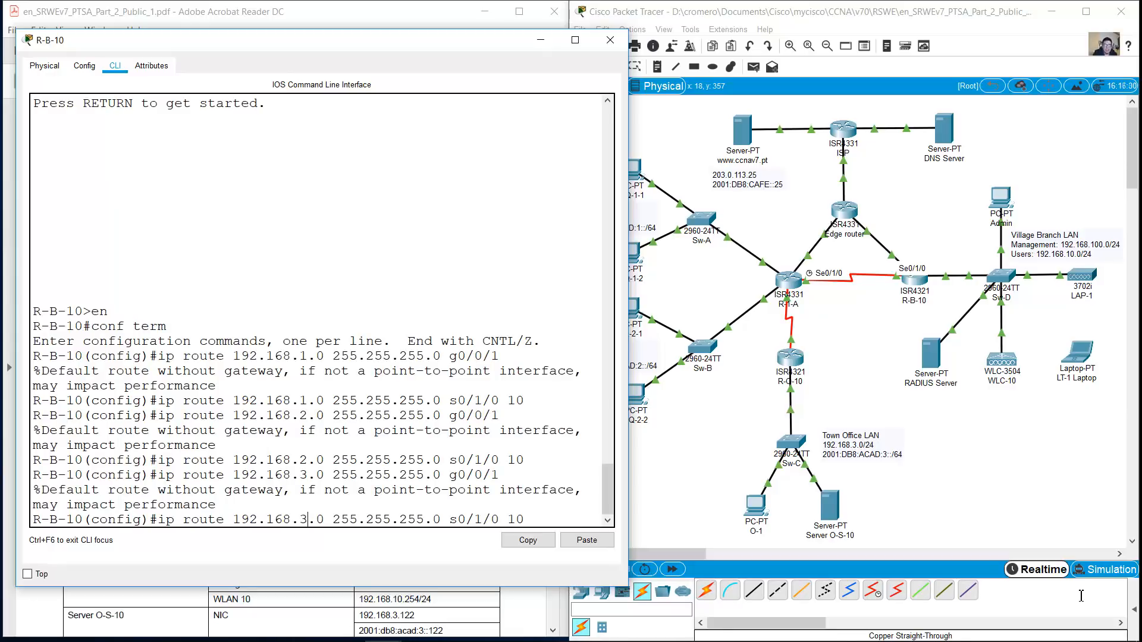
key("Return")
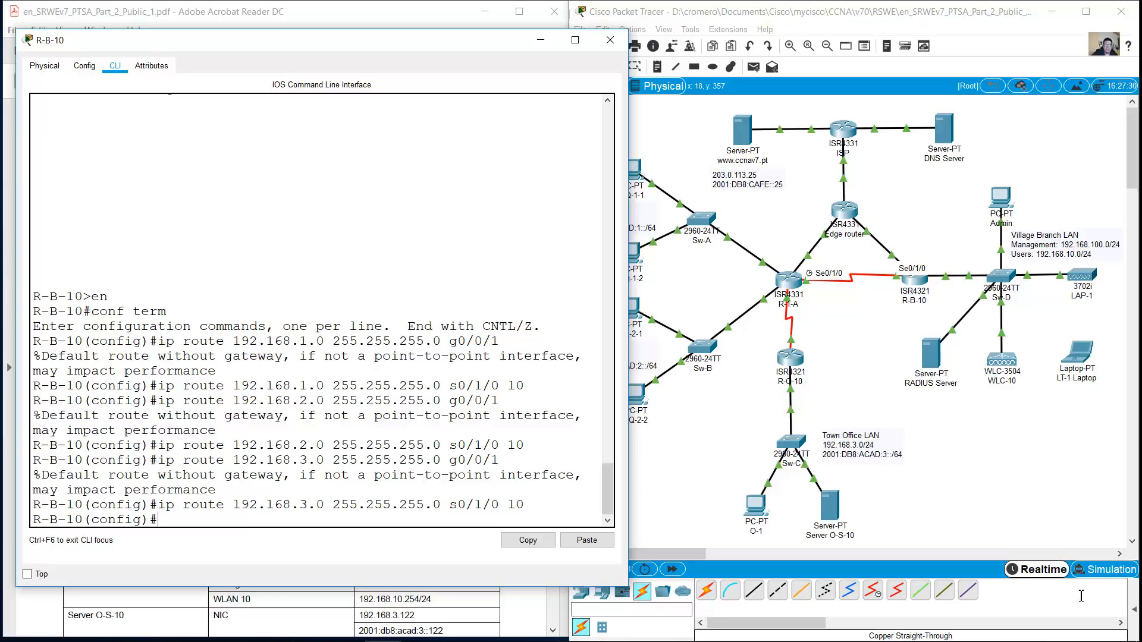
Add IPv6 routes to 2001:db8:acad:1::/64 via g0/0/1 and a floating route via s0/1/0 distance 10
type("ipv6 route 2001:db8:Acad:1::/64")
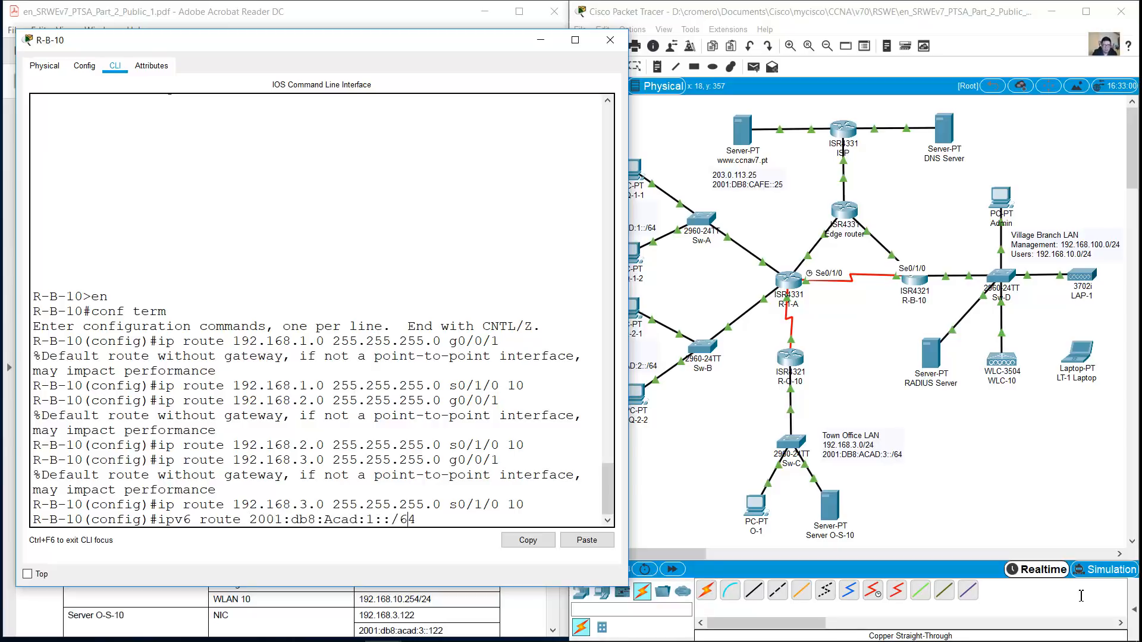
type(" g0/0/1")
key("Return")
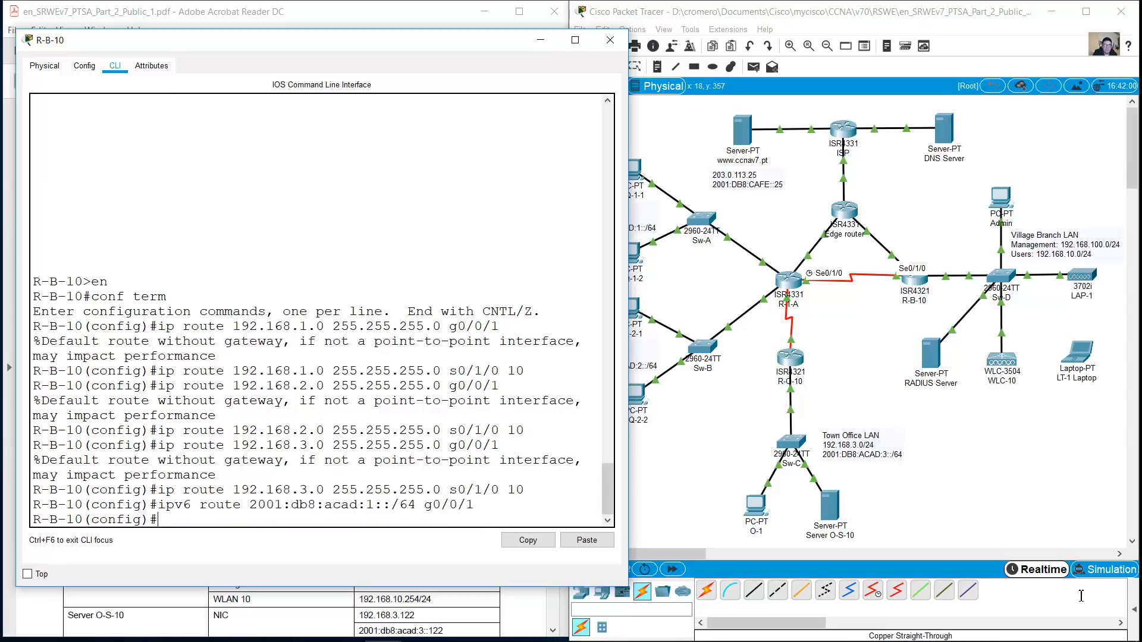
key("Up")
key("Left")
key("Left")
key("Left")
key("Left")
key("Left")
key("BackSpace")
type("s")
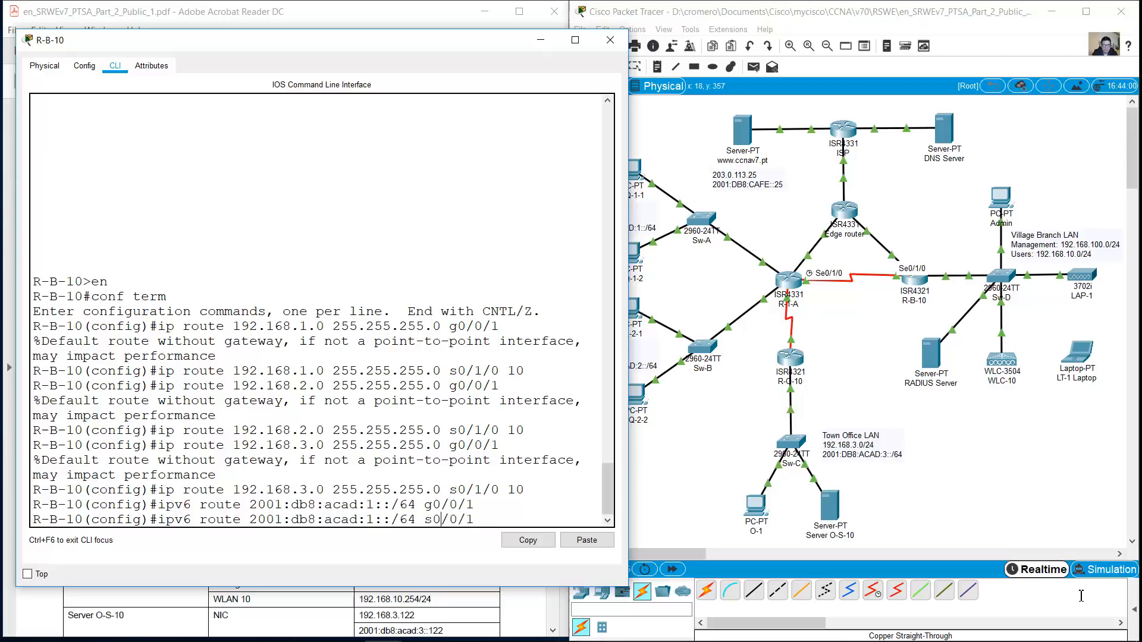
key("BackSpace")
type("1")
key("Right")
type("10")
key("Return")
Remove both interface-based IPv6 routes to 2001:db8:acad:1::/64 with 'no'
key("Up")
key("Up")
key("Down")
key("Down")
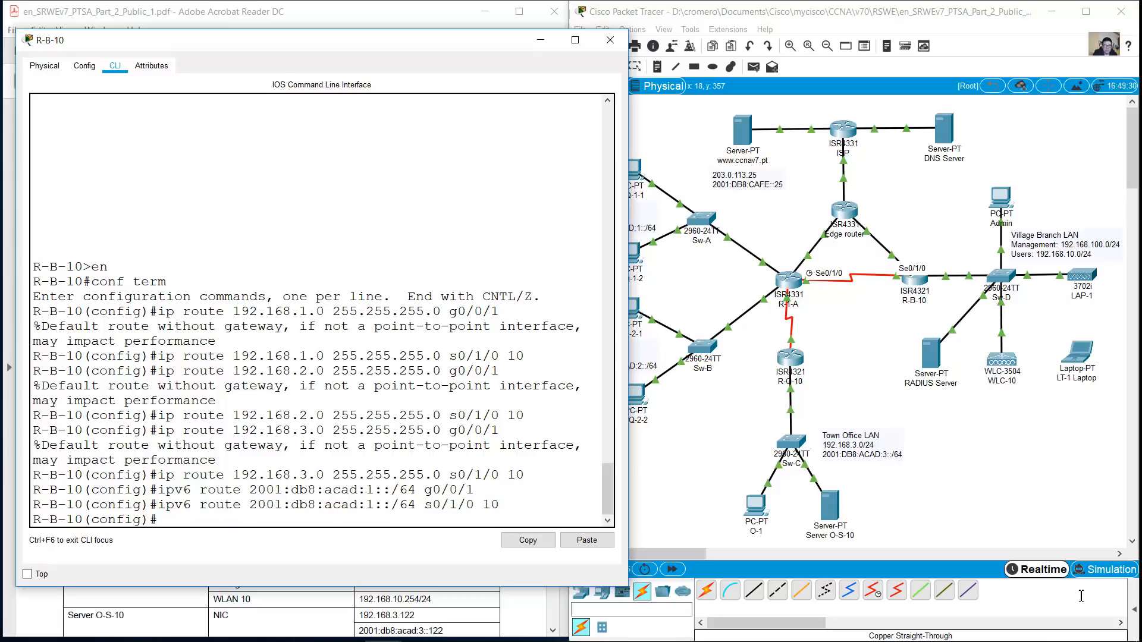
key("Up")
key("Up")
key("ctrl+a")
type("no")
key("Return")
key("Up")
key("Up")
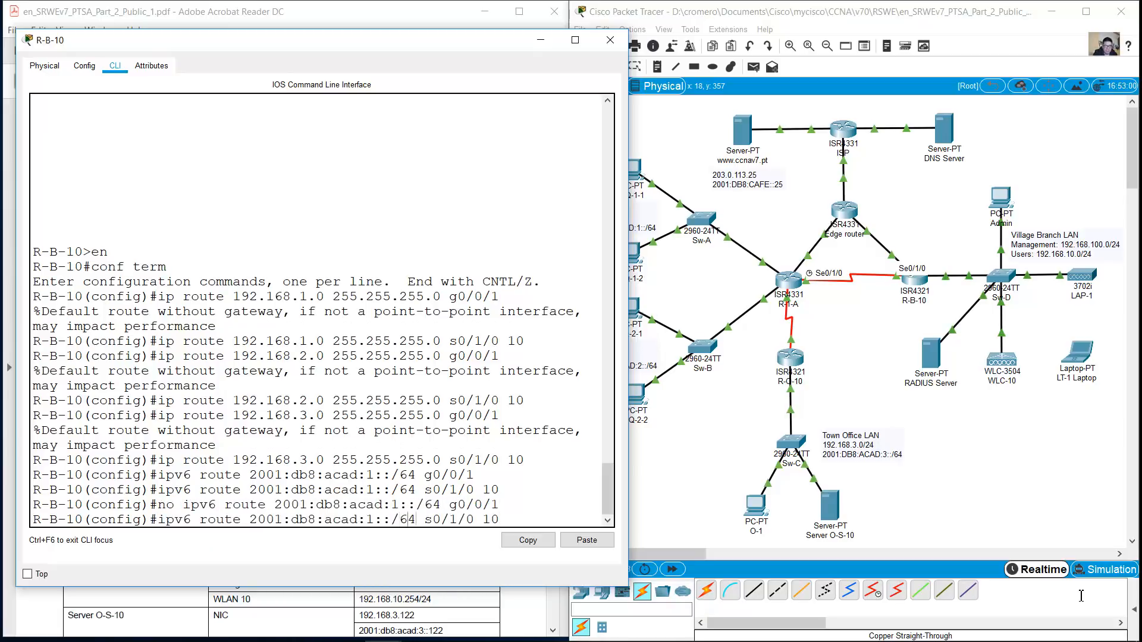
key("ctrl+a")
type("no")
key("Return")
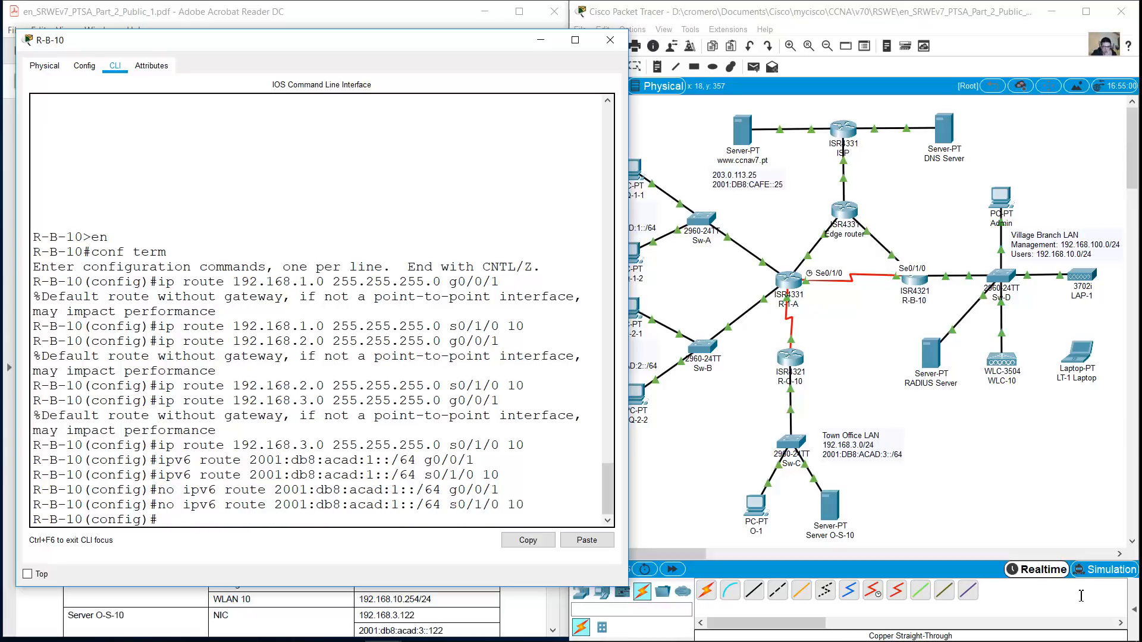
Route 2001:db8:acad:1::/64 via 2001:db8:acad:c::1, with a distance-10 floating route via b::1
key("Up")
key("Up")
key("Up")
key("Up")
key("BackSpace")
key("BackSpace")
key("BackSpace")
key("BackSpace")
key("BackSpace")
key("BackSpace")
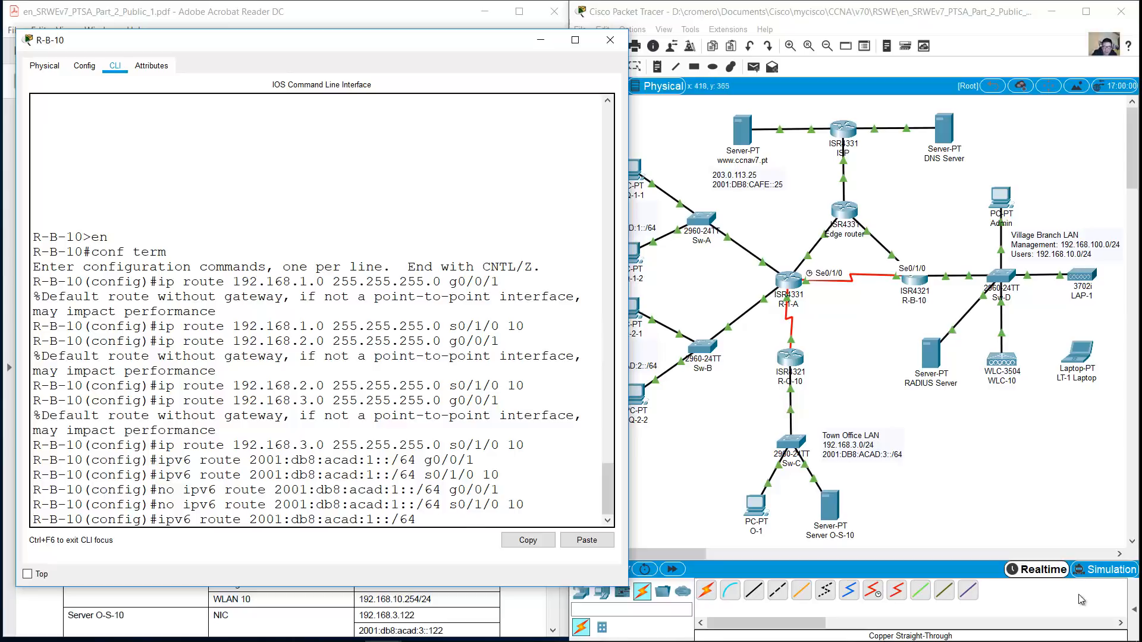
left_click(1079, 595)
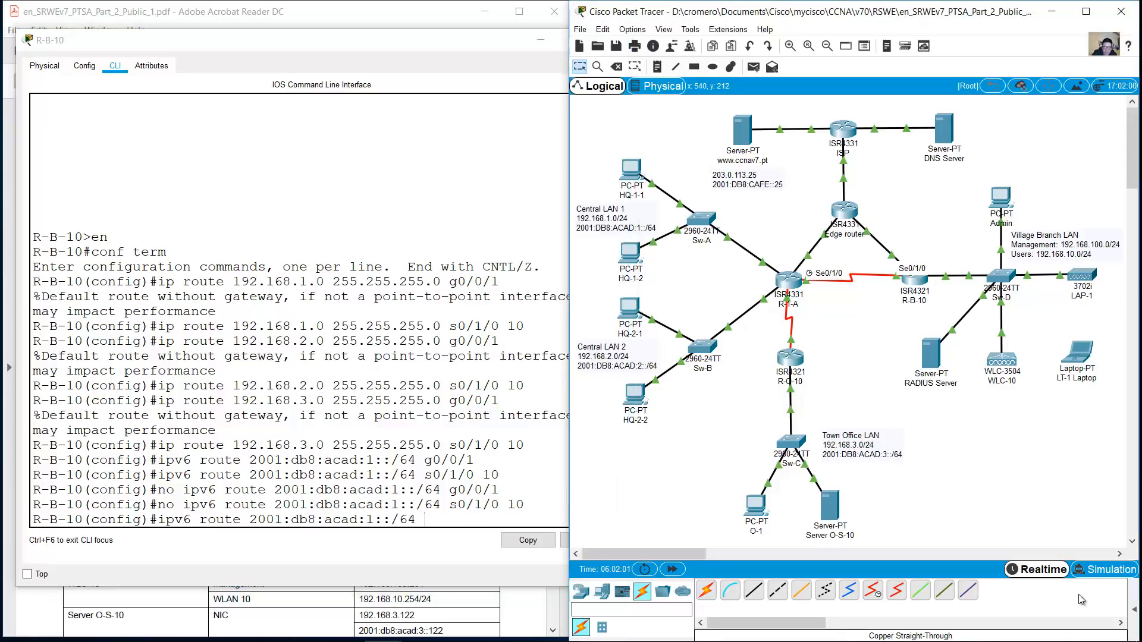
key("alt+Tab")
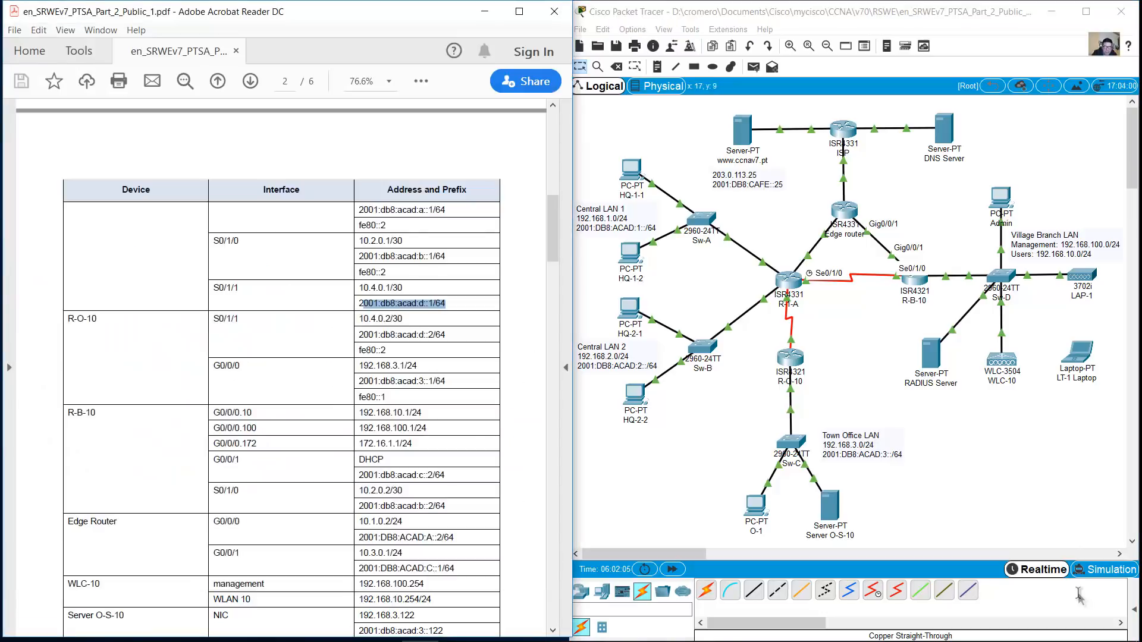
scroll(279, 369, "down", 3)
left_click_drag(358, 333, 457, 334)
left_click(364, 333)
left_click_drag(363, 333, 450, 333)
key("alt+Tab")
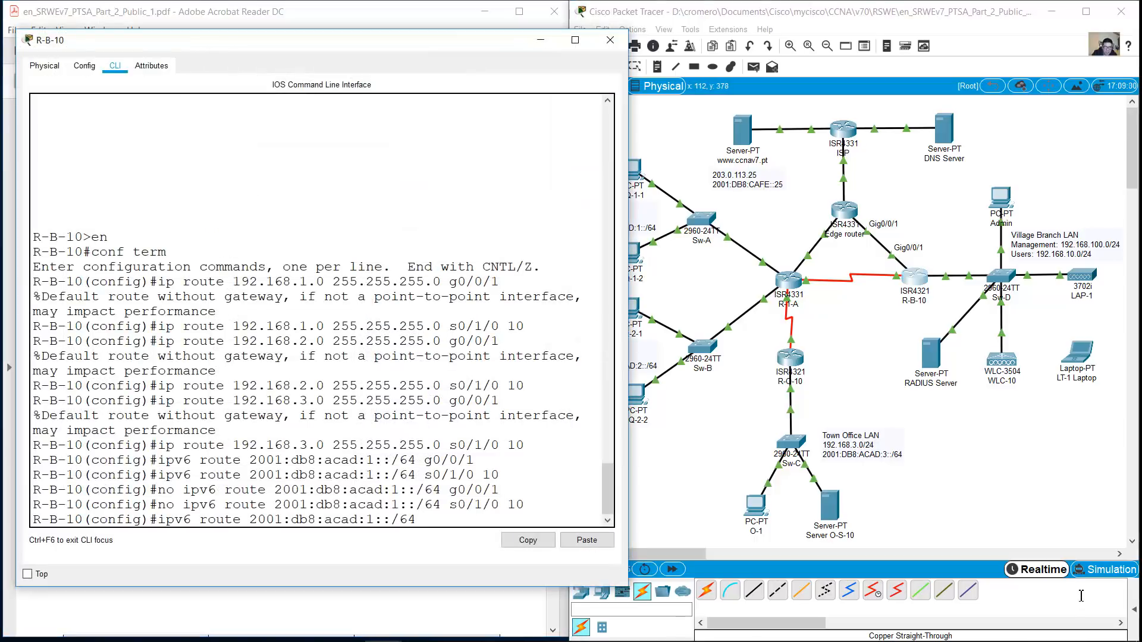
type("2001:db8:ac")
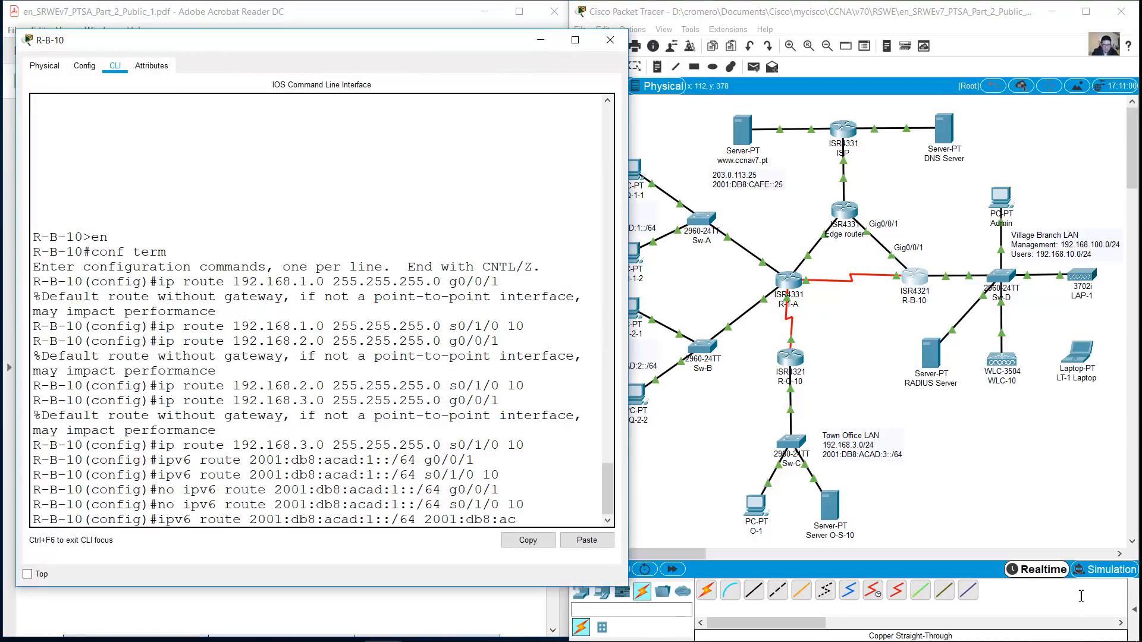
type("ad:c::!")
key("BackSpace")
type("1")
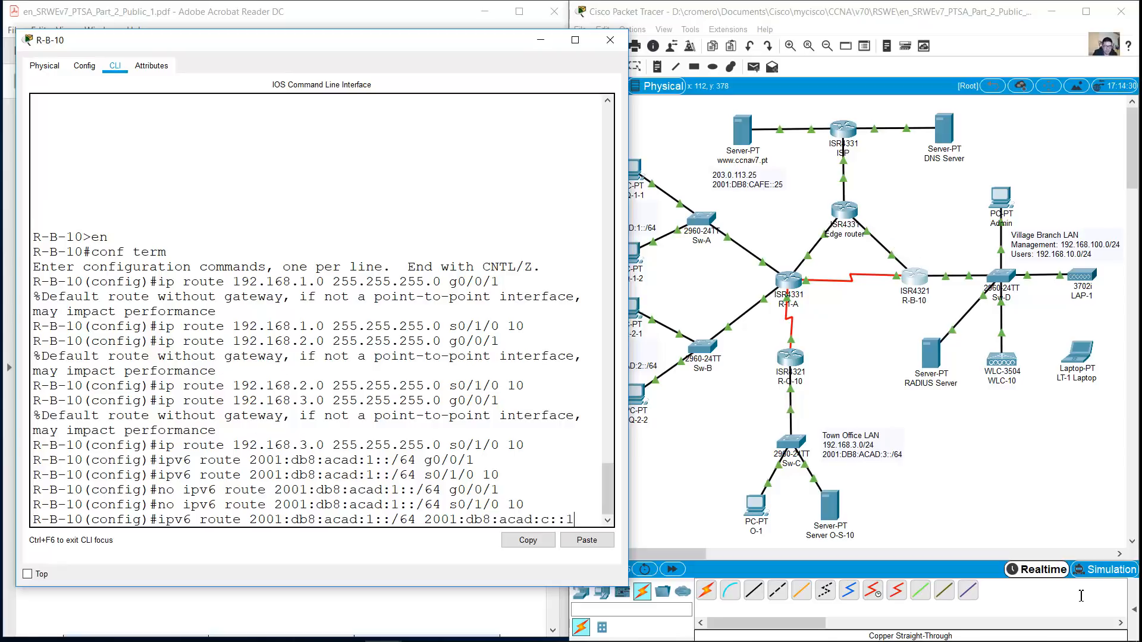
key("Return")
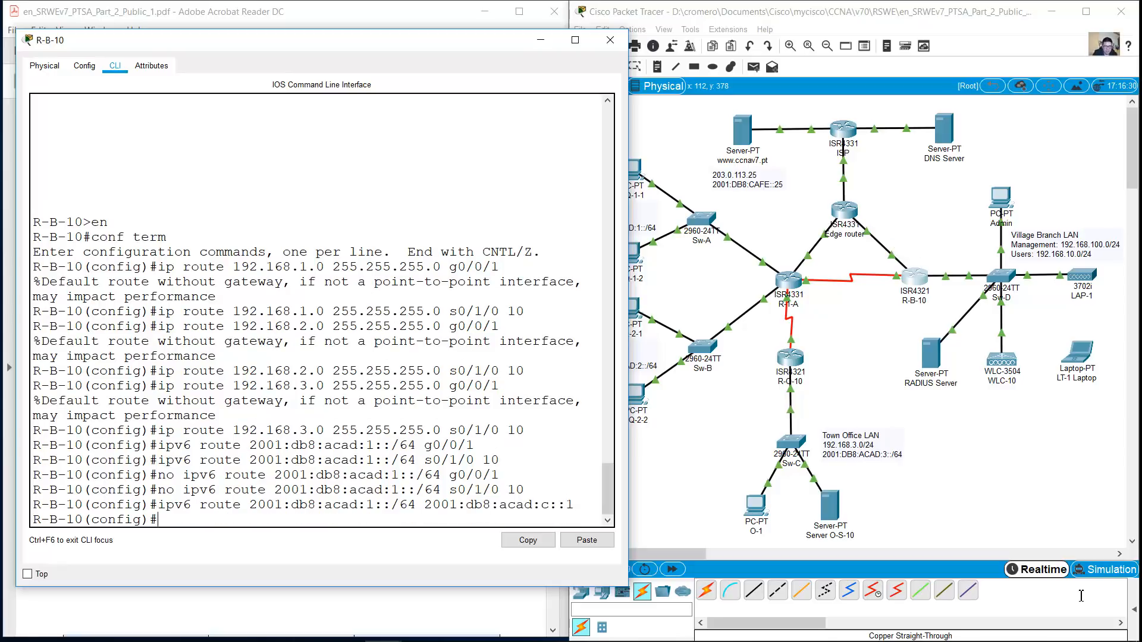
left_click(1081, 599)
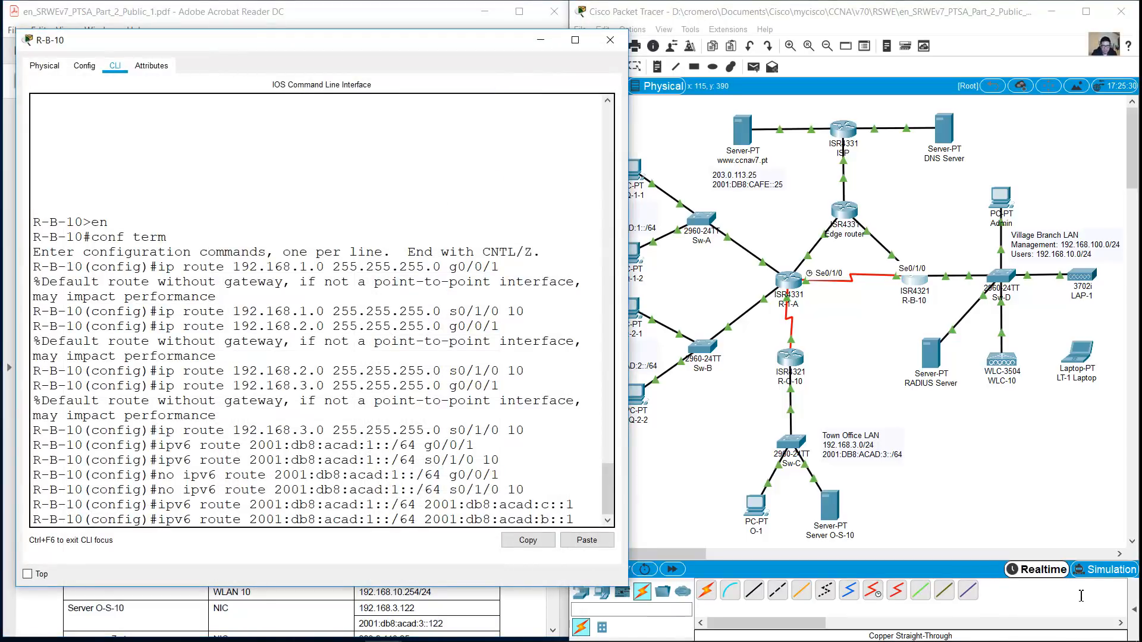
type("10")
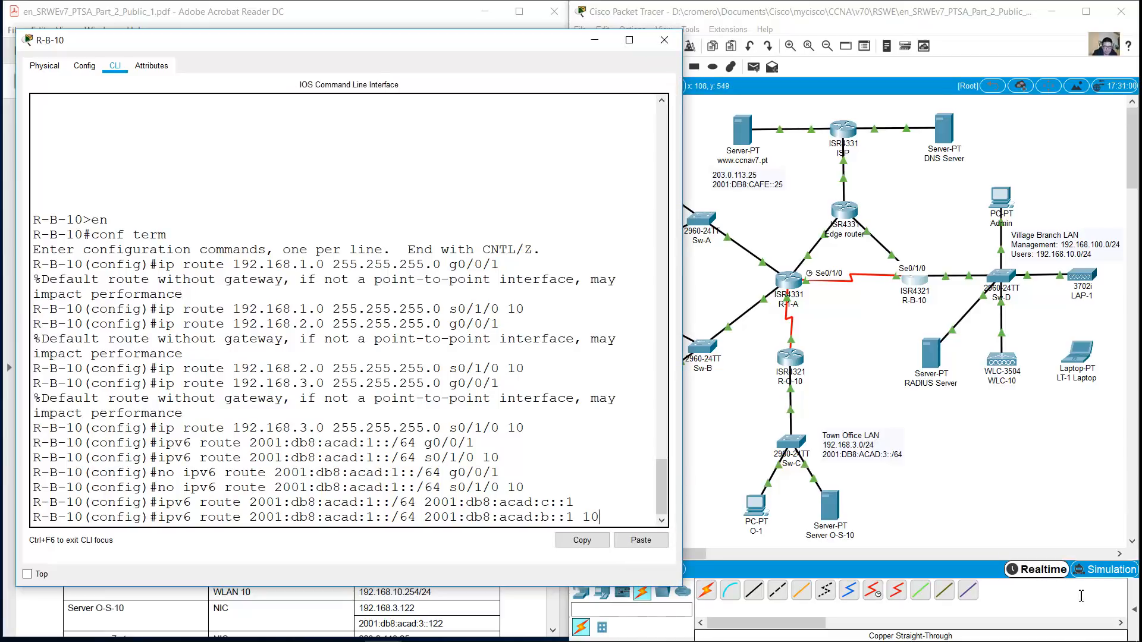
key("Return")
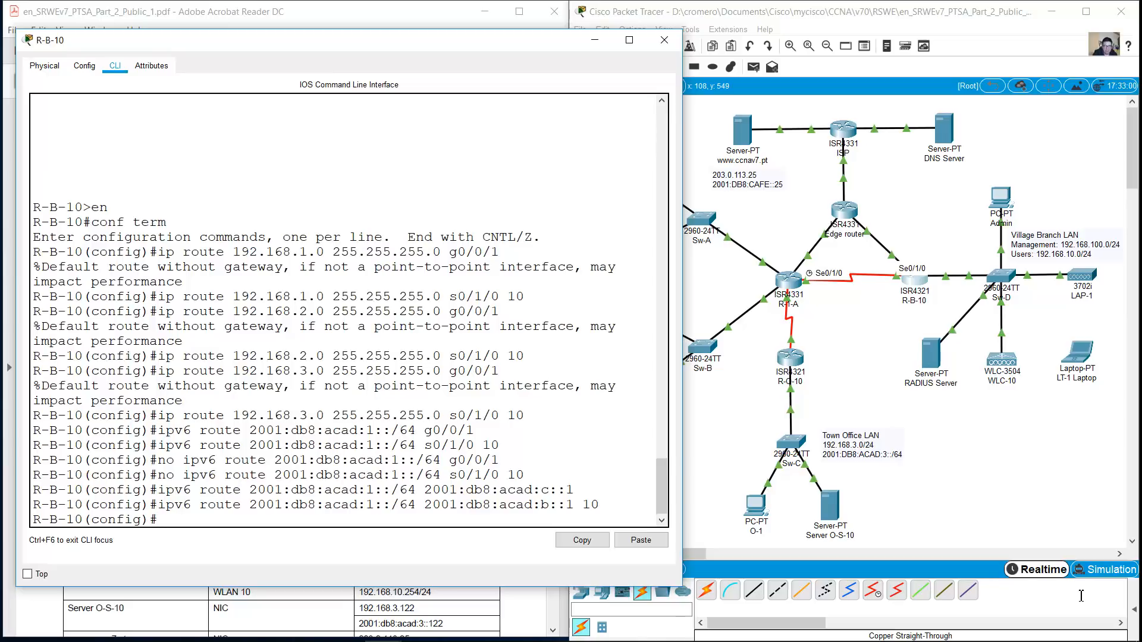
Add 2001:db8:acad:2::/64 routes via c::1 and a distance-10 floating route via b::1
key("Up")
key("Up")
key("Left")
key("Left")
key("Left")
key("Left")
key("Left")
key("Left")
key("BackSpace")
type("2")
key("Return")
key("Up")
key("Up")
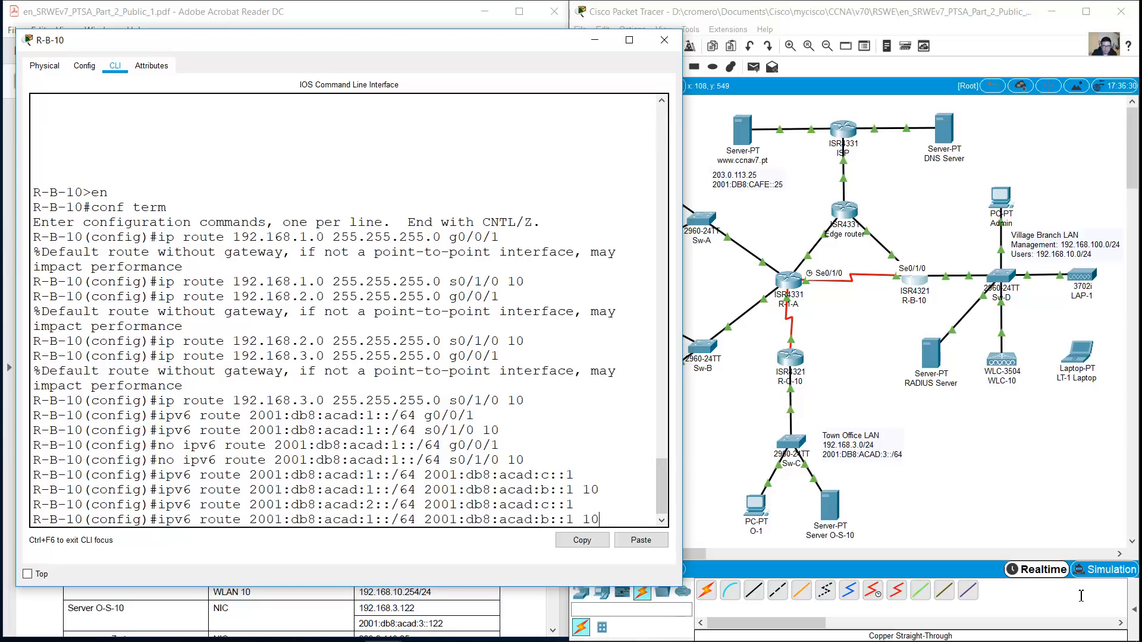
key("BackSpace")
type("2")
key("Return")
Add 2001:db8:acad:3::/64 routes via c::1 and a distance-10 floating route via b::1
key("Up")
key("Up")
key("BackSpace")
type("3::/64 2001:db8:acad:c::1")
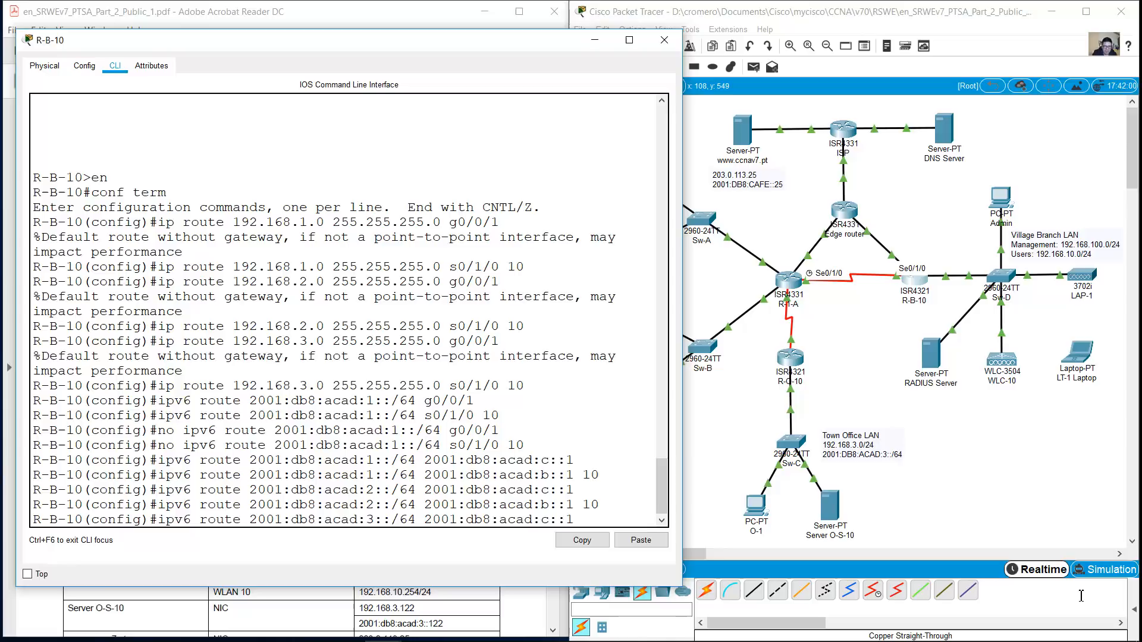
key("Return")
key("Up")
key("Up")
key("Left")
key("Left")
key("Left")
key("Left")
key("Left")
key("Left")
key("Left")
key("Left")
key("Left")
key("Left")
key("Left")
key("Left")
key("Left")
key("Left")
key("Left")
key("Left")
key("Left")
key("Left")
key("Left")
key("Left")
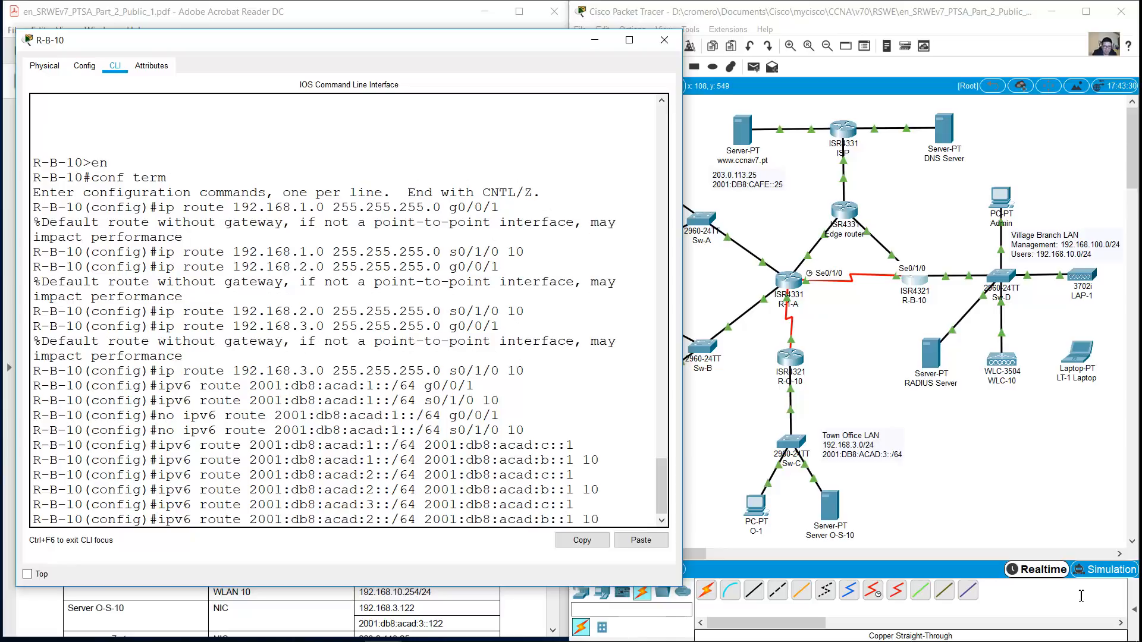
key("BackSpace")
type("3")
key("Return")
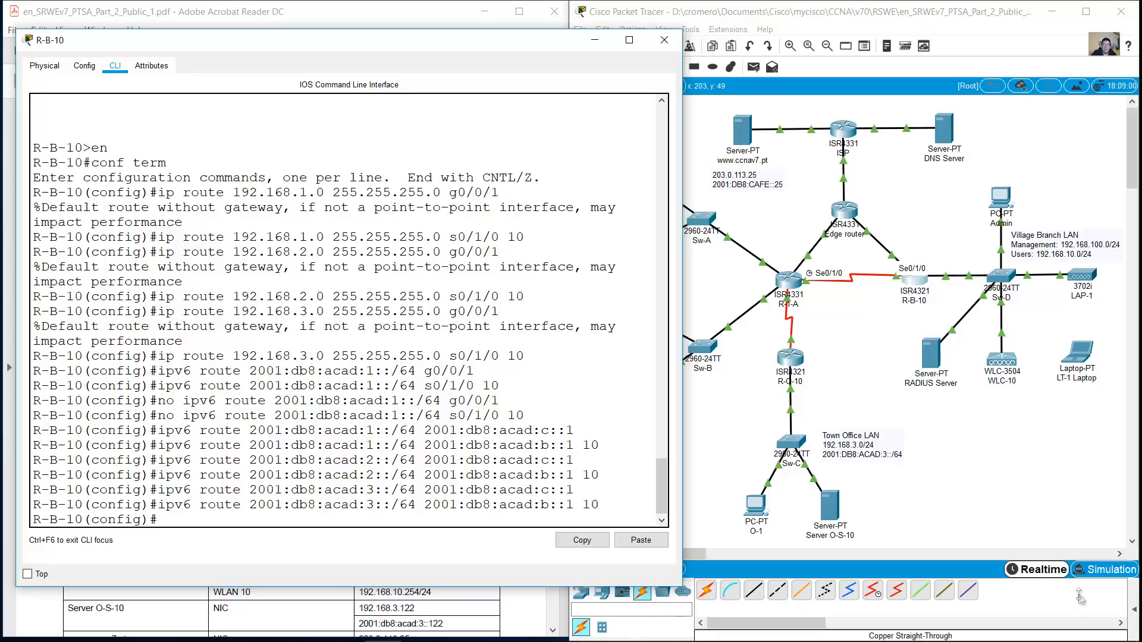
On R-1-A, enter global configuration and add a static route to 192.168.100.0/24 via g0/0/2
left_click(664, 40)
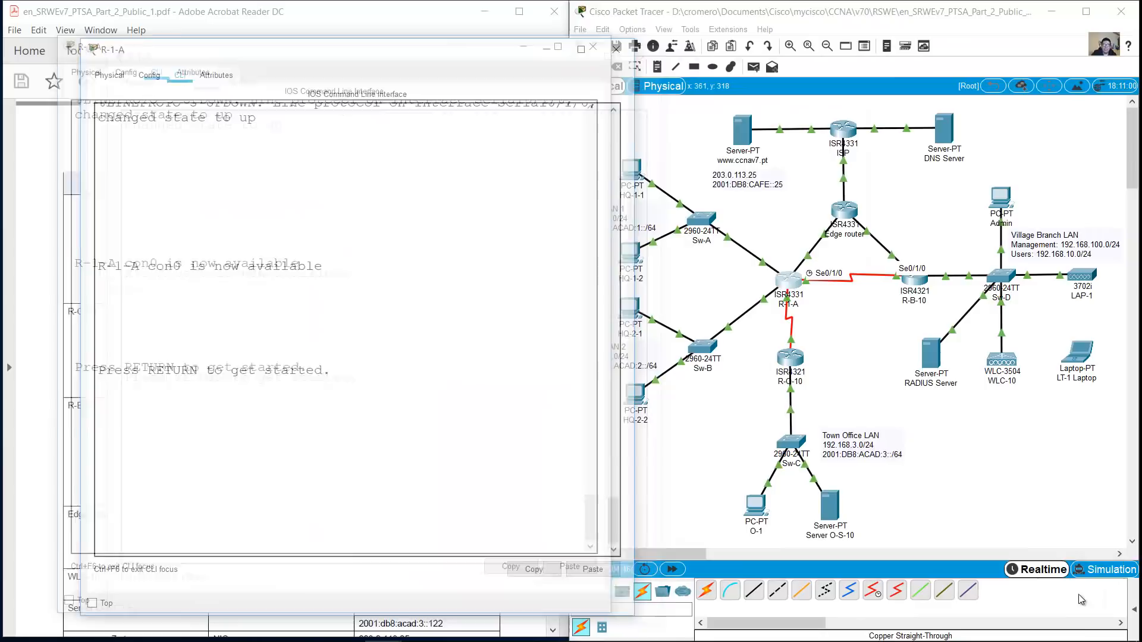
key("Return")
type("en")
key("Return")
type("conf term")
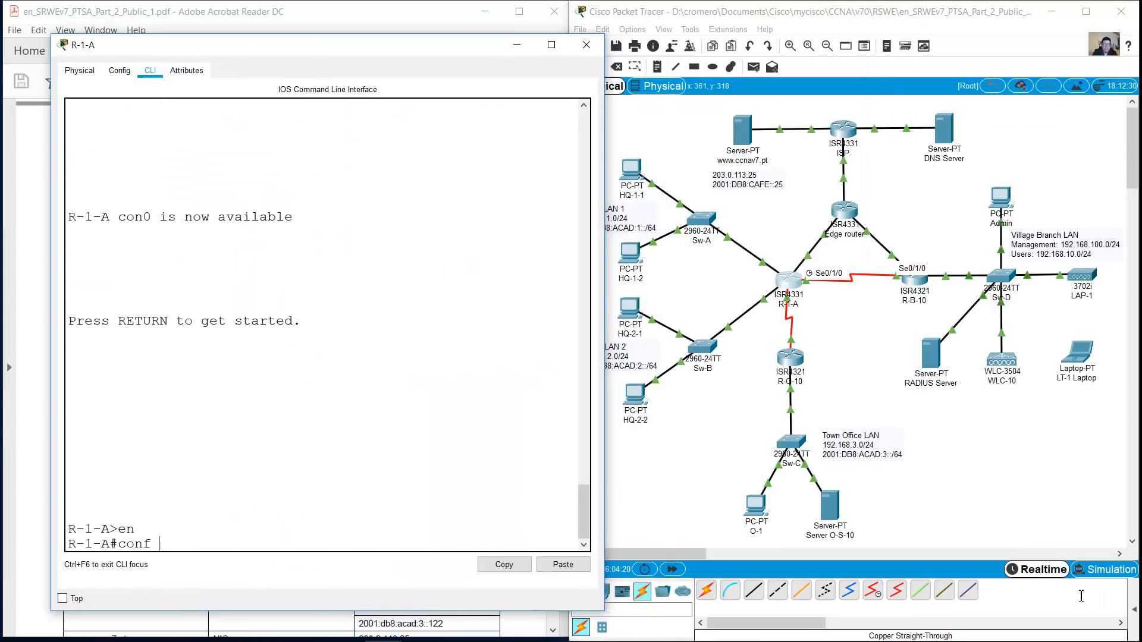
key("Return")
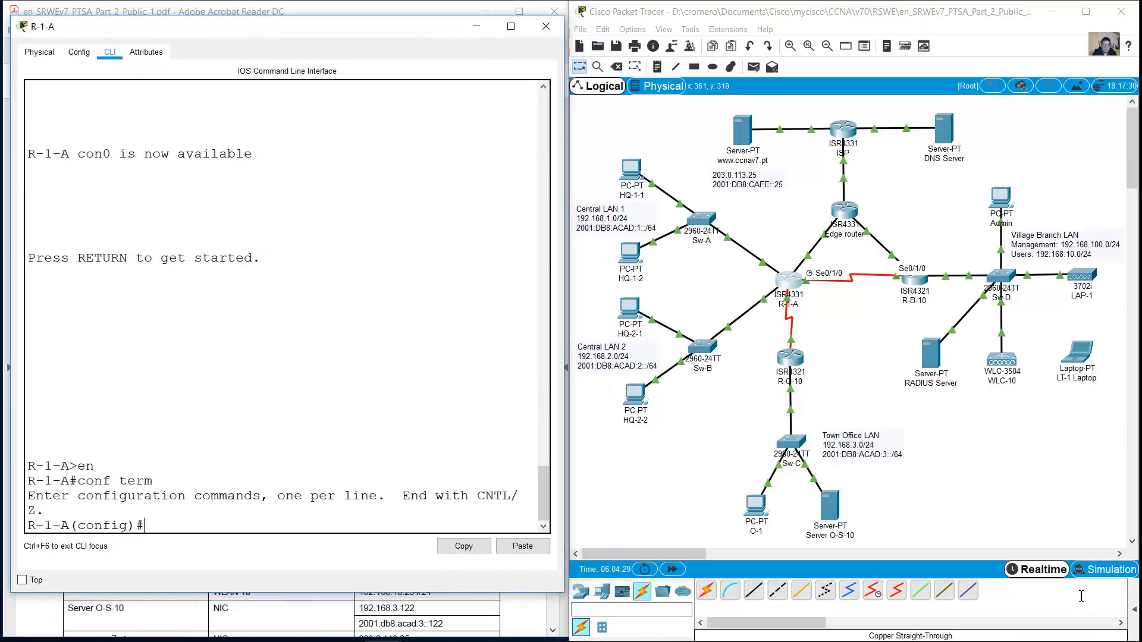
type("ip route 192.168.100.0 255.255.255")
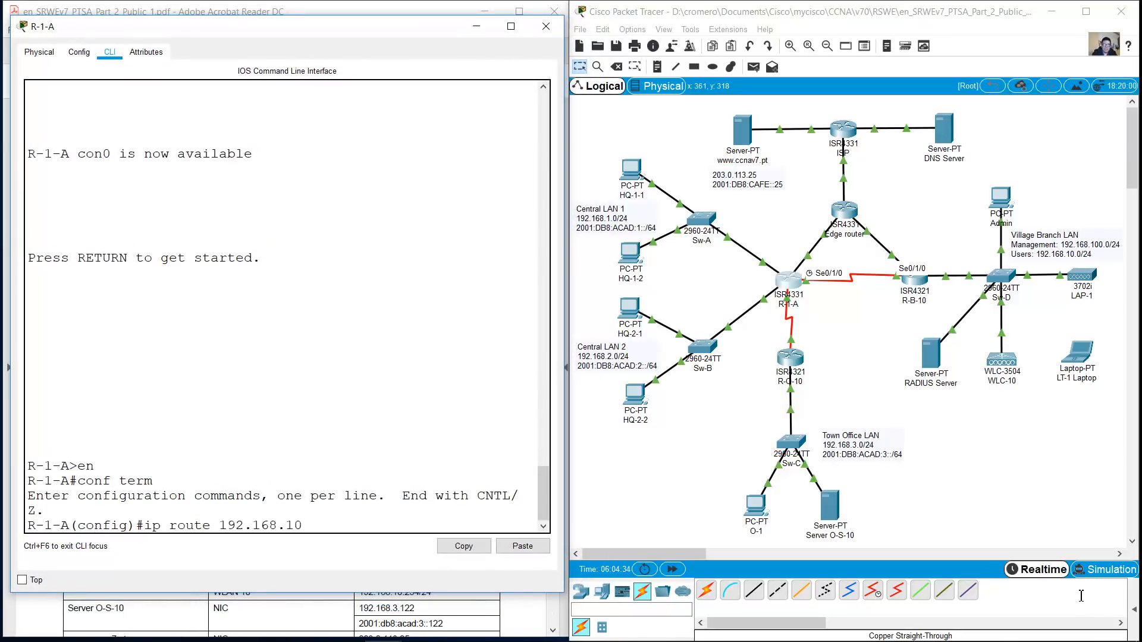
type(".0")
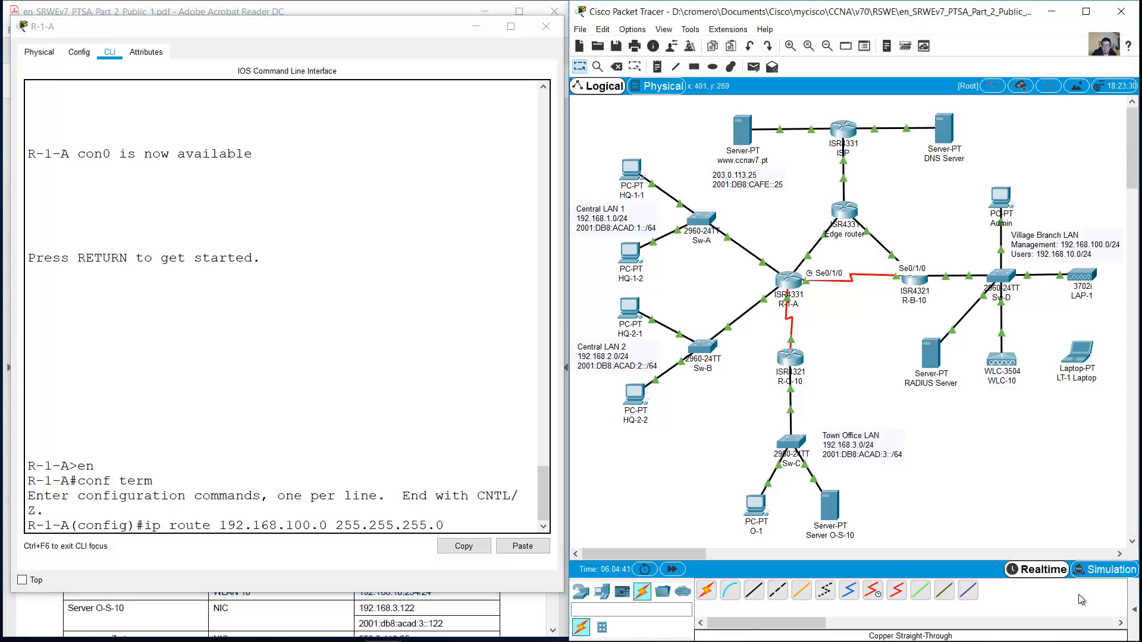
left_click_drag(564, 333, 604, 333)
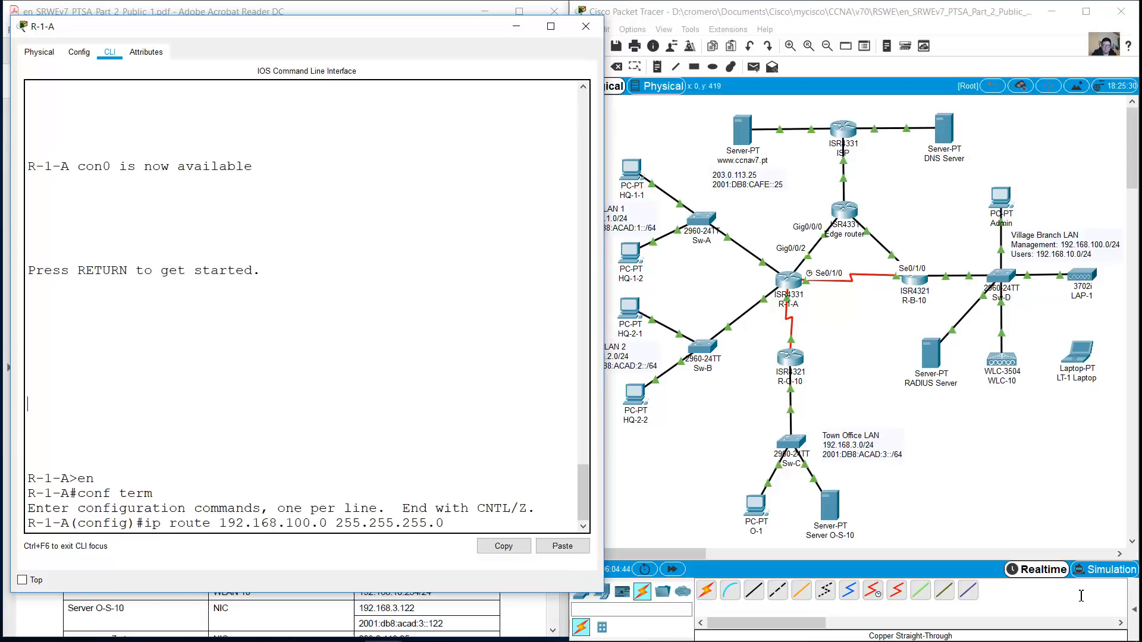
type("g0/0/2")
key("Return")
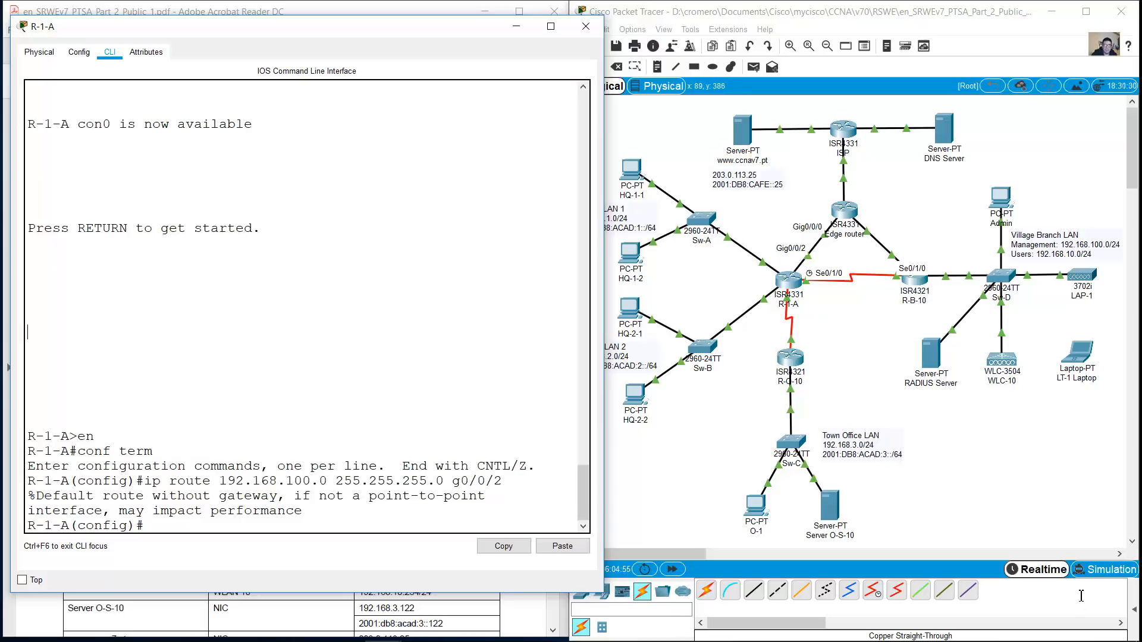
Add a floating route to 192.168.100.0/24 via s0/1/0 with distance 10
key("Up")
key("Left")
key("Left")
key("Left")
key("Left")
key("Left")
key("BackSpace")
type("s")
key("Right")
key("Right")
key("Right")
key("BackSpace")
type("1")
key("Right")
key("Right")
key("BackSpace")
type("0 10")
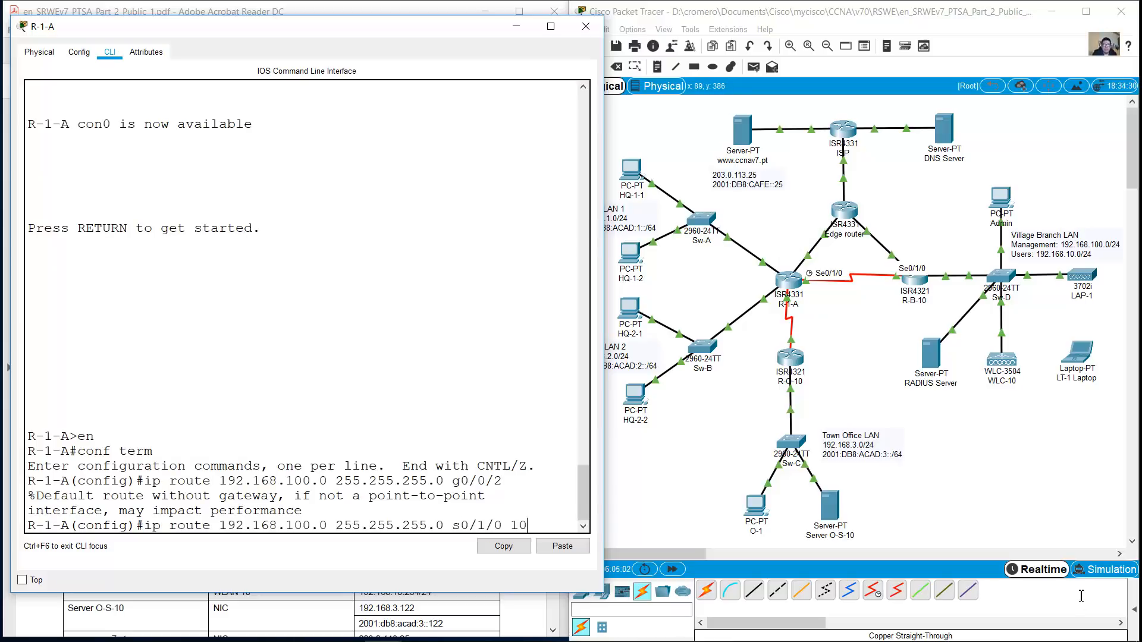
key("Return")
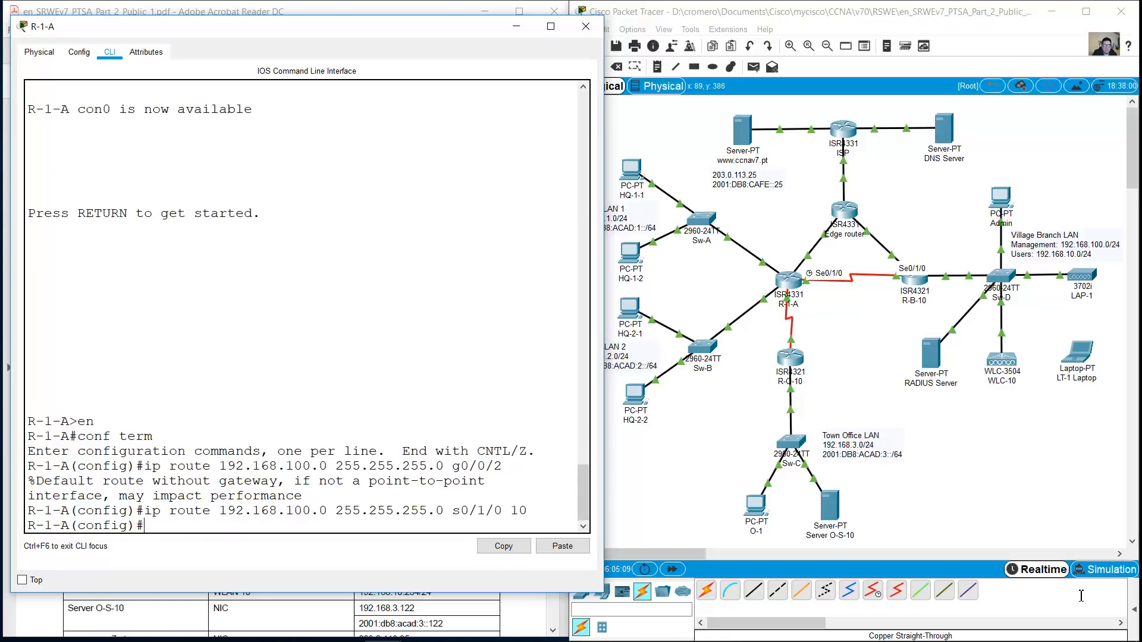
Add a static route to 172.16.1.0/24 via g0/0/2
key("Up")
key("Up")
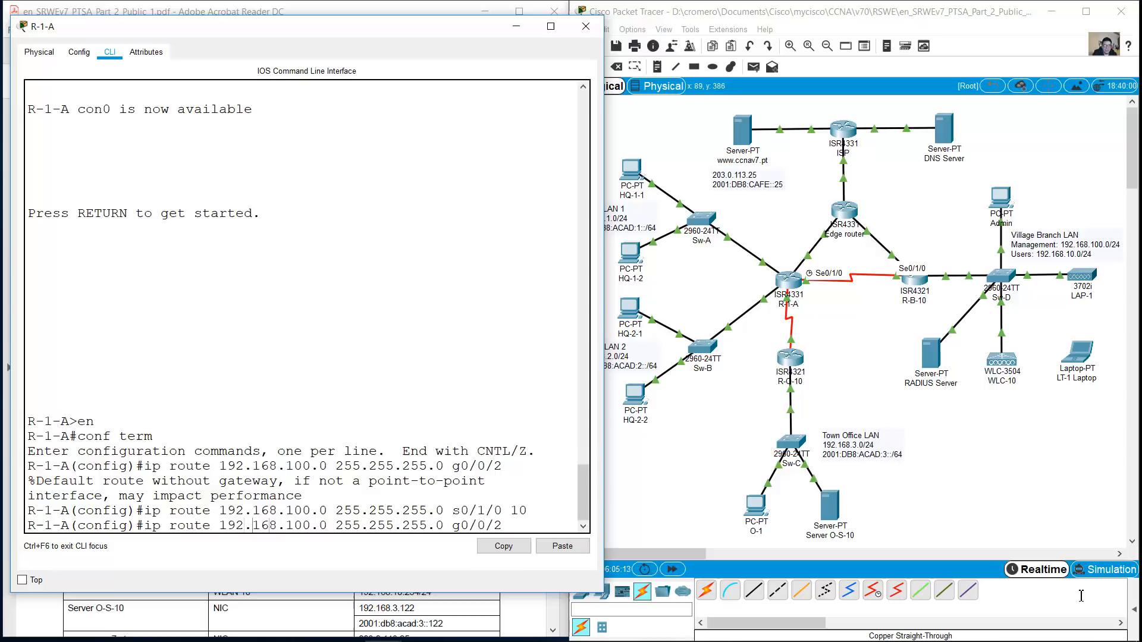
key("Left")
key("Left")
key("Left")
key("Left")
key("BackSpace")
key("BackSpace")
type("72")
key("BackSpace")
key("Right")
key("Right")
key("Right")
key("Right")
key("BackSpace")
key("BackSpace")
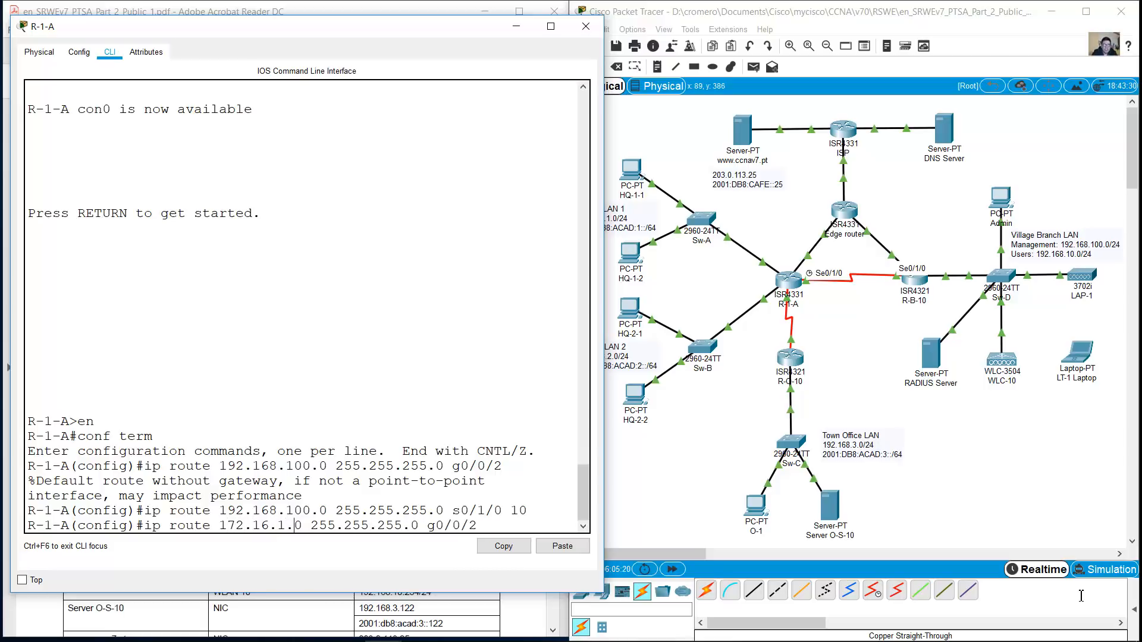
key("End")
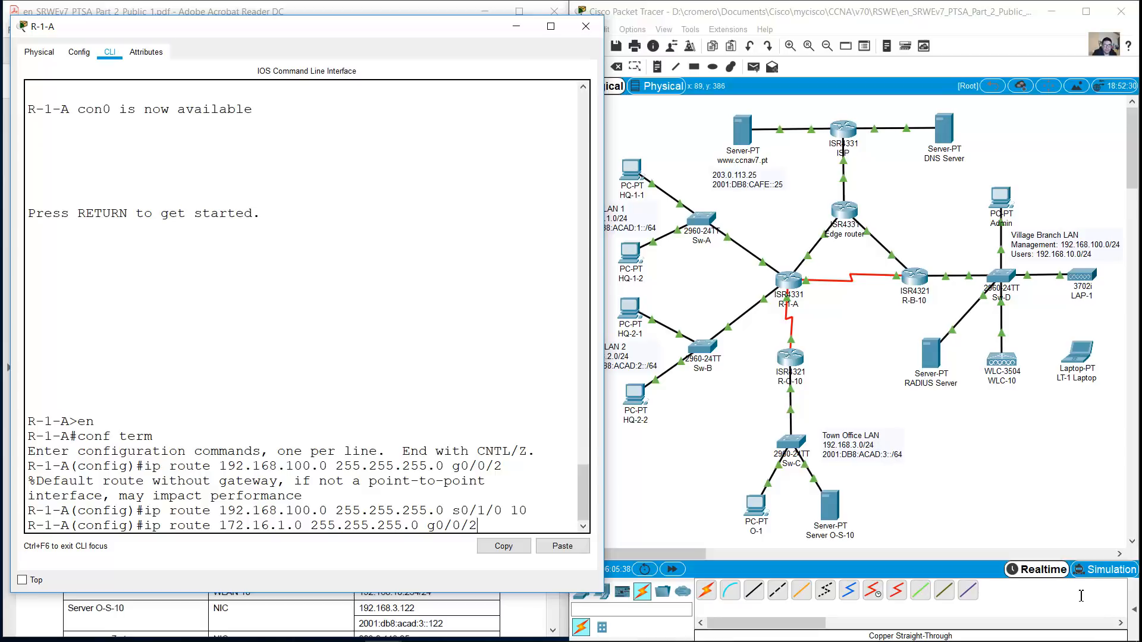
key("Return")
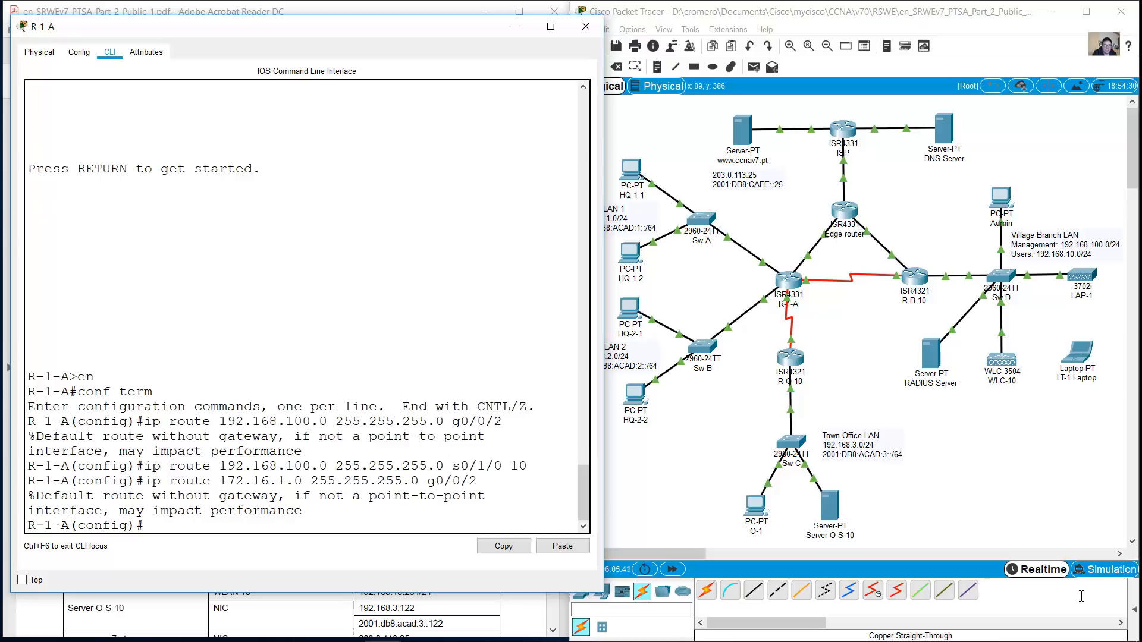
Add a floating route to 172.16.1.0/24 via s0/1/0 with distance 10
key("Up")
key("Up")
key("Left")
key("Left")
key("Left")
key("Left")
key("Left")
key("Left")
key("Left")
key("Left")
key("Left")
key("Left")
key("Left")
key("Left")
key("Left")
key("Left")
key("BackSpace")
type("7")
key("Right")
key("Right")
key("Right")
key("Right")
key("Right")
key("BackSpace")
key("Right")
key("Right")
key("Right")
key("Right")
key("BackSpace")
key("BackSpace")
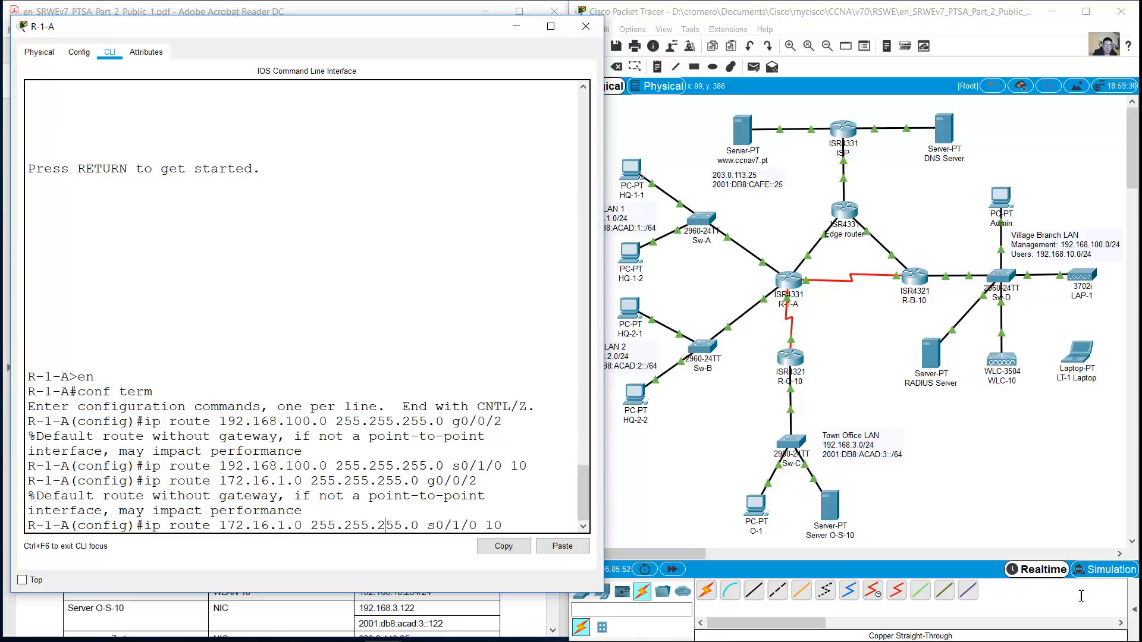
key("Return")
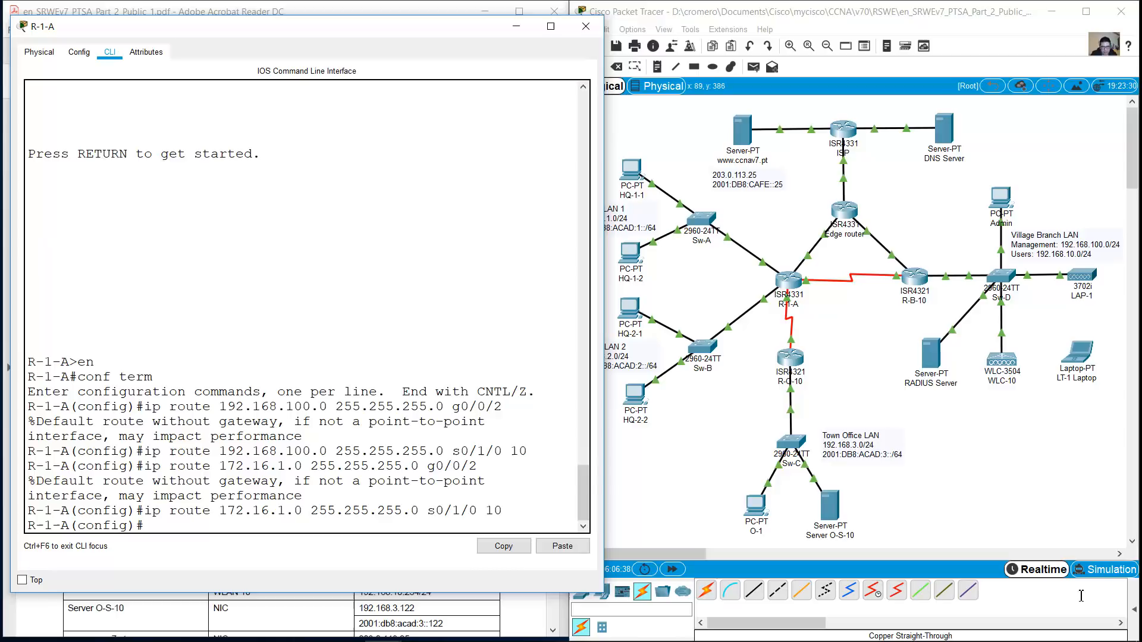
key("alt+Tab")
Scroll the lab PDF and highlight the Part 3 IPv4 static route instructions
left_click_drag(553, 269, 552, 490)
left_click_drag(94, 276, 335, 390)
left_click(334, 391)
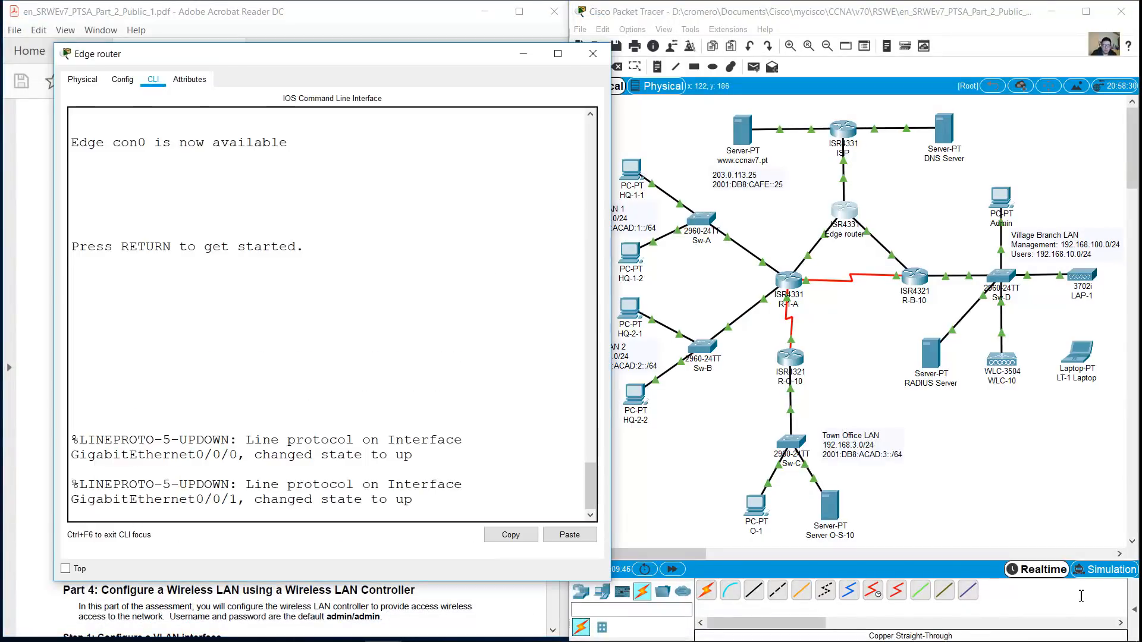
On Edge, enter configuration mode and route 192.168.1.0/24 via g0/0/0, with a distance-10 backup via g0/0/1
key("Return")
type("e")
key("Return")
type("ncon")
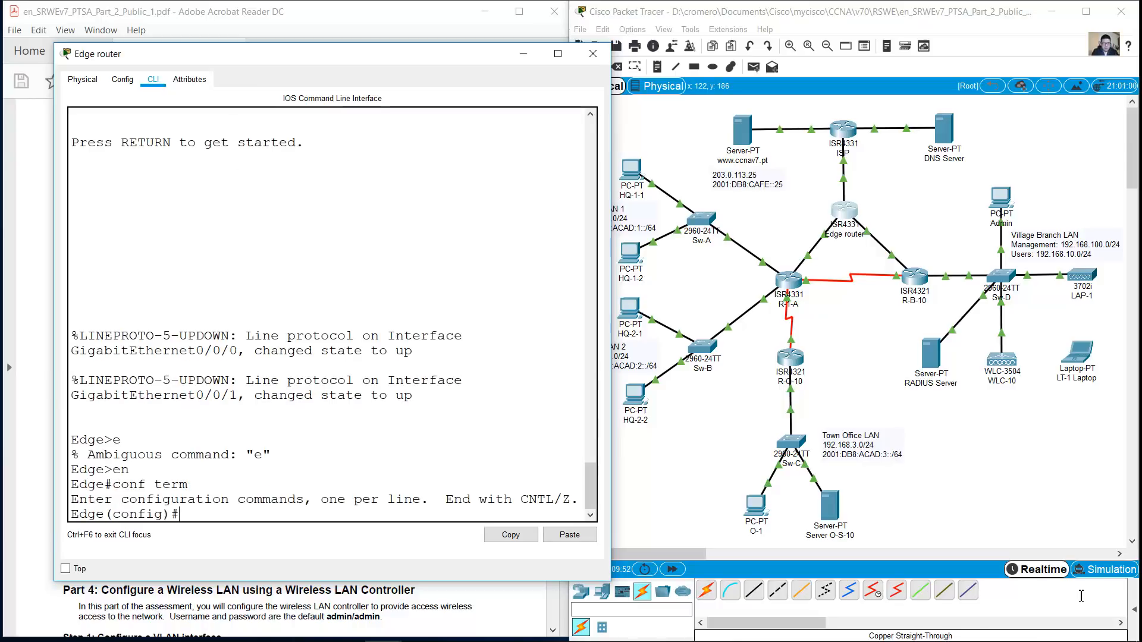
type("ip route 192.168.1.0 255.255.255.0 g0/0/0")
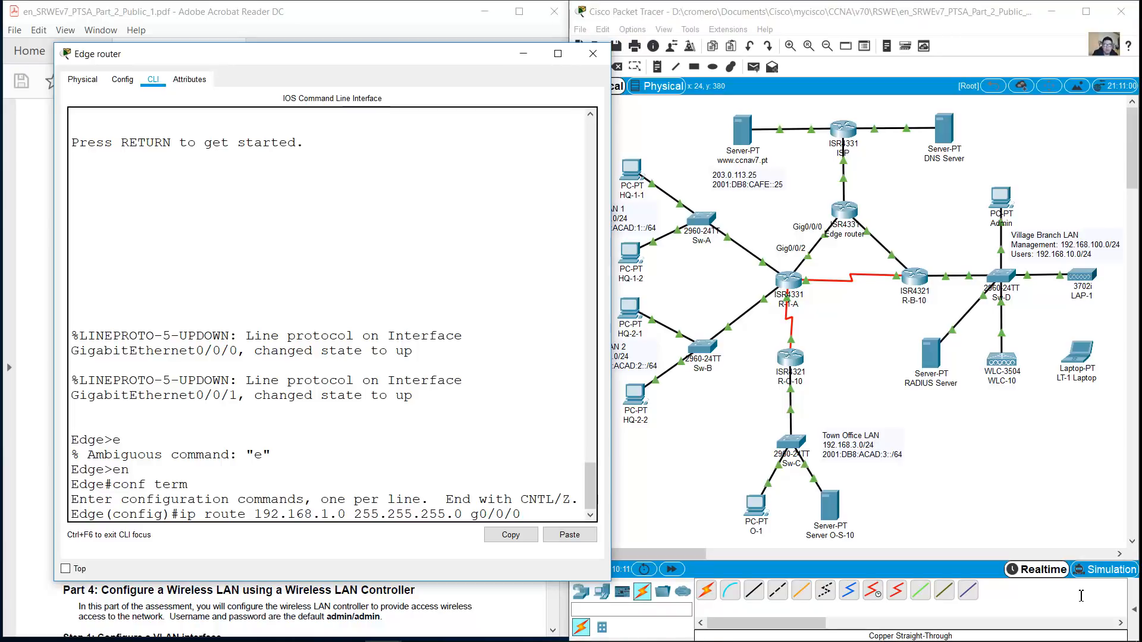
key("Return")
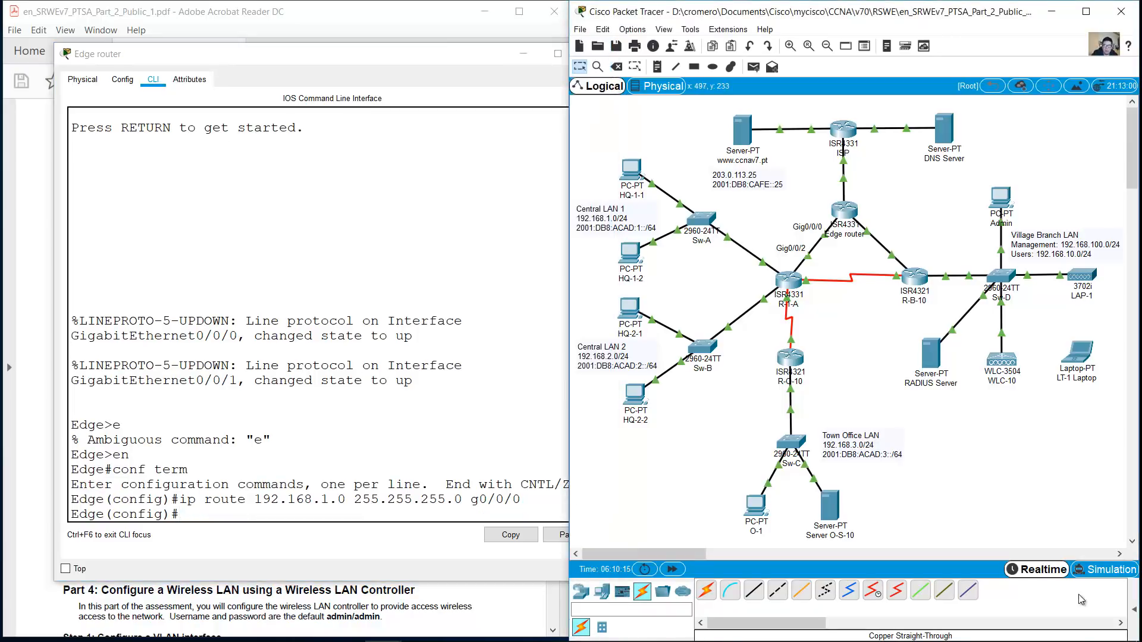
key("Up")
key("Left")
key("Left")
key("Left")
key("Left")
key("Left")
key("Left")
key("Left")
key("Left")
key("Left")
key("BackSpace")
type("1 10")
key("Return")
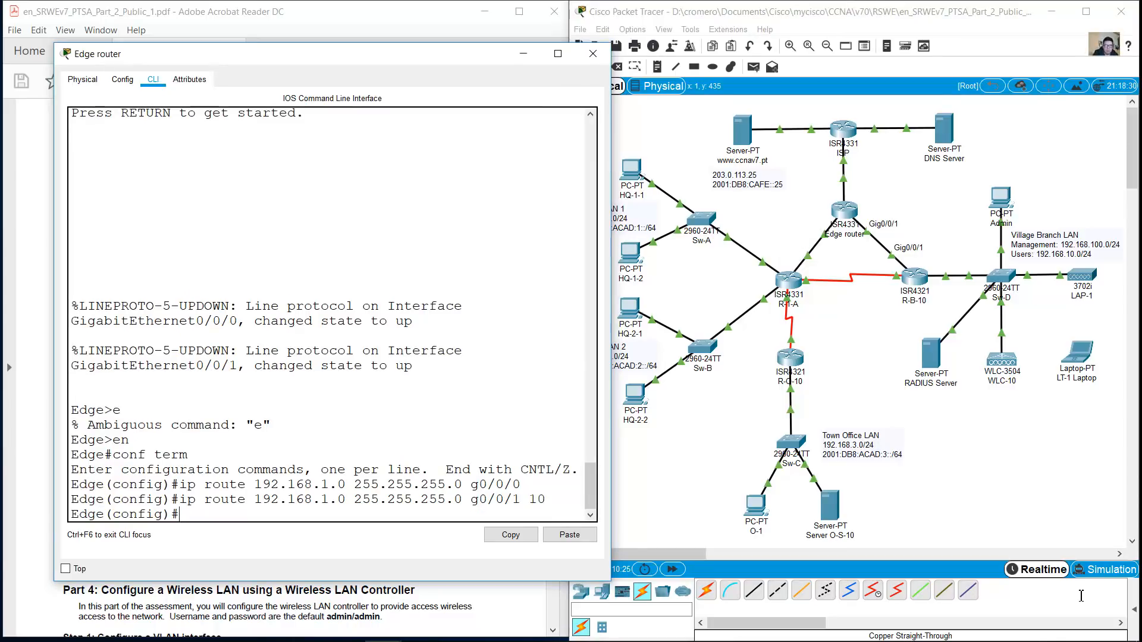
Add a route to 192.168.2.0/24 via g0/0/0 with a distance-10 backup via g0/0/1
key("Up")
key("Up")
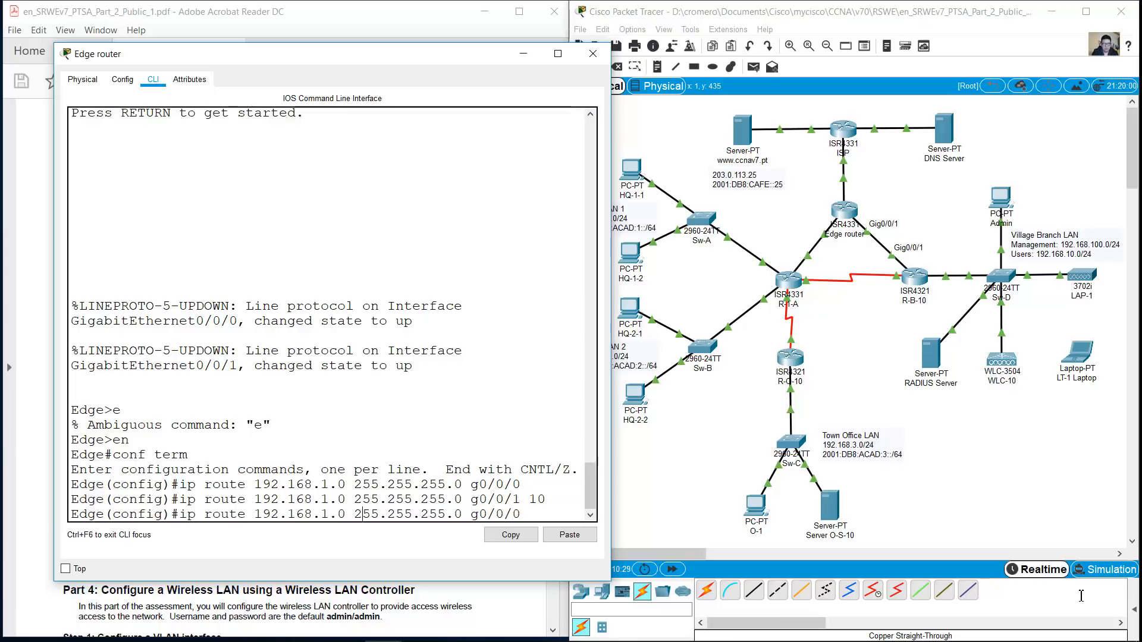
key("BackSpace")
type("2")
key("Return")
key("Up")
key("Up")
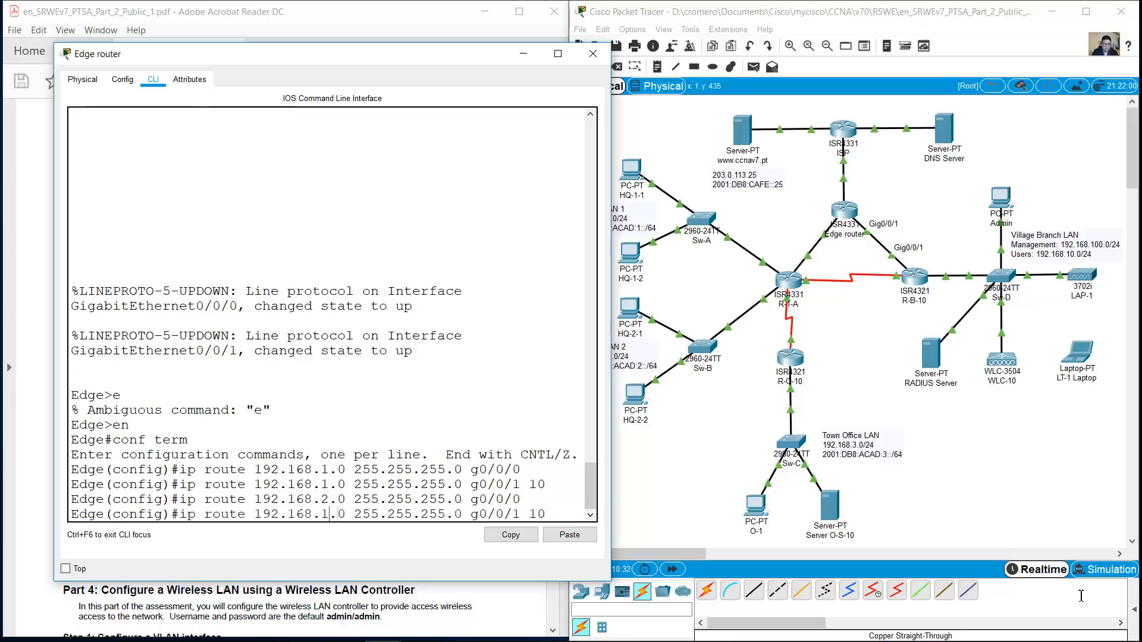
key("BackSpace")
type("2")
key("Return")
Add a route to 192.168.3.0/24 via g0/0/0 with a distance-10 backup via g0/0/1
key("Up")
key("Up")
key("Left")
key("Left")
key("Left")
key("Left")
key("Left")
key("Left")
key("Left")
key("Left")
key("Left")
key("Left")
key("Left")
key("Left")
key("Left")
key("Left")
key("Left")
key("Left")
key("Left")
key("Left")
key("Left")
key("Left")
key("Left")
key("Left")
key("Left")
key("BackSpace")
type("3")
key("Return")
key("Up")
key("Up")
key("Left")
key("Left")
key("Left")
key("Left")
key("Left")
key("Left")
key("Left")
key("Left")
key("Left")
key("Left")
key("Left")
key("Left")
key("Left")
key("Left")
key("Left")
key("Left")
key("Left")
key("Left")
key("Left")
key("Left")
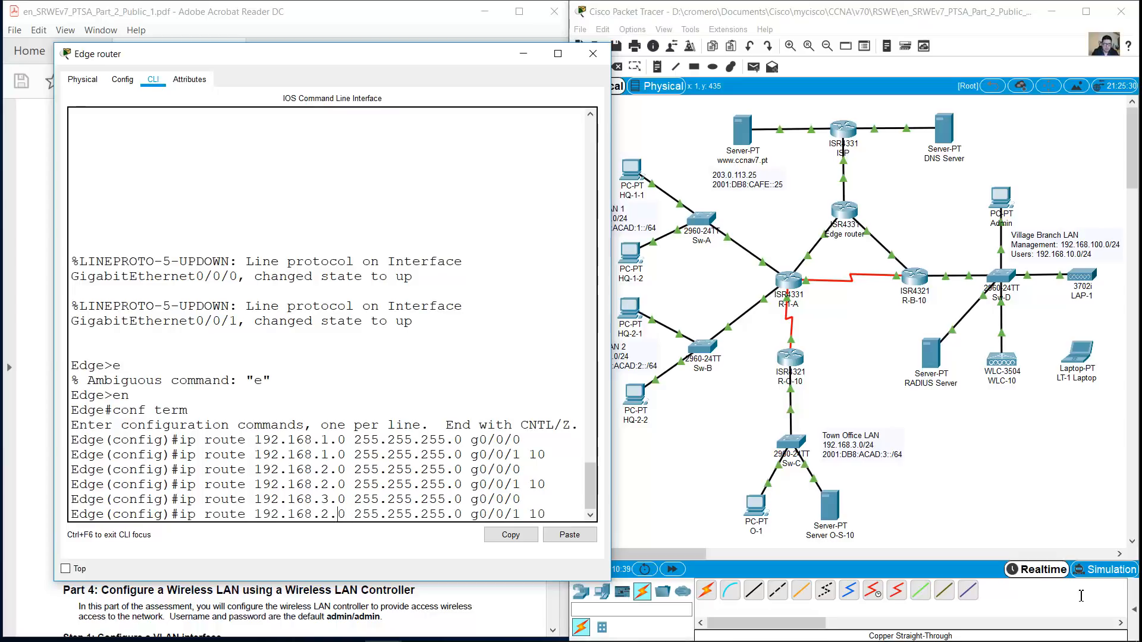
key("Left")
key("BackSpace")
type("3")
key("Return")
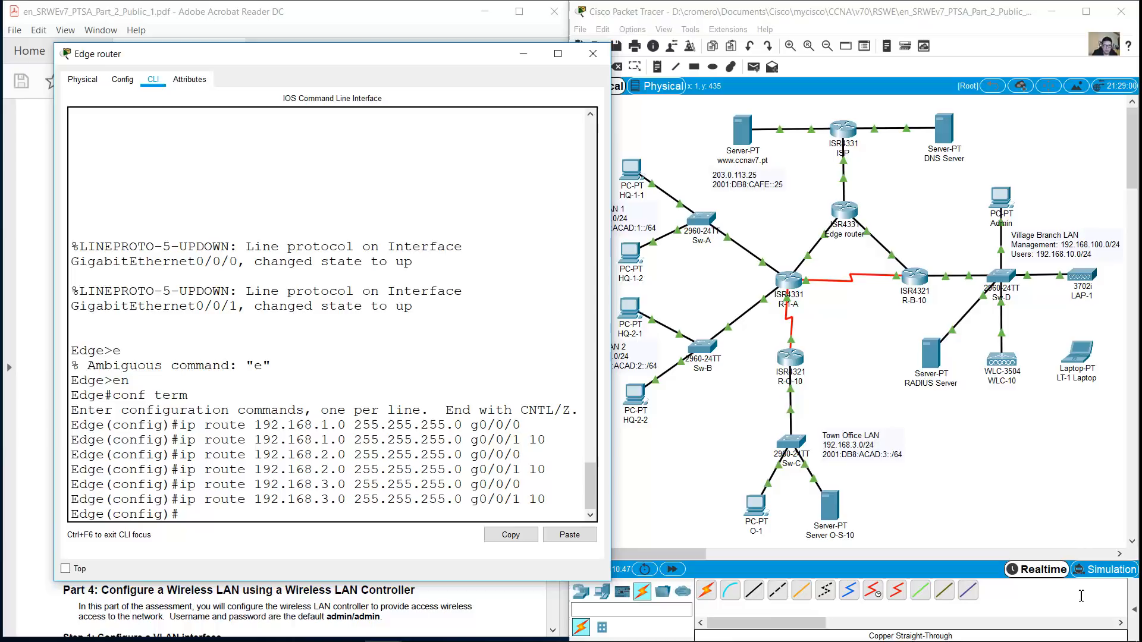
Add a route to 192.168.10.0/24 via g0/0/1 with a distance-10 backup via g0/0/0
key("Up")
key("Up")
key("Left")
key("BackSpace")
type("10")
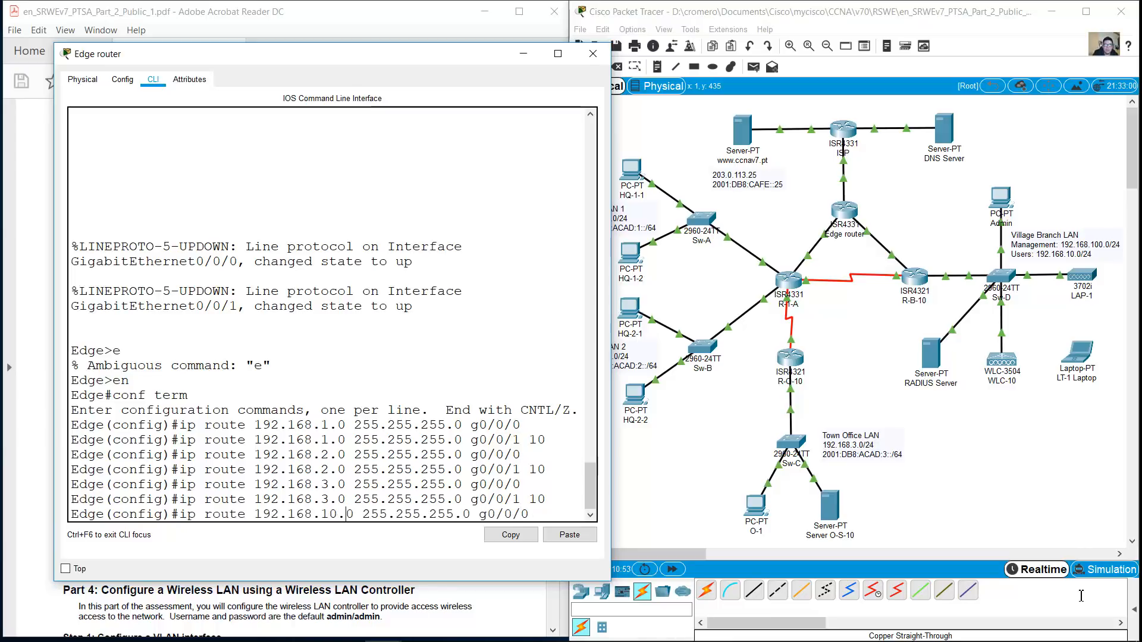
key("End")
key("BackSpace")
type("1")
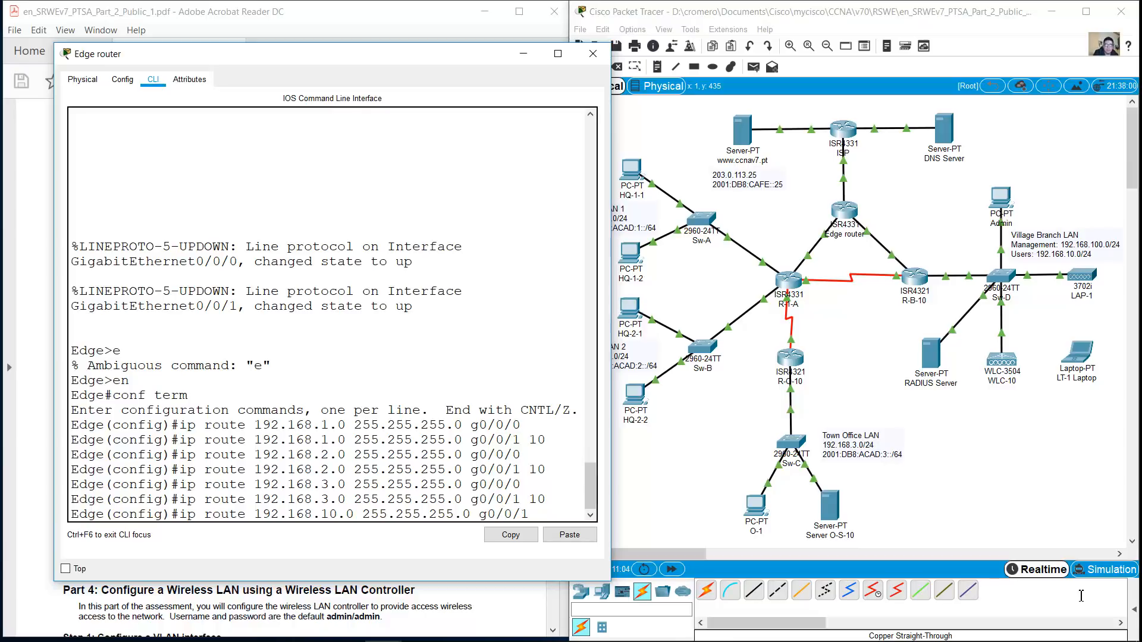
key("Return")
key("Up")
key("Up")
key("Left")
key("Left")
key("Left")
key("Left")
key("Left")
key("Left")
key("Left")
key("Left")
key("Left")
key("Left")
key("Left")
key("Left")
key("Left")
key("Left")
key("Left")
key("Left")
key("Left")
key("Left")
key("Left")
key("Left")
key("Left")
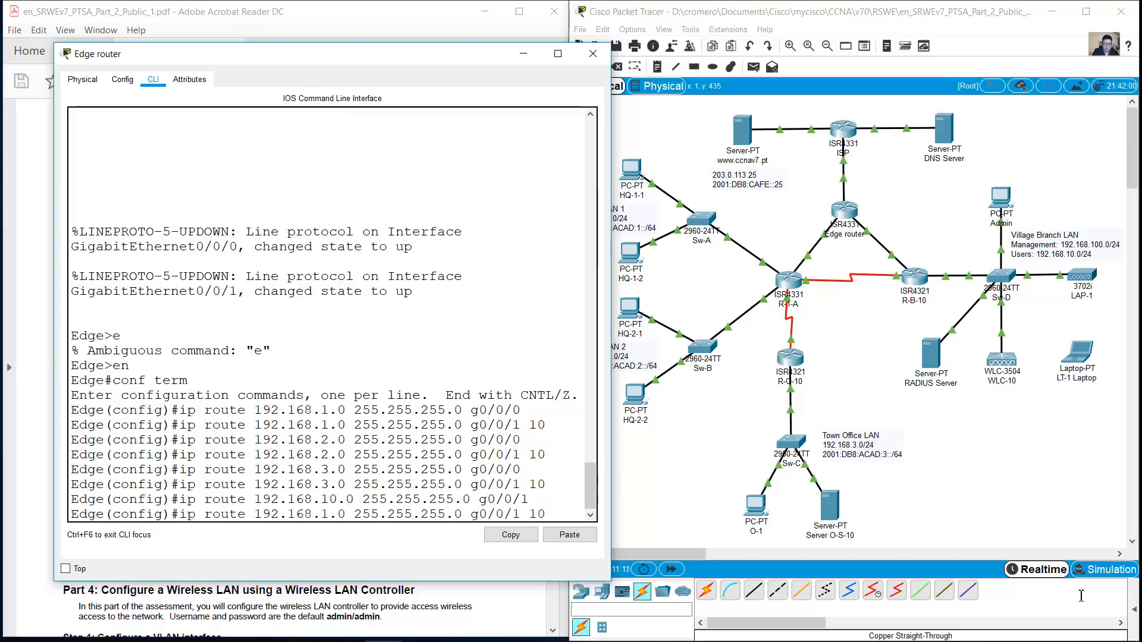
key("BackSpace")
type("10")
key("Right")
key("Right")
key("Right")
key("Right")
key("Right")
key("Right")
key("Right")
key("Right")
key("Right")
key("Right")
key("Right")
key("Right")
key("Right")
key("Right")
key("Right")
key("Right")
key("Right")
key("Right")
key("Right")
key("Right")
key("BackSpace")
type("0")
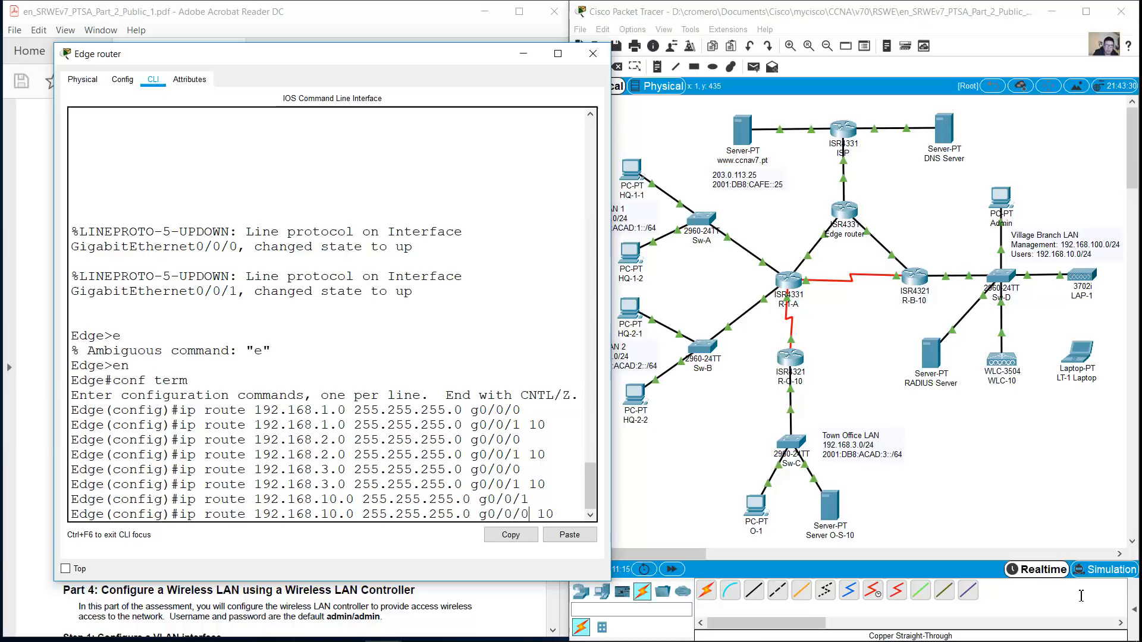
key("Return")
Add a route to 192.168.100.0/24 via g0/0/1 with a distance-10 backup via g0/0/0
key("Up")
key("Up")
key("Left")
key("Left")
key("Left")
key("Left")
key("Left")
key("Left")
key("Left")
key("Left")
key("Left")
key("Left")
key("Left")
key("Left")
key("Left")
key("Left")
key("Left")
key("Left")
key("Left")
key("Left")
key("Left")
key("Left")
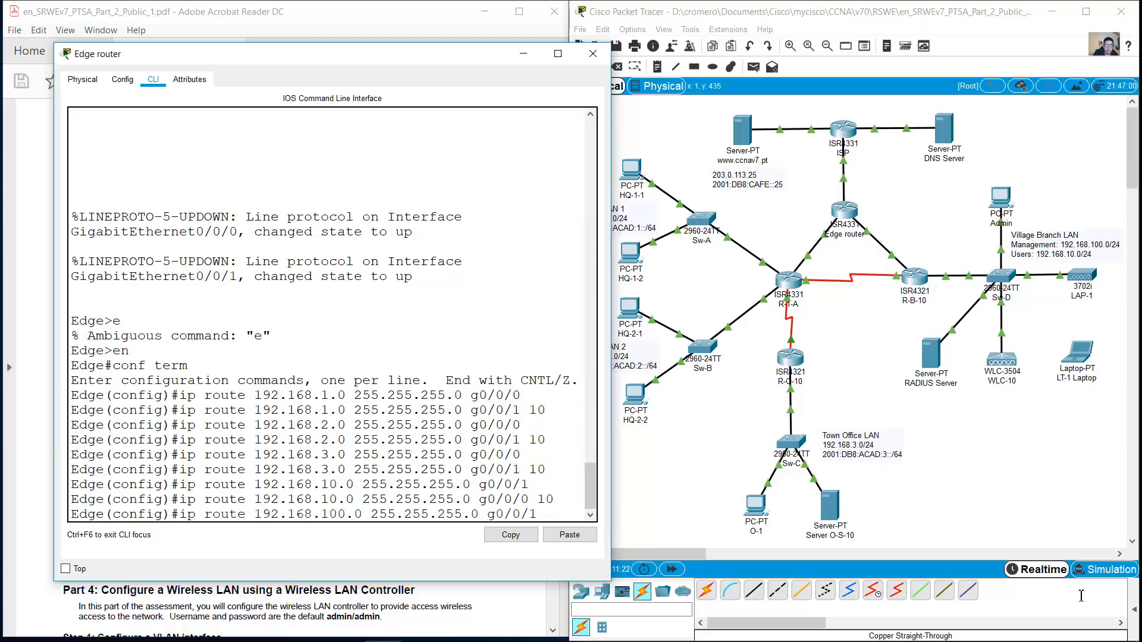
type("0")
key("Return")
key("Up")
key("Up")
key("Left")
key("Left")
key("Left")
key("Left")
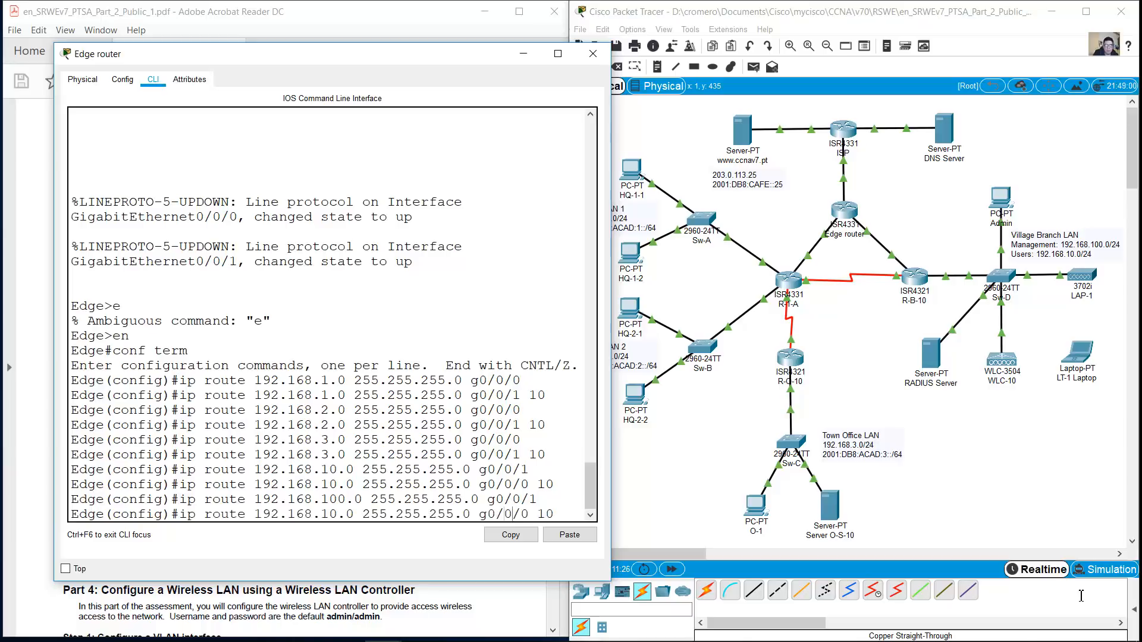
type("0")
key("Right")
key("Right")
key("Right")
key("Right")
key("Right")
key("Right")
key("Right")
key("Right")
key("Right")
key("Right")
key("Right")
key("Right")
key("Right")
key("Right")
key("Right")
key("Right")
key("Right")
key("Right")
key("Right")
key("Right")
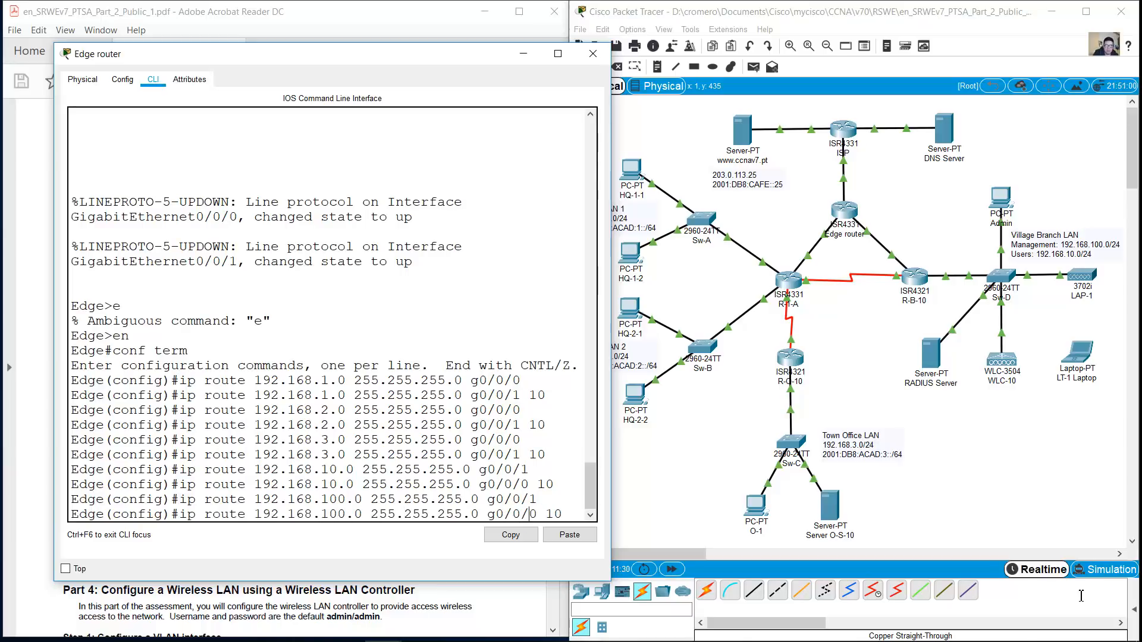
key("Return")
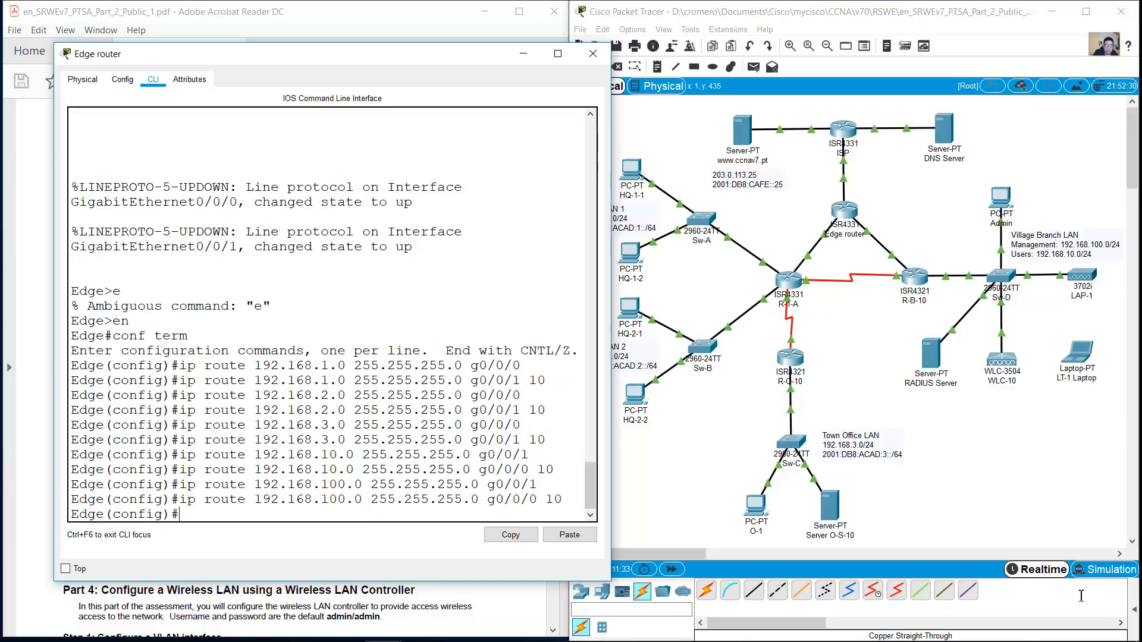
Add a static route to 172.16.1.0/24 via g0/0/1
key("Up")
key("Up")
key("Left")
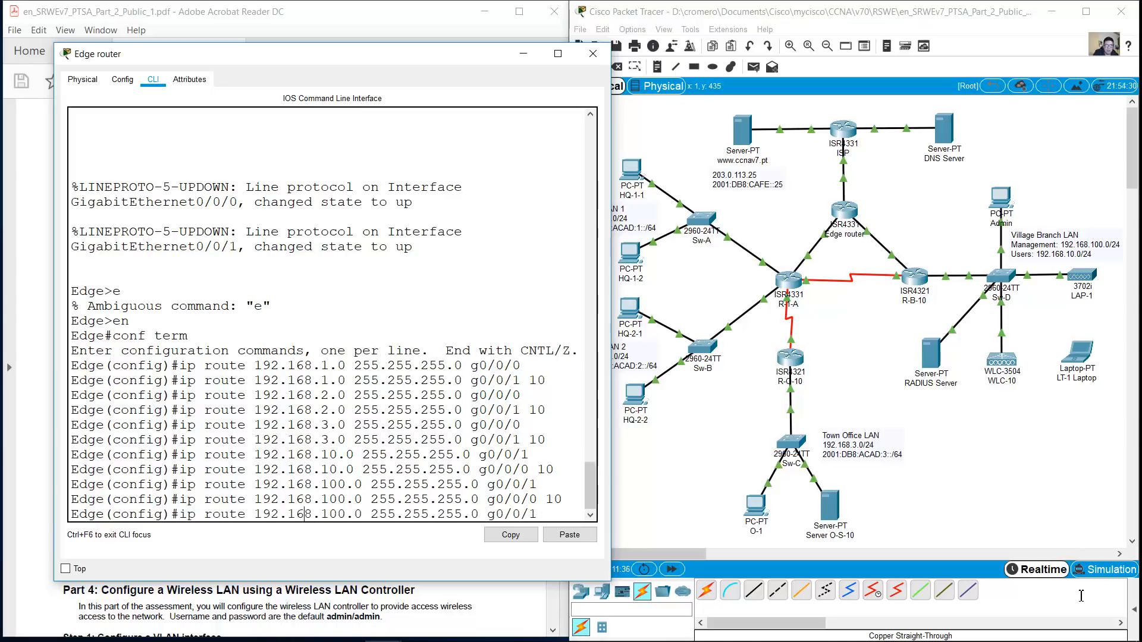
key("BackSpace")
type("7")
key("BackSpace")
key("Right")
key("Right")
key("Right")
key("Right")
key("BackSpace")
key("BackSpace")
key("Right")
key("Right")
key("Right")
key("Right")
key("Right")
key("Right")
key("Right")
key("Right")
key("Right")
key("Return")
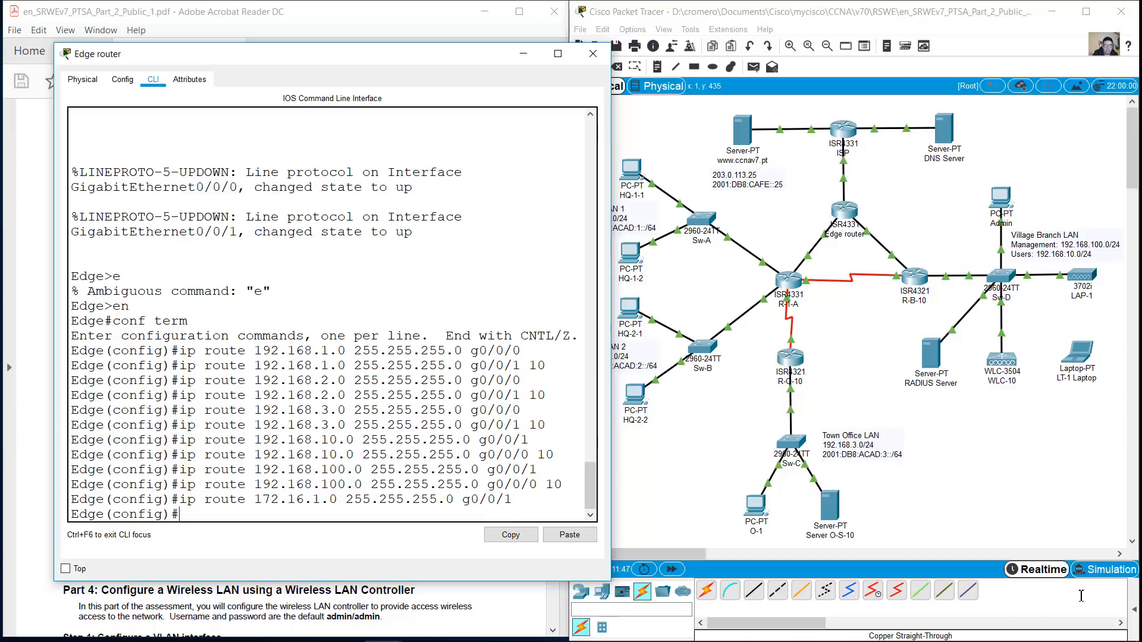
Add a floating route to 172.16.1.0/24 via g0/0/0 with distance 10
left_click(1082, 600)
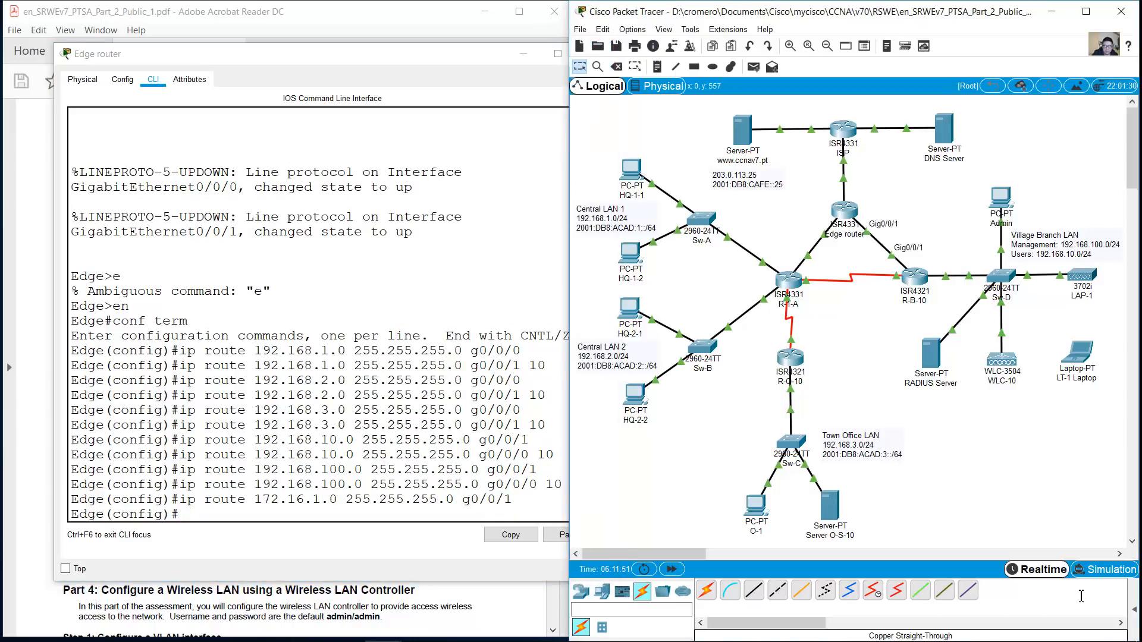
key("alt+Tab")
key("Up")
key("Up")
key("Left")
key("Left")
key("Left")
key("Left")
key("Left")
key("Left")
key("Left")
key("Left")
key("Left")
key("Left")
key("Left")
key("Left")
key("Left")
key("Left")
key("Left")
key("Left")
key("Left")
key("Left")
key("Left")
key("Left")
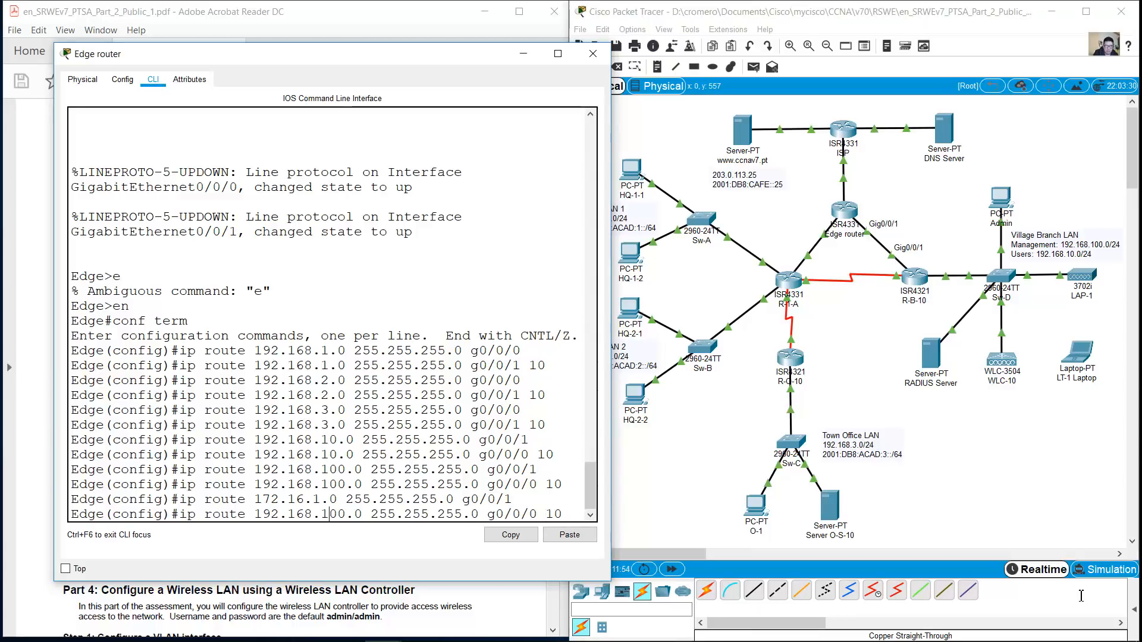
key("BackSpace")
key("Left")
key("Left")
key("Left")
key("Left")
key("BackSpace")
type("7")
key("Right")
key("Right")
key("Right")
key("Right")
key("Right")
key("Right")
key("Right")
key("Right")
key("BackSpace")
key("BackSpace")
key("Right")
key("Right")
key("Right")
key("Right")
key("Right")
key("Right")
key("Right")
key("Right")
key("Right")
key("Right")
key("Right")
key("Right")
key("Right")
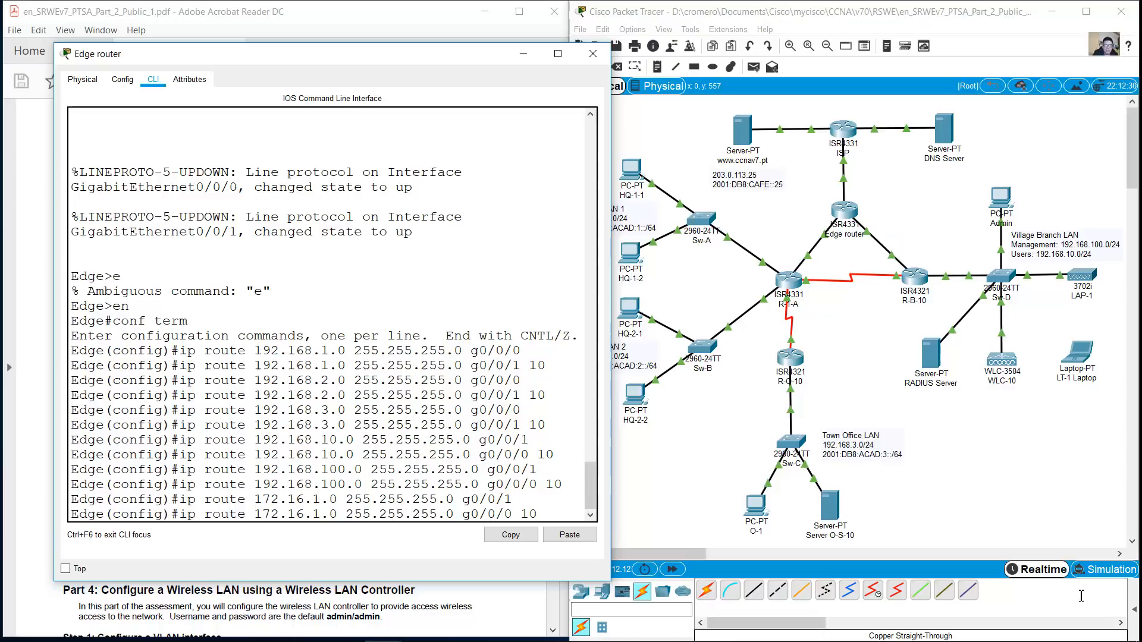
key("Return")
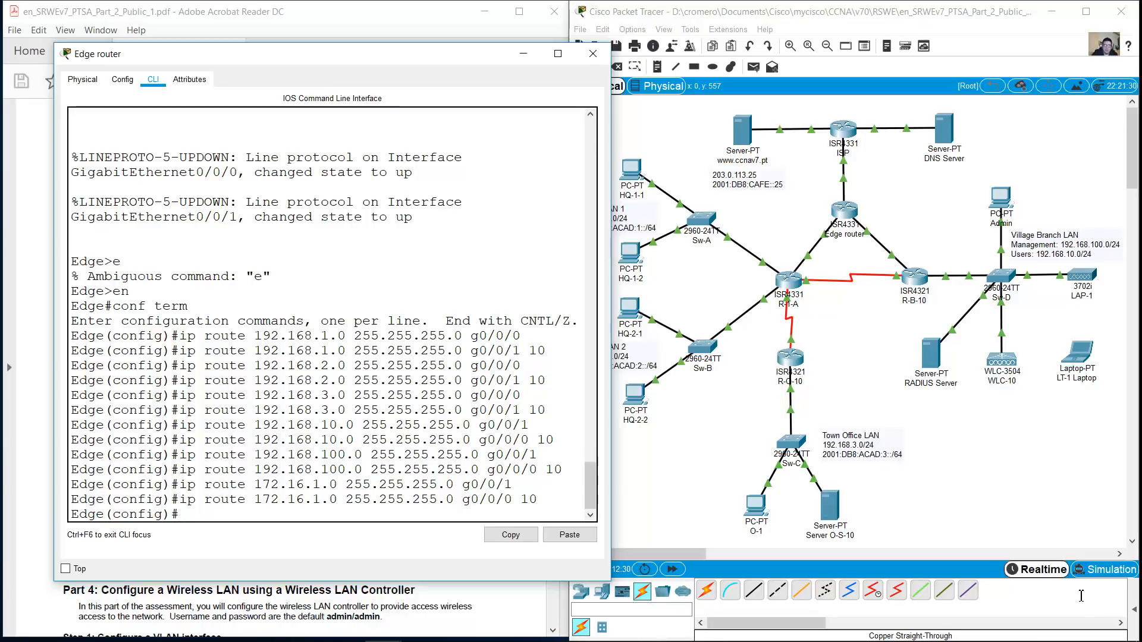
left_click_drag(55, 464, 13, 464)
On Edge, route 2001:db8:acad:1::/64 via acad:a::1, plus a distance-10 backup via acad:c::2
type("ipv6 route ")
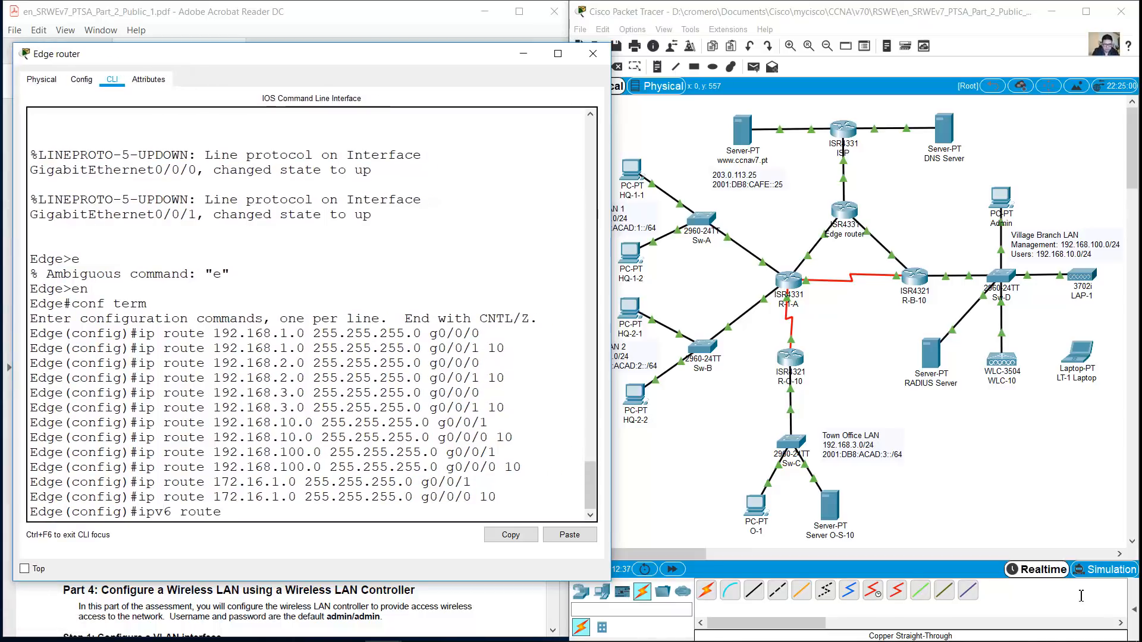
type("2001:db8:acad:1::/64")
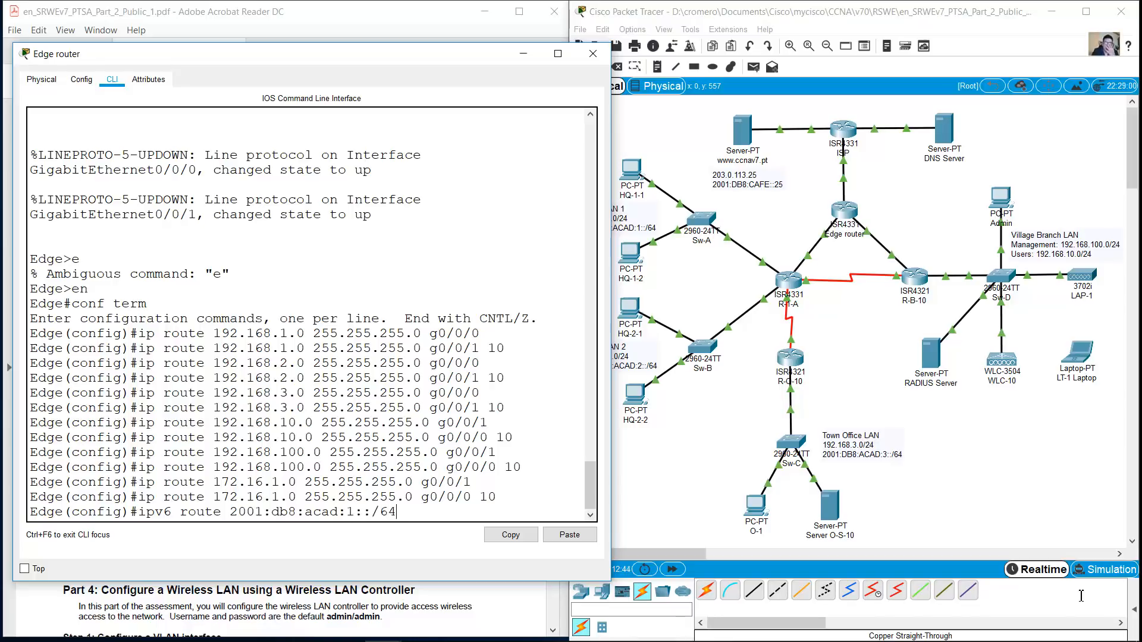
type(" 2001:db8:acad:a::1")
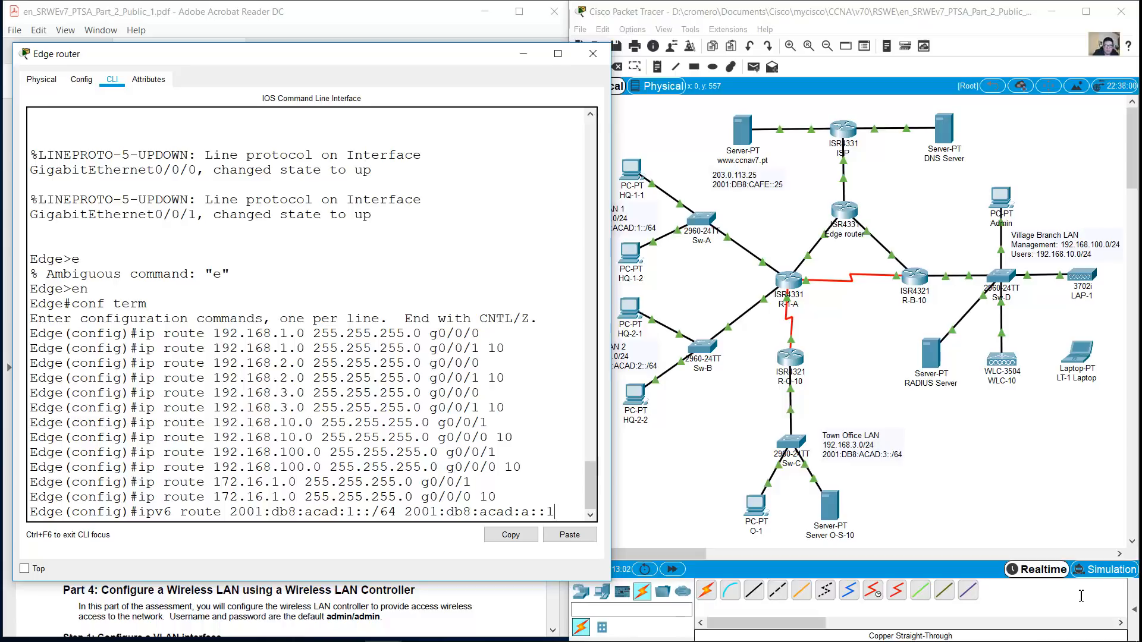
left_click(1081, 598)
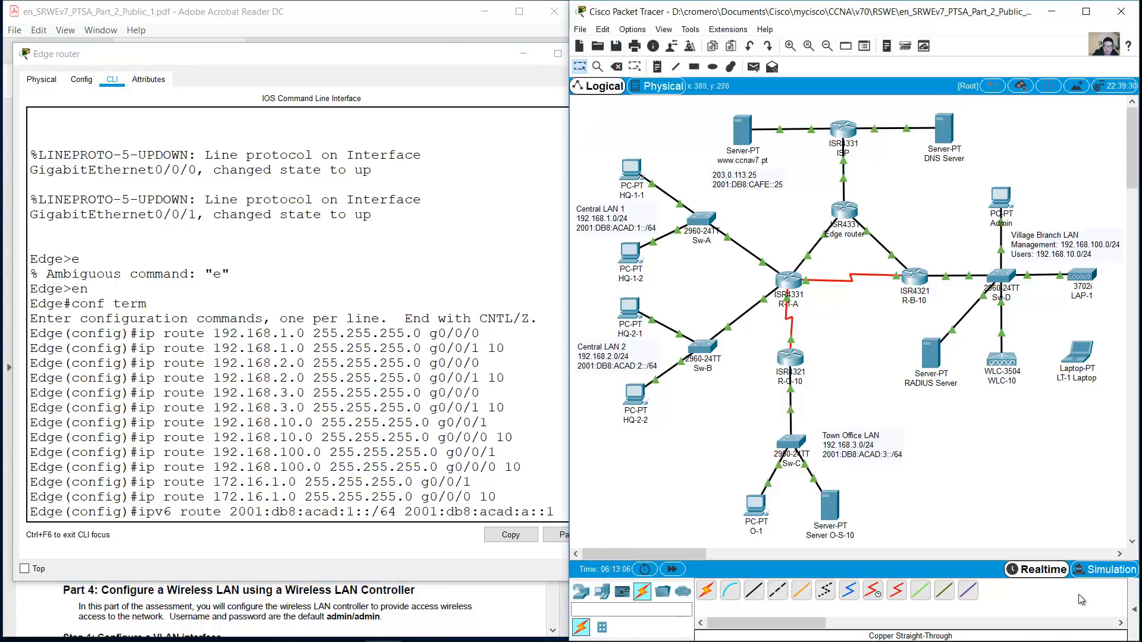
key("alt+Tab")
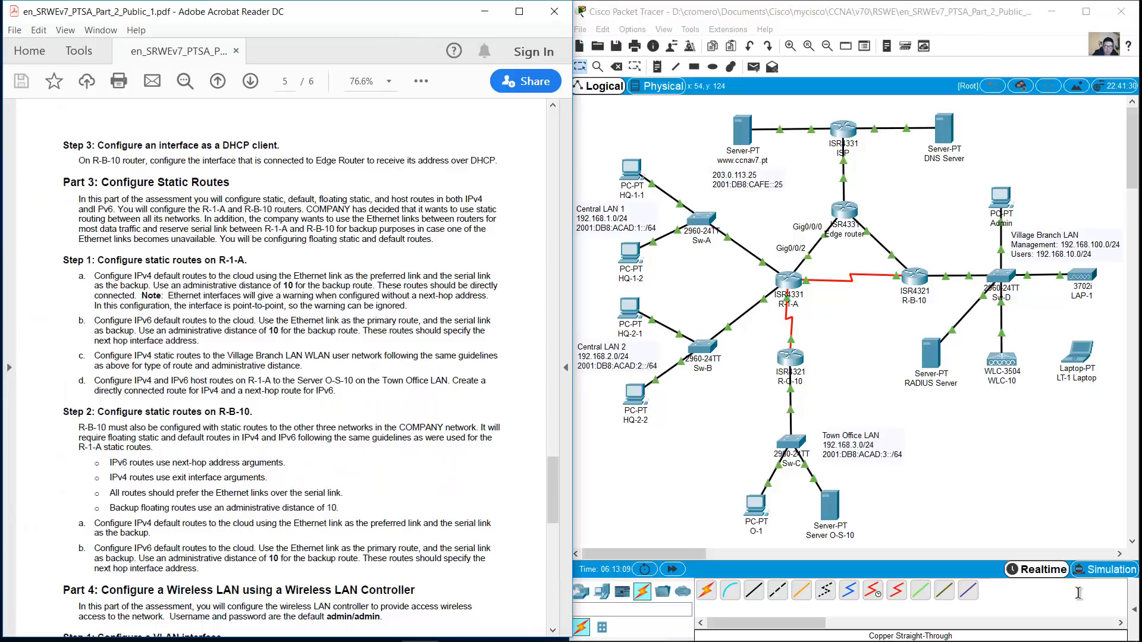
scroll(1082, 600, "up", 20)
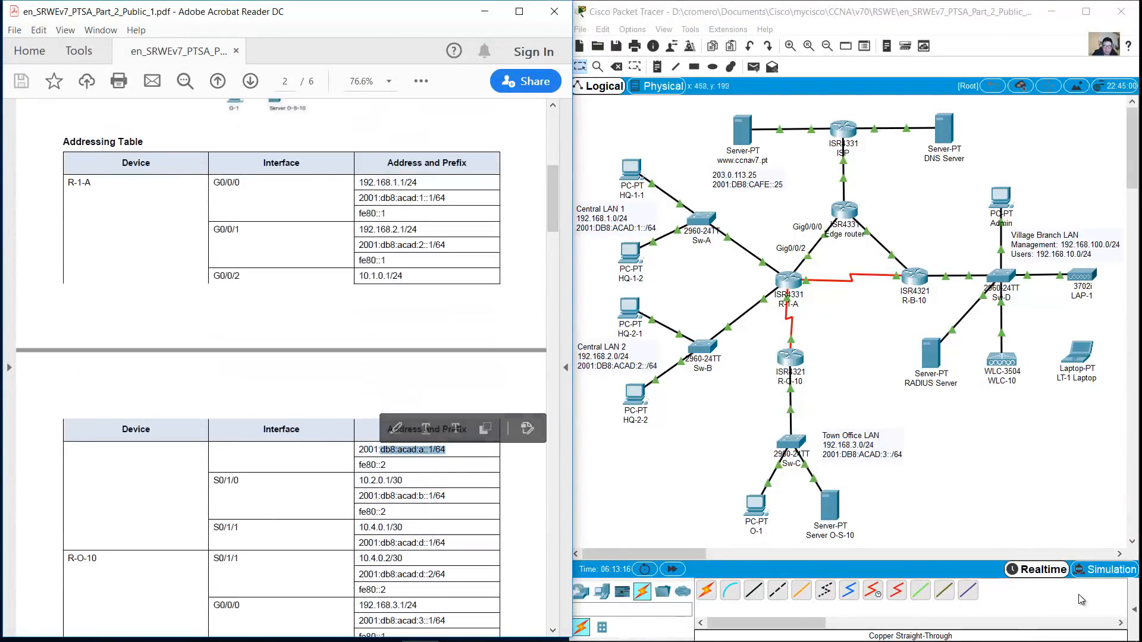
key("alt+Tab")
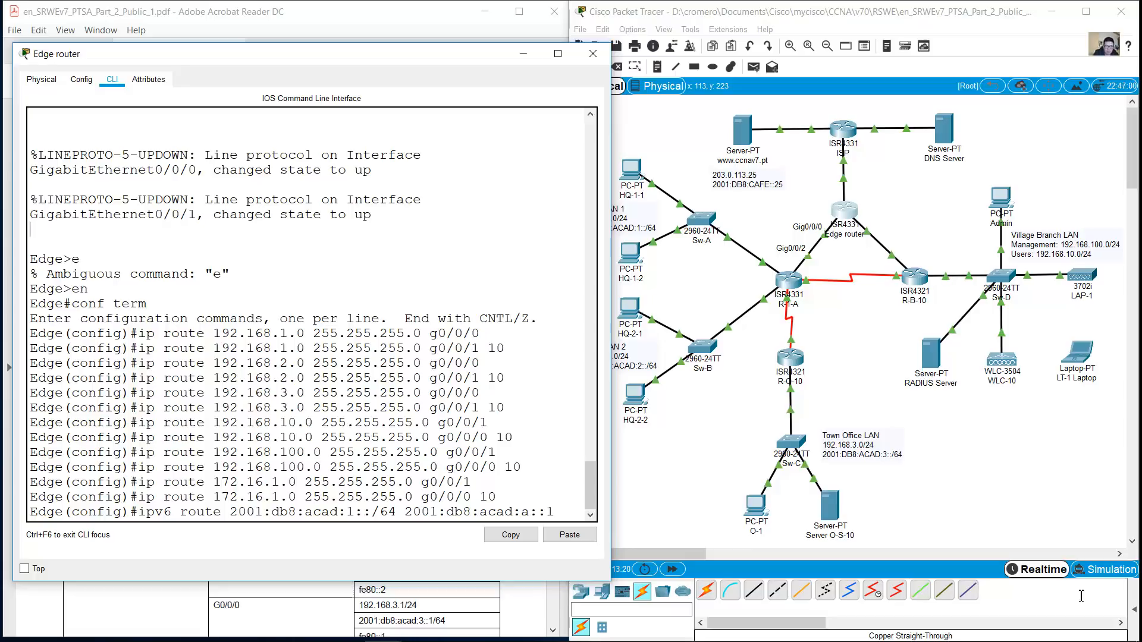
key("Return")
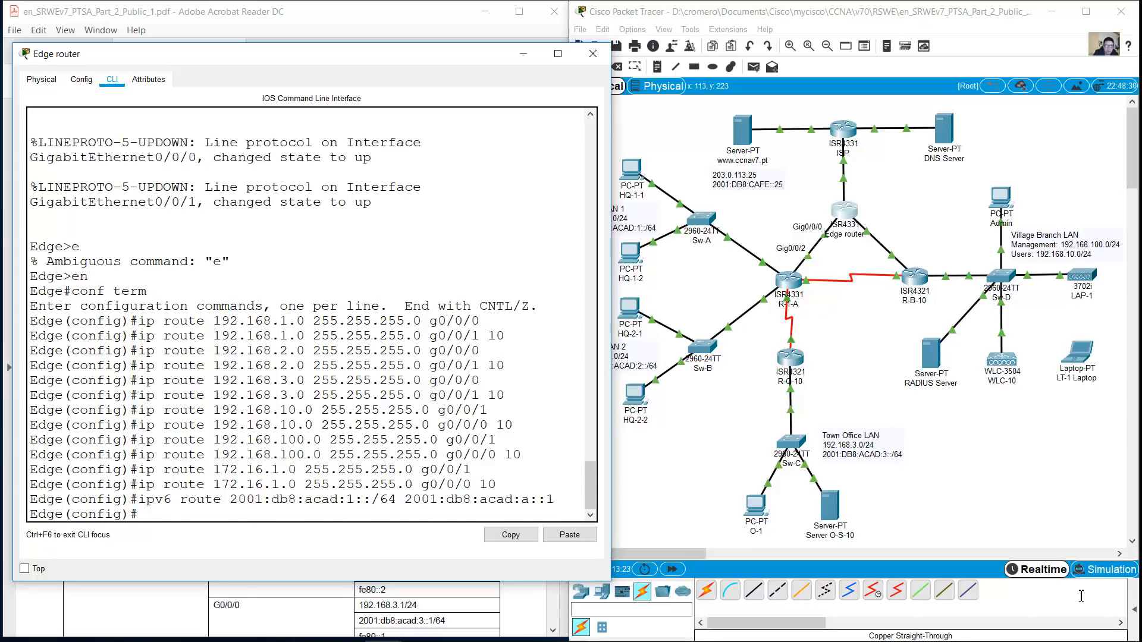
key("Up")
key("BackSpace")
type("c")
key("Right")
key("Right")
key("Right")
key("BackSpace")
type("2 10")
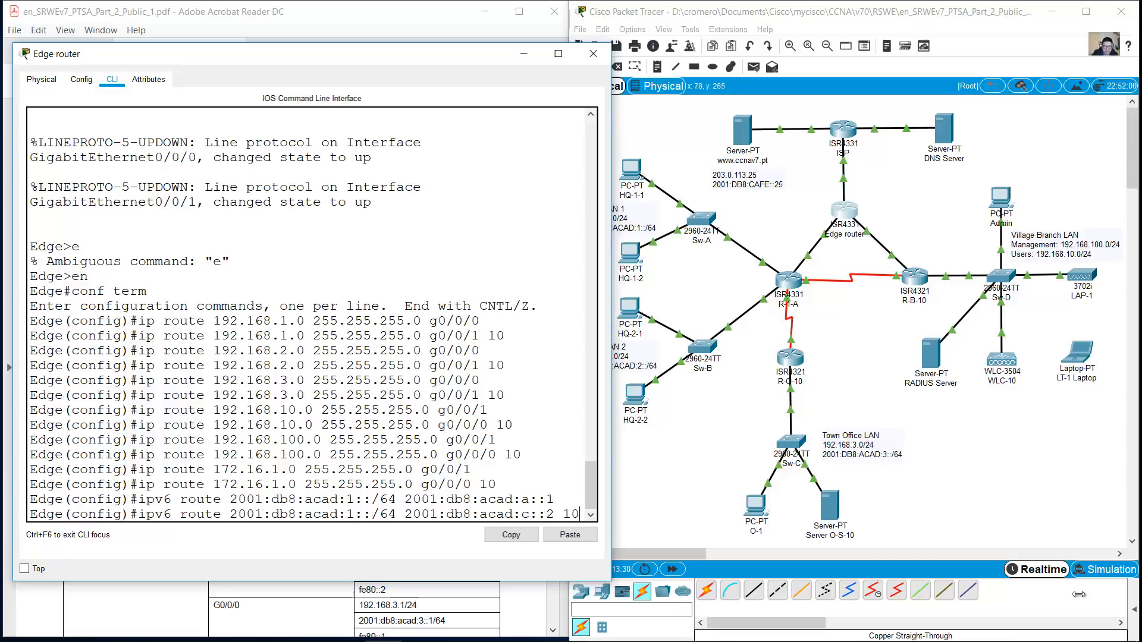
left_click_drag(610, 254, 660, 255)
key("Return")
Add the acad:2::/64 routes via acad:a::1 and a distance-10 floating route via acad:c::2
key("Up")
key("Up")
key("Left")
key("BackSpace")
type("2")
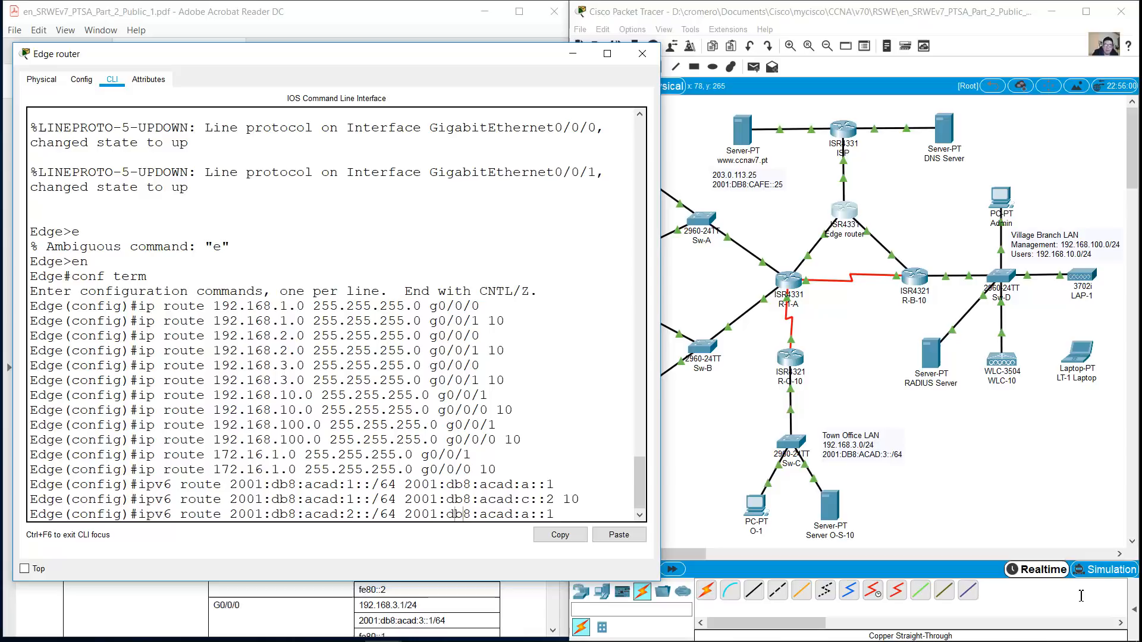
key("Up")
key("Up")
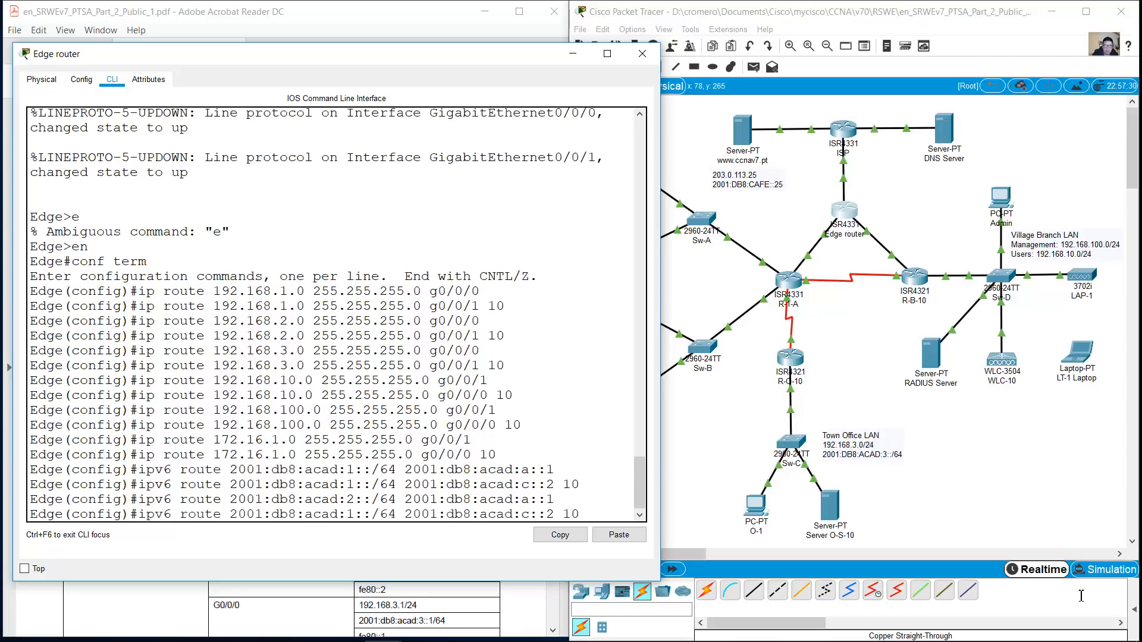
key("BackSpace")
type("2")
key("Return")
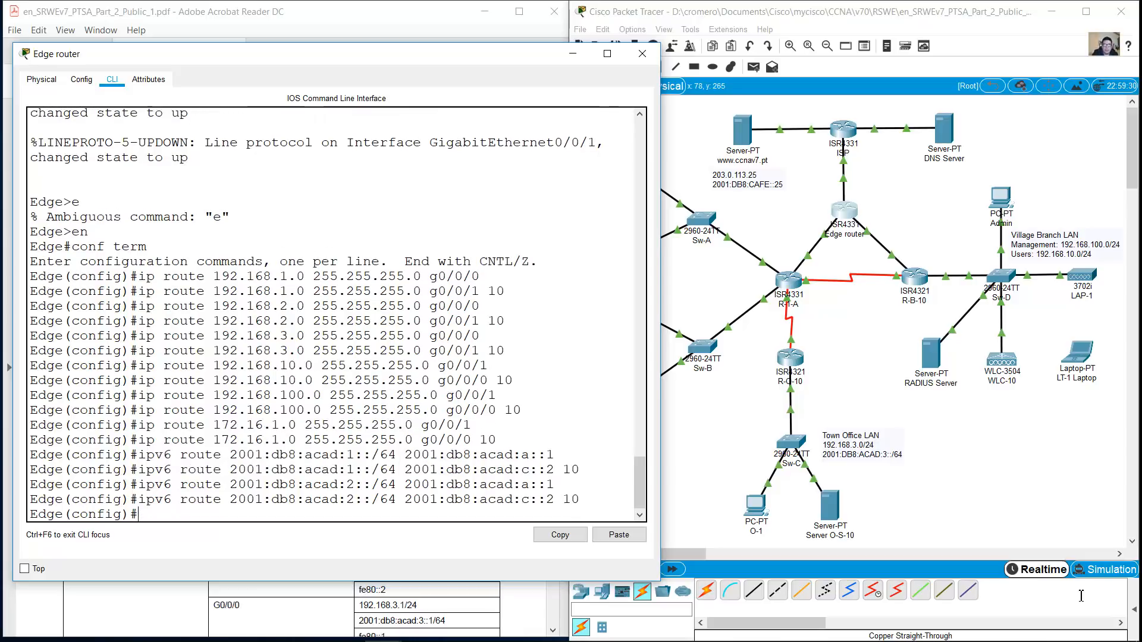
Add the acad:3::/64 routes via acad:a::1 and a distance-10 floating route via acad:c::2
key("Up")
key("Up")
key("Left")
key("Left")
key("Left")
key("Left")
key("Left")
key("Left")
key("Left")
key("Left")
key("Left")
key("Left")
key("BackSpace")
type("3")
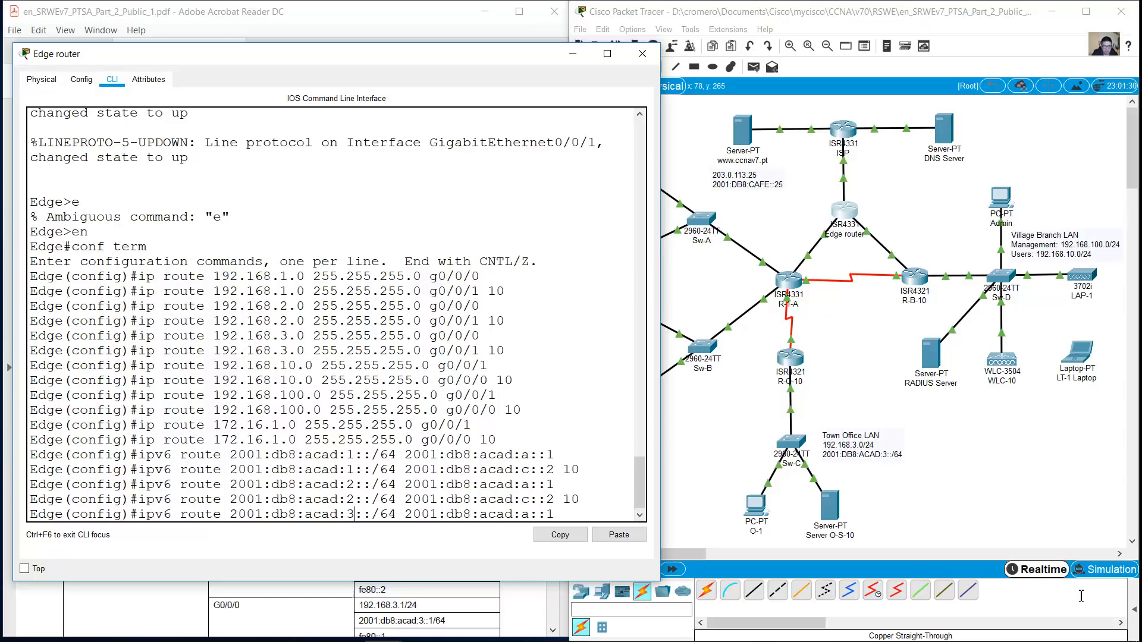
key("Right")
key("Right")
key("Return")
key("Up")
key("Up")
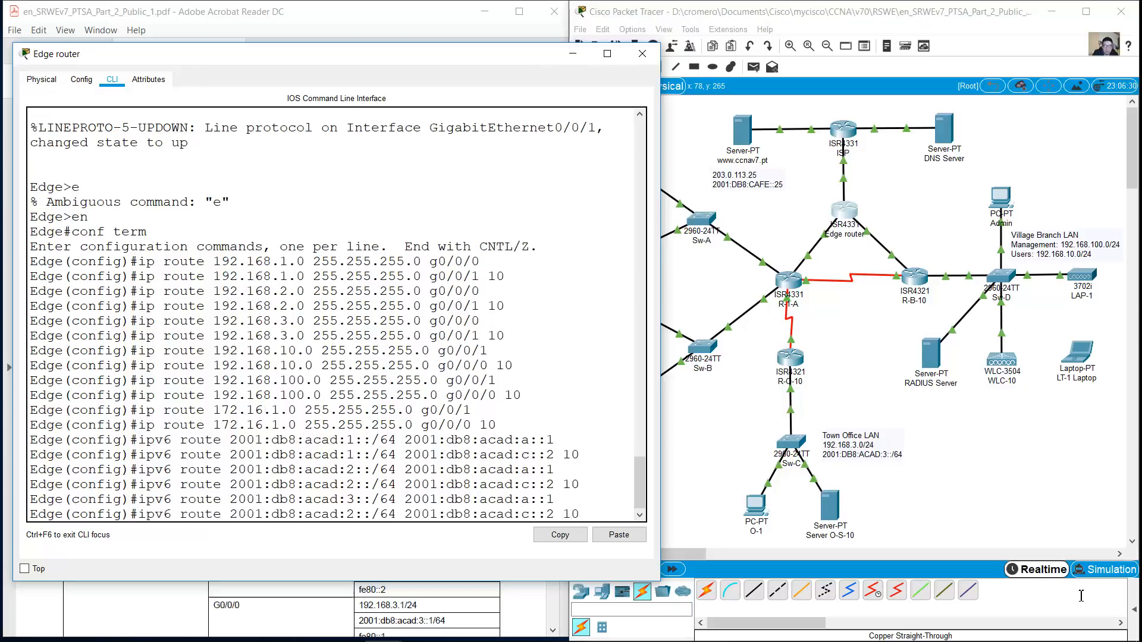
key("BackSpace")
type("3")
key("Return")
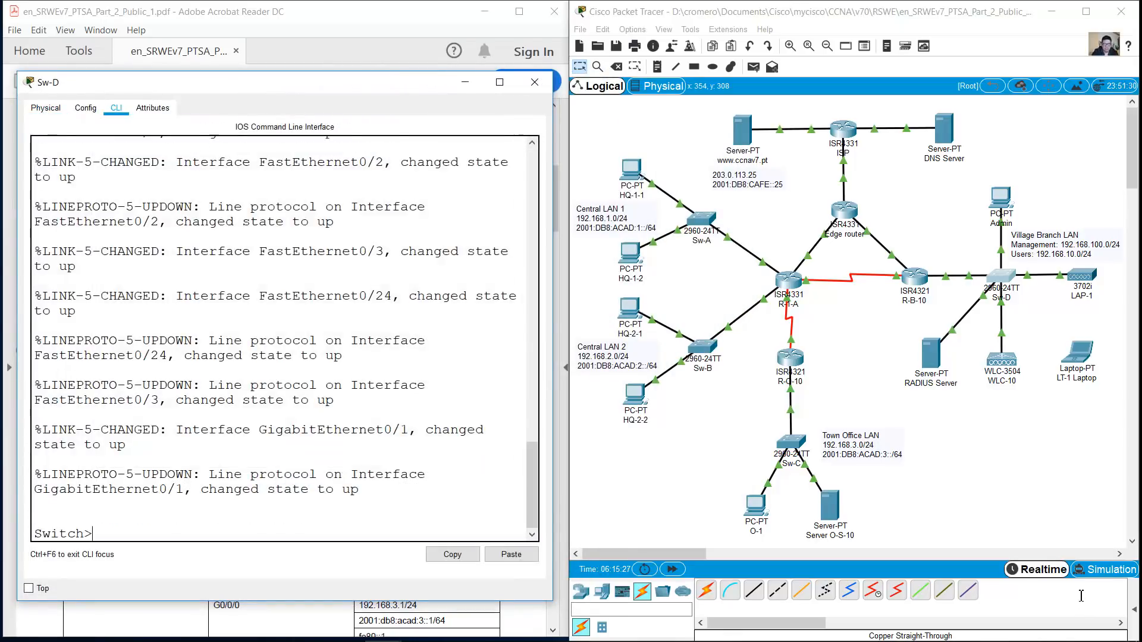
Enter global configuration mode and set the switch hostname to Sw-D
type("en")
key("Return")
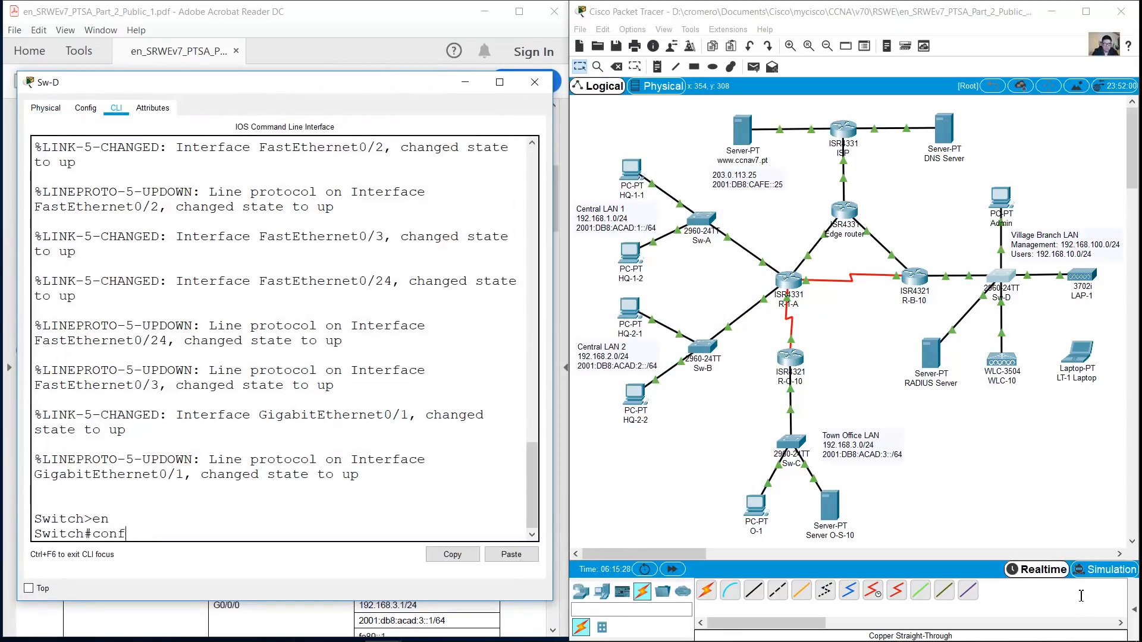
type("conf term")
key("Return")
type("hostname Sw-D")
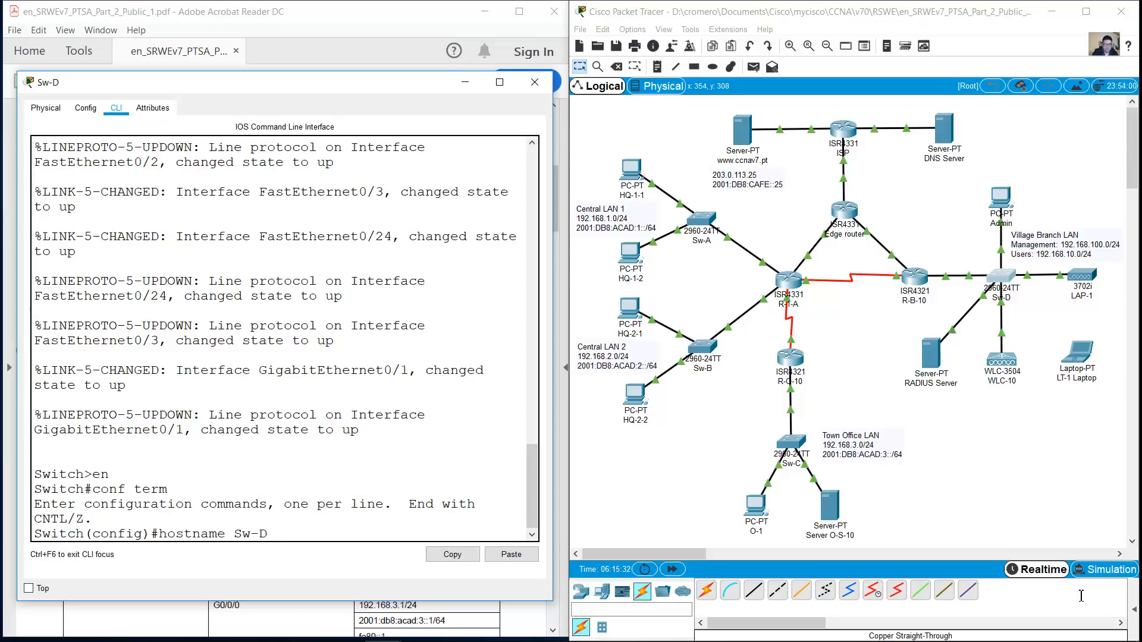
key("Return")
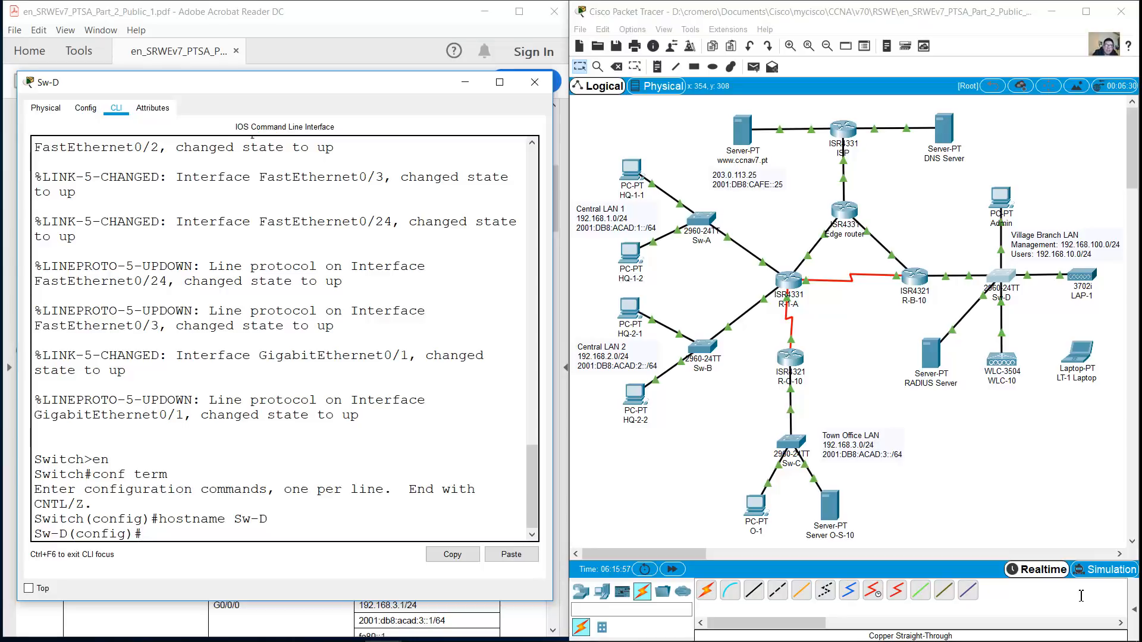
Create VLAN 10 named Users
type("vlan 10")
key("Return")
type("na")
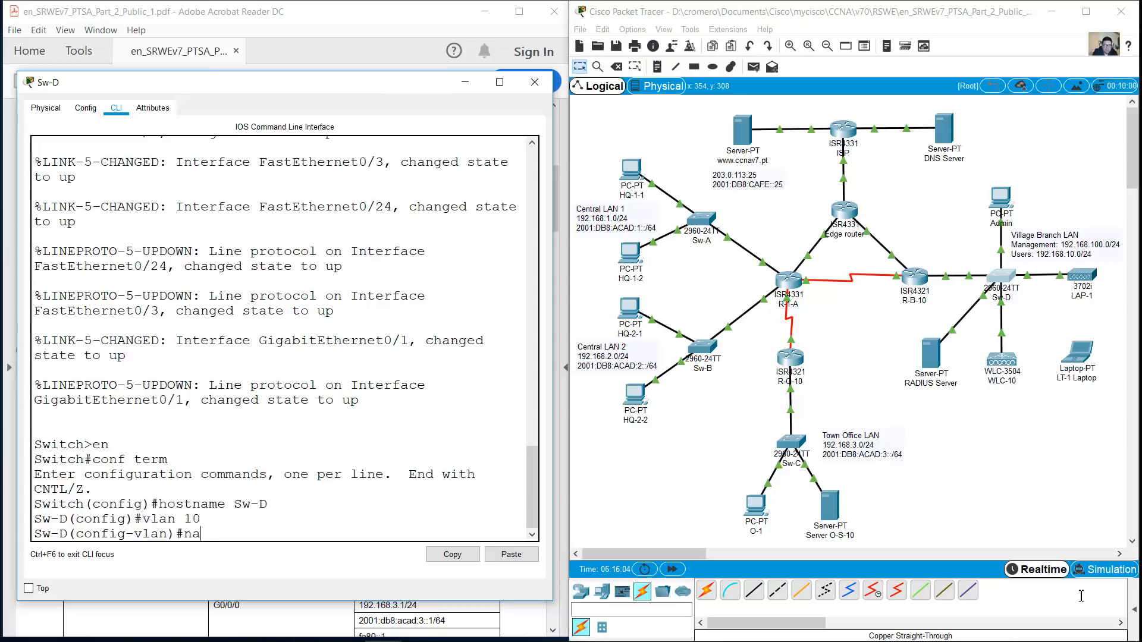
type("me Users")
key("Return")
Create VLAN 100 and name it Management-Native
type("vlan 100 ")
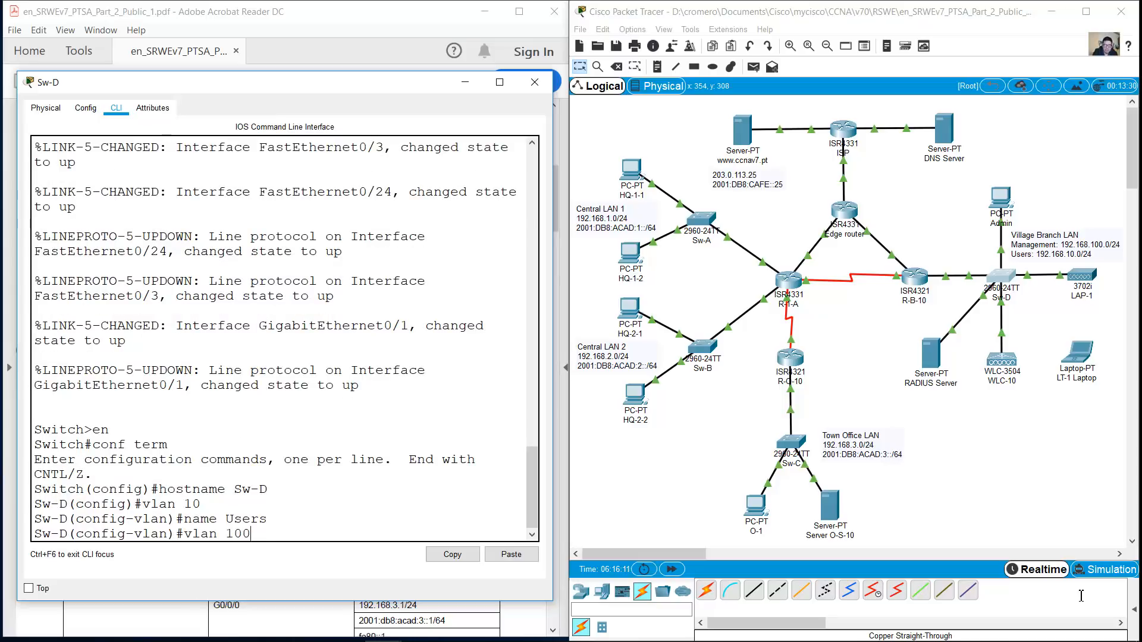
type("Management Native")
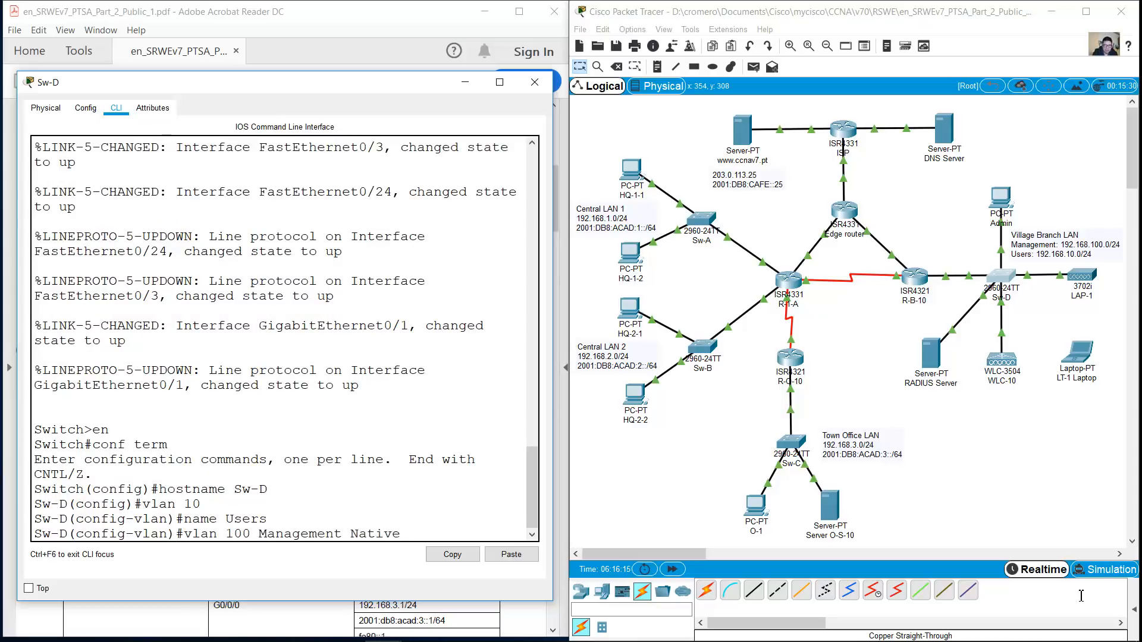
key("Return")
key("Up")
key("BackSpace")
type("-")
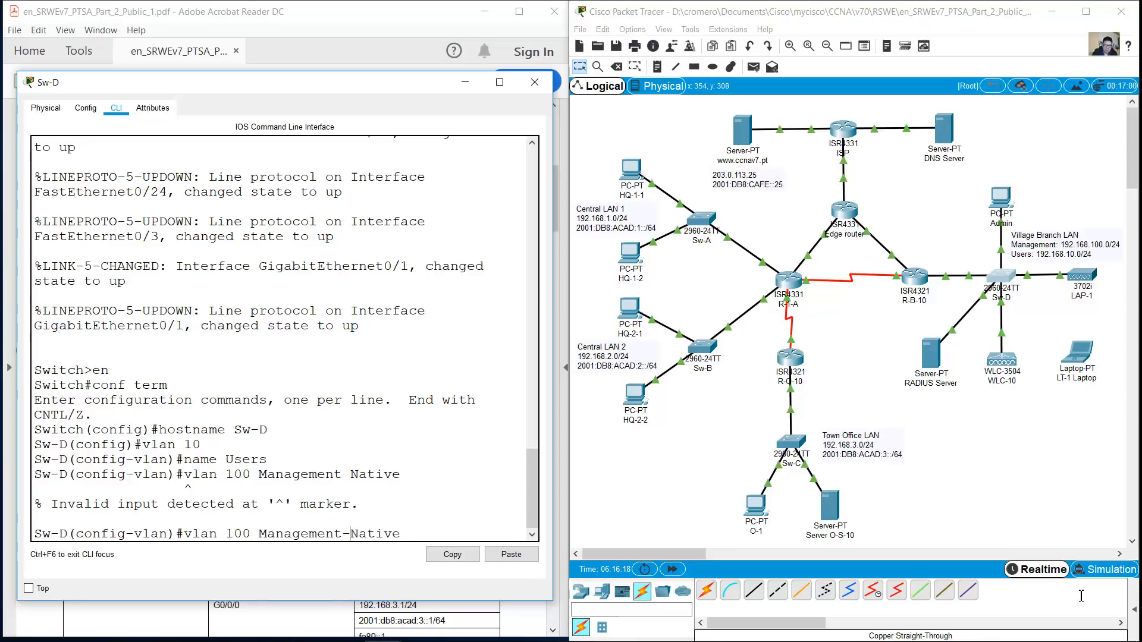
key("Delete")
key("Delete")
key("BackSpace")
key("BackSpace")
key("BackSpace")
key("BackSpace")
key("BackSpace")
key("BackSpace")
key("BackSpace")
key("BackSpace")
key("BackSpace")
key("BackSpace")
key("BackSpace")
key("BackSpace")
key("BackSpace")
key("BackSpace")
key("BackSpace")
key("BackSpace")
key("Return")
key("Up")
key("Up")
key("Up")
key("BackSpace")
key("BackSpace")
key("BackSpace")
key("BackSpace")
key("BackSpace")
type("Managme")
key("BackSpace")
key("BackSpace")
type("ement-Native")
key("Return")
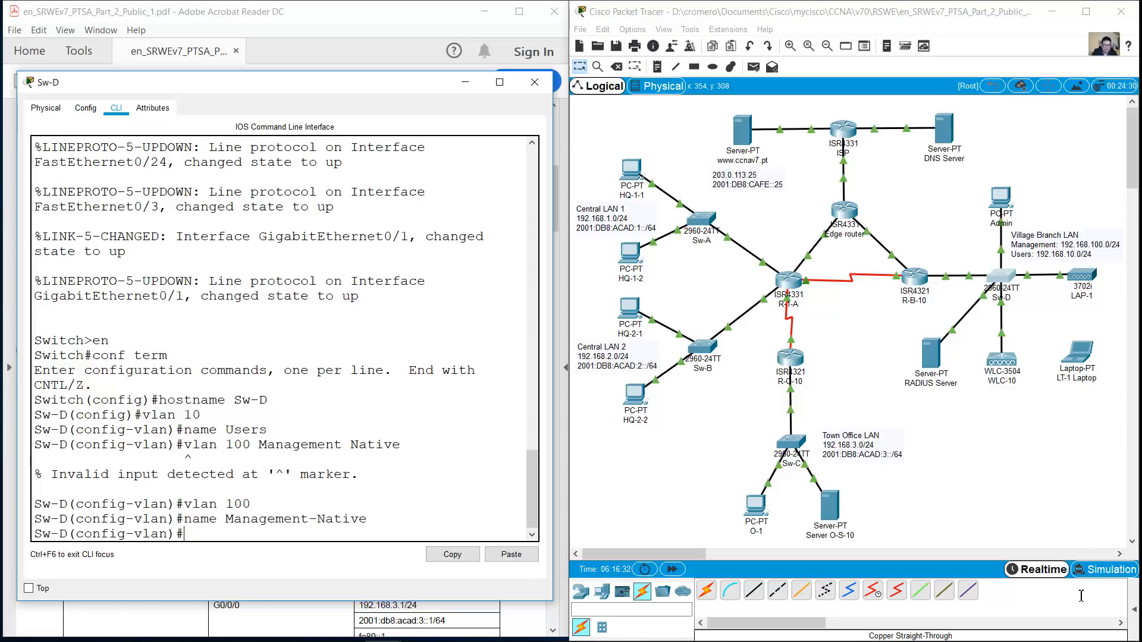
Create VLAN 172 named Servers and exit VLAN configuration
key("Up")
key("Up")
key("BackSpace")
key("BackSpace")
type("72")
key("Return")
key("Up")
key("Up")
key("BackSpace")
key("BackSpace")
key("BackSpace")
key("BackSpace")
key("BackSpace")
key("BackSpace")
key("BackSpace")
key("BackSpace")
key("BackSpace")
key("BackSpace")
key("BackSpace")
key("BackSpace")
key("BackSpace")
key("BackSpace")
key("BackSpace")
key("BackSpace")
key("BackSpace")
type("Servers")
key("Return")
type("exit")
key("Return")
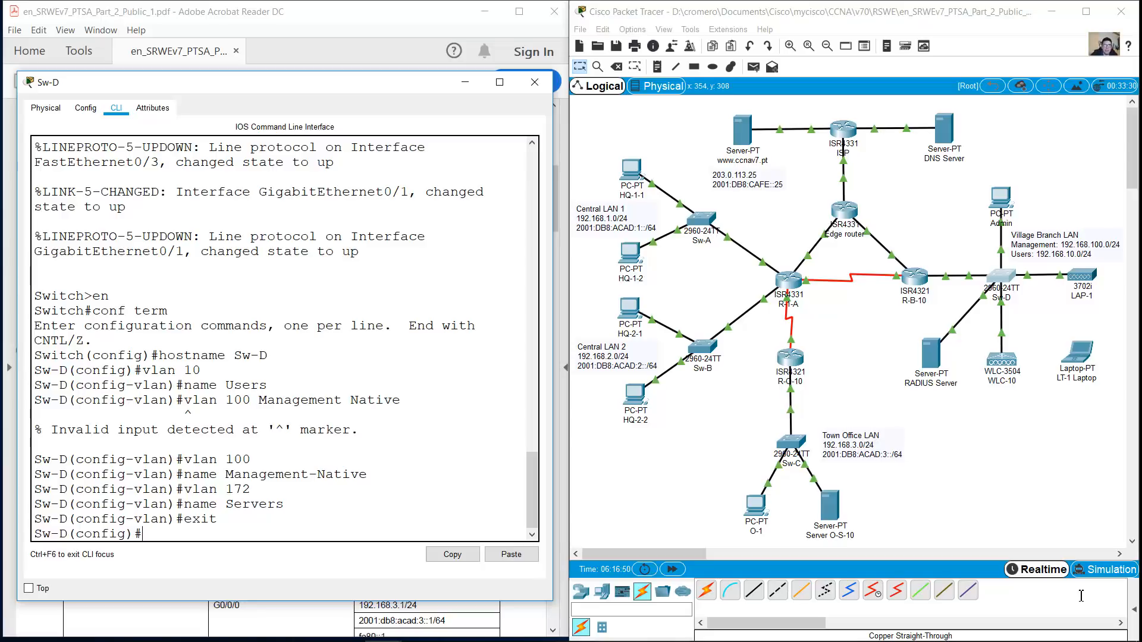
Make F0/1 an access port assigned to VLAN 172
left_click(1081, 597)
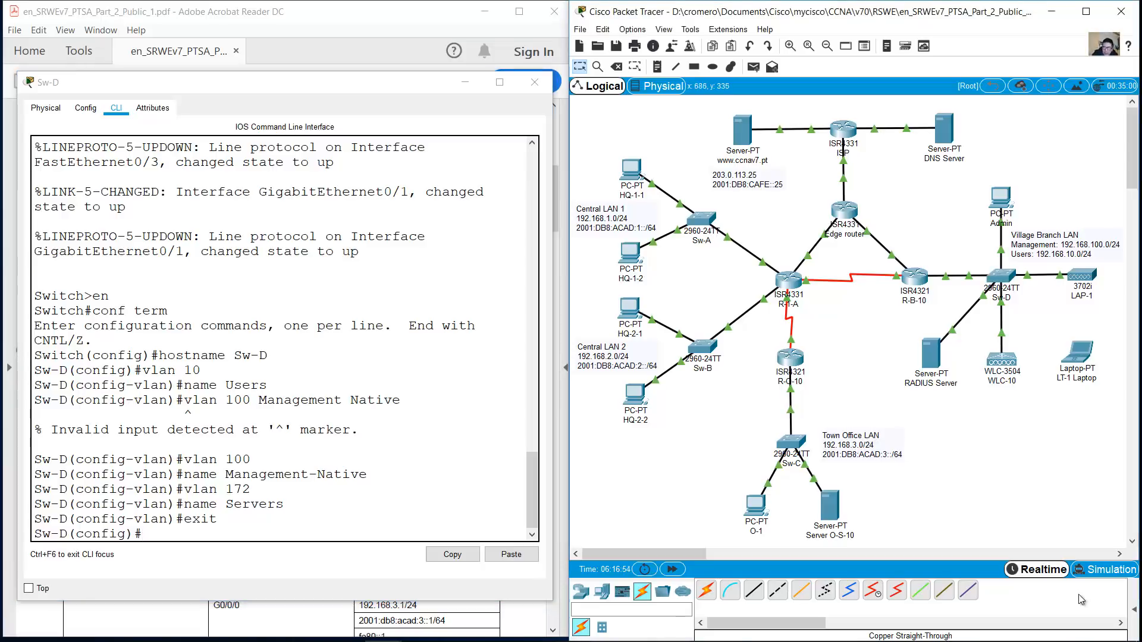
key("alt+Tab")
type("int f0/1")
key("Return")
type("swit")
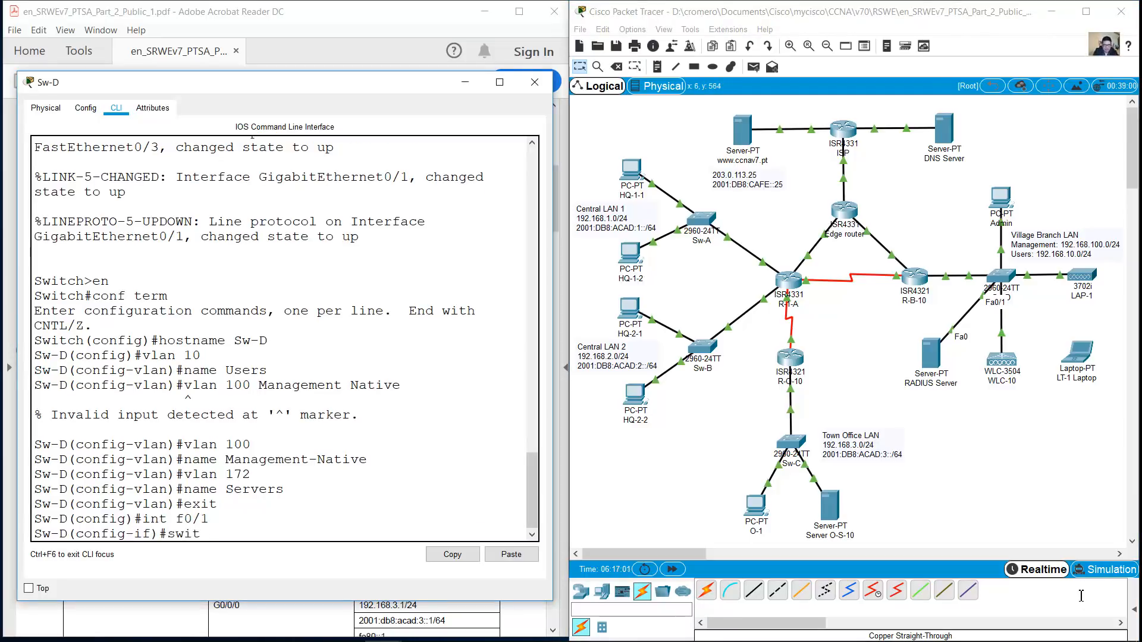
type("chport mode access")
key("Return")
key("Up")
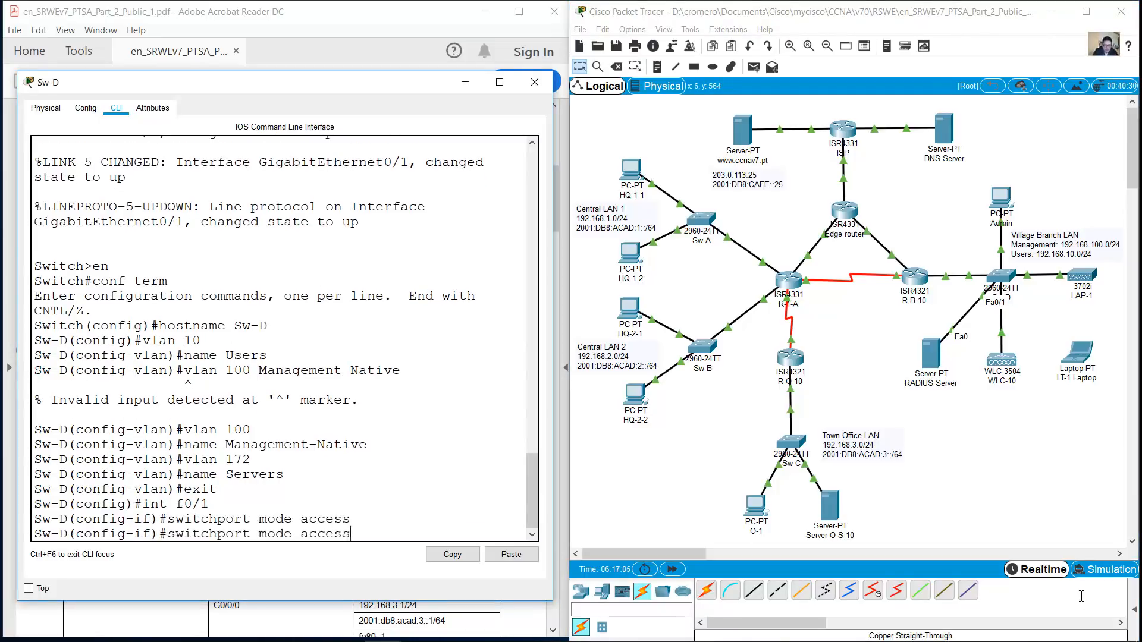
key("Left")
key("Left")
key("Left")
key("Left")
key("Left")
key("Left")
key("BackSpace")
key("BackSpace")
key("BackSpace")
key("BackSpace")
key("BackSpace")
key("End")
type("vlan 172")
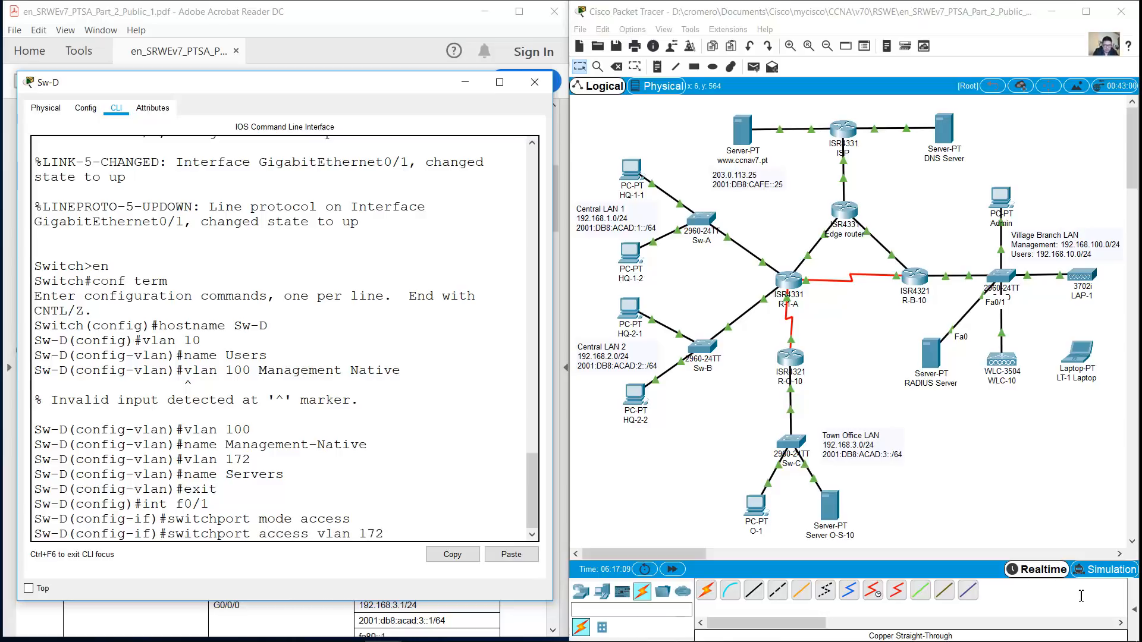
key("Return")
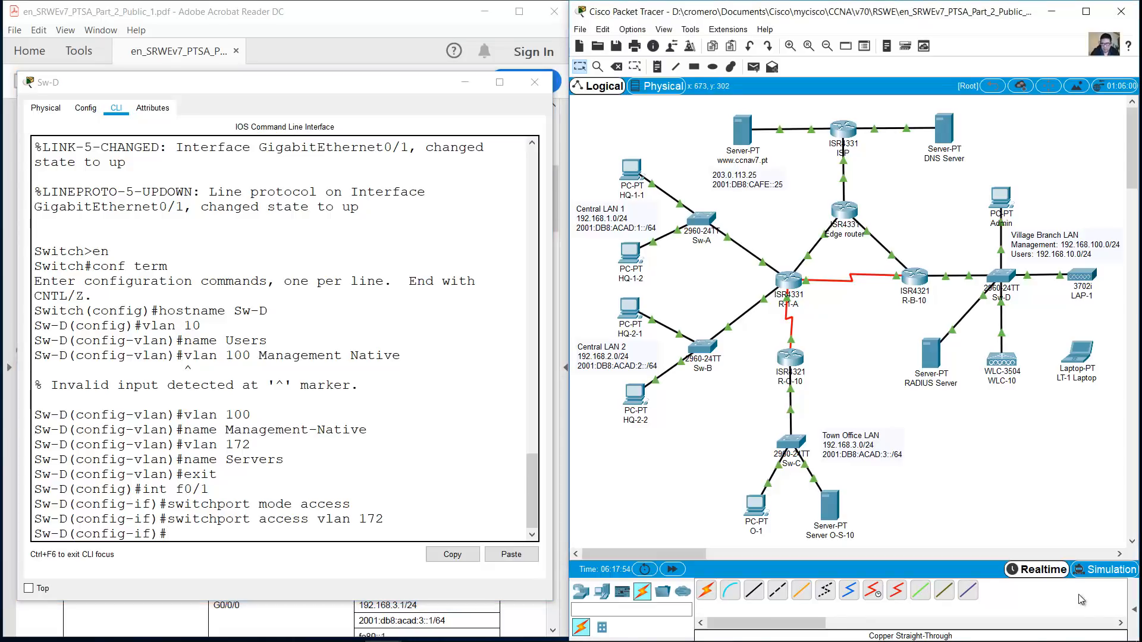
Make G0/1 a trunk port with native VLAN 100
type("int g0/1")
key("Return")
type("switchport mode acce")
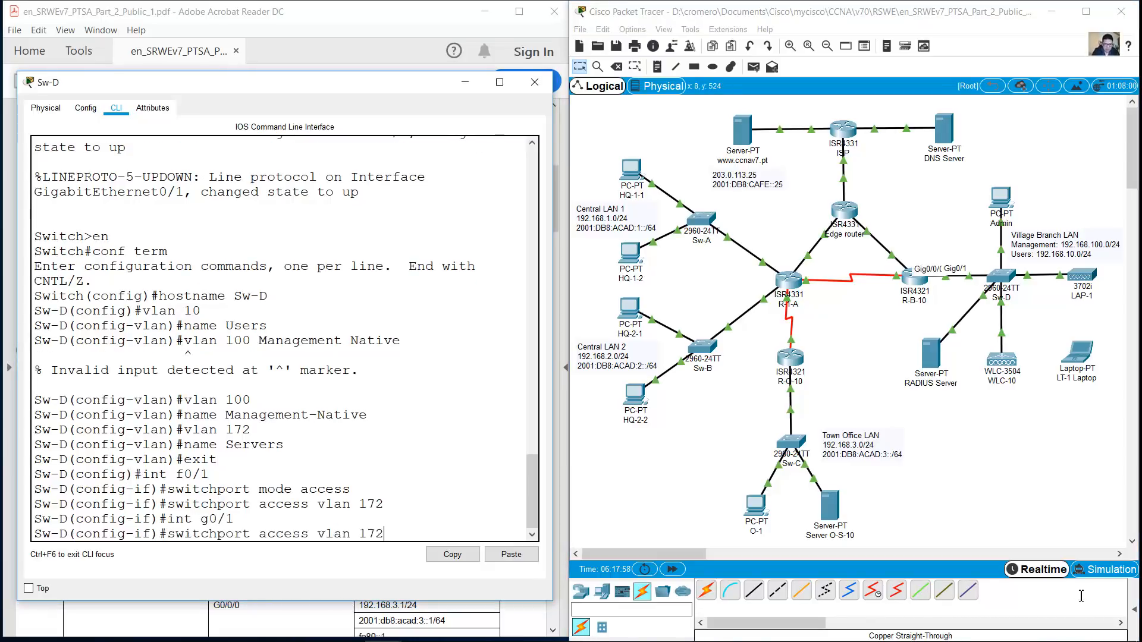
key("BackSpace")
key("BackSpace")
key("BackSpace")
key("BackSpace")
type("trunk")
key("Return")
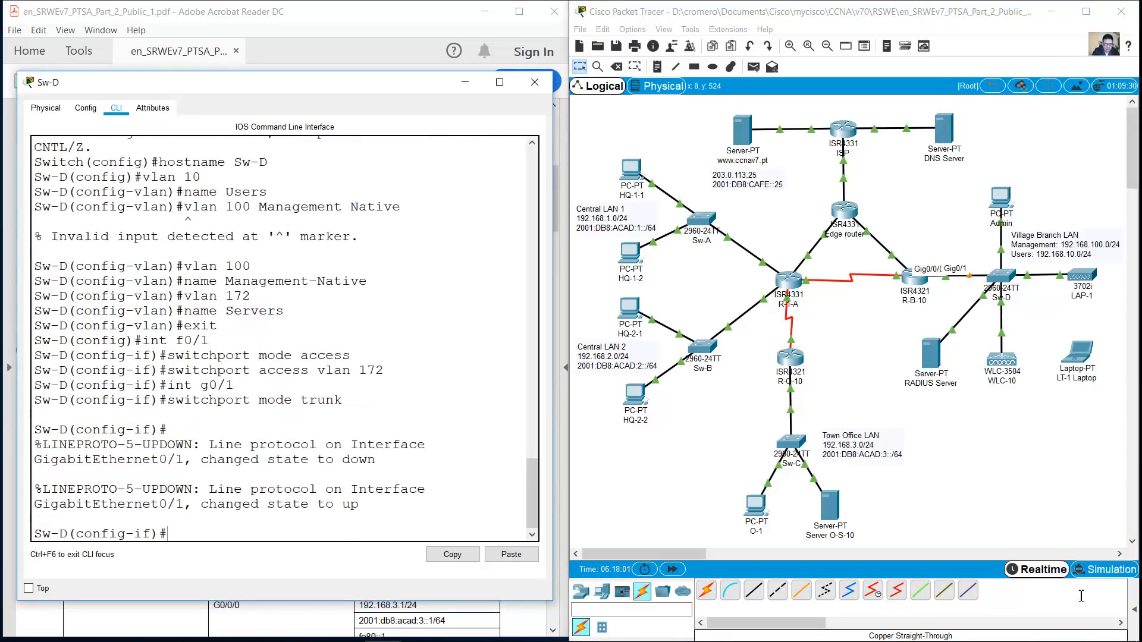
key("Up")
key("Left")
key("Left")
key("Left")
key("Left")
key("Left")
key("BackSpace")
key("BackSpace")
key("BackSpace")
key("BackSpace")
key("BackSpace")
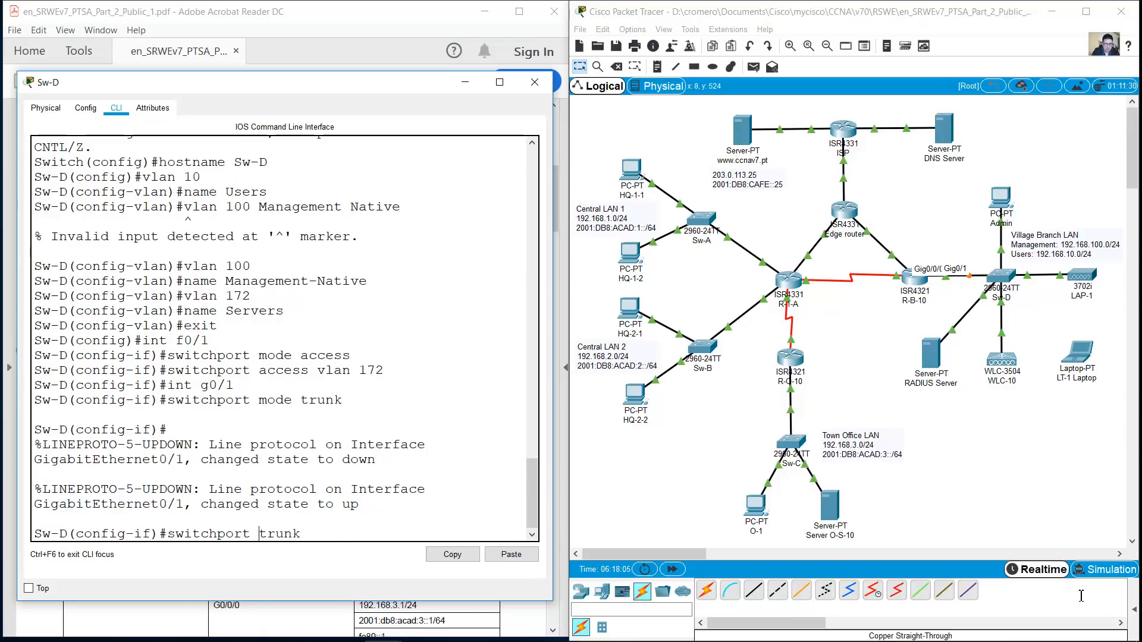
key("End")
type("native vlan 100")
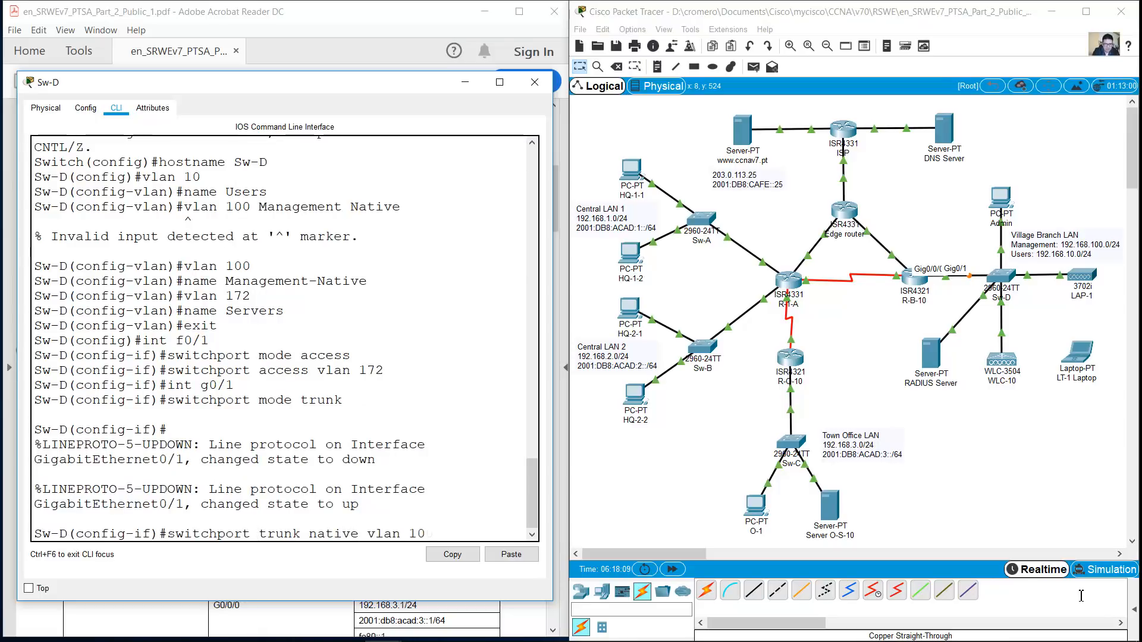
key("Return")
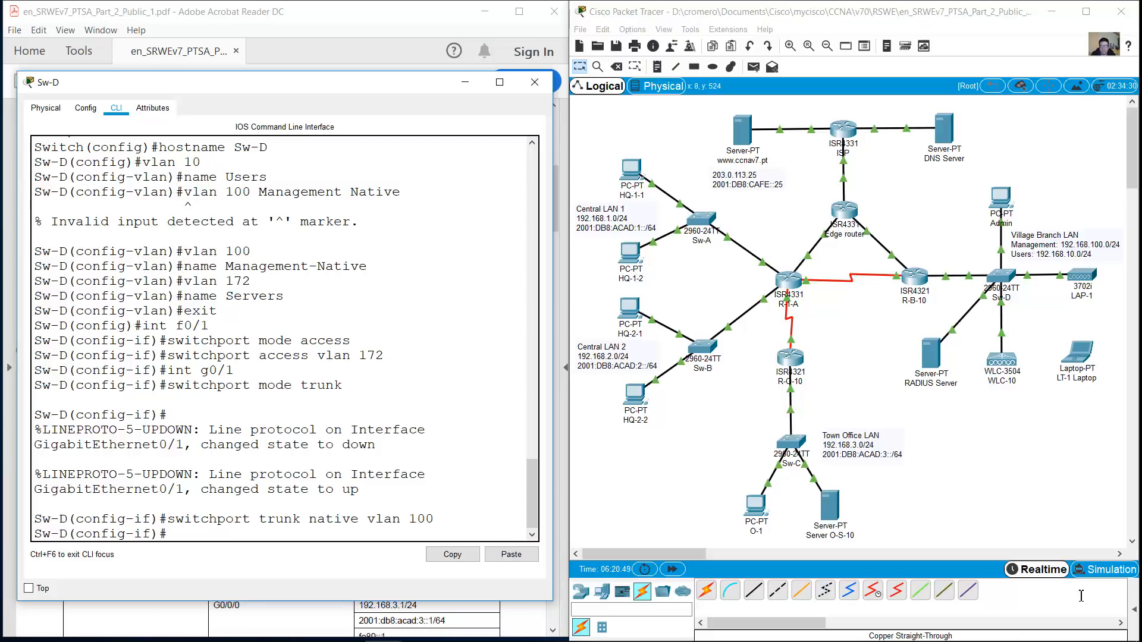
Scroll the assessment PDF to page 5 and highlight the four R-B-10 static route bullets
left_click_drag(556, 198, 556, 497)
left_click_drag(109, 405, 339, 450)
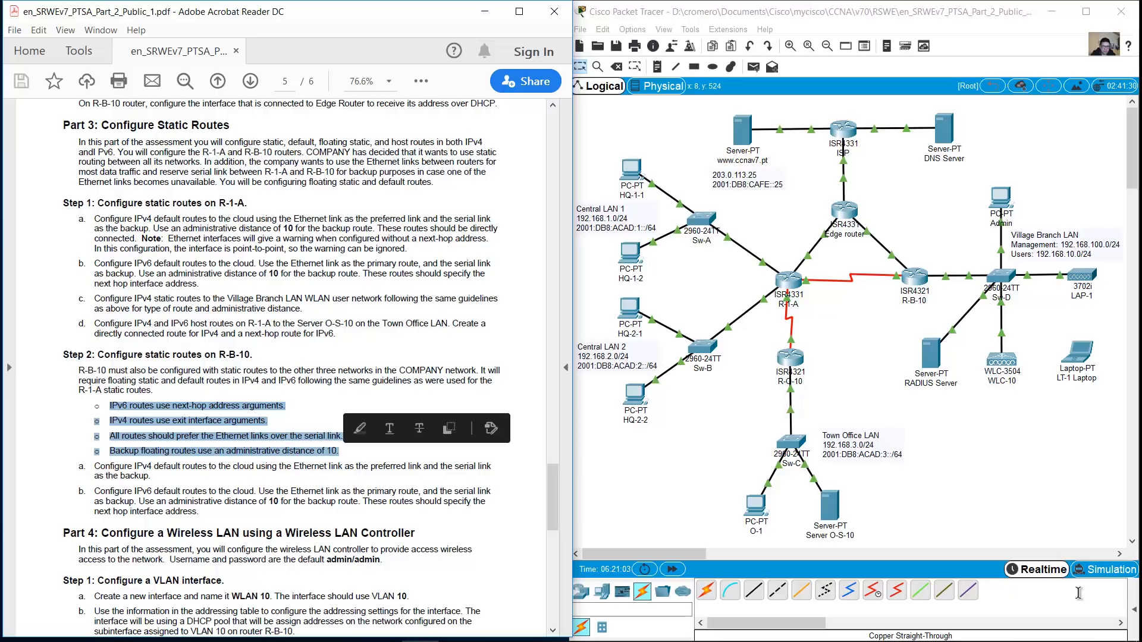
left_click(333, 467)
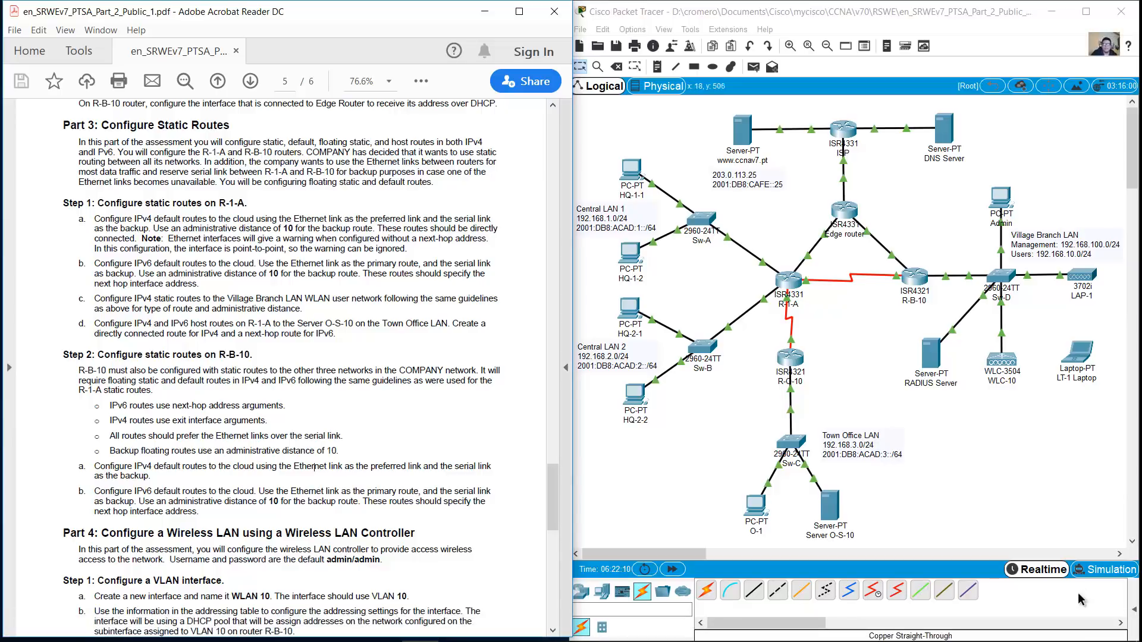
left_click(914, 278)
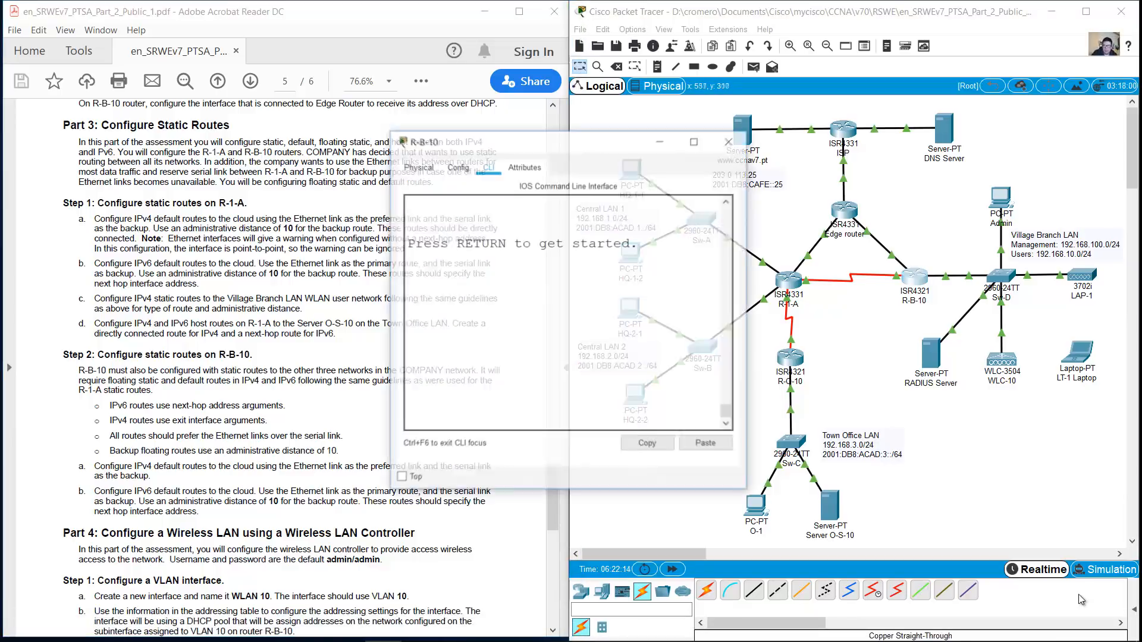
left_click_drag(559, 138, 346, 39)
left_click_drag(534, 390, 827, 597)
key("Return")
type("en")
key("Return")
type("show run")
key("Return")
key("space")
key("space")
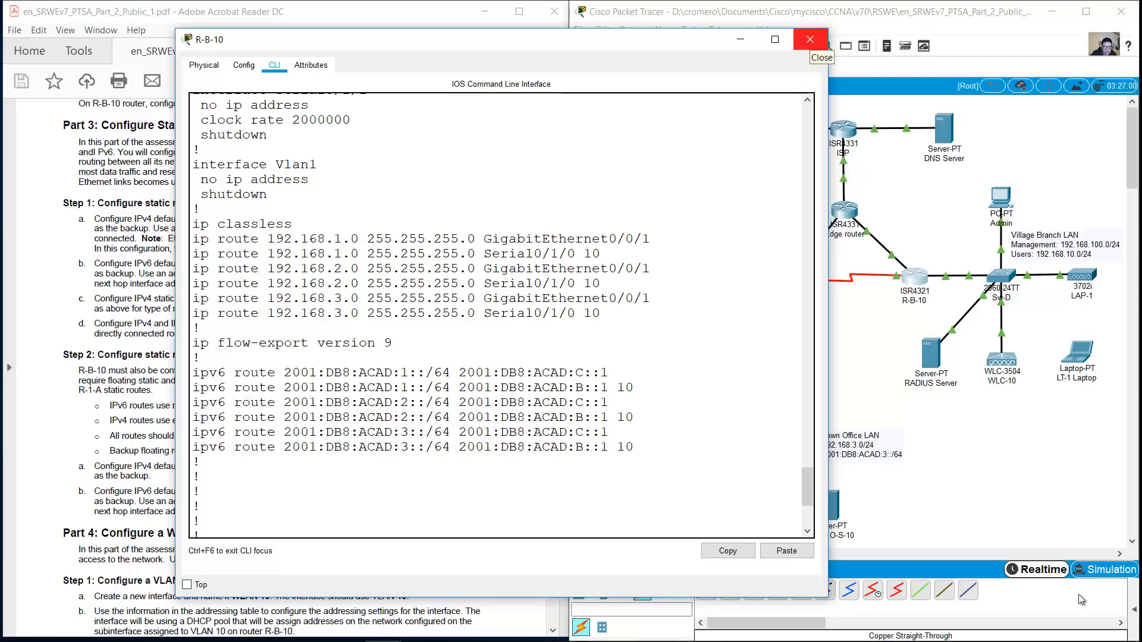
left_click(810, 40)
left_click(789, 280)
key("Return")
type("en")
key("Return")
type("show run")
key("Return")
key("space")
key("space")
scroll(1081, 596, "up", 3)
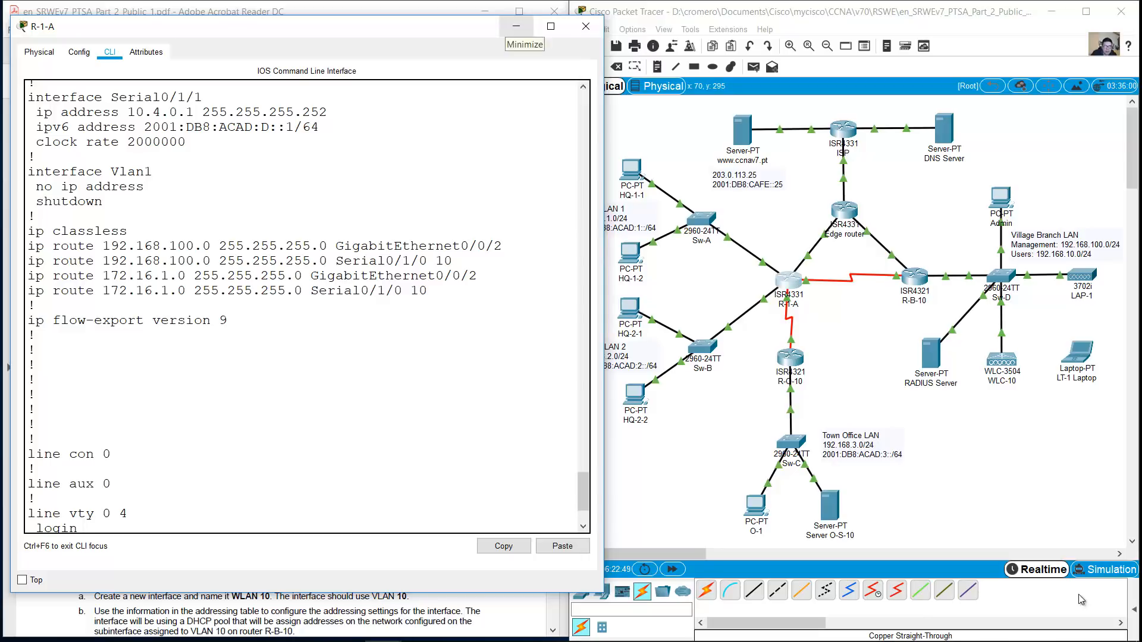
left_click(516, 27)
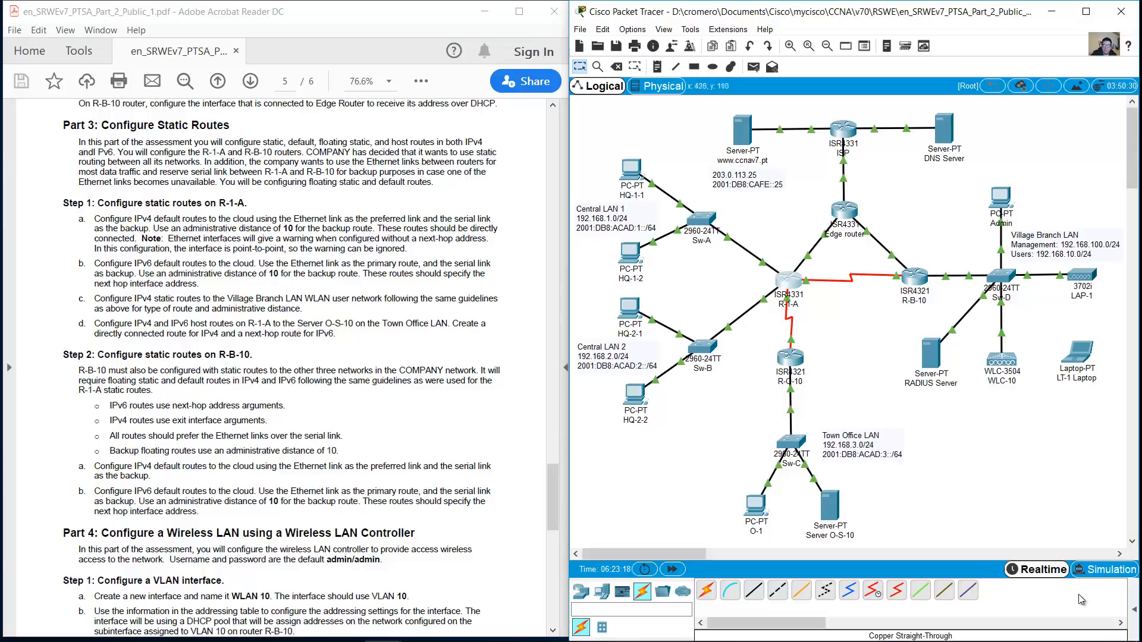
Open the R-B-10 router console, enlarge it and review its configuration
left_click(914, 277)
left_click_drag(389, 131, 39, 5)
left_click_drag(728, 399, 728, 254)
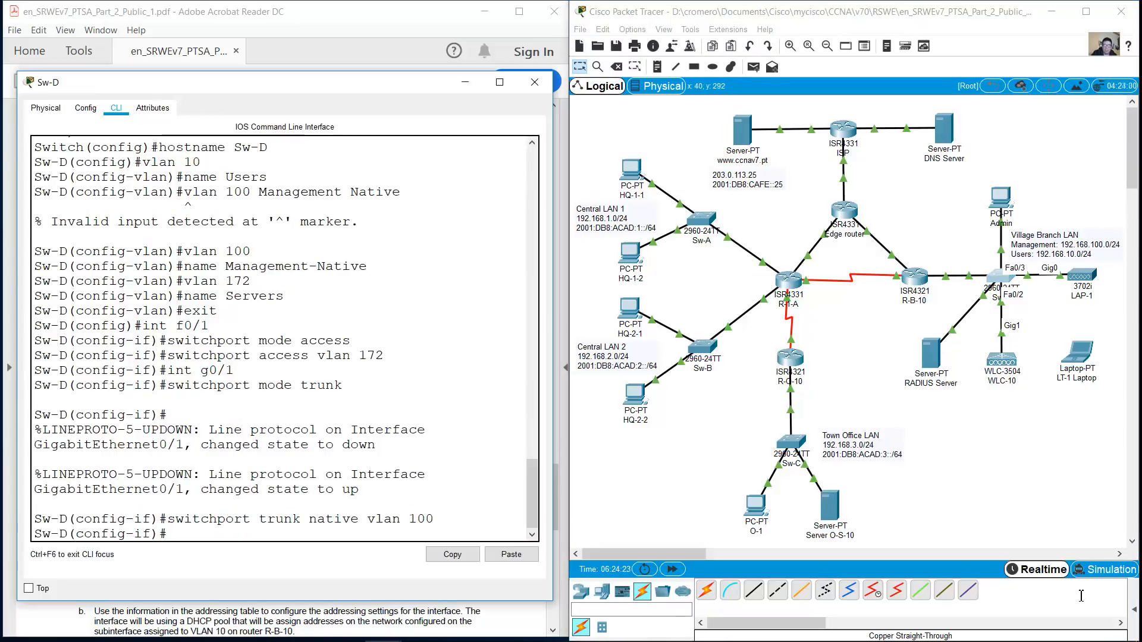
Select the Sw-D interface range f0/2-3 and set both ports to trunk mode
type("exit")
key("Return")
type("int range f0/2-3")
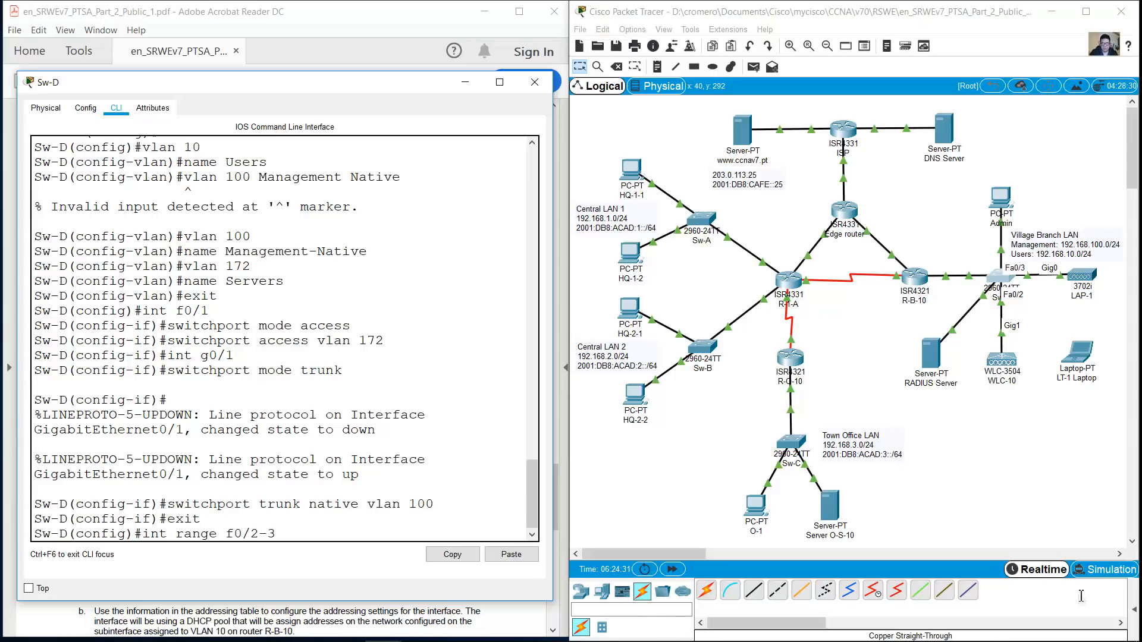
left_click(1081, 600)
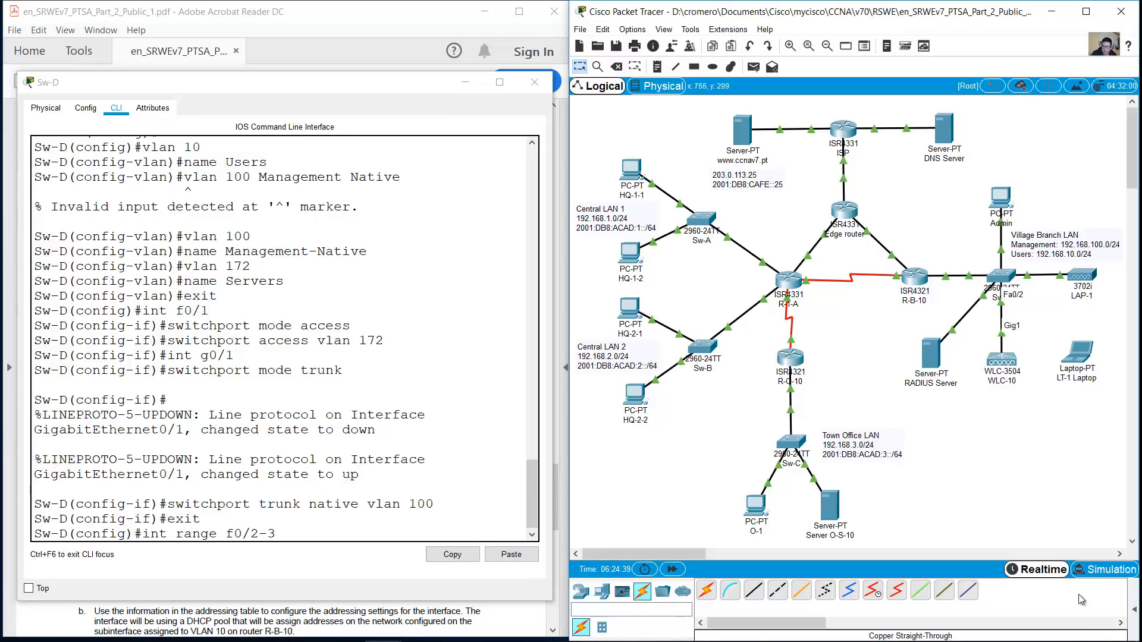
key("alt+Tab")
key("Return")
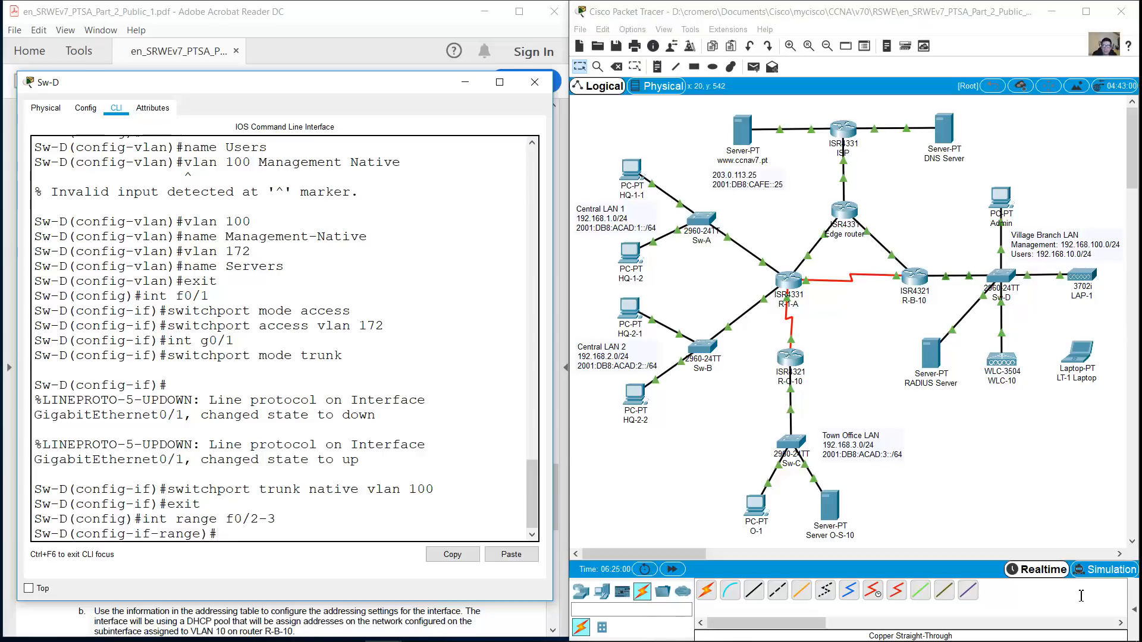
type("swi")
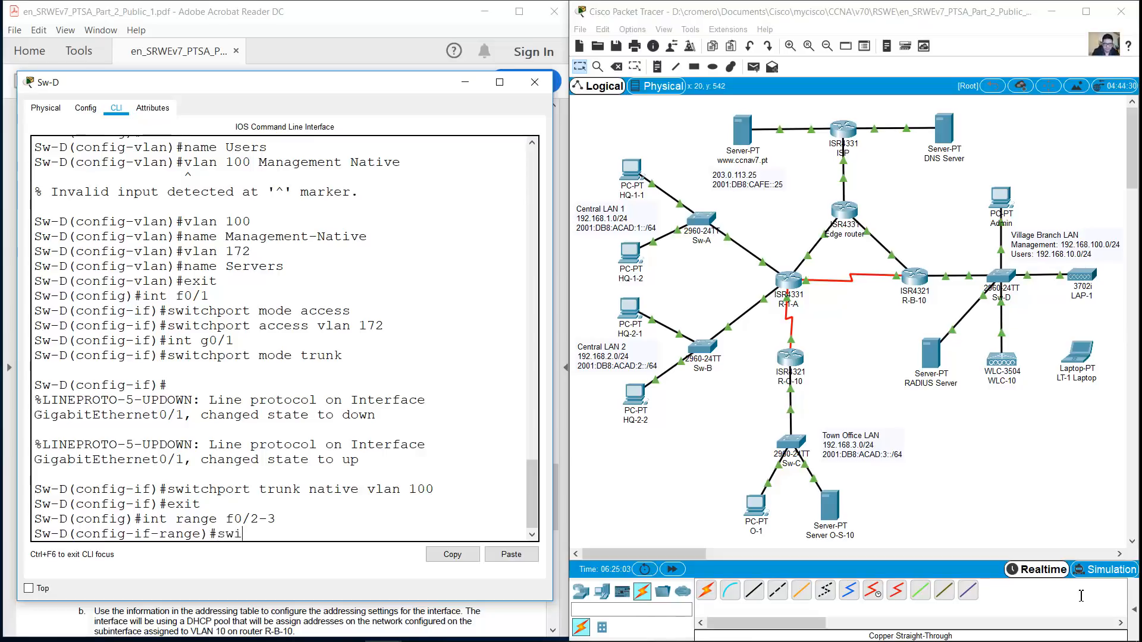
type("tchport mode trunk")
key("Return")
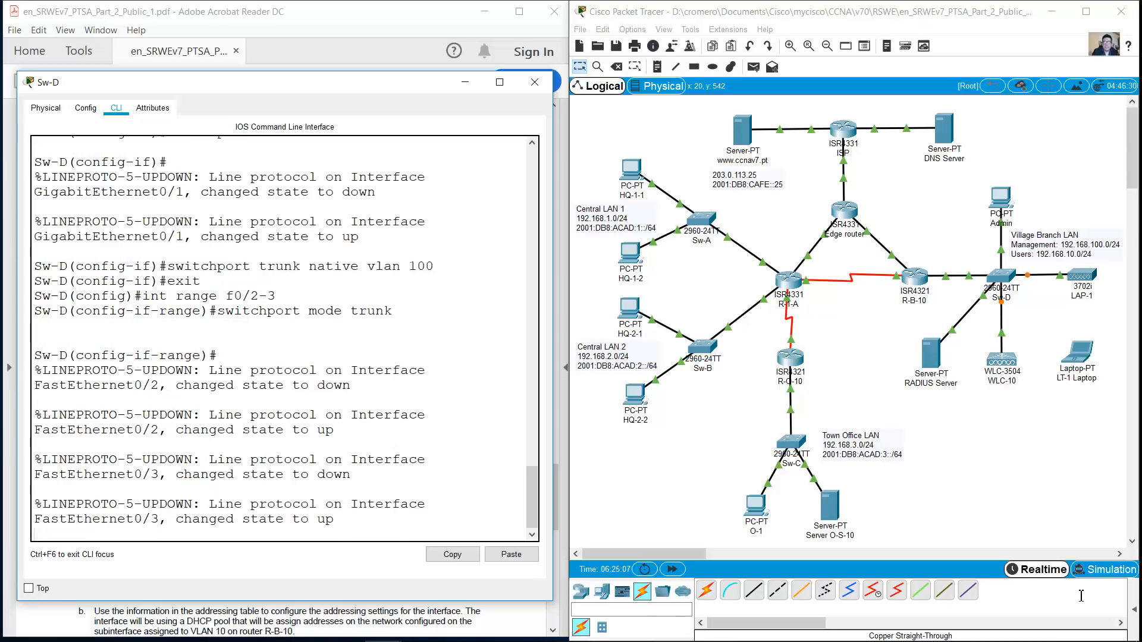
Set native VLAN 100 on the F0/2–F0/3 trunks
key("Up")
key("Down")
key("Return")
key("Up")
key("Left")
key("Left")
key("Left")
key("Left")
key("Left")
key("BackSpace")
key("BackSpace")
key("BackSpace")
key("BackSpace")
key("BackSpace")
type("native vlan 100")
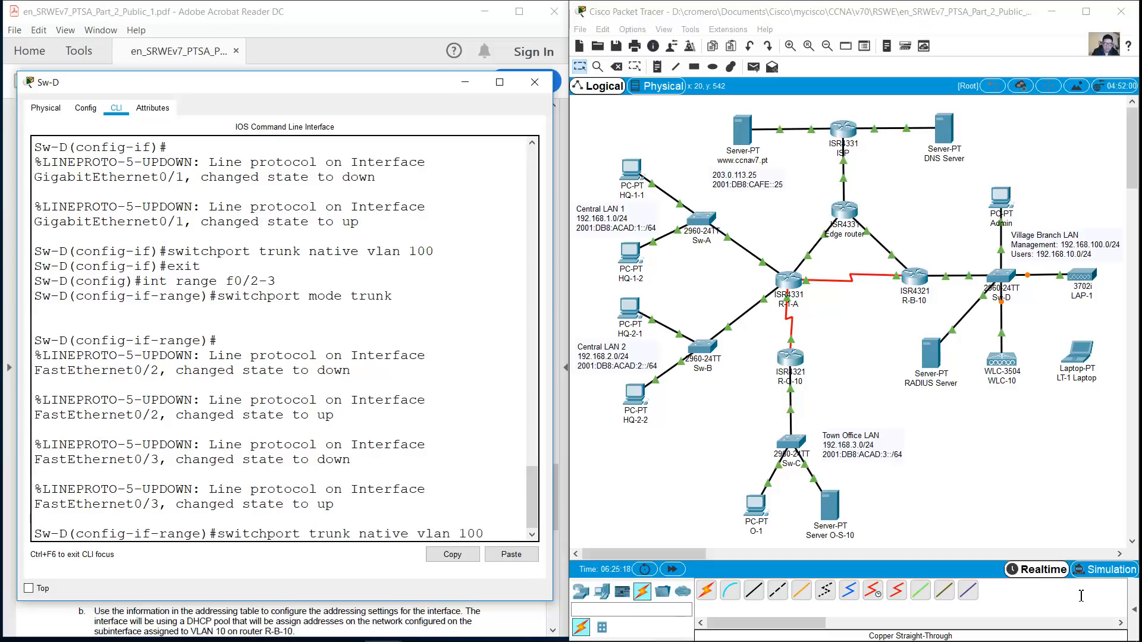
key("Return")
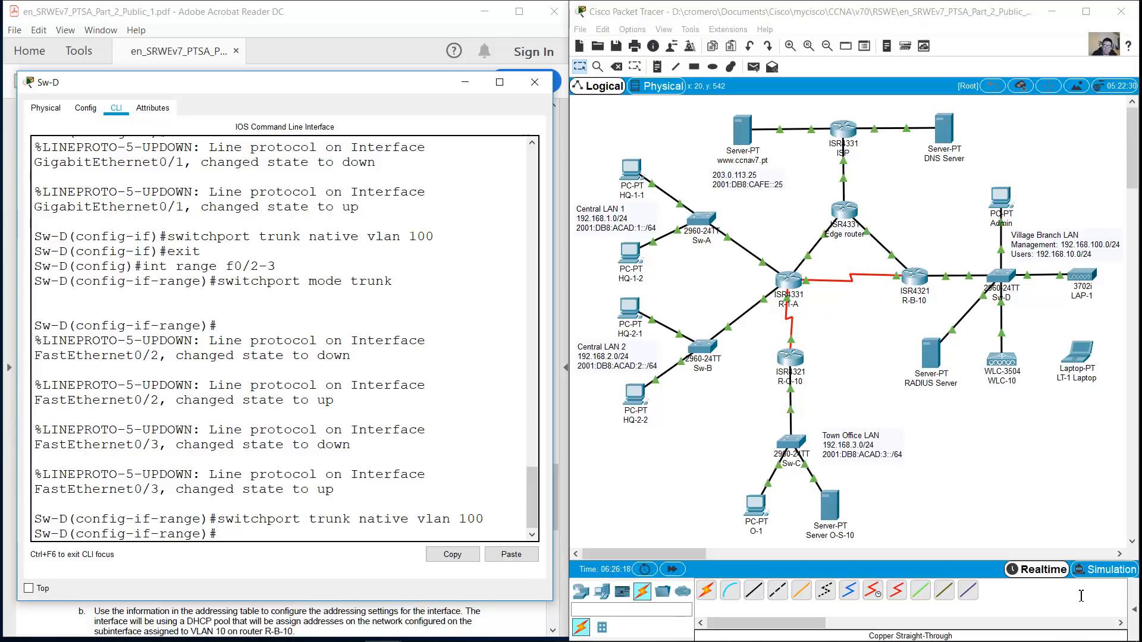
Leave configuration mode and page through Sw-D's 'show run' output to the end
type("end")
key("Return")
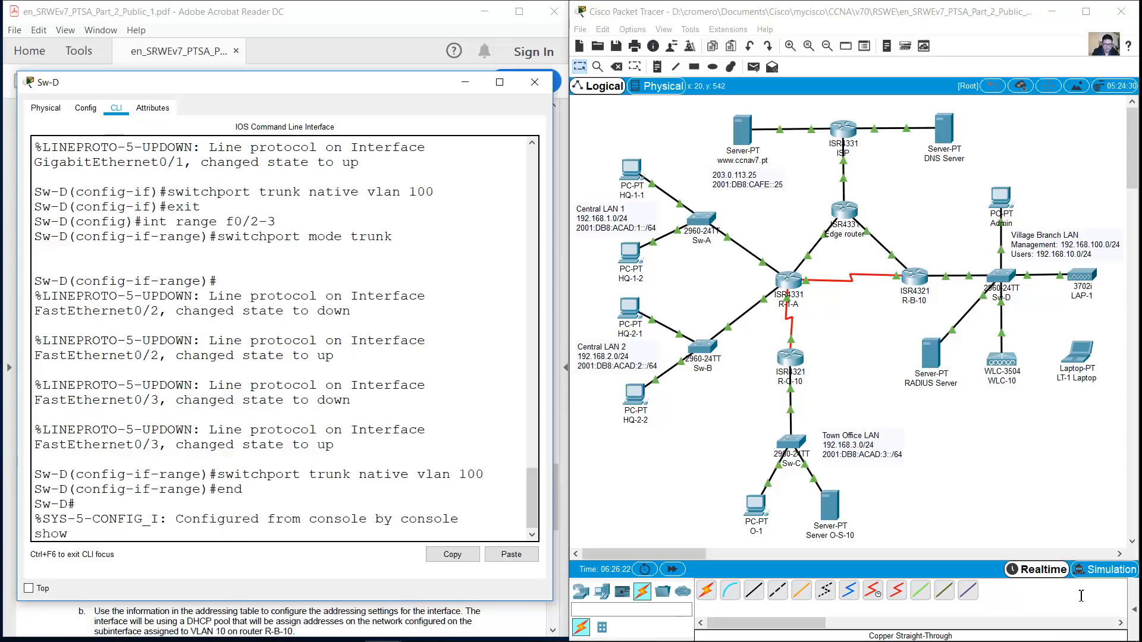
type("show run")
key("Return")
key("space")
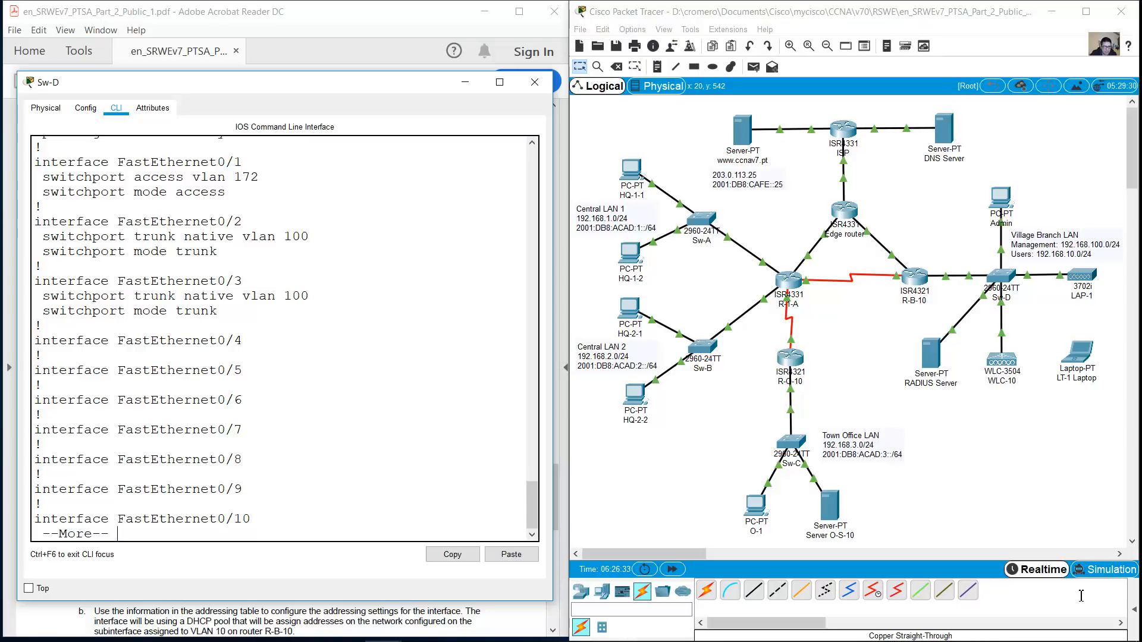
key("space")
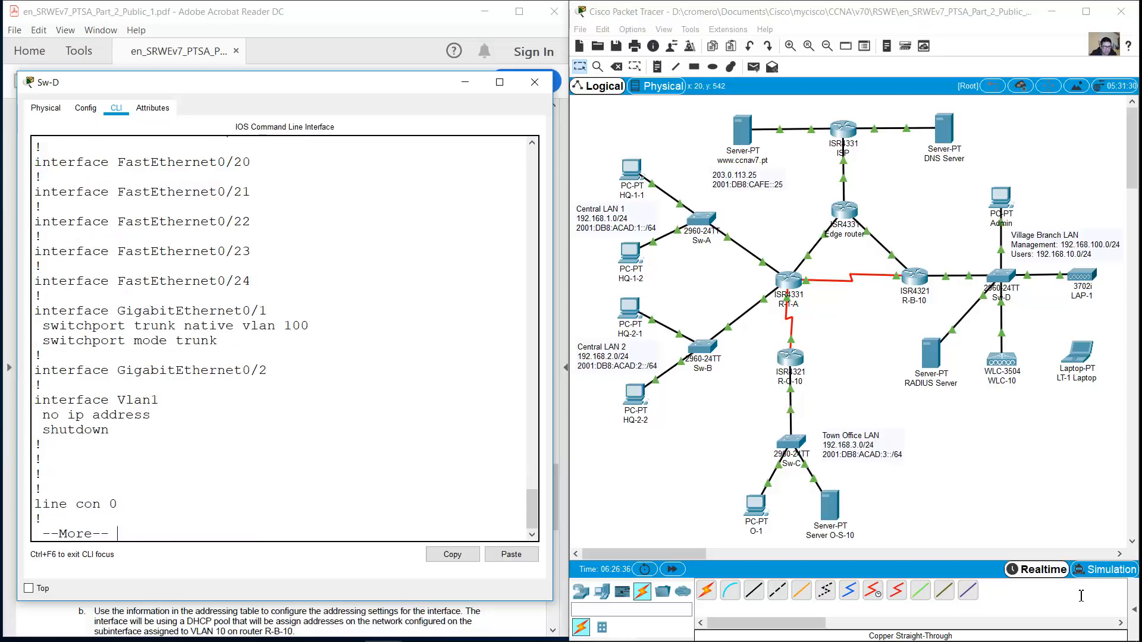
key("space")
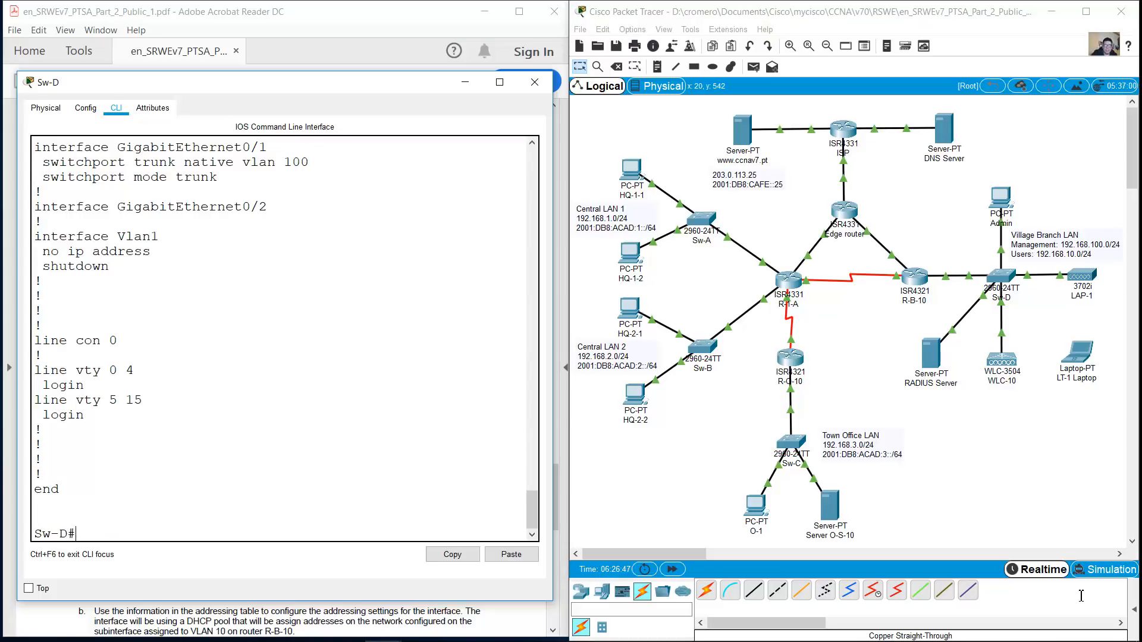
Scroll the output to confirm F0/2–F0/3 trunk native VLAN 100 and F0/1 in VLAN 172
scroll(1081, 599, "up", 1)
scroll(1080, 598, "up", 2)
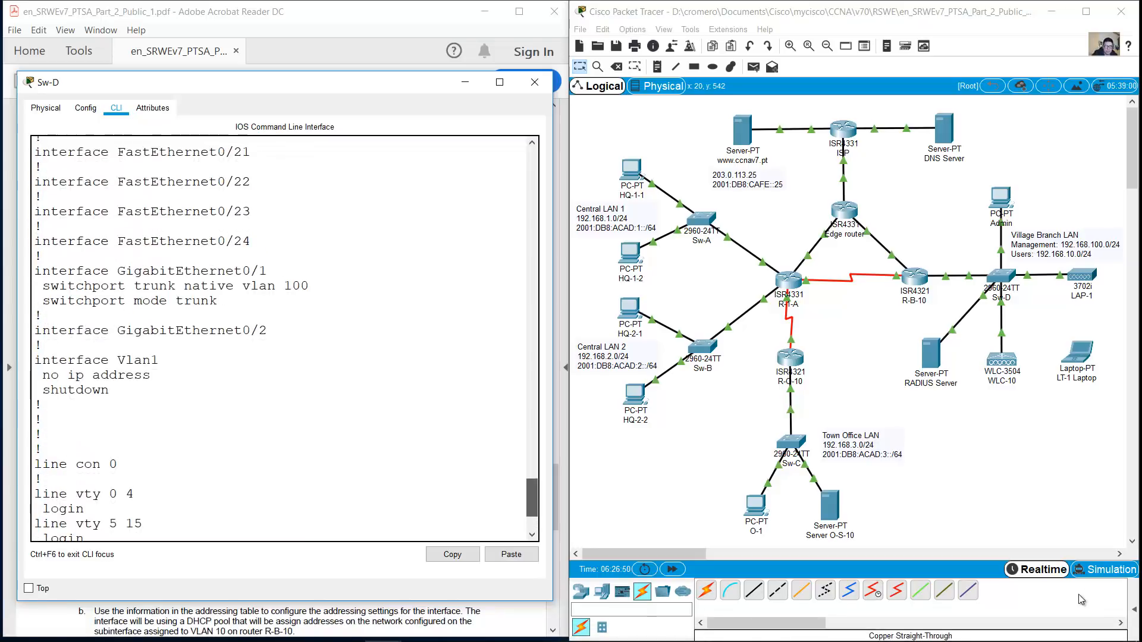
scroll(1080, 599, "up", 1)
left_click(1080, 599)
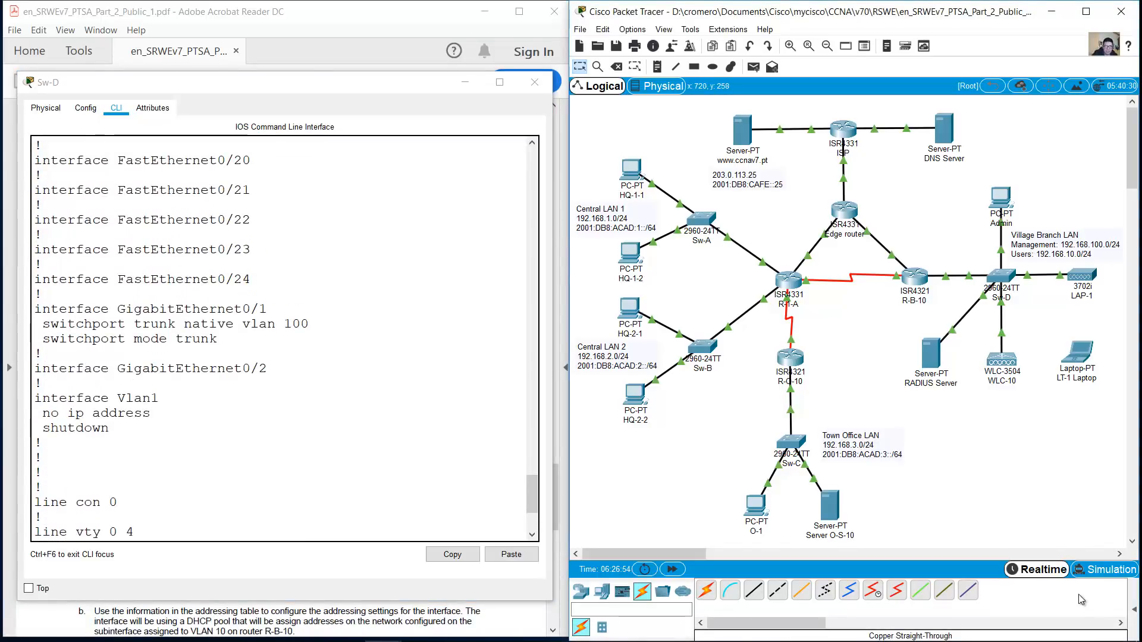
scroll(1082, 597, "up", 18)
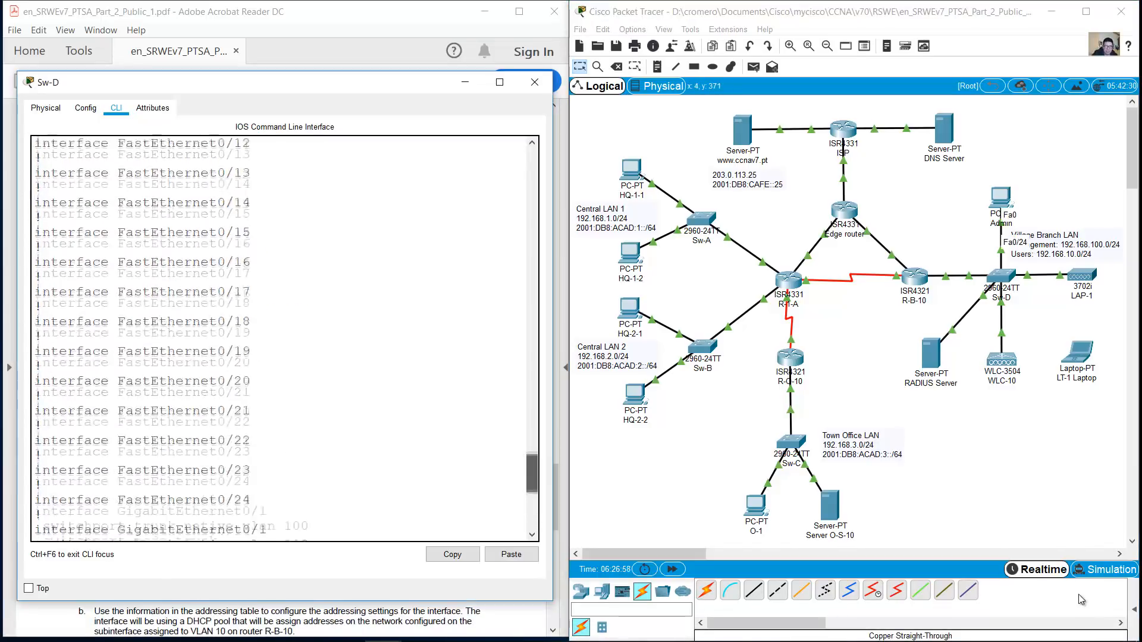
scroll(1081, 599, "down", 11)
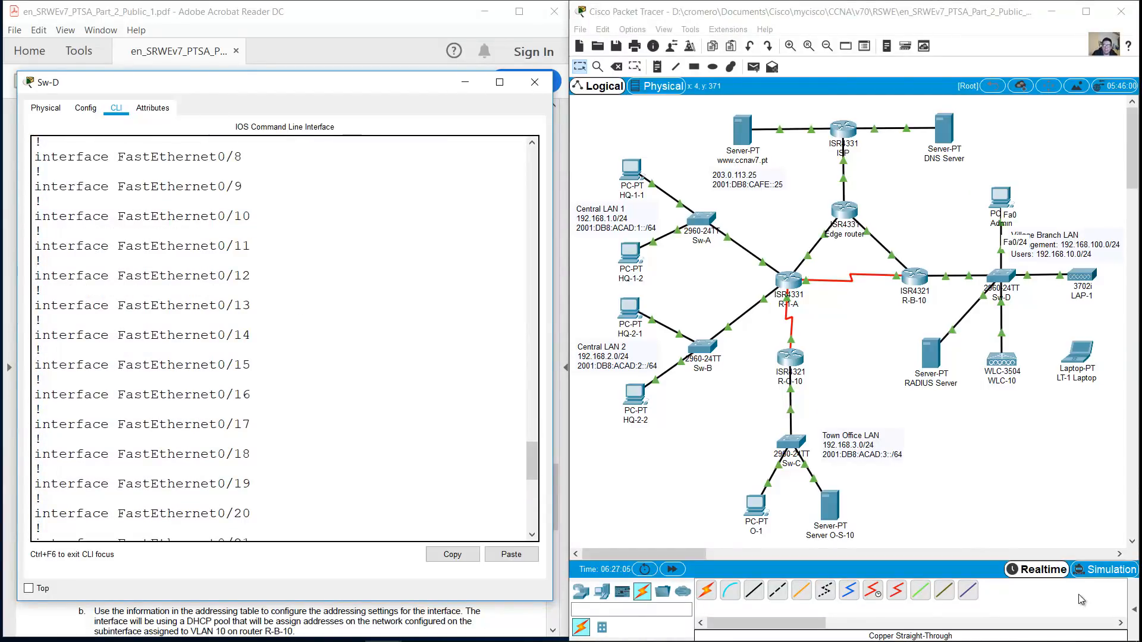
scroll(1081, 600, "up", 15)
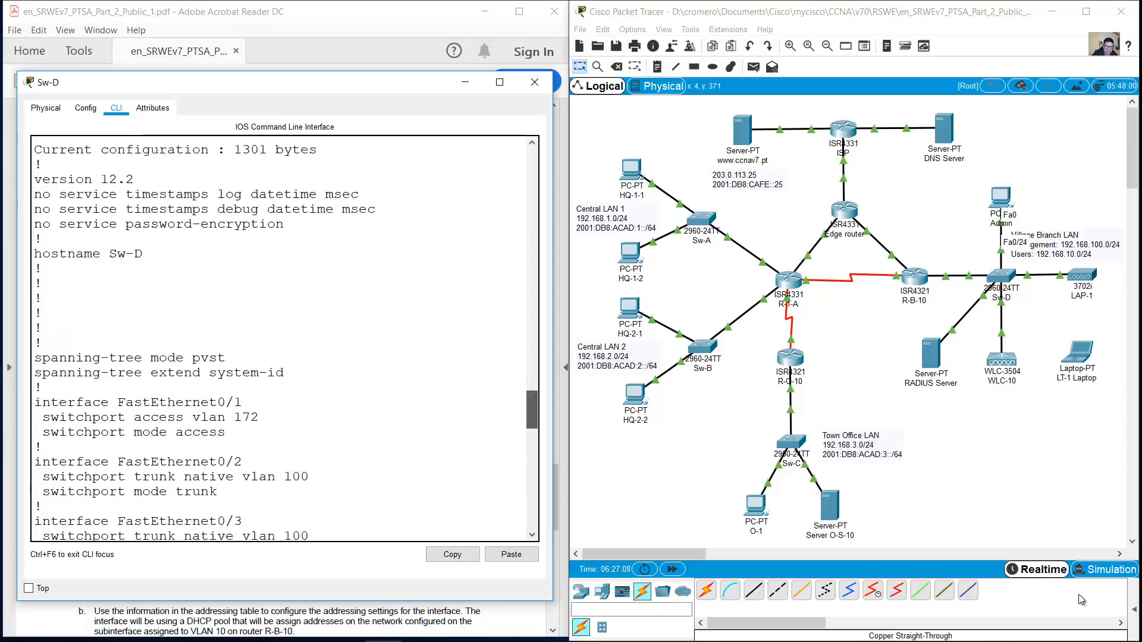
scroll(1081, 600, "down", 2)
scroll(1081, 600, "down", 15)
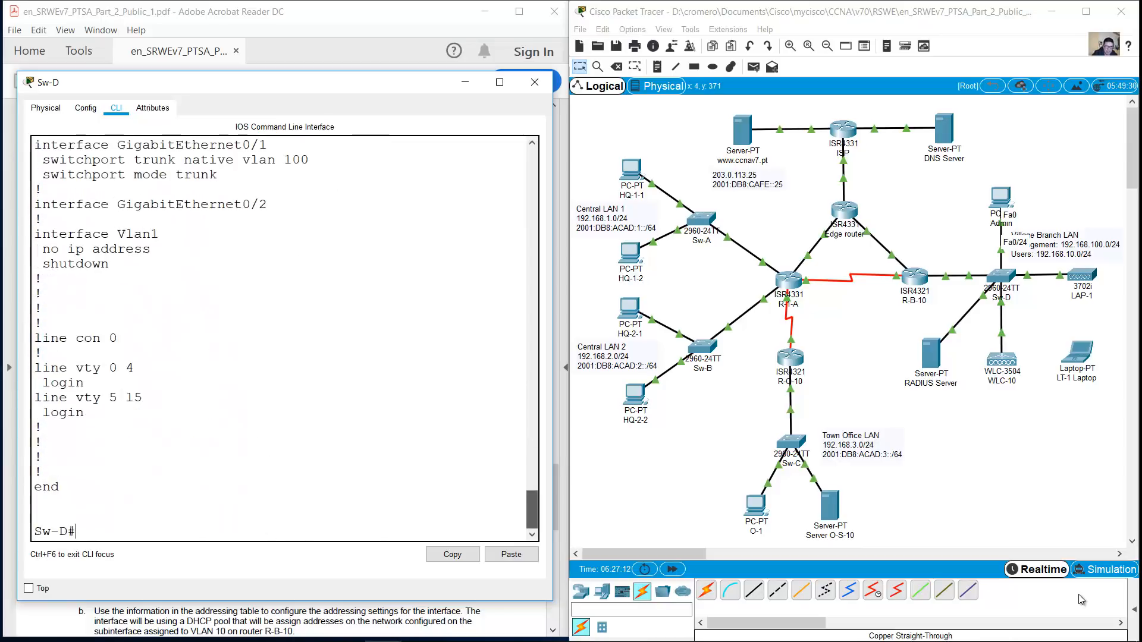
Make Sw-D port FastEthernet0/24 an access port
type("conf term")
key("Return")
type("int f0/24")
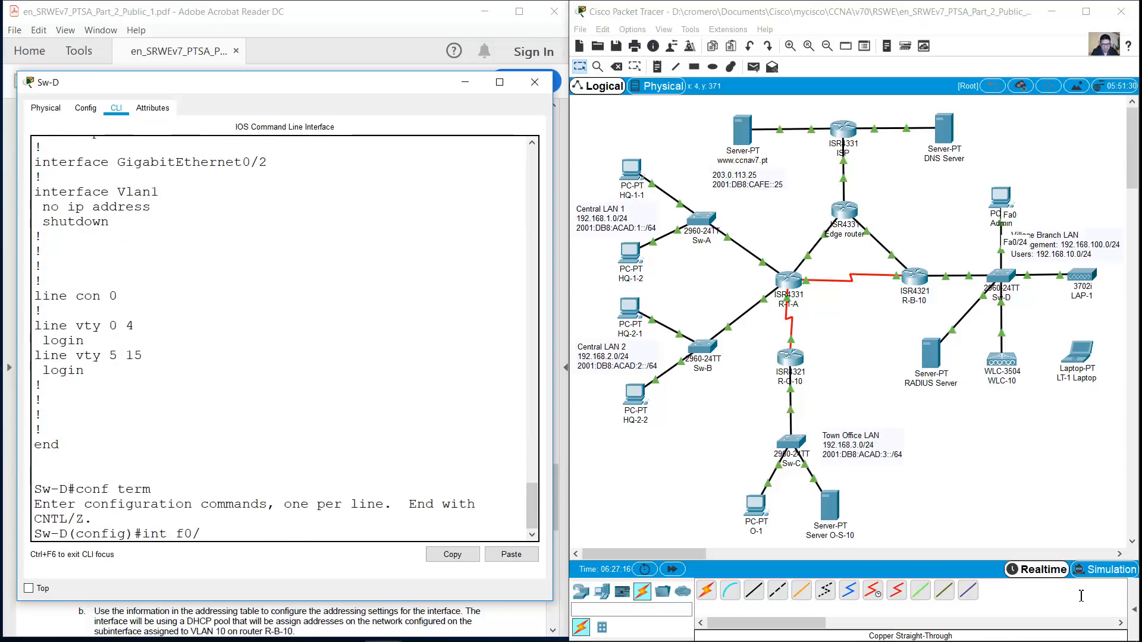
key("Return")
type("switchport mode acc")
key("BackSpace")
key("BackSpace")
type("ccess")
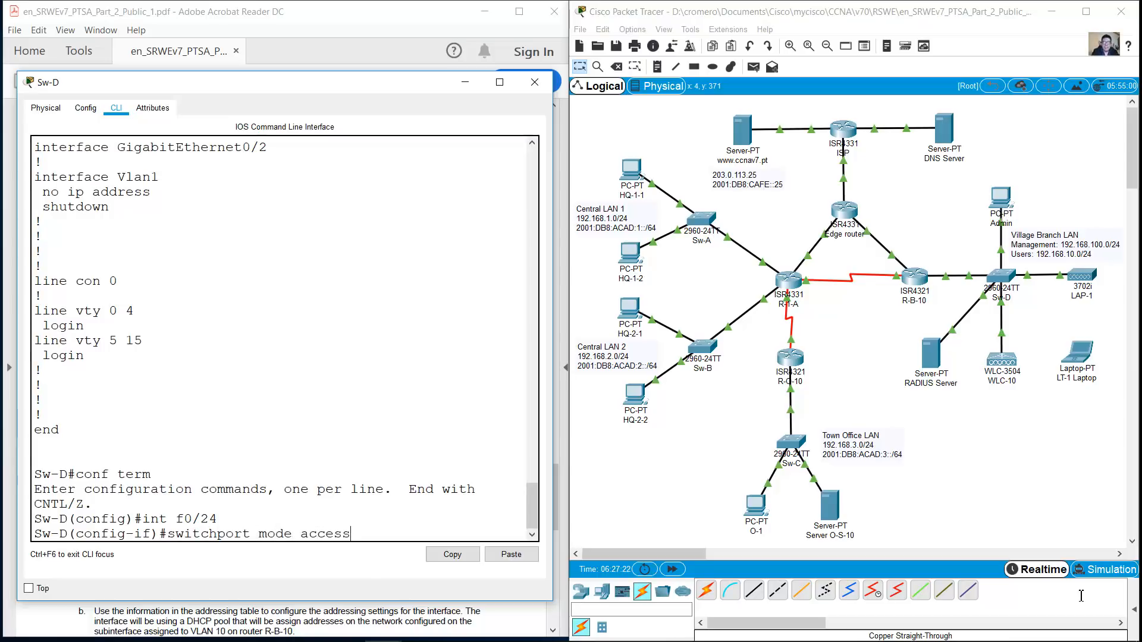
key("Return")
Assign F0/24 to access VLAN 100 and minimize the Sw-D console
key("Up")
key("Left")
key("Left")
key("Left")
key("Left")
key("Left")
key("Left")
key("BackSpace")
key("BackSpace")
key("BackSpace")
key("BackSpace")
key("BackSpace")
key("End")
type("vlan 100")
key("Return")
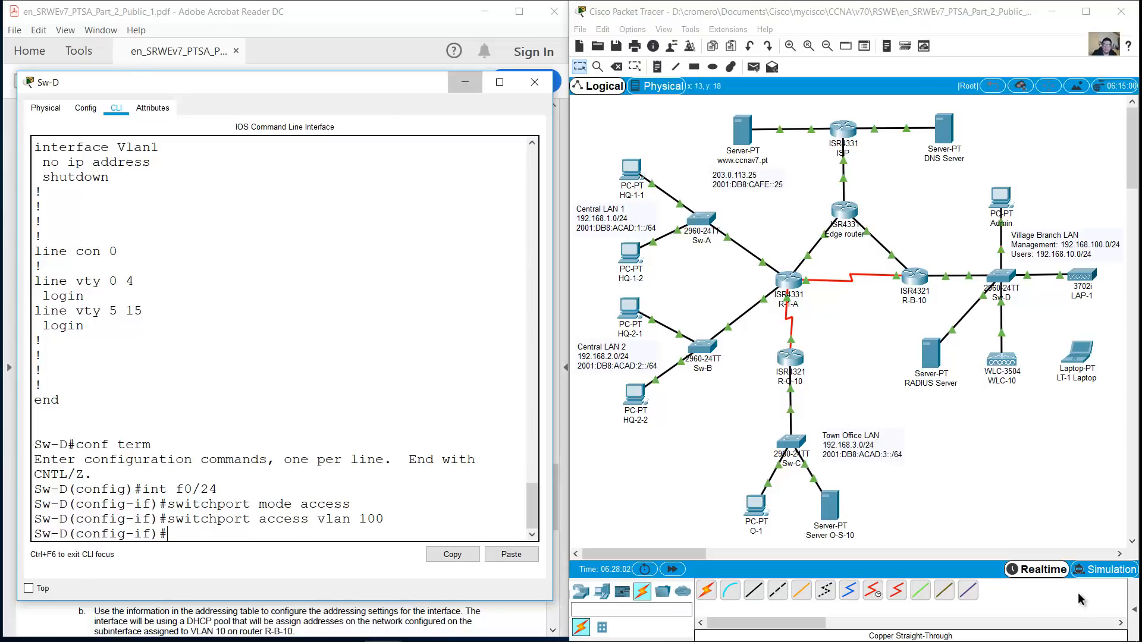
left_click(465, 82)
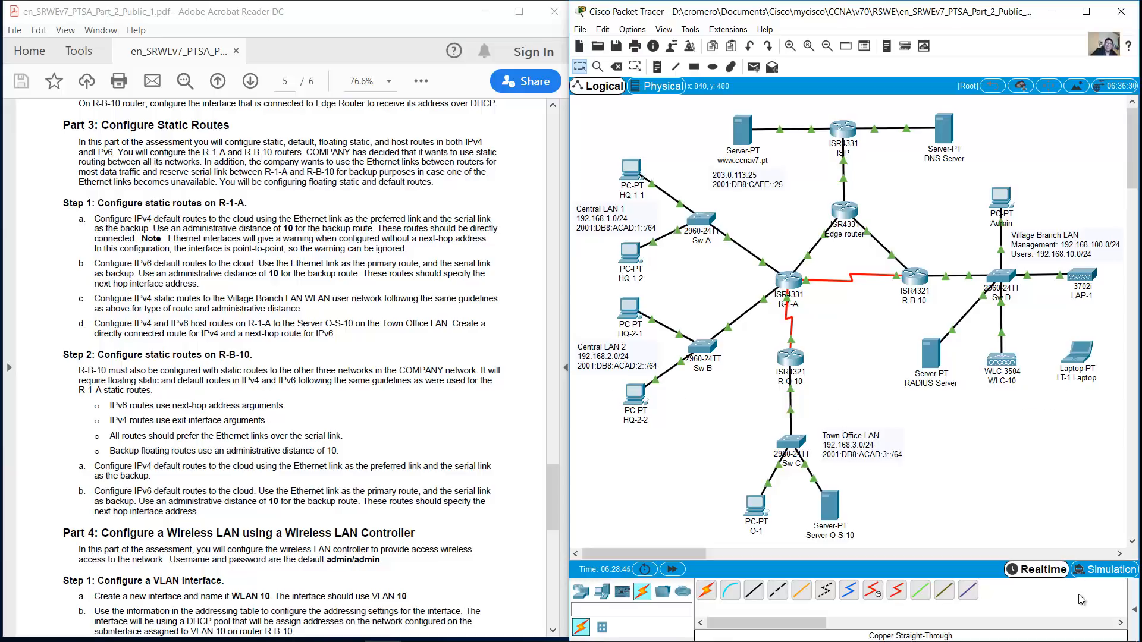
Open the RADIUS Server's AAA service and set the Radius port to 1812
mouse_move(1070, 381)
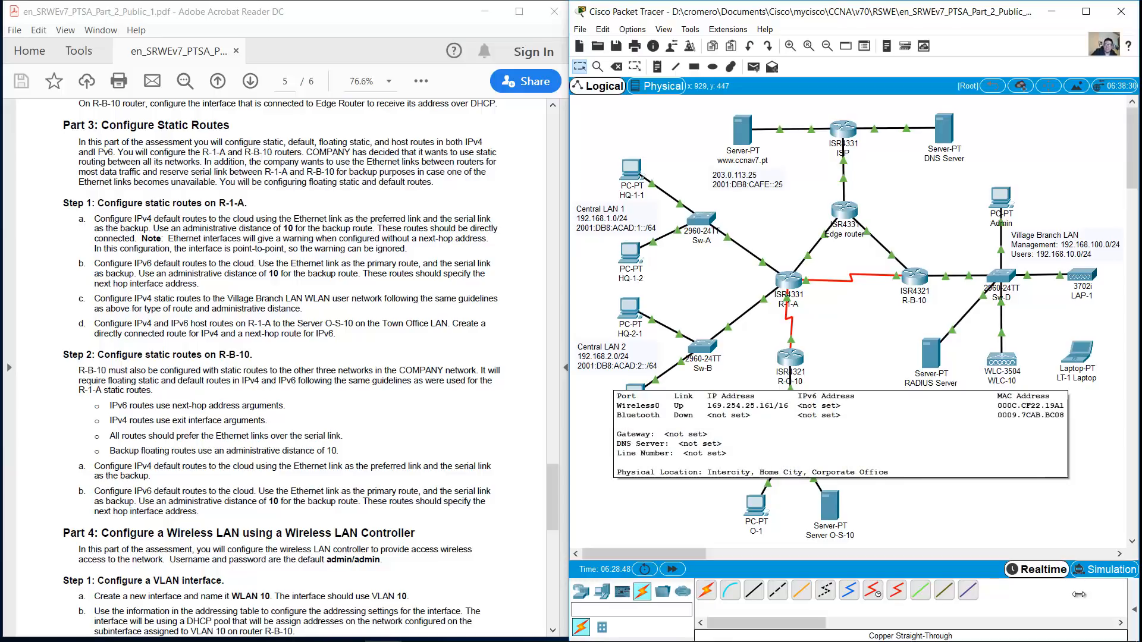
left_click(931, 356)
left_click(497, 167)
left_click(440, 280)
left_click_drag(389, 490, 213, 593)
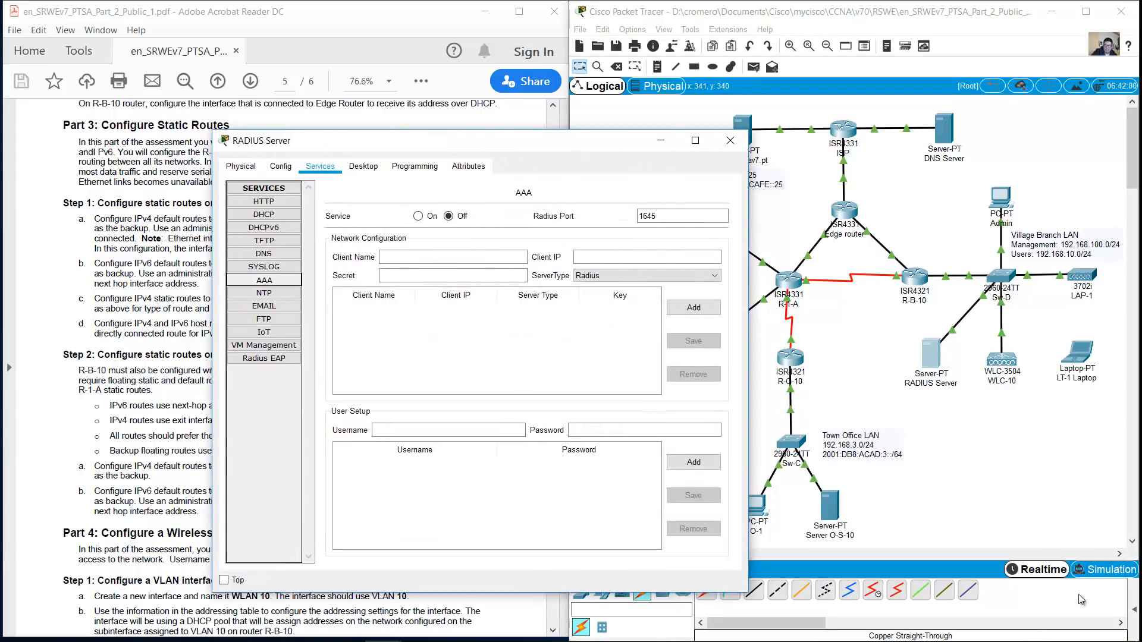
type("1812")
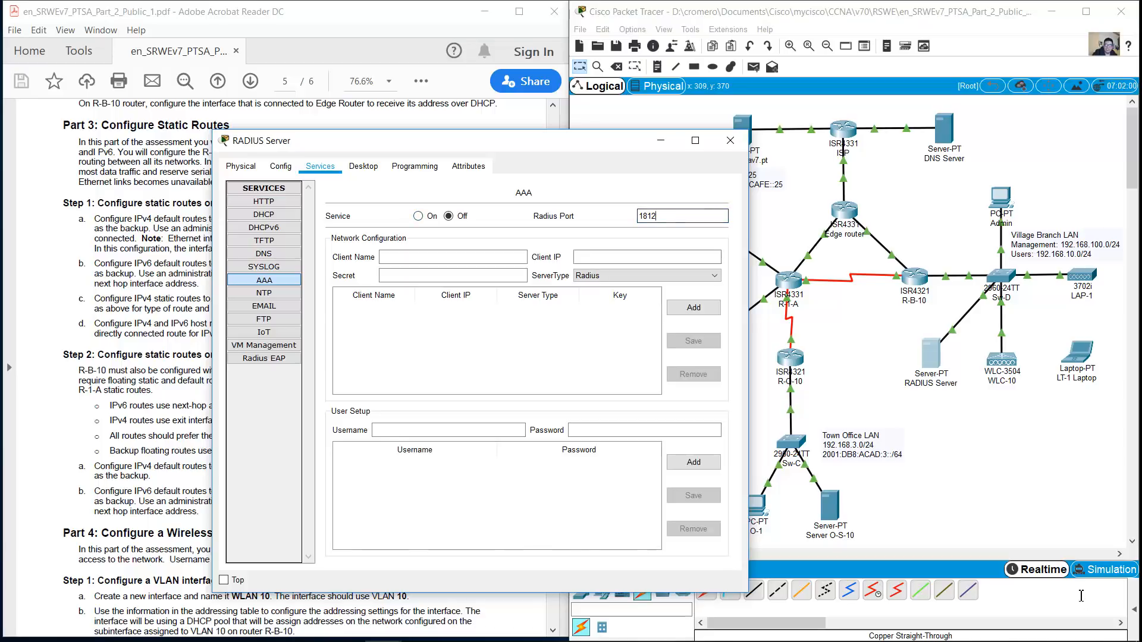
Enter RADIUS client WLC-10 with the shared secret from the PDF and server type Radius
key("alt+Tab")
scroll(281, 368, "down", 8)
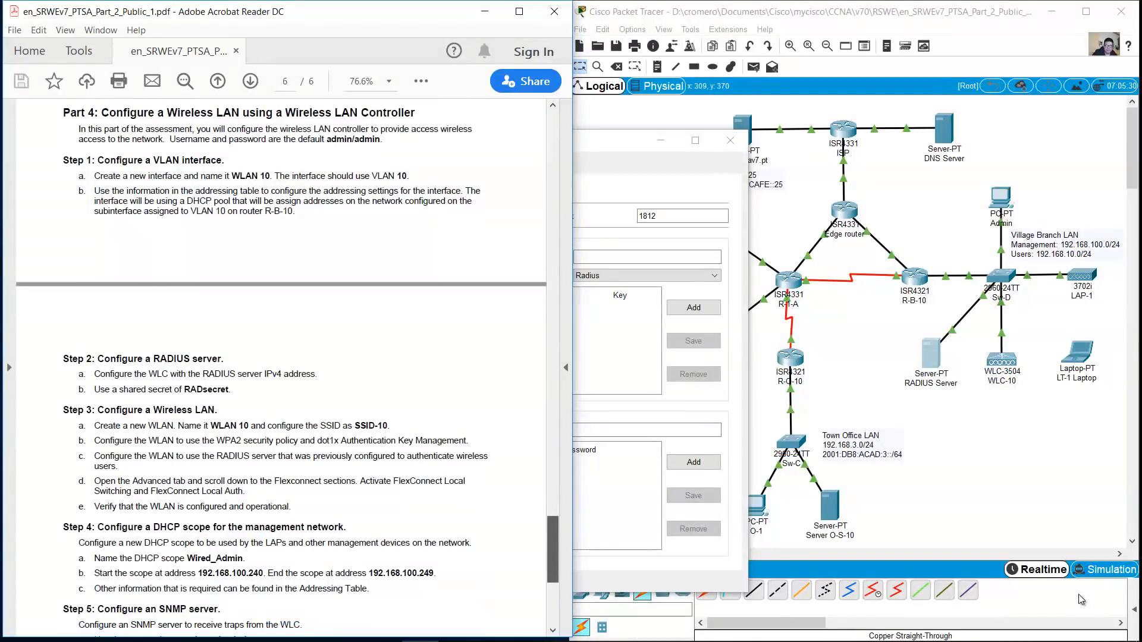
double_click(206, 389)
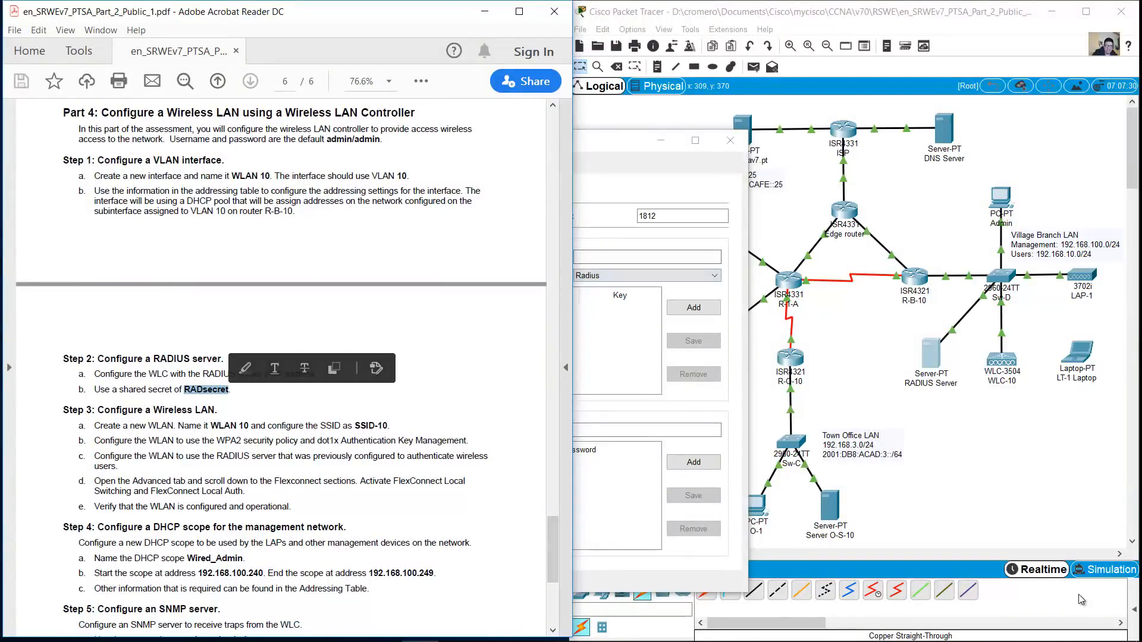
key("alt+Tab")
left_click_drag(417, 141, 471, 135)
left_click(508, 251)
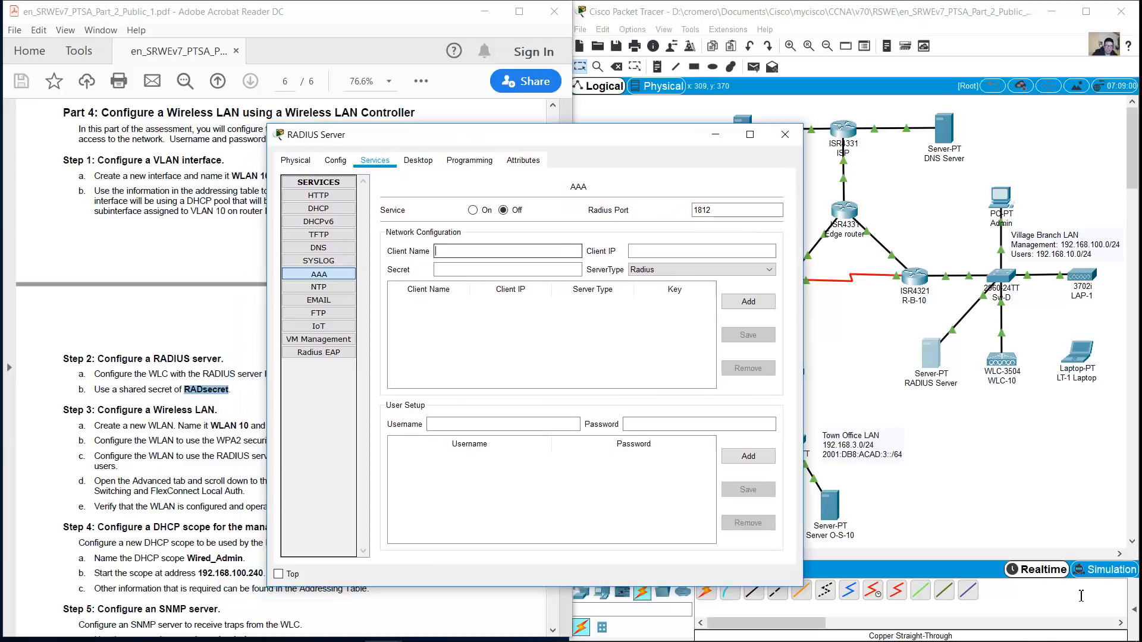
type("WLC-10")
key("Tab")
key("Tab")
type("RADsecret")
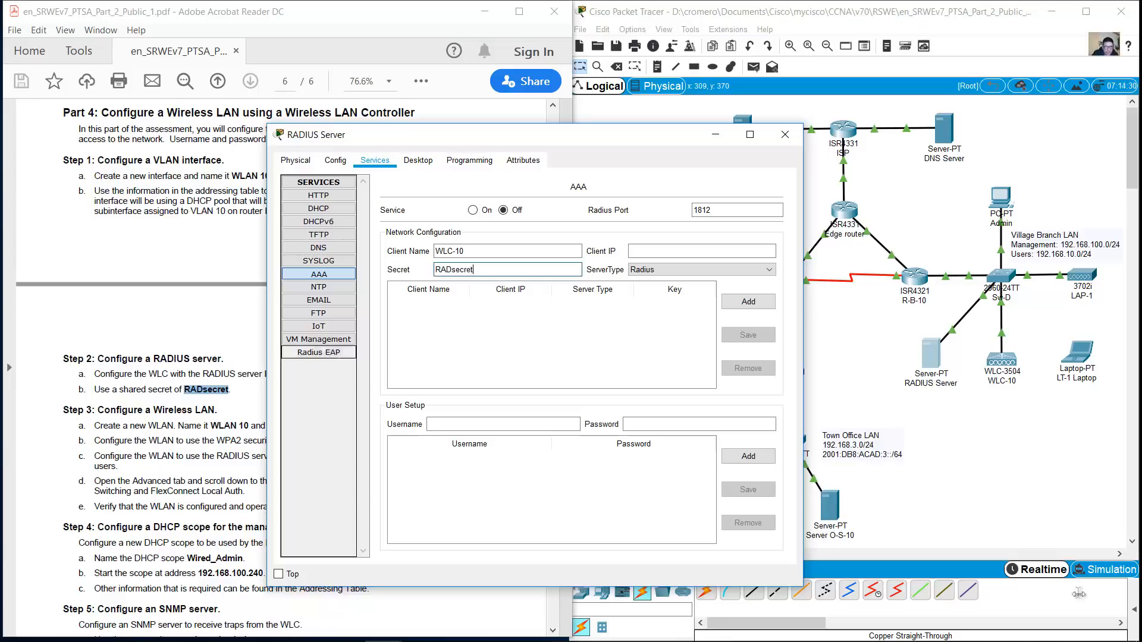
key("Tab")
key("alt+Down")
key("Return")
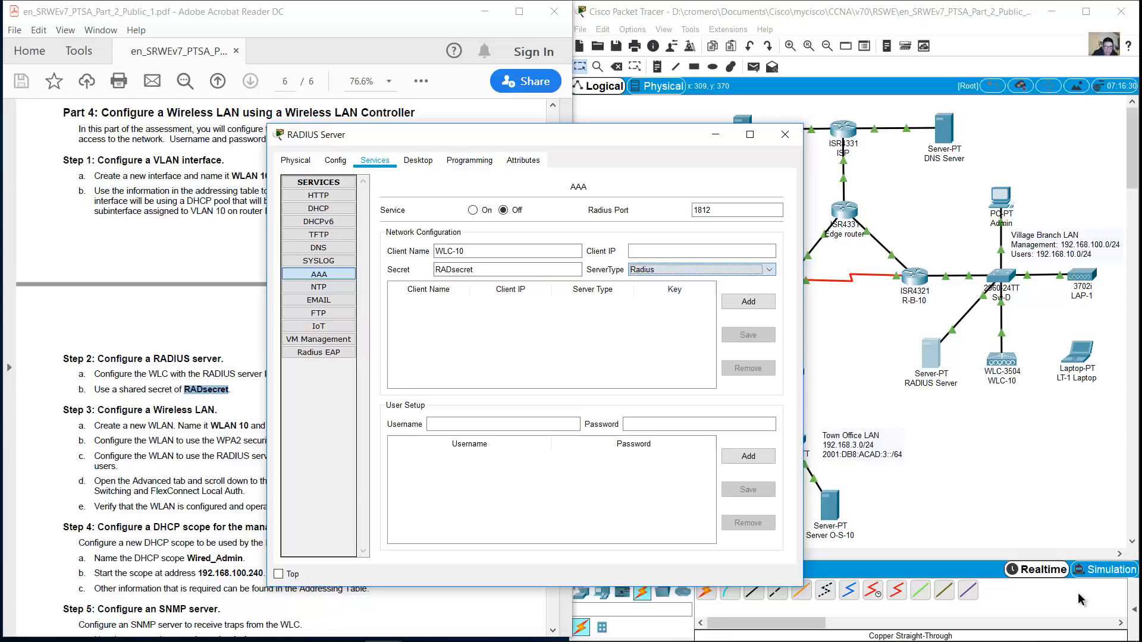
Give the WLC-10 client IP 192.168.100.254 and add it to the client list
key("alt+Tab")
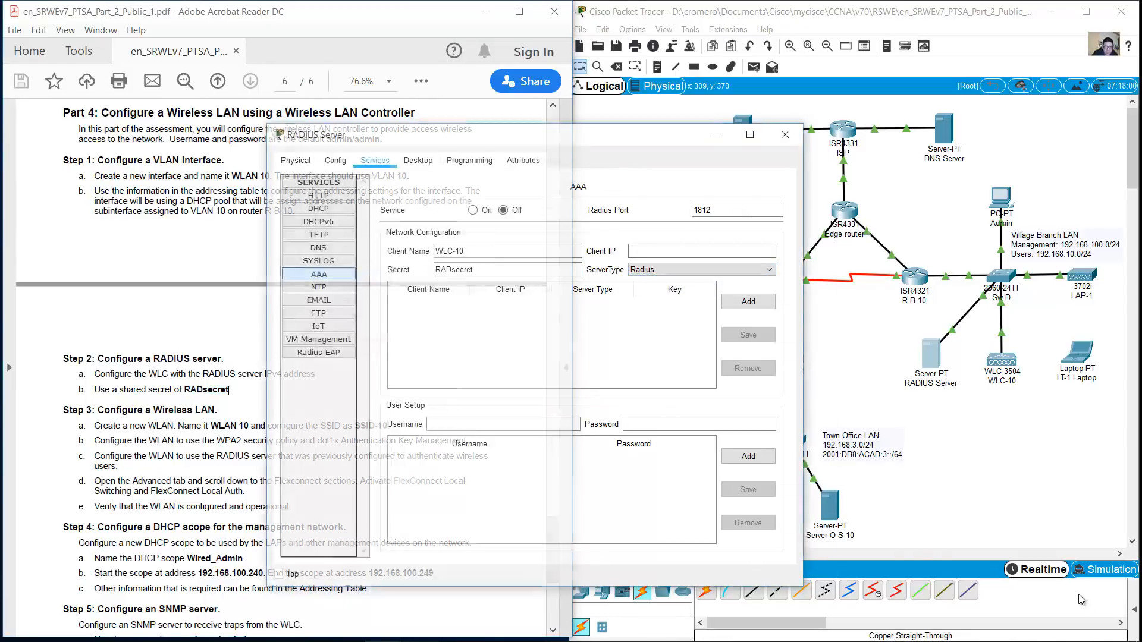
key("alt+Tab")
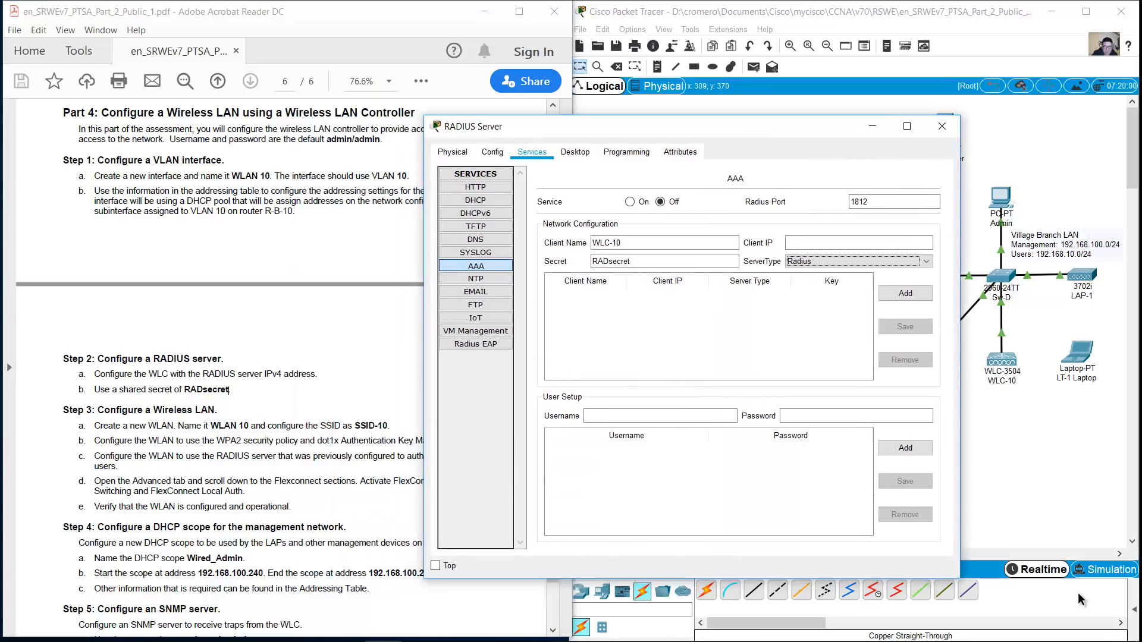
key("alt+Tab")
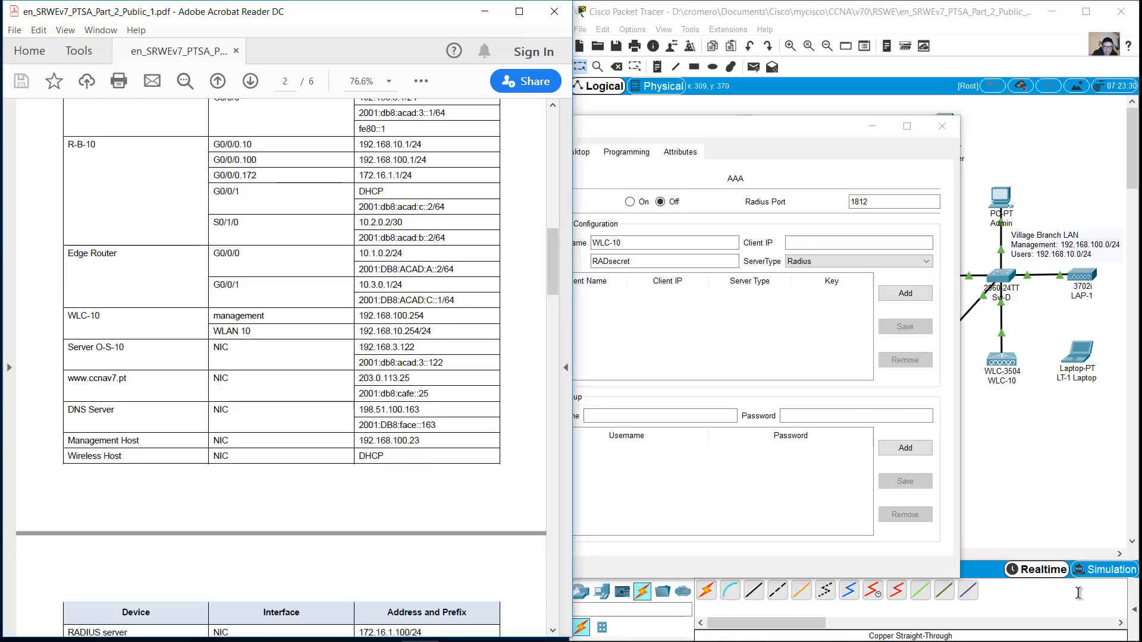
key("alt+Tab")
type("192.168.100.254")
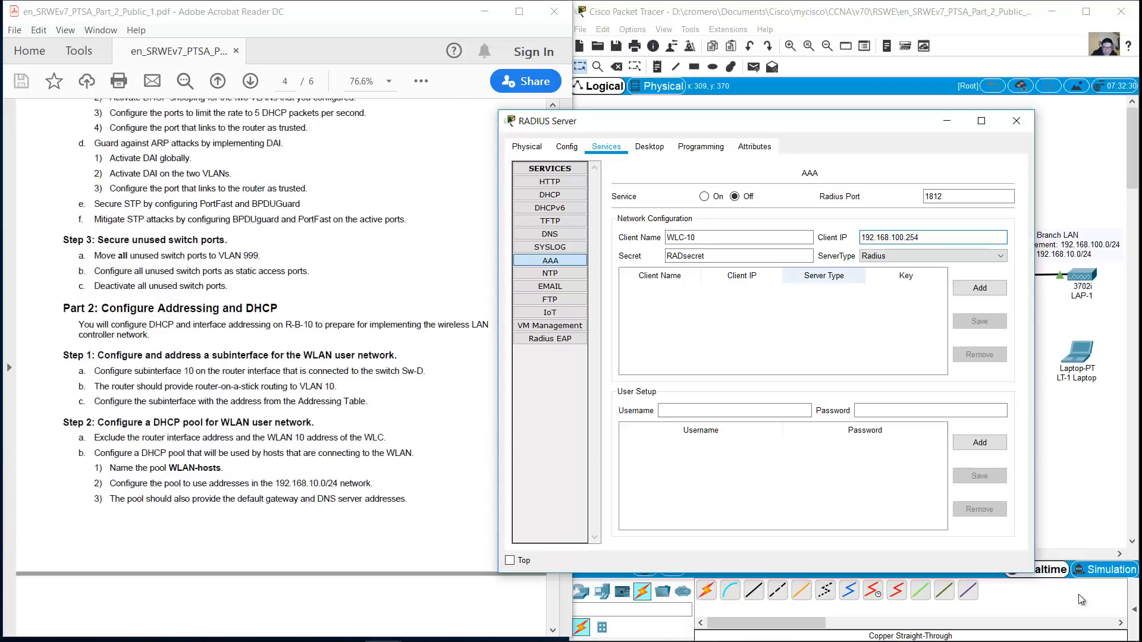
key("Tab")
key("Tab")
key("Tab")
key("Tab")
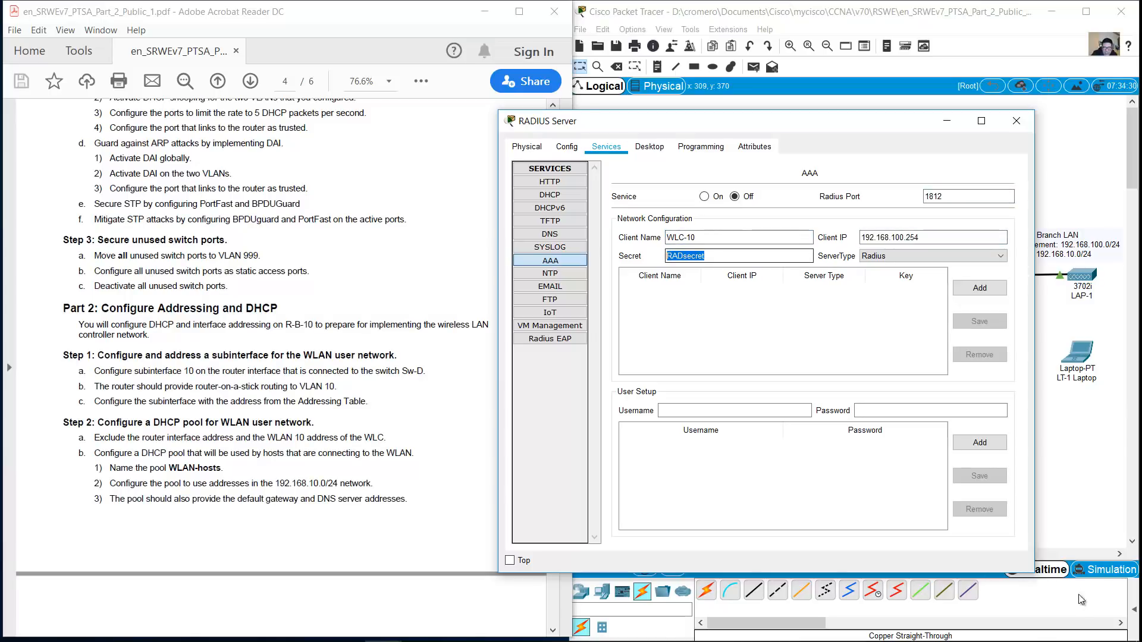
key("Return")
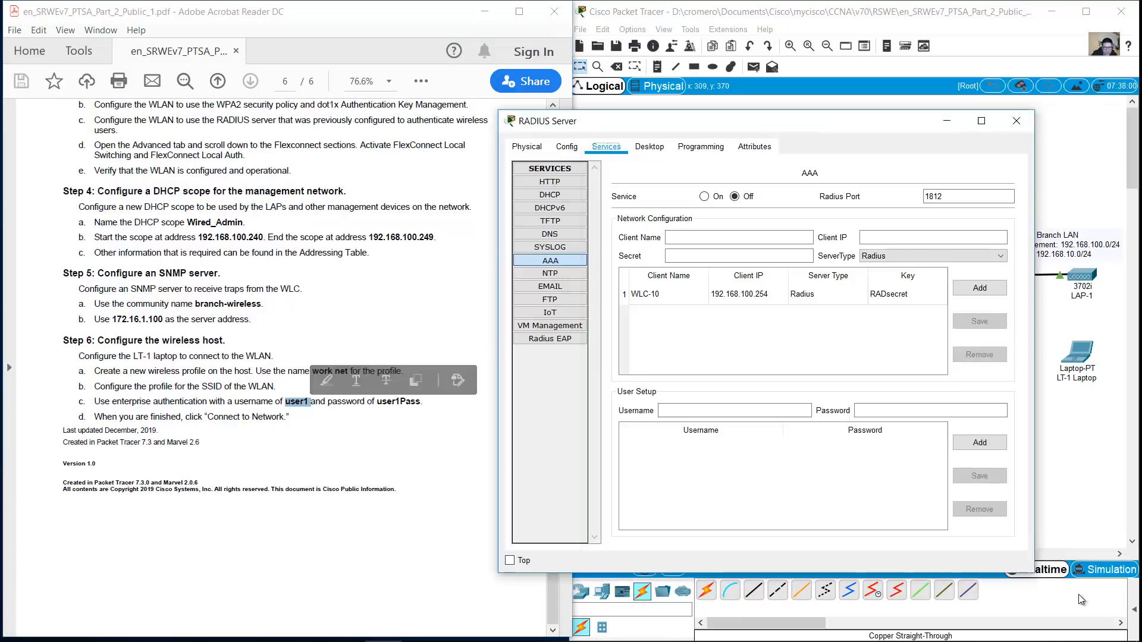
Add AAA user user1 with its password, turn the AAA service on, and close
type("user1")
key("Tab")
type("user1Pass")
key("shift+Tab")
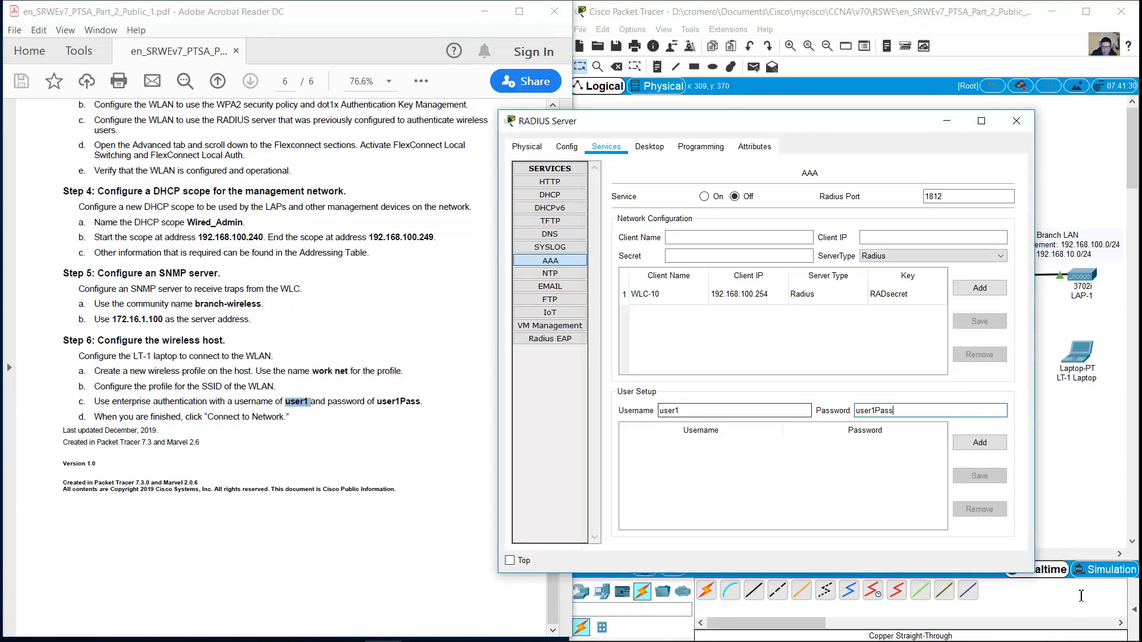
key("Tab")
key("Tab")
key("space")
key("Tab")
key("Tab")
key("Tab")
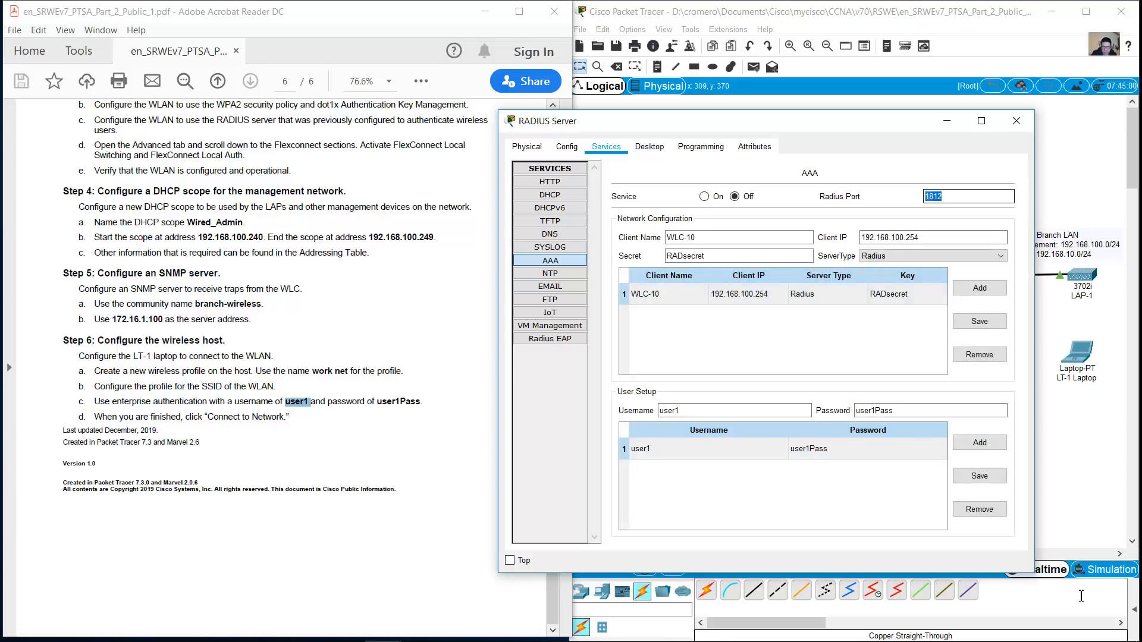
key("Tab")
key("Left")
key("alt+F4")
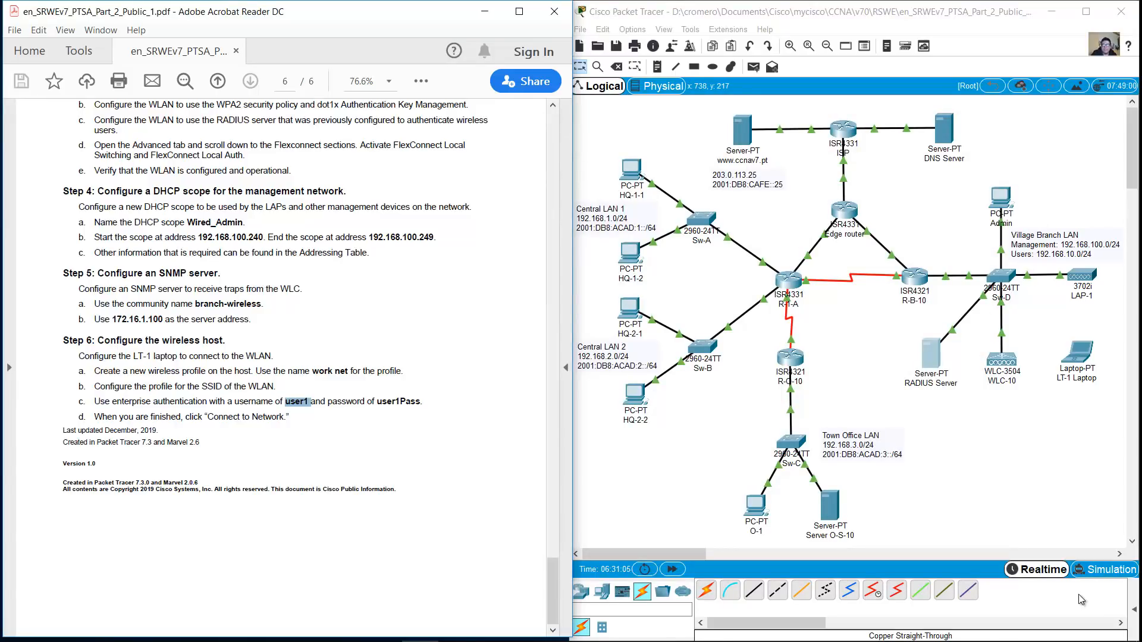
Place a generic PC-PT end device (PC6) in the topology
key("alt+Tab")
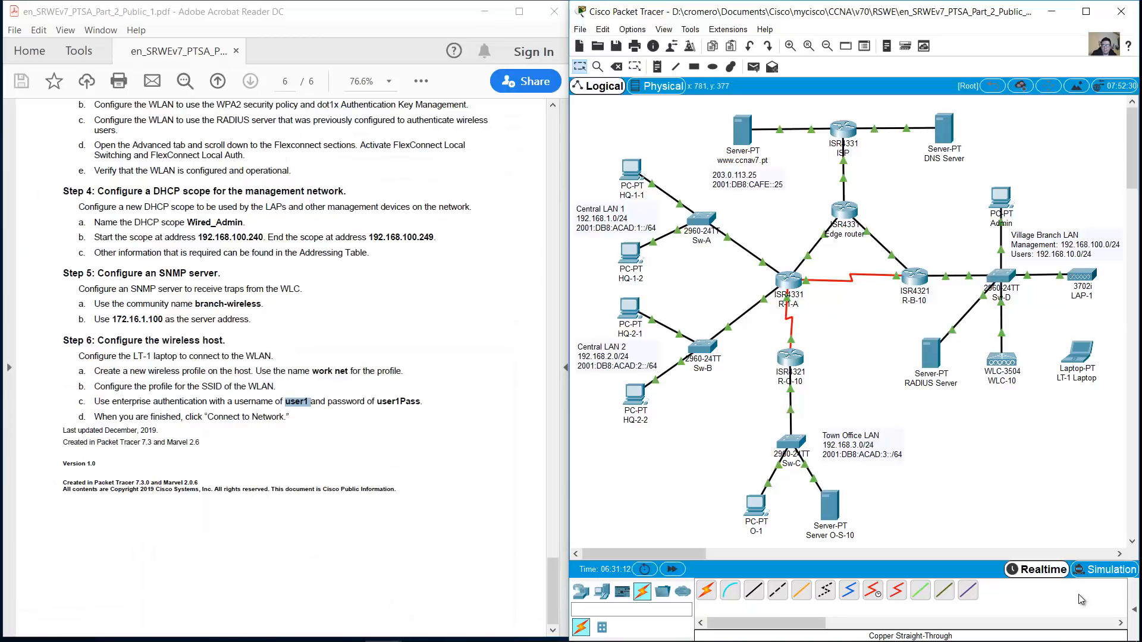
mouse_move(1001, 305)
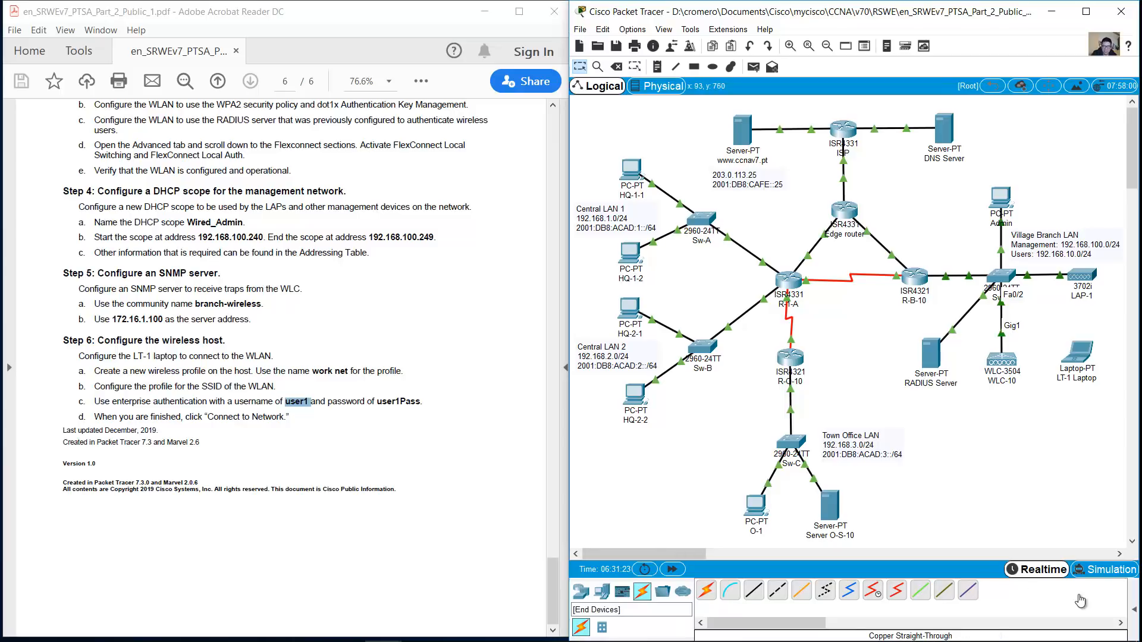
left_click(602, 591)
left_click(707, 590)
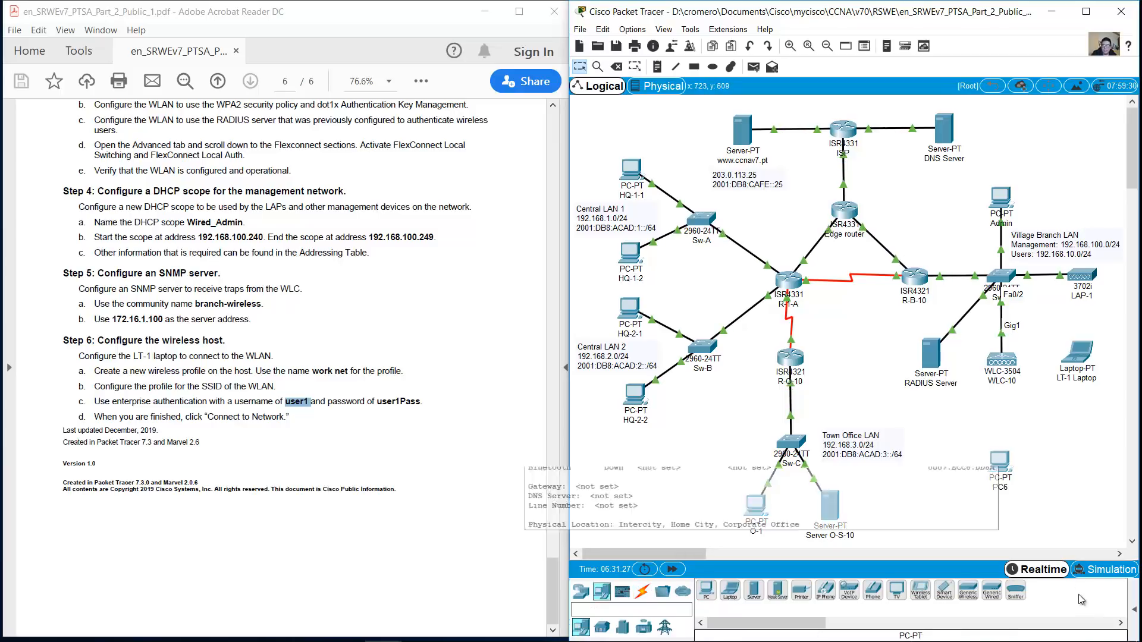
left_click(1000, 460)
Give PC6 IP address 192.168.1.10 with subnet mask 255.255.255.240
left_click(496, 167)
left_click(441, 219)
type("192.168.1.10")
key("Tab")
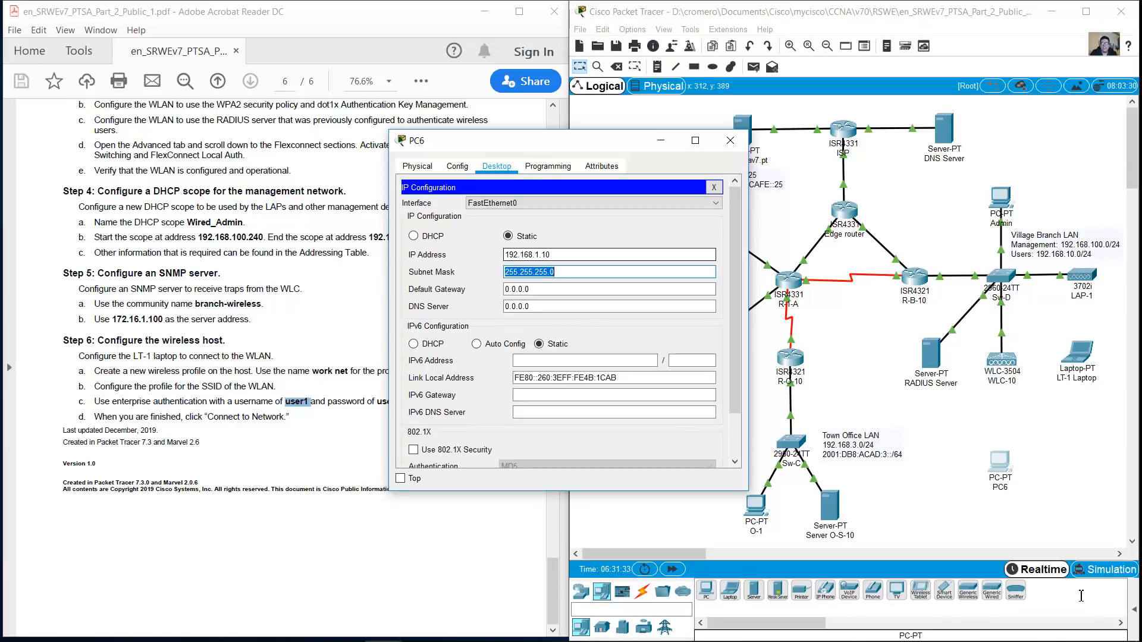
key("Left")
type("240")
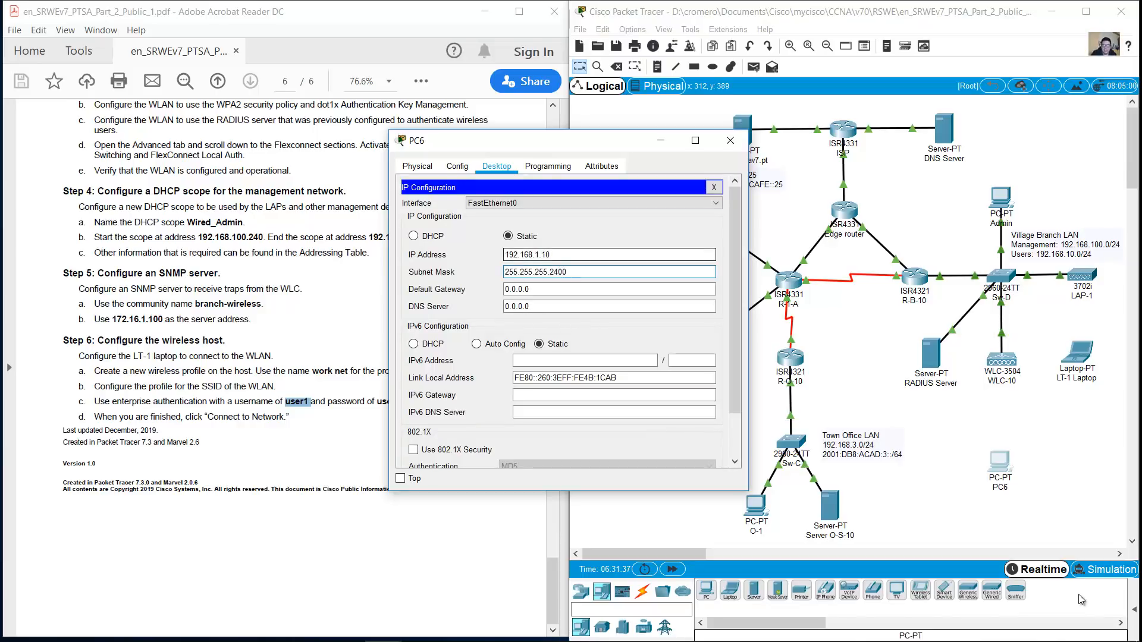
left_click_drag(535, 141, 292, 121)
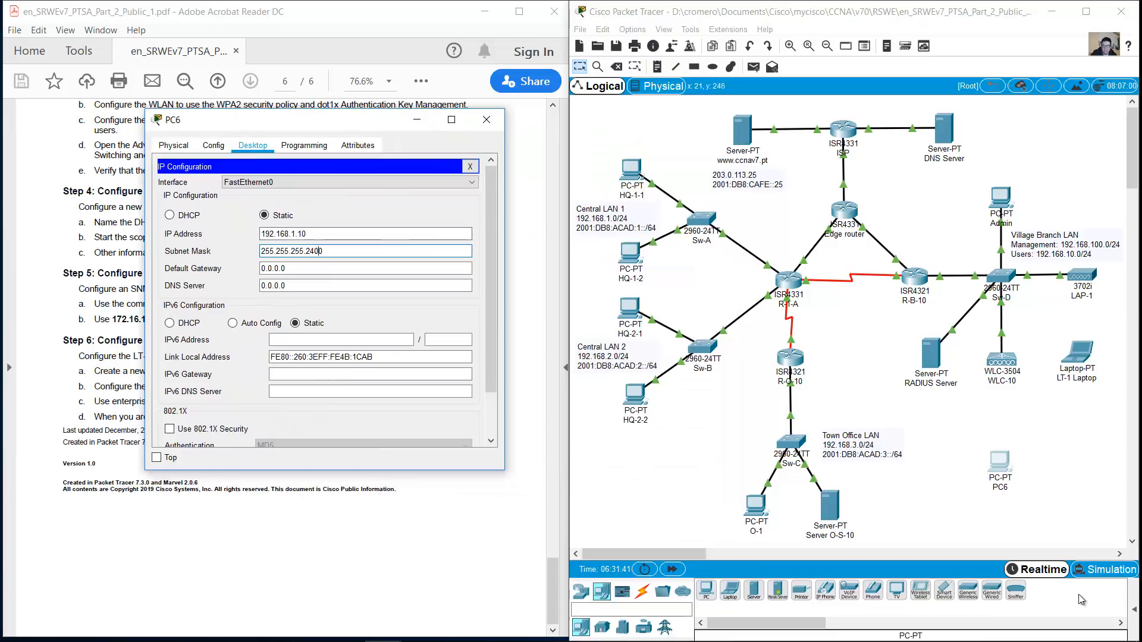
key("Delete")
key("shift+Tab")
key("Tab")
Check WLC-10's management interface IP address and subnet mask
left_click(1002, 361)
left_click(458, 166)
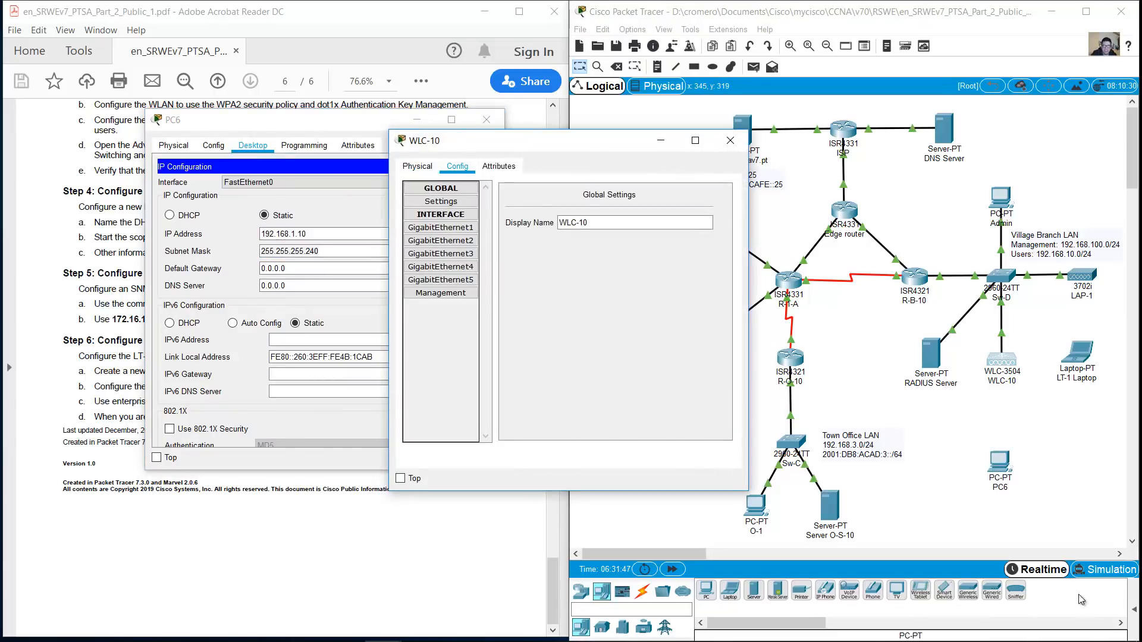
left_click(440, 228)
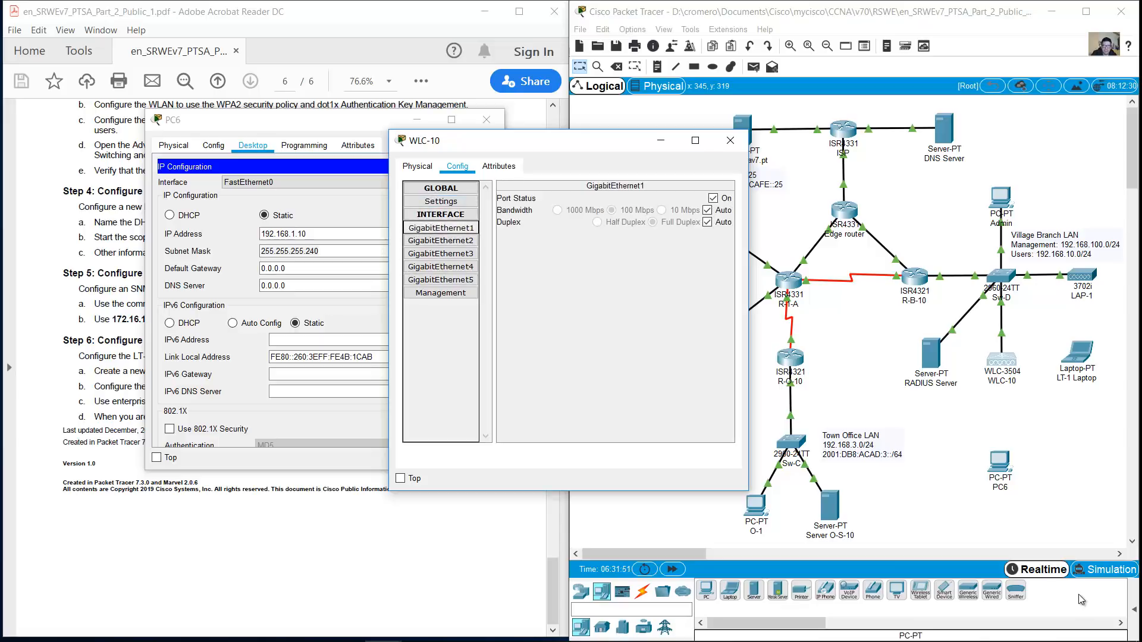
left_click(440, 294)
double_click(640, 216)
double_click(646, 230)
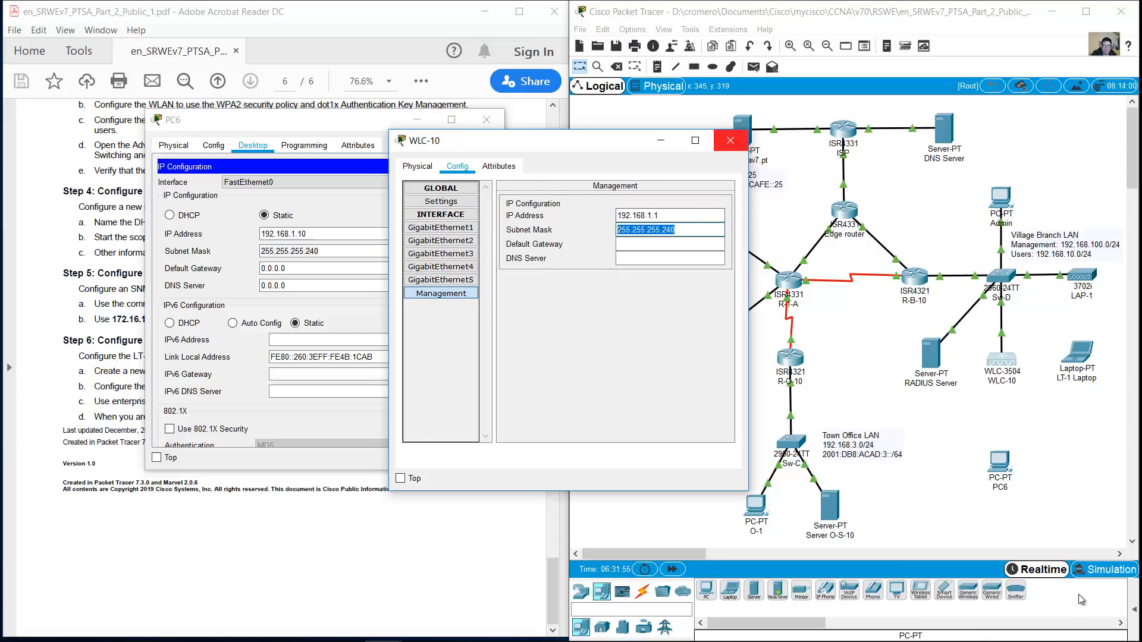
left_click(730, 141)
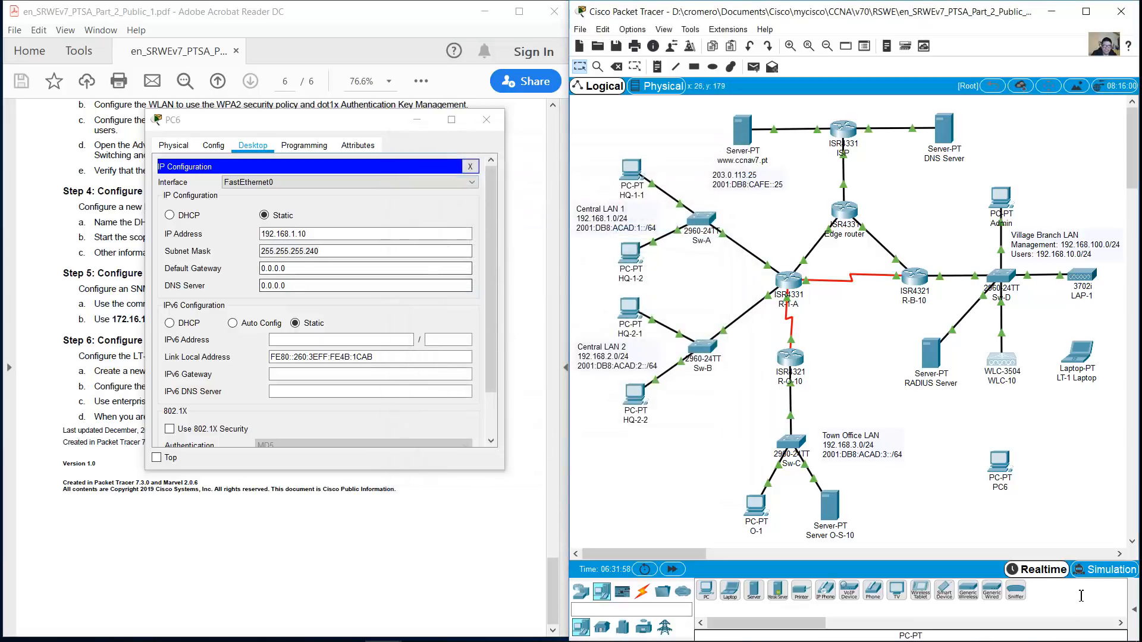
Verify PC6's IP settings, close IP Configuration, and enlarge the PC6 window
double_click(289, 252)
double_click(283, 234)
left_click(470, 166)
mouse_move(285, 120)
left_mouse_down()
mouse_move(183, 66)
mouse_move(151, 24)
left_mouse_up()
left_click_drag(370, 374, 533, 595)
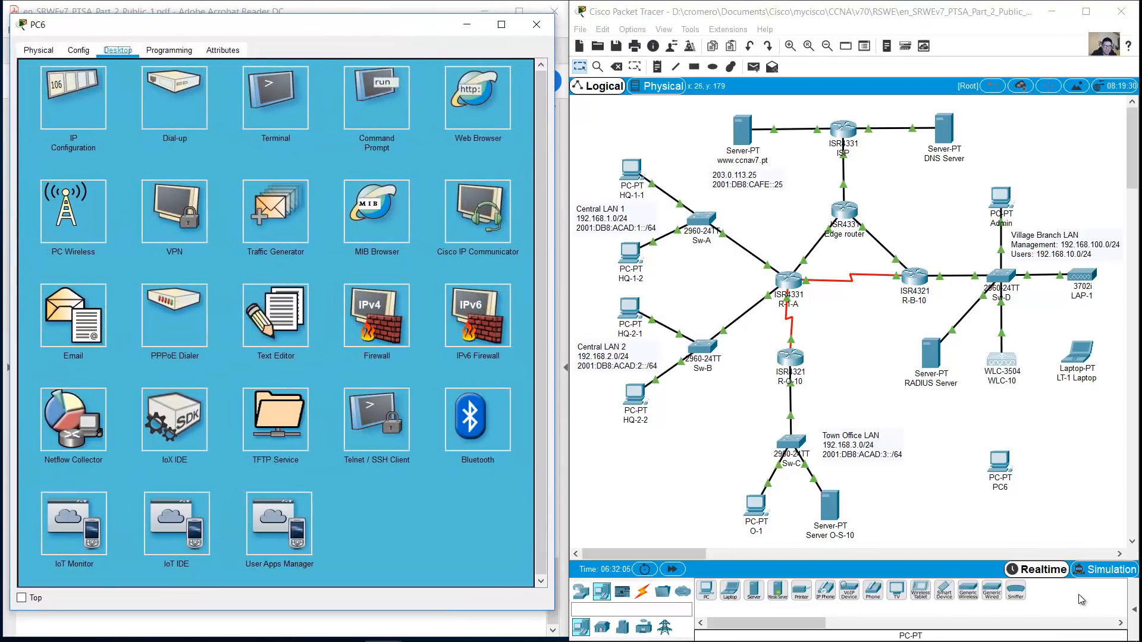
left_click(458, 97)
type("http:")
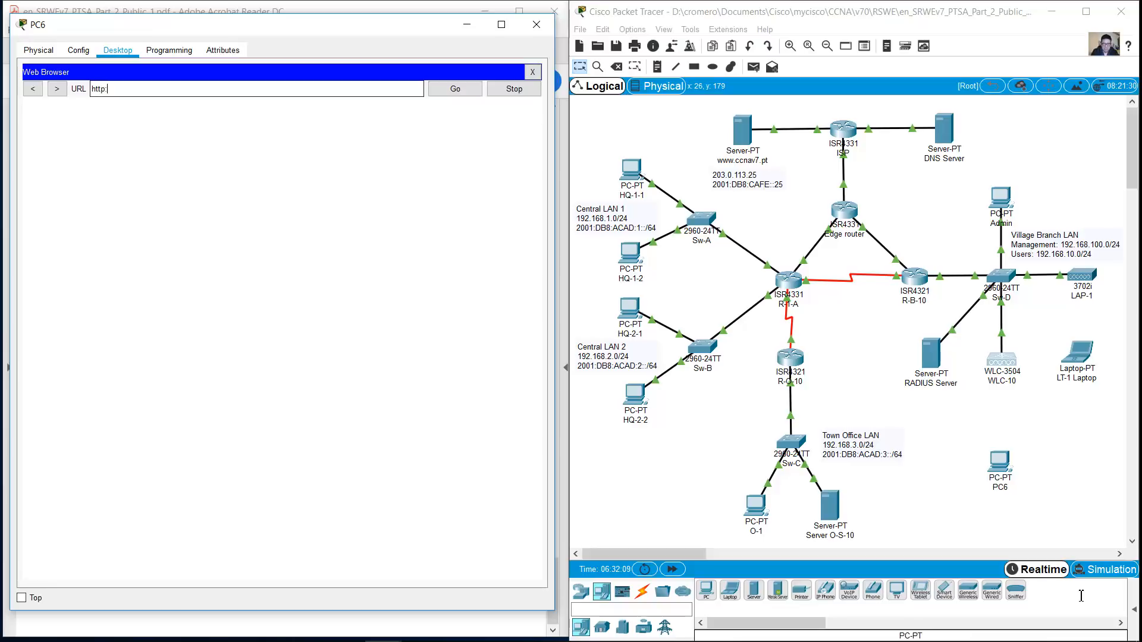
type("//192.168.1.1")
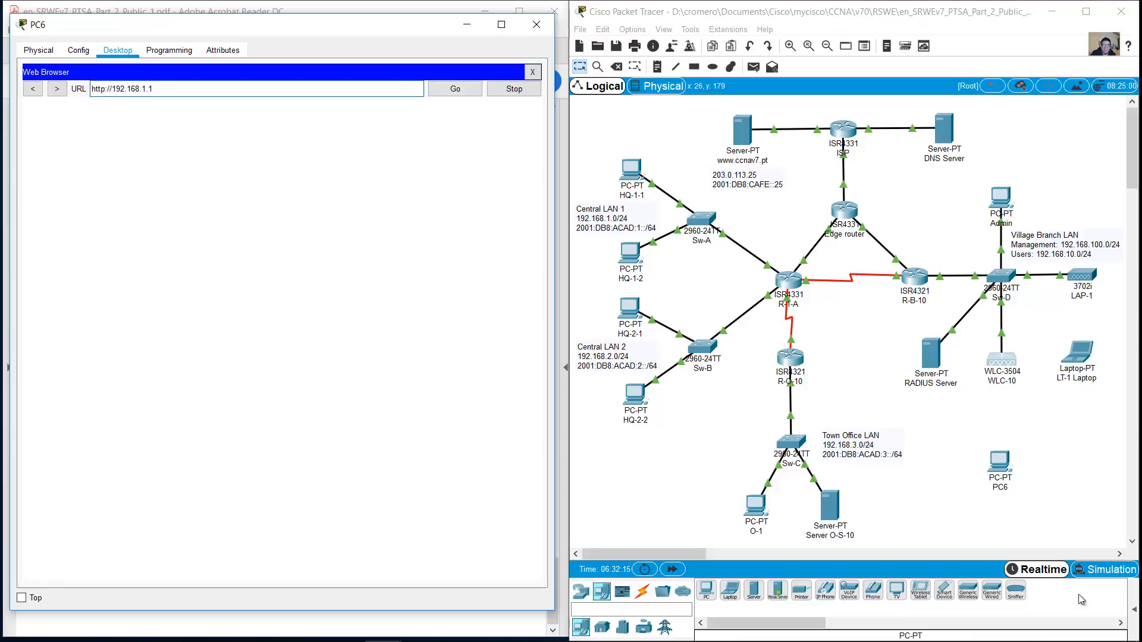
key("Return")
Connect PC6 to WLC-10 with a copper straight-through cable and return to the browser
left_click(642, 591)
left_click(754, 591)
left_click(999, 458)
left_click(1043, 509)
left_click(1000, 358)
left_click(1051, 364)
left_click(455, 89)
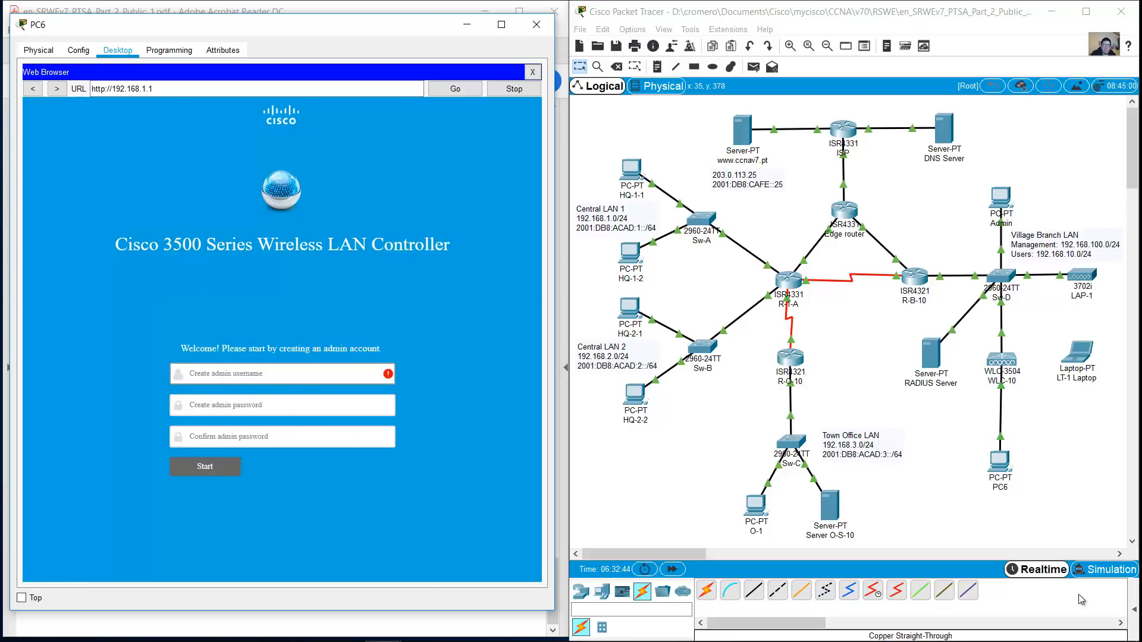
left_click(1072, 635)
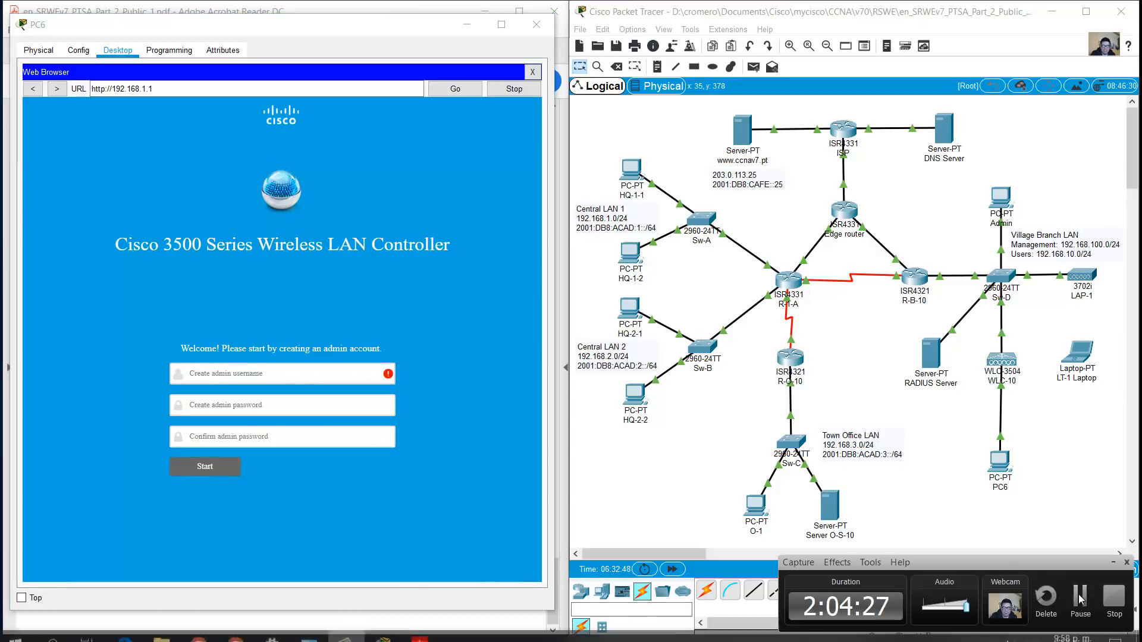
Enter username admin and the admin password twice on the account setup page
left_click(1081, 597)
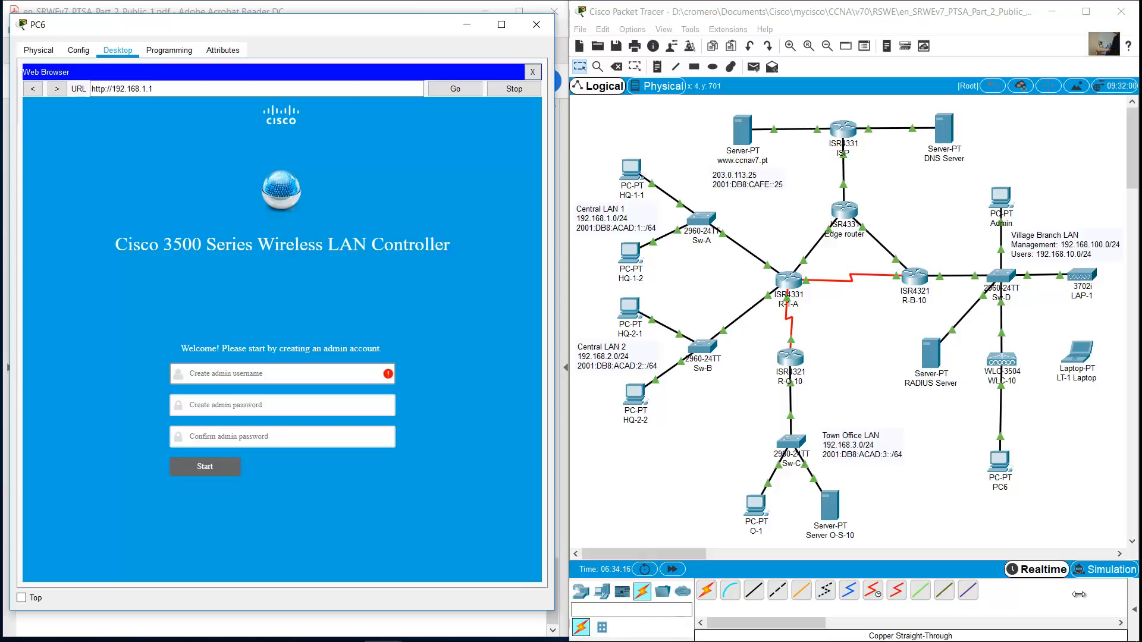
type("admin")
key("Tab")
type("Cisco123")
key("Tab")
type("Cisco123")
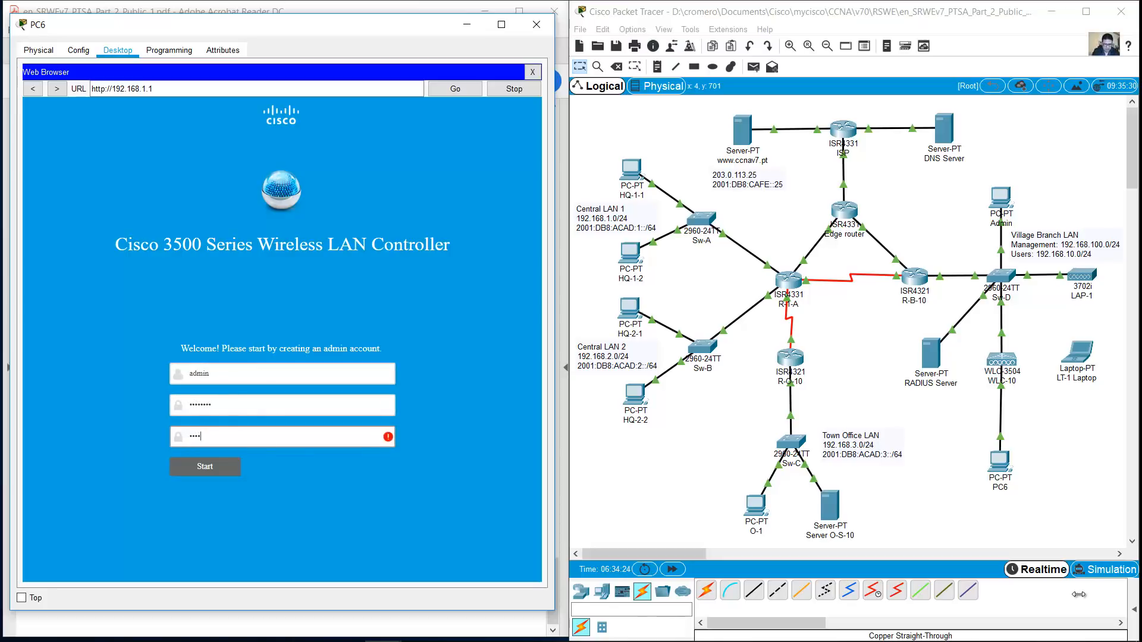
key("Tab")
Name the controller WLC-10 and look up its management address 192.168.100.254 in the PDF
key("Return")
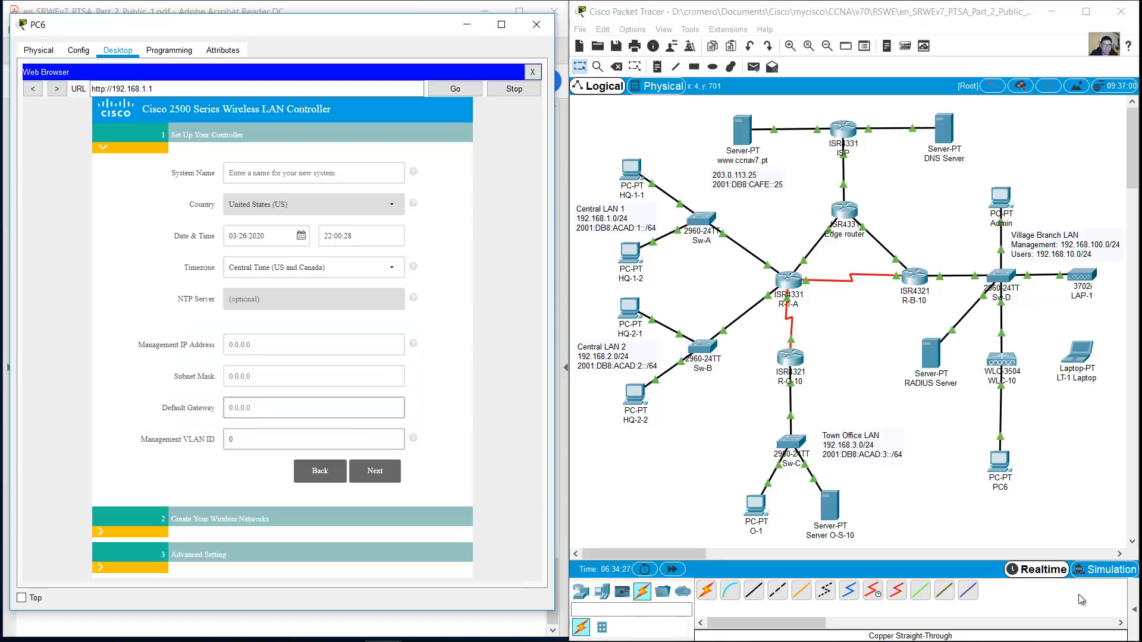
type("WLC-10")
key("Tab")
key("Tab")
key("Tab")
key("Tab")
key("Tab")
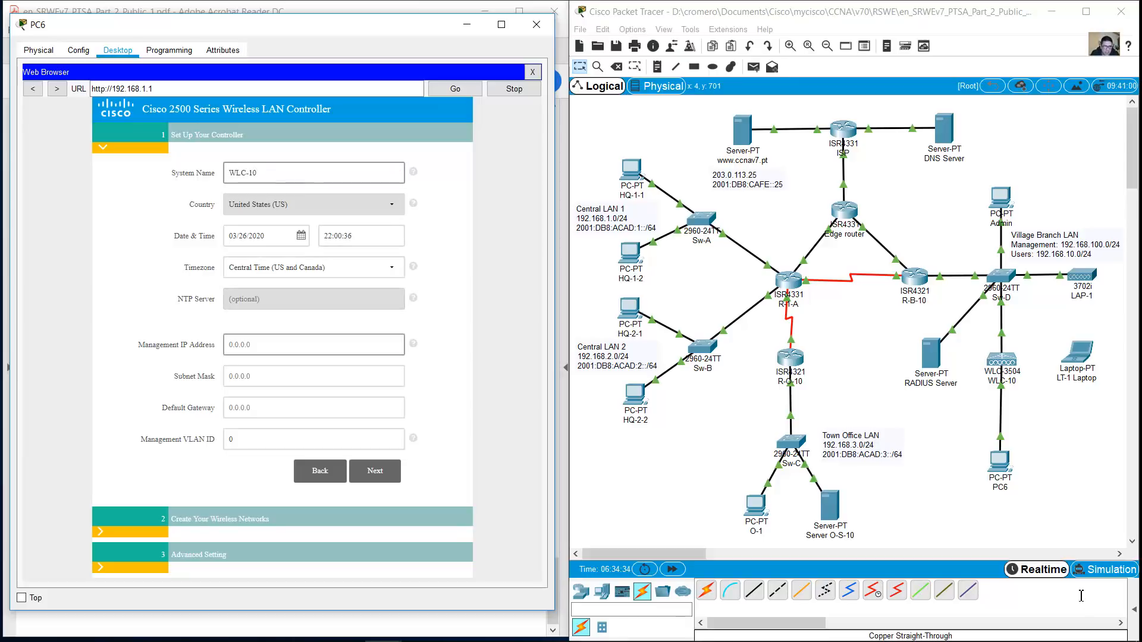
key("alt+Tab")
left_click_drag(553, 592, 552, 254)
double_click(392, 373)
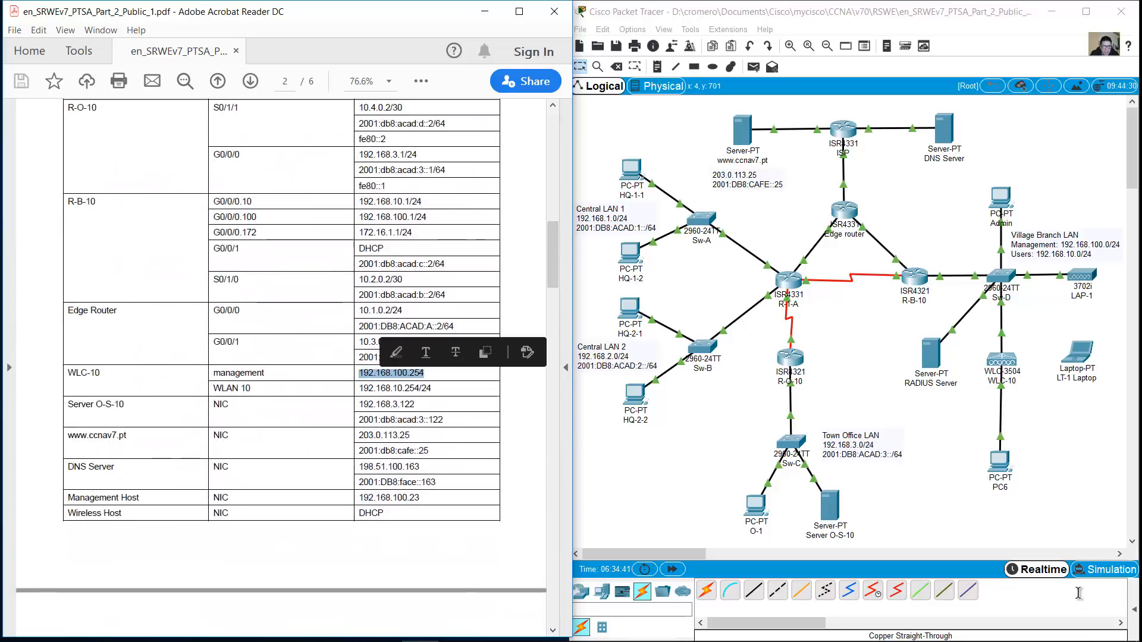
key("alt+Tab")
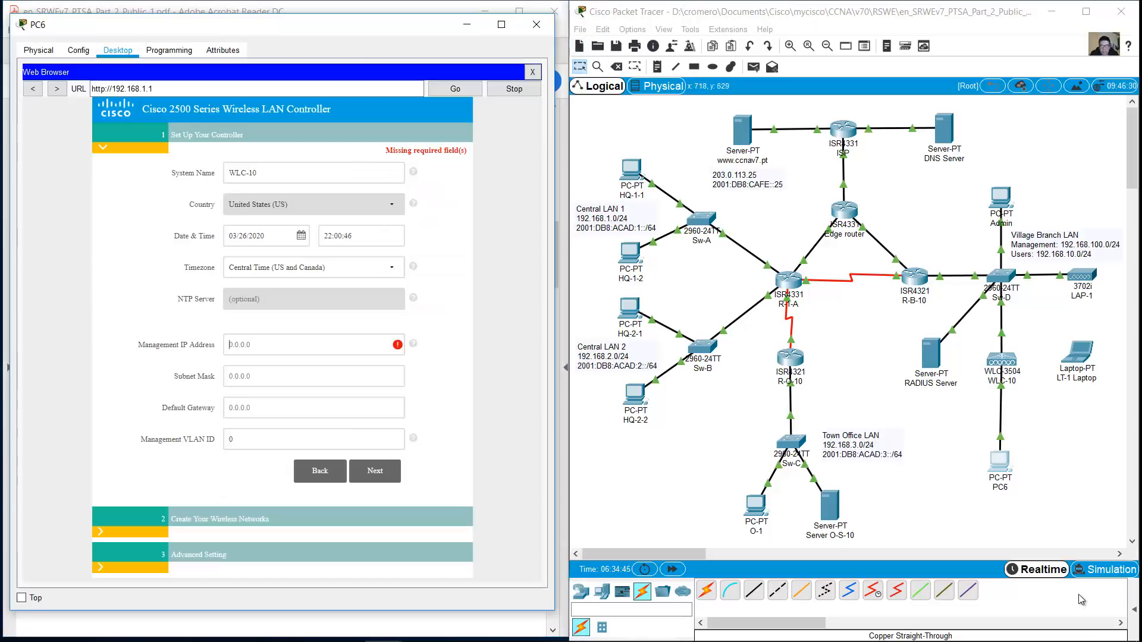
Set management IP 192.168.100.254, mask 255.255.255.0, gateway 192.168.100.1 and VLAN 1, then continue
type("192.168.100.254")
key("Tab")
type("255.255.255.0")
key("Tab")
type("192.168.100.1")
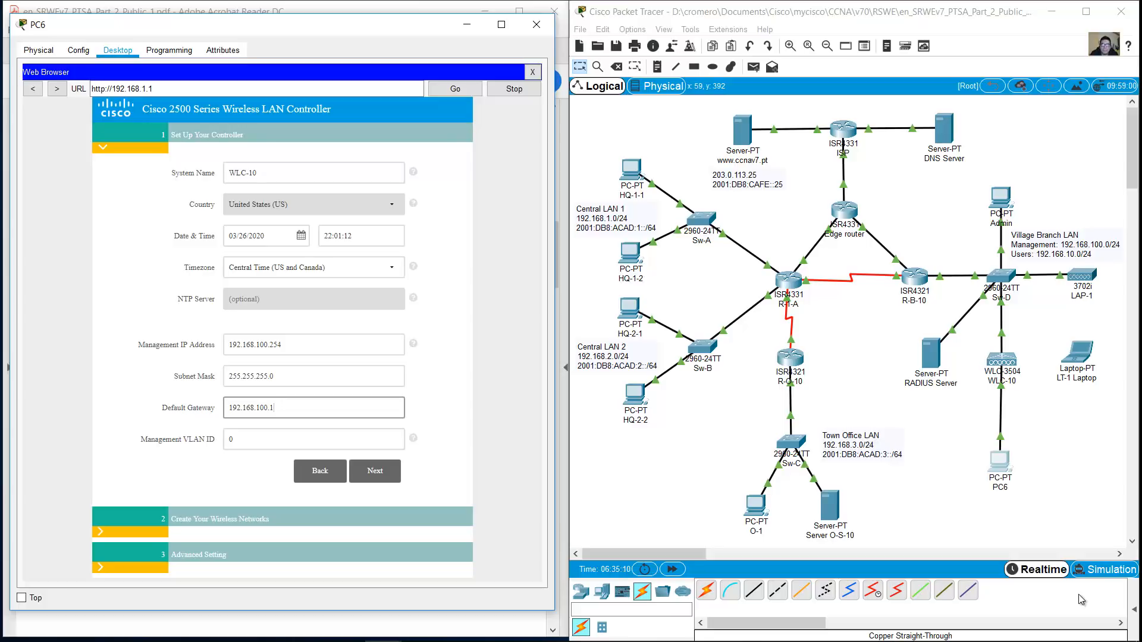
key("Tab")
type("1")
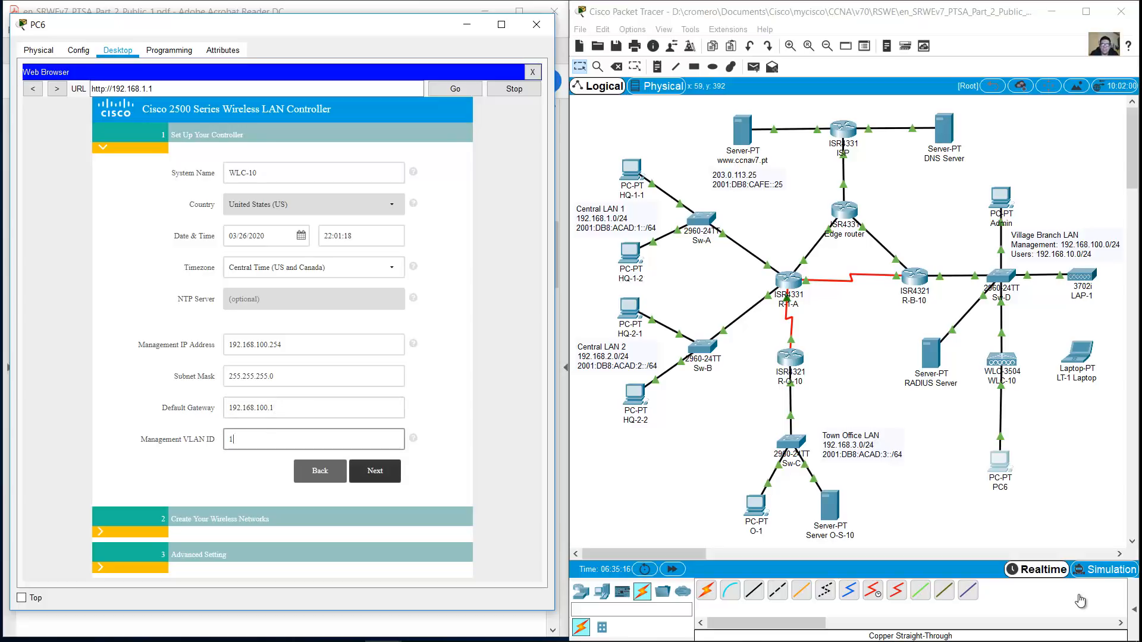
key("Return")
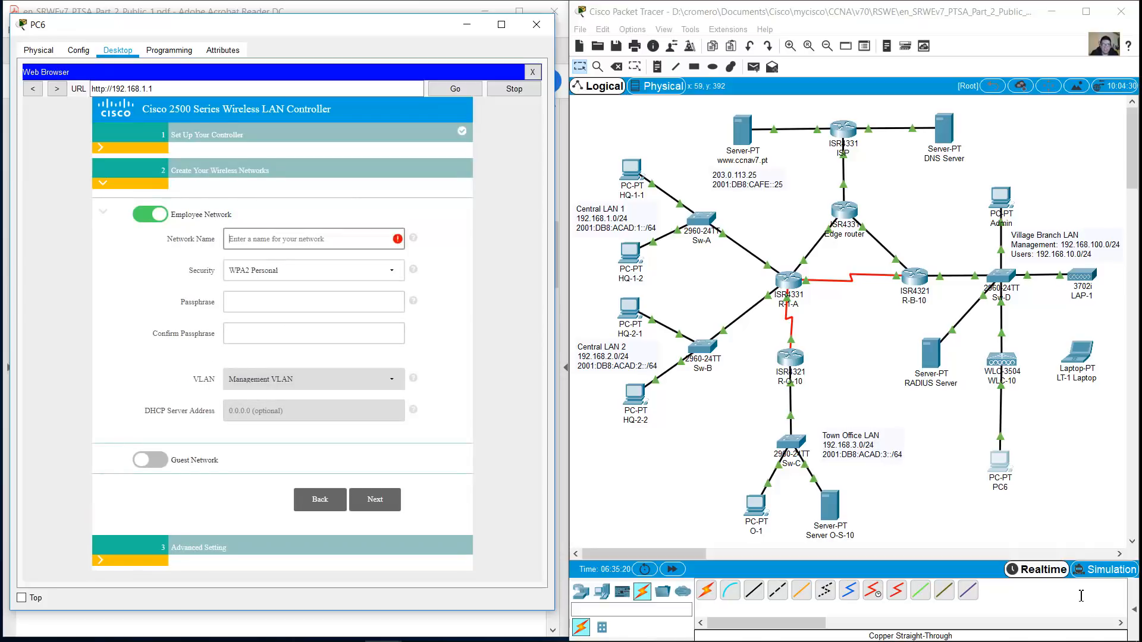
Name the employee network test and enter and confirm its WPA2 passphrase
type("test")
key("Tab")
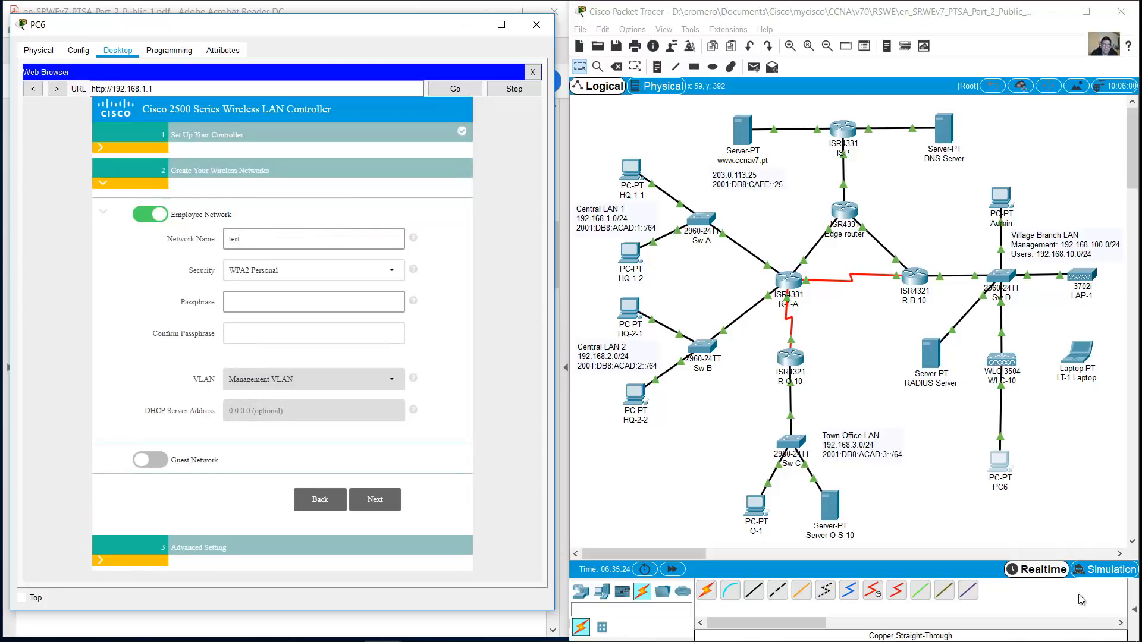
type("cisco123")
key("Tab")
type("cisco123")
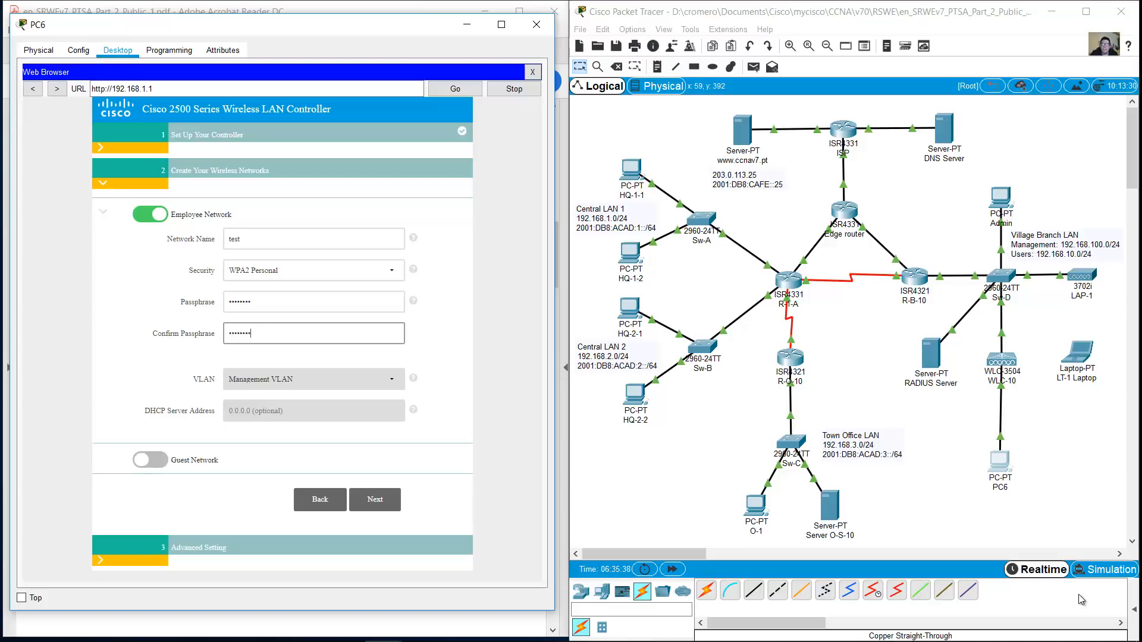
key("Tab")
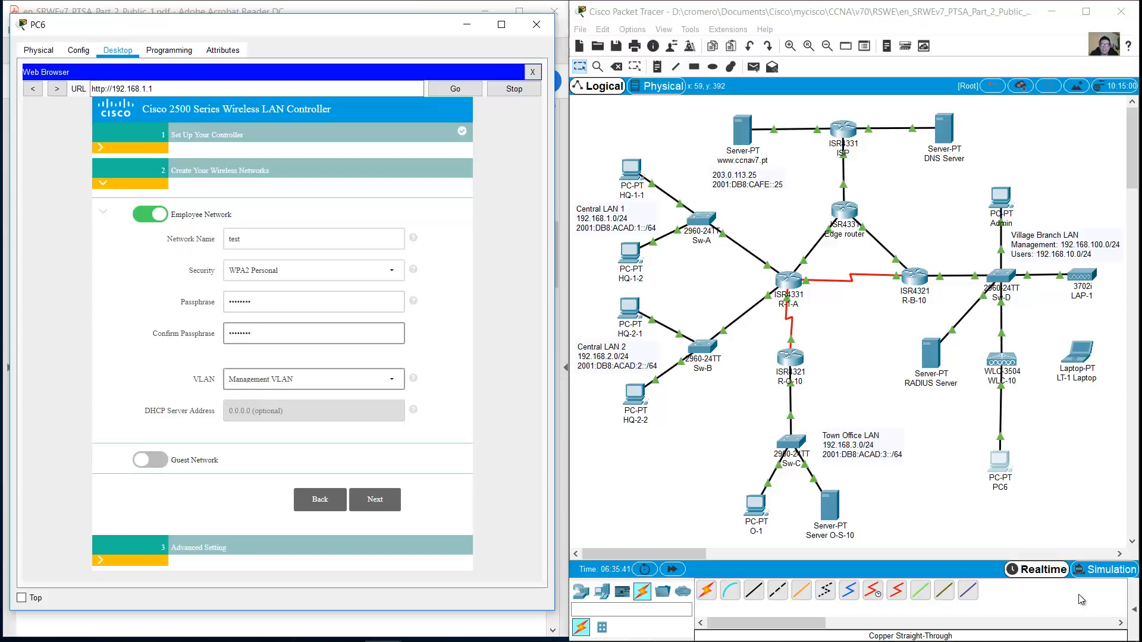
Apply the WLC configuration, accept the reboot prompt, and close PC6's browser and window
left_click(375, 500)
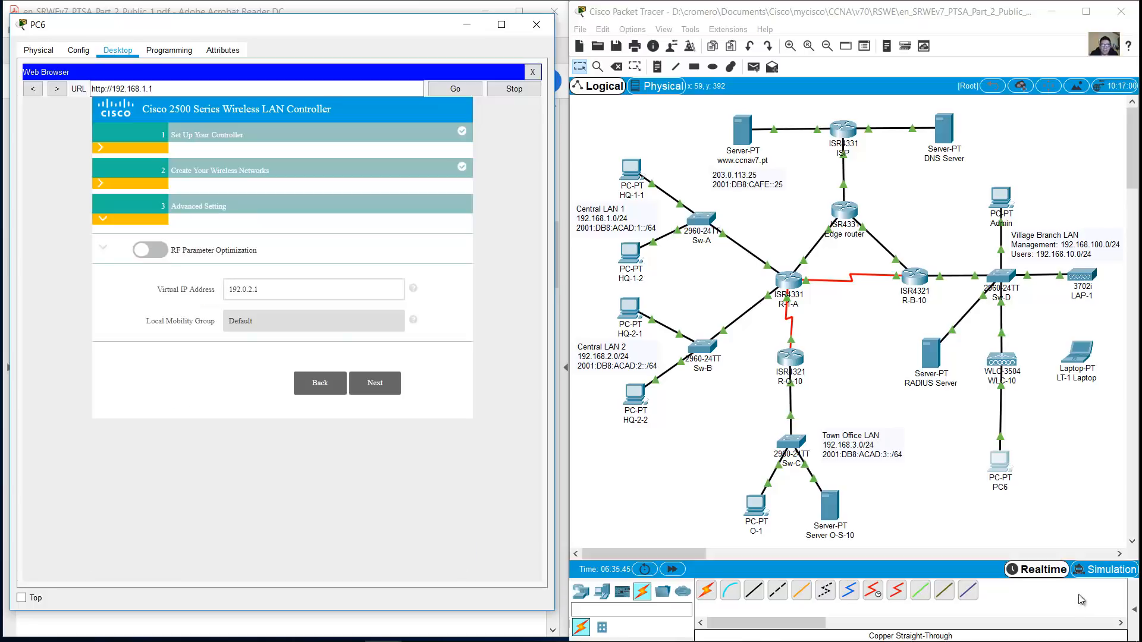
left_click(374, 383)
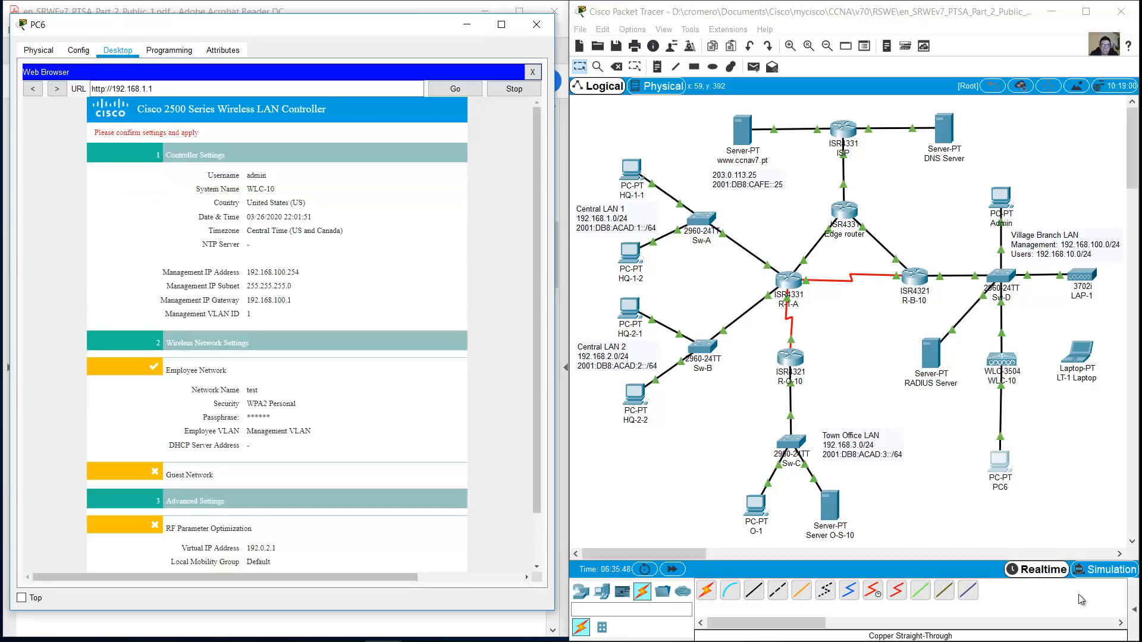
scroll(374, 382, "down", 1)
left_click(372, 547)
left_click(336, 340)
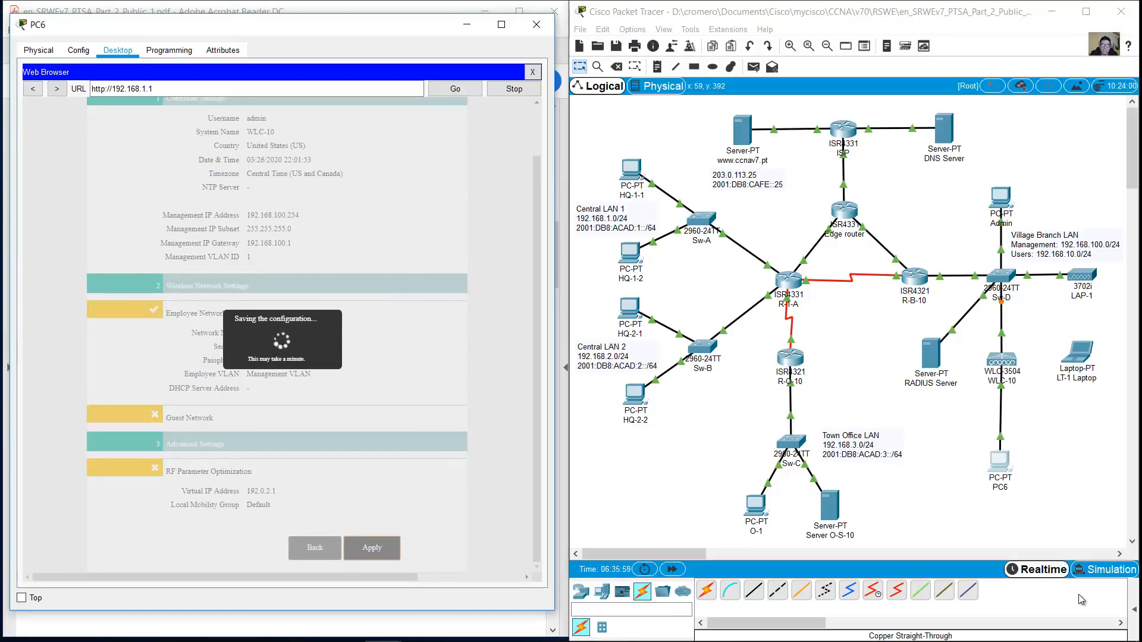
left_click(533, 72)
left_click(536, 24)
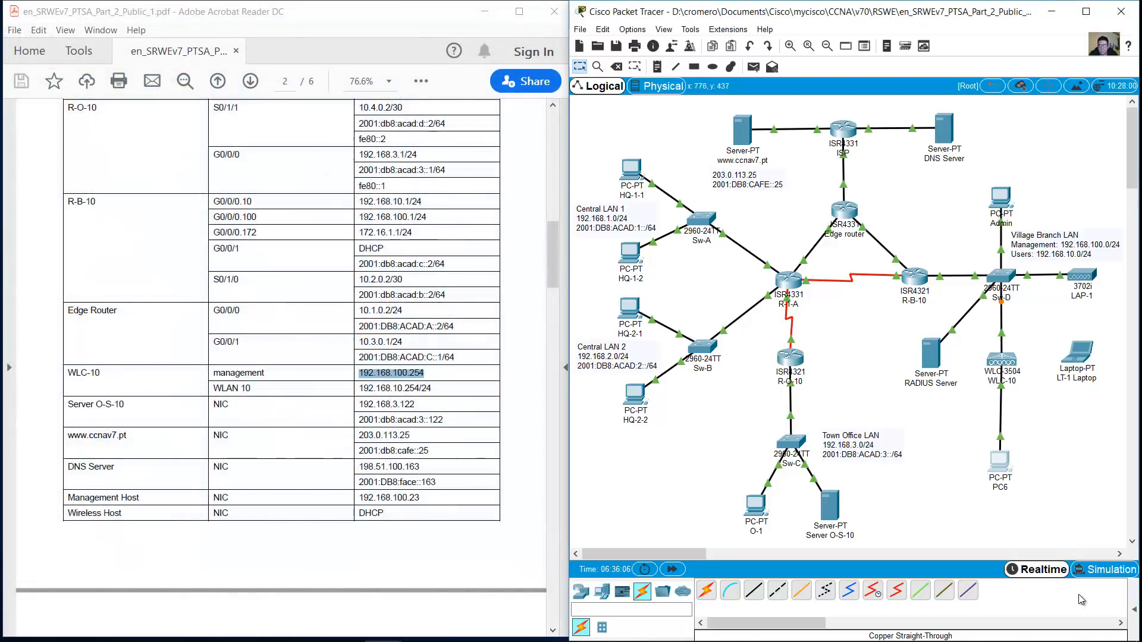
left_click(997, 192)
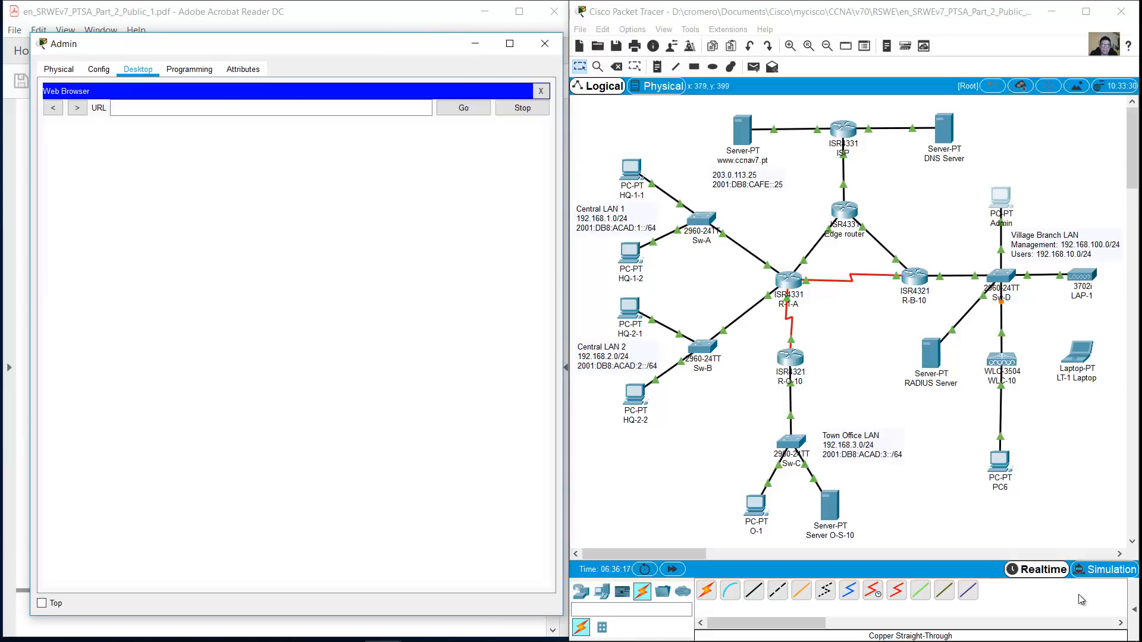
left_click(1081, 600)
key("Delete")
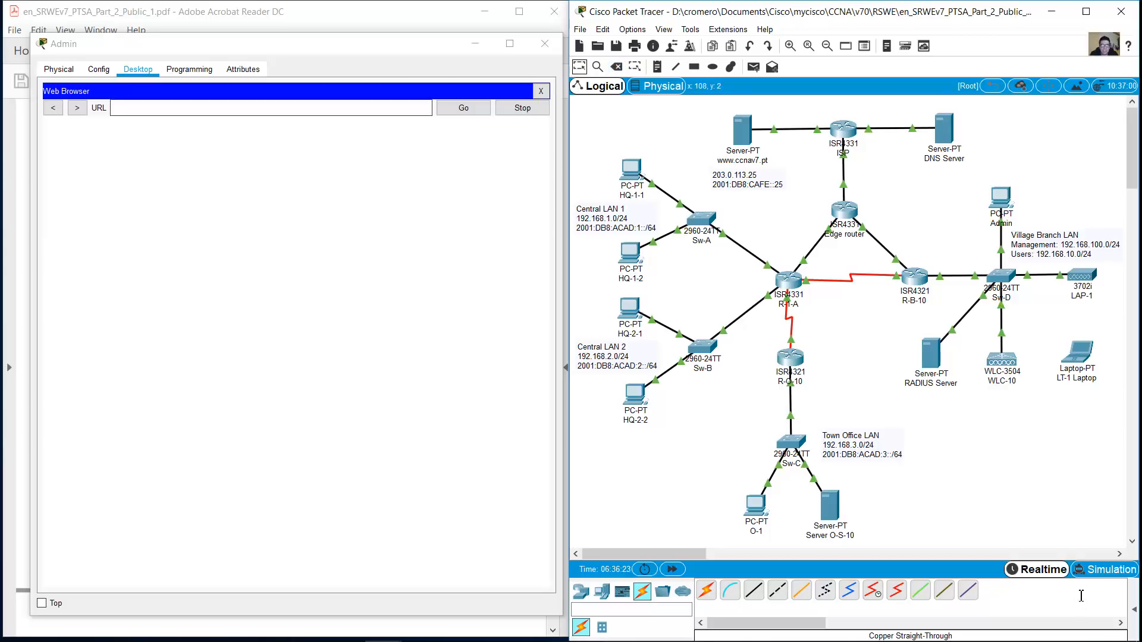
type("https://192.168.100.254")
key("Return")
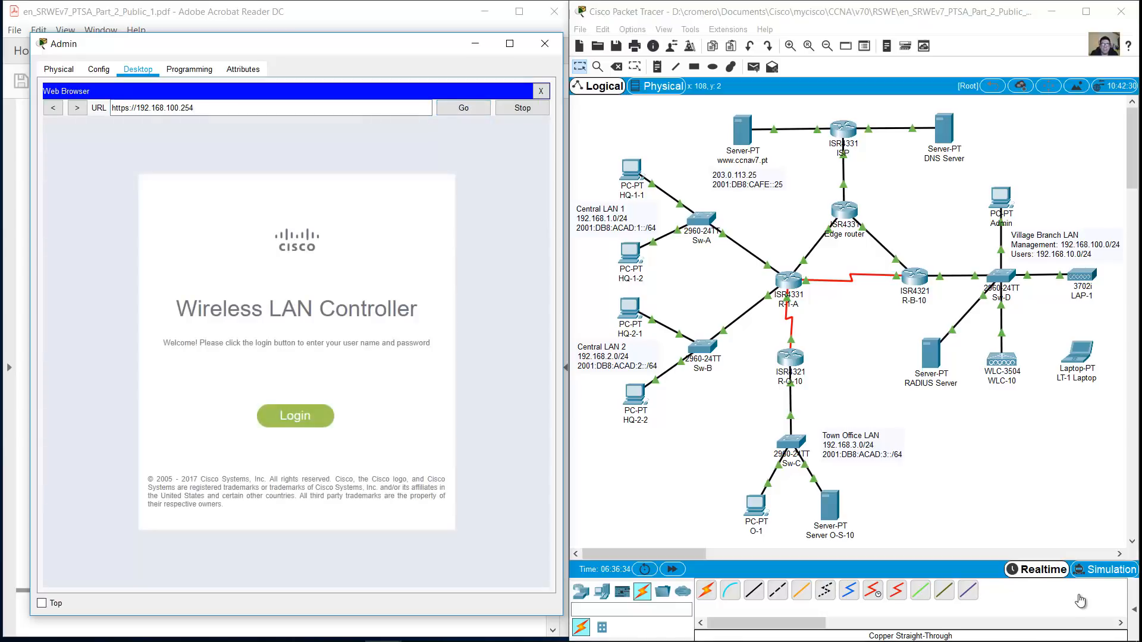
Log in to WLC-10 as admin and enlarge the Admin PC window
type("admin")
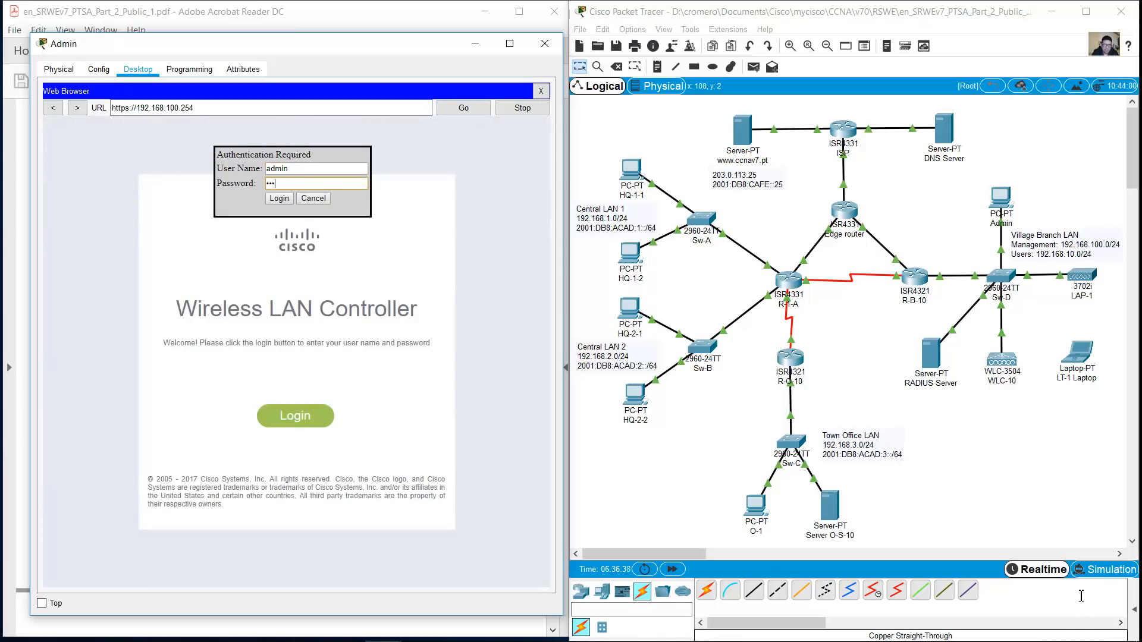
key("Return")
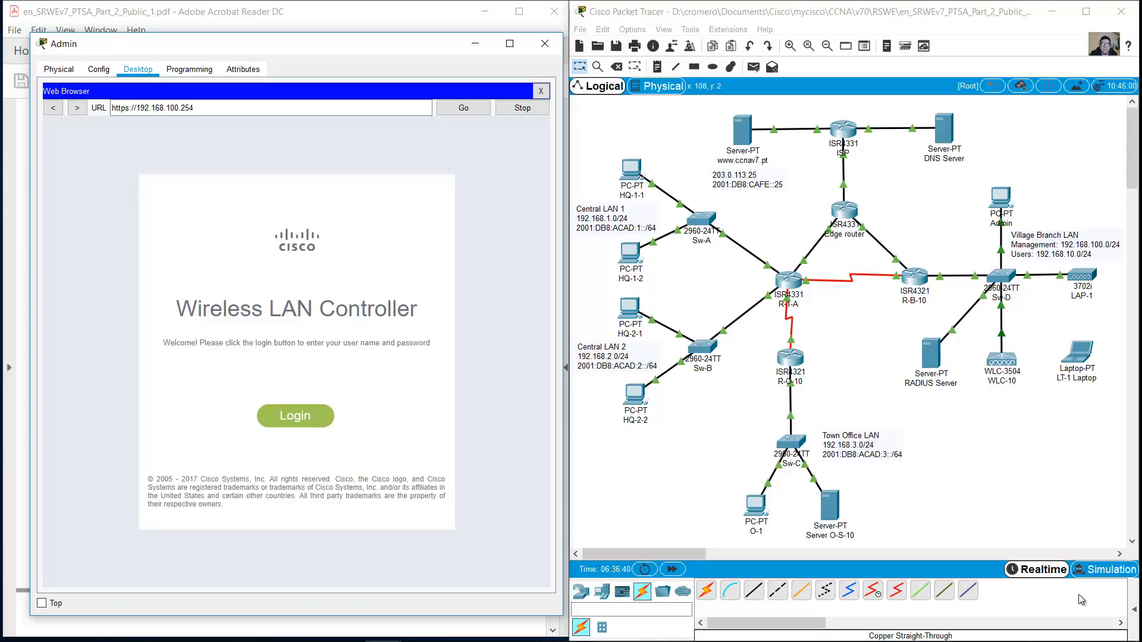
left_click_drag(298, 44, 283, 24)
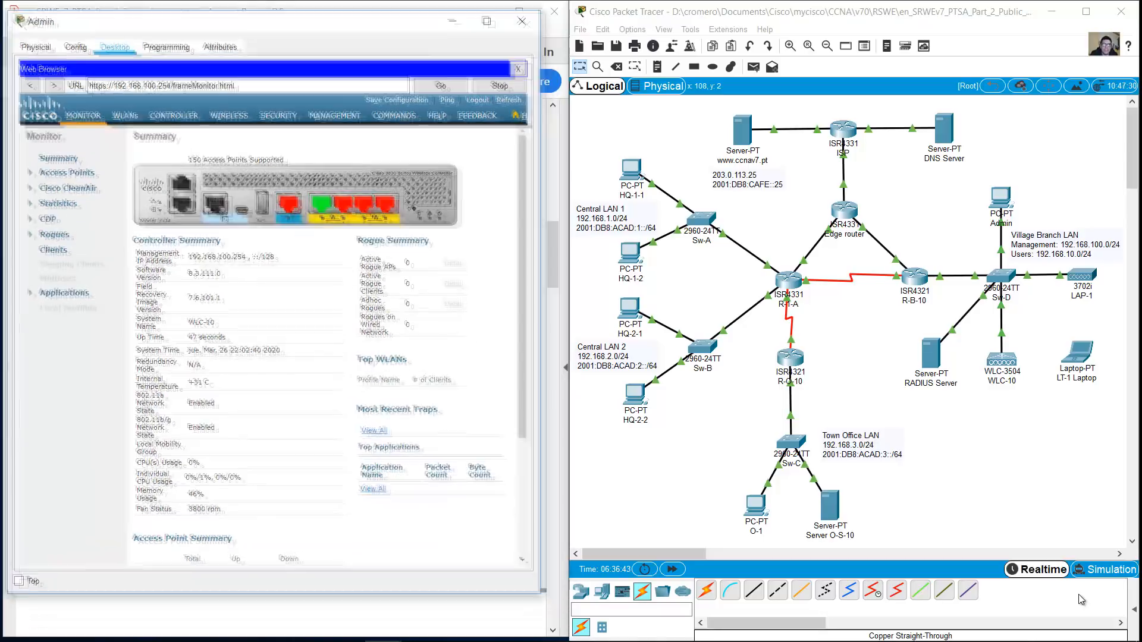
left_click_drag(548, 297, 592, 297)
Remove the test WLAN from the controller's WLANs list
left_click(156, 118)
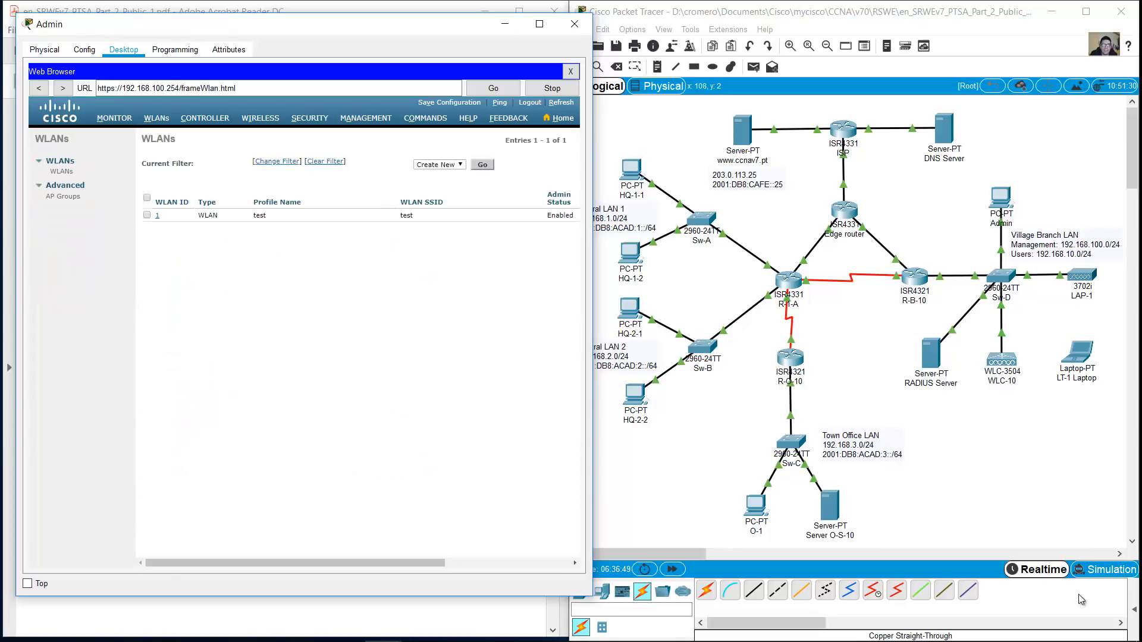
left_click_drag(297, 563, 423, 563)
left_click(565, 215)
key("Return")
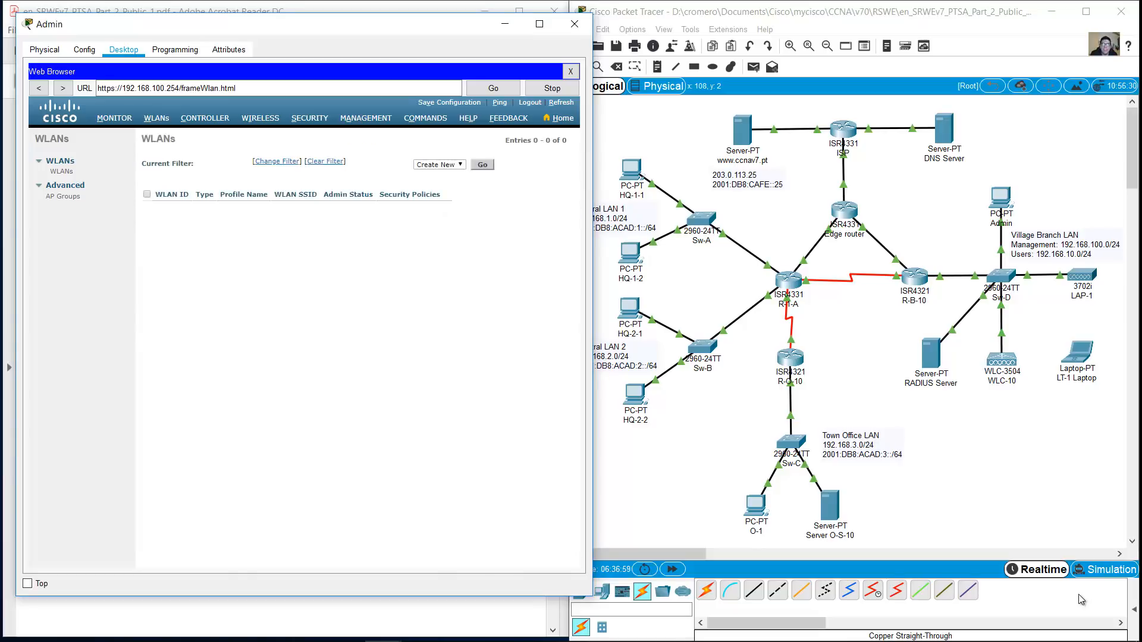
Check the All APs list and review the controller's management interface settings
left_click(260, 118)
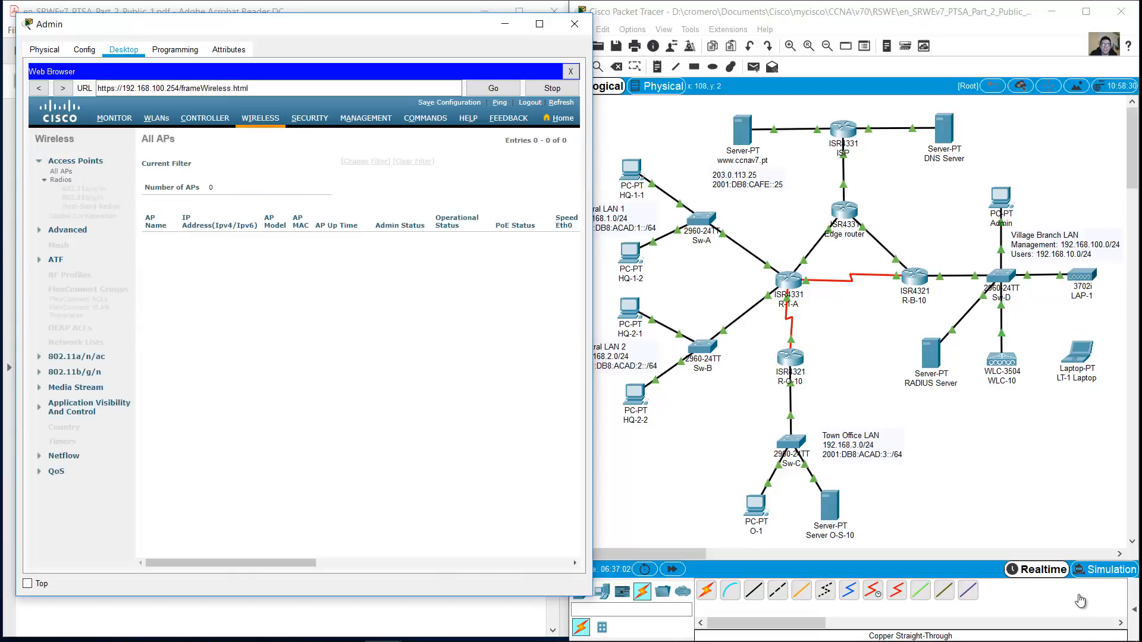
left_click(114, 119)
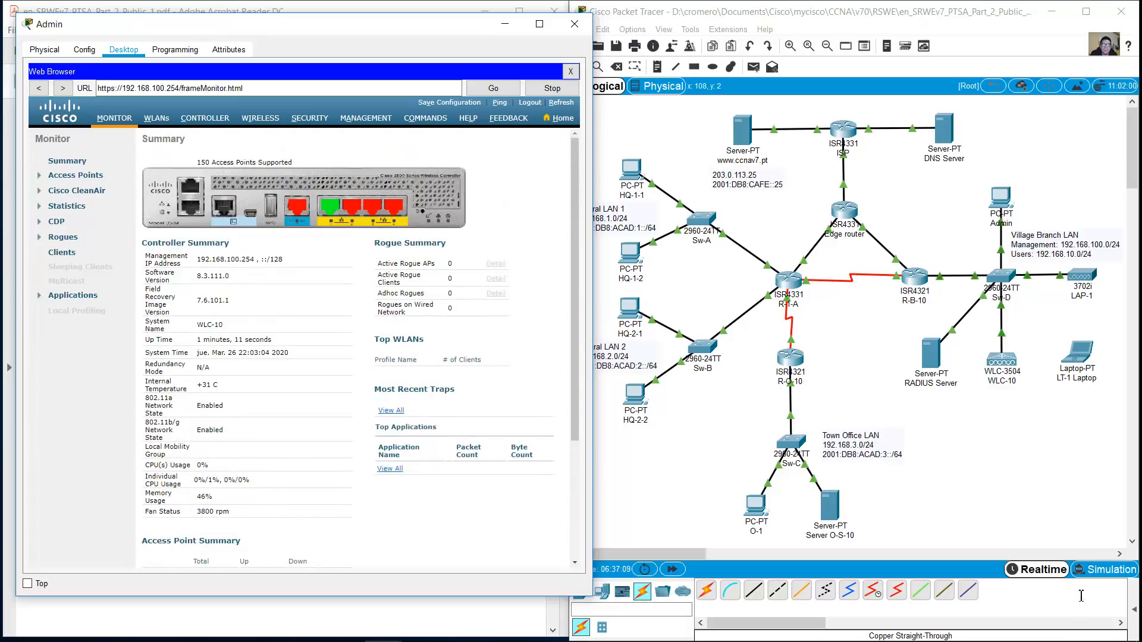
left_click(205, 118)
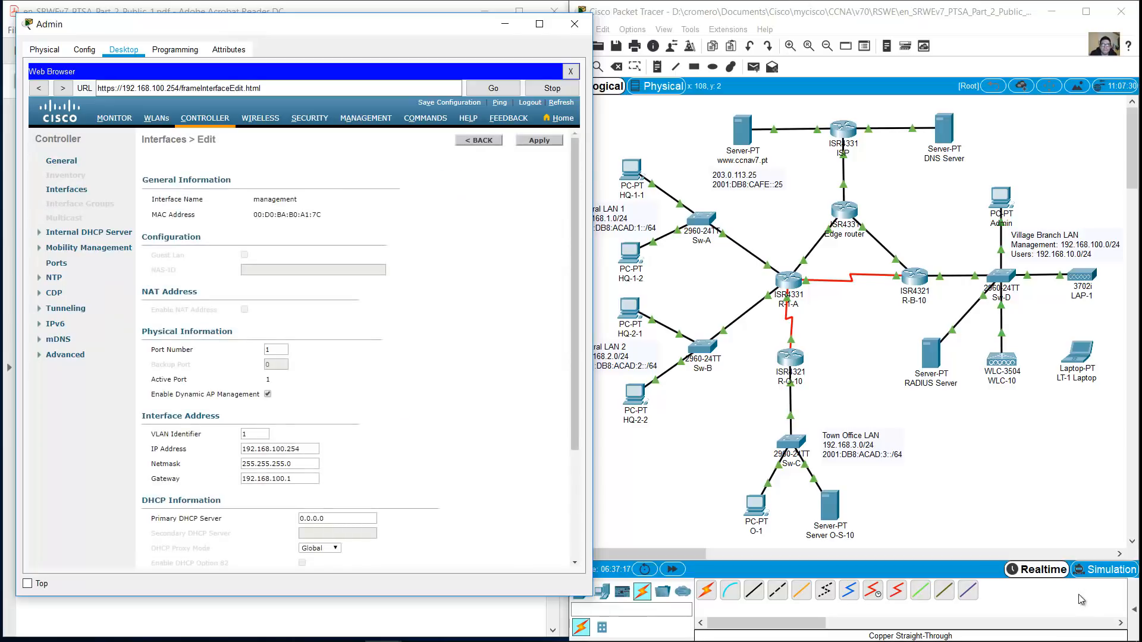
scroll(355, 348, "down", 1)
scroll(355, 348, "down", 1)
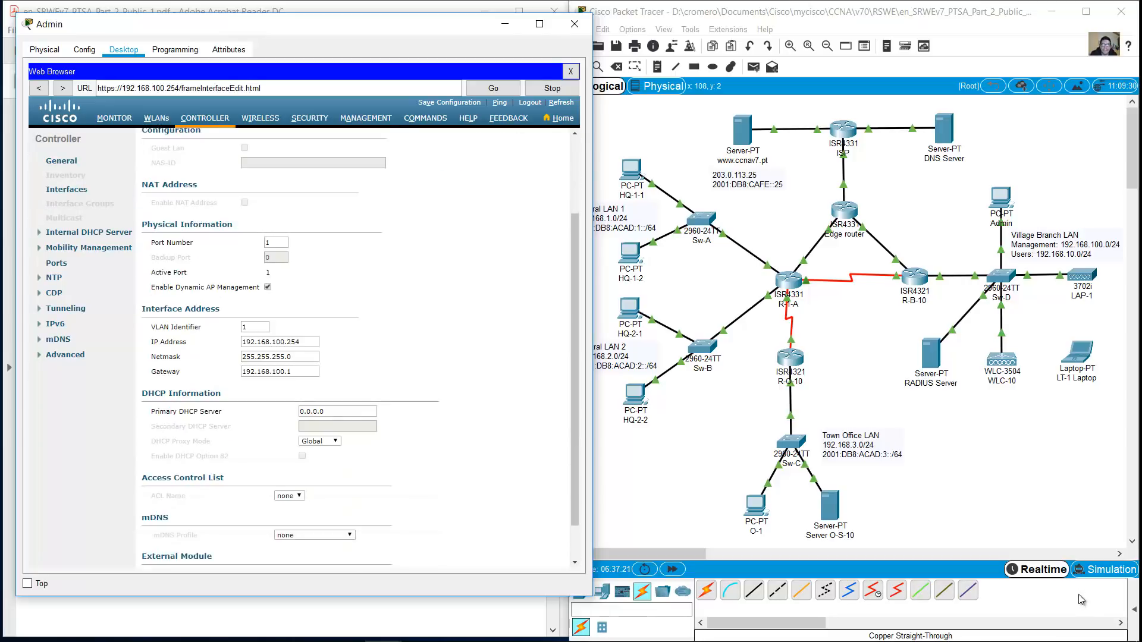
scroll(354, 348, "down", 1)
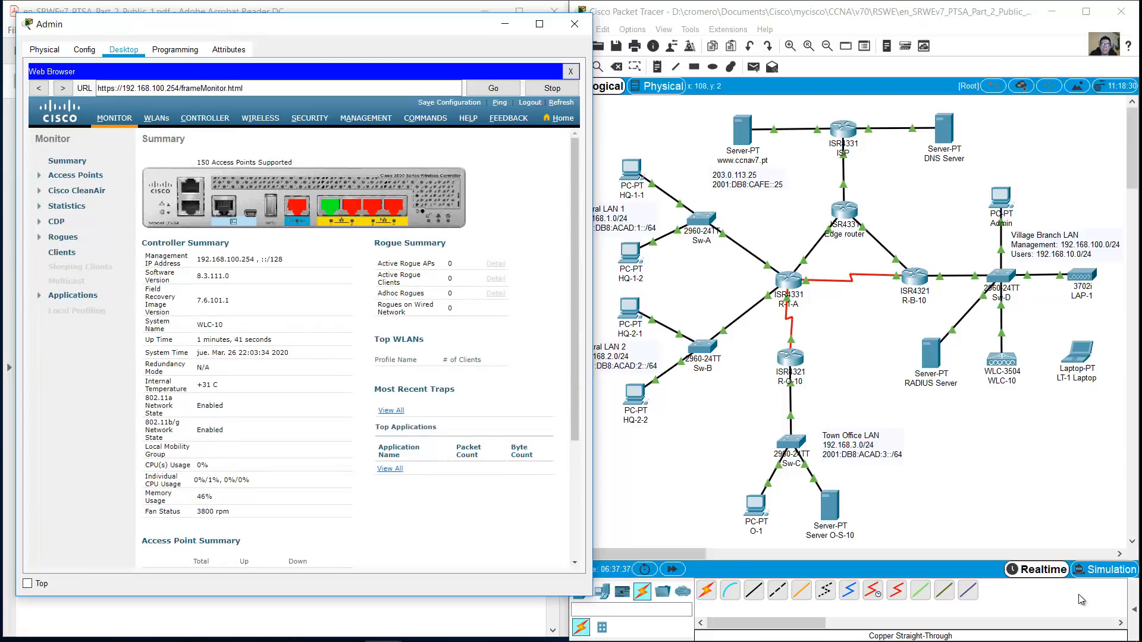
Set LAP-1's primary controller to 192.168.100.254
left_click(1081, 274)
left_click_drag(535, 140, 740, 108)
left_click(660, 133)
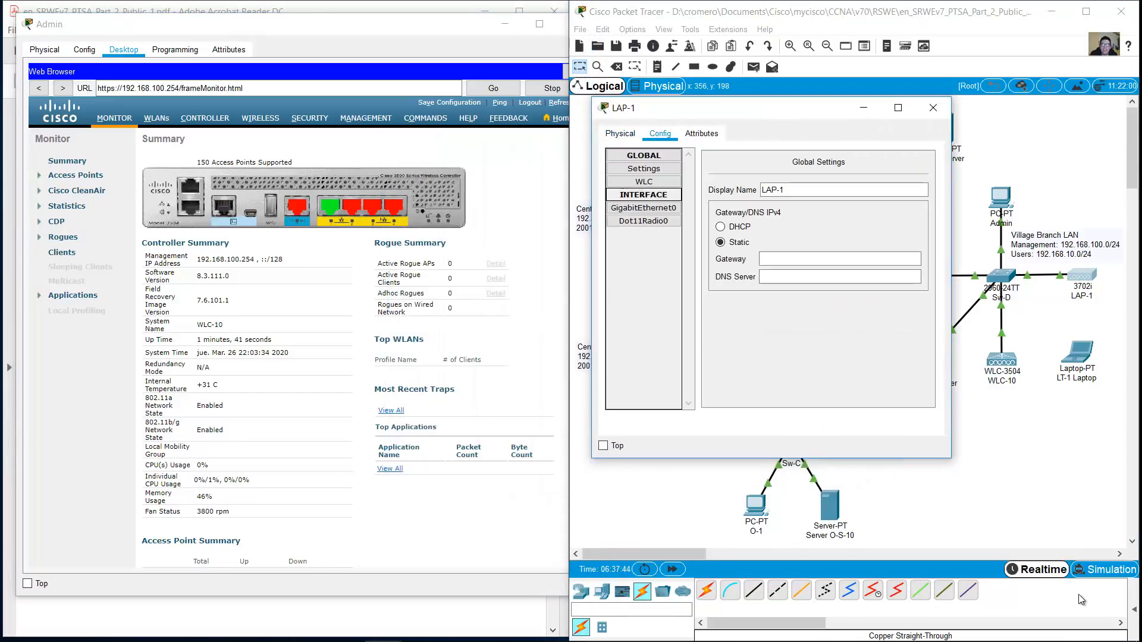
left_click(644, 182)
left_click(851, 162)
type("19")
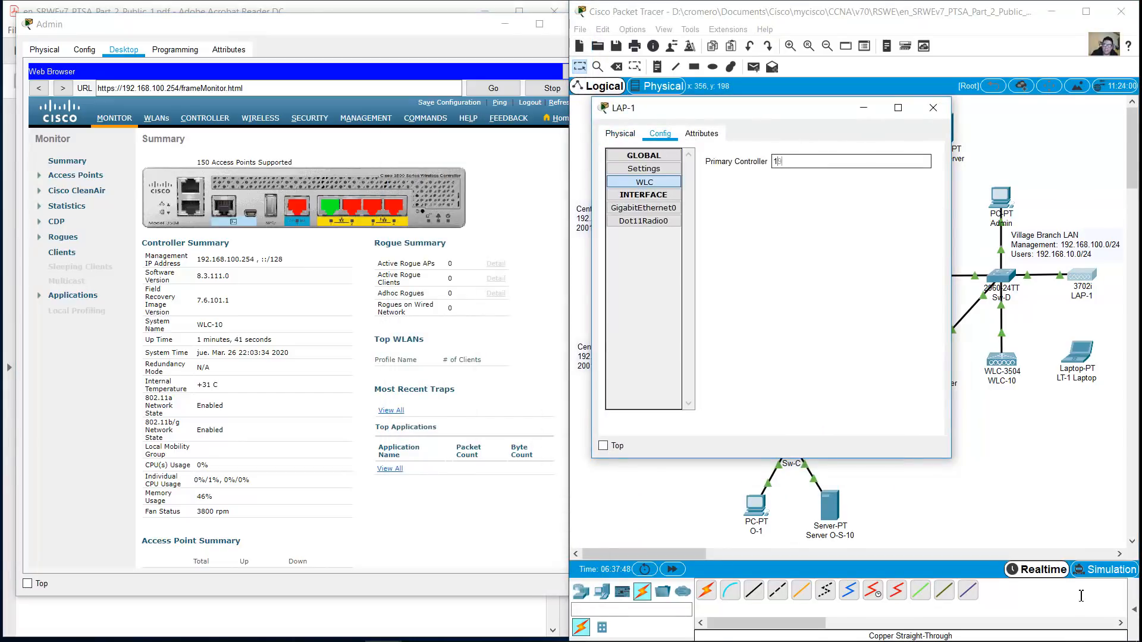
type("2.168.100.254")
key("Tab")
Give LAP-1's GigabitEthernet0 the static address 192.168.100.250 with its default mask
left_click(644, 208)
left_click(872, 257)
type("192.168.100.")
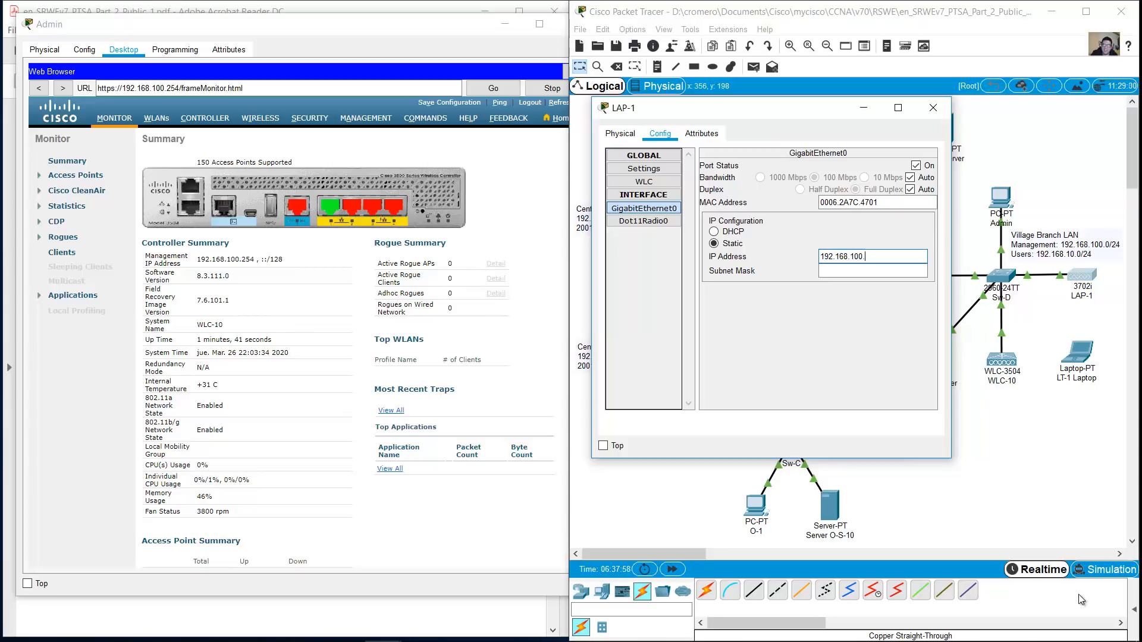
type("250")
key("Tab")
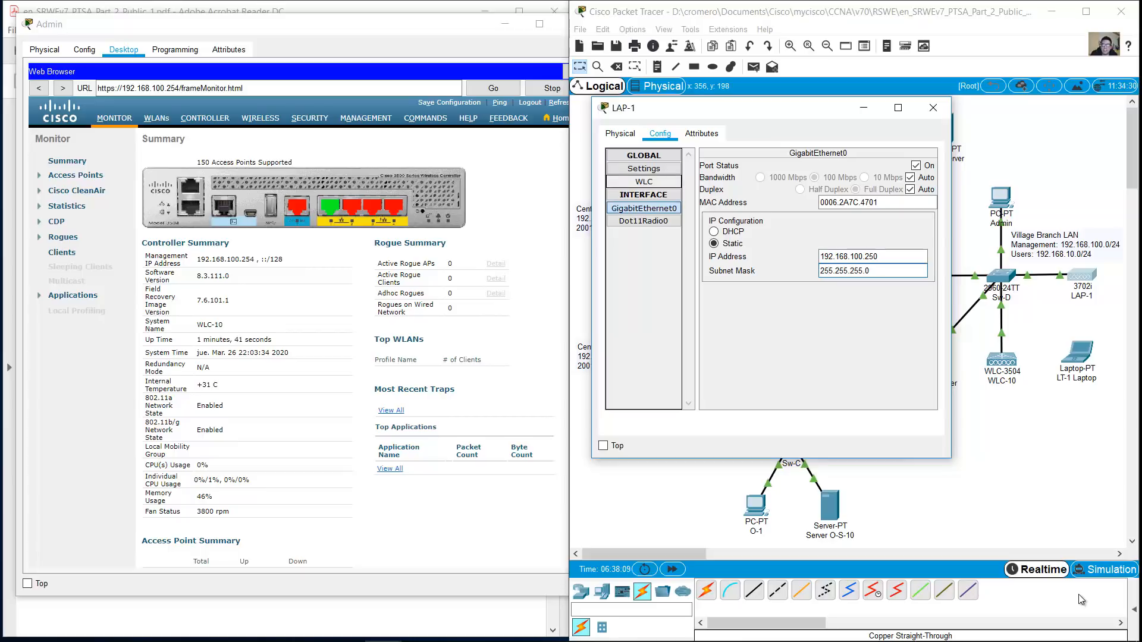
Check WLC-10's AP list, switch LAP-1's gateway to DHCP, and confirm its controller address
left_click(864, 107)
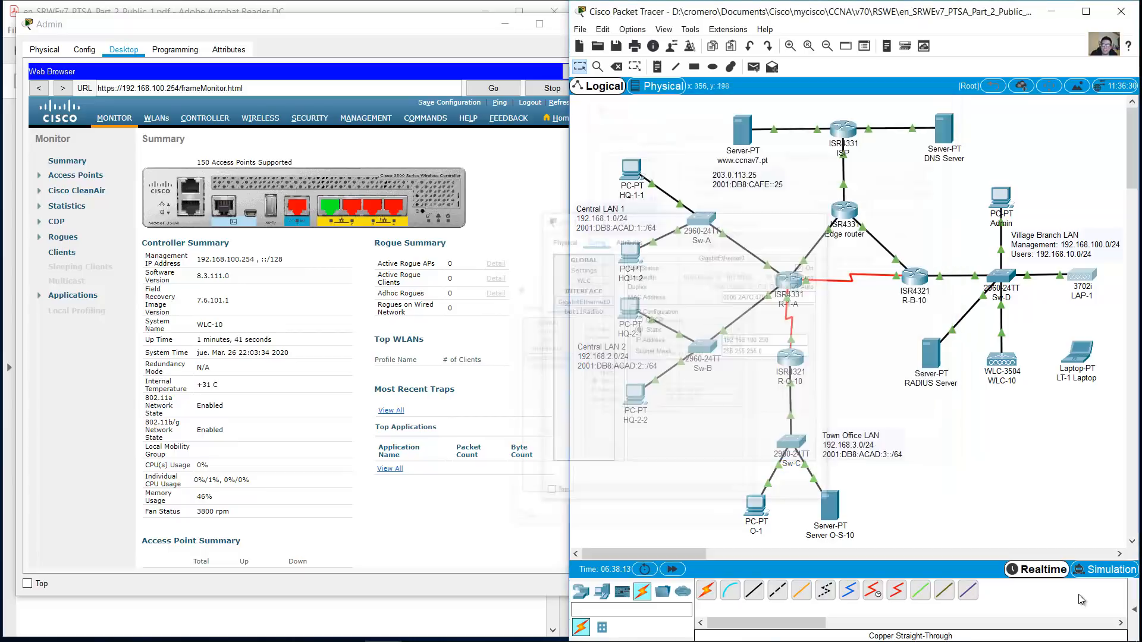
left_click(260, 119)
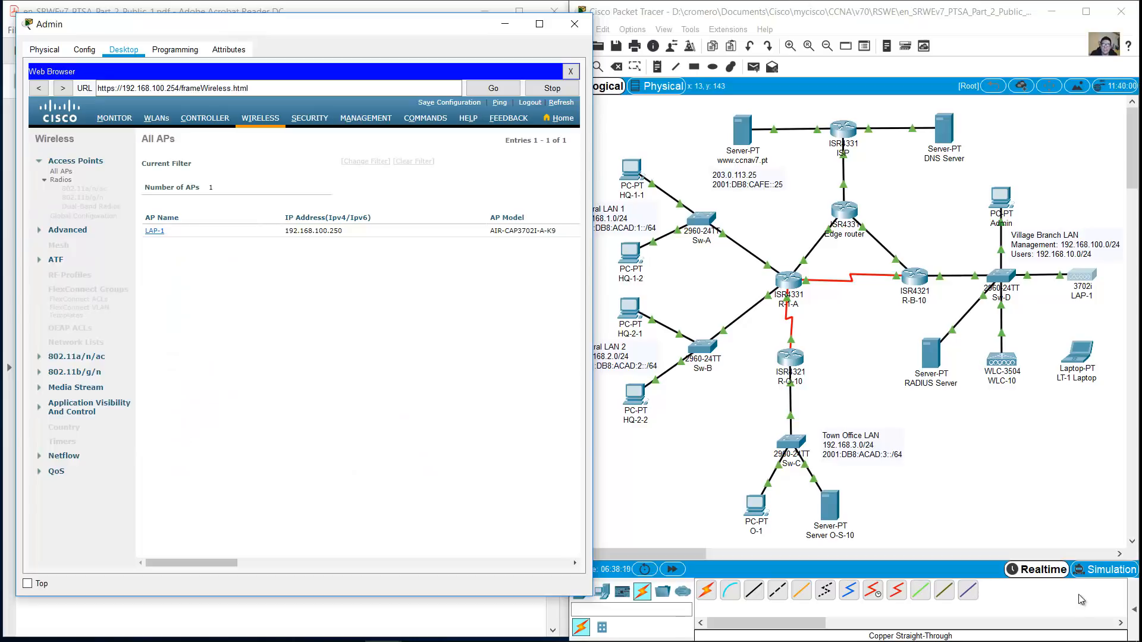
left_click(1082, 275)
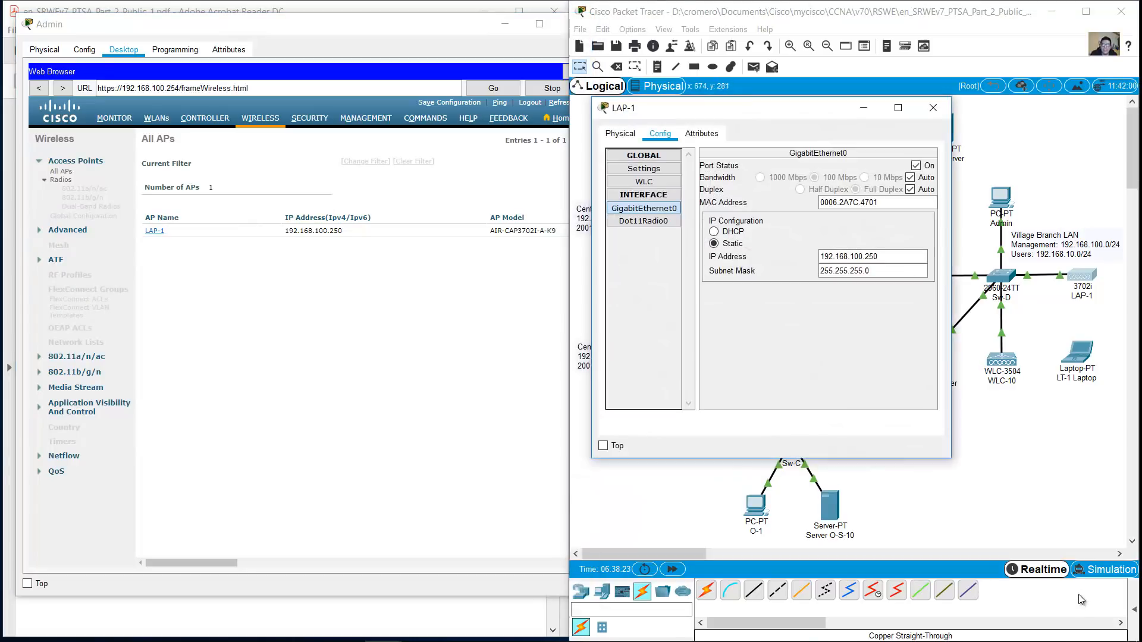
left_click(713, 232)
left_click(644, 169)
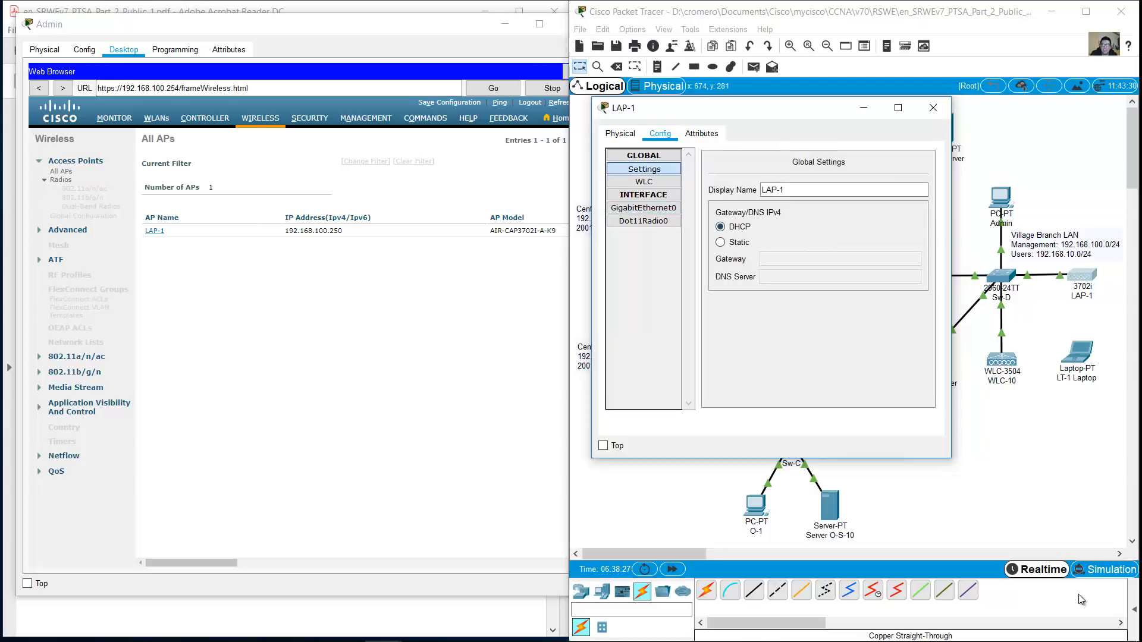
left_click(643, 182)
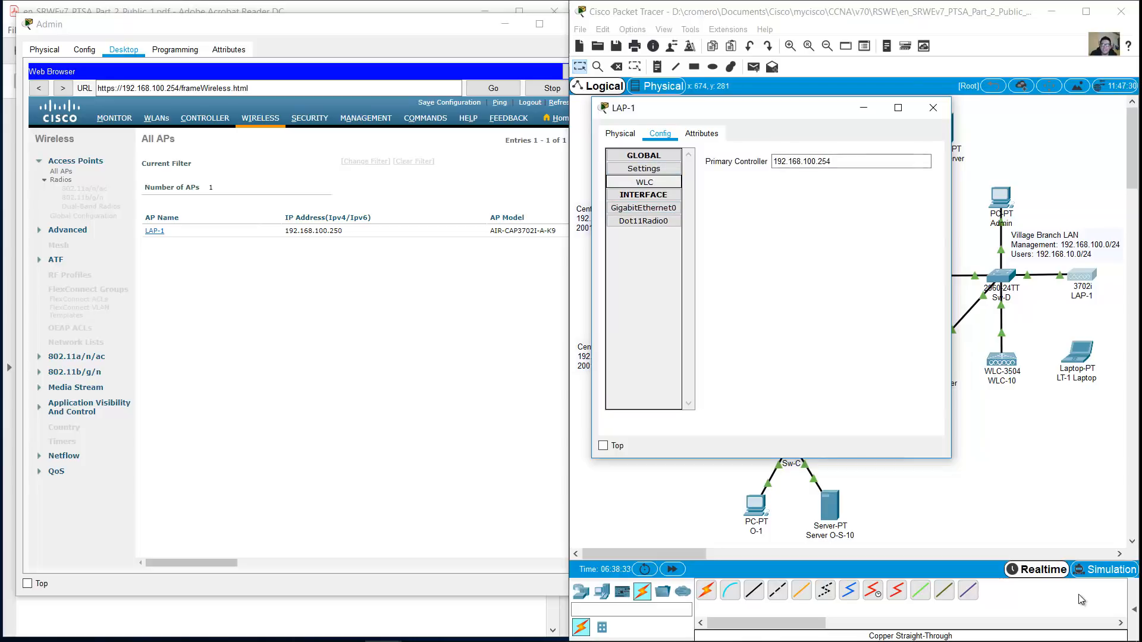
left_click(932, 107)
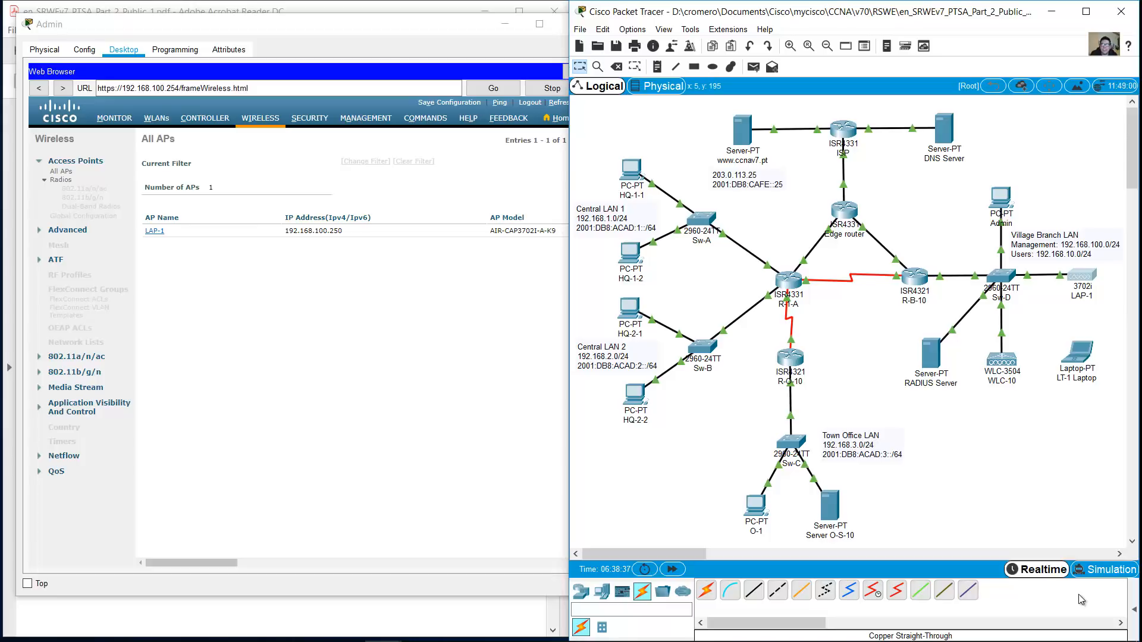
Refresh WLC-10's All APs table until it lists LAP-1 with address 0.0.0.0
left_click(114, 118)
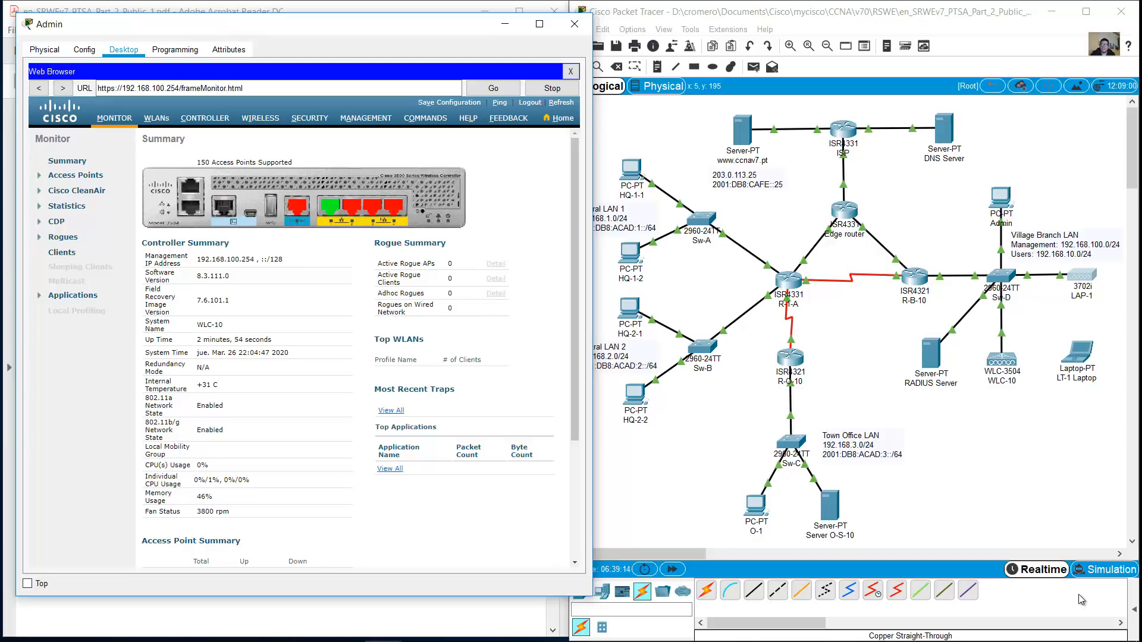
left_click(260, 118)
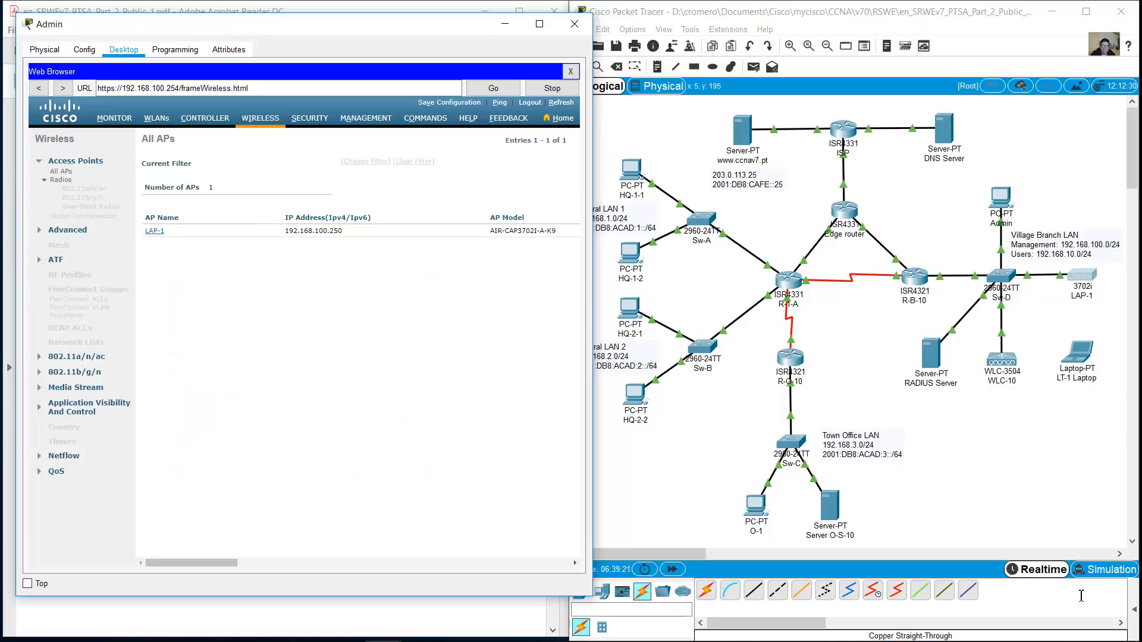
left_click(115, 118)
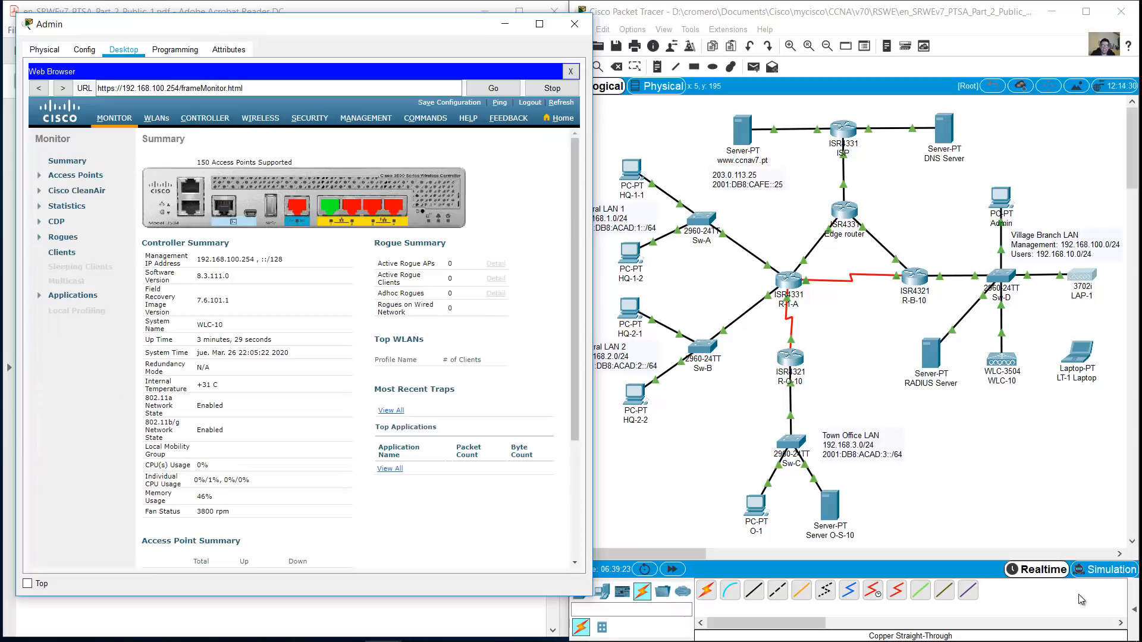
scroll(360, 345, "down", 5)
left_click(339, 454)
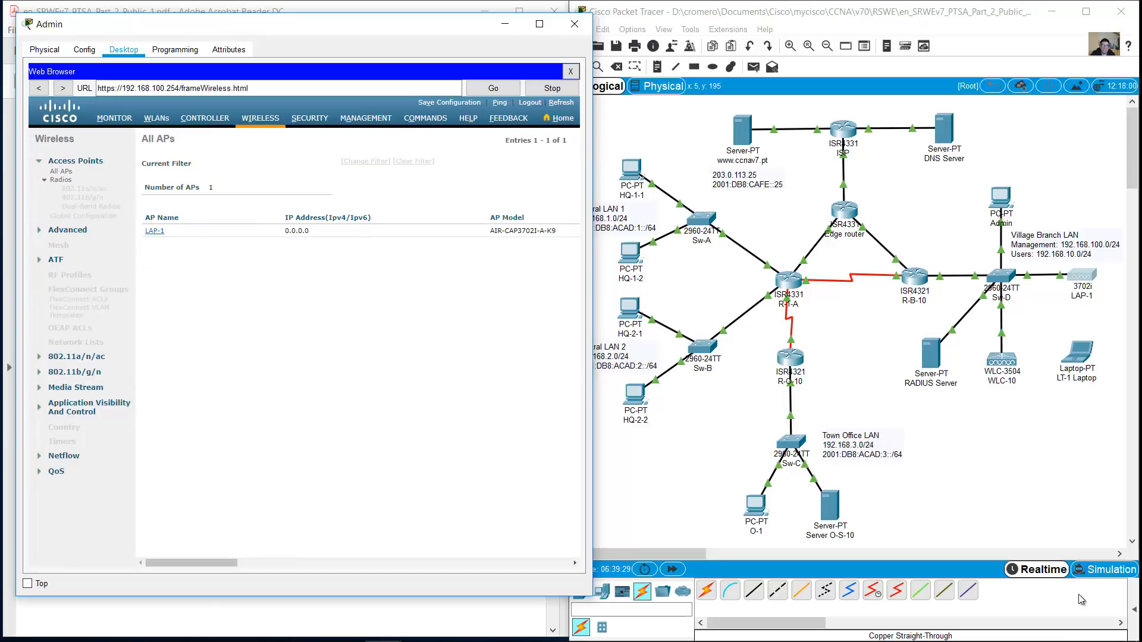
Delete the existing admin user from WLC-10's Local Management Users
left_click_drag(309, 231, 284, 230)
left_click_drag(160, 230, 154, 231)
left_click(365, 119)
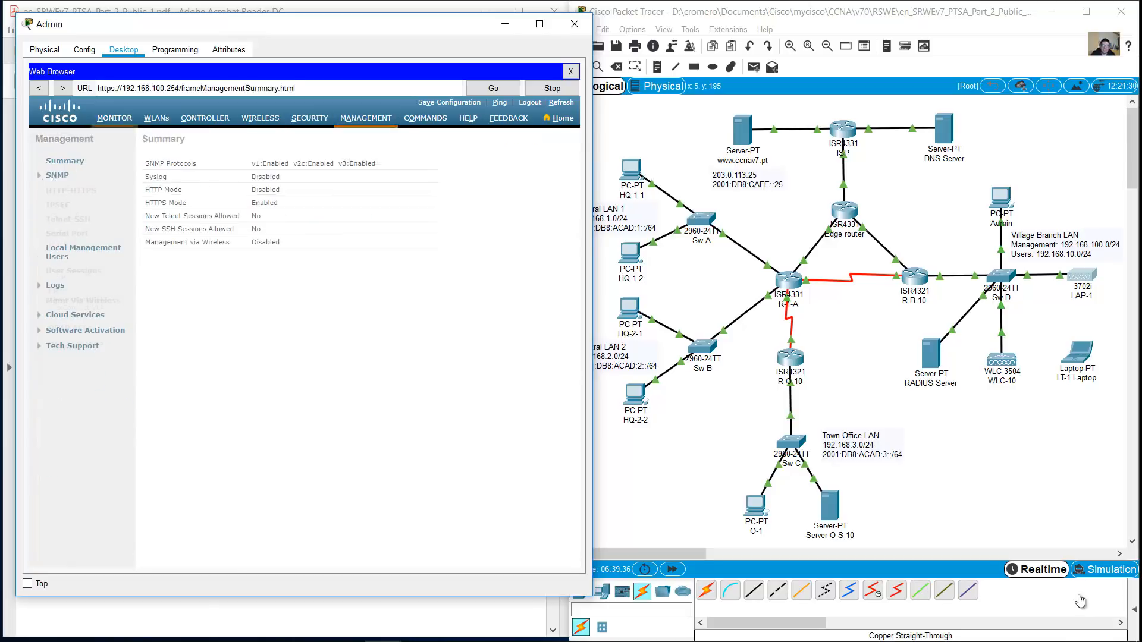
left_click(83, 248)
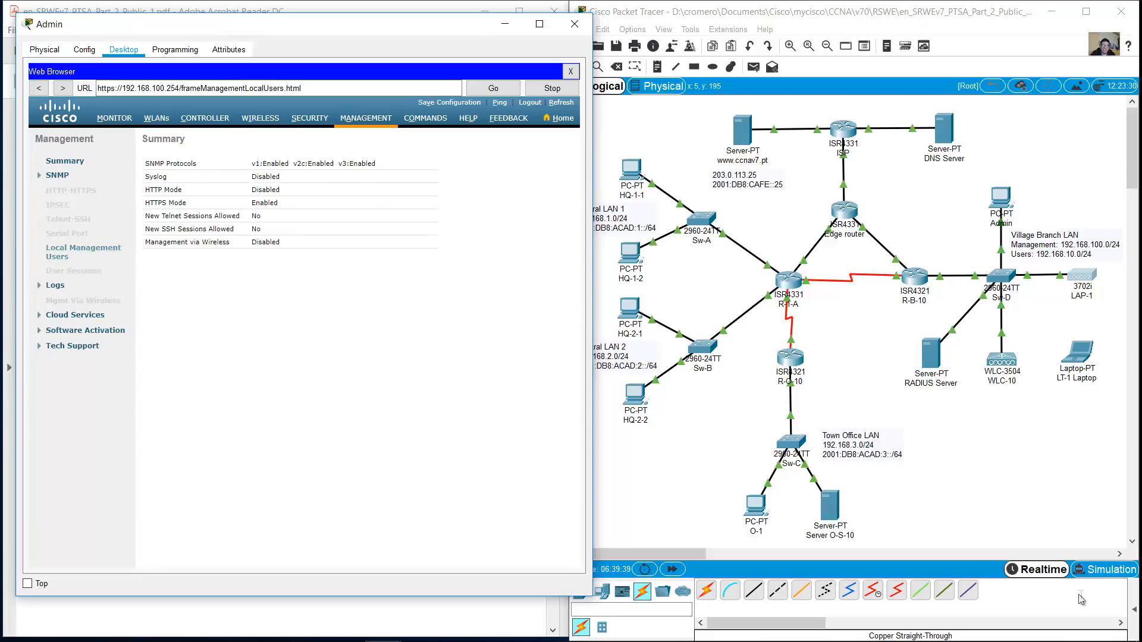
left_click(479, 215)
key("Return")
key("Return")
Create a new local management user admin with its password and save it
type("admin")
key("Tab")
type("cisco")
key("Tab")
type("cisc")
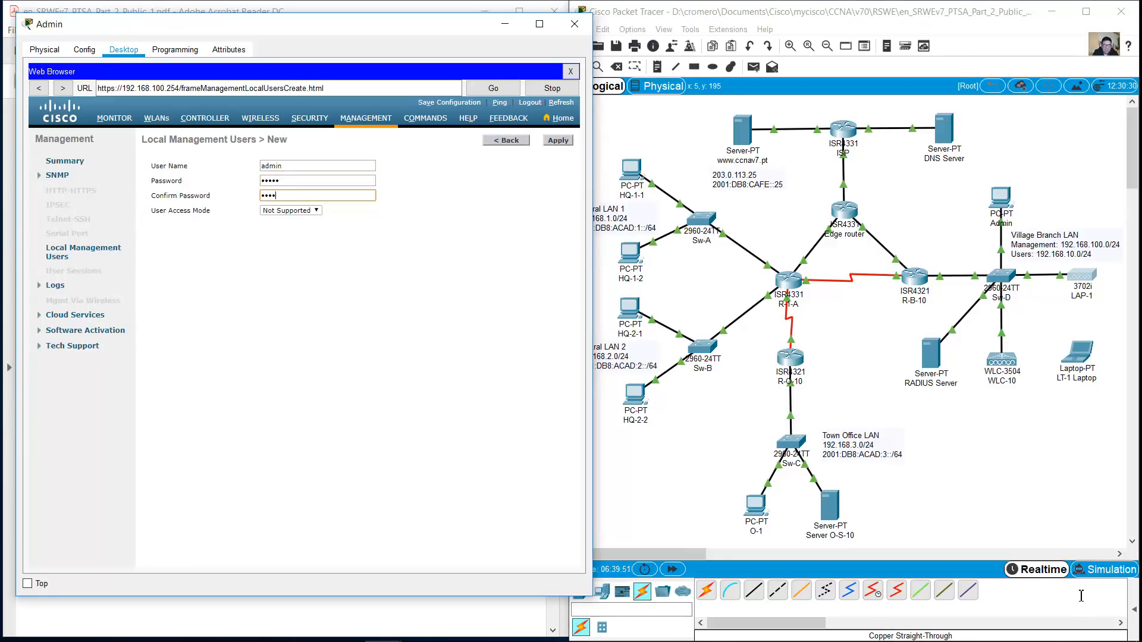
type("o")
key("Tab")
key("Tab")
key("Return")
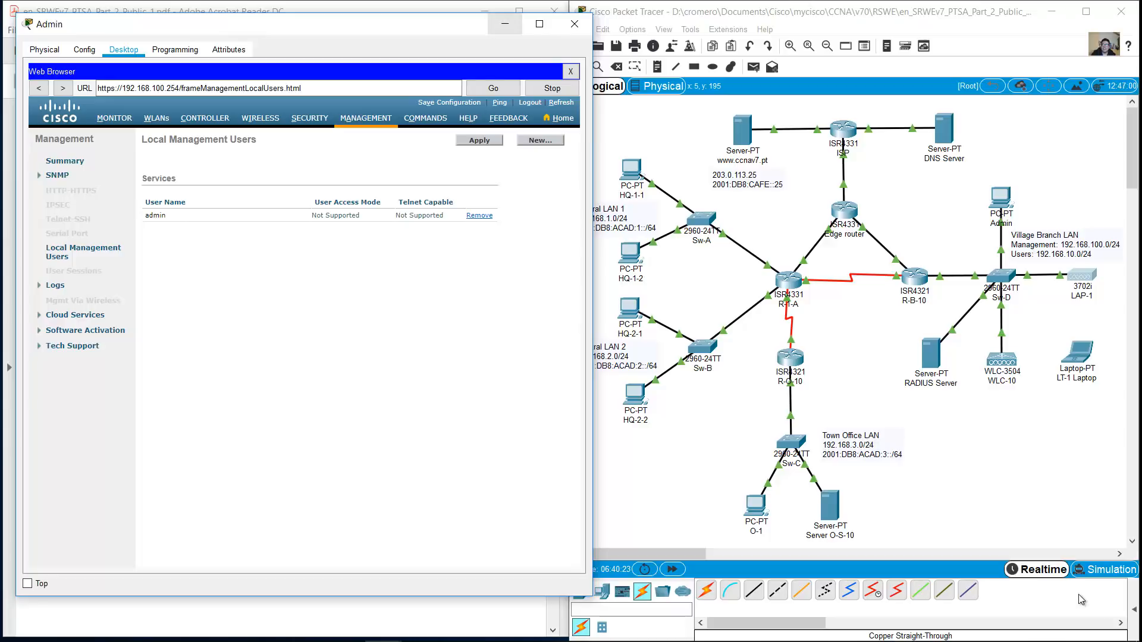
Look over the WLANs and Controller pages, then close the web browser
left_click(156, 118)
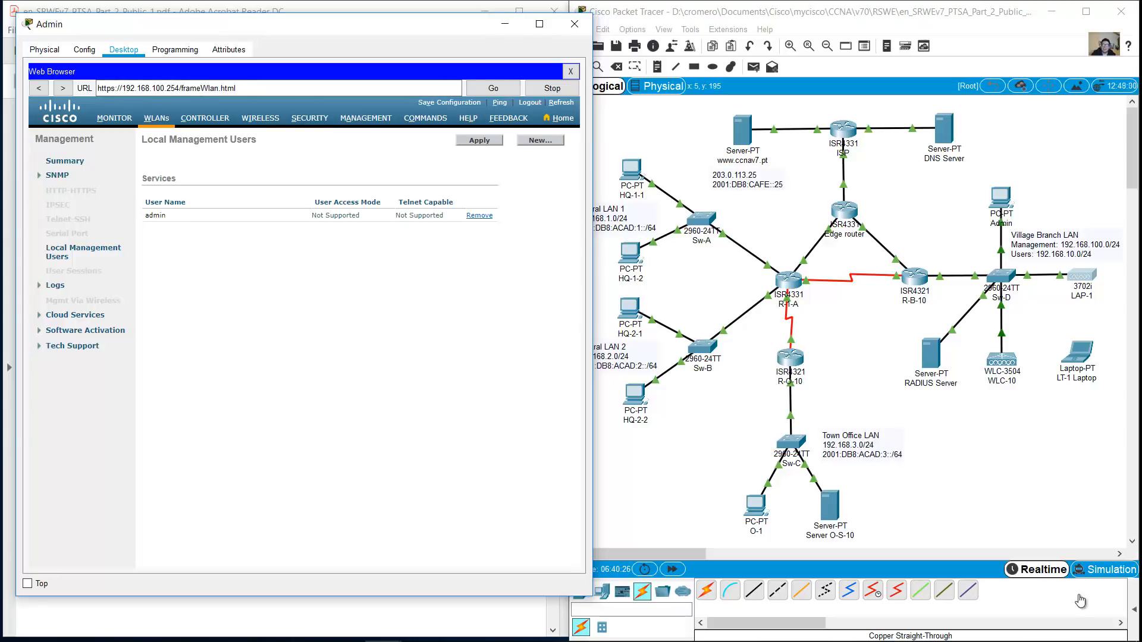
left_click(205, 118)
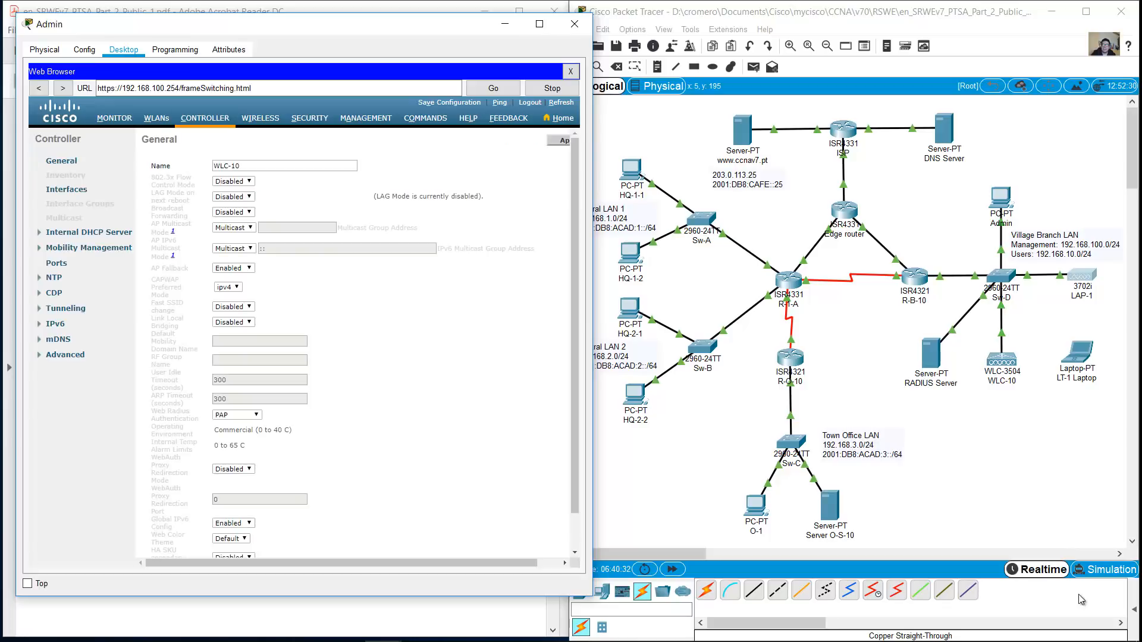
left_click(570, 71)
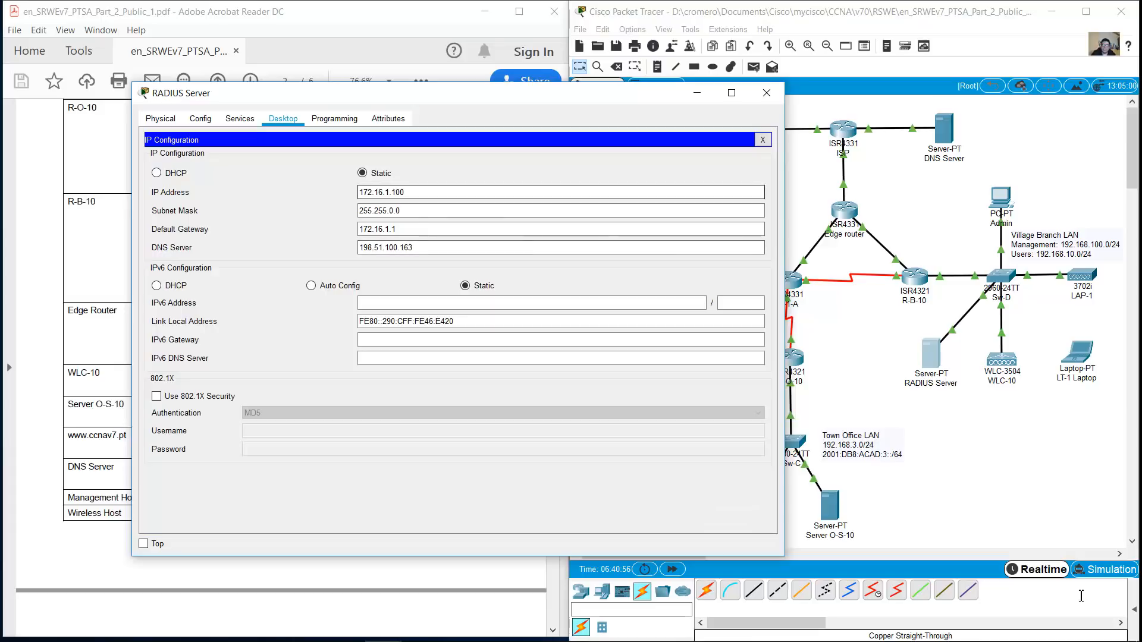
Change the RADIUS Server's subnet mask to 255.255.255.0
type("255.")
key("Tab")
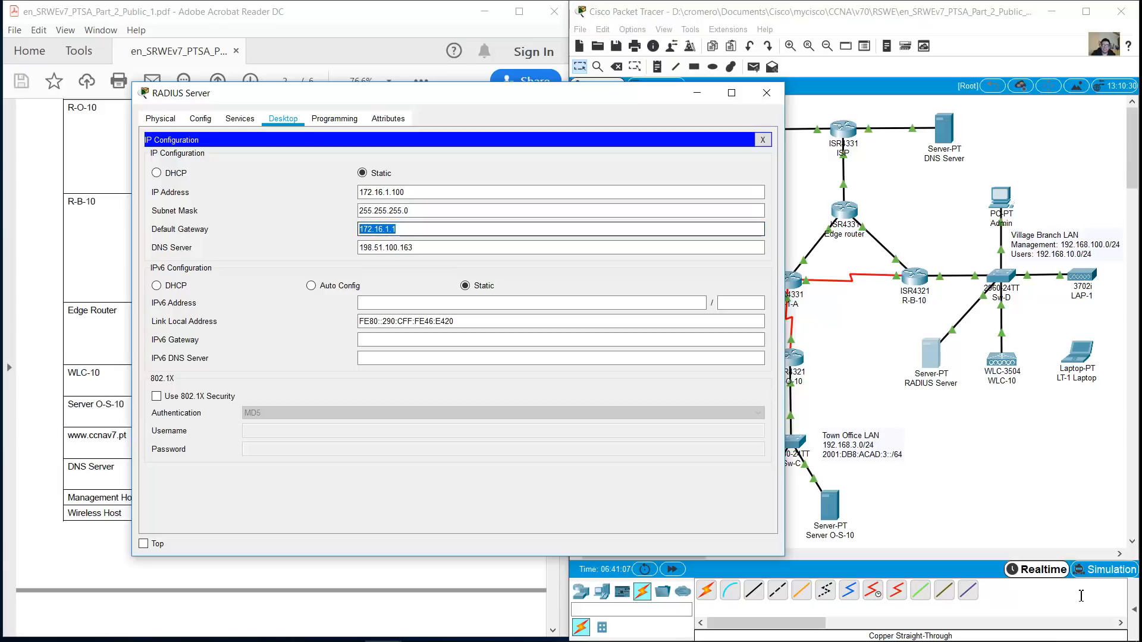
key("shift+Tab")
key("Tab")
left_click(406, 192)
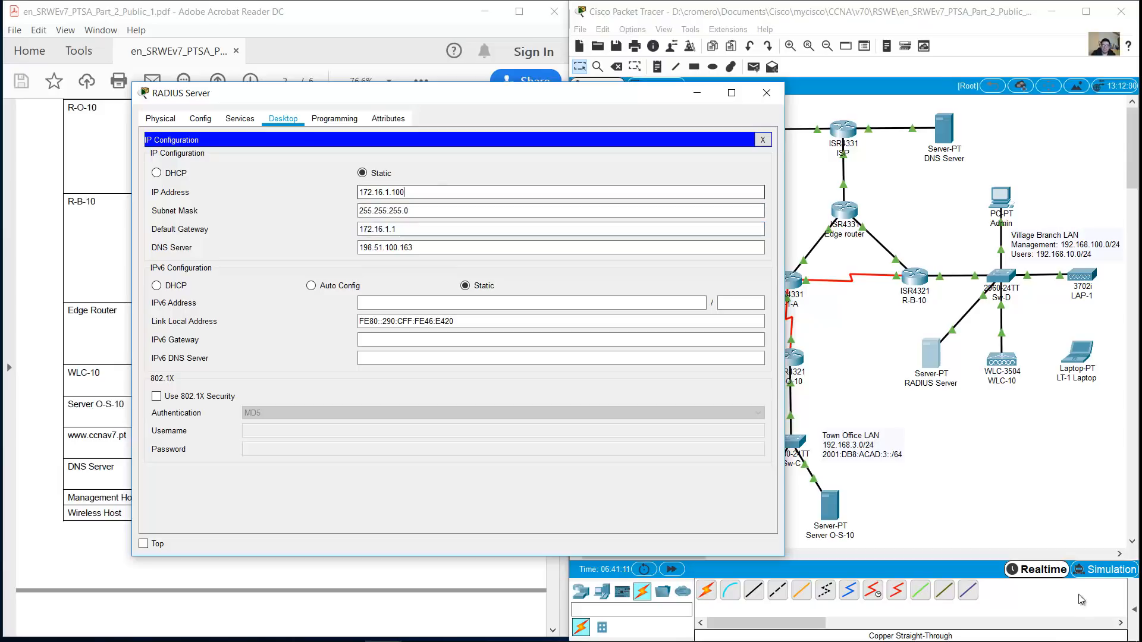
Review the RADIUS Server's AAA client entry for WLC-10, then close the server window
left_click(763, 140)
left_click(240, 118)
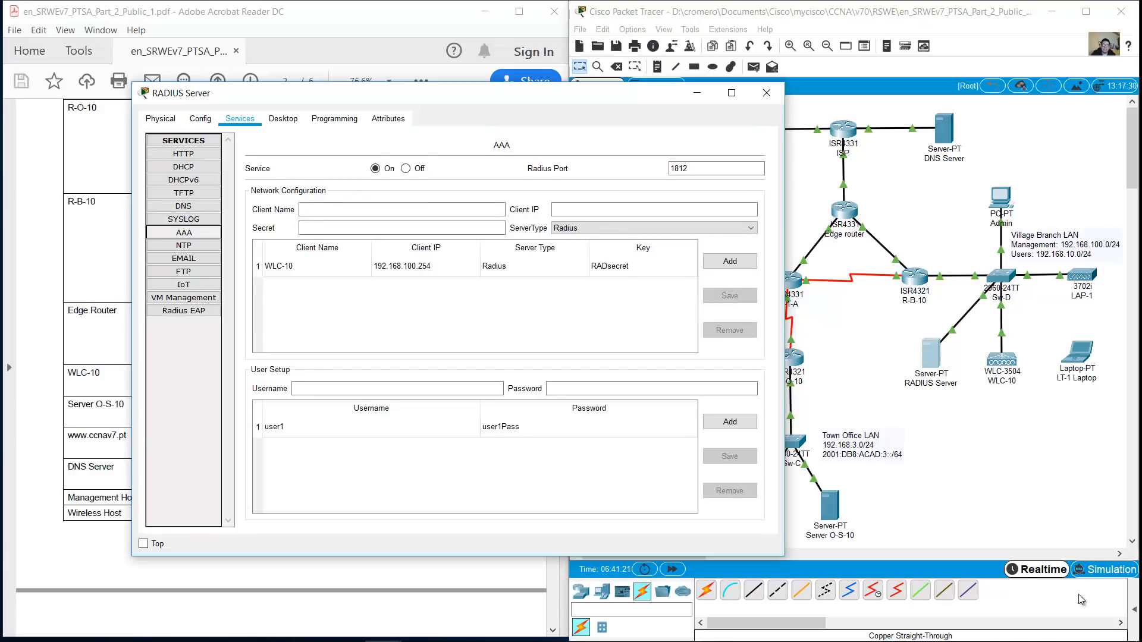
left_click(417, 266)
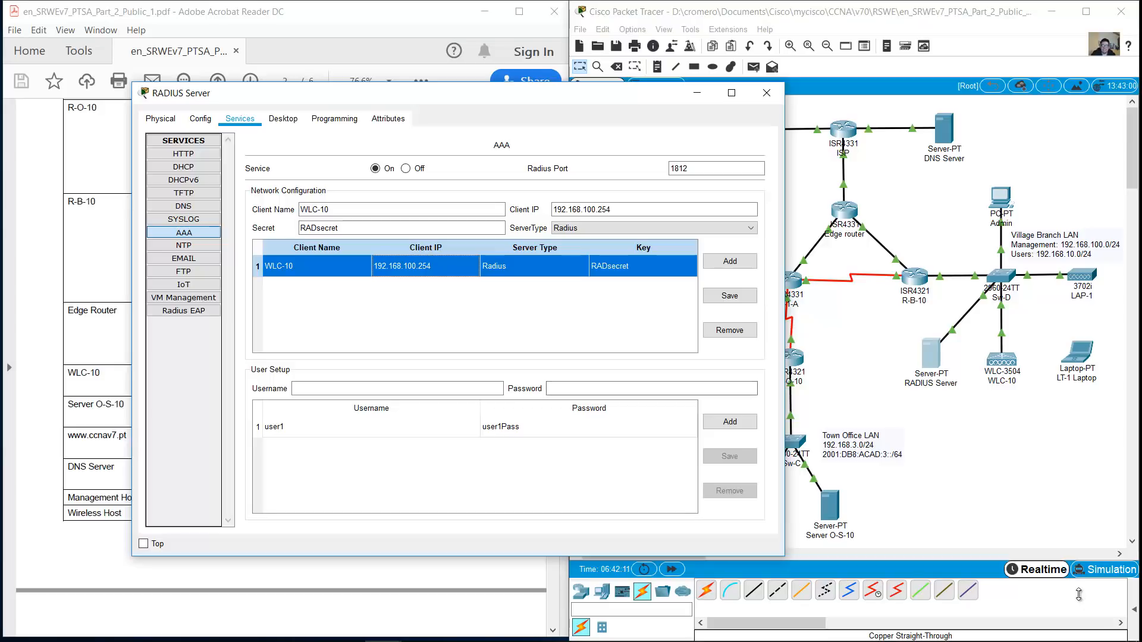
left_click(767, 93)
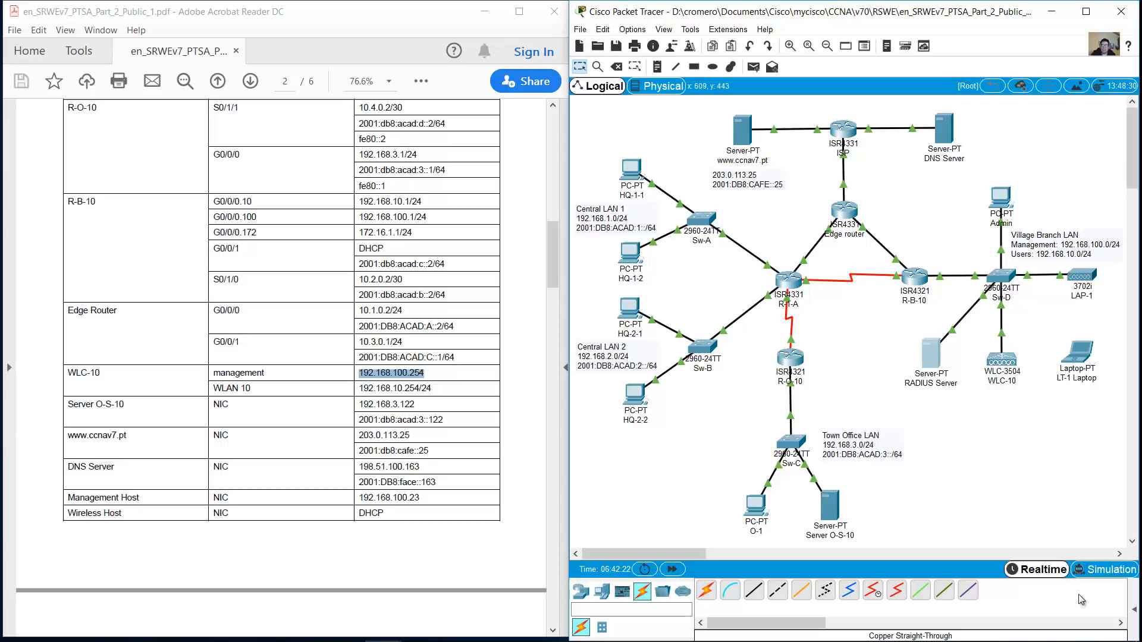
Maximize Packet Tracer and confirm LAP-1's primary controller is 192.168.100.254
left_click(932, 359)
key("super+Up")
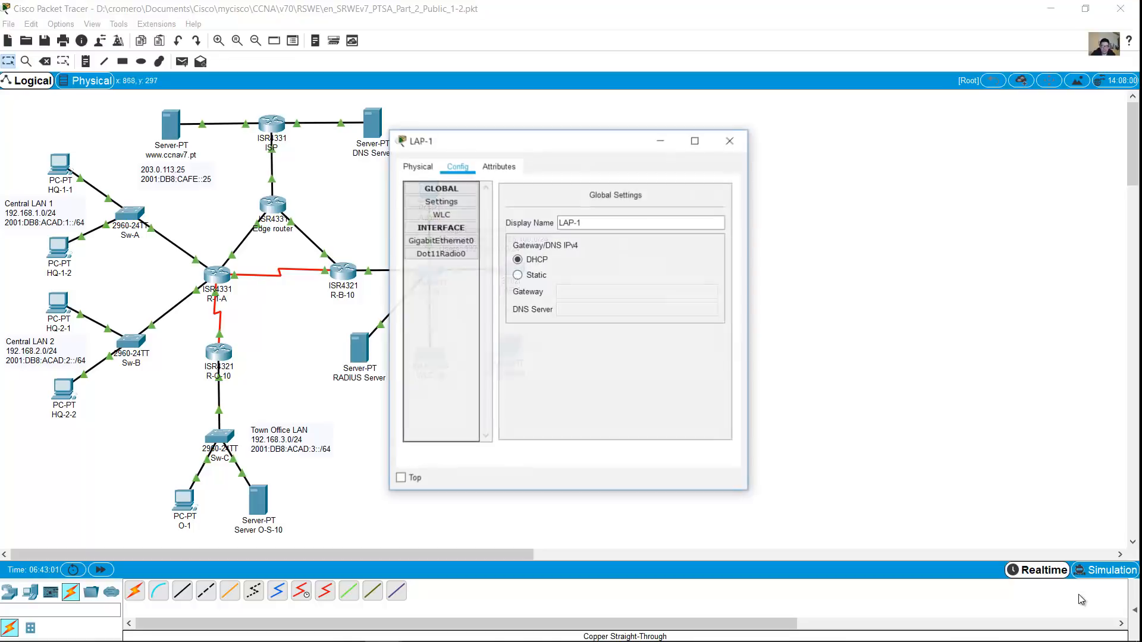
left_click(418, 166)
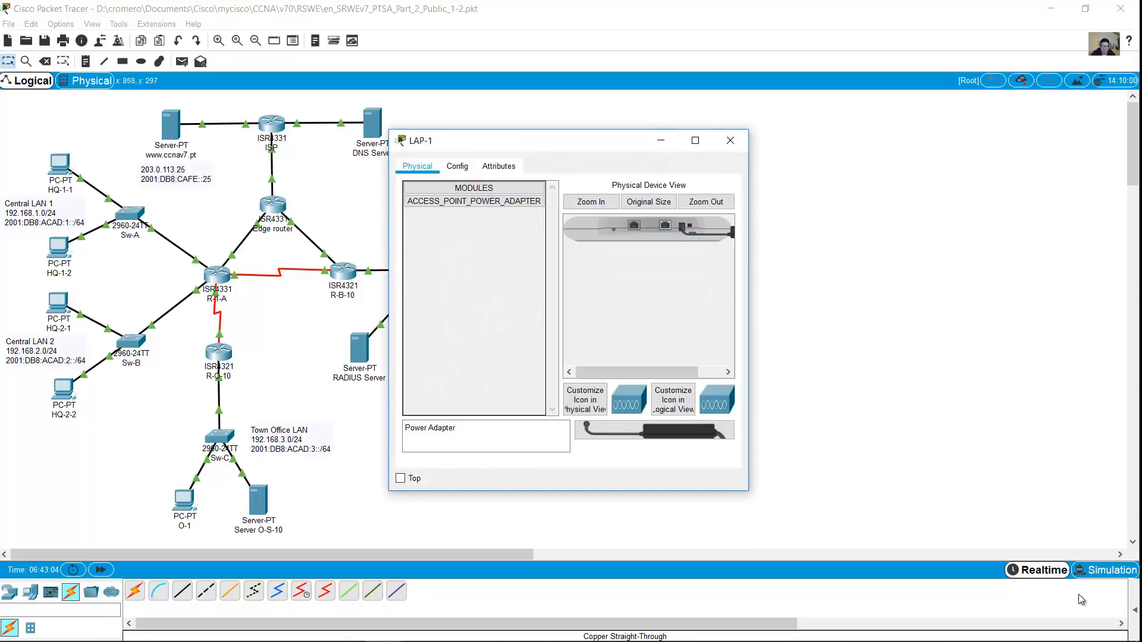
left_click(458, 166)
left_click(441, 201)
left_click(440, 214)
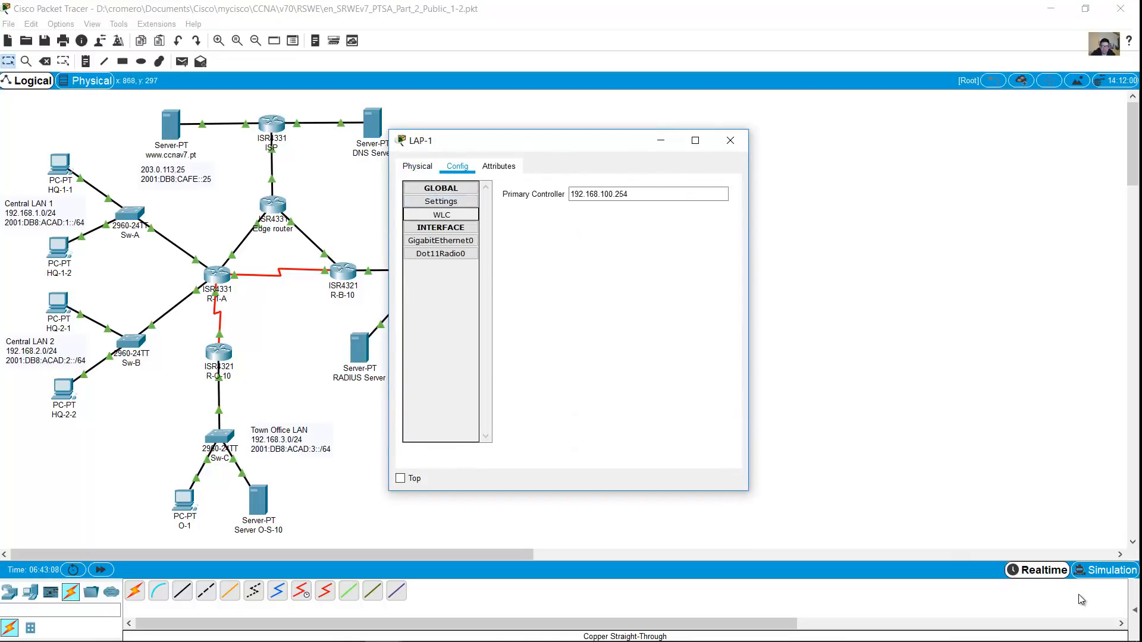
left_click(729, 140)
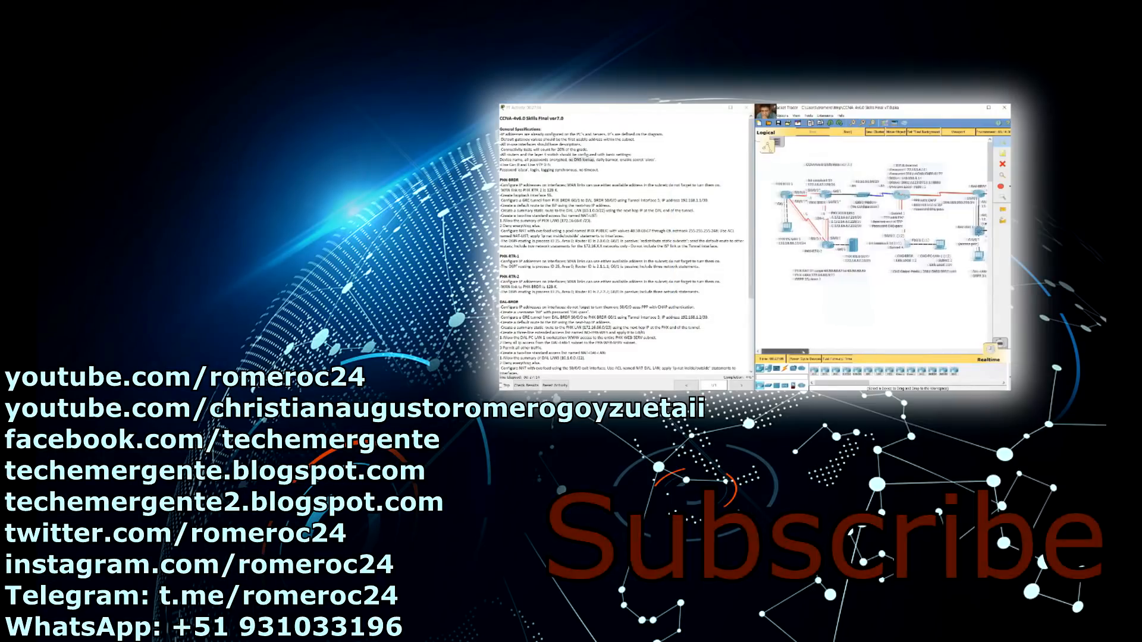